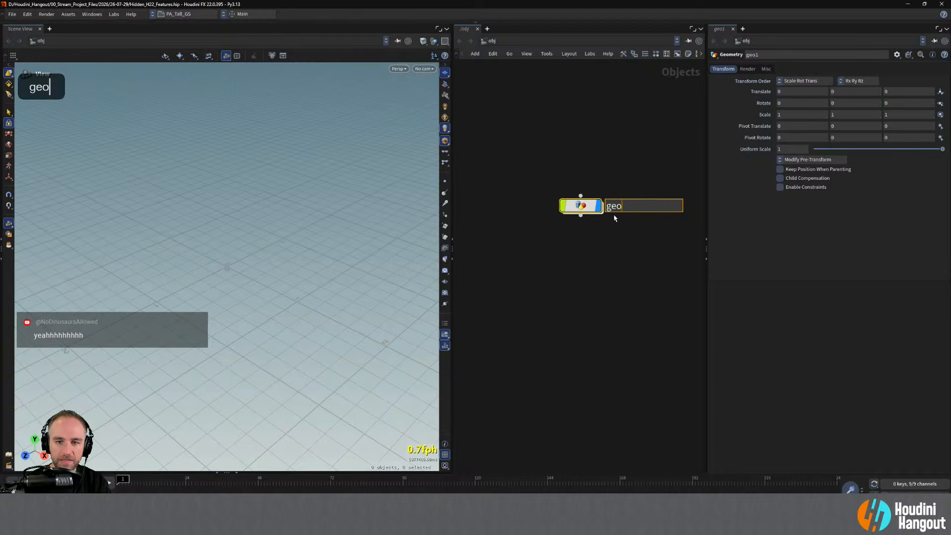
Rename the geometry object geo_spreadsheet and add a Test Geometry: Capybara node inside it.
text(sheet)
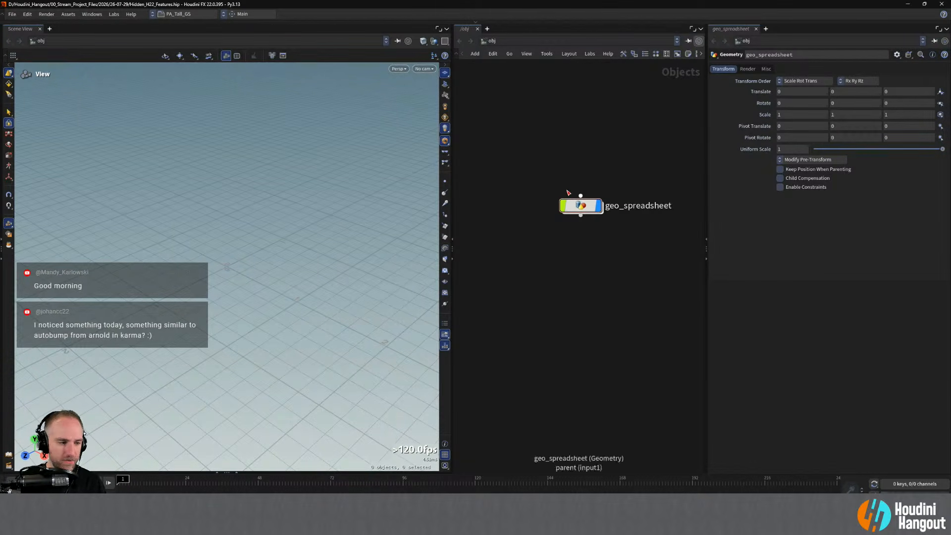
double_click(577, 207)
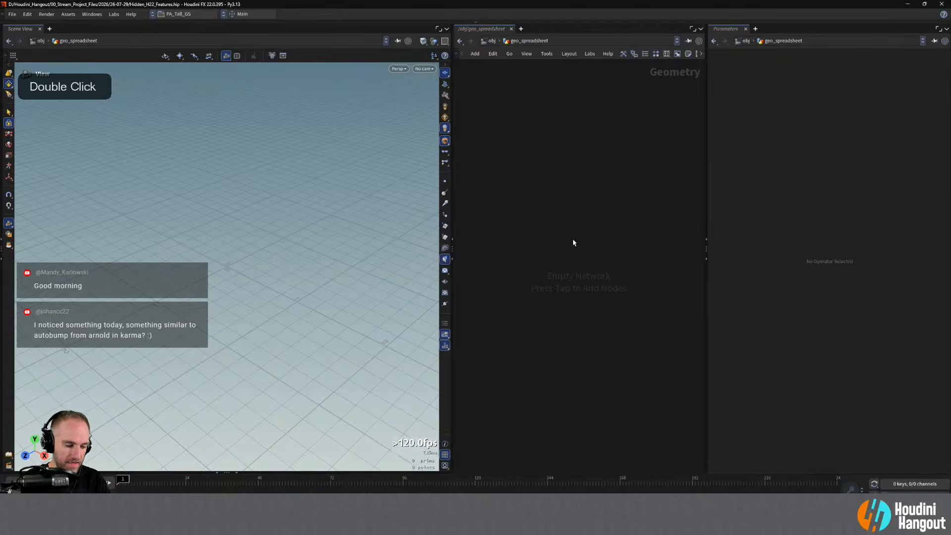
key(Tab)
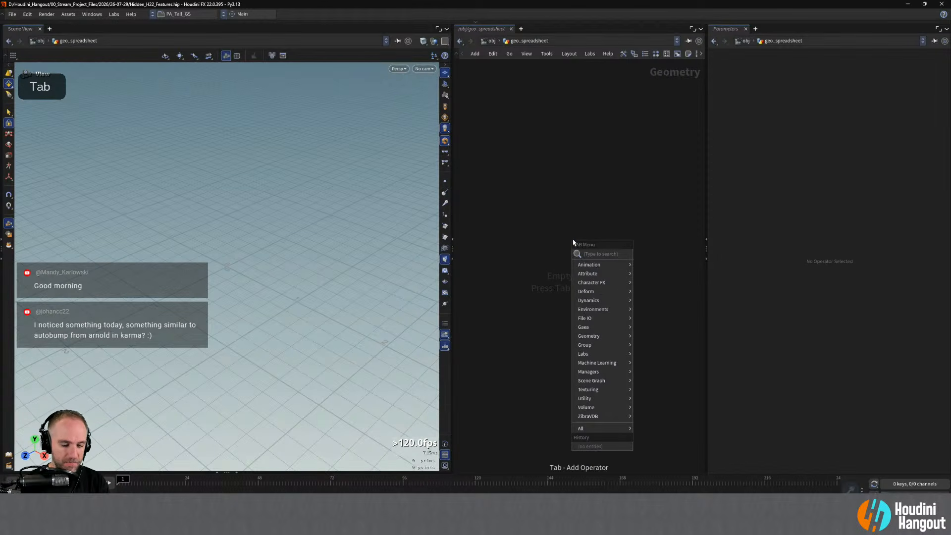
text(test)
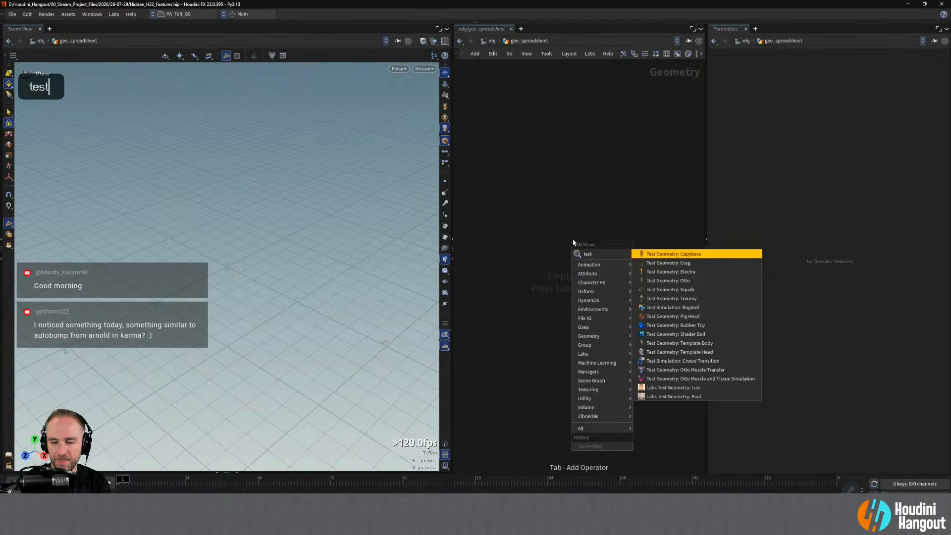
key(Return)
click(589, 207)
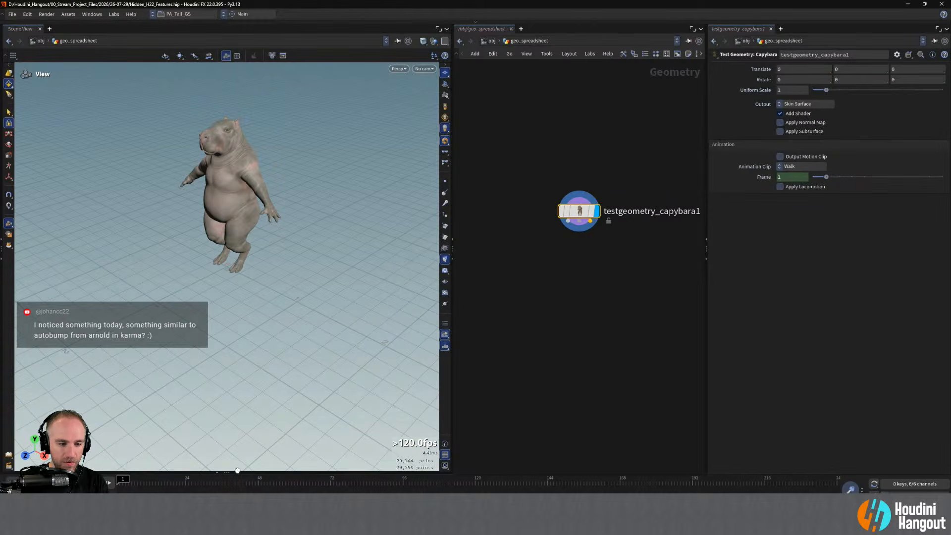
Reveal the Geometry Spreadsheet pane below the viewport, keeping the capybara in view.
drag(237, 470, 237, 304)
alt+middle_drag(225, 168, 198, 199)
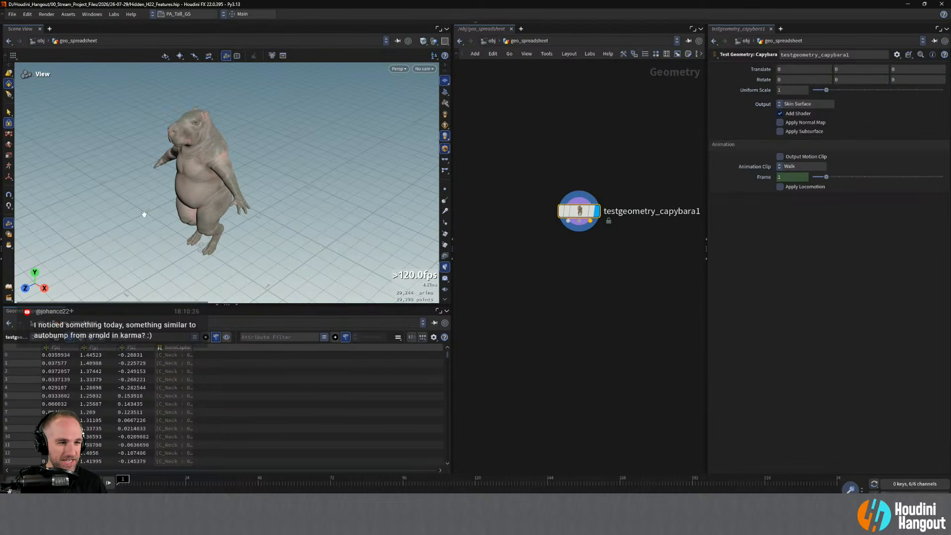
drag(144, 214, 114, 232)
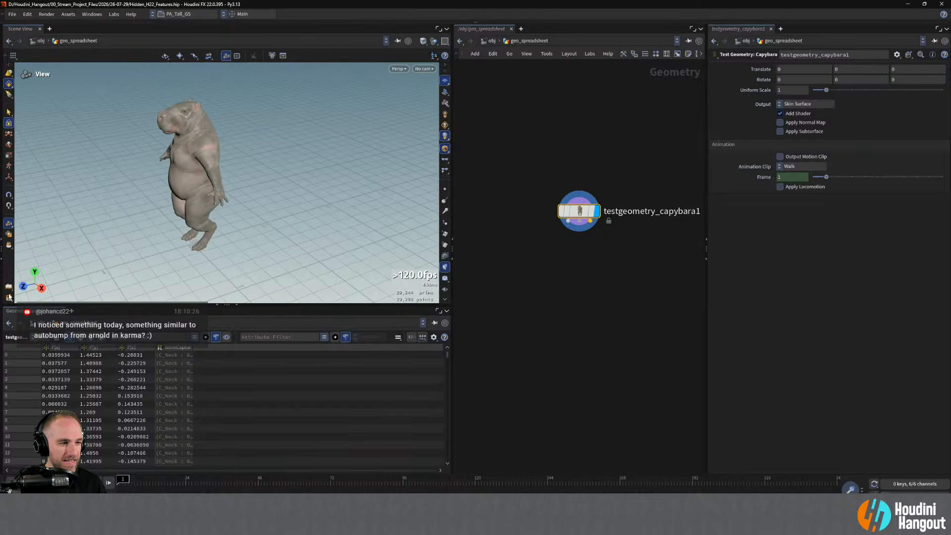
Examine the capybara in the orthographic front and back views using the viewport's axis gizmo.
click(35, 272)
click(35, 297)
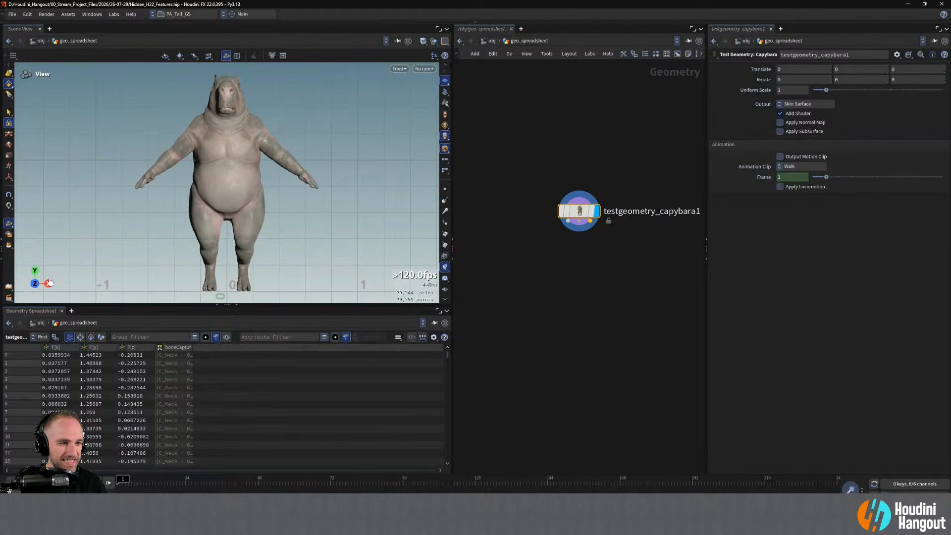
click(48, 284)
click(35, 270)
click(35, 297)
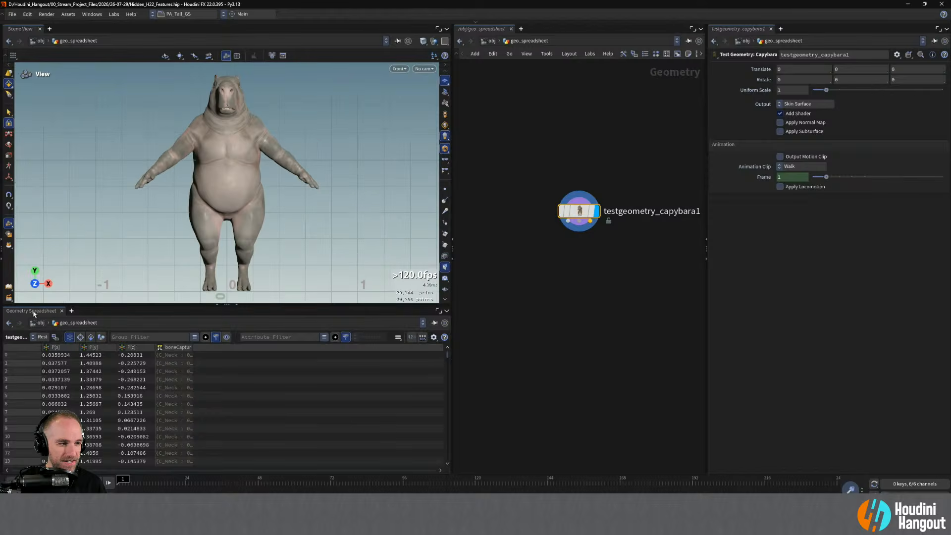
right_click(138, 205)
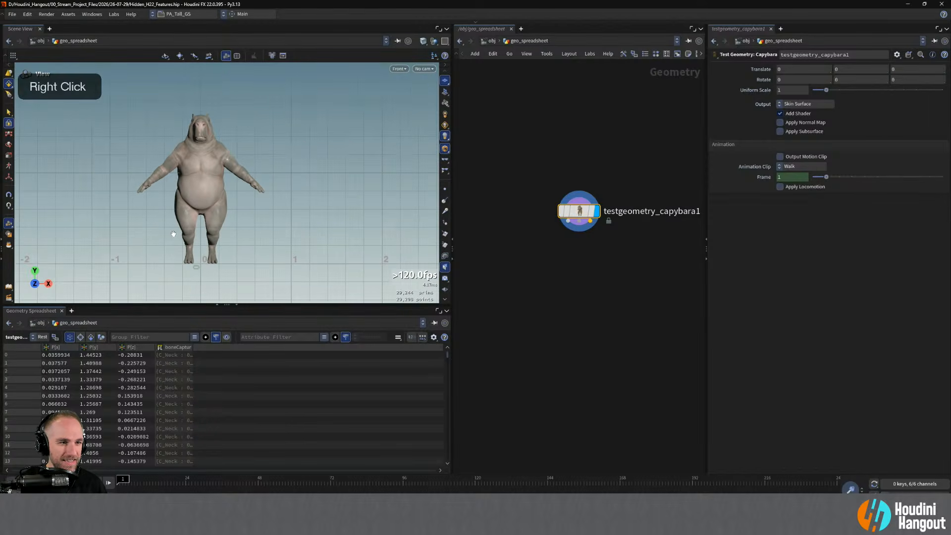
click(35, 284)
drag(134, 198, 122, 230)
click(34, 291)
click(35, 285)
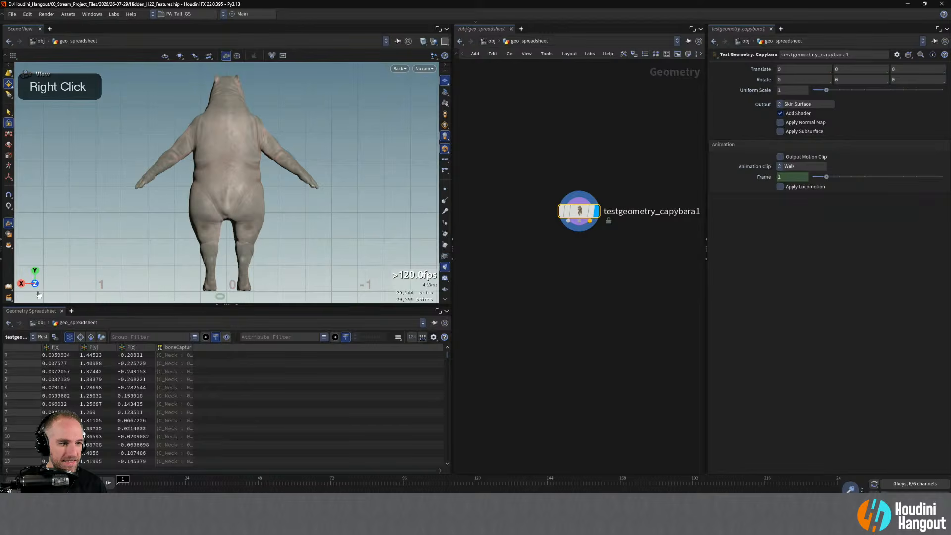
click(35, 287)
right_click(36, 288)
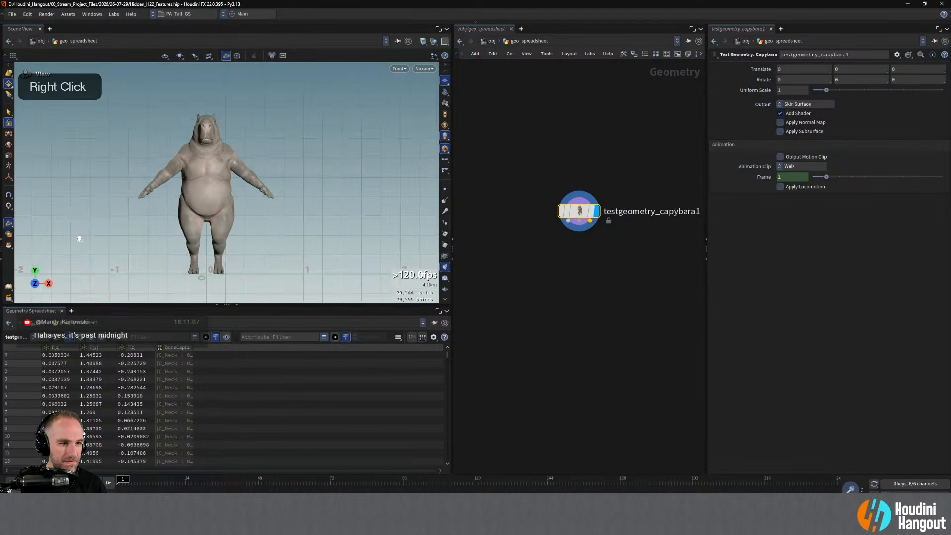
click(37, 289)
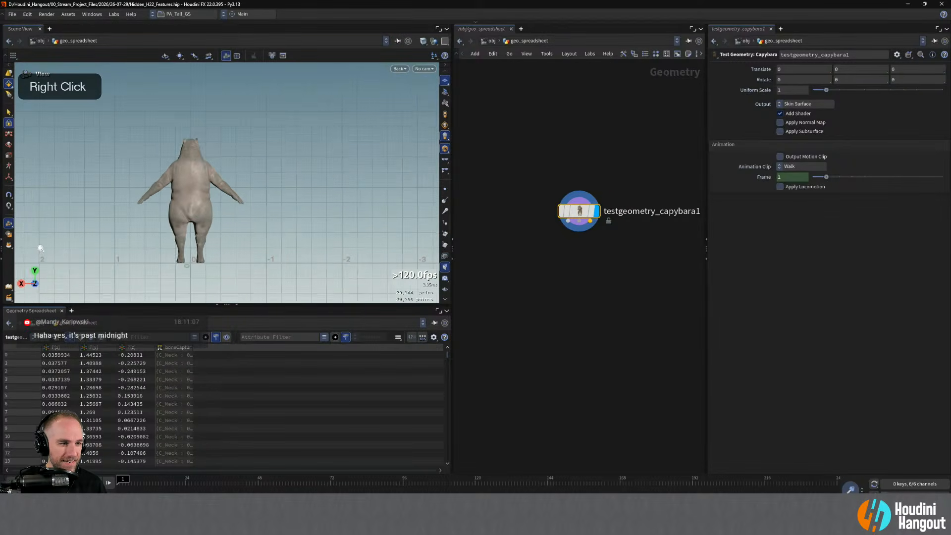
click(36, 287)
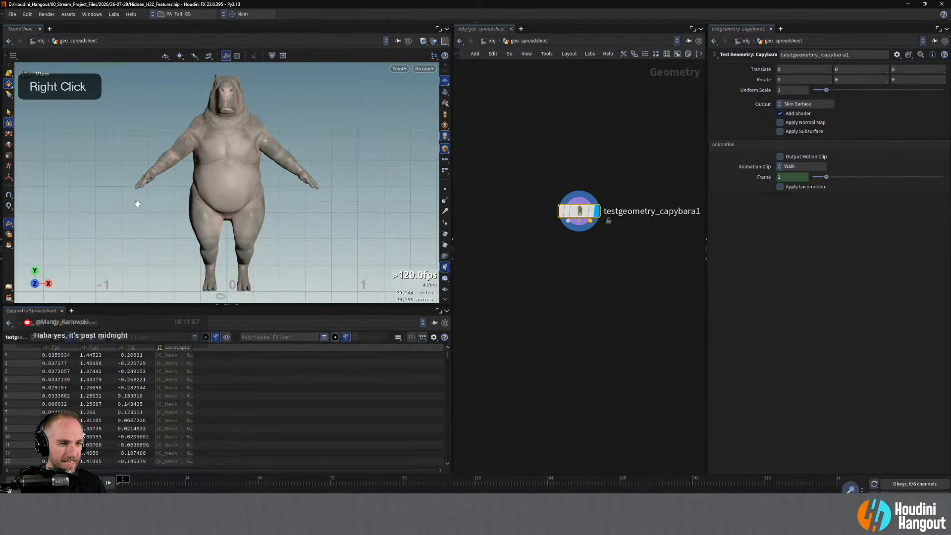
click(35, 286)
Return the viewport to a perspective three-quarter view of the whole capybara.
drag(115, 240, 61, 255)
mouse_move(147, 217)
mouse_down()
mouse_move(65, 216)
mouse_move(20, 232)
mouse_up()
drag(247, 207, 310, 212)
right_drag(310, 212, 233, 222)
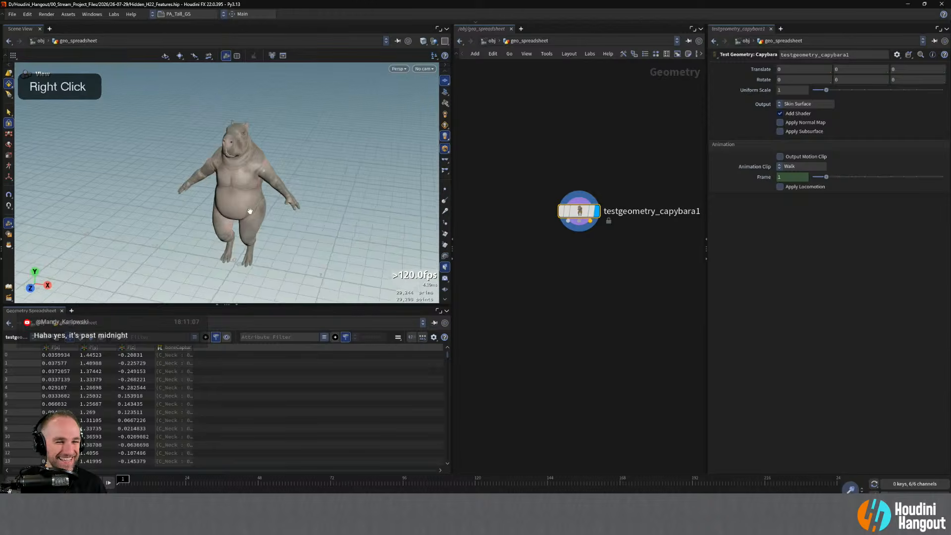
middle_drag(250, 211, 257, 199)
mouse_move(221, 211)
right_down()
mouse_move(180, 229)
mouse_move(246, 199)
right_up()
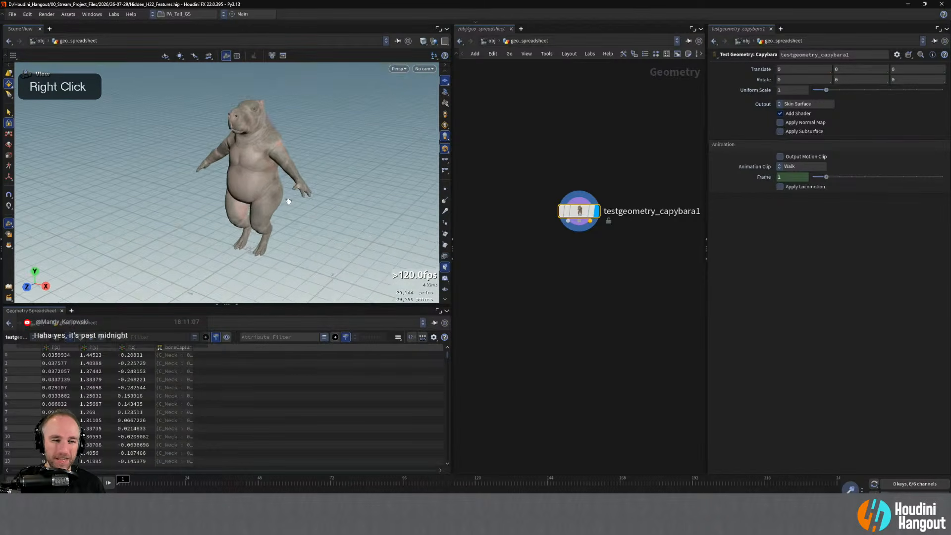
middle_drag(289, 201, 239, 222)
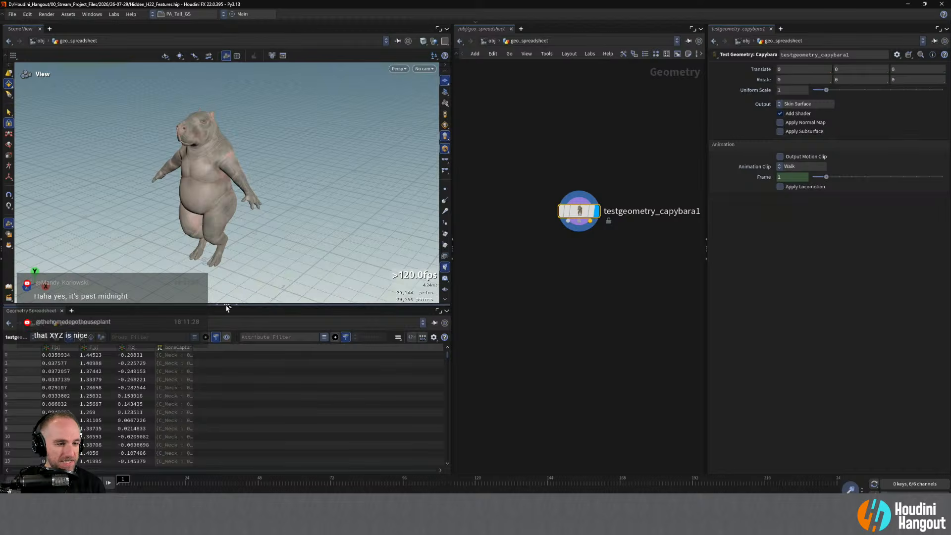
Enlarge the Geometry Spreadsheet pane and compare the capybara's point, vertex and primitive attributes.
drag(227, 306, 226, 268)
middle_drag(174, 175, 175, 194)
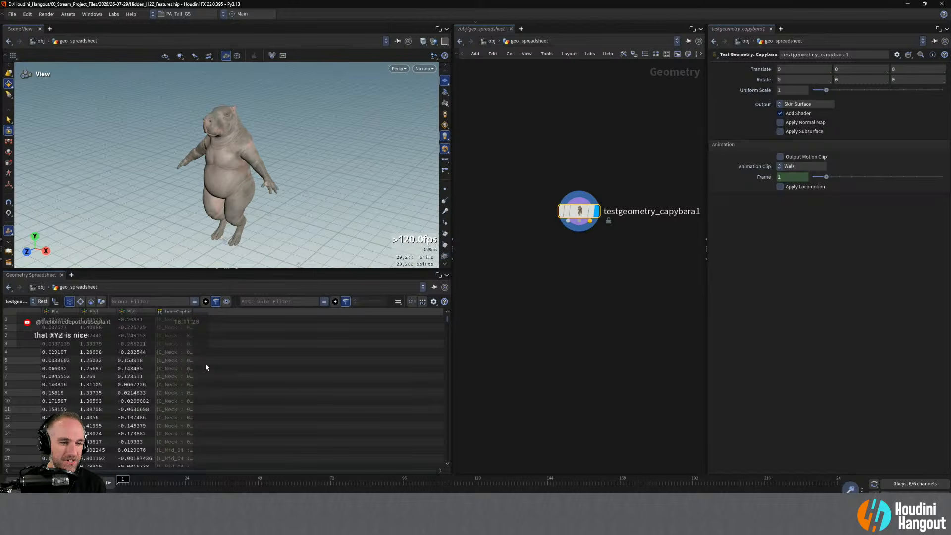
click(80, 302)
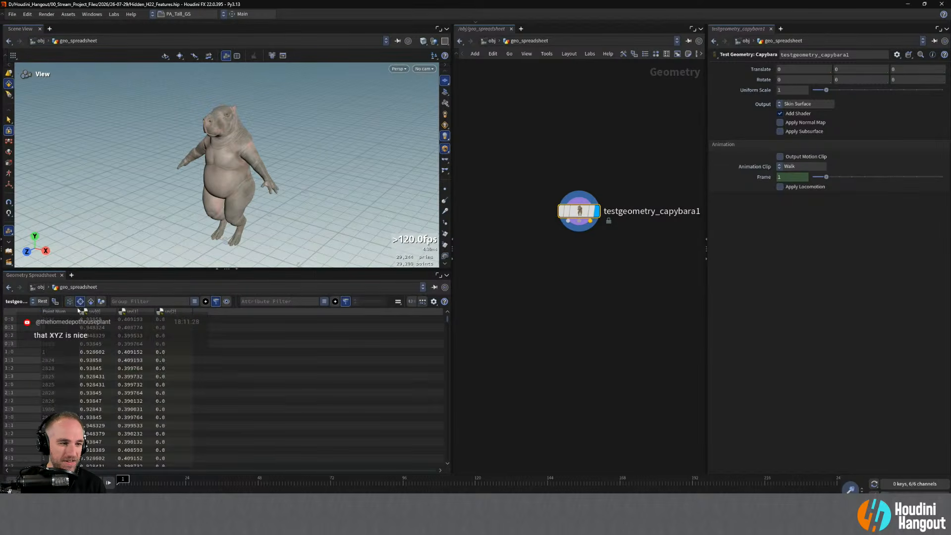
click(90, 301)
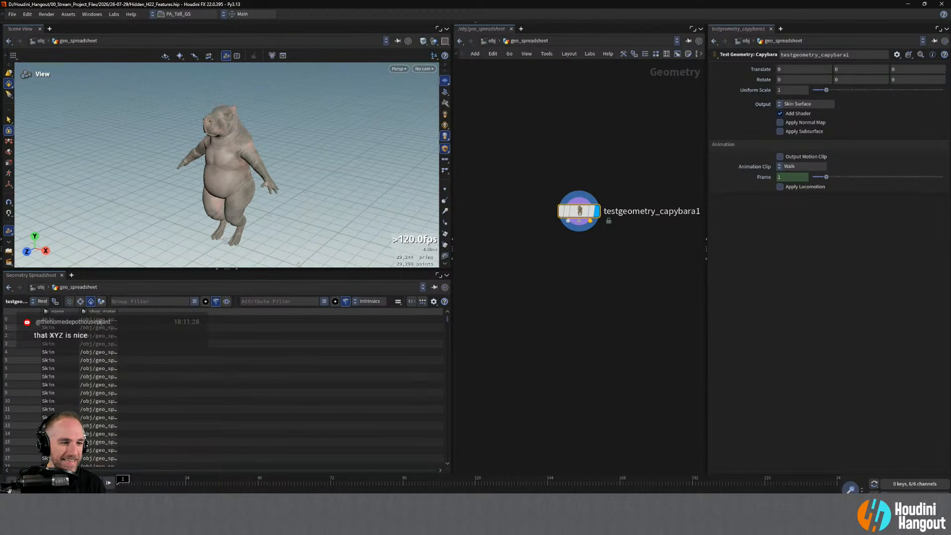
click(69, 301)
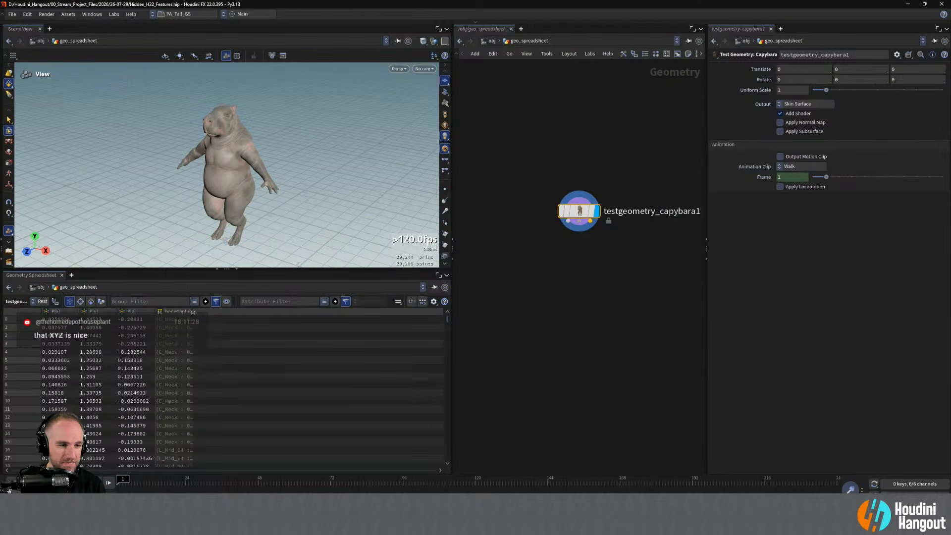
click(80, 301)
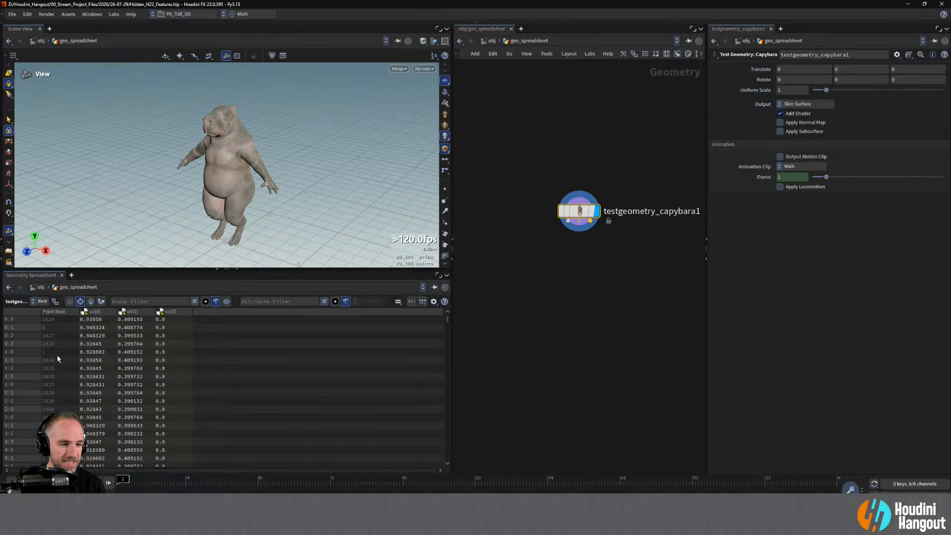
click(91, 301)
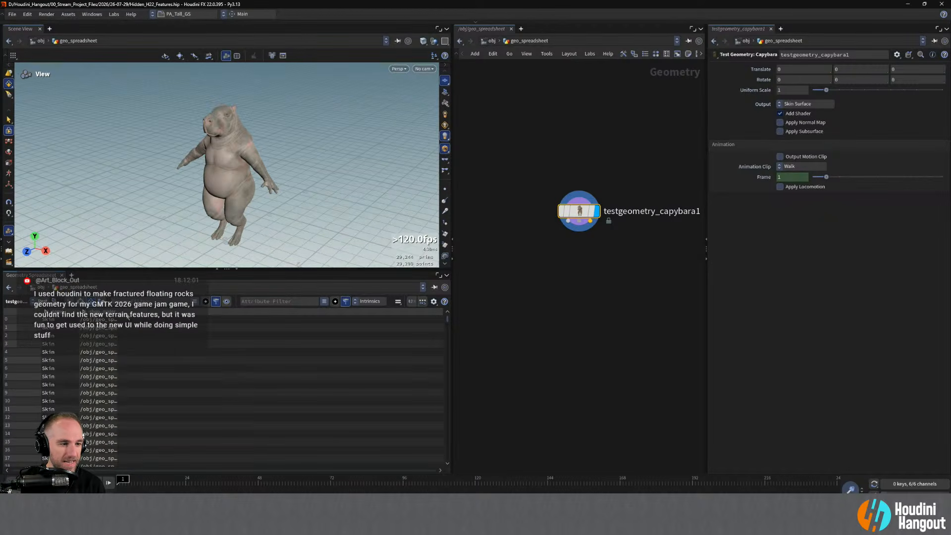
Widen the primitive material path column to show full paths and browse each attribute class through to detail.
drag(119, 328, 304, 328)
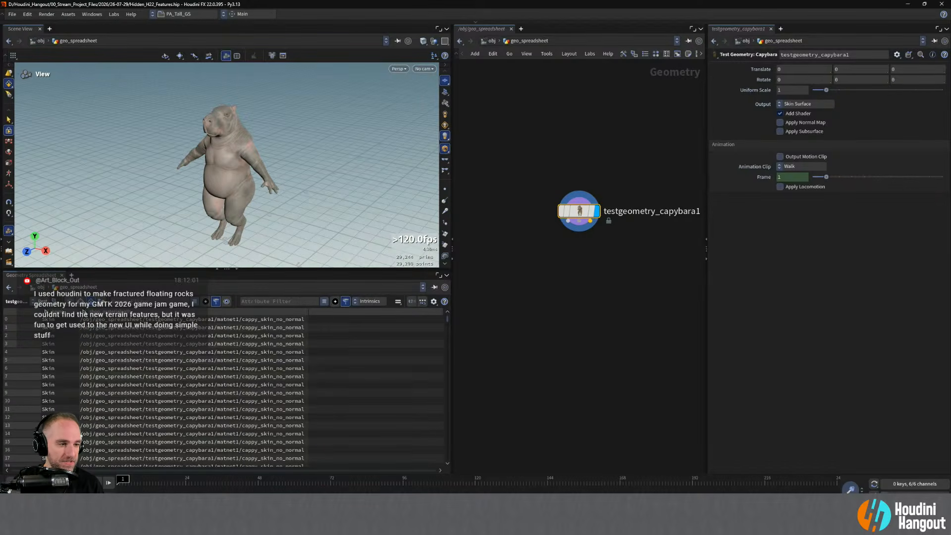
click(72, 303)
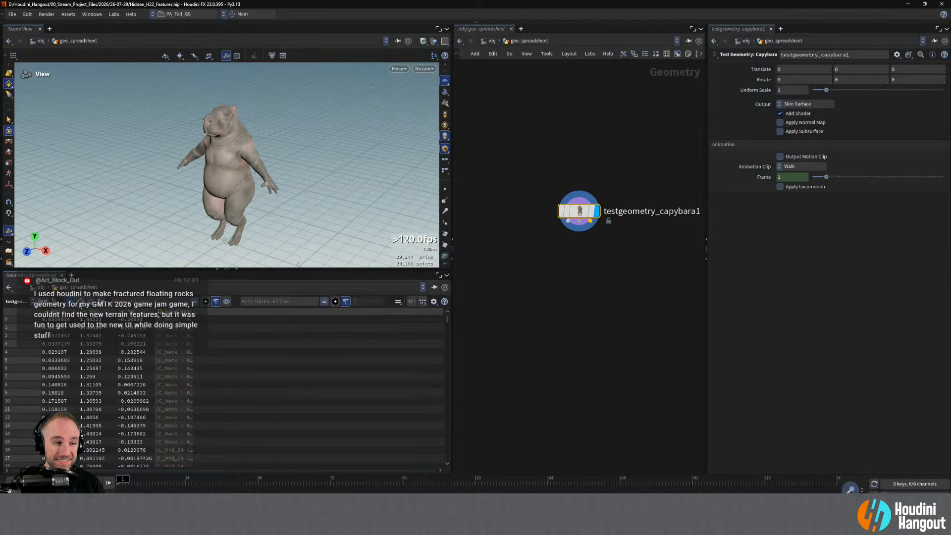
click(81, 304)
click(90, 304)
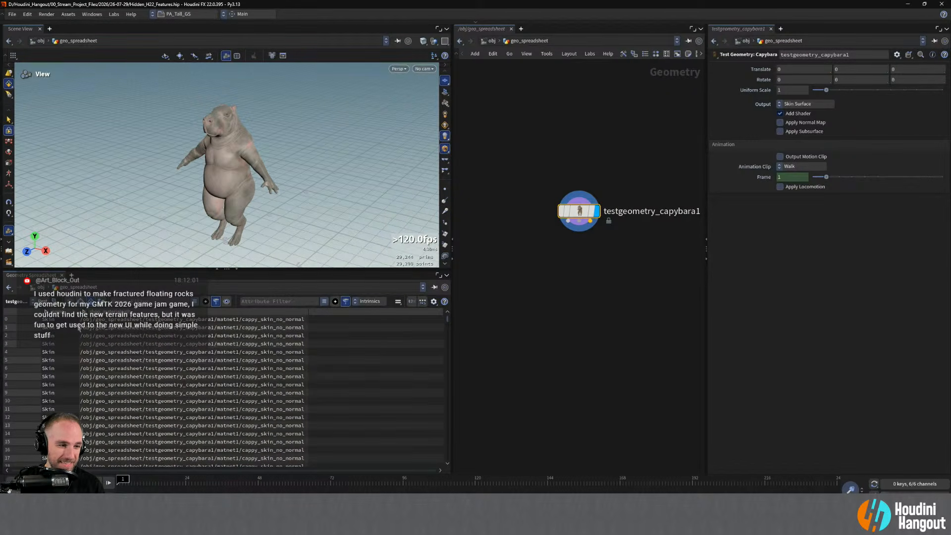
click(82, 303)
click(101, 303)
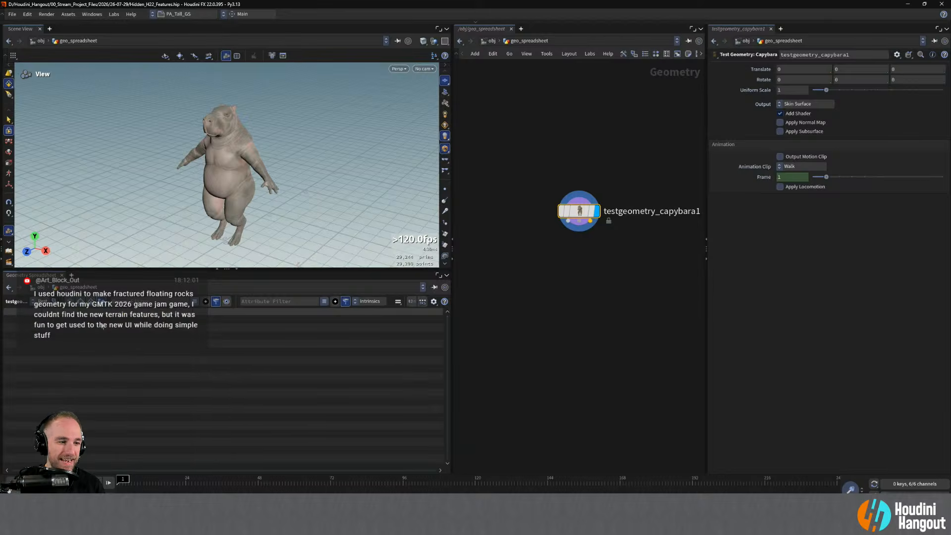
Inspect the boneCapture weights of the capybara's points in the widened spreadsheet column.
click(71, 302)
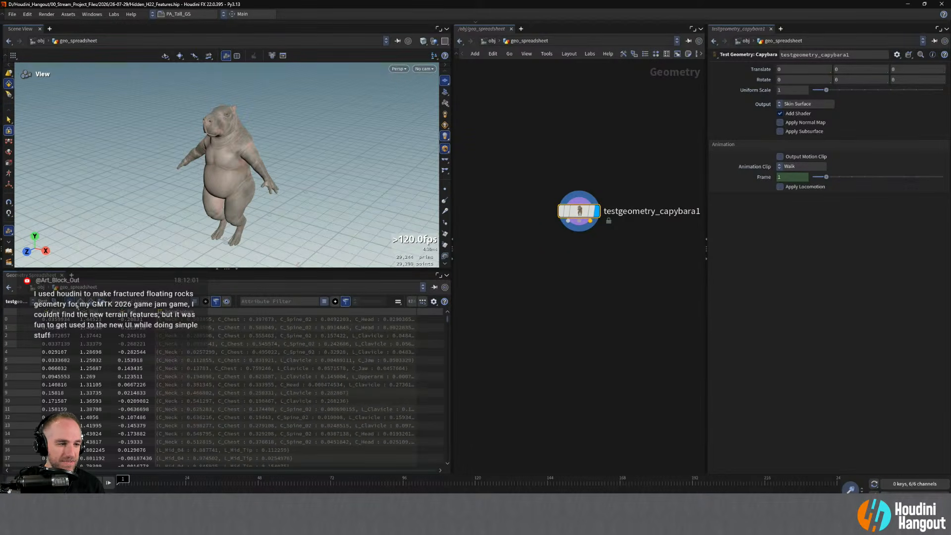
click(82, 304)
click(71, 302)
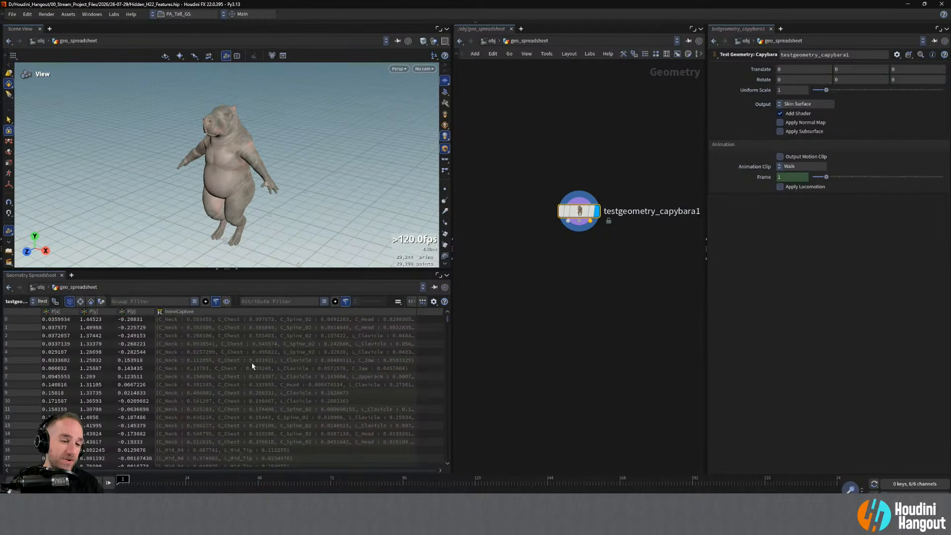
mouse_move(247, 365)
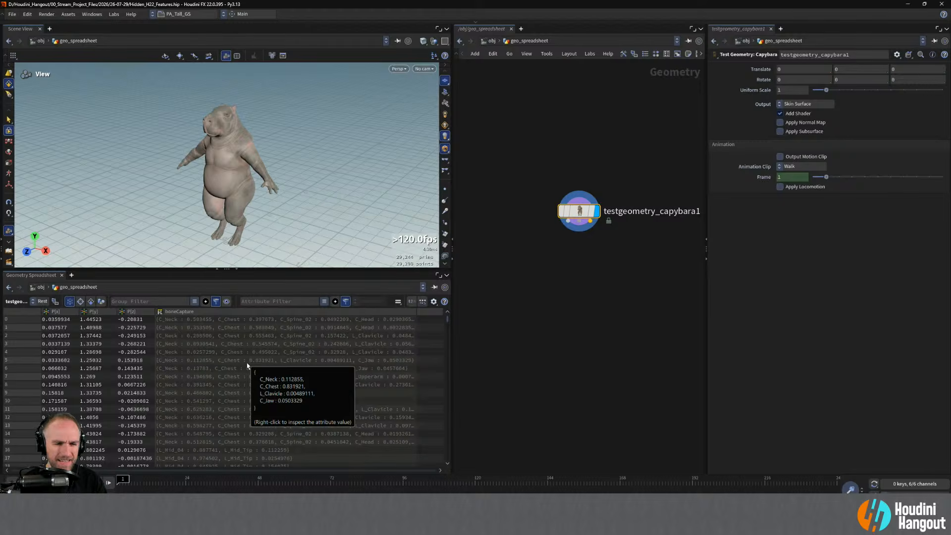
Wire a new Null to the capybara node's middle output and display it, returning the display to the capybara node.
key(Tab)
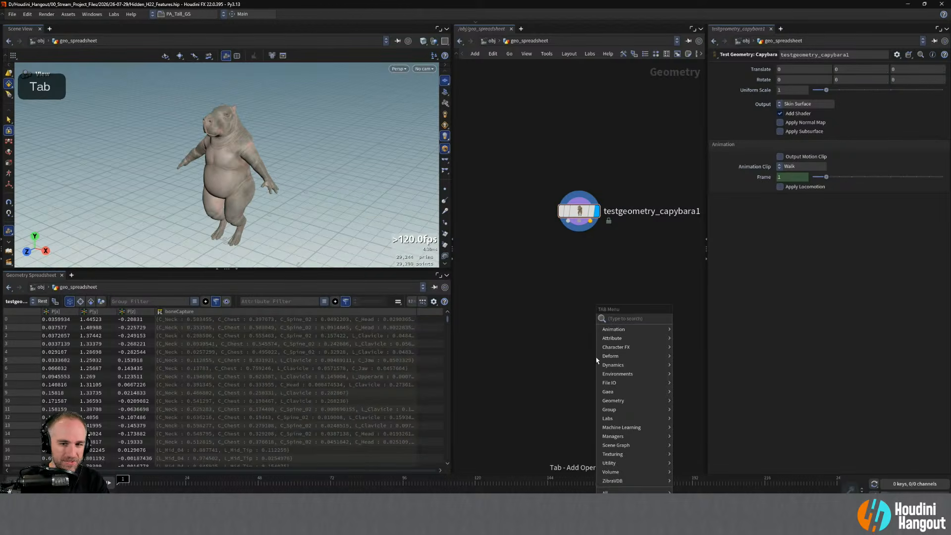
text(nuklk)
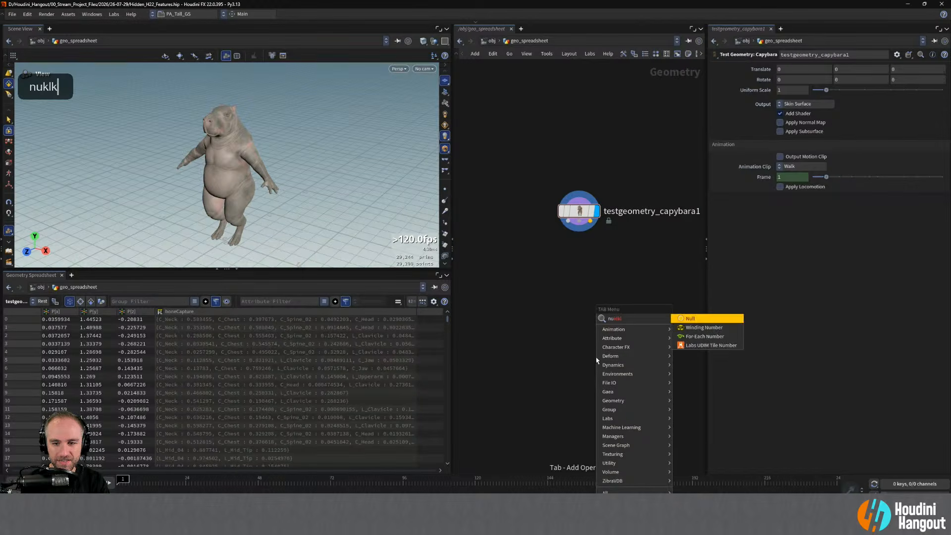
text(l)
key(Return)
click(590, 307)
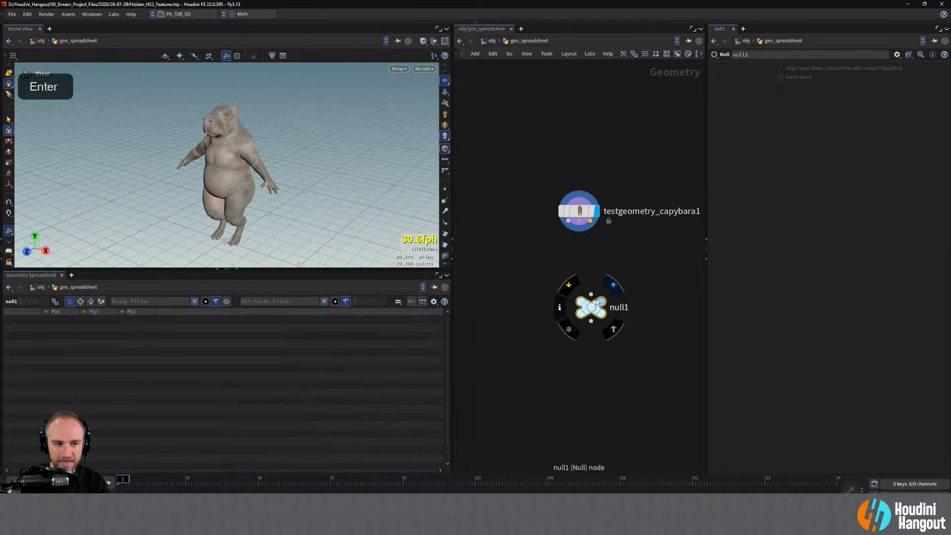
drag(595, 290, 579, 222)
click(600, 301)
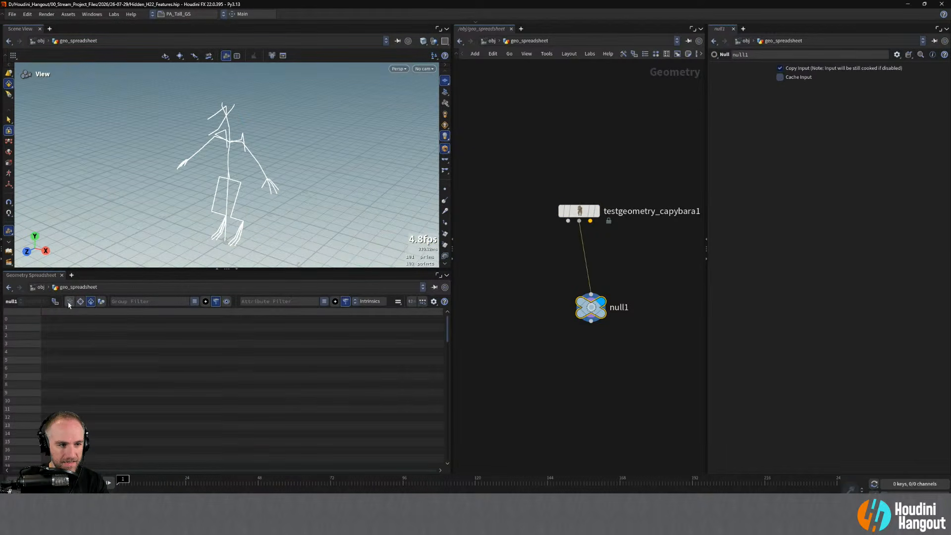
click(596, 211)
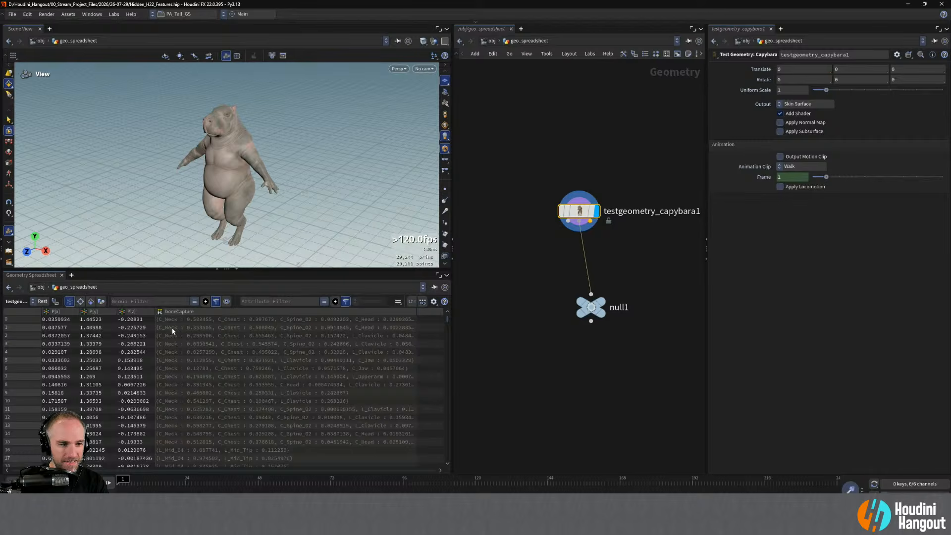
Select and display the Null, and widen its transform column in the Geometry Spreadsheet.
click(600, 303)
click(590, 307)
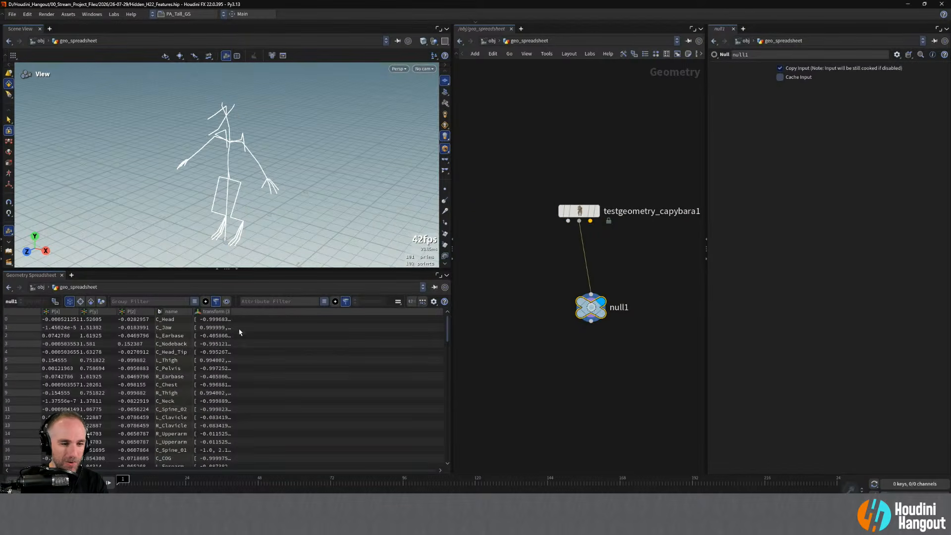
drag(233, 312, 406, 312)
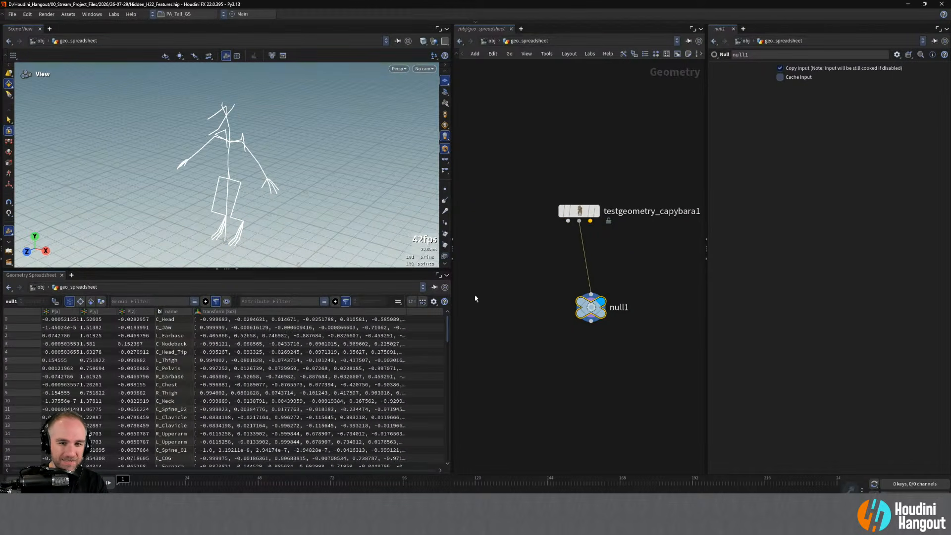
Switch the display to the capybara node and back to the Null, and fit the transform column to its full matrix values.
click(597, 211)
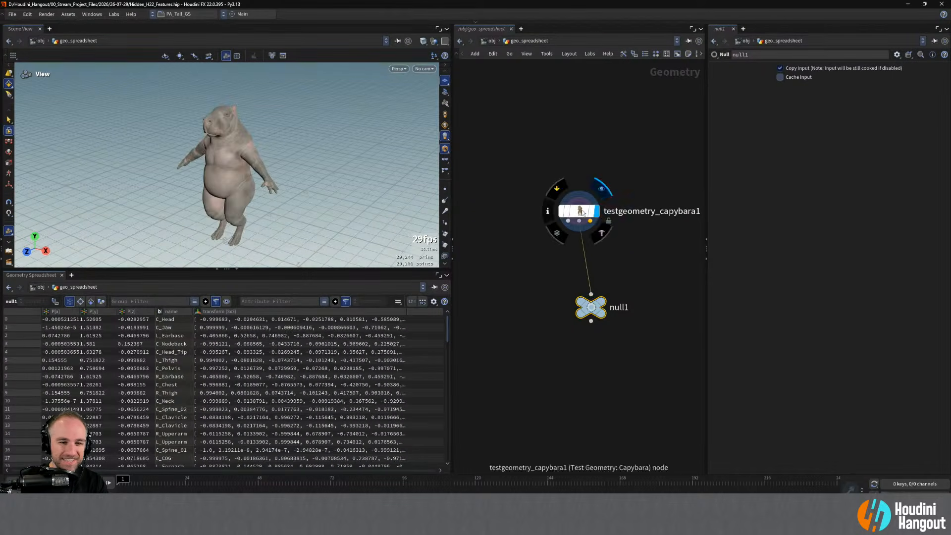
click(601, 306)
click(591, 307)
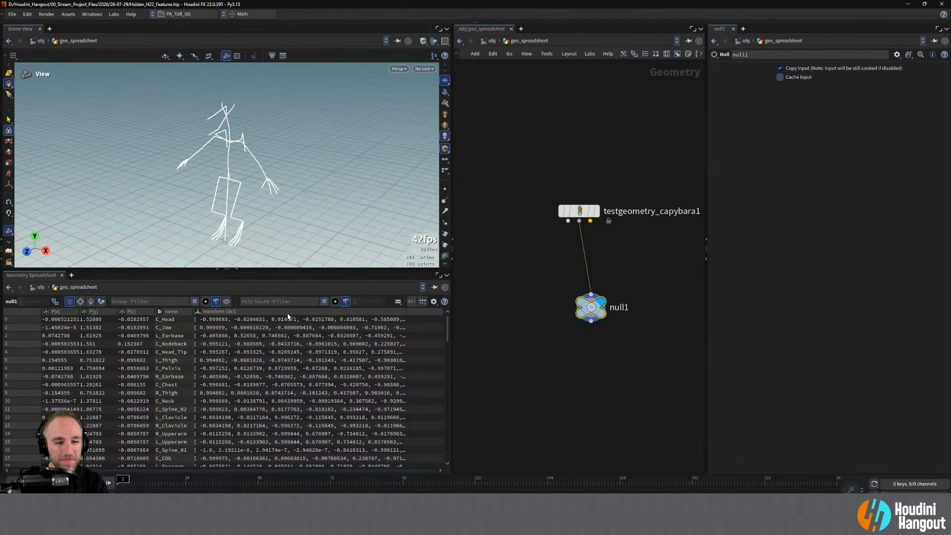
double_click(405, 312)
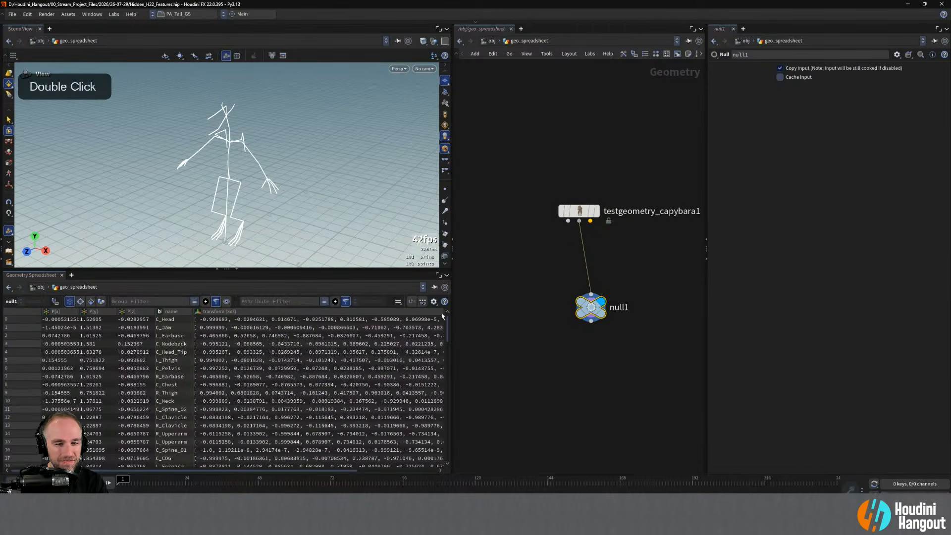
drag(278, 472, 353, 471)
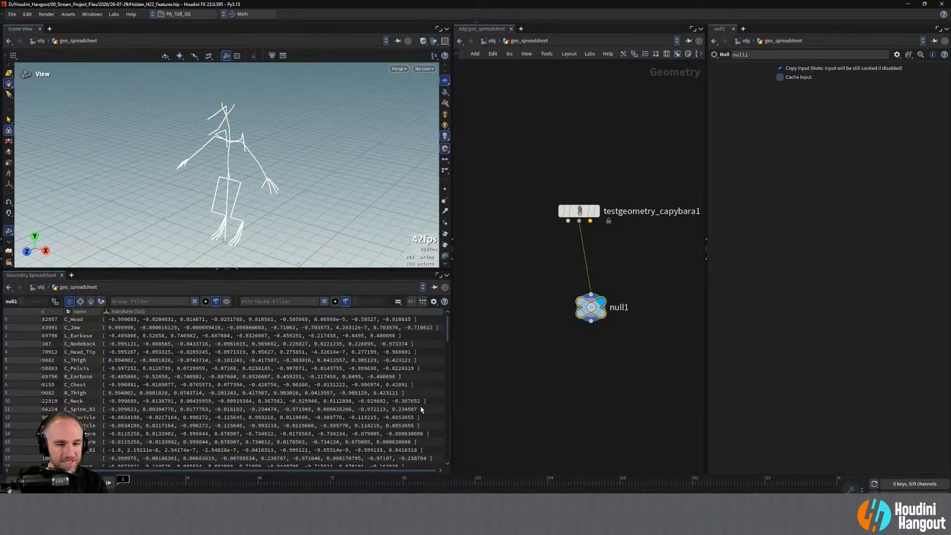
Reset the width of the transform column through its Resize Column options.
right_click(173, 315)
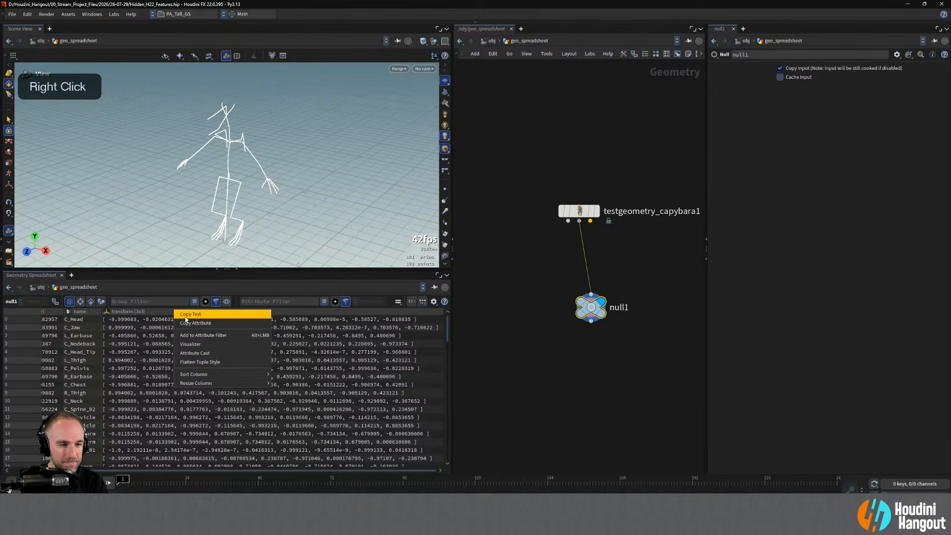
mouse_move(195, 375)
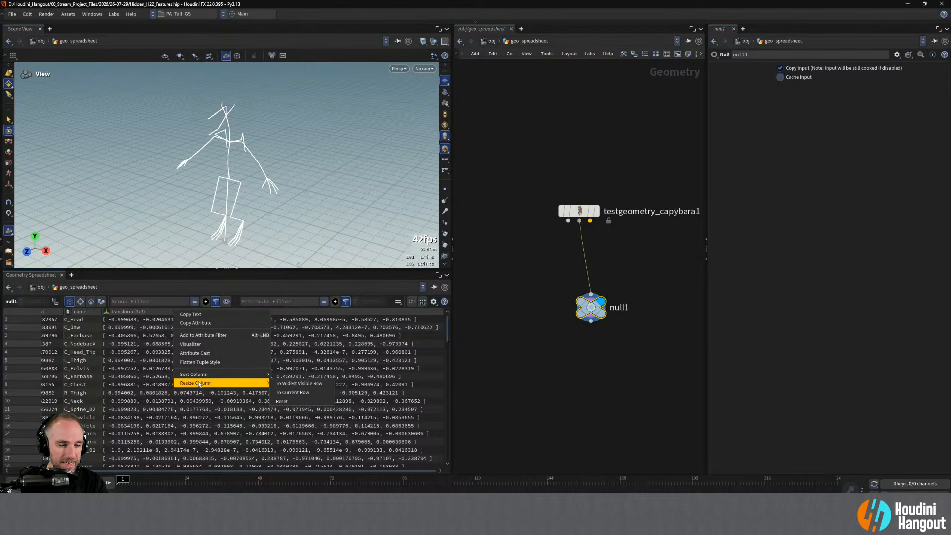
click(290, 401)
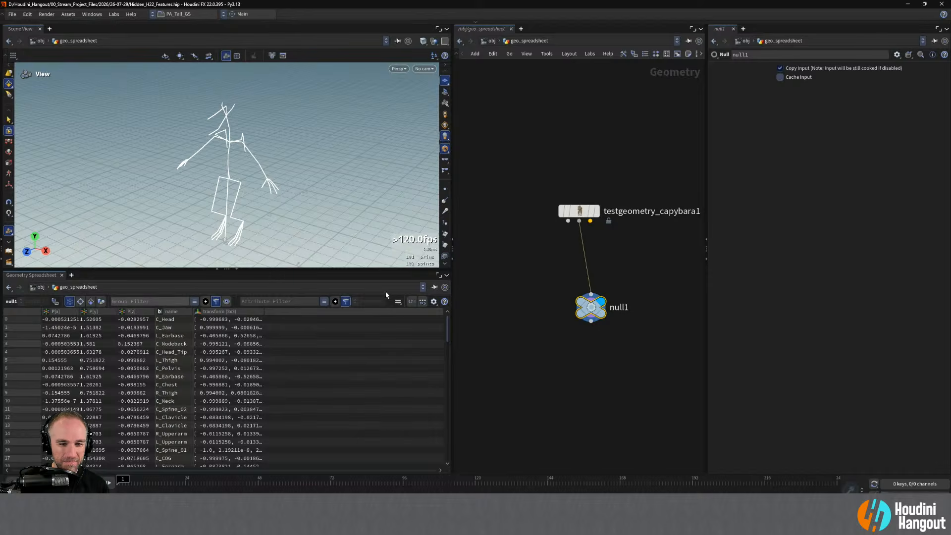
Review the spreadsheet's display options and examine the attribute type icons of the name, P and transform columns.
click(433, 302)
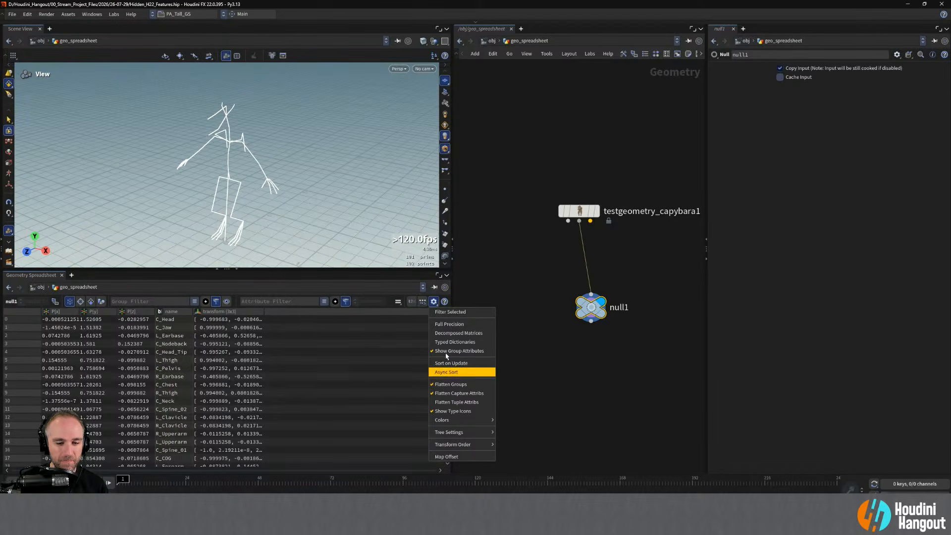
click(179, 328)
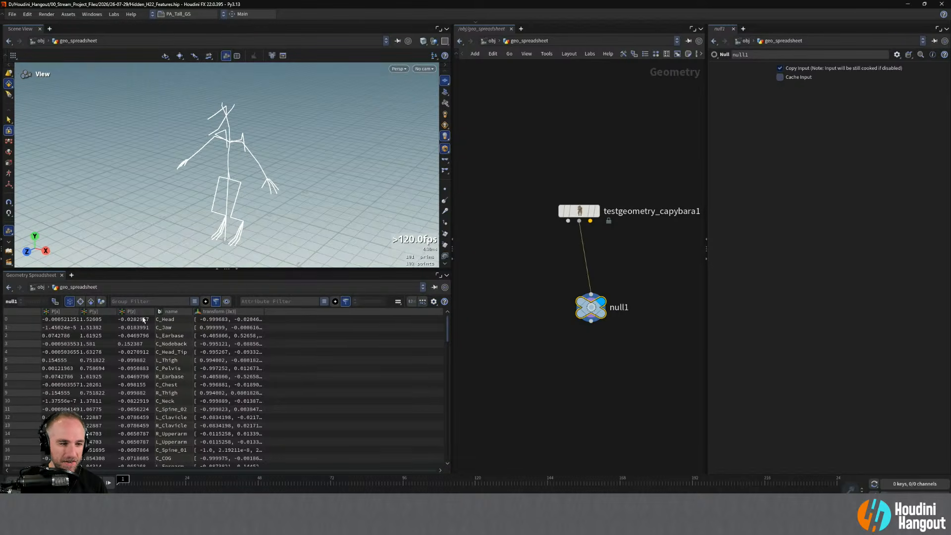
mouse_move(161, 314)
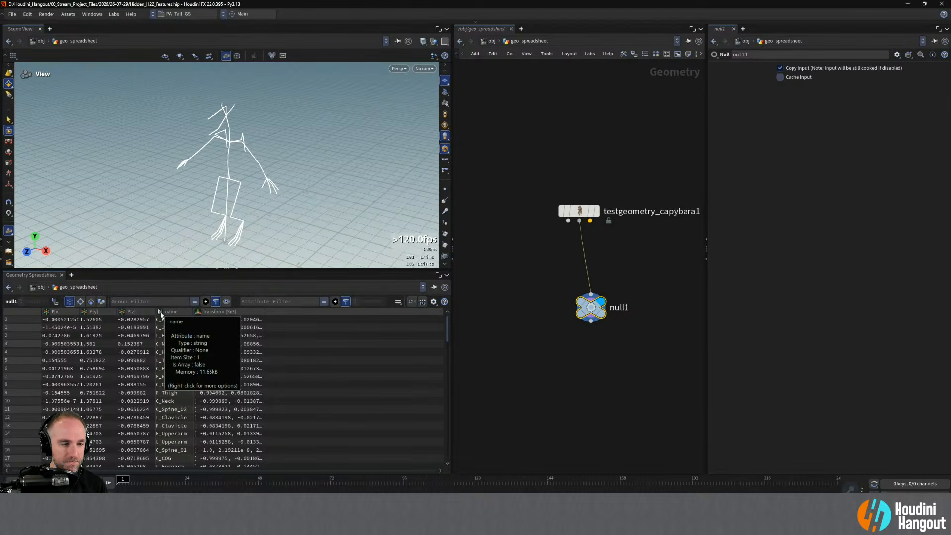
mouse_move(122, 316)
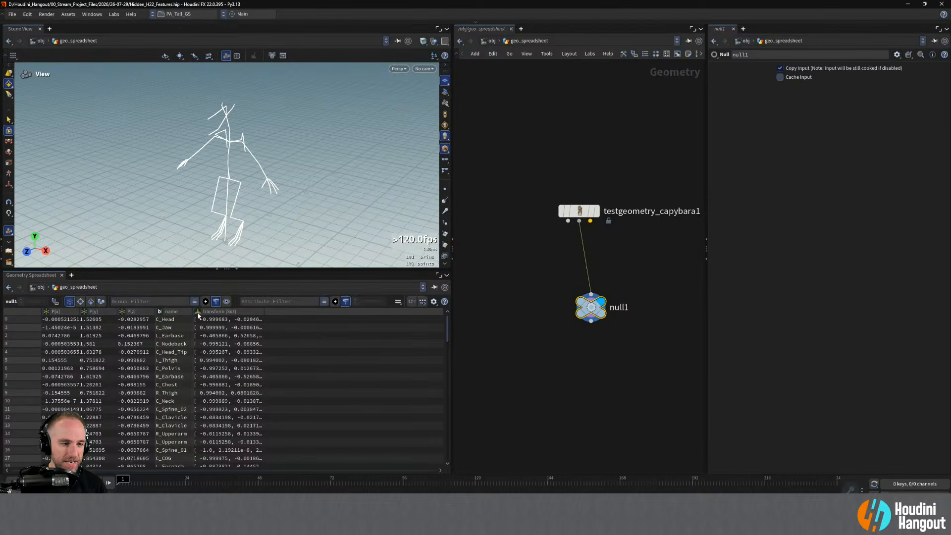
mouse_move(198, 316)
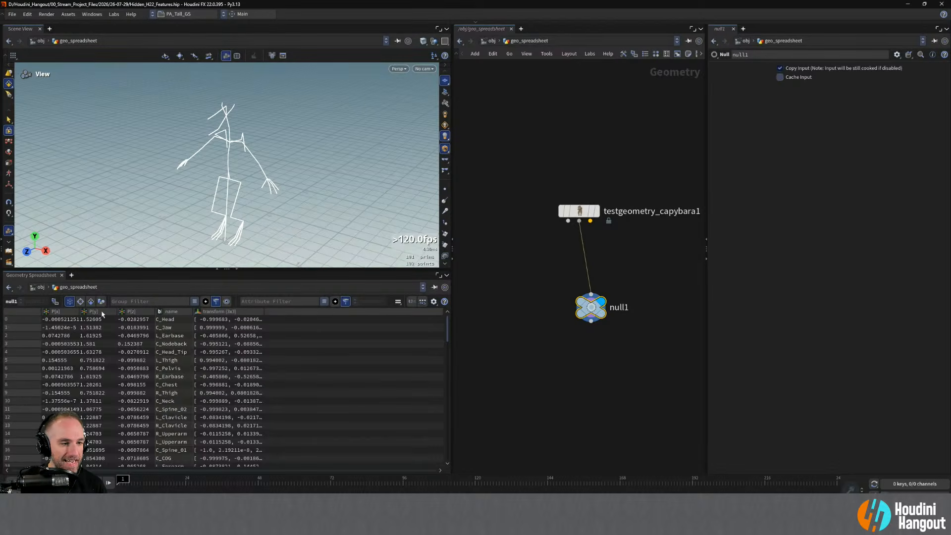
Check the Null's primitive attributes, and display the capybara node to compare its primitive, vertex and point attribute type icons.
click(91, 301)
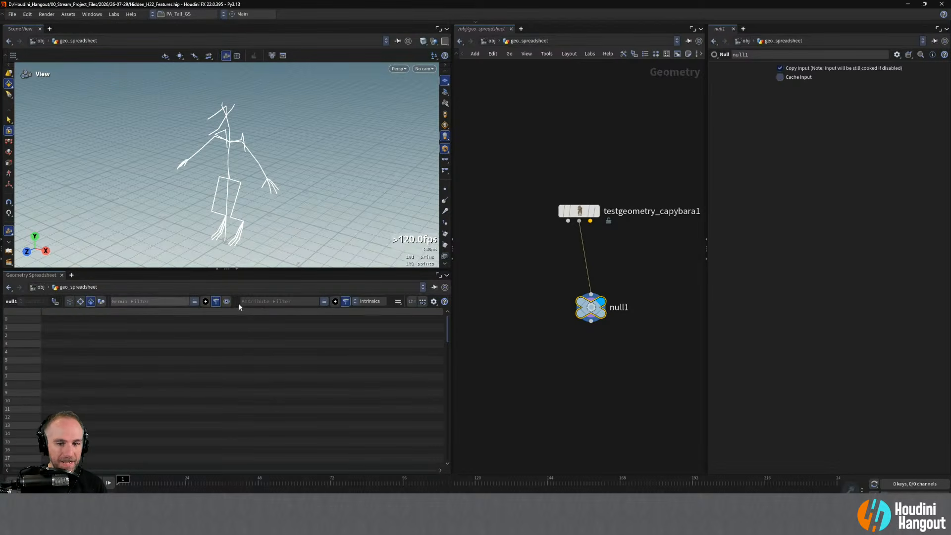
click(589, 215)
click(597, 211)
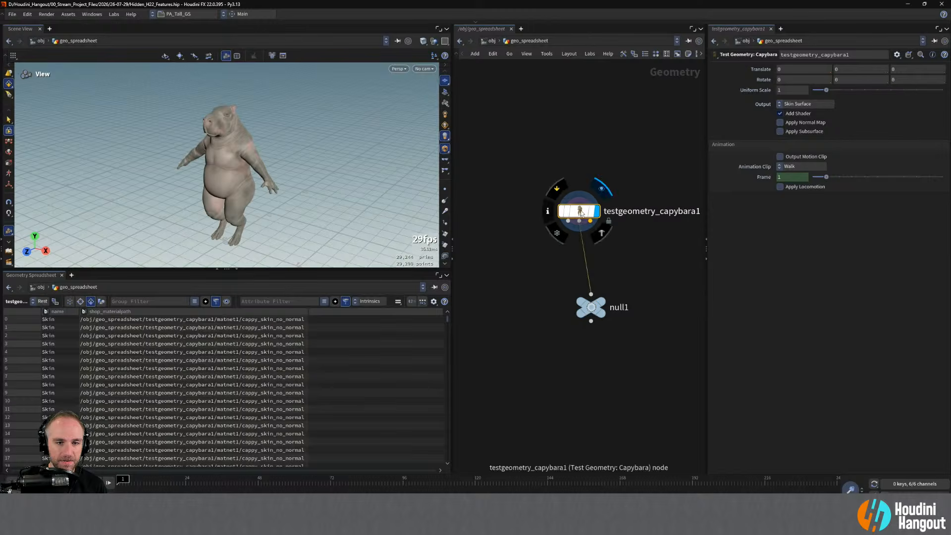
click(81, 301)
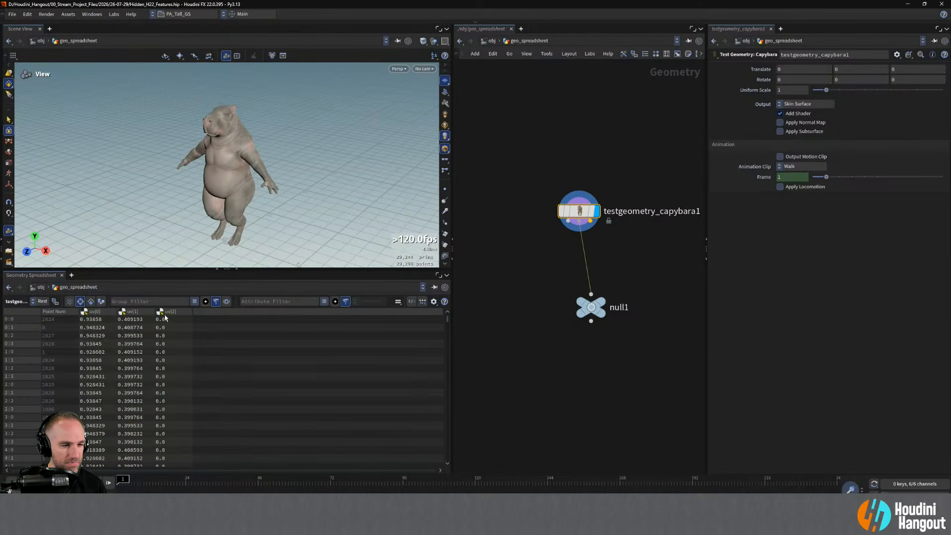
click(69, 302)
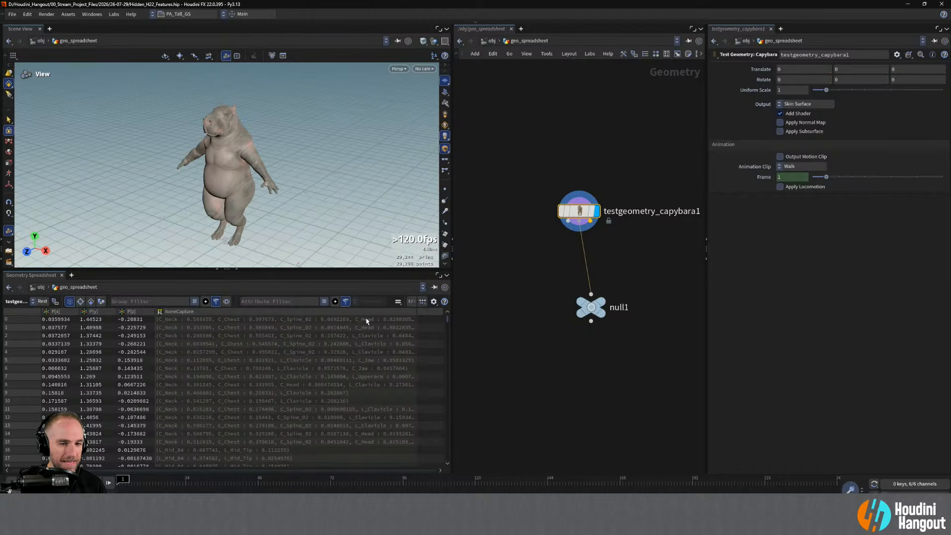
Narrow the boneCapture column of the capybara's points and check its column options.
drag(416, 311, 192, 365)
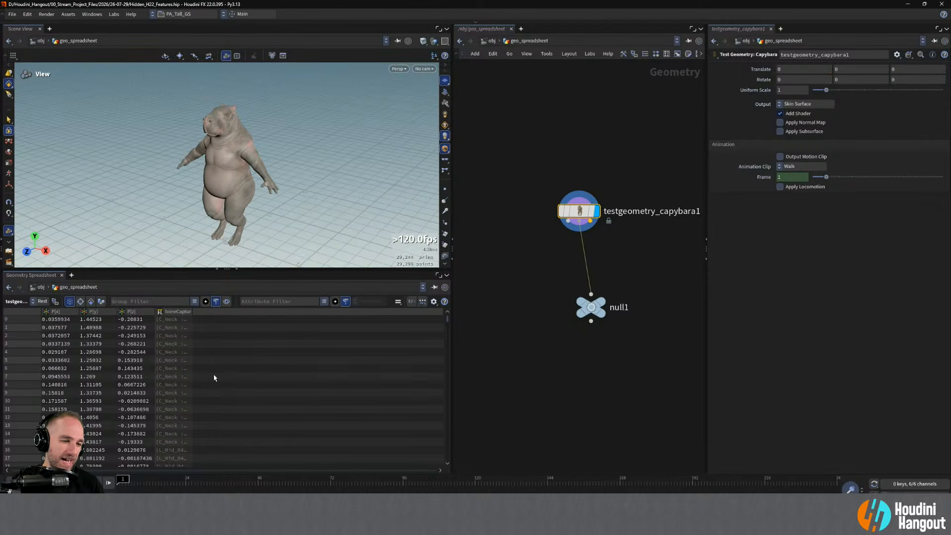
right_click(180, 314)
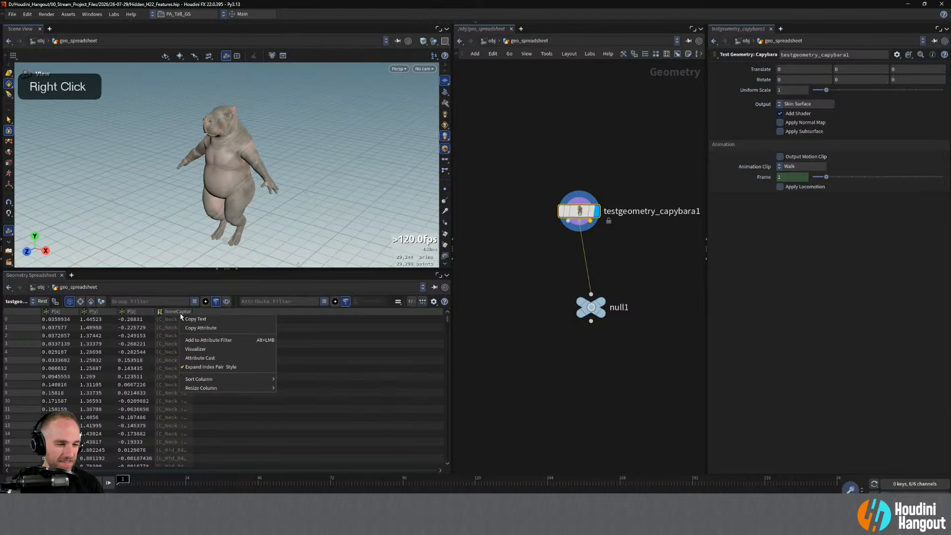
click(253, 434)
Apply Flatten Tuple Style to the P attribute, widen the combined column to read full positions, and narrow it again.
right_click(63, 315)
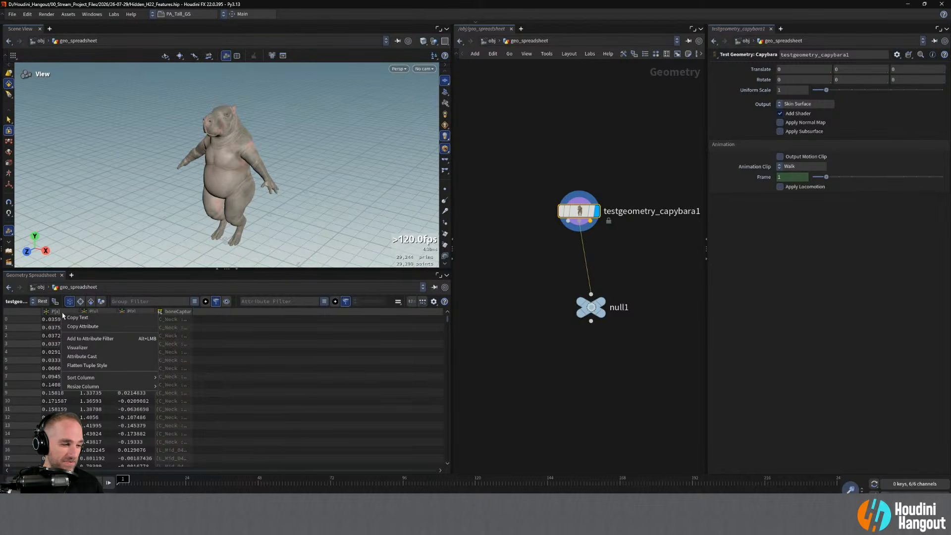
click(84, 365)
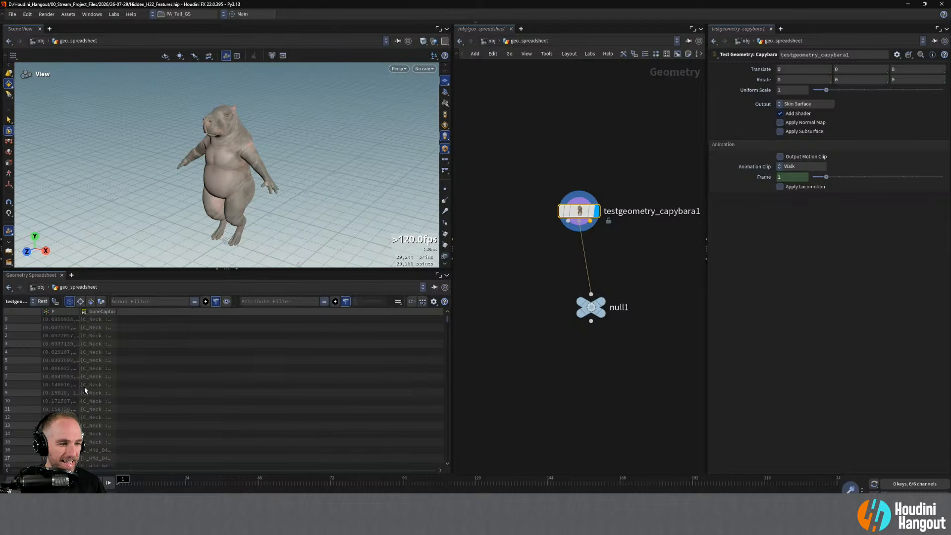
right_click(60, 313)
drag(80, 312, 189, 313)
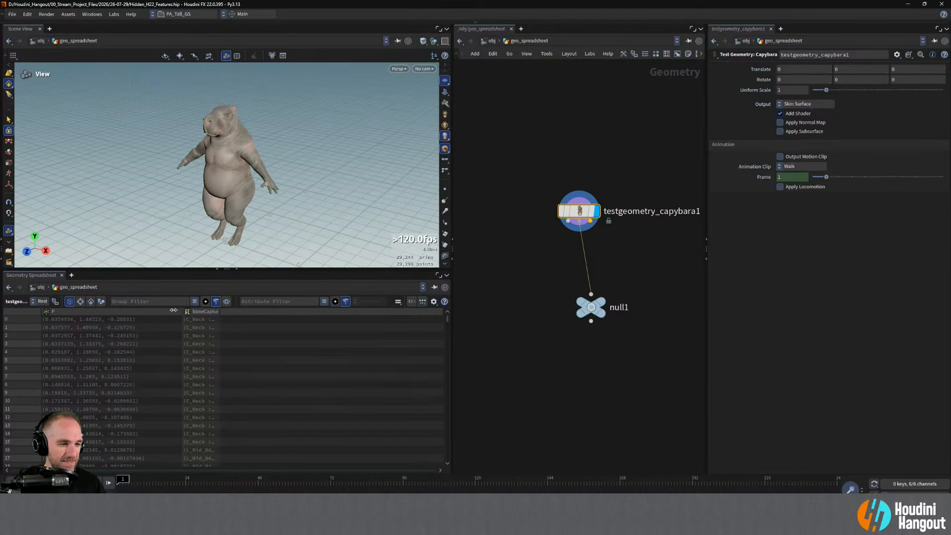
drag(189, 313, 76, 319)
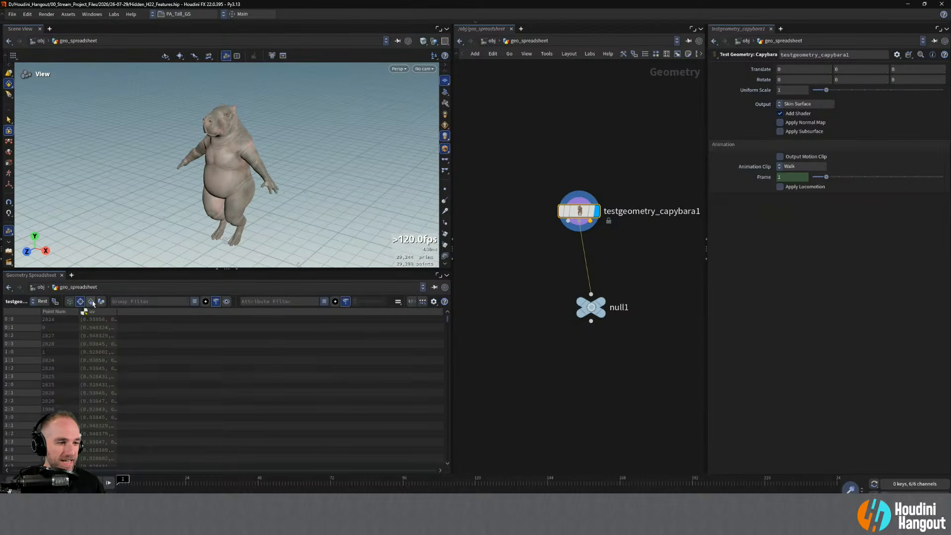
Switch the spreadsheet to the primitive attributes and narrow the shop_materialpath column.
click(91, 301)
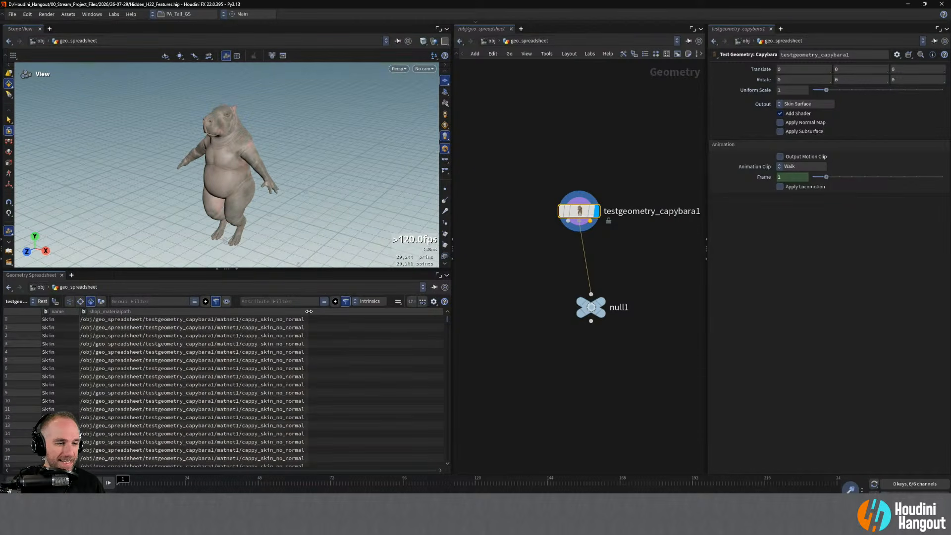
double_click(309, 311)
drag(310, 311, 113, 311)
Return to the point attributes and expand P back into separate component columns.
click(70, 301)
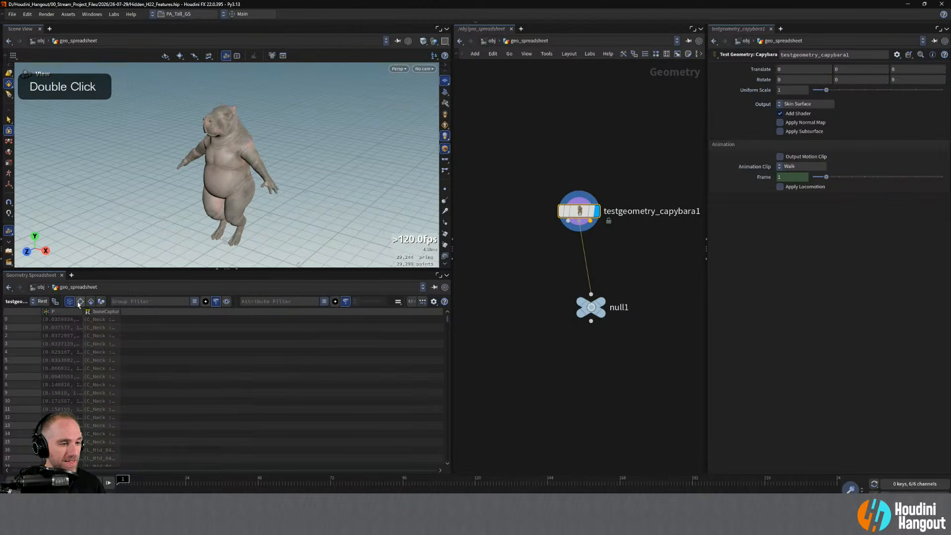
right_click(75, 316)
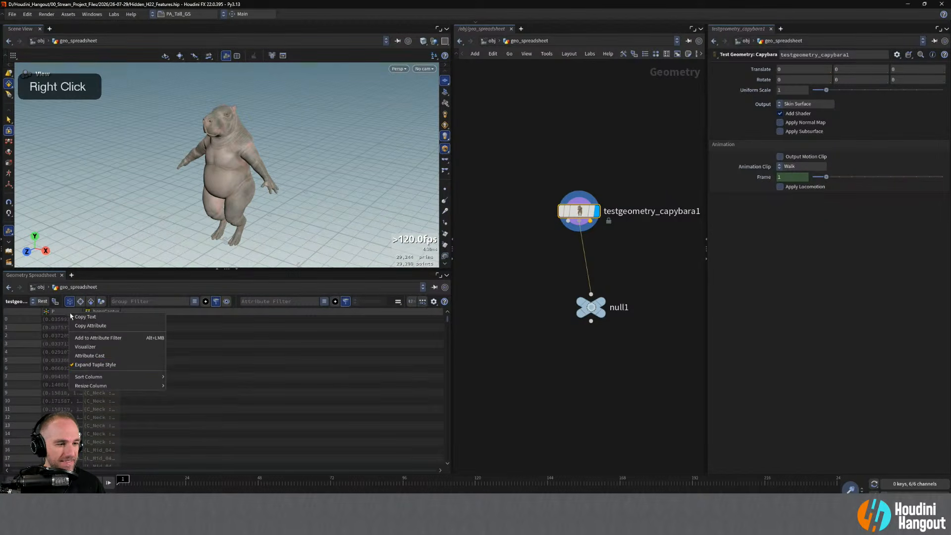
click(89, 356)
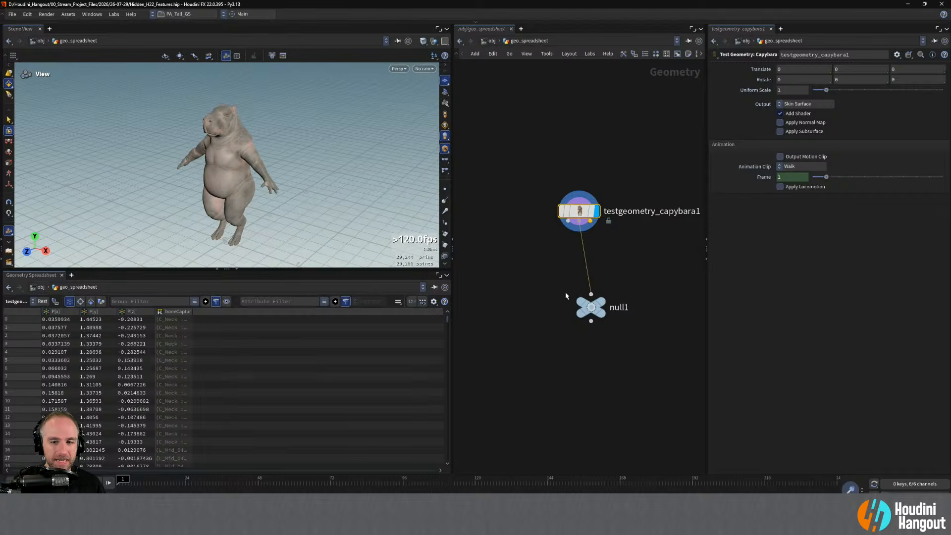
Select and display the Null, check its primitive attributes, and return the spreadsheet to its points.
click(584, 312)
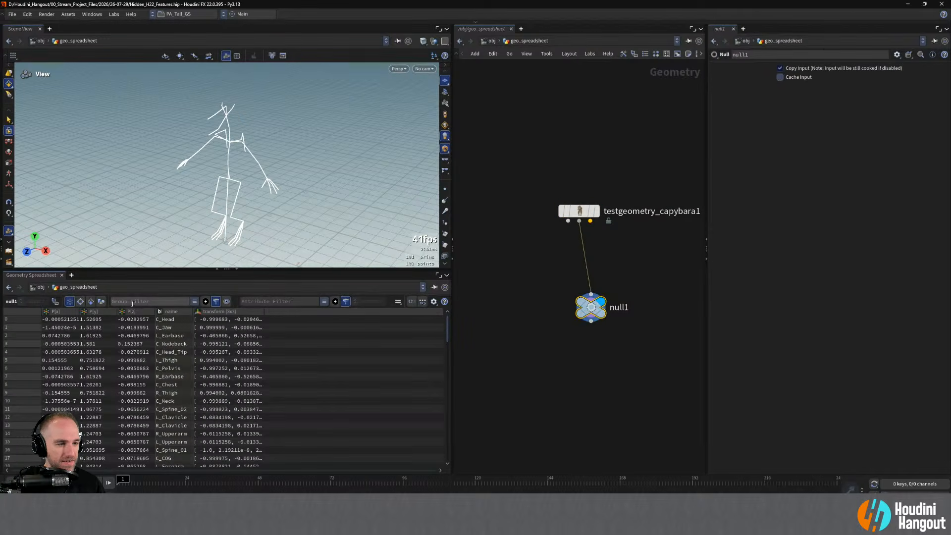
click(91, 302)
click(70, 302)
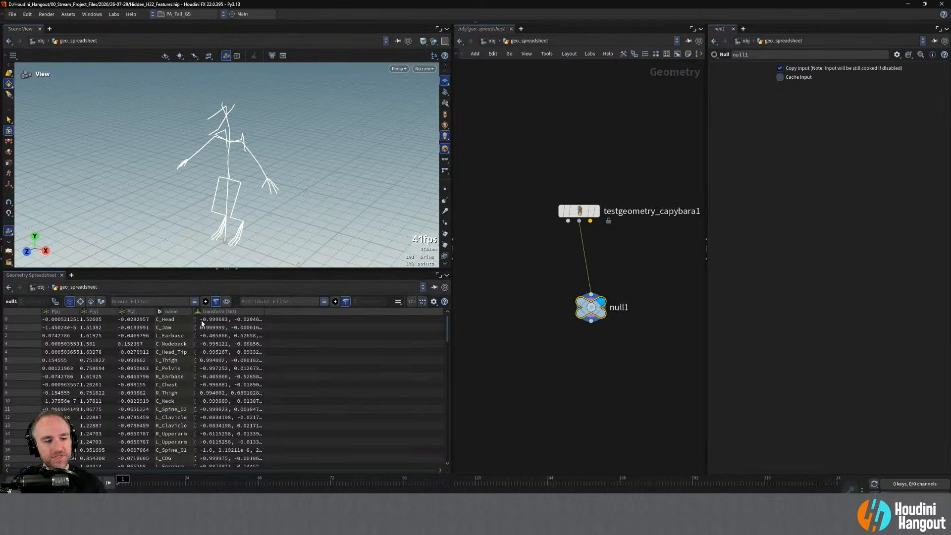
Sort the Null's points by name, transform and P[z] in turn, finishing with the name column in descending order.
click(175, 312)
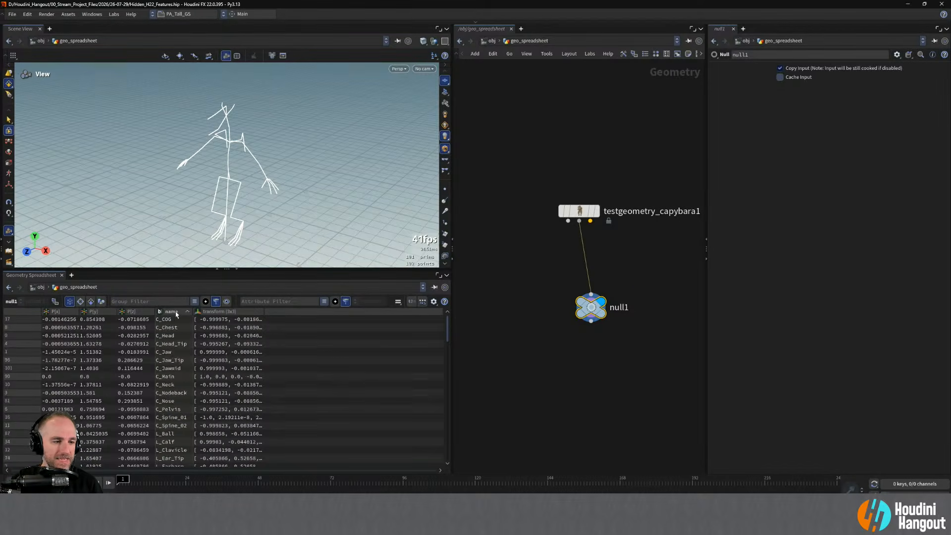
click(237, 313)
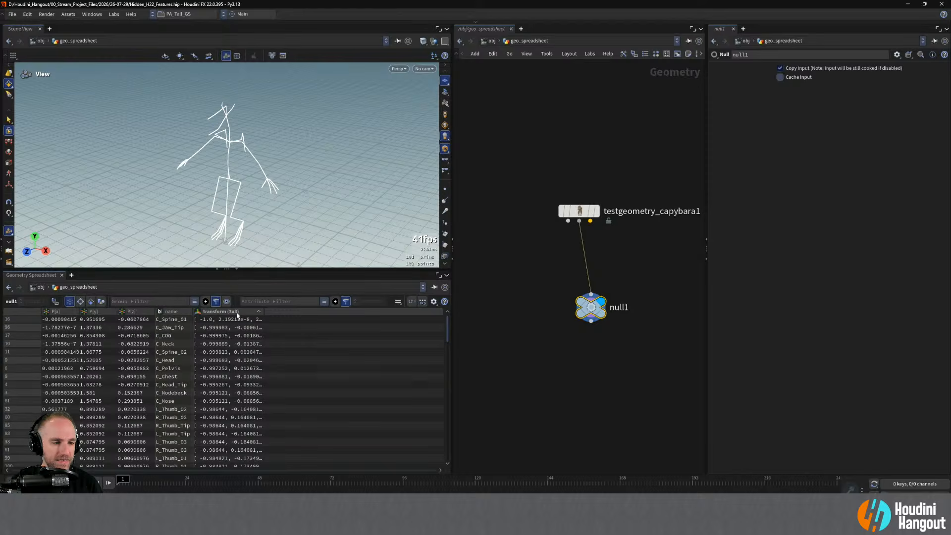
click(238, 313)
click(137, 314)
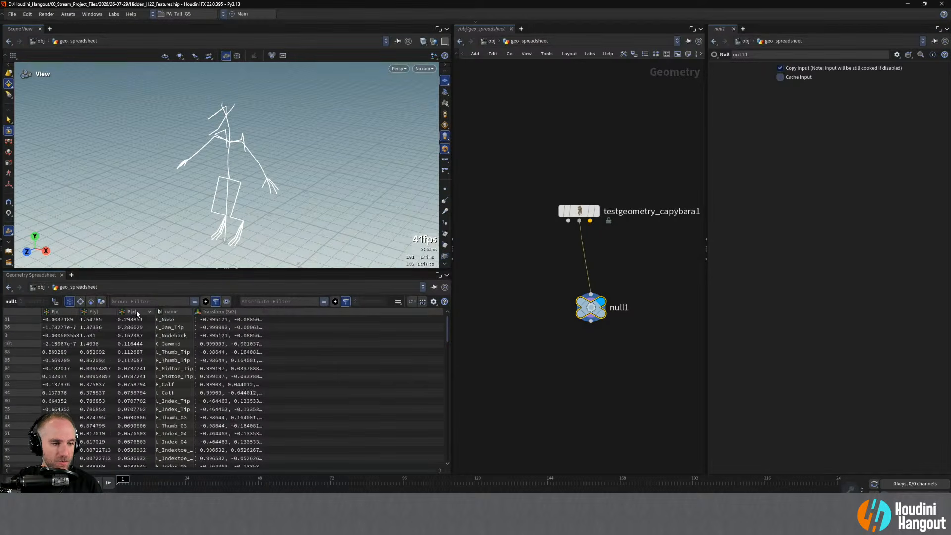
click(137, 314)
click(137, 314)
double_click(171, 312)
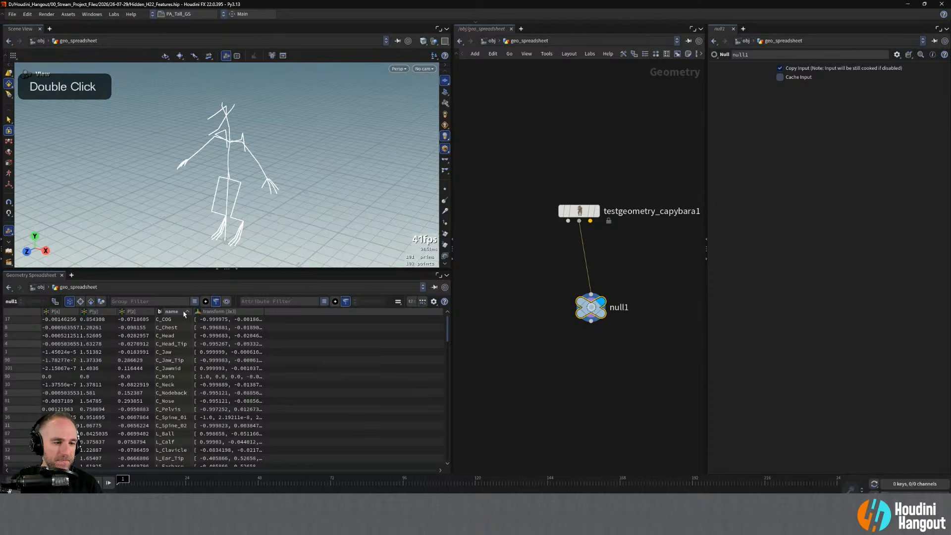
click(184, 313)
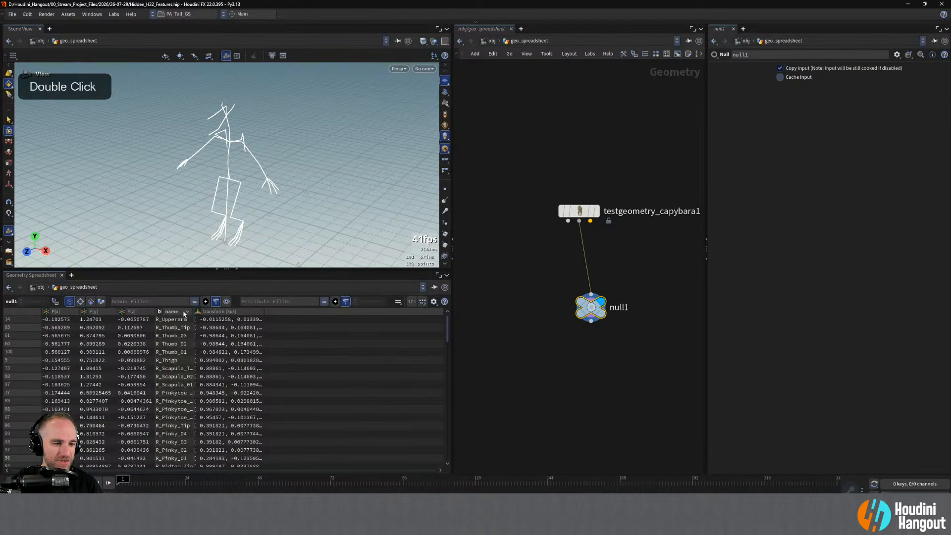
Restore the Null's points to point-number order, sort them by name and by transform, and check the transform column's options.
click(20, 311)
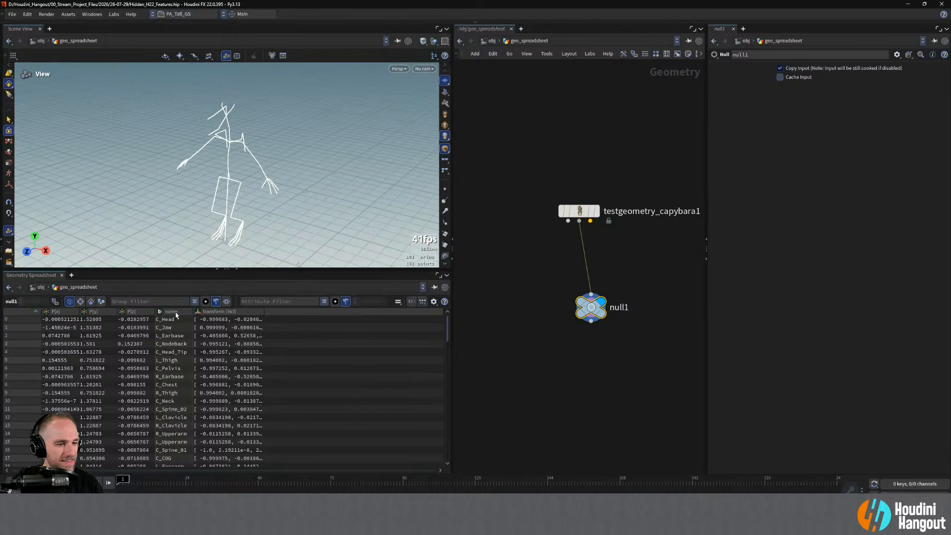
double_click(176, 312)
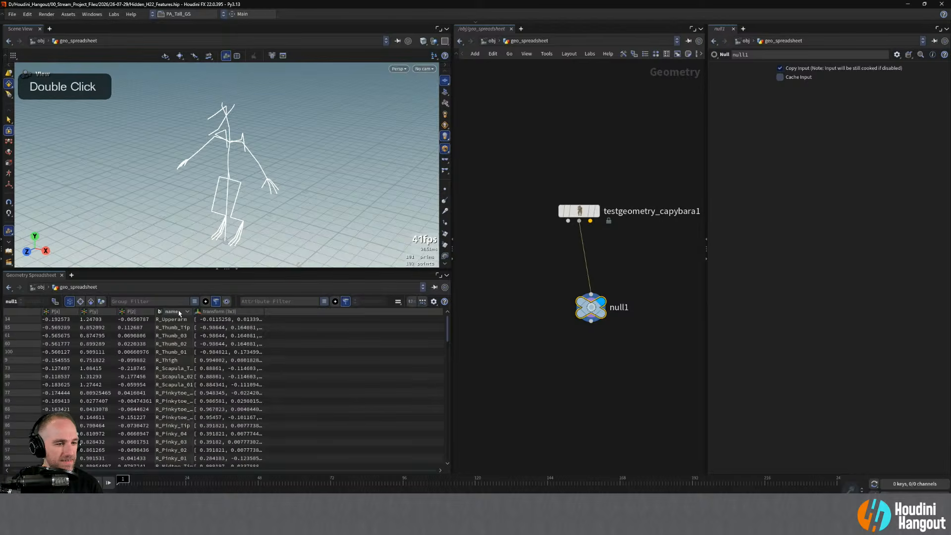
double_click(220, 312)
double_click(225, 313)
right_click(222, 313)
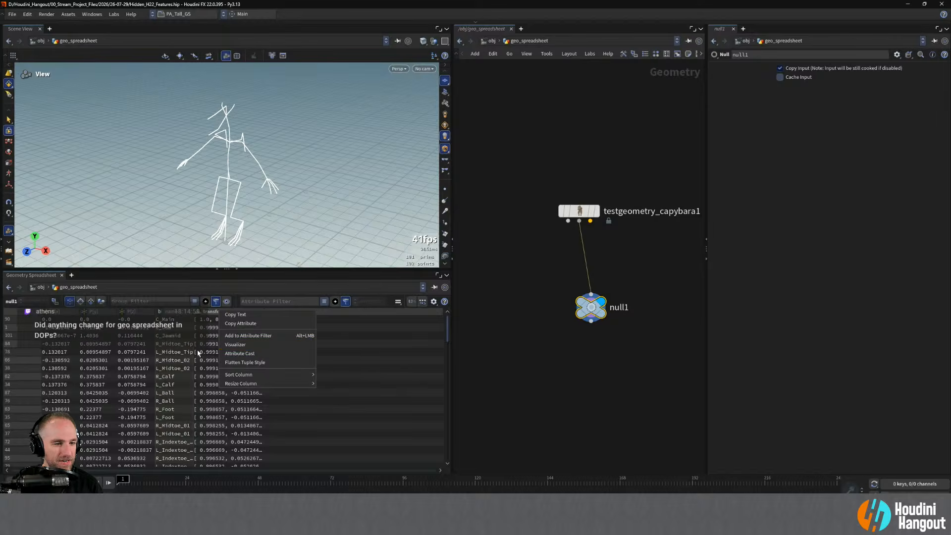
click(604, 370)
Select and display testgeometry_capybara1 and switch the spreadsheet through its vertices to its primitive attributes.
click(596, 211)
click(580, 215)
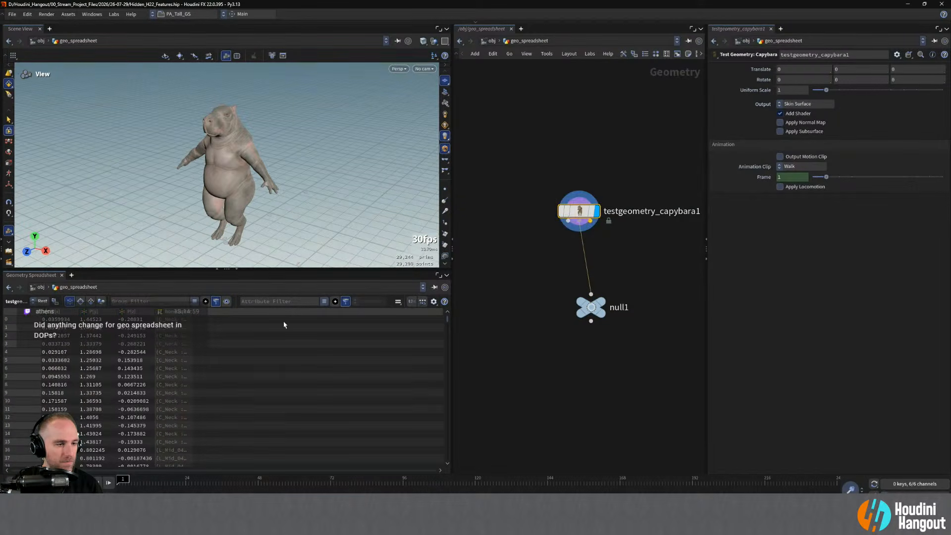
click(80, 301)
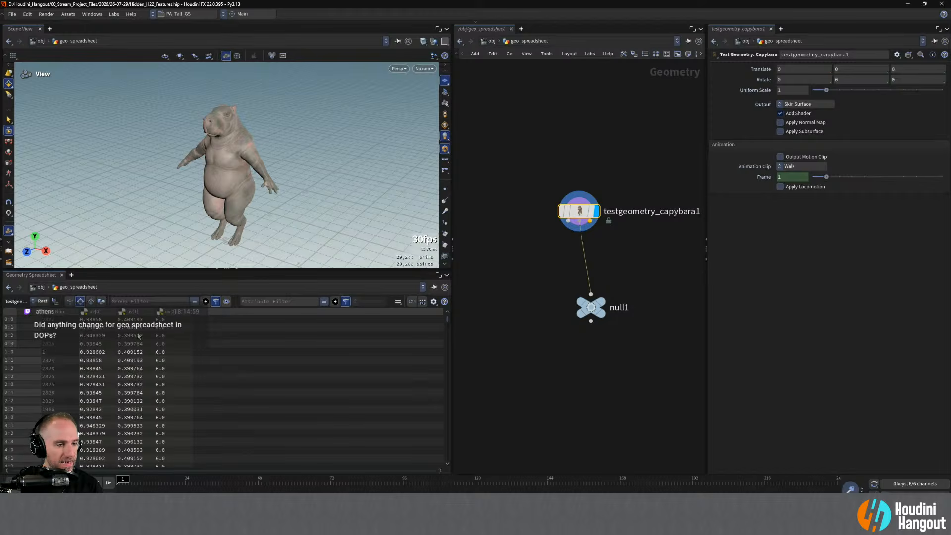
click(91, 301)
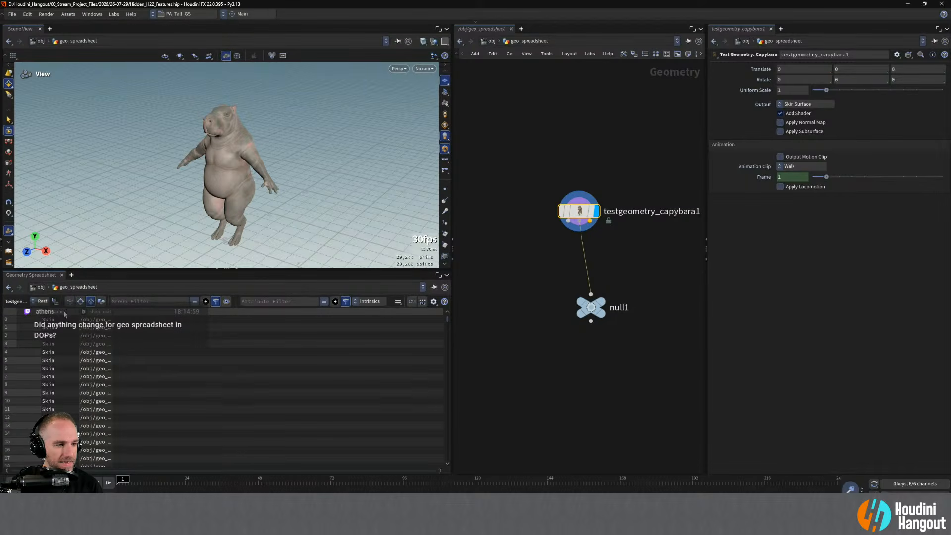
Visualize the name primitive attribute, turn off material display in the viewport, and inspect the capybara's coloring from several angles.
right_click(62, 315)
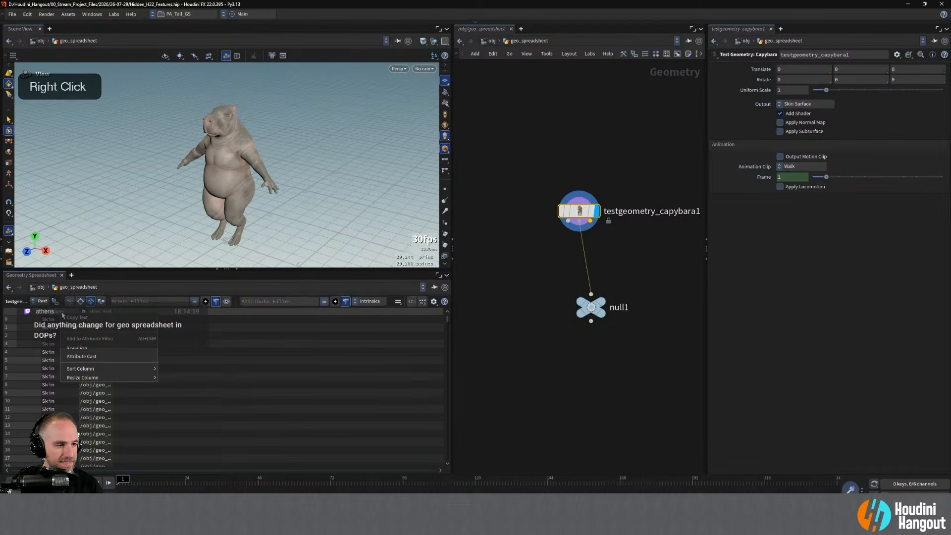
click(90, 351)
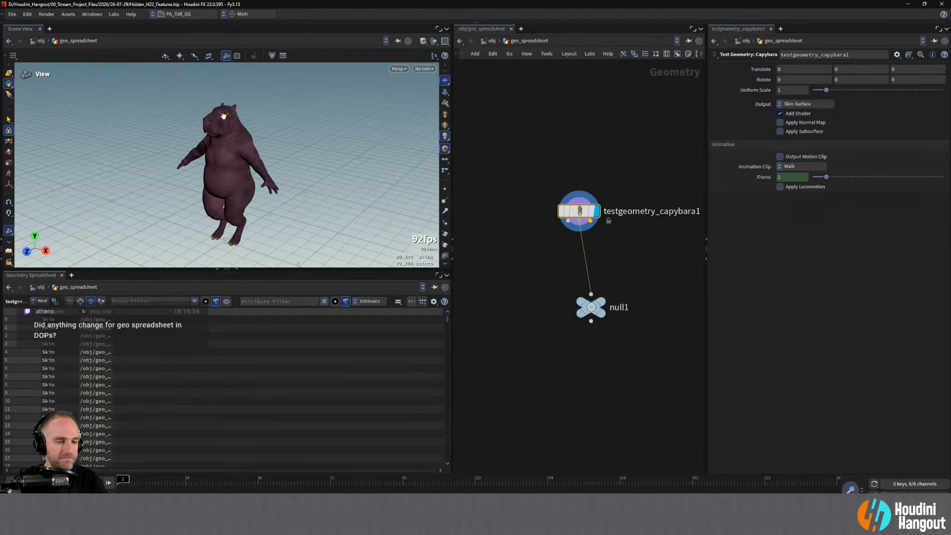
alt+right_drag(224, 116, 250, 157)
mouse_move(250, 157)
alt+middle_down()
mouse_move(257, 195)
mouse_move(278, 227)
alt+middle_up()
click(445, 149)
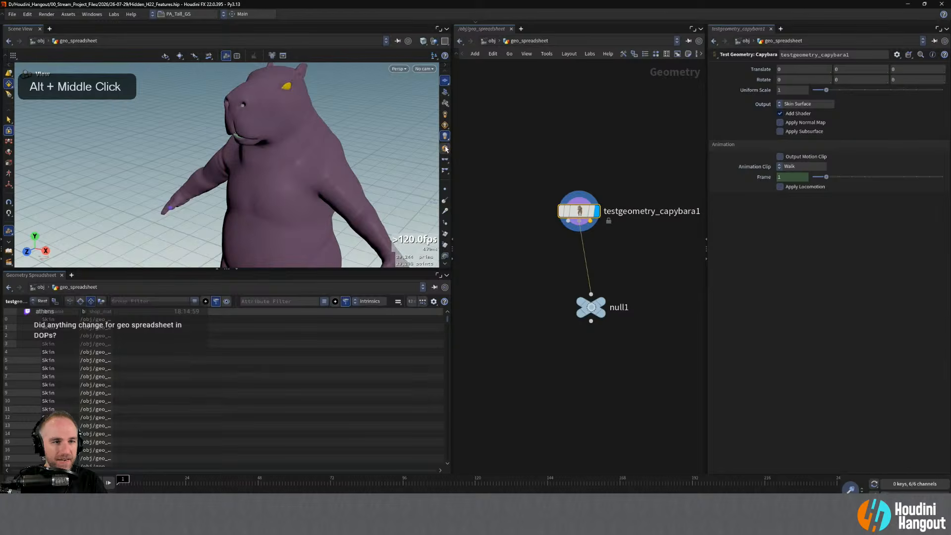
alt+right_drag(278, 158, 213, 164)
alt+drag(213, 163, 333, 161)
alt+right_drag(334, 162, 215, 191)
alt+drag(214, 191, 254, 187)
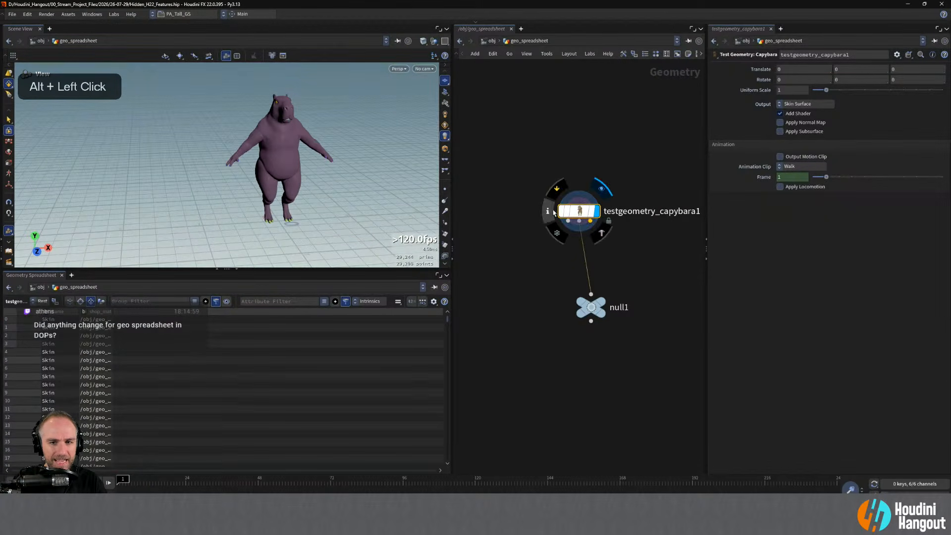
Turn off the name visualizer in the capybara's node info and toggle the shop_materialpath visualizer on and off.
click(549, 213)
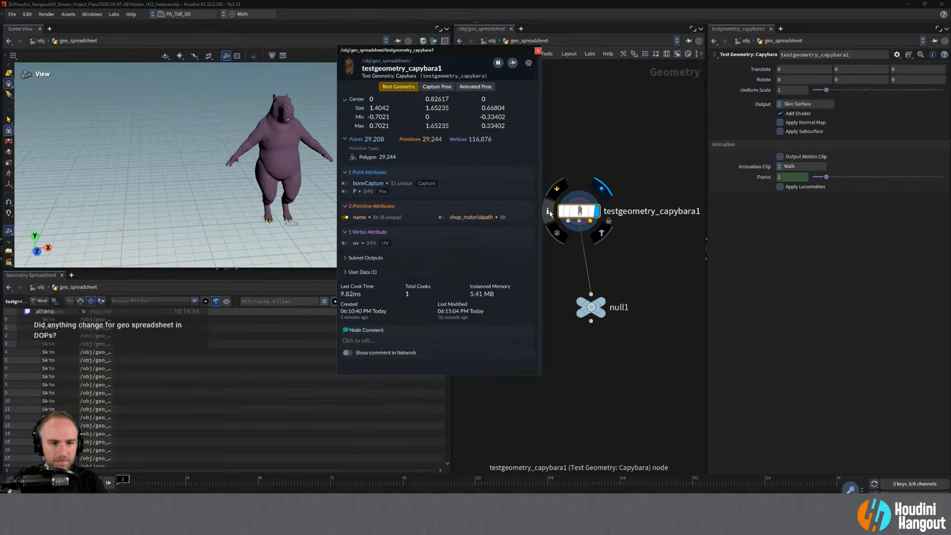
double_click(344, 217)
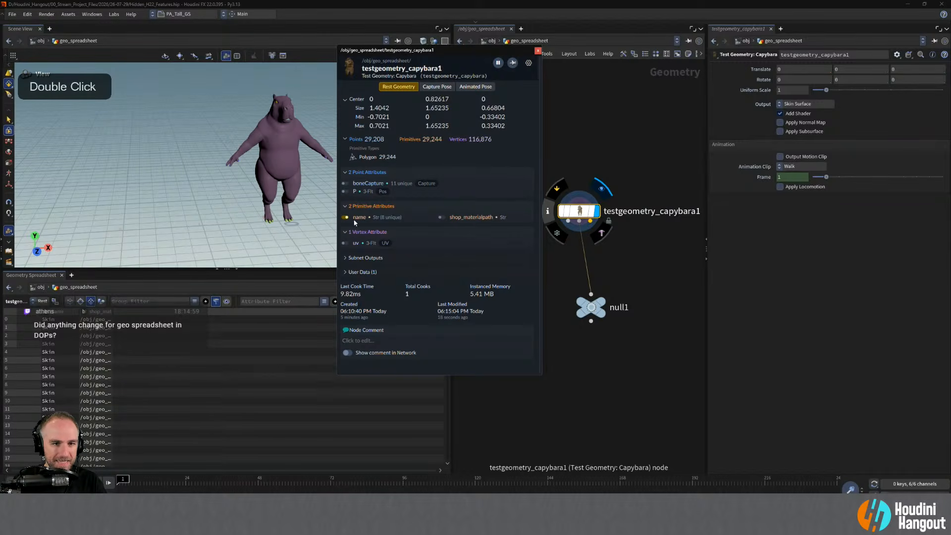
click(344, 217)
click(441, 217)
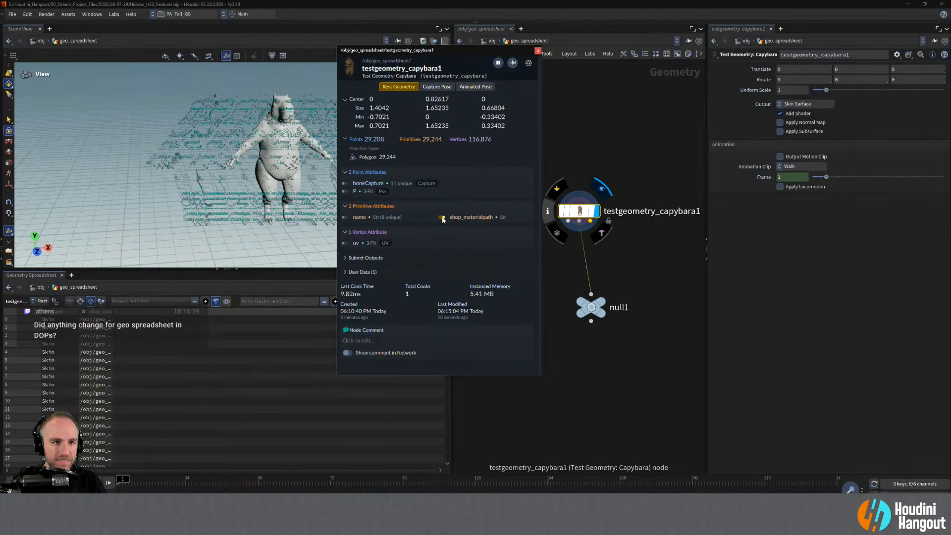
click(441, 218)
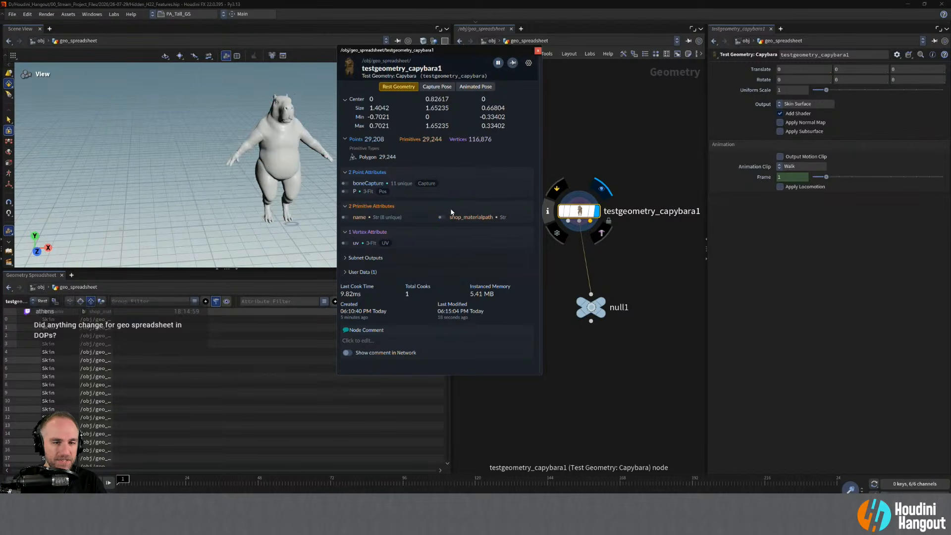
click(537, 51)
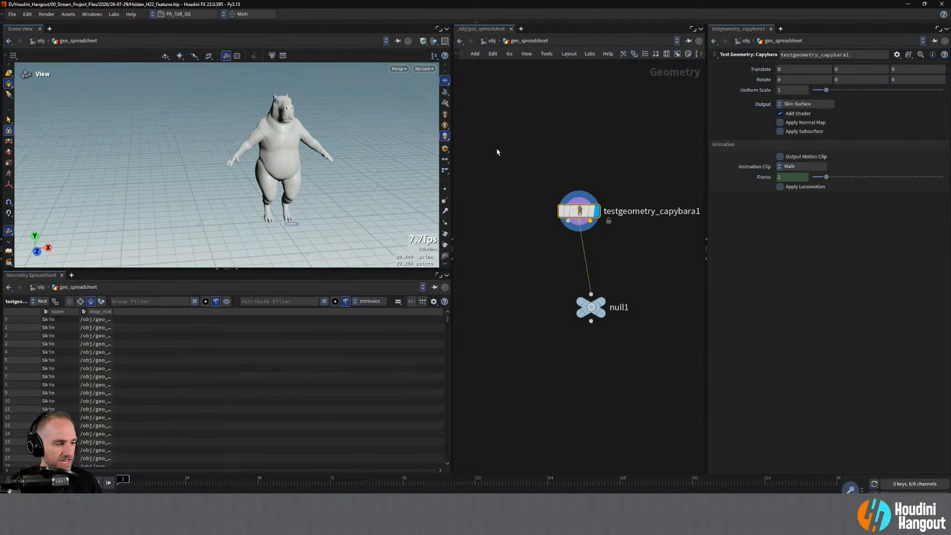
key(Tab)
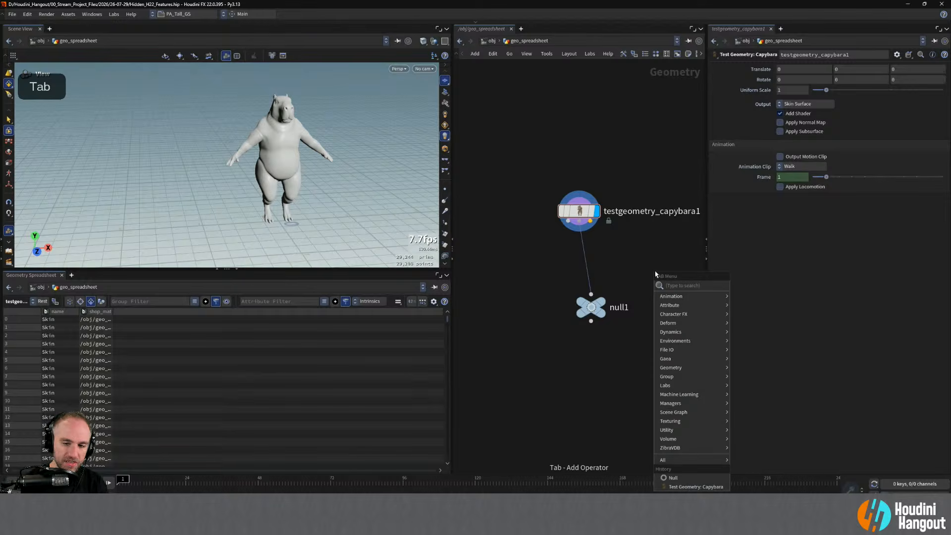
text(dop)
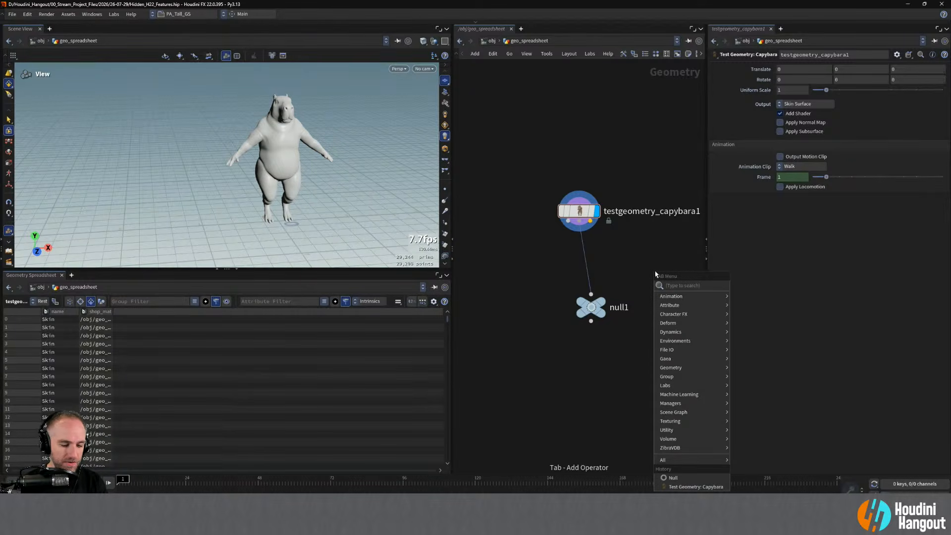
key(Down)
key(Return)
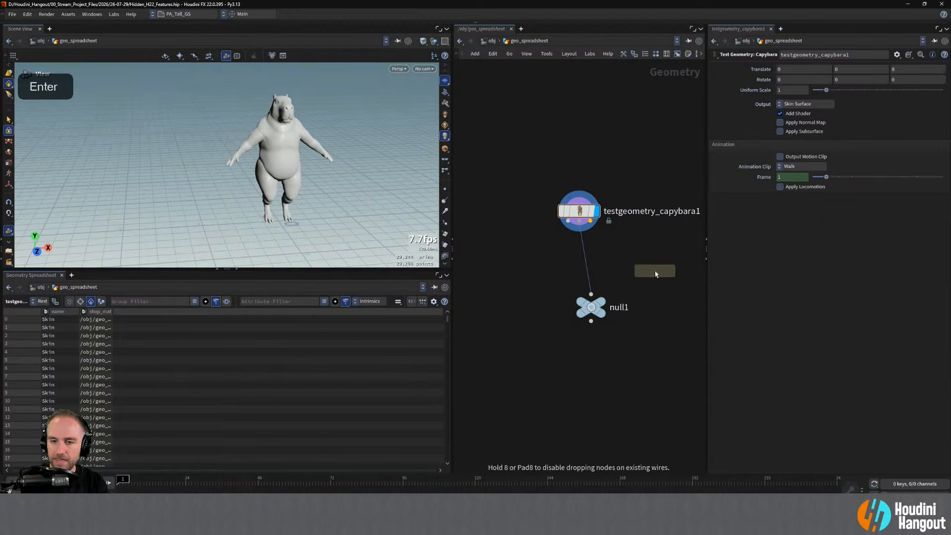
click(514, 369)
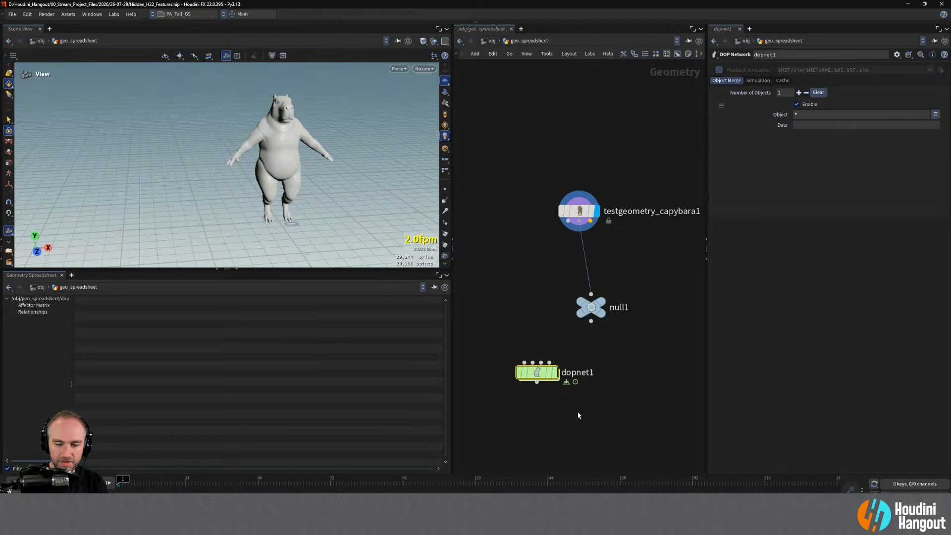
key(Delete)
Add a POP Network, connect the capybara test geometry's first output to its first input, and display it.
key(Tab)
text(null)
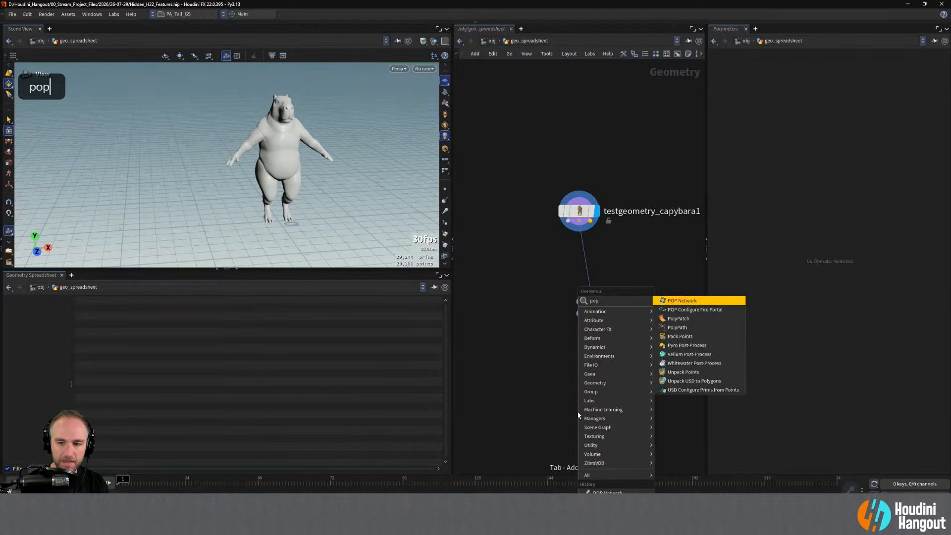
key(Return)
click(541, 342)
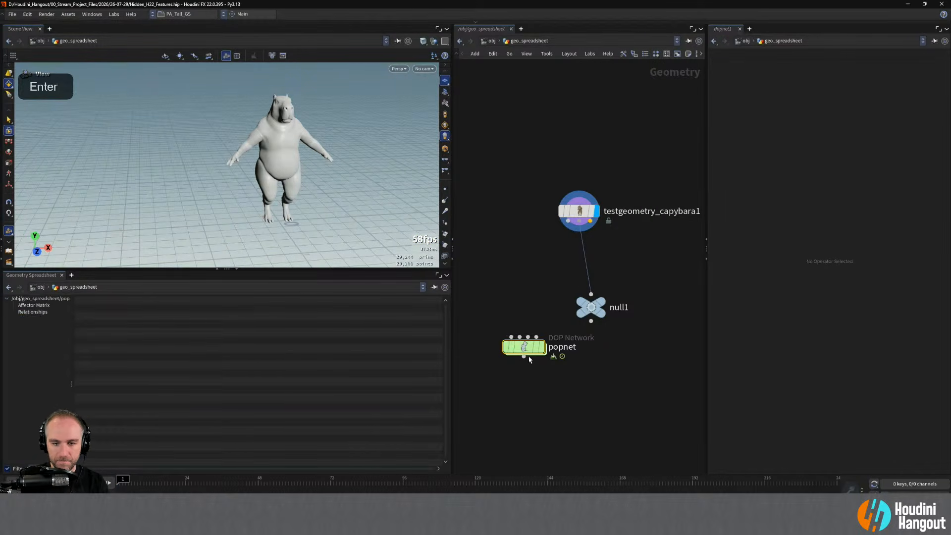
click(512, 337)
click(547, 251)
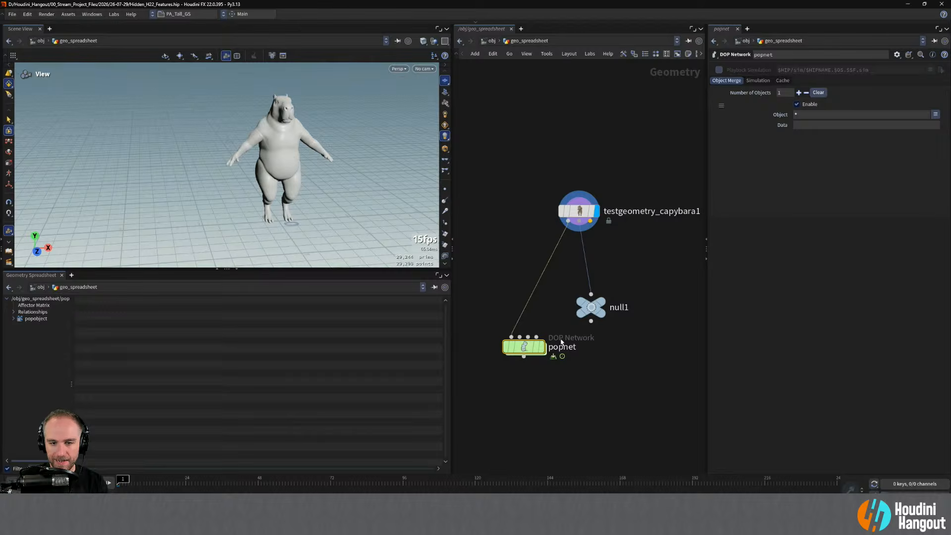
click(546, 325)
Enter the POP Network, show the popobject's Geometry data in the spreadsheet, and check the P[z] column's options.
double_click(523, 347)
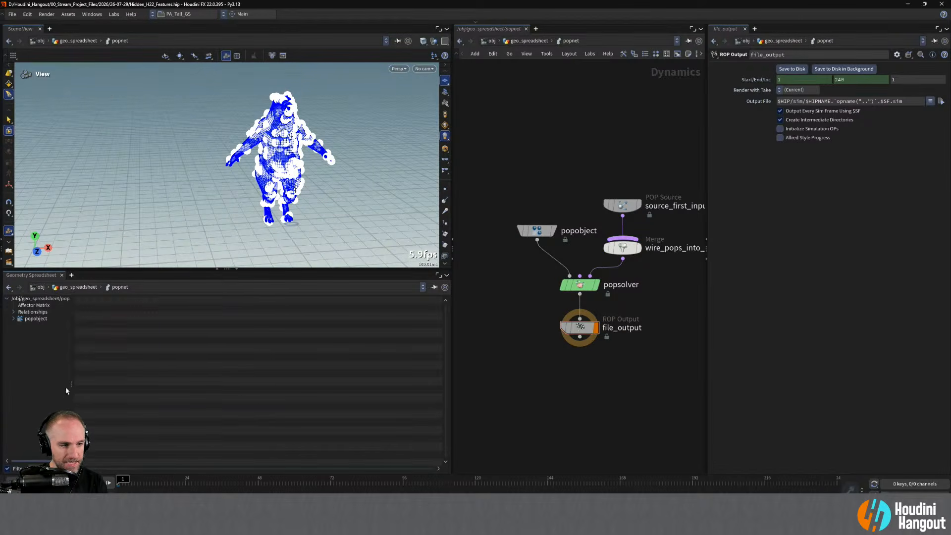
click(14, 318)
click(41, 359)
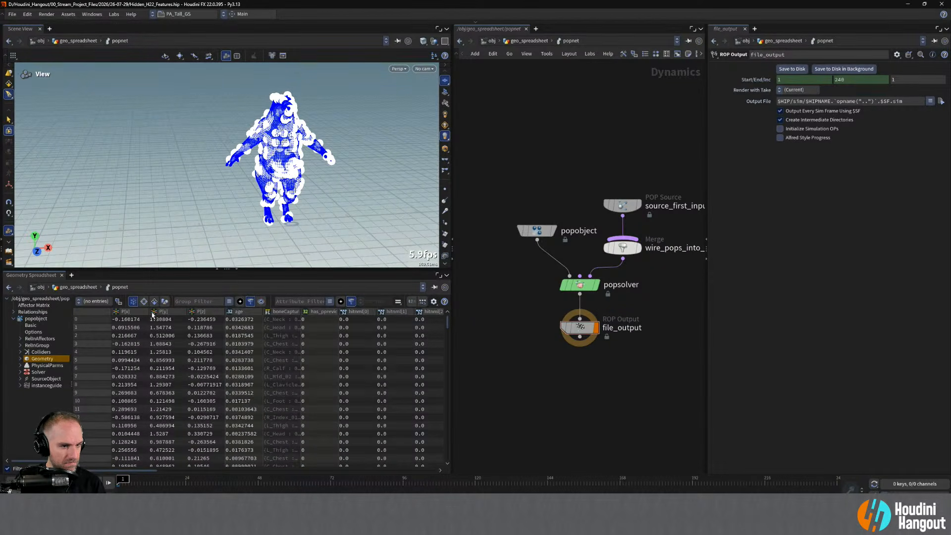
right_click(199, 314)
click(201, 312)
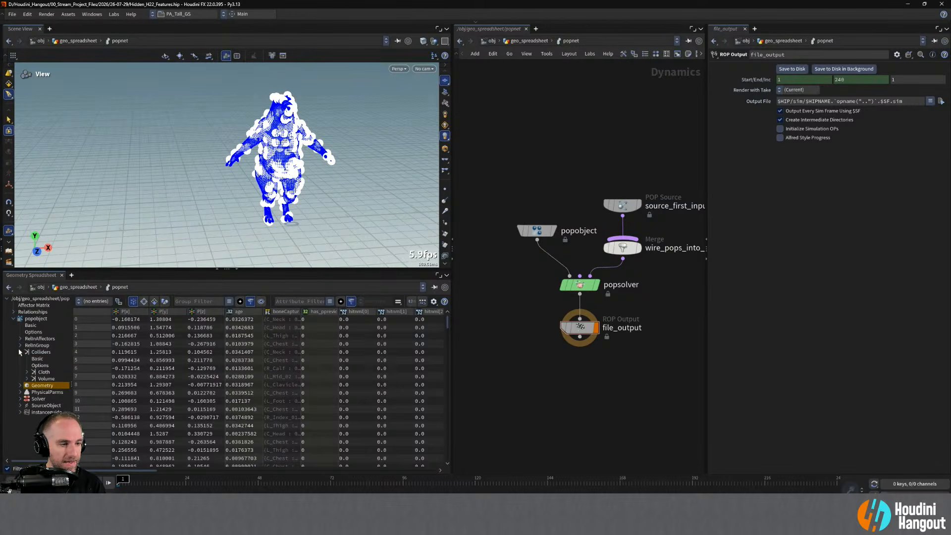
Review the popobject's data entries in the spreadsheet tree, from its basic properties through relationships, Colliders and Geometry to PhysicalParms.
click(23, 332)
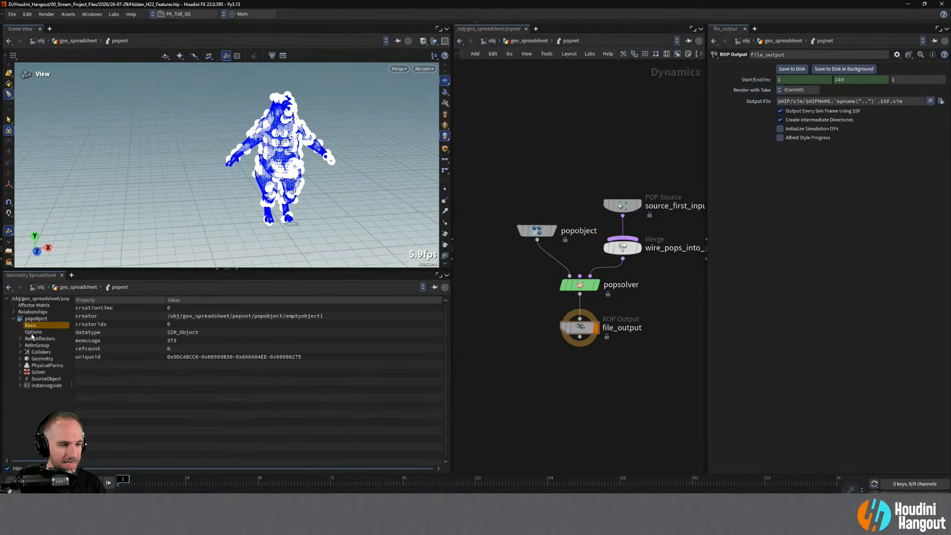
click(34, 339)
click(36, 345)
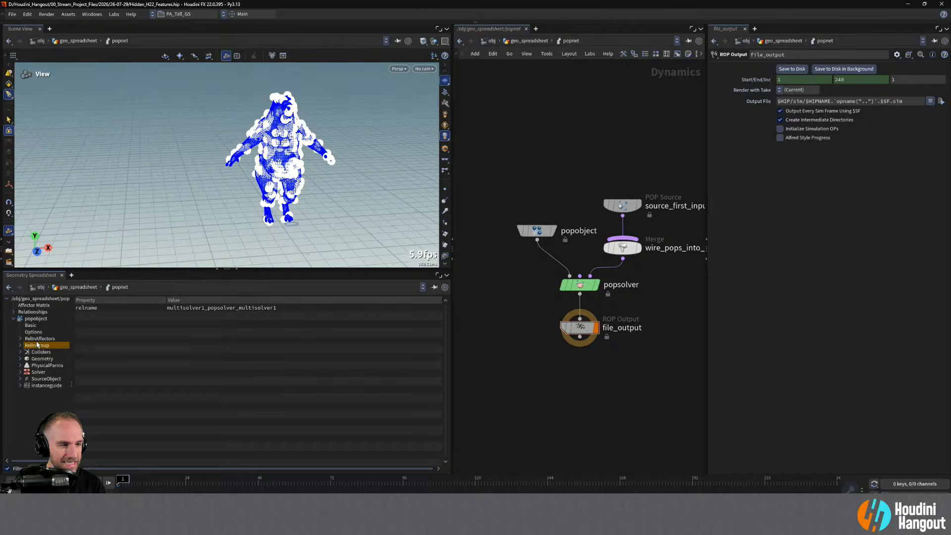
click(40, 352)
click(40, 358)
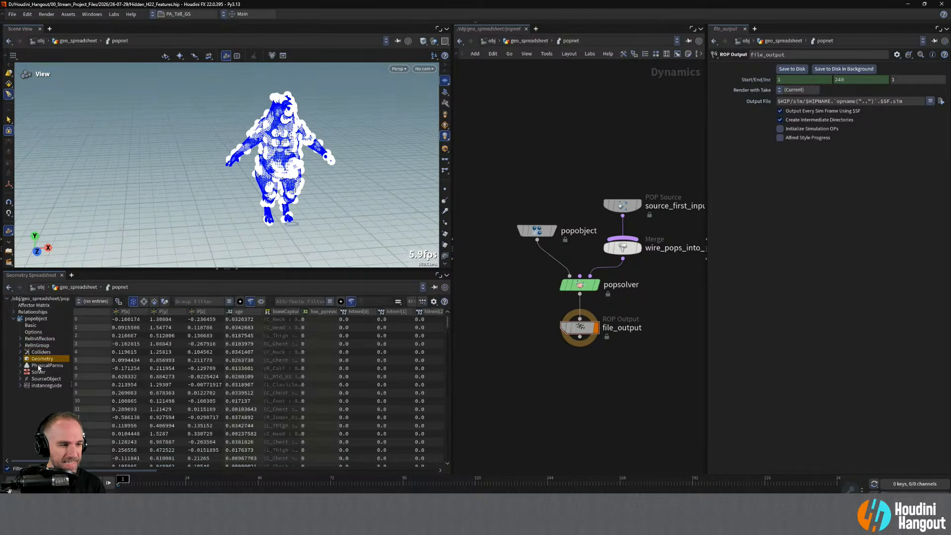
click(38, 367)
Expand the Relationships branch and its multisolver entry, and review that entry's data down to Collide.
click(14, 312)
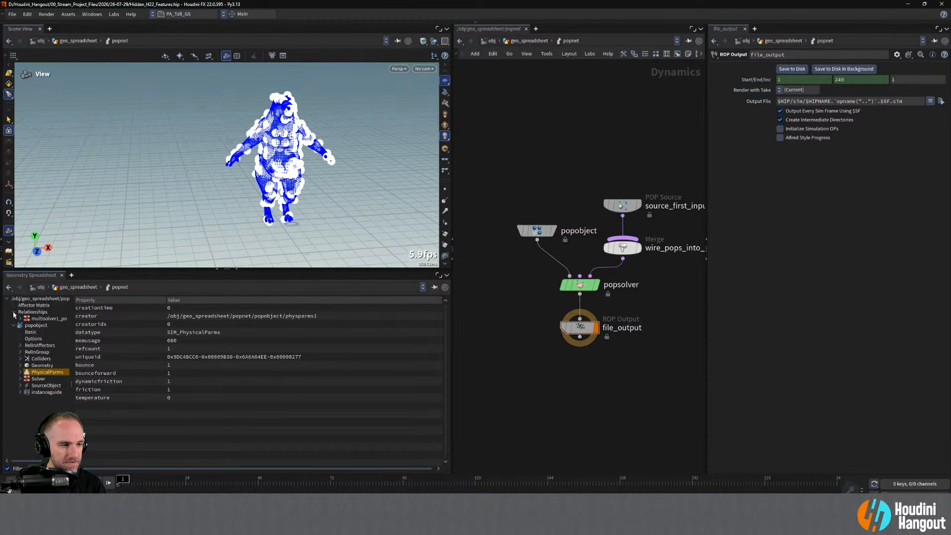
click(41, 320)
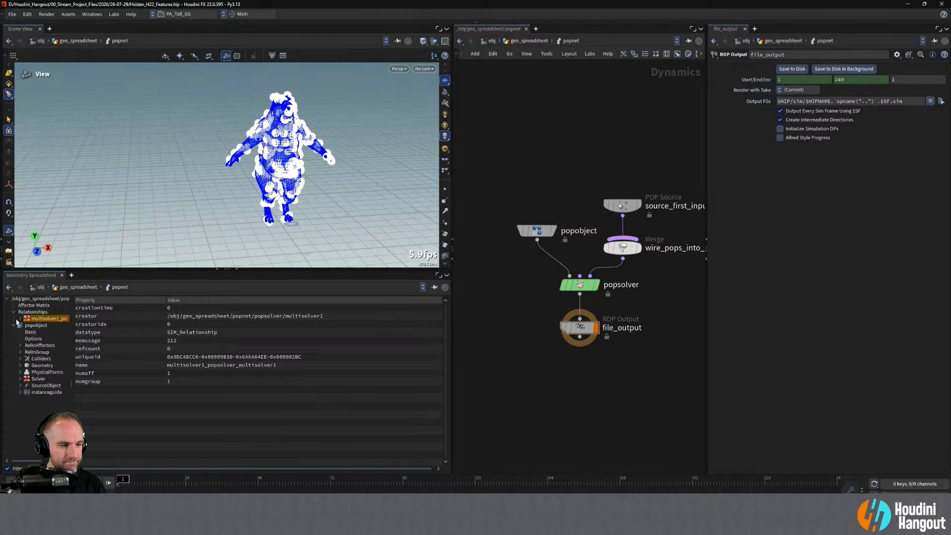
click(19, 319)
click(36, 326)
click(39, 333)
click(41, 344)
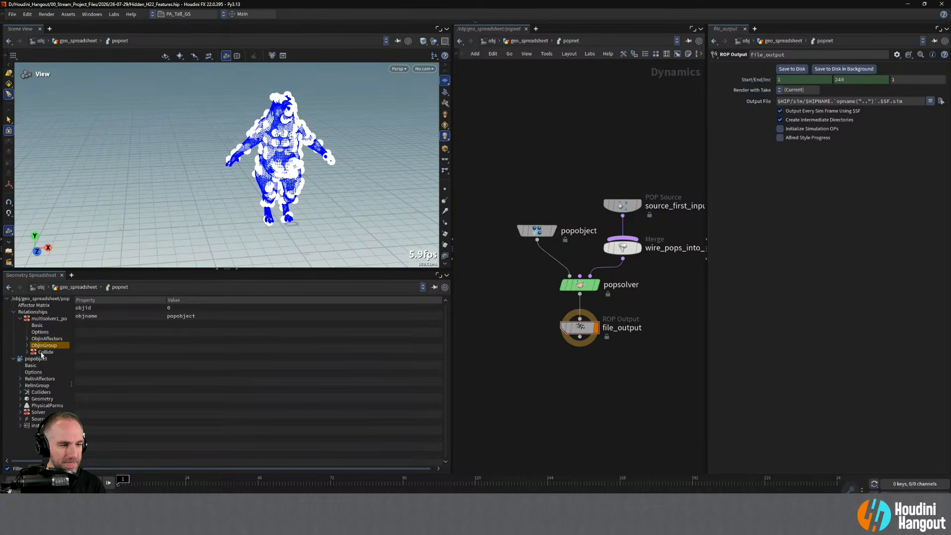
click(42, 353)
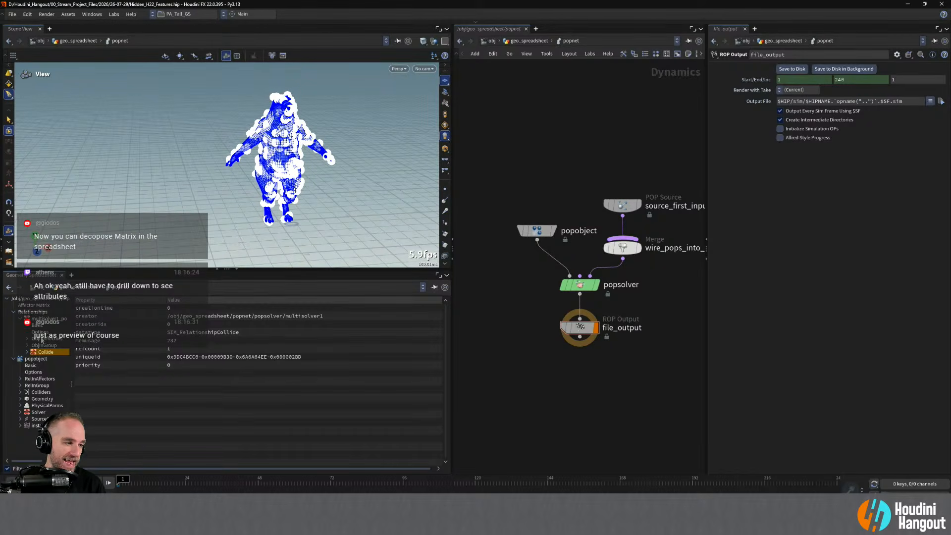
Show the popobject's Geometry data again and return to the geo_spreadsheet network level.
click(42, 399)
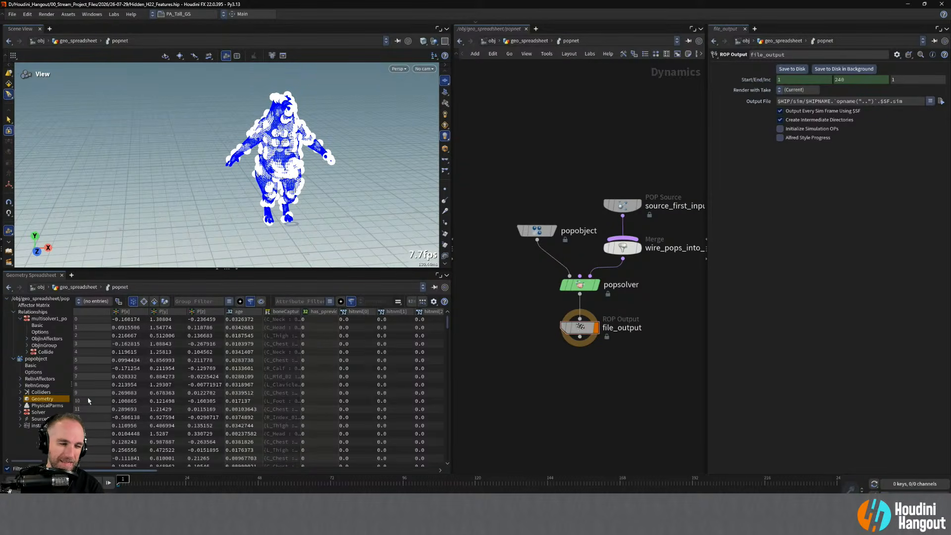
mouse_move(131, 471)
mouse_down()
mouse_move(413, 480)
mouse_move(117, 480)
mouse_up()
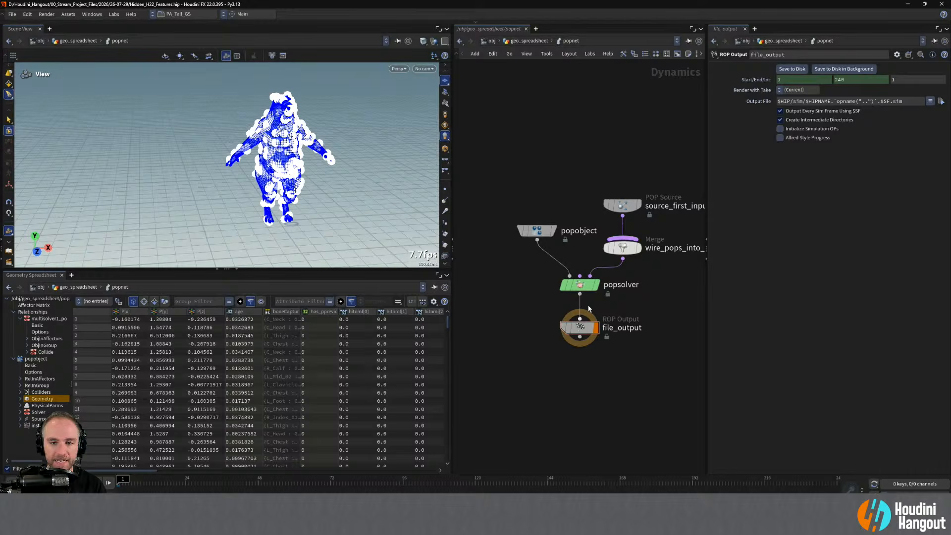
key(u)
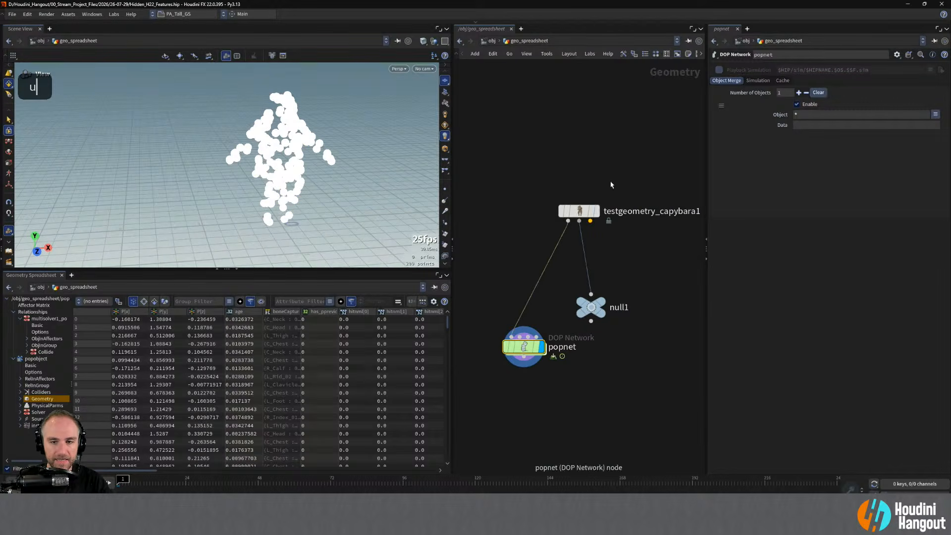
Display the null1 node, show its point attributes in the spreadsheet, and check the transform column's options.
click(596, 211)
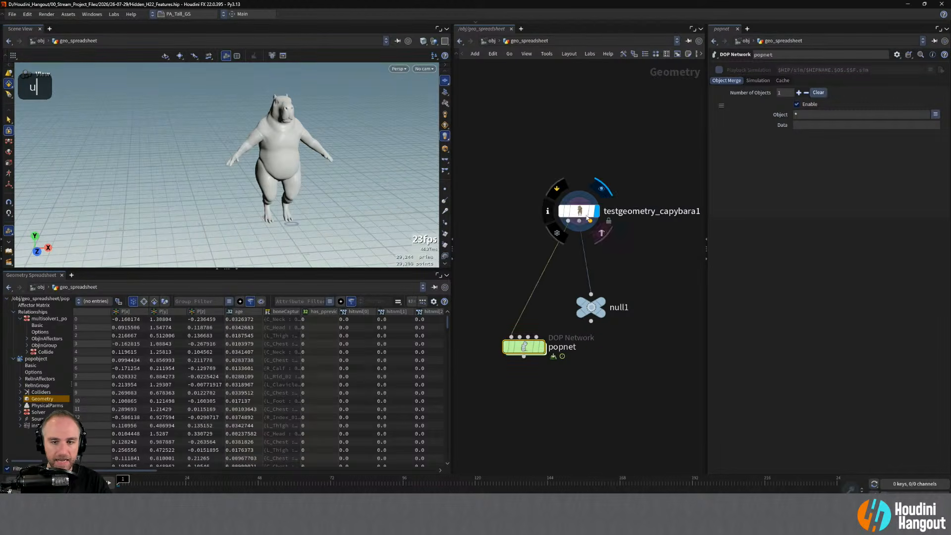
click(433, 302)
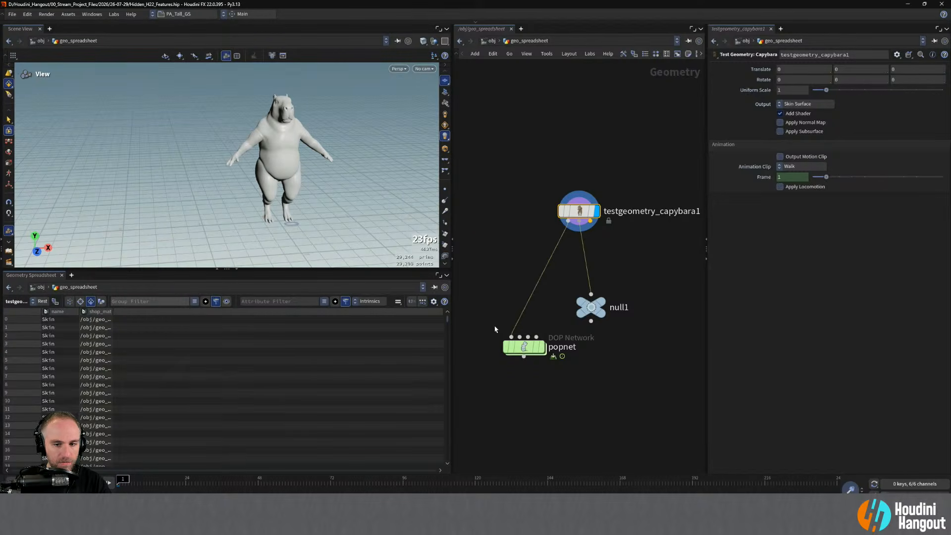
click(604, 307)
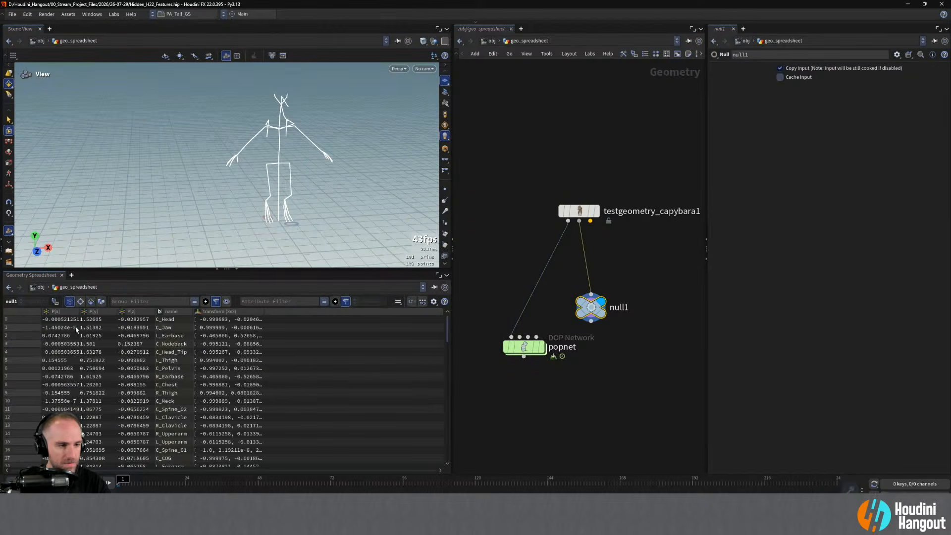
right_click(219, 311)
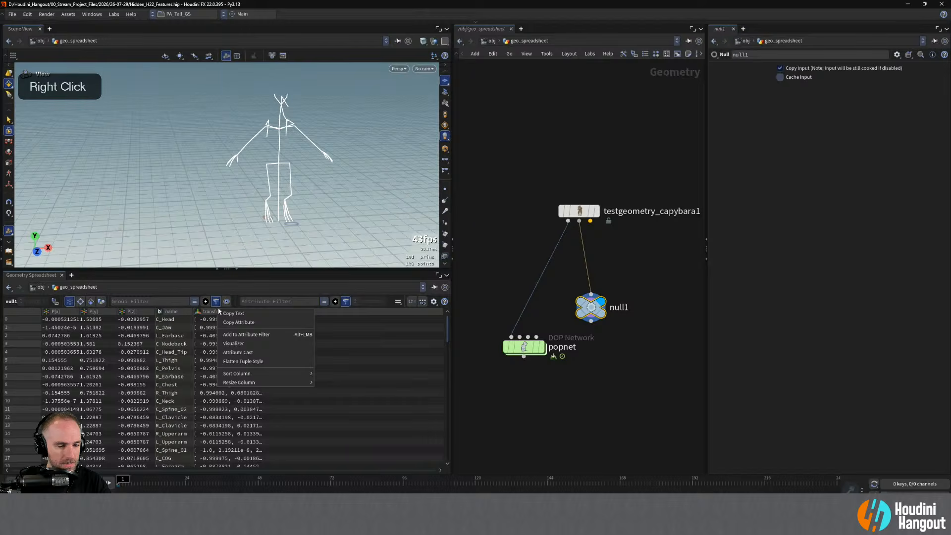
right_click(209, 313)
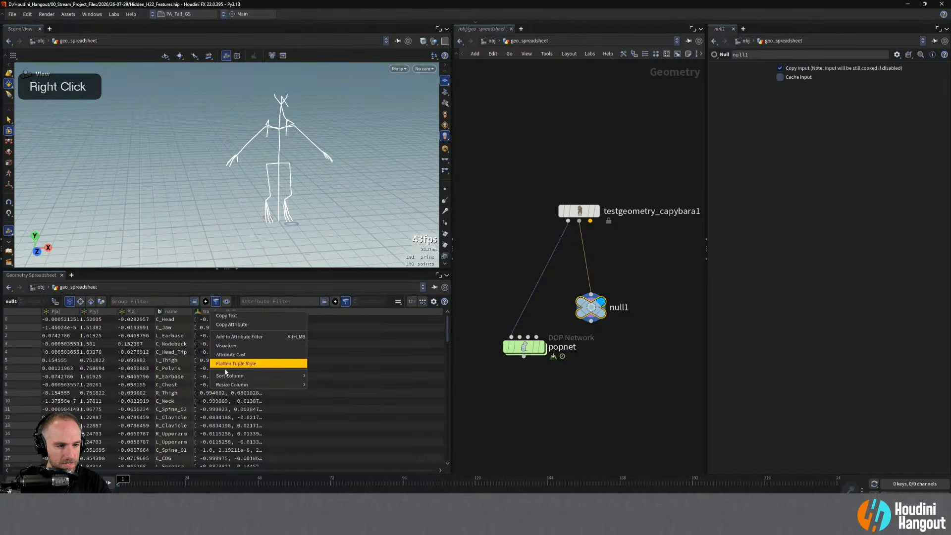
Enable Decomposed Matrices in the spreadsheet and review the values down a widened transform column.
double_click(434, 303)
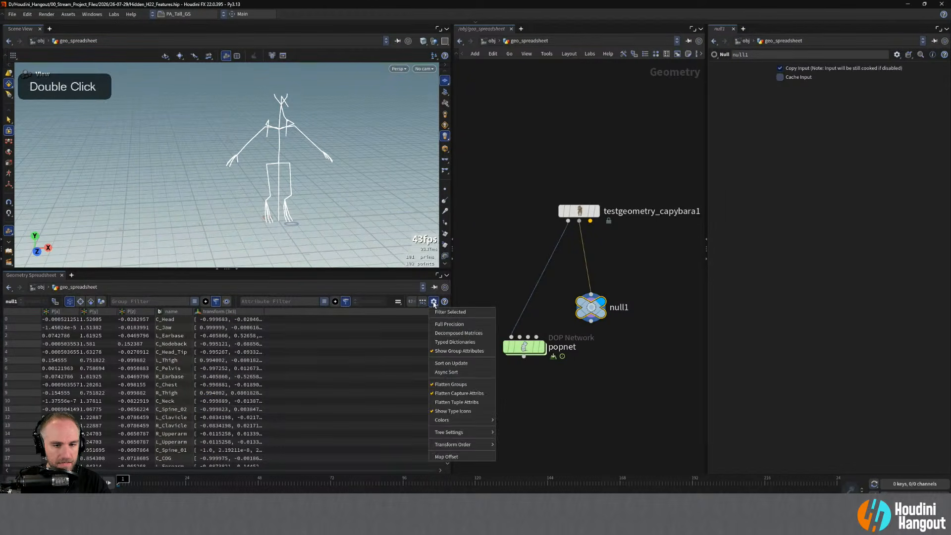
click(458, 333)
drag(266, 313, 416, 326)
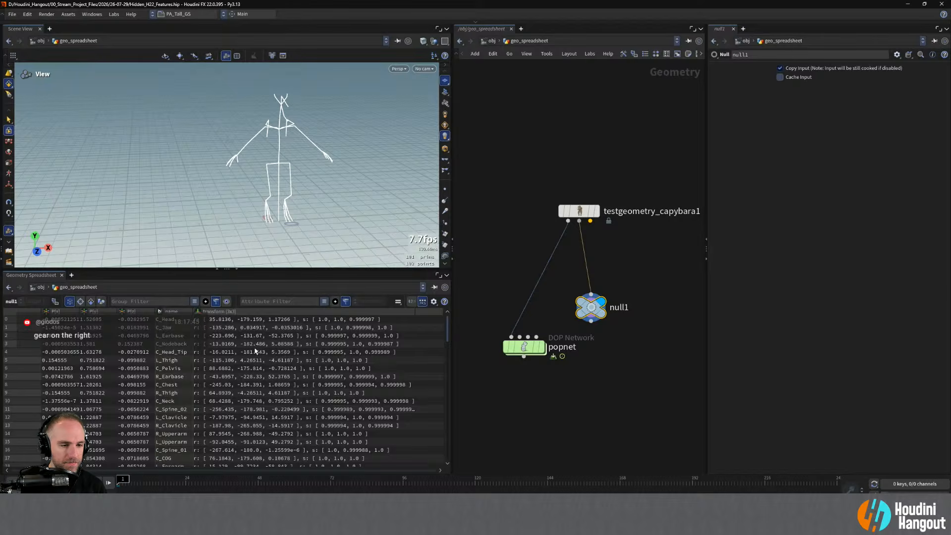
scroll(307, 402, down, 20)
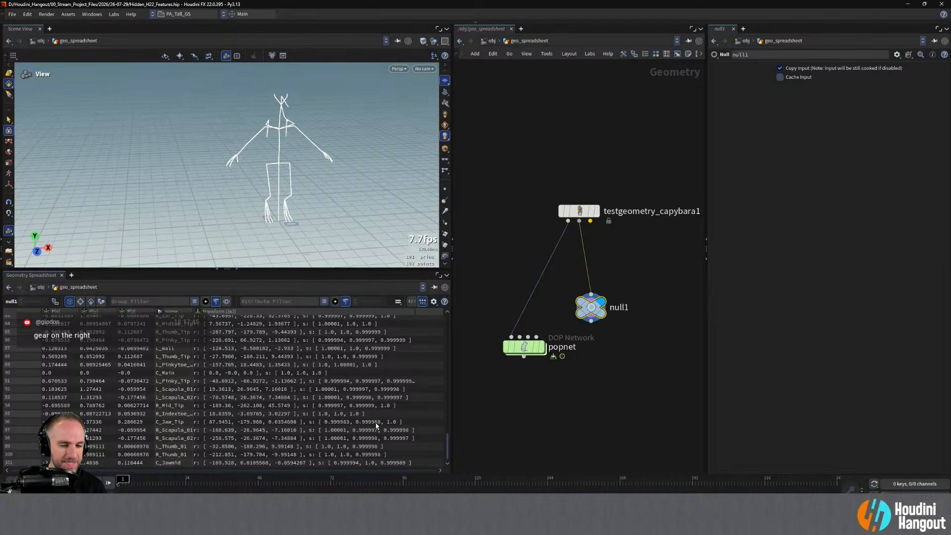
scroll(367, 427, up, 20)
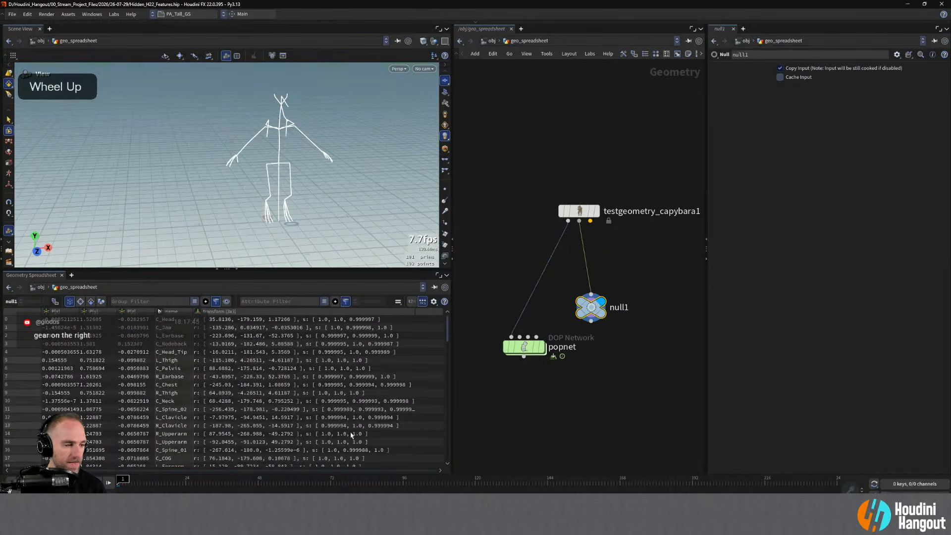
Turn off Decomposed Matrices and try the Full Precision display, leaving it switched off.
click(434, 301)
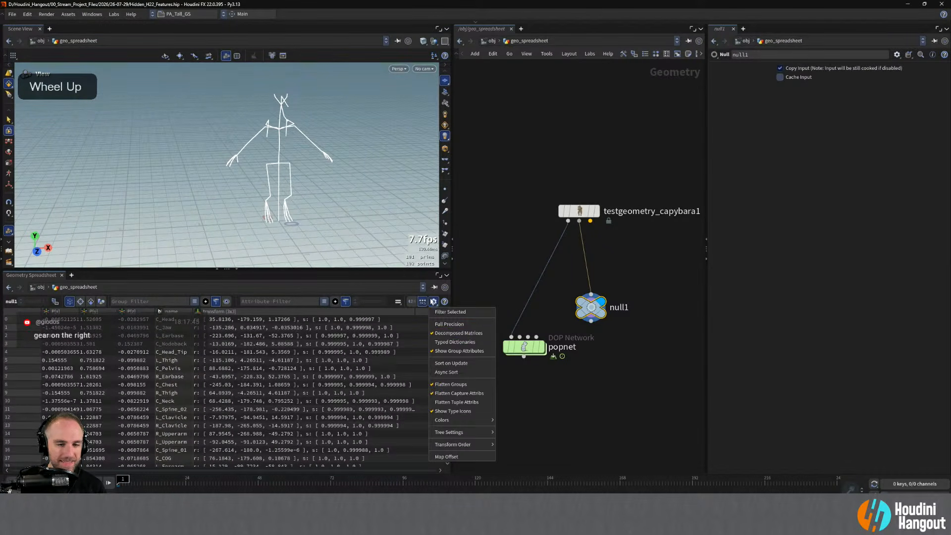
click(457, 333)
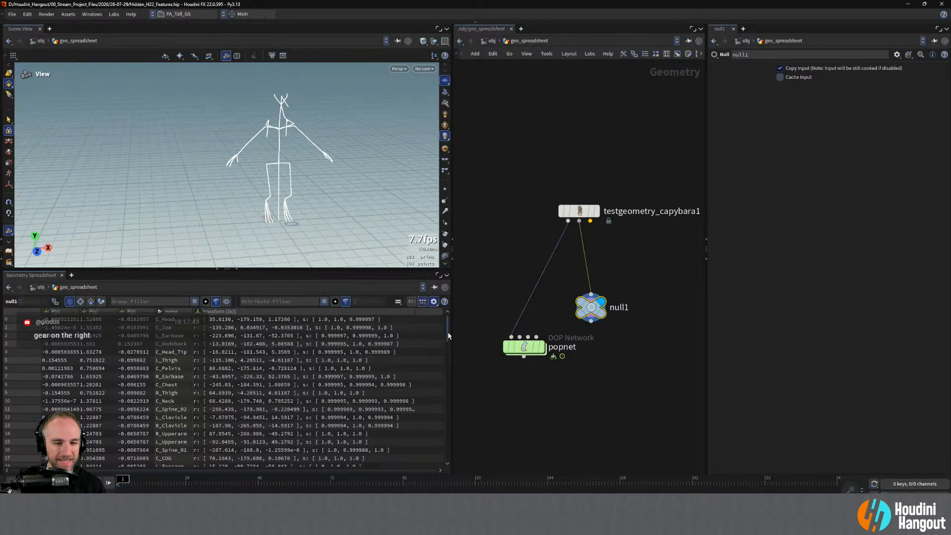
click(433, 301)
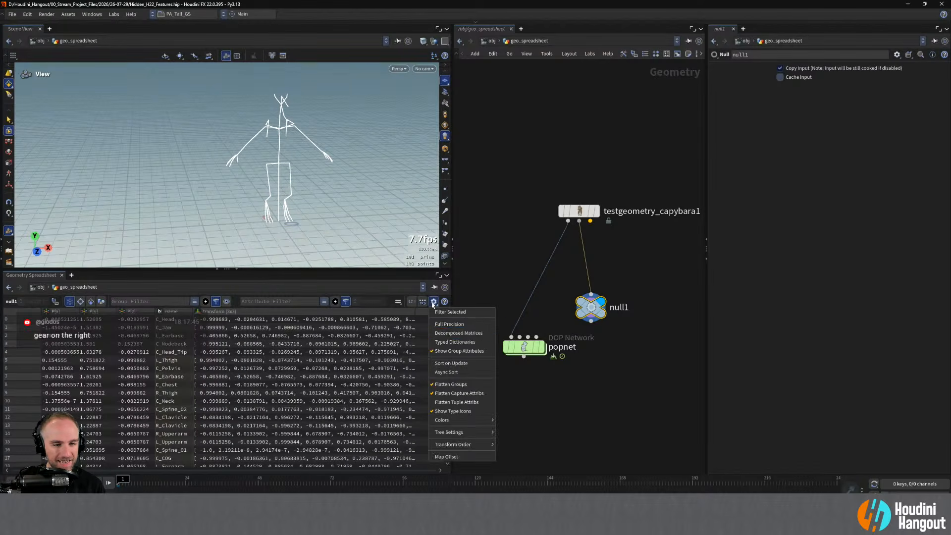
click(440, 325)
click(434, 302)
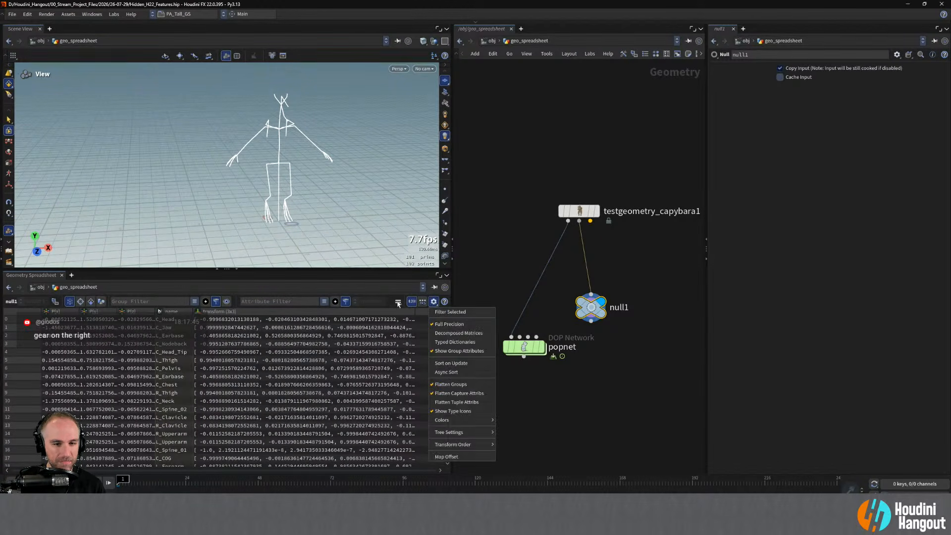
click(412, 303)
click(412, 303)
double_click(412, 302)
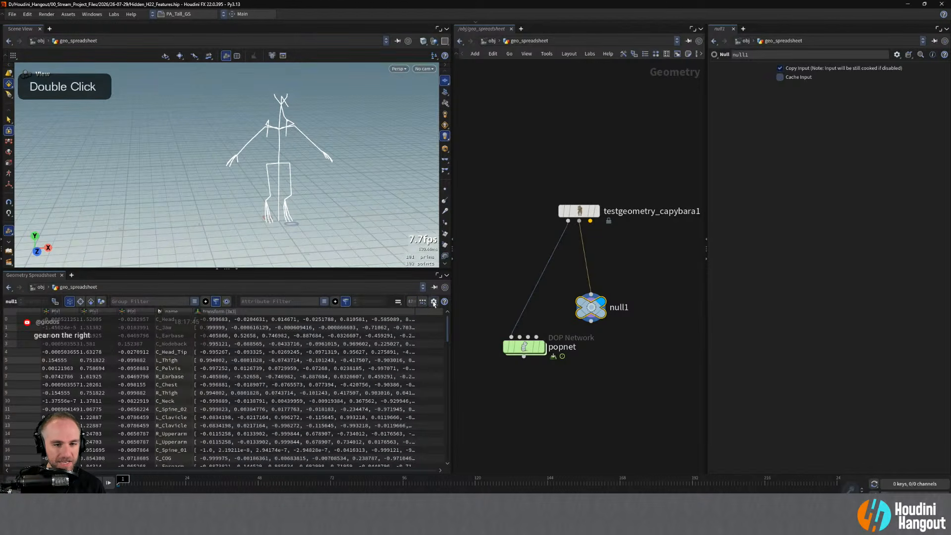
Toggle Typed Dictionaries on and off, and look at null1's vertex attributes before returning to its points.
click(434, 301)
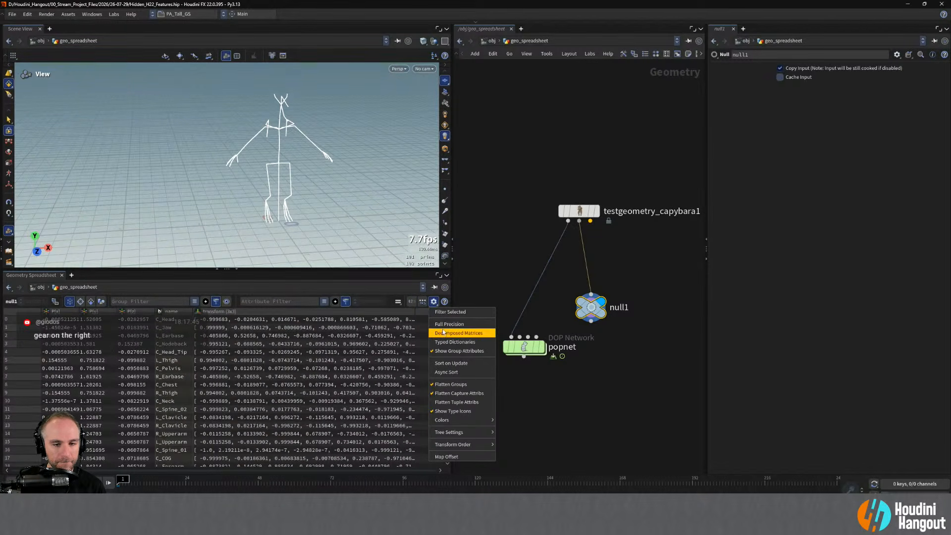
click(447, 341)
click(434, 302)
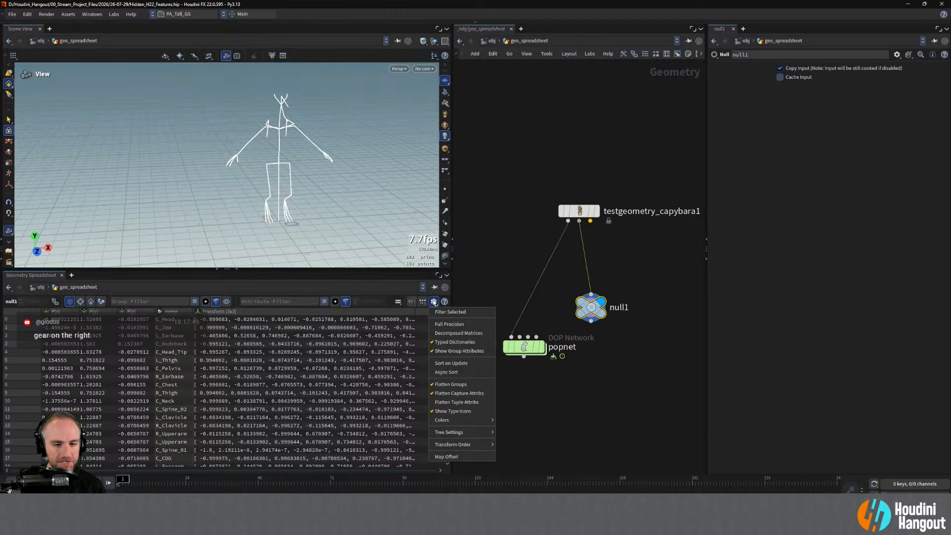
click(447, 343)
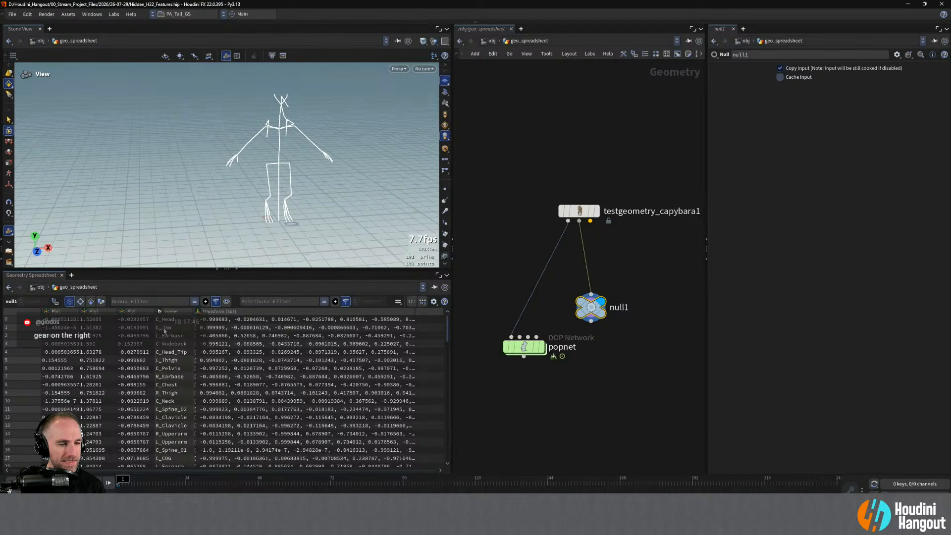
click(78, 302)
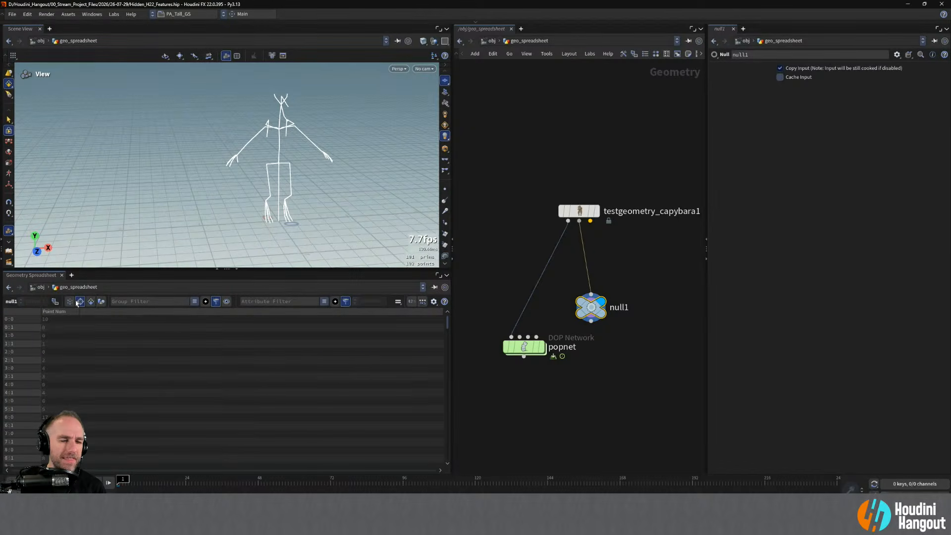
click(69, 302)
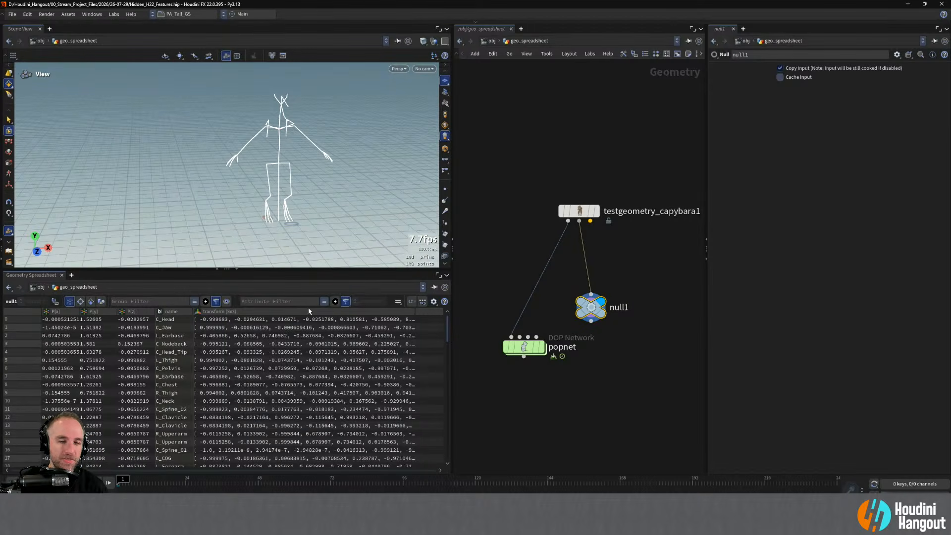
Toggle Decomposed Matrices repeatedly to compare the transform column's raw and decomposed values, ending with it enabled.
click(423, 304)
click(423, 304)
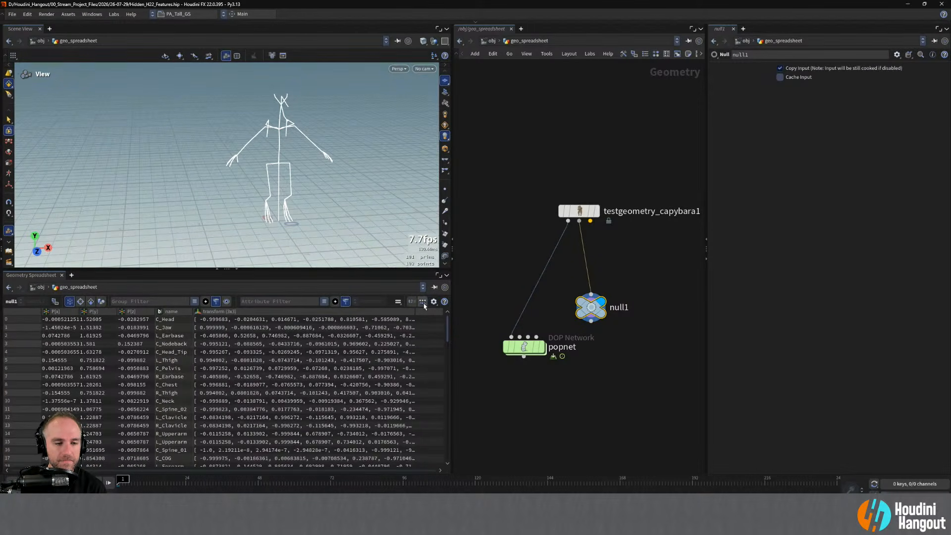
click(422, 301)
click(422, 303)
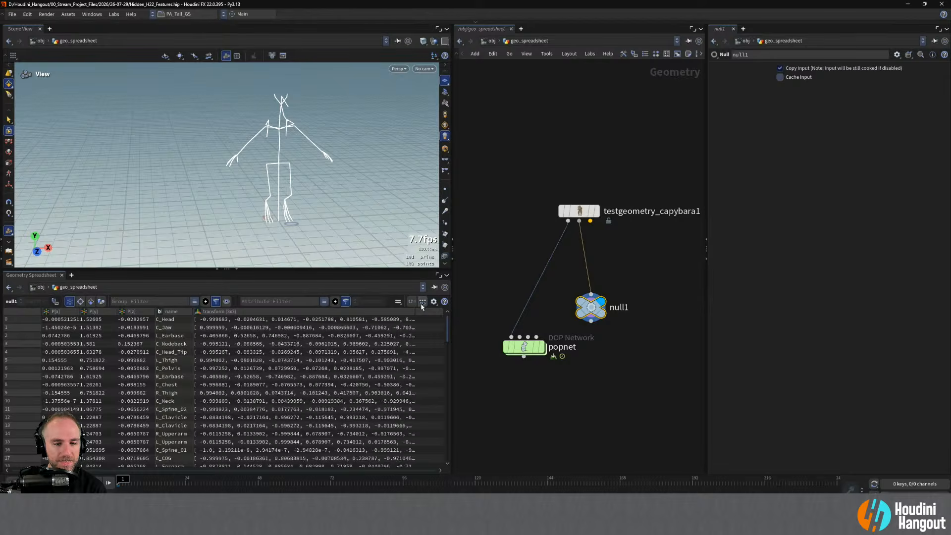
click(422, 303)
click(422, 303)
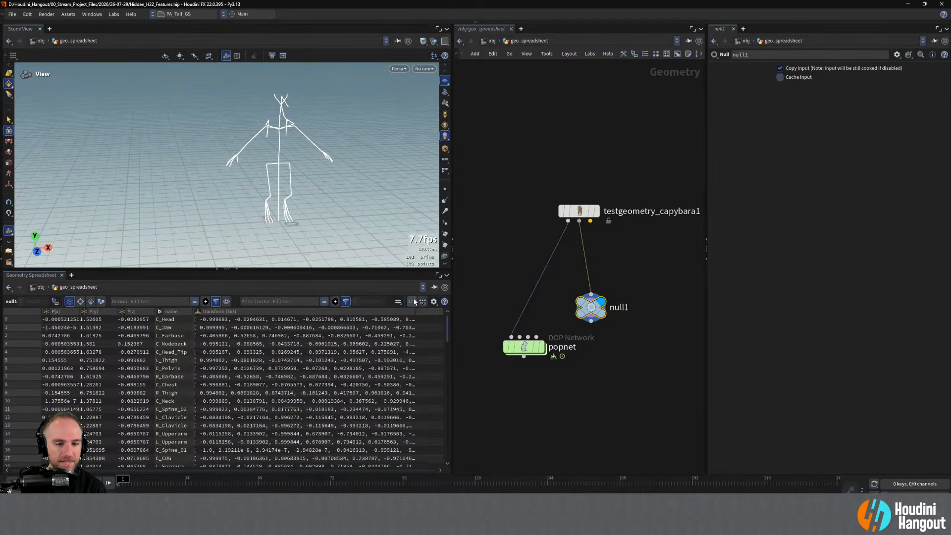
click(422, 303)
click(423, 303)
click(422, 303)
click(422, 304)
click(422, 304)
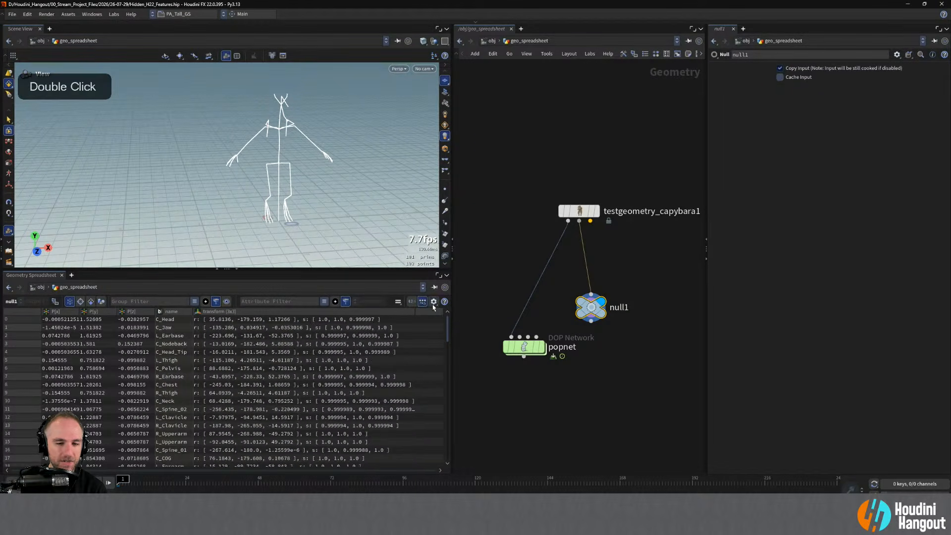
click(434, 302)
click(422, 303)
double_click(422, 303)
double_click(421, 305)
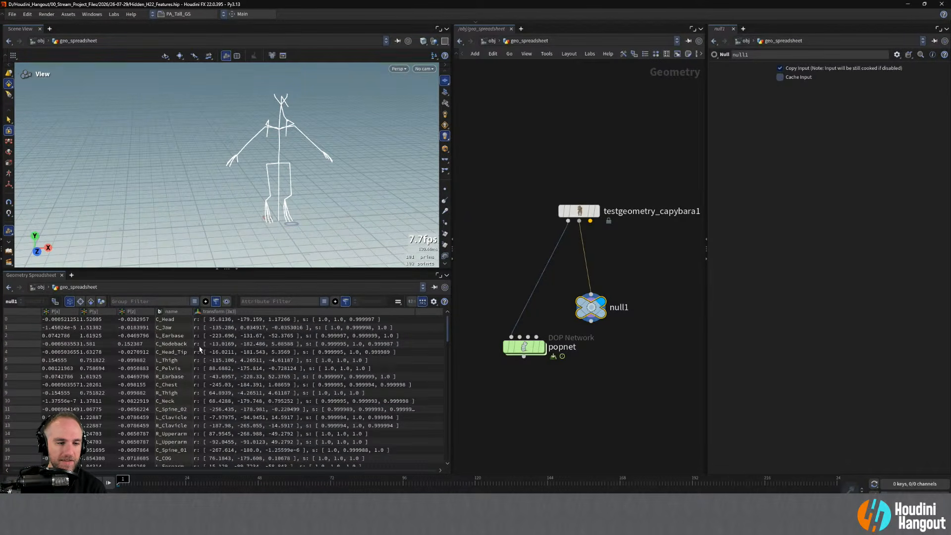
Review the decomposed transforms through the point list and turn Decomposed Matrices off.
scroll(218, 350, down, 20)
scroll(233, 350, up, 2)
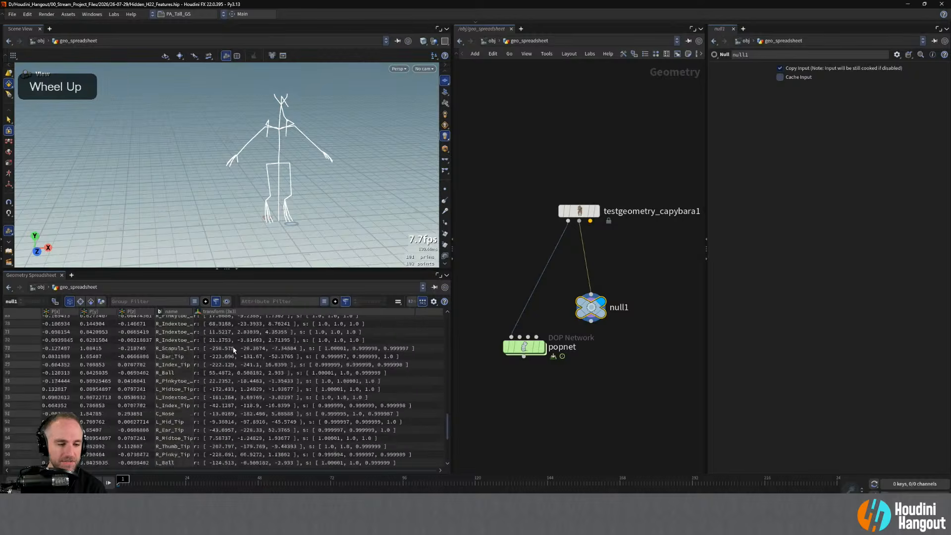
scroll(234, 349, up, 20)
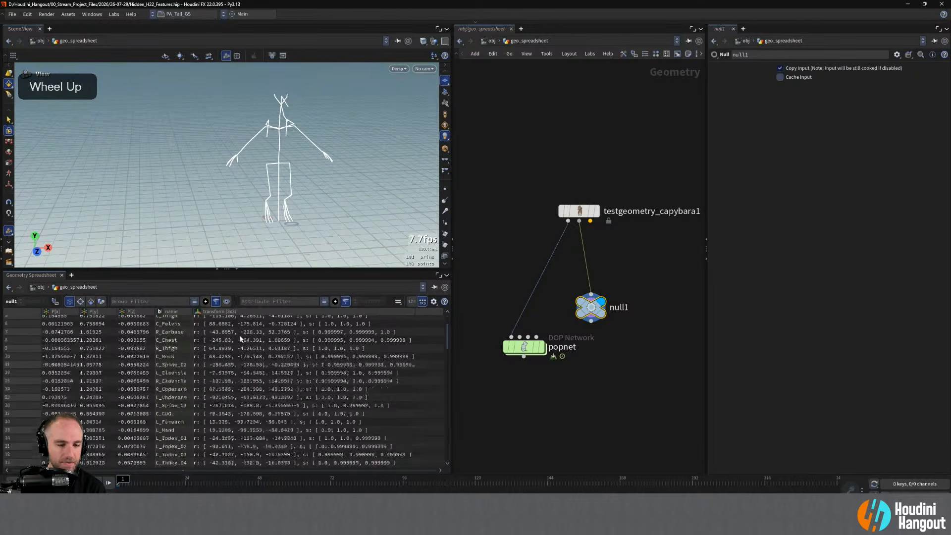
click(423, 302)
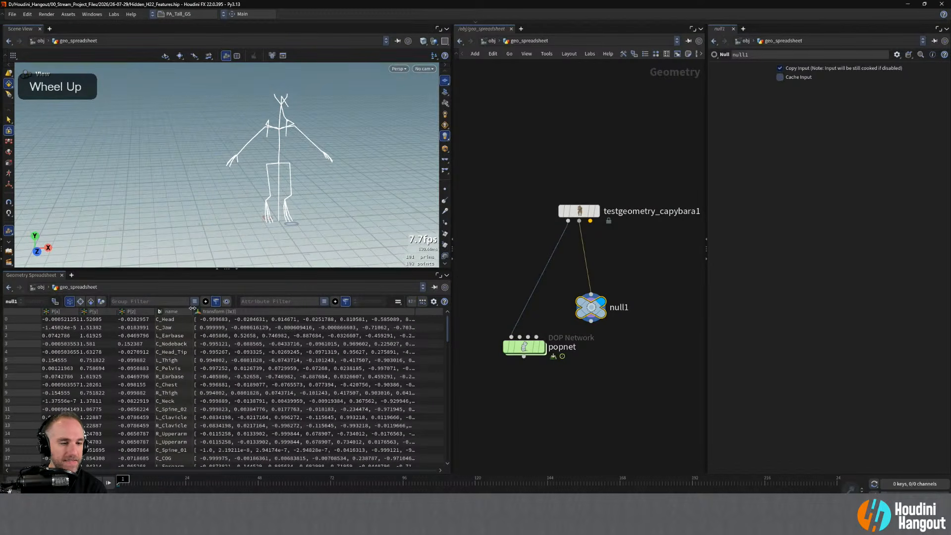
Widen the P[x] and name columns to fit their contents and adjust the transform column's width.
click(411, 301)
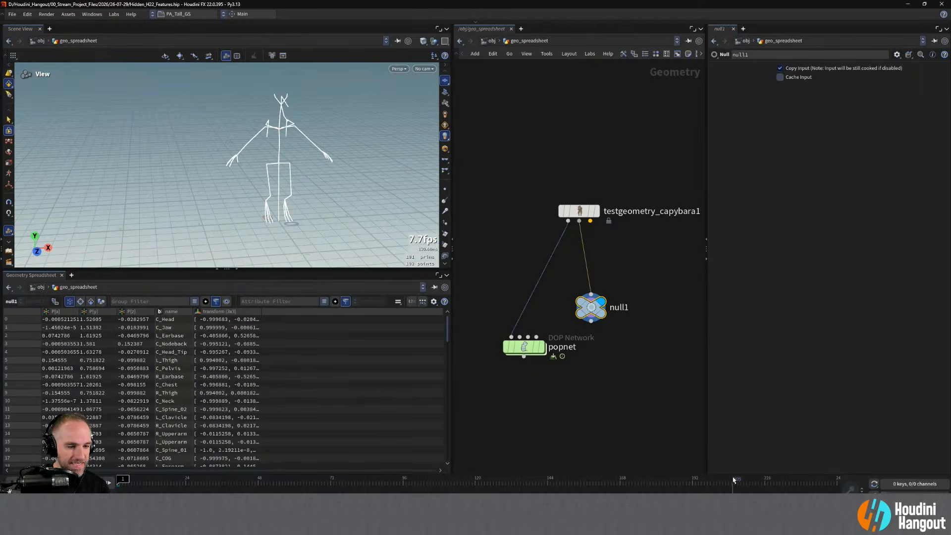
double_click(78, 312)
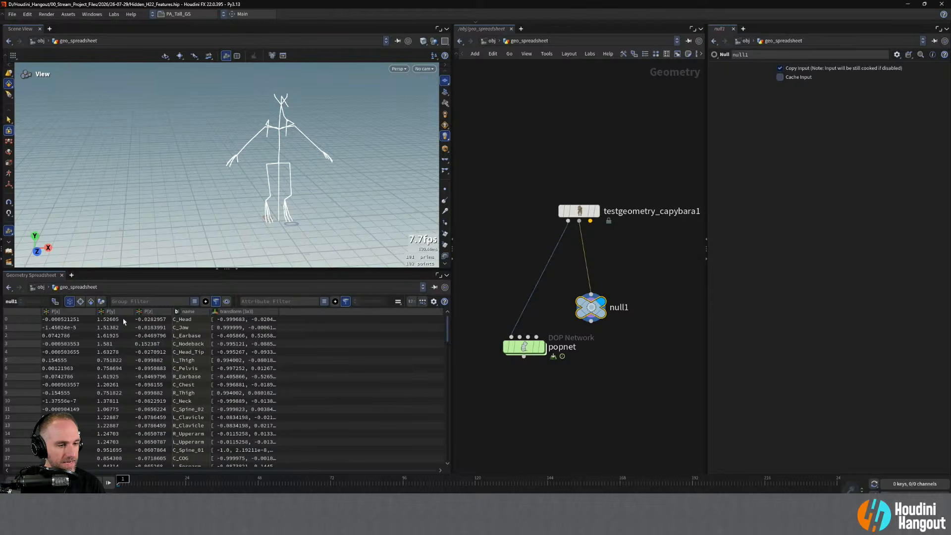
double_click(172, 312)
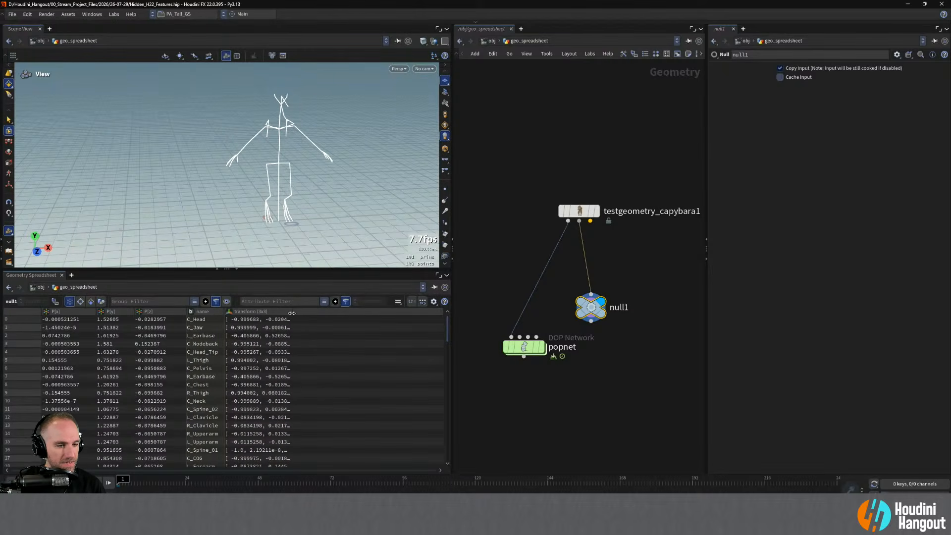
mouse_move(292, 313)
mouse_down()
mouse_move(375, 314)
mouse_move(309, 314)
mouse_up()
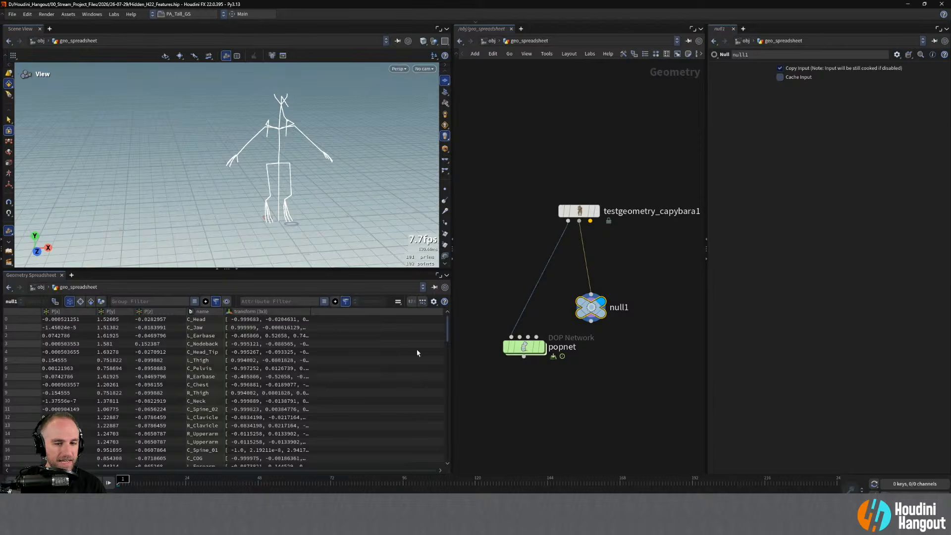
Display and select testgeometry_capybara1, show its point attributes after a look at the vertices, and narrow the P[x] column slightly.
mouse_move(539, 346)
click(595, 210)
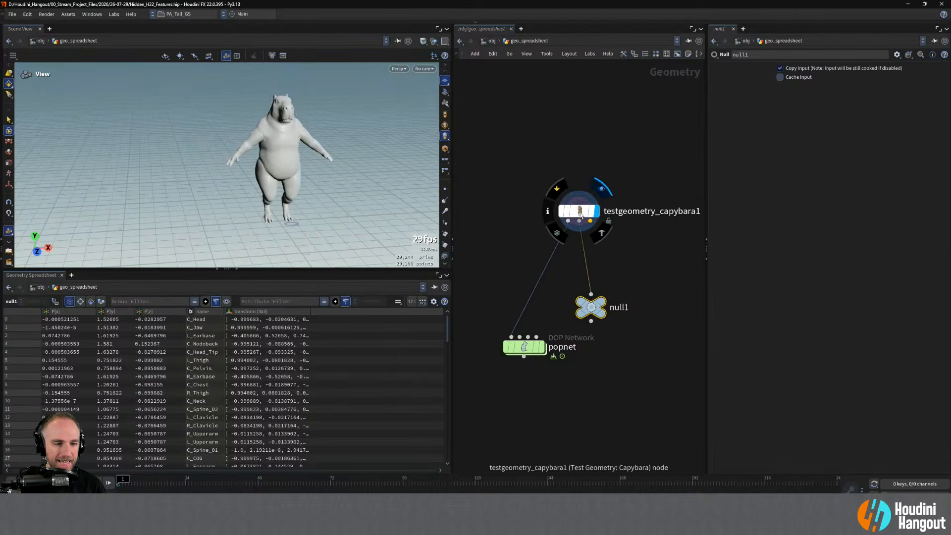
click(579, 210)
click(80, 301)
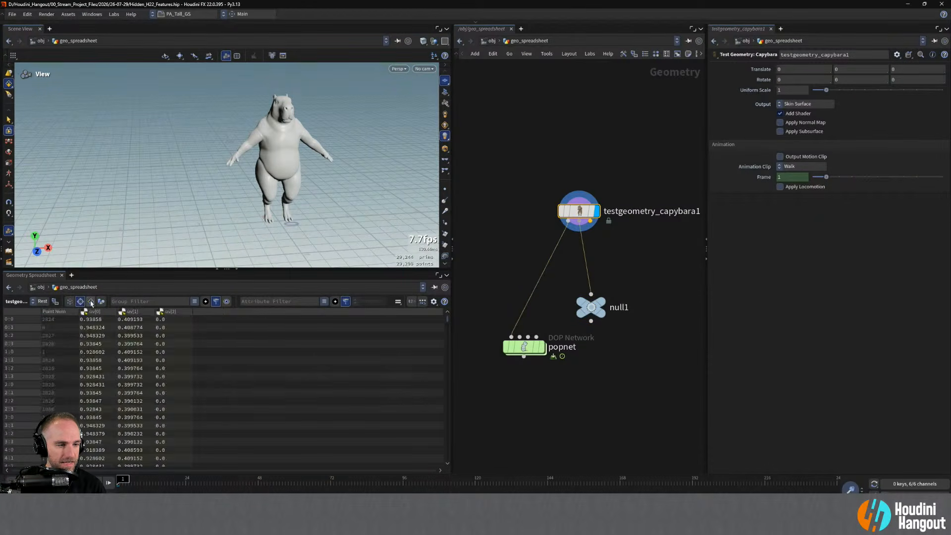
click(69, 302)
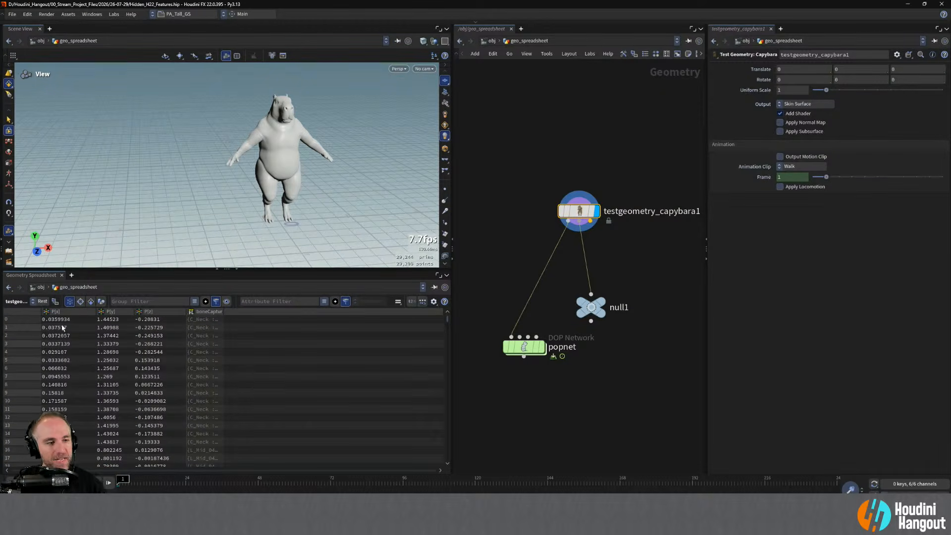
drag(94, 315, 85, 315)
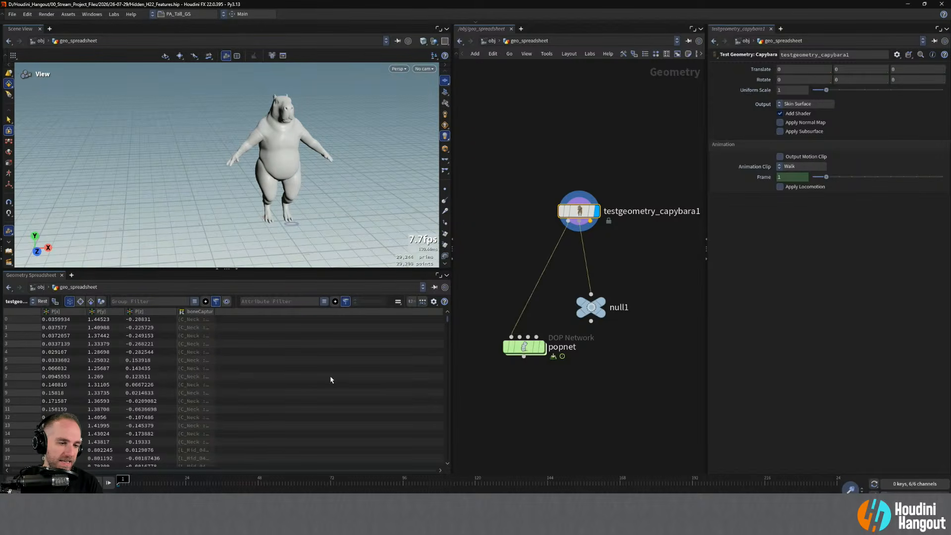
Display null1 and show its point attributes in the spreadsheet.
click(601, 307)
click(589, 307)
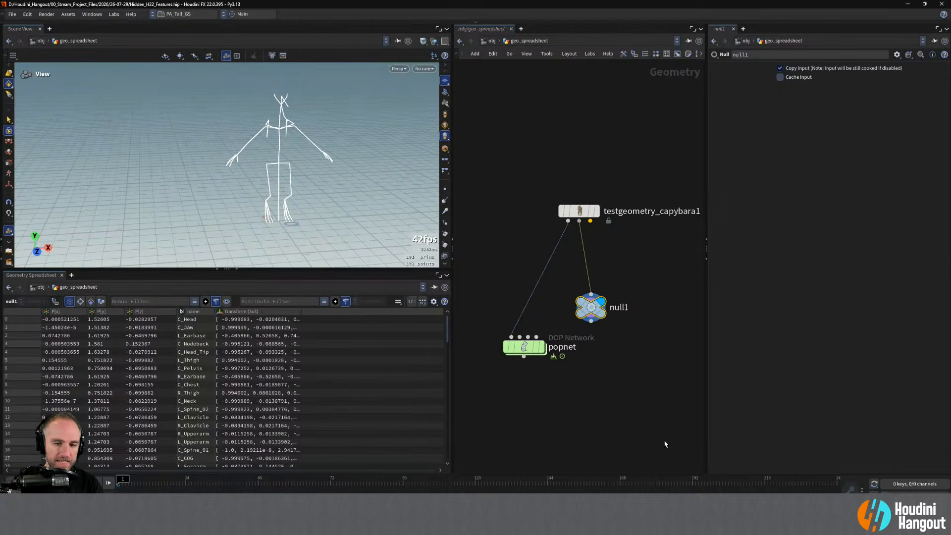
click(611, 429)
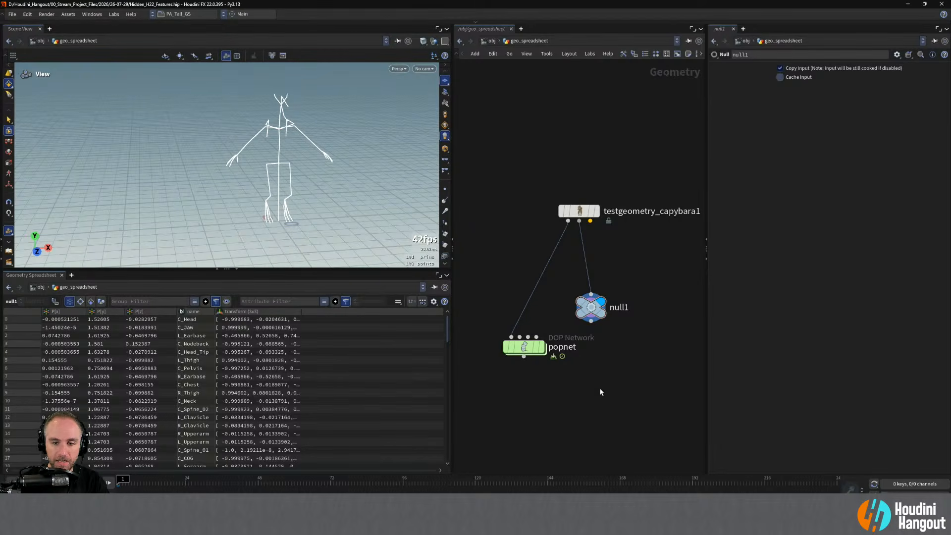
Delete the popnet and null1 nodes, keeping only testgeometry_capybara1.
middle_drag(600, 392, 570, 368)
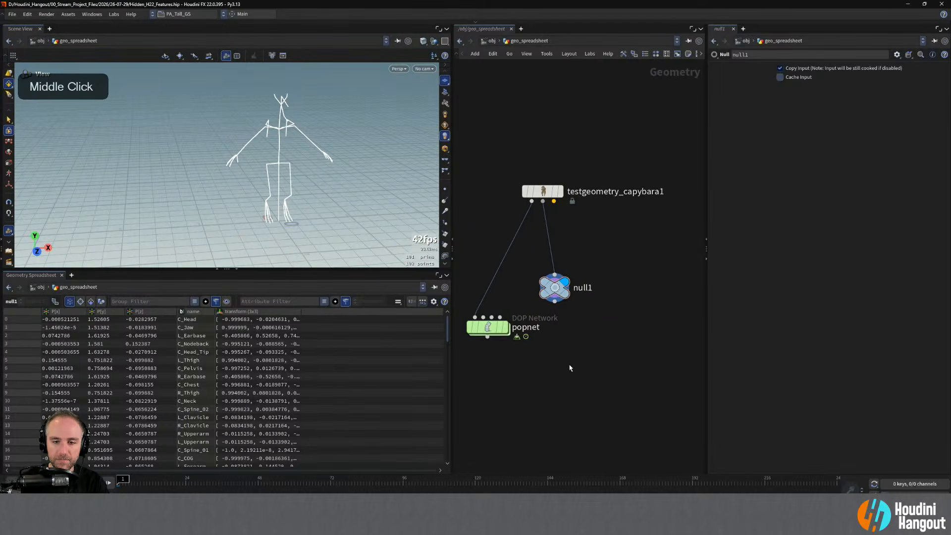
right_drag(570, 368, 516, 379)
drag(488, 299, 533, 427)
key(Delete)
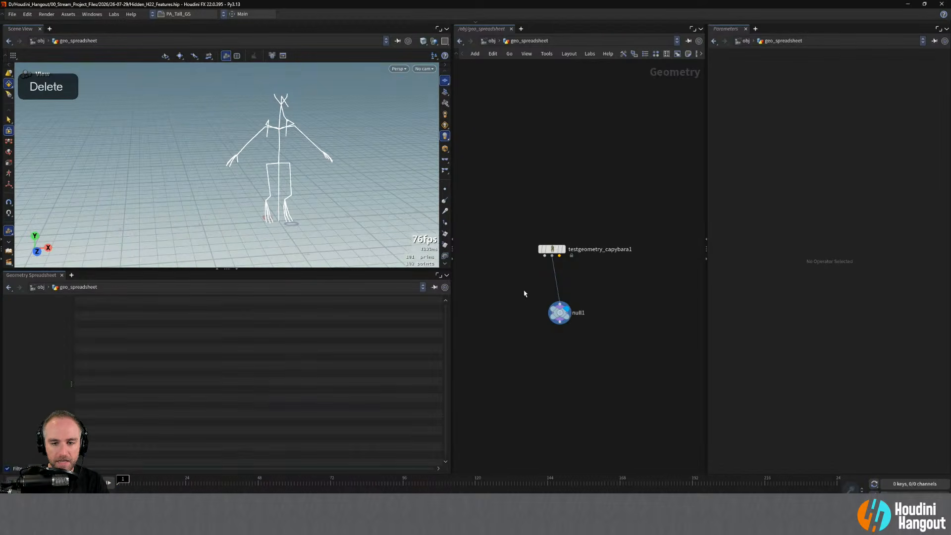
drag(524, 293, 609, 380)
key(Delete)
Add a USD Create Component node and position it below the capybara test geometry.
key(Tab)
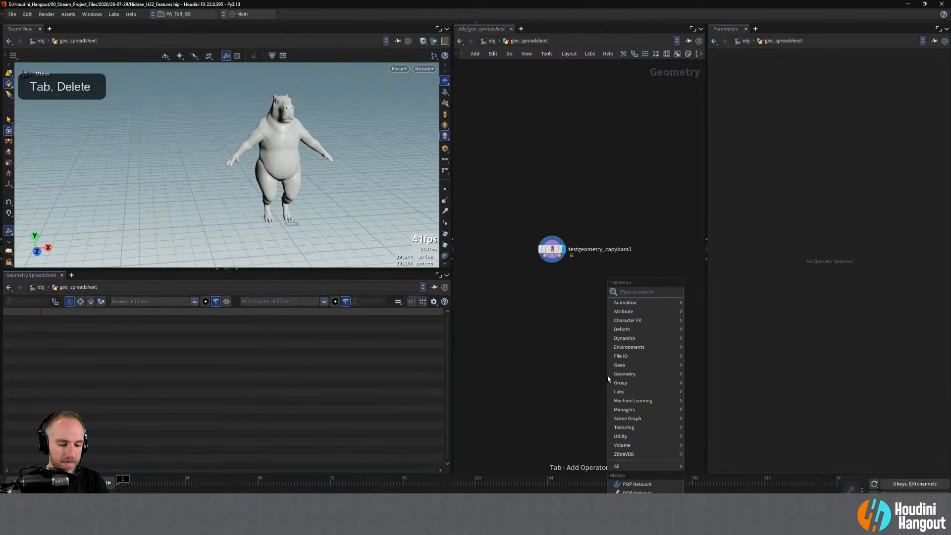
text(usd)
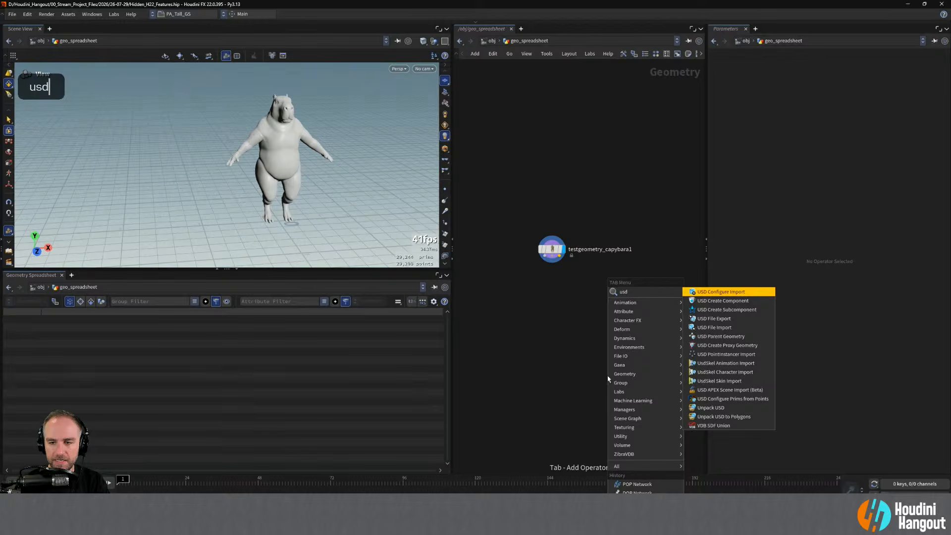
key(Down)
key(Return)
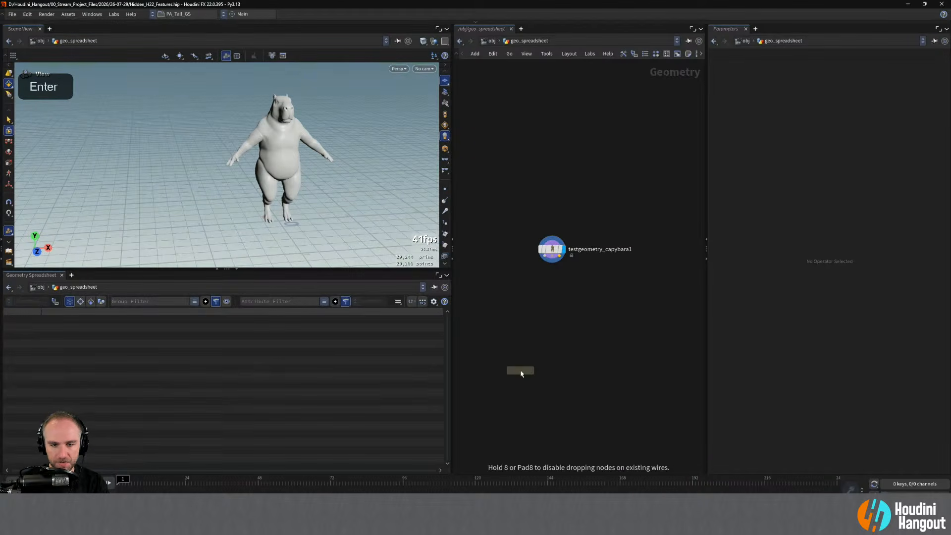
click(535, 346)
right_drag(549, 316, 550, 294)
drag(517, 353, 554, 356)
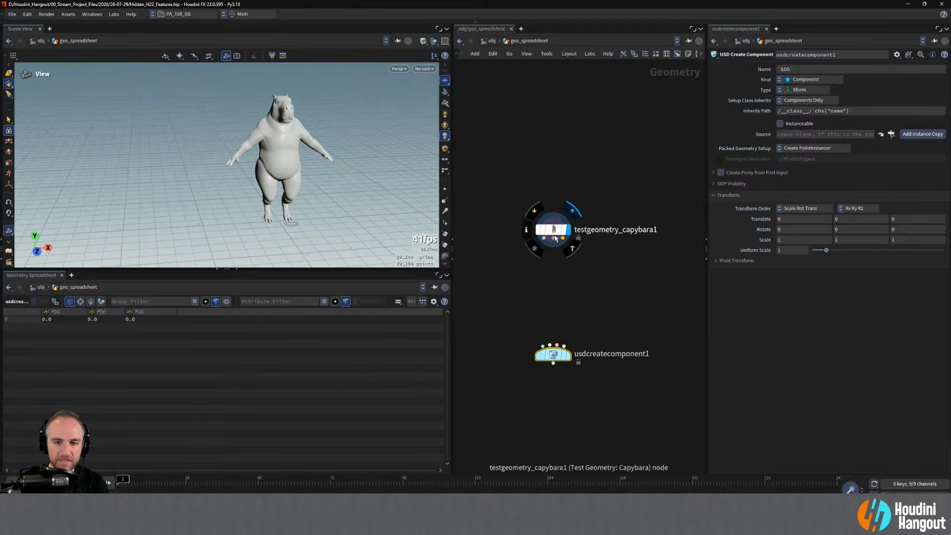
drag(551, 230, 515, 221)
Rename the USD Create Component node to capy, wire the capybara geometry into its first input and display it.
double_click(590, 353)
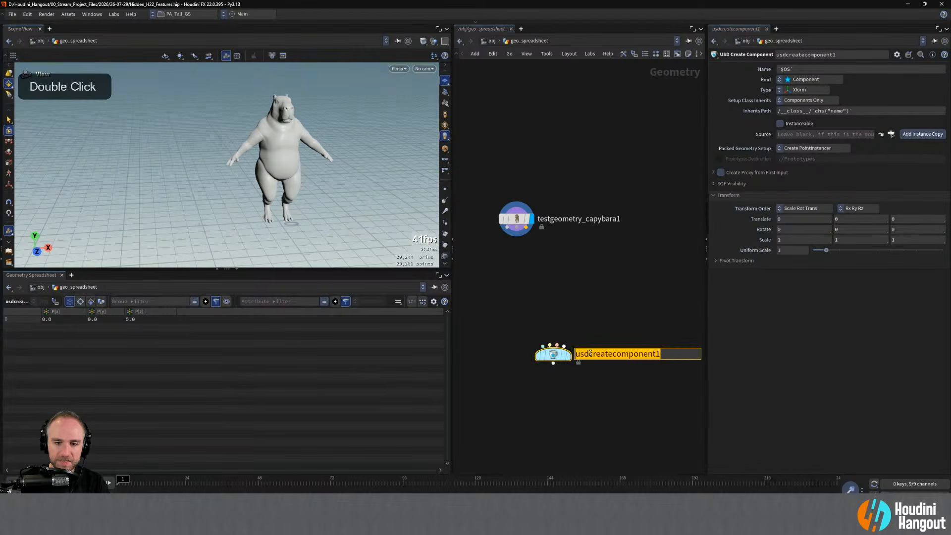
text(capy)
key(Return)
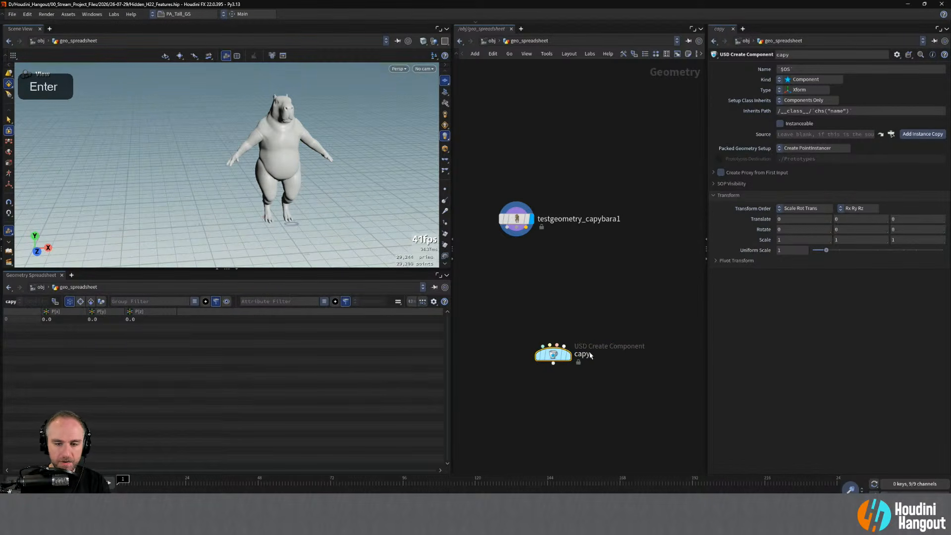
drag(537, 345, 516, 229)
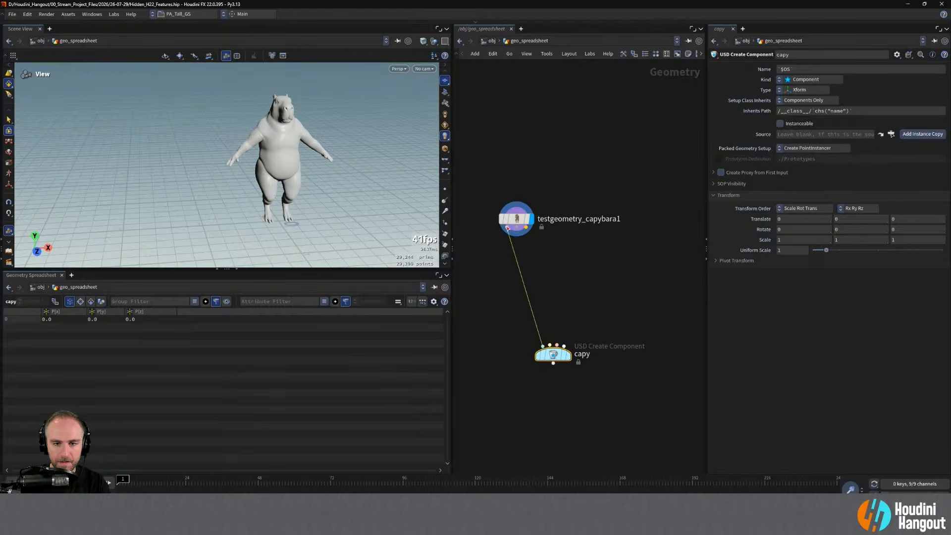
drag(572, 359, 542, 344)
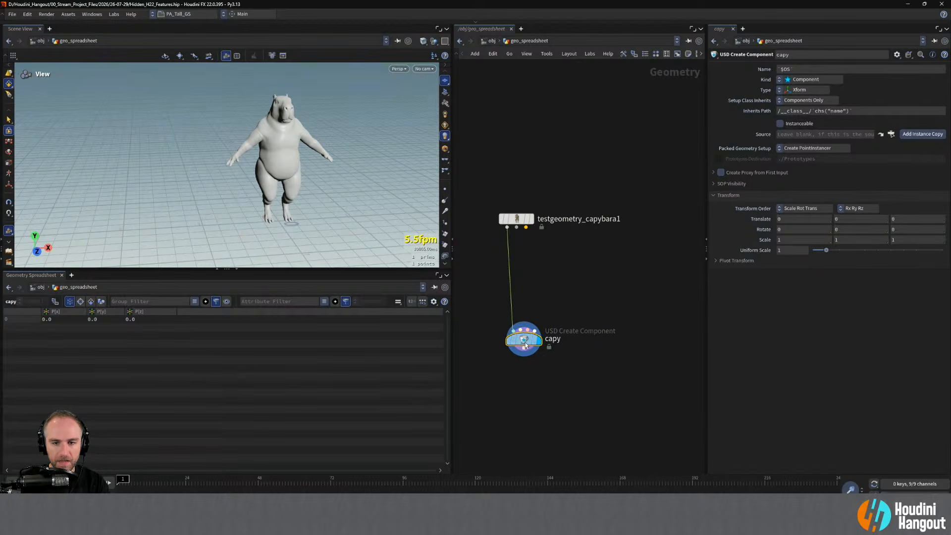
Add a Rubber Toy test geometry node beside the capybara.
key(Tab)
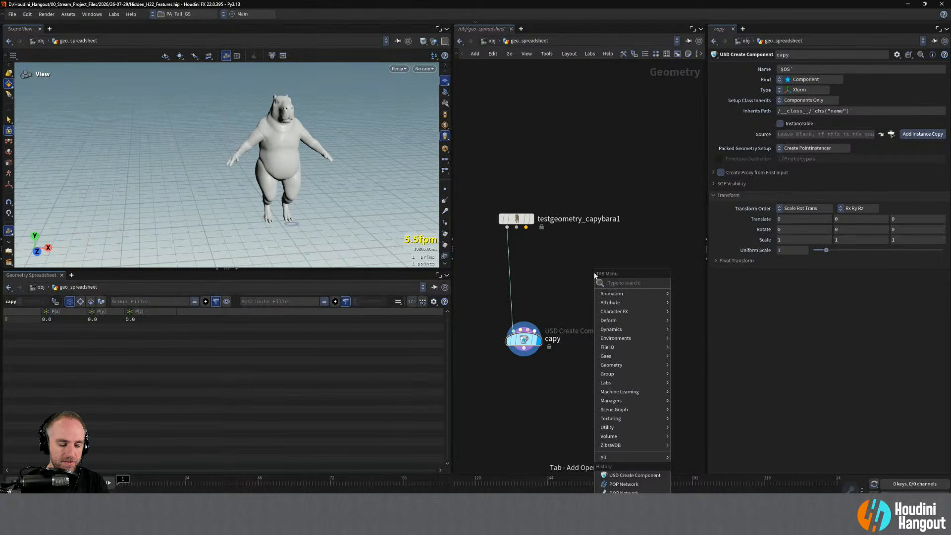
text(toy)
key(Return)
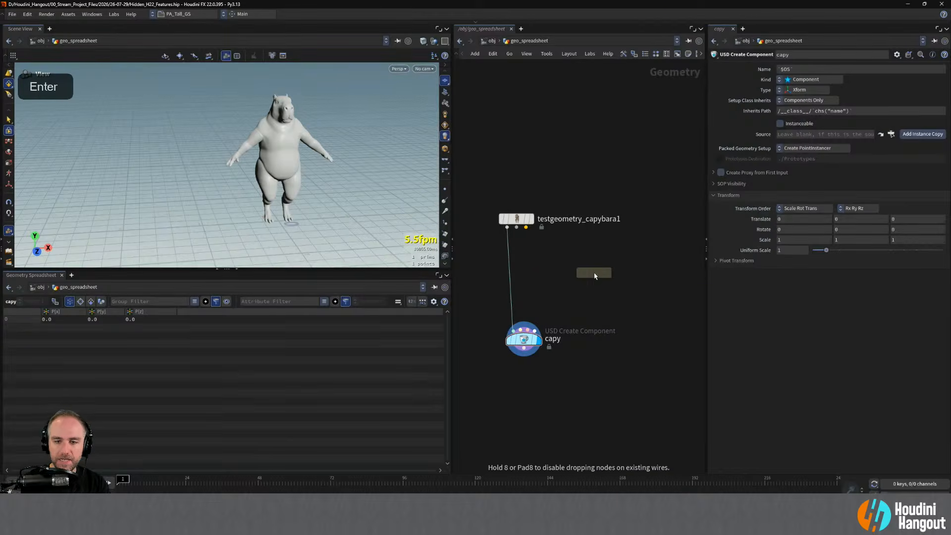
click(608, 252)
Duplicate the capy node, wire the copy to the rubber toy geometry and display it.
alt+drag(524, 339, 597, 360)
click(595, 357)
right_click(597, 273)
Rename the copied capy1 node to toy.
double_click(642, 367)
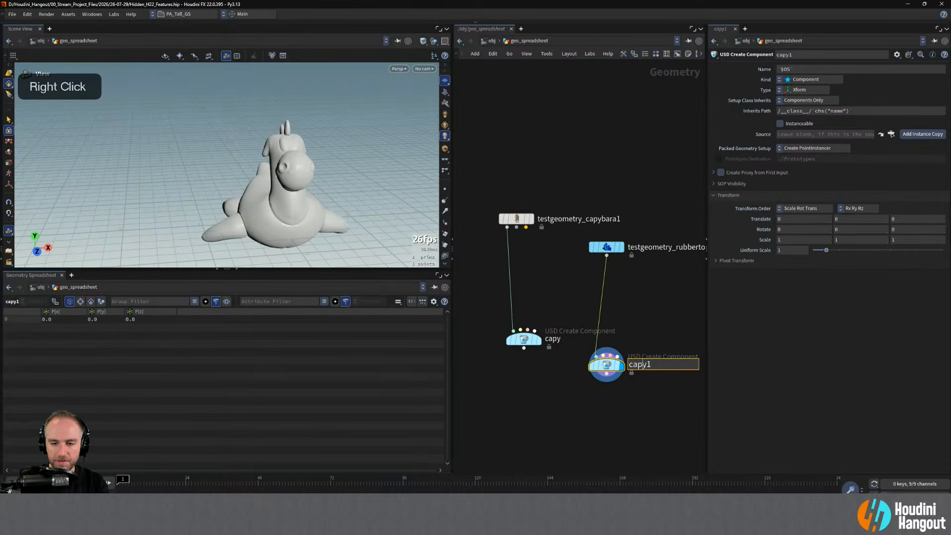
text(yop)
key(BackSpace)
key(BackSpace)
key(BackSpace)
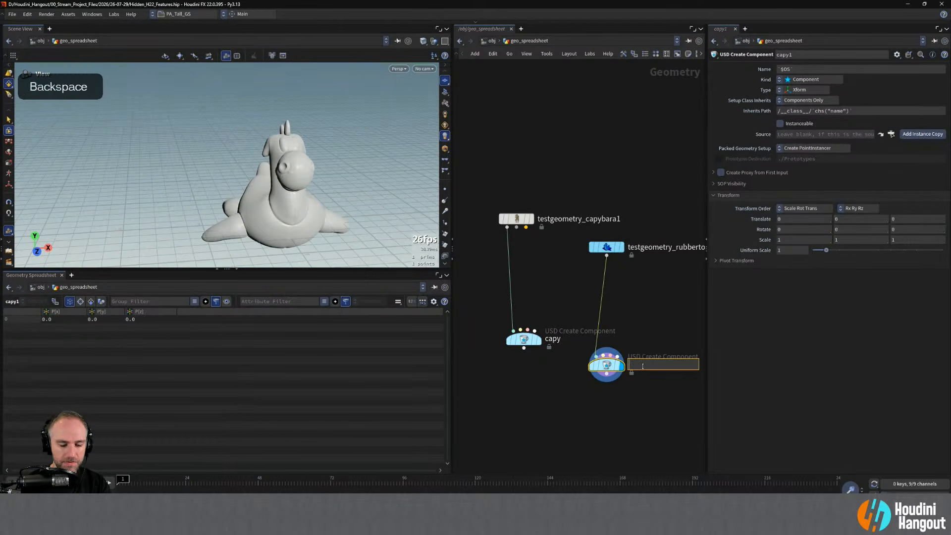
text(toy)
key(Return)
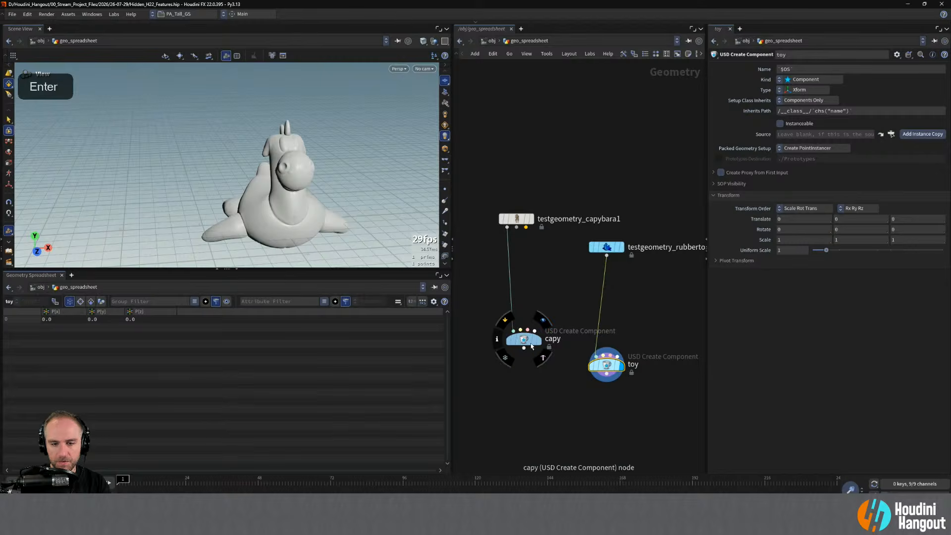
Arrange the capybara and rubber toy branches as two spaced columns, with the toy node displayed.
click(542, 320)
drag(524, 339, 516, 345)
click(626, 346)
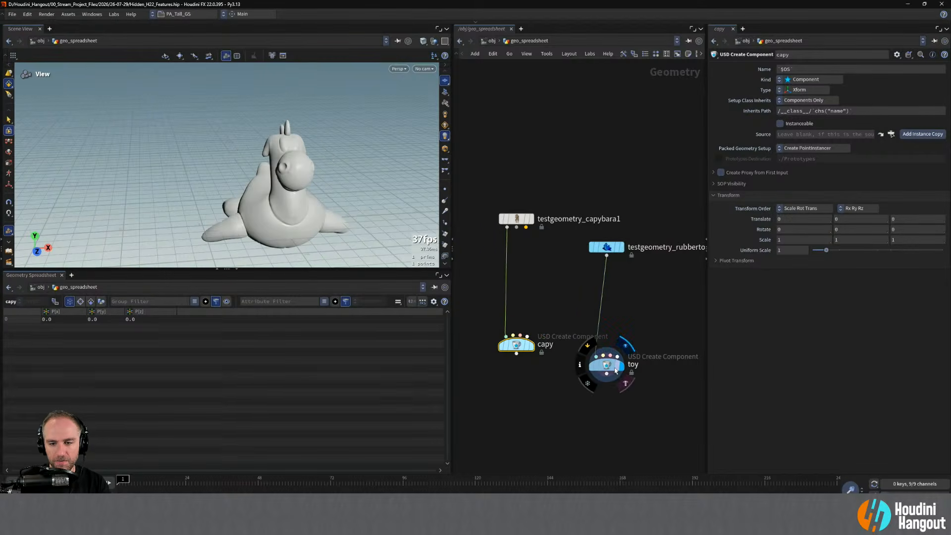
drag(607, 365, 607, 345)
scroll(632, 312, down, 1)
middle_drag(632, 312, 592, 310)
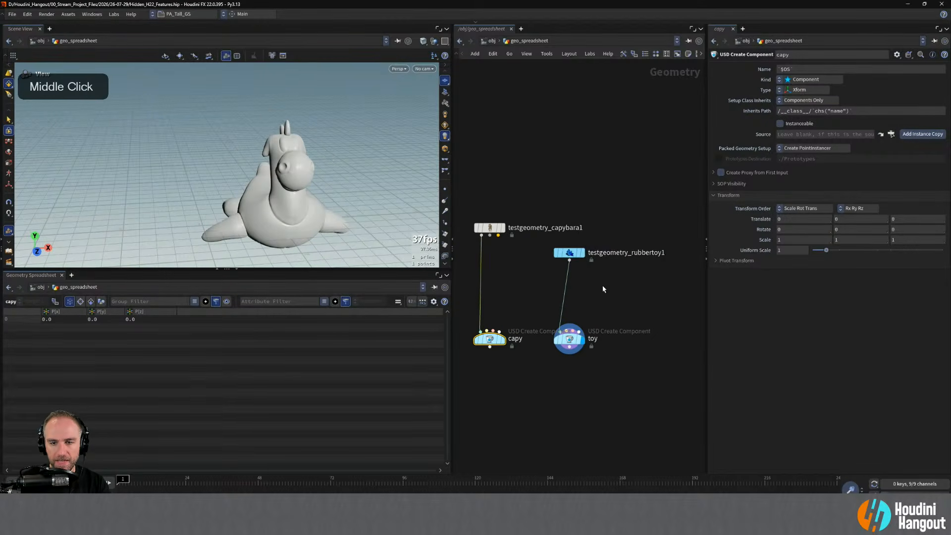
drag(573, 253, 613, 229)
drag(571, 339, 612, 340)
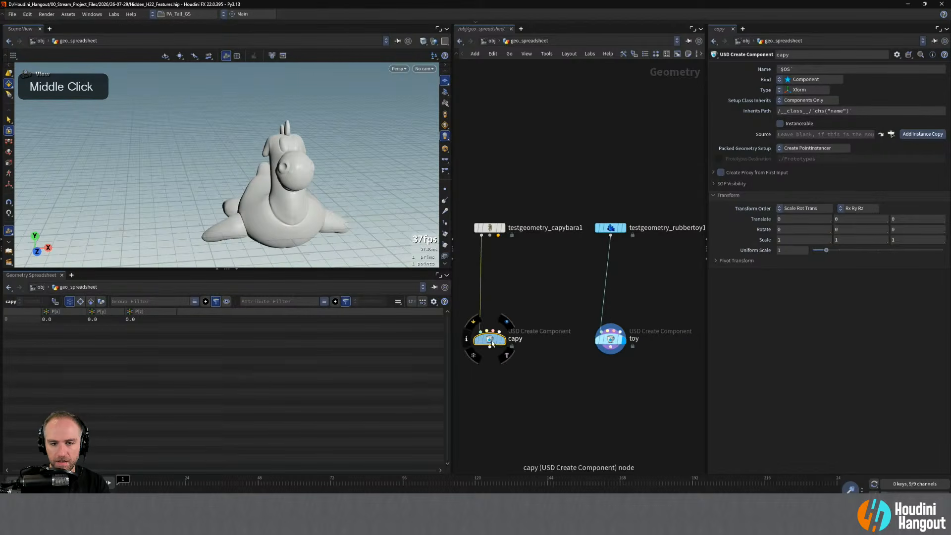
drag(490, 341, 491, 341)
middle_drag(575, 289, 513, 288)
right_drag(619, 278, 614, 266)
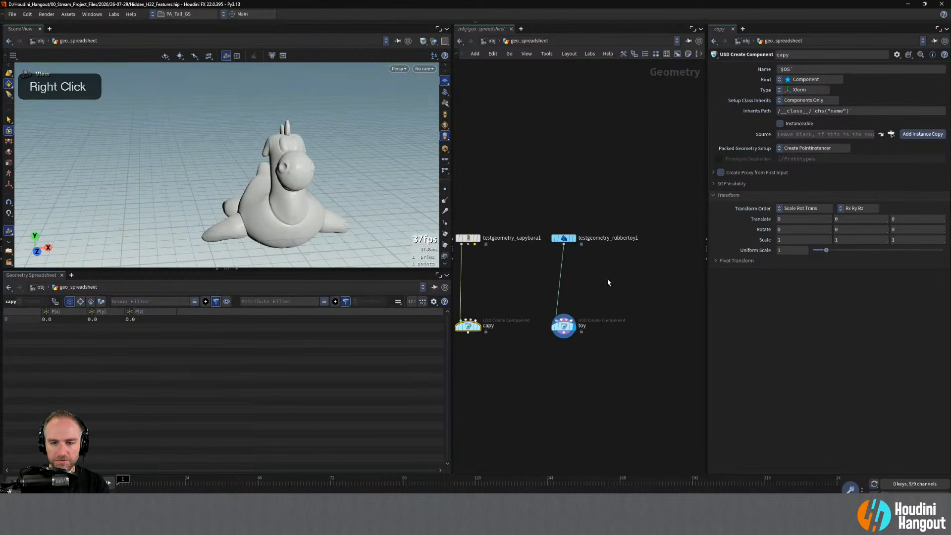
Add a Tommy test geometry node beside the rubber toy geometry.
key(Tab)
text(tommyt)
key(Return)
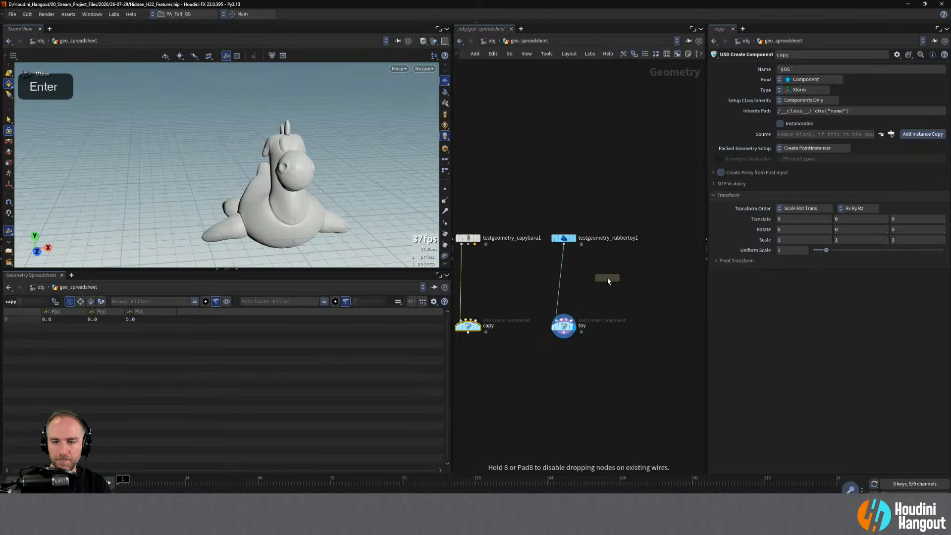
click(674, 242)
middle_drag(662, 337, 623, 330)
Duplicate the toy node below the Tommy geometry, wire the two together and display the copy.
key(Tab)
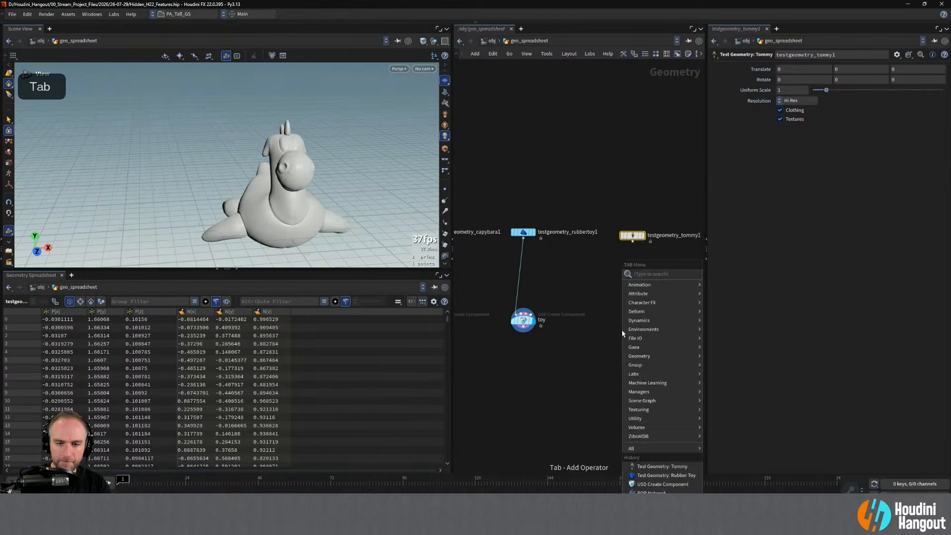
alt+drag(524, 320, 632, 330)
drag(632, 242, 631, 321)
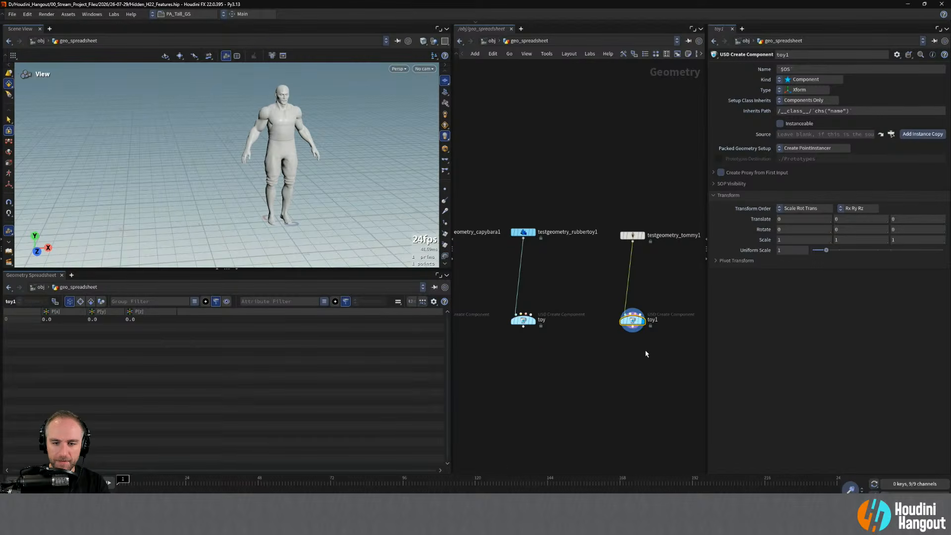
Rename the toy1 node to tommy and line up the Tommy branch with the other two columns.
double_click(653, 319)
text(tommy)
key(Return)
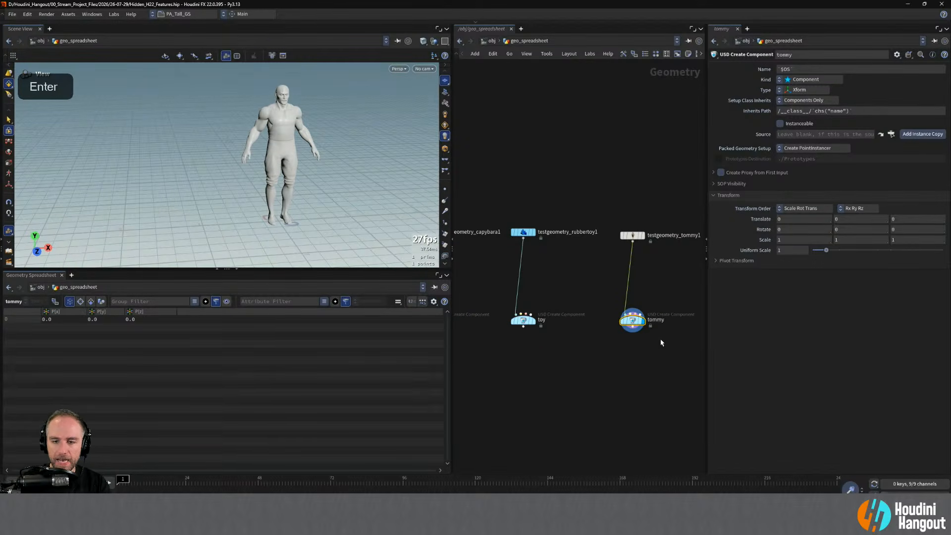
right_drag(660, 340, 611, 397)
middle_drag(611, 397, 618, 394)
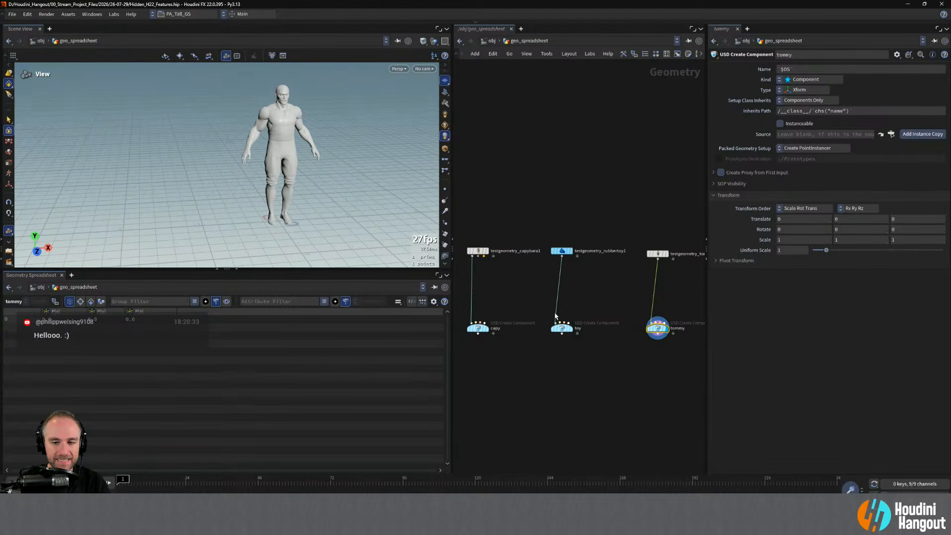
drag(629, 231, 657, 329)
click(669, 297)
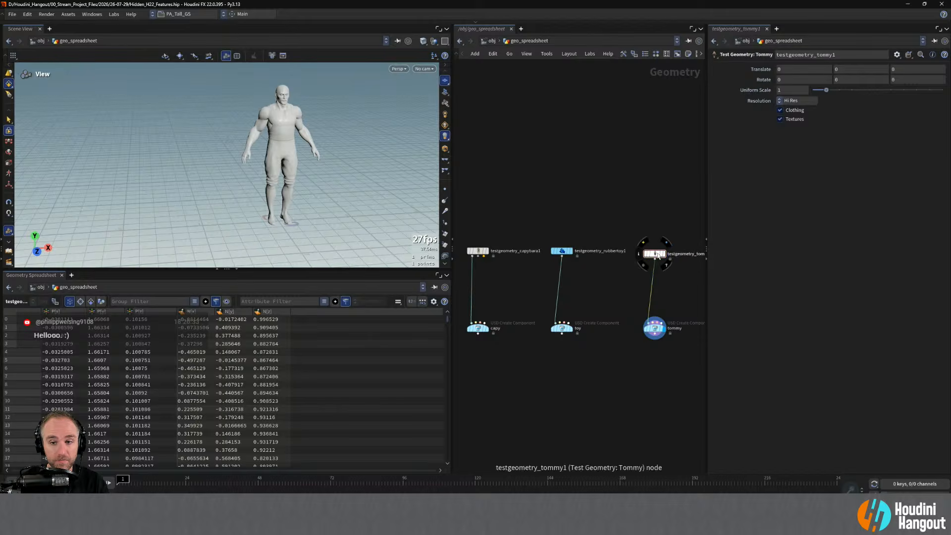
drag(654, 255, 653, 252)
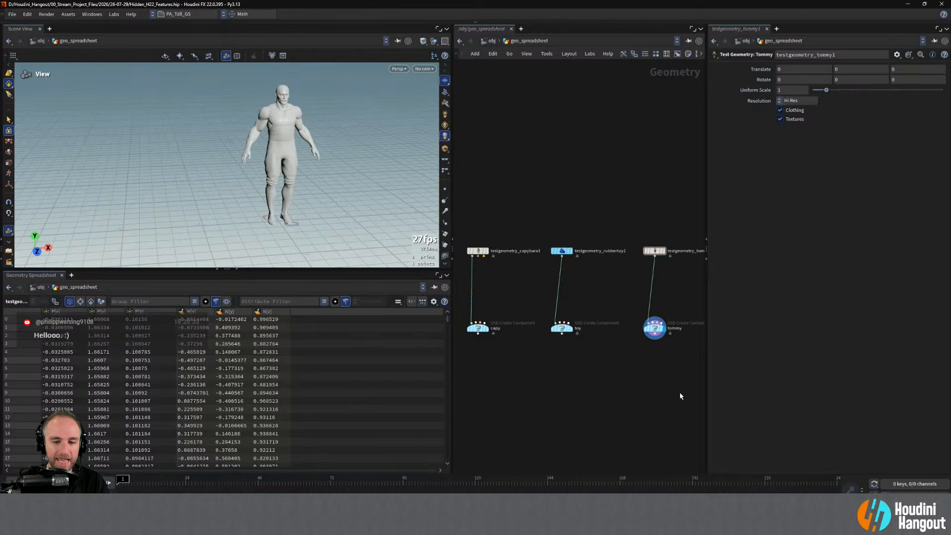
Merge the capy, toy and tommy outputs into one Merge node and display it.
shift+click(478, 335)
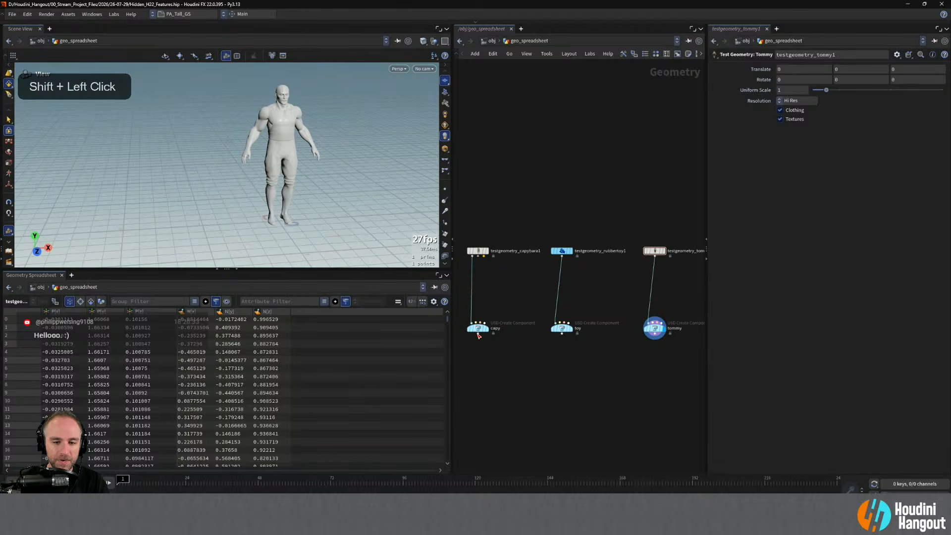
shift+click(561, 335)
shift+click(654, 338)
alt+click(562, 380)
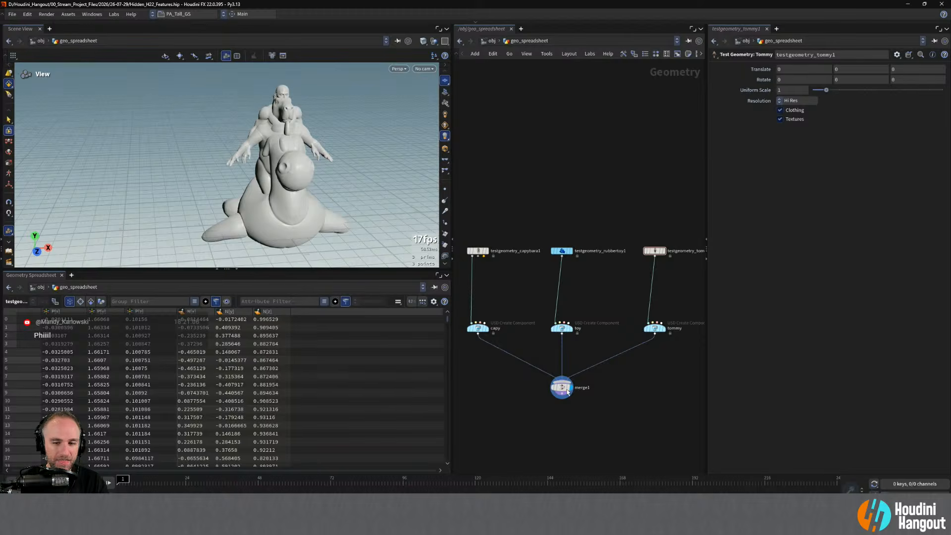
Show the packed geometry tree in the spreadsheet for merge1 and expand its capy, toy and tommy entries.
click(55, 301)
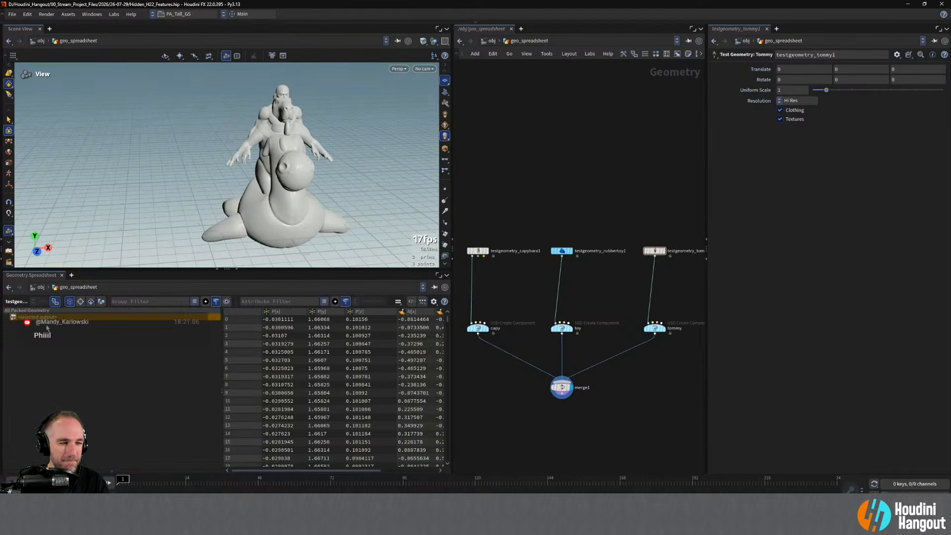
click(563, 390)
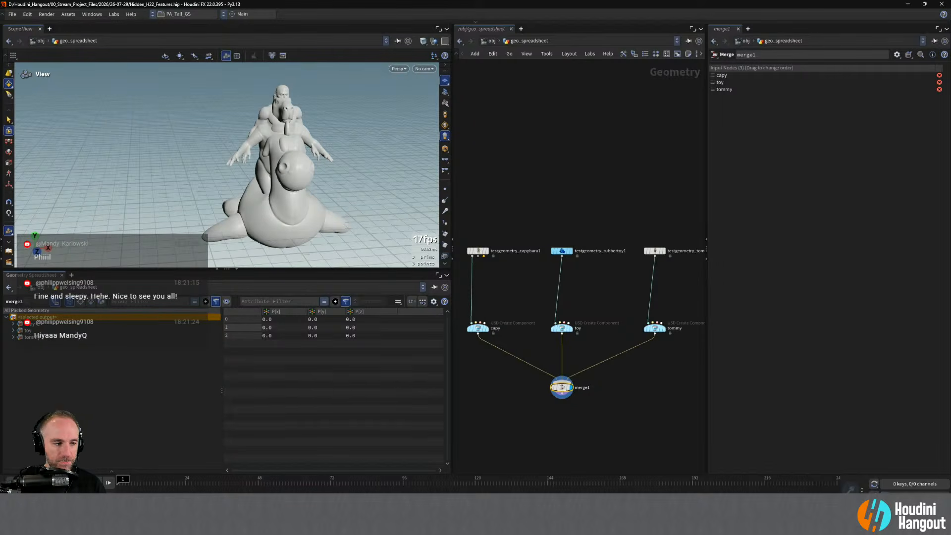
click(12, 338)
click(13, 330)
click(13, 323)
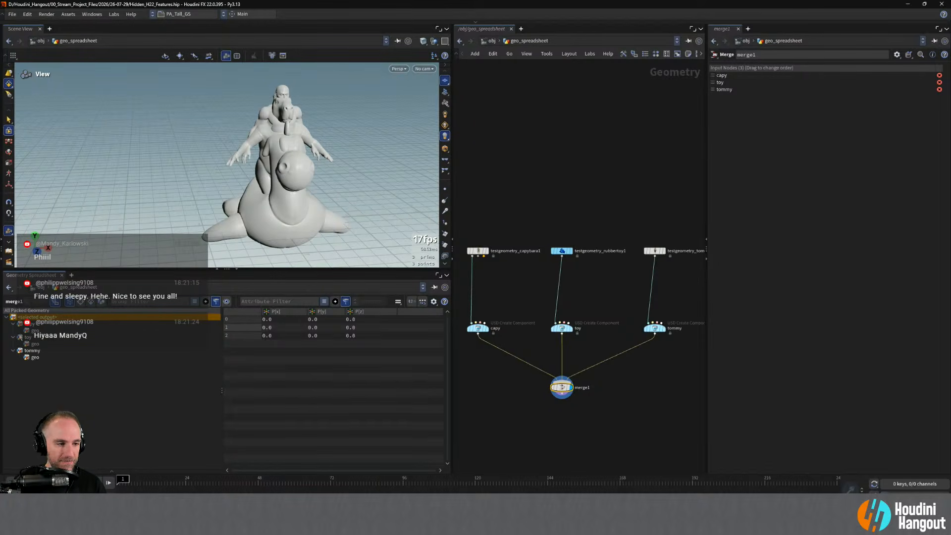
Inspect the point attributes of the geo entries under toy, tommy and capy in the packed geometry tree.
click(30, 343)
click(33, 357)
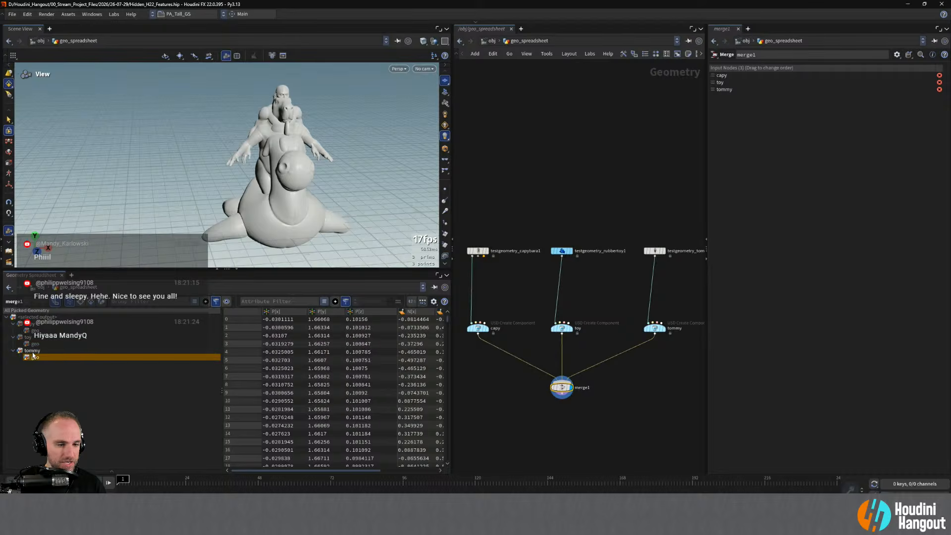
click(35, 330)
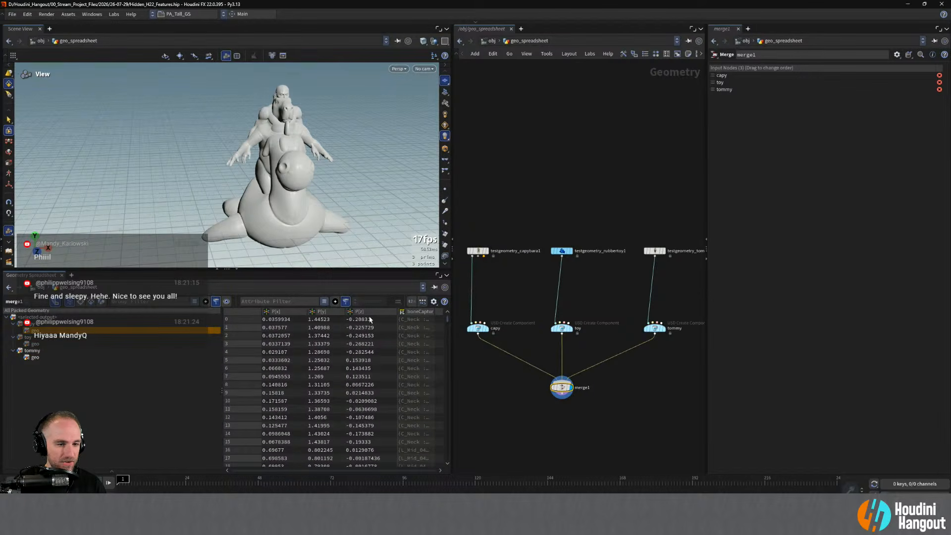
Narrow the packed geometry tree and inspect the point attributes of the geo entries under toy and tommy.
drag(221, 357, 99, 356)
click(38, 345)
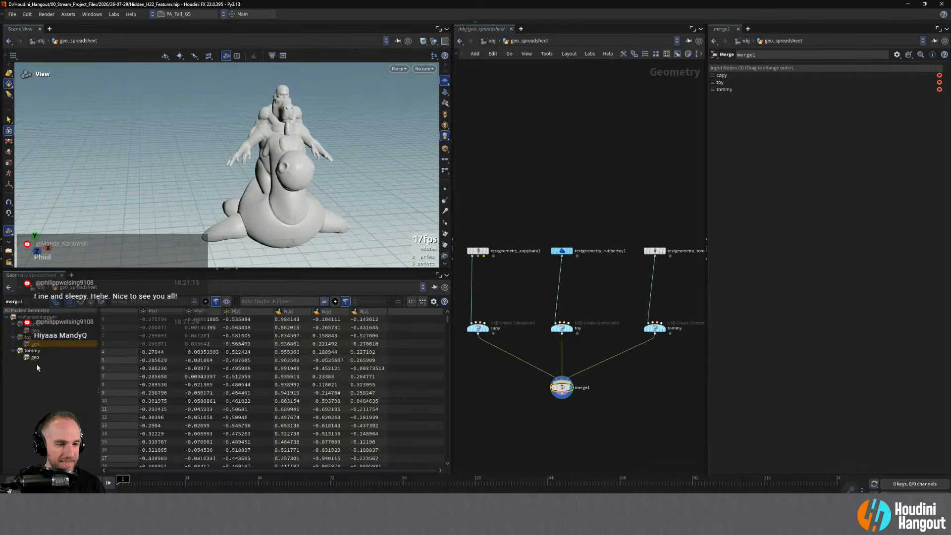
click(34, 358)
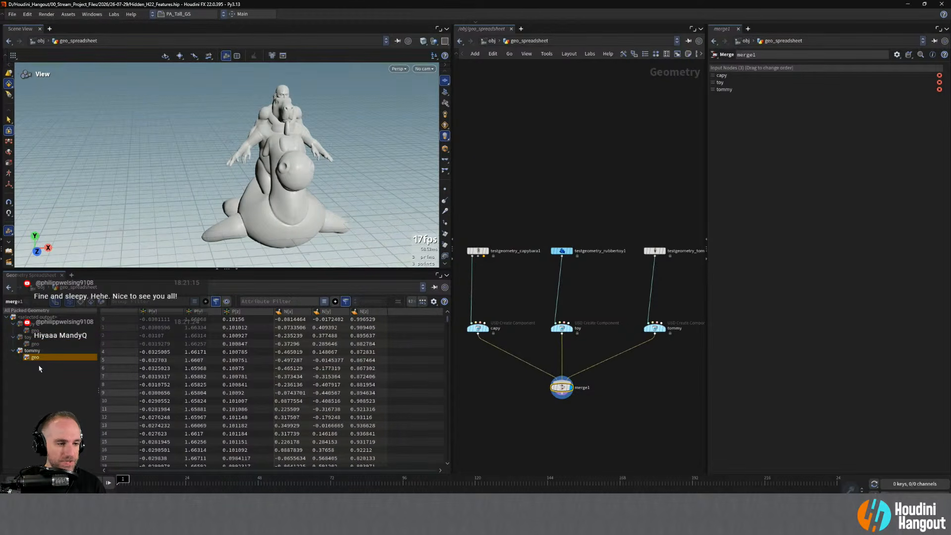
Add a USD Create Proxy Geometry node between testgeometry_capybara1 and capy, beside their connecting wire.
right_drag(496, 311, 498, 304)
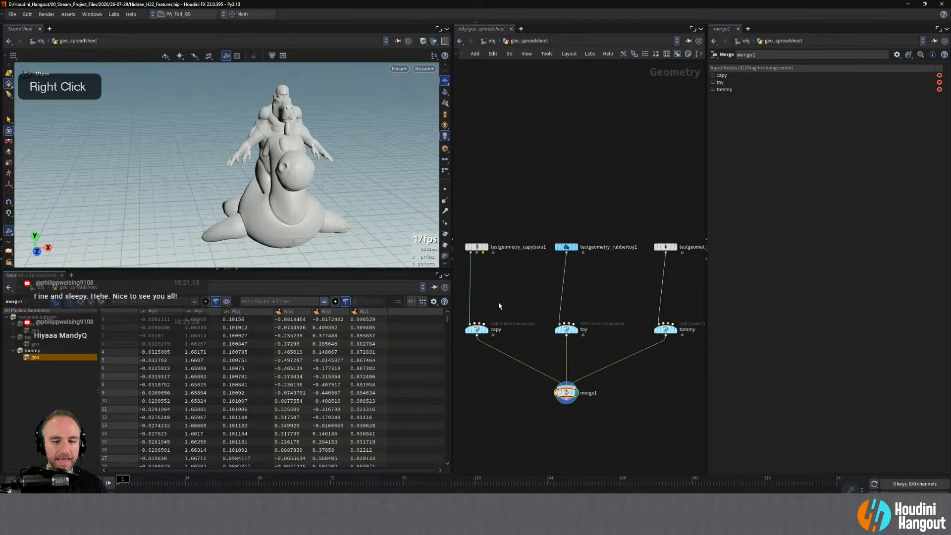
middle_drag(465, 315, 482, 315)
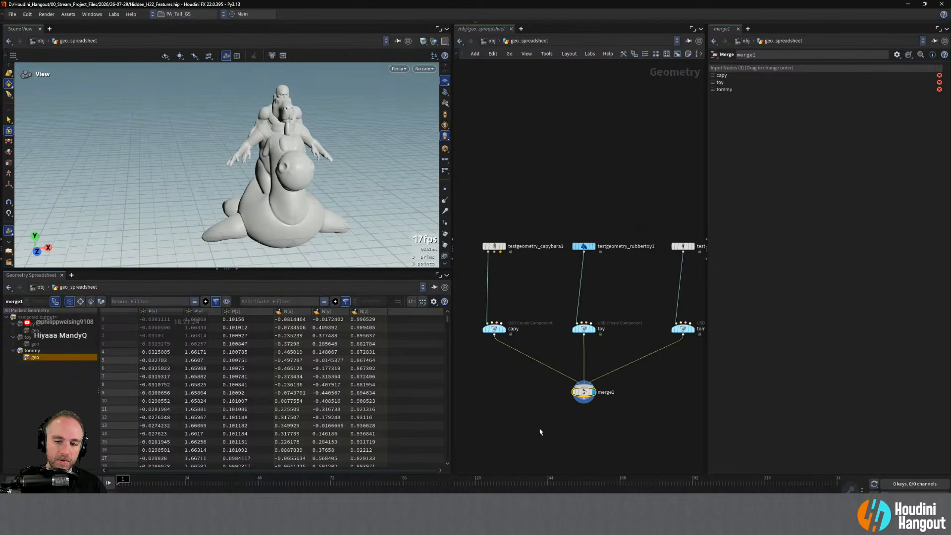
scroll(540, 431, down, 1)
middle_drag(558, 427, 553, 424)
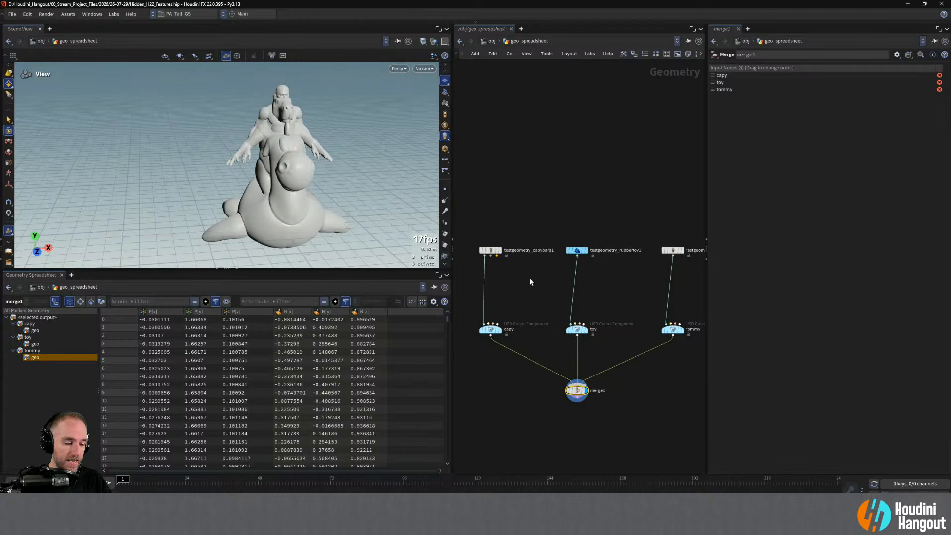
key(Tab)
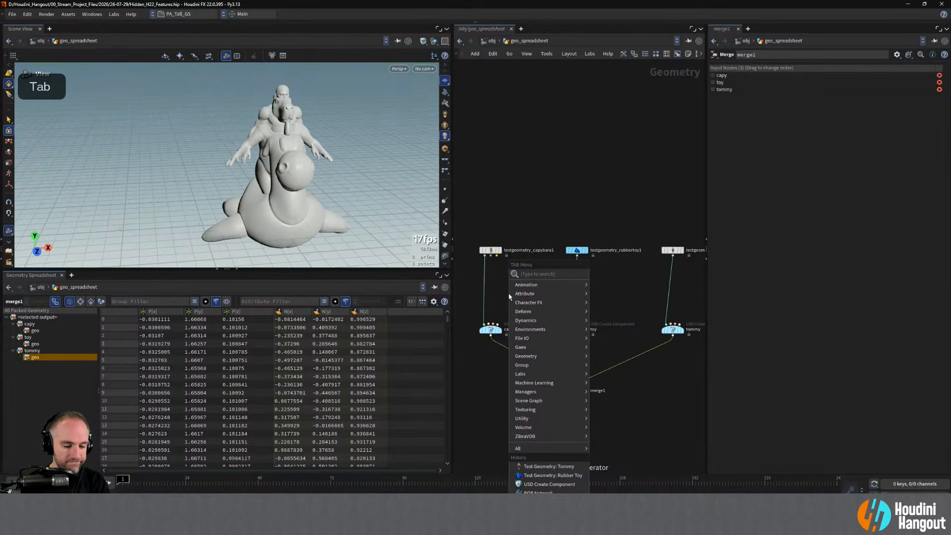
text(pro)
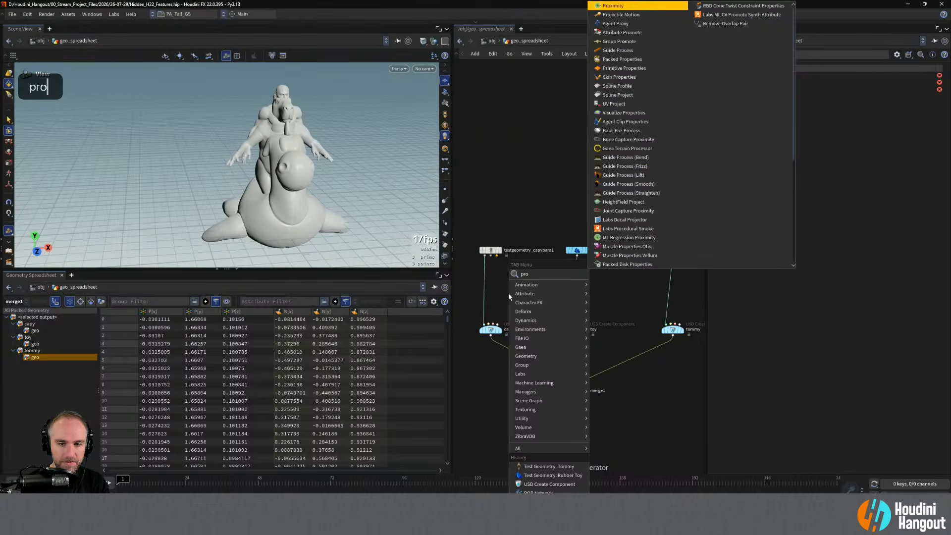
text(xy)
key(Return)
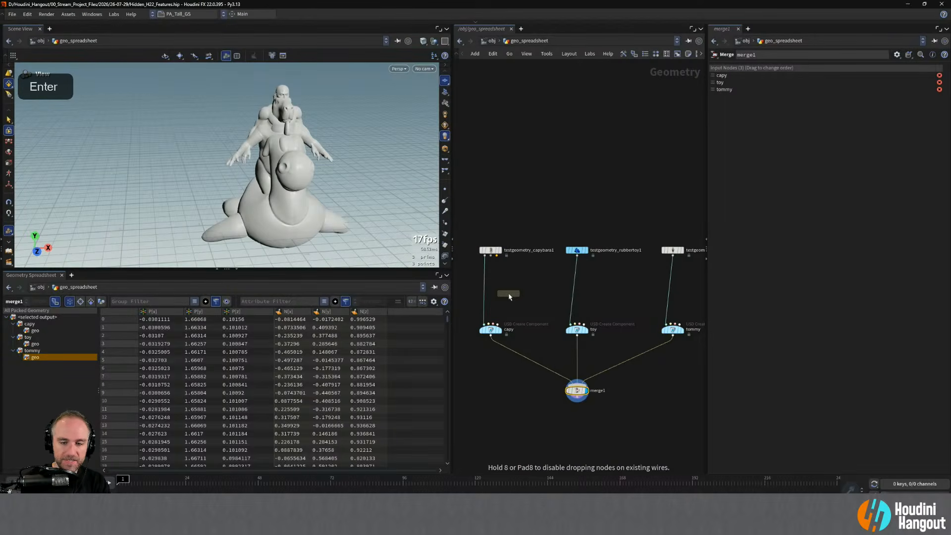
click(509, 296)
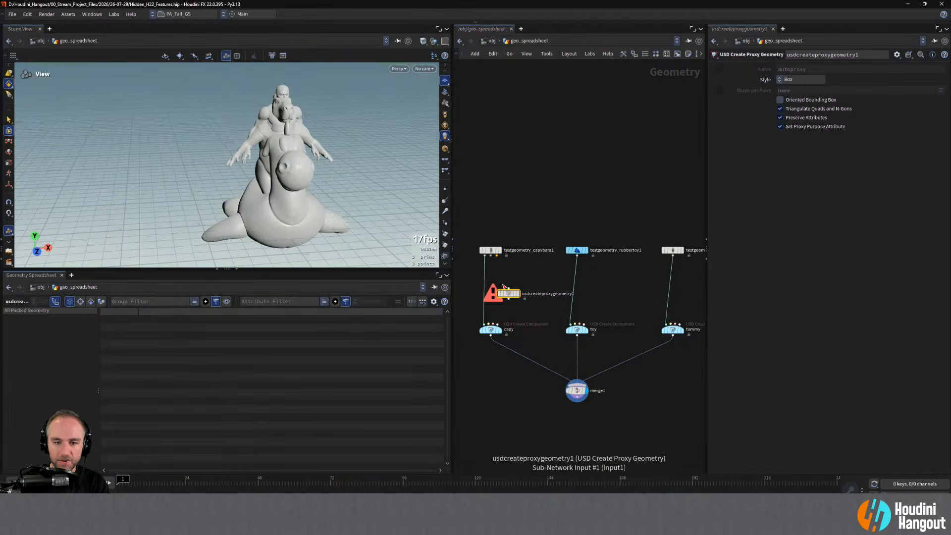
Feed testgeometry_capybara1 into the proxy geometry node, display it and set its style to Convex Hull.
drag(508, 288, 485, 257)
click(521, 297)
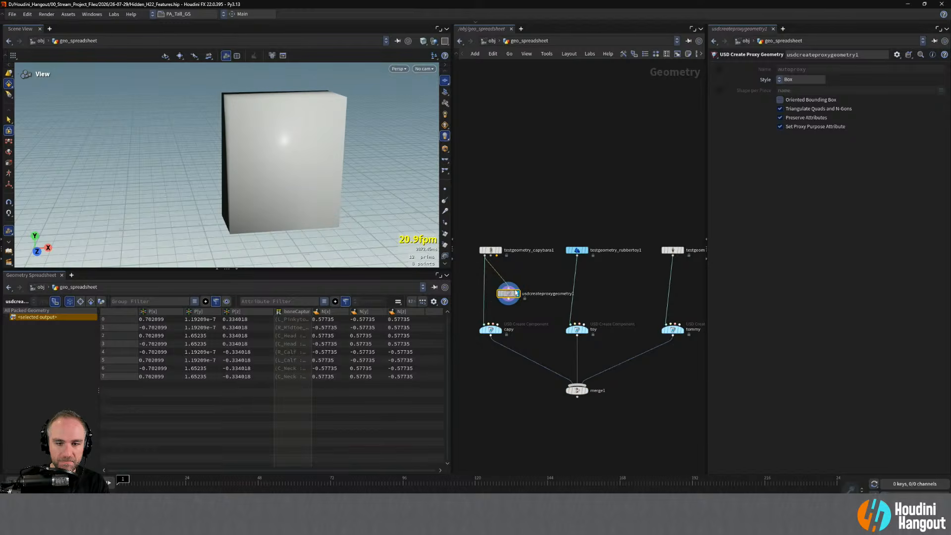
click(801, 79)
click(798, 97)
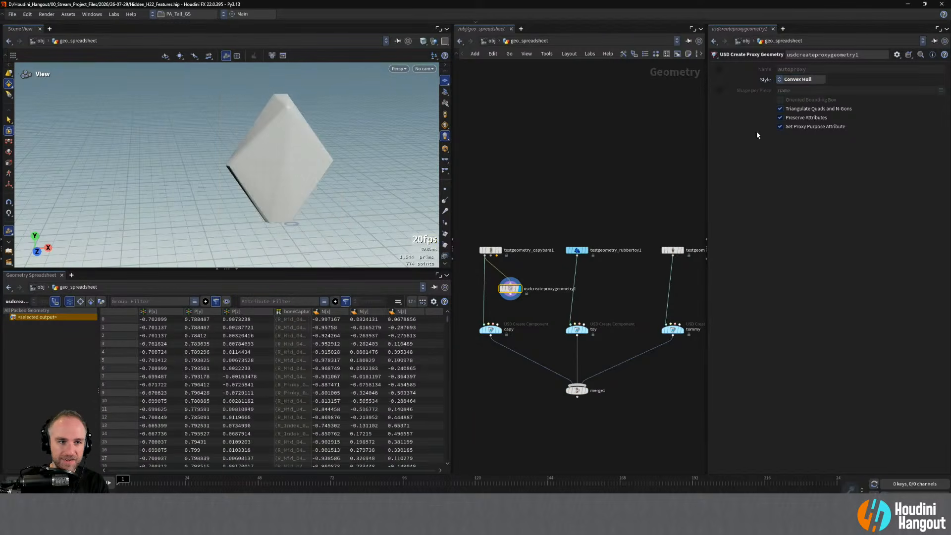
Wire the capybara proxy into capy and add a copy of it between testgeometry_rubbertoy1 and toy.
drag(491, 325, 577, 254)
click(608, 298)
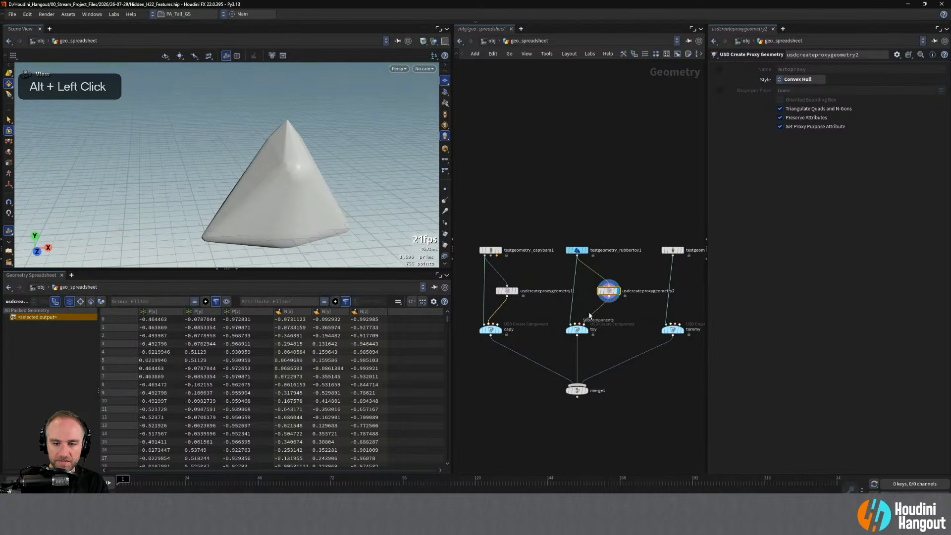
click(575, 323)
drag(613, 291, 608, 292)
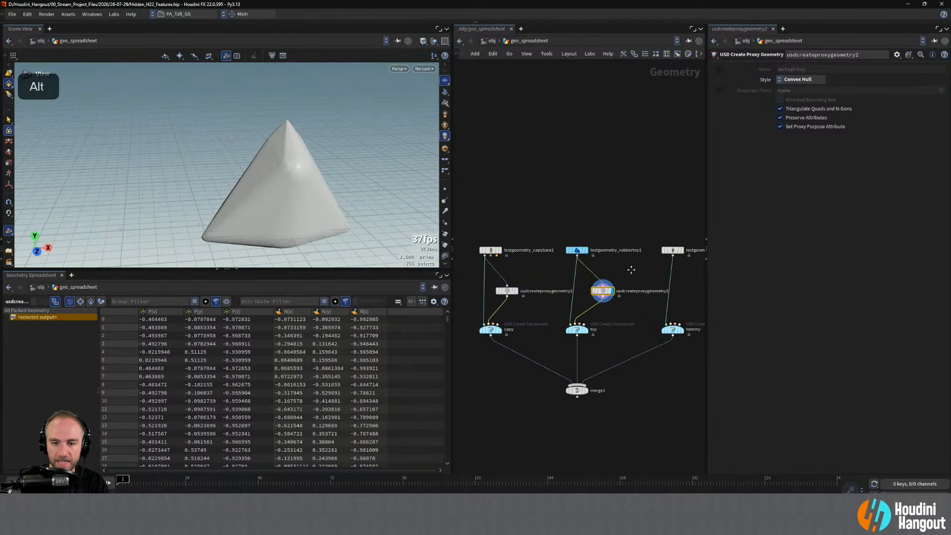
Copy the proxy geometry node to the Tommy branch, fed by testgeometry_tommy1 and wired into tommy.
alt+middle_drag(631, 270, 563, 274)
alt+drag(533, 298, 605, 258)
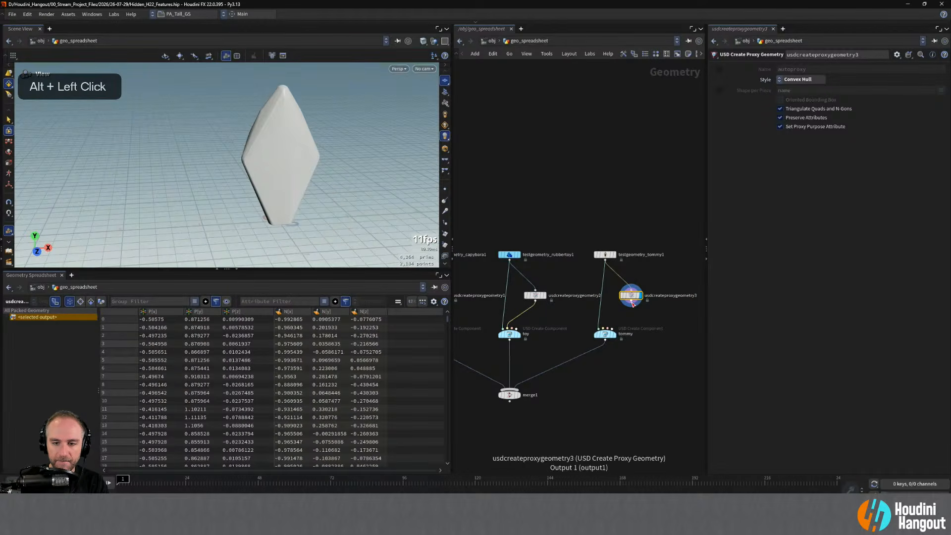
click(630, 303)
click(608, 327)
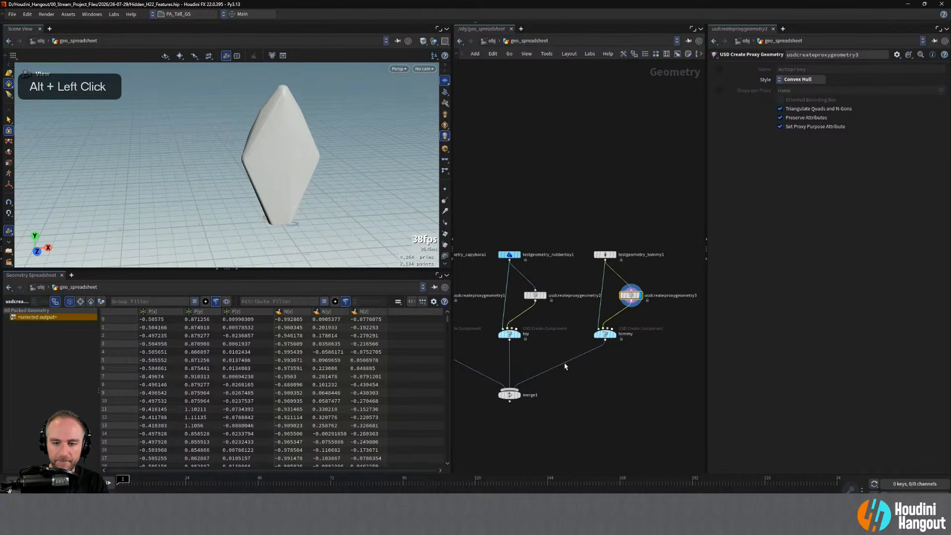
Display merge1 and expand capy, toy and tommy in the packed geometry tree down to their render and proxy entries.
double_click(518, 398)
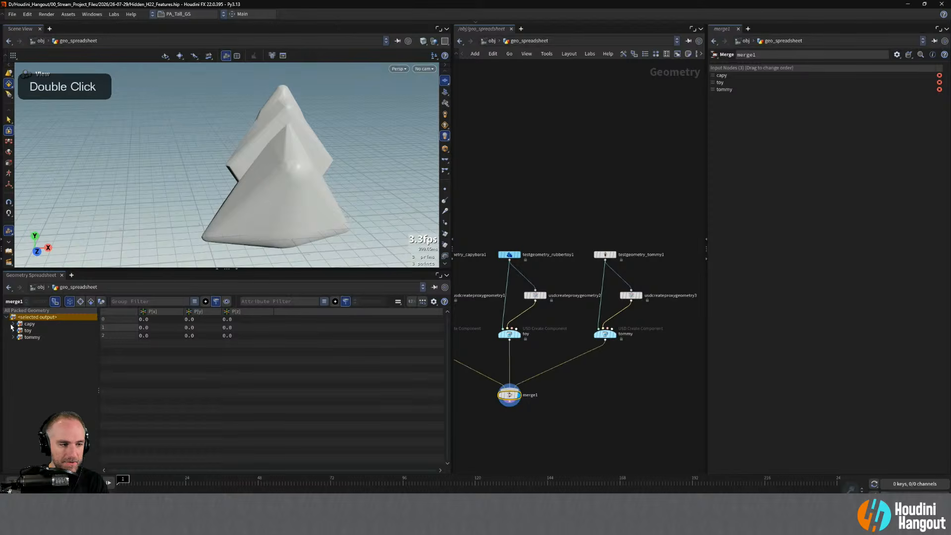
click(13, 324)
click(14, 344)
click(14, 338)
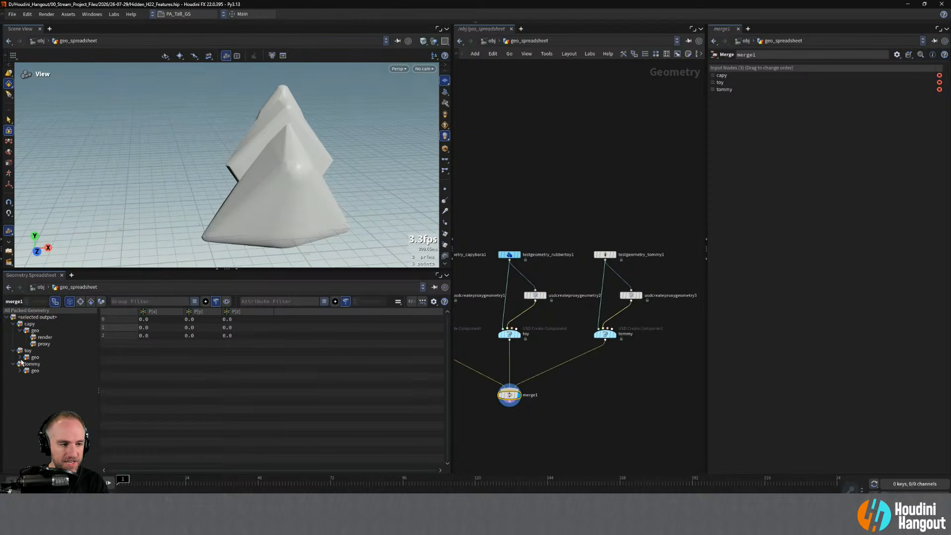
click(20, 357)
click(19, 383)
Inspect the point attributes of capy's render entry and the proxy entries of toy and tommy, and narrow the tree.
click(44, 337)
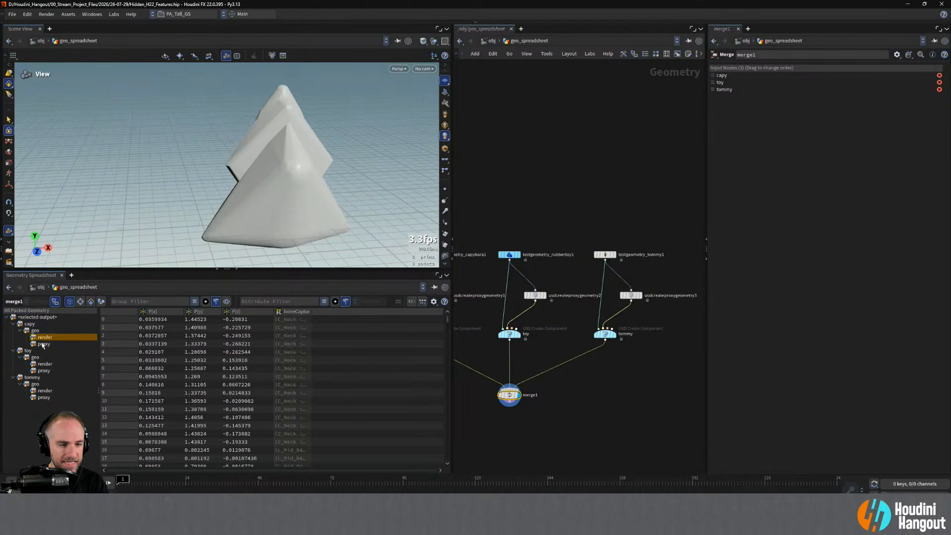
click(44, 371)
click(42, 396)
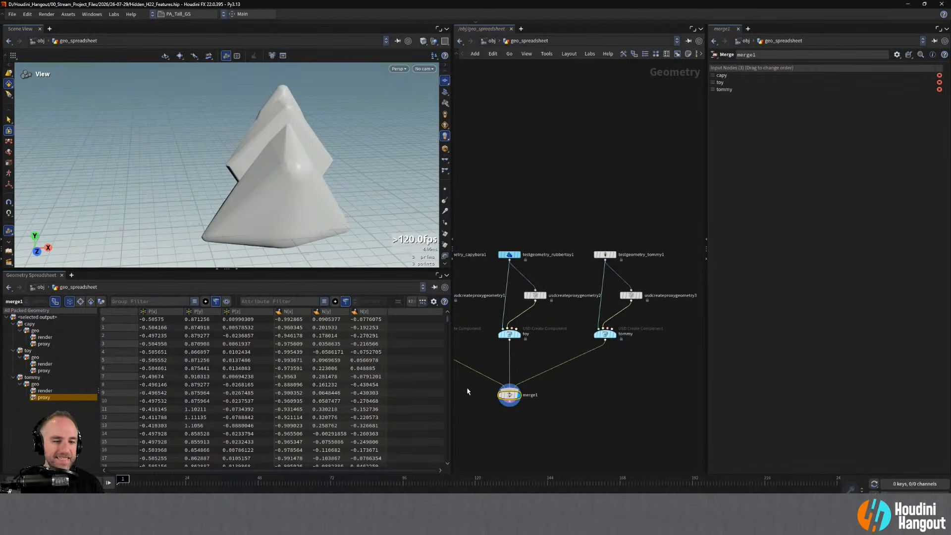
middle_drag(500, 373, 552, 384)
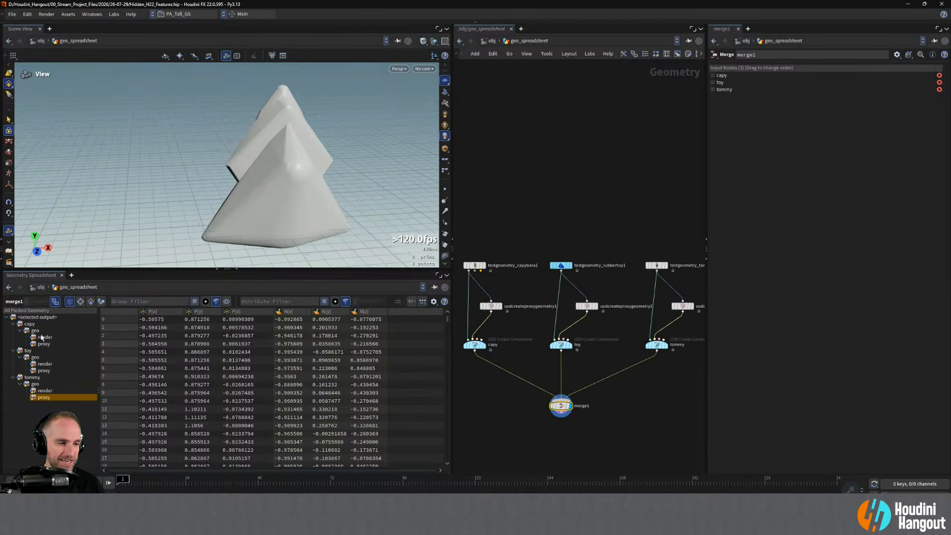
drag(100, 360, 81, 365)
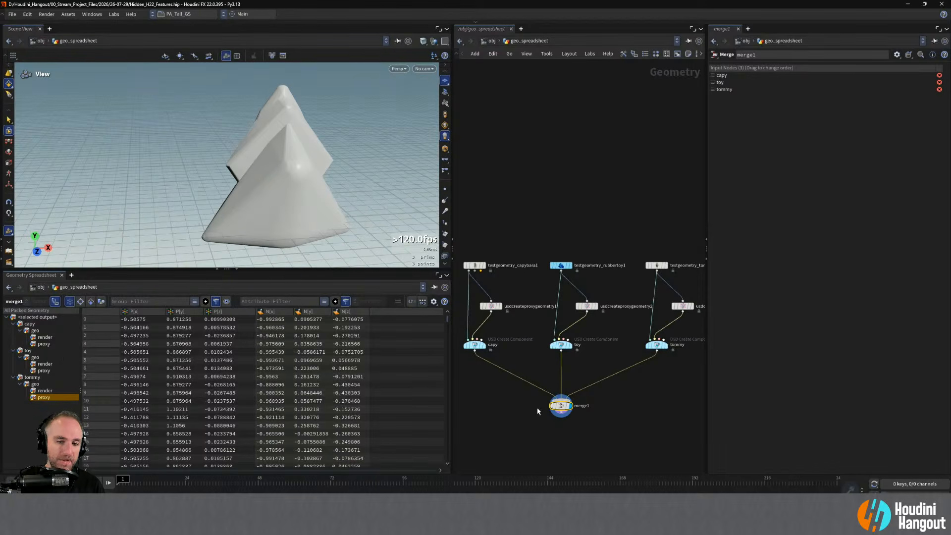
Add a Null node below merge1, connected to its output and displayed.
middle_drag(537, 411, 547, 322)
key(Tab)
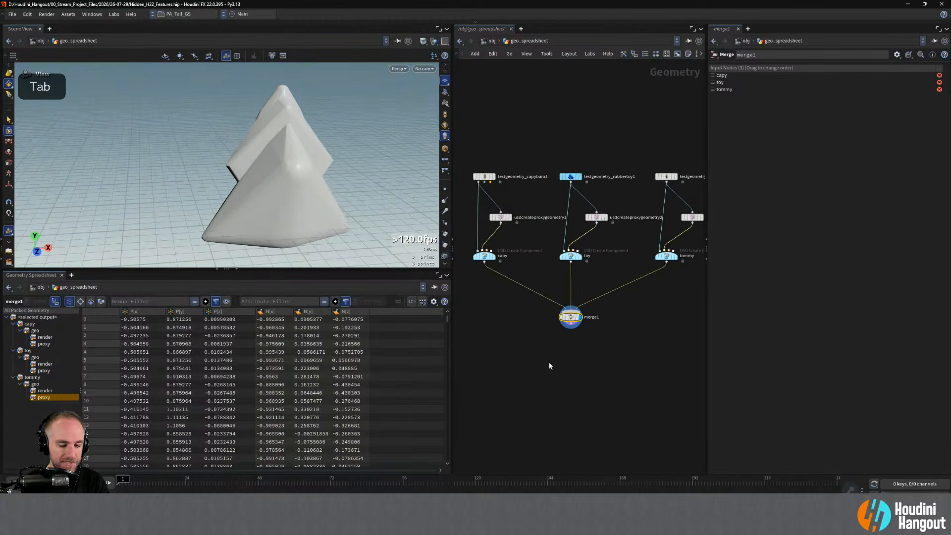
text(null)
key(Return)
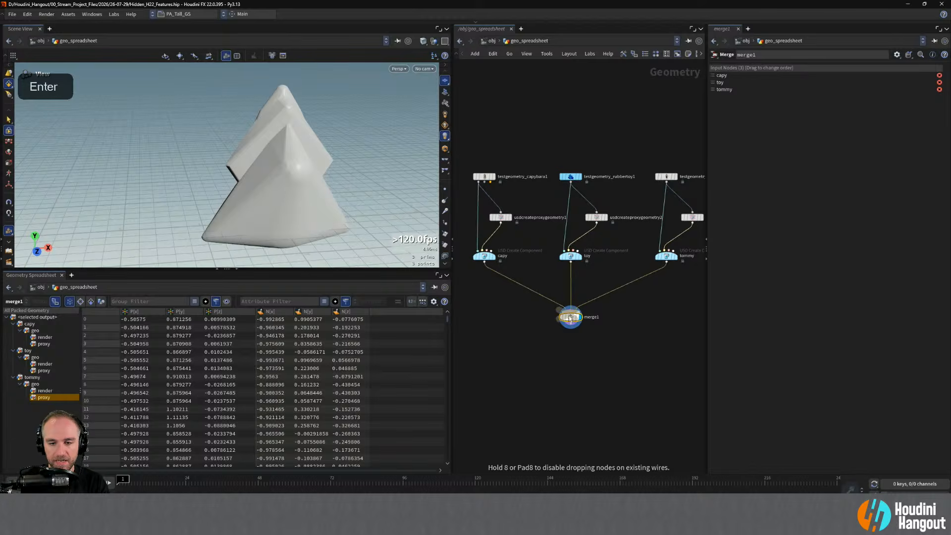
click(570, 341)
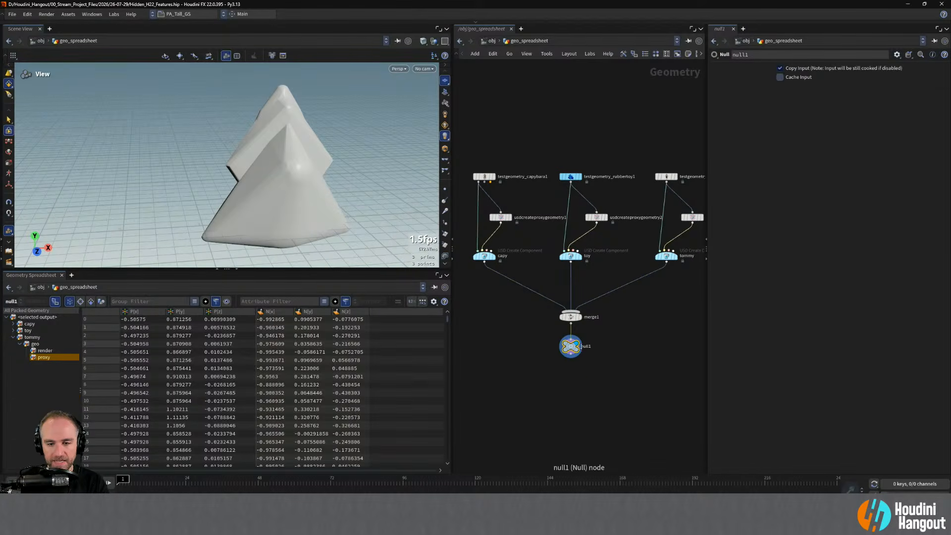
Rename the null below merge1 to OUT_COMPONENTS.
double_click(586, 342)
text(OUYT)
key(BackSpace)
key(BackSpace)
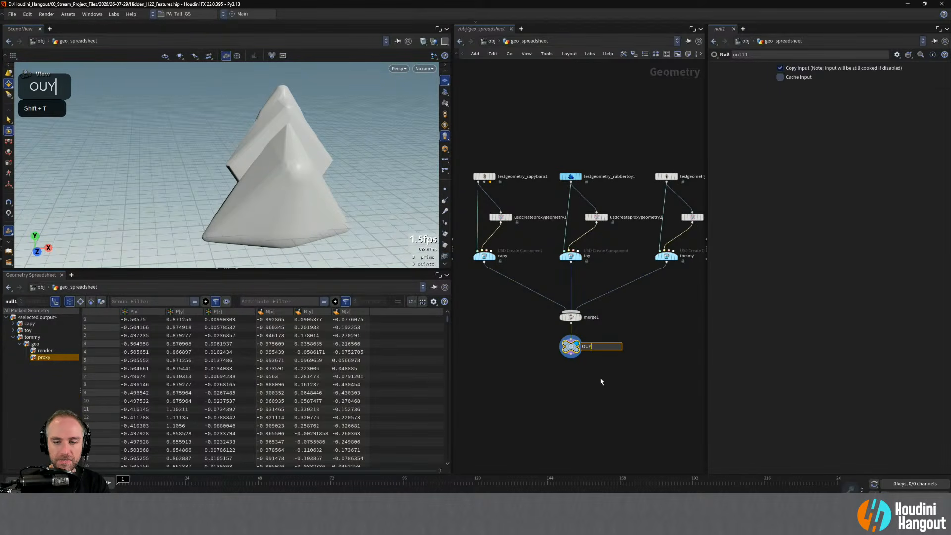
text(T_COMPONENTS)
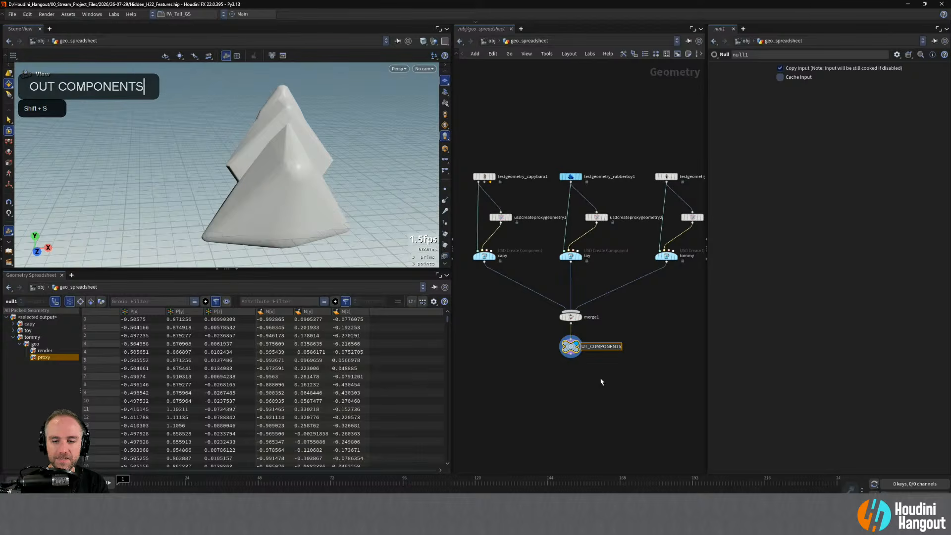
key(Return)
Add a LOP Network node to the geometry network below OUT_COMPONENTS.
key(Tab)
text(lop)
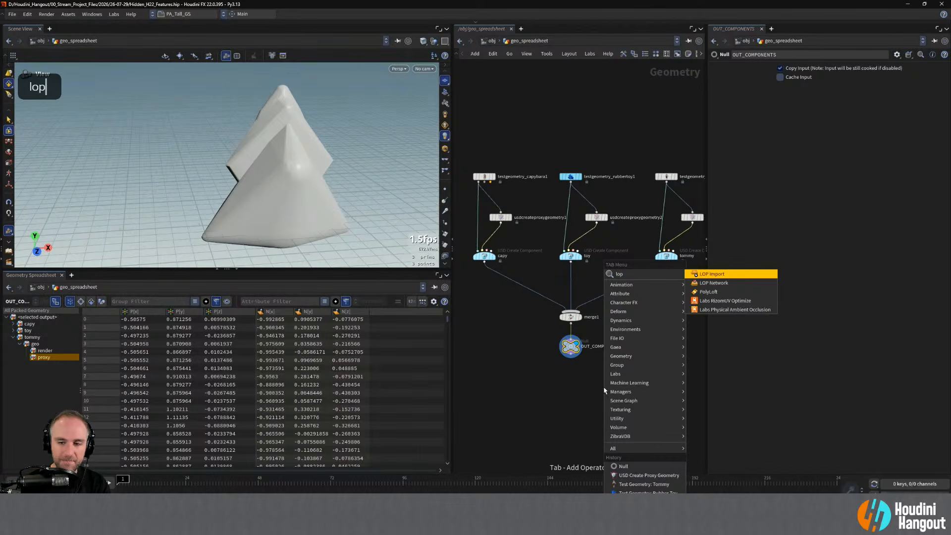
key(Down)
key(Return)
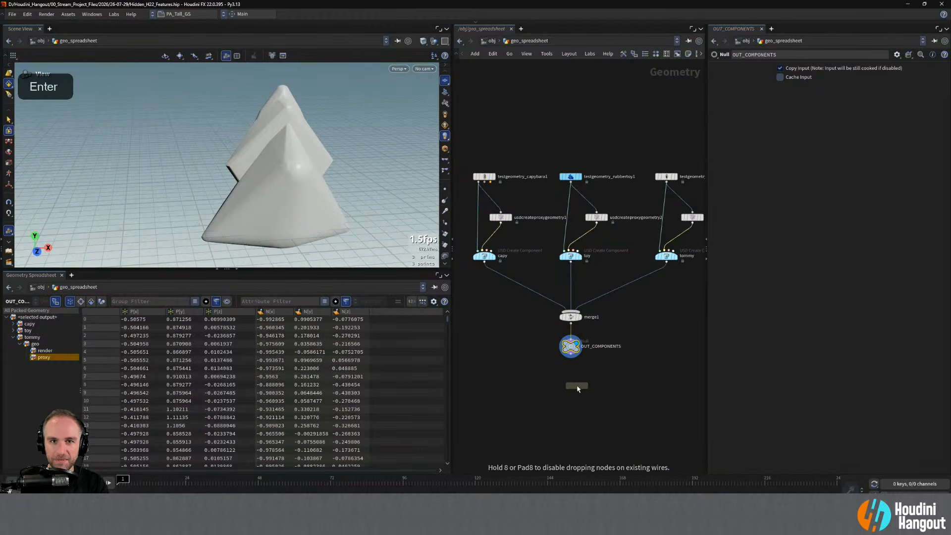
click(562, 399)
drag(562, 399, 570, 408)
Rename the LOP network to SOLARIS and place it just under OUT_COMPONENTS.
double_click(589, 407)
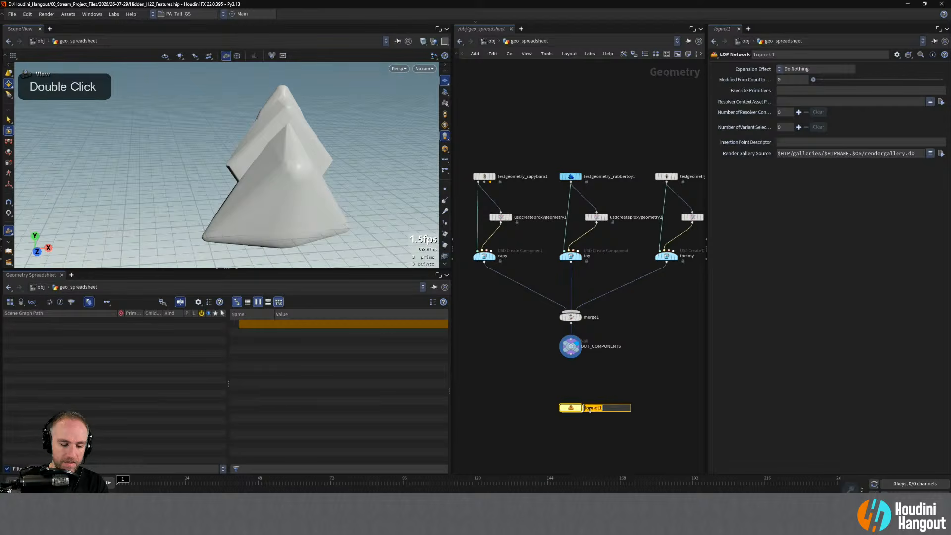
text(SGOLARIS)
key(Return)
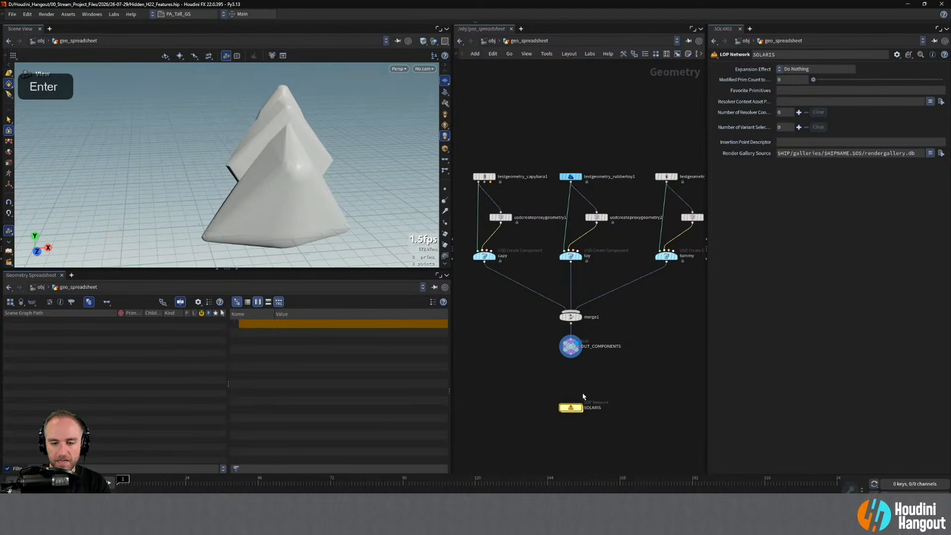
drag(550, 391, 569, 399)
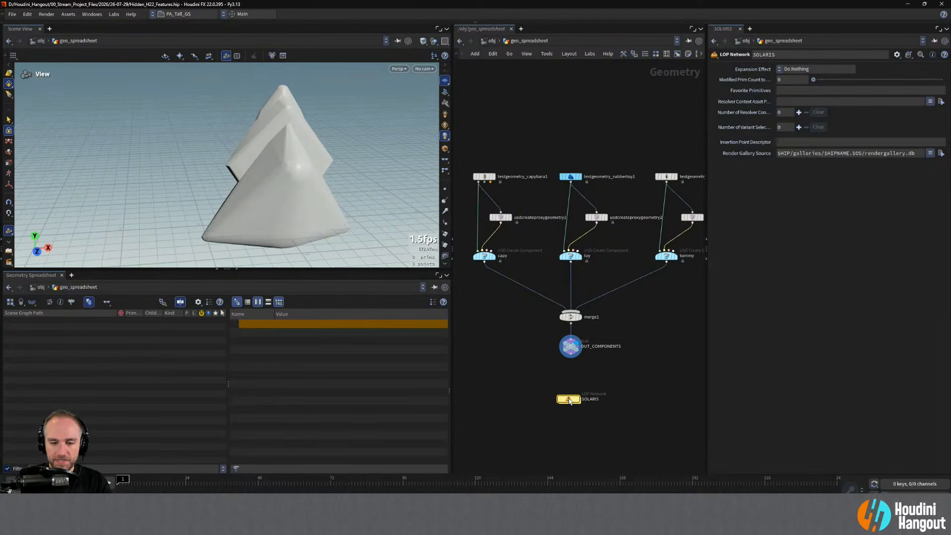
Enter the SOLARIS network and add a SOP Import node.
double_click(568, 400)
key(Tab)
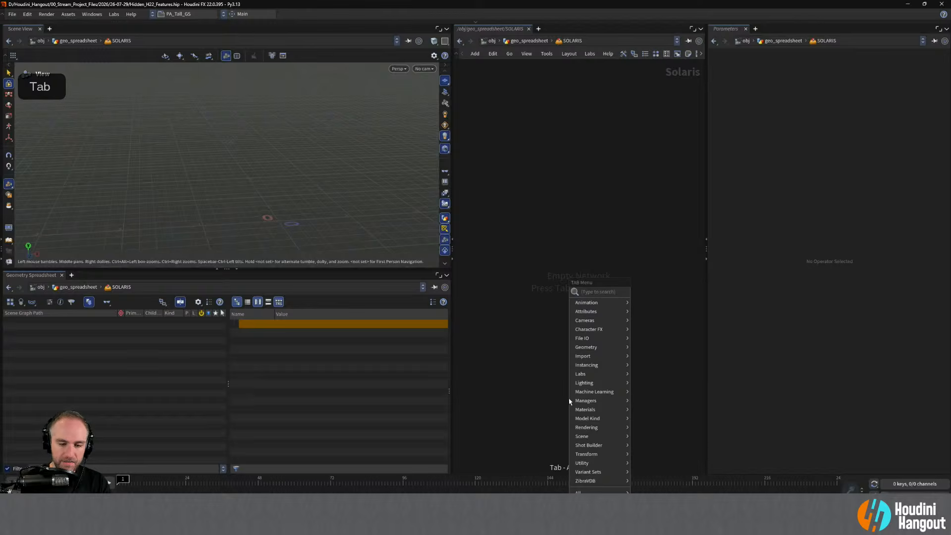
text(sop i)
key(Return)
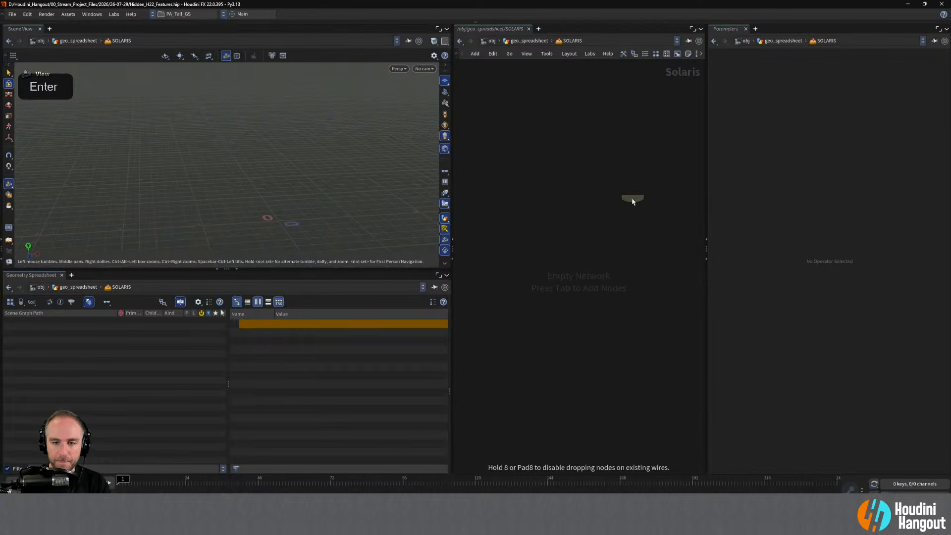
click(577, 250)
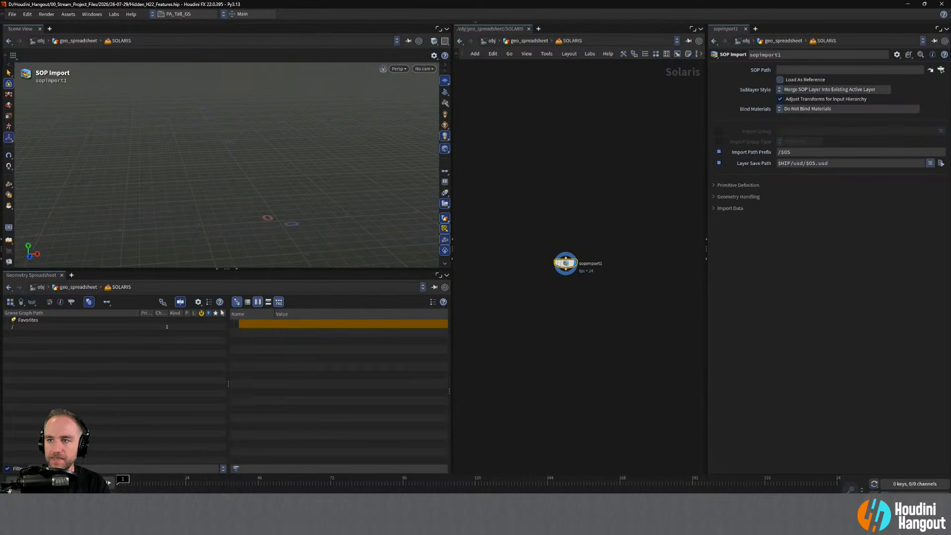
Set the SOP Import's source path to the OUT_COMPONENTS null in geo_spreadsheet.
click(940, 70)
drag(879, 9, 473, 155)
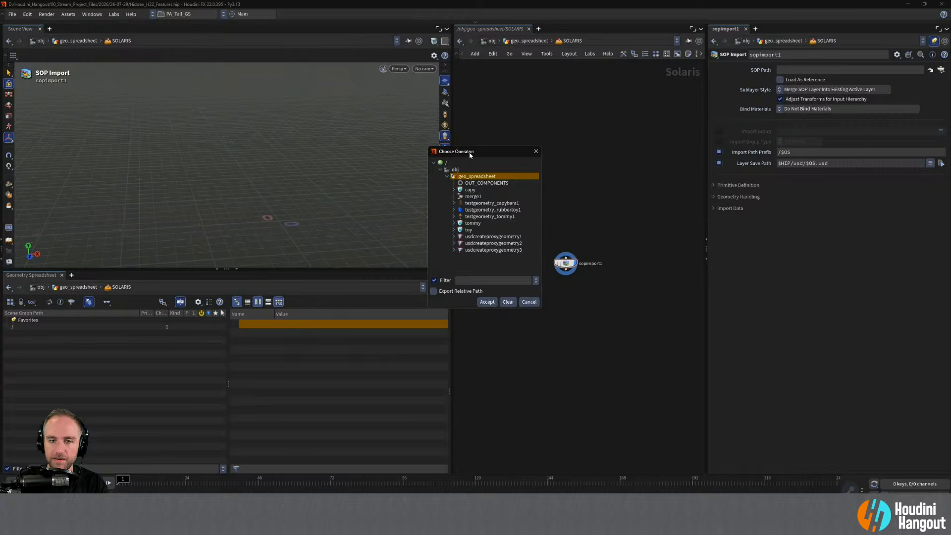
click(473, 183)
click(487, 301)
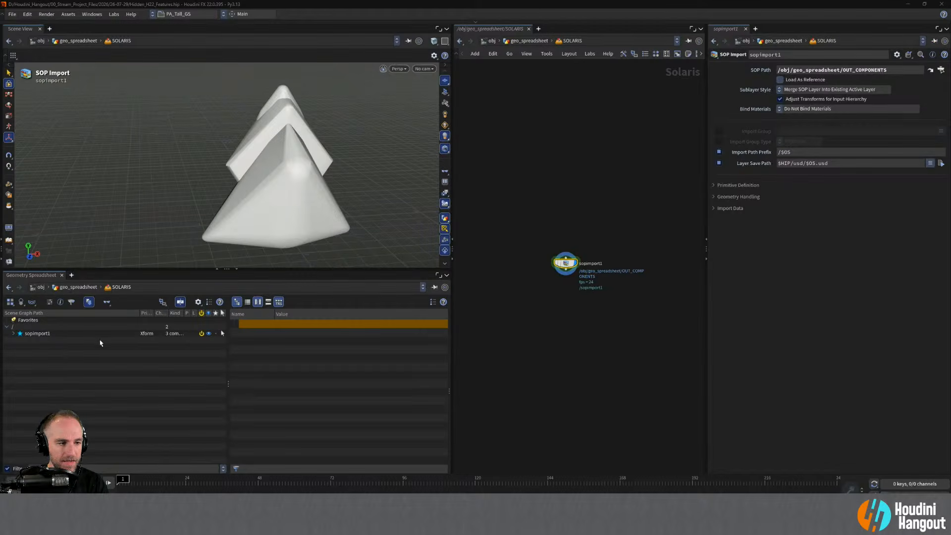
Expand sopimport1 in the scene graph down to the geo scopes of capy, tommy and toy.
click(13, 333)
click(20, 340)
click(21, 353)
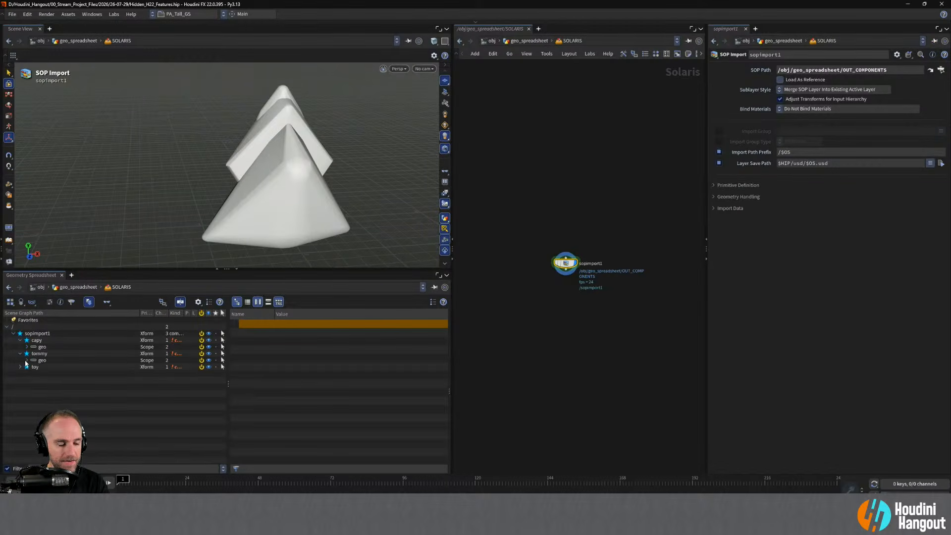
click(21, 367)
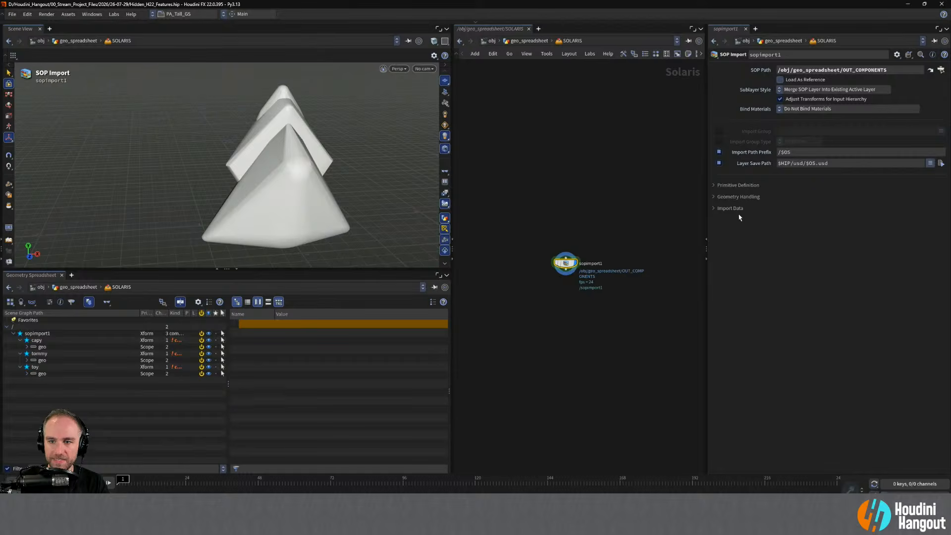
Set the SOP Import's Import Path Prefix to / so the components sit at the stage root.
double_click(785, 152)
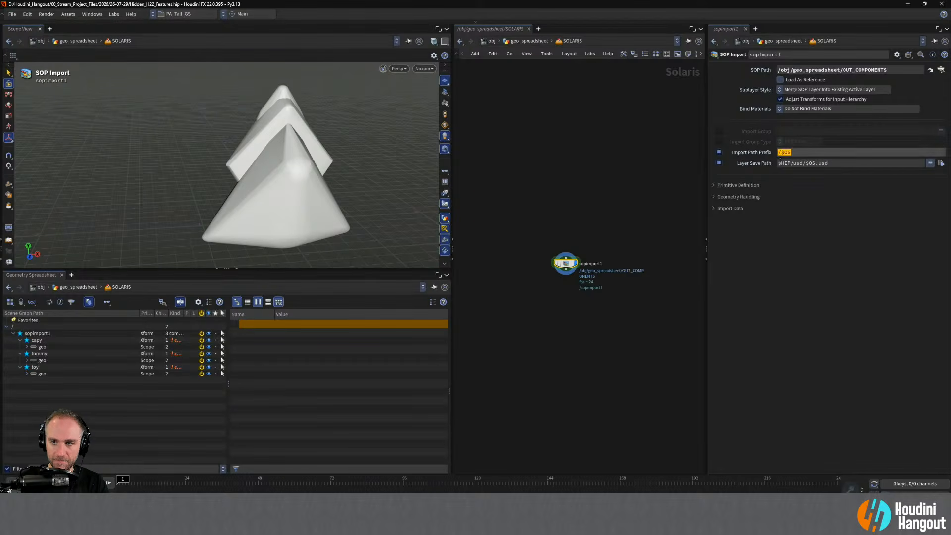
key(BackSpace)
key(Return)
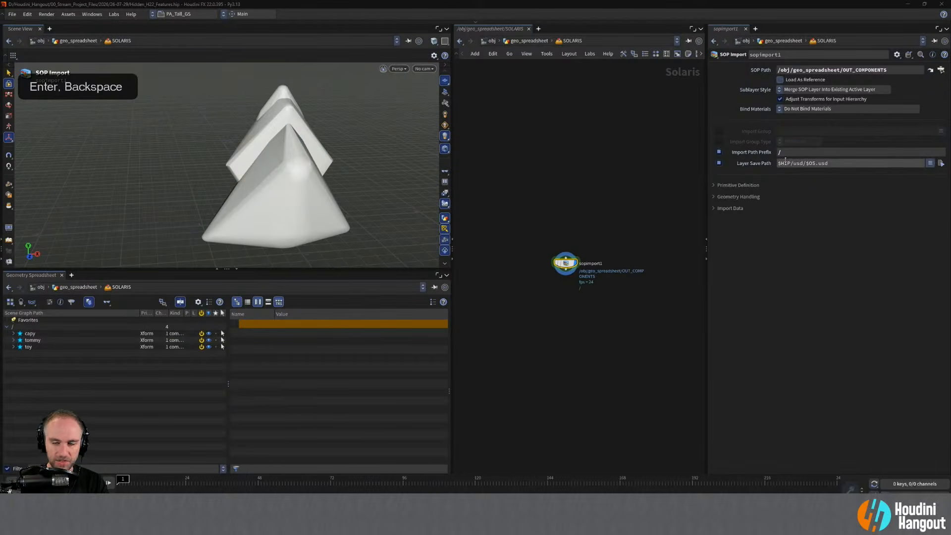
Expand the root-level capy, tommy and toy prims in the scene graph to inspect their geo scopes.
click(14, 341)
drag(14, 349, 14, 353)
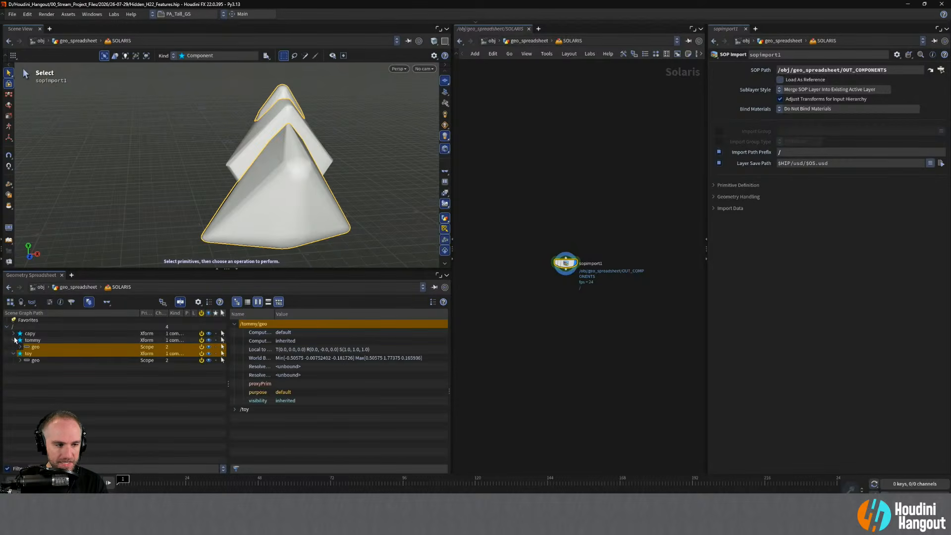
click(14, 340)
click(18, 392)
click(13, 340)
click(13, 334)
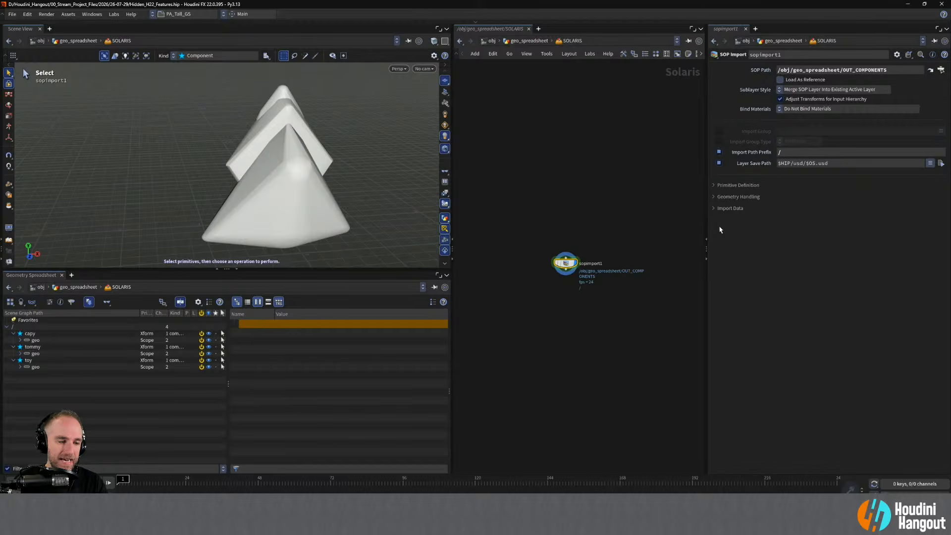
Enable Kind Authoring in the SOP Import's primitive definition and set it to None.
click(723, 185)
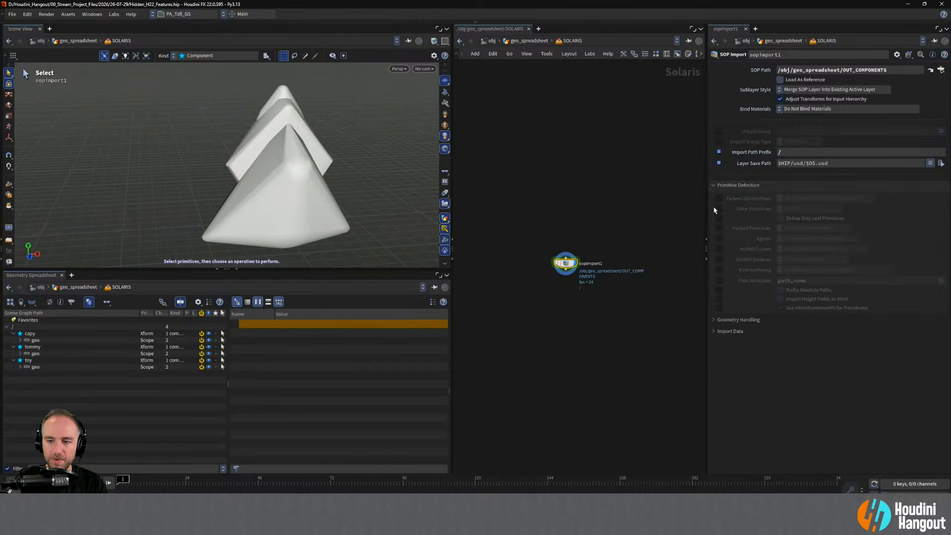
click(719, 269)
click(781, 270)
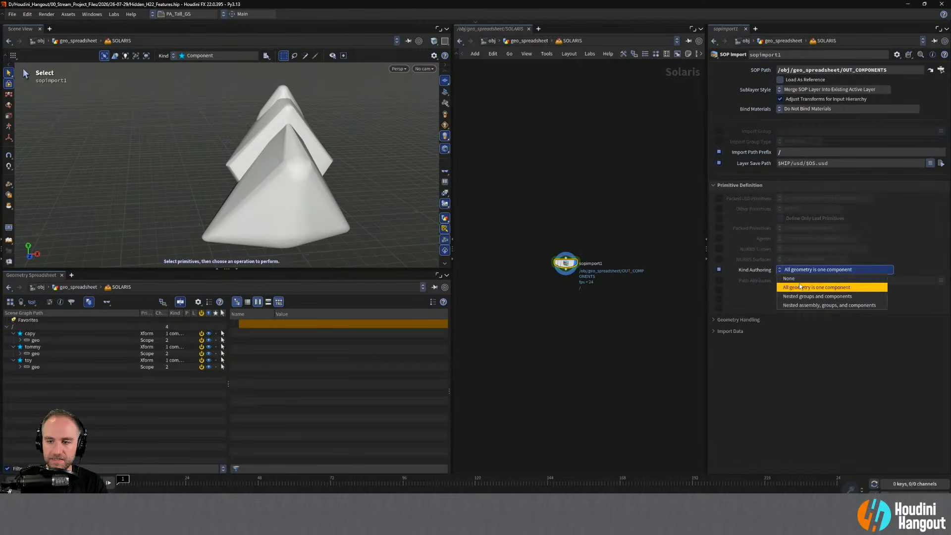
click(792, 270)
Set the SOP Import's Import Path Prefix to /Geometry.
click(817, 152)
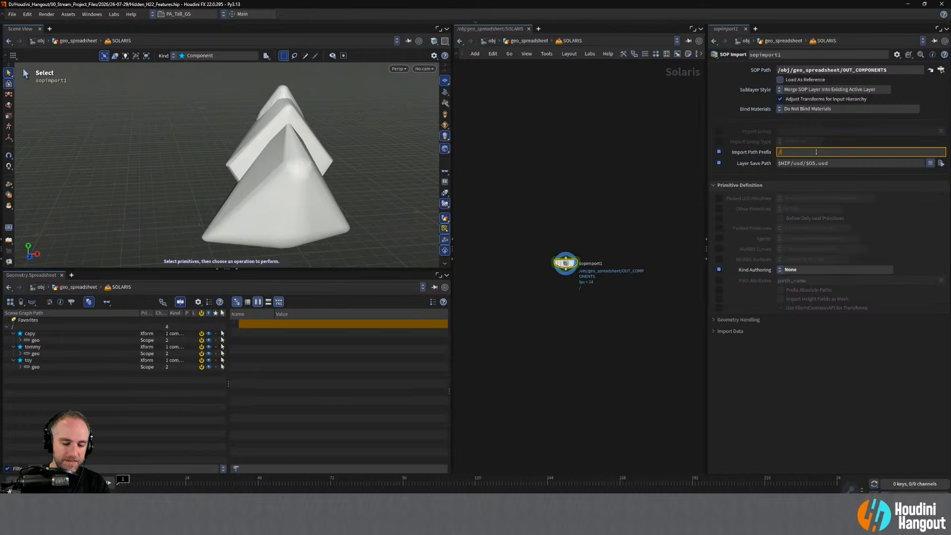
text(Geom)
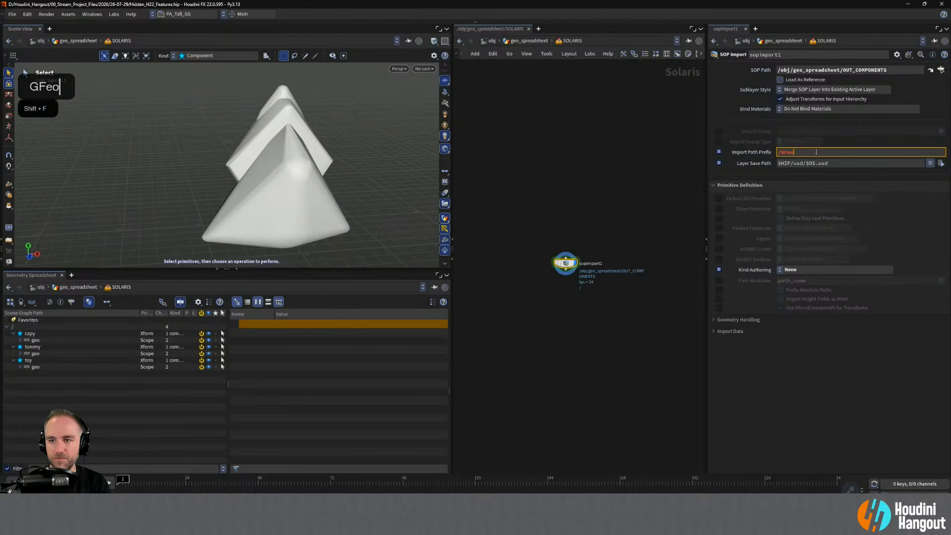
text(etr)
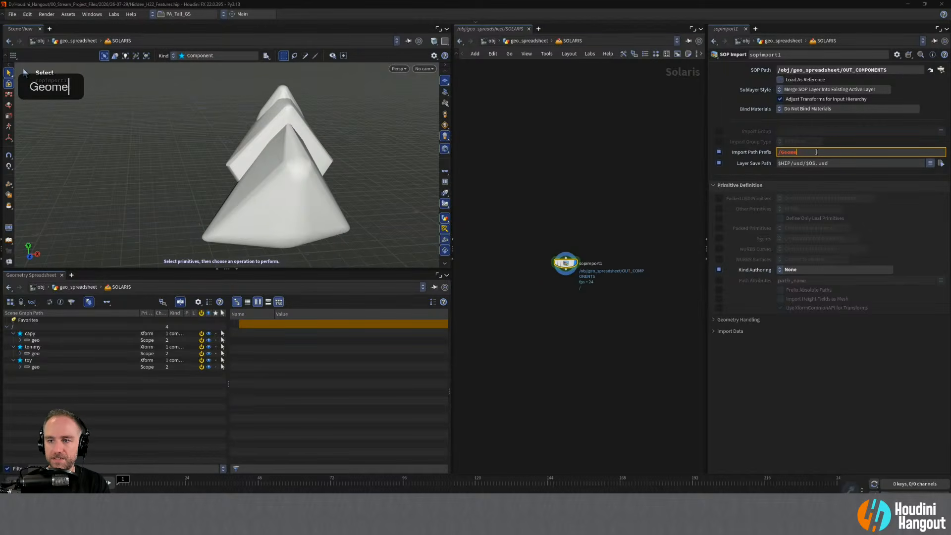
key(BackSpace)
text(ry)
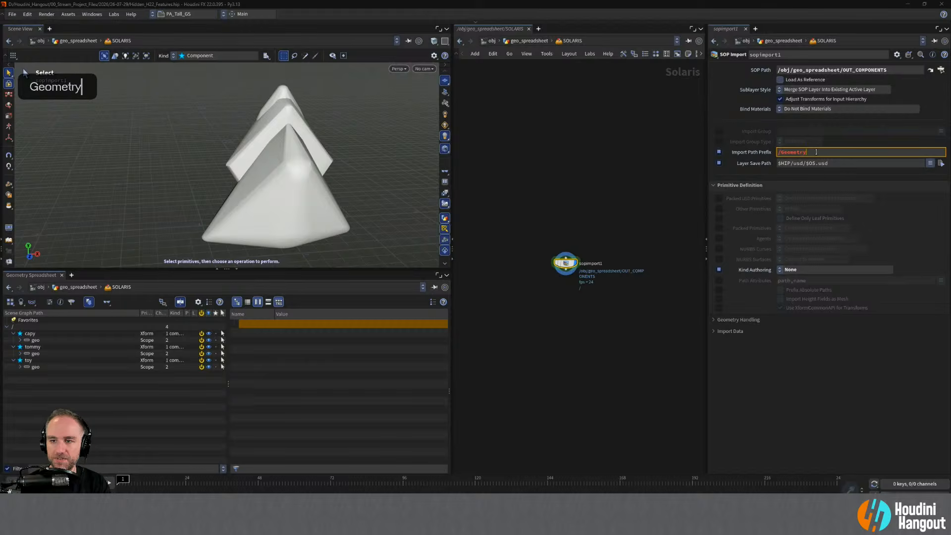
key(Return)
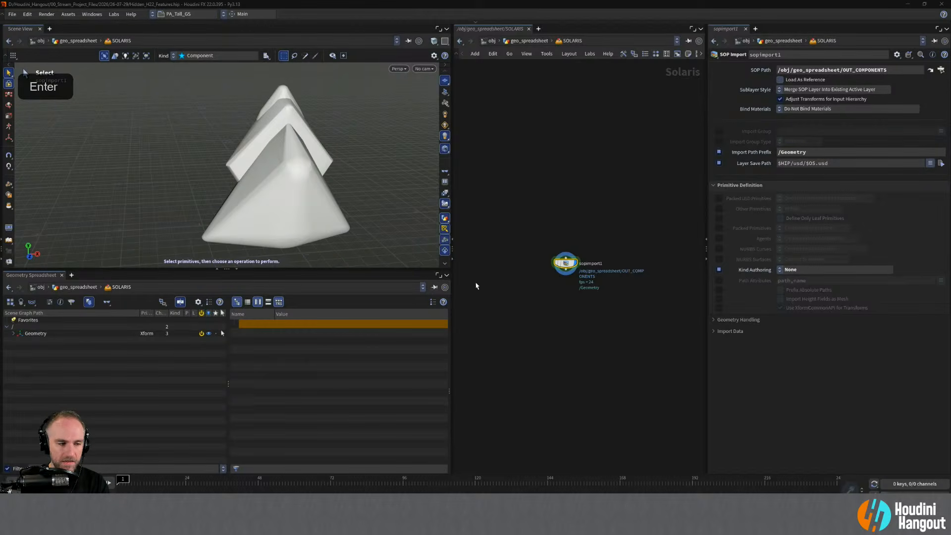
Expand the Geometry prim and its capy, tommy and toy components in the scene graph.
click(13, 330)
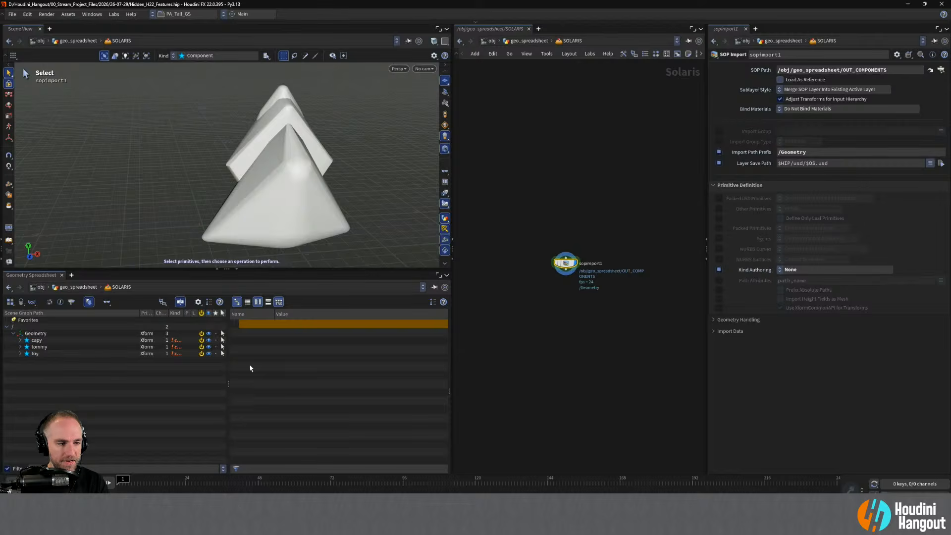
click(21, 354)
click(20, 347)
click(20, 341)
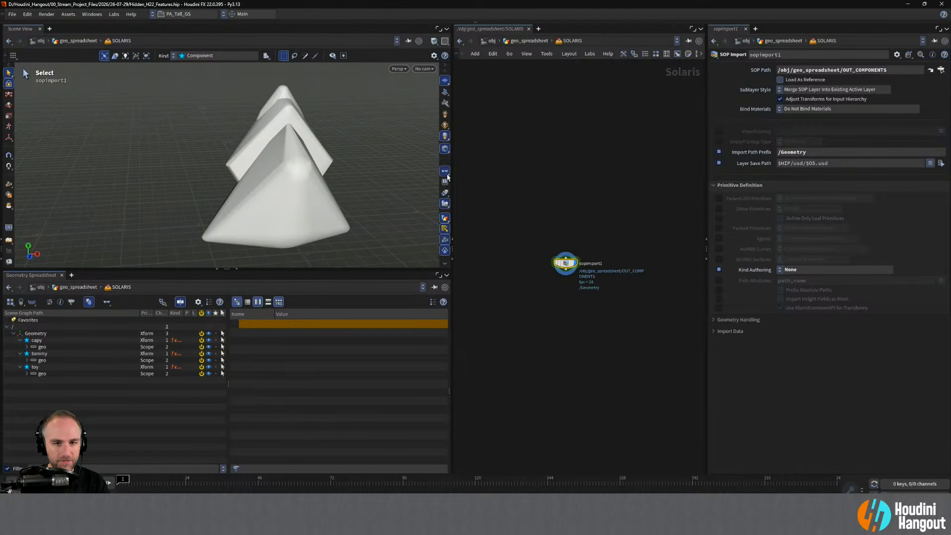
Switch the viewport's displayed purpose from proxy to the full render geometry and view the components.
click(445, 171)
click(454, 194)
alt+drag(319, 163, 295, 125)
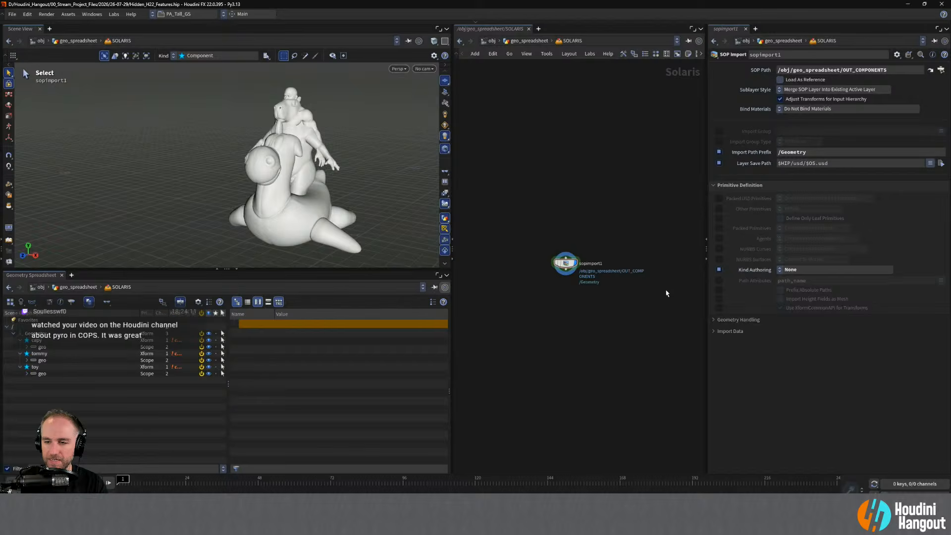
Try the Define Only Leaf Primitives and Other Primitives overrides on the SOP Import, then clear both.
click(714, 320)
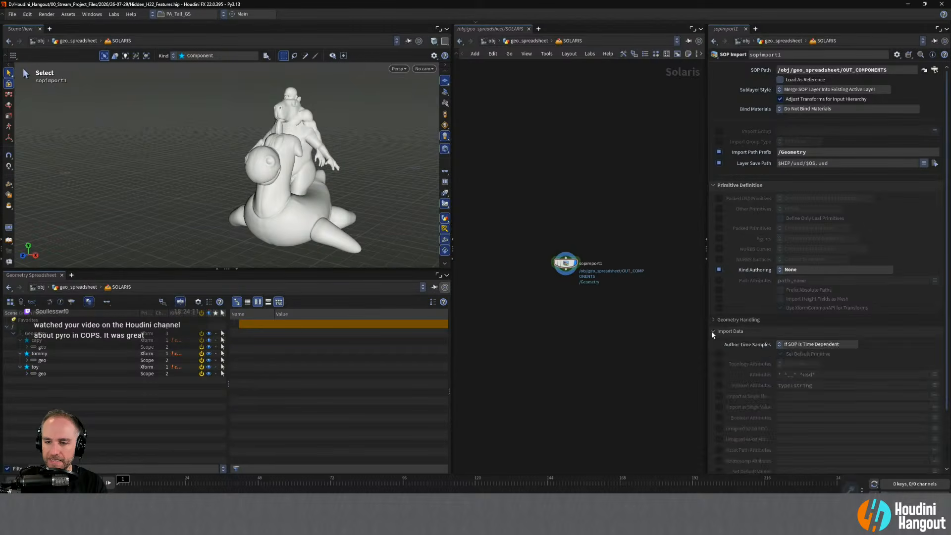
click(714, 320)
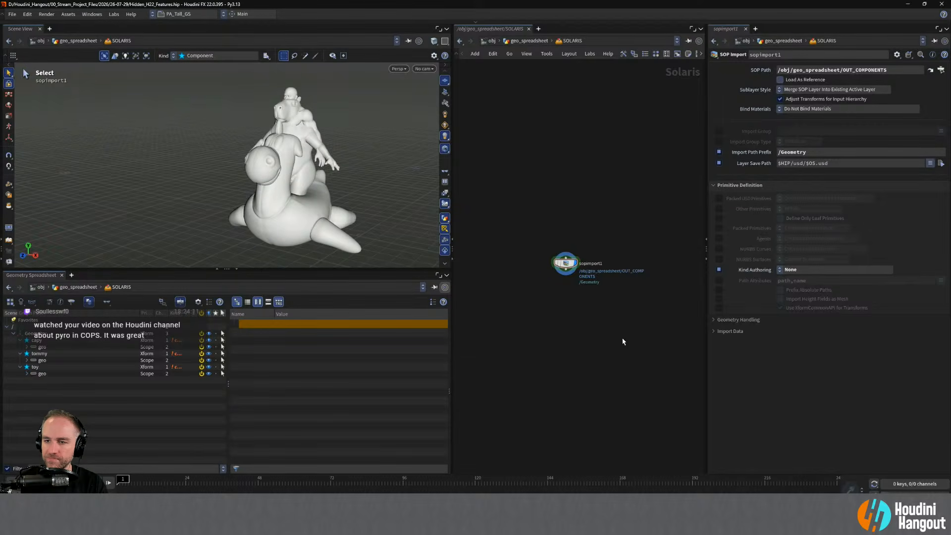
click(780, 218)
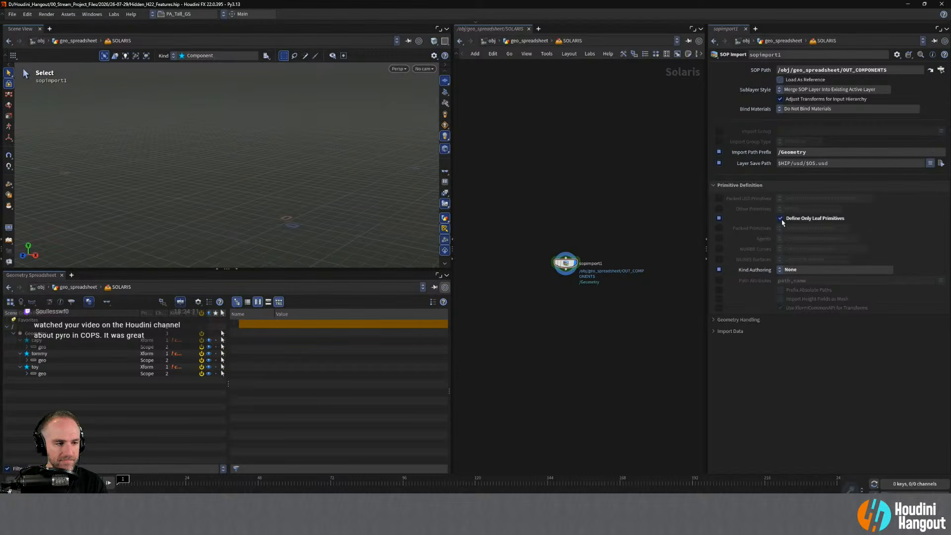
click(719, 218)
click(719, 209)
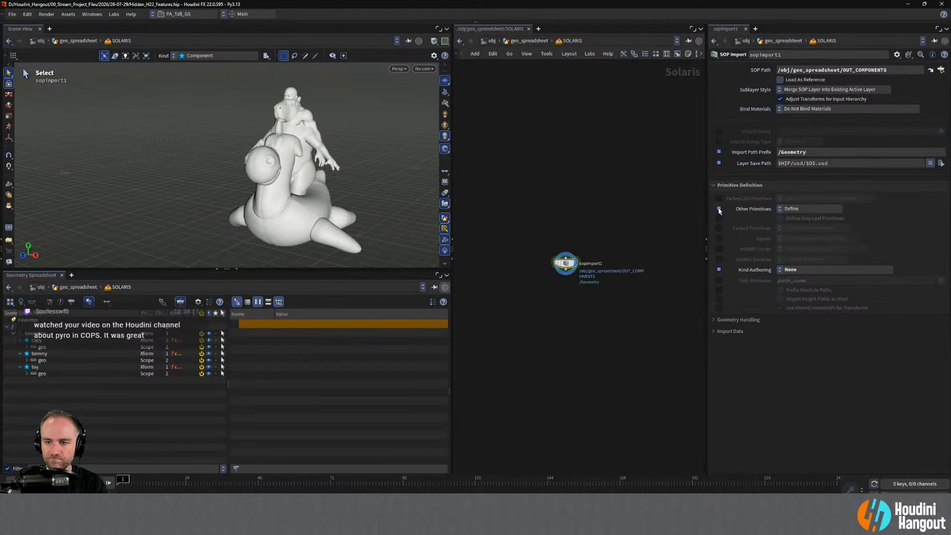
click(795, 208)
click(793, 208)
click(719, 209)
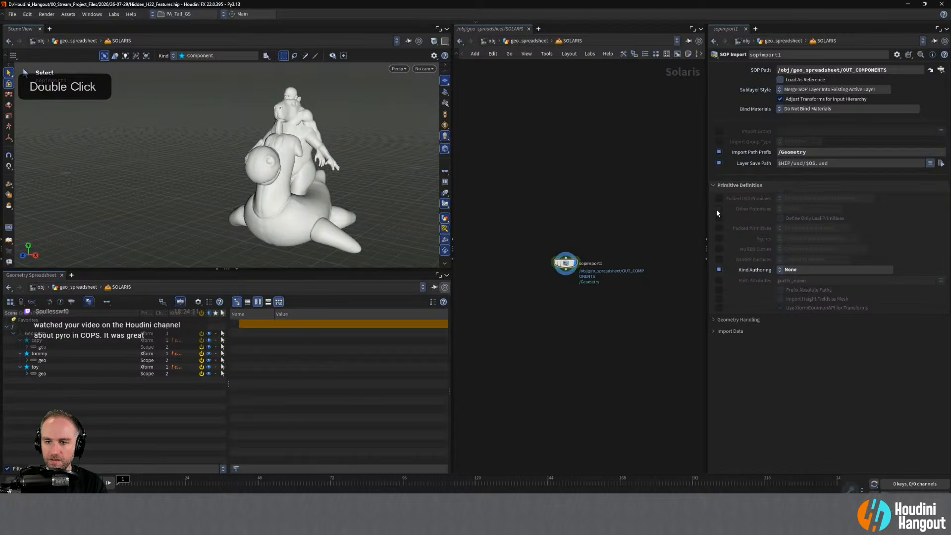
Try the two nested Kind Authoring options, with and without assembly, and set Kind Authoring back to None.
click(781, 269)
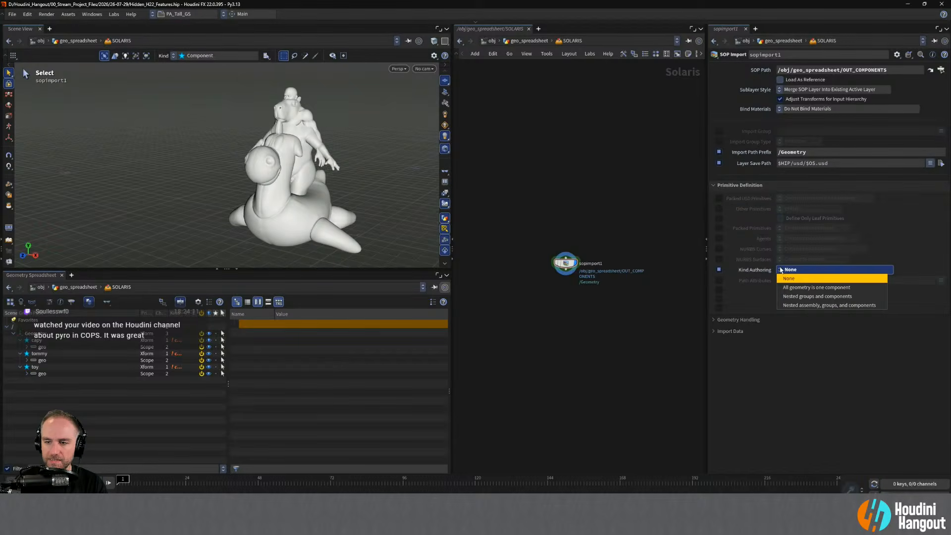
click(791, 297)
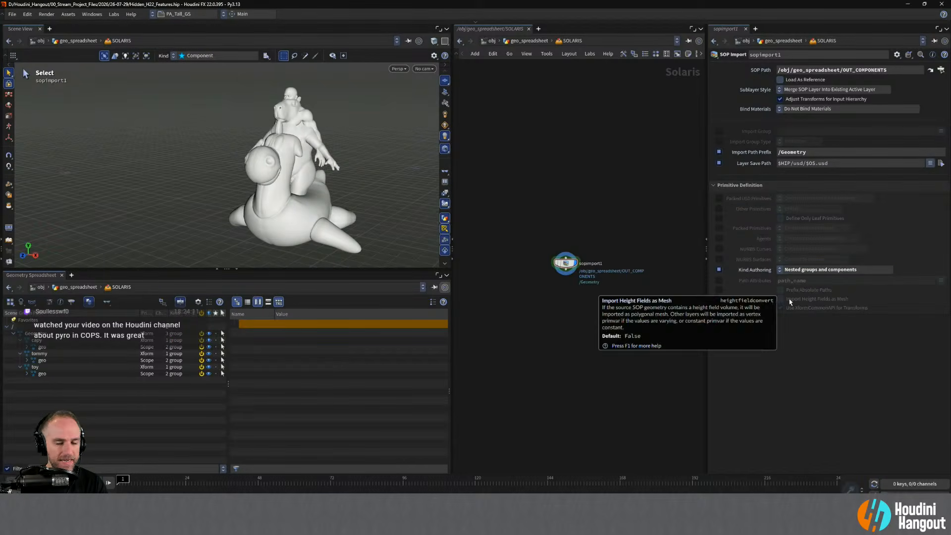
click(792, 270)
click(797, 305)
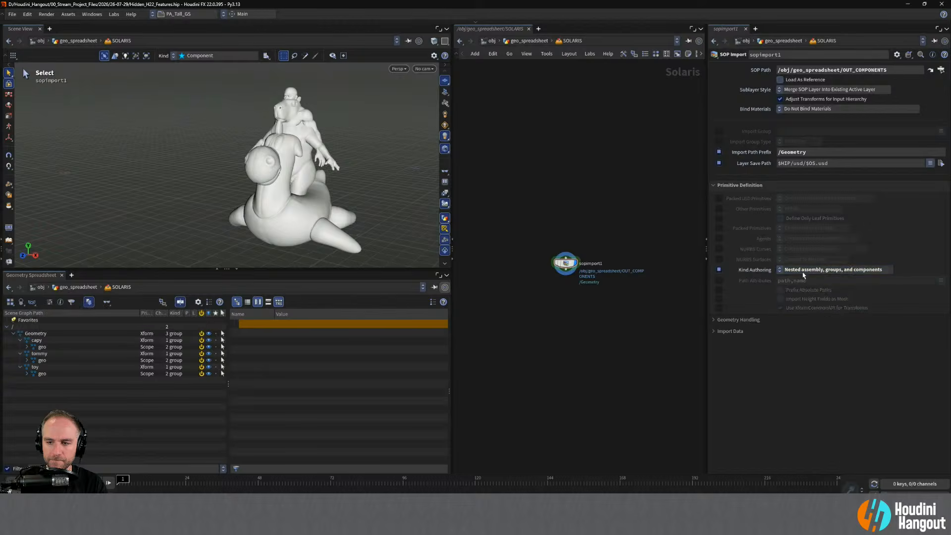
click(792, 269)
click(800, 279)
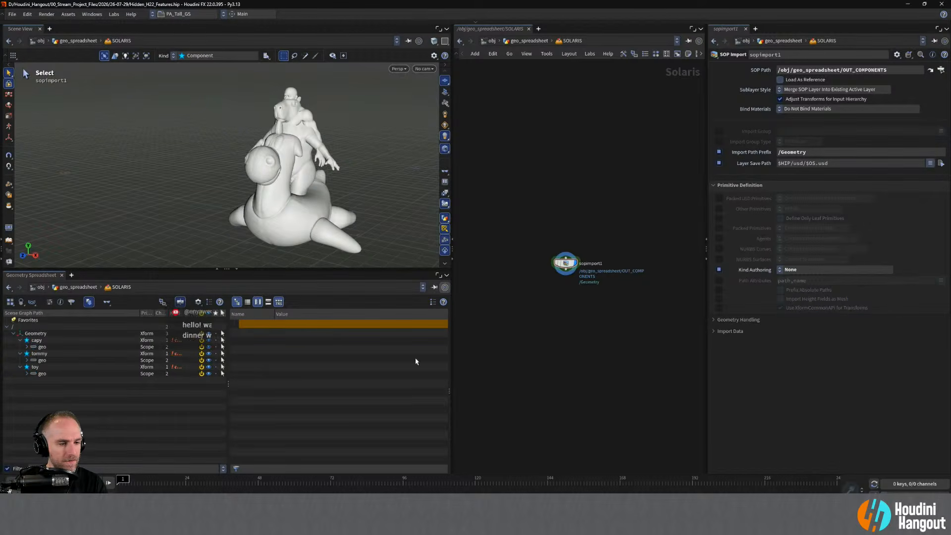
Select the Geometry prim in the scene graph to inspect its properties.
click(35, 334)
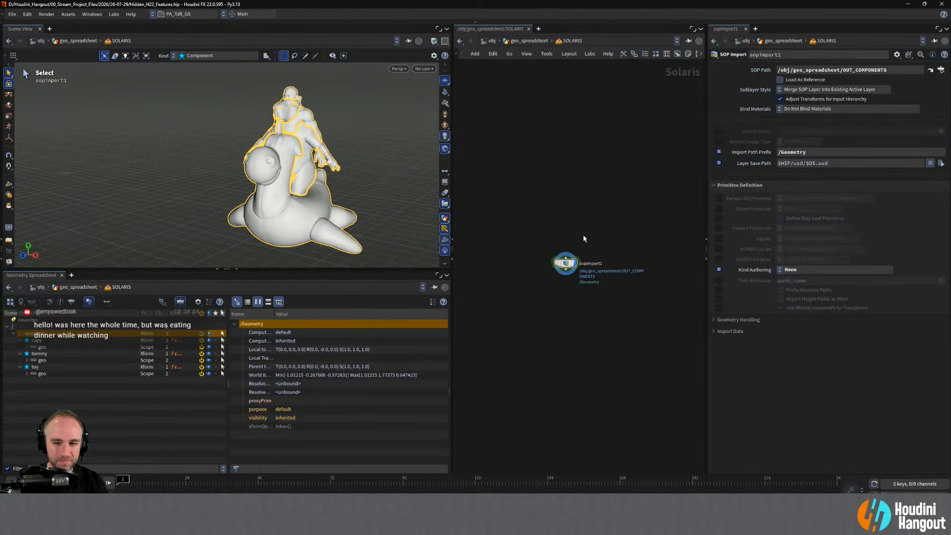
right_drag(577, 242, 581, 226)
middle_drag(590, 220, 579, 224)
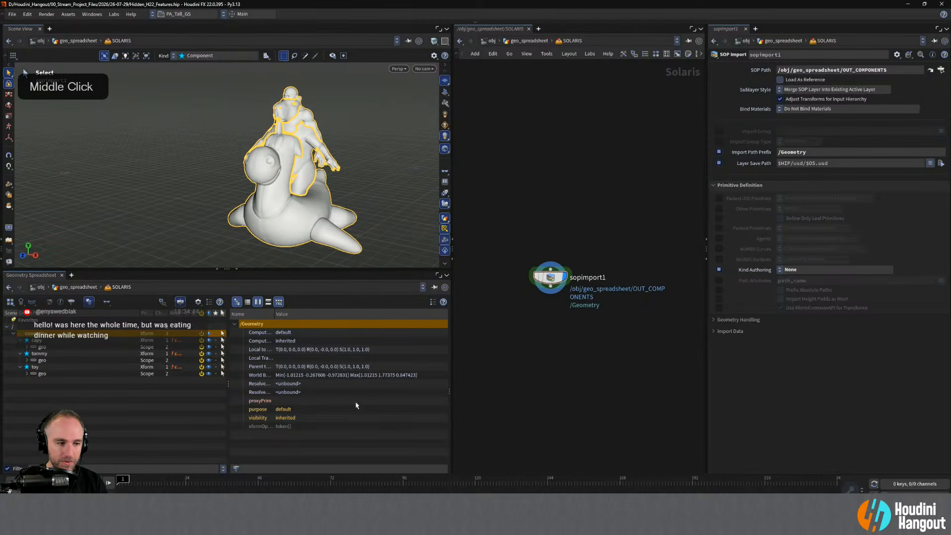
Return to the geo_spreadsheet network, view OUT_COMPONENTS in the Geometry Spreadsheet and collapse the tommy component in its packed hierarchy.
key(u)
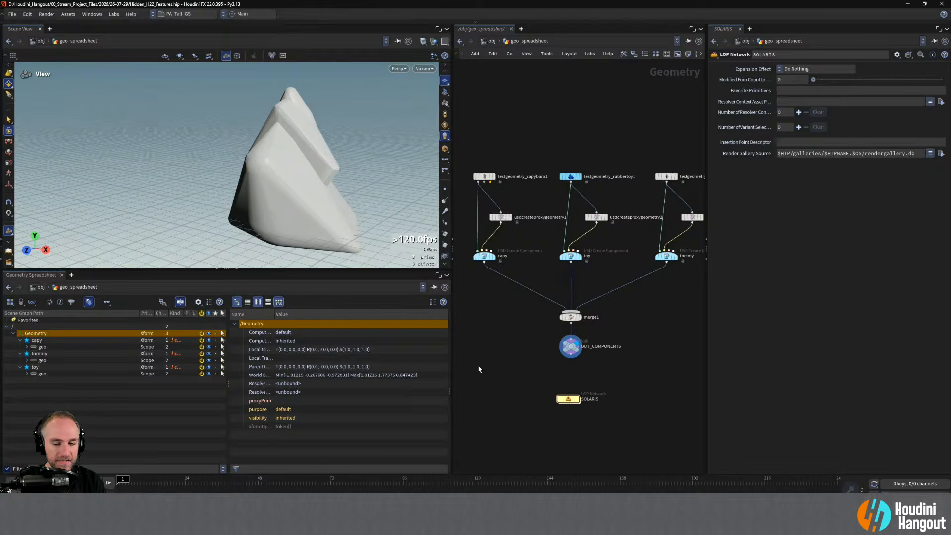
click(570, 346)
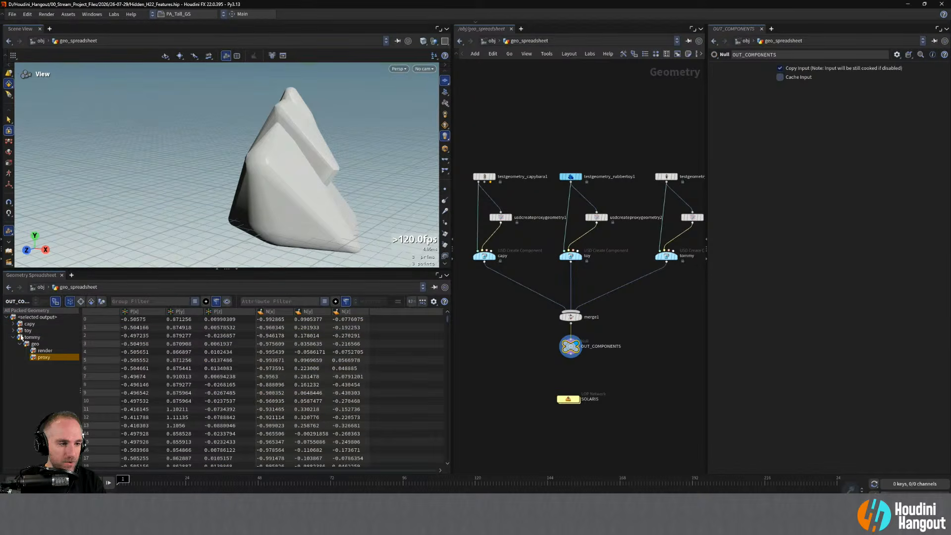
click(55, 302)
click(57, 303)
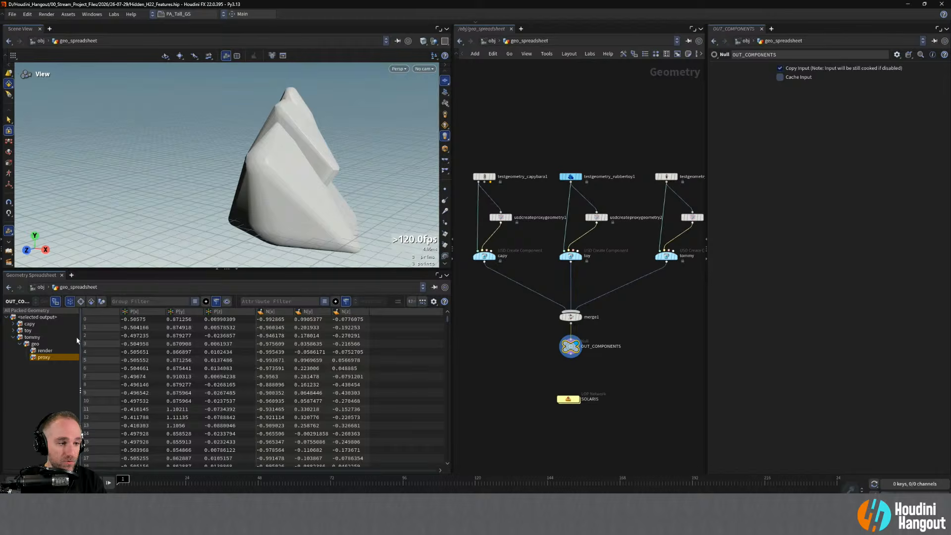
click(15, 338)
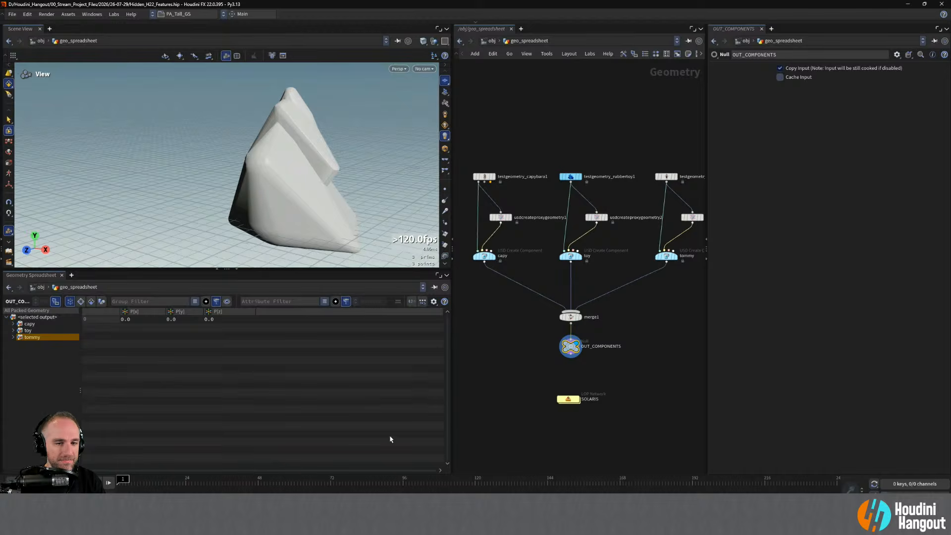
Hide the packed geometry tree in the spreadsheet and inspect the point attributes of testgeometry_capybara1.
click(81, 301)
click(70, 301)
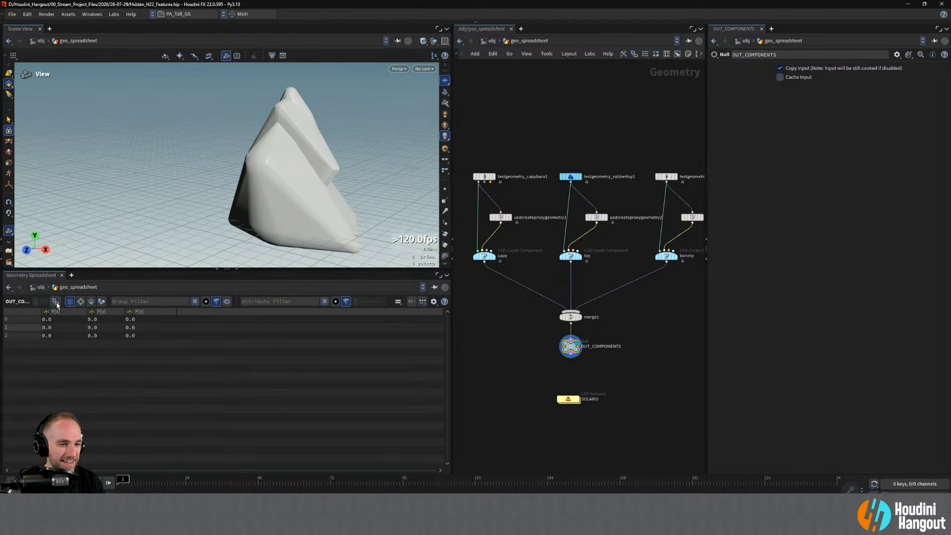
click(484, 177)
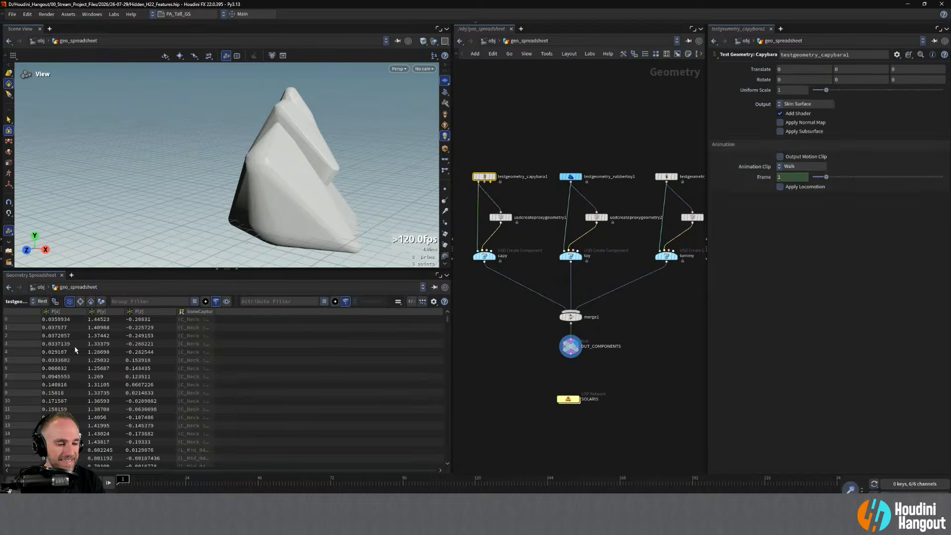
Display testgeometry_capybara1 in the viewport and return to the object-level network.
click(494, 176)
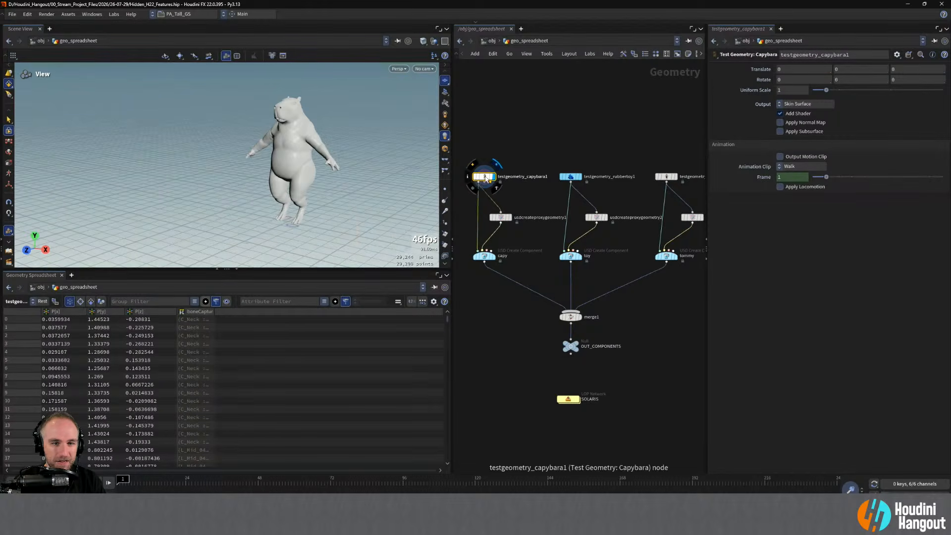
click(510, 366)
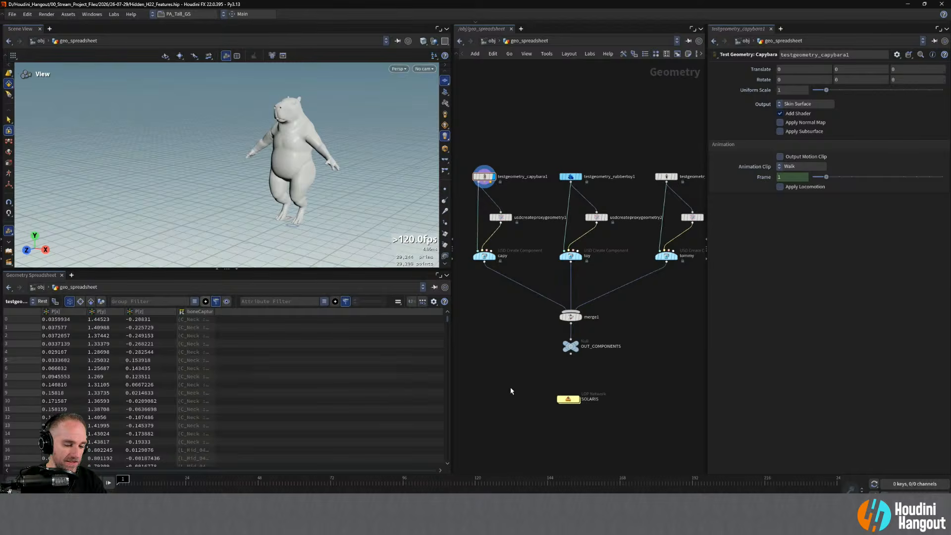
key(u)
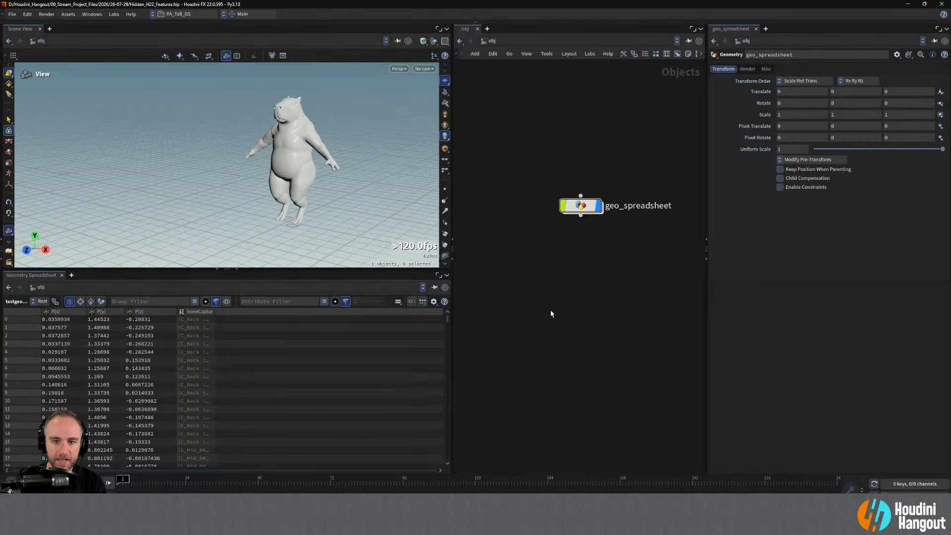
Add a LOP Network node below geo_spreadsheet at the object level.
key(Tab)
text(lop)
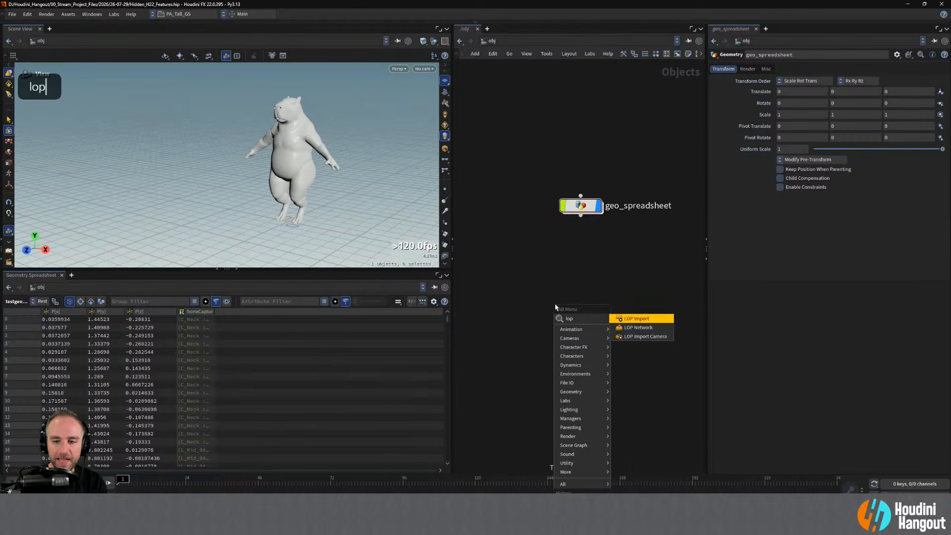
key(Down)
key(Return)
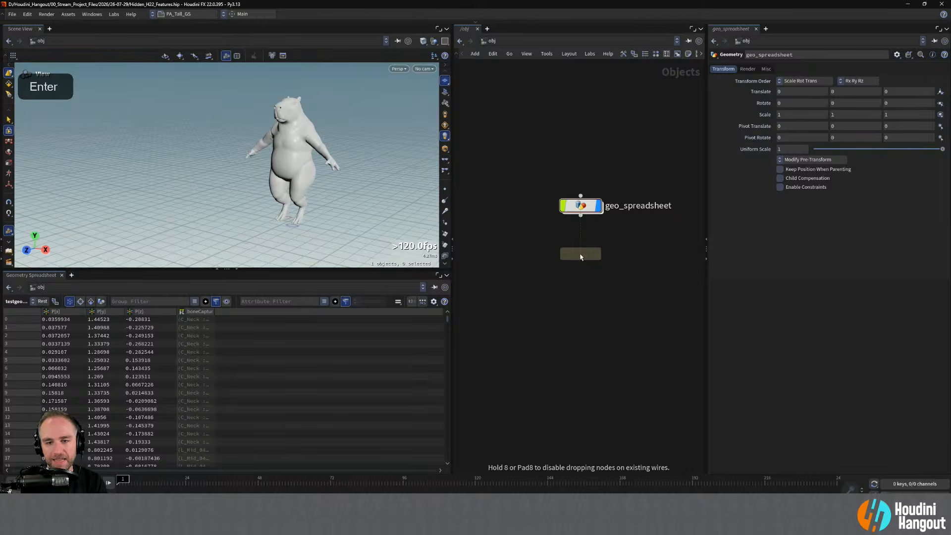
click(587, 257)
middle_drag(587, 257, 551, 282)
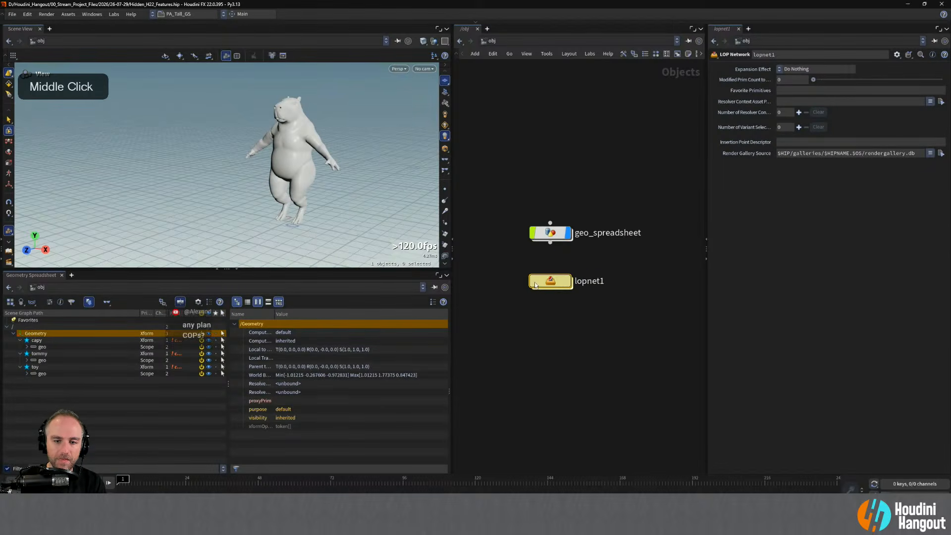
Rename the new LOP network to follow_parent_context.
double_click(592, 282)
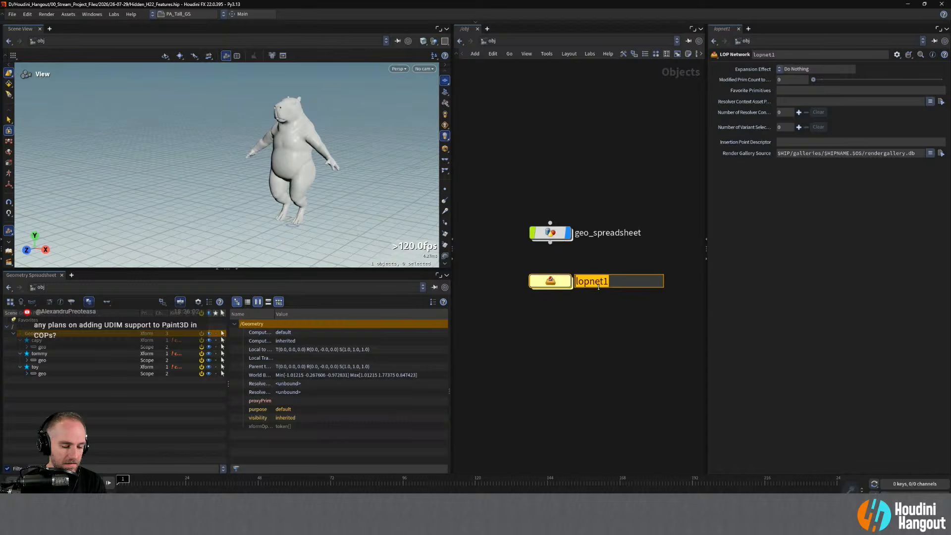
text(follow )
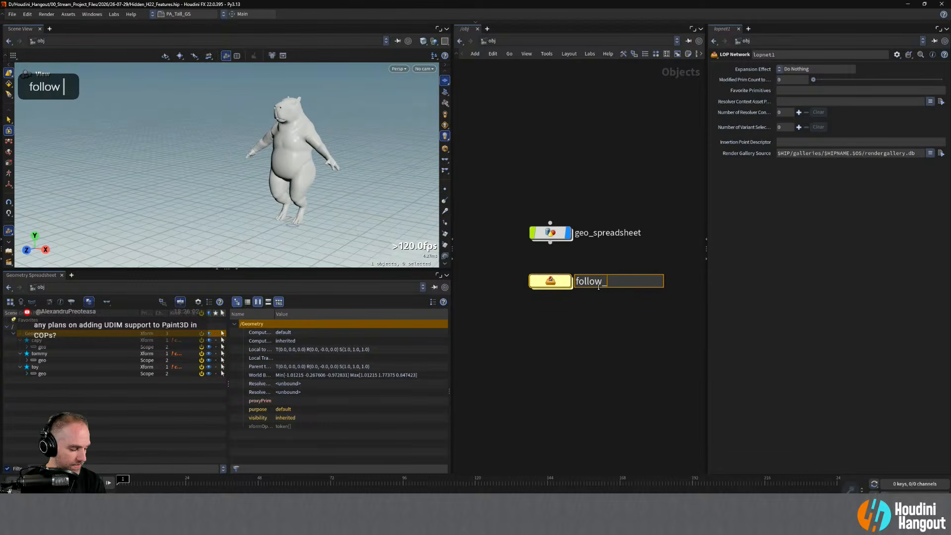
text(pol)
key(BackSpace)
key(BackSpace)
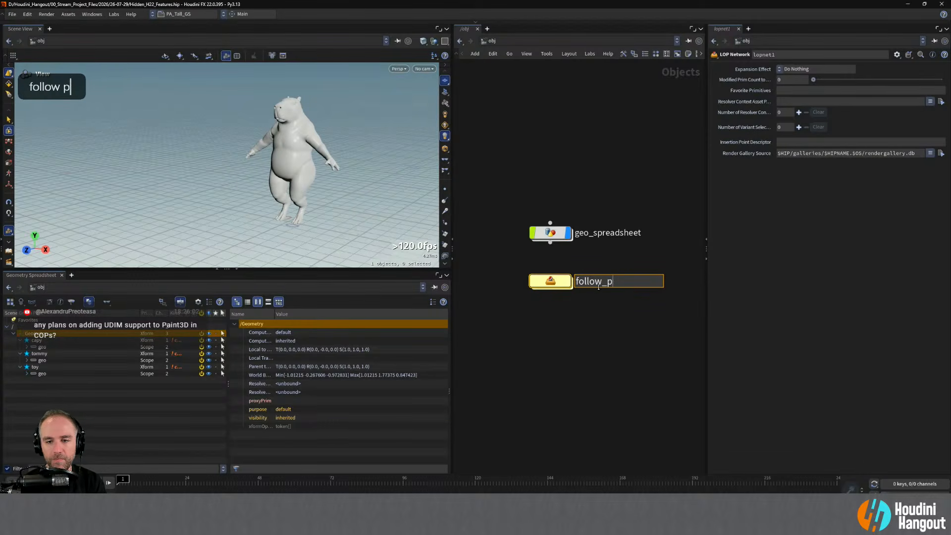
text(atent)
key(BackSpace)
key(BackSpace)
key(BackSpace)
key(BackSpace)
text(r)
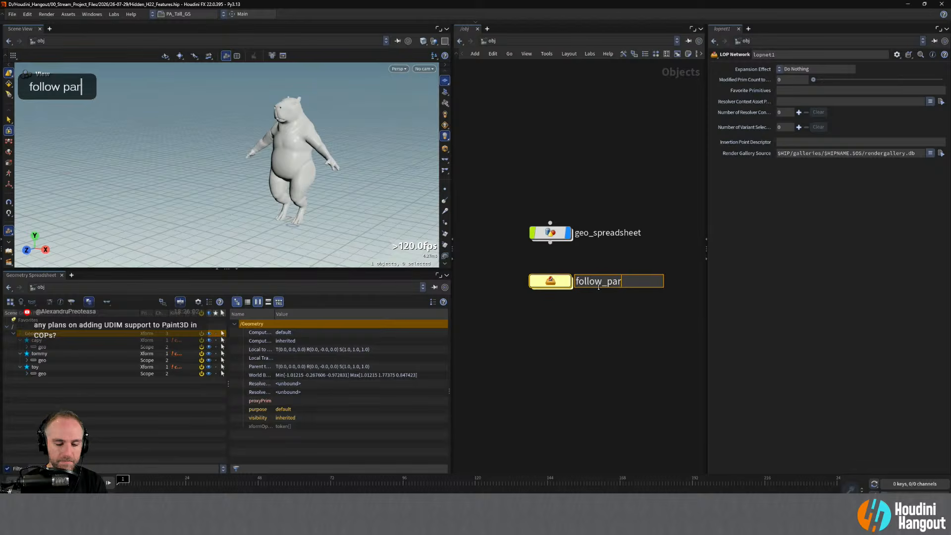
text(ent context)
key(Return)
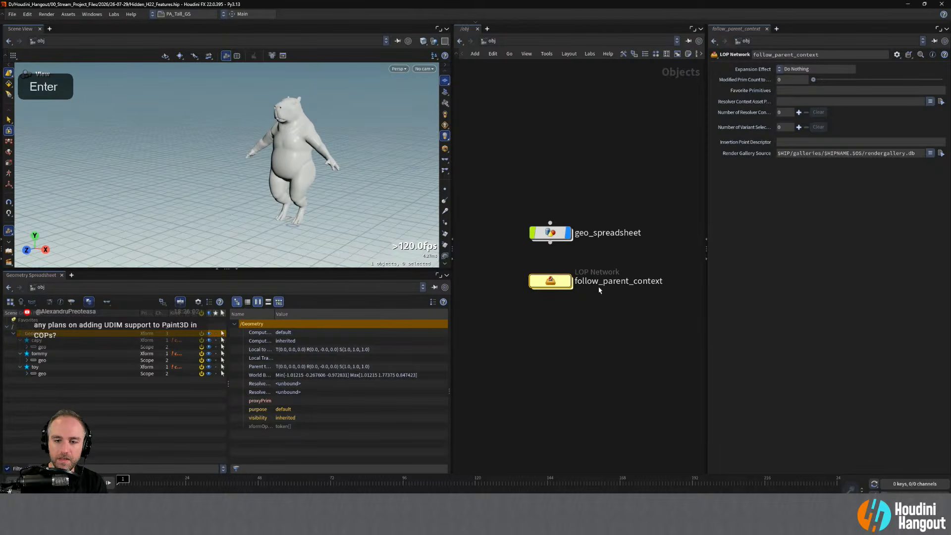
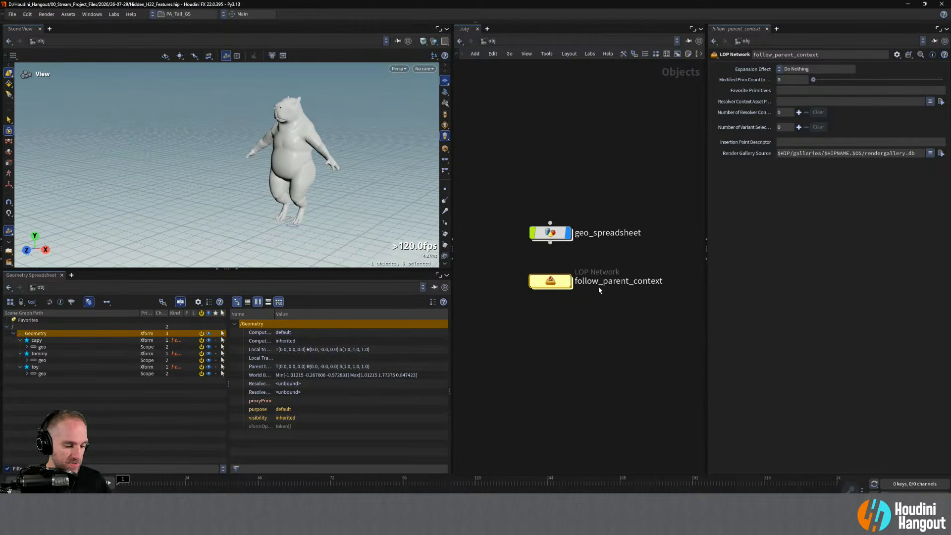
Enter the follow_parent_context network and place a Test Geometry: Template Head node.
double_click(564, 287)
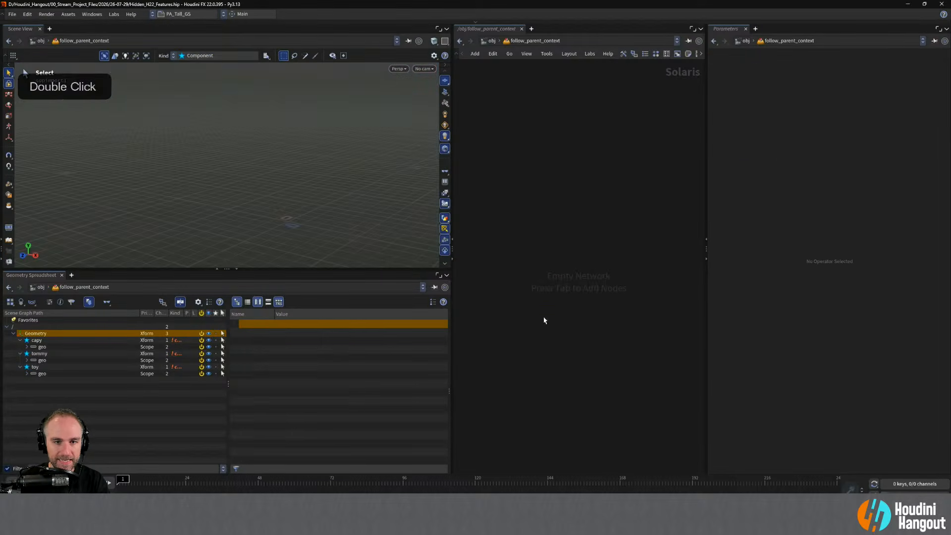
key(Tab)
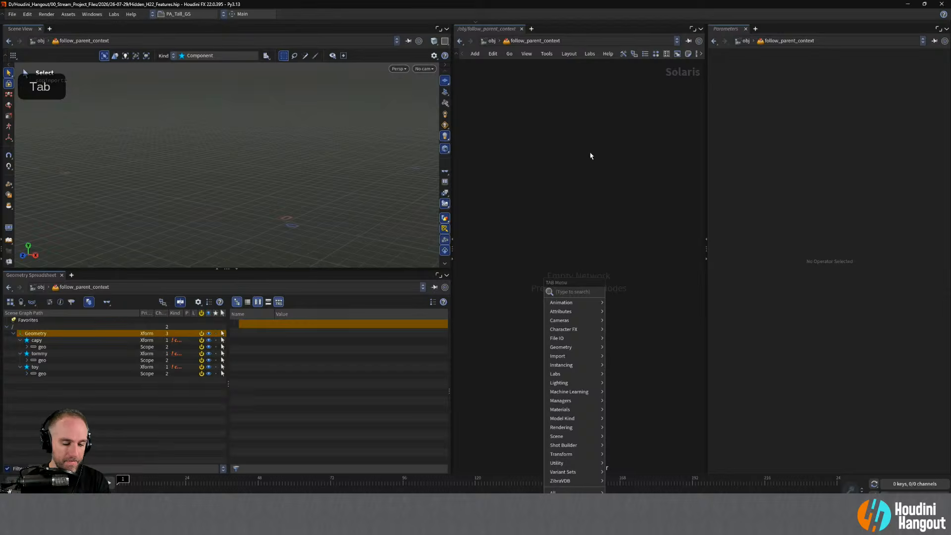
text(test)
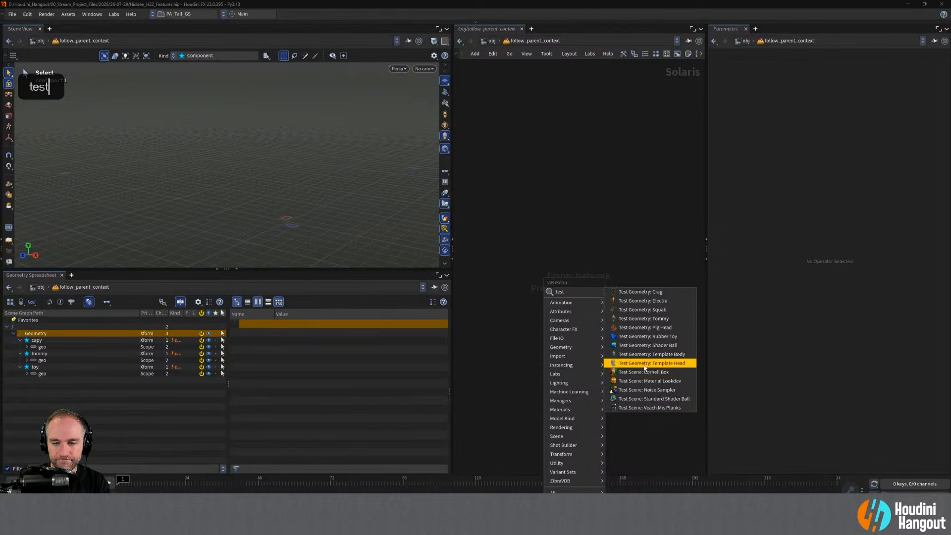
click(651, 363)
click(571, 240)
Frame the template head closely in the viewport and expand its scene graph hierarchy down to the shape mesh.
alt+right_drag(308, 228, 403, 149)
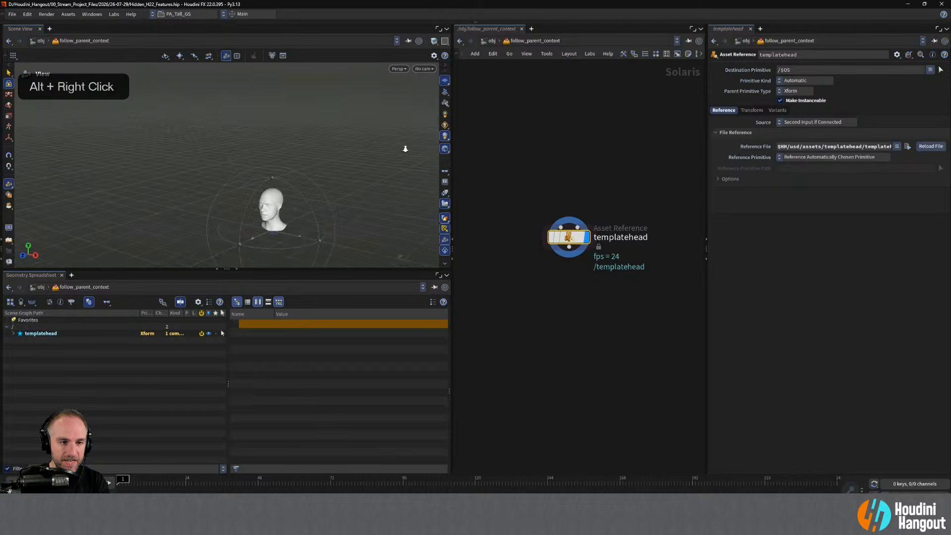
alt+middle_drag(307, 168, 278, 140)
alt+right_drag(278, 139, 307, 105)
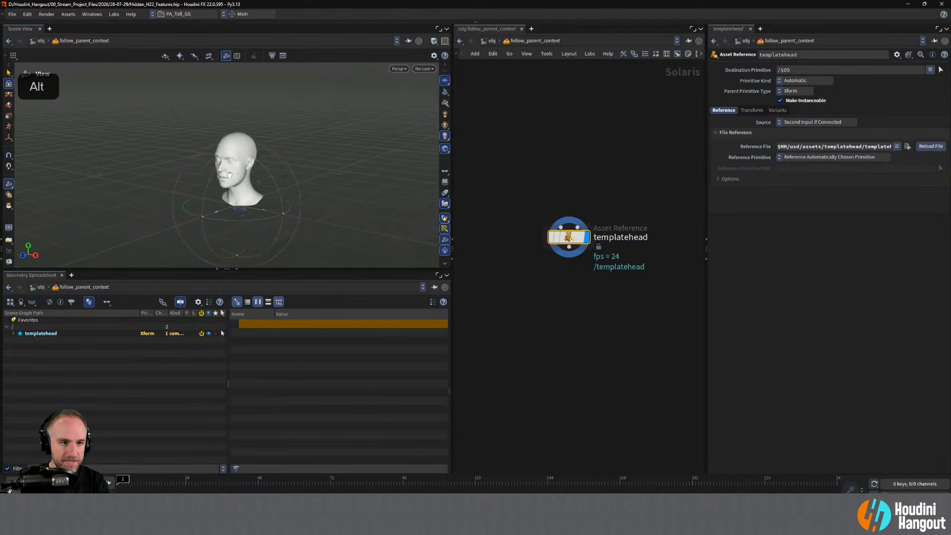
alt+right_drag(257, 175, 309, 112)
alt+drag(309, 112, 212, 163)
key(Return)
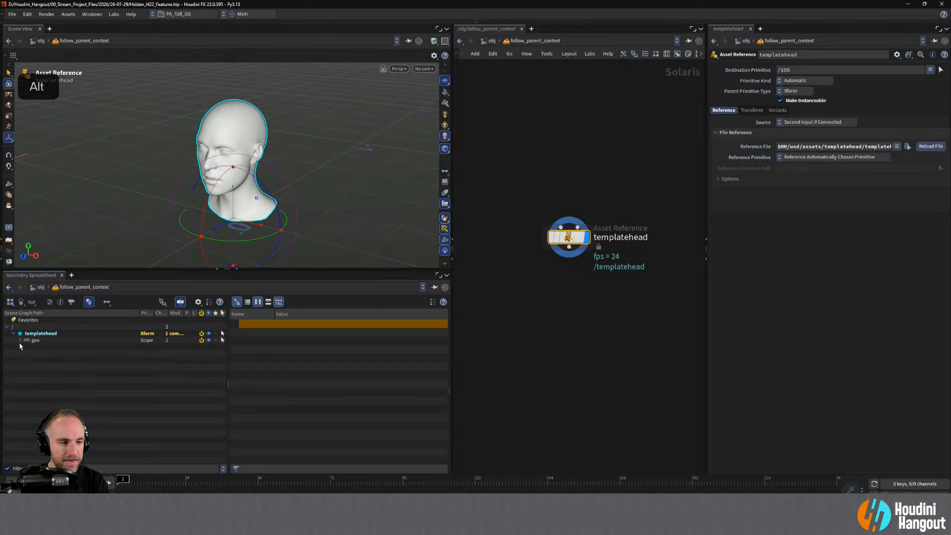
click(20, 340)
Add a Texture Material Library node wired below templatehead and make it the displayed node.
middle_drag(522, 344, 529, 317)
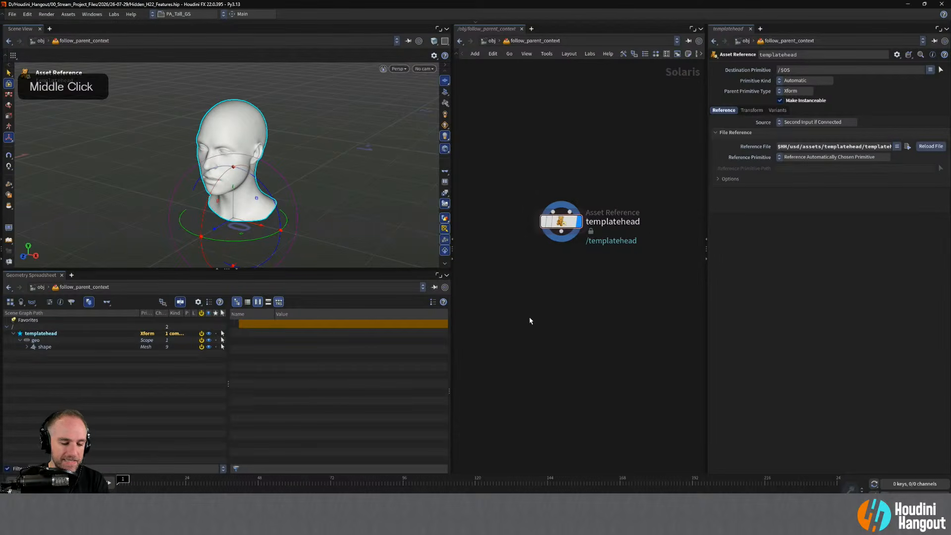
key(Tab)
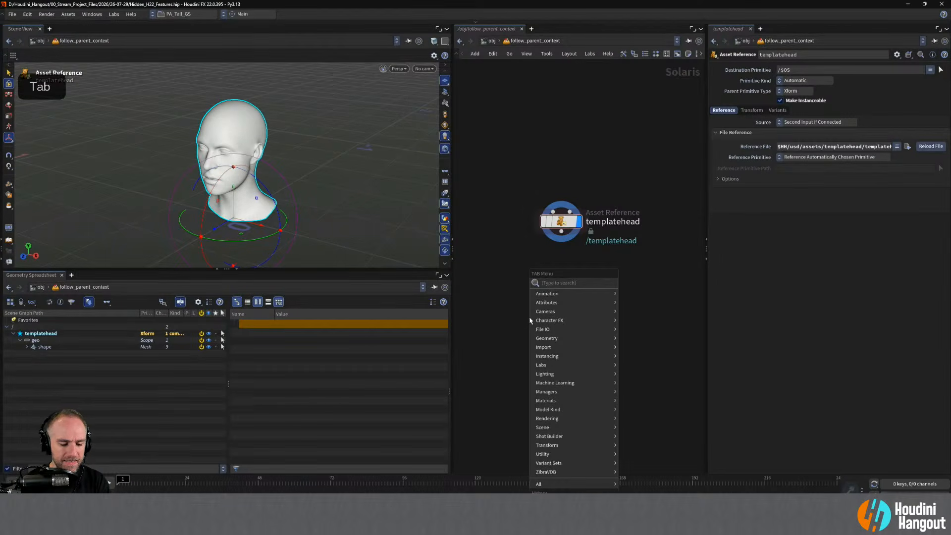
text(text)
key(Return)
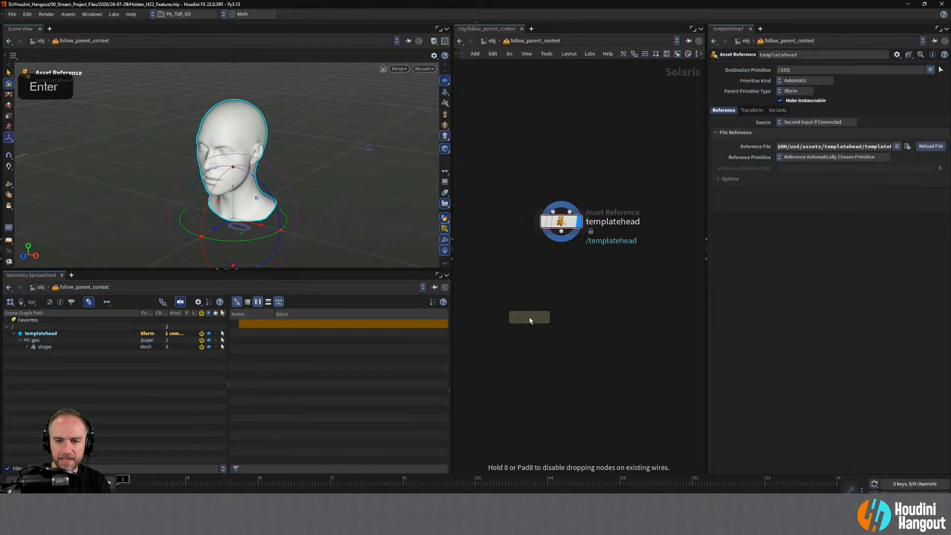
click(570, 273)
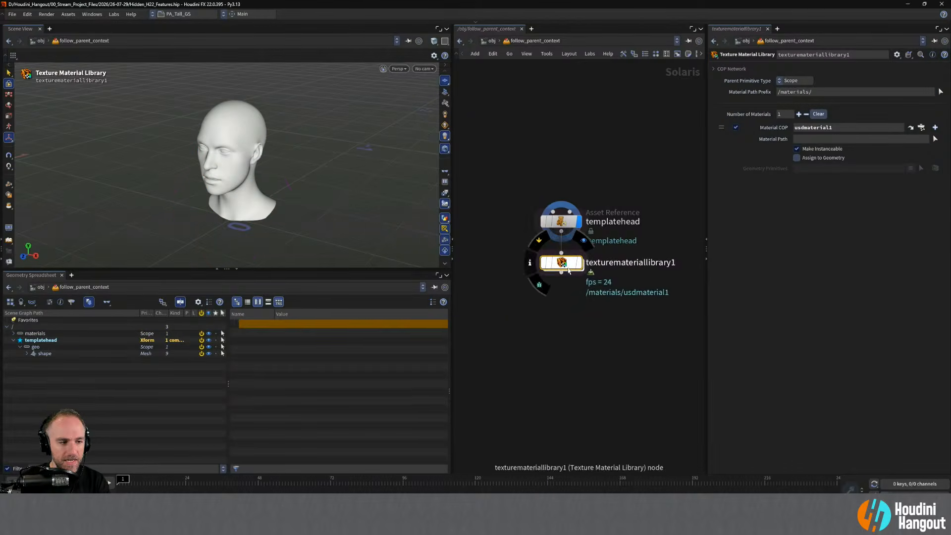
drag(568, 267, 569, 270)
click(579, 268)
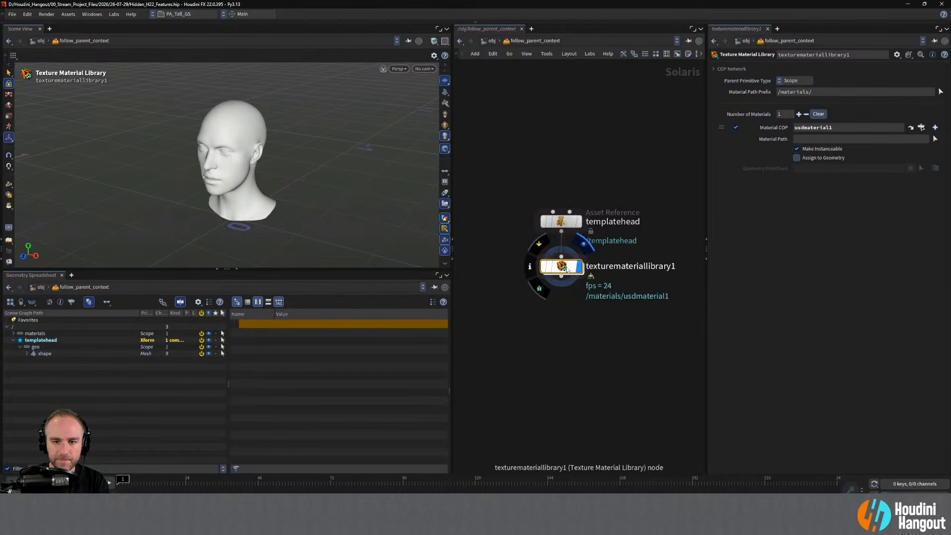
Rename the USD material inside the texture material library to my_material, and reveal it under materials in the scene graph.
double_click(565, 269)
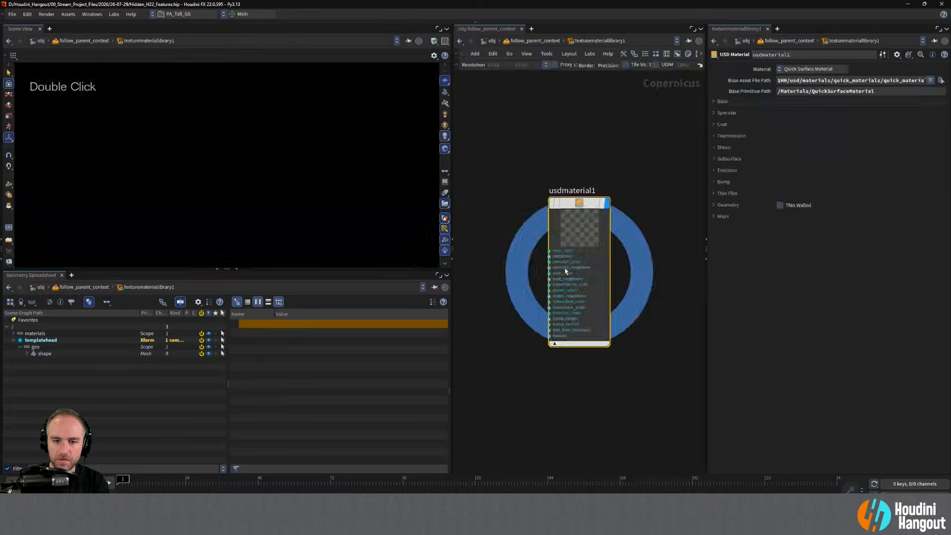
alt+right_drag(544, 267, 522, 178)
alt+middle_drag(522, 178, 564, 196)
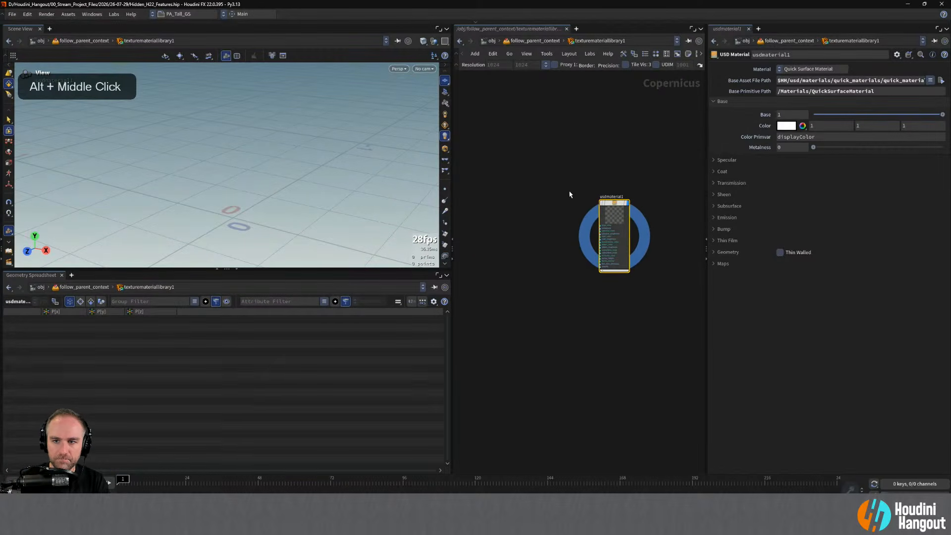
double_click(609, 197)
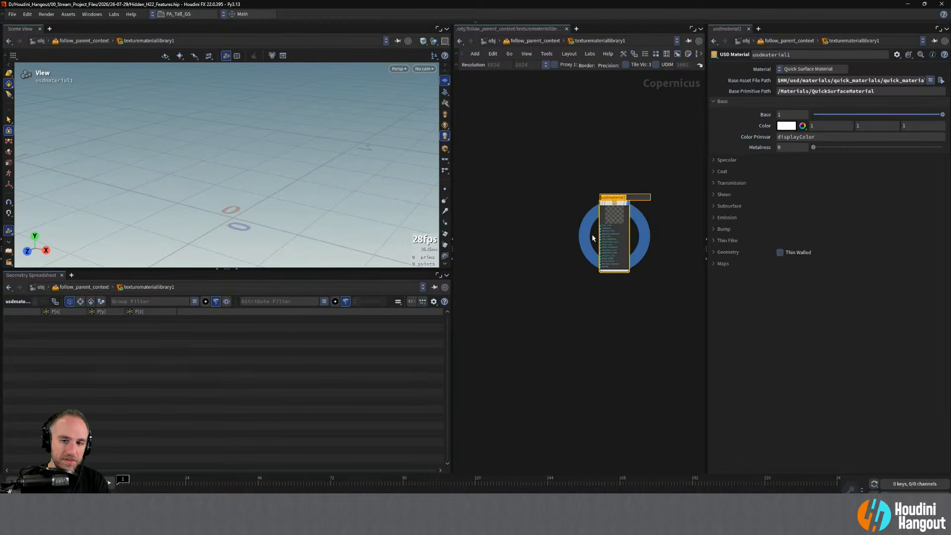
text(my materia)
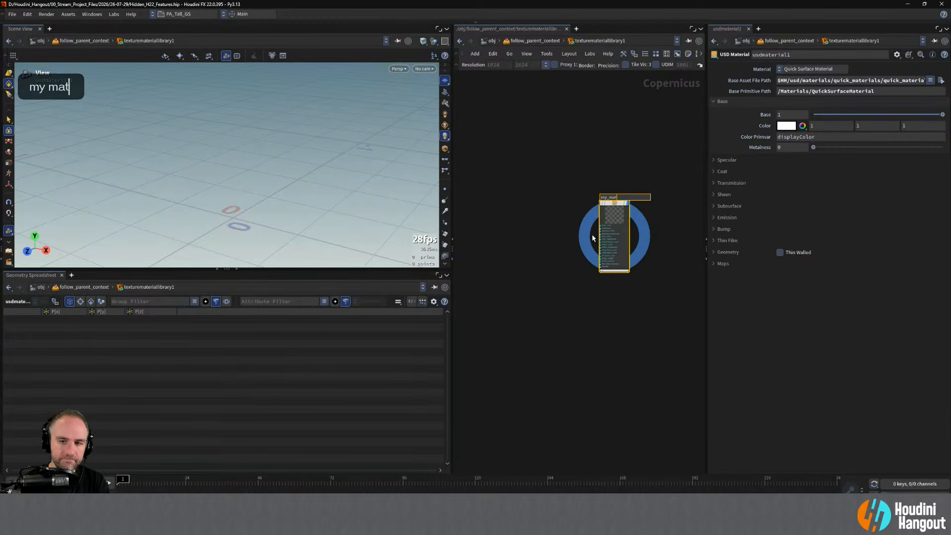
text(l)
key(Return)
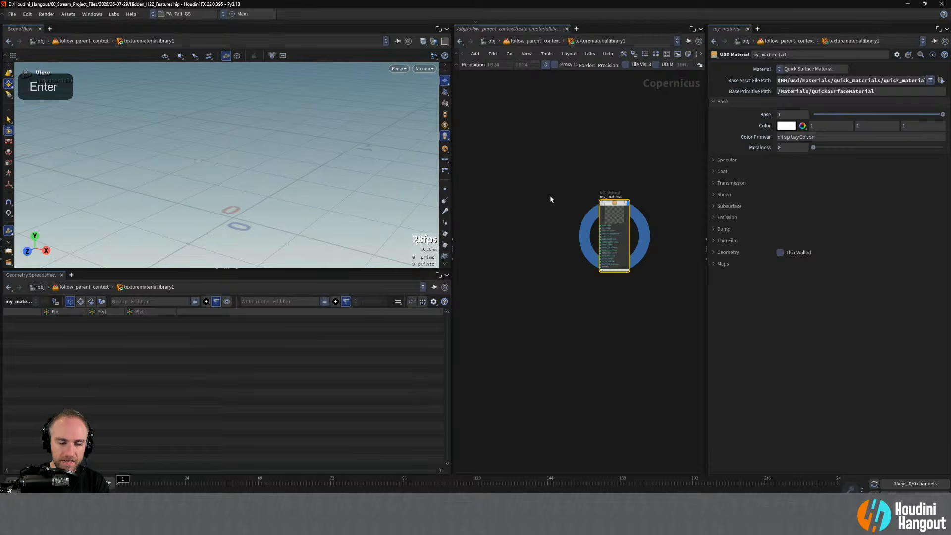
key(u)
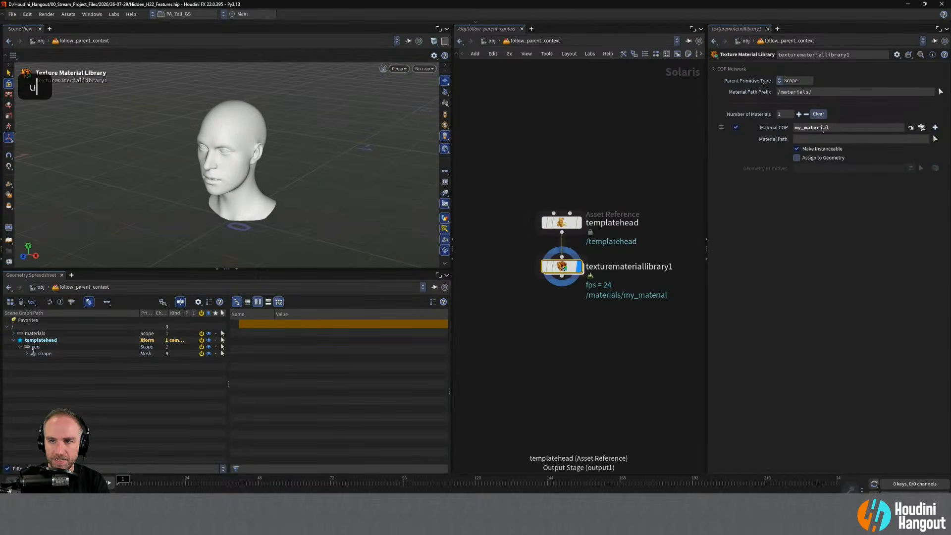
click(14, 335)
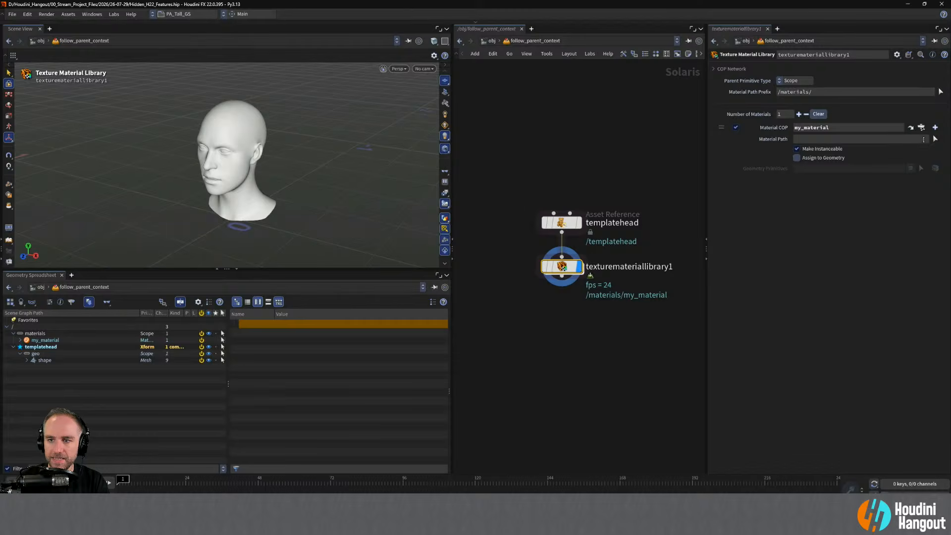
Enable Assign to Geometry for my_material and choose /templatehead as its geometry primitive.
click(797, 157)
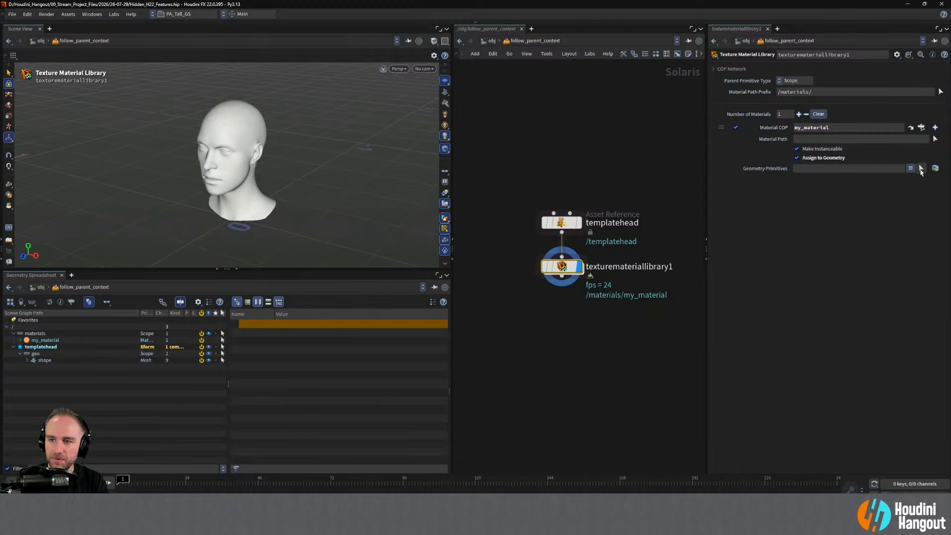
ctrl+click(921, 171)
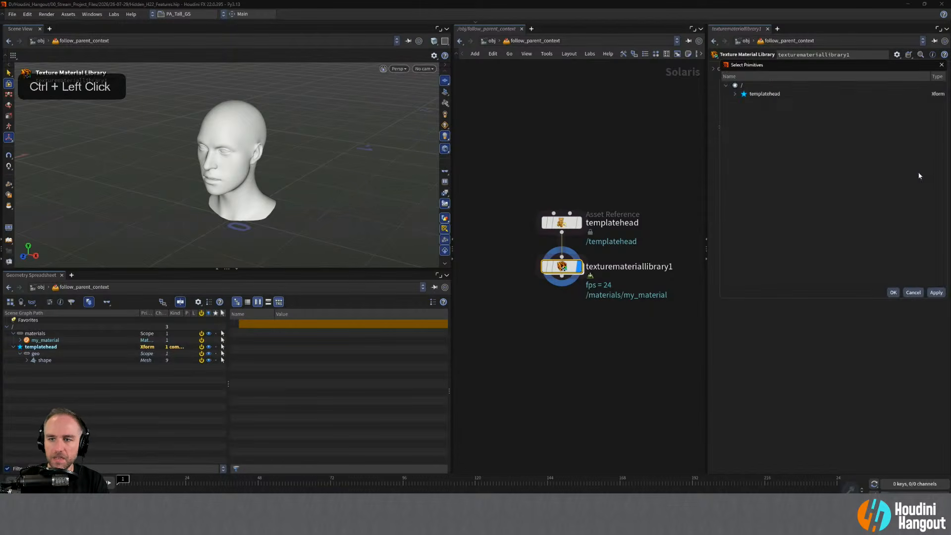
click(735, 94)
click(743, 102)
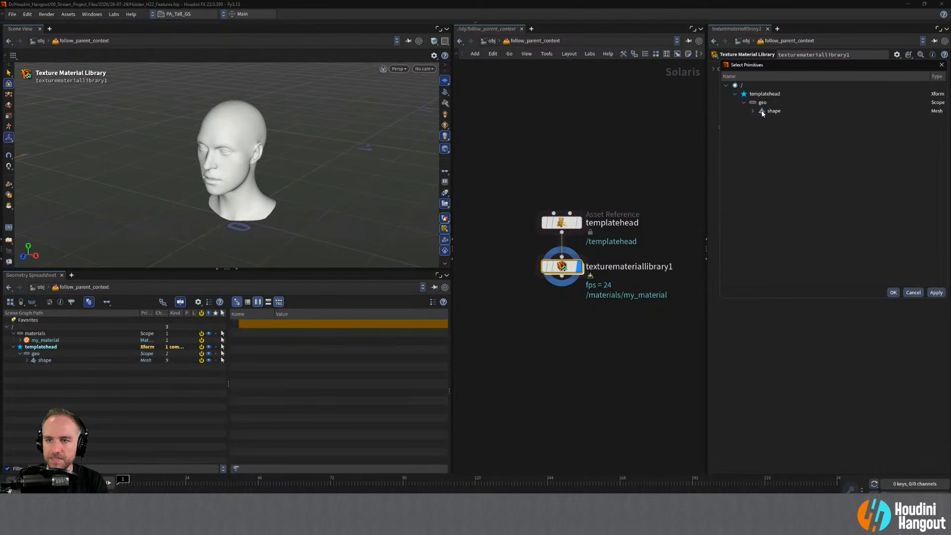
click(753, 111)
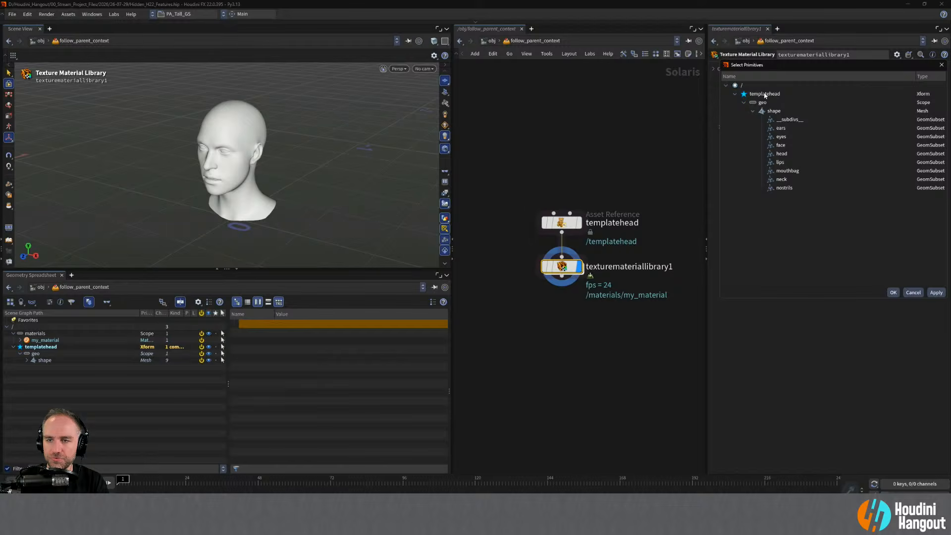
click(765, 94)
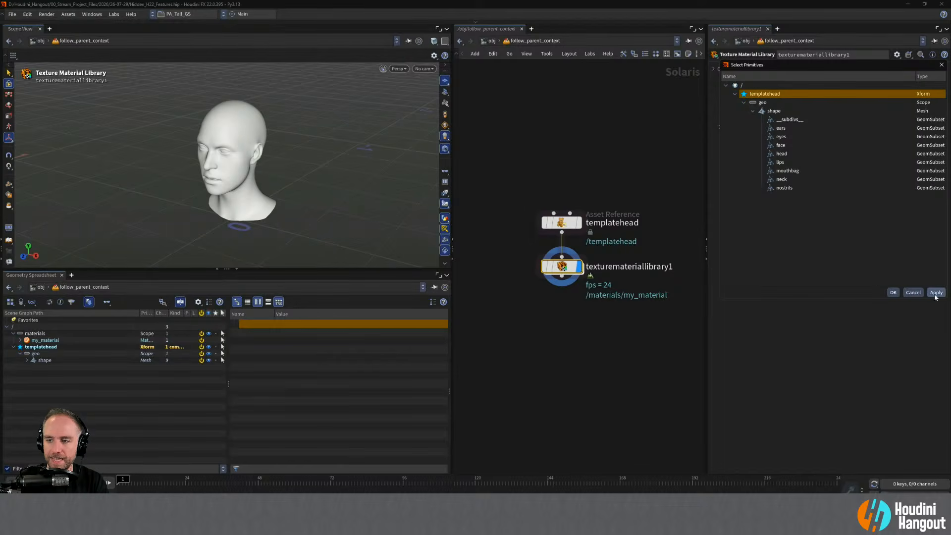
click(894, 293)
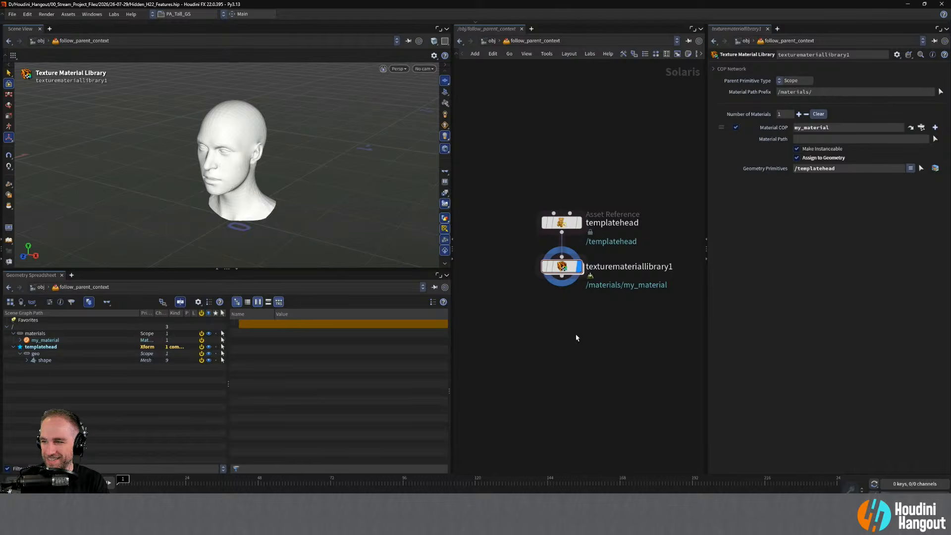
Enter the texture material library and inspect the network inside its geo_texturemateriallibrary1 SOP Import node.
double_click(561, 273)
right_drag(594, 256, 620, 257)
click(633, 157)
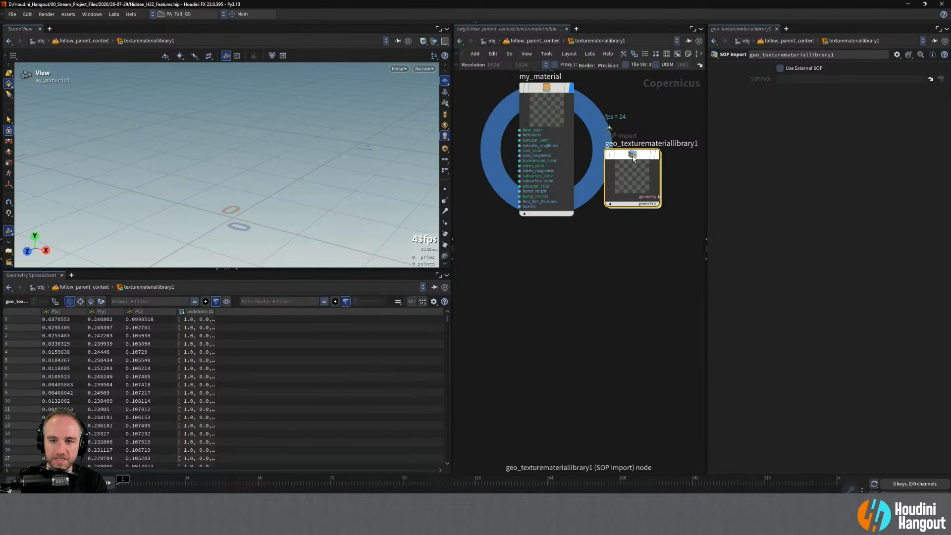
double_click(633, 157)
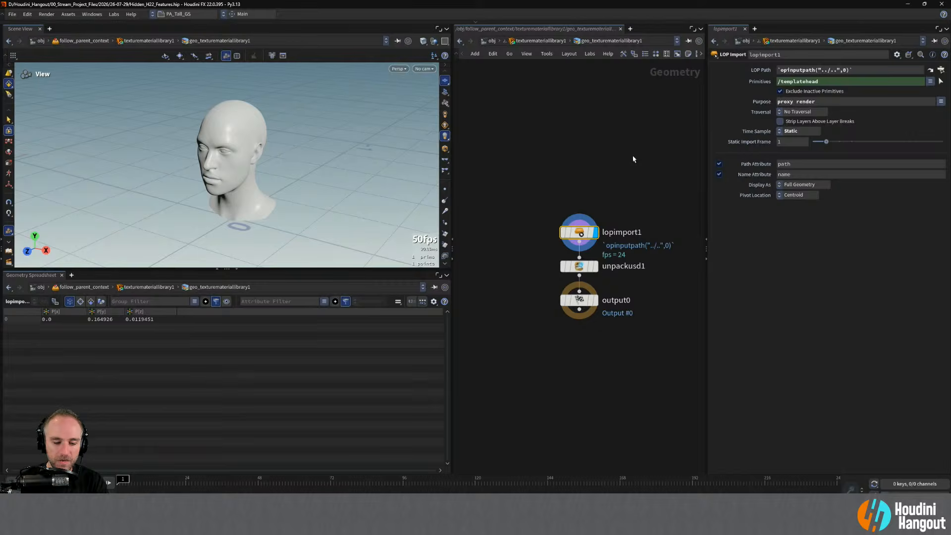
key(u)
right_drag(606, 275, 581, 273)
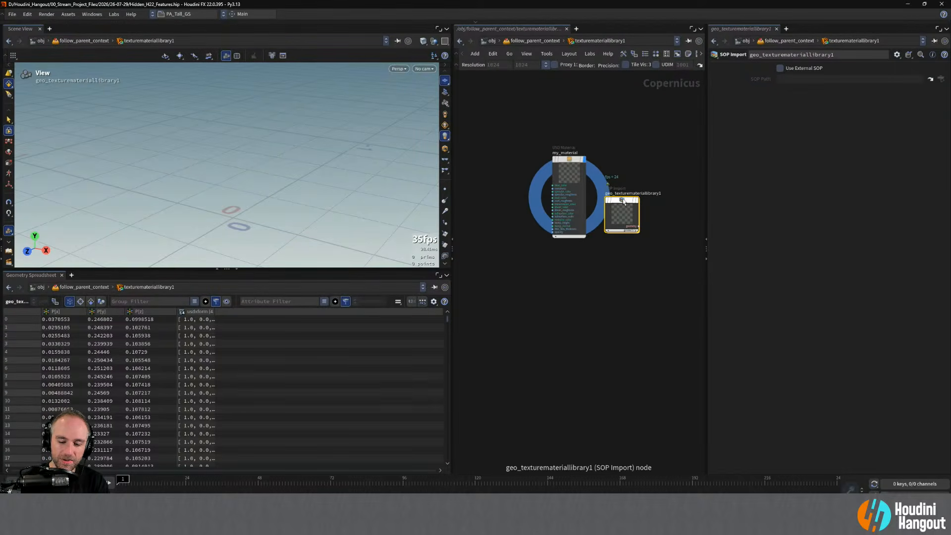
Move the SOP Import node ahead of my_material and return to the follow_parent_context network.
drag(623, 202, 481, 136)
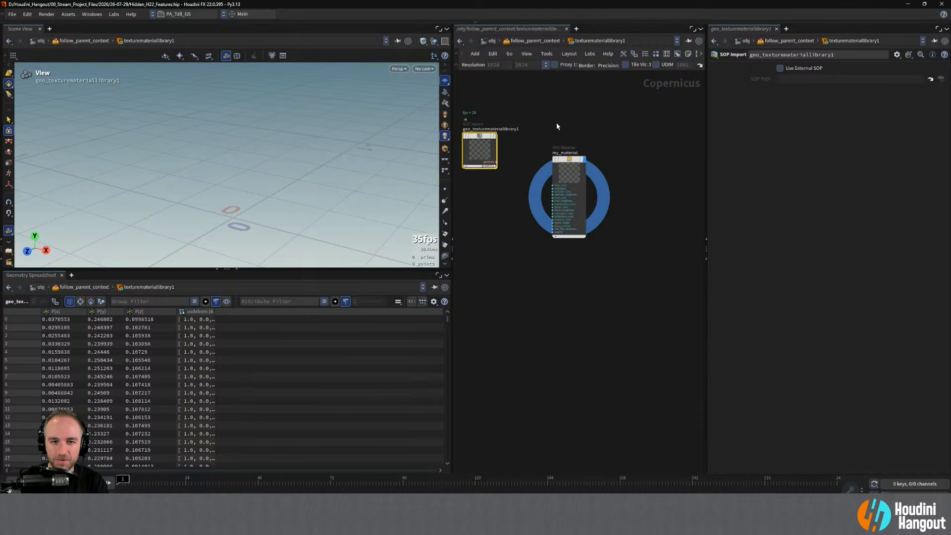
middle_drag(558, 125, 635, 143)
drag(557, 158, 504, 198)
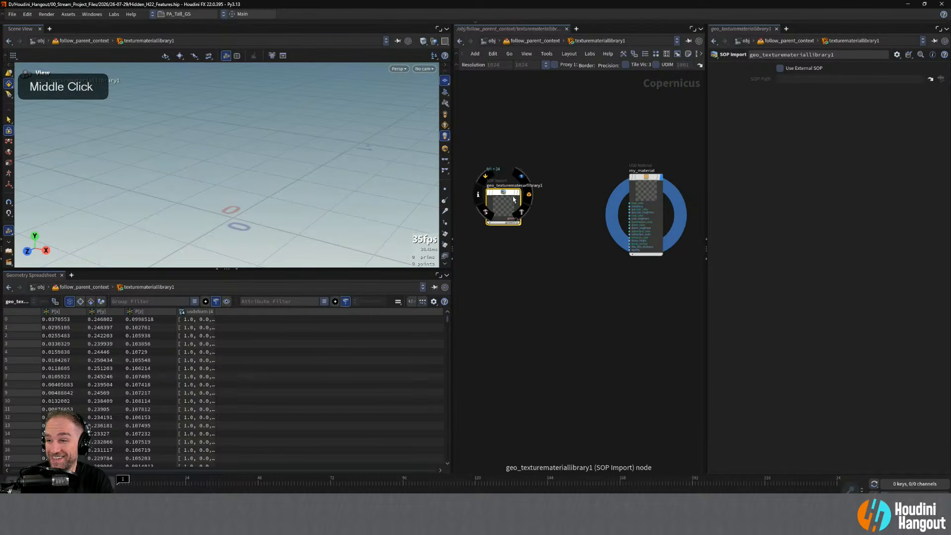
key(u)
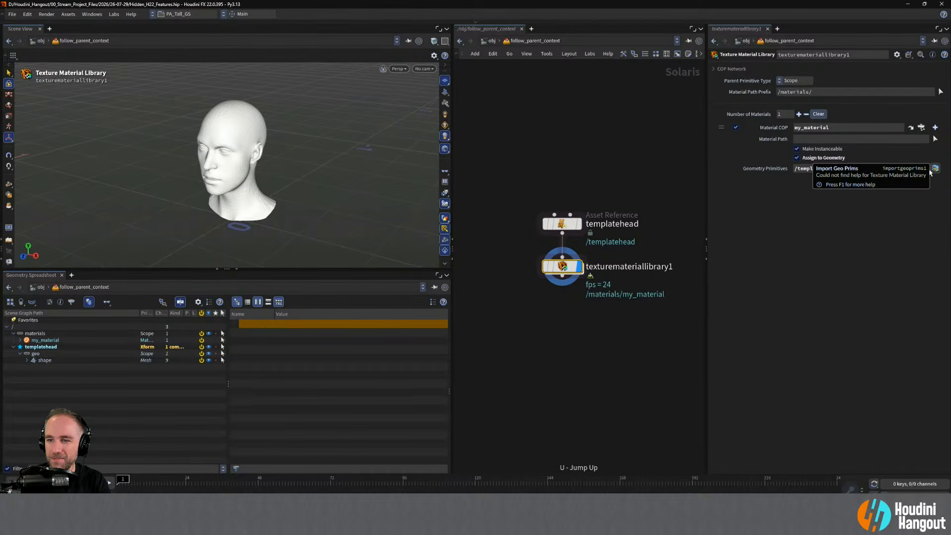
Display the SOP Import node's head geometry inside the material library, and delete the node.
double_click(562, 270)
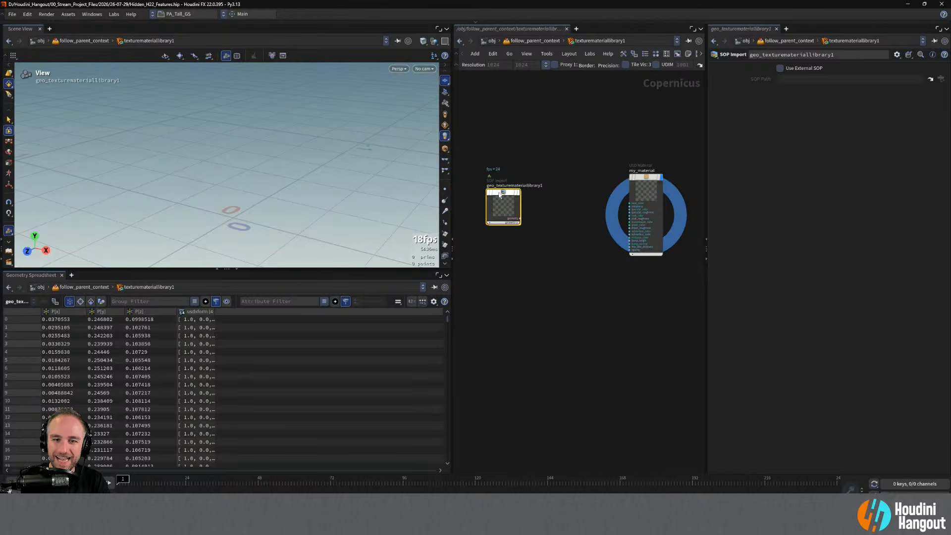
mouse_move(501, 195)
click(521, 178)
alt+drag(201, 141, 268, 160)
drag(489, 156, 543, 260)
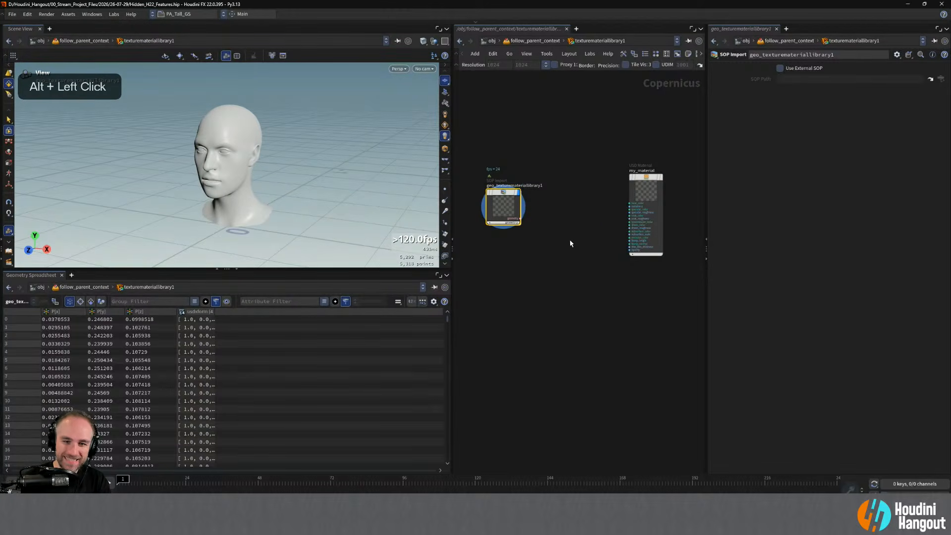
key(Delete)
key(u)
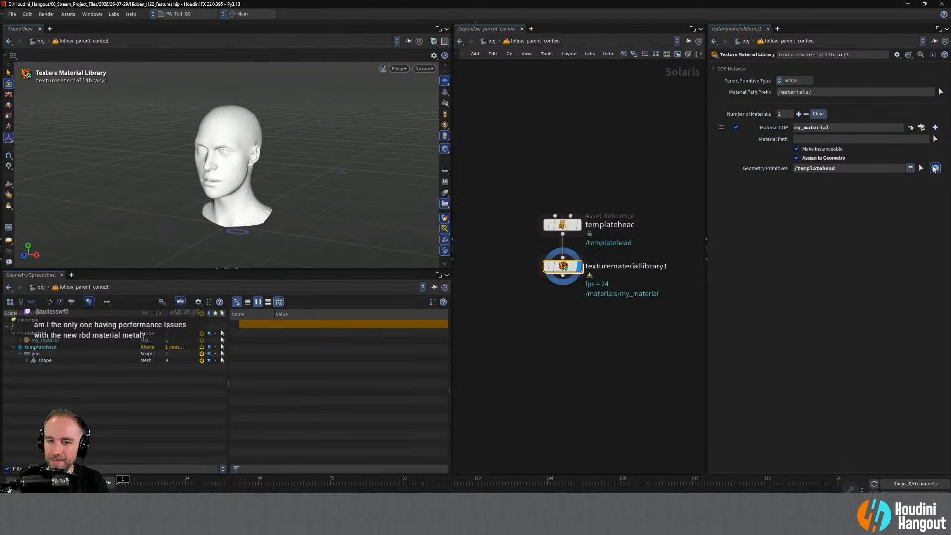
Reposition and display the re-imported geo_texturemateriallibrary1 node inside the material library, and delete it again.
double_click(563, 266)
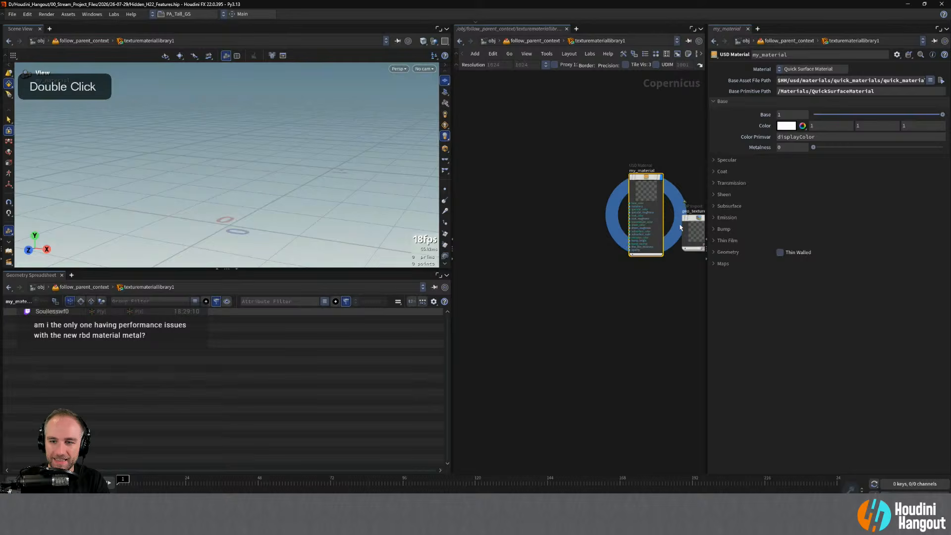
drag(681, 228, 512, 212)
middle_click(504, 185)
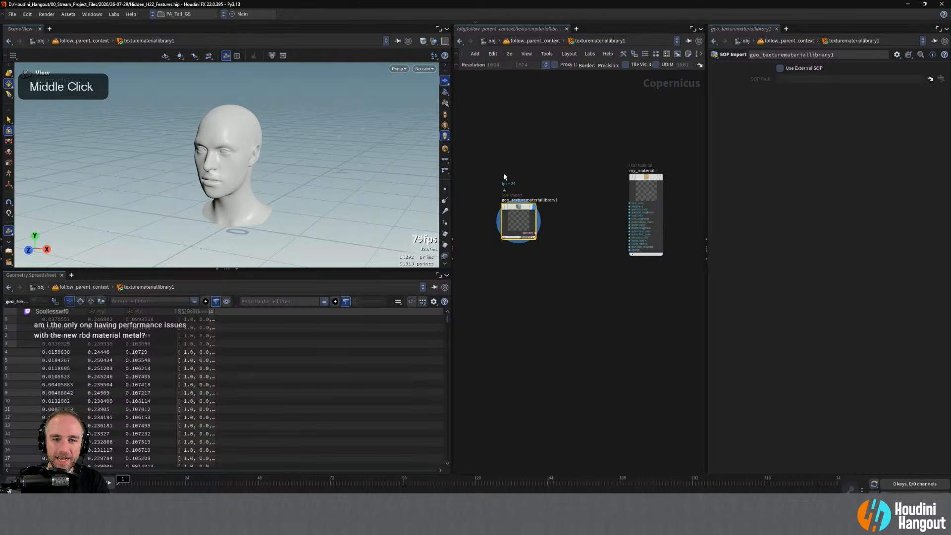
key(Delete)
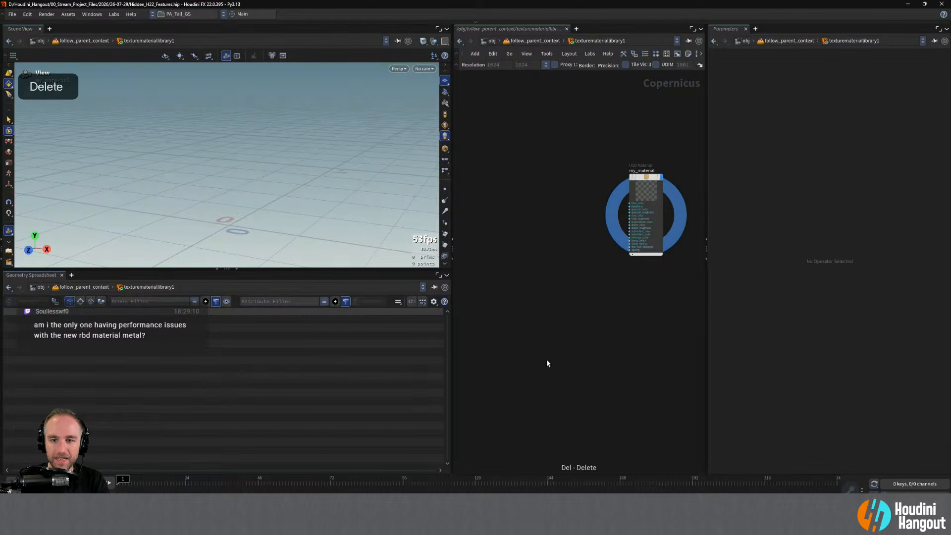
Try a Curl Noise node wired into the base color of my_material, and remove it again.
alt+middle_drag(535, 276, 515, 287)
key(Tab)
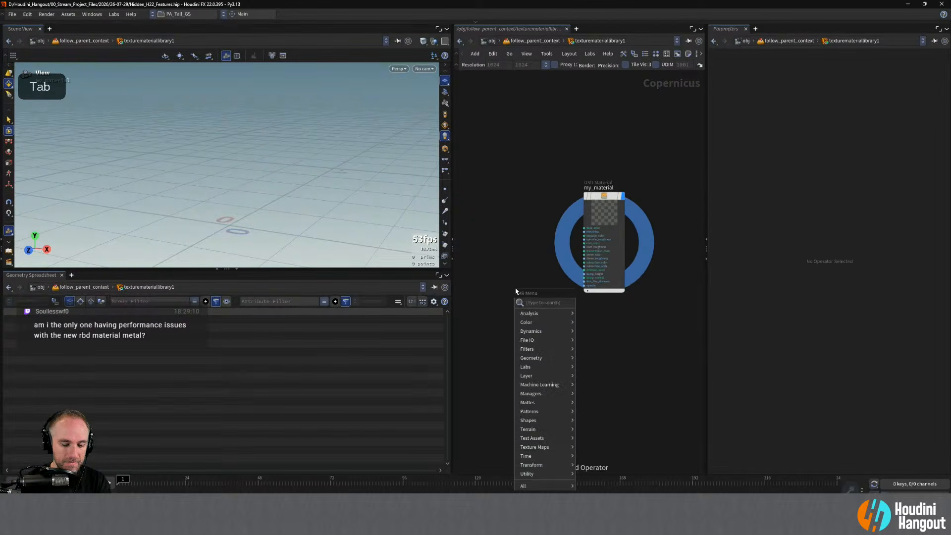
text(noise)
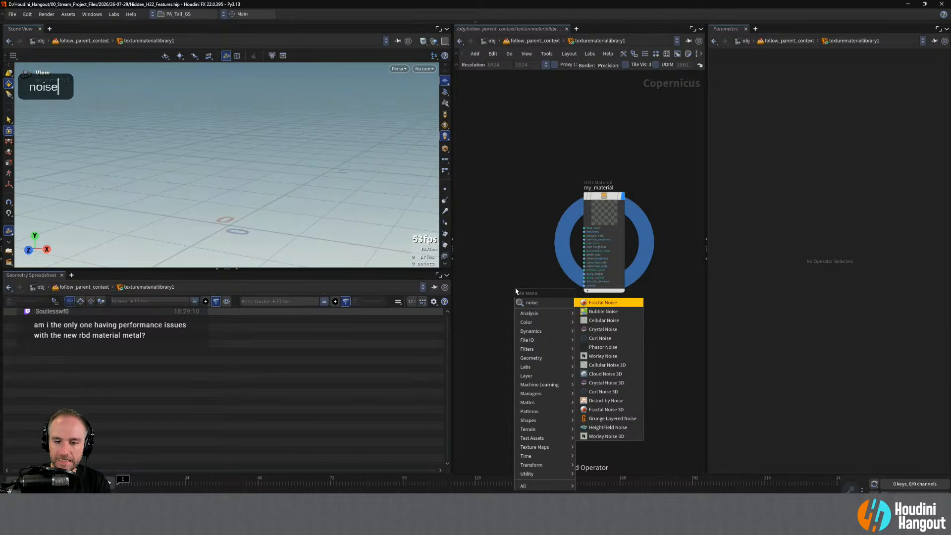
click(600, 338)
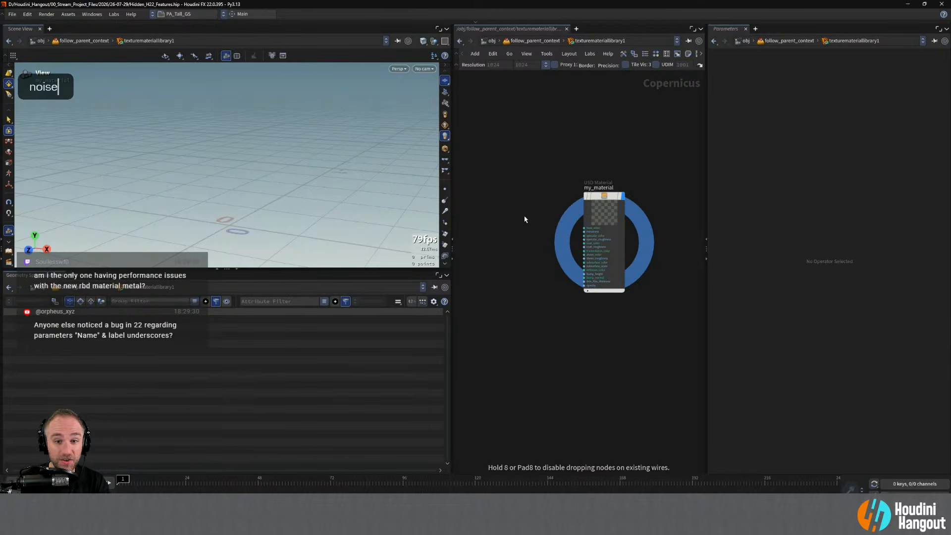
click(528, 218)
drag(528, 218, 504, 210)
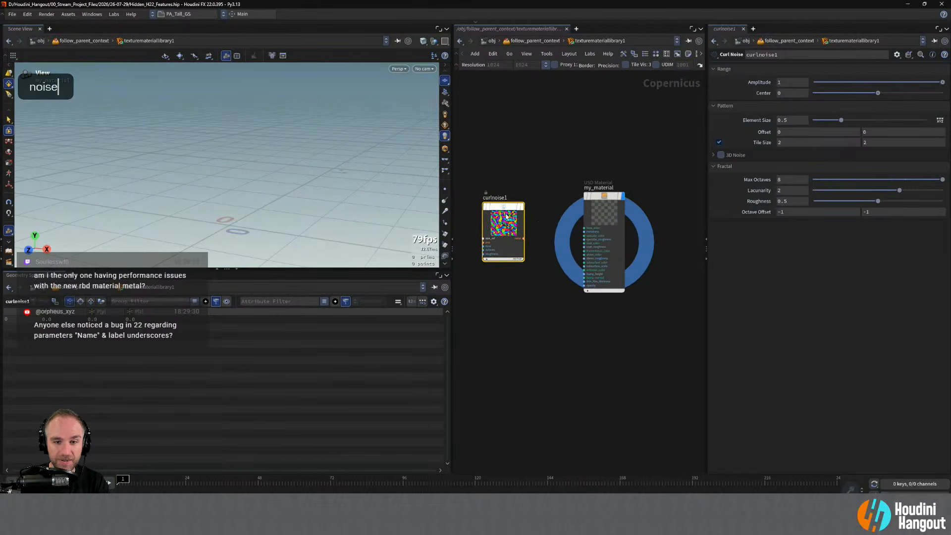
click(523, 238)
click(585, 228)
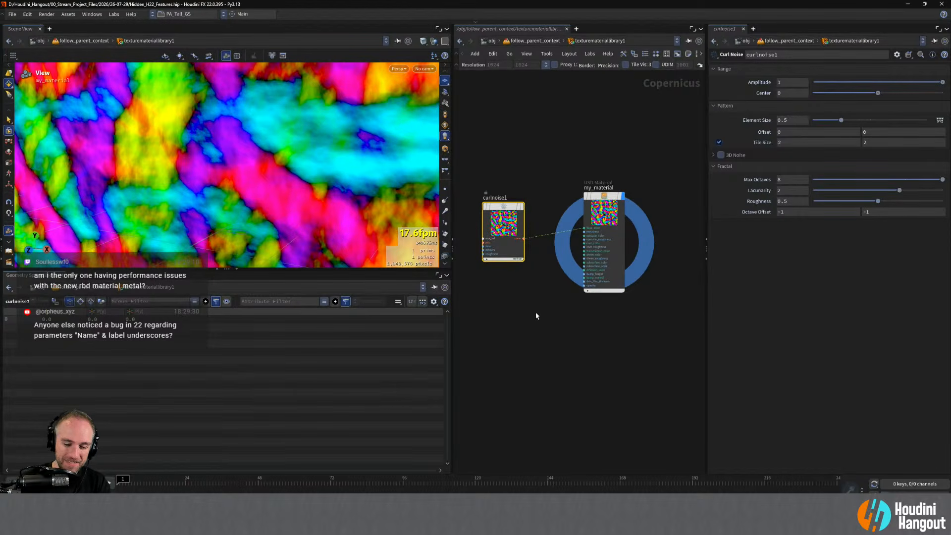
key(Delete)
Add a Phasor Noise node ahead of my_material in the Copernicus network.
key(Tab)
text(noise)
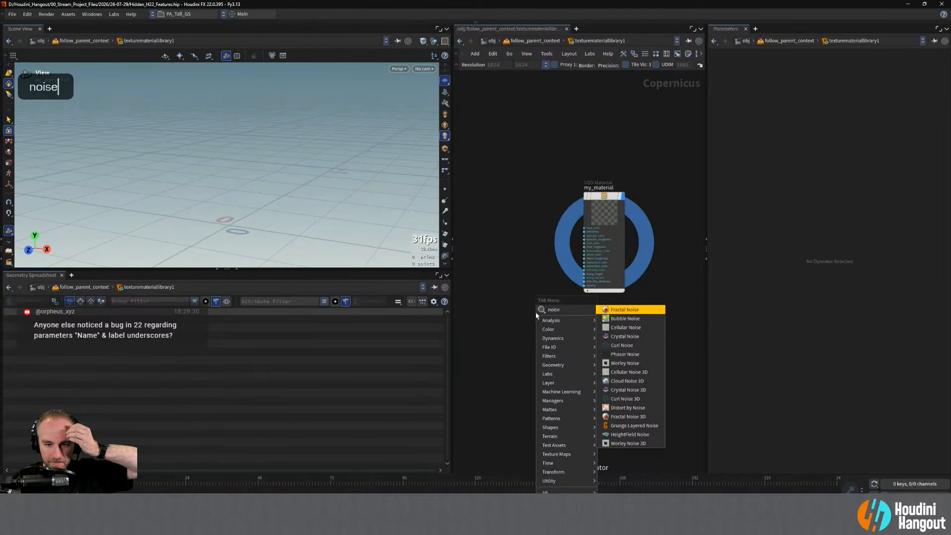
click(621, 345)
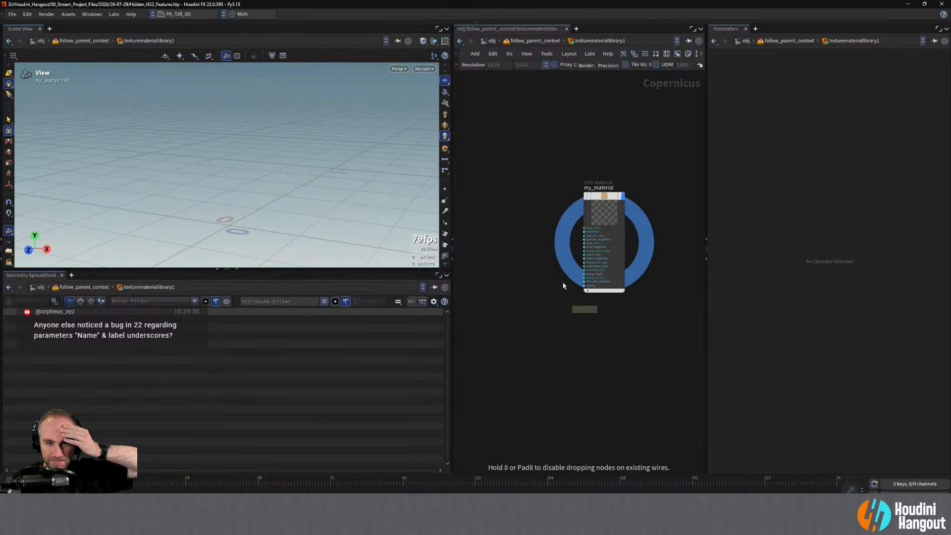
click(520, 227)
drag(520, 229, 482, 193)
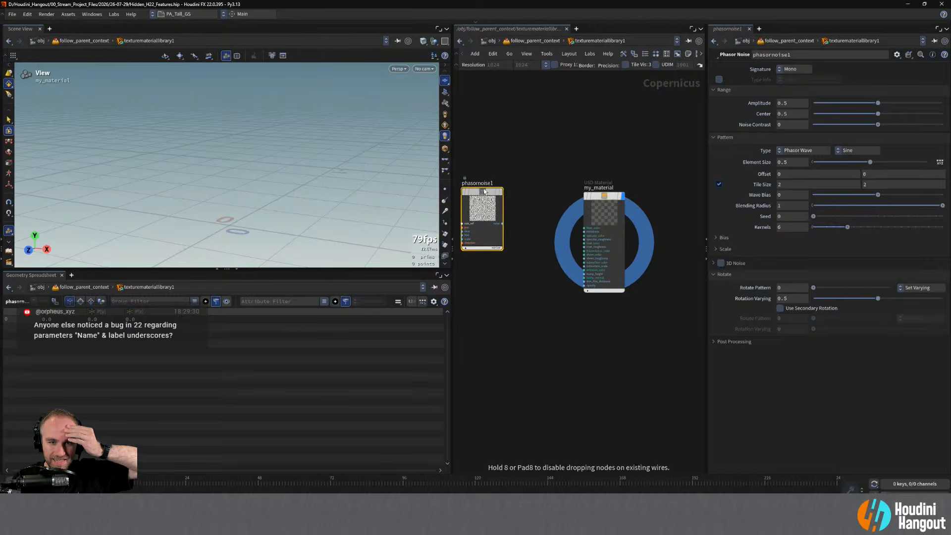
Add a Mono to RGB node fed by the phasor noise, placed before my_material, and display it.
middle_drag(533, 350, 574, 352)
key(Tab)
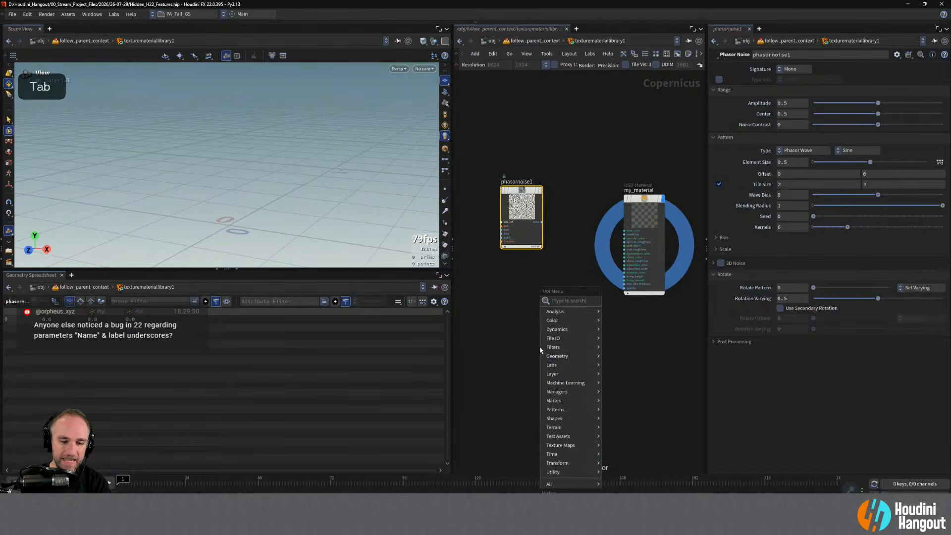
text(mon)
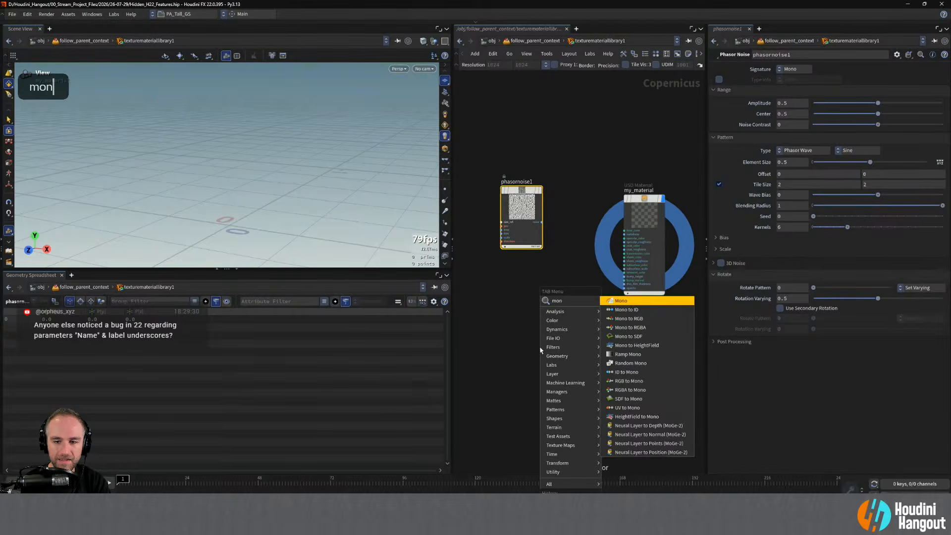
text(o to r)
key(Return)
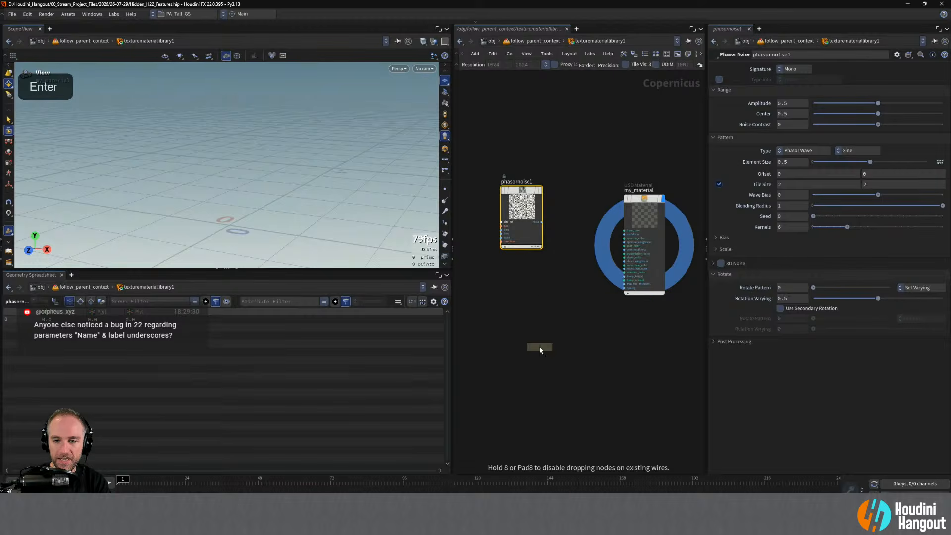
click(596, 229)
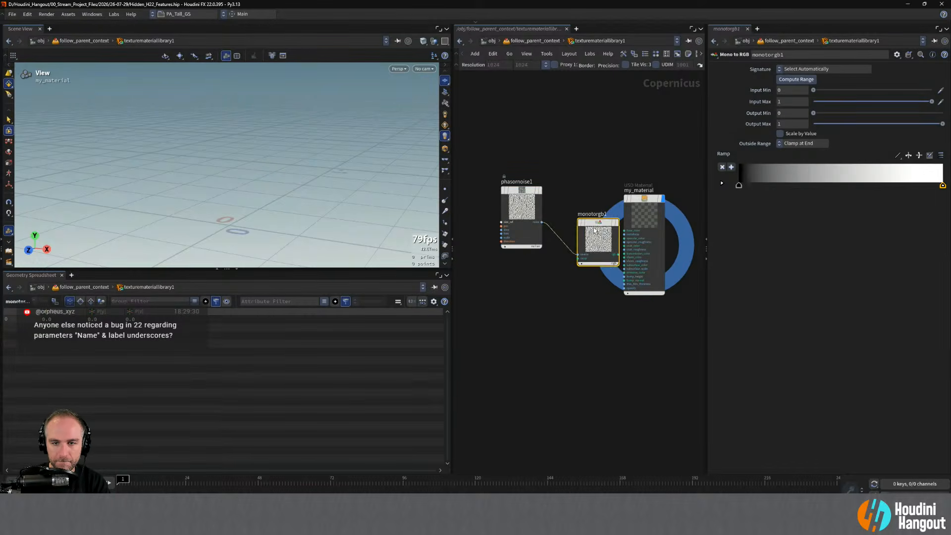
drag(600, 224, 578, 197)
click(596, 175)
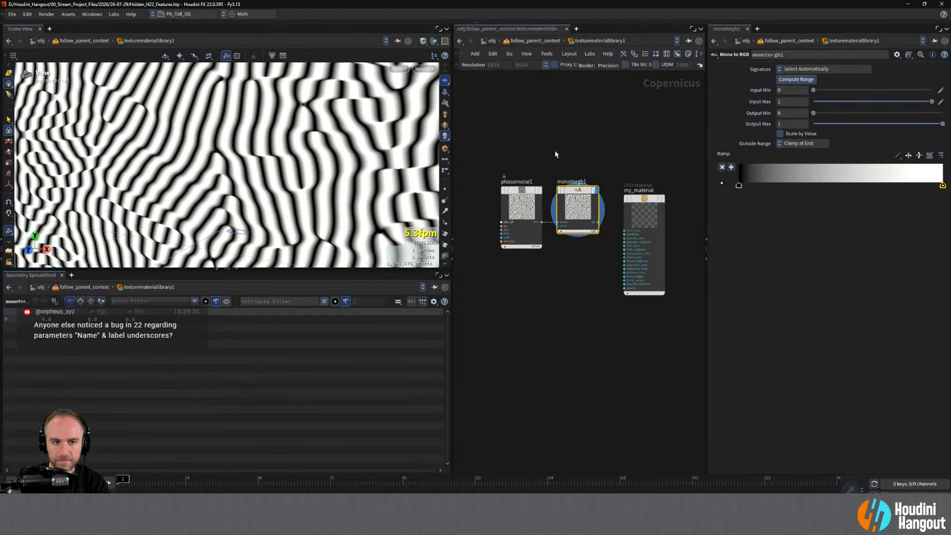
Wire the Mono to RGB output into the base color of my_material and shift both noise nodes slightly away from it.
alt+right_drag(342, 164, 196, 207)
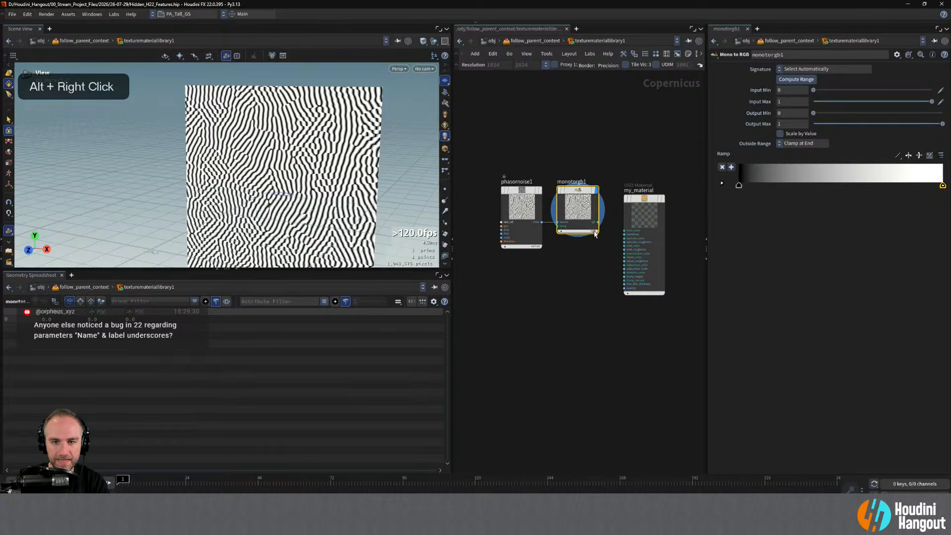
click(597, 222)
click(624, 230)
drag(495, 173, 578, 275)
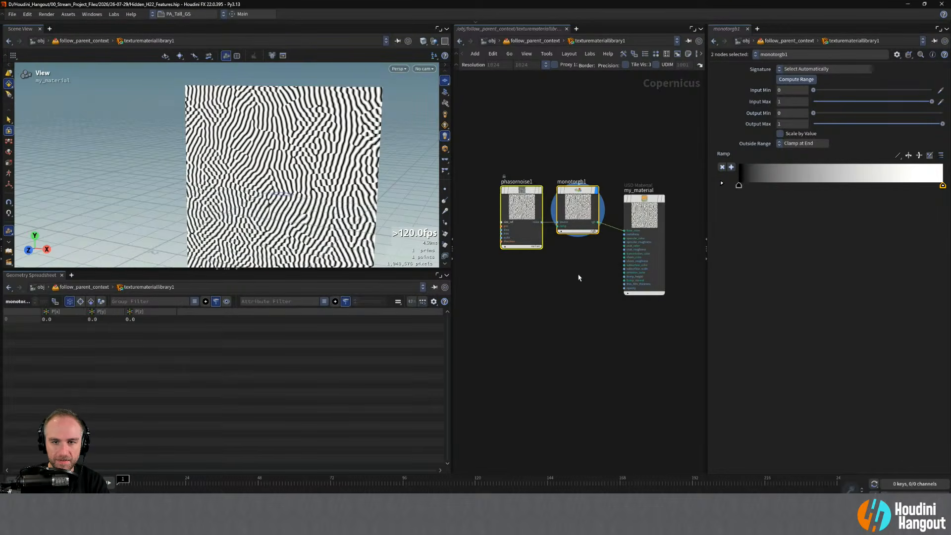
drag(563, 195, 545, 207)
click(563, 137)
Return to the follow_parent_context network and view the material on the template head up close.
key(u)
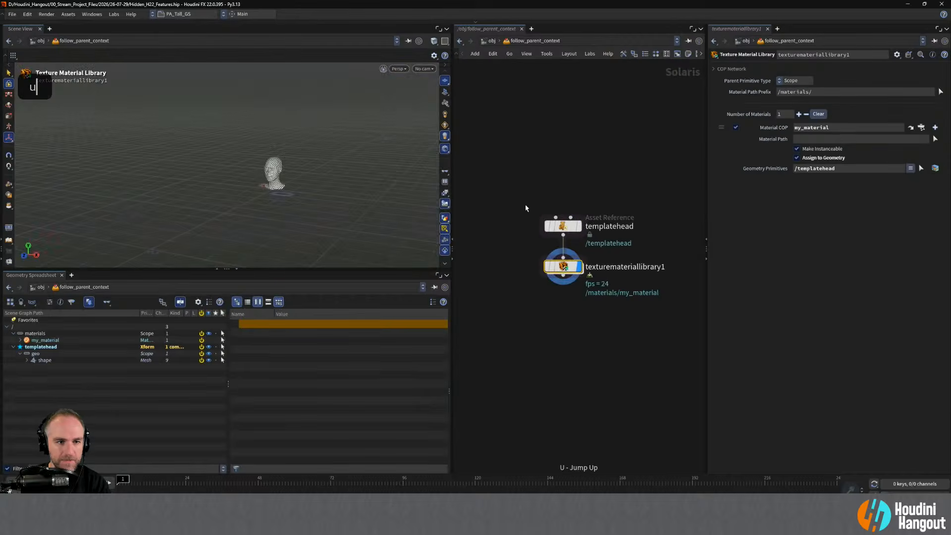
alt+right_drag(277, 165, 342, 129)
alt+drag(342, 128, 285, 145)
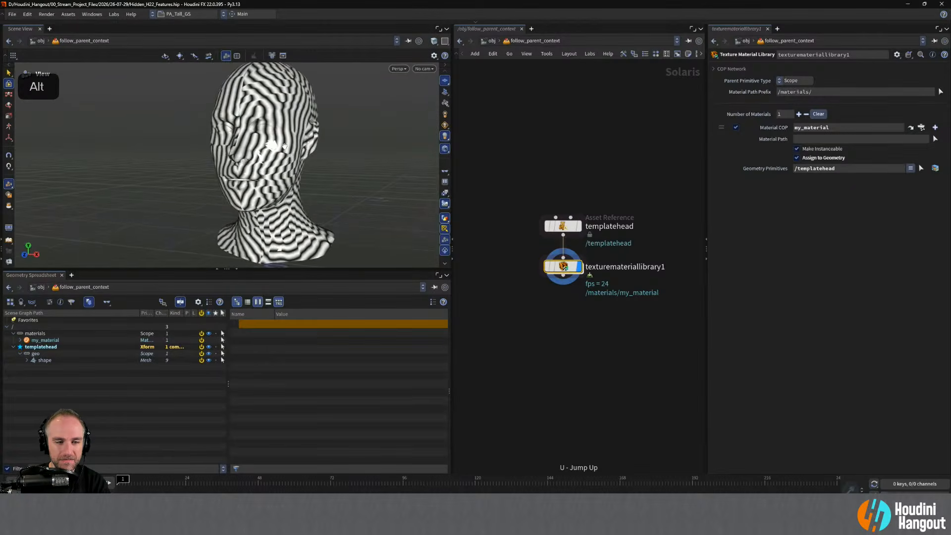
Enlarge the scene view and add a Karma Physical Sky node after texturemateriallibrary1, making it the displayed node.
alt+middle_drag(285, 145, 241, 162)
alt+right_drag(242, 162, 247, 159)
drag(227, 269, 226, 317)
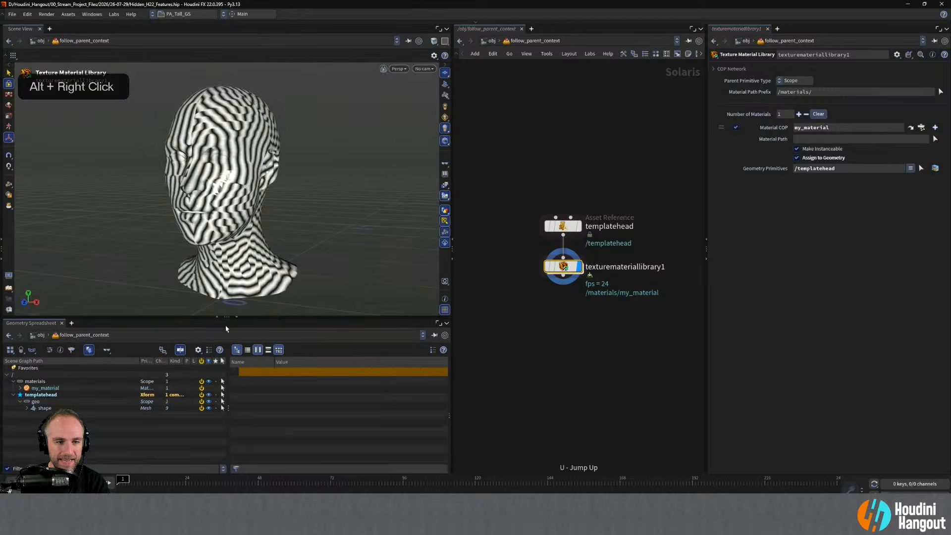
key(Tab)
text(karma)
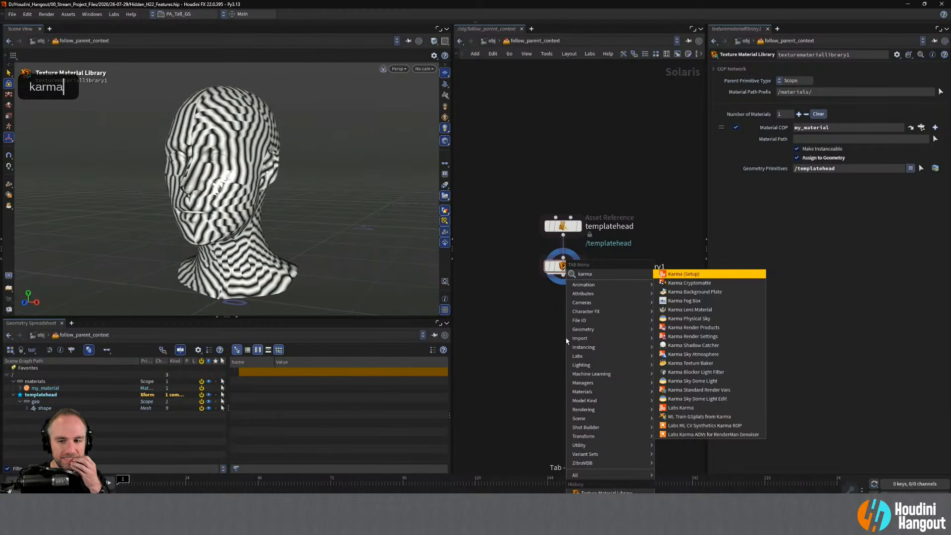
click(688, 319)
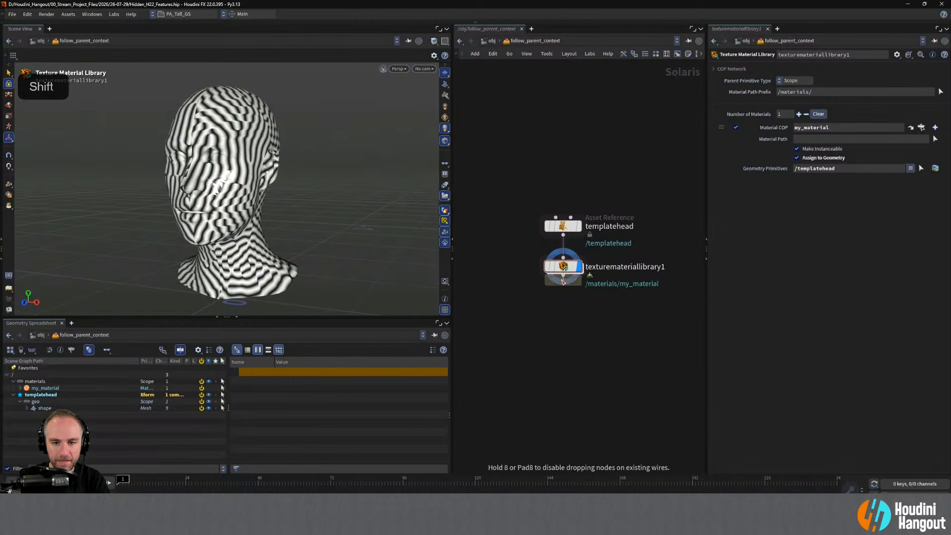
click(564, 300)
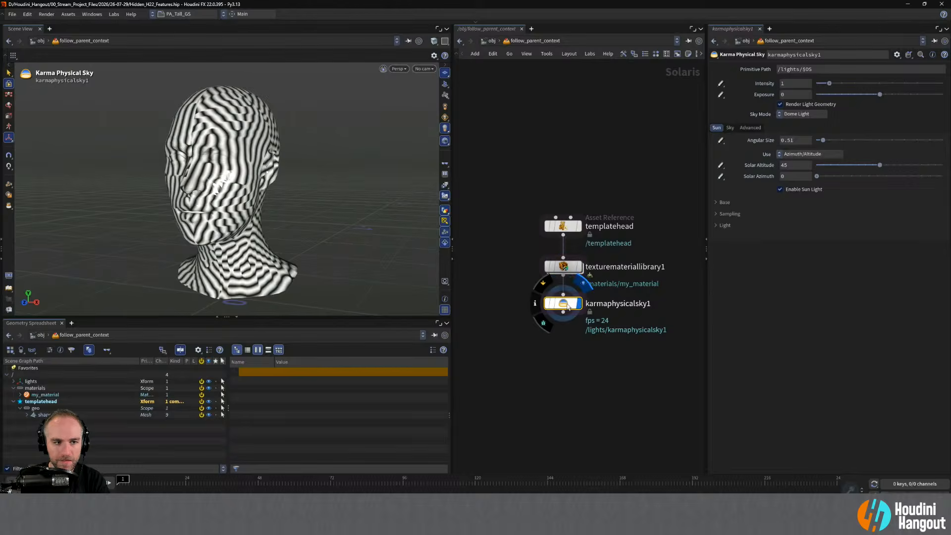
Set the exposure of the Karma Physical Sky light to 2.
double_click(795, 95)
text(1)
key(Return)
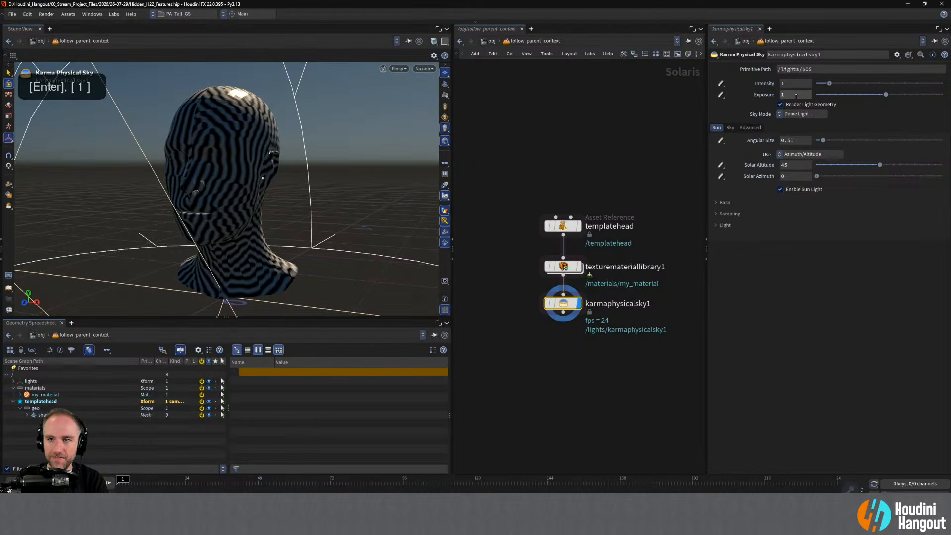
double_click(796, 95)
text(2)
key(Return)
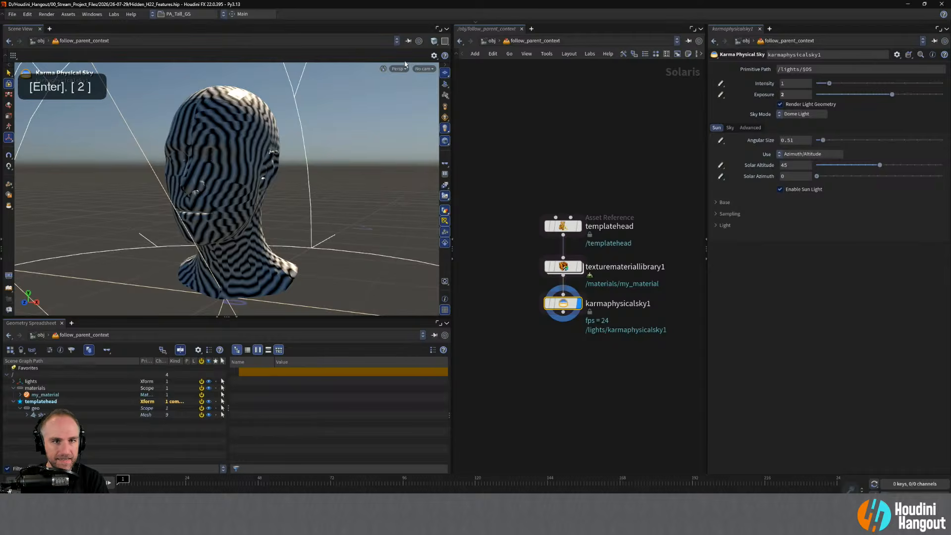
Switch the scene view renderer to Karma CPU and inspect the rendered template head from another angle.
click(399, 68)
click(402, 109)
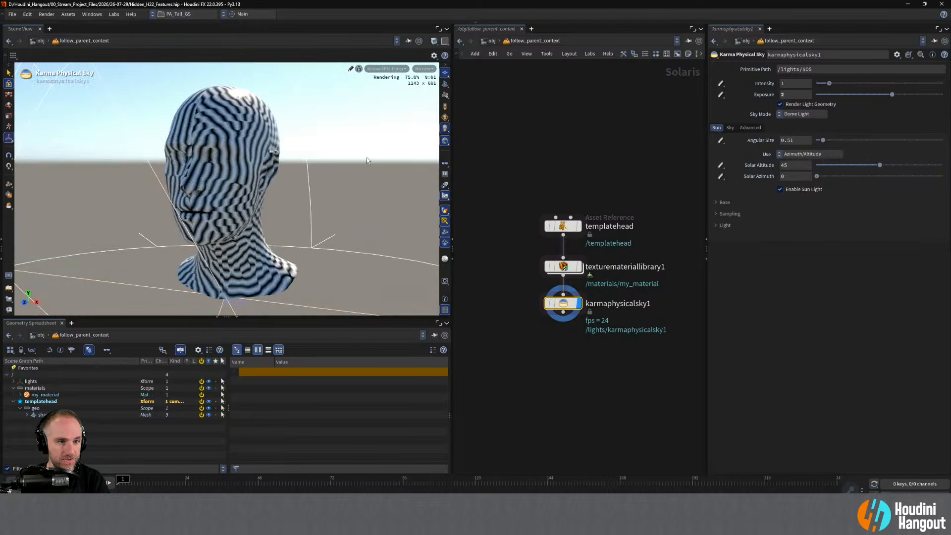
alt+drag(242, 170, 247, 176)
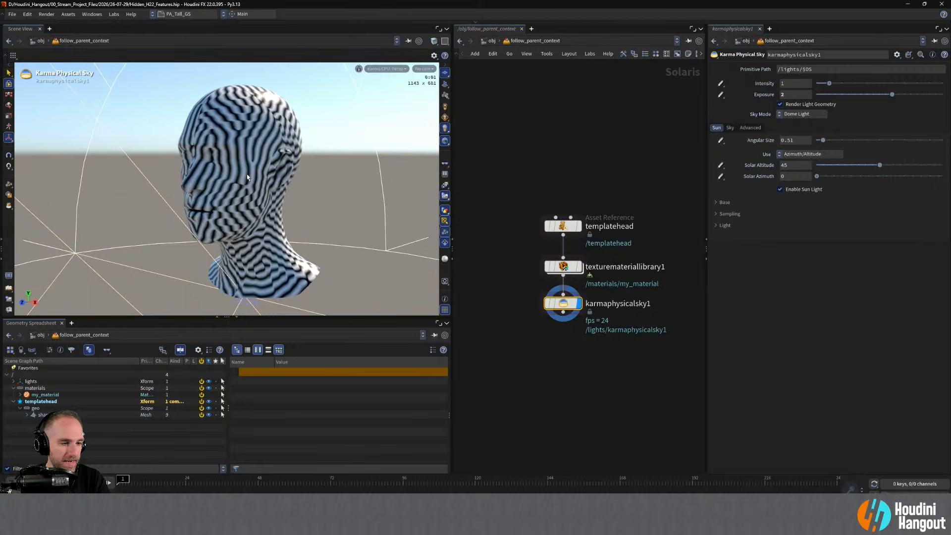
Enter the network inside texturemateriallibrary1, move the Mono to RGB node slightly toward my_material, and frame the whole noise texture.
drag(563, 303, 563, 312)
double_click(563, 267)
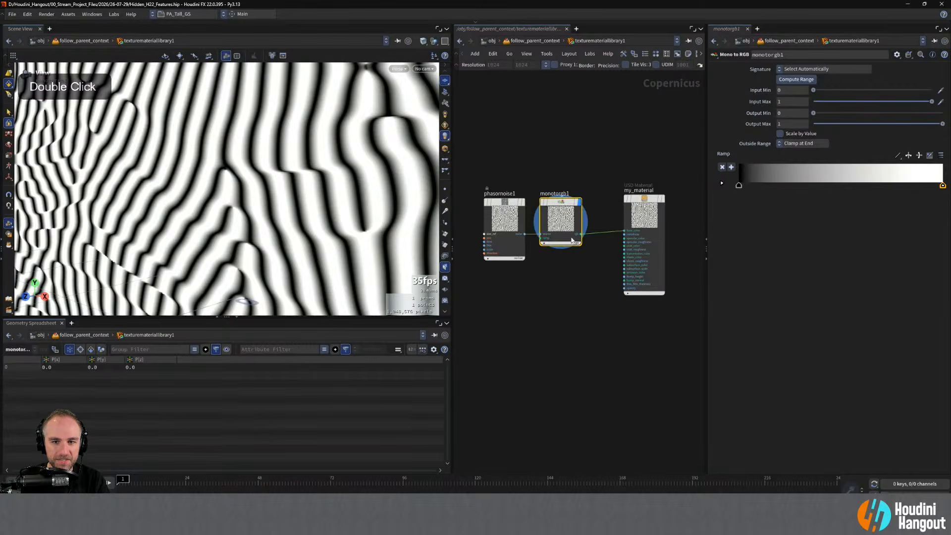
drag(572, 240, 583, 241)
alt+right_drag(357, 179, 285, 159)
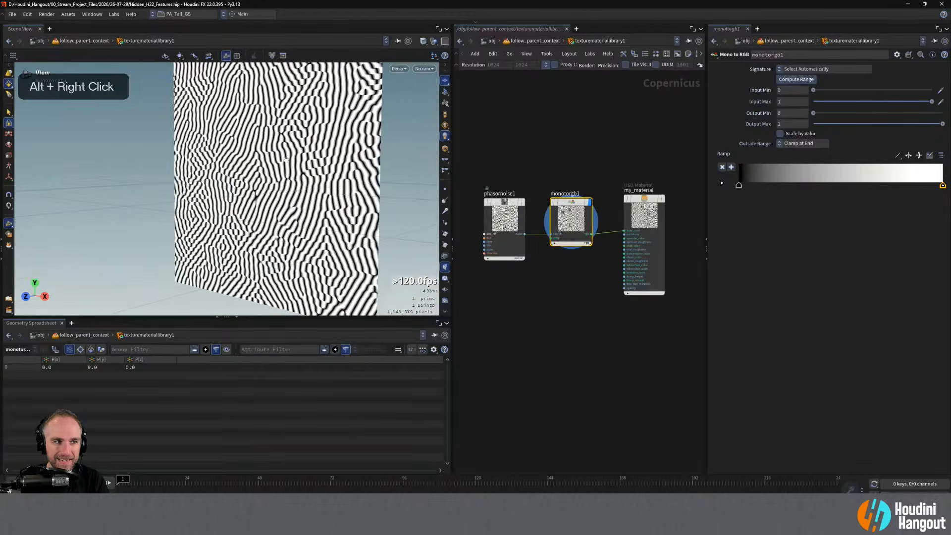
alt+drag(286, 158, 263, 148)
alt+right_drag(263, 148, 243, 130)
alt+middle_drag(242, 130, 217, 164)
mouse_move(217, 164)
alt+right_down()
mouse_move(282, 144)
mouse_move(202, 175)
alt+right_up()
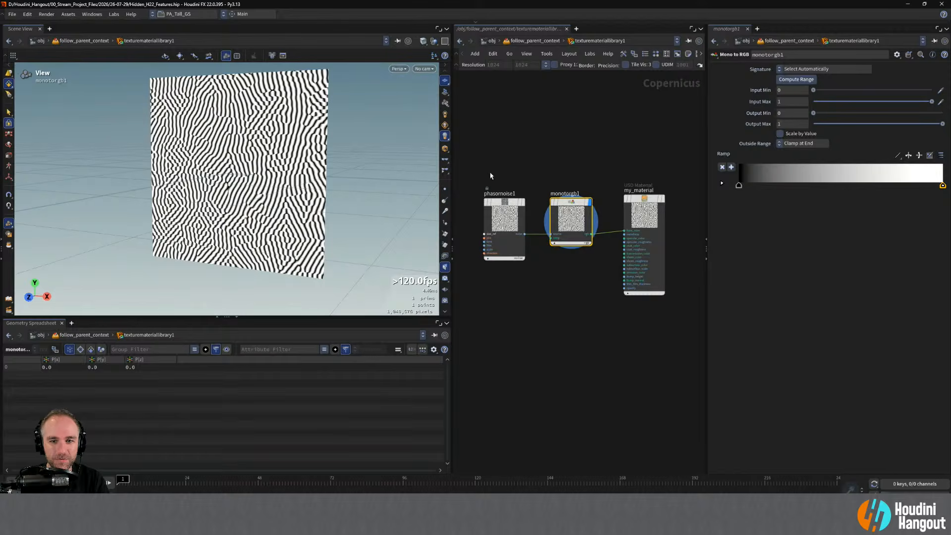
Set the scene view's Follow Parent Context option to display as a pane button.
click(398, 42)
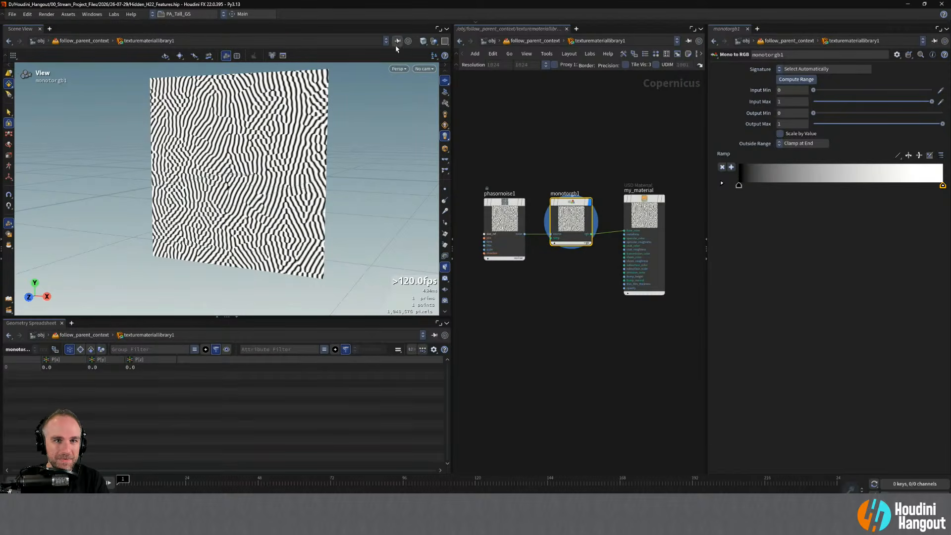
click(398, 42)
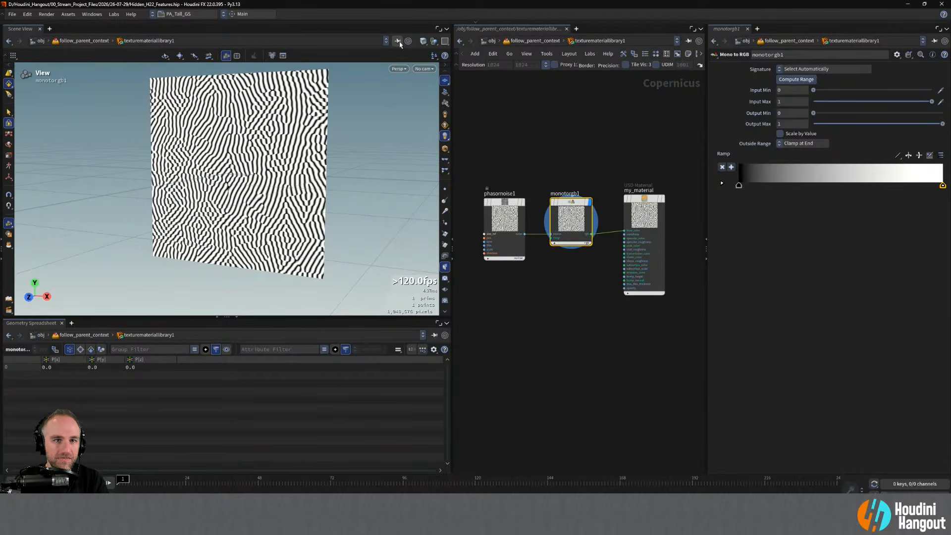
right_click(399, 42)
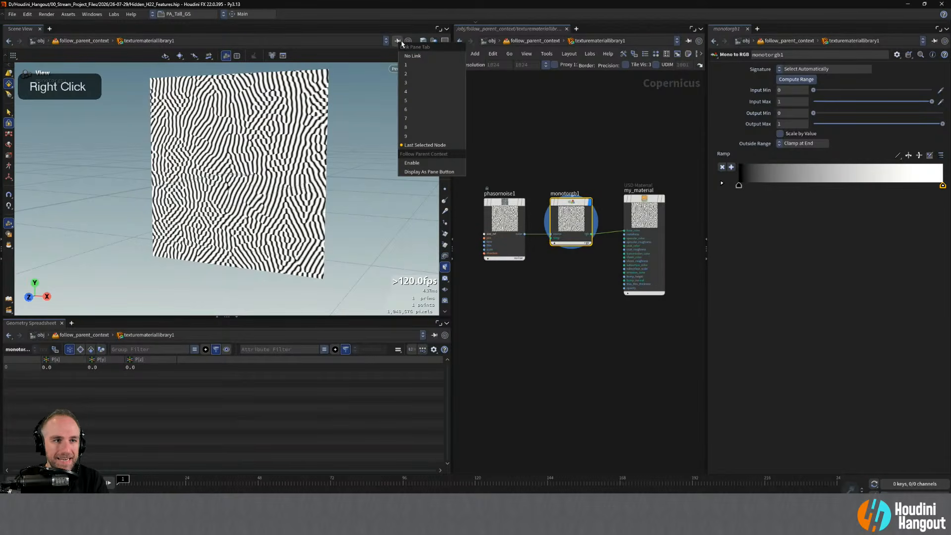
click(412, 171)
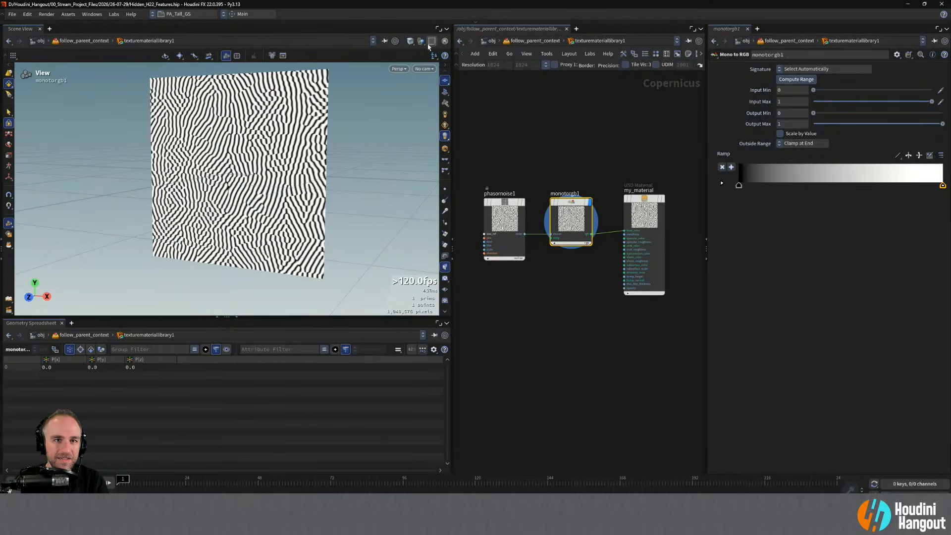
right_click(384, 42)
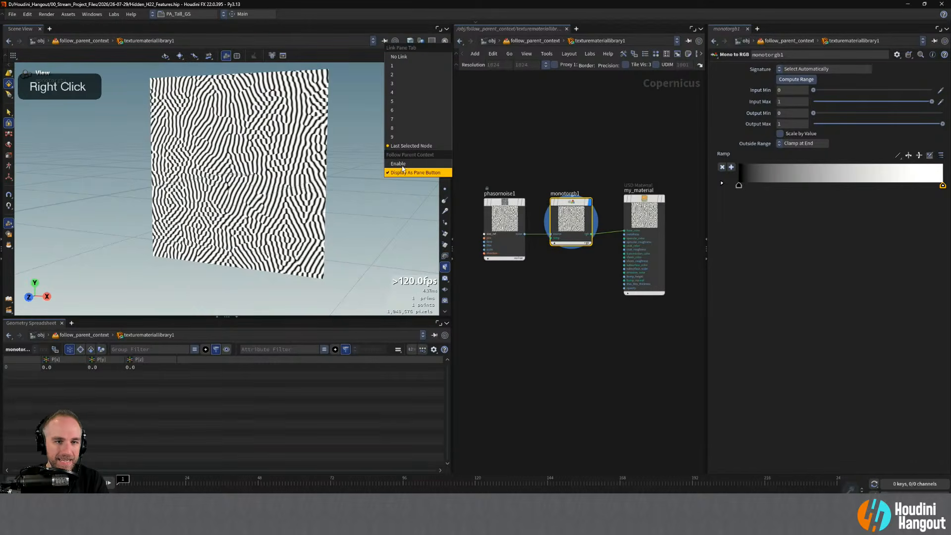
click(433, 41)
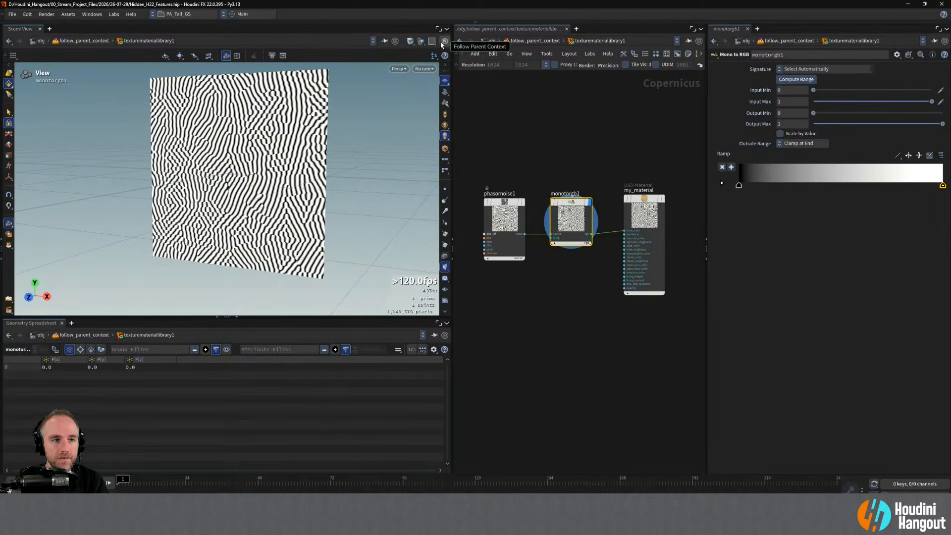
click(174, 14)
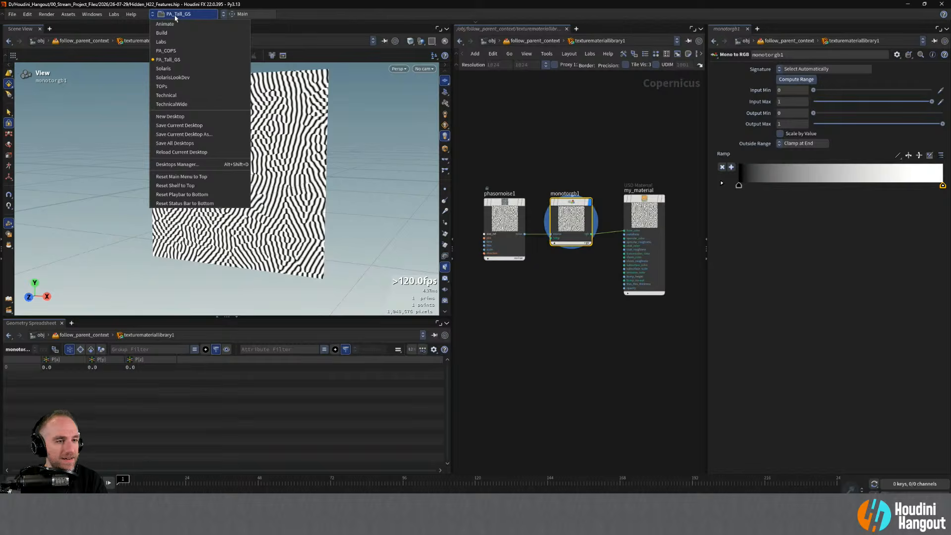
click(175, 18)
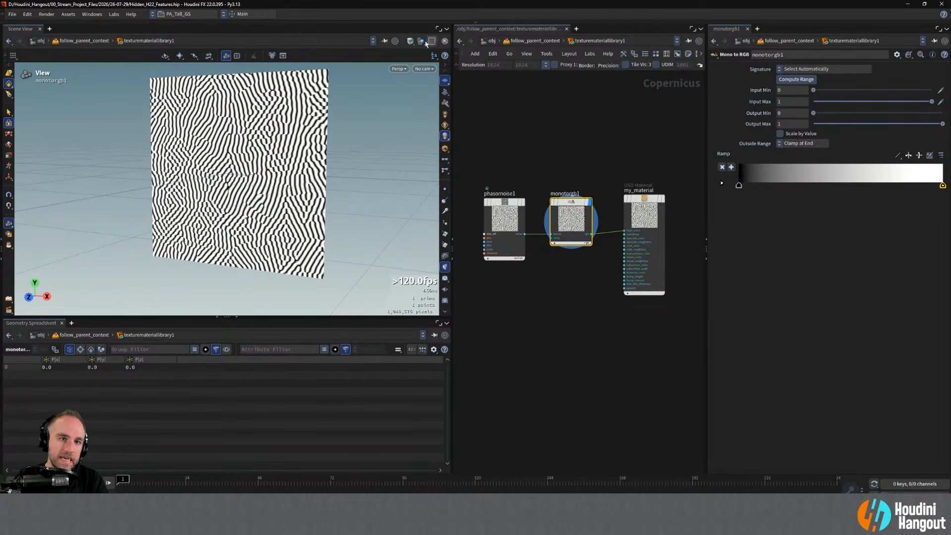
Enable Follow Parent Context for the scene view and frame the rendered template head.
click(444, 42)
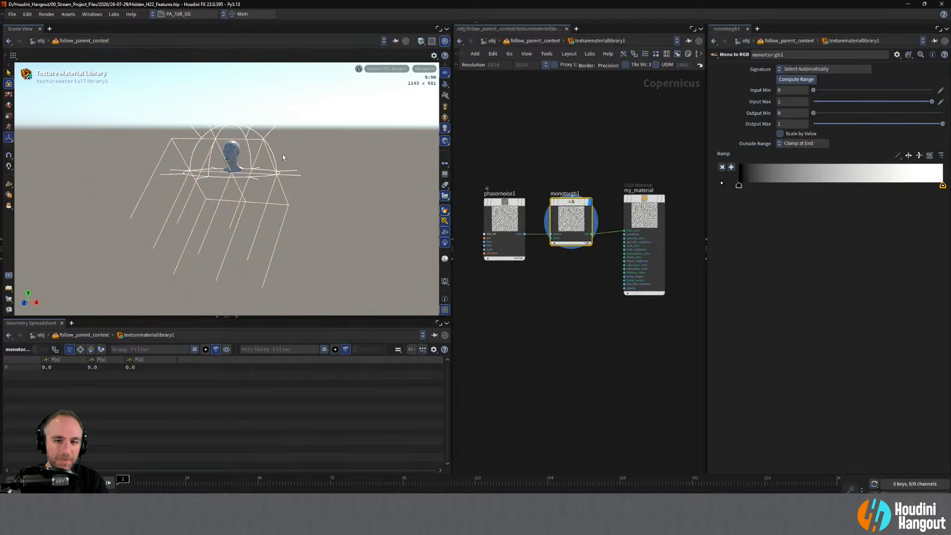
alt+right_drag(282, 157, 300, 113)
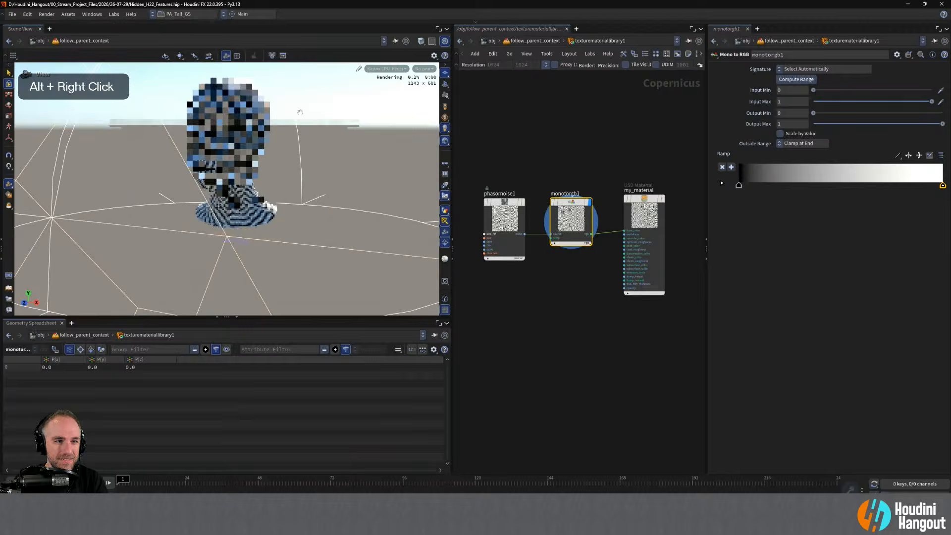
alt+click(300, 113)
alt+middle_drag(300, 112, 289, 137)
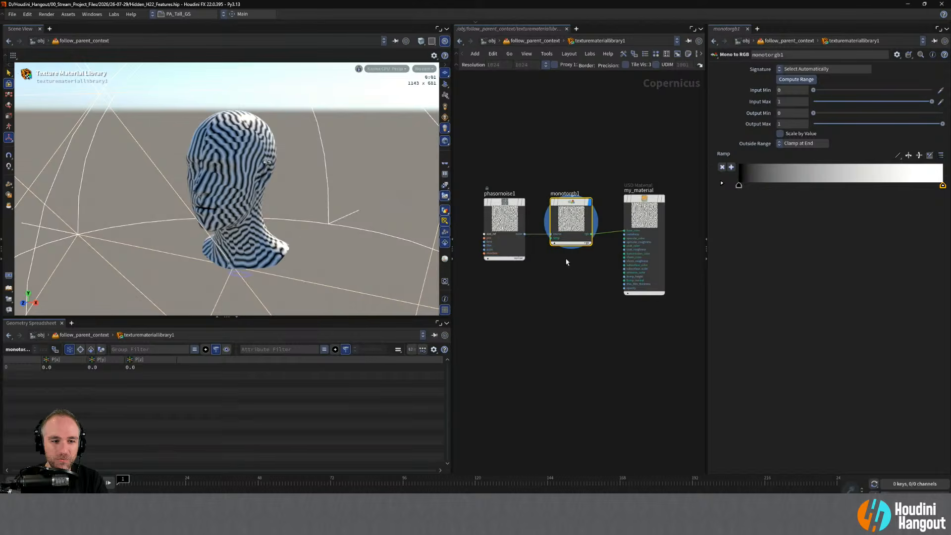
Collapse the geometry spreadsheet pane to extend the scene view, and toggle Follow Parent Context off and back on.
click(237, 317)
alt+right_drag(230, 323, 323, 152)
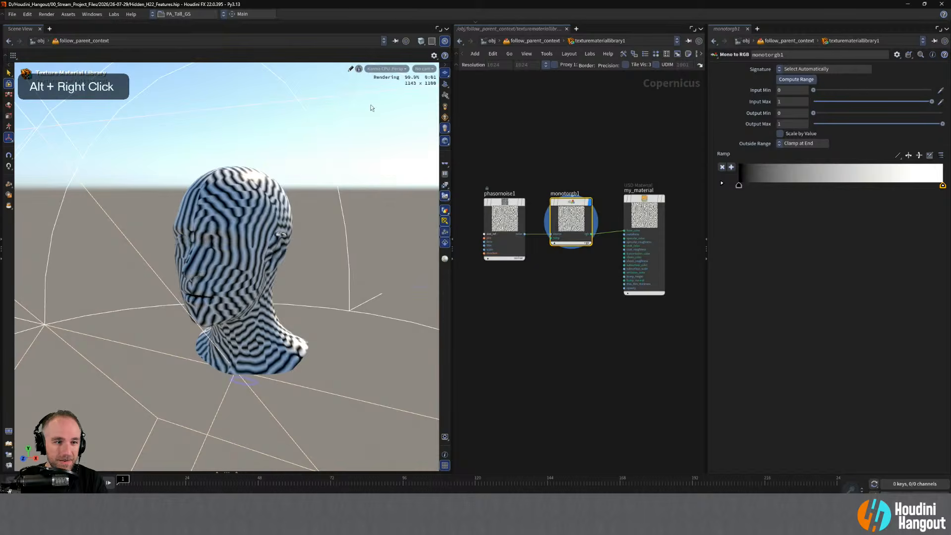
click(445, 41)
click(445, 41)
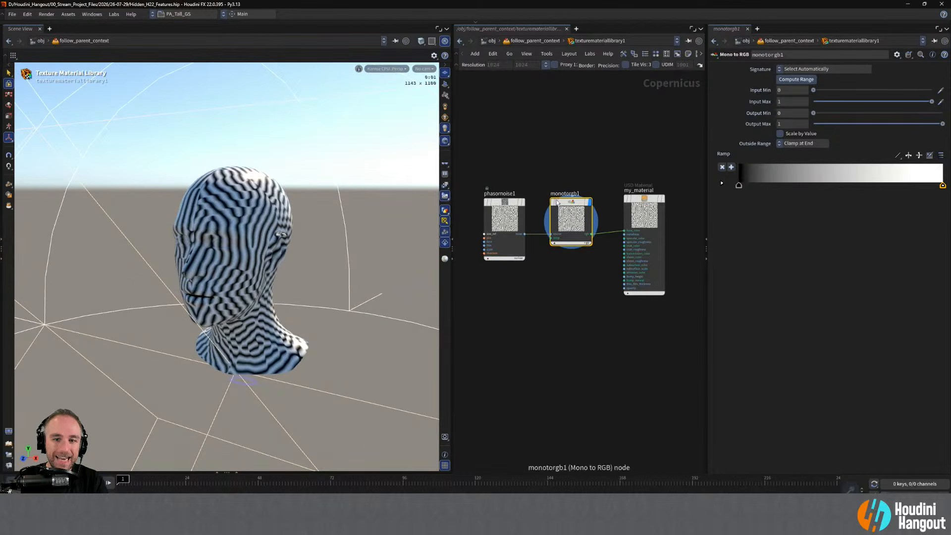
Apply the Inferno preset to the Mono to RGB ramp and view the coloured template head up close.
click(940, 155)
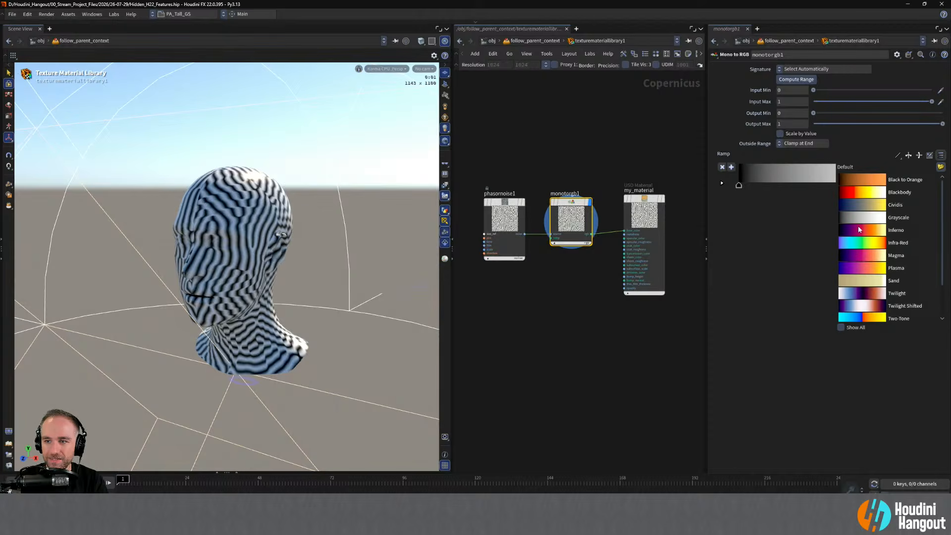
scroll(863, 246, down, 3)
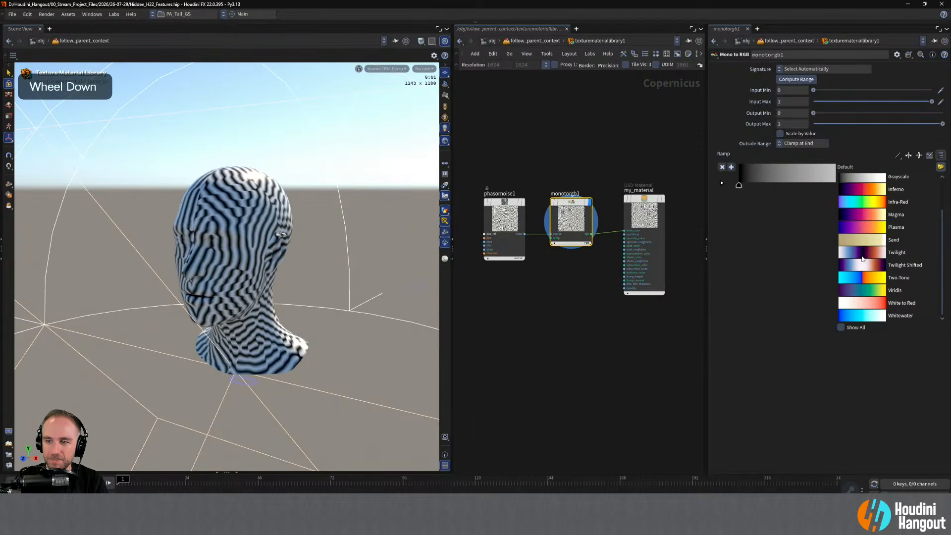
scroll(862, 258, up, 3)
click(854, 231)
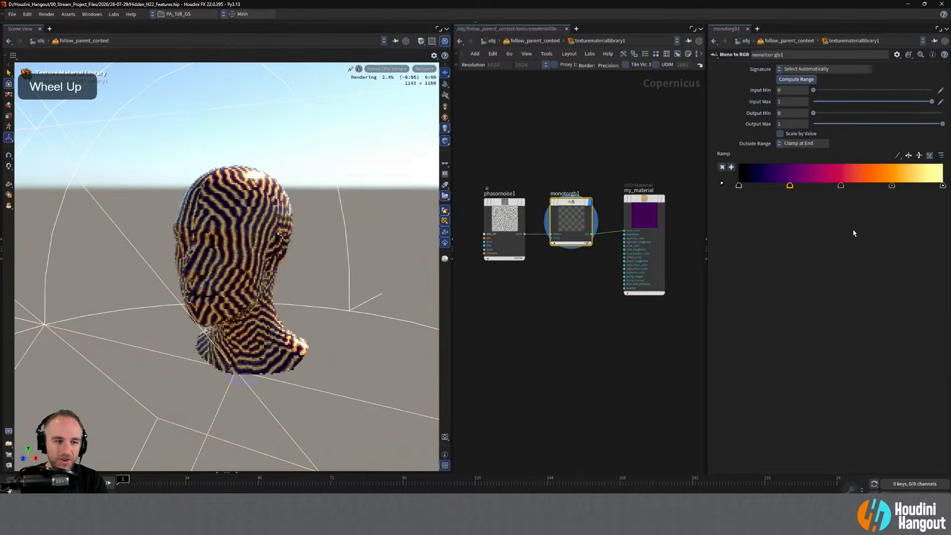
alt+drag(276, 243, 248, 254)
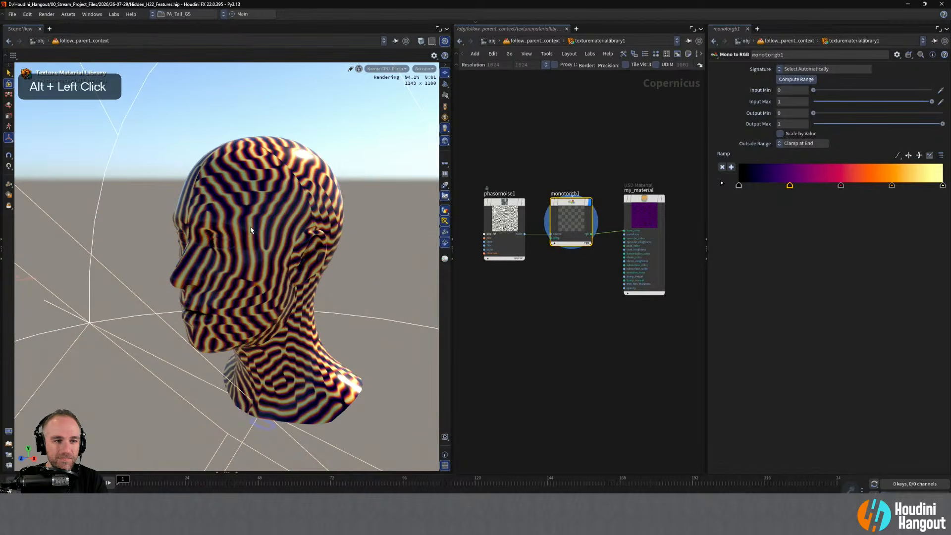
Move the phasor noise node away from the Mono to RGB node to make room between them.
click(505, 215)
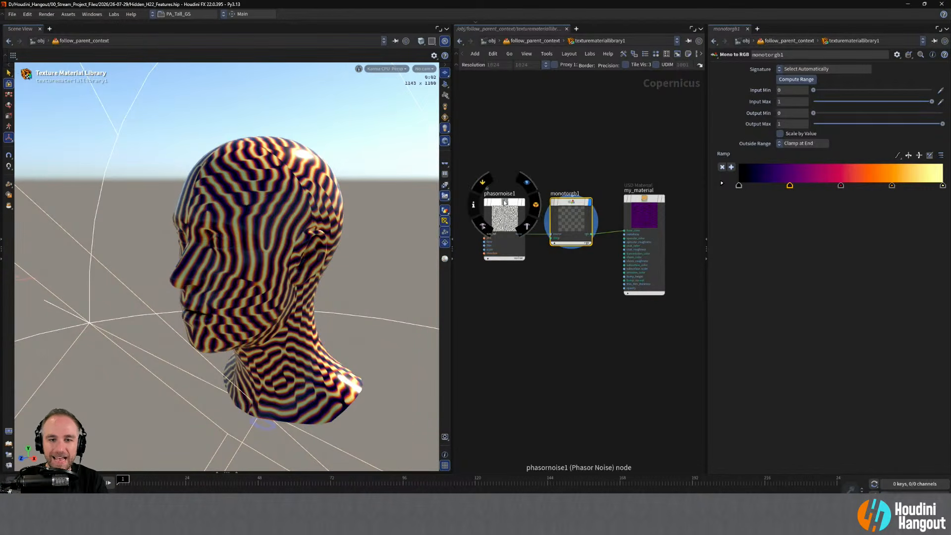
middle_drag(518, 303, 534, 304)
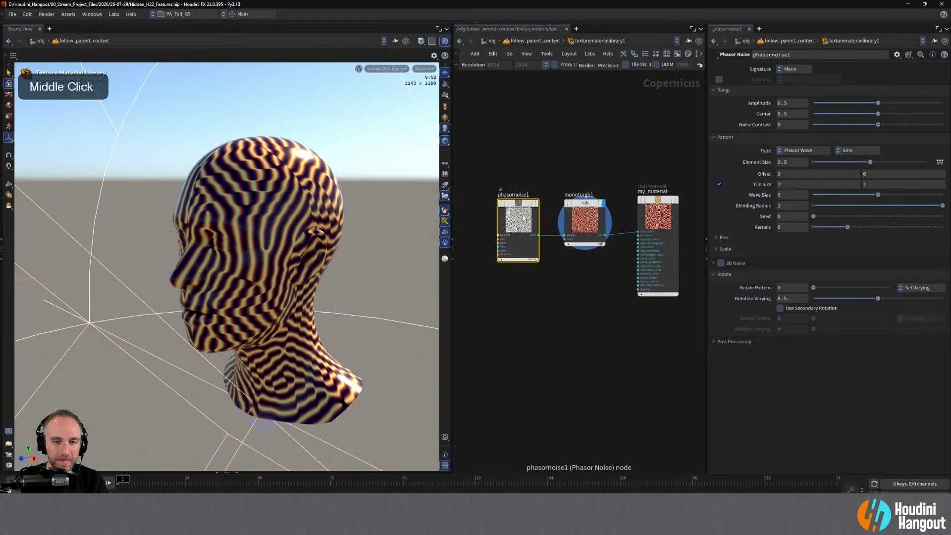
mouse_move(520, 203)
drag(520, 203, 476, 207)
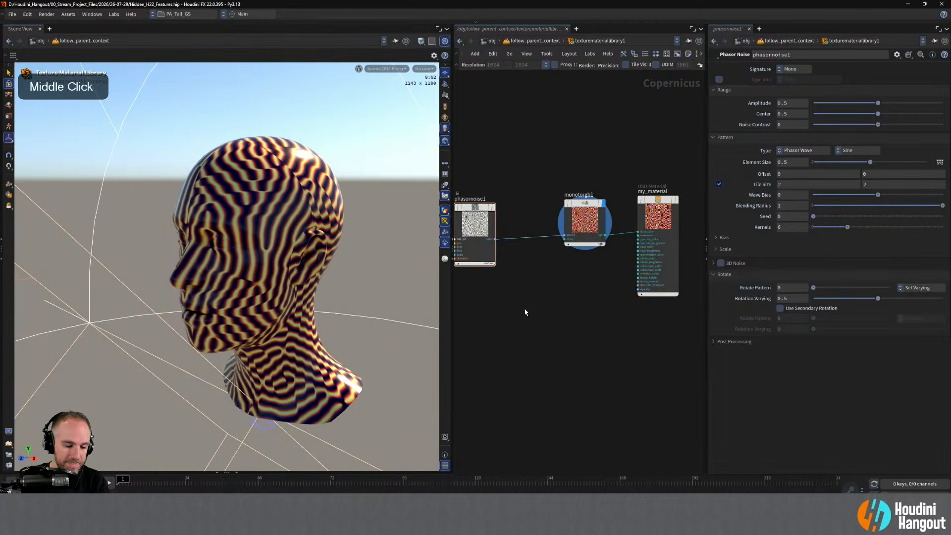
Insert a Blur node between phasornoise1 and monotorgb1, set its size to 0.0109, and align it with the Mono to RGB node.
key(Tab)
text(blur)
key(Return)
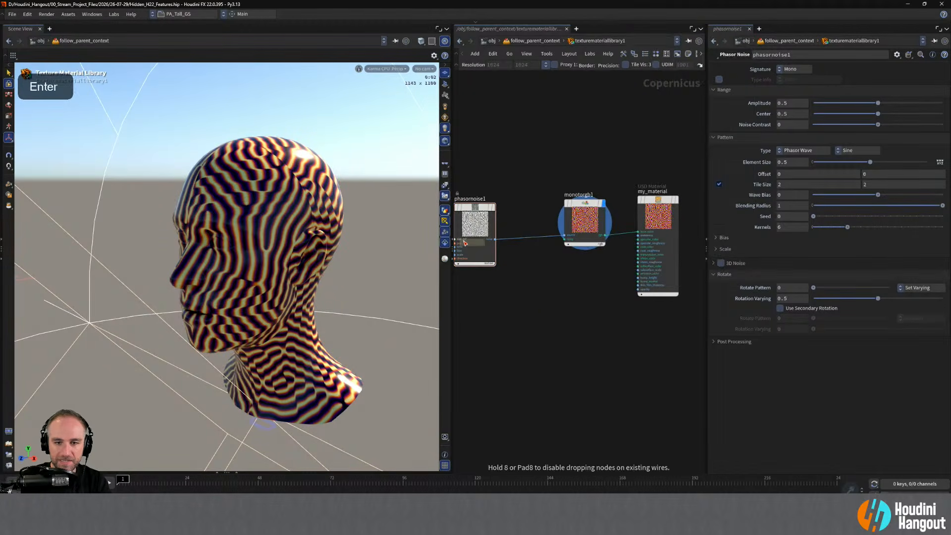
click(523, 236)
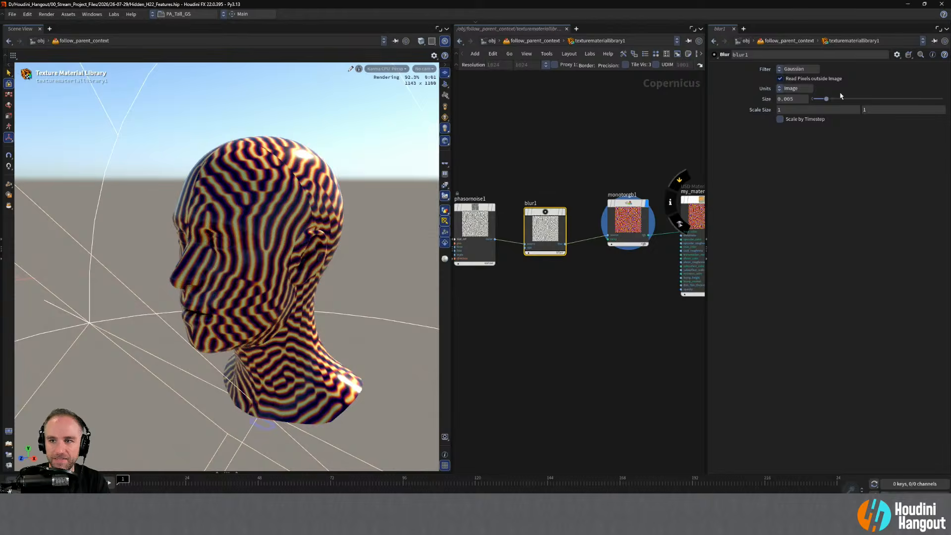
mouse_move(827, 103)
mouse_down()
mouse_move(864, 102)
mouse_move(841, 100)
mouse_up()
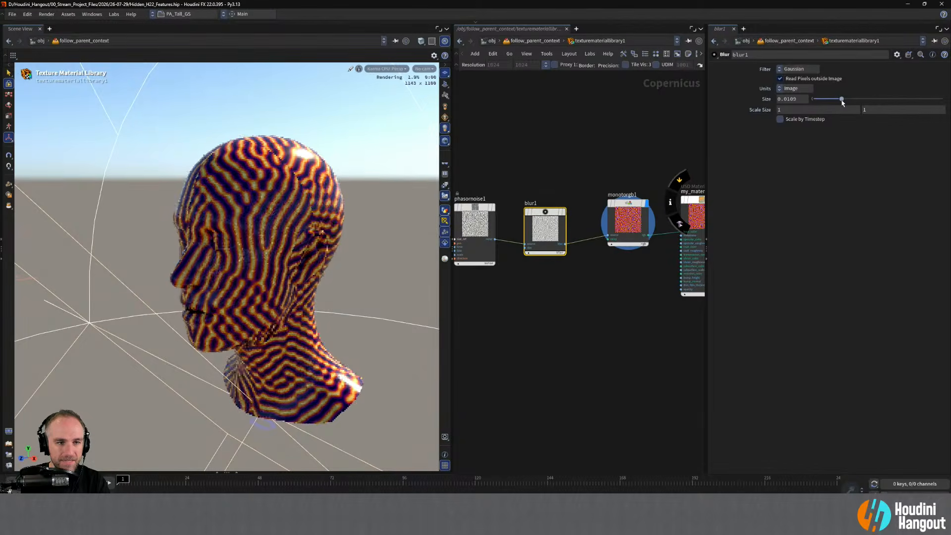
drag(540, 215, 540, 207)
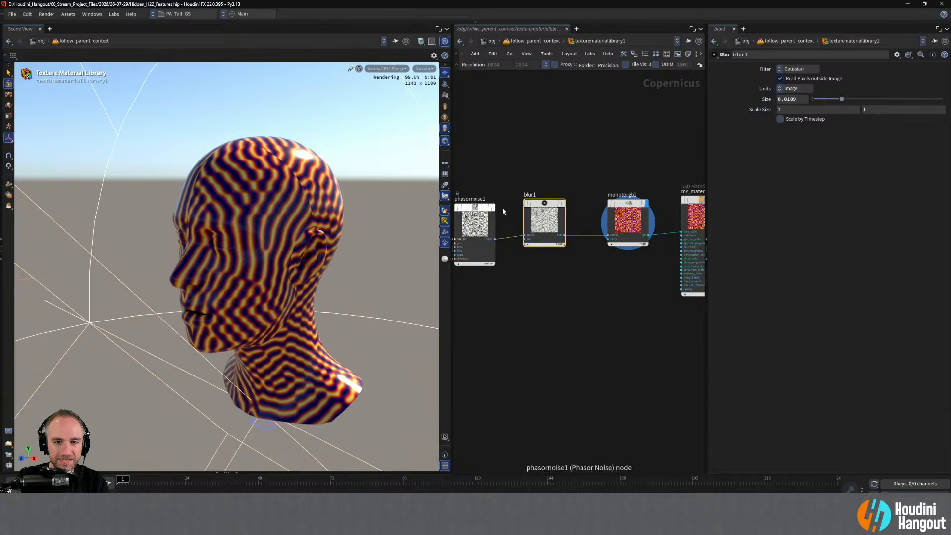
Align the phasor noise node with the Blur node and set its element size to 0.709.
click(473, 218)
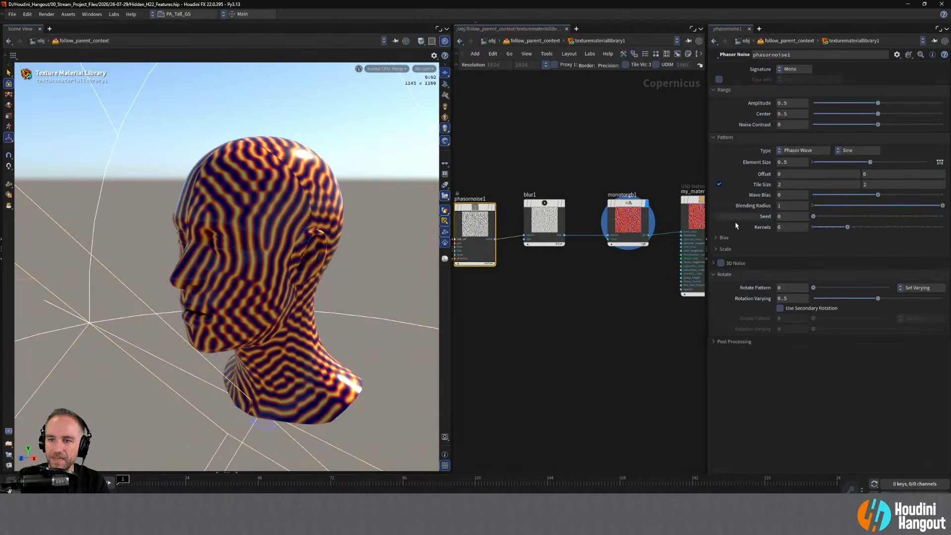
drag(493, 214, 492, 210)
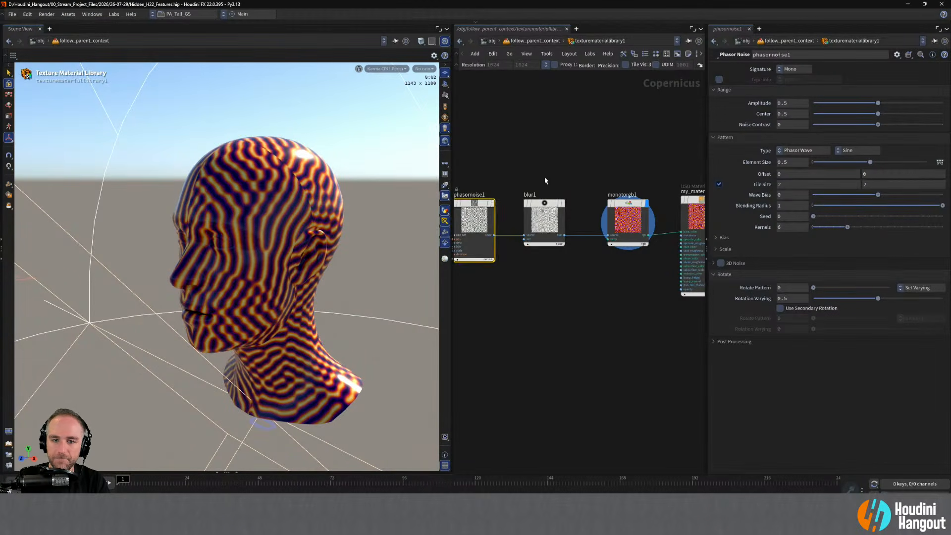
click(545, 218)
click(471, 210)
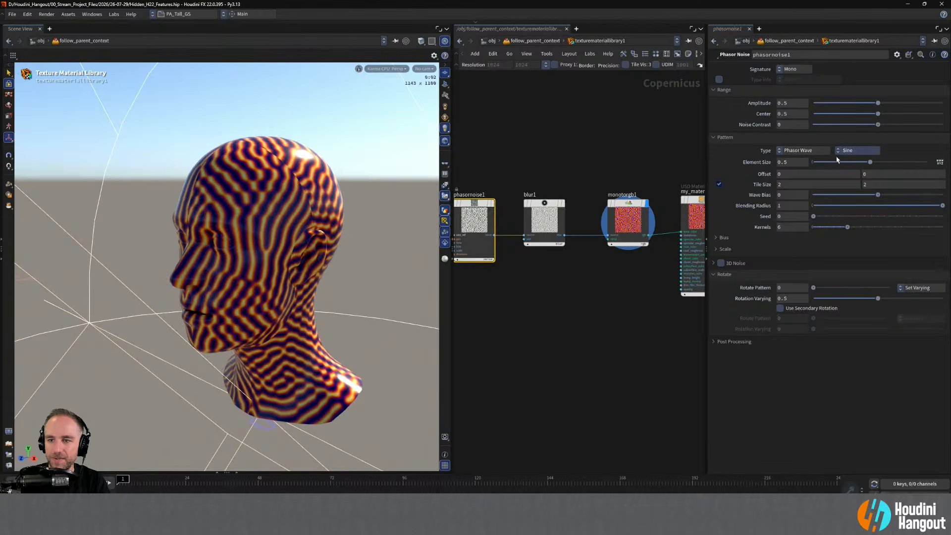
drag(872, 163, 895, 166)
Move the phasor noise, Blur and Mono to RGB nodes together up and away from my_material.
alt+middle_drag(616, 141, 599, 140)
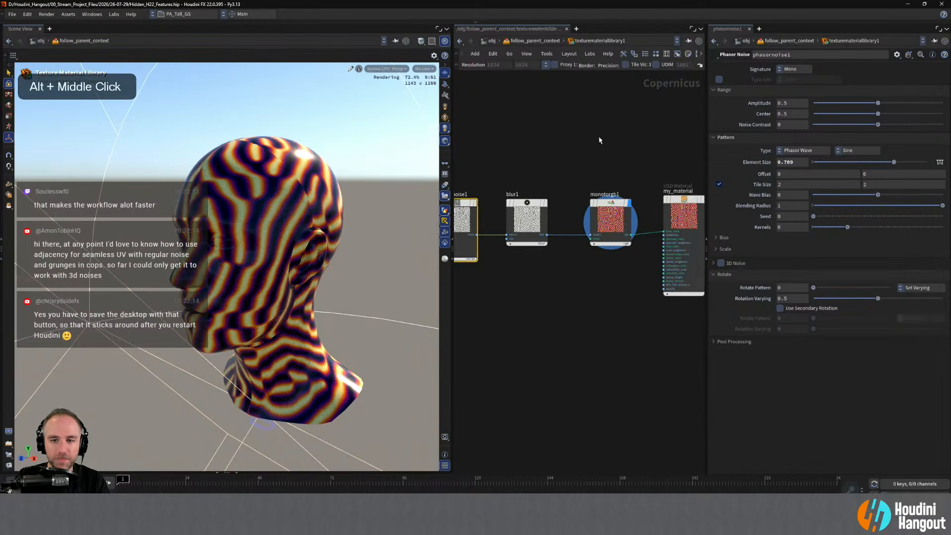
alt+right_drag(599, 140, 525, 142)
drag(501, 143, 616, 245)
drag(565, 187, 545, 166)
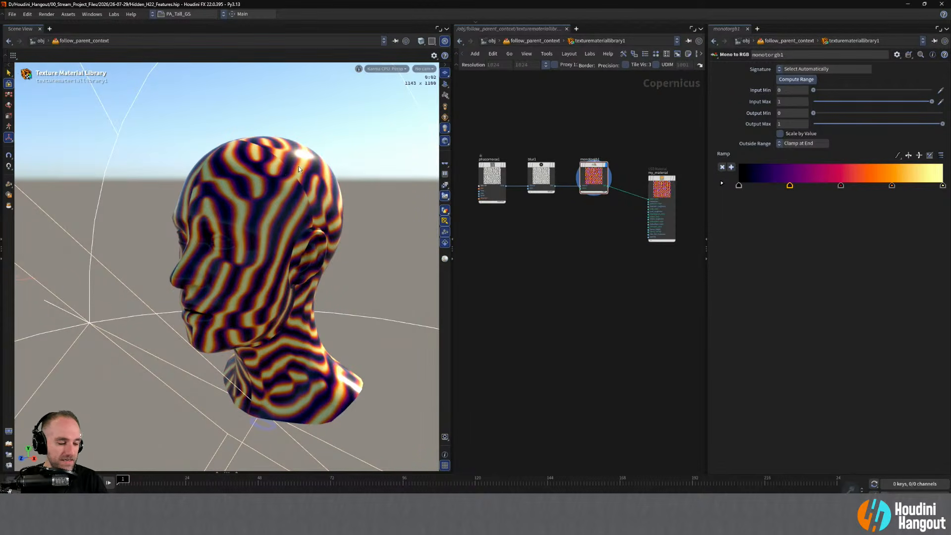
Inspect the larger stripe pattern on the side of the head and around the ear from several angles.
alt+drag(299, 166, 257, 186)
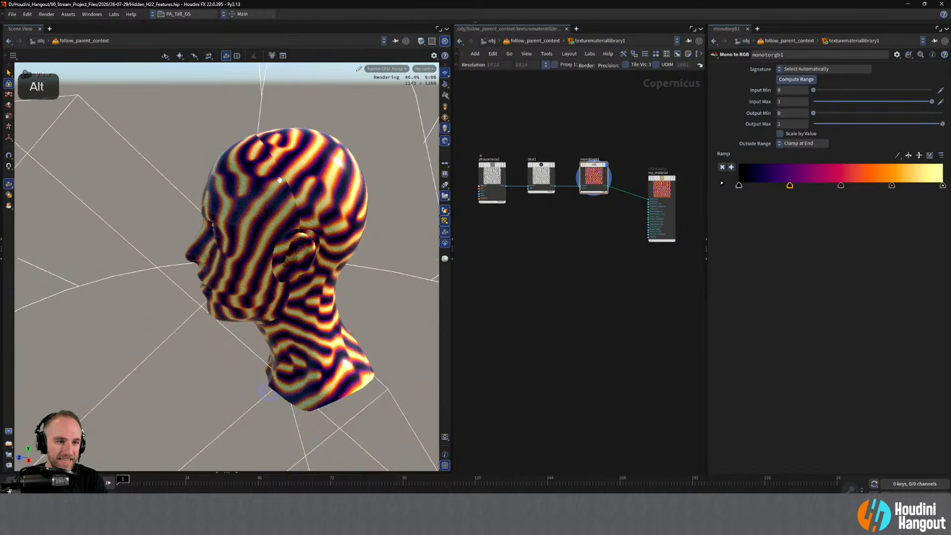
alt+right_drag(248, 190, 255, 192)
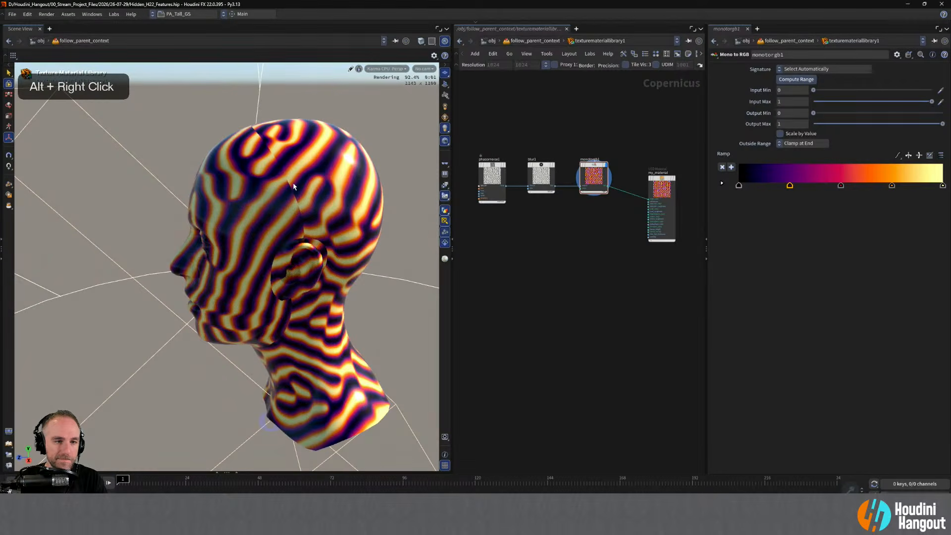
alt+drag(276, 184, 280, 197)
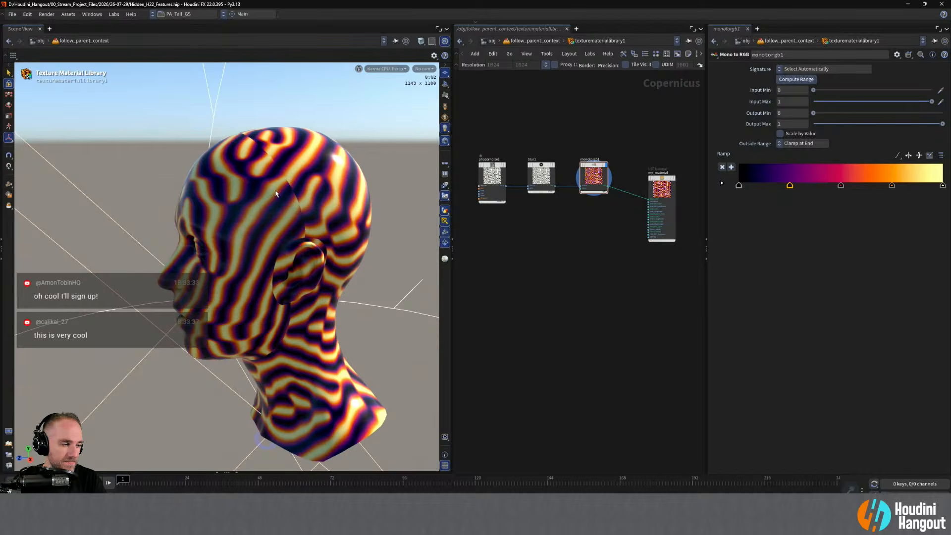
alt+drag(278, 179, 323, 159)
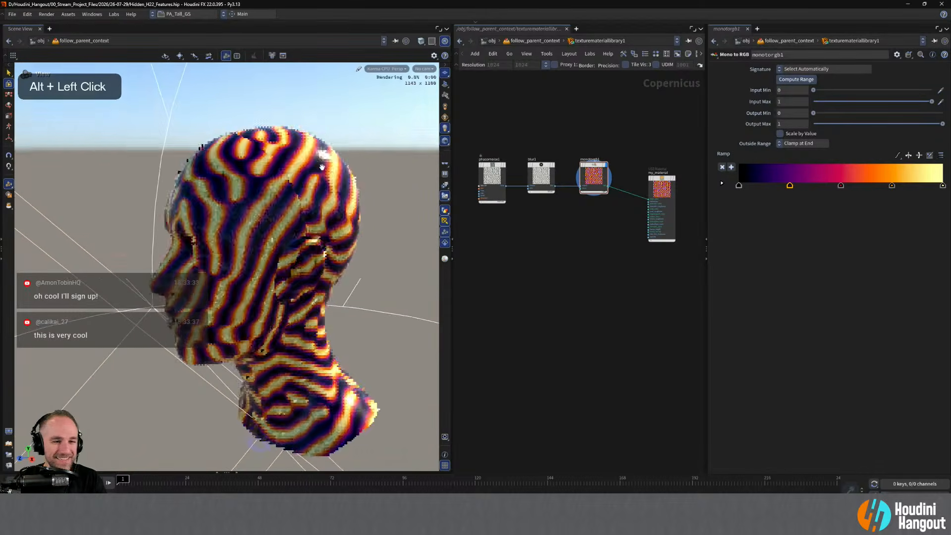
alt+right_drag(322, 159, 357, 169)
alt+right_drag(301, 203, 322, 212)
alt+middle_drag(322, 212, 284, 221)
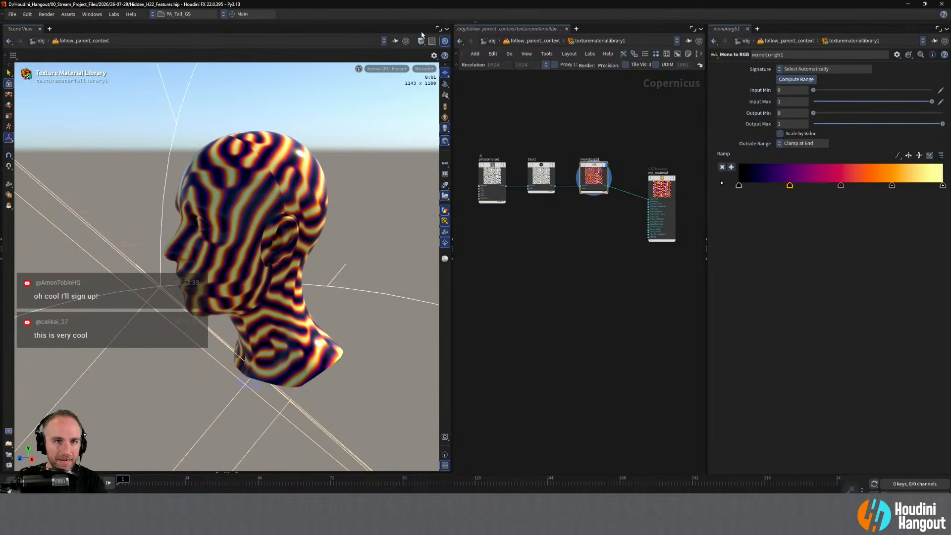
Toggle Follow Parent Context off and back on for the scene view, and view the head from the front.
click(436, 42)
click(444, 41)
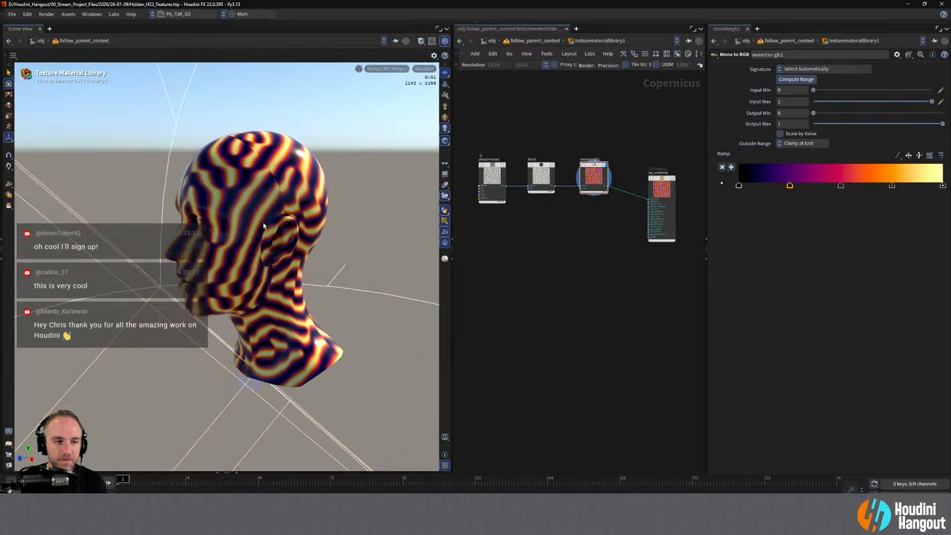
alt+drag(263, 226, 256, 279)
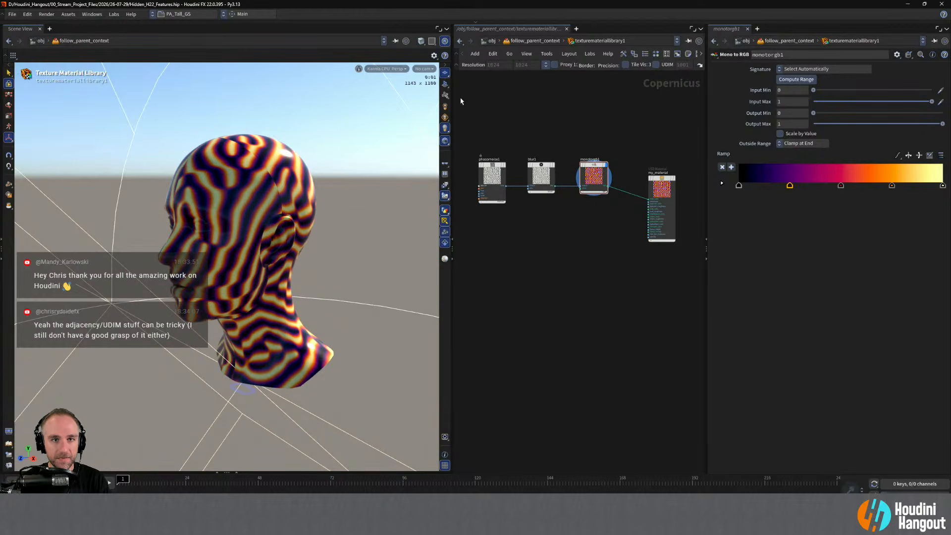
click(446, 42)
click(446, 42)
alt+drag(203, 196, 312, 208)
alt+middle_drag(312, 208, 297, 203)
alt+right_drag(297, 203, 288, 195)
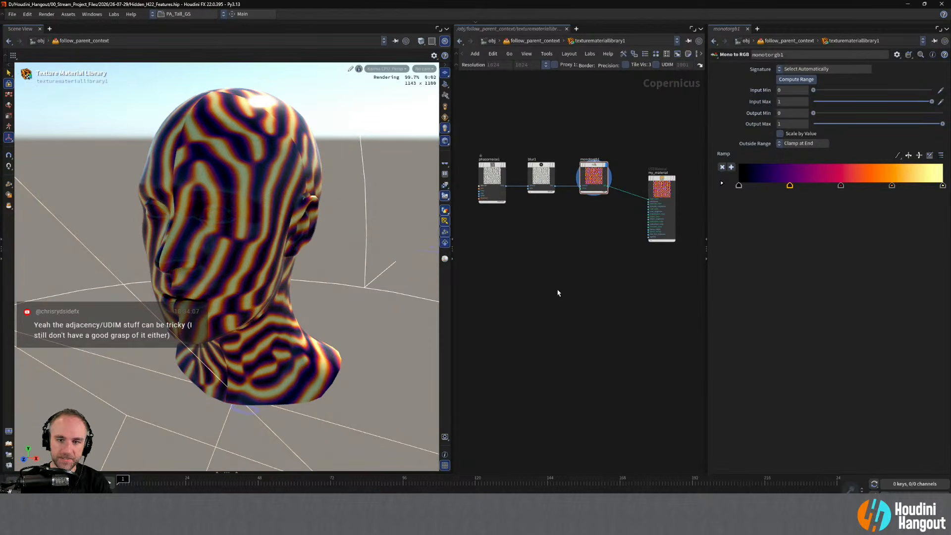
Add a Crystal Noise node below the Mono to RGB node, beside the inputs of my_material.
right_drag(558, 291, 614, 259)
middle_drag(613, 259, 581, 246)
right_drag(581, 246, 584, 161)
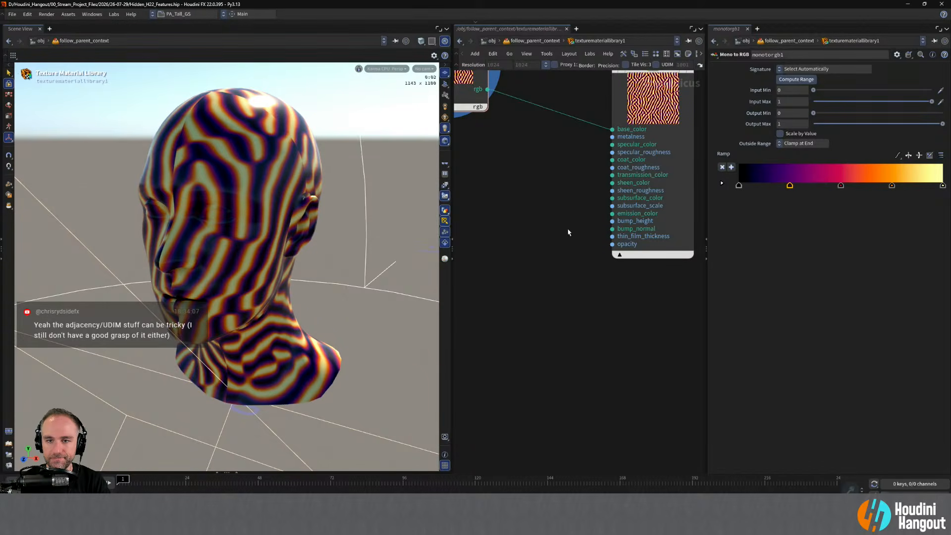
key(Tab)
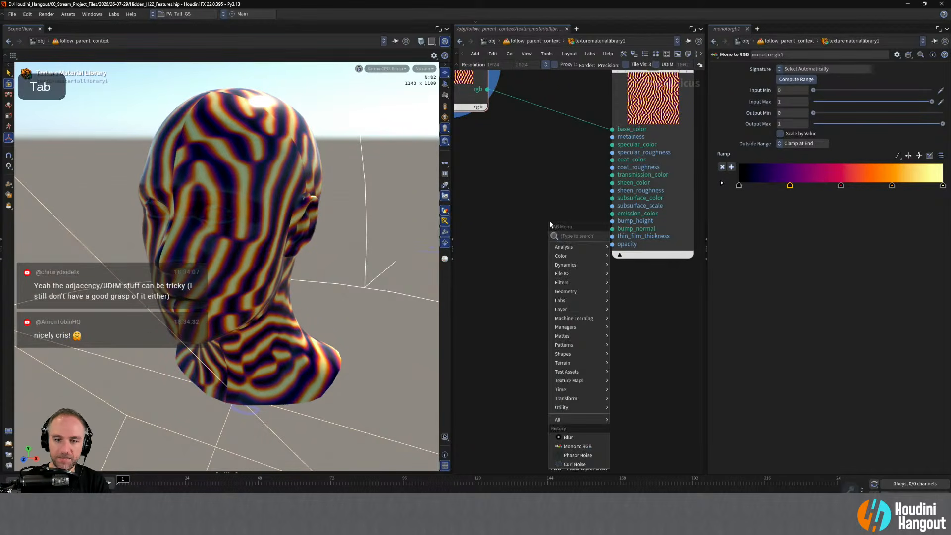
text(noise)
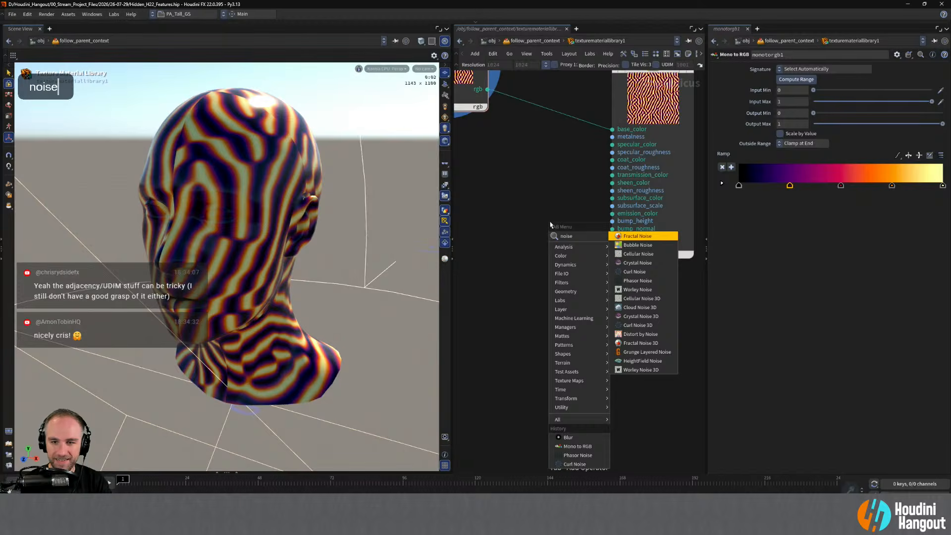
key(Down)
key(Down)
key(Down)
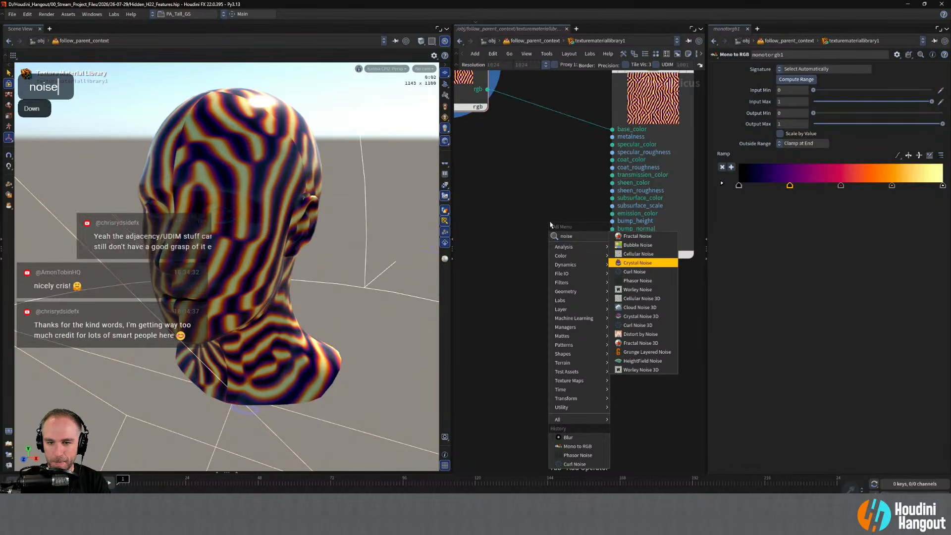
key(Return)
click(498, 156)
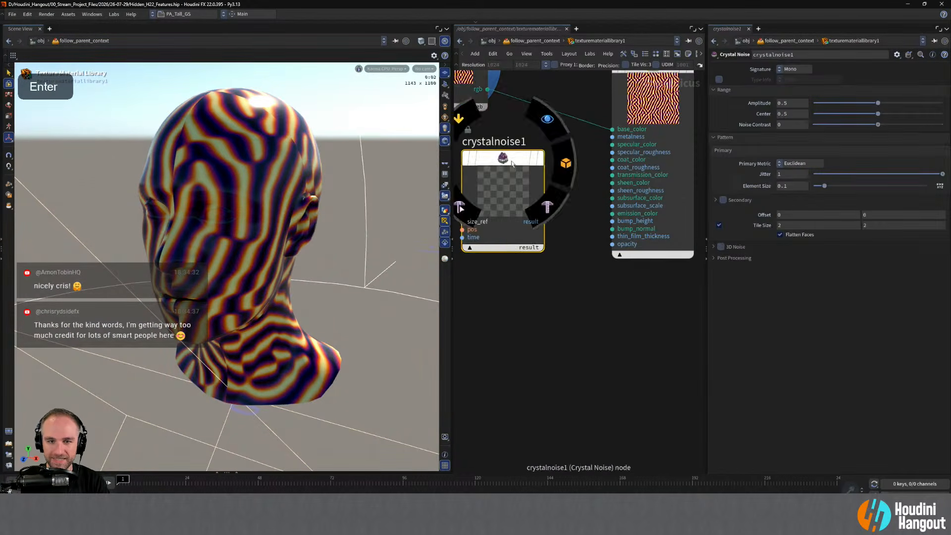
Connect the Crystal Noise result to the metalness input of my_material.
middle_drag(541, 273, 571, 297)
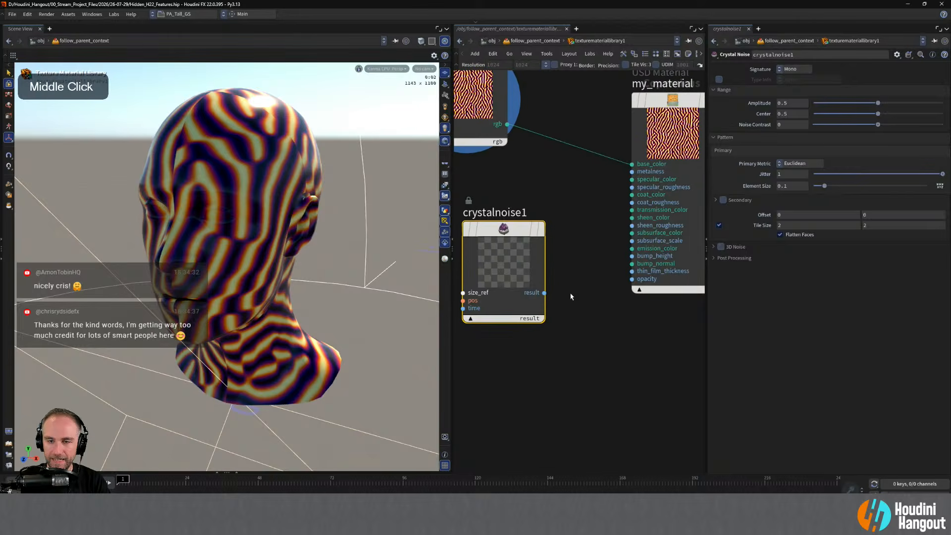
click(544, 292)
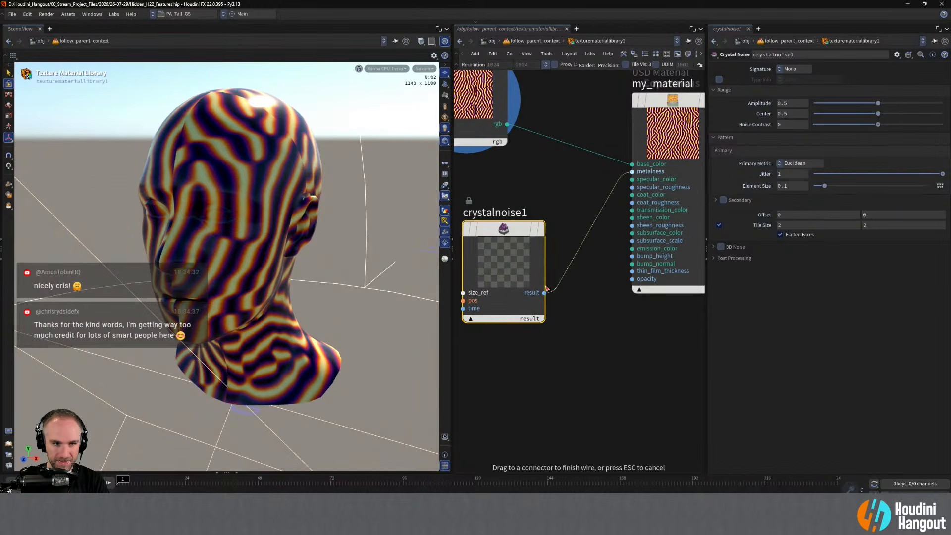
key(alt)
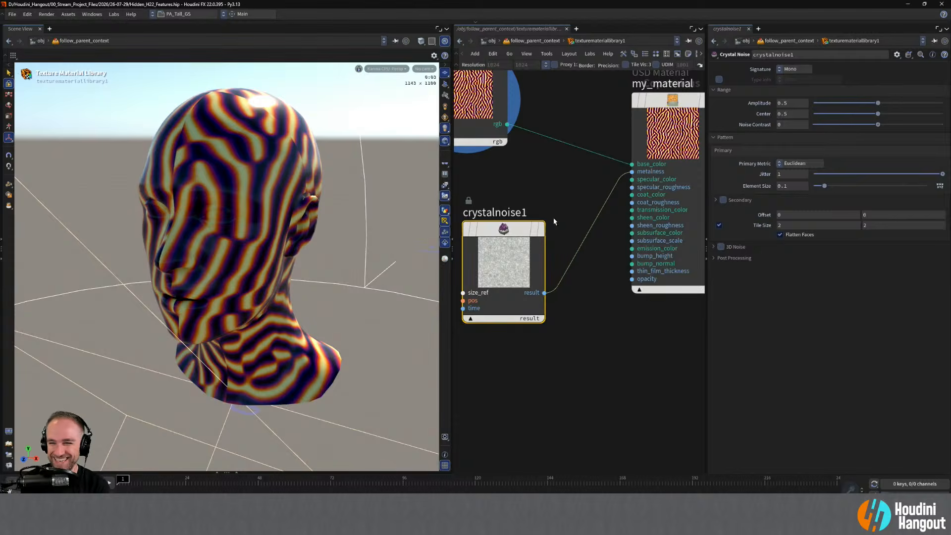
Display the Crystal Noise node and set its noise contrast to 0.011 and amplitude to 0.764.
drag(878, 125, 898, 131)
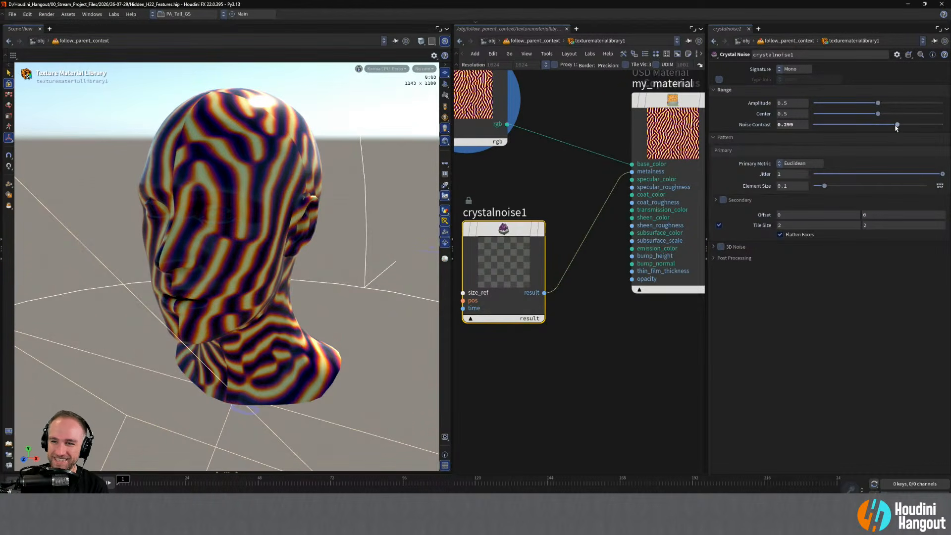
click(540, 229)
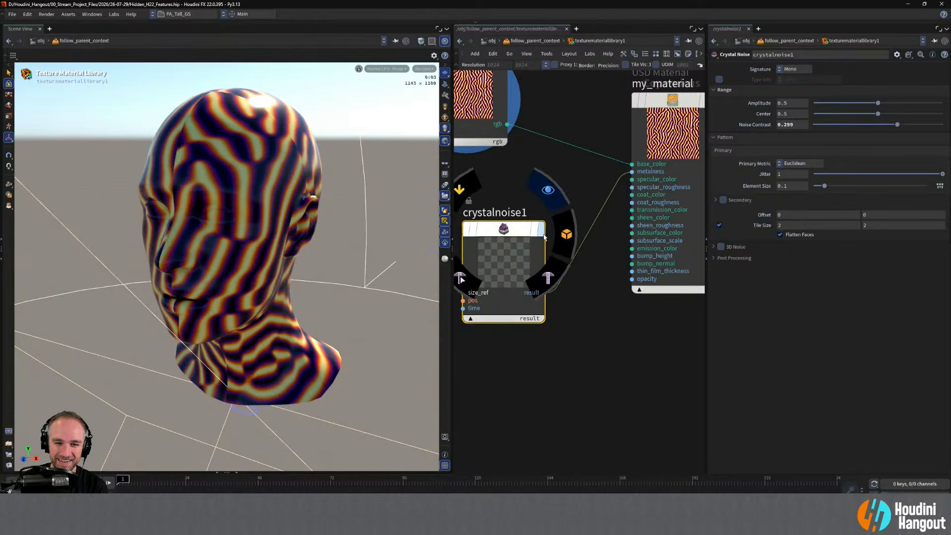
mouse_move(897, 125)
mouse_down()
mouse_move(923, 126)
mouse_move(850, 127)
mouse_move(916, 124)
mouse_move(897, 103)
mouse_move(913, 104)
mouse_move(880, 130)
mouse_up()
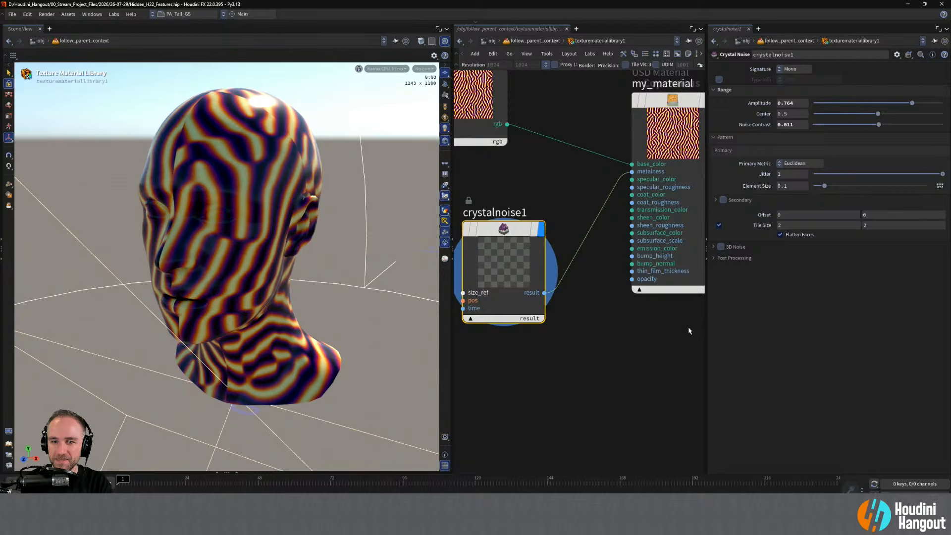
Rewire the Crystal Noise result from metalness to the specular_roughness input of my_material.
drag(598, 222, 633, 187)
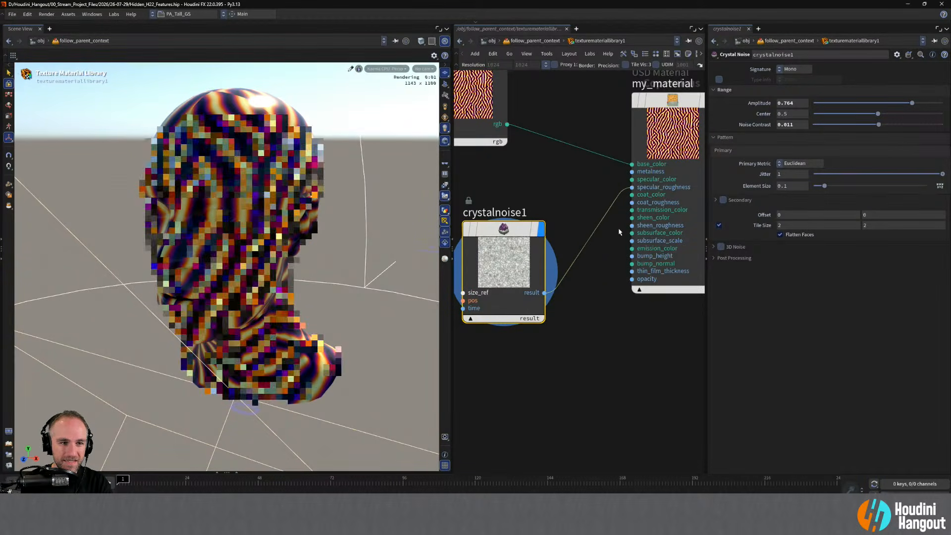
alt+drag(195, 180, 163, 182)
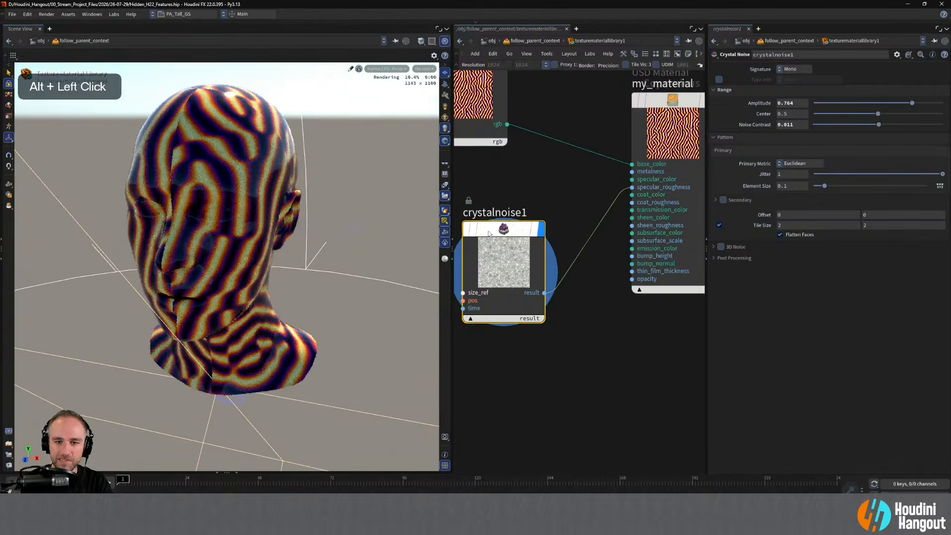
Reset the Crystal Noise contrast to its default, set amplitude to 0.796 and element size to 0.807, and check the head's reflections.
ctrl+middle_click(755, 124)
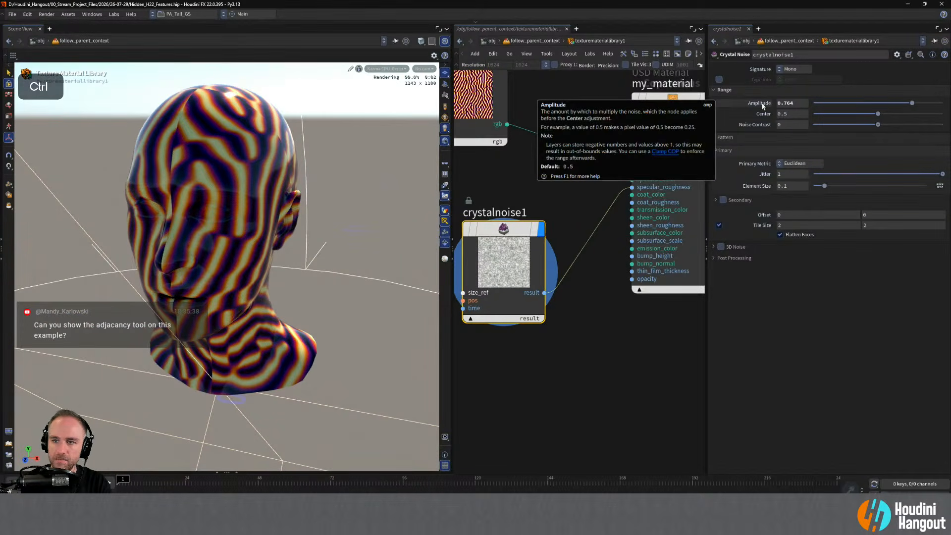
drag(861, 103, 916, 104)
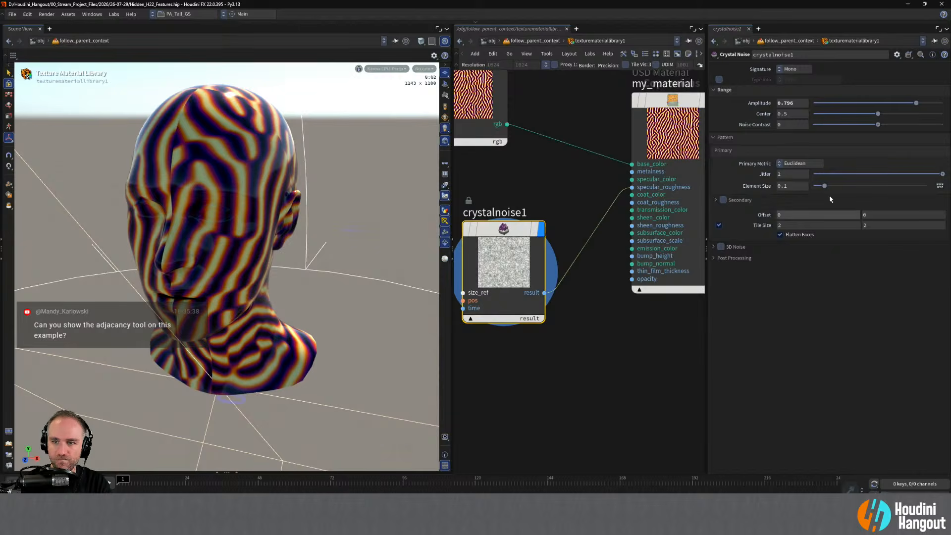
drag(825, 186, 906, 189)
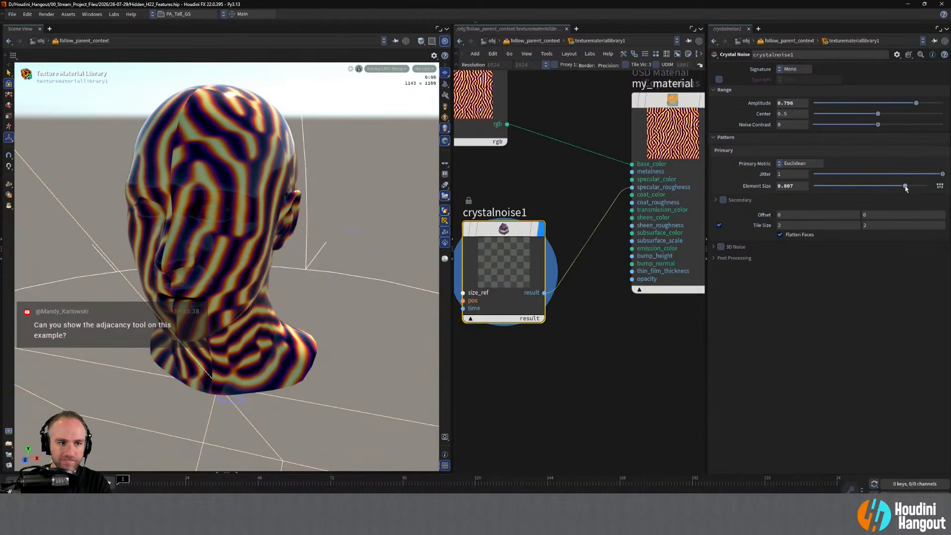
alt+right_drag(381, 176, 356, 168)
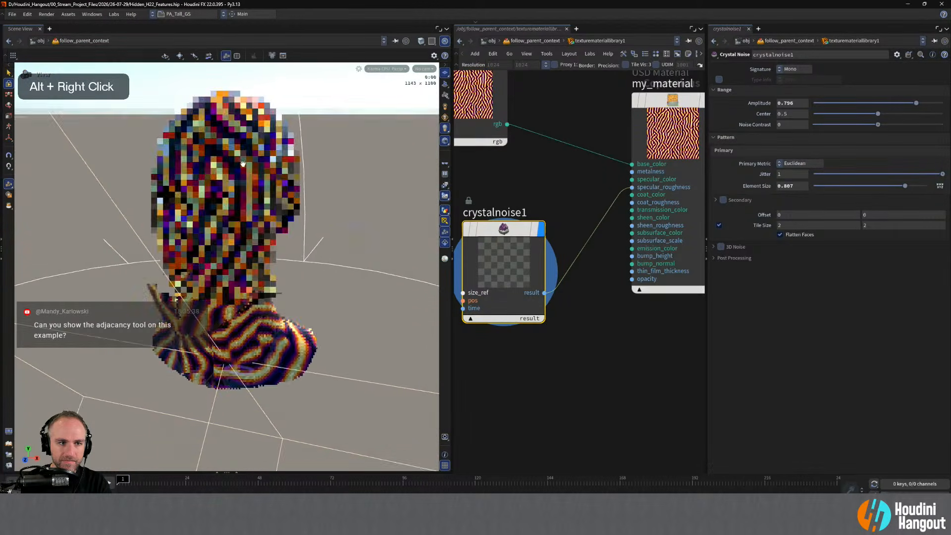
alt+drag(356, 168, 277, 146)
alt+right_drag(277, 146, 257, 159)
Delete the Crystal Noise node and add a Checkerboard node in its place.
mouse_move(510, 229)
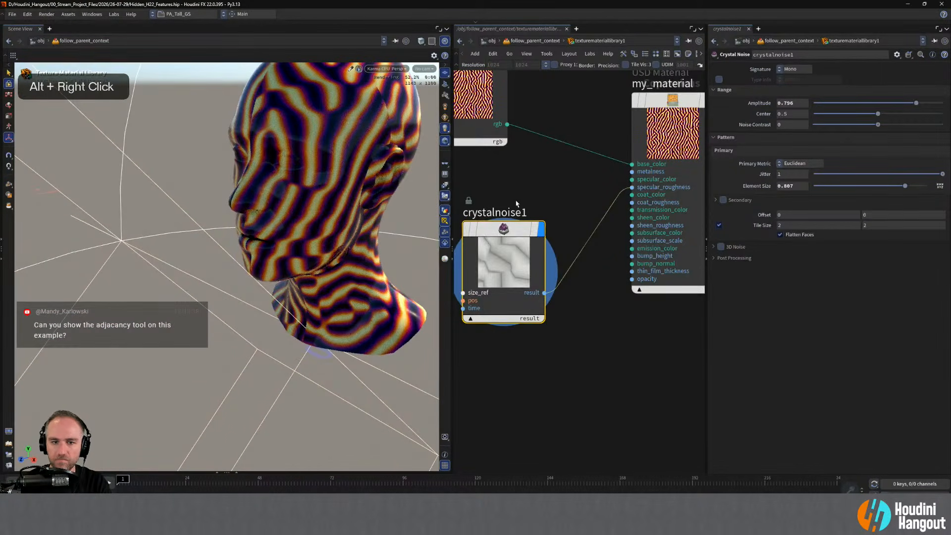
key(Delete)
key(Tab)
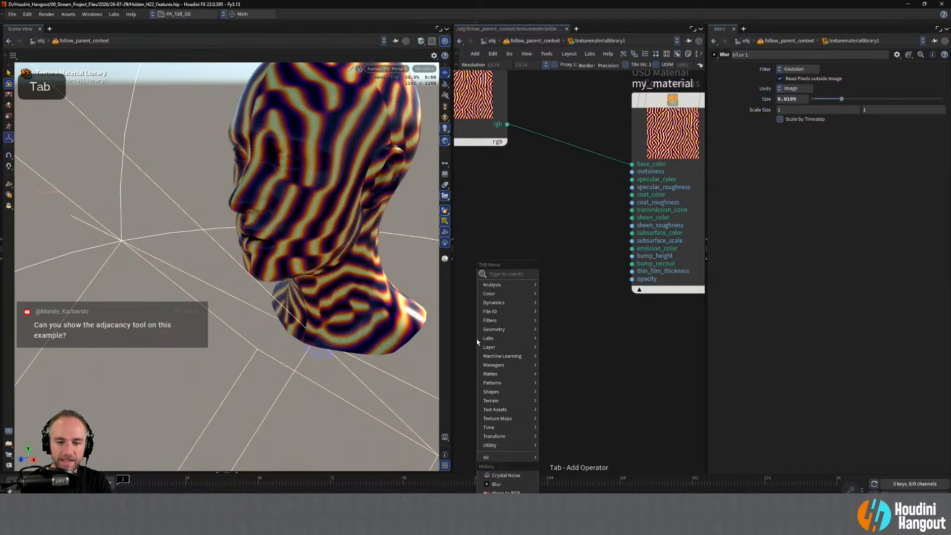
text(noise)
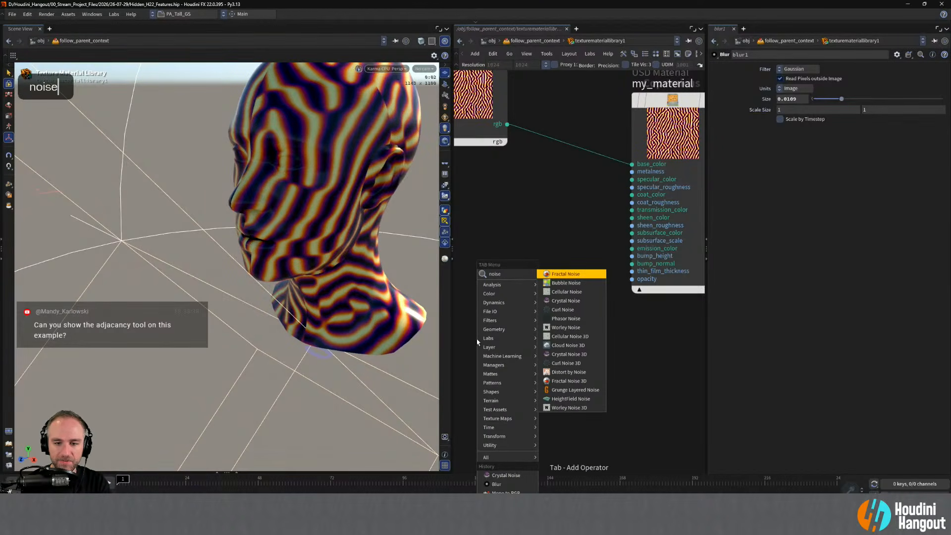
key(BackSpace)
key(BackSpace)
key(BackSpace)
key(BackSpace)
key(BackSpace)
text(check)
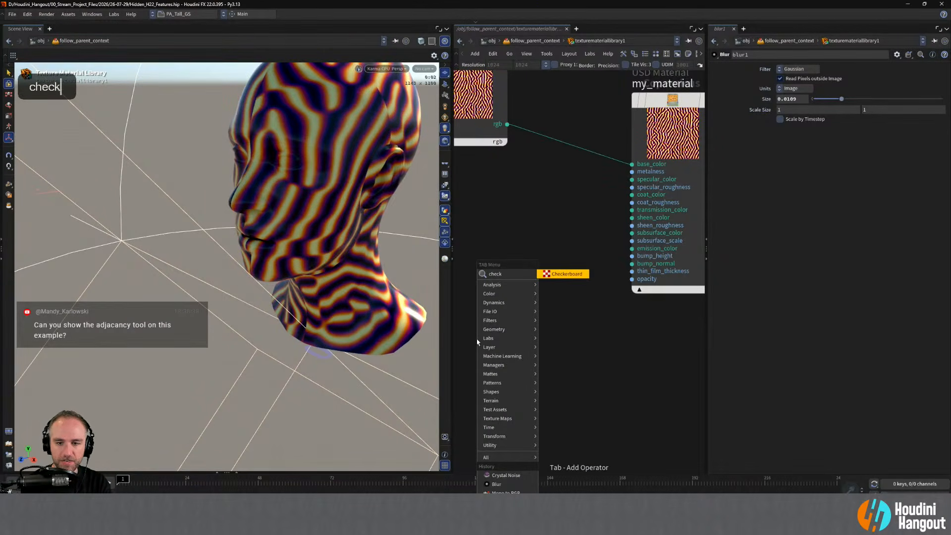
key(Return)
click(548, 239)
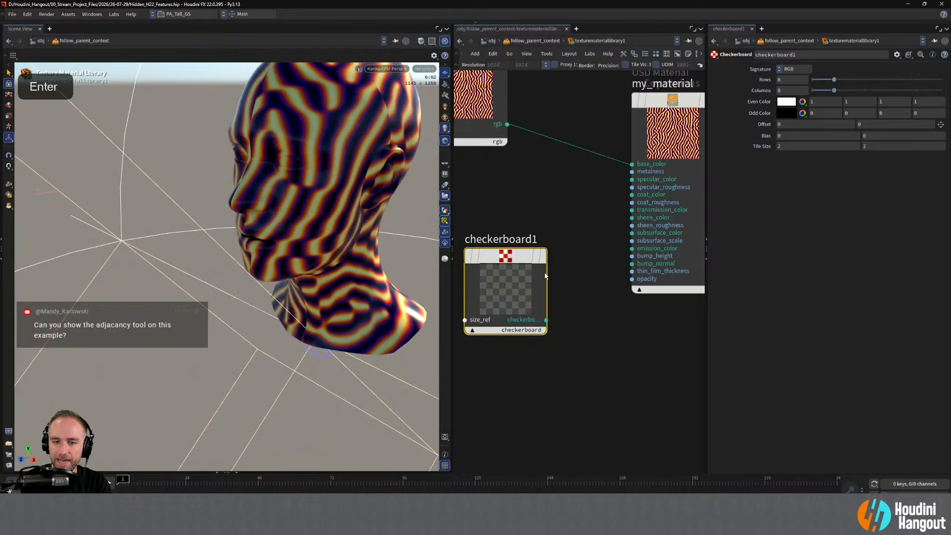
Connect the checkerboard1 output to my_material's specular_roughness input and inspect the pattern on the other side of the head.
drag(547, 320, 632, 187)
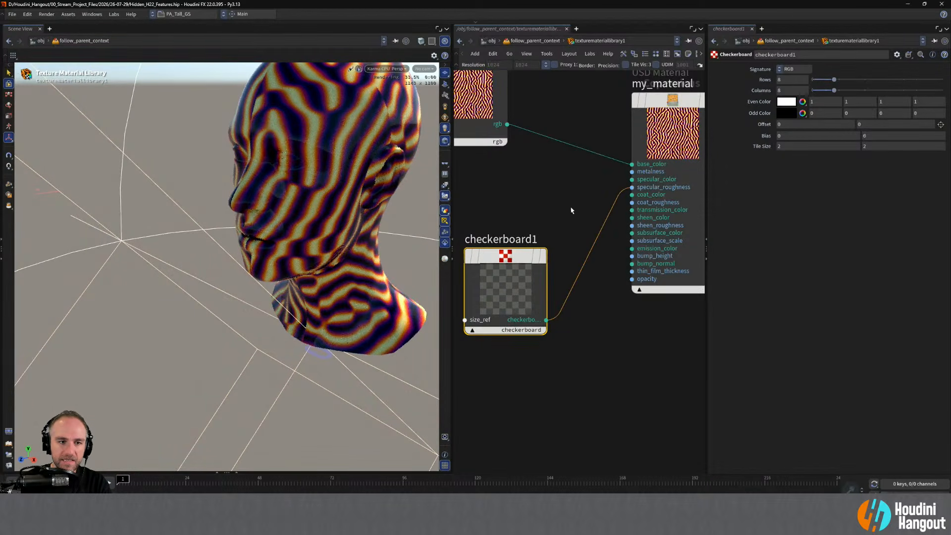
alt+click(281, 198)
alt+drag(280, 197, 391, 169)
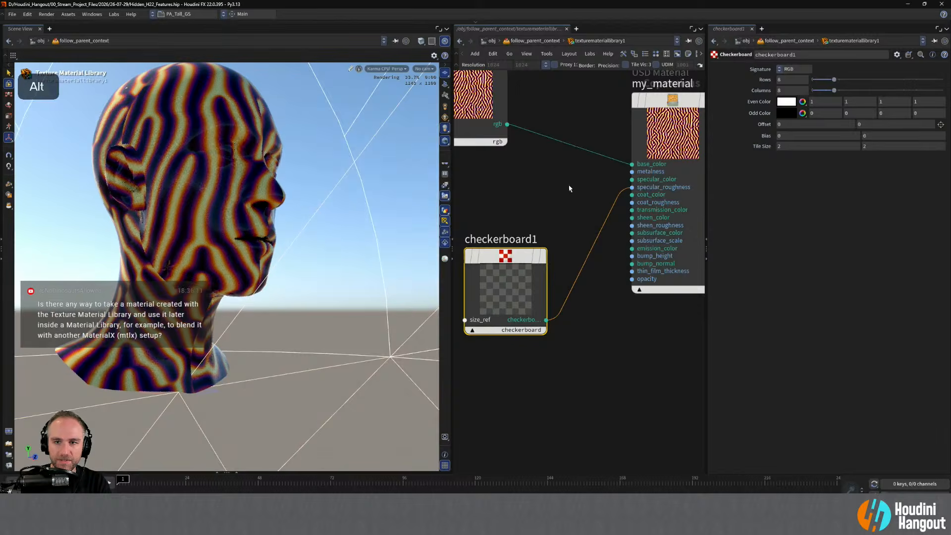
Set the specular roughness of my_material to 1 and inspect the shading around the head.
middle_drag(682, 122, 648, 163)
click(647, 164)
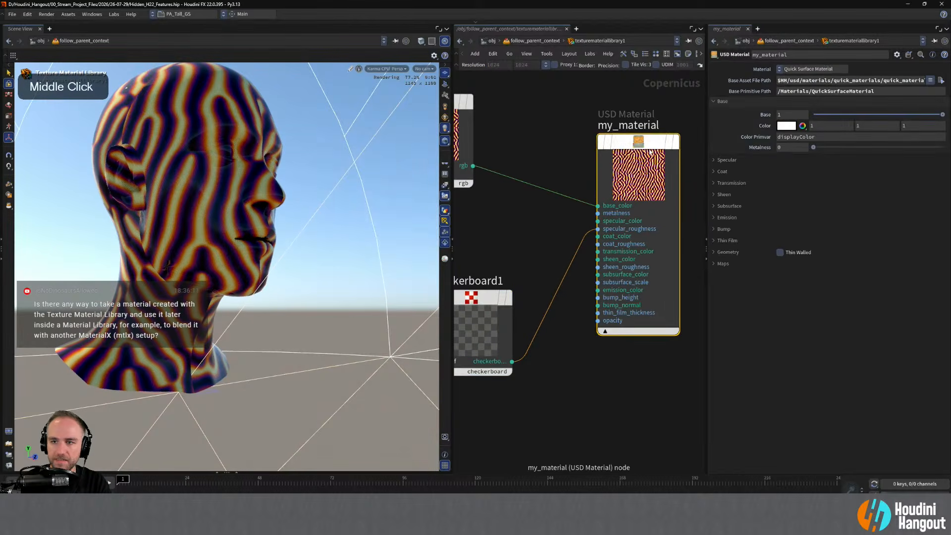
click(715, 159)
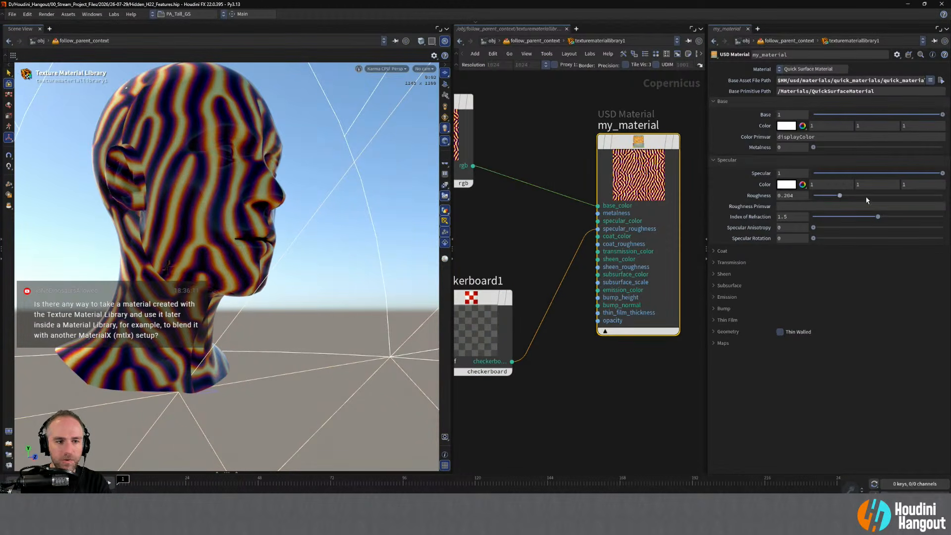
drag(839, 195, 943, 195)
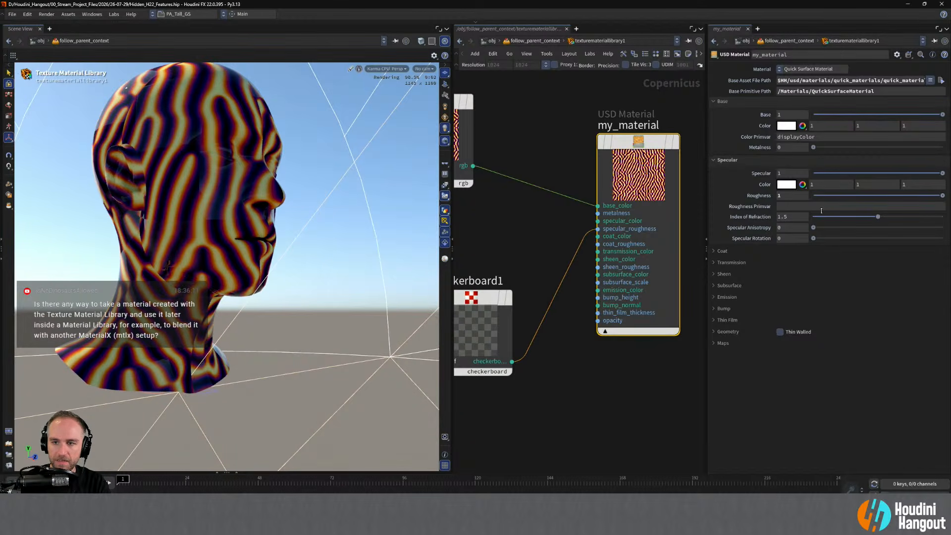
middle_drag(511, 246, 580, 249)
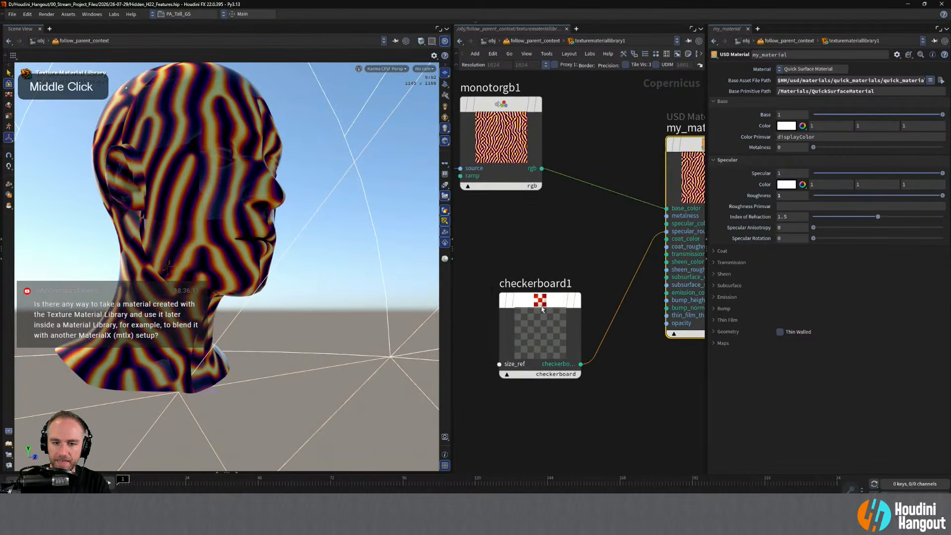
alt+drag(166, 187, 121, 195)
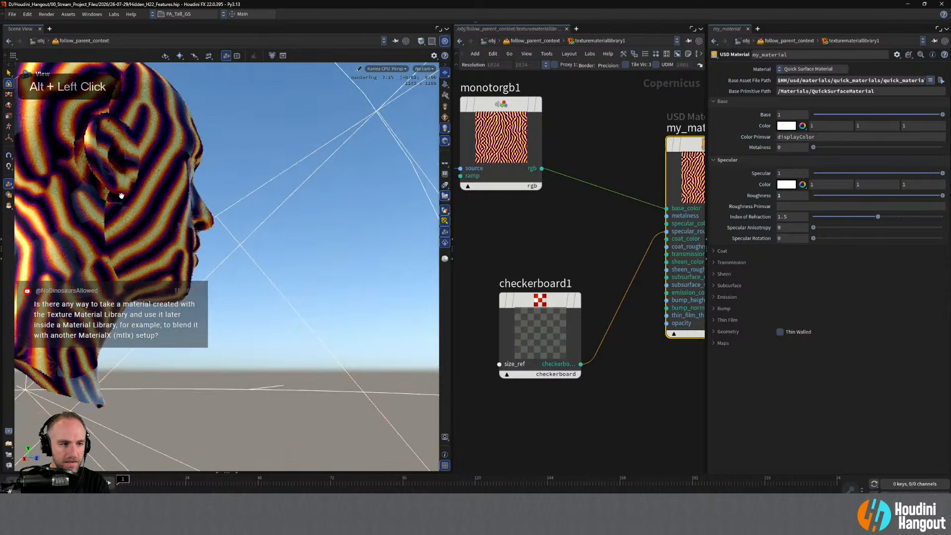
alt+middle_drag(121, 196, 257, 209)
alt+drag(228, 222, 203, 235)
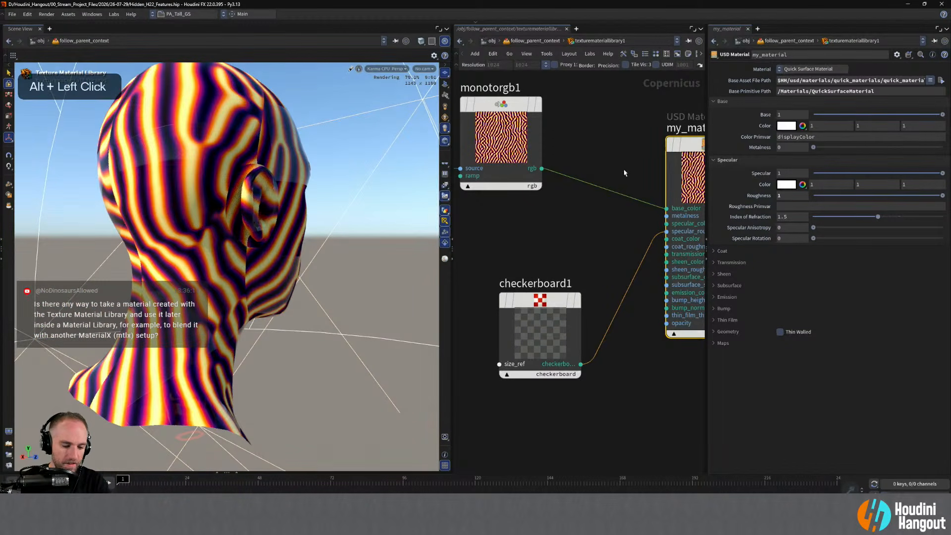
Disconnect monotorgb1 from my_material's base_color input, set the base color to black, and inspect the checkered reflections on the face.
key(y)
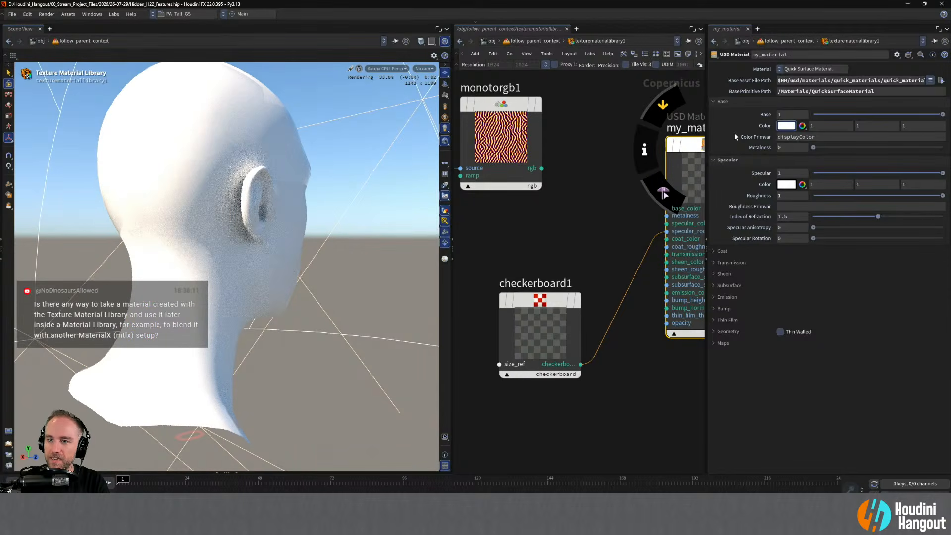
click(786, 127)
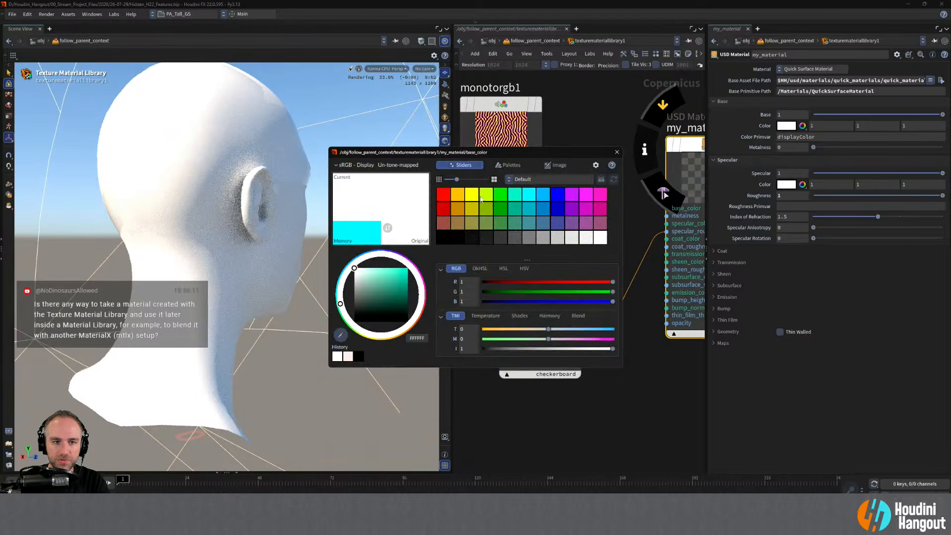
click(442, 237)
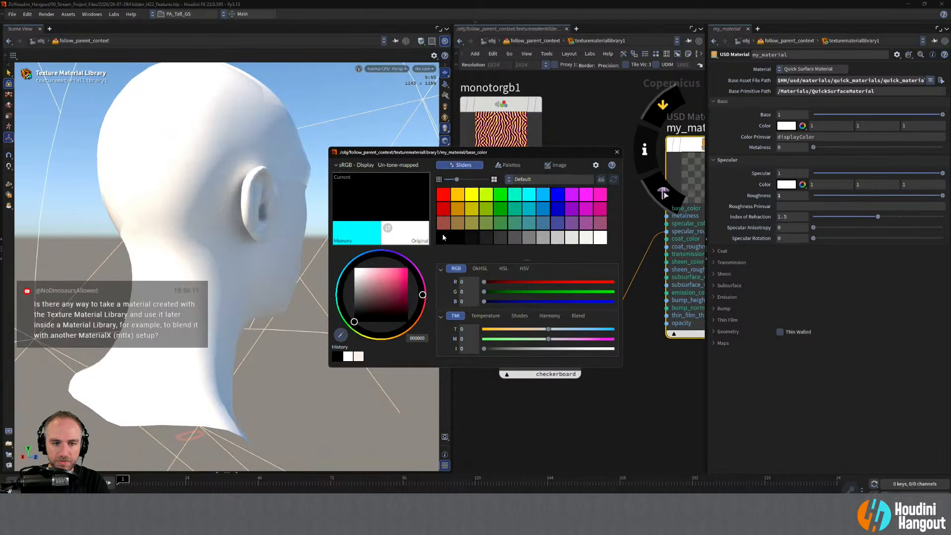
click(616, 154)
alt+drag(221, 151, 135, 155)
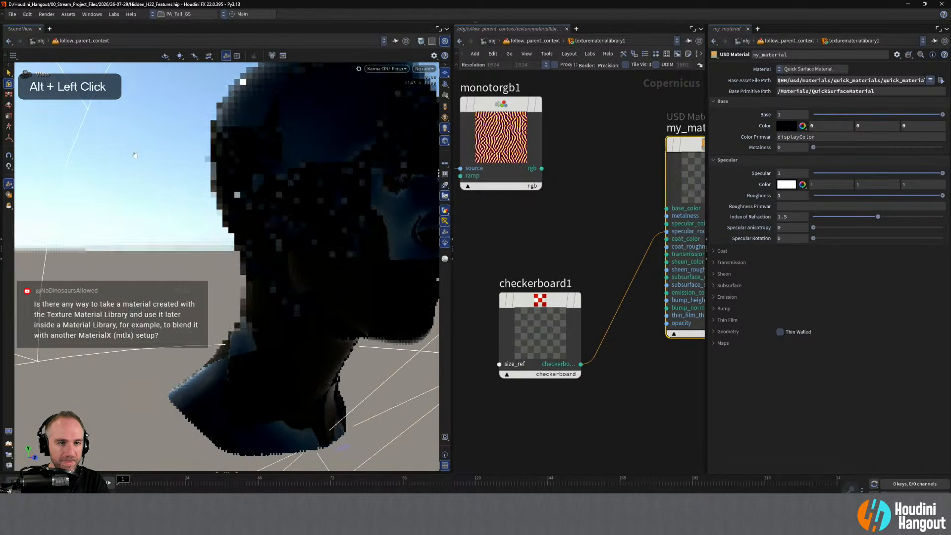
alt+middle_drag(345, 160, 276, 165)
alt+drag(276, 165, 186, 186)
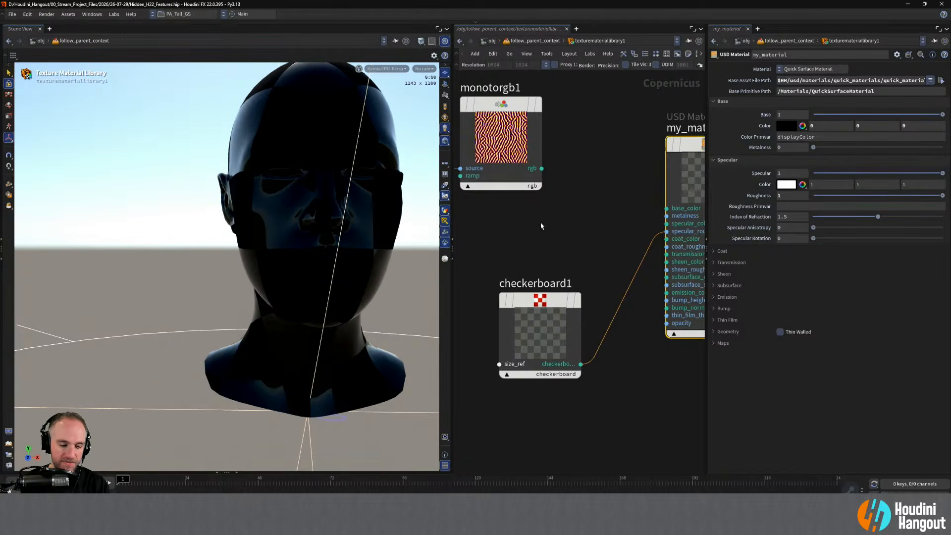
Add a Geometry to Adjacency node below the checkerboard1 node in the texturemateriallibrary1 network.
key(u)
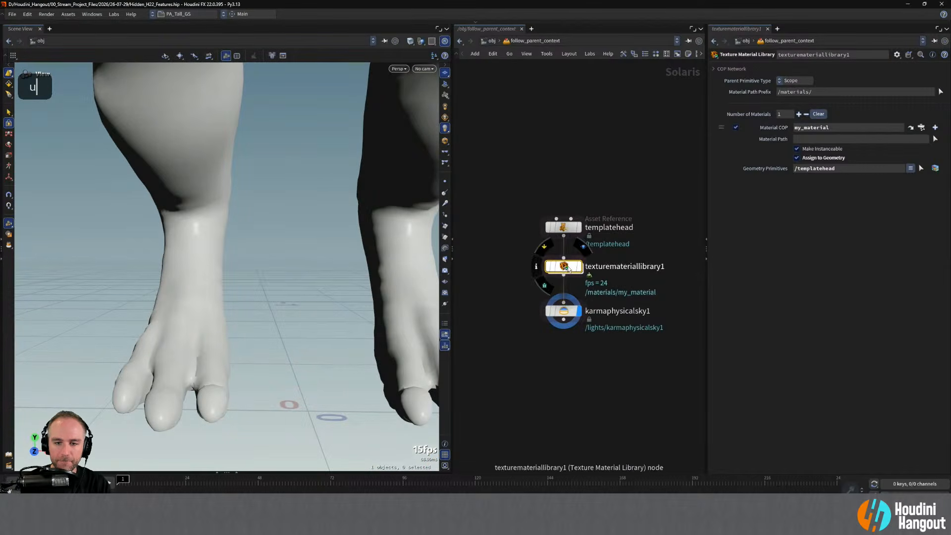
double_click(568, 269)
right_drag(568, 270, 530, 237)
middle_drag(510, 254, 528, 265)
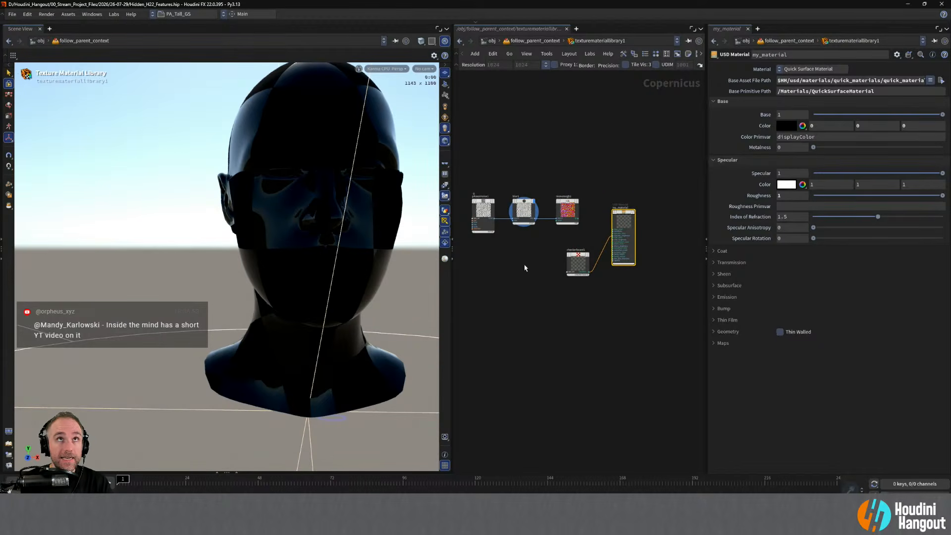
key(Tab)
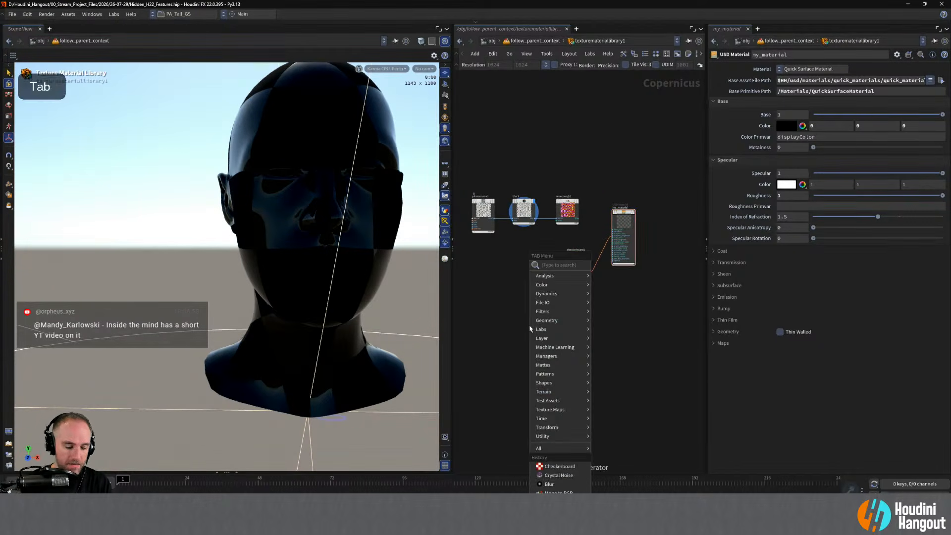
text(adja)
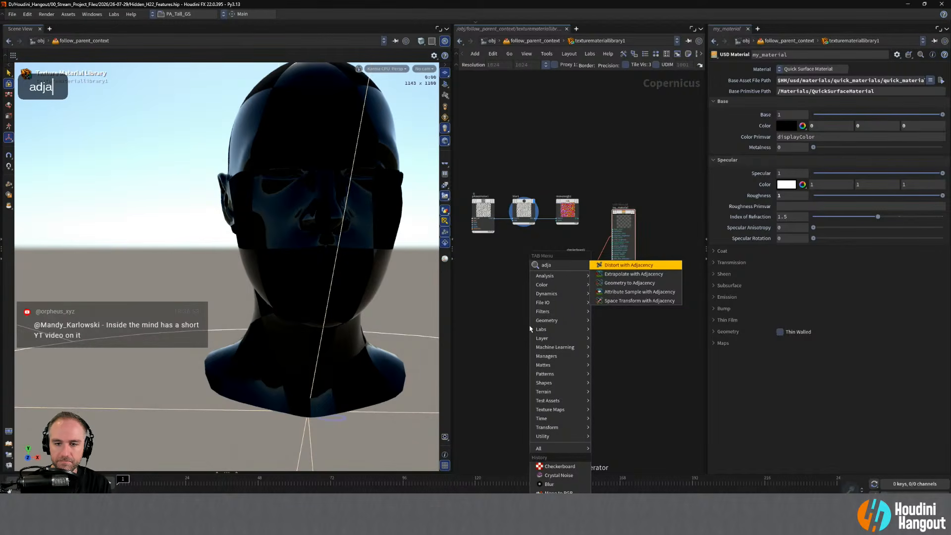
key(Down)
key(Down)
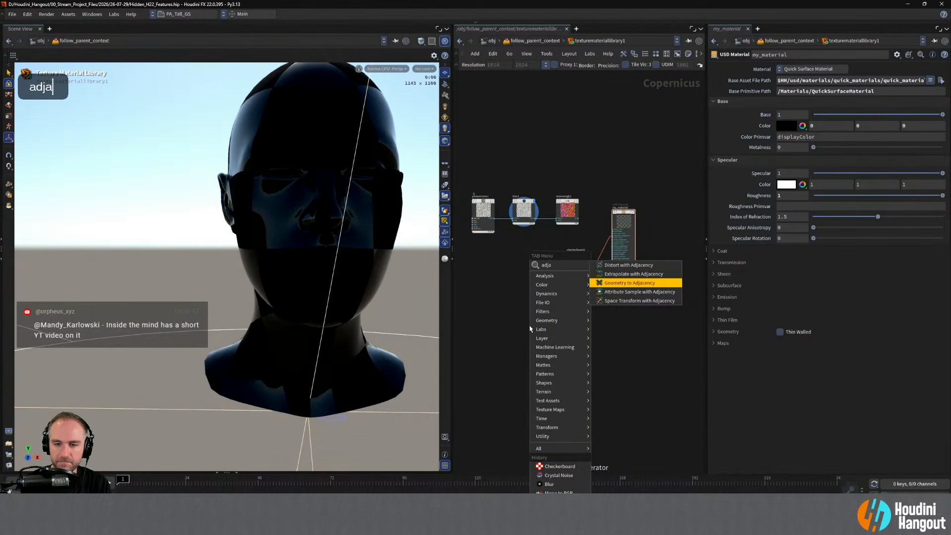
key(Return)
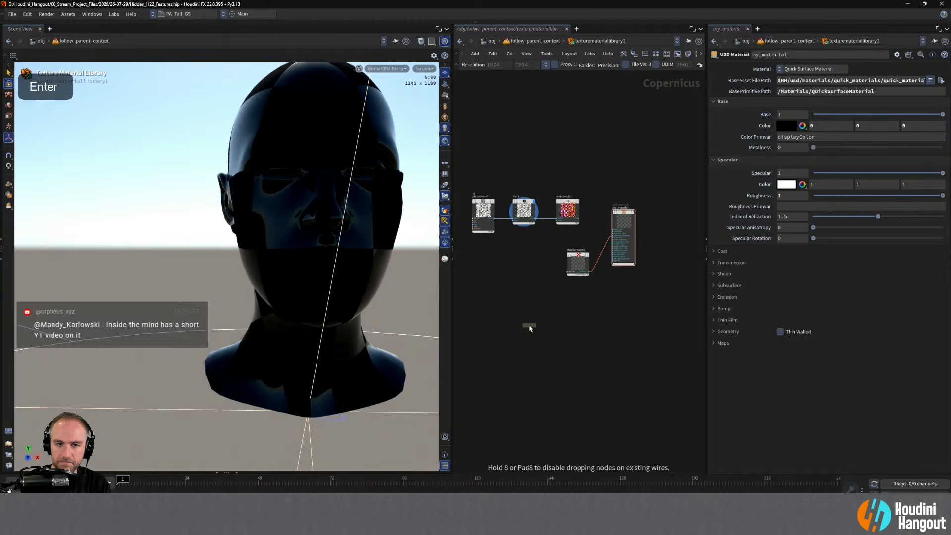
click(526, 296)
right_drag(533, 354, 543, 325)
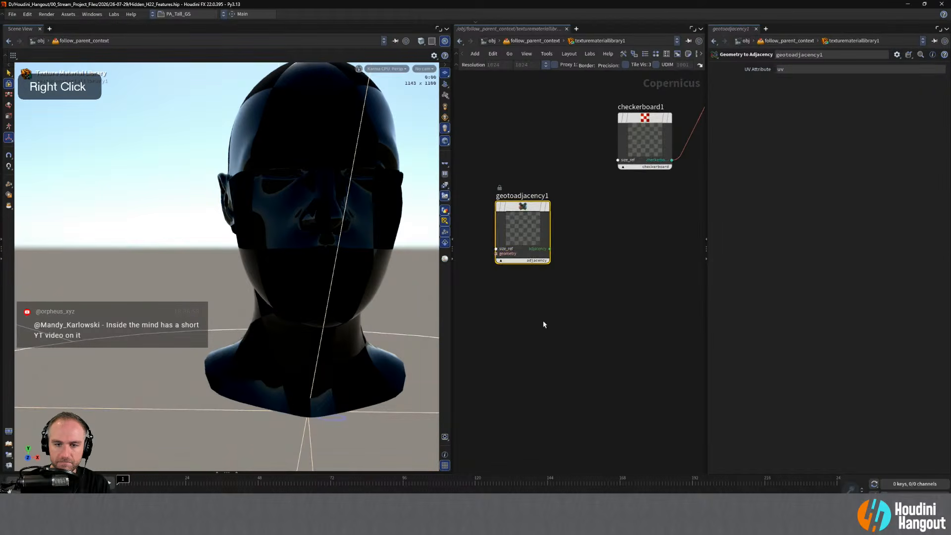
Go up to the Solaris network and import the /templatehead geometry primitives into the texture material library's Copernicus network.
right_drag(501, 131, 499, 127)
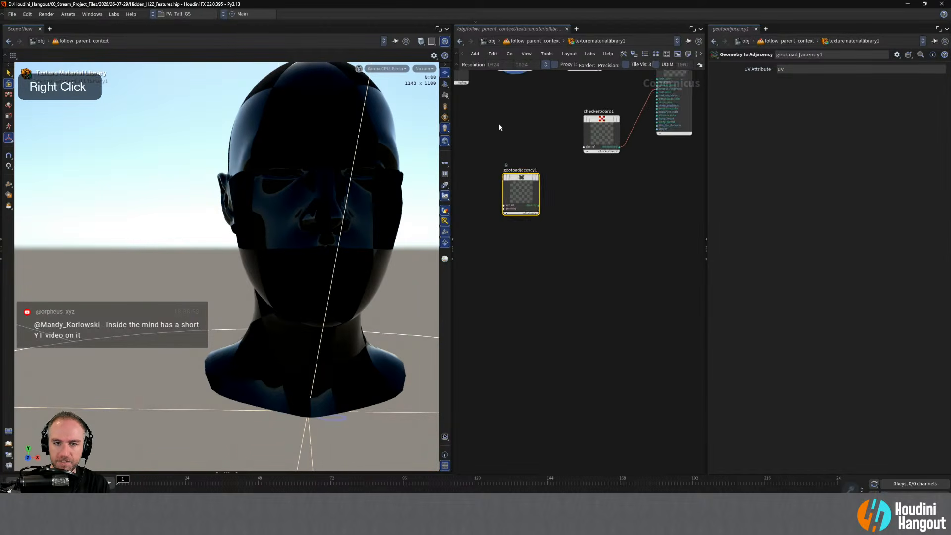
middle_drag(500, 127, 445, 218)
key(u)
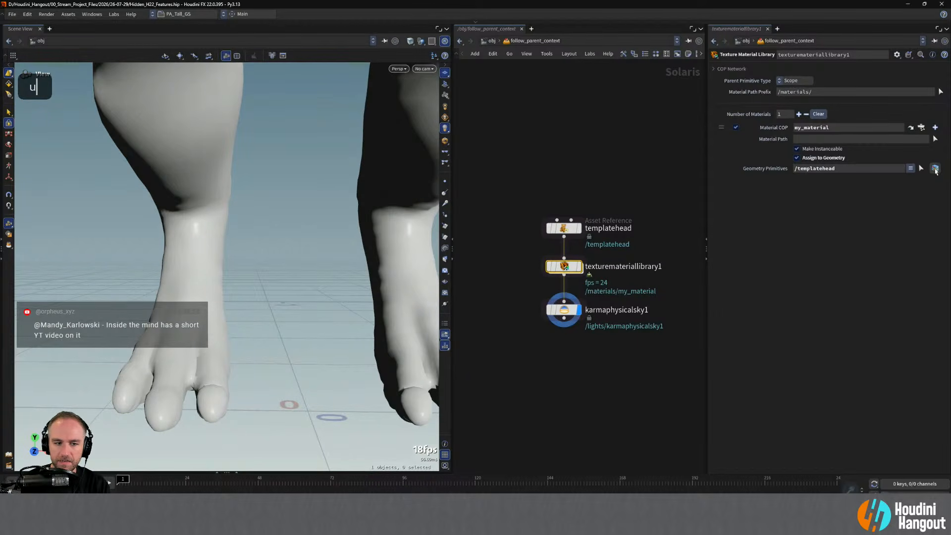
right_drag(325, 170, 146, 169)
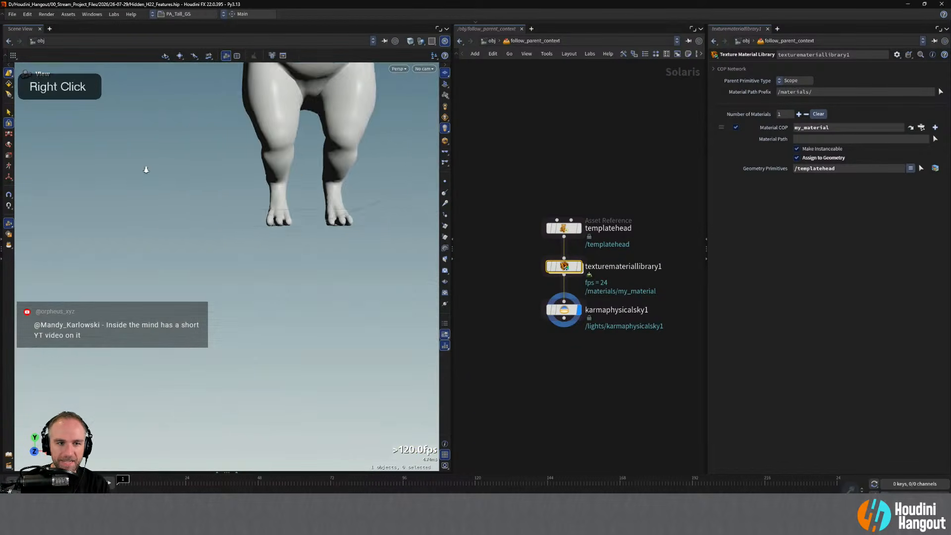
middle_drag(146, 169, 215, 299)
middle_drag(260, 256, 201, 262)
Stop the viewport from following the parent context and reopen the texturemateriallibrary1 network.
click(445, 42)
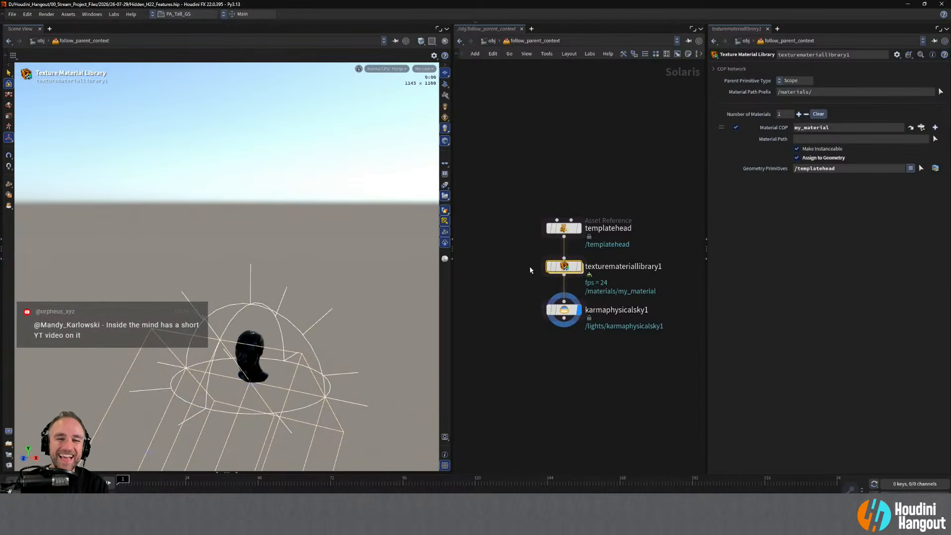
key(u)
double_click(550, 280)
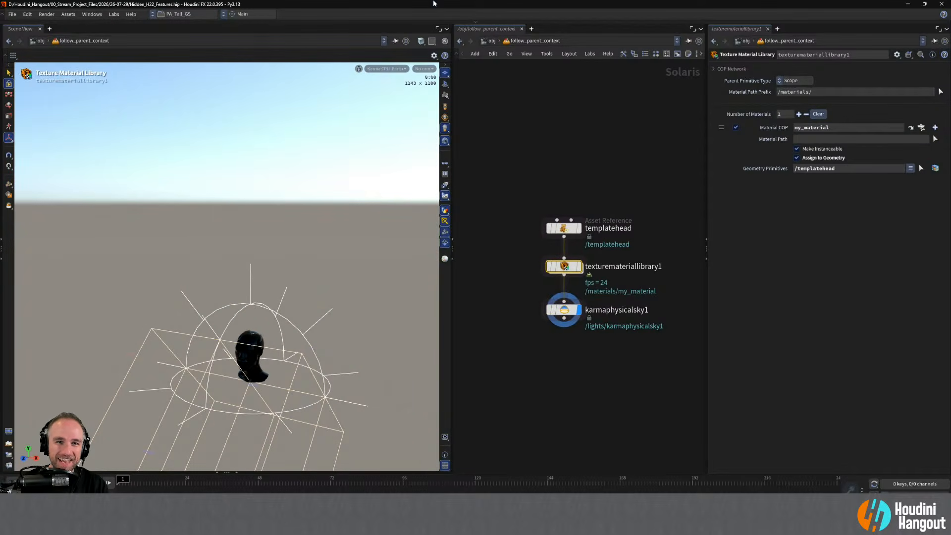
double_click(569, 268)
key(u)
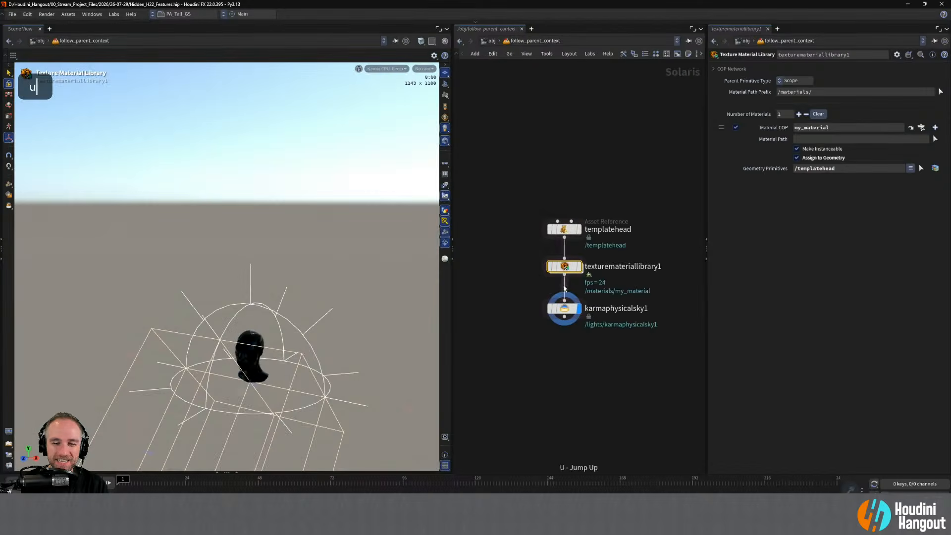
double_click(563, 269)
middle_drag(532, 301, 557, 297)
right_drag(558, 297, 555, 295)
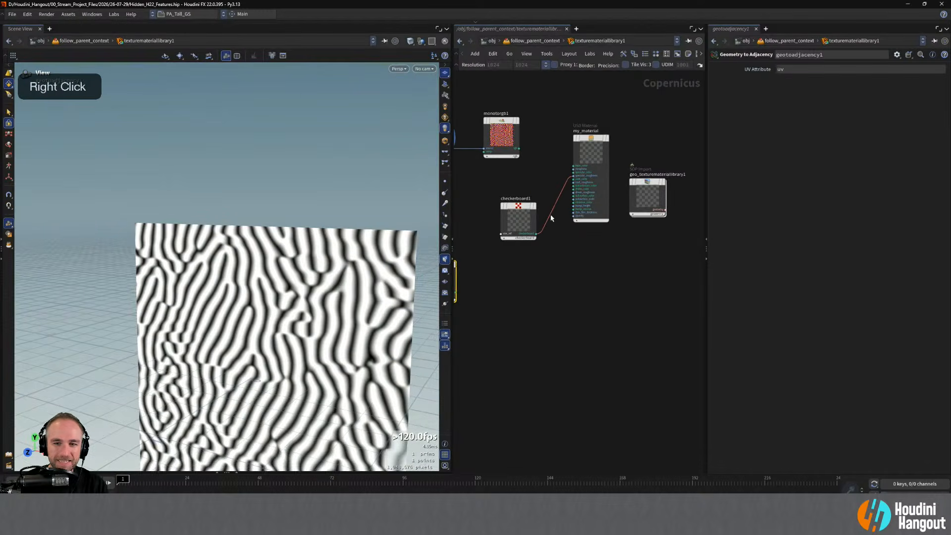
Move the geo_texturemateriallibrary1 SOP Import node beside geotoadjacency1 and display the imported head geometry.
drag(649, 184, 533, 314)
middle_drag(525, 293, 704, 285)
right_drag(704, 285, 673, 274)
middle_drag(677, 277, 588, 287)
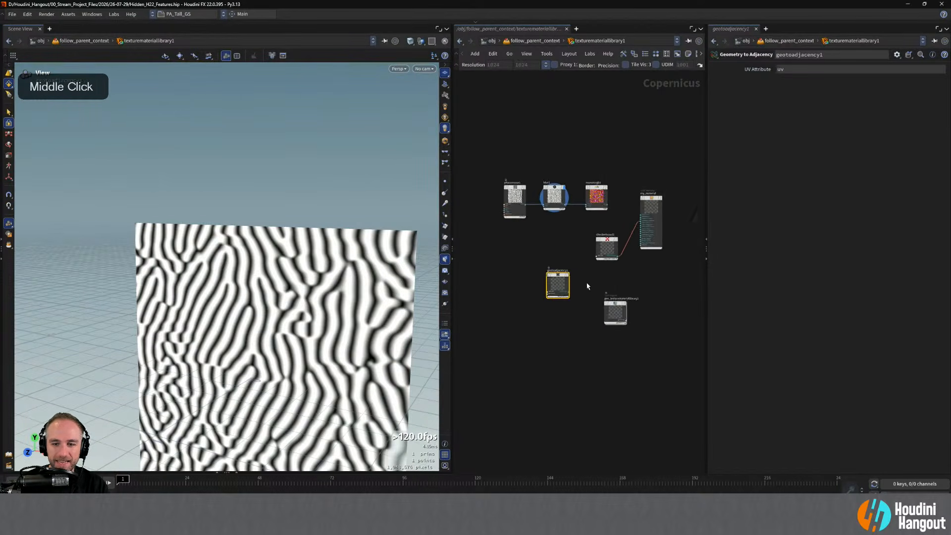
right_drag(589, 287, 617, 300)
click(639, 311)
drag(626, 313, 512, 233)
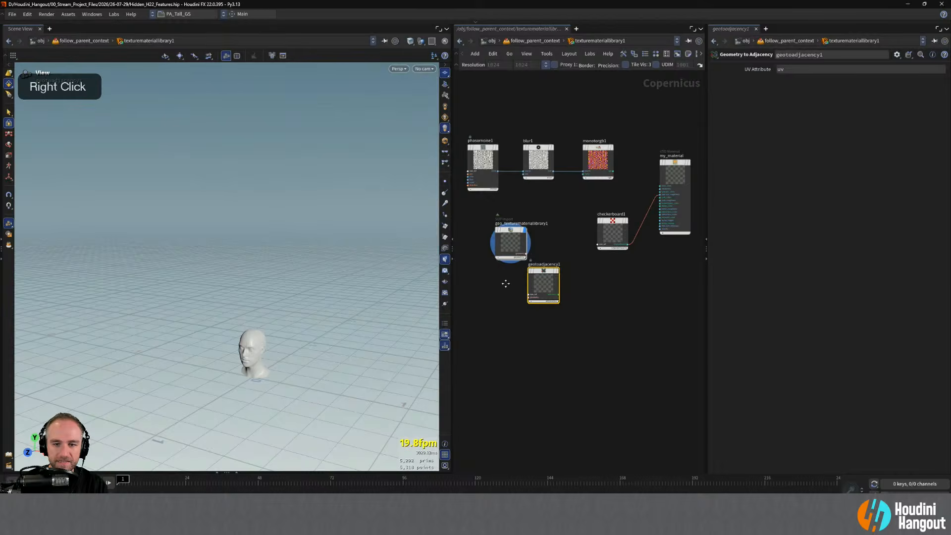
Connect the geometry output of geo_texturemateriallibrary1 to the geometry input of geotoadjacency1.
middle_drag(505, 283, 543, 305)
drag(537, 254, 488, 263)
right_drag(514, 314, 568, 299)
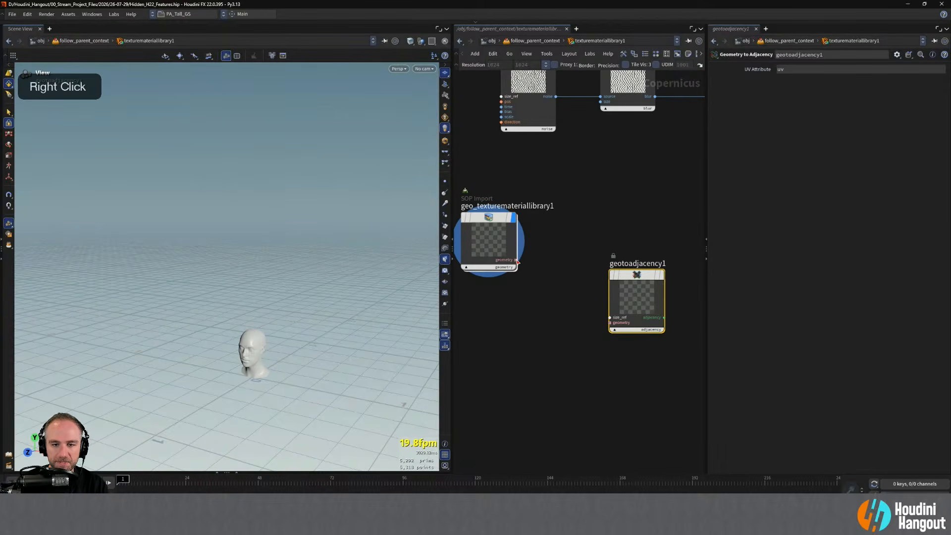
drag(516, 260, 609, 322)
Display geotoadjacency1, align it with the SOP Import node, and examine the layers carried by its adjacency output.
mouse_move(653, 279)
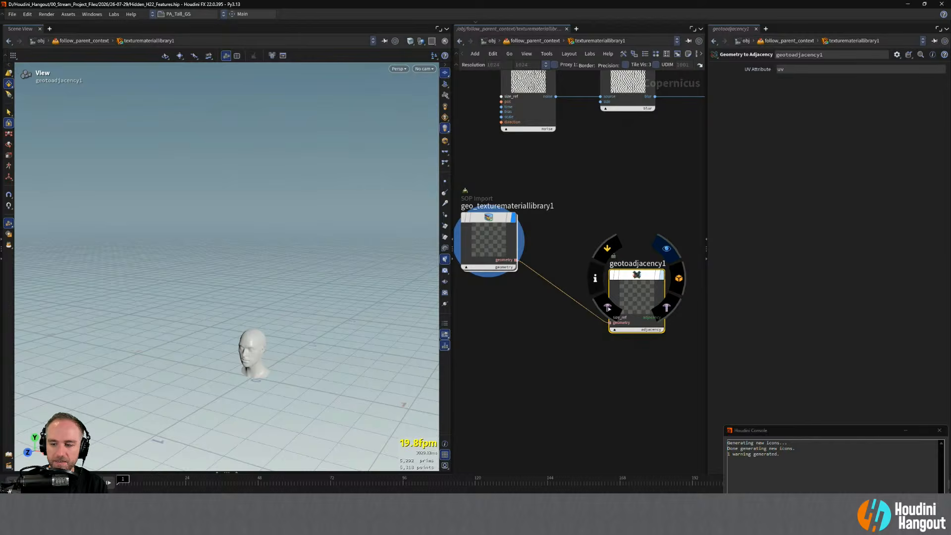
click(939, 431)
drag(624, 263, 589, 223)
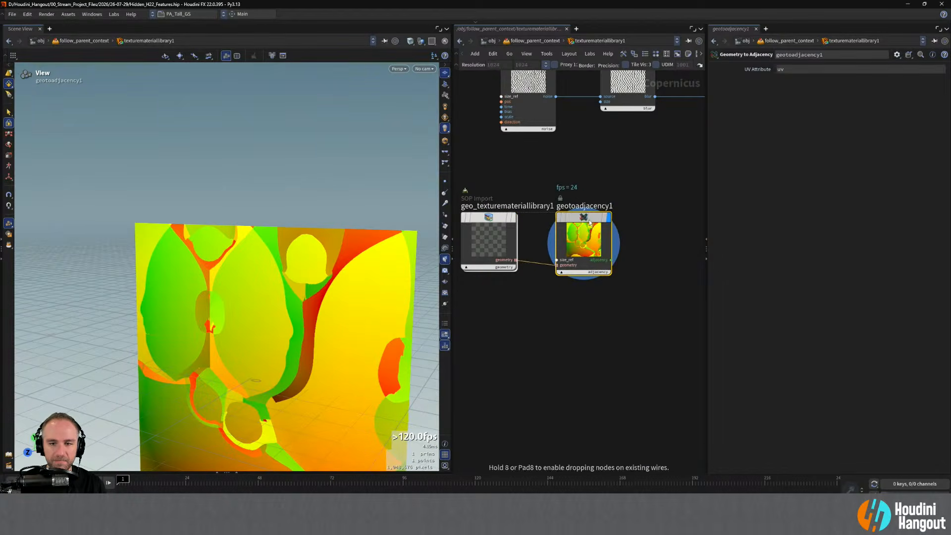
middle_click(613, 261)
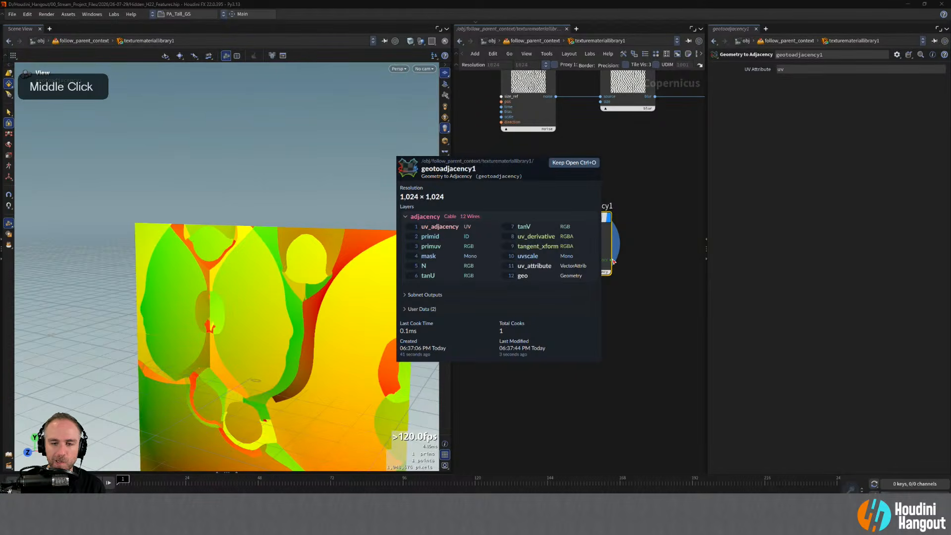
drag(591, 218, 593, 223)
Delete the geo_texturemateriallibrary1 and geotoadjacency1 nodes together.
middle_drag(628, 212, 626, 278)
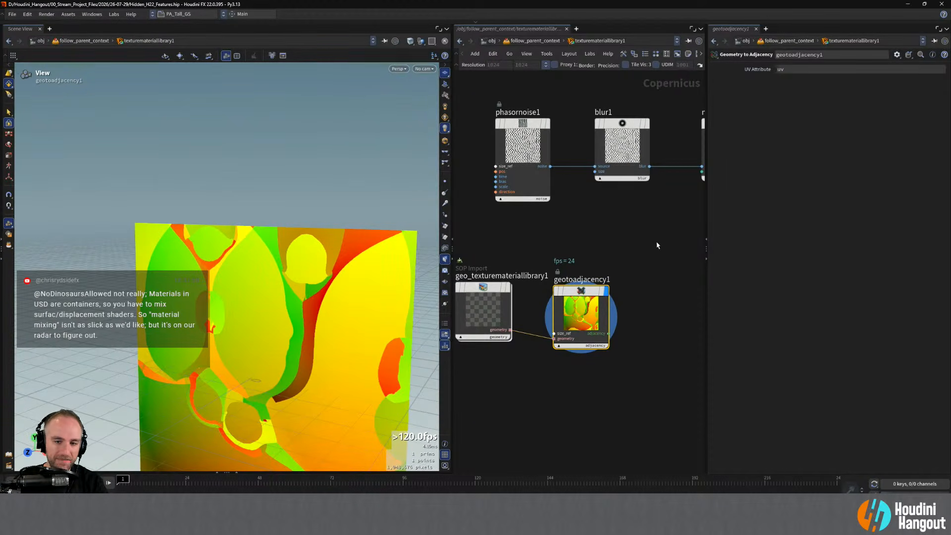
drag(658, 245, 432, 393)
key(Delete)
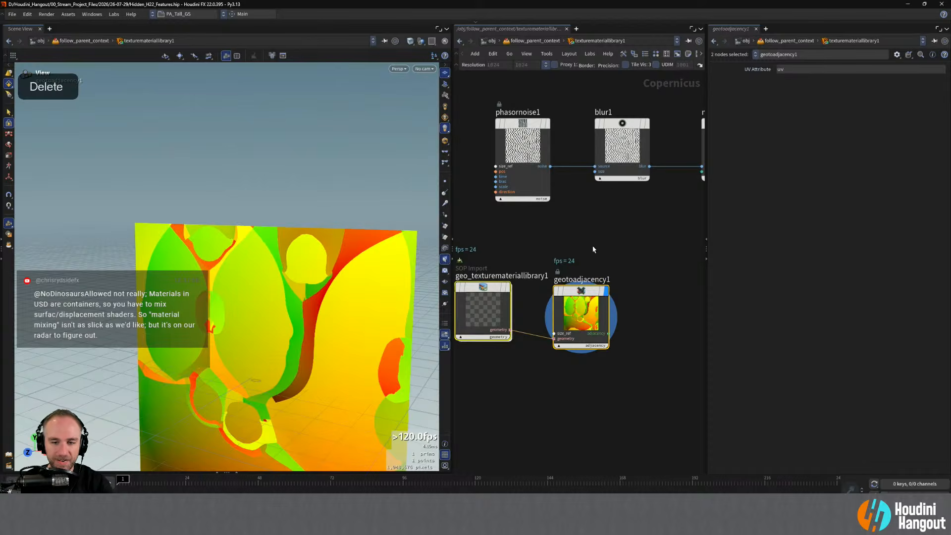
Remove the selected SOP Import and geotoadjacency1 nodes, leaving the phasor noise, checkerboard and material nodes in the network.
drag(622, 246, 504, 345)
key(Delete)
scroll(591, 250, down, 5)
middle_drag(606, 266, 560, 315)
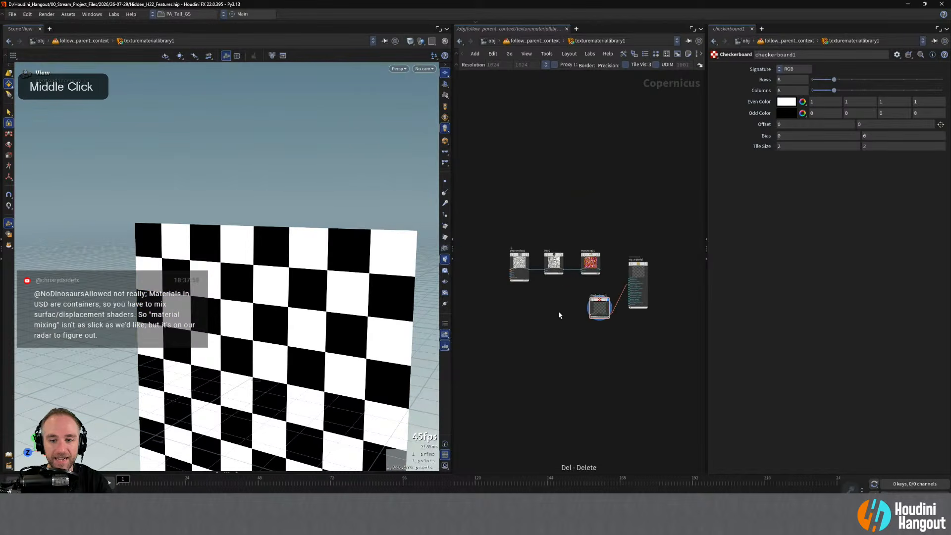
right_drag(559, 315, 572, 332)
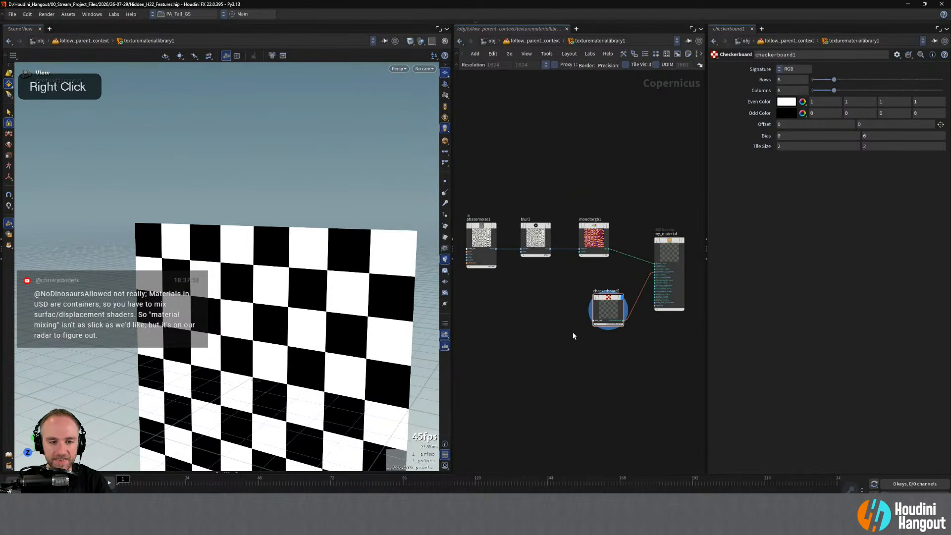
Show the parent stage in the viewport, frame the head closely, and switch the viewport renderer away from Karma CPU.
click(445, 41)
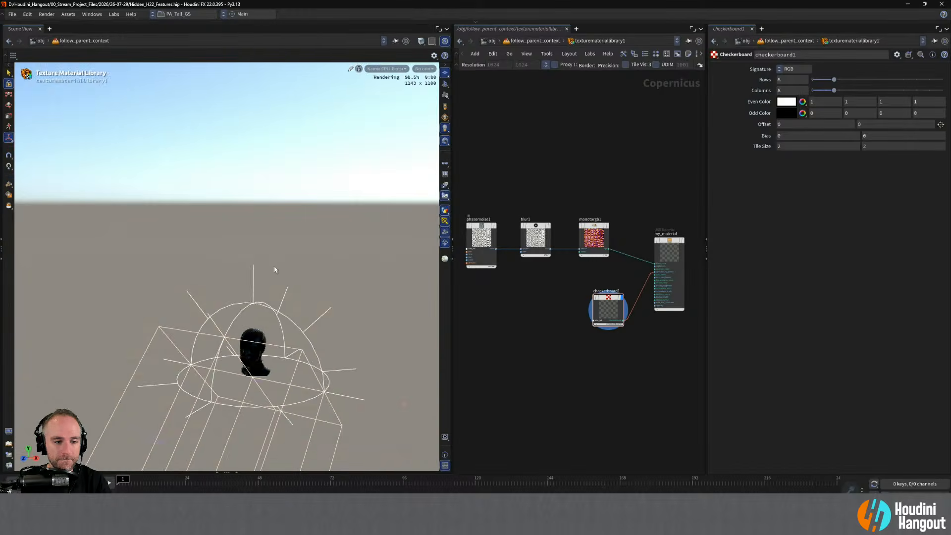
alt+right_drag(275, 270, 336, 297)
alt+drag(263, 329, 264, 306)
alt+right_drag(264, 306, 263, 302)
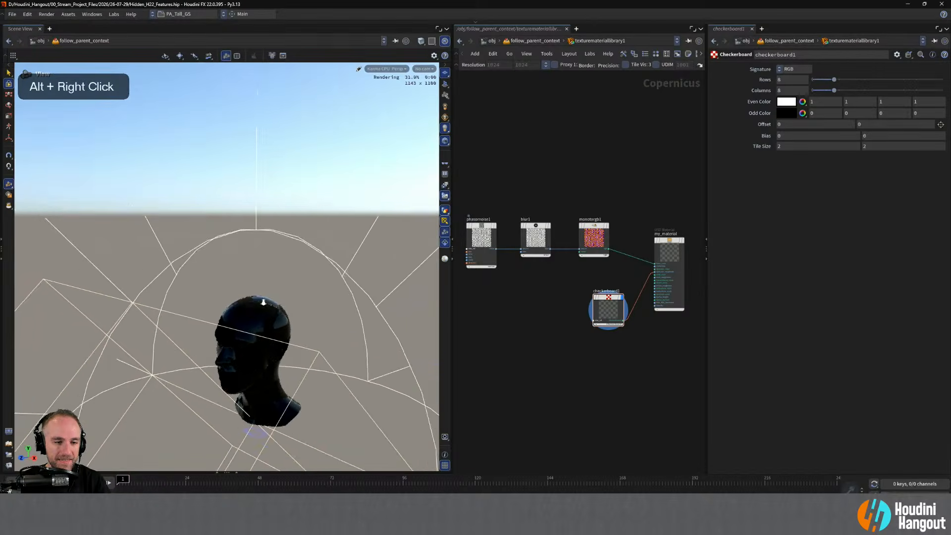
alt+middle_drag(263, 302, 250, 226)
click(386, 68)
click(388, 104)
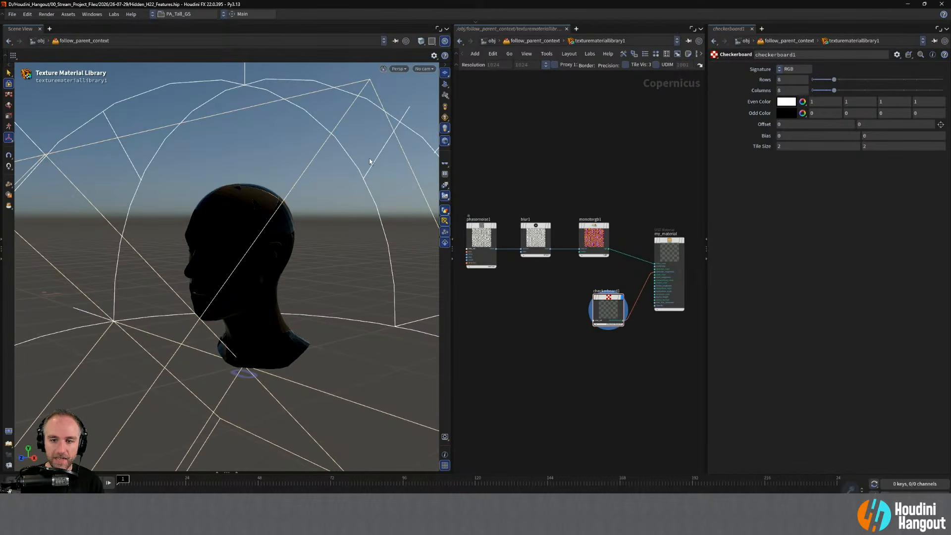
Leave the texture material library and its LOP network and go up to the object level.
click(445, 42)
key(u)
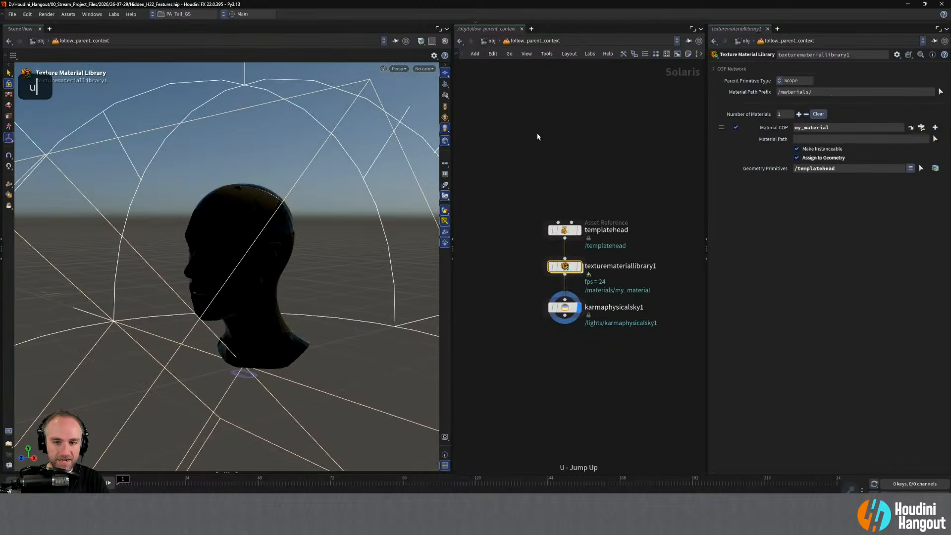
key(u)
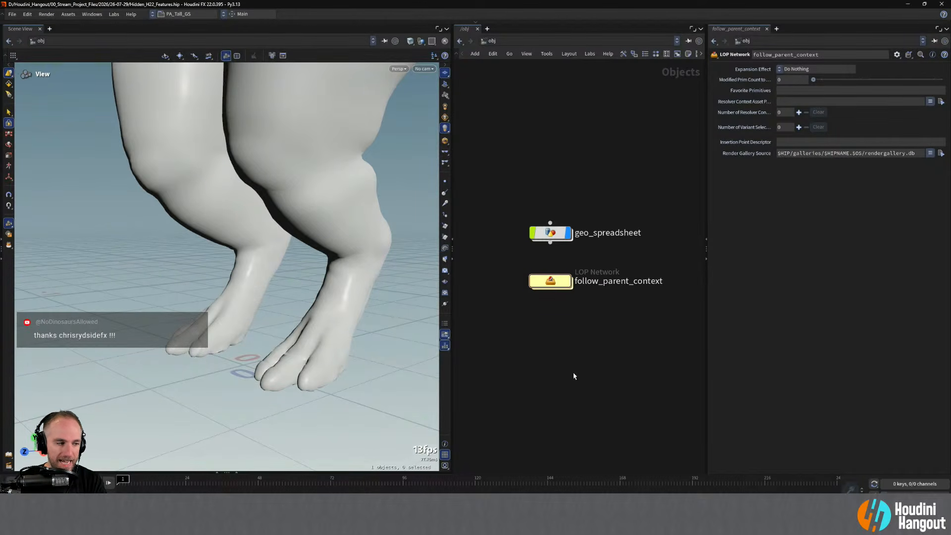
Add a Geometry object below follow_parent_context and name it implicit_surfaces.
key(Tab)
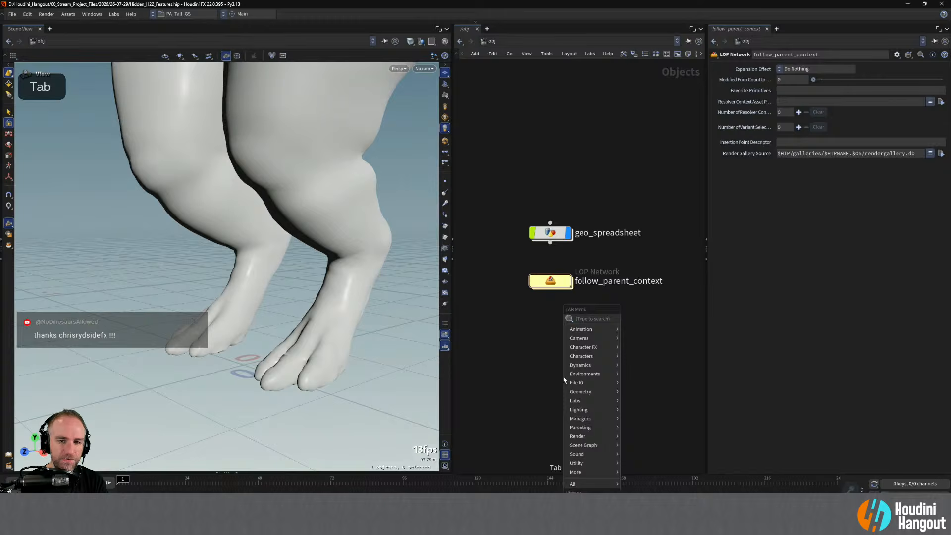
text(gen)
key(Return)
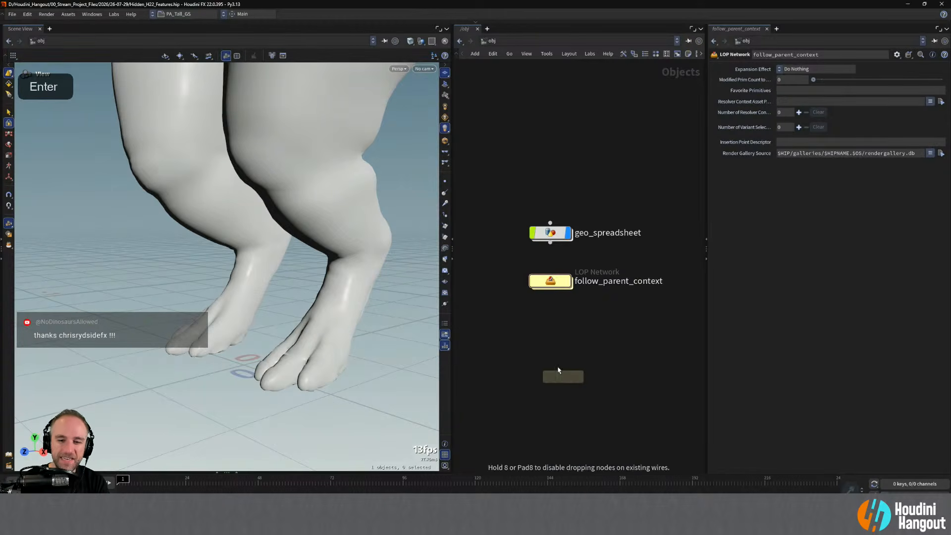
click(555, 332)
double_click(585, 331)
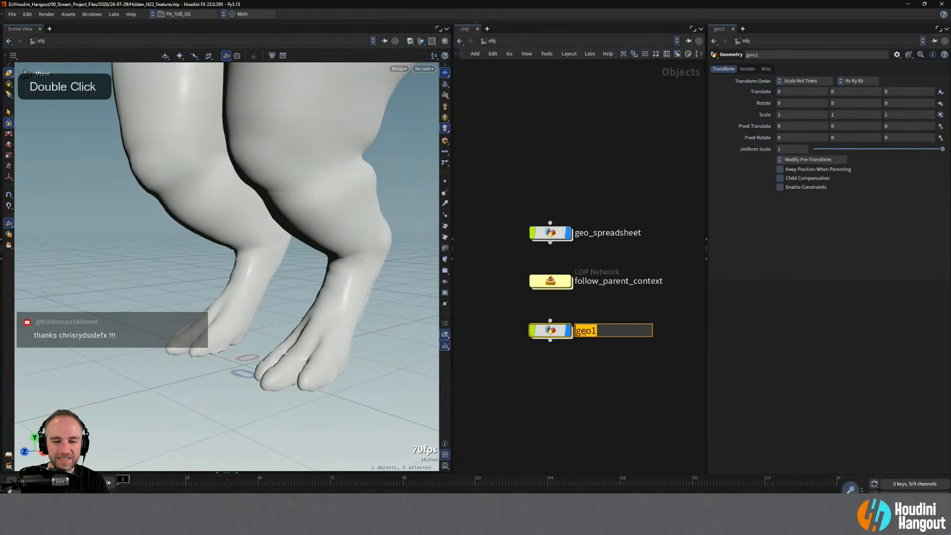
text(impli)
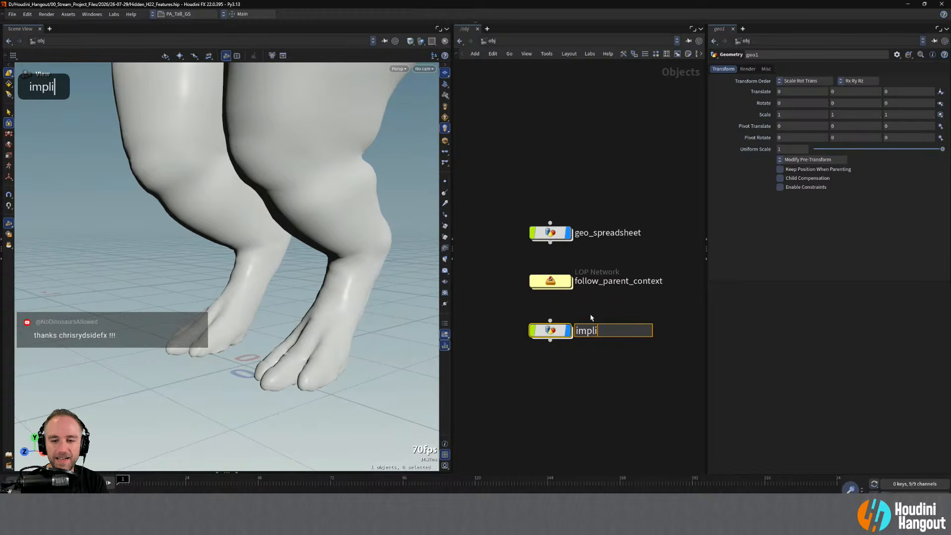
text(cit_)
text(surfaces)
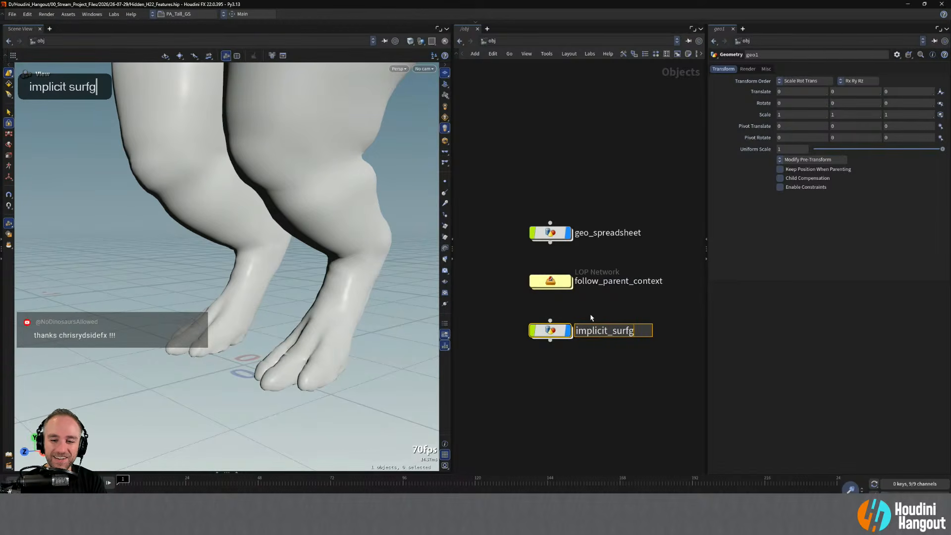
key(Return)
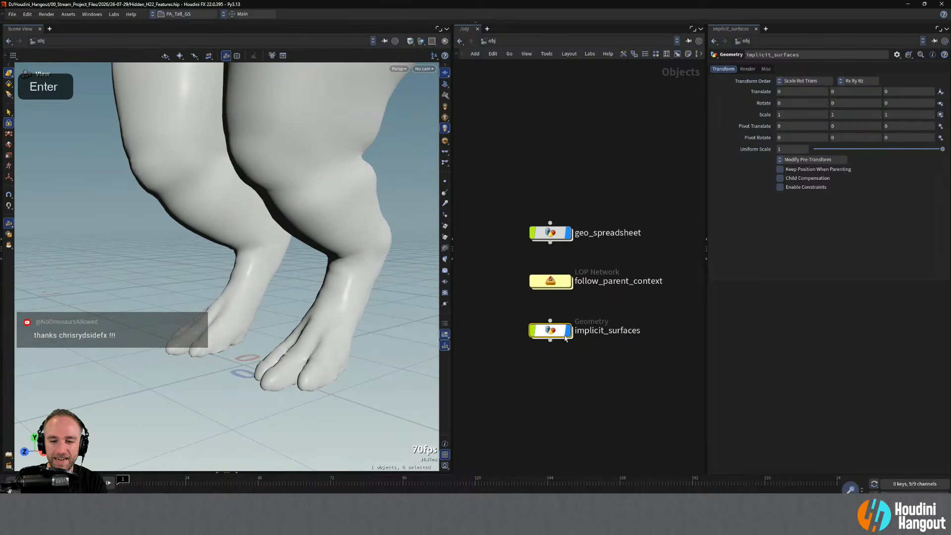
Align the geo_spreadsheet, follow_parent_context and implicit_surfaces nodes in a vertical column.
drag(605, 366, 605, 367)
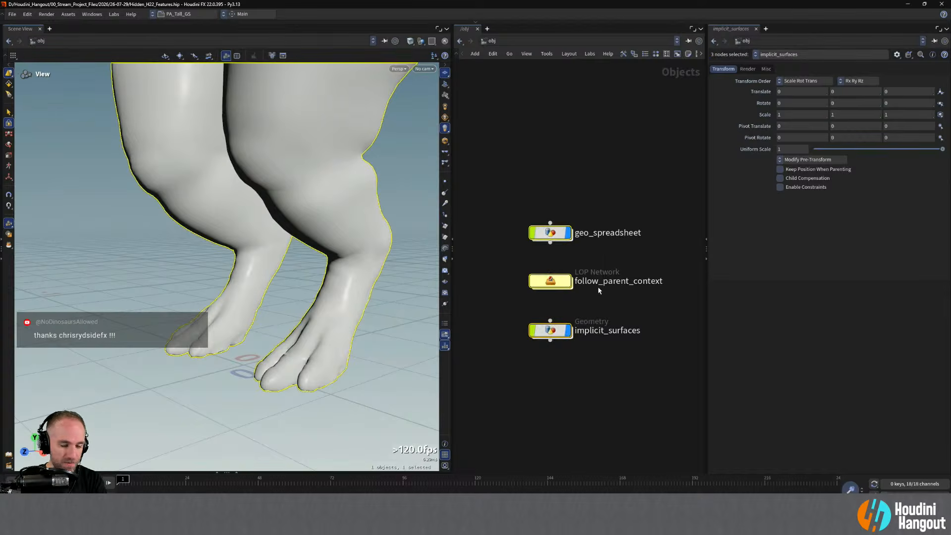
key(a)
drag(549, 233, 542, 476)
Go inside the implicit_surfaces object and hide all other objects in the viewport.
double_click(550, 318)
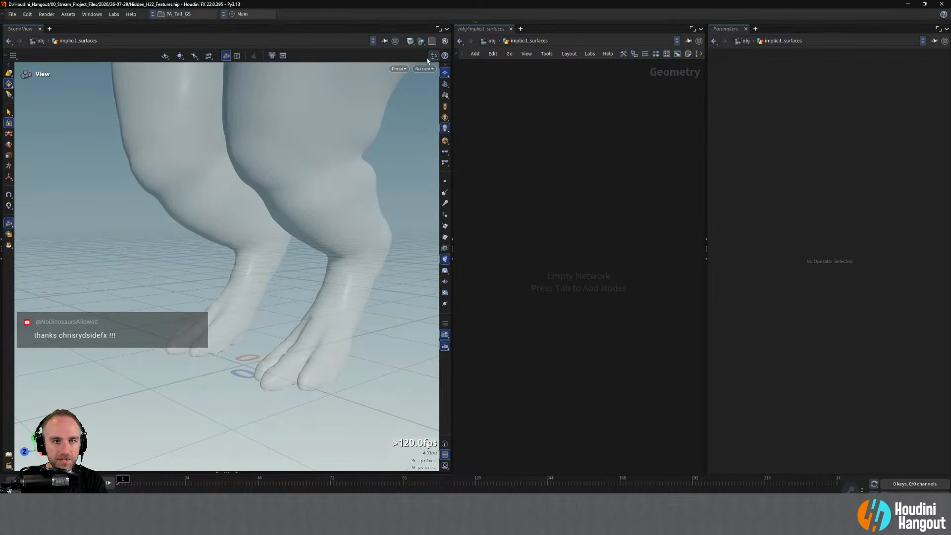
click(421, 42)
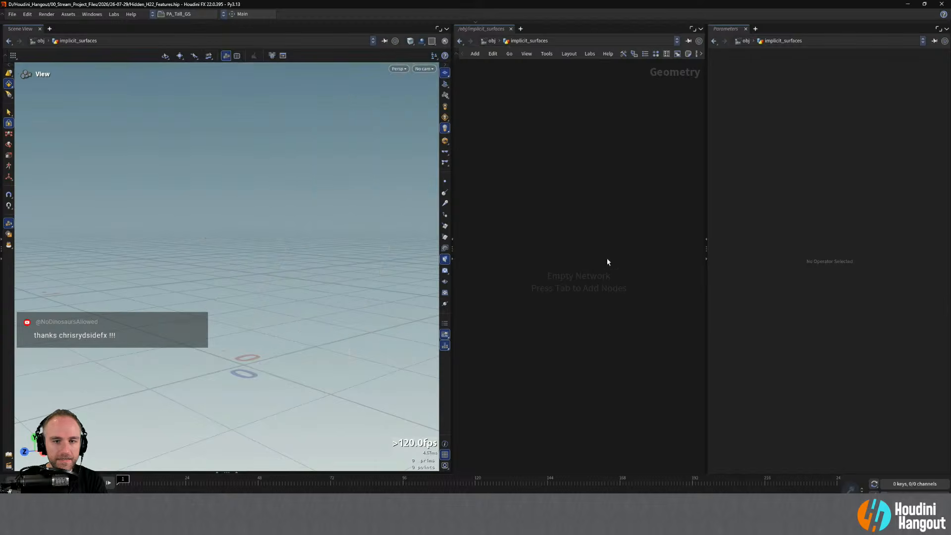
click(445, 79)
Add an Implicit Surface node to the empty implicit_surfaces network.
key(Tab)
text(impli)
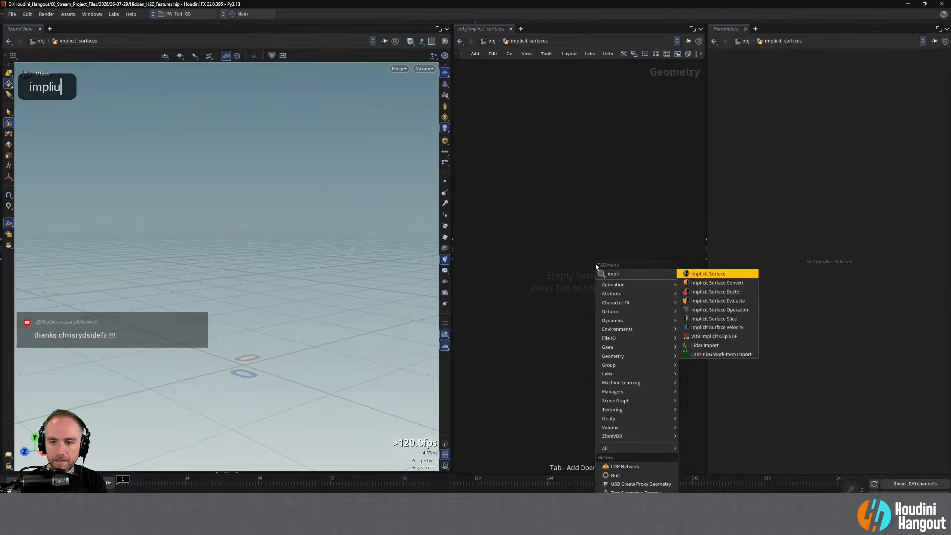
key(Return)
click(541, 238)
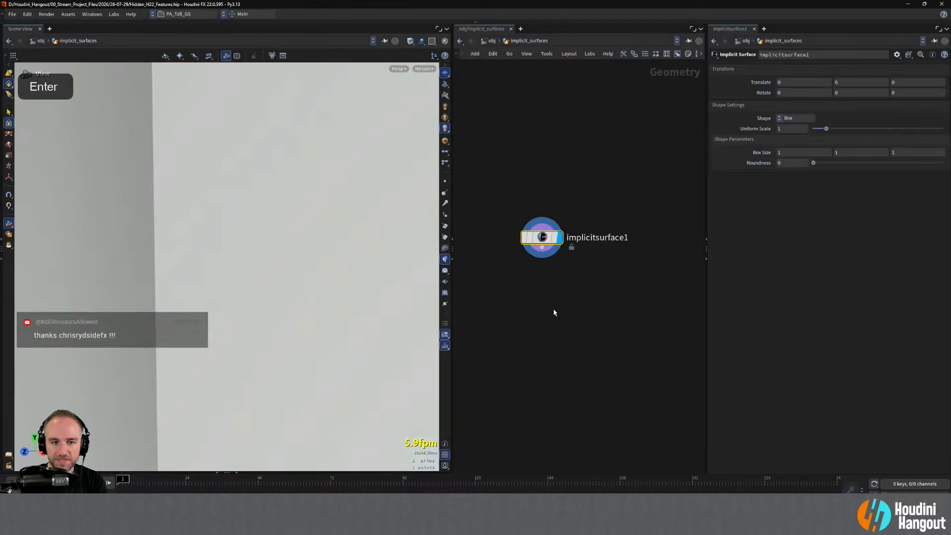
Examine the implicit box in the viewport from several angles and distances.
alt+right_drag(288, 230, 221, 265)
alt+drag(221, 266, 282, 208)
alt+right_drag(282, 208, 250, 178)
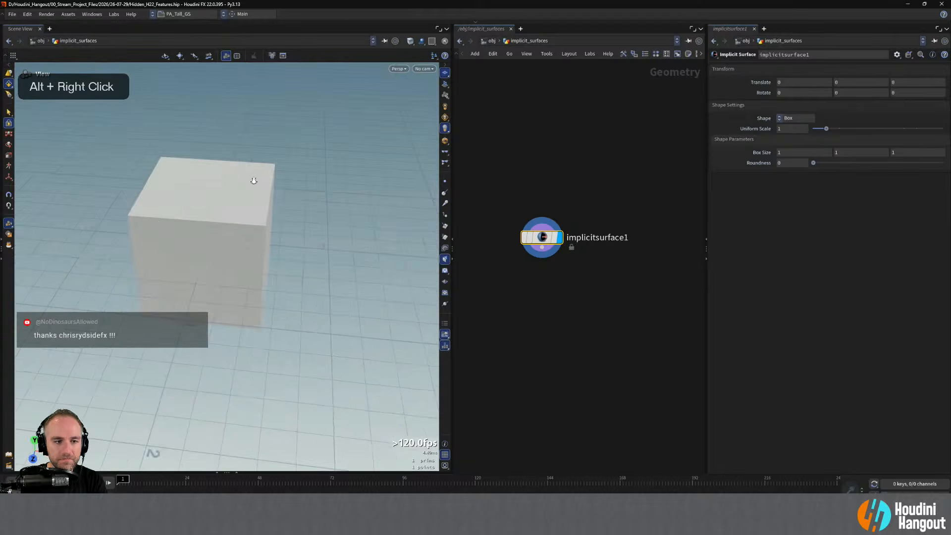
alt+drag(250, 178, 220, 204)
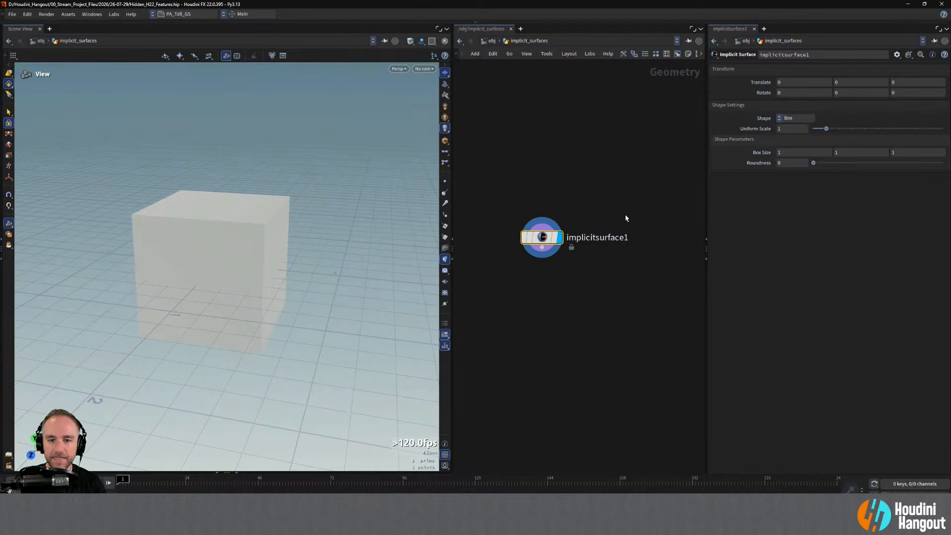
drag(542, 239, 539, 217)
drag(263, 246, 177, 238)
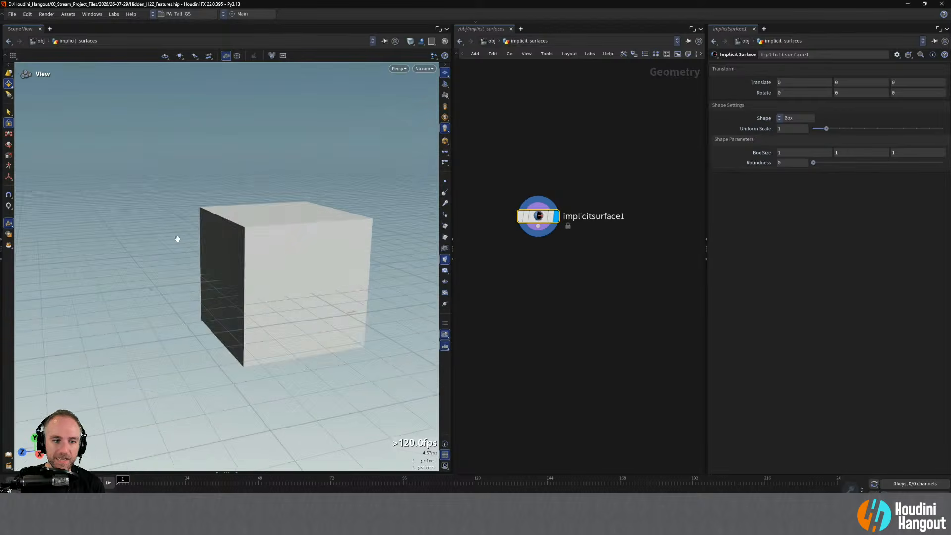
middle_drag(238, 244, 183, 230)
drag(183, 230, 230, 247)
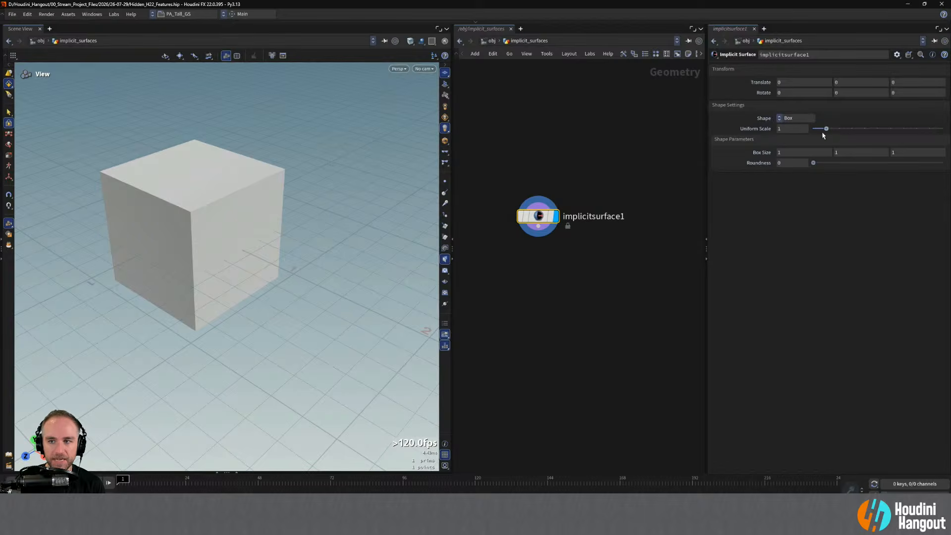
Try a Uniform Scale of 1.41 on the implicit box and revert it to its default.
mouse_move(826, 132)
mouse_down()
mouse_move(848, 133)
mouse_move(818, 132)
mouse_move(831, 132)
mouse_up()
right_click(772, 137)
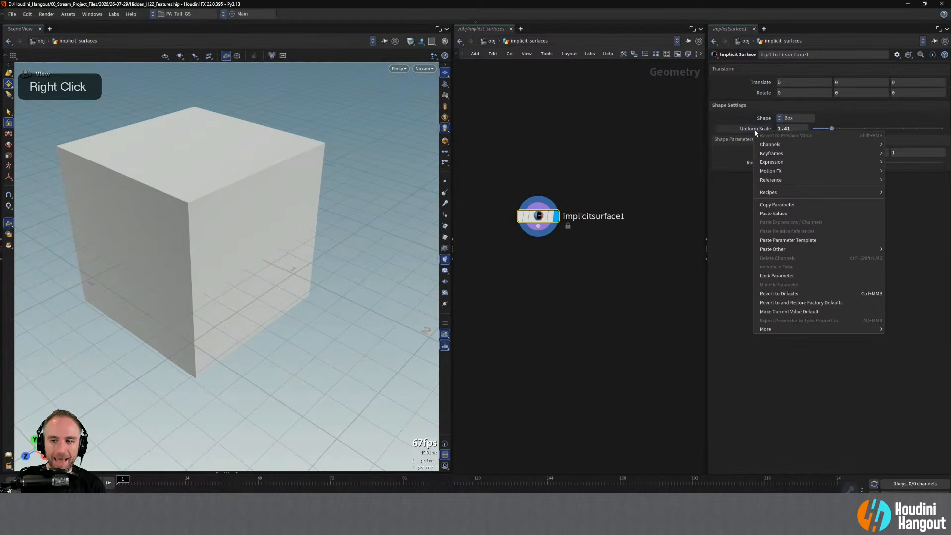
click(787, 293)
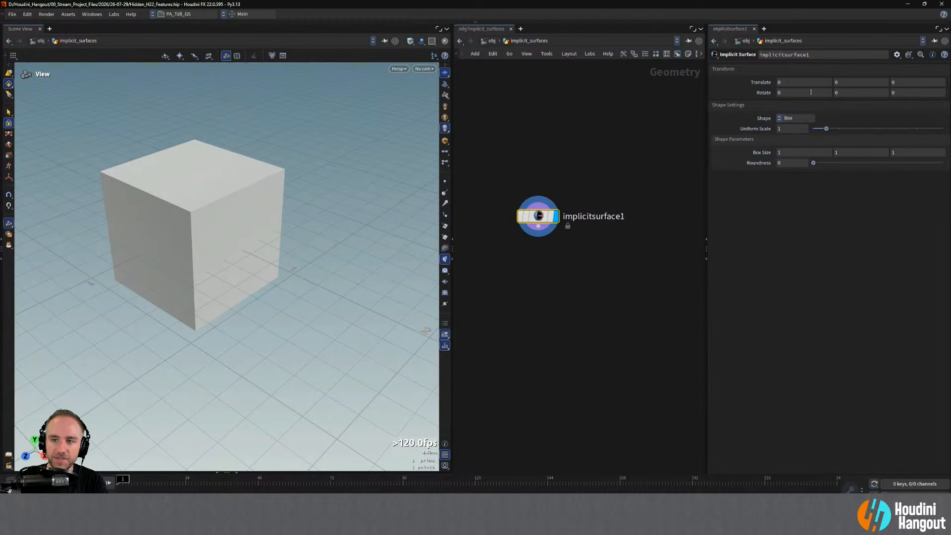
Try the Sphere and Empty shapes on implicitsurface1.
click(795, 118)
click(795, 153)
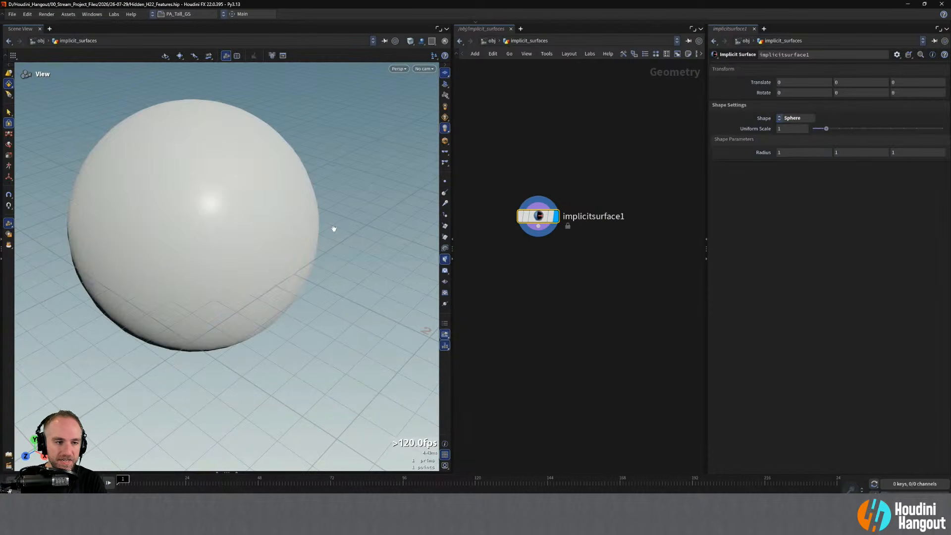
alt+drag(334, 228, 307, 225)
click(795, 118)
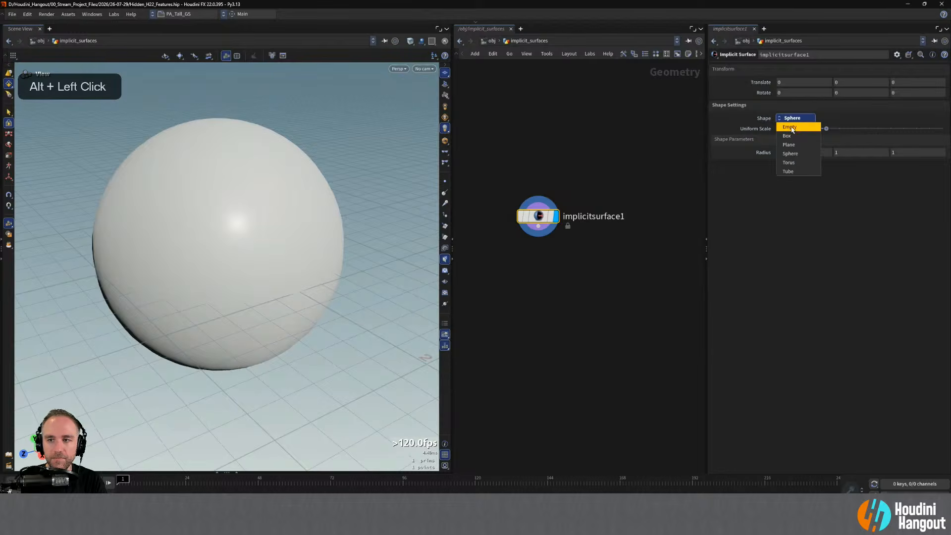
click(791, 128)
Set the shape of implicitsurface1 to Torus.
click(795, 118)
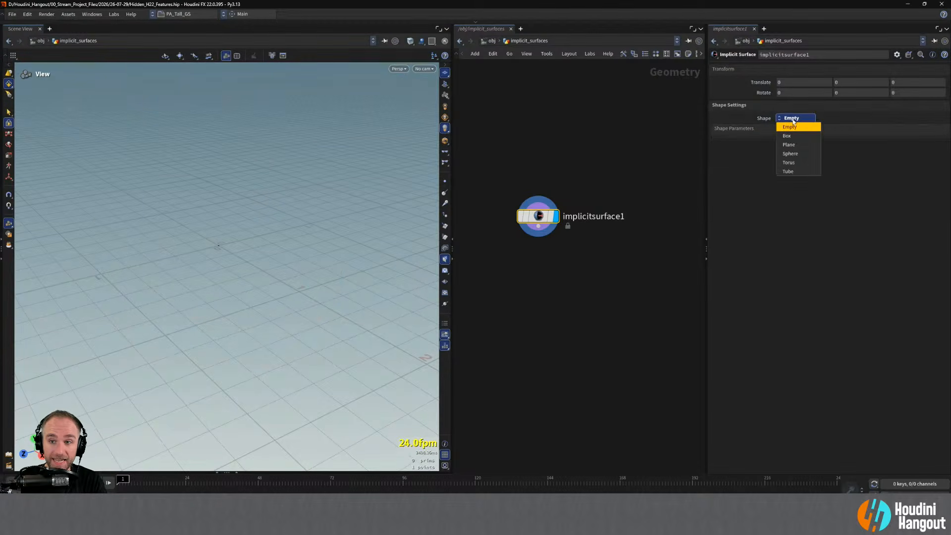
click(789, 163)
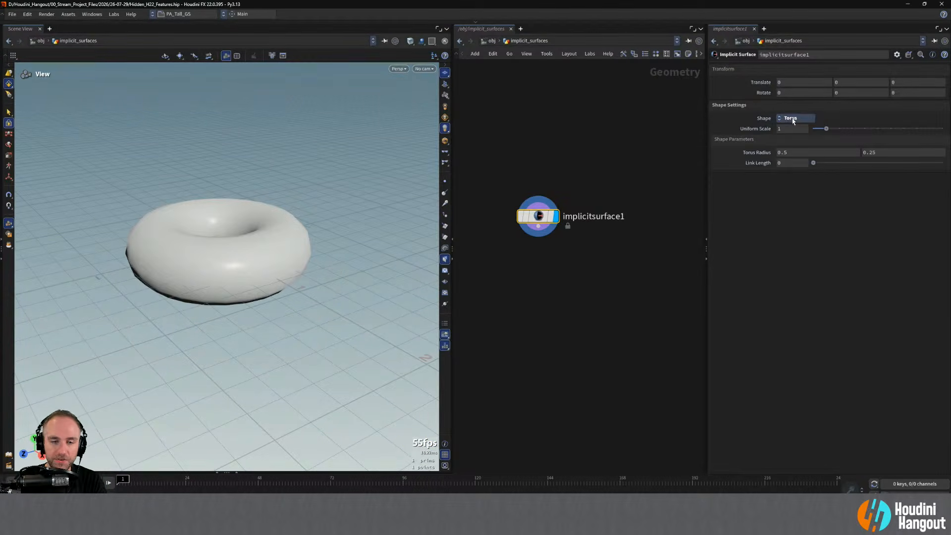
click(785, 118)
click(673, 110)
Add a second Implicit Surface node beside implicitsurface1.
alt+middle_drag(590, 261, 532, 257)
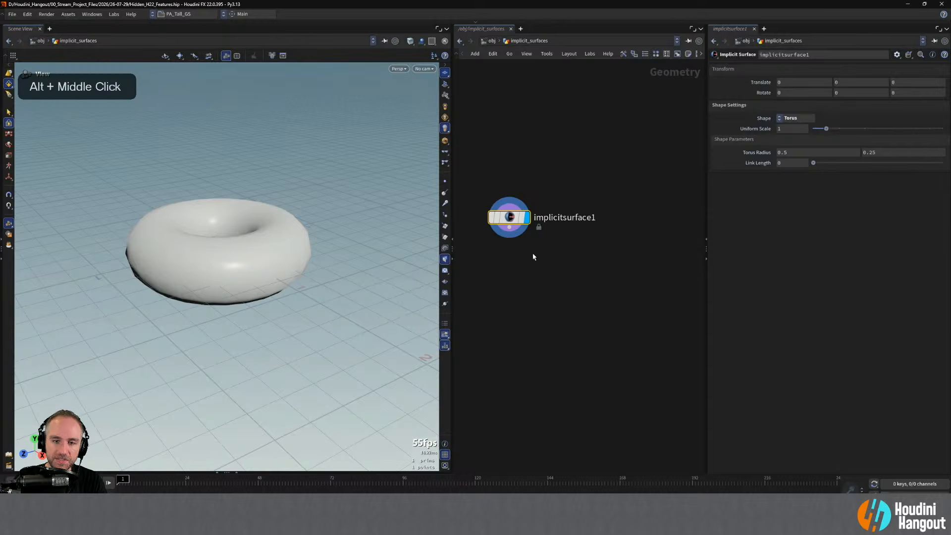
key(Tab)
text(impl)
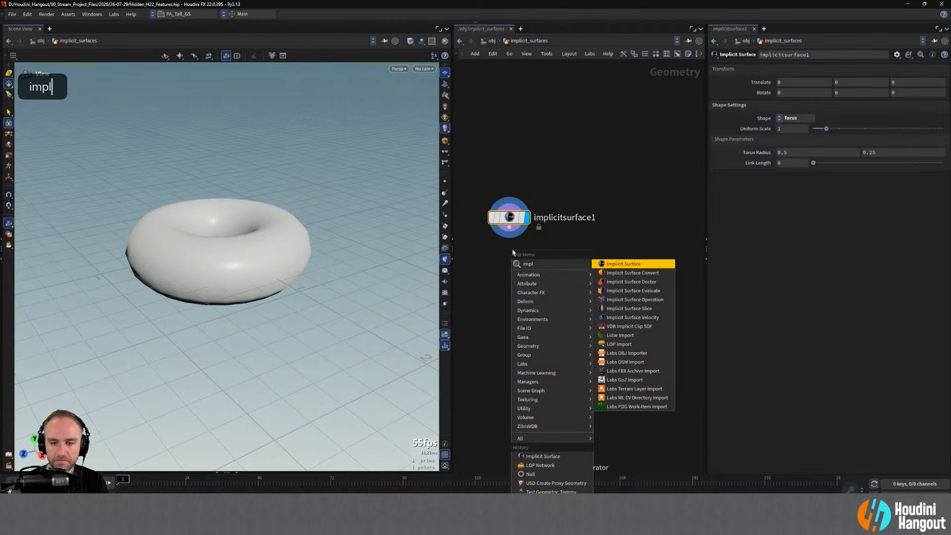
key(Return)
click(651, 225)
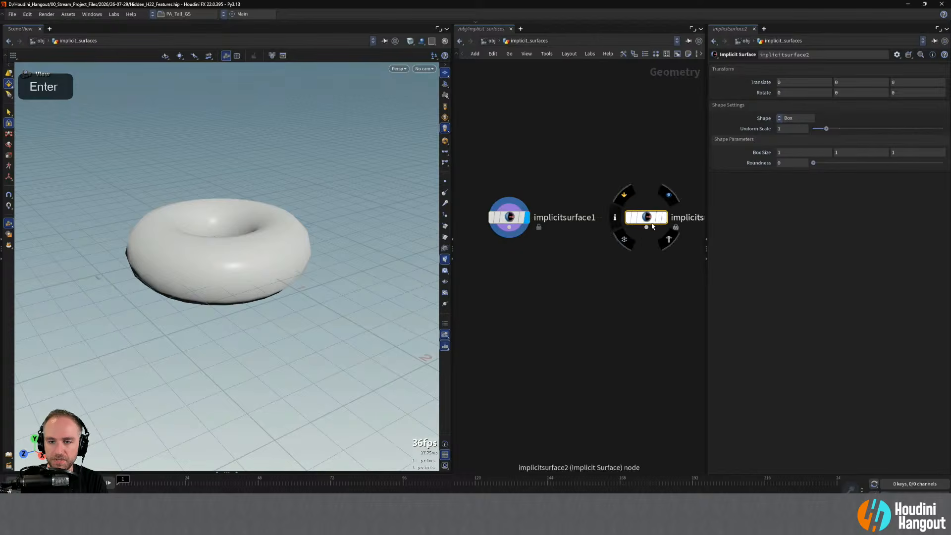
middle_drag(656, 318, 590, 334)
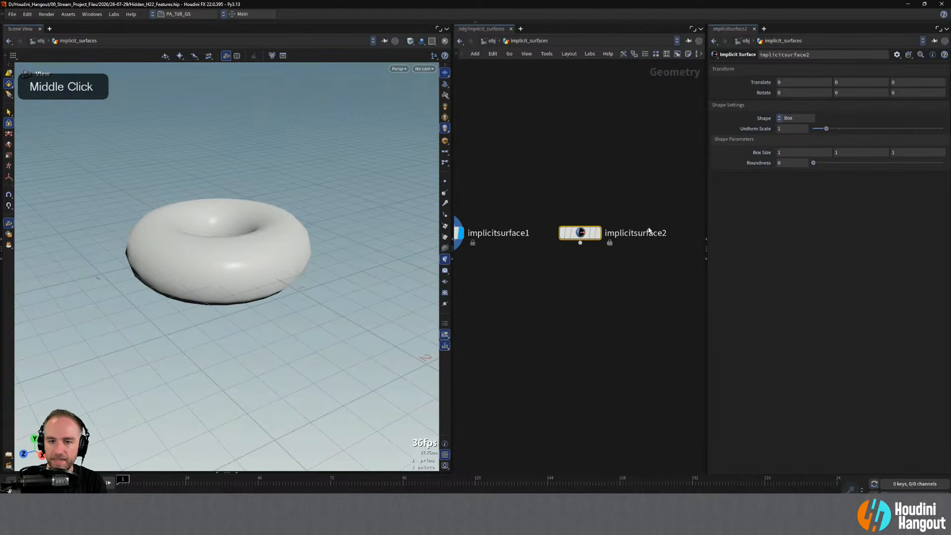
Display implicitsurface2 and interactively move its box to about (0.087, 0.580, -0.343), resizing it to about 0.825 in X.
click(596, 232)
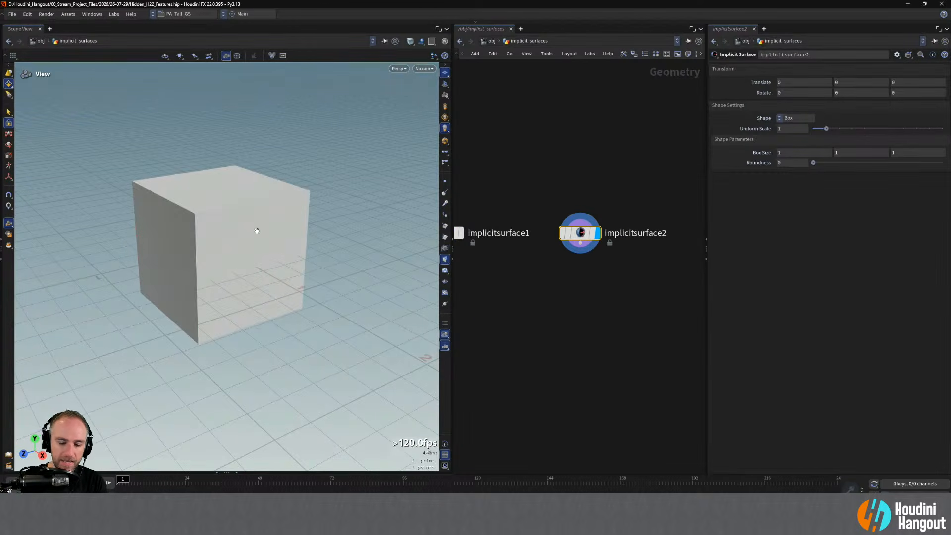
key(Return)
alt+drag(189, 230, 164, 241)
drag(224, 246, 264, 164)
key(ctrl+z)
alt+drag(264, 163, 505, 256)
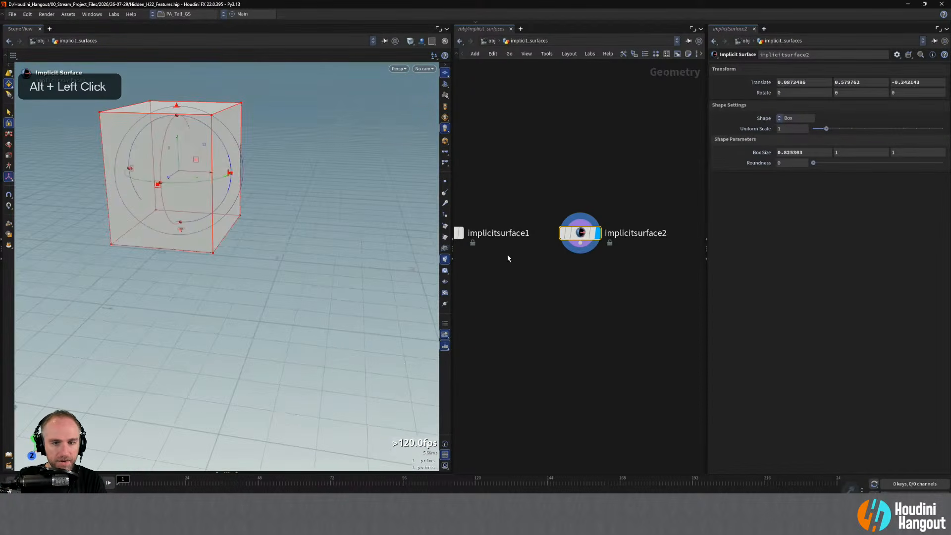
Template implicitsurface1 to show the torus as a wireframe alongside the displayed box.
middle_drag(508, 258, 567, 292)
mouse_move(505, 243)
click(515, 260)
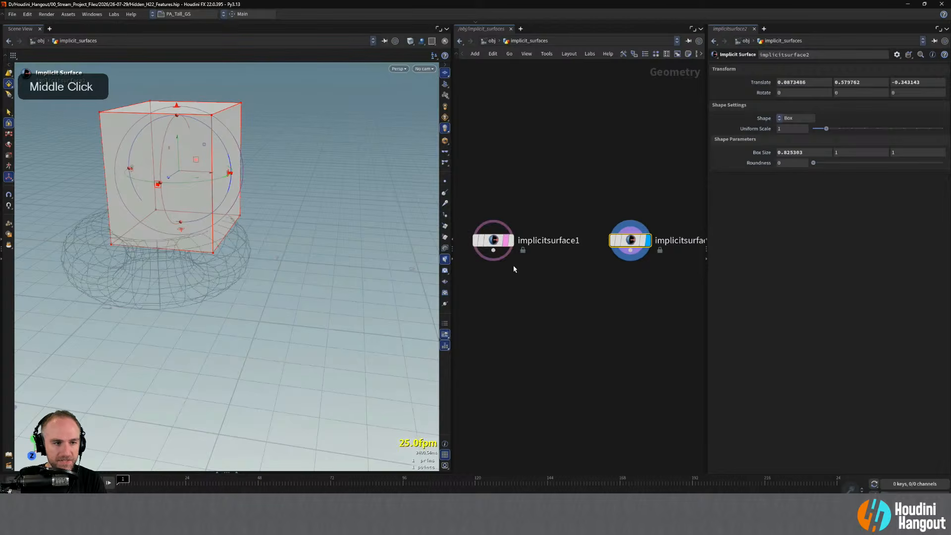
Turn off the template display of implicitsurface1 and add an Implicit Surface Operation node below the two surface nodes.
alt+drag(198, 208, 113, 201)
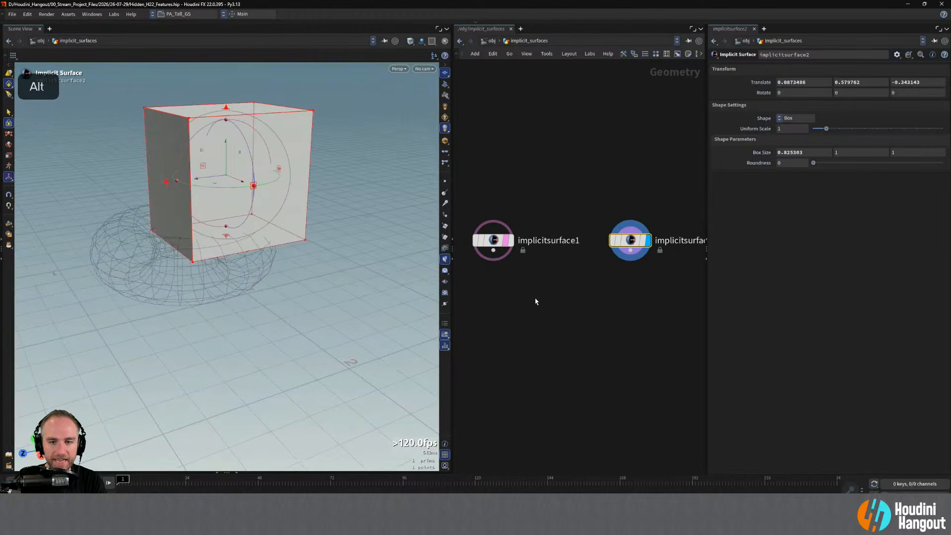
click(506, 241)
key(Tab)
text(impli)
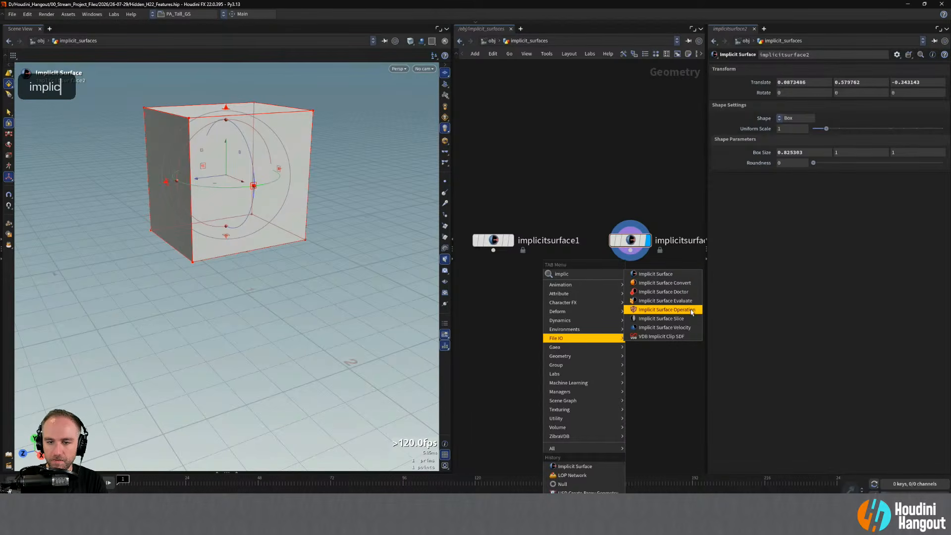
click(691, 310)
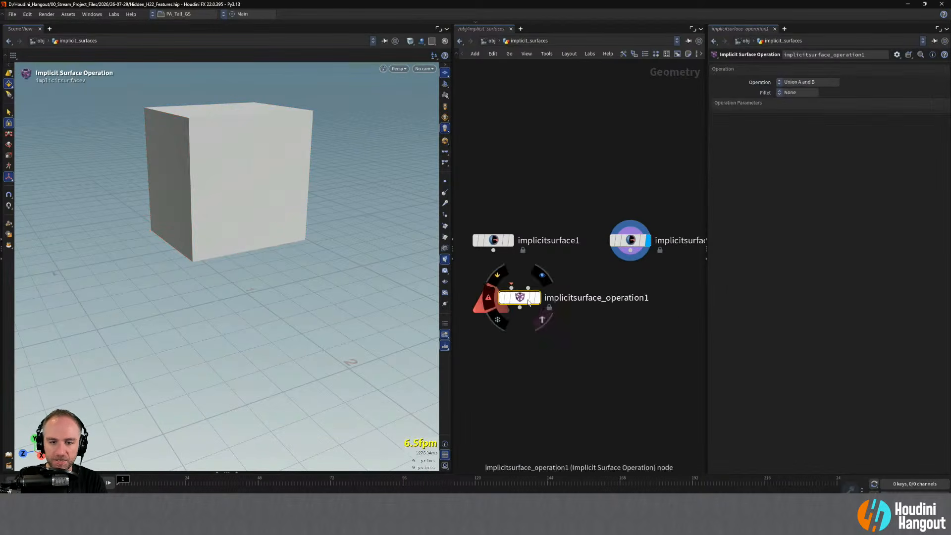
click(552, 321)
Connect implicitsurface1 and implicitsurface2 to the operation node's first and second inputs and display the operation.
click(543, 311)
click(494, 251)
click(630, 251)
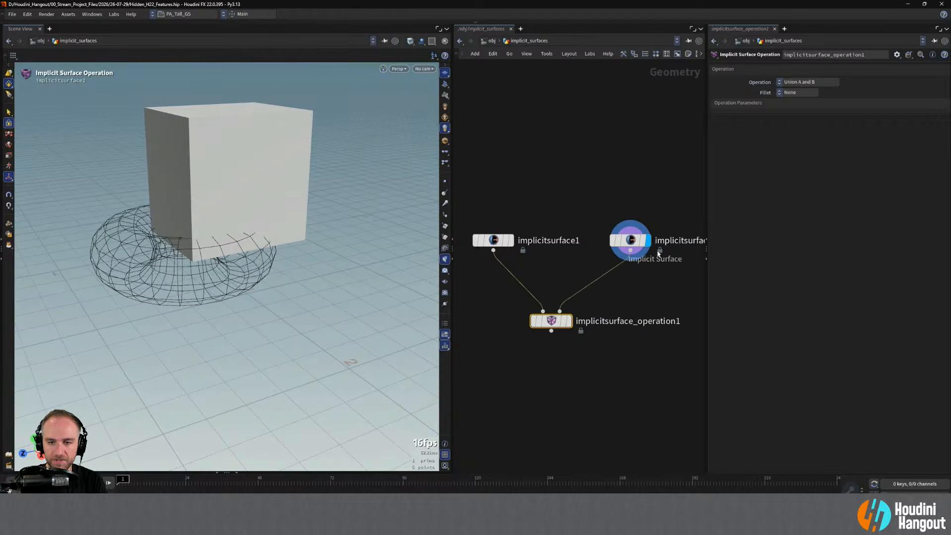
click(559, 311)
click(569, 321)
drag(568, 321, 586, 312)
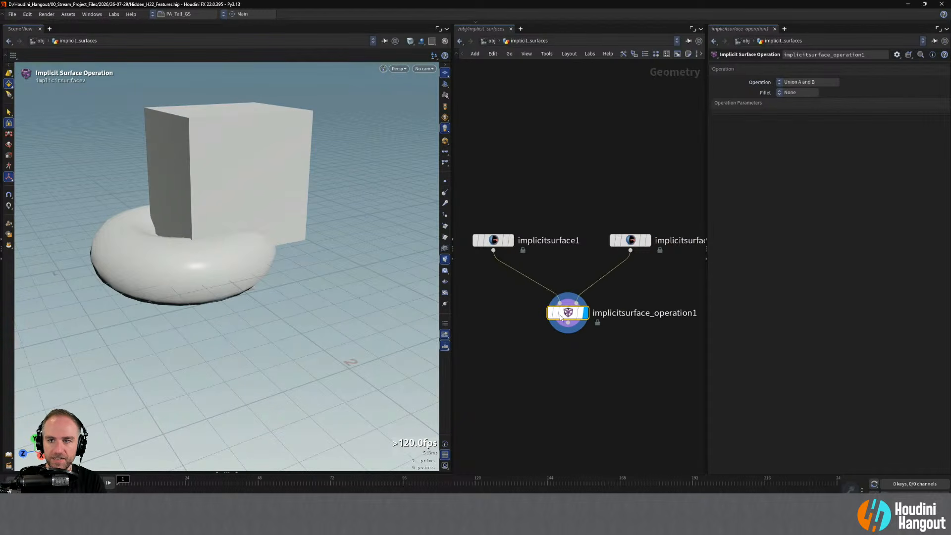
Examine the union of the torus and box from several angles, especially where the two shapes meet.
mouse_move(253, 244)
alt+mouse_down()
mouse_move(285, 217)
mouse_move(201, 232)
alt+mouse_up()
alt+right_drag(202, 233, 198, 213)
alt+drag(198, 213, 198, 133)
mouse_move(198, 134)
alt+middle_down()
mouse_move(265, 119)
mouse_move(206, 134)
alt+middle_up()
alt+drag(206, 133, 264, 254)
drag(584, 313, 591, 315)
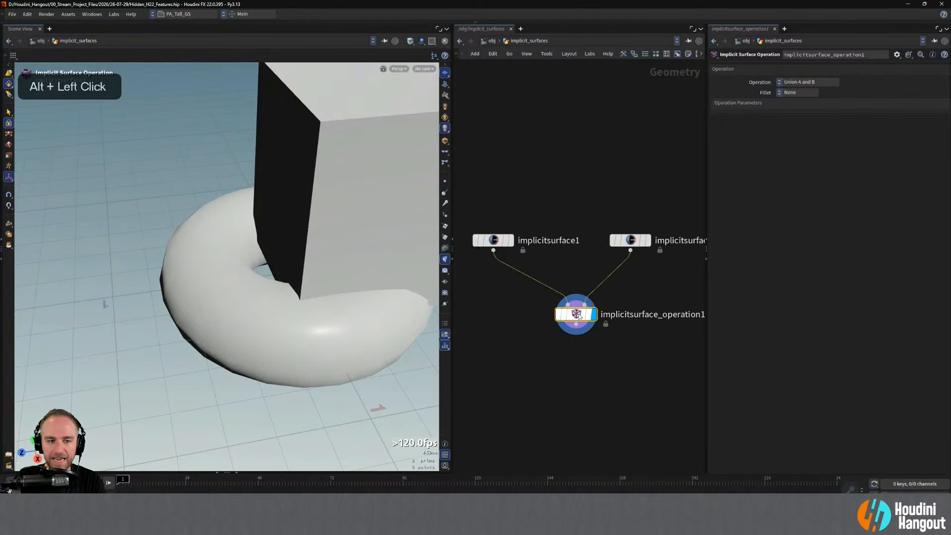
alt+drag(246, 221, 335, 159)
alt+middle_drag(335, 159, 421, 139)
Set the union's Fillet to Smooth with a Smoothness of about 0.718 and a Repulsion of about 0.164.
click(798, 99)
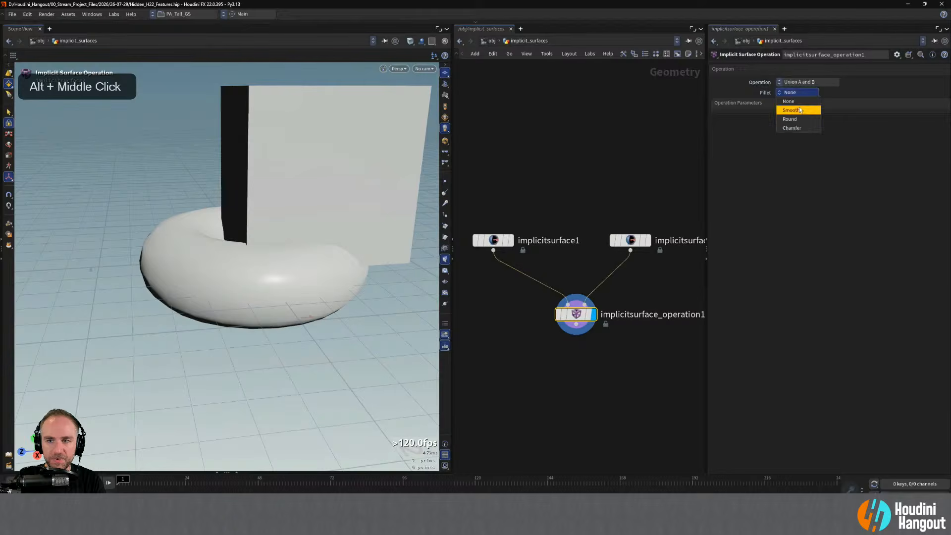
click(801, 110)
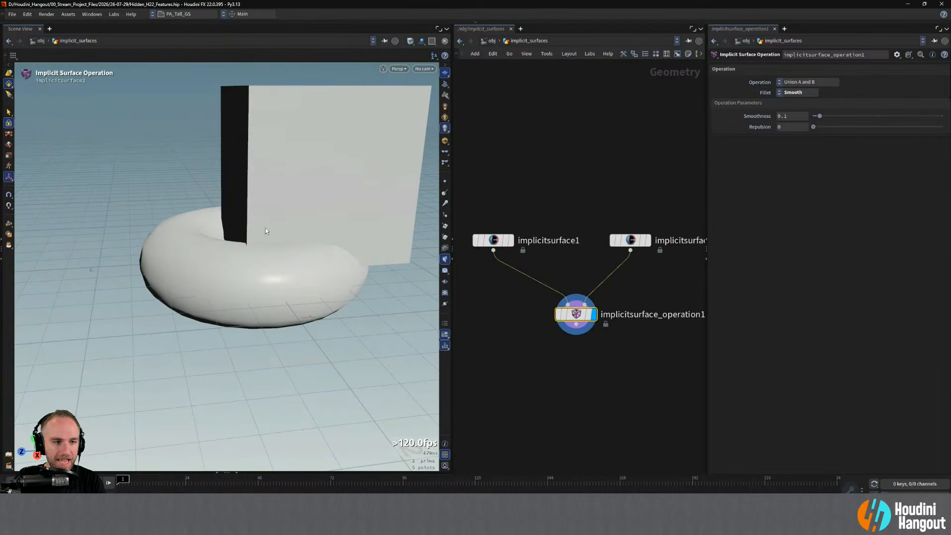
alt+drag(266, 230, 253, 190)
drag(819, 116, 860, 117)
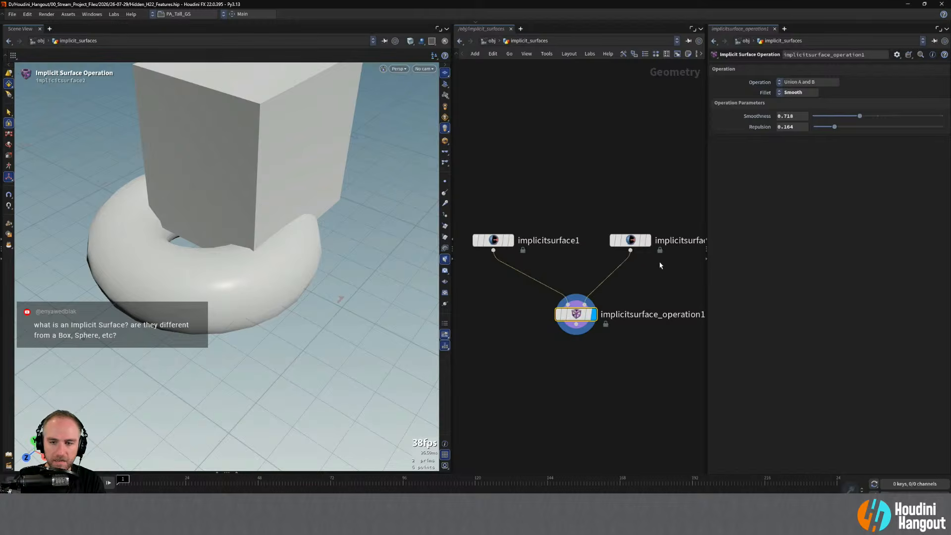
Lower the implicitsurface2 box interactively to about 0.406 in Y.
click(630, 240)
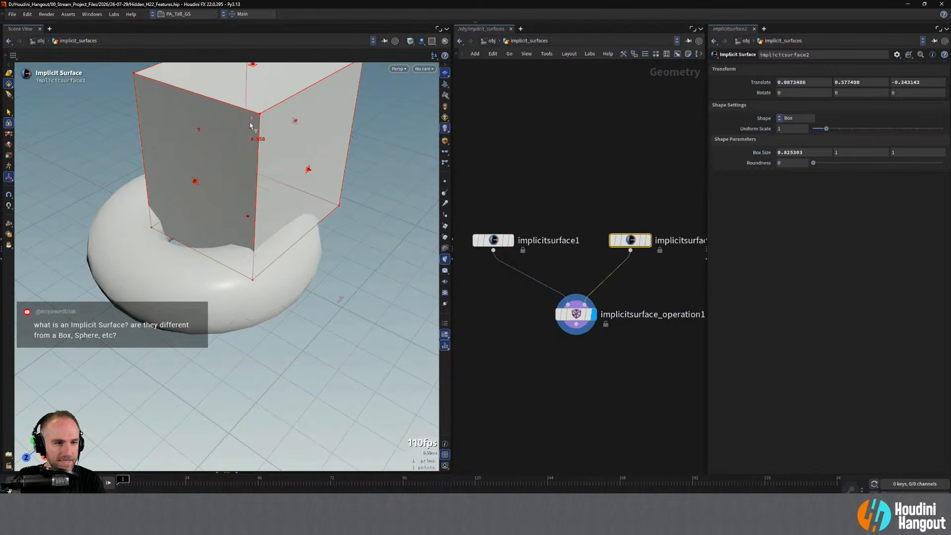
drag(250, 126, 251, 150)
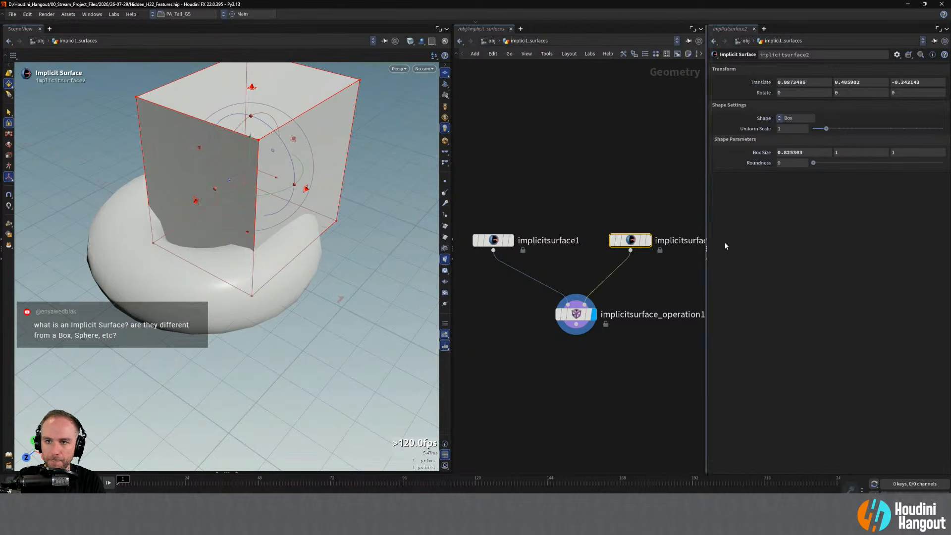
Set the operation node's Repulsion to 0 and its Smoothness to about 1.04.
drag(512, 302, 690, 399)
drag(841, 129, 781, 132)
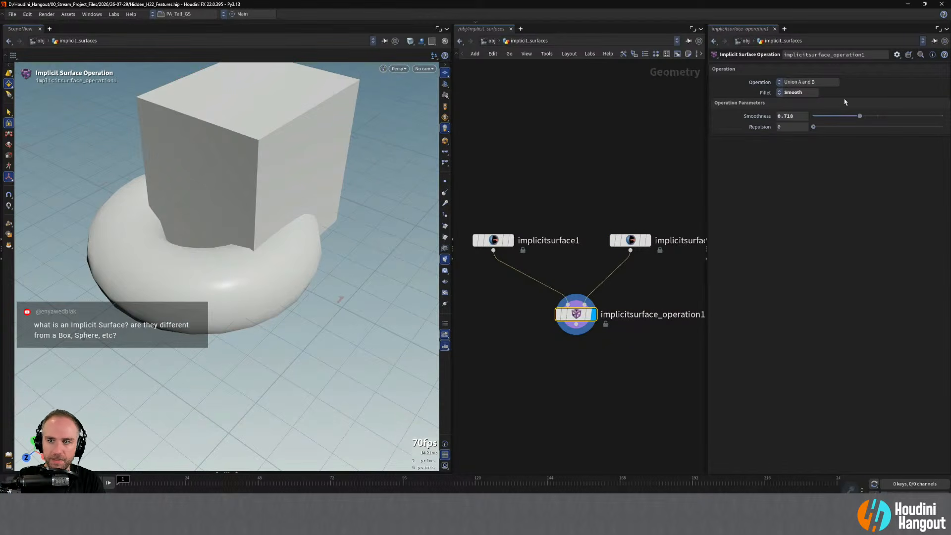
drag(859, 116, 942, 117)
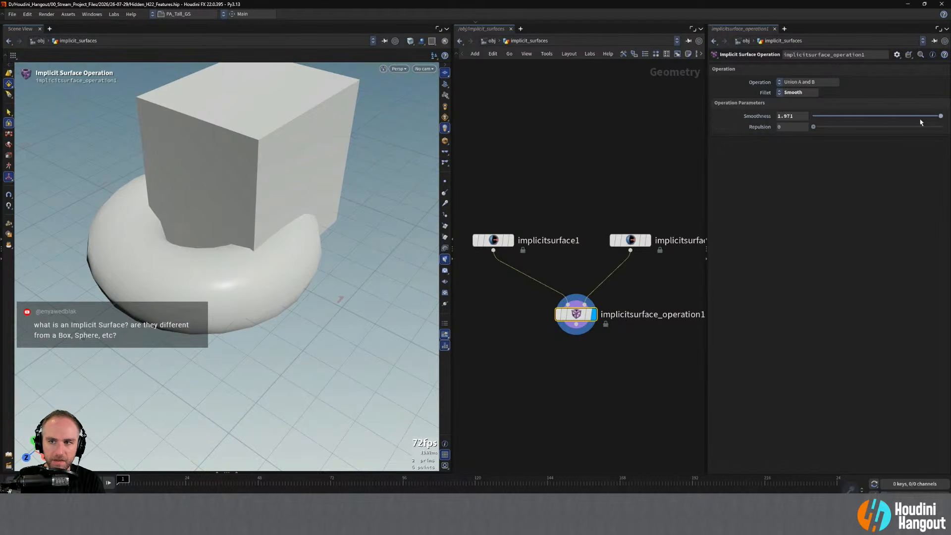
Try Intersect A and B as the operation, and switch back to Union A and B.
click(802, 81)
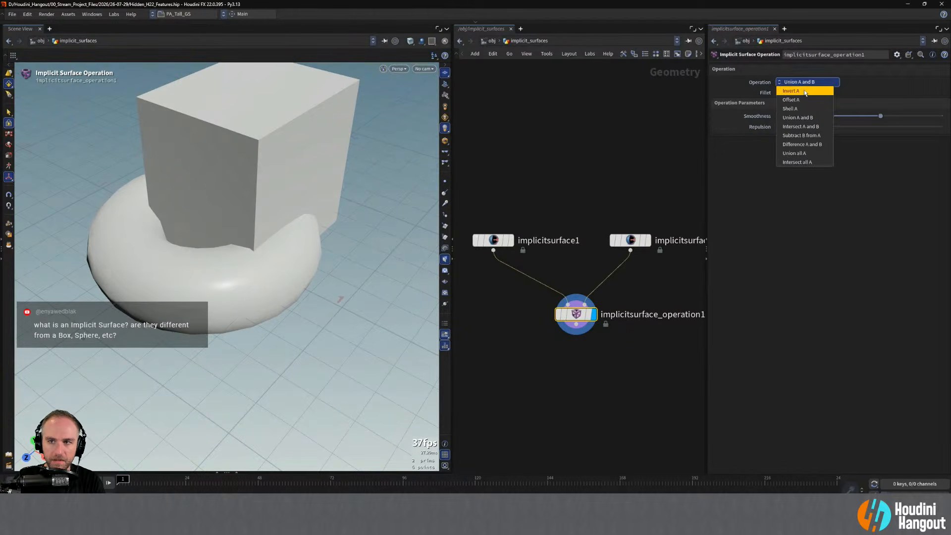
click(800, 127)
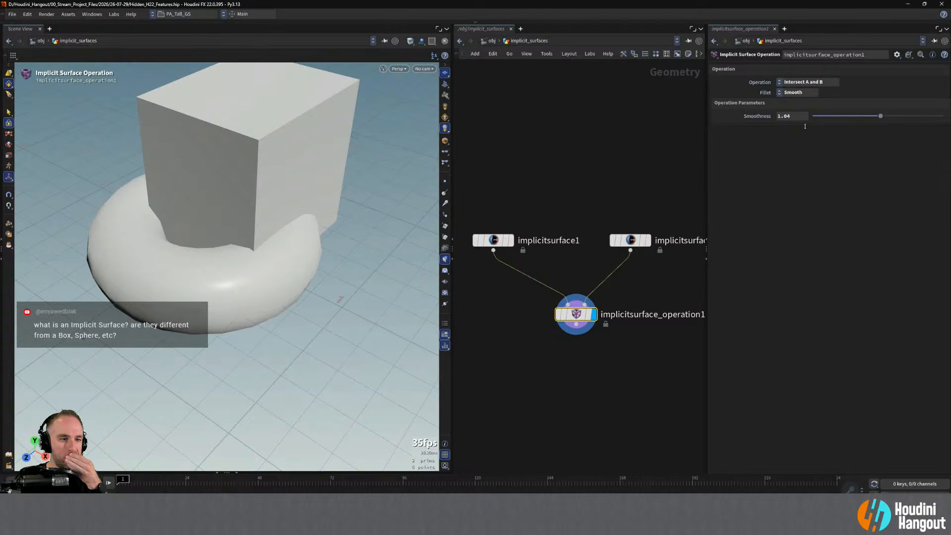
click(795, 82)
click(791, 118)
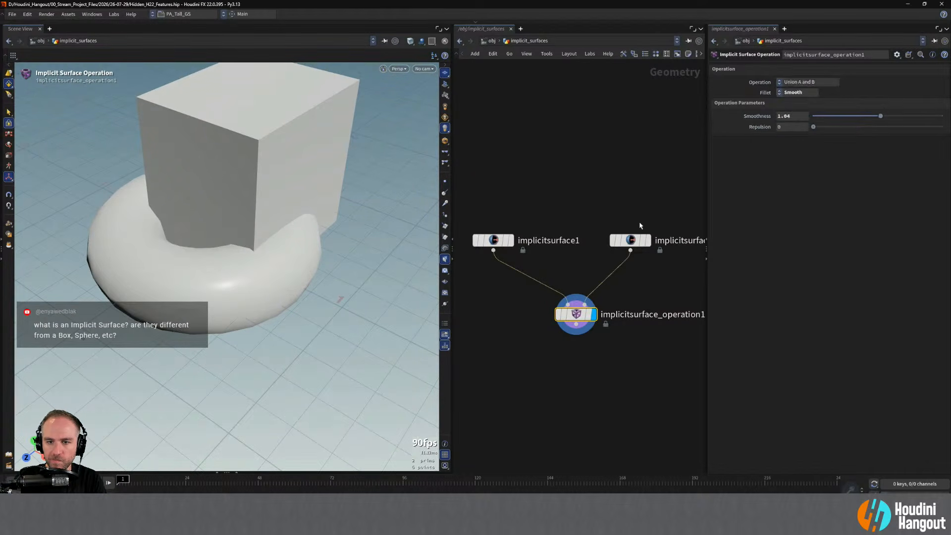
Switch the display to implicitsurface1 and back to implicitsurface_operation1, and reset the viewport.
drag(577, 316, 569, 317)
alt+drag(304, 277, 239, 162)
mouse_move(516, 258)
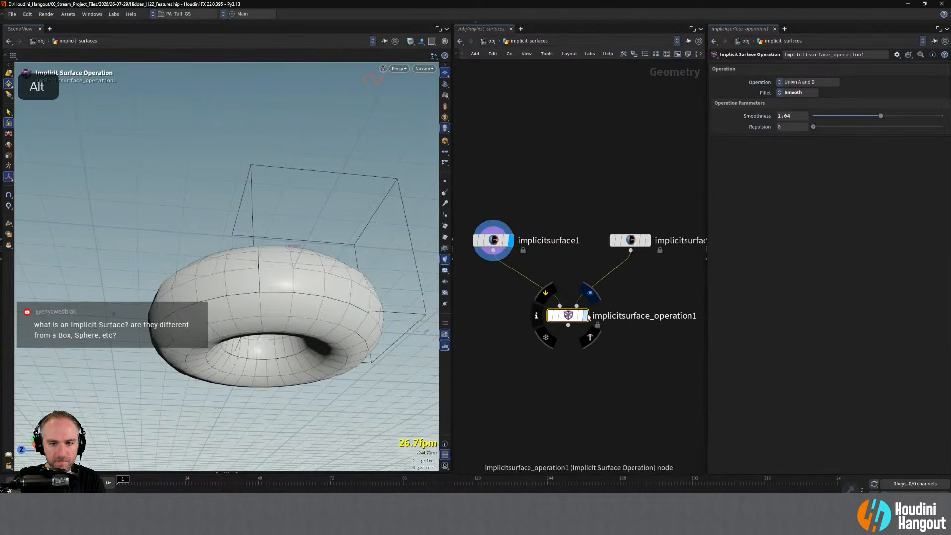
click(588, 295)
click(114, 15)
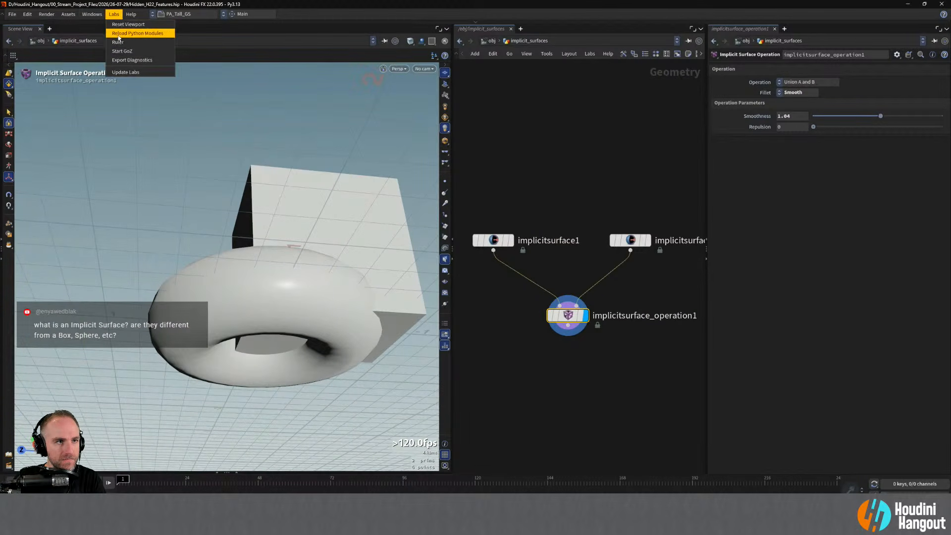
click(122, 30)
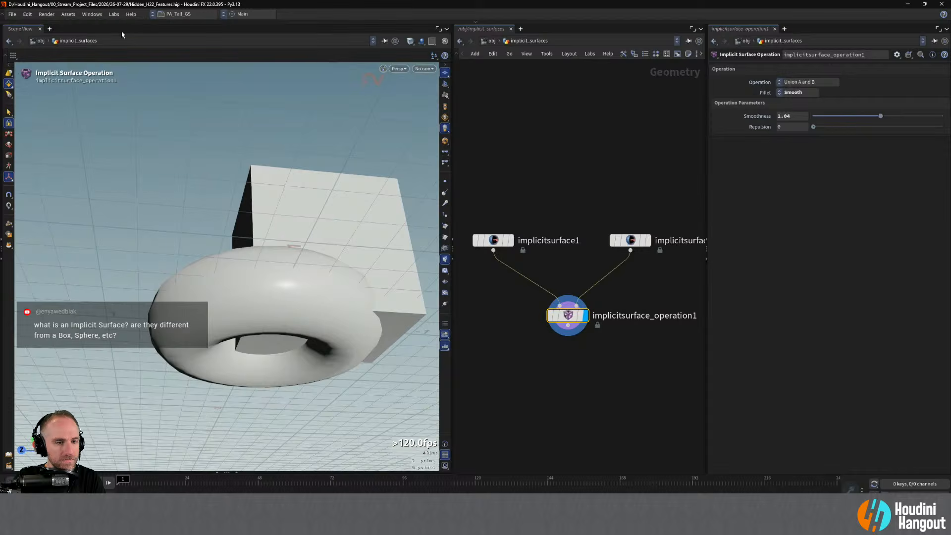
alt+drag(248, 267, 307, 280)
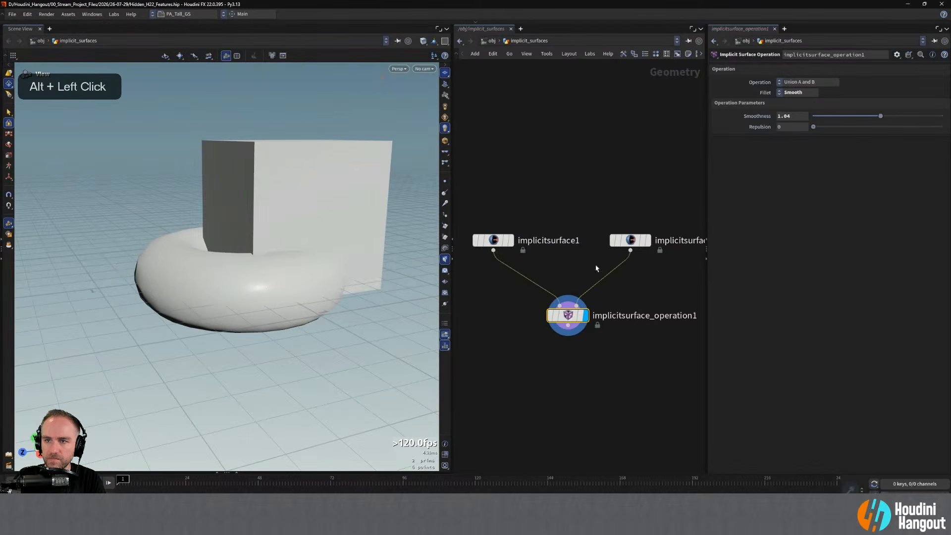
Change the union's Fillet to Round with a Round Radius of about 1.017.
click(797, 92)
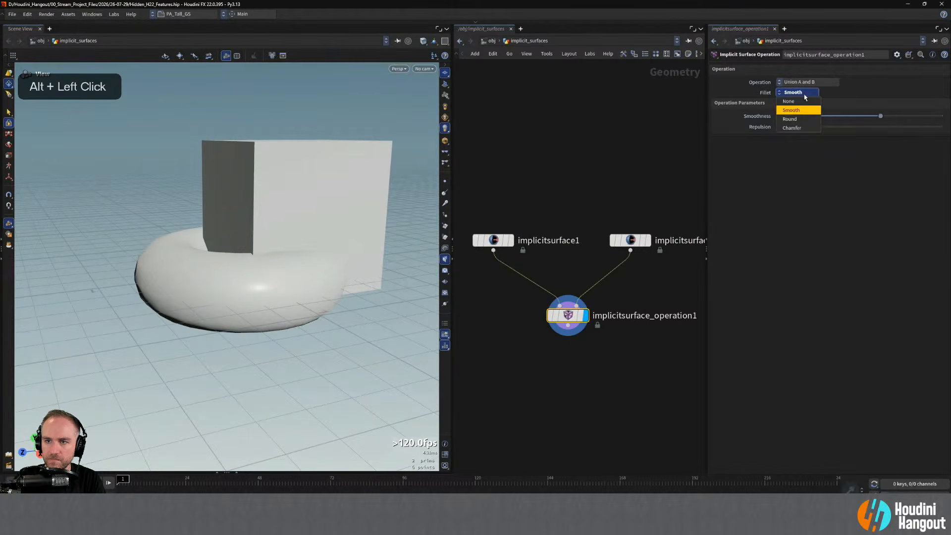
click(796, 119)
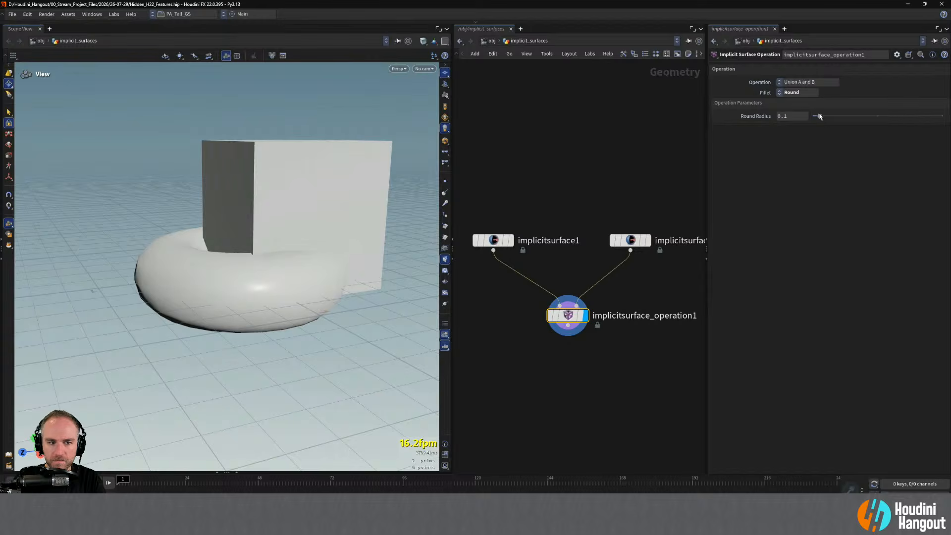
drag(820, 117, 879, 117)
alt+drag(277, 223, 324, 280)
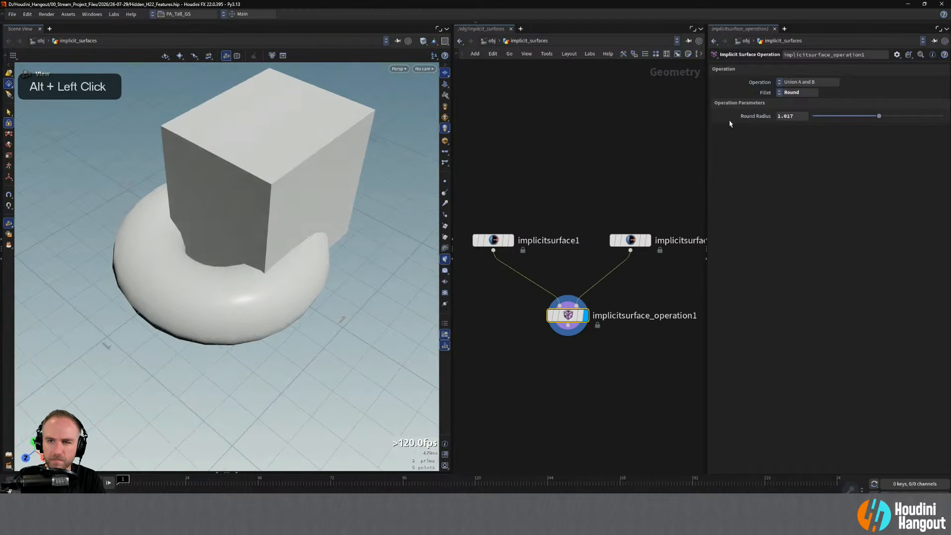
Change the union's Fillet to Chamfer with a Chamfer value of about 1.943.
click(797, 93)
click(796, 125)
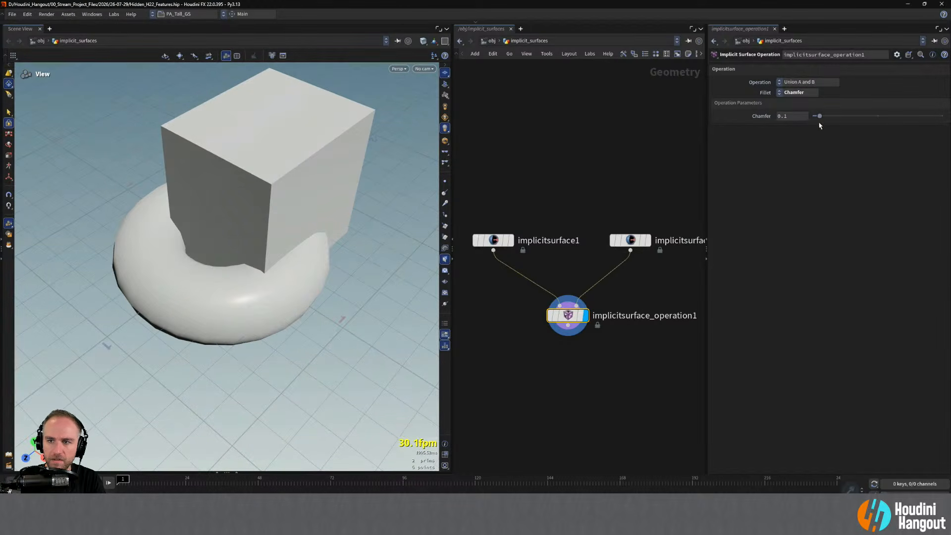
drag(820, 116, 938, 116)
alt+drag(307, 233, 330, 269)
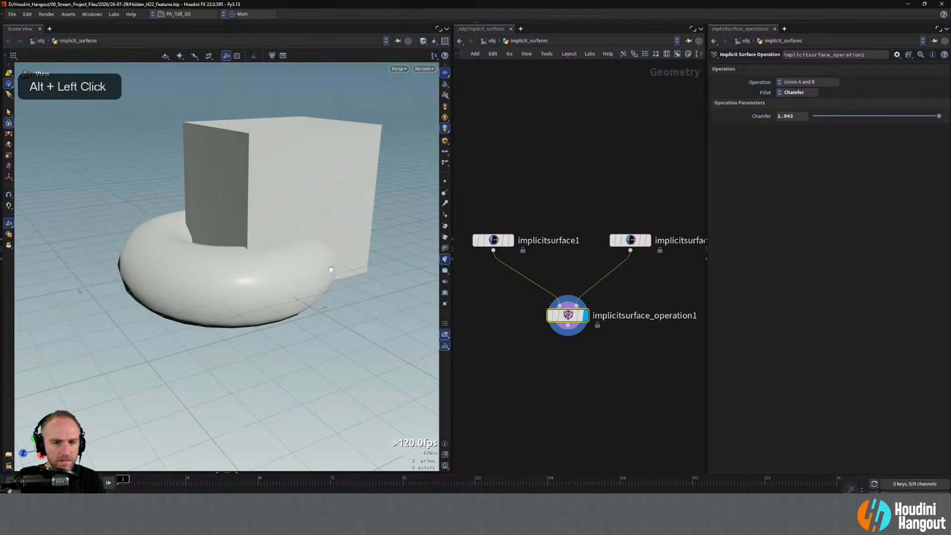
Try a Link Length of about 2.9 on the implicitsurface1 torus, return it to 0, and display implicitsurface_operation1 again.
click(509, 240)
click(495, 242)
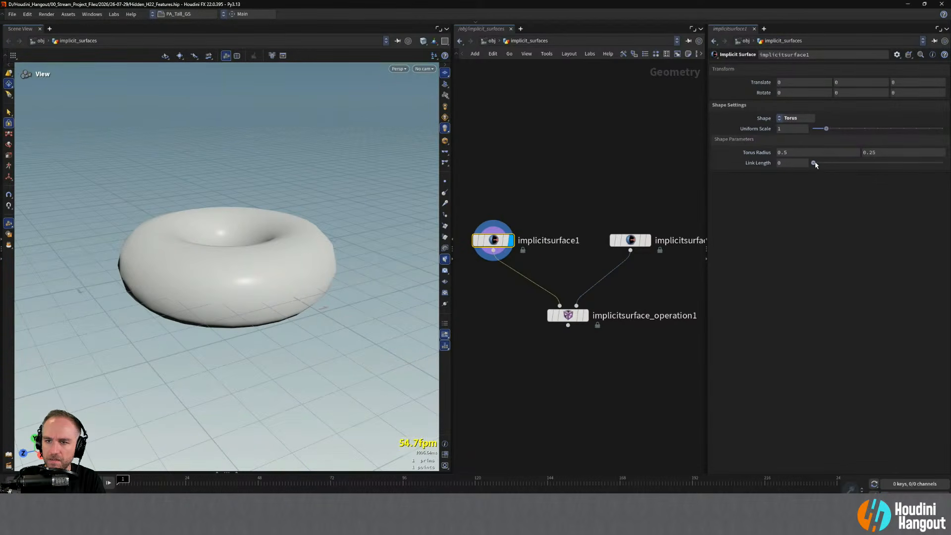
drag(814, 164, 853, 172)
alt+drag(160, 268, 237, 421)
alt+right_drag(237, 421, 91, 302)
alt+drag(198, 293, 217, 290)
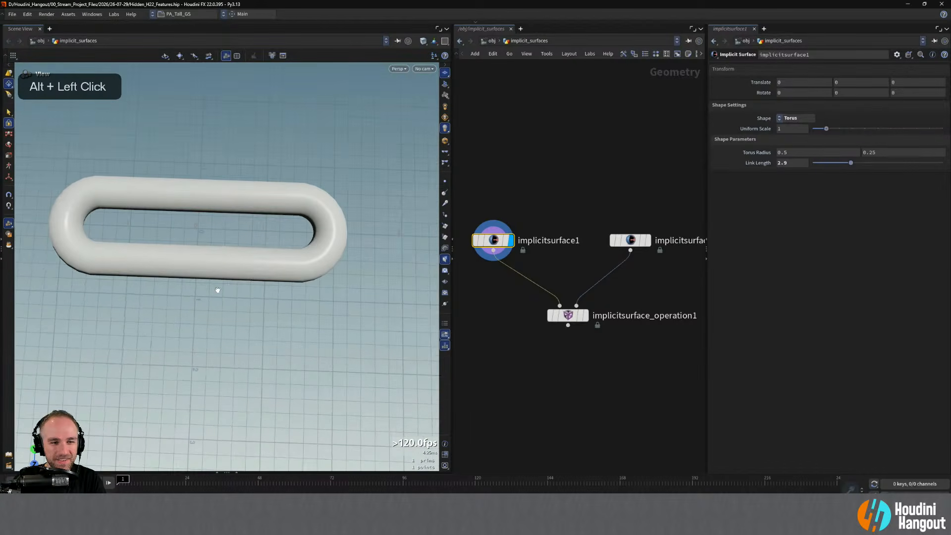
drag(849, 165, 807, 175)
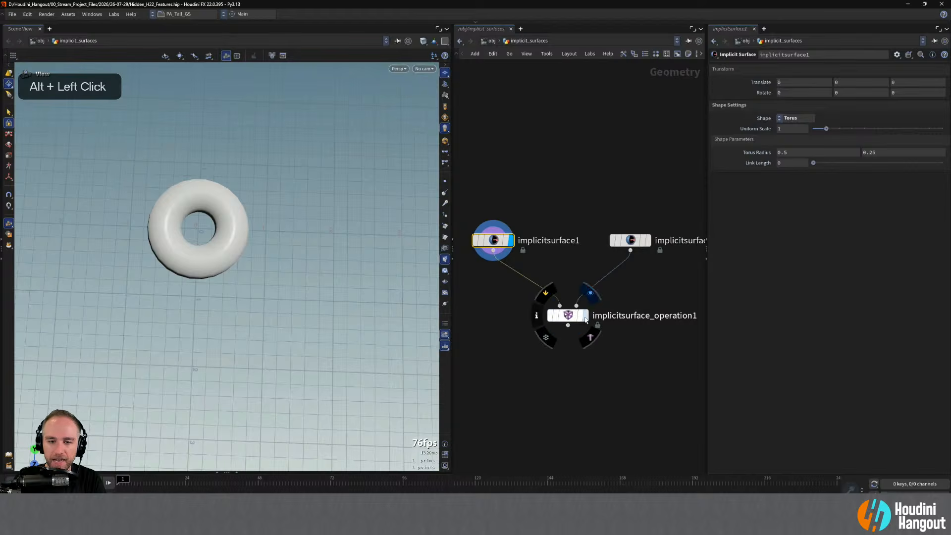
click(585, 315)
click(569, 316)
Try Shell A and Invert A on implicitsurface_operation1, and set the operation to Offset A.
alt+drag(200, 213, 179, 174)
click(807, 82)
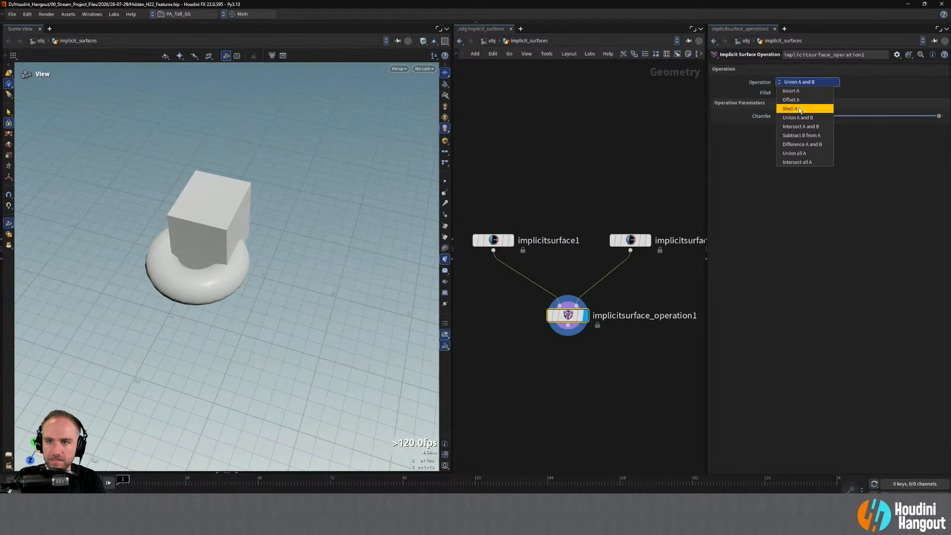
click(799, 109)
click(798, 83)
click(798, 100)
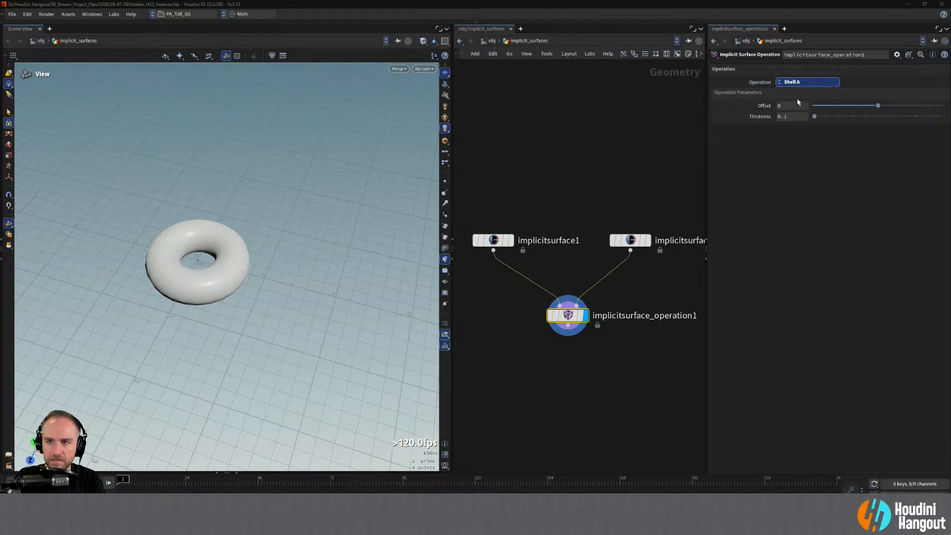
click(798, 82)
click(799, 92)
click(799, 82)
click(805, 101)
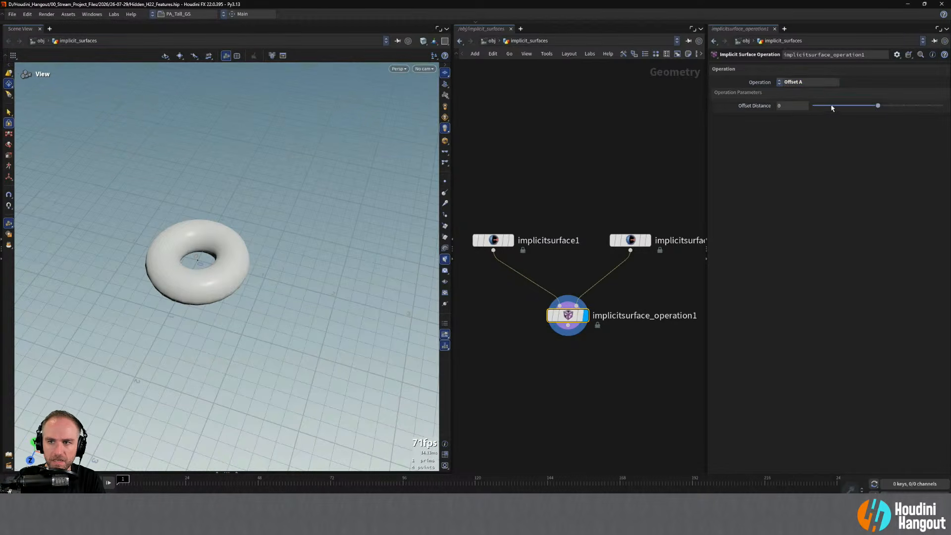
Try an Offset Distance of -1.09 and undo the change.
mouse_move(879, 108)
mouse_down()
mouse_move(914, 107)
mouse_move(837, 106)
mouse_move(864, 106)
mouse_up()
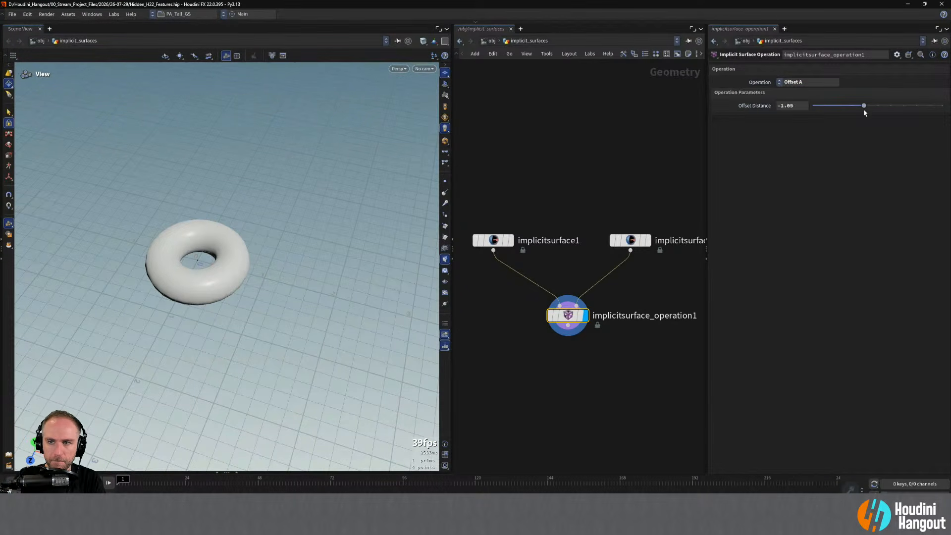
key(ctrl+z)
Disconnect implicitsurface2 from the operation, move the operation node beneath implicitsurface1, and set the Offset Distance to 0.52.
key(y)
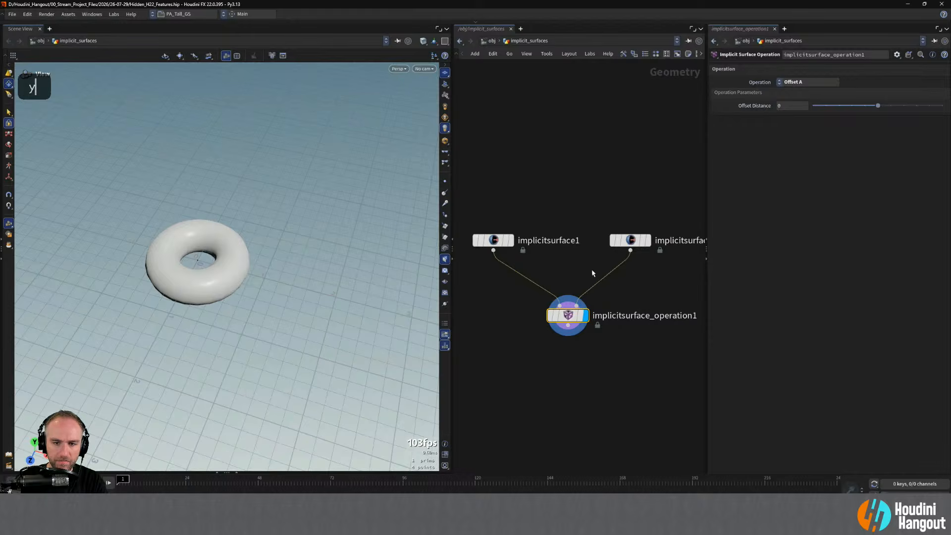
key(y)
mouse_move(592, 272)
mouse_down()
mouse_move(585, 319)
mouse_move(510, 330)
mouse_up()
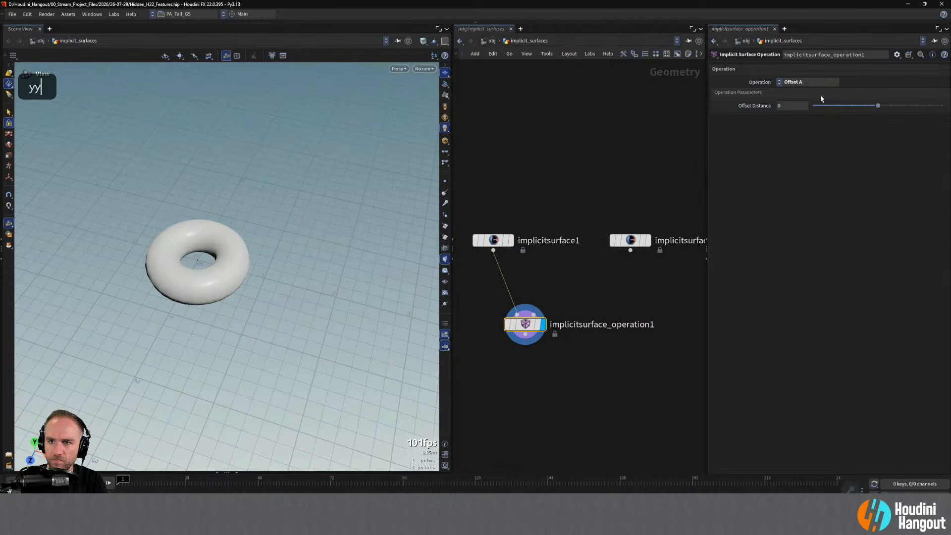
mouse_move(878, 106)
mouse_down()
mouse_move(857, 106)
mouse_move(885, 105)
mouse_up()
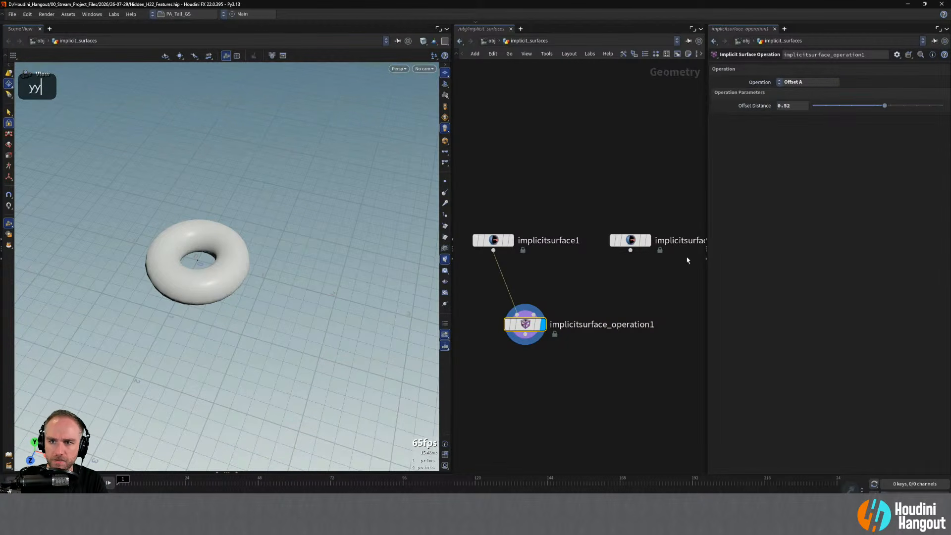
Reset the Offset Distance of implicitsurface_operation1 to 0.
ctrl+middle_click(752, 106)
Try adding an Implicit Surface Evaluate node below the operation node and delete it.
key(Tab)
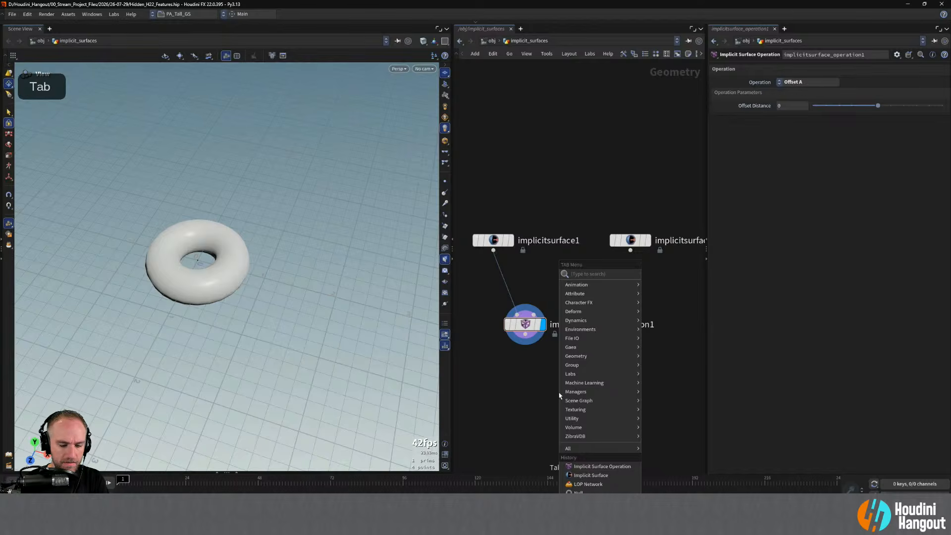
text(impl)
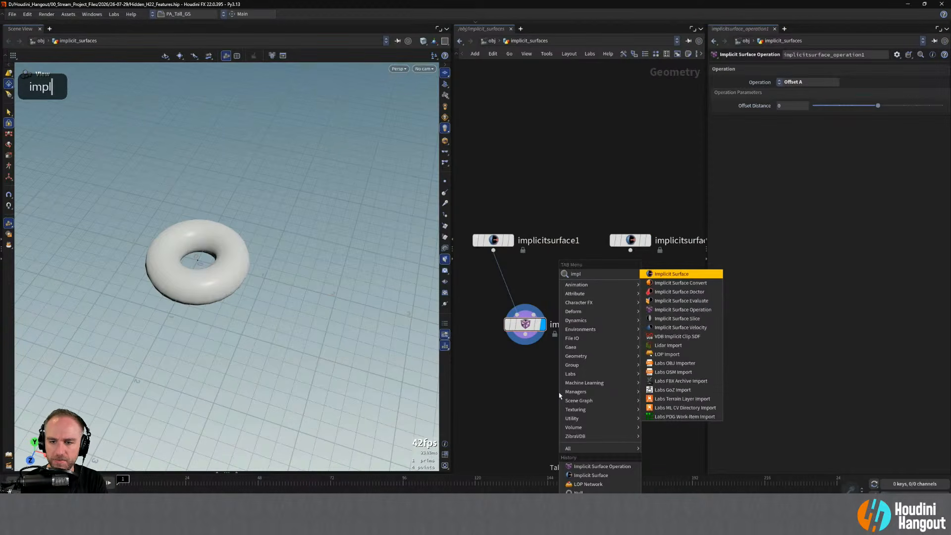
key(Down)
key(Down)
key(Down)
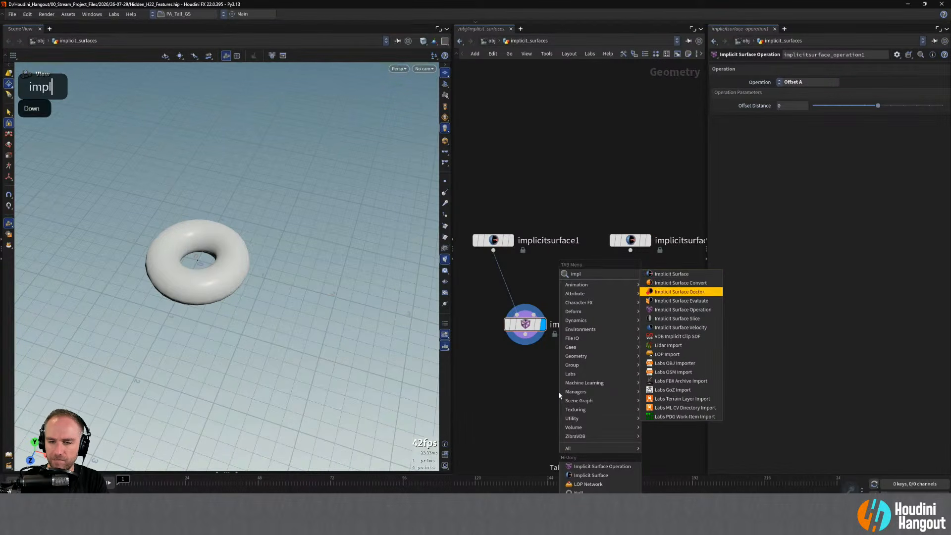
key(Return)
click(588, 377)
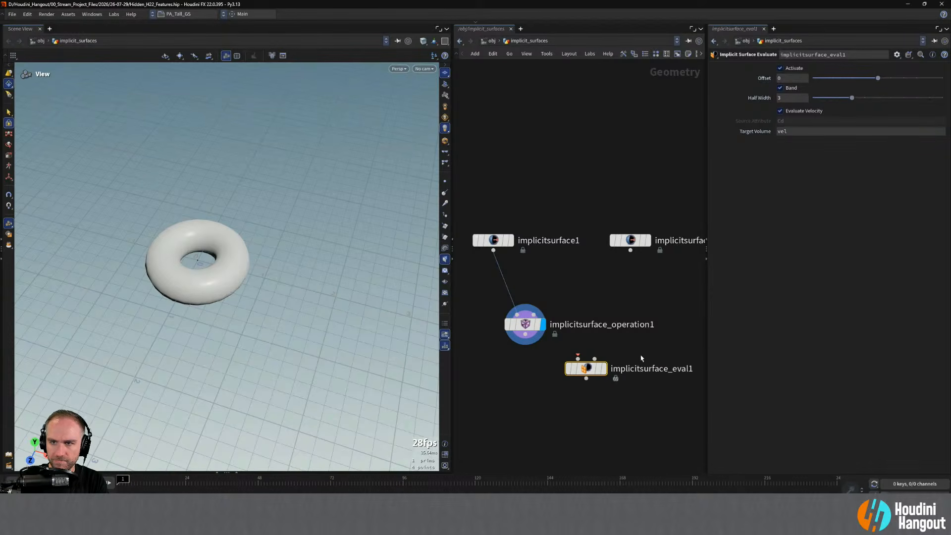
key(F12)
key(Delete)
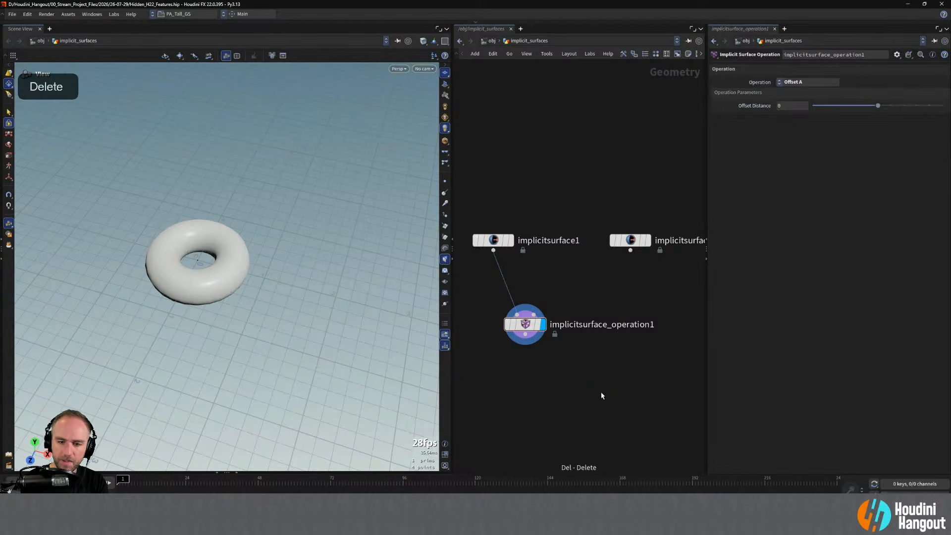
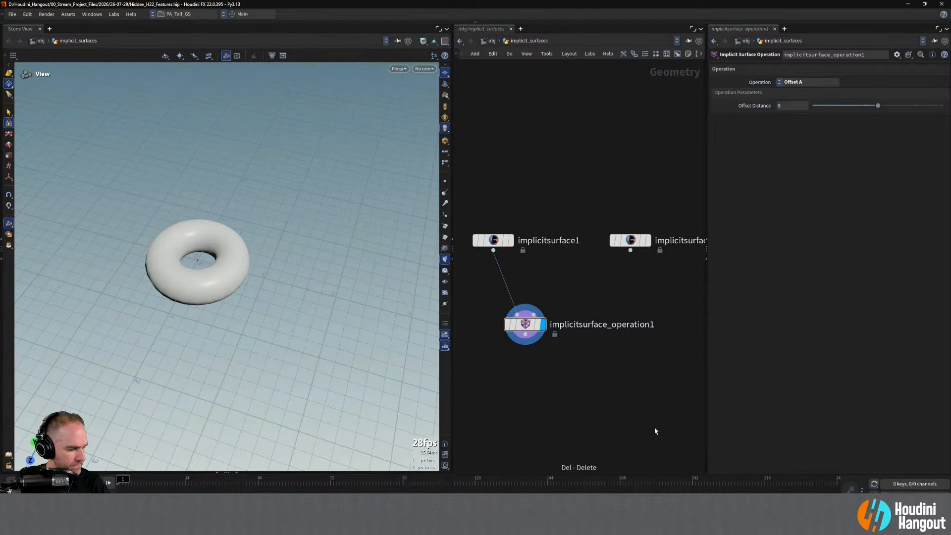
Set implicitsurface_operation1 to Subtract B from A and reconnect implicitsurface2 to its second input.
alt+right_drag(629, 204, 617, 311)
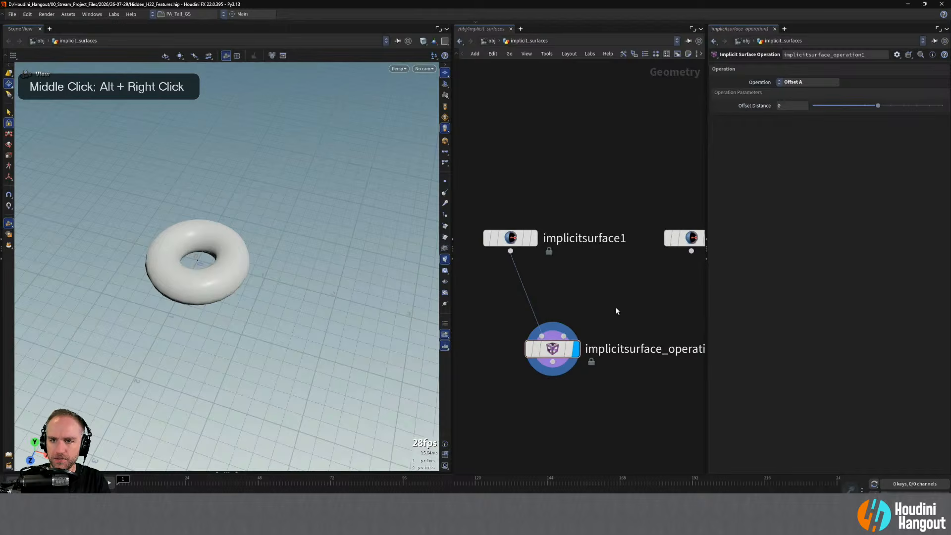
click(807, 81)
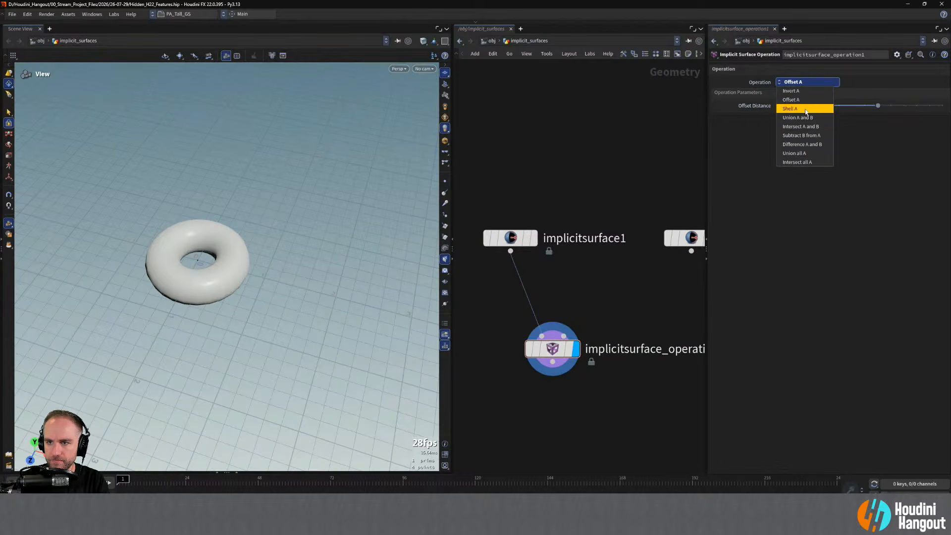
click(807, 136)
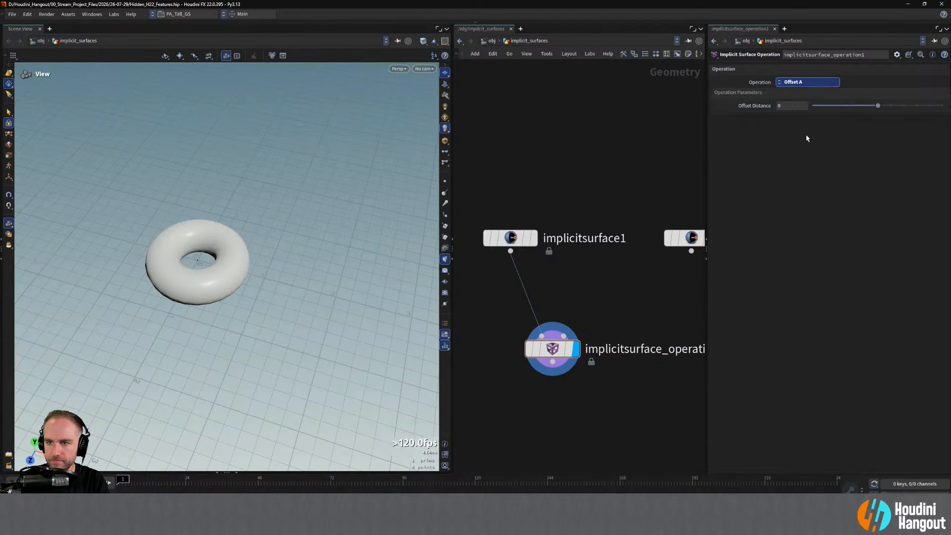
click(564, 336)
click(691, 250)
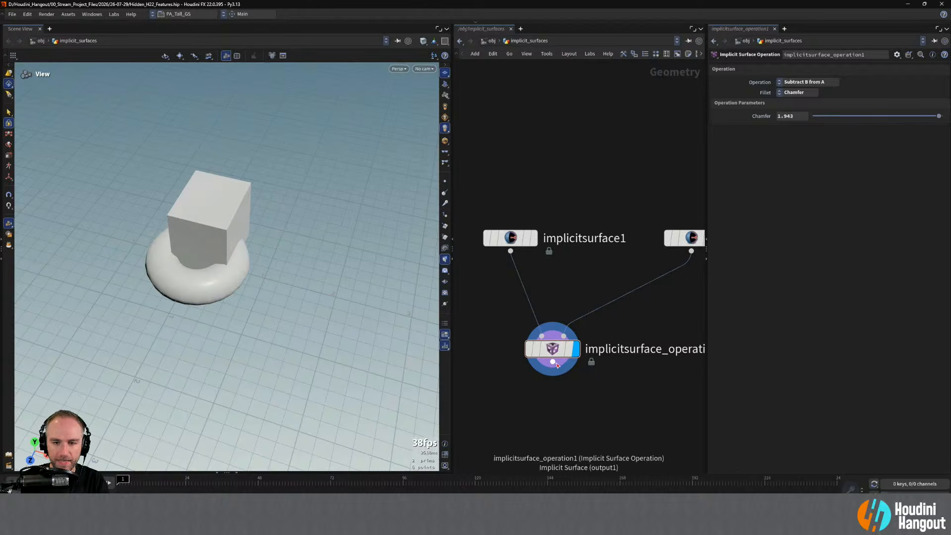
Change the subtraction's Fillet to Smooth, try a much larger Smoothness, and reset it to 0.1.
alt+drag(265, 297, 221, 151)
alt+right_drag(221, 150, 337, 138)
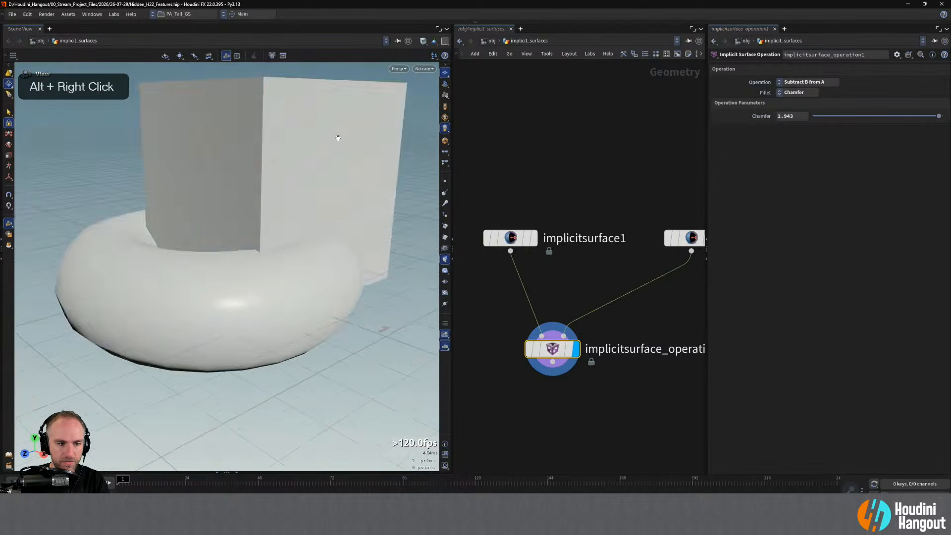
alt+drag(338, 138, 235, 312)
click(797, 93)
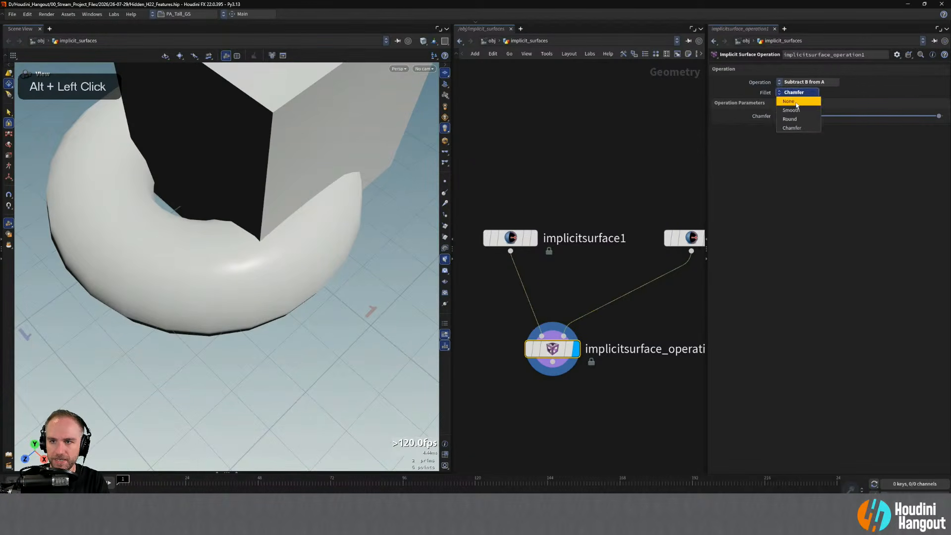
click(799, 103)
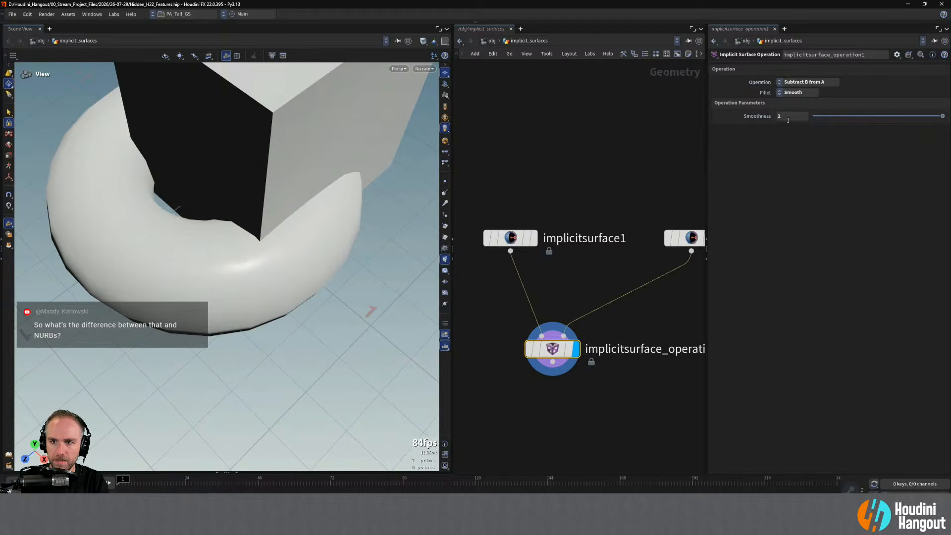
middle_drag(787, 116, 894, 90)
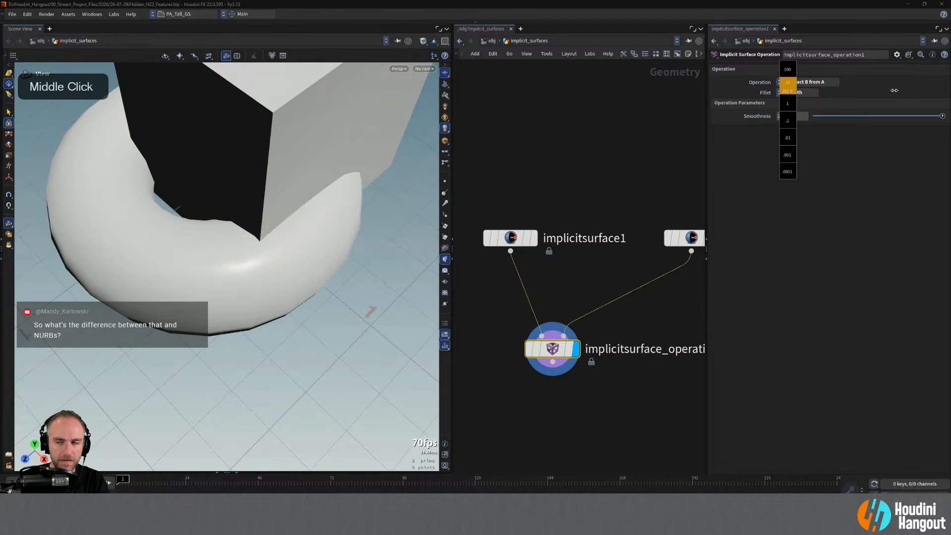
ctrl+middle_click(766, 117)
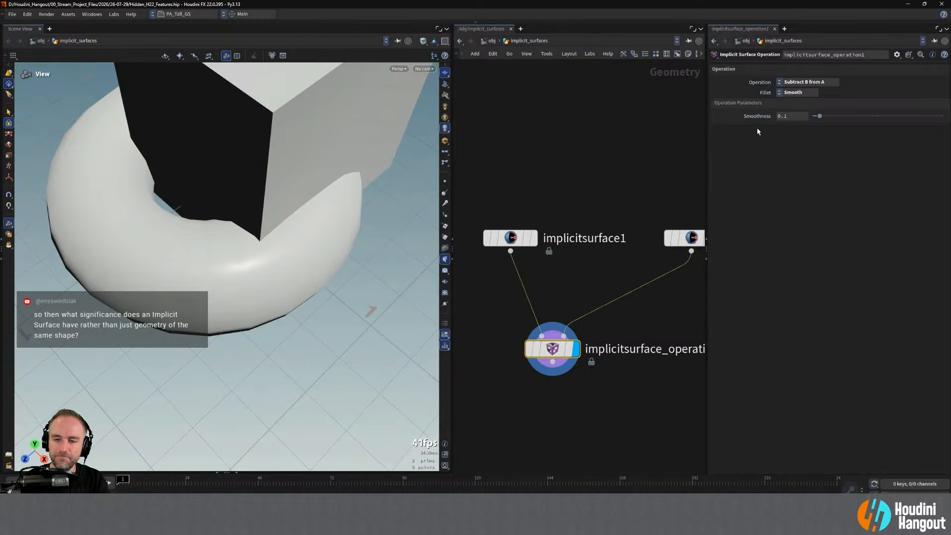
Place the operation node centrally beneath the two implicit surfaces and set its operation to Difference A and B.
alt+scroll(639, 170, down, 1)
alt+middle_drag(629, 171, 550, 199)
drag(490, 348, 528, 325)
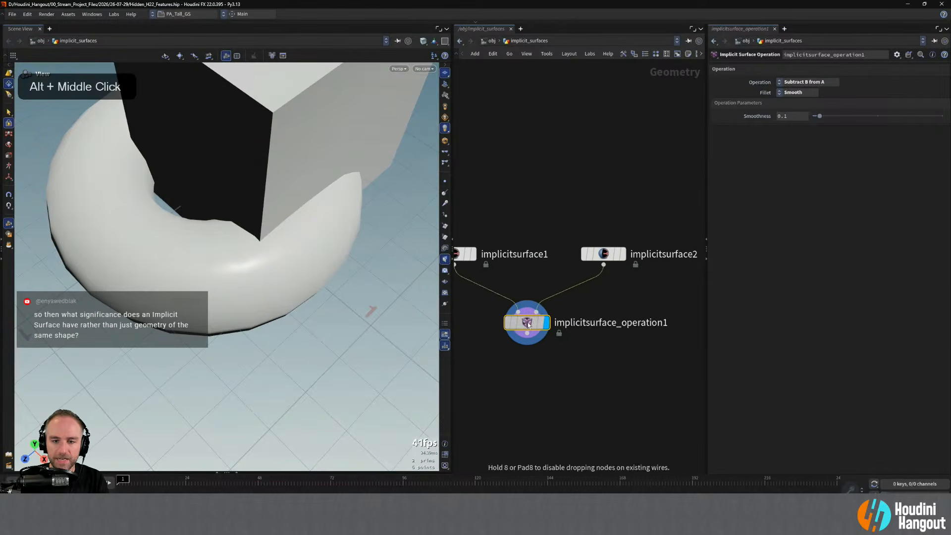
alt+right_drag(528, 325, 554, 307)
alt+middle_drag(554, 307, 562, 292)
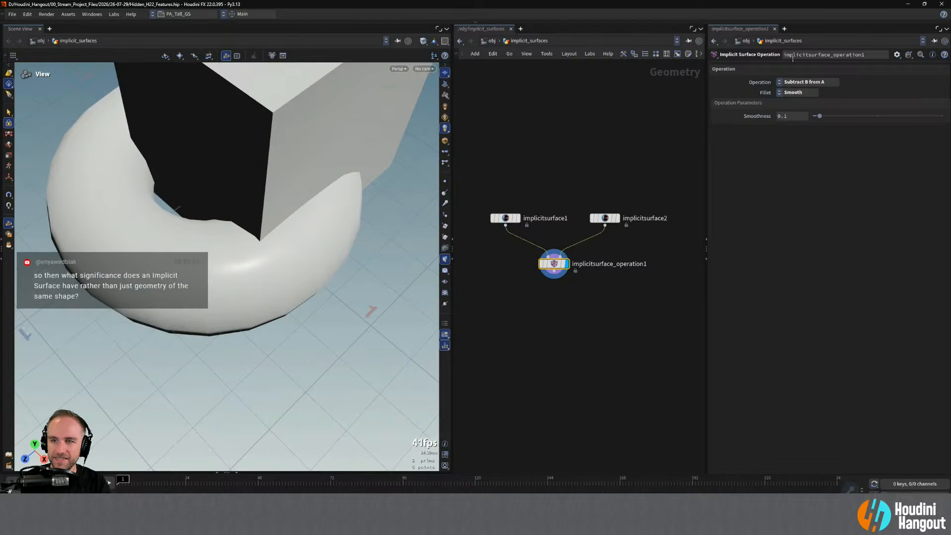
click(805, 82)
click(798, 147)
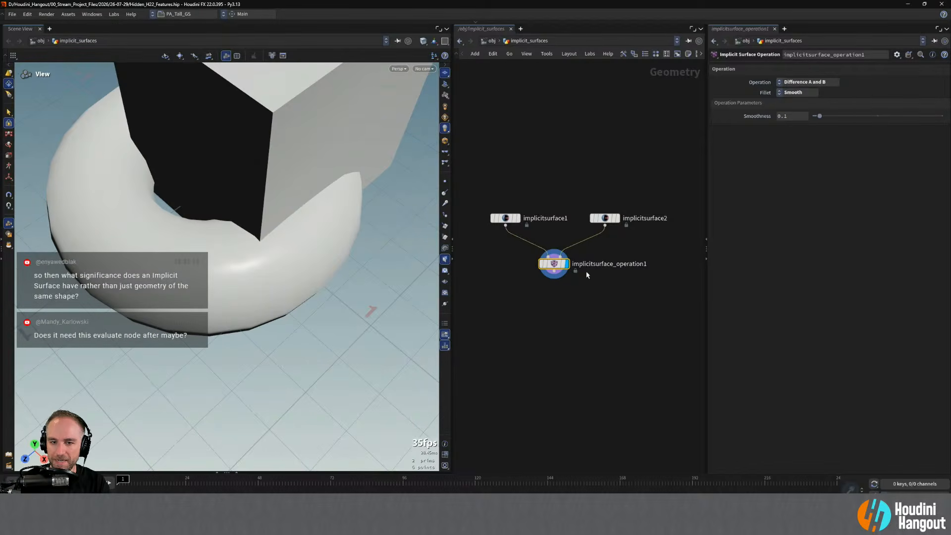
Display the implicitsurface2 box, try a Roundness of 0.003, return it to 0, and reset the Box Size to 1 on all axes.
click(617, 221)
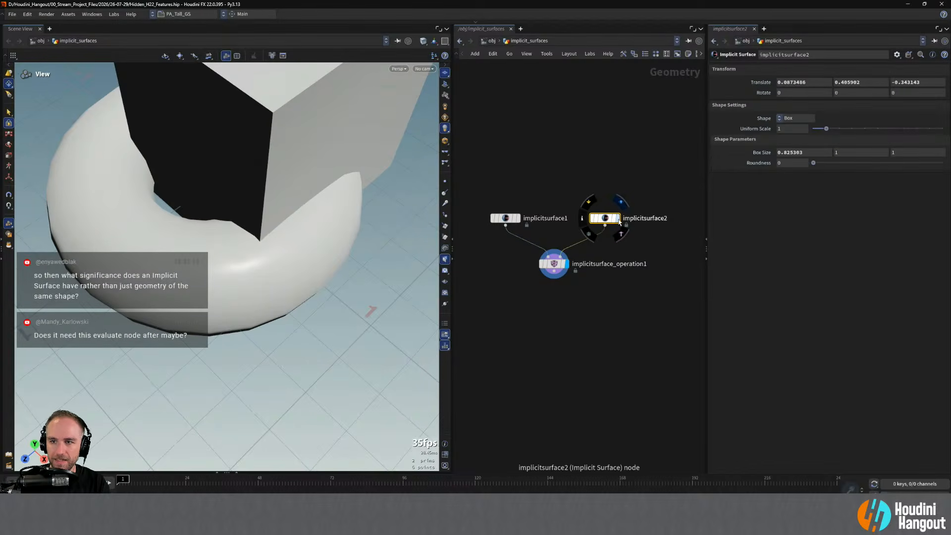
mouse_move(812, 162)
mouse_down()
mouse_move(865, 162)
mouse_move(813, 163)
mouse_up()
click(558, 268)
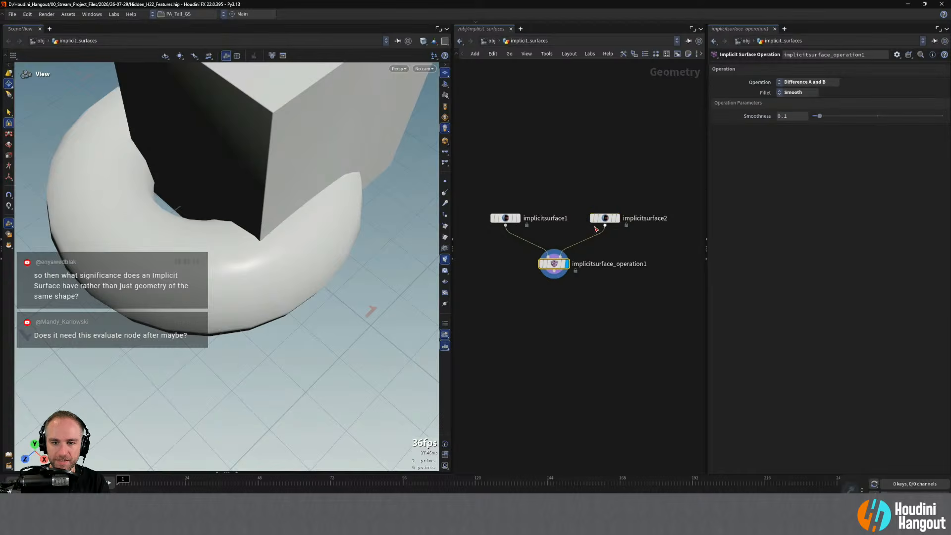
click(617, 219)
click(607, 218)
alt+drag(263, 200, 255, 101)
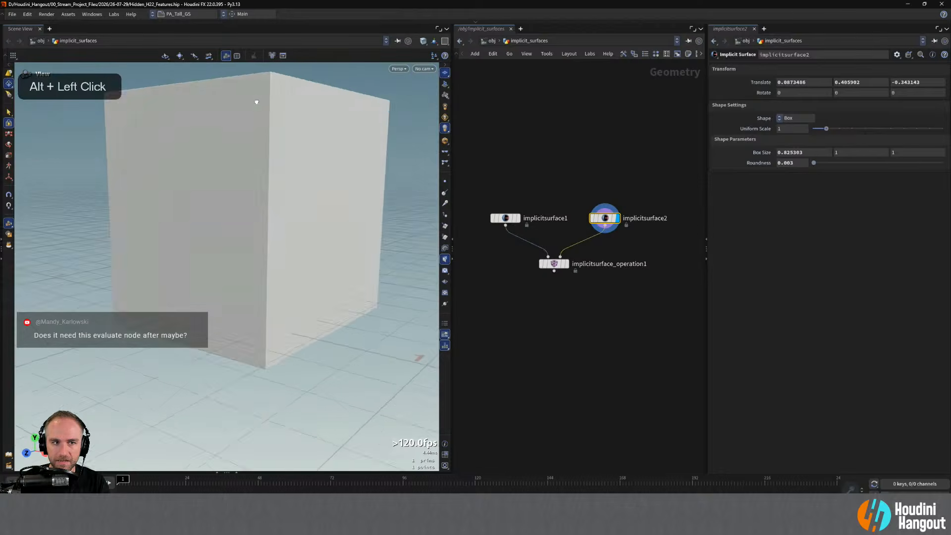
drag(812, 163, 808, 164)
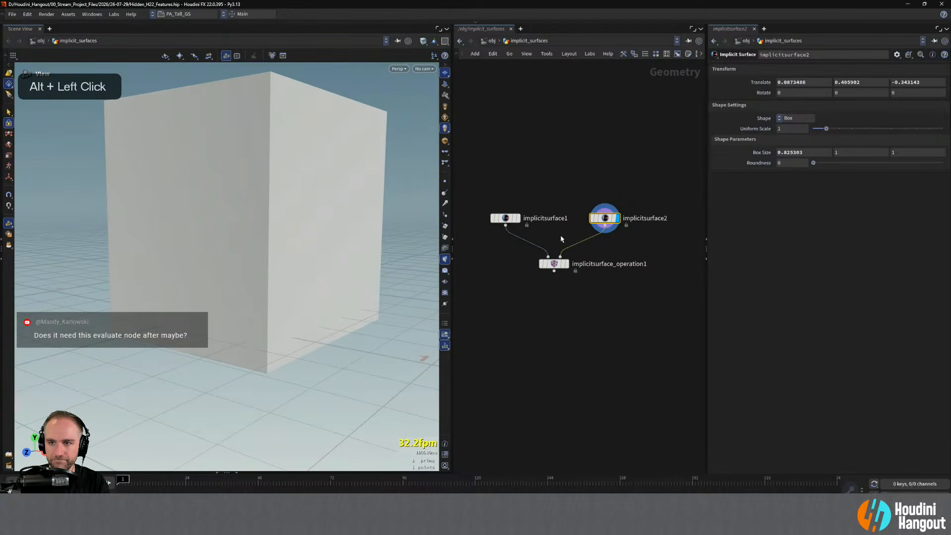
ctrl+middle_click(755, 152)
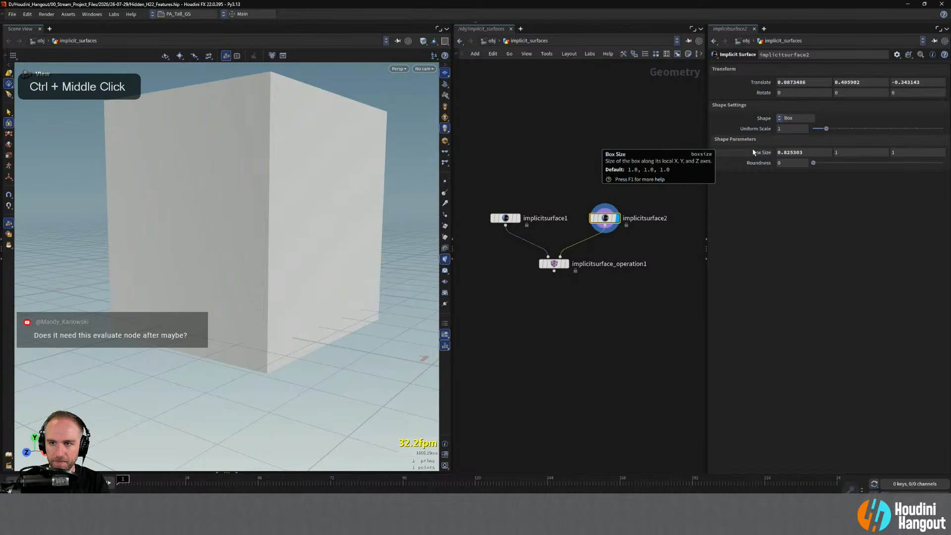
Display implicitsurface_operation1 again and set it to Union A and B with a Smoothness of 1.161.
double_click(553, 263)
mouse_move(292, 228)
alt+mouse_down()
mouse_move(298, 353)
mouse_move(294, 232)
alt+mouse_up()
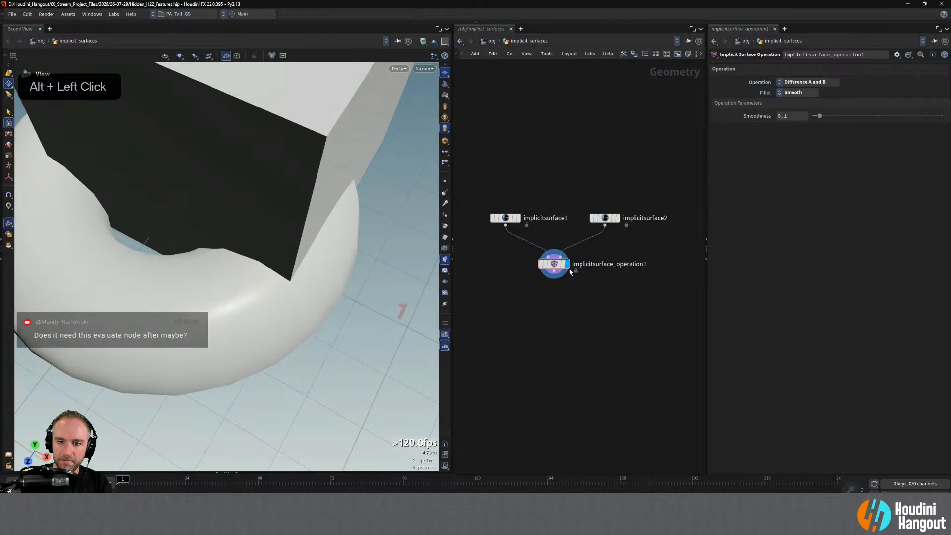
click(569, 270)
click(808, 82)
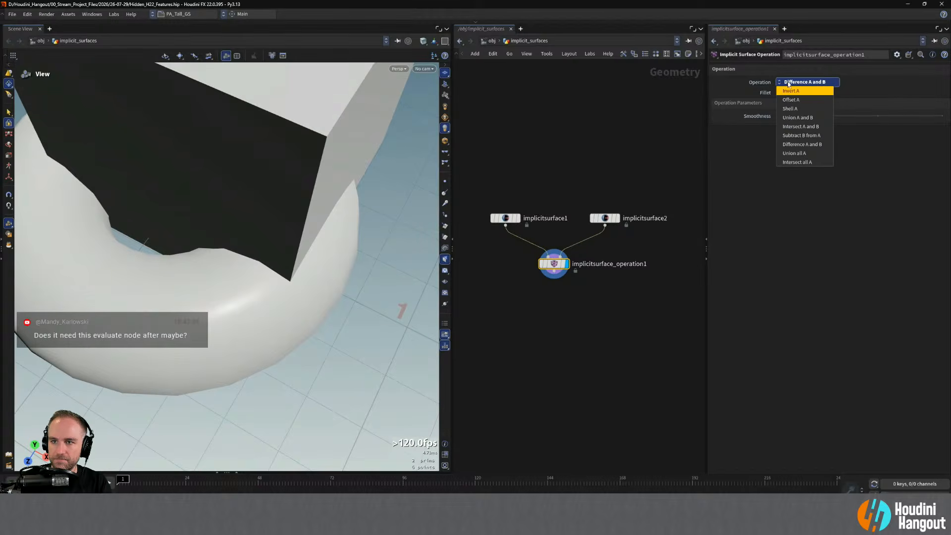
click(791, 119)
drag(819, 117, 888, 116)
alt+drag(268, 272, 237, 234)
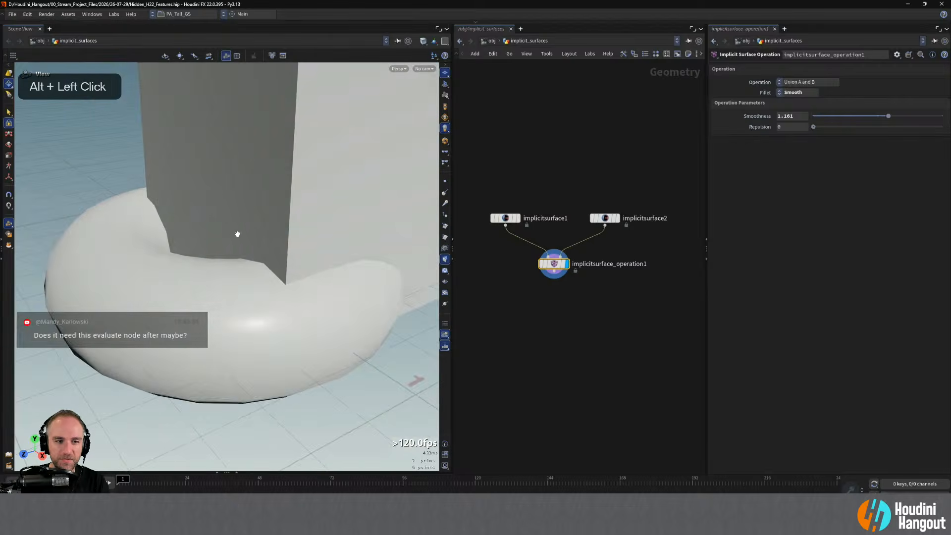
alt+right_drag(238, 234, 268, 247)
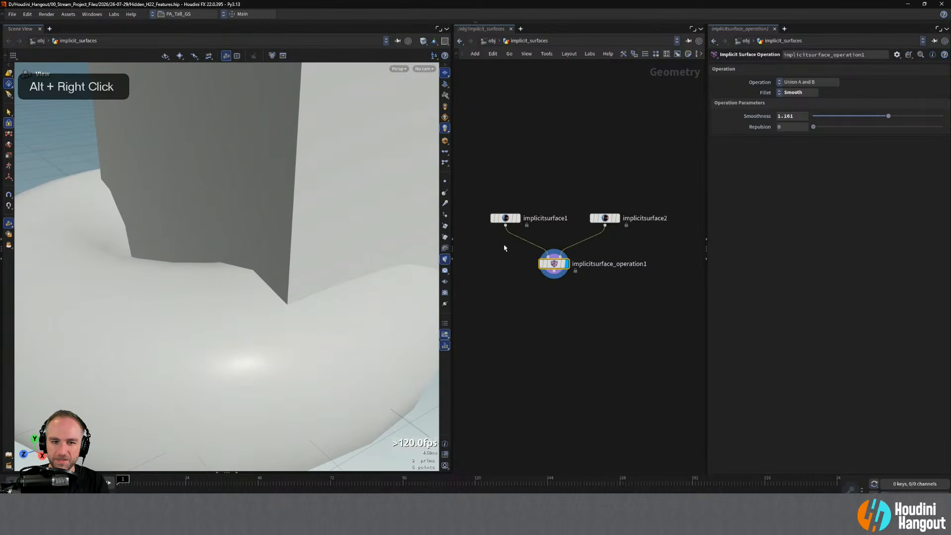
Check the Link Length description on implicitsurface1 and review the shape parameters of implicitsurface2.
click(506, 218)
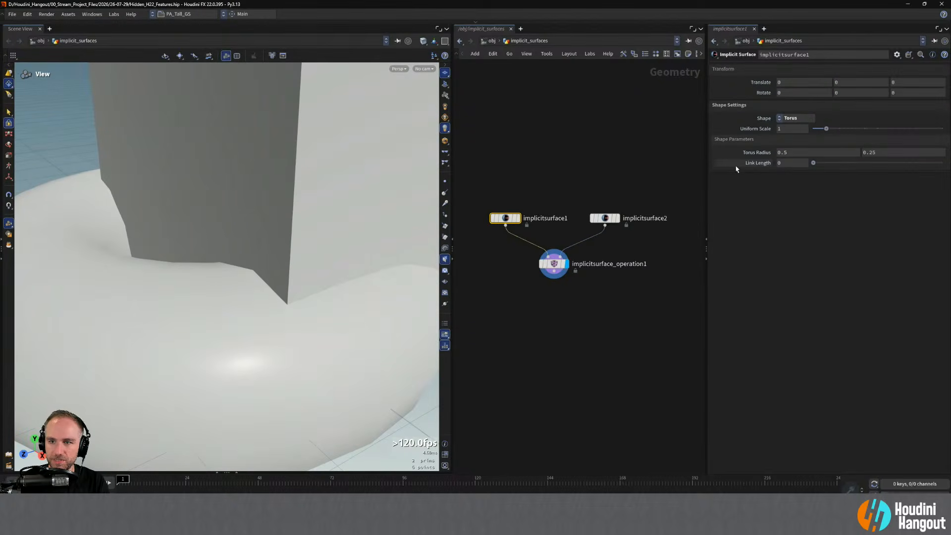
mouse_move(736, 169)
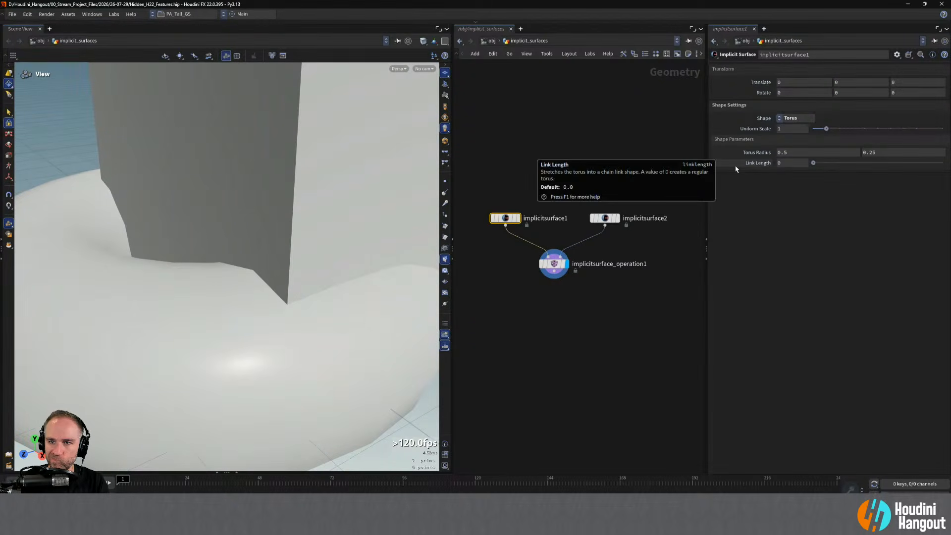
click(605, 218)
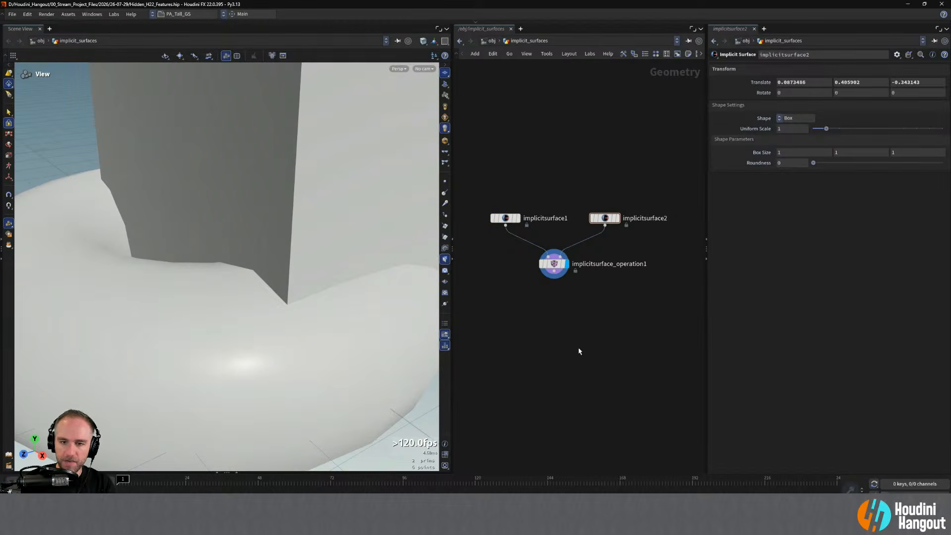
Add a COP Network node beneath implicitsurface_operation1 and go inside it.
key(Tab)
click(530, 349)
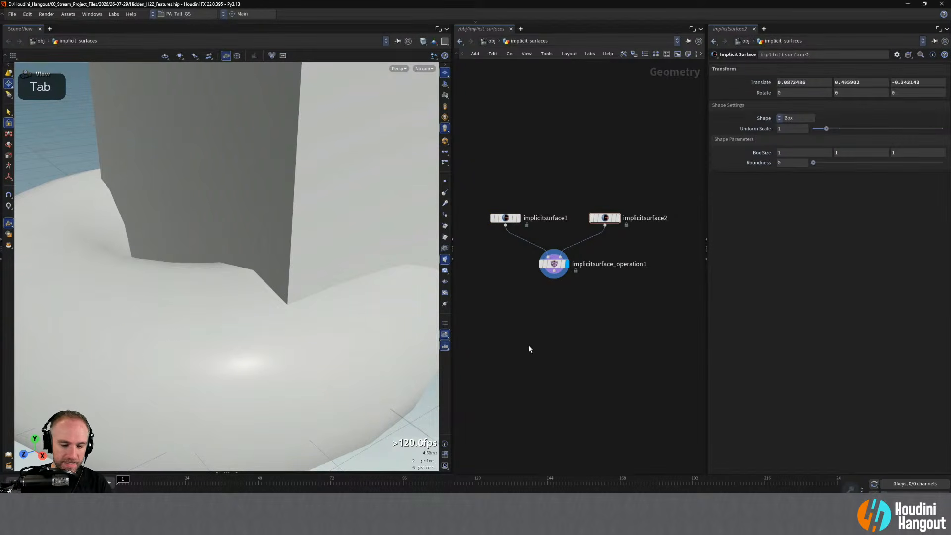
key(Tab)
text(cop)
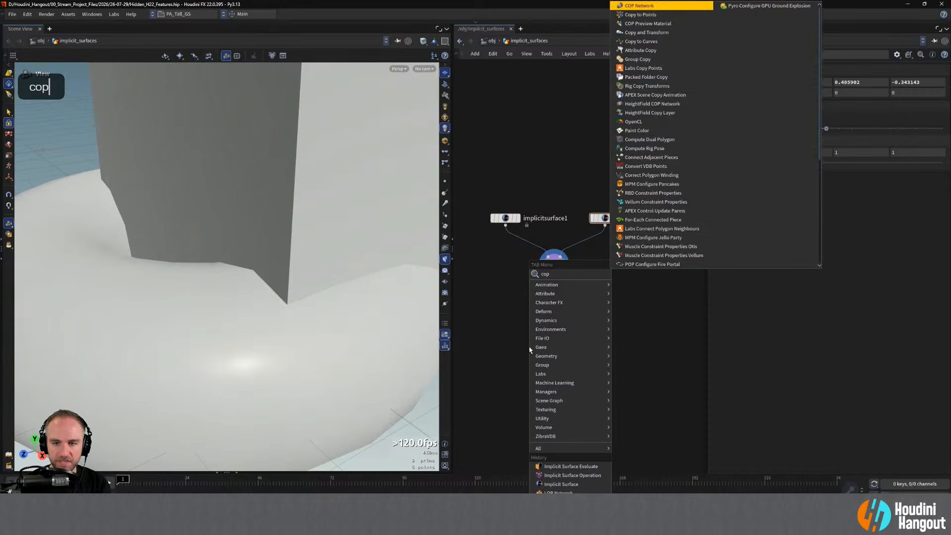
key(Return)
click(538, 345)
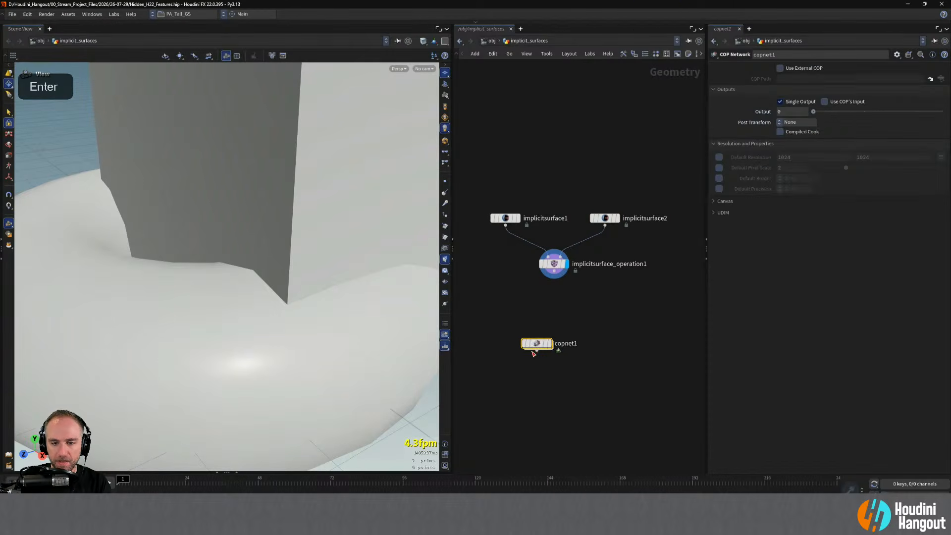
drag(537, 345, 557, 353)
double_click(554, 351)
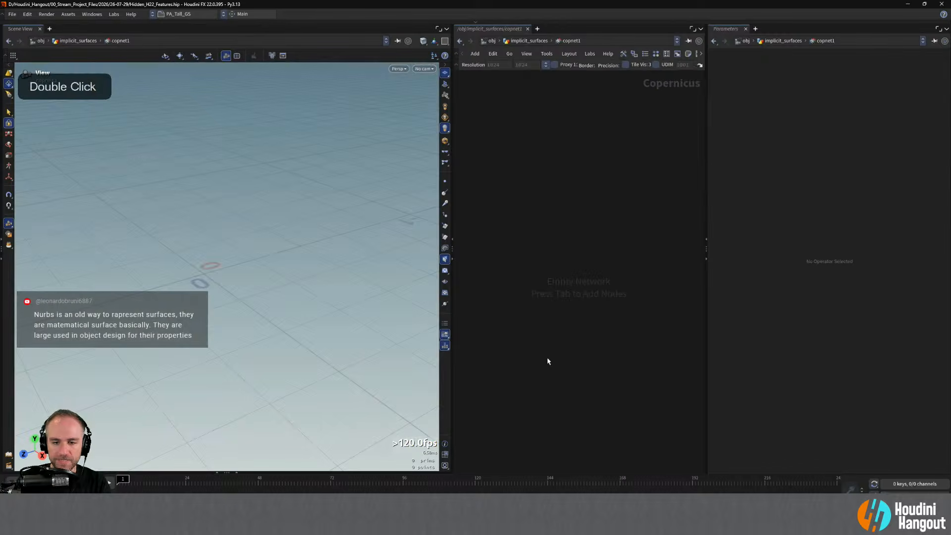
Add a Pyro Configure Billowy Smoke setup to the COP network and go back up to the implicit_surfaces network.
key(Tab)
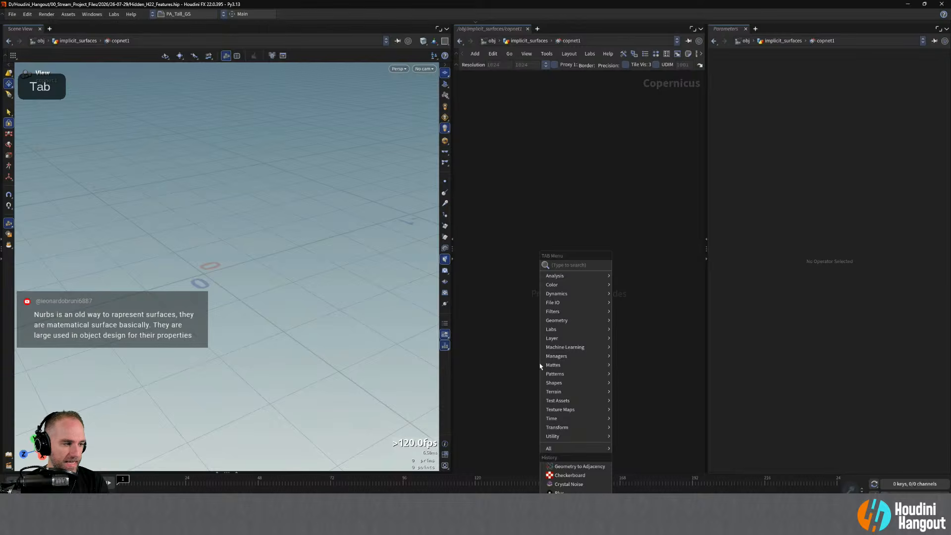
text(pyt)
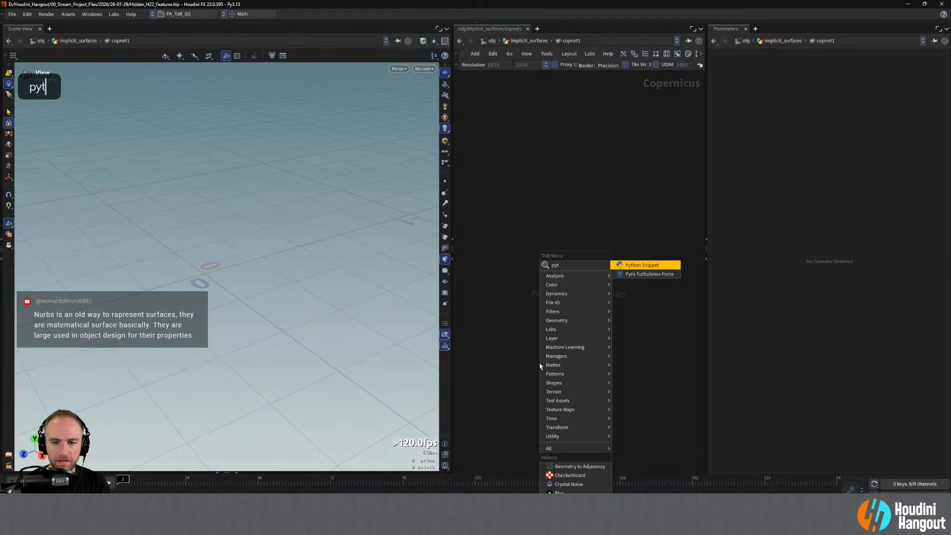
key(BackSpace)
text(ro)
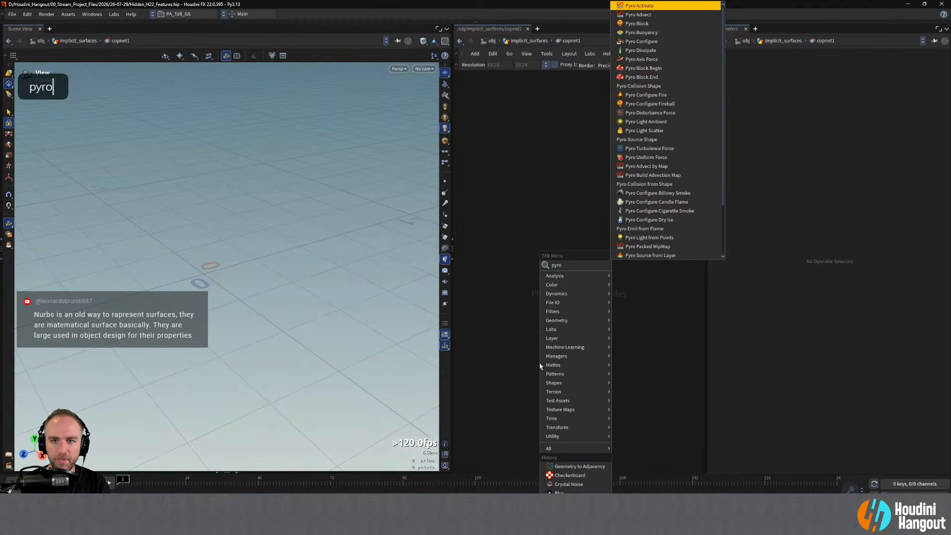
text( con)
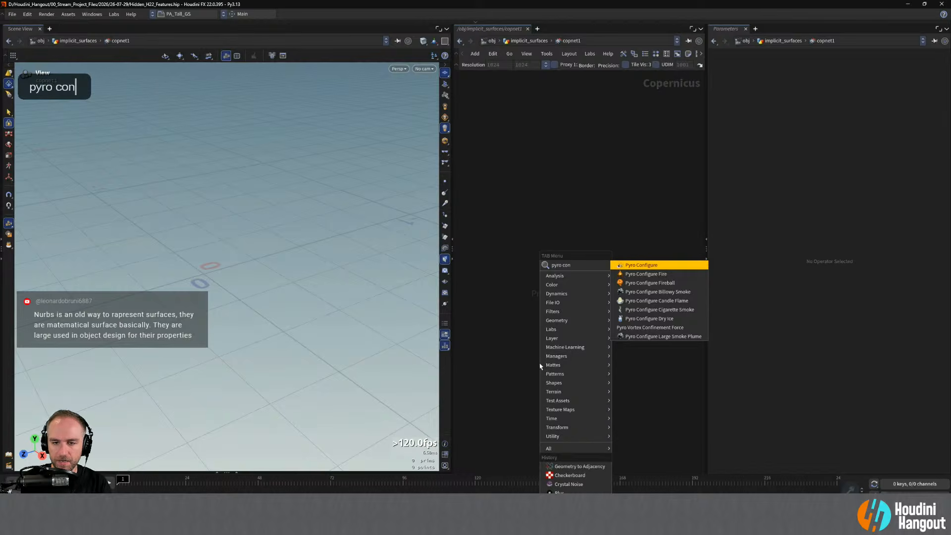
click(642, 292)
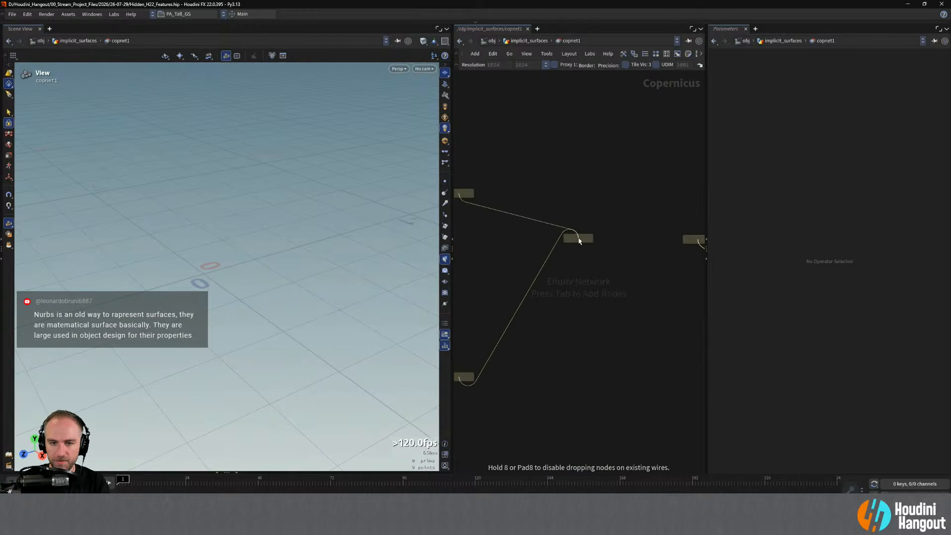
alt+right_click(646, 171)
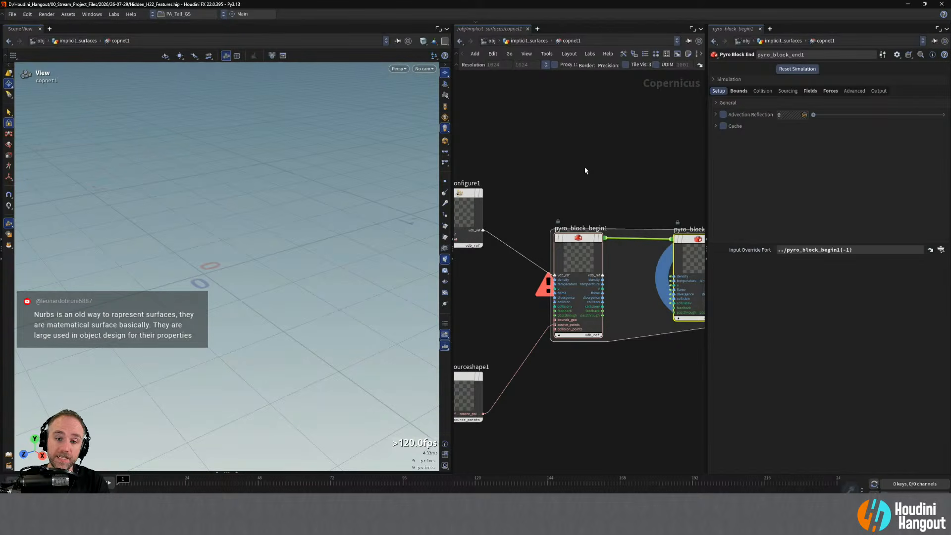
key(u)
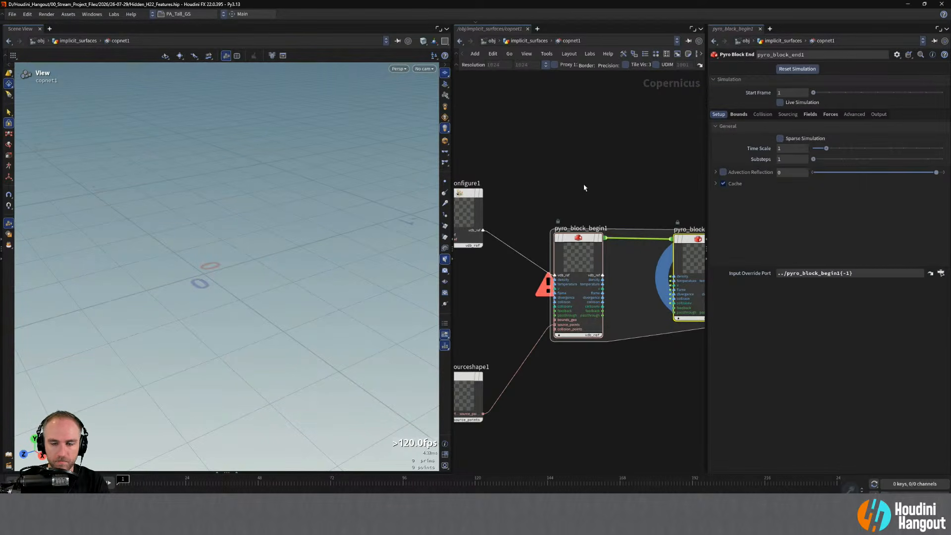
middle_click(591, 185)
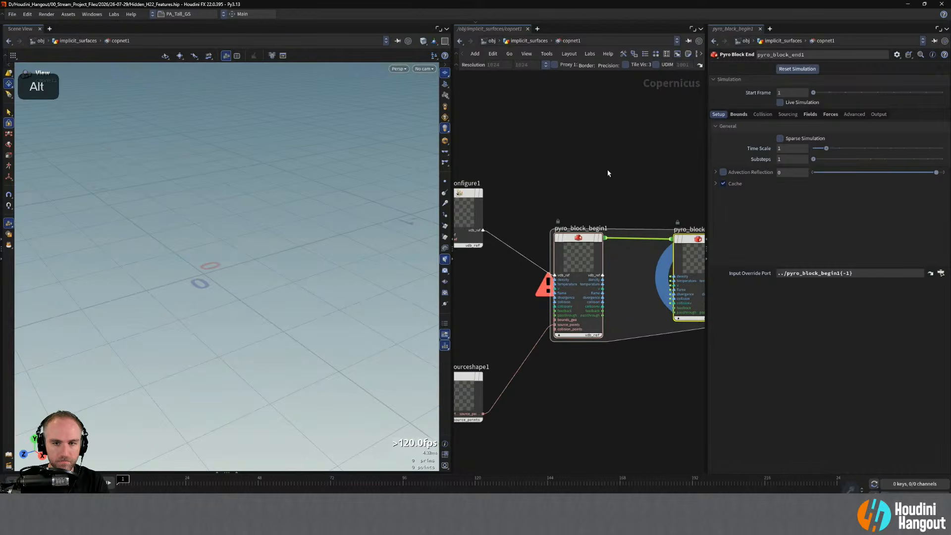
alt+middle_click(596, 186)
alt+middle_click(599, 172)
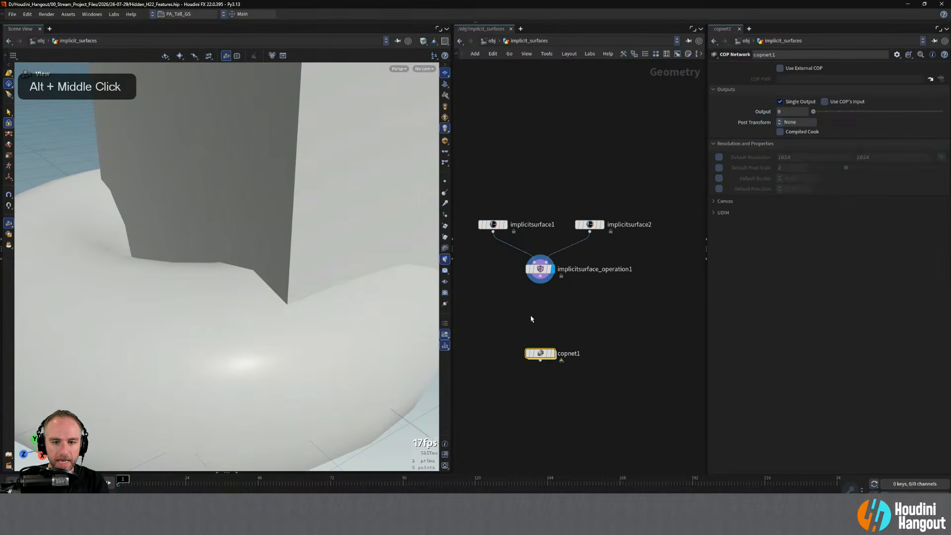
Add an Implicit Surface Convert node beneath implicitsurface_operation1, wire it to that node's output and display it.
right_drag(525, 315, 531, 299)
click(549, 245)
key(Tab)
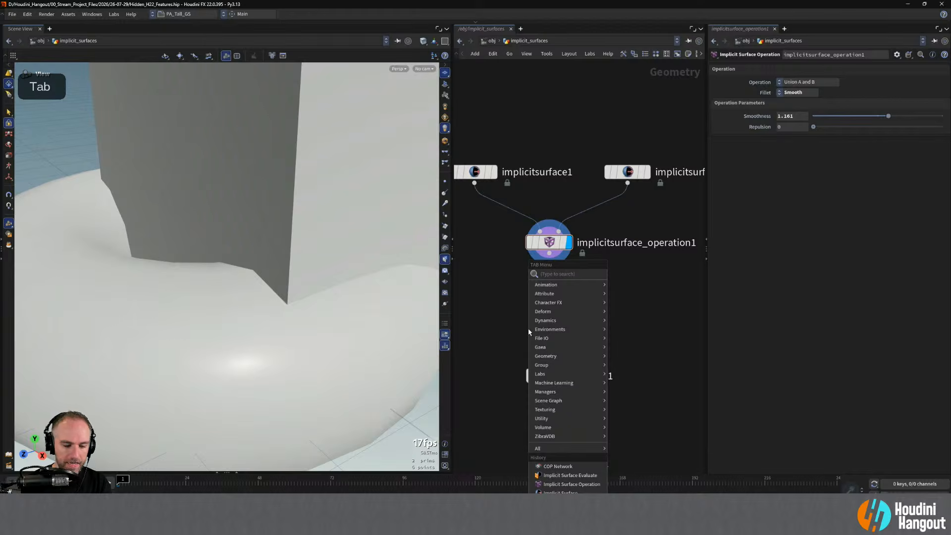
text(impl)
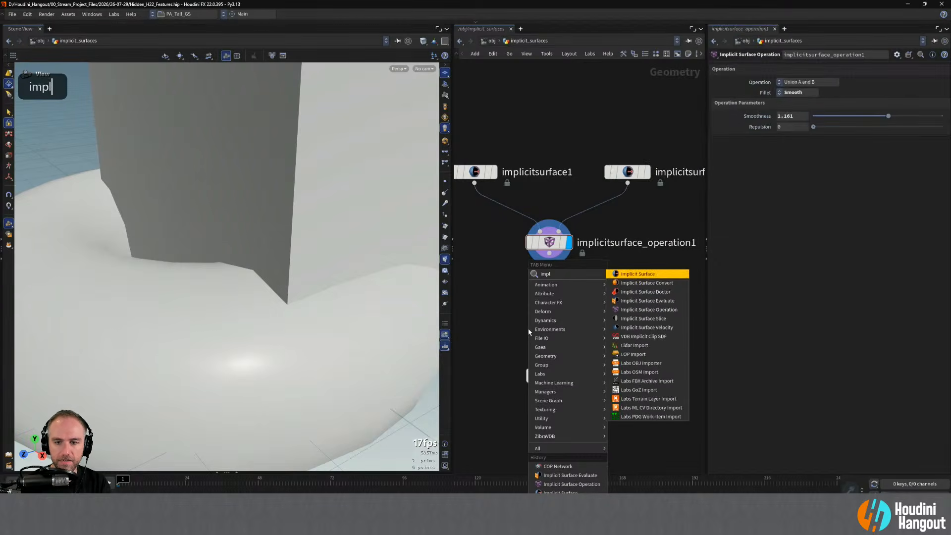
click(669, 285)
click(568, 292)
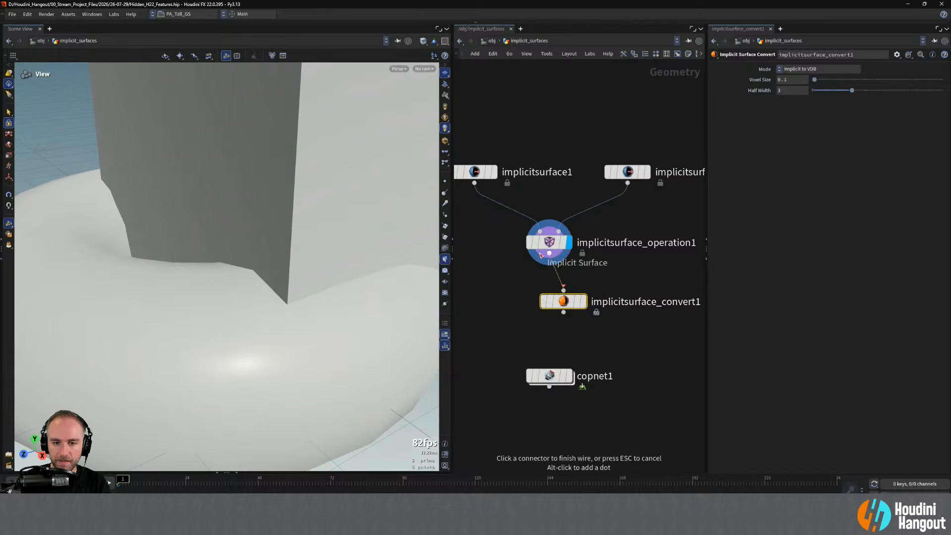
click(584, 301)
drag(565, 302, 551, 301)
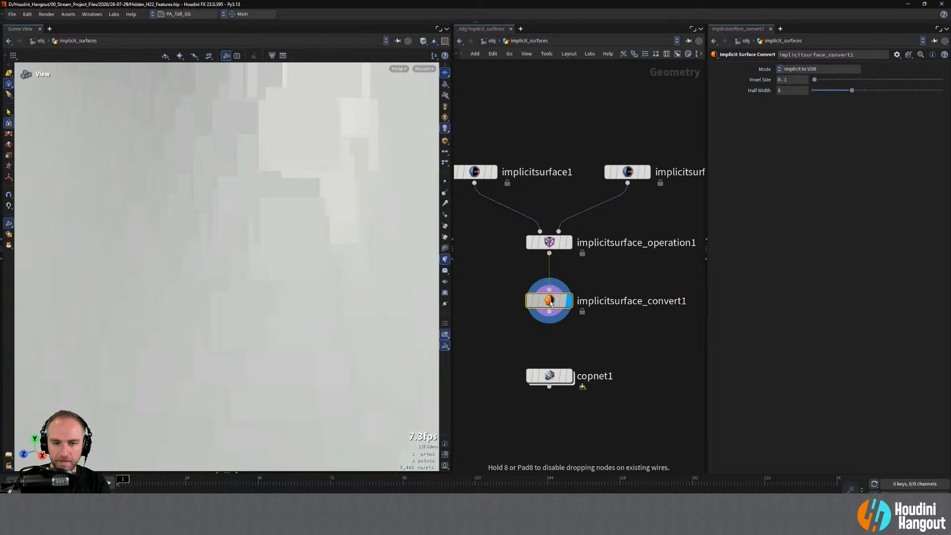
alt+right_drag(276, 241, 187, 206)
alt+drag(187, 206, 212, 208)
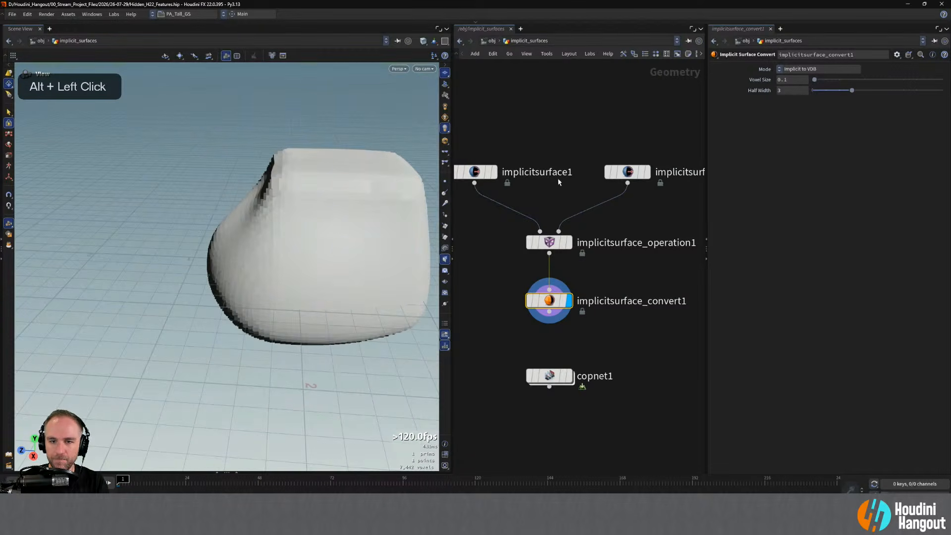
Set the Smoothness of implicitsurface_operation1 to 0.144 and display that node to inspect the raw union.
click(549, 247)
drag(886, 117, 822, 116)
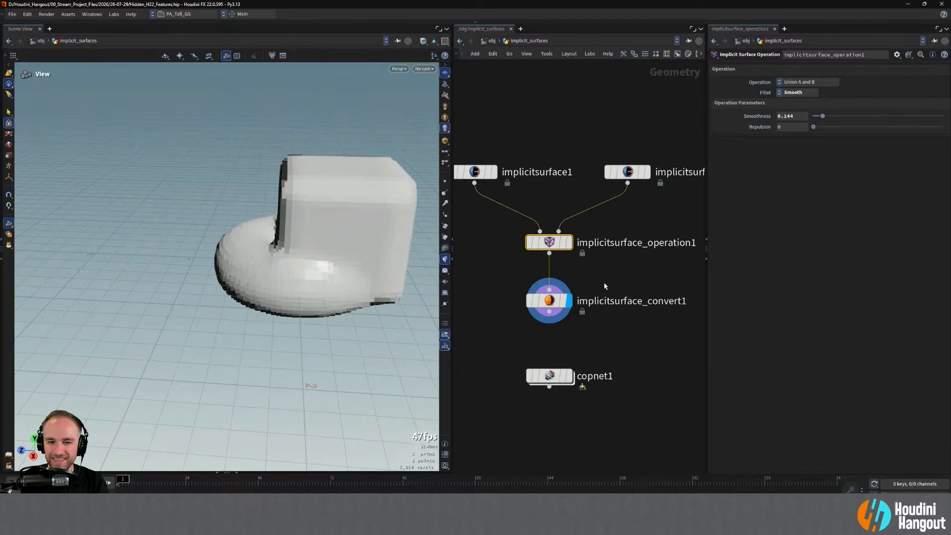
click(568, 242)
alt+drag(277, 233, 297, 238)
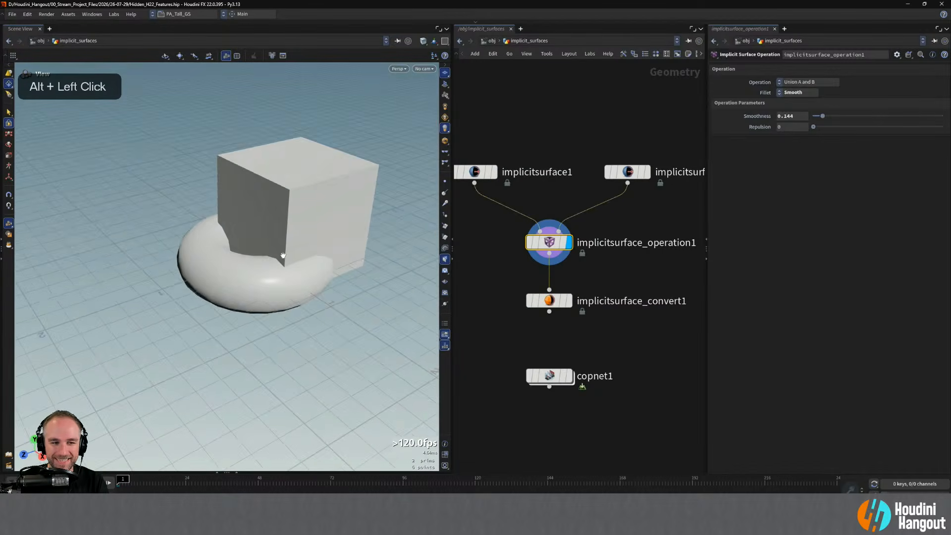
alt+right_drag(297, 238, 406, 299)
Move copnet1 further down the network, display implicitsurface_convert1 and shift it slightly lower.
middle_drag(539, 406, 537, 335)
drag(543, 303, 535, 415)
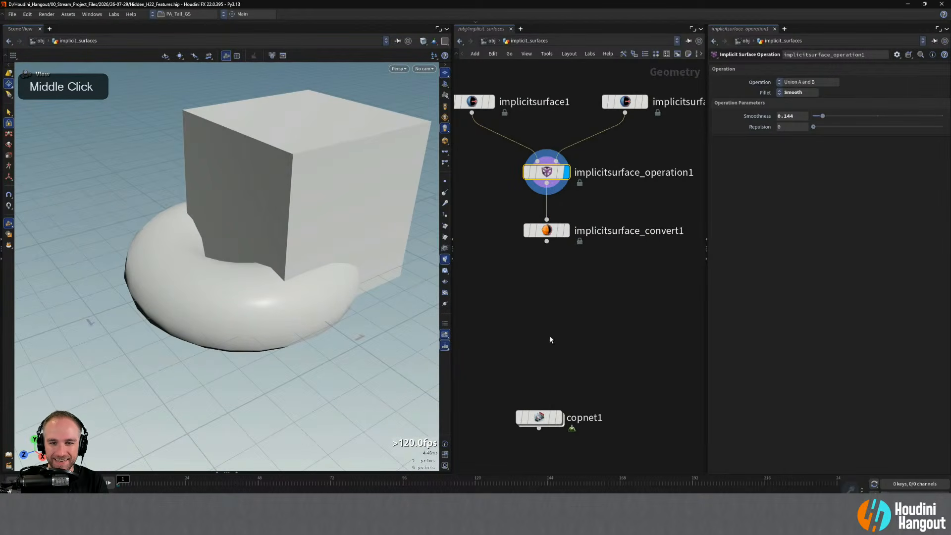
click(567, 230)
drag(549, 234, 549, 256)
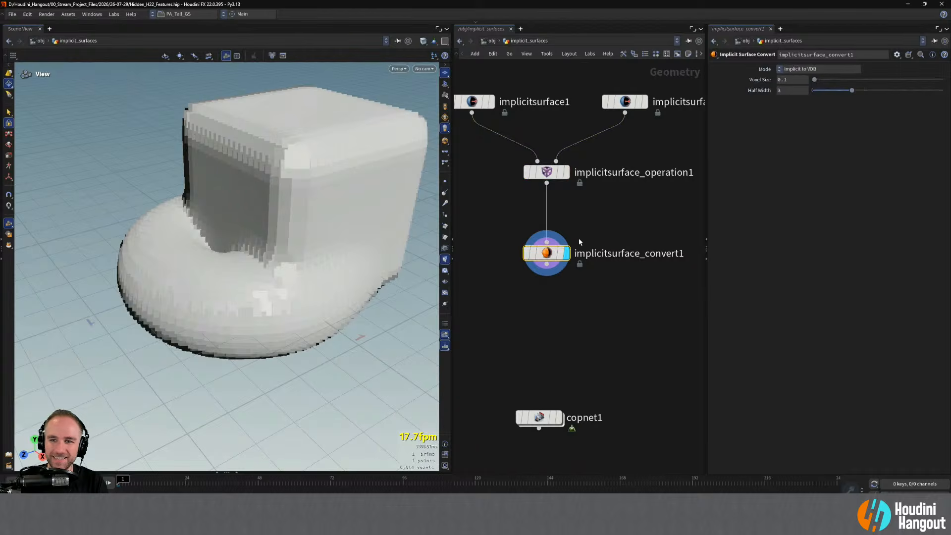
Try the Implicit to Mesh mode on implicitsurface_convert1 and inspect the resulting shape.
click(788, 70)
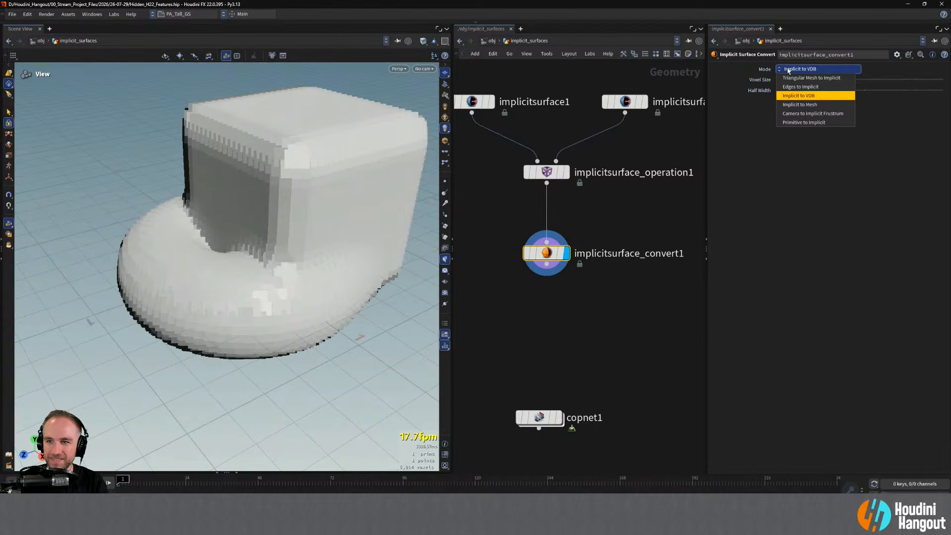
click(793, 104)
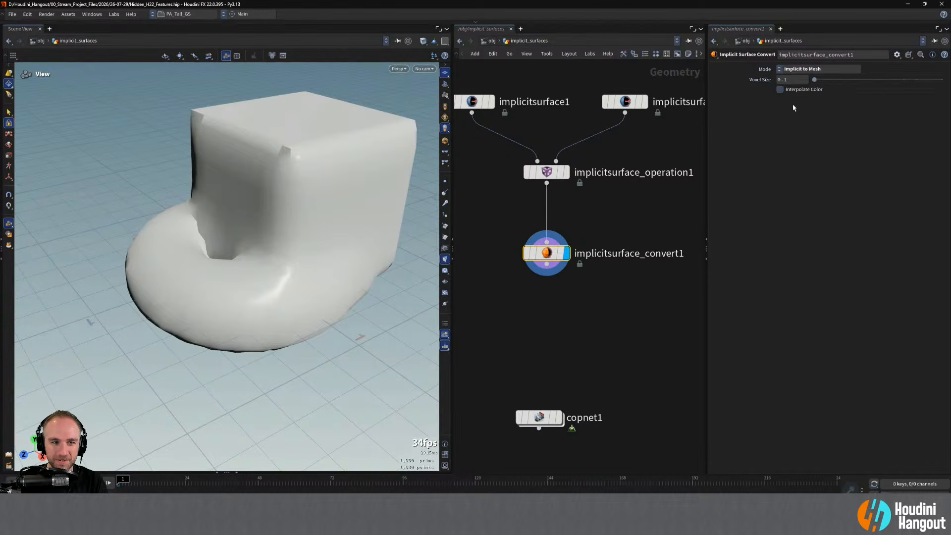
alt+drag(218, 208, 244, 259)
Set the Uniform Scale of the torus in implicitsurface1 to 1.58.
click(552, 177)
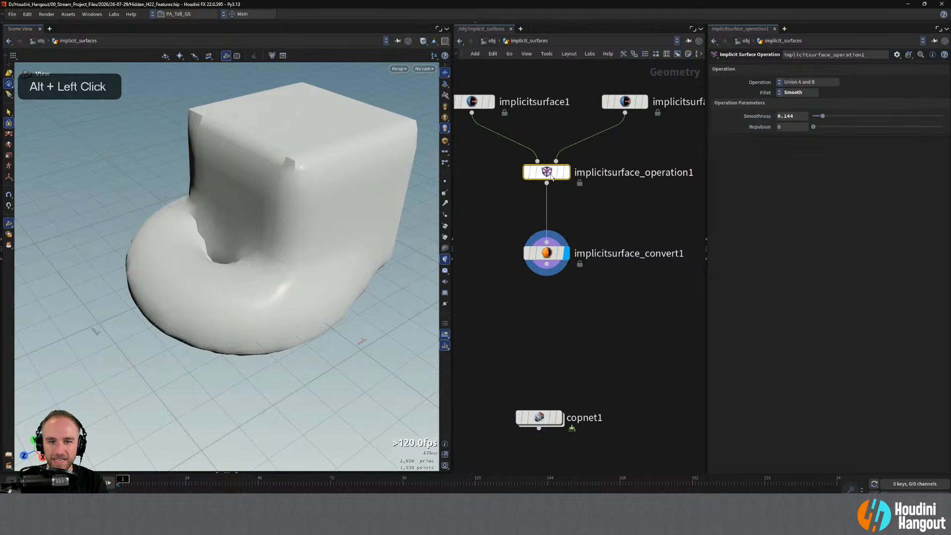
click(459, 100)
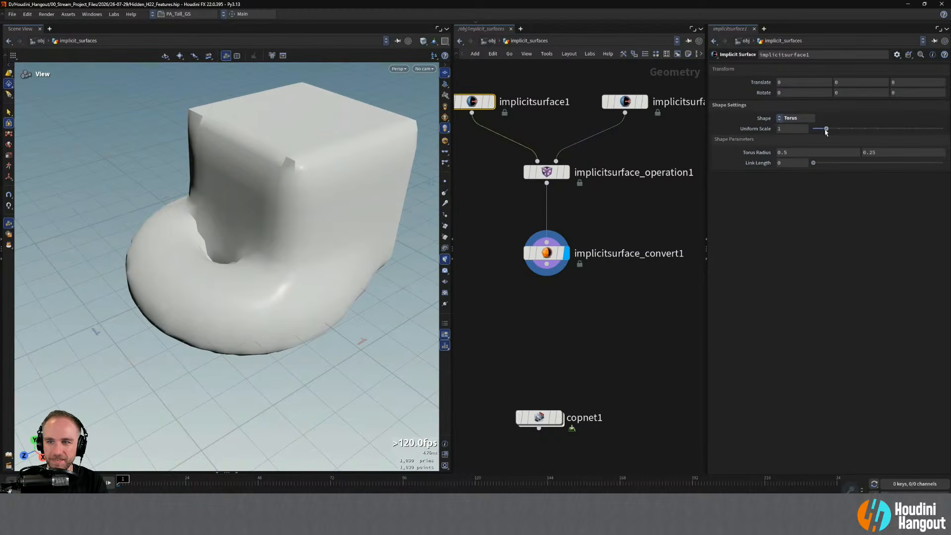
drag(827, 128, 833, 129)
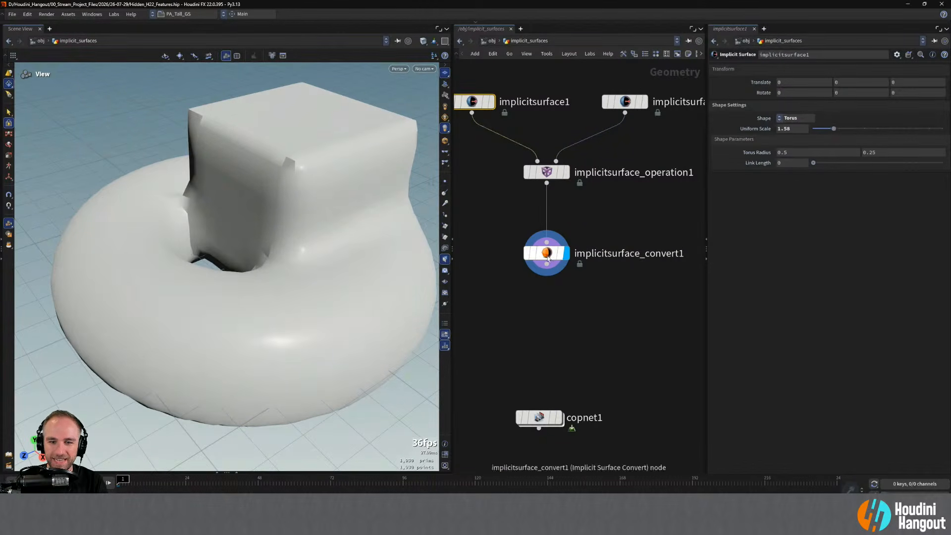
Set implicitsurface_convert1 to Implicit to VDB mode with a Voxel Size of 0.01 and inspect the surface.
click(547, 254)
click(818, 69)
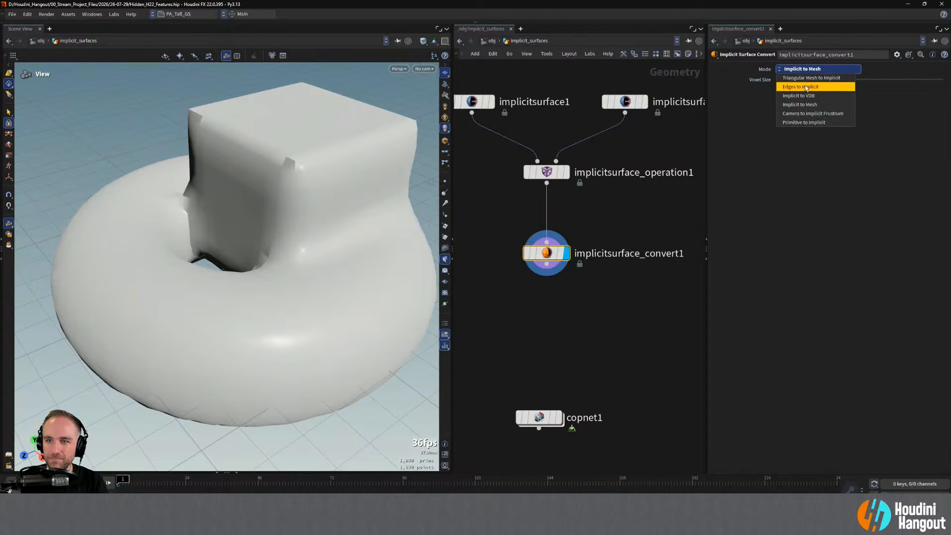
click(800, 79)
click(798, 80)
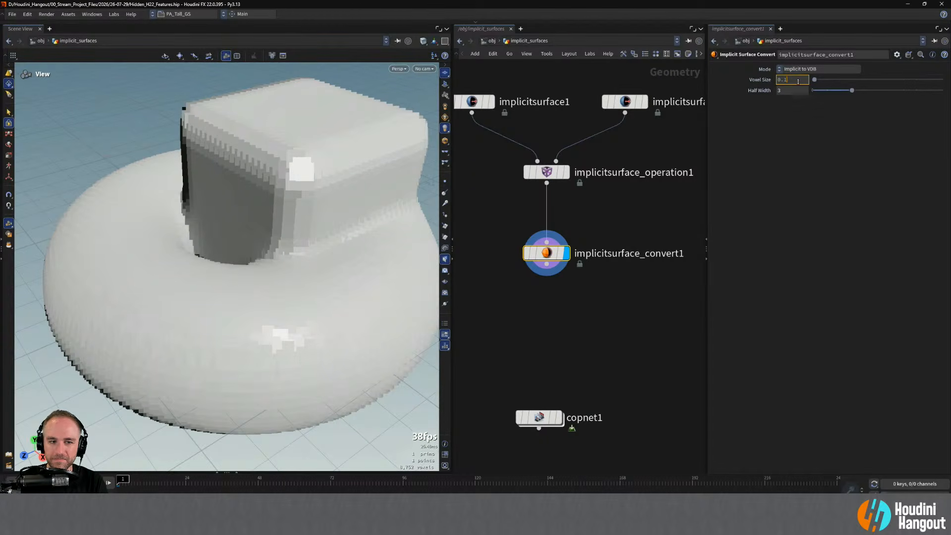
text(0)
key(Return)
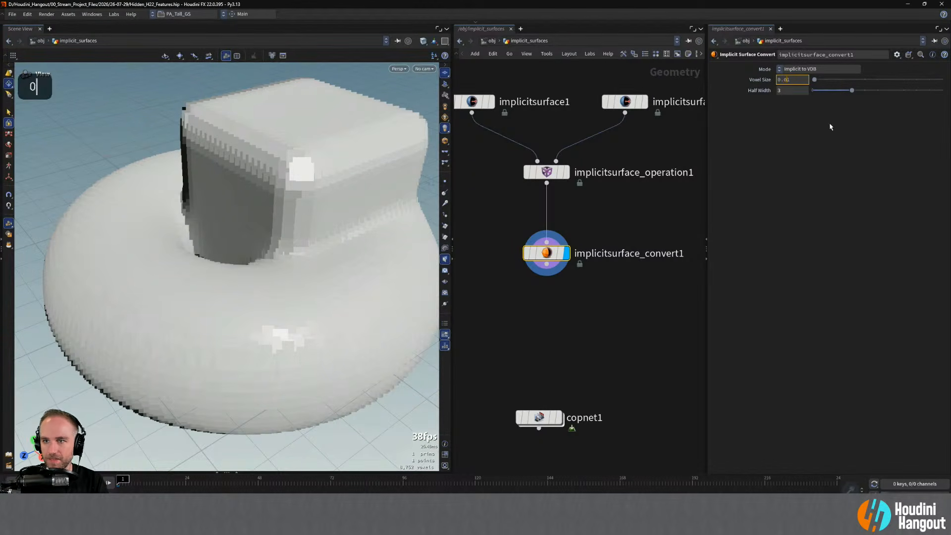
mouse_move(322, 218)
alt+mouse_down()
mouse_move(269, 211)
mouse_move(337, 221)
alt+mouse_up()
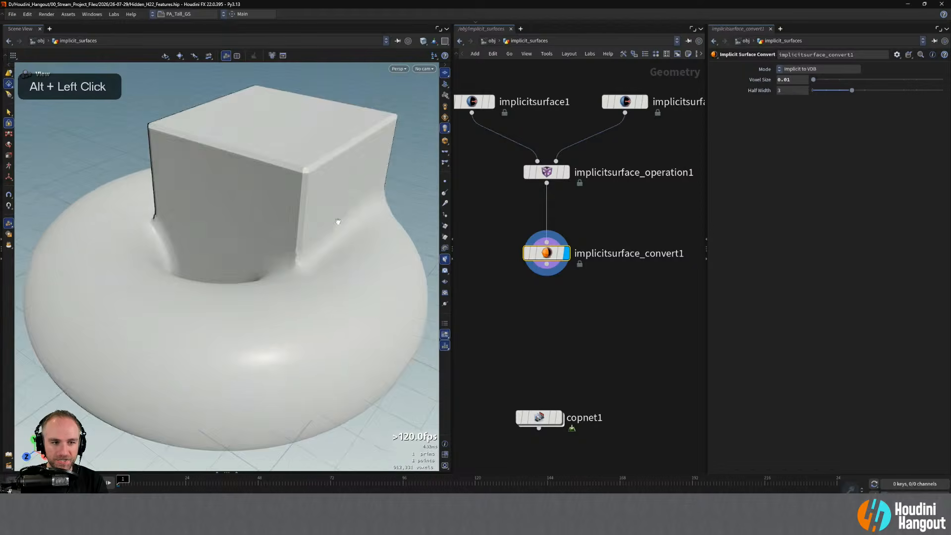
alt+right_drag(338, 220, 308, 212)
alt+drag(308, 212, 338, 224)
Compare the display of implicitsurface_operation1 with implicitsurface_convert1, then set the operation's Smoothness to 0.253.
click(551, 171)
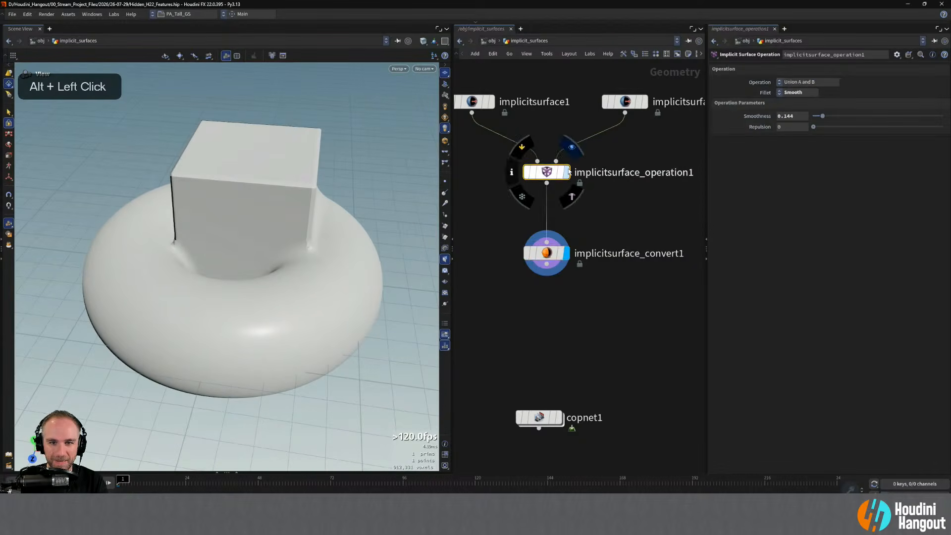
click(566, 172)
alt+drag(272, 235, 386, 234)
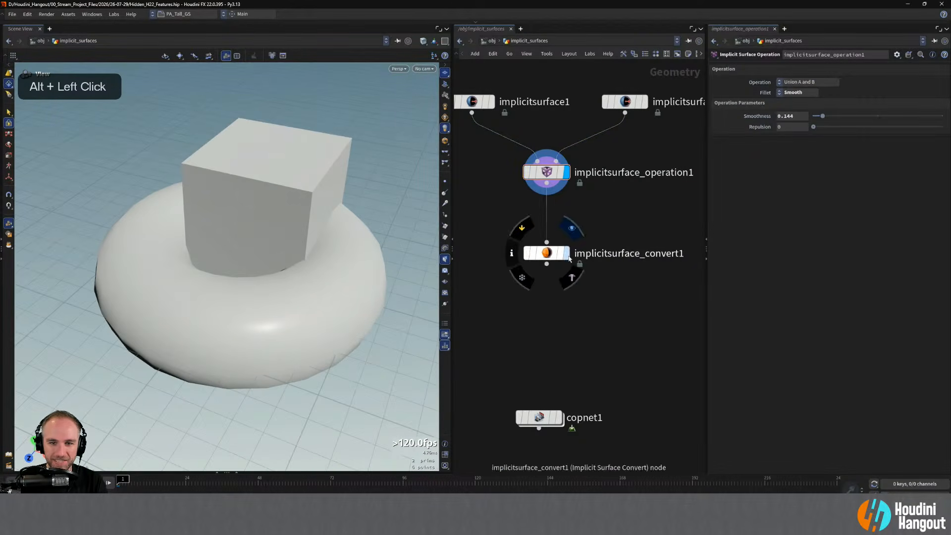
click(566, 253)
mouse_move(822, 117)
mouse_down()
mouse_move(846, 117)
mouse_move(818, 117)
mouse_move(844, 119)
mouse_move(832, 123)
mouse_up()
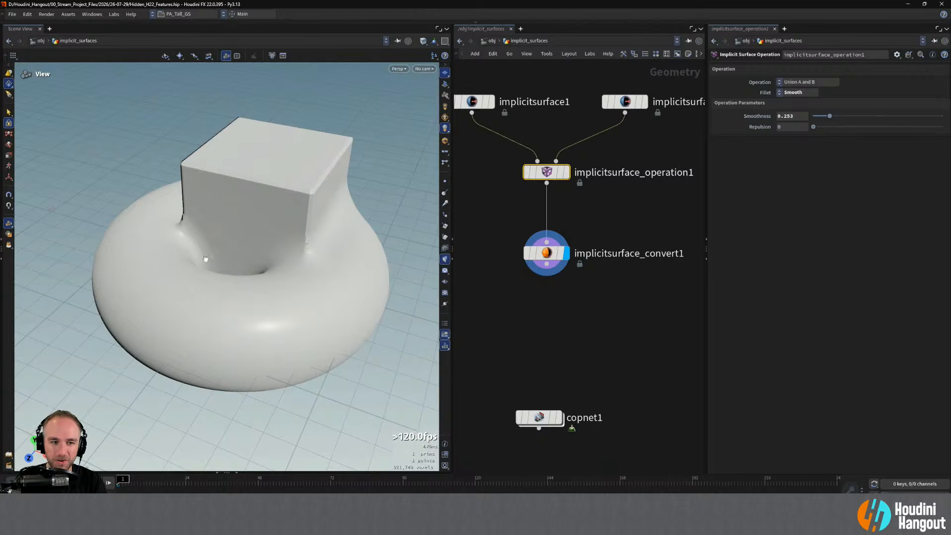
alt+drag(206, 259, 302, 226)
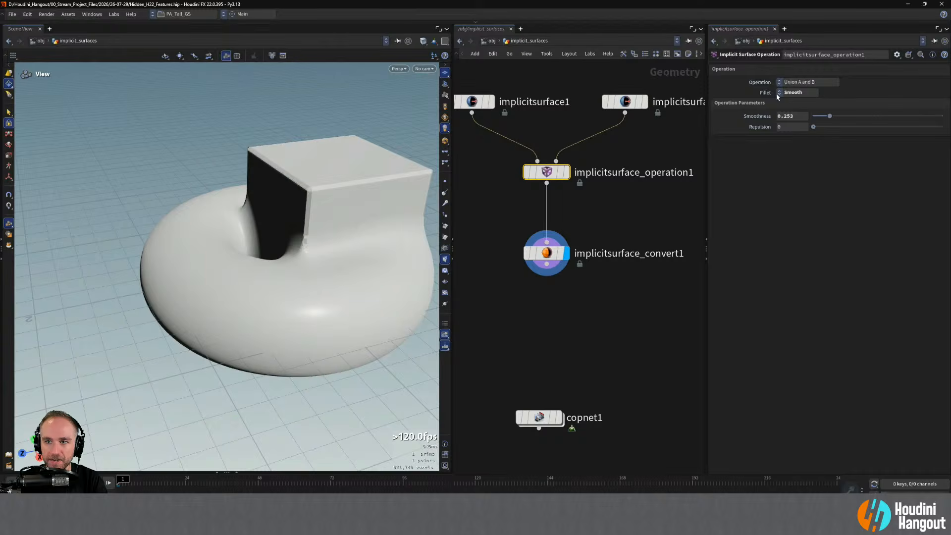
Try the Intersect A and B operation on implicitsurface_operation1 and view the shape from several angles.
click(797, 83)
click(801, 126)
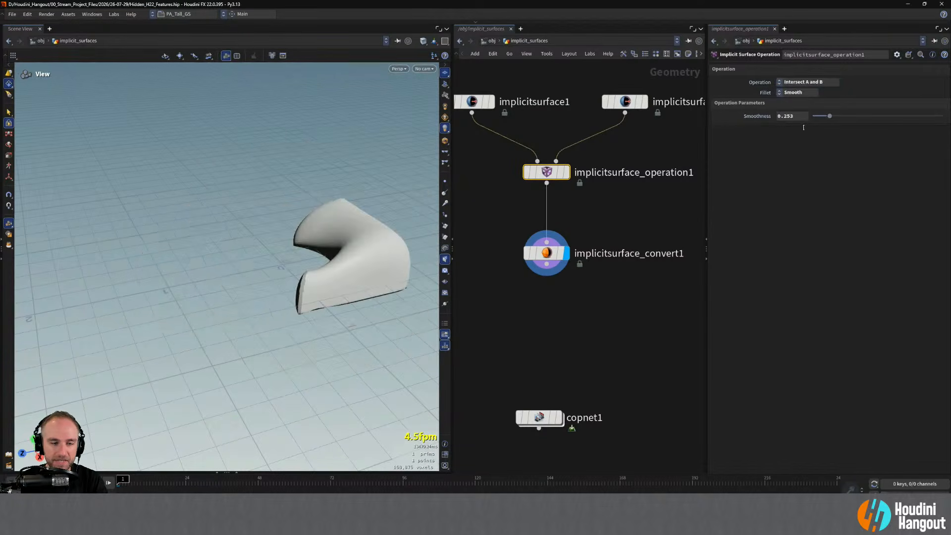
alt+drag(369, 245, 407, 239)
alt+middle_drag(372, 256, 299, 259)
alt+drag(299, 259, 253, 278)
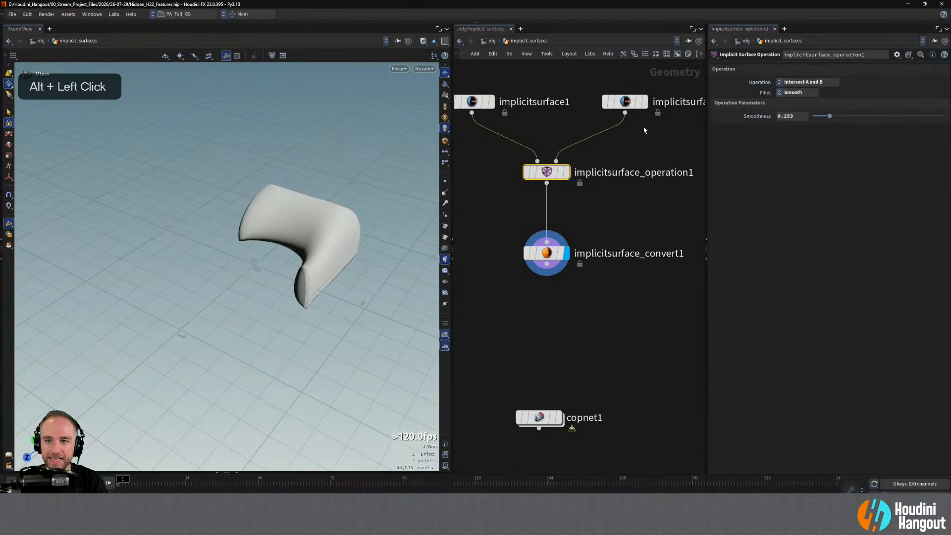
Set implicitsurface_operation1 to Subtract B from A, with a Smoothness of 0.511, and inspect the cut in the torus.
click(801, 84)
click(795, 136)
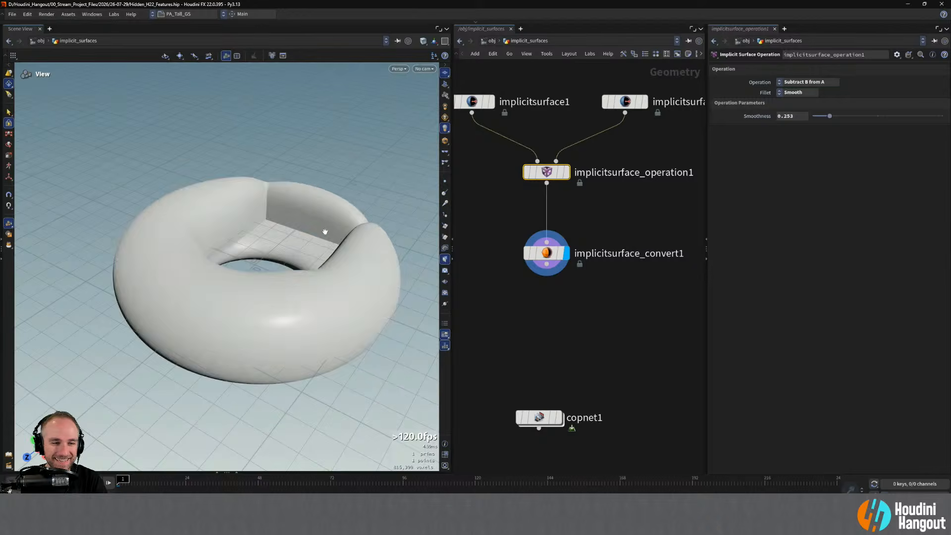
alt+drag(325, 227, 195, 229)
alt+right_drag(195, 229, 352, 160)
alt+drag(351, 160, 173, 257)
mouse_move(842, 116)
mouse_down()
mouse_move(857, 116)
mouse_move(846, 116)
mouse_up()
alt+drag(347, 173, 257, 208)
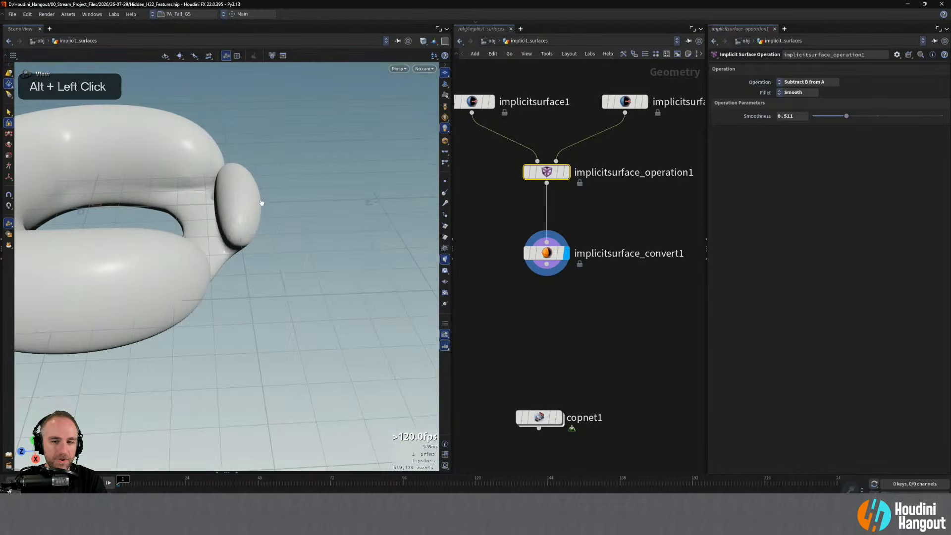
Compare the implicitsurface_operation1 display with the converted result of implicitsurface_convert1.
click(566, 172)
alt+middle_drag(213, 262, 316, 214)
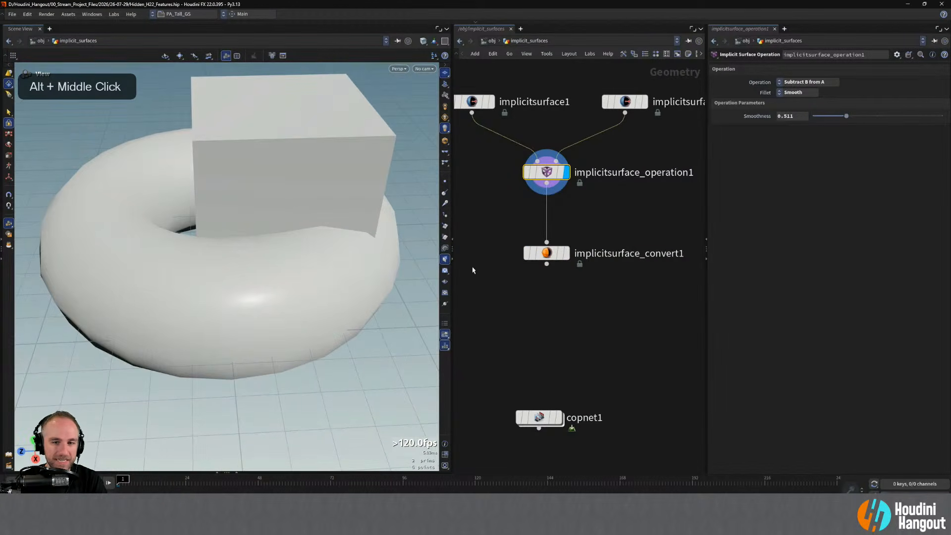
click(566, 253)
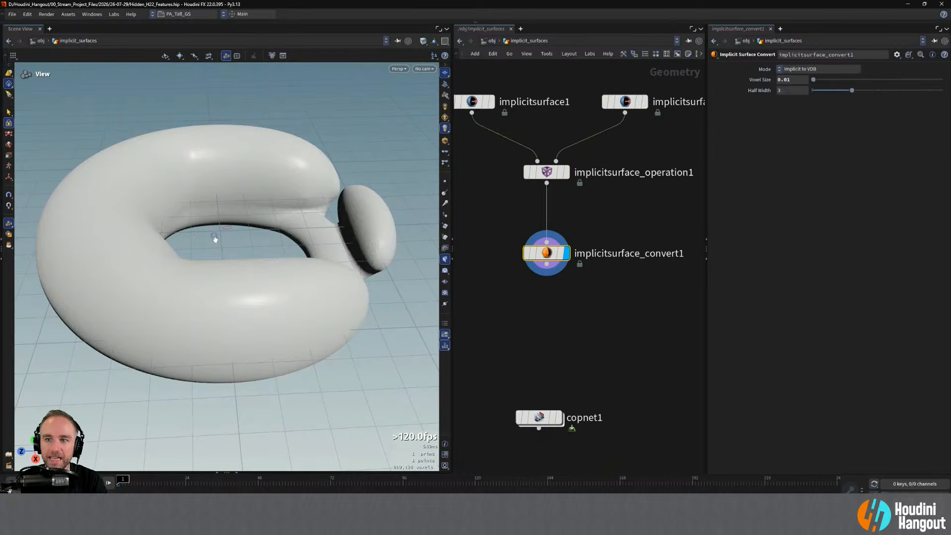
Switch implicitsurface_convert1 to Implicit to Mesh mode and inspect the meshed torus from several angles.
click(818, 68)
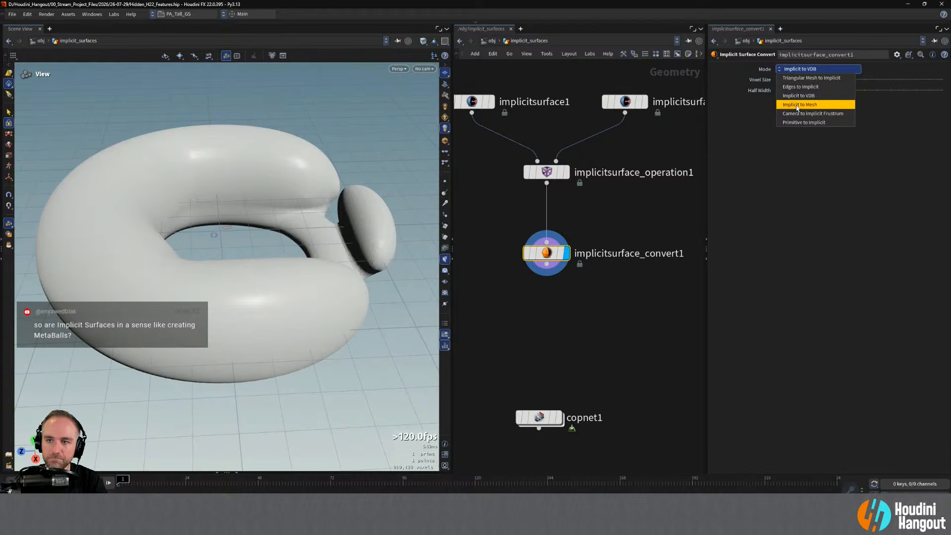
click(799, 104)
alt+drag(293, 213, 313, 200)
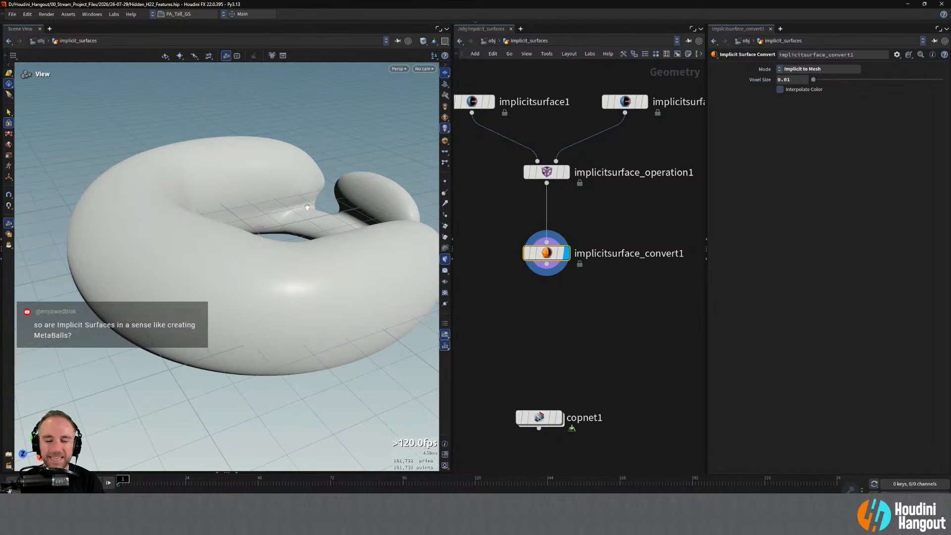
alt+drag(360, 224, 295, 229)
alt+right_drag(295, 229, 284, 215)
alt+drag(273, 210, 305, 196)
alt+middle_drag(269, 211, 250, 212)
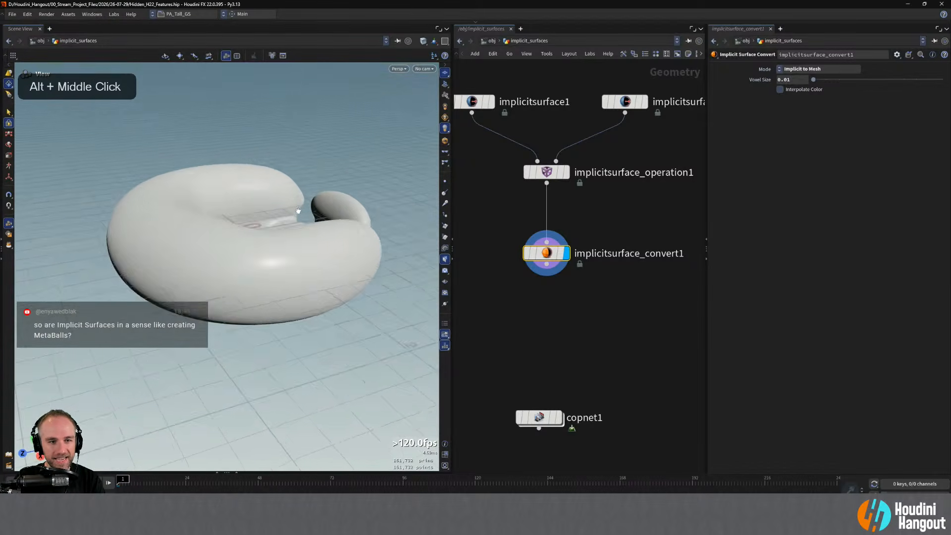
alt+drag(250, 212, 307, 241)
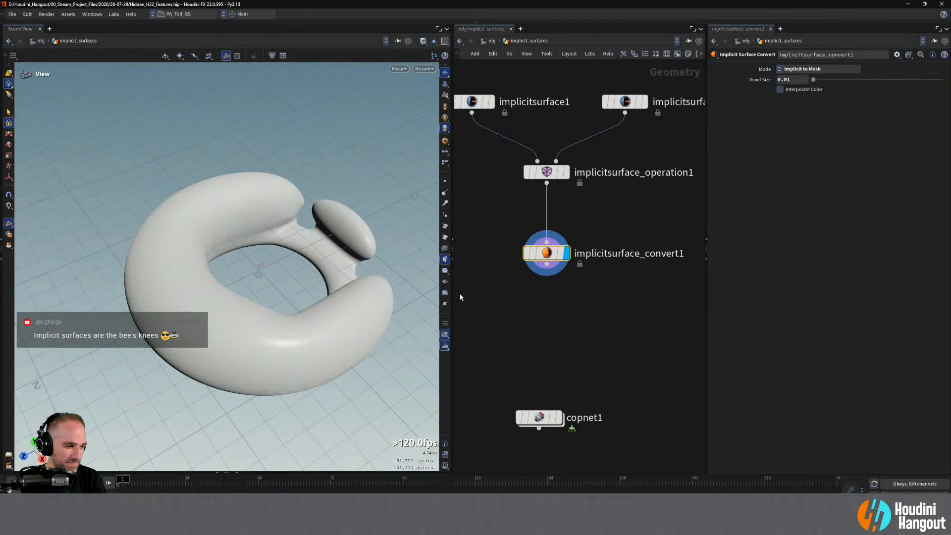
Align copnet1 beneath implicitsurface_convert1, display it and enter its Copernicus network.
drag(540, 418, 547, 363)
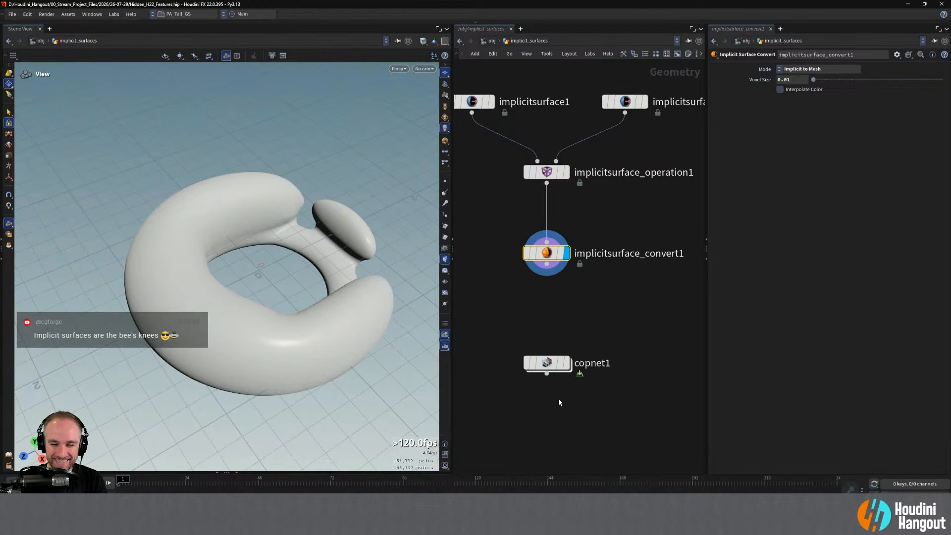
click(567, 363)
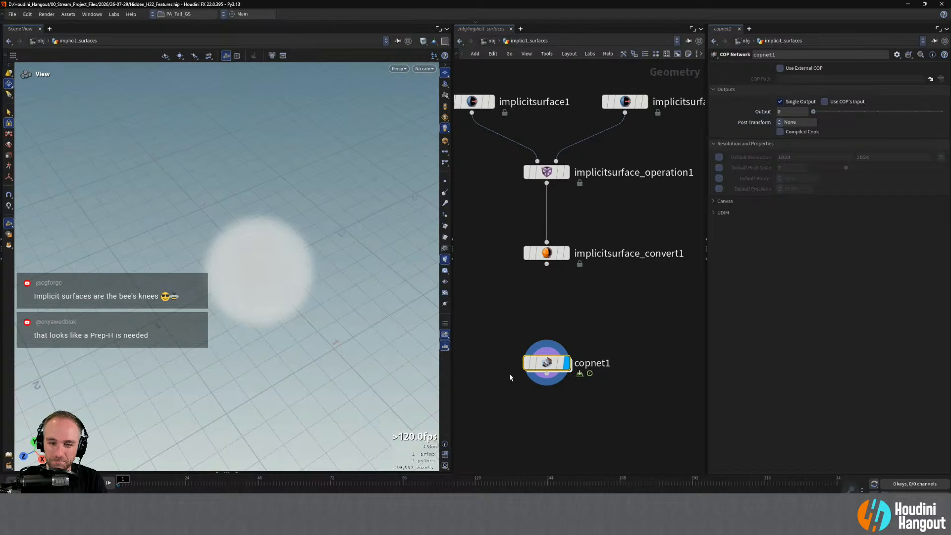
double_click(546, 364)
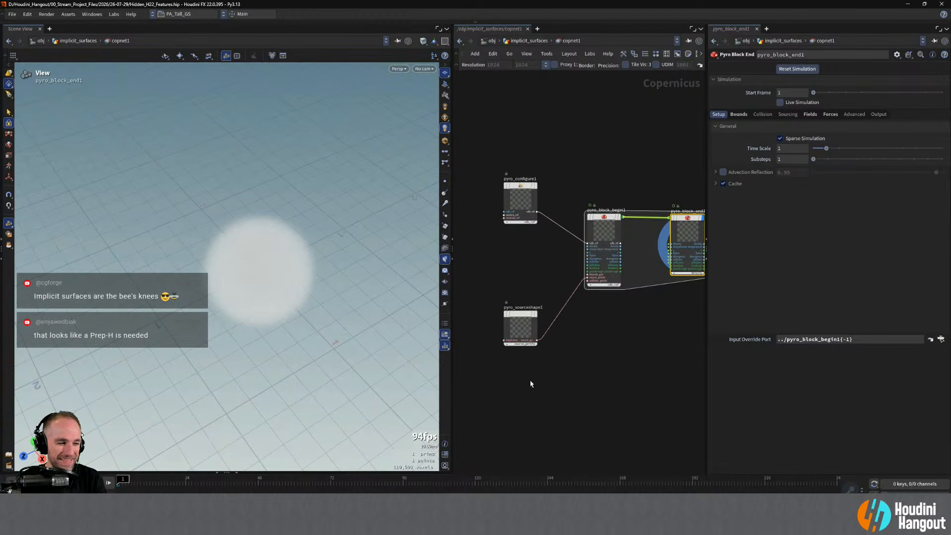
Display the pyro_sourceshape1 node in copnet1 and inspect its sphere shape.
click(521, 326)
alt+right_drag(564, 299, 586, 322)
alt+middle_drag(586, 322, 610, 274)
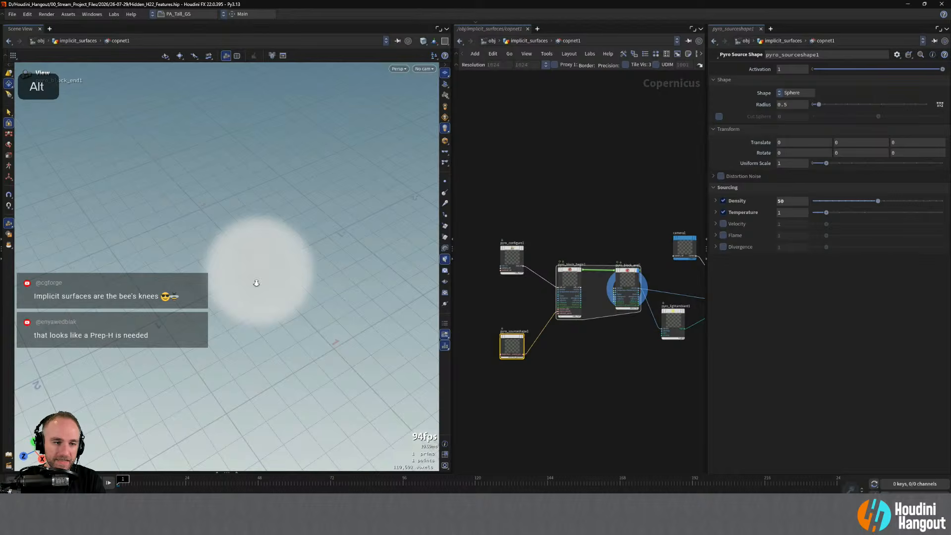
alt+drag(255, 283, 299, 285)
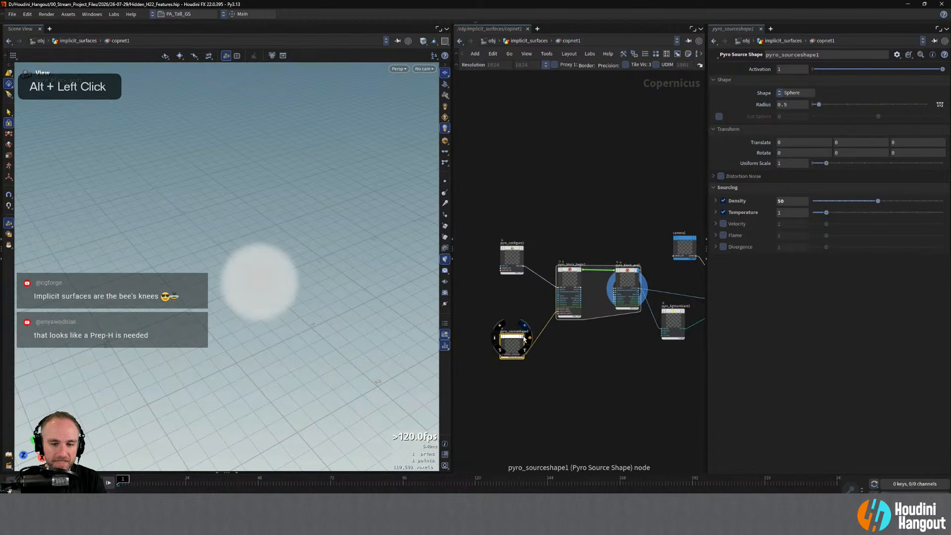
click(525, 327)
alt+right_drag(292, 267, 322, 232)
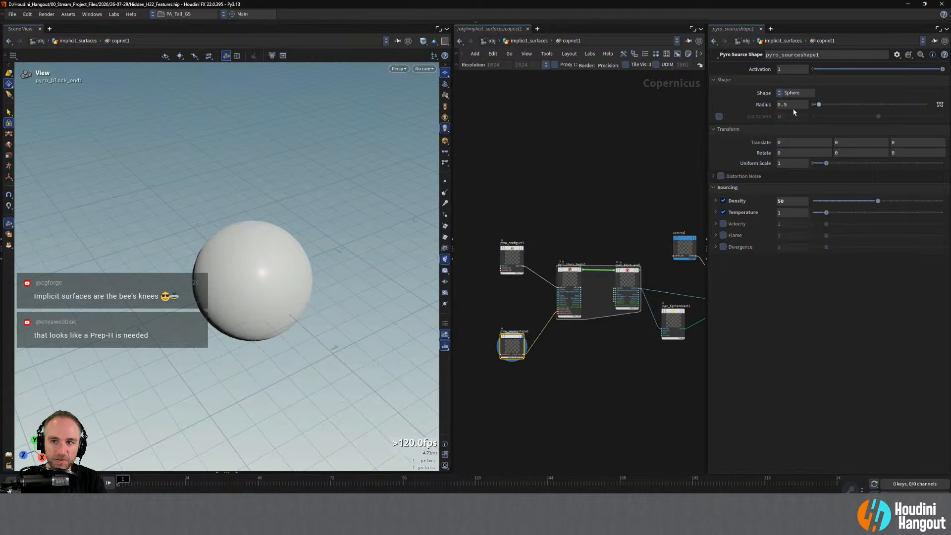
alt+right_drag(378, 251, 251, 265)
alt+middle_drag(251, 266, 267, 278)
alt+right_drag(268, 278, 229, 292)
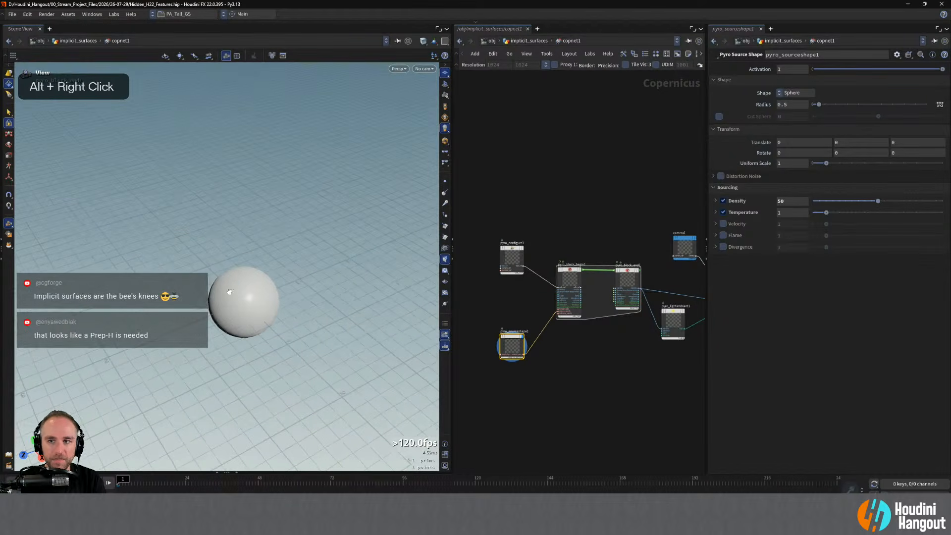
Look inside pyro_sourceshape1 and its sopgeometry1 network, and return to the copnet1 level.
double_click(512, 344)
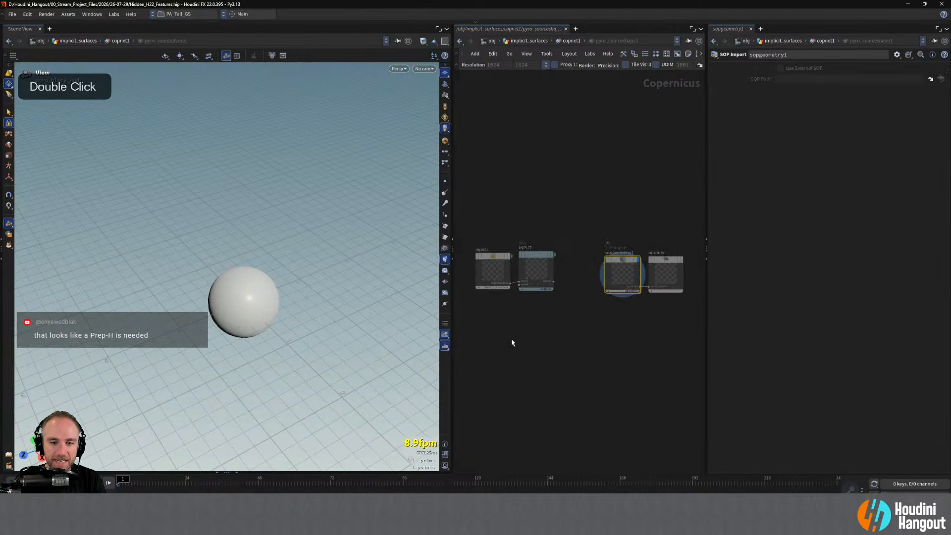
double_click(623, 263)
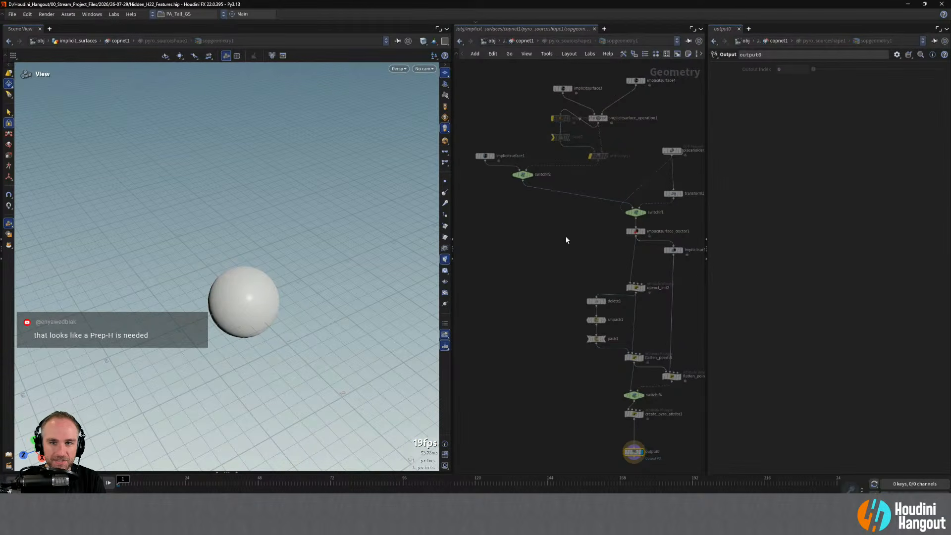
key(u)
key(u)
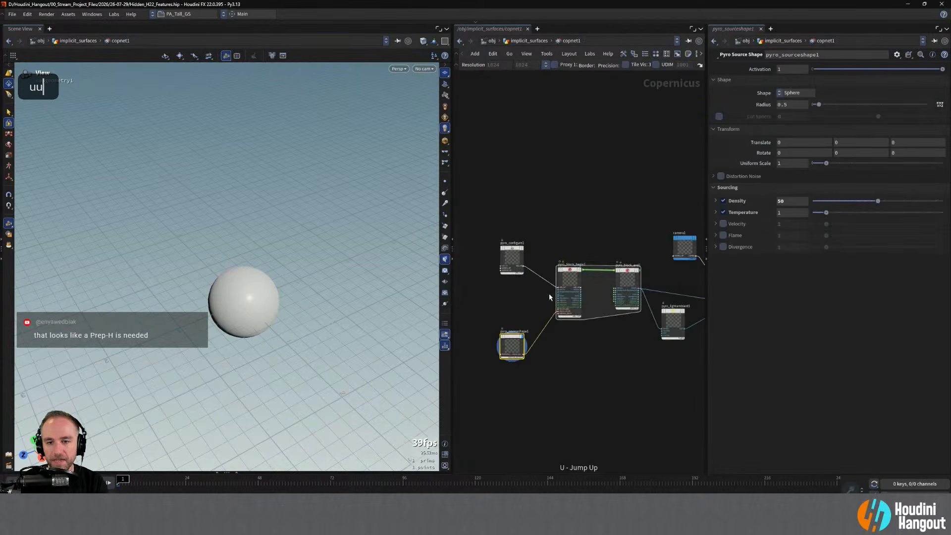
Reposition the pyro_sourceshape1 node directly beneath pyro_configure1 in the network.
alt+right_drag(474, 313, 482, 309)
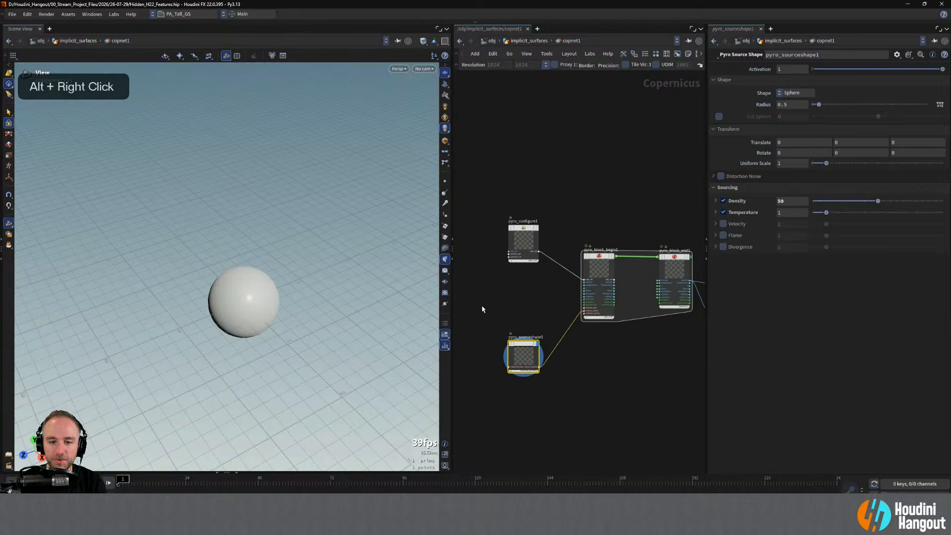
drag(523, 348, 519, 295)
right_drag(511, 342, 515, 327)
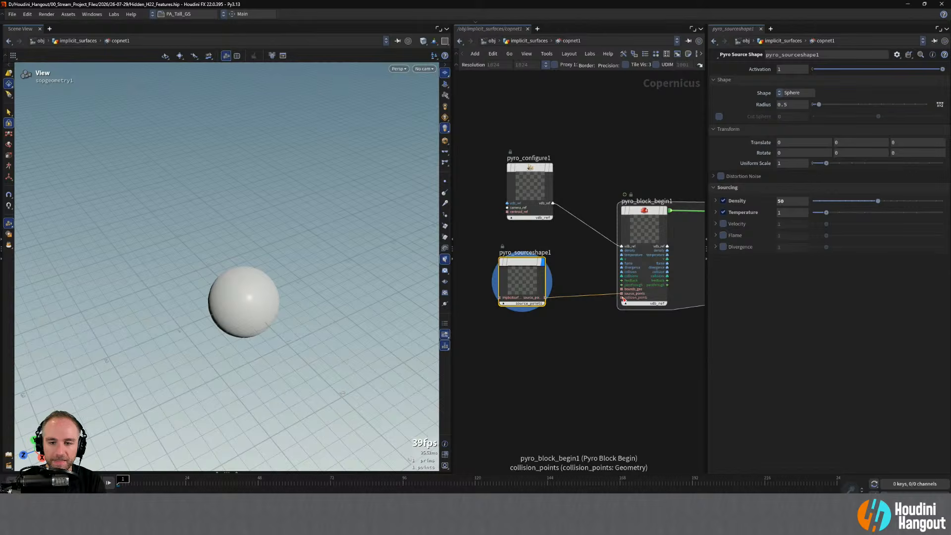
drag(527, 263, 534, 263)
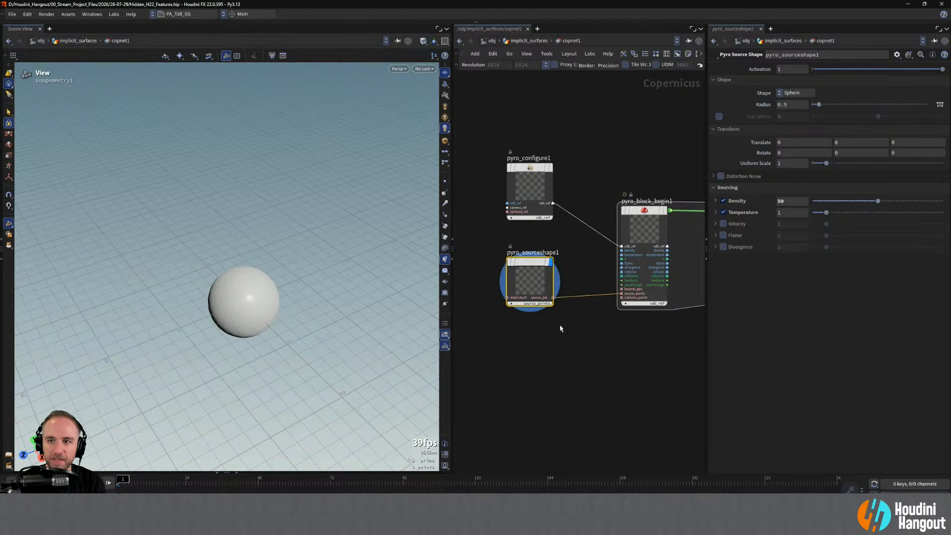
Examine pyro_block_begin1 and the Collision settings of pyro_block_end1.
click(654, 210)
middle_drag(658, 162, 571, 181)
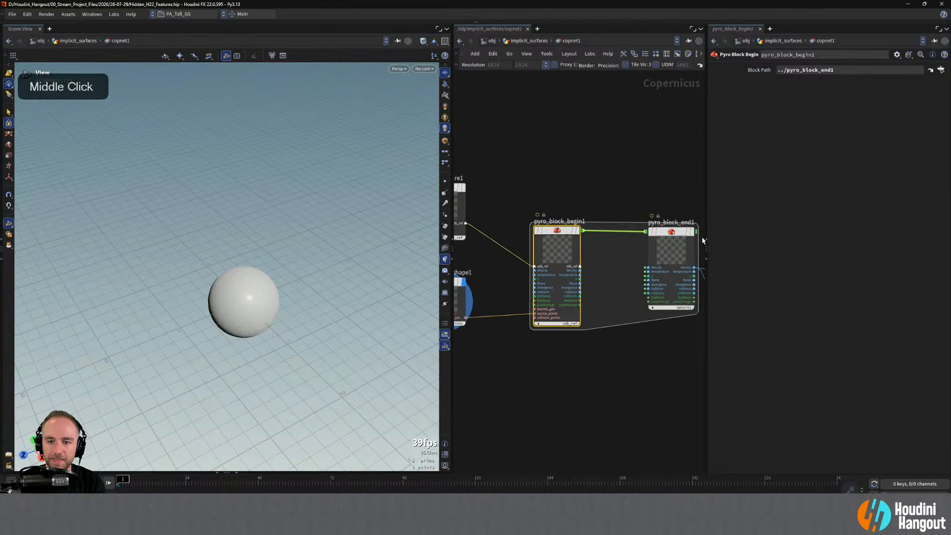
click(671, 231)
click(758, 114)
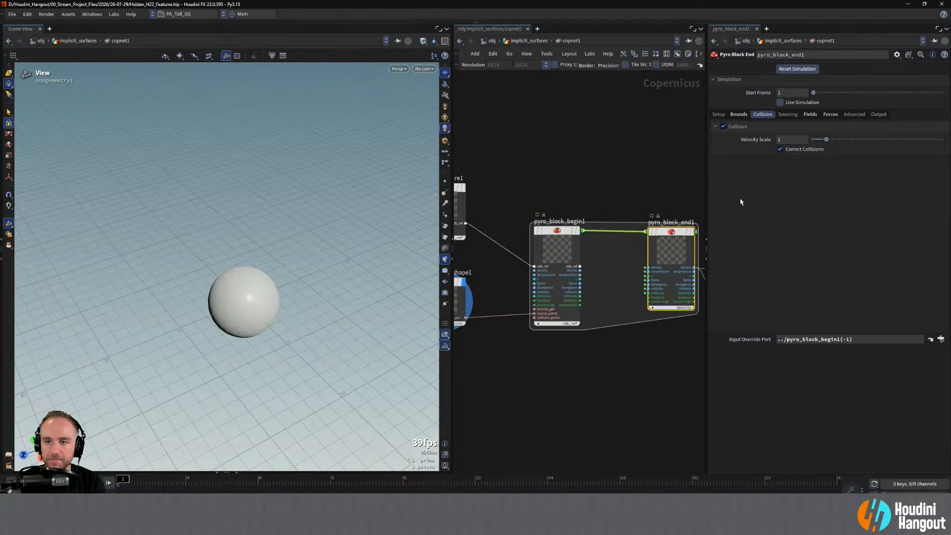
middle_drag(590, 411, 614, 312)
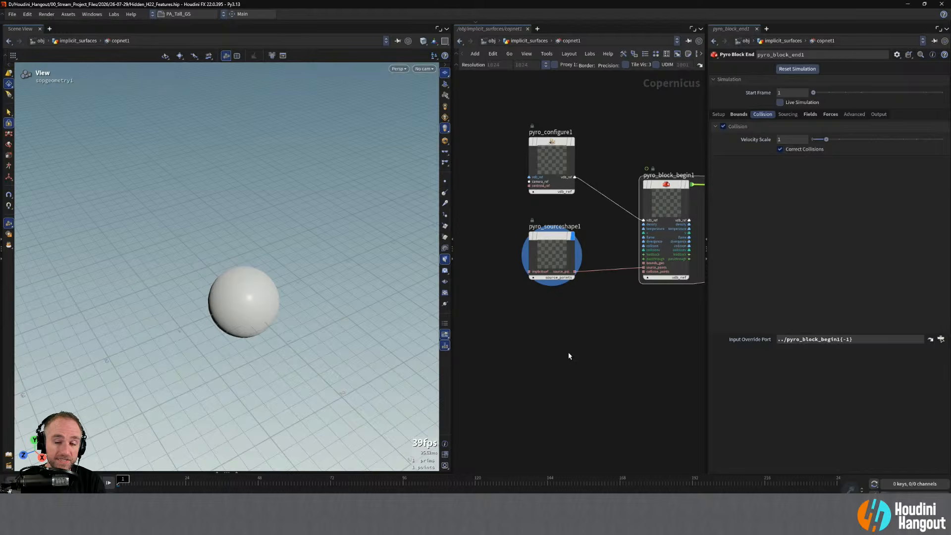
Return to the implicit_surfaces network and display implicitsurface_convert1, viewing the cut torus.
key(u)
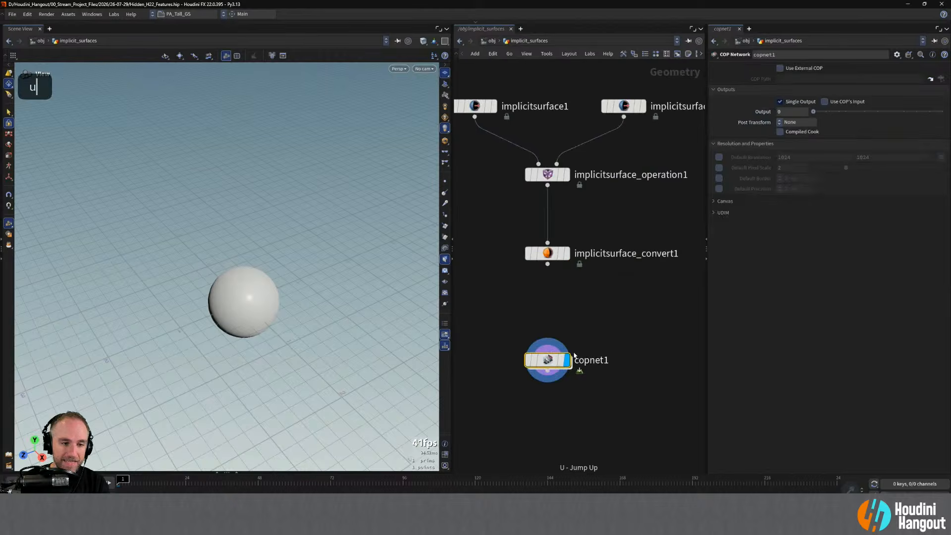
click(556, 254)
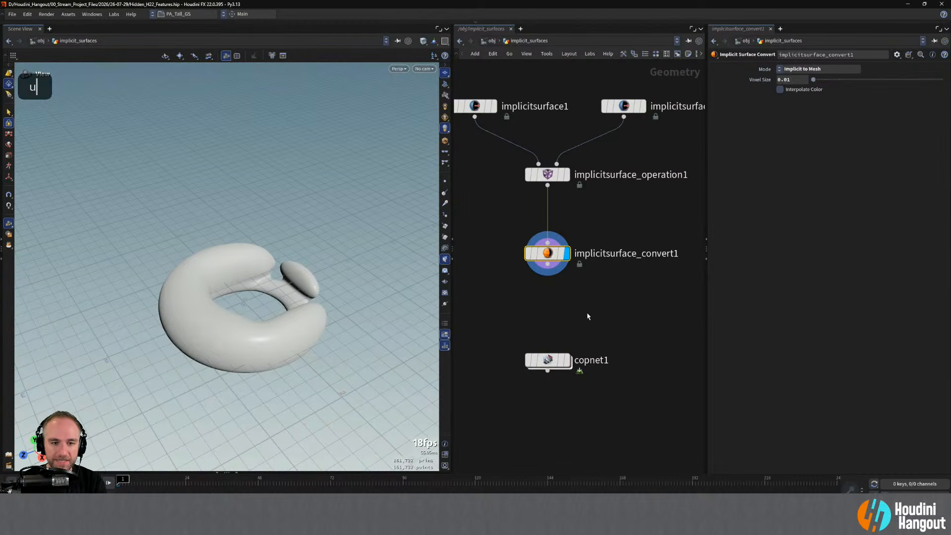
alt+drag(329, 315, 317, 285)
alt+middle_drag(317, 285, 317, 302)
alt+drag(317, 302, 316, 323)
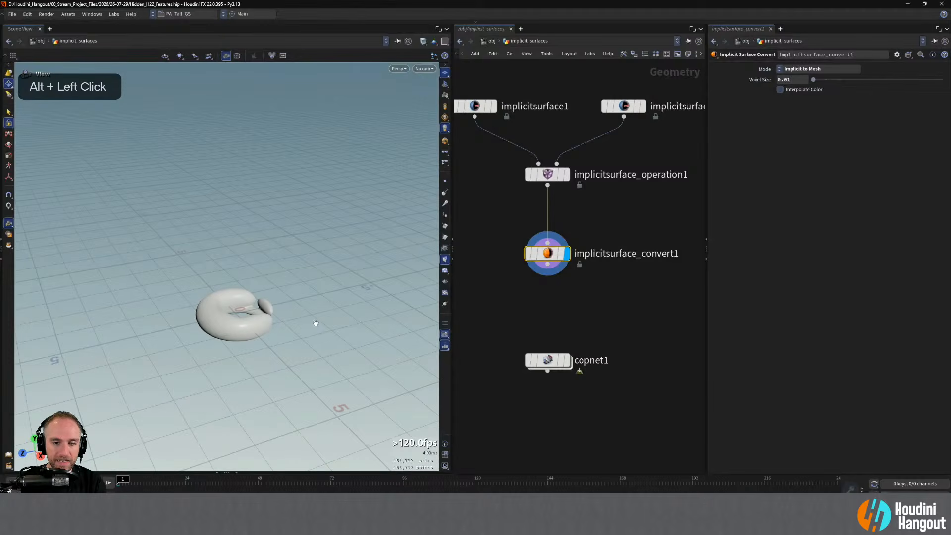
Lower the implicitsurface2 box to about -0.51 in Y and stretch its Z size to about 2.34 across the torus.
middle_drag(518, 313, 563, 322)
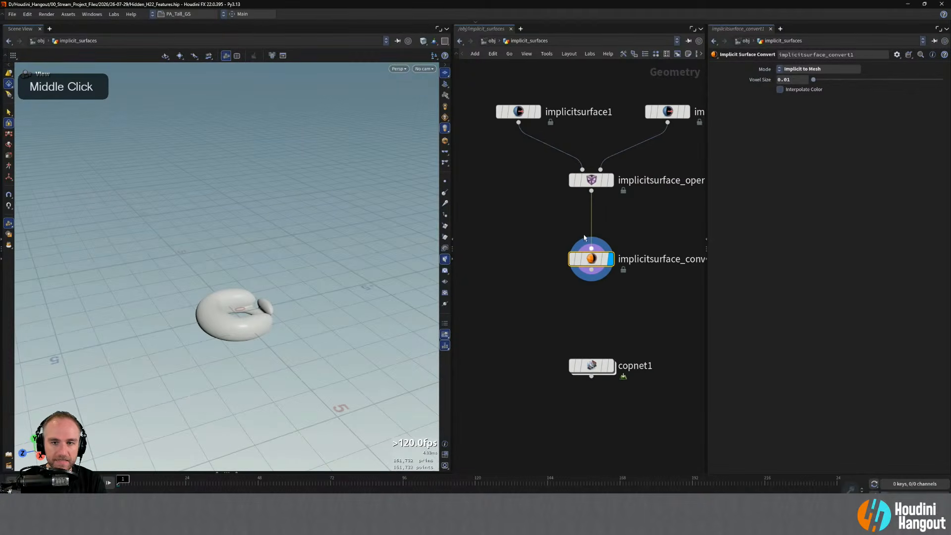
click(590, 181)
click(666, 113)
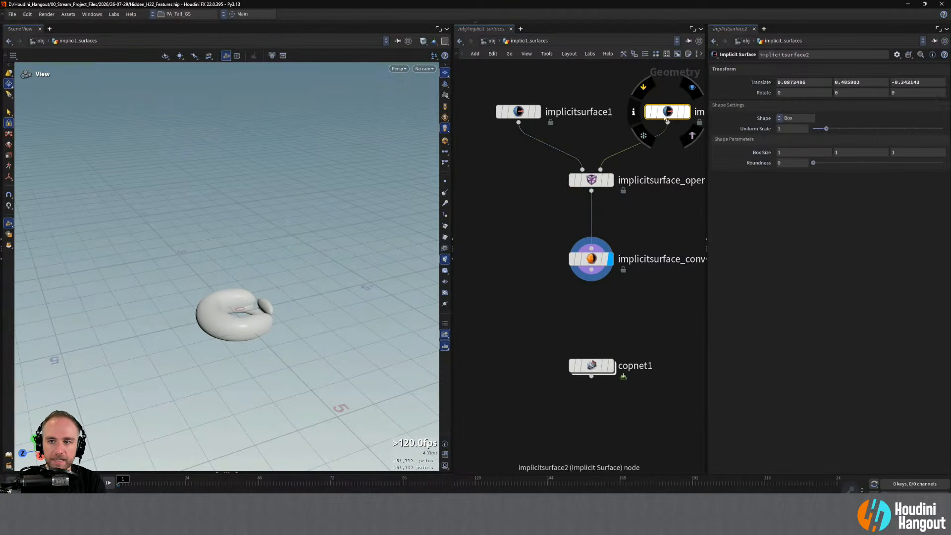
mouse_move(652, 118)
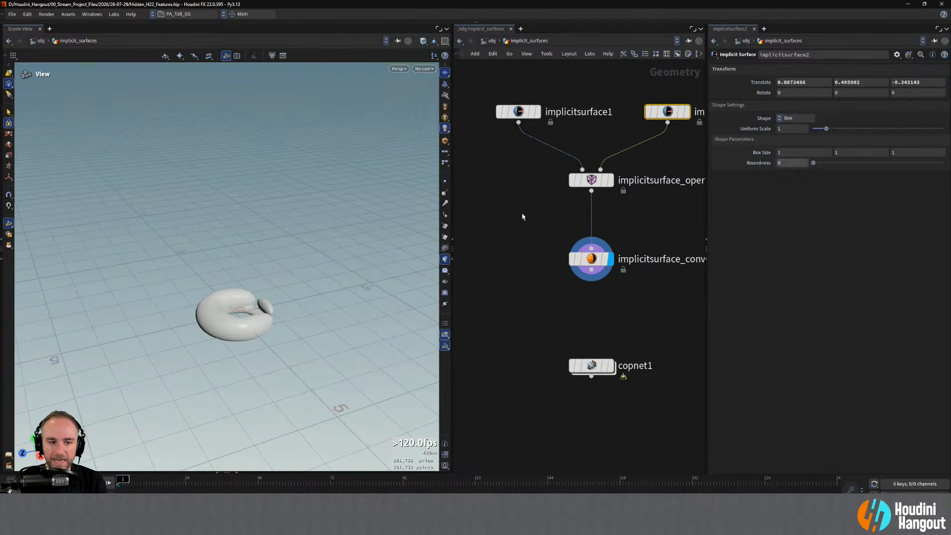
key(Return)
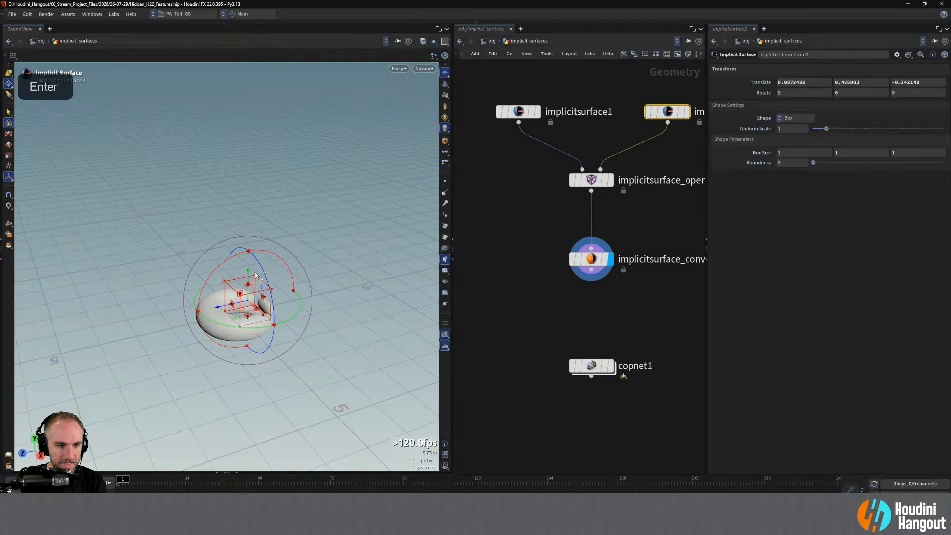
drag(248, 272, 250, 299)
alt+right_drag(275, 268, 305, 349)
alt+drag(305, 349, 247, 237)
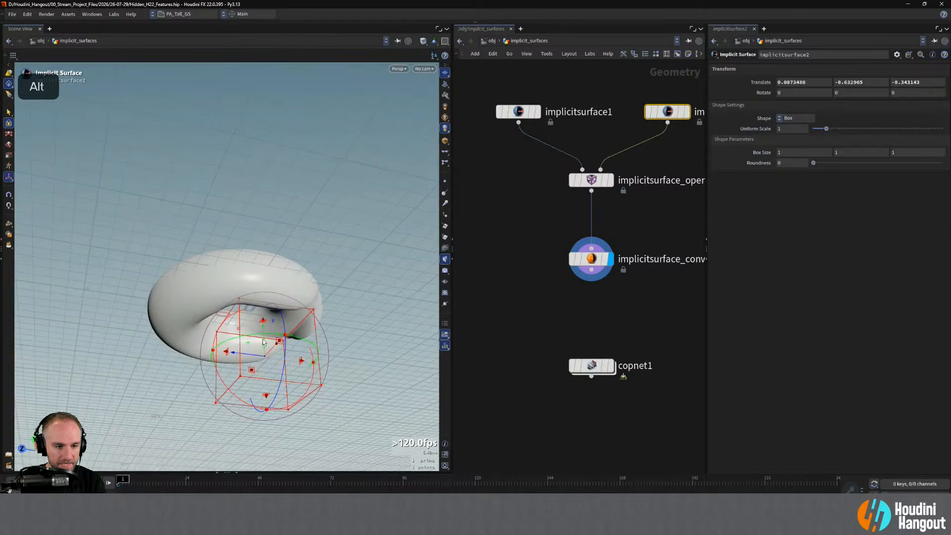
drag(264, 340, 151, 334)
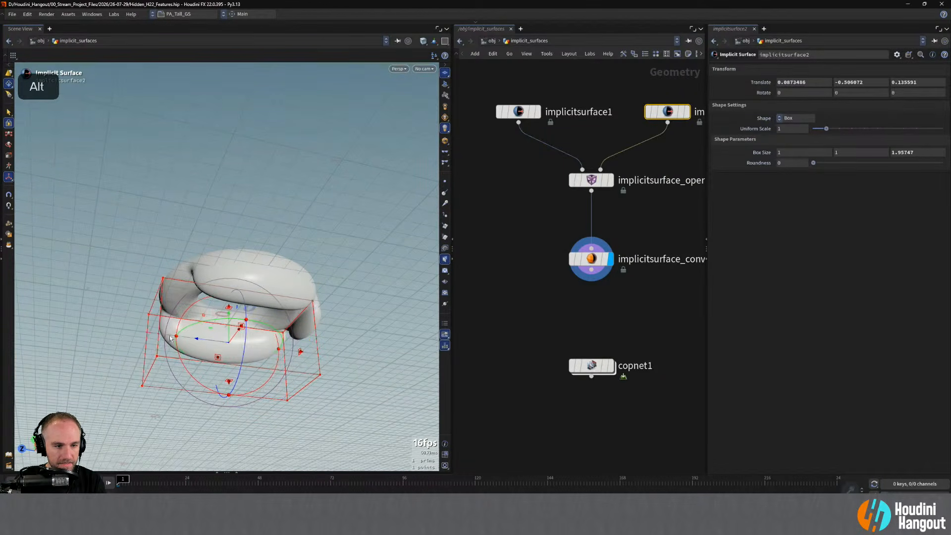
drag(301, 347, 391, 310)
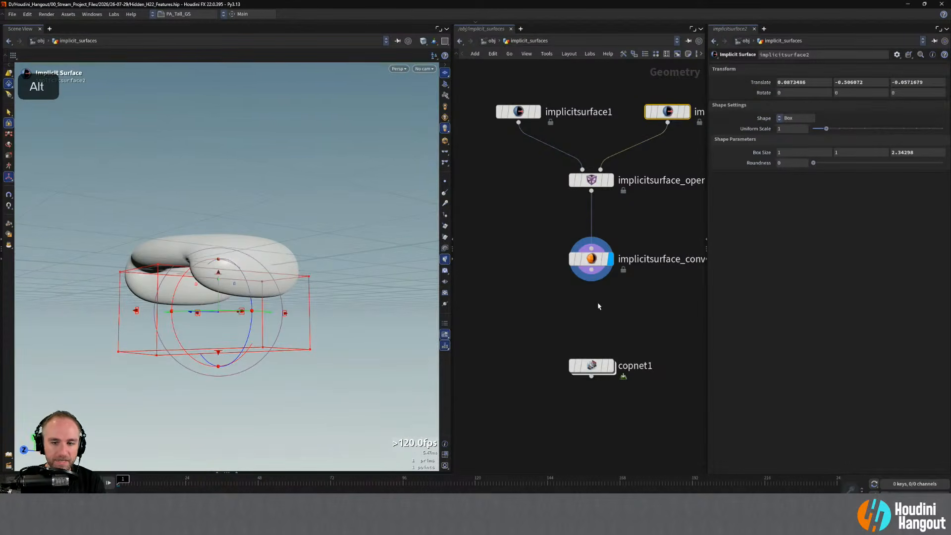
Add a Null node under implicitsurface_convert1 and name it COLLIDER.
key(Tab)
key(Return)
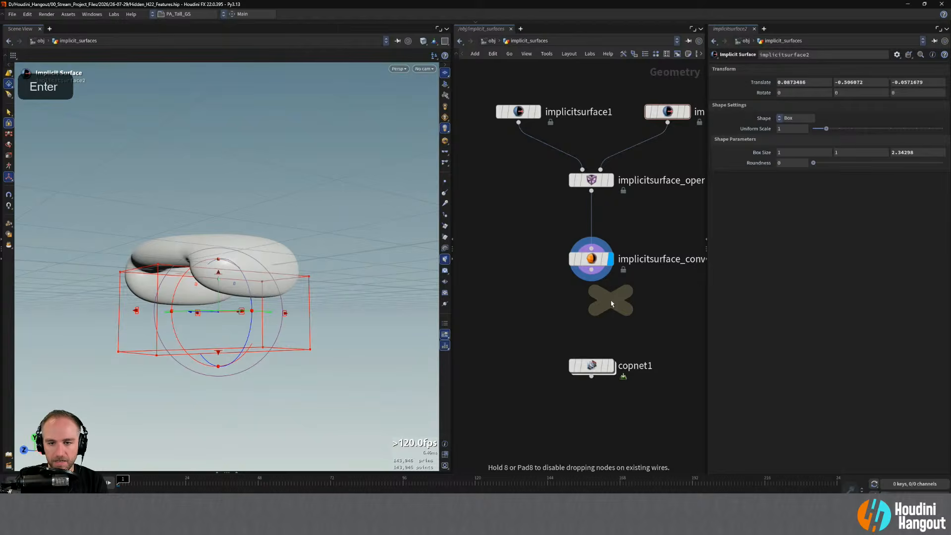
click(611, 302)
double_click(631, 309)
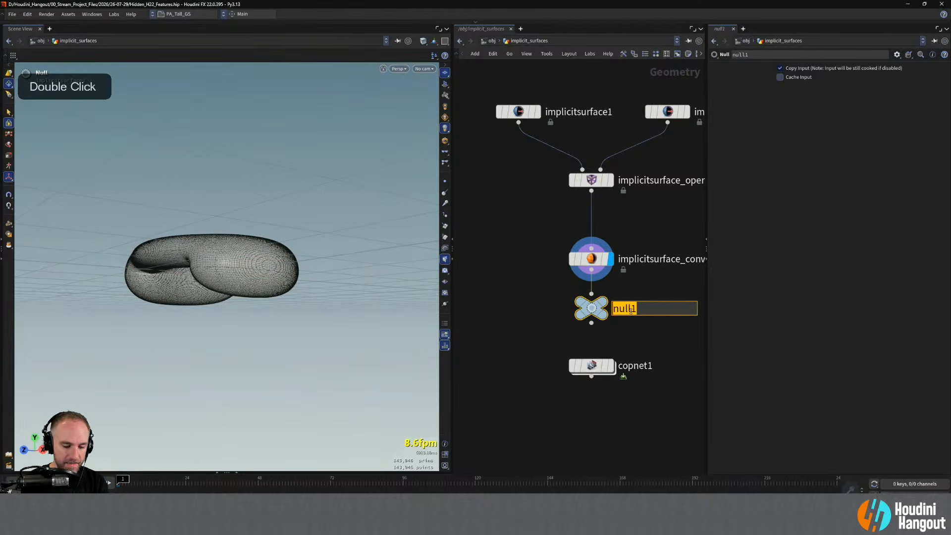
text(COLLISW)
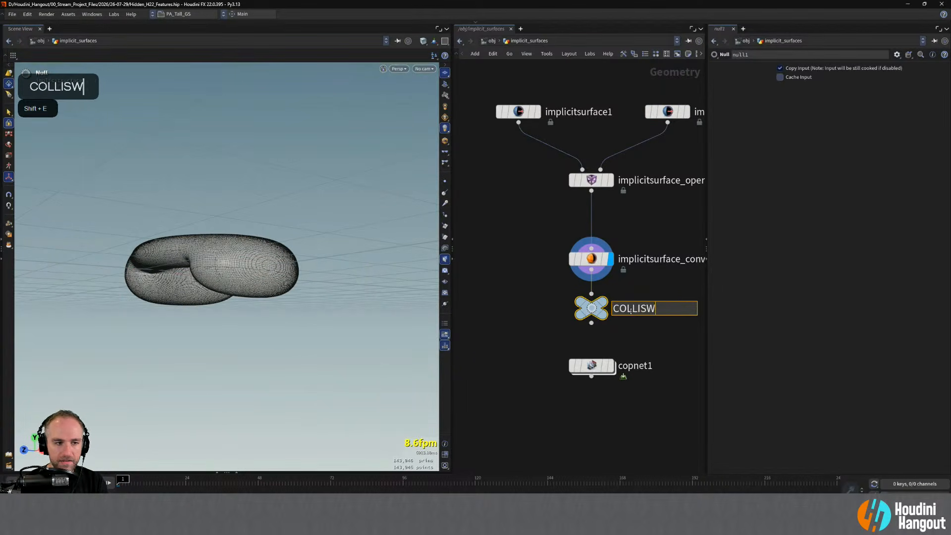
key(BackSpace)
key(BackSpace)
text(DER)
key(Return)
Move implicitsurface_convert1 off to a side branch and wire implicitsurface_operation1 directly into COLLIDER.
mouse_move(594, 258)
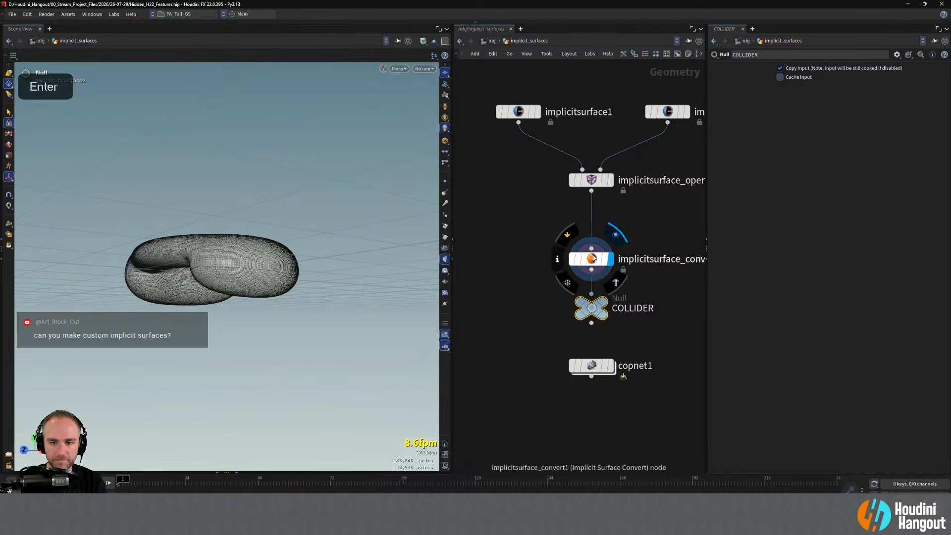
drag(593, 258, 664, 242)
click(591, 294)
click(591, 191)
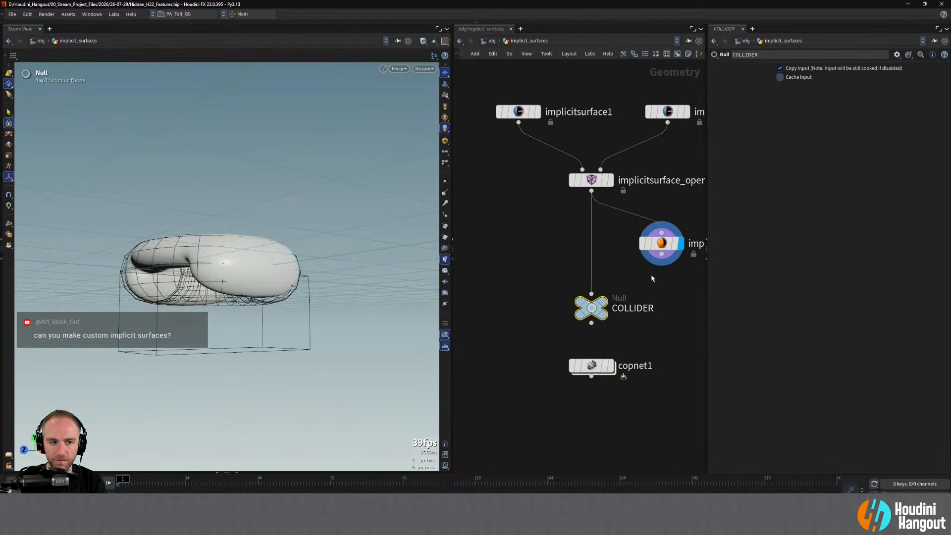
Compare the settings and viewport results of implicitsurface_convert1 and implicitsurface_operation1.
middle_drag(652, 278, 582, 277)
click(583, 254)
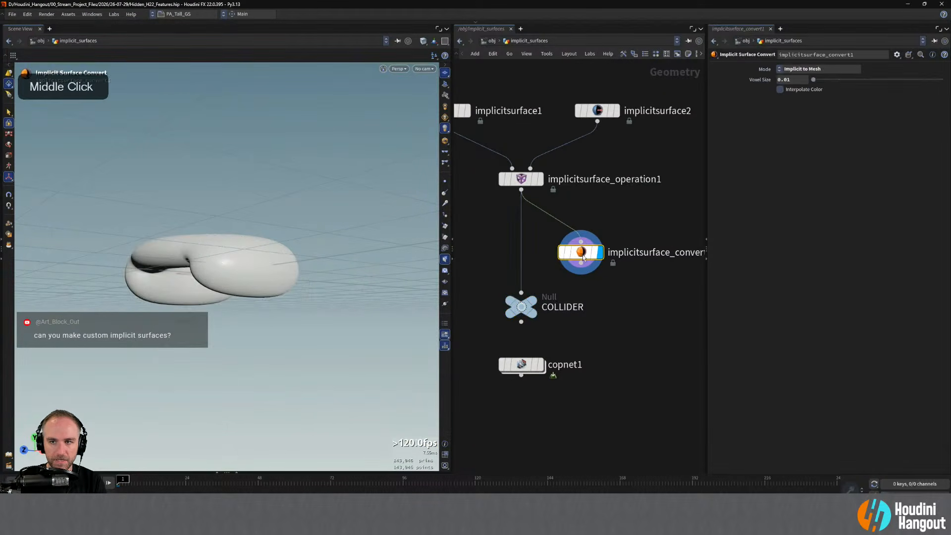
middle_click(583, 256)
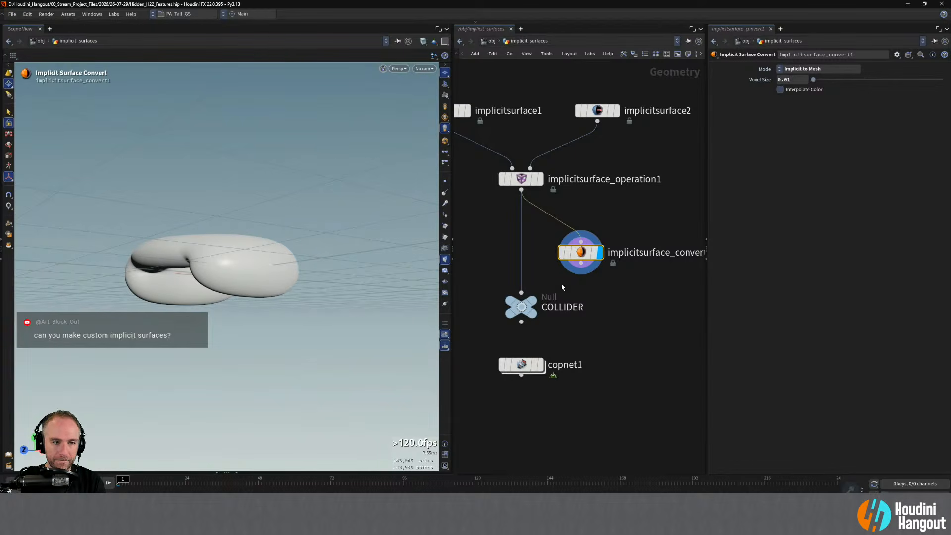
key(alt)
click(521, 179)
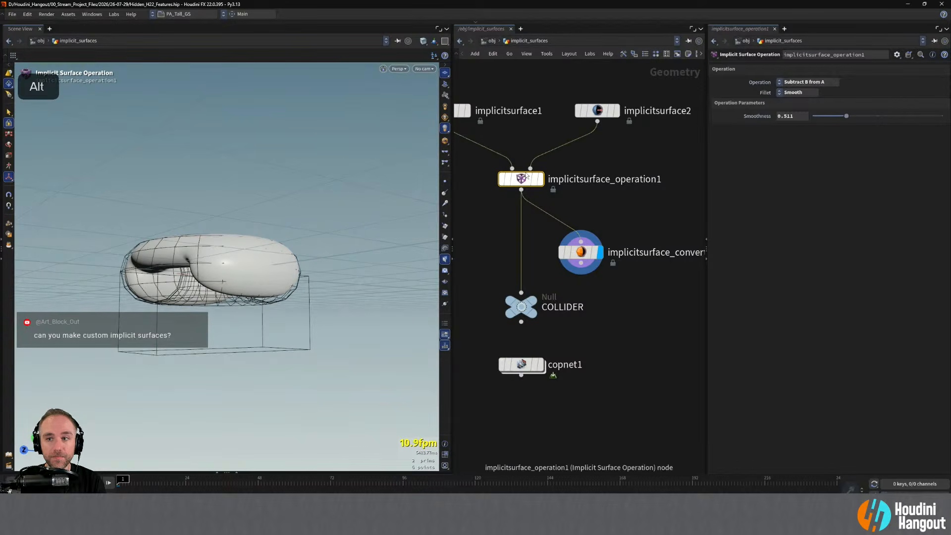
middle_drag(653, 203, 617, 218)
click(545, 267)
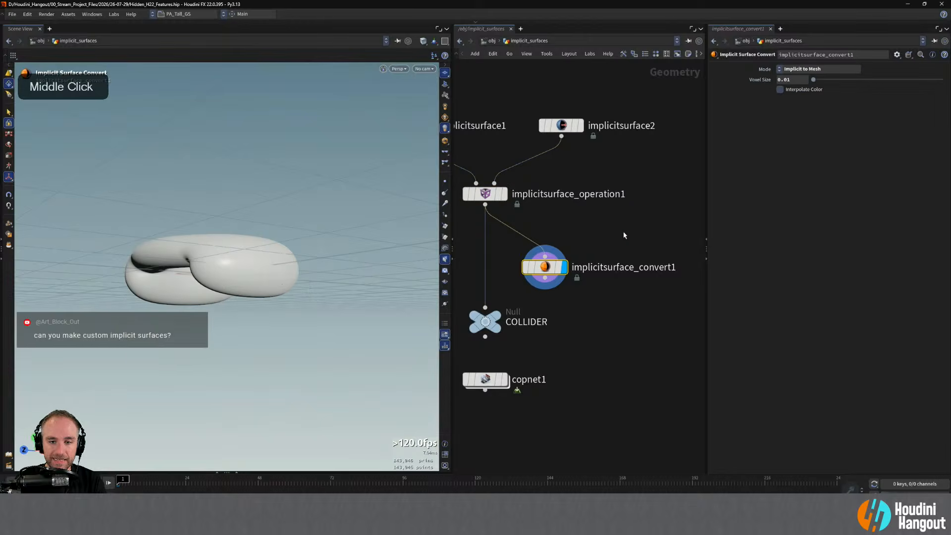
Place an Implicit Surface Evaluate node beside the implicit surface chain to show its inputs, and delete it again.
key(Tab)
text(impl)
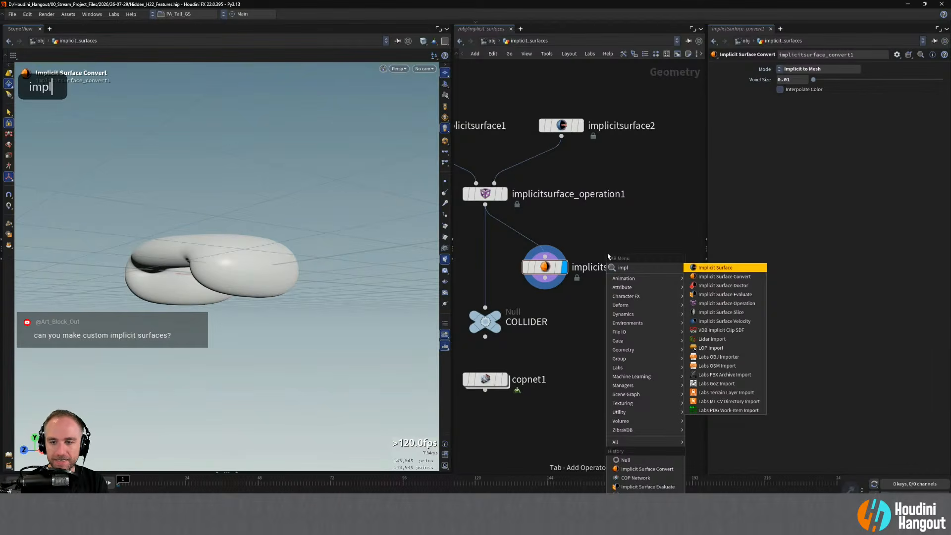
click(746, 295)
click(661, 213)
middle_drag(648, 202, 582, 235)
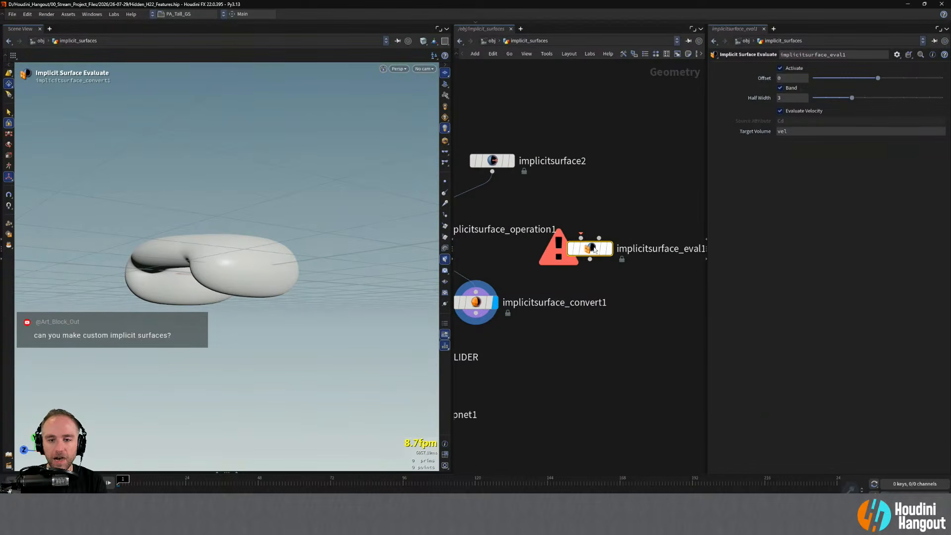
drag(594, 249, 629, 255)
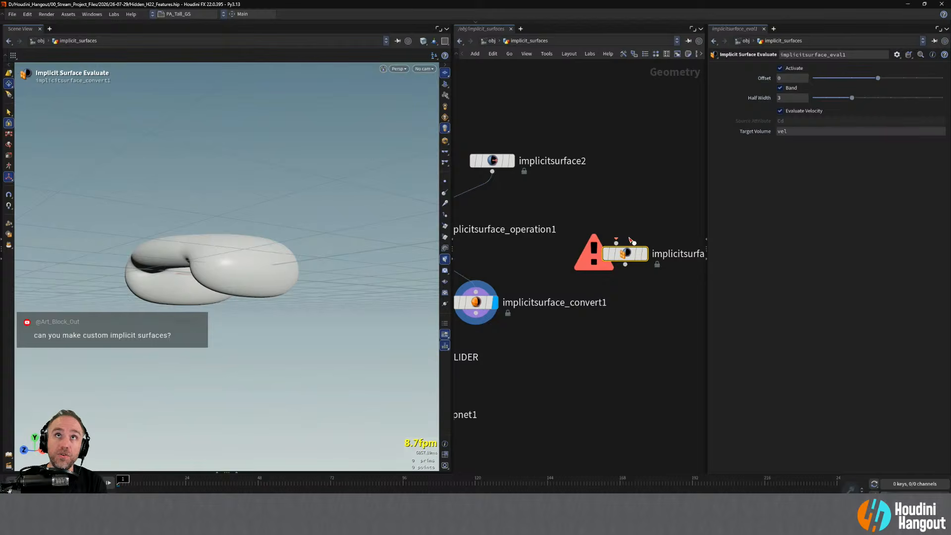
key(Delete)
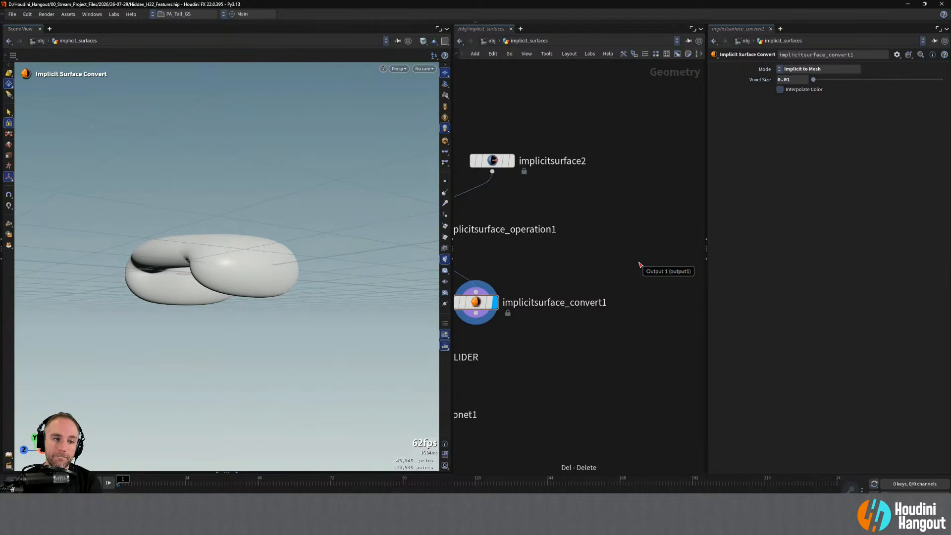
Insert a Transform node between implicitsurface_operation1 and COLLIDER, raising the shape to about 2.43 in Y.
alt+middle_drag(517, 413, 597, 378)
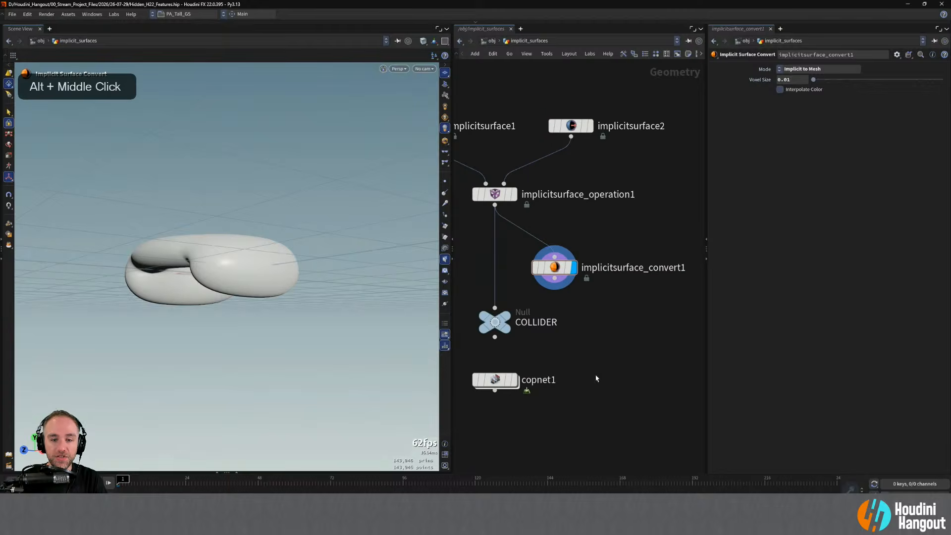
key(Tab)
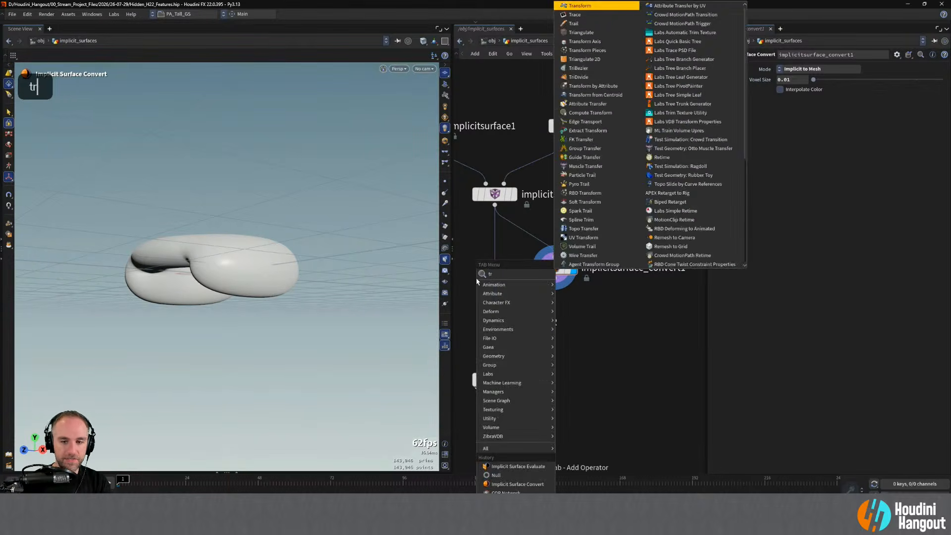
text(trans)
key(Return)
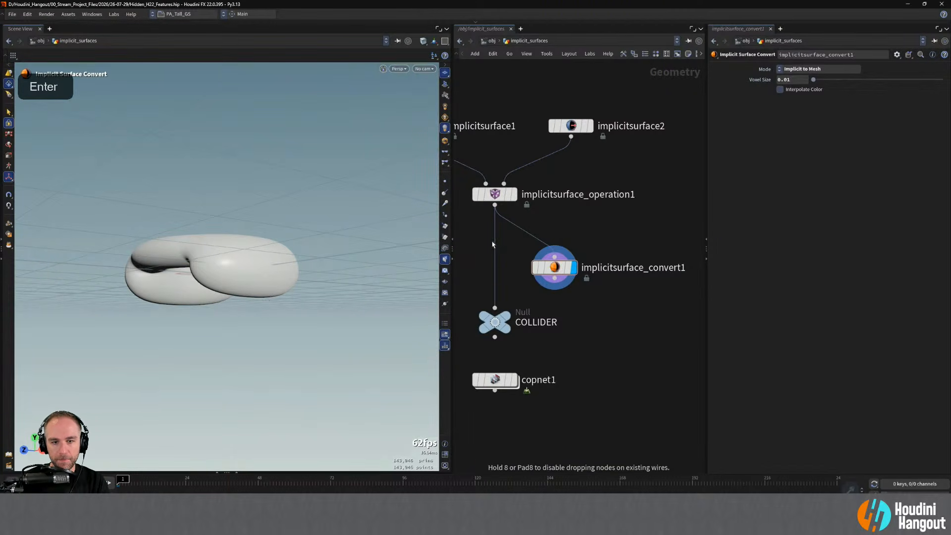
click(494, 243)
drag(533, 238, 501, 231)
drag(211, 245, 222, 80)
alt+right_drag(218, 248, 199, 276)
alt+middle_drag(200, 276, 200, 307)
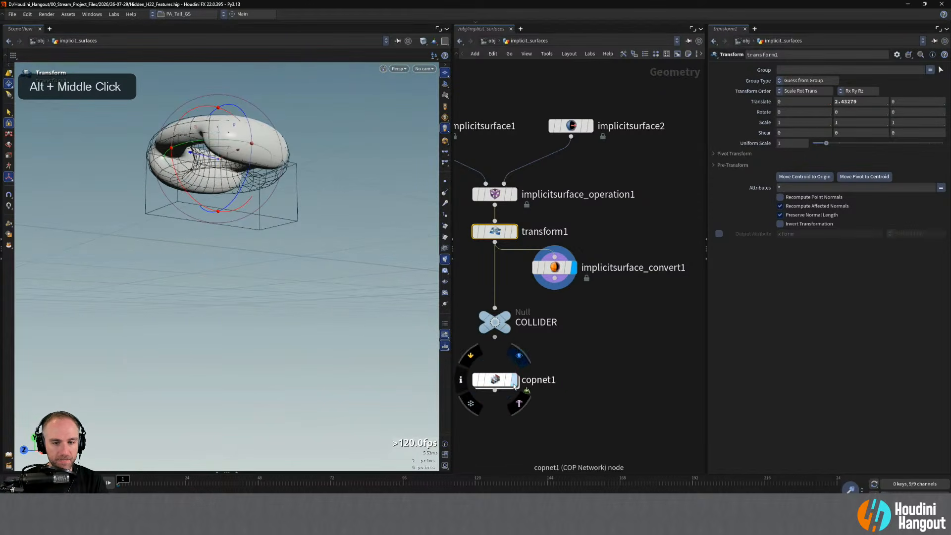
Display copnet1 and adjust the transform1 height to about 2.7 in Y so the collider sits above the source sphere.
click(513, 379)
alt+drag(292, 240, 297, 266)
alt+middle_drag(298, 267, 312, 302)
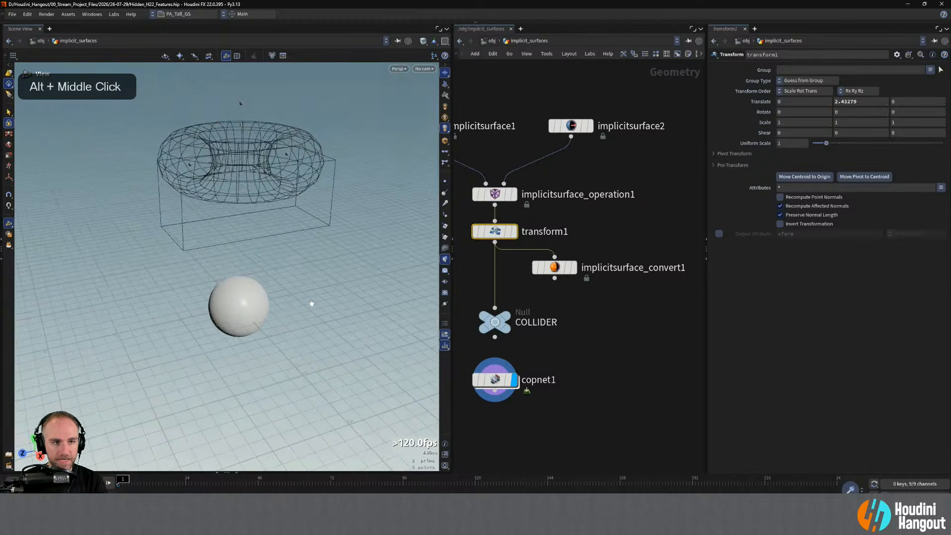
alt+drag(312, 302, 318, 286)
drag(250, 134, 250, 184)
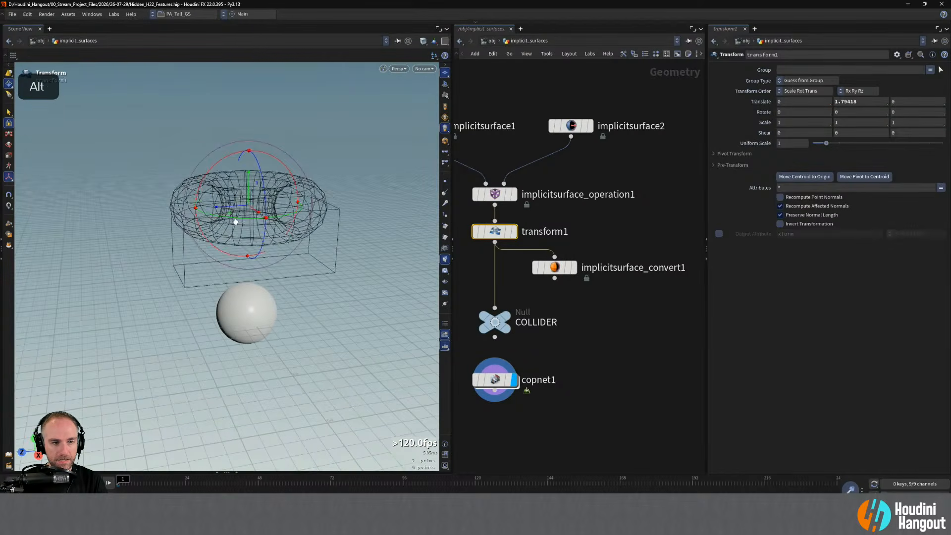
alt+drag(236, 221, 232, 105)
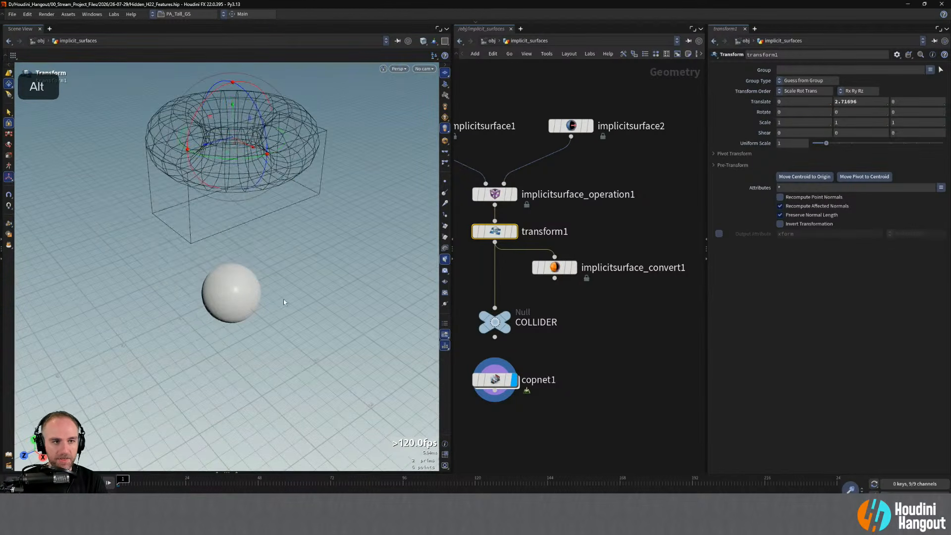
Inside copnet1, add a SOP Geometry import node below pyro_sourceshape1.
double_click(495, 380)
key(Tab)
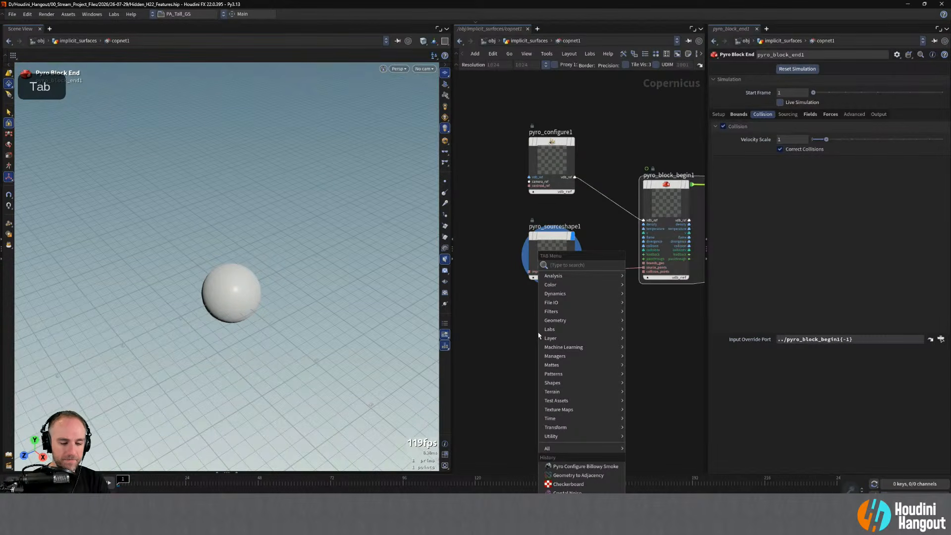
text(sop gf)
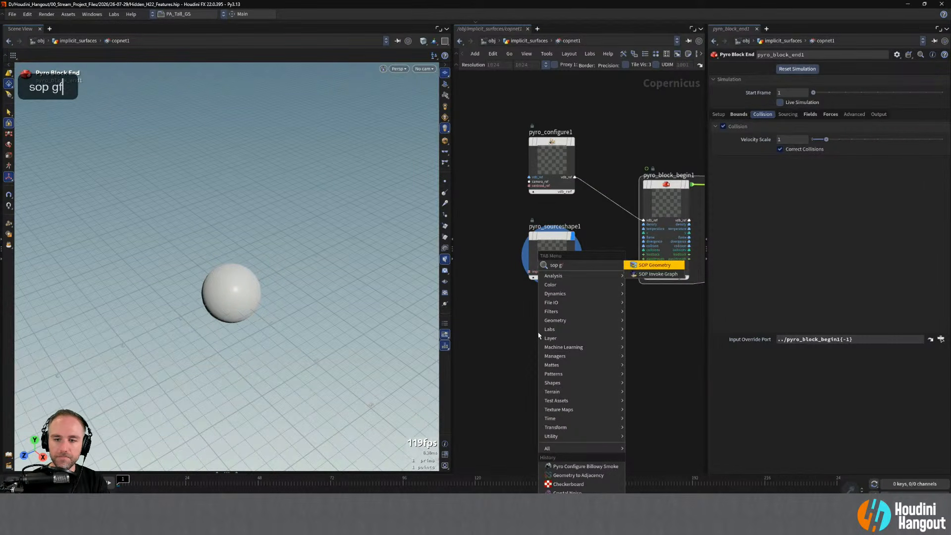
key(Return)
click(540, 338)
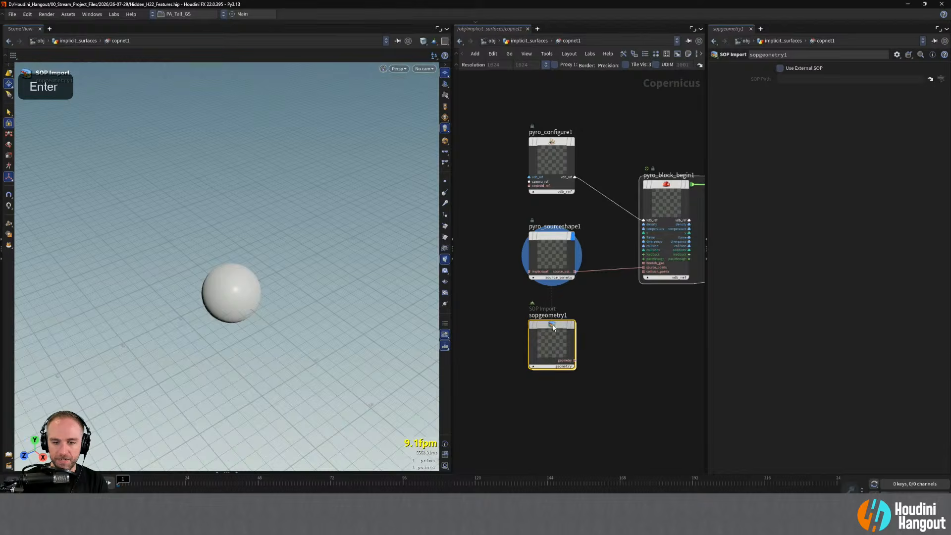
Point sopgeometry1 to the external SOP /obj/implicit_surfaces/COLLIDER and connect it to the collision points input of pyro_block_begin1.
click(780, 67)
click(931, 79)
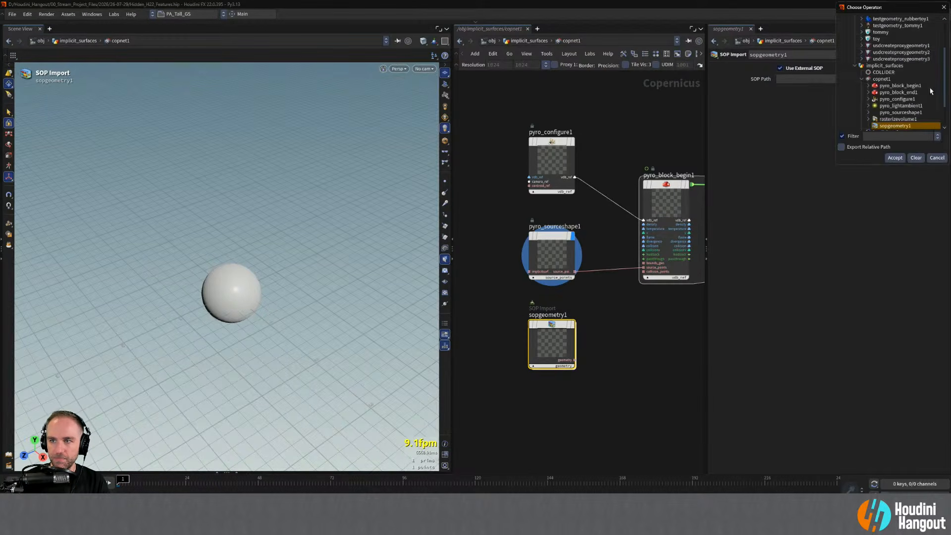
scroll(904, 99, up, 1)
scroll(888, 104, down, 2)
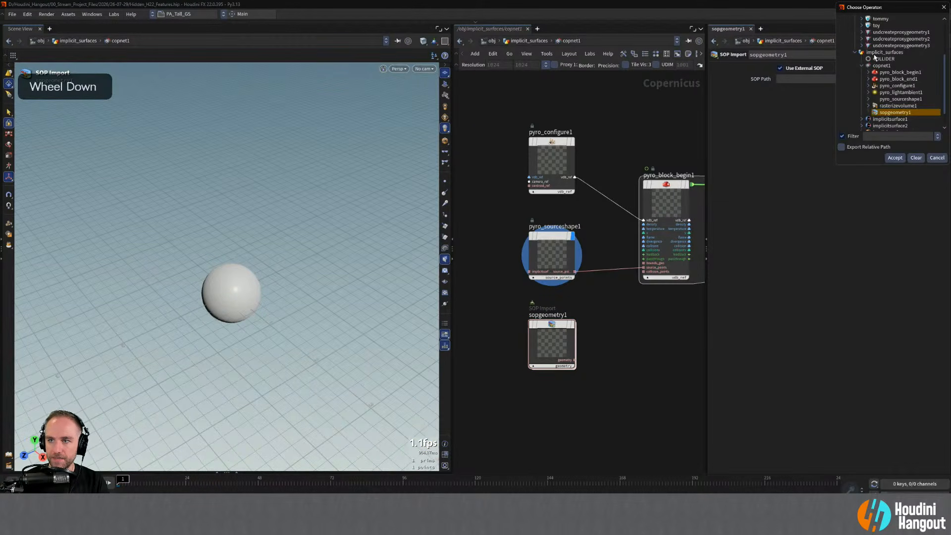
click(875, 59)
click(895, 157)
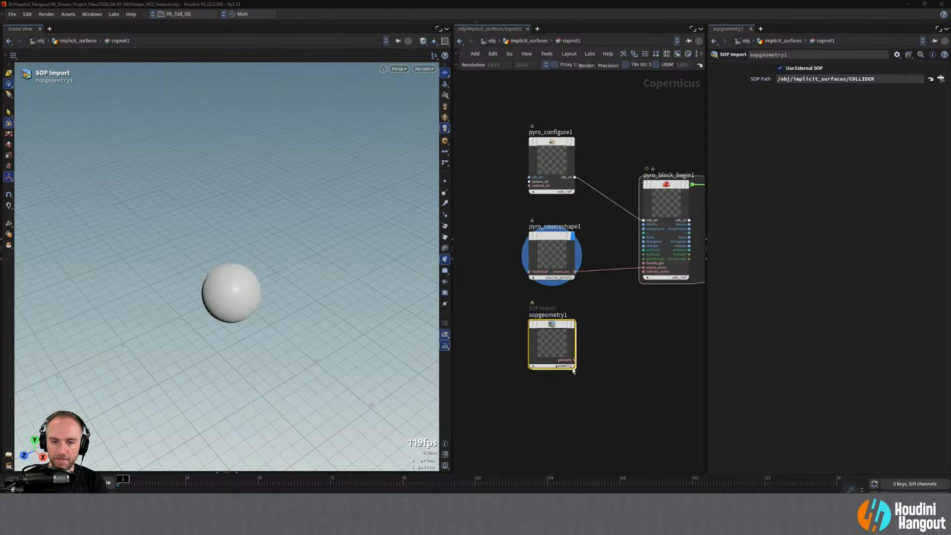
click(640, 273)
Show the Output settings of pyro_block_end1, display the node and play the smoke simulation.
middle_drag(657, 370, 595, 382)
right_drag(595, 381, 628, 371)
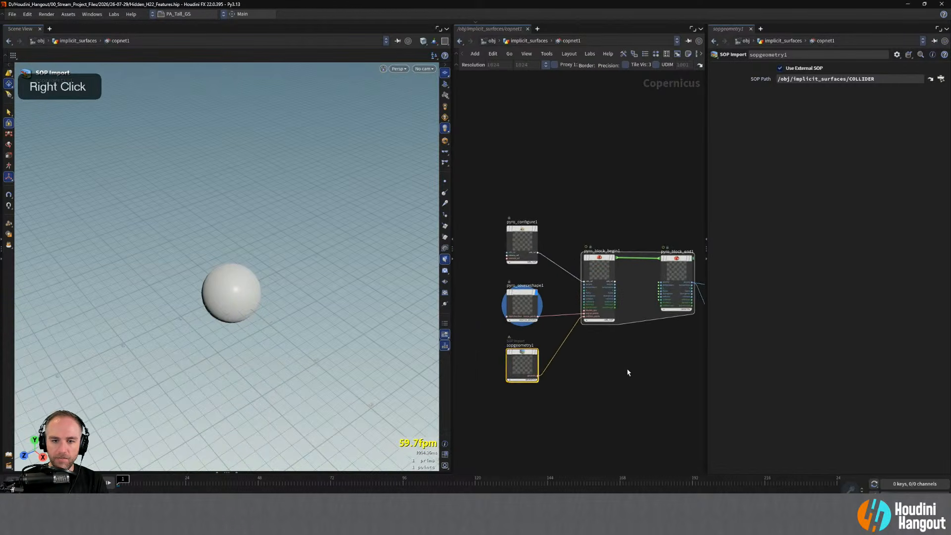
middle_drag(628, 371, 607, 383)
click(656, 280)
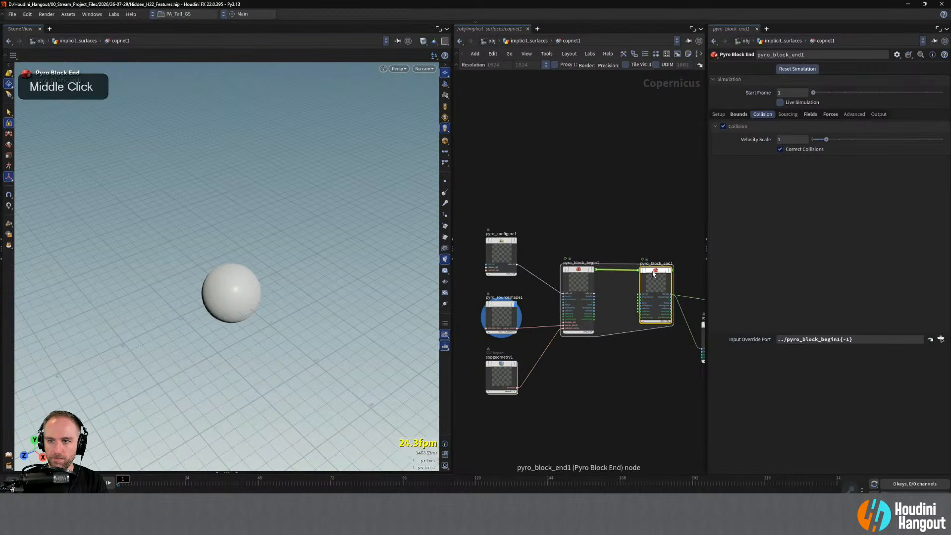
click(878, 114)
alt+middle_drag(680, 181, 652, 180)
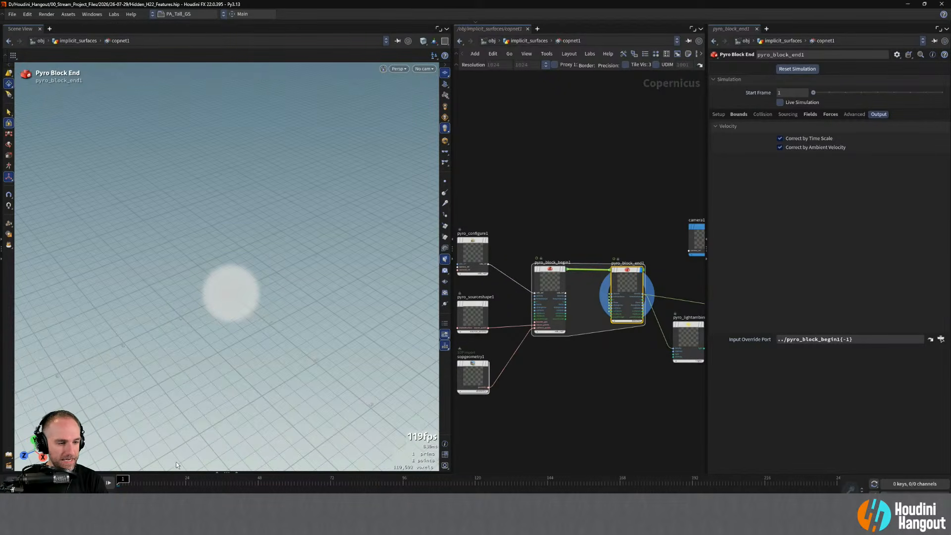
key(Up)
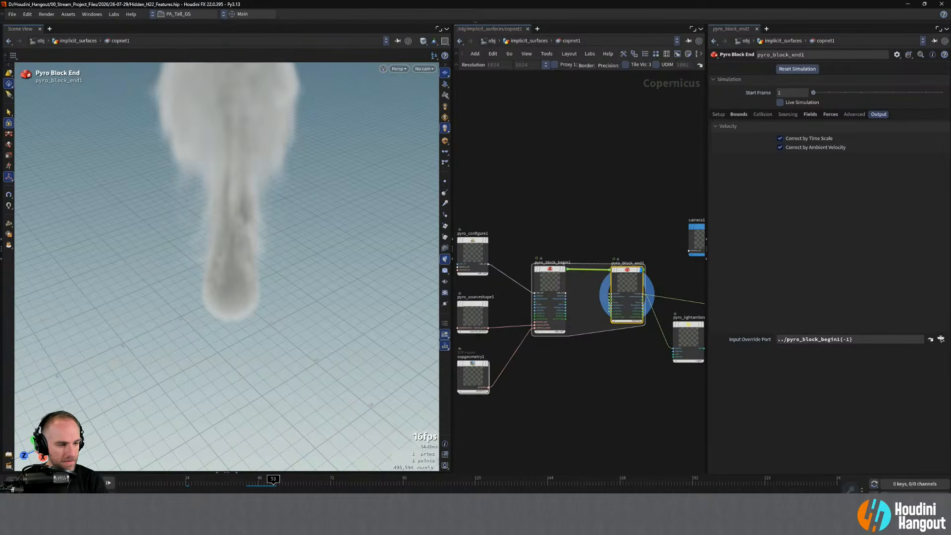
Overlay sopgeometry1 as a template on the smoke, compare them from several angles, and display the imported collider itself.
alt+right_drag(208, 233, 202, 208)
alt+middle_drag(535, 202, 571, 207)
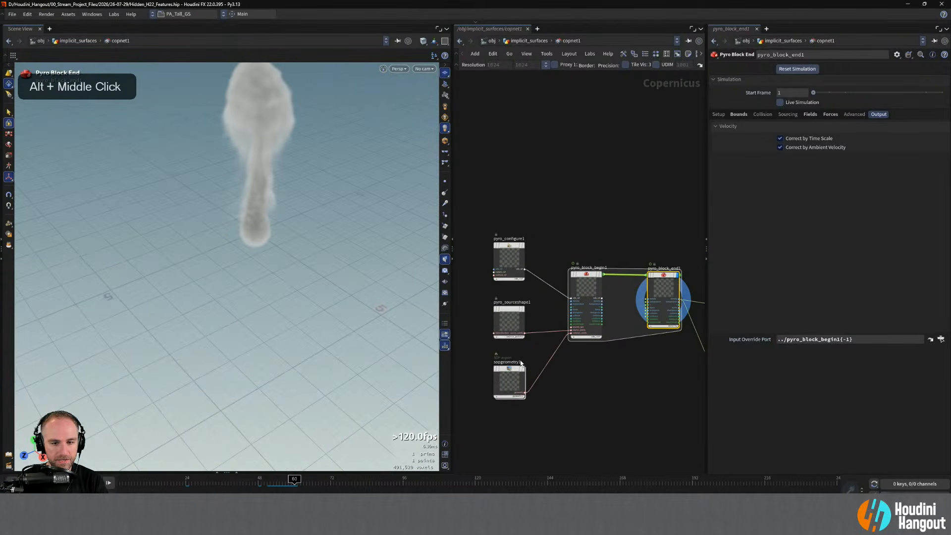
mouse_move(522, 371)
alt+drag(276, 159, 251, 233)
alt+right_drag(251, 233, 258, 289)
mouse_move(257, 290)
alt+mouse_down()
mouse_move(259, 276)
mouse_move(260, 285)
alt+mouse_up()
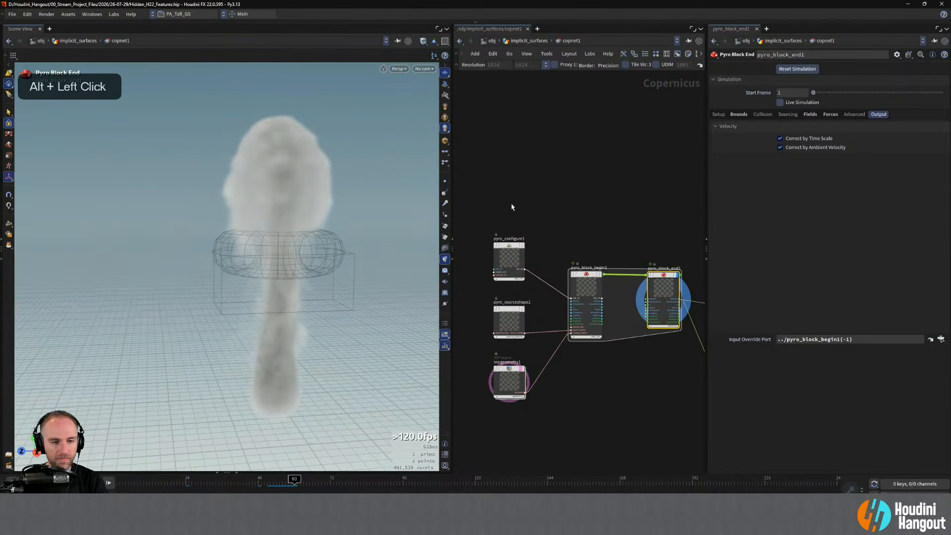
click(549, 170)
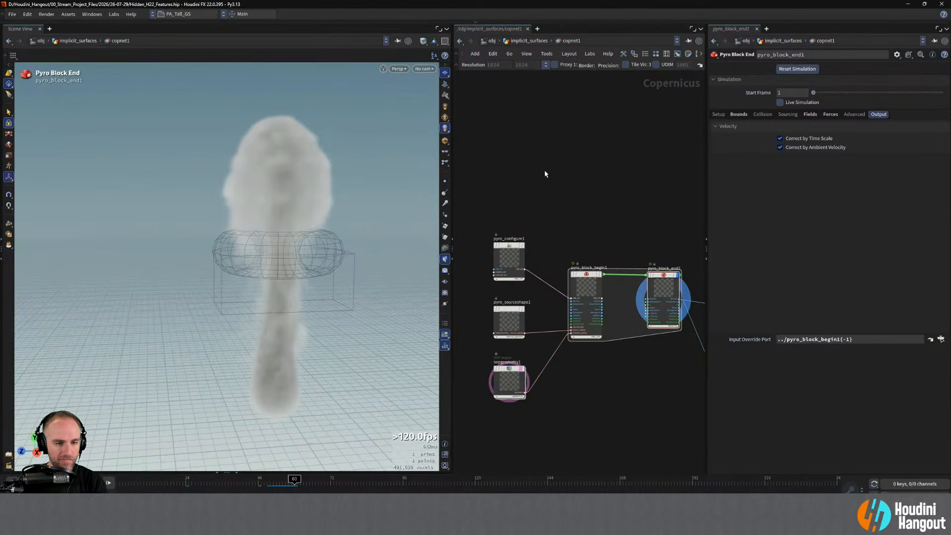
alt+drag(298, 257, 340, 227)
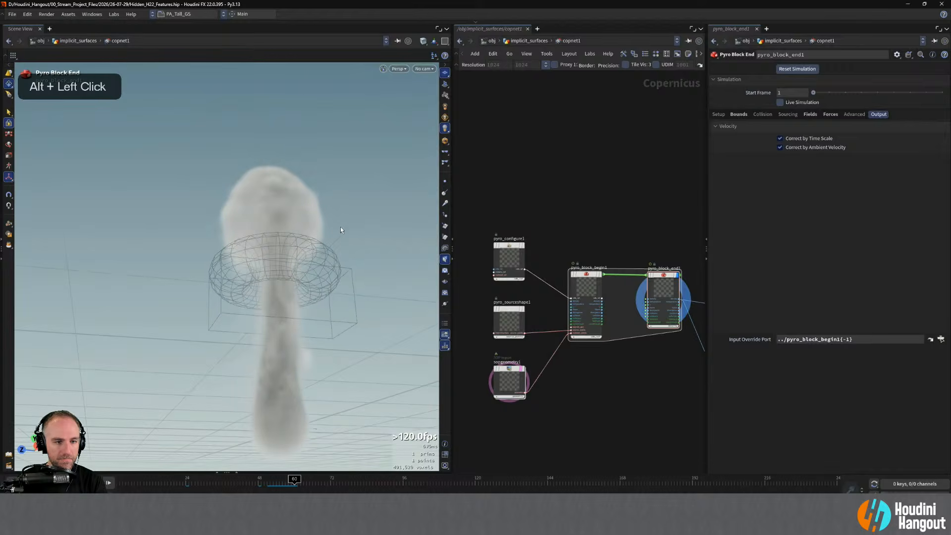
click(522, 369)
click(524, 370)
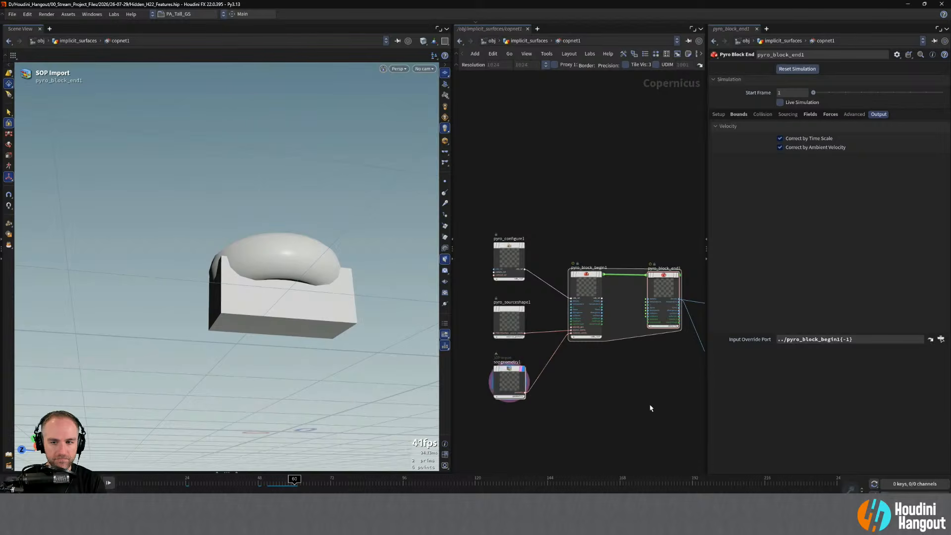
Display pyro_block_end1, play the smoke simulation through the templated collider and return to frame 1.
middle_drag(685, 295, 637, 316)
click(627, 296)
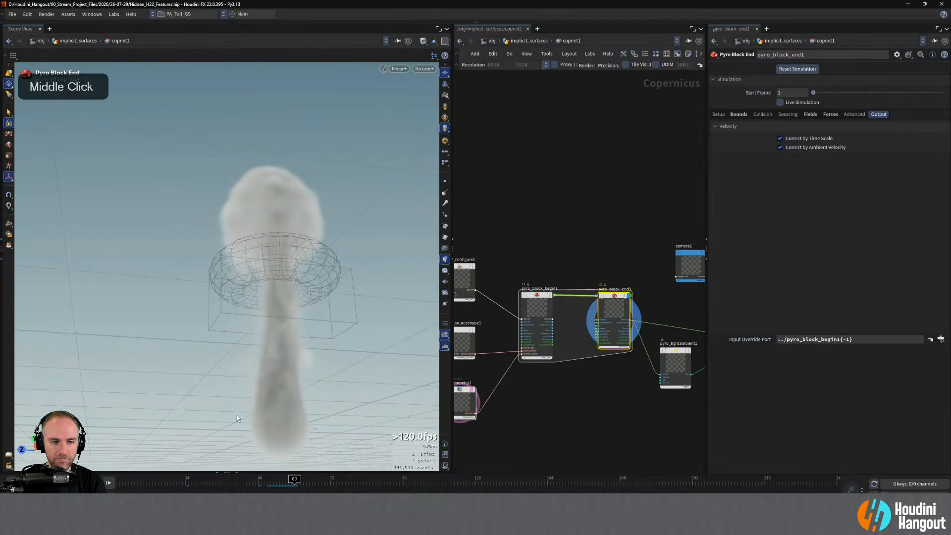
key(ctrl+Up)
key(Up)
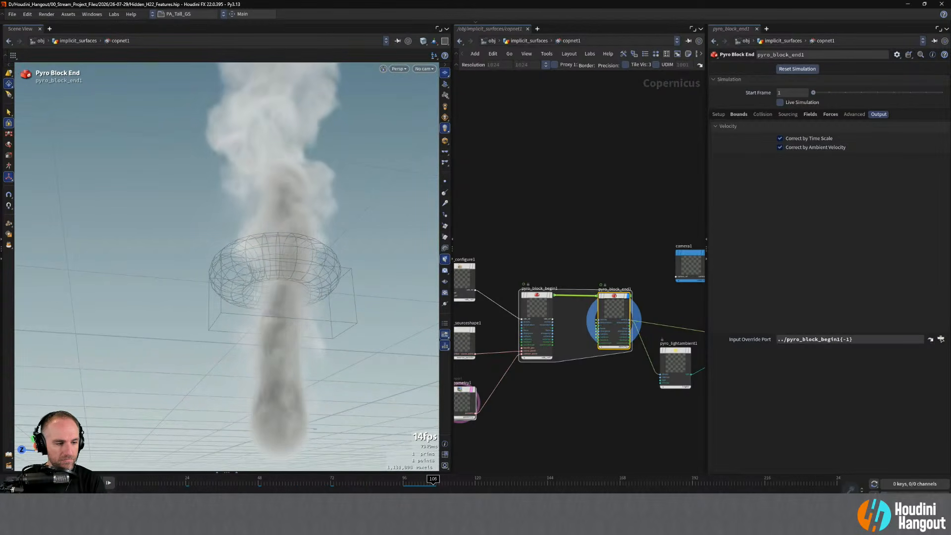
click(124, 488)
Add a Pyro Collision from Shape node below pyro_block_begin1.
alt+middle_drag(491, 418, 577, 421)
key(Tab)
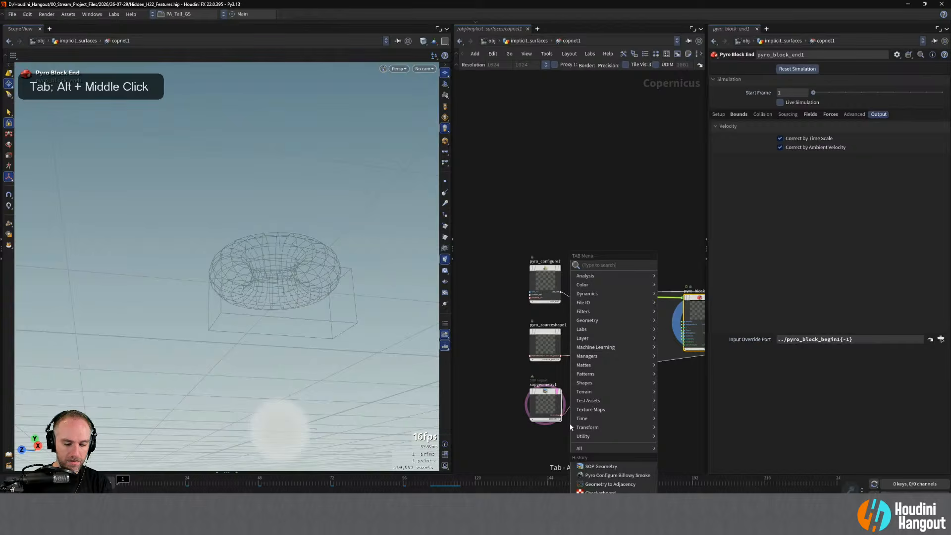
text(py)
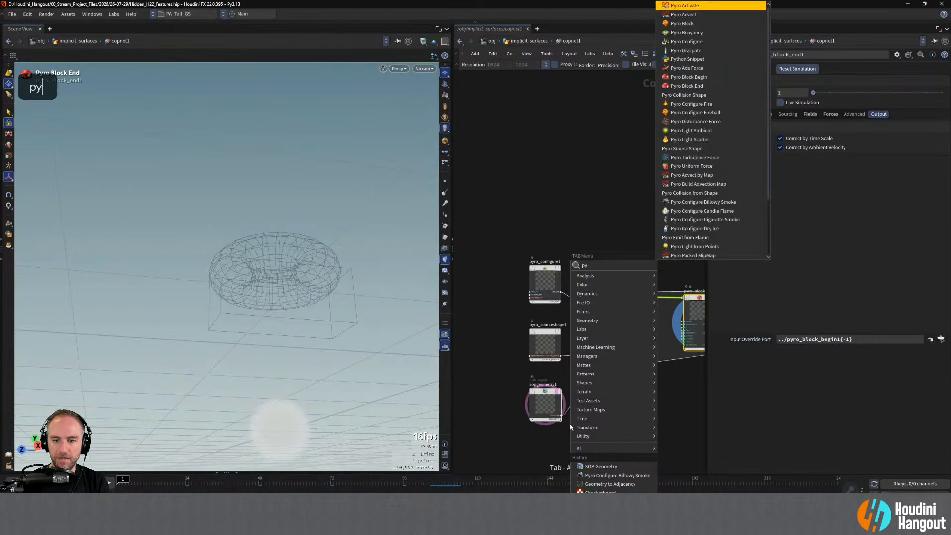
text(ro)
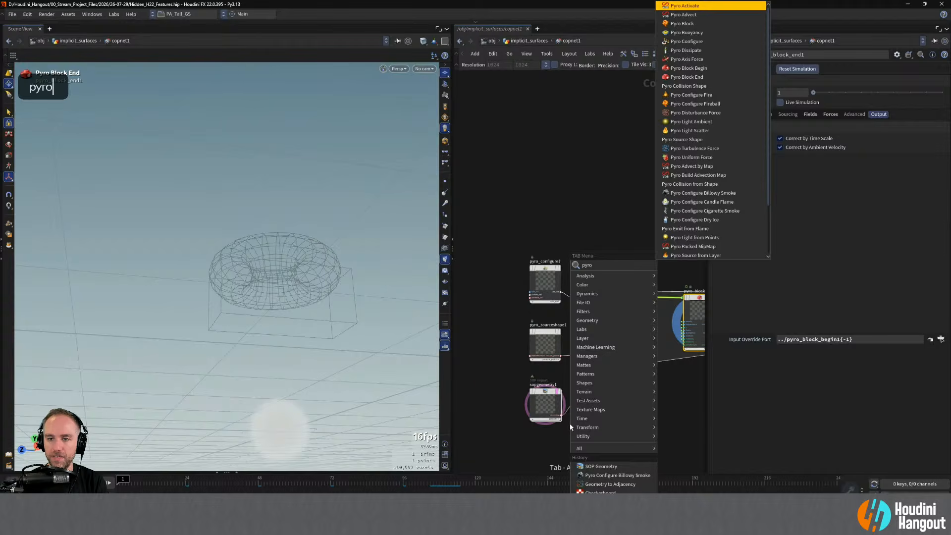
text( coll)
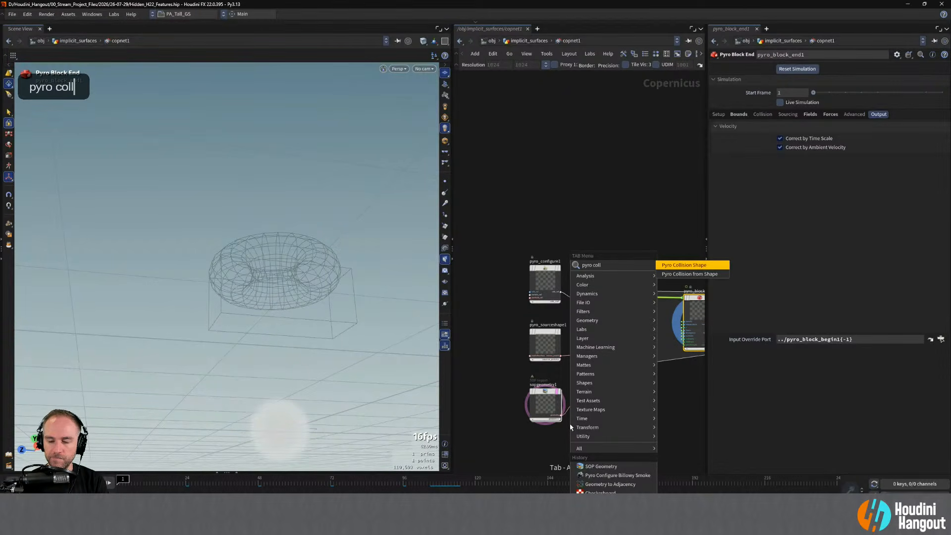
key(Down)
key(Return)
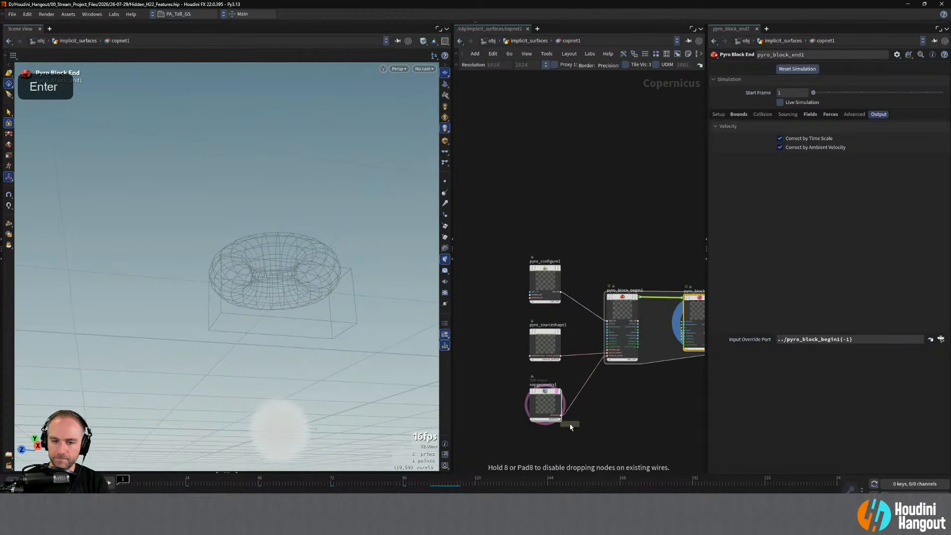
click(619, 429)
right_drag(582, 442, 591, 417)
middle_drag(591, 417, 562, 380)
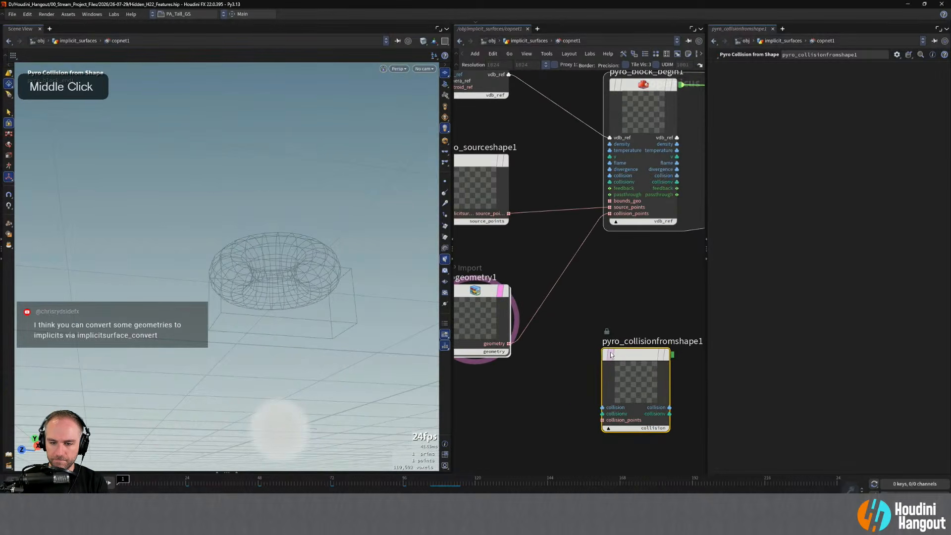
drag(636, 355, 596, 354)
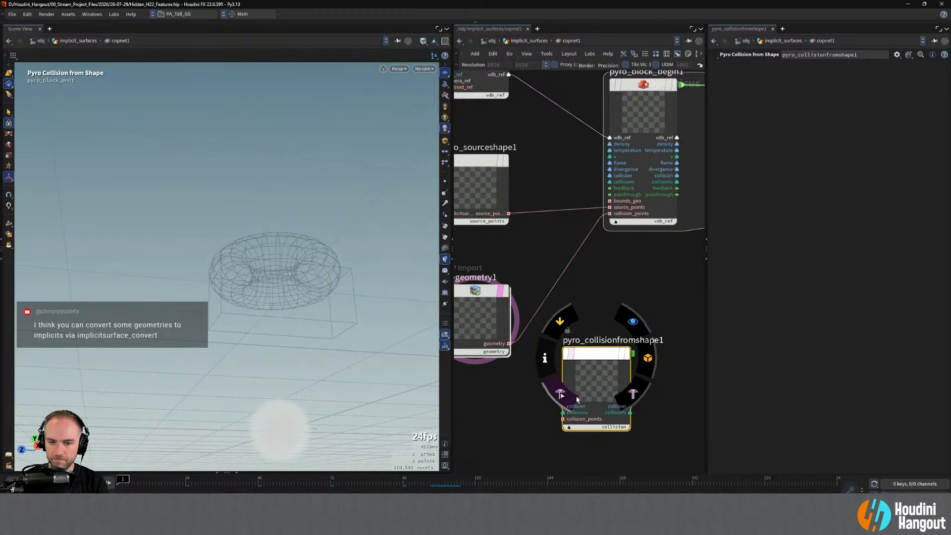
Add a Pyro Collision Shape node beside sopgeometry1 and move pyro_collisionfromshape1 clear of it.
key(Tab)
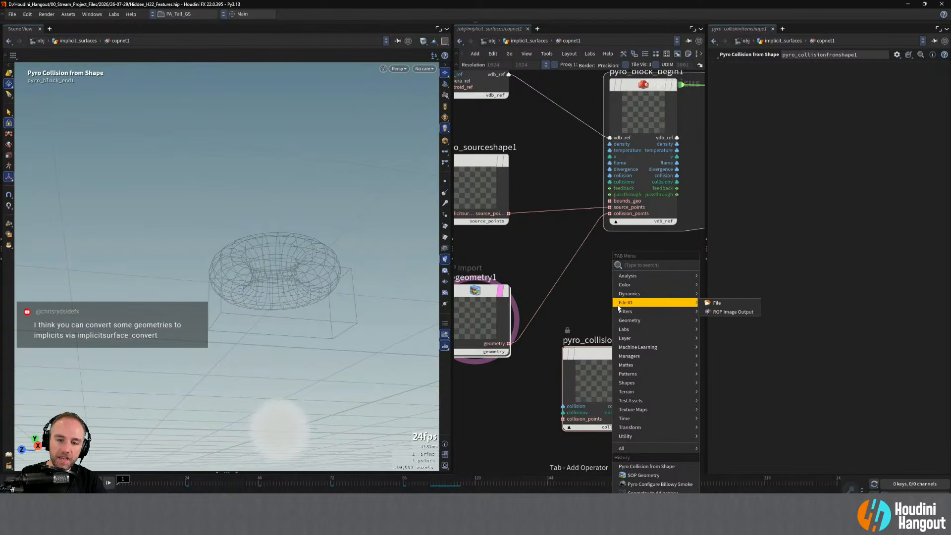
key(Tab)
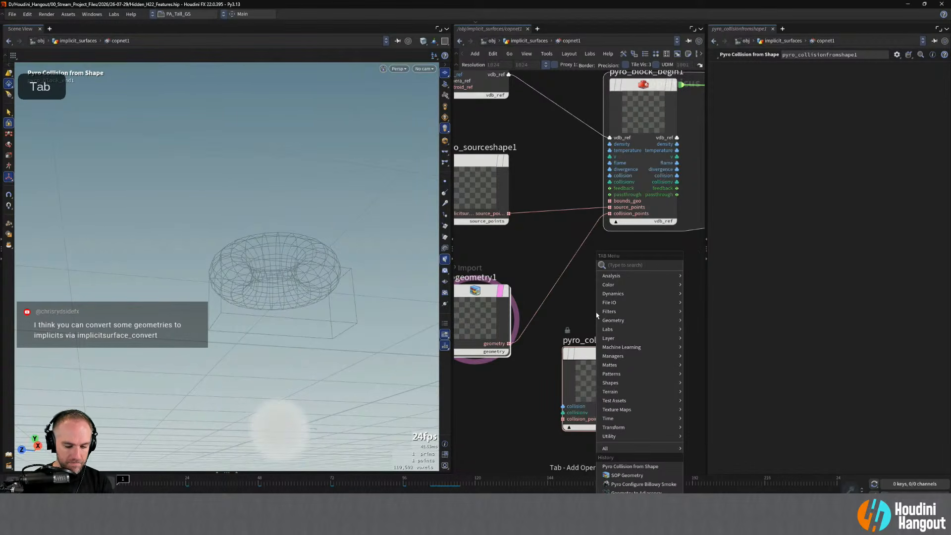
text(pyro coll)
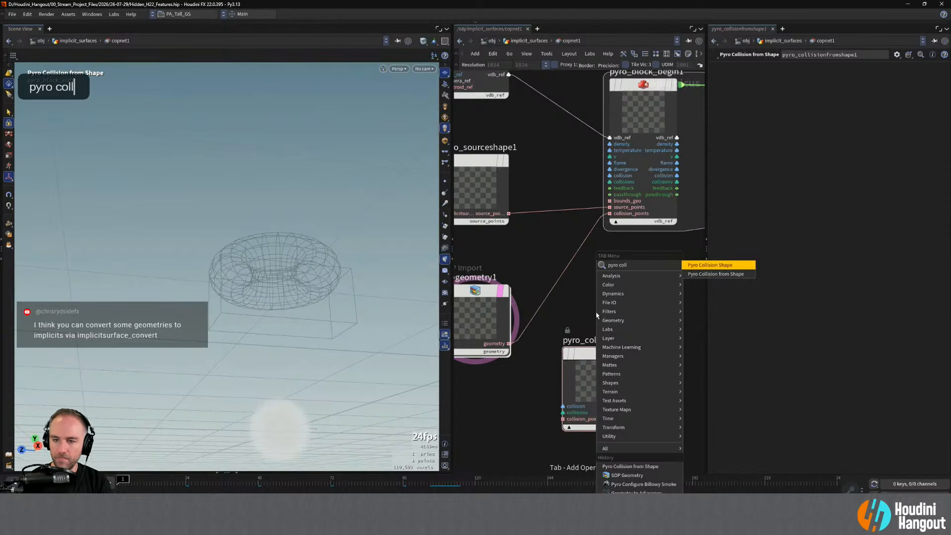
key(Return)
click(624, 292)
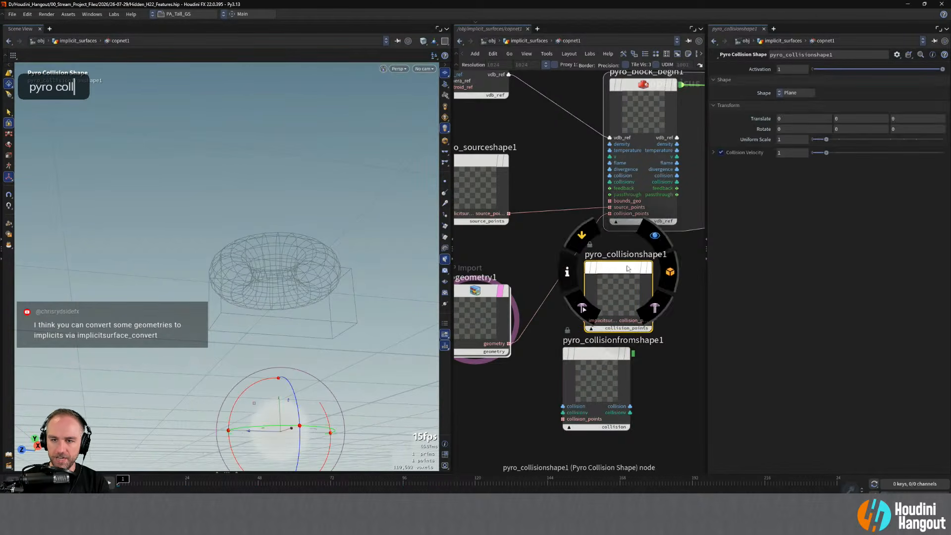
click(790, 93)
click(781, 96)
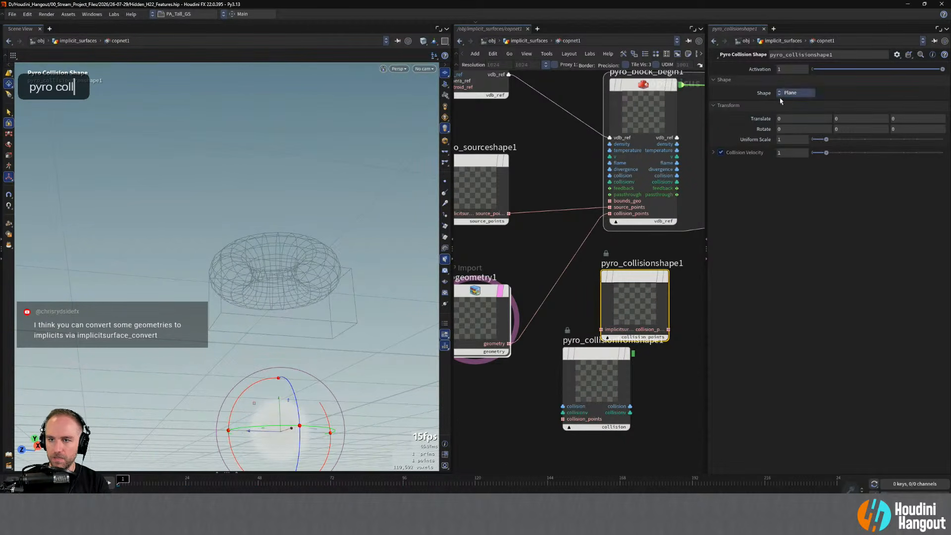
drag(610, 345, 557, 413)
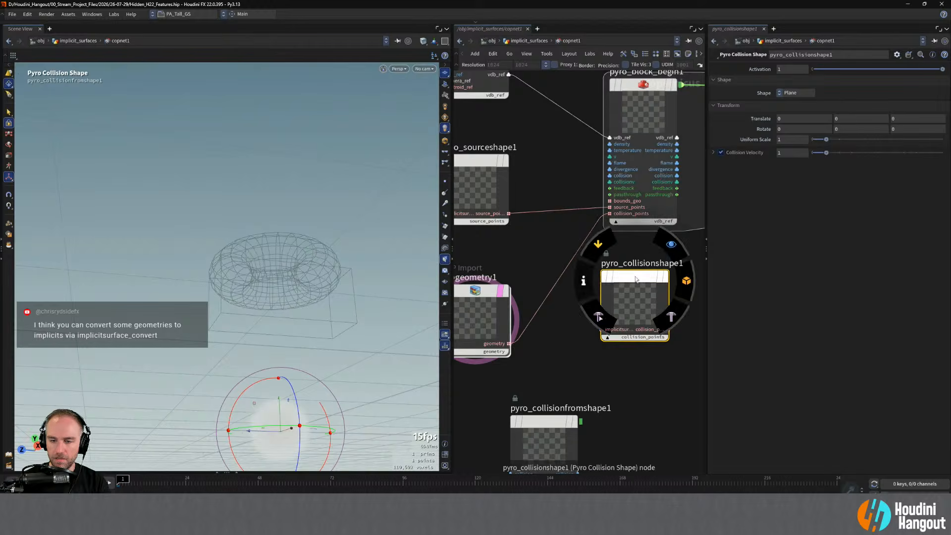
drag(634, 274, 602, 295)
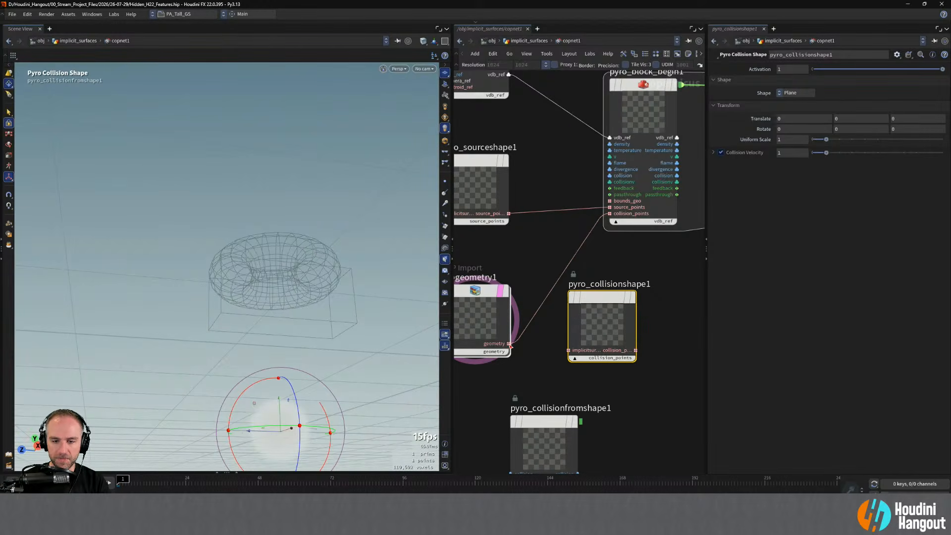
Wire sopgeometry1 into pyro_collisionshape1's implicit surface input, connect its output to pyro_block_begin1's collision points, and space the nodes apart.
drag(510, 345, 567, 351)
drag(637, 350, 551, 293)
middle_drag(539, 255, 611, 237)
click(548, 276)
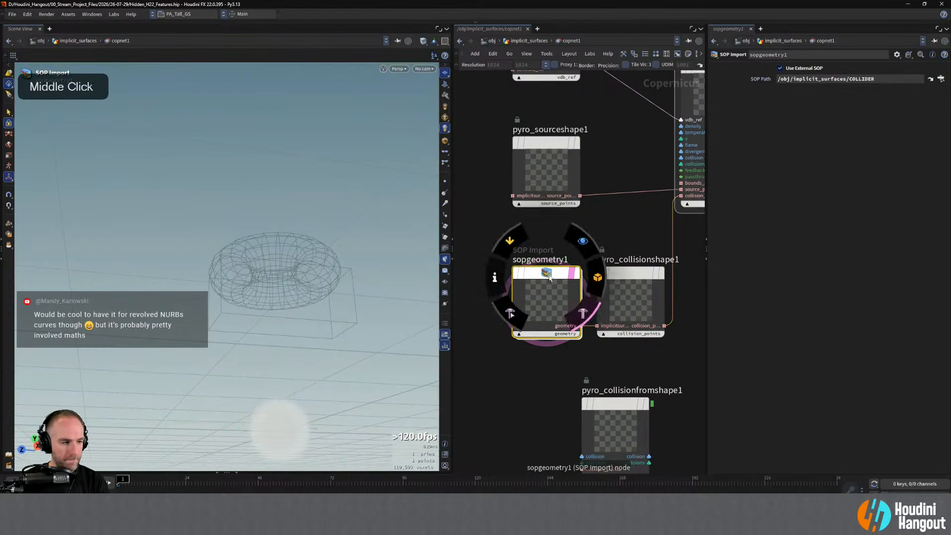
drag(549, 276, 516, 279)
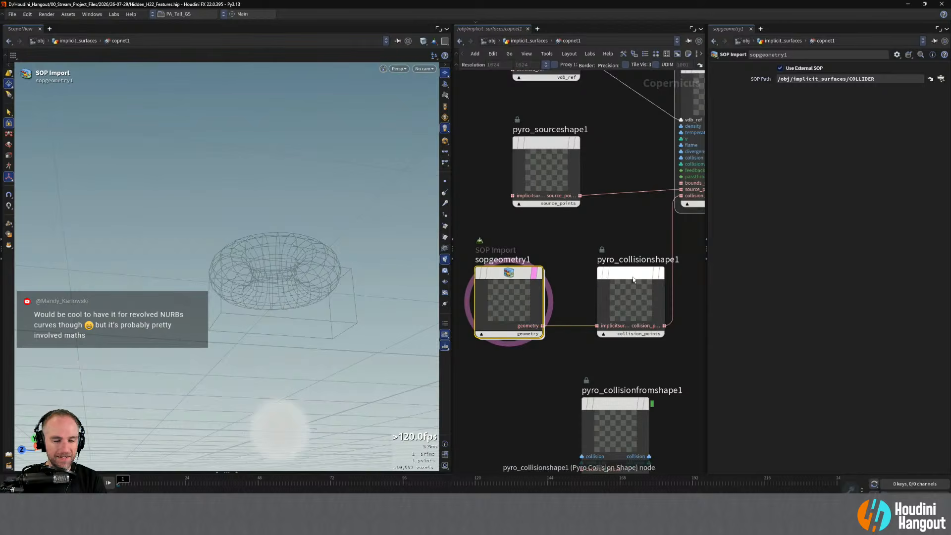
alt+right_drag(633, 280, 608, 246)
alt+right_drag(525, 261, 609, 242)
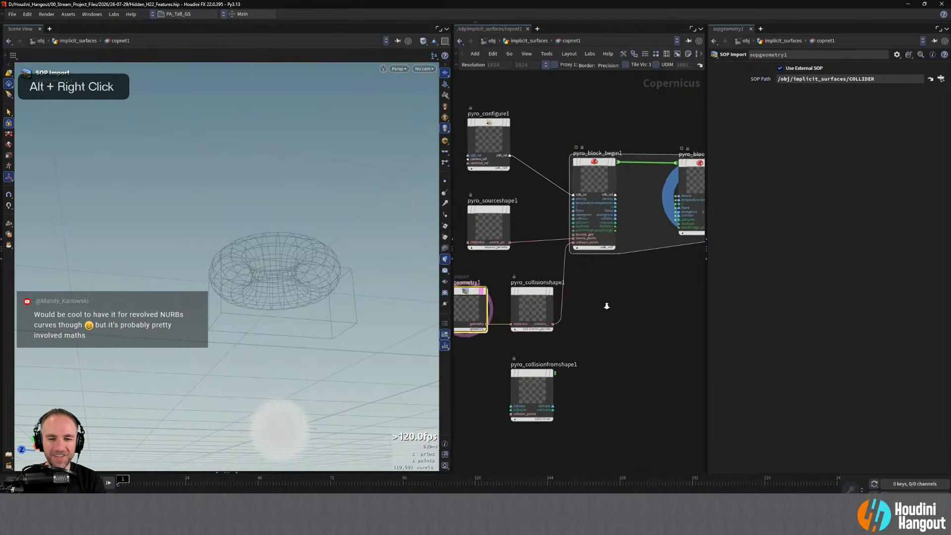
Select pyro_block_end1, play the simulation with the Pyro Collision Shape connected, view it from the side and rewind to frame 1.
alt+middle_drag(610, 243, 642, 247)
click(625, 214)
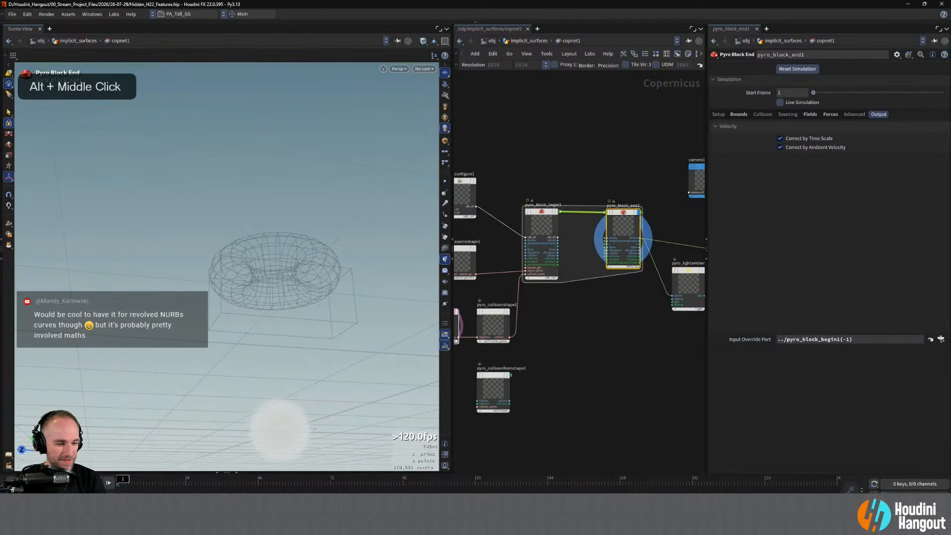
key(Up)
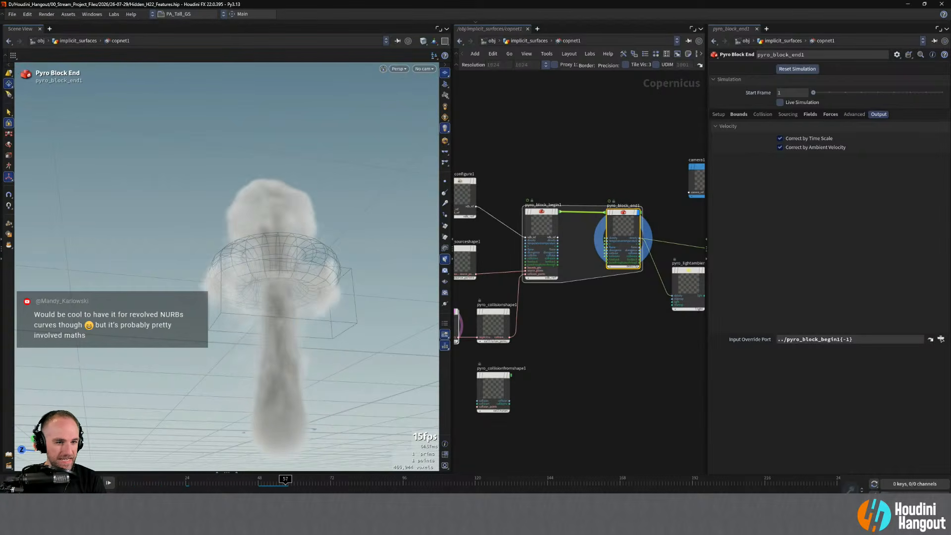
alt+drag(282, 257, 271, 301)
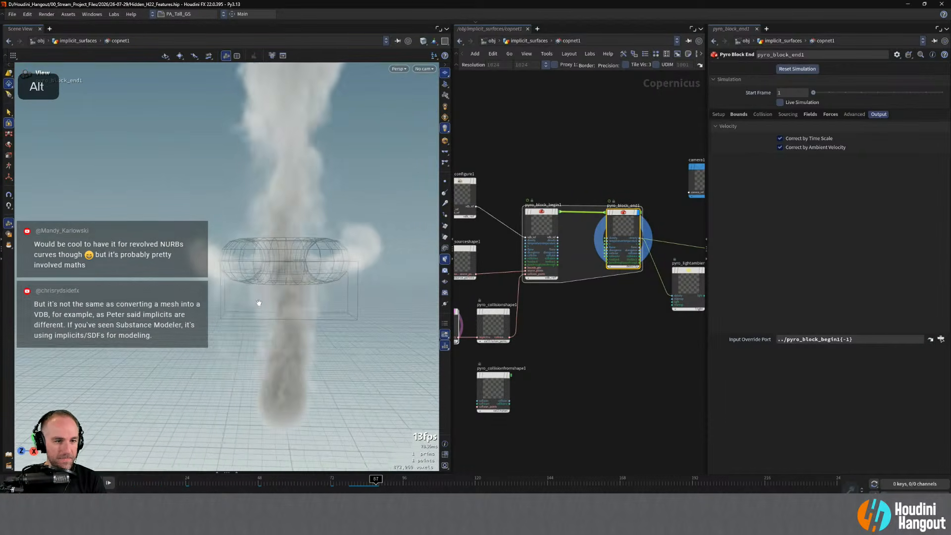
key(ctrl+Up)
Arrange sopgeometry1 and pyro_collisionshape1 below pyro_sourceshape1 and turn off the template display of sopgeometry1.
alt+middle_drag(543, 350, 594, 350)
alt+right_drag(514, 368, 496, 292)
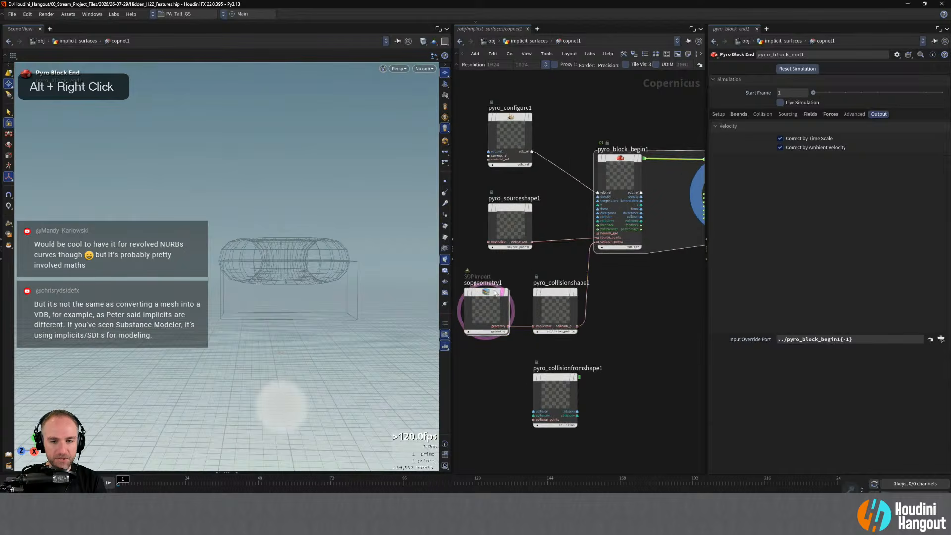
drag(467, 268, 594, 336)
drag(555, 294, 527, 296)
middle_drag(497, 282, 534, 281)
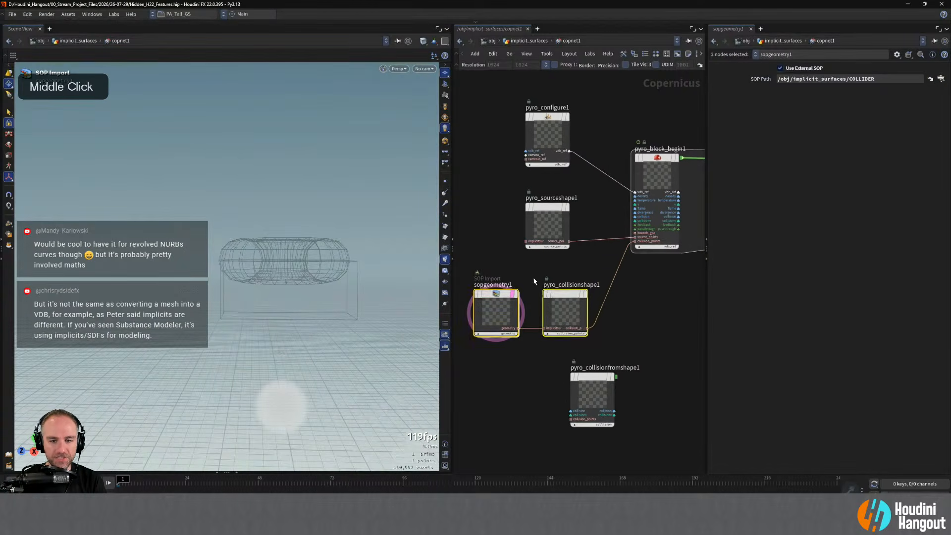
alt+right_drag(541, 363, 558, 304)
drag(582, 237, 572, 238)
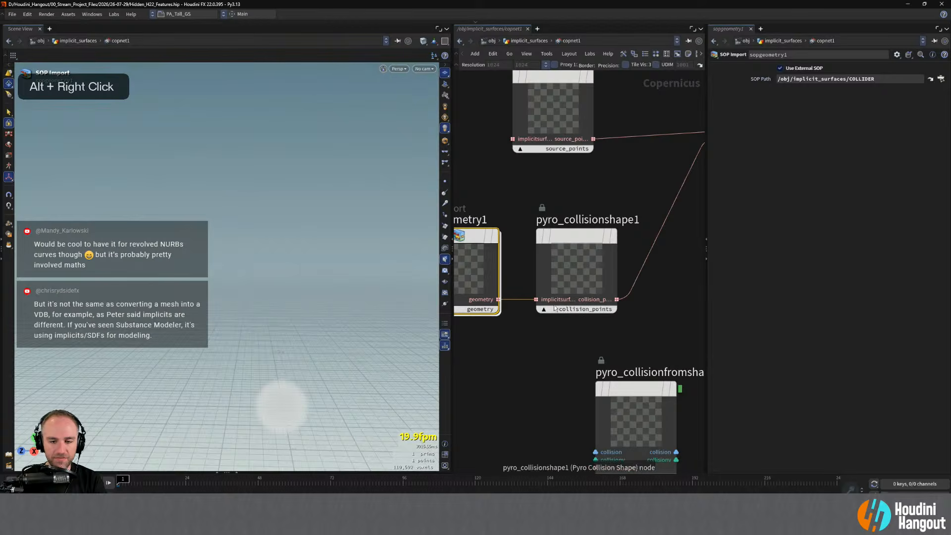
Delete the unused pyro_collisionfromshape1 node.
scroll(558, 414, down, 1)
middle_drag(557, 414, 492, 378)
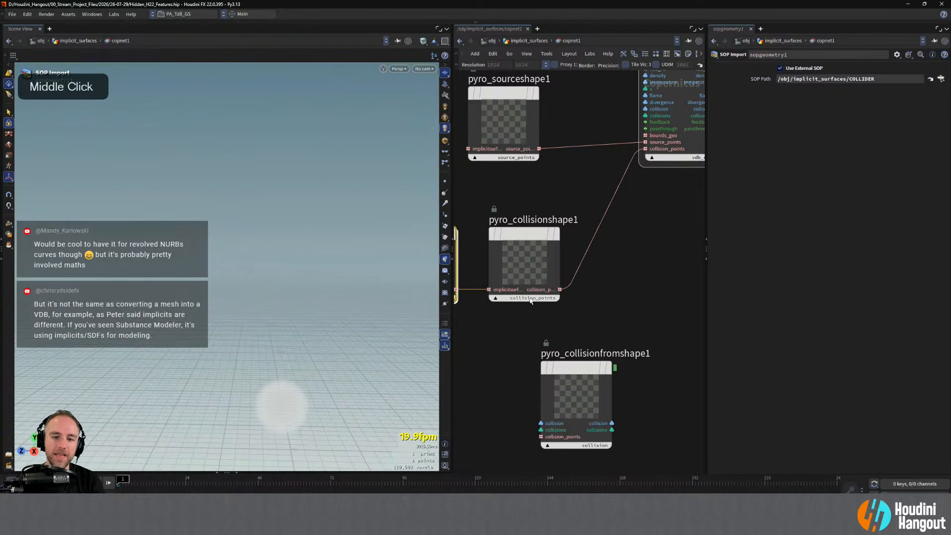
click(540, 283)
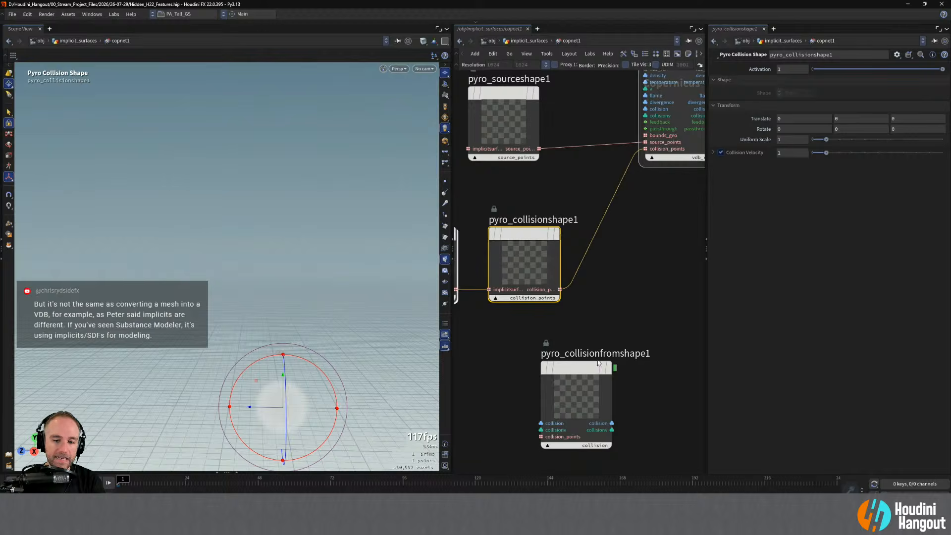
drag(503, 332, 599, 447)
key(Delete)
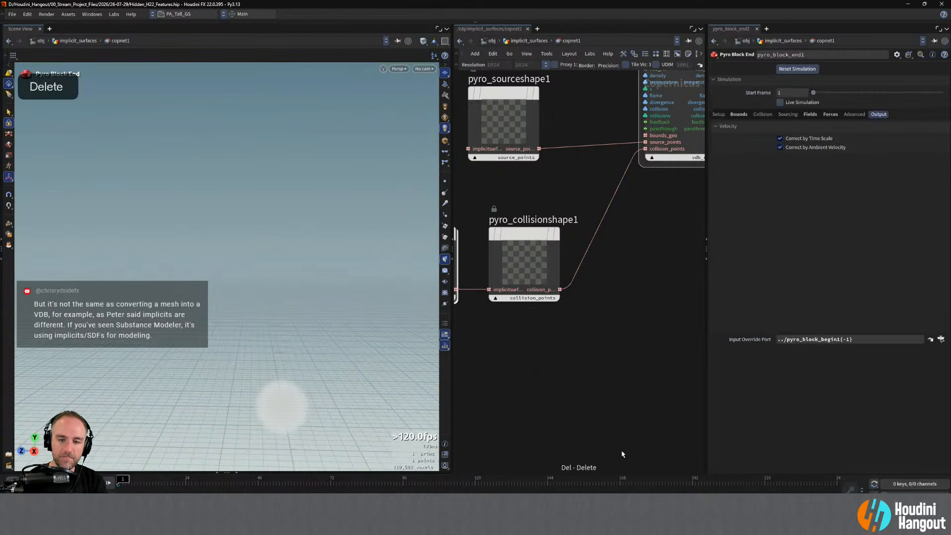
Inspect the geometry info of sopgeometry1 and pyro_collisionshape1 to compare the data entering and leaving the collision shape.
middle_click(489, 290)
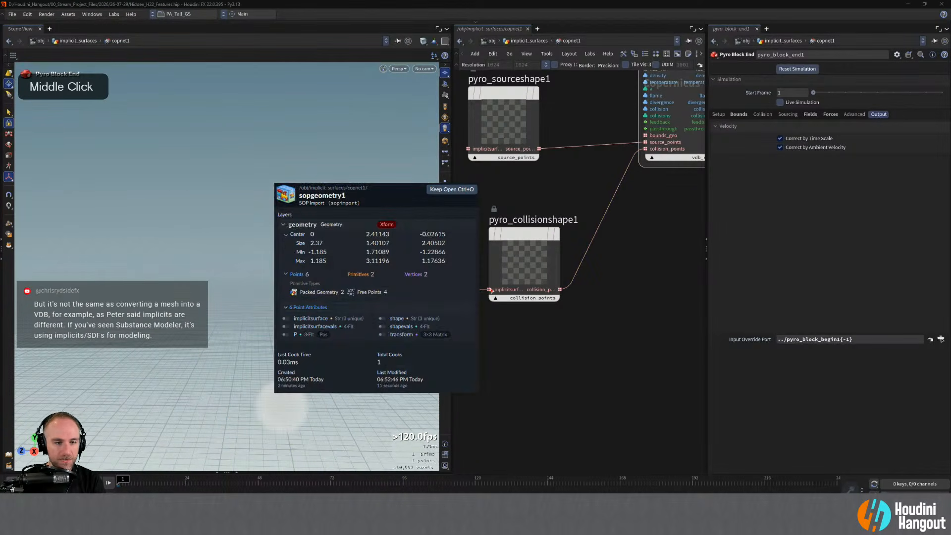
middle_click(561, 291)
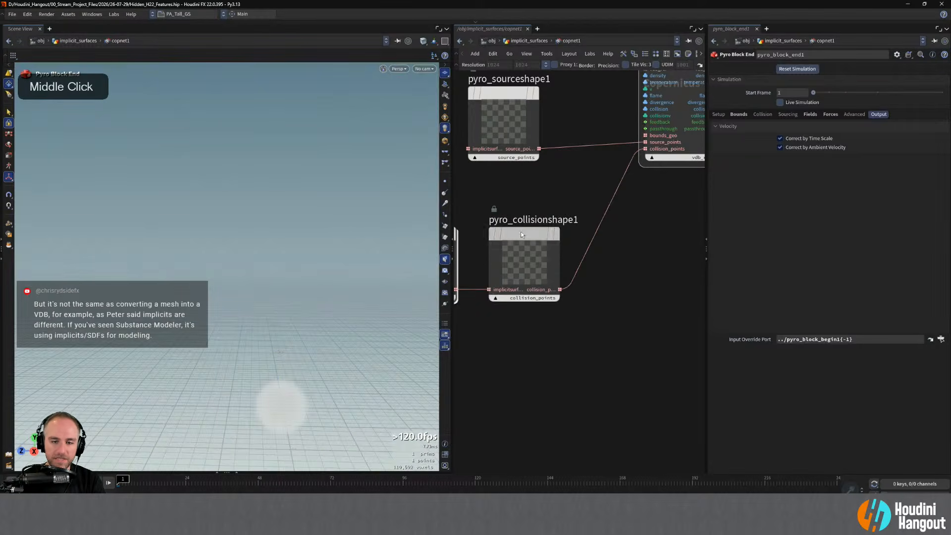
click(521, 231)
middle_drag(522, 358, 580, 372)
right_drag(580, 371, 567, 375)
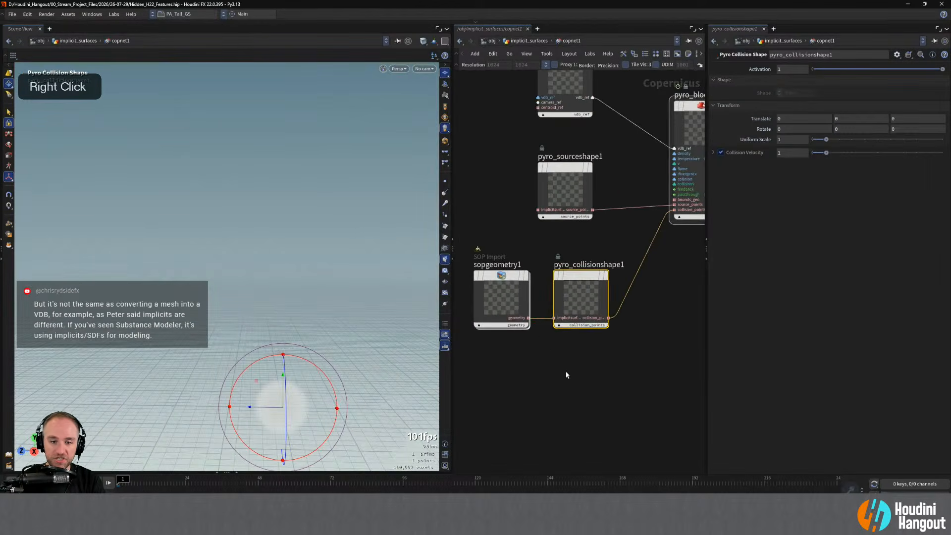
middle_click(529, 320)
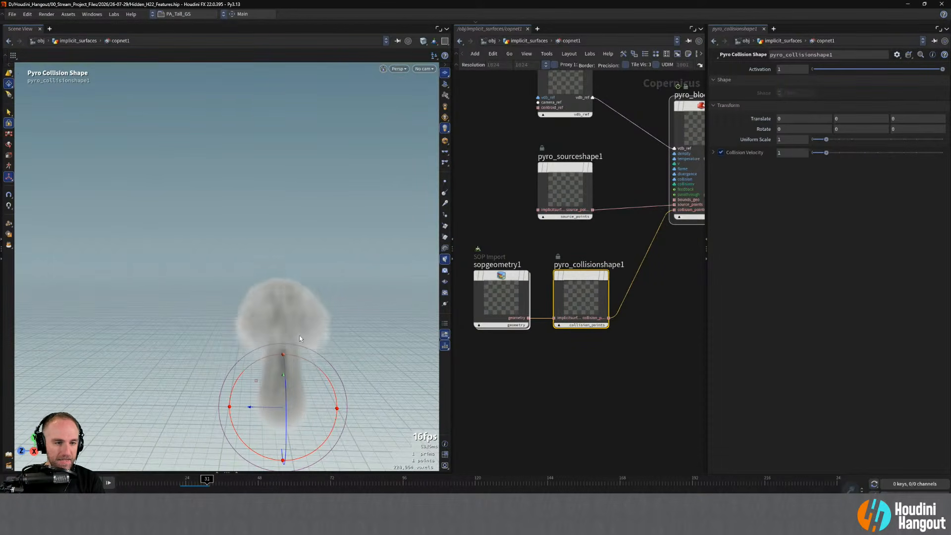
Play the smoke simulation without the collider overlay and examine how it collides from several angles and distances.
alt+drag(297, 246, 212, 239)
alt+right_drag(322, 240, 314, 285)
alt+middle_drag(315, 285, 310, 297)
alt+drag(310, 297, 291, 303)
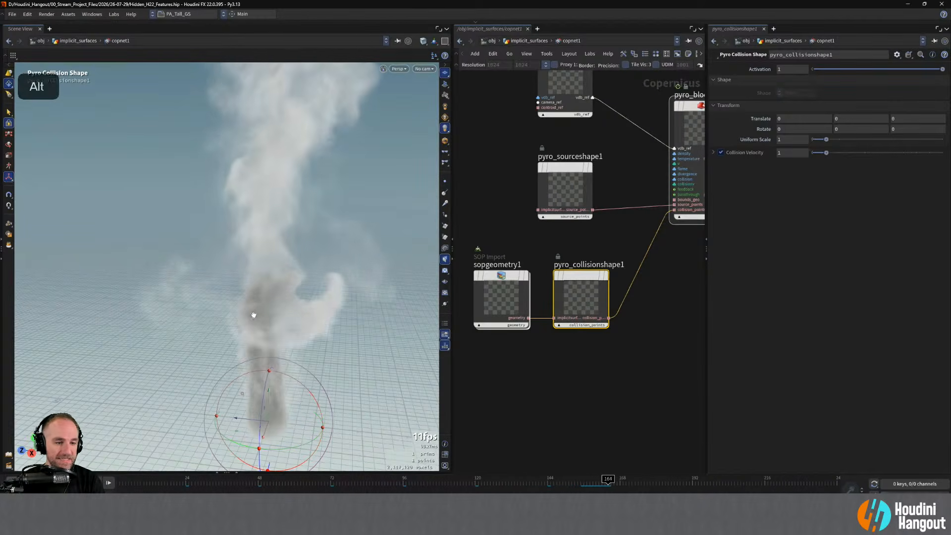
alt+drag(254, 315, 303, 310)
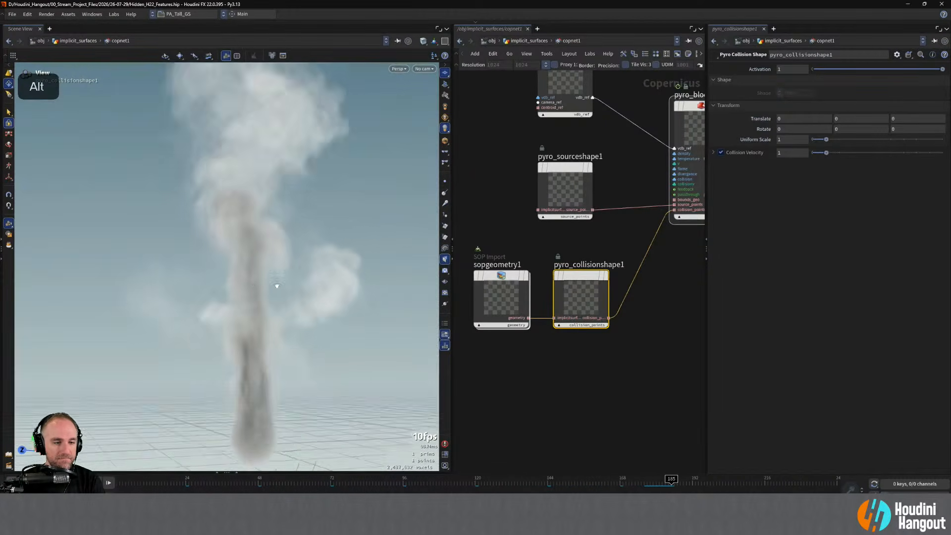
alt+right_drag(127, 287, 198, 269)
alt+drag(198, 269, 290, 300)
alt+right_drag(290, 300, 267, 287)
alt+drag(268, 288, 259, 281)
mouse_move(259, 280)
alt+right_down()
mouse_move(288, 225)
mouse_move(269, 268)
alt+right_up()
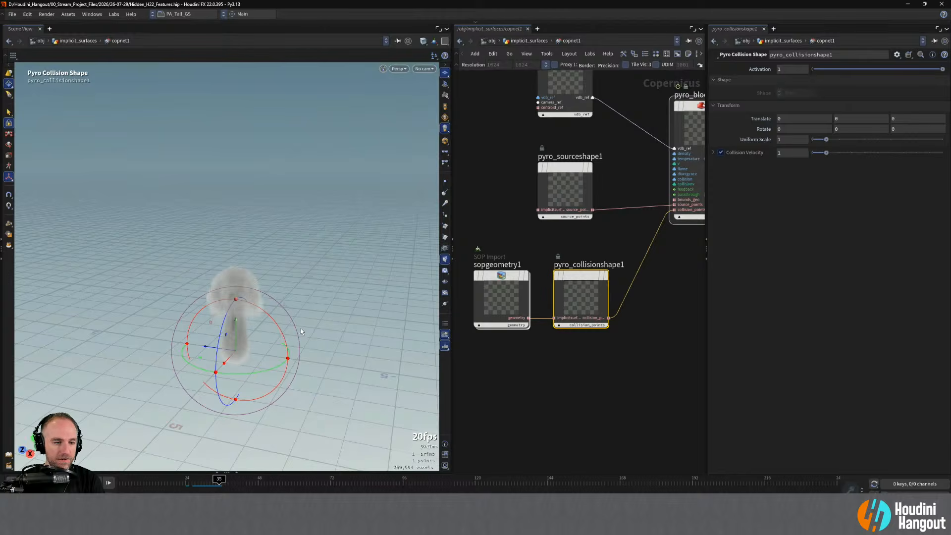
Set the Turbulence force of pyro_block_end1 to 2.
alt+drag(212, 285, 164, 248)
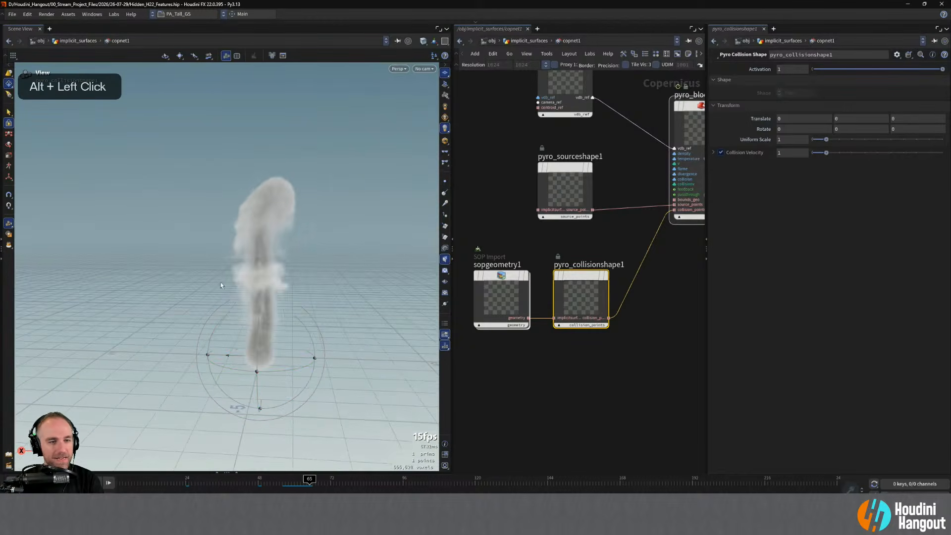
alt+drag(257, 275, 340, 302)
alt+middle_drag(681, 225, 526, 345)
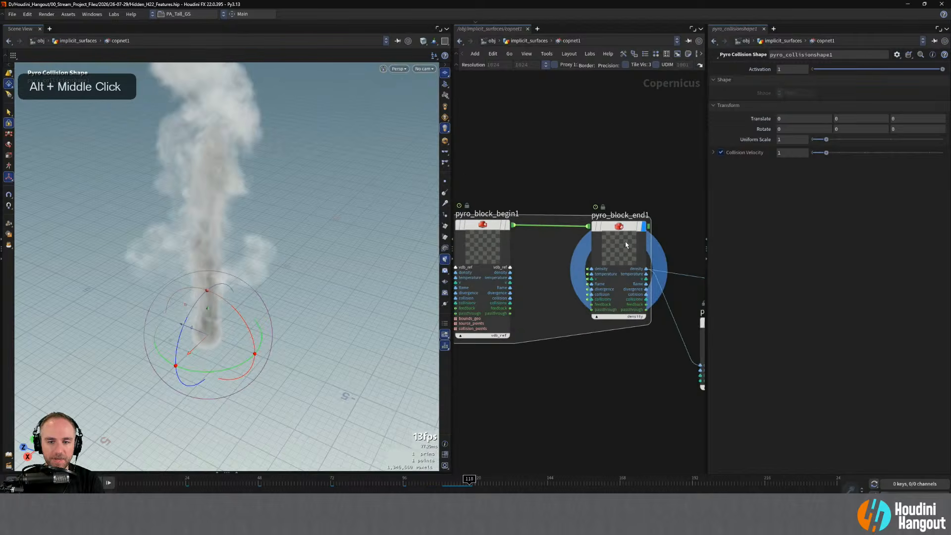
click(609, 276)
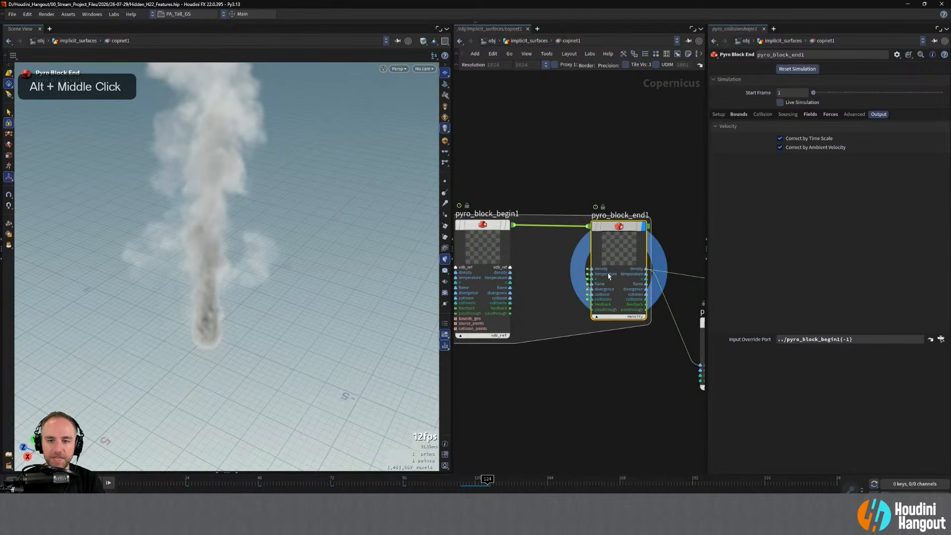
click(828, 115)
double_click(791, 150)
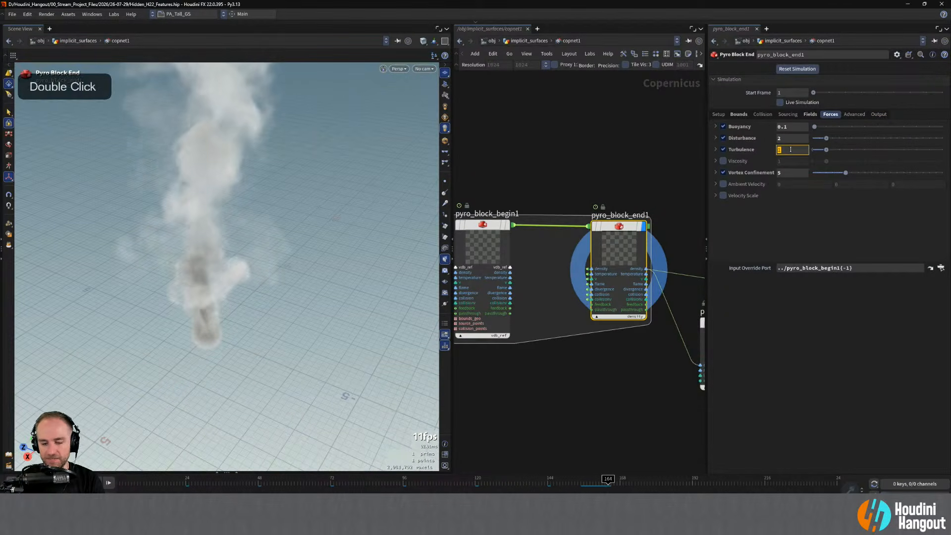
text(2)
key(Return)
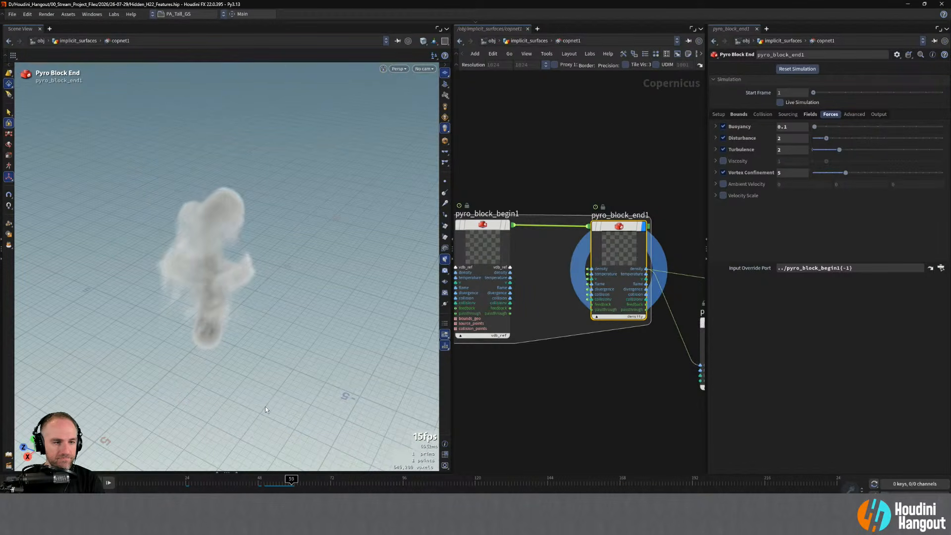
Overlay the pyro_collisionshape1 guide on the playing smoke simulation and examine how the smoke interacts with the collider.
alt+drag(246, 213, 472, 206)
alt+drag(265, 256, 127, 263)
alt+middle_drag(244, 265, 176, 260)
alt+middle_drag(592, 380, 740, 373)
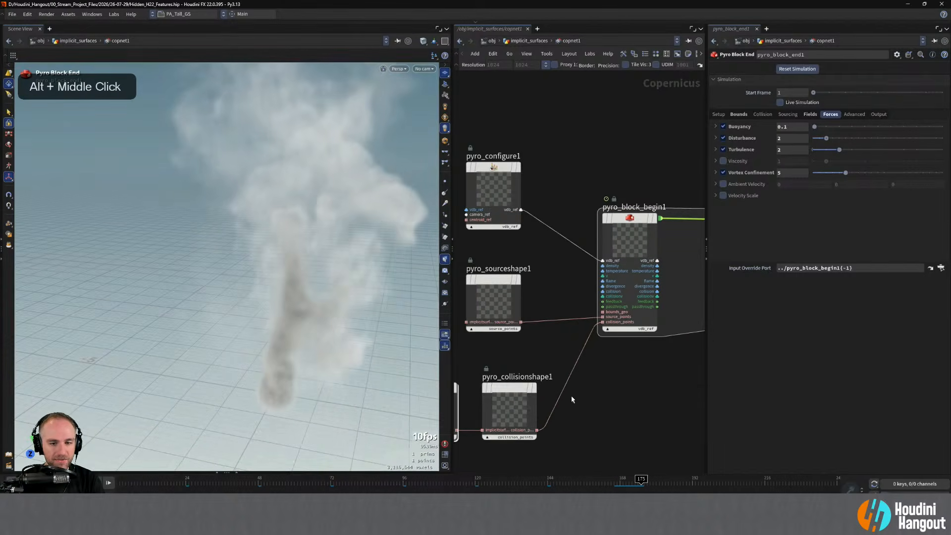
double_click(529, 390)
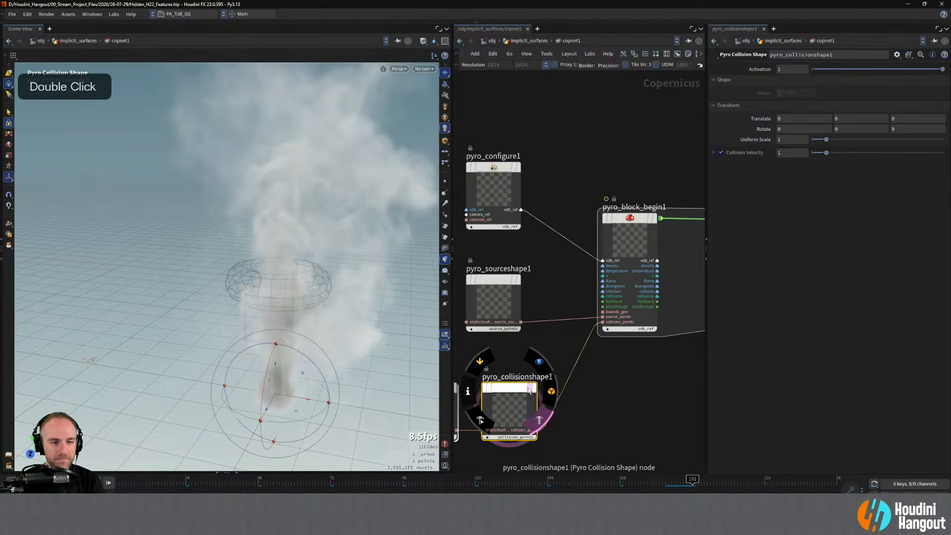
alt+drag(301, 316, 433, 286)
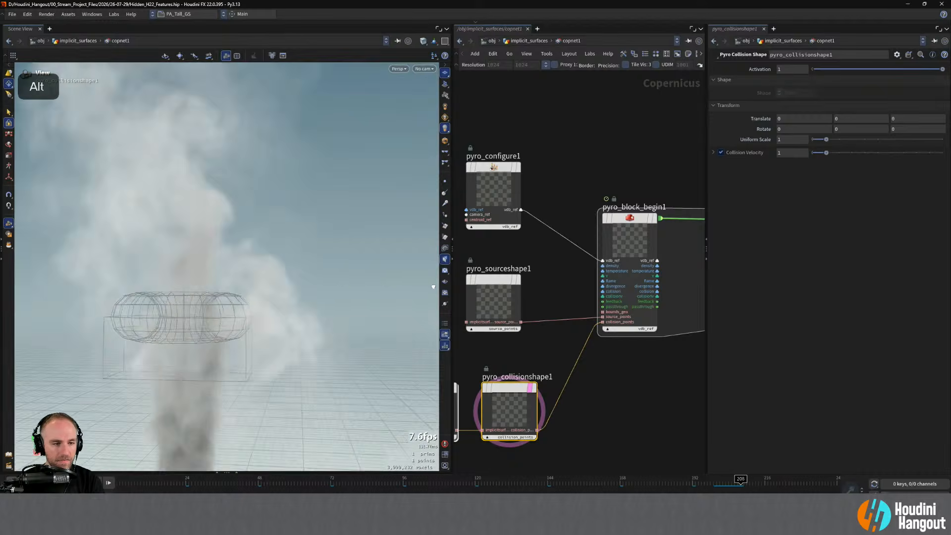
alt+middle_drag(500, 339, 570, 336)
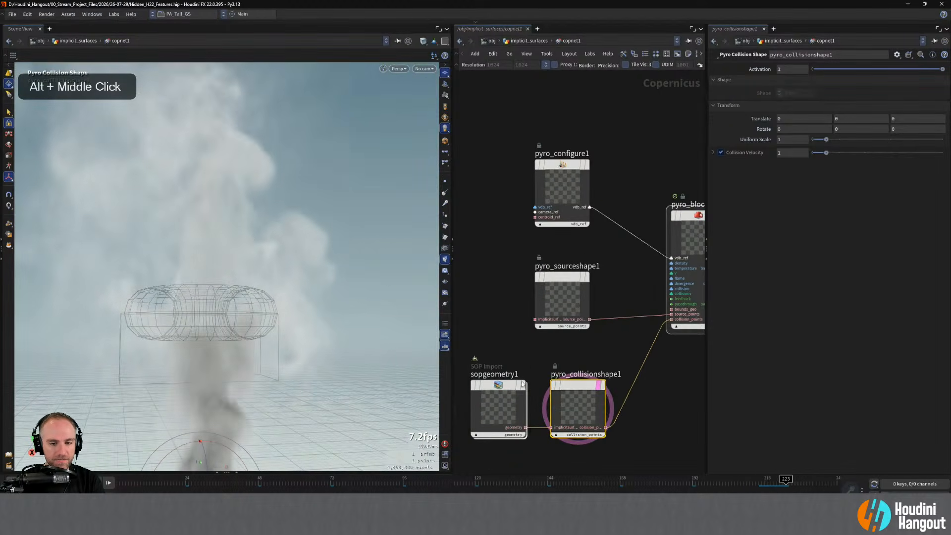
alt+right_drag(218, 317, 198, 293)
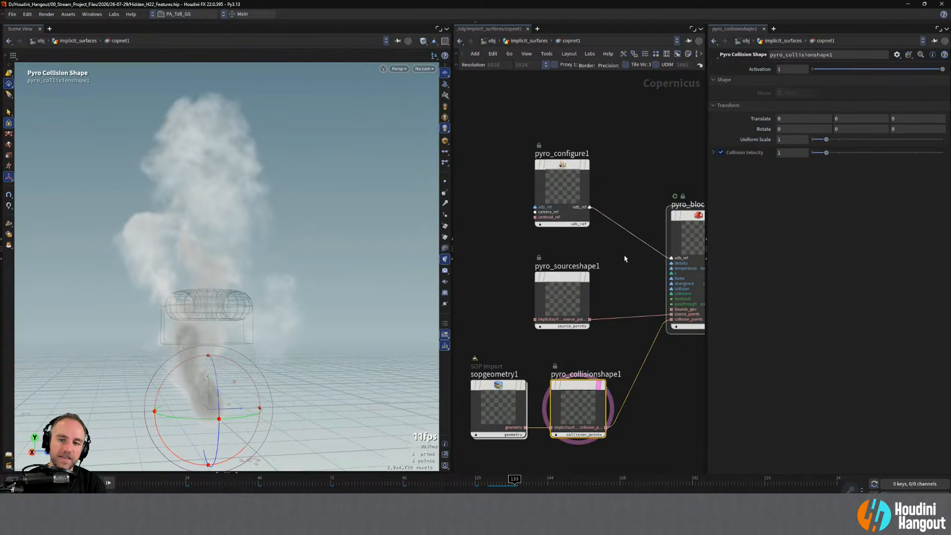
Tidy the layout of sopgeometry1 and pyro_collisionshape1, lining the collision shape up beneath pyro_sourceshape1.
middle_drag(620, 274, 596, 280)
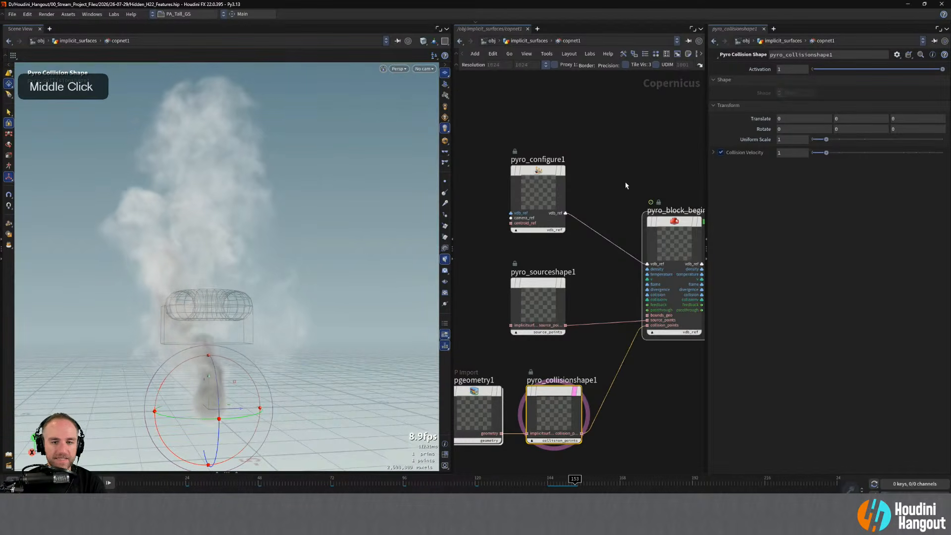
middle_drag(472, 392, 510, 392)
drag(510, 393, 489, 393)
drag(592, 393, 576, 394)
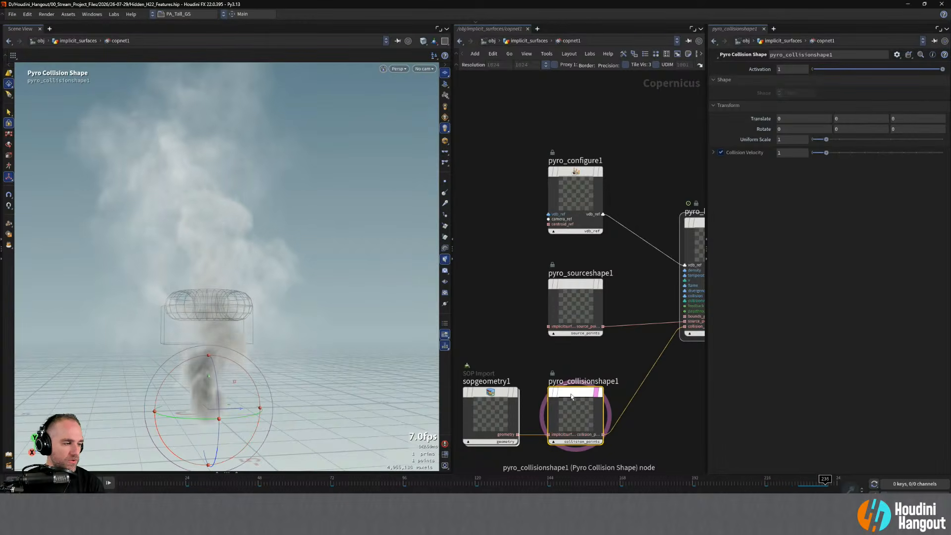
mouse_move(571, 396)
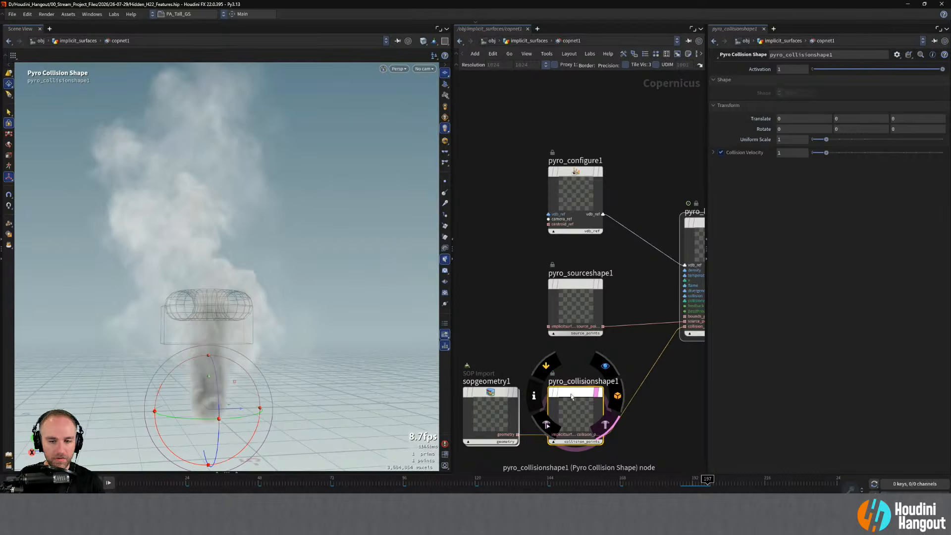
Return to the implicit_surfaces network, nudge implicitsurface_convert1 downward, rewind the playback and display the converted collider mesh.
alt+right_drag(518, 282, 512, 279)
alt+middle_drag(512, 279, 609, 349)
key(u)
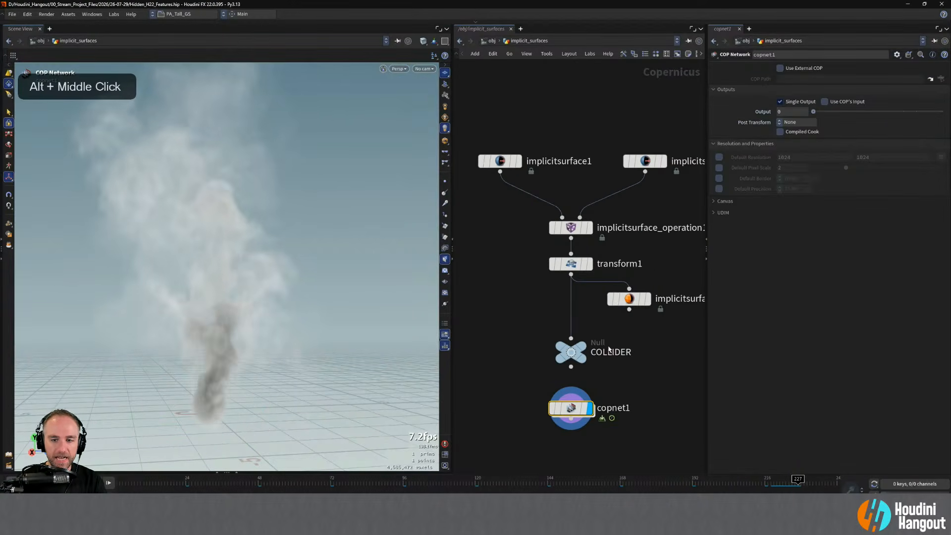
drag(637, 301, 633, 317)
click(124, 479)
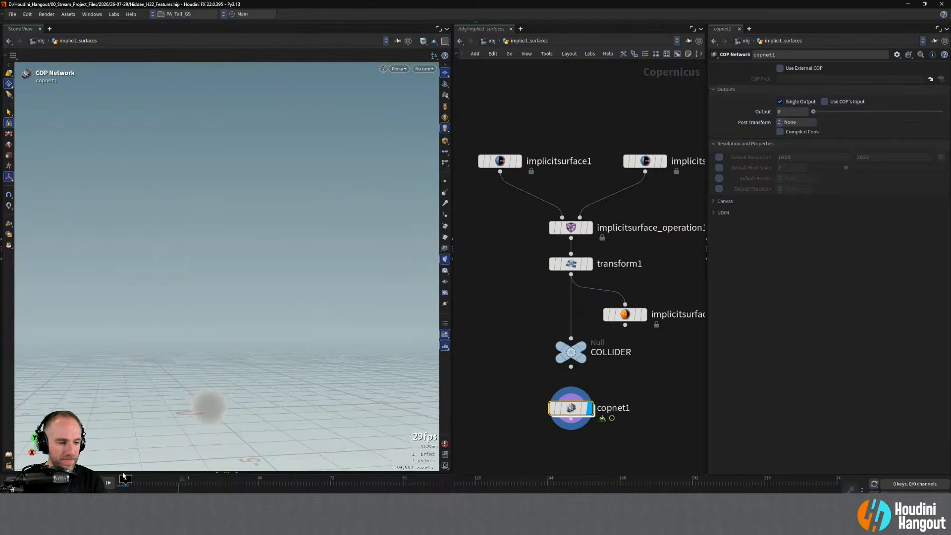
click(643, 314)
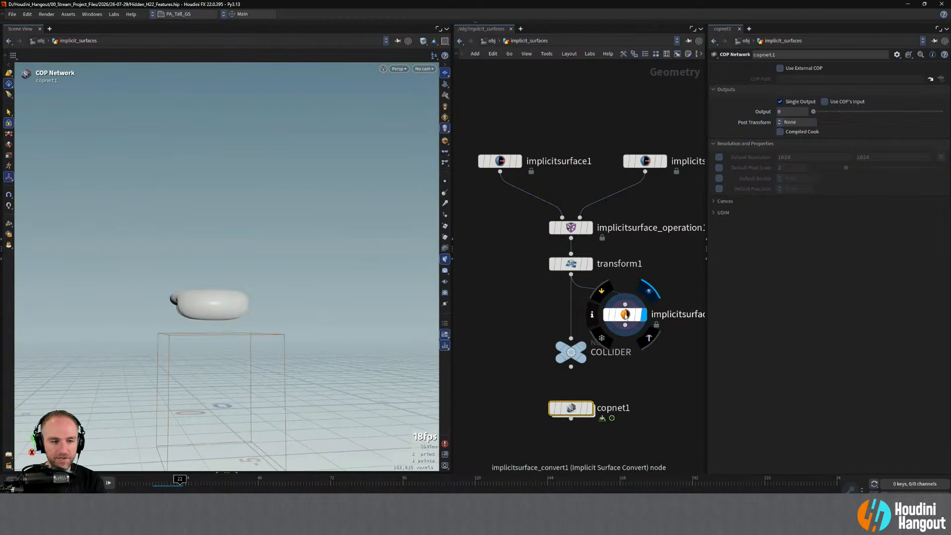
alt+drag(248, 317, 322, 298)
alt+right_drag(323, 298, 312, 292)
alt+drag(312, 293, 243, 265)
Reduce the Smoothness of implicitsurface_operation1 to 0.236 and inspect the tighter blend on the converted mesh.
click(569, 233)
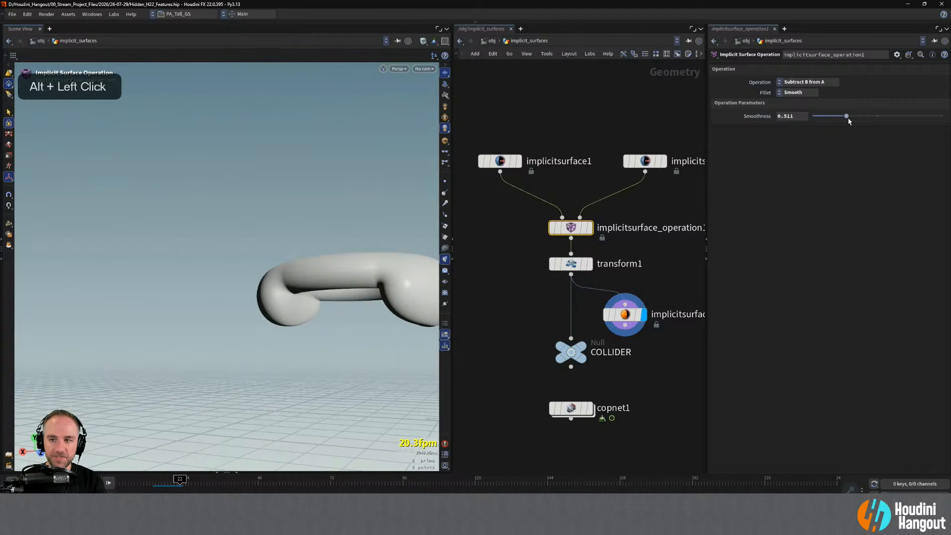
drag(849, 121, 830, 117)
mouse_move(377, 267)
alt+mouse_down()
mouse_move(414, 267)
mouse_move(364, 270)
alt+mouse_up()
alt+middle_drag(364, 270, 350, 271)
alt+drag(349, 271, 399, 270)
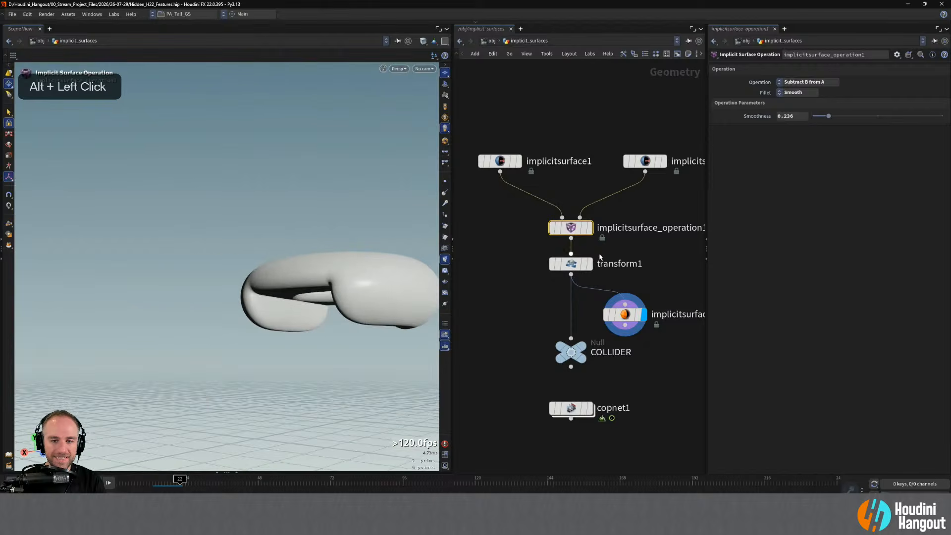
Compare the implicit preview of transform1 with the mesh from implicitsurface_convert1.
click(589, 264)
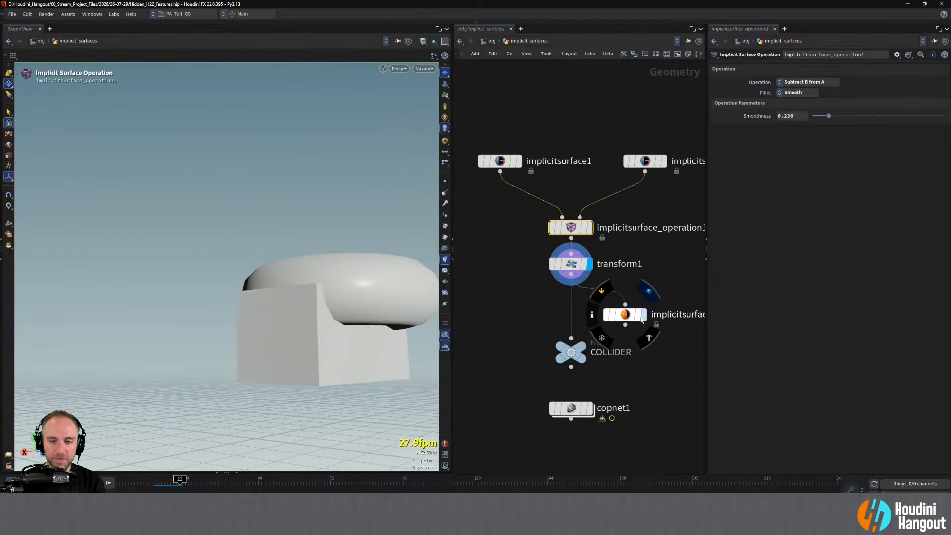
click(643, 314)
alt+middle_drag(287, 274, 189, 277)
alt+drag(189, 276, 263, 282)
alt+middle_drag(263, 282, 267, 279)
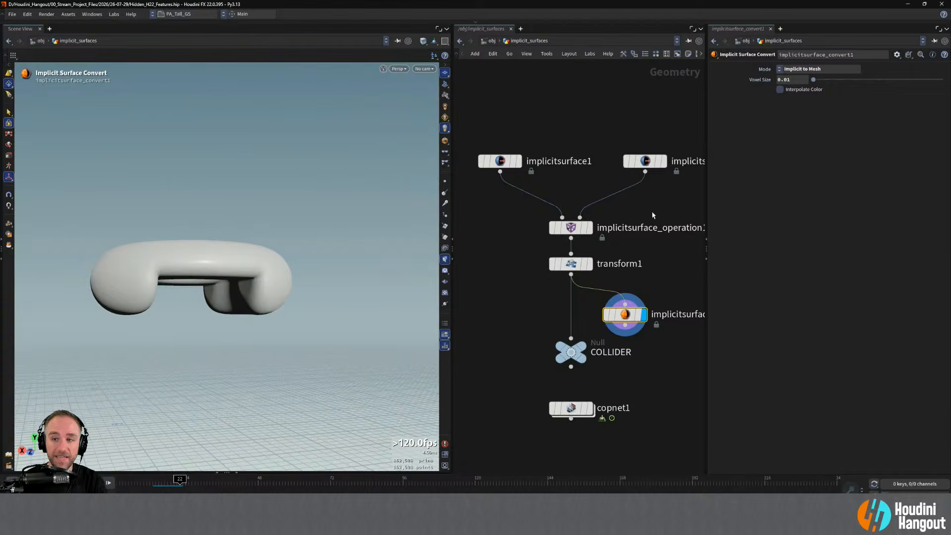
Switch the mode of implicitsurface_convert1 to Implicit to VDB.
click(800, 70)
click(804, 96)
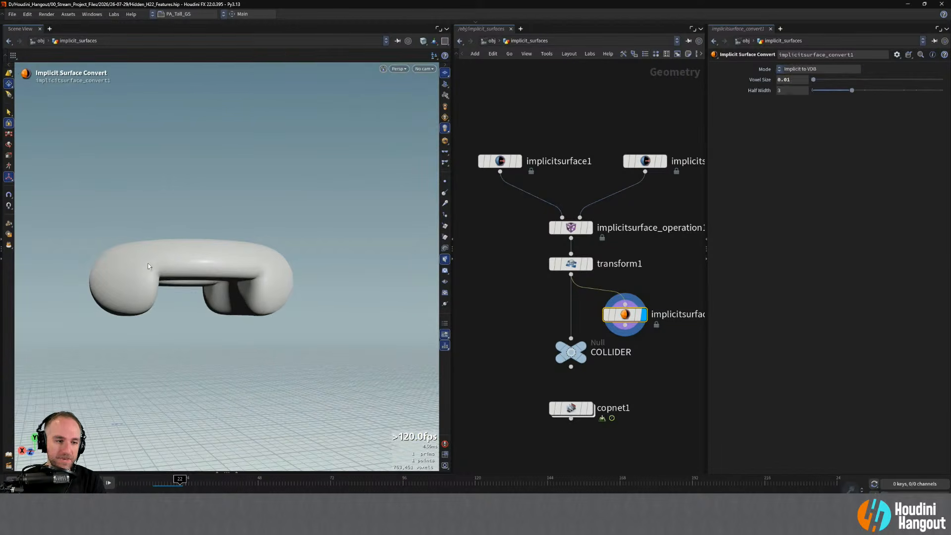
alt+drag(248, 282, 302, 283)
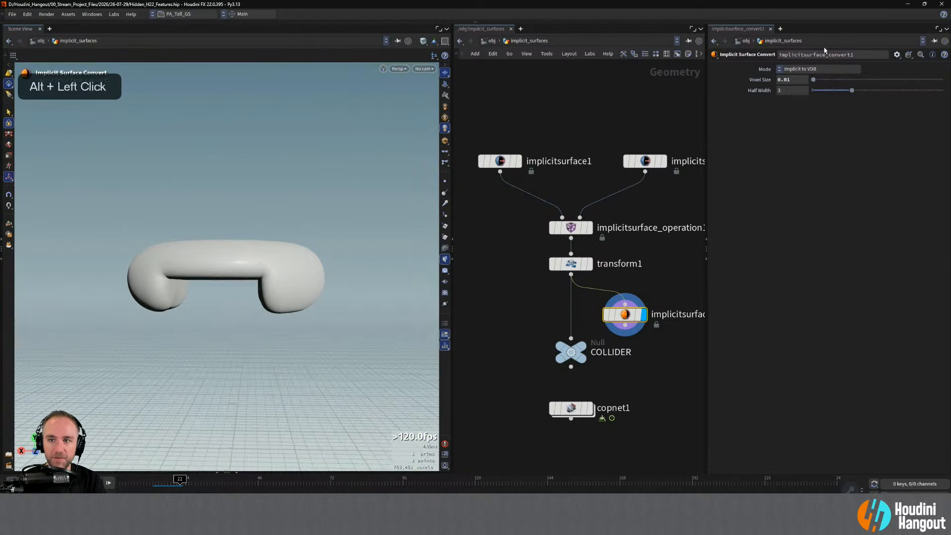
Reset the Voxel Size of implicitsurface_convert1, try 0.05, set it to 0.025 and inspect the VDB from several angles.
ctrl+middle_click(763, 81)
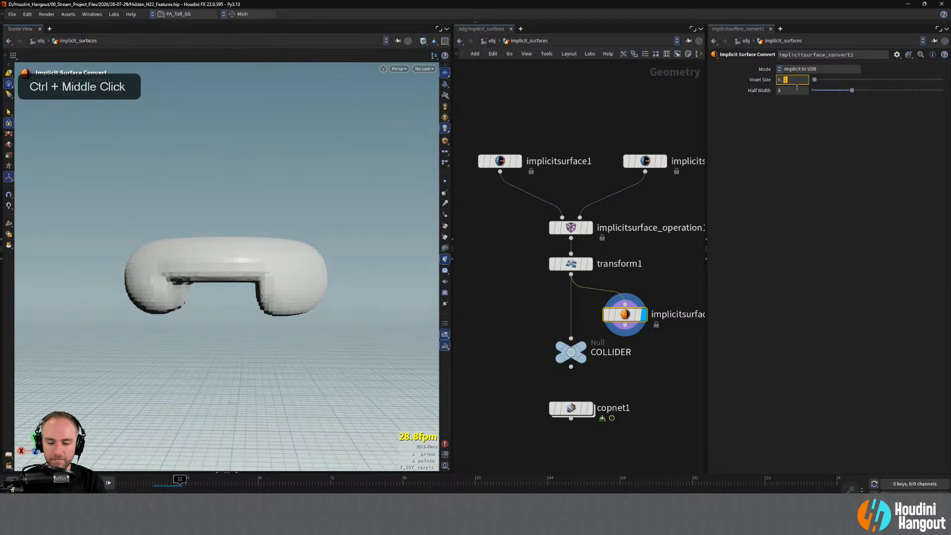
text(05)
key(Return)
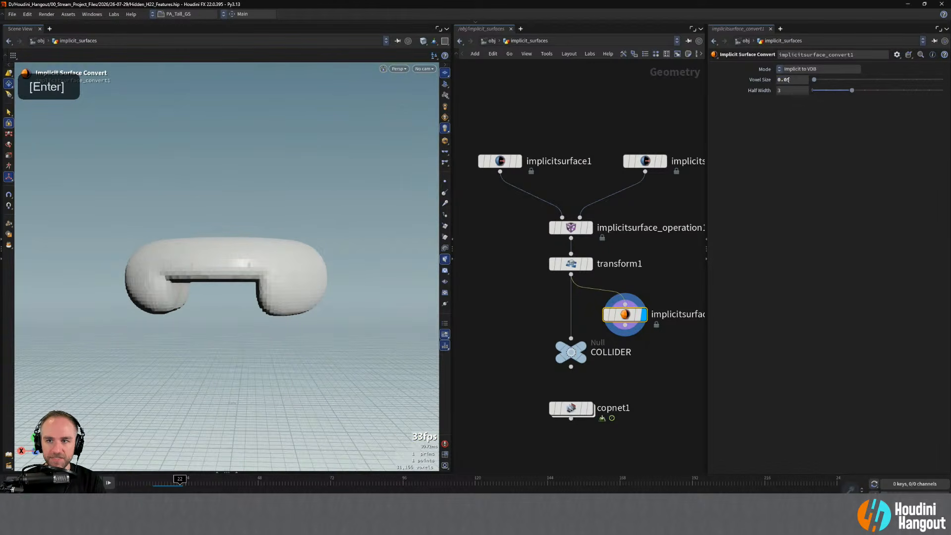
text(5)
key(Return)
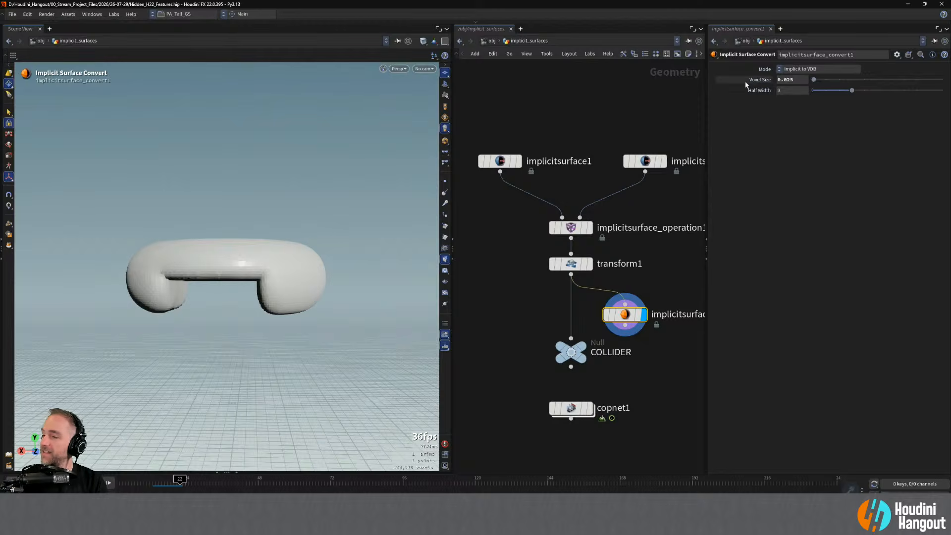
alt+drag(245, 273, 269, 248)
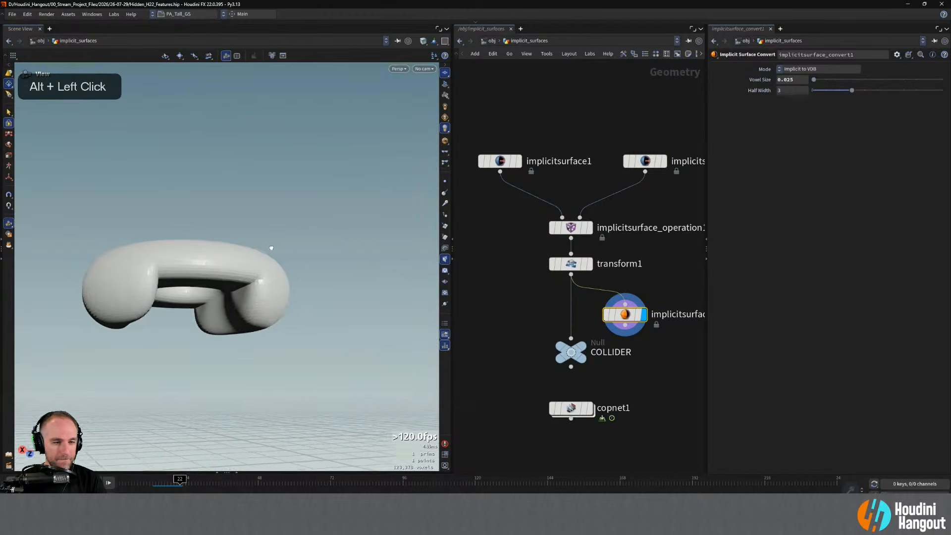
alt+right_drag(269, 249, 275, 270)
alt+drag(275, 270, 231, 274)
alt+right_drag(231, 274, 242, 265)
mouse_move(242, 265)
alt+mouse_down()
mouse_move(253, 279)
mouse_move(258, 267)
alt+mouse_up()
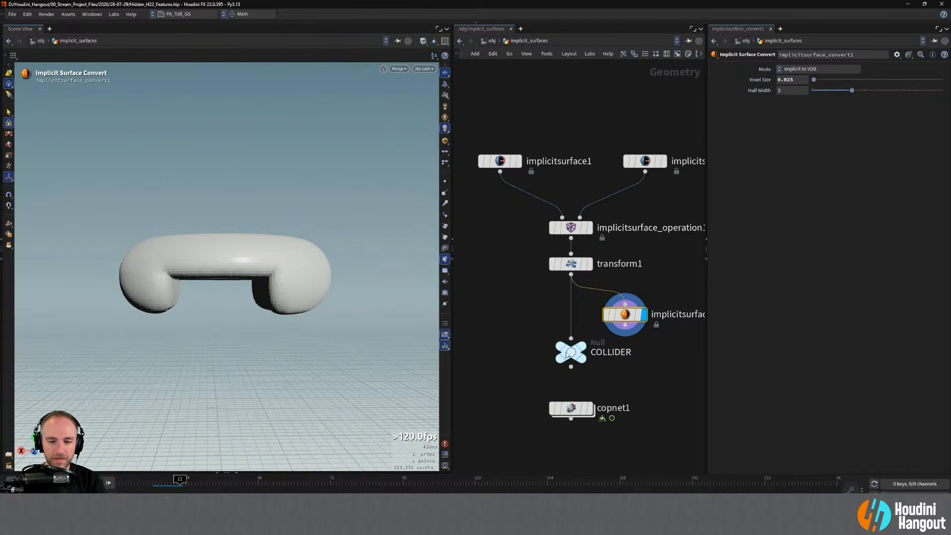
Display the COLLIDER null briefly, switch the display back to copnet1 and reframe the smoke.
click(585, 352)
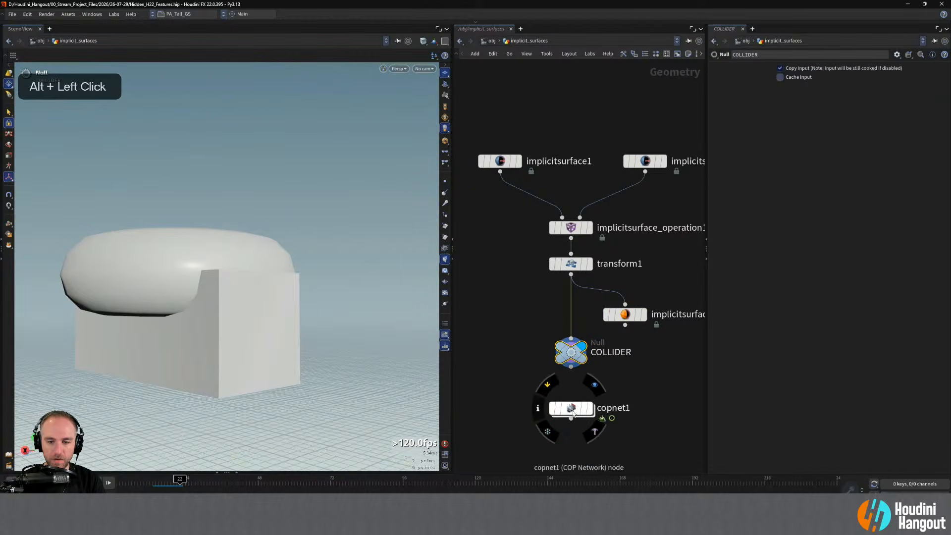
click(591, 408)
alt+right_drag(253, 396, 254, 392)
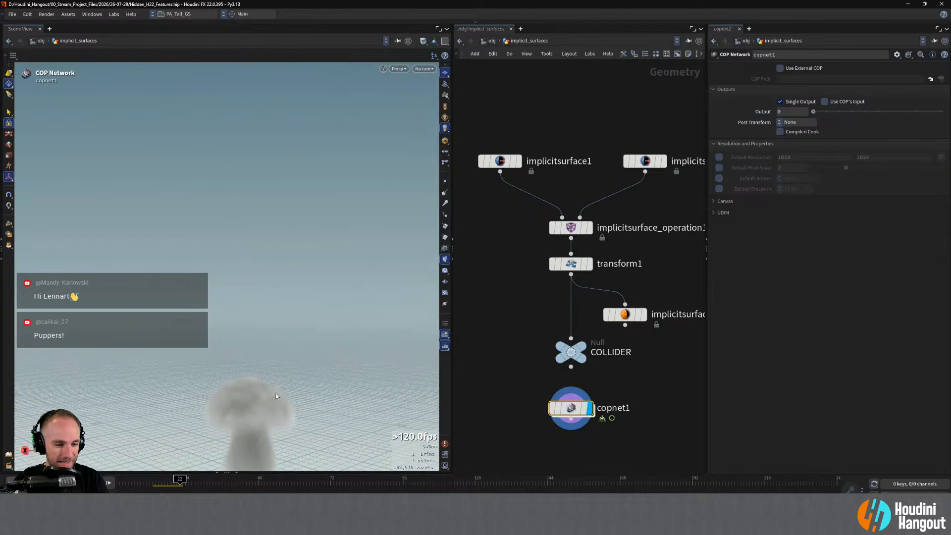
alt+drag(317, 376, 297, 385)
alt+right_drag(297, 384, 278, 321)
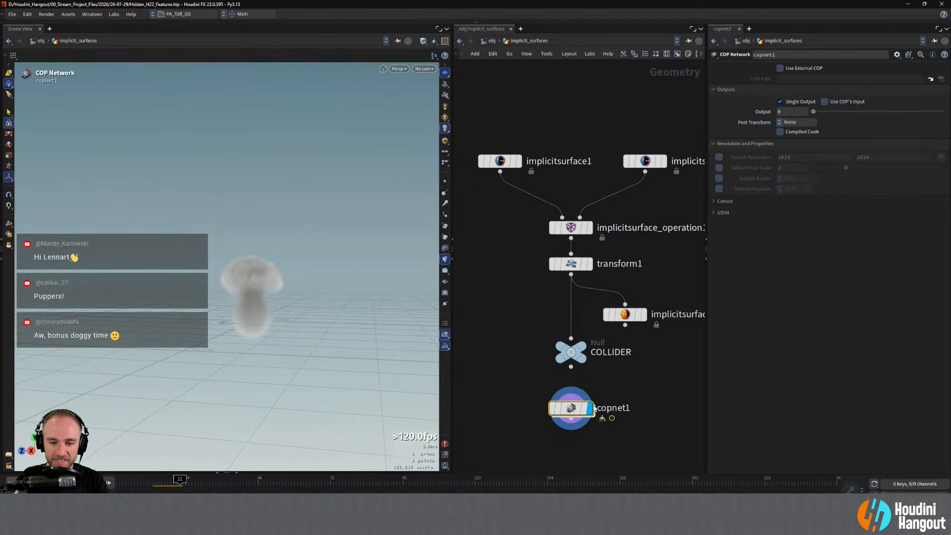
Rename the COP network copnet1 to Pyro_Block_2.
middle_drag(502, 365, 499, 324)
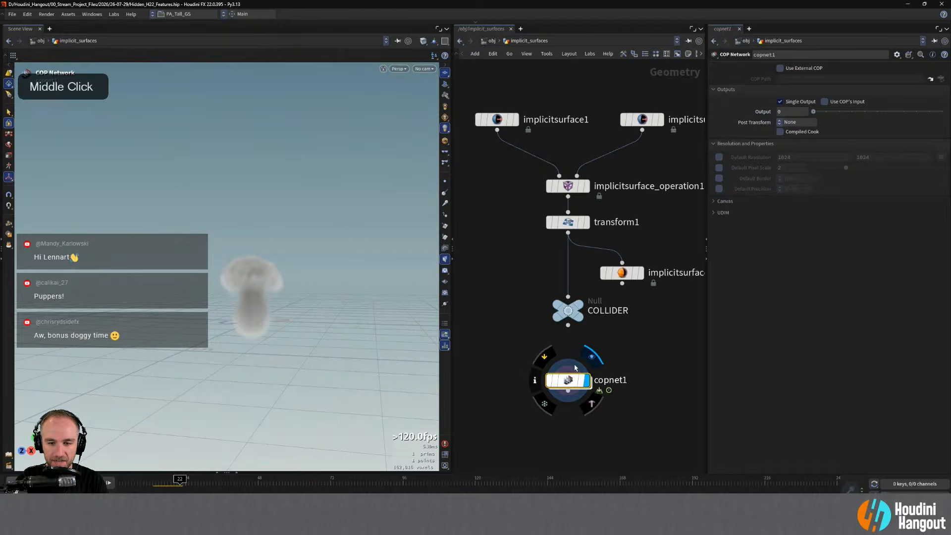
double_click(615, 380)
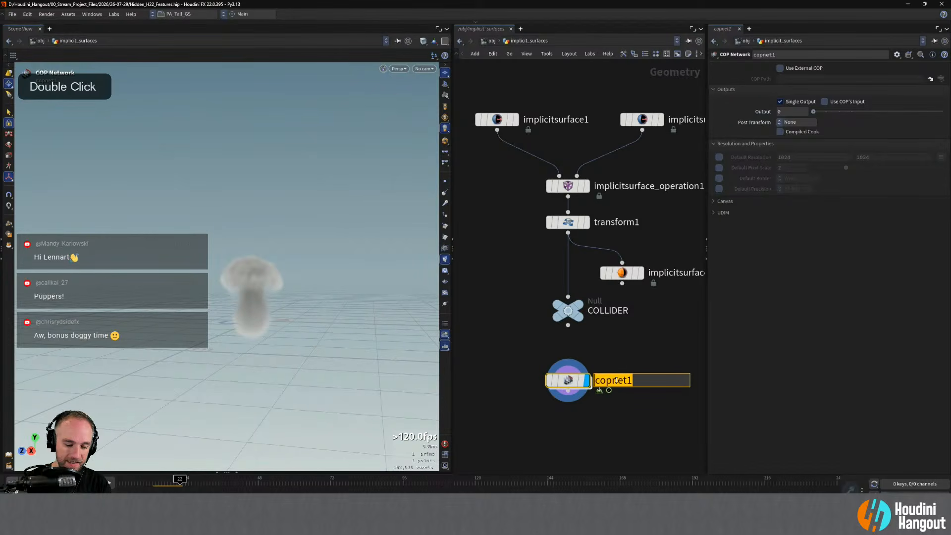
text(Pyro_Bock)
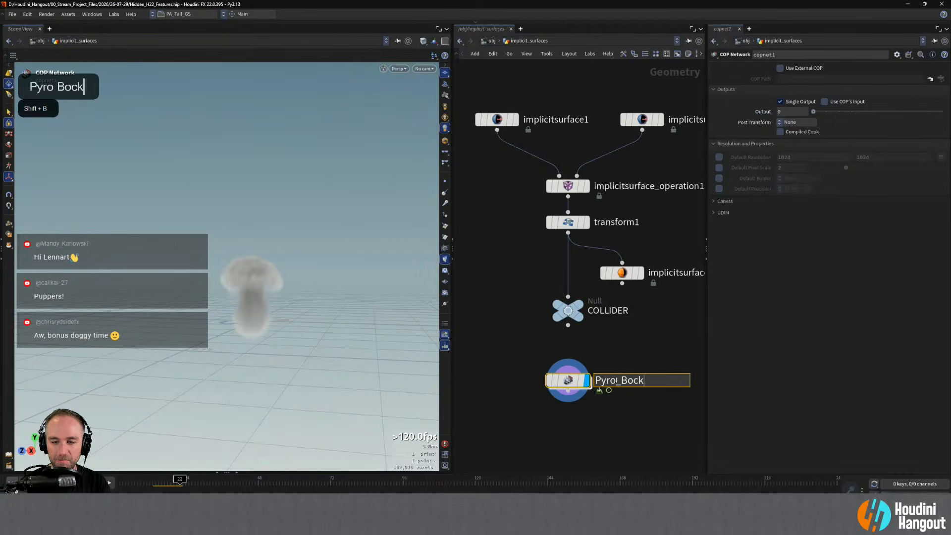
key(BackSpace)
key(BackSpace)
key(BackSpace)
text(lock_2)
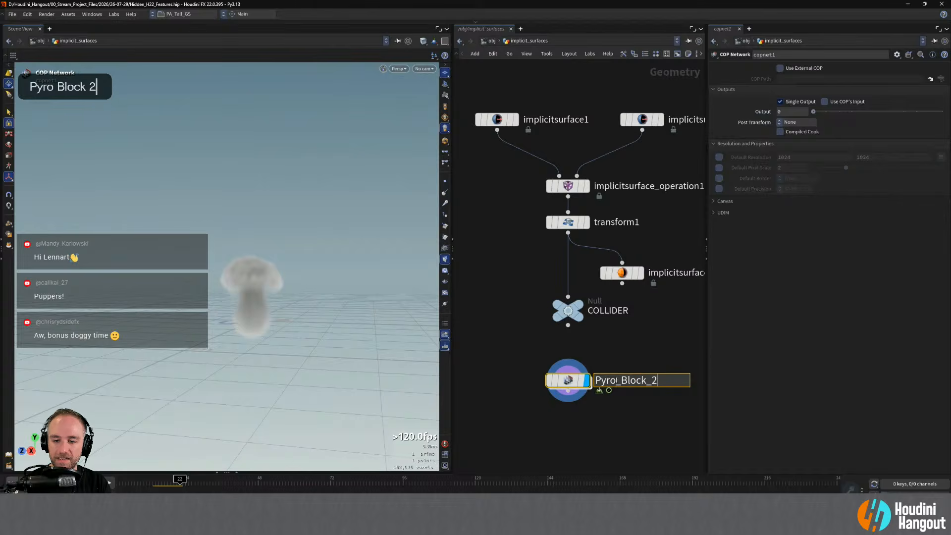
text(0)
key(BackSpace)
key(Return)
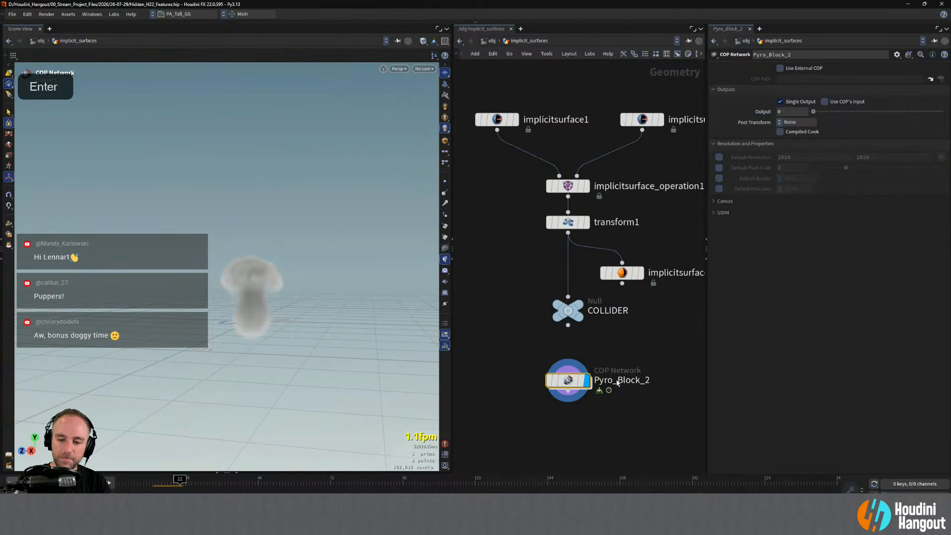
Enter the Pyro_Block_2 network and bring the pyro block begin and end nodes into focus.
double_click(570, 380)
alt+middle_drag(616, 285, 581, 283)
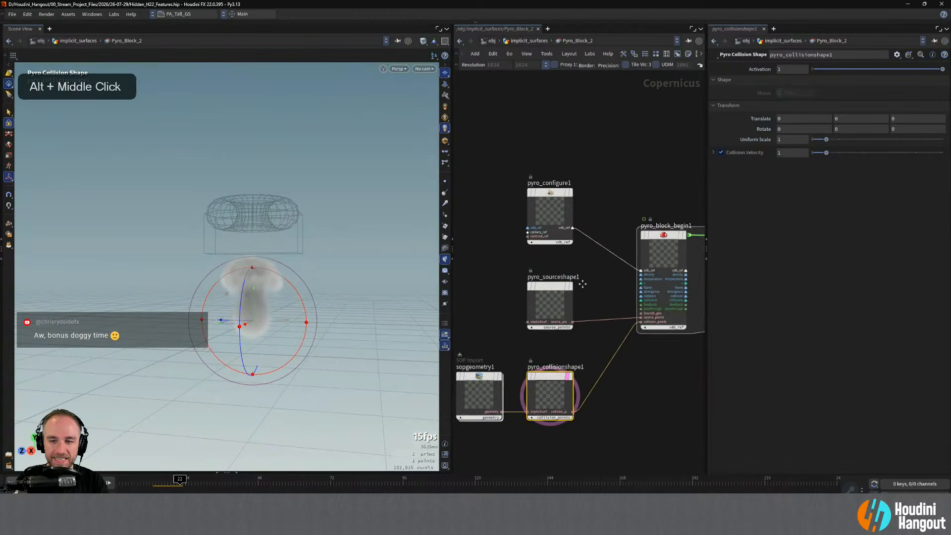
alt+middle_drag(678, 357, 563, 404)
alt+right_drag(584, 382, 596, 350)
middle_drag(637, 322, 569, 317)
drag(568, 274, 539, 236)
drag(633, 325, 632, 303)
middle_drag(474, 411, 545, 388)
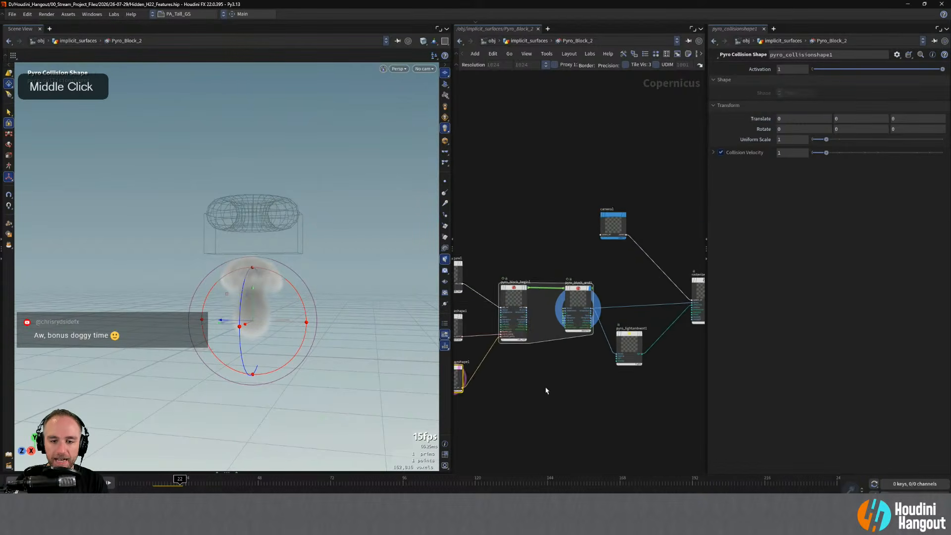
right_drag(545, 388, 556, 372)
middle_drag(556, 372, 579, 418)
alt+right_drag(579, 419, 576, 422)
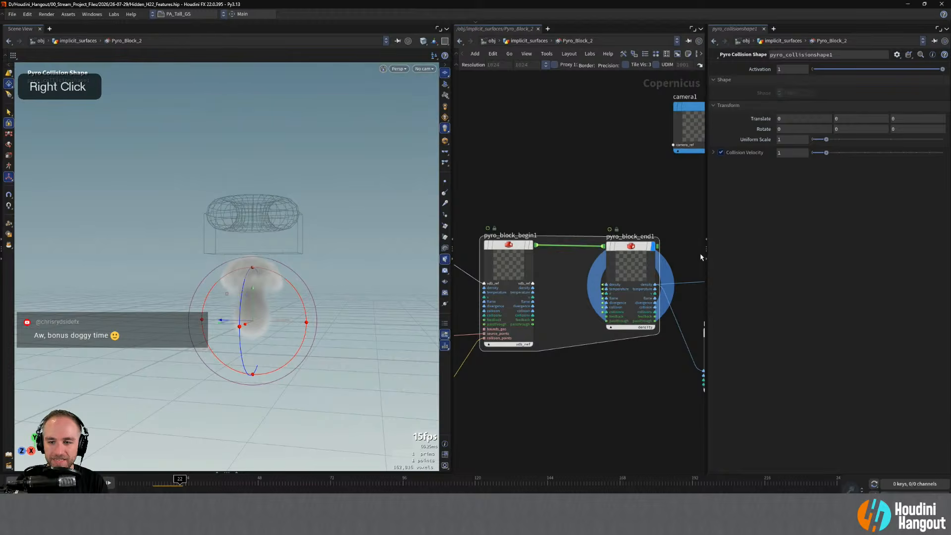
Collapse the parameter pane so the network editor is wider, and frame the complete pyro block.
click(179, 13)
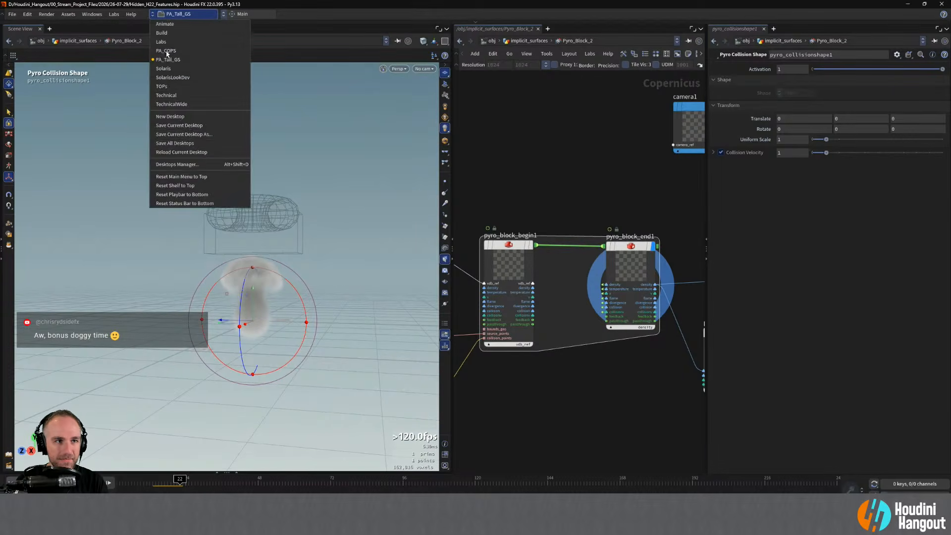
click(473, 118)
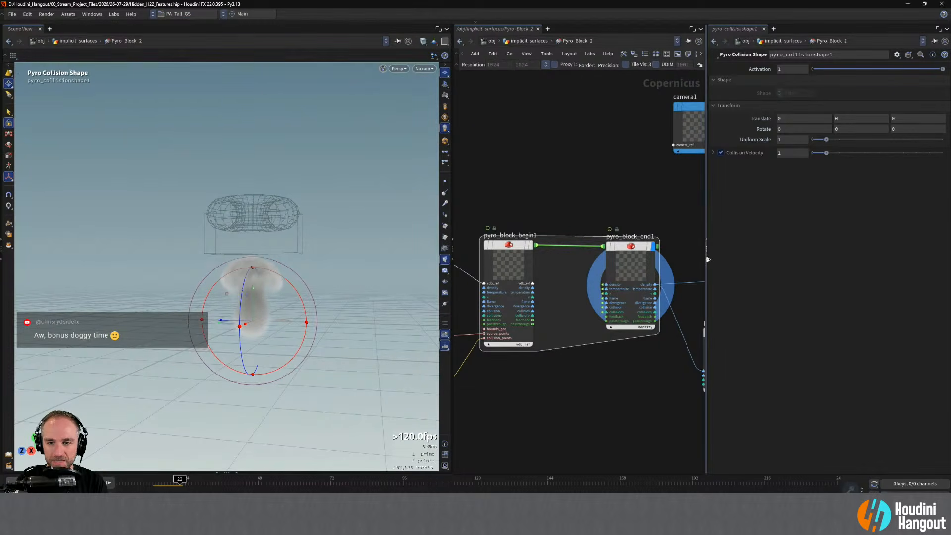
click(709, 259)
alt+middle_drag(751, 409, 716, 429)
alt+middle_drag(735, 206, 730, 219)
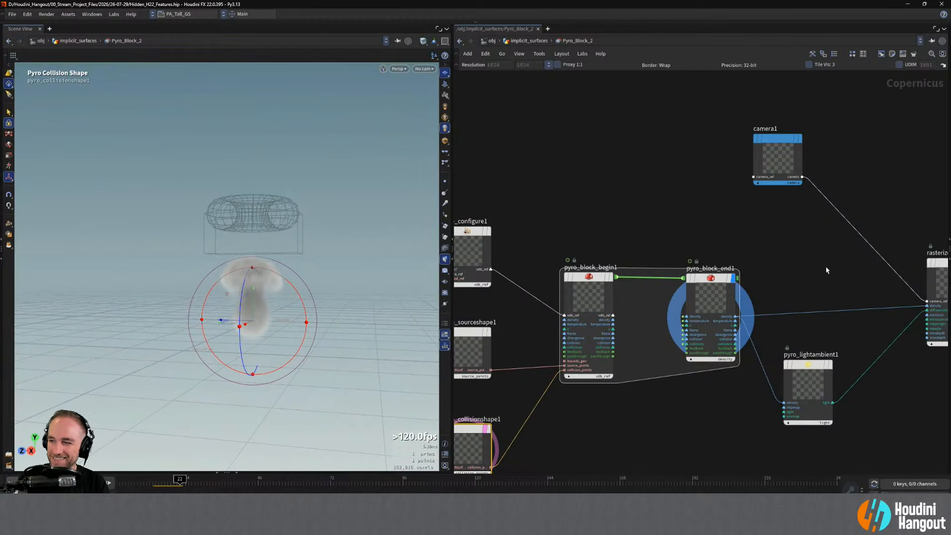
alt+right_drag(772, 268, 785, 256)
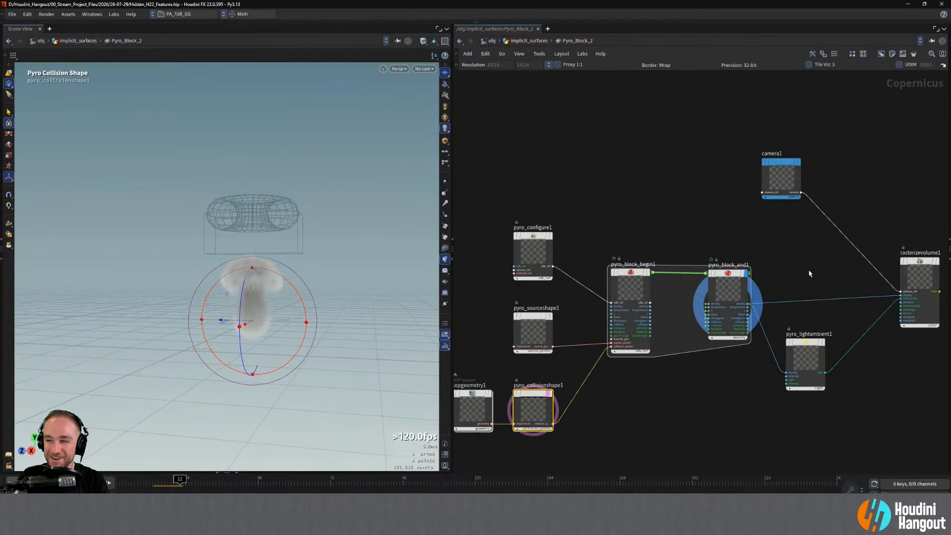
alt+right_drag(714, 251, 730, 253)
middle_drag(730, 253, 690, 246)
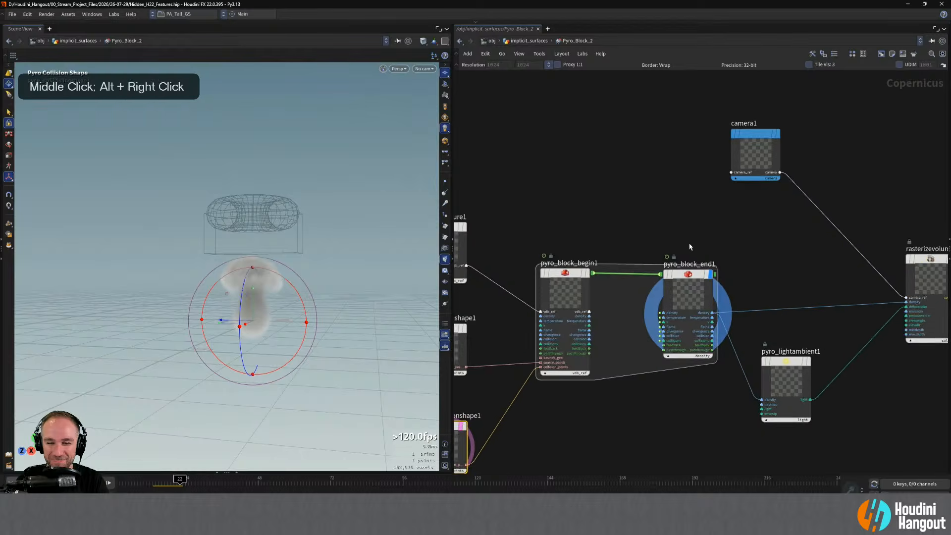
right_drag(690, 246, 687, 241)
middle_drag(685, 242, 691, 236)
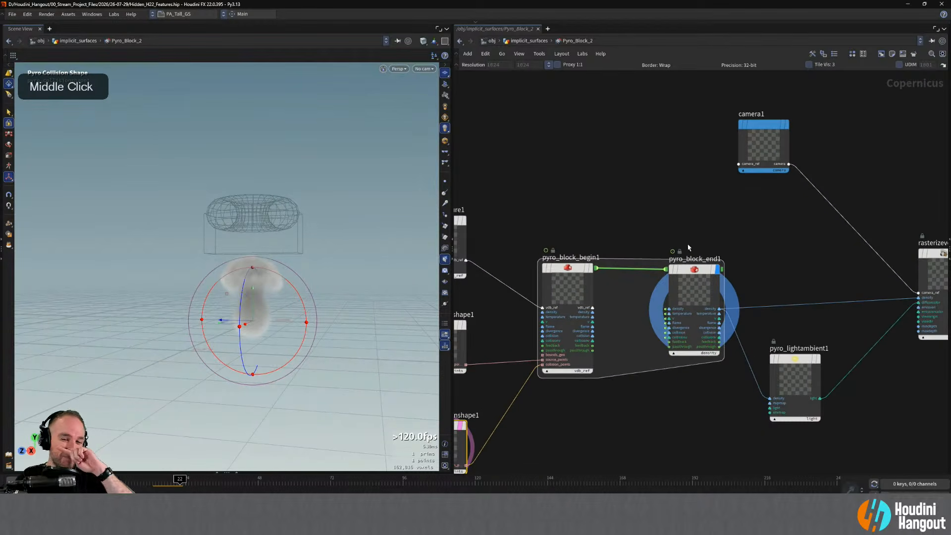
Select pyro_block_end1, move pyro_block_begin1 slightly away from it and examine the ports of both block nodes.
mouse_move(695, 266)
click(712, 291)
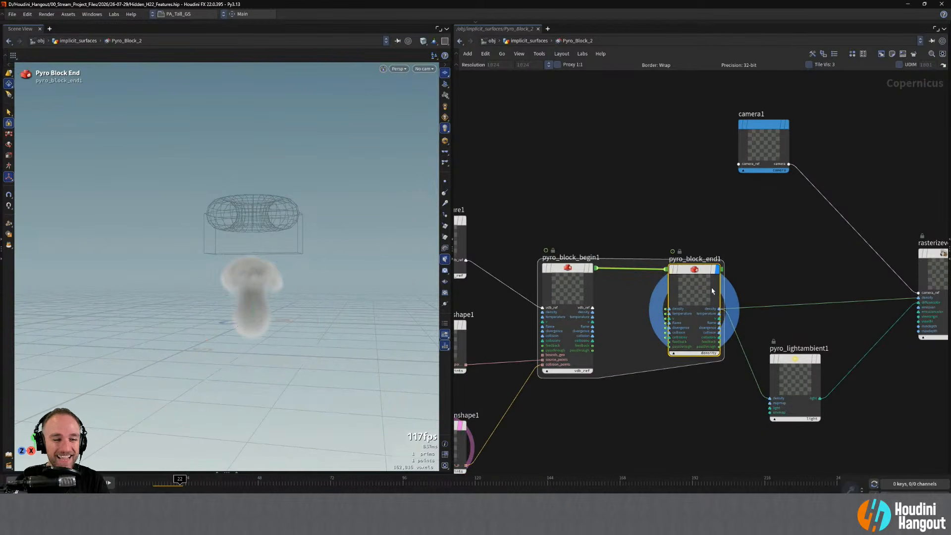
mouse_move(687, 270)
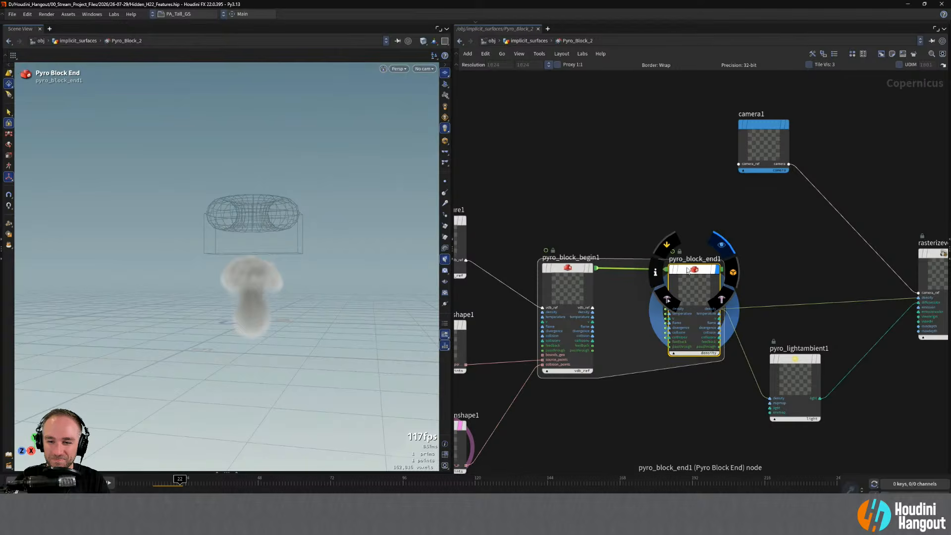
drag(569, 270, 552, 270)
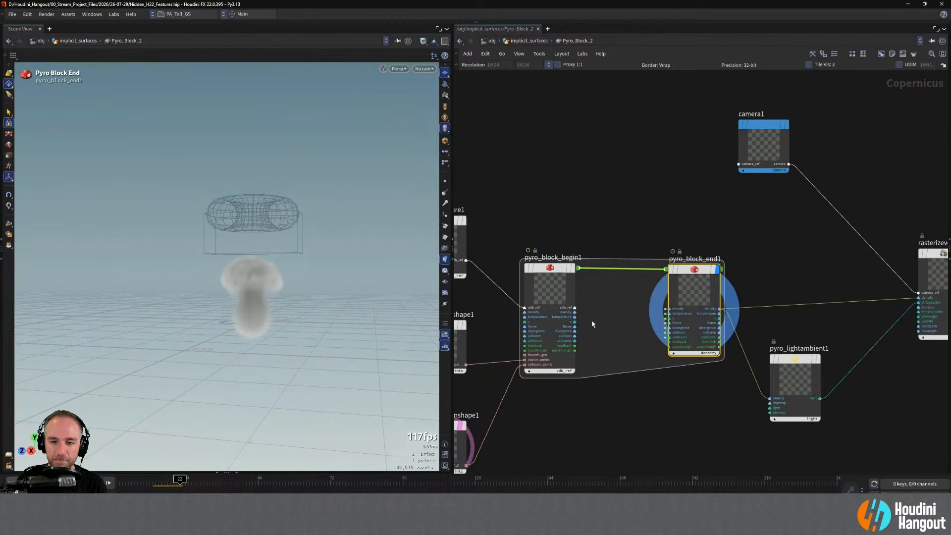
right_drag(588, 286, 609, 227)
middle_drag(609, 227, 644, 159)
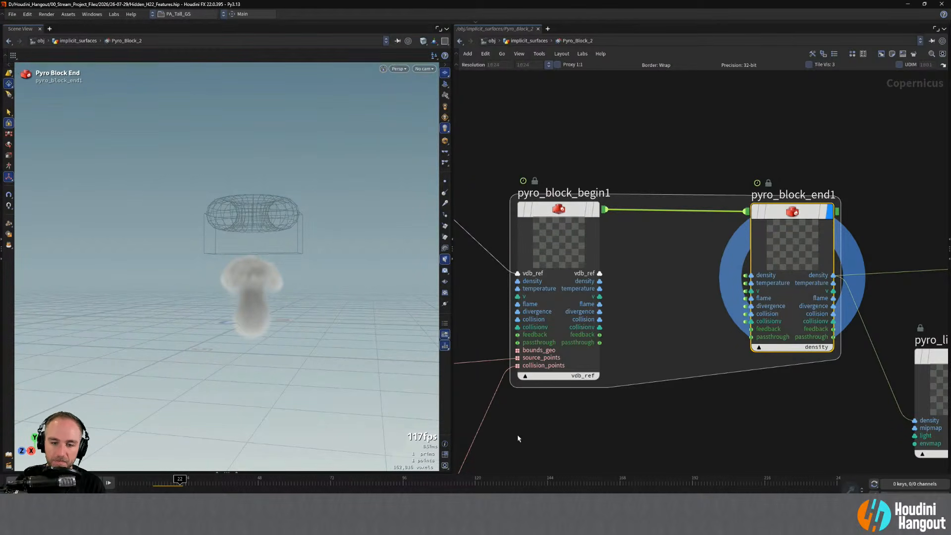
middle_drag(650, 402, 674, 387)
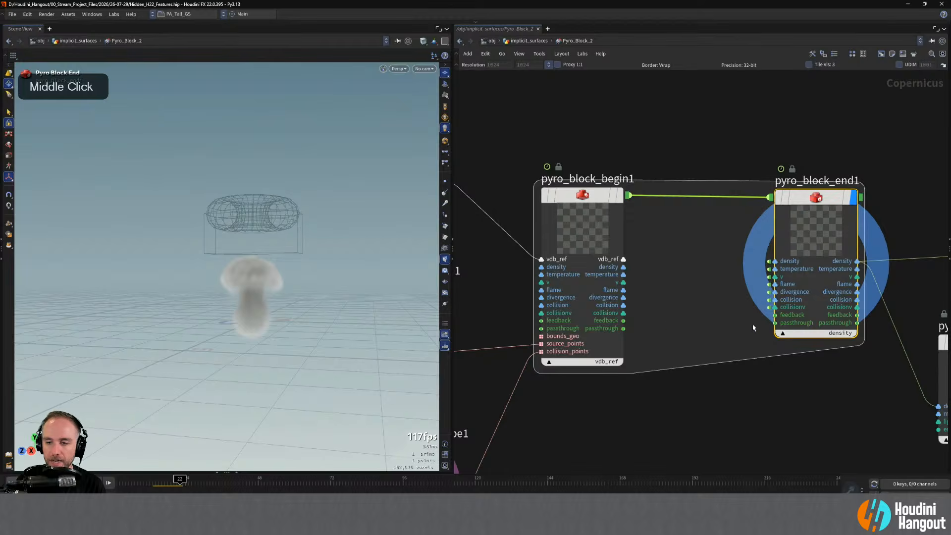
middle_drag(582, 426, 694, 420)
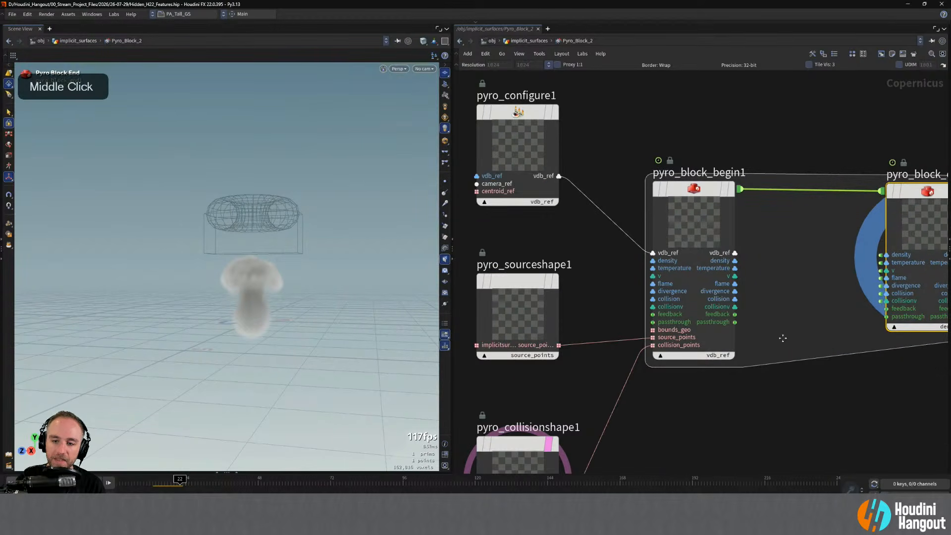
middle_drag(737, 337, 705, 347)
middle_drag(794, 362, 768, 371)
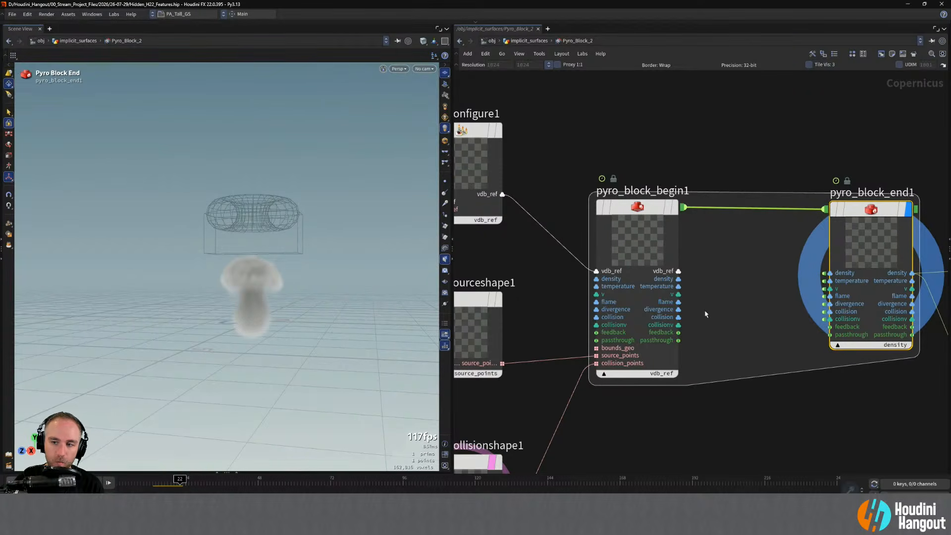
middle_drag(750, 315, 689, 323)
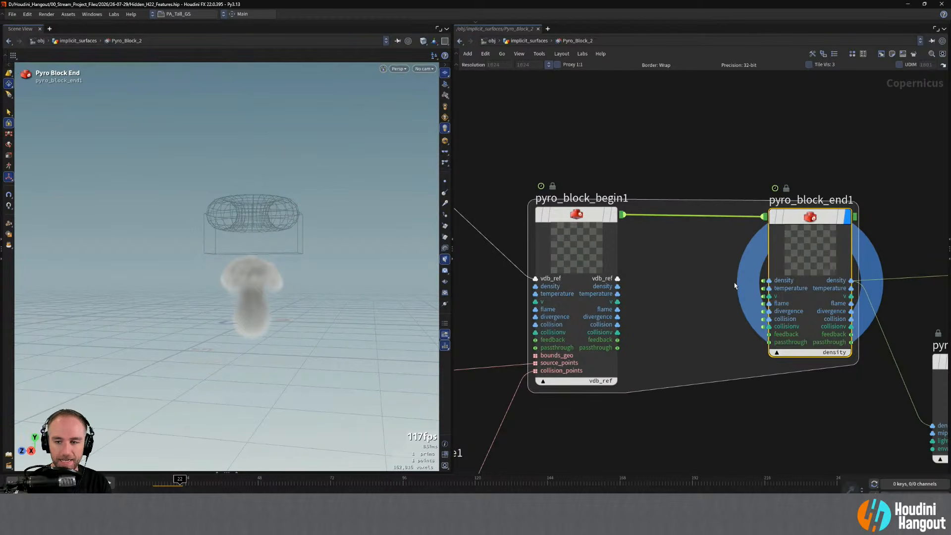
Add a Pyro Buoyancy node and place it between pyro_block_begin1 and pyro_block_end1.
key(Tab)
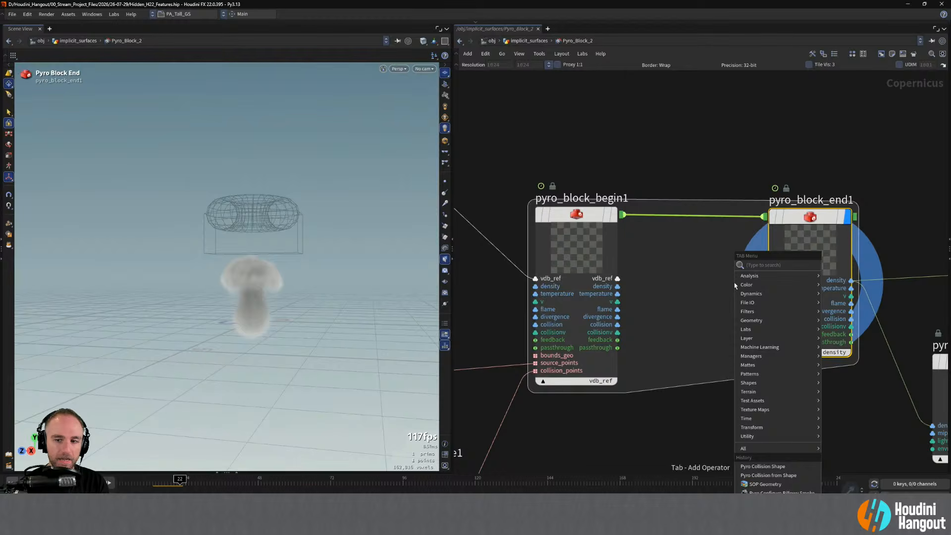
text(pyro)
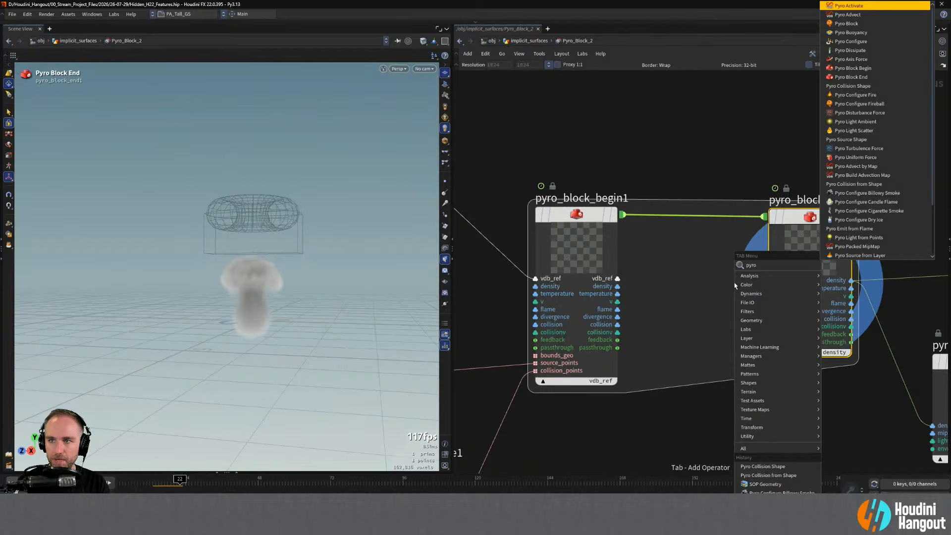
key(Down)
key(Down)
key(Down)
key(Return)
click(707, 292)
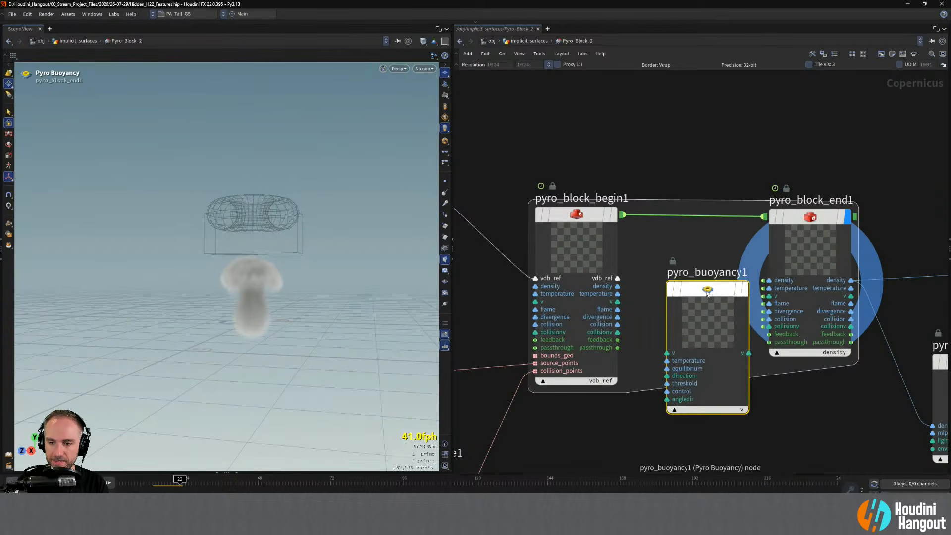
drag(708, 293, 693, 301)
right_drag(686, 271, 684, 254)
middle_drag(684, 277, 669, 270)
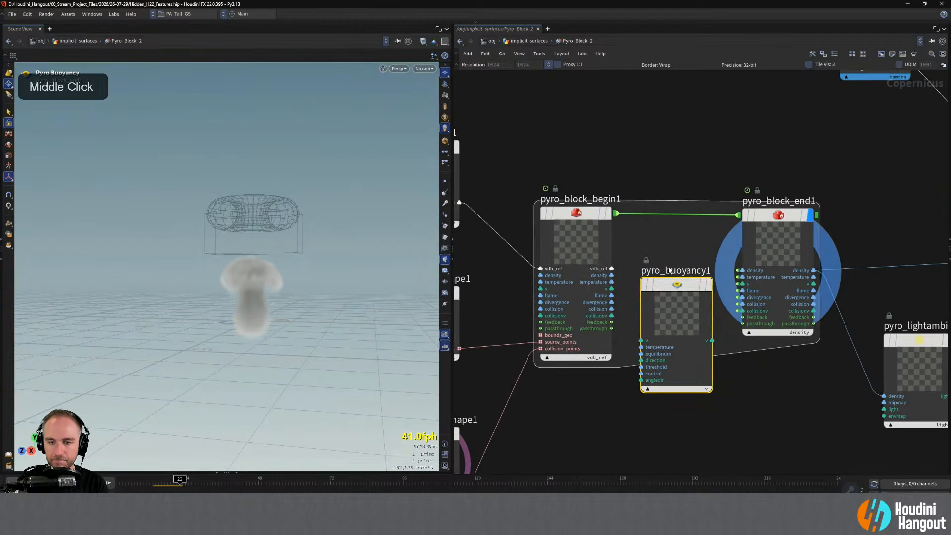
drag(669, 271, 663, 253)
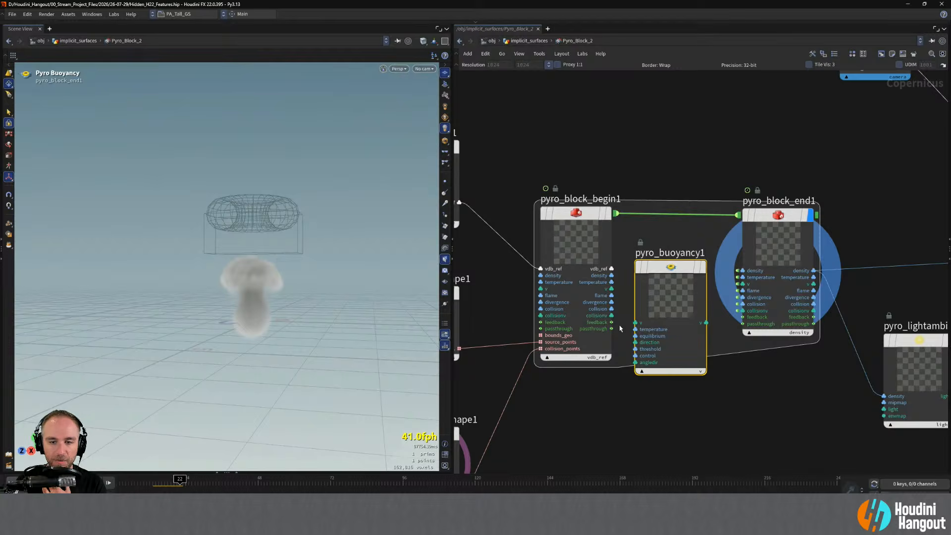
Wire the v and temperature outputs of pyro_block_begin1 into pyro_buoyancy1, show its parameters and move the node lower.
click(613, 288)
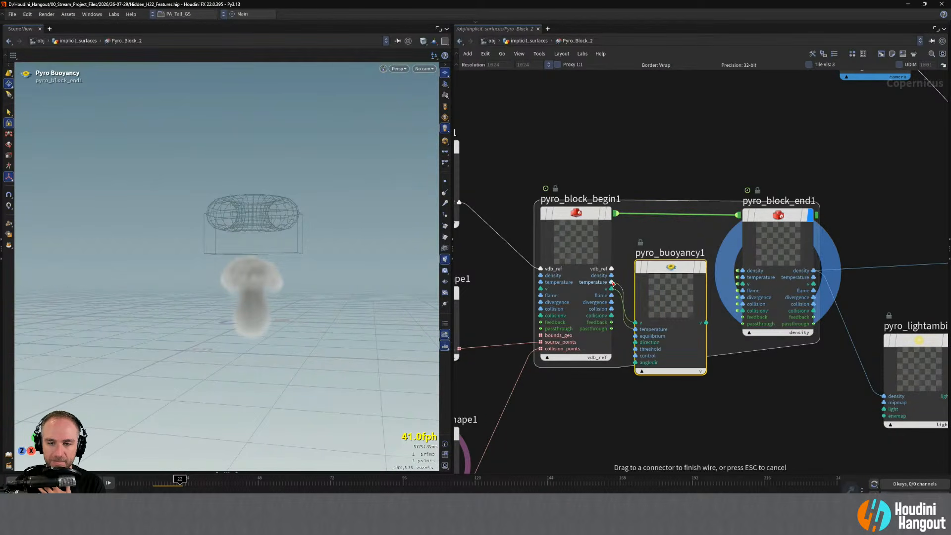
drag(612, 283, 613, 283)
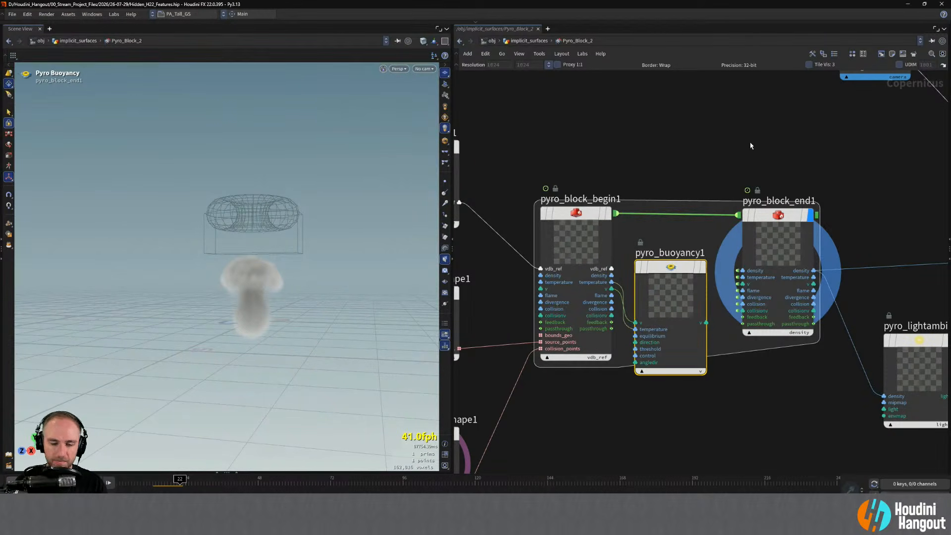
key(p)
middle_drag(696, 140, 658, 205)
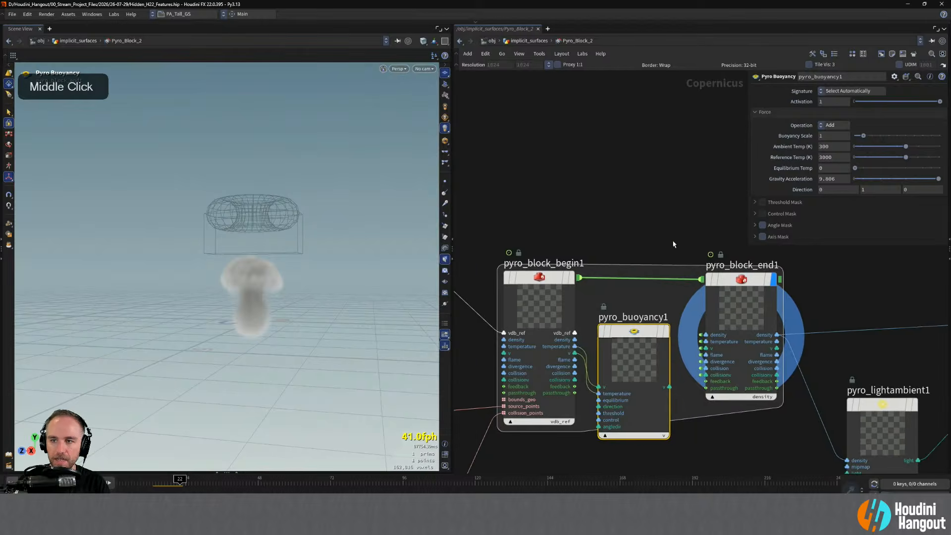
drag(636, 349, 642, 381)
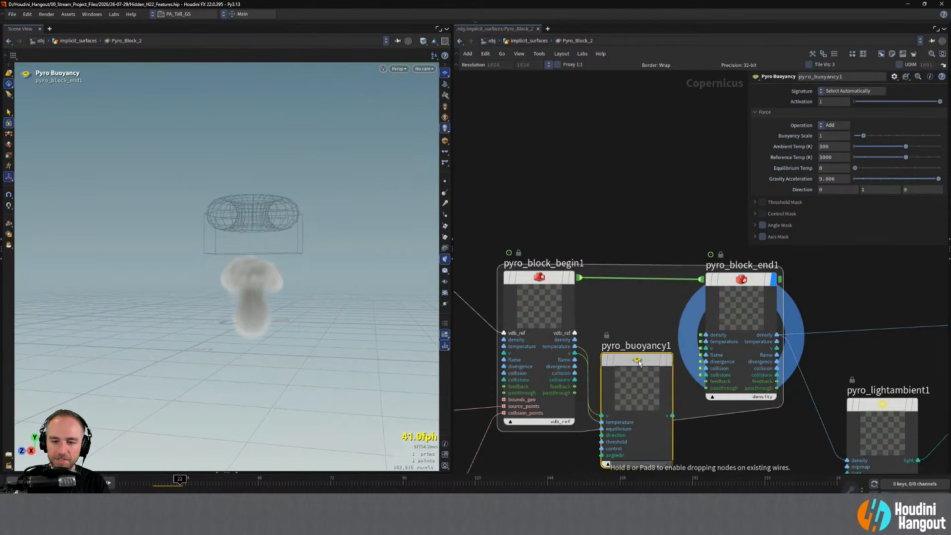
middle_drag(630, 312, 582, 238)
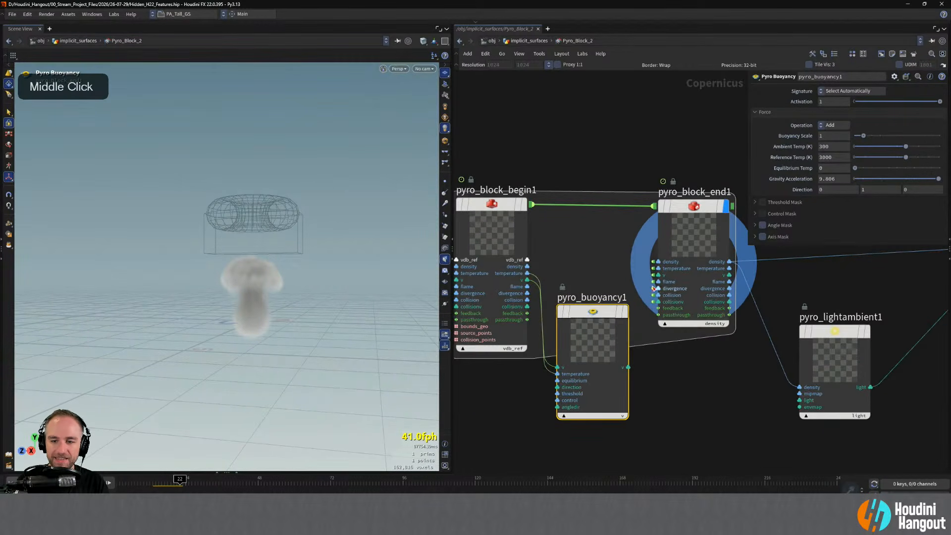
Move pyro_block_end1 and the downstream light and rasterize nodes farther from pyro_buoyancy1 to make room inside the block.
alt+middle_drag(613, 249, 568, 249)
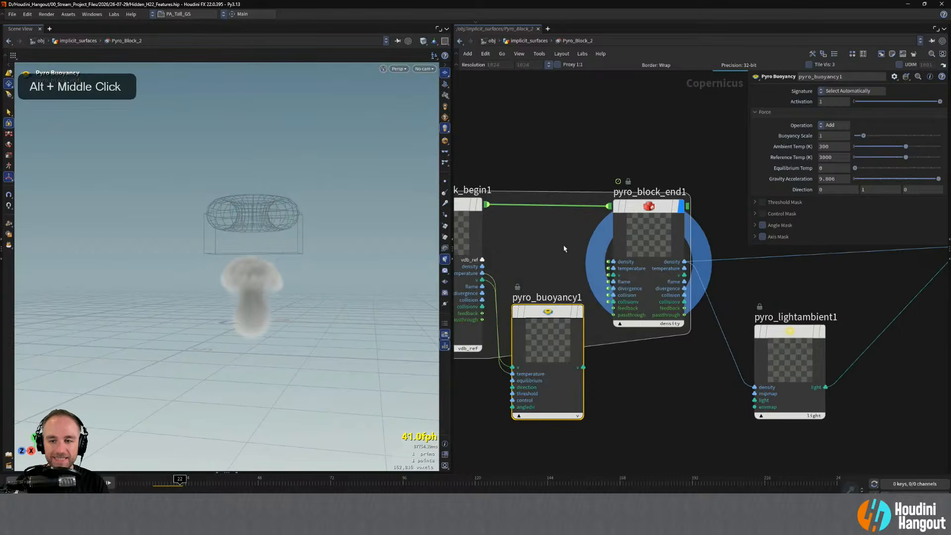
alt+right_drag(568, 250, 647, 241)
alt+middle_drag(647, 238, 622, 238)
alt+right_drag(623, 239, 578, 127)
drag(578, 128, 727, 328)
drag(578, 219, 635, 214)
right_drag(551, 232, 572, 242)
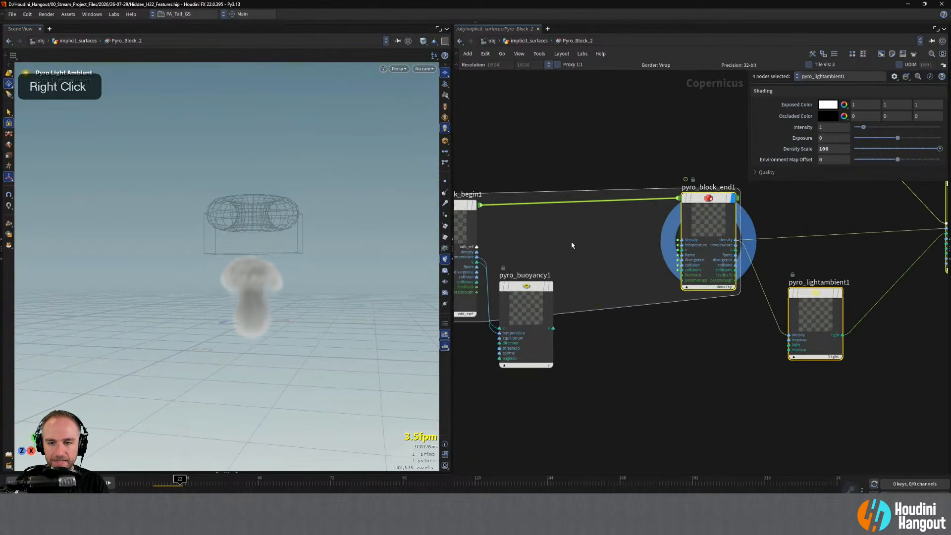
middle_drag(715, 167, 564, 224)
drag(560, 98, 811, 398)
middle_drag(564, 269, 741, 265)
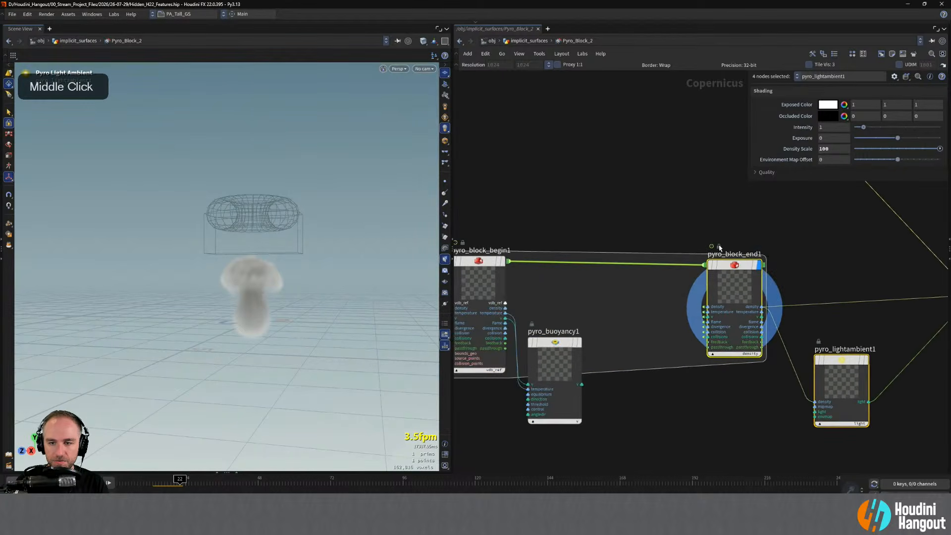
Wire the v output of pyro_block_begin1 directly into the v input of pyro_block_end1 and reposition pyro_buoyancy1.
click(604, 307)
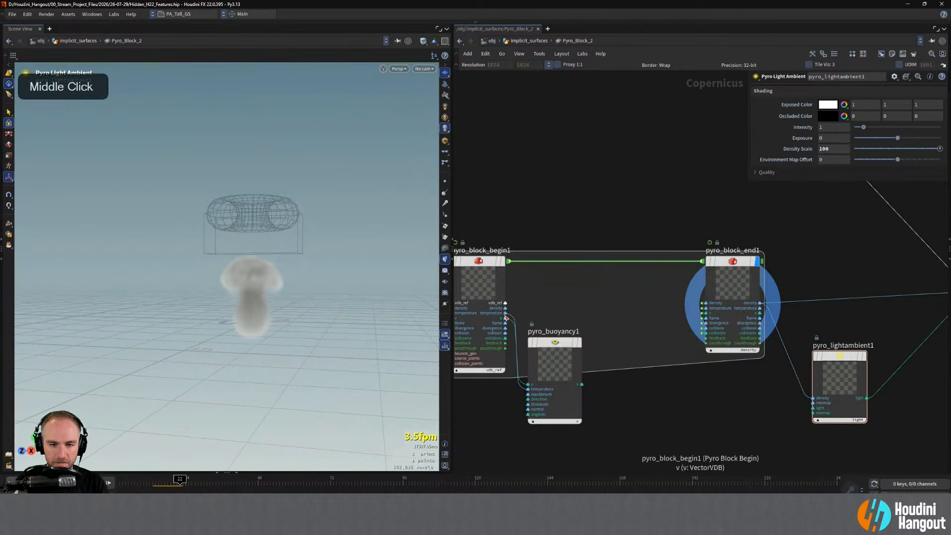
drag(589, 317, 703, 313)
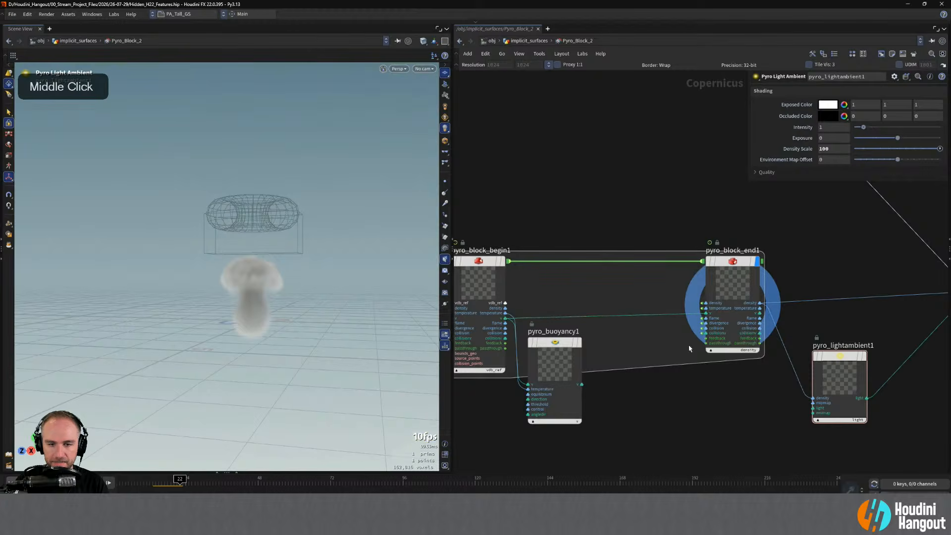
drag(558, 340, 580, 342)
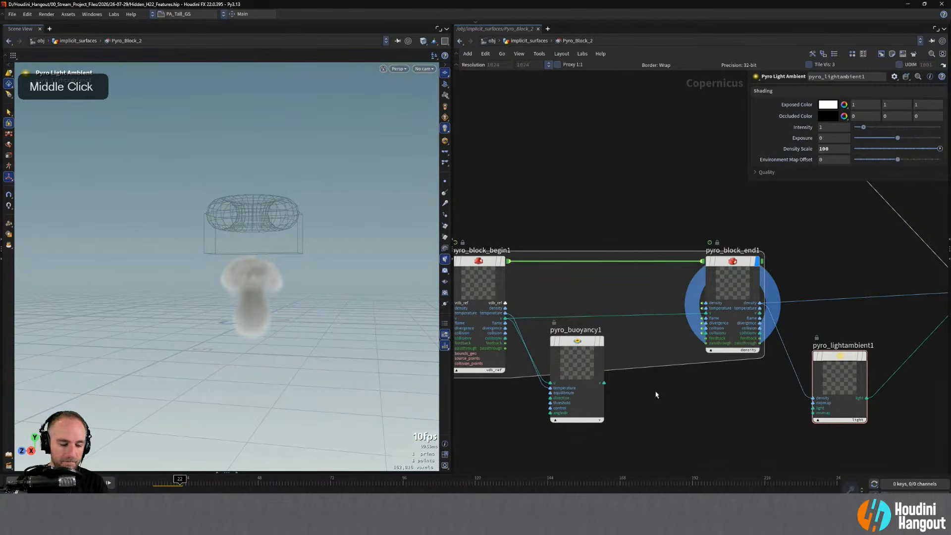
Place an Add blend node after pyro_buoyancy1 and wire the buoyancy v output into its fg input.
key(Tab)
text(add)
key(Return)
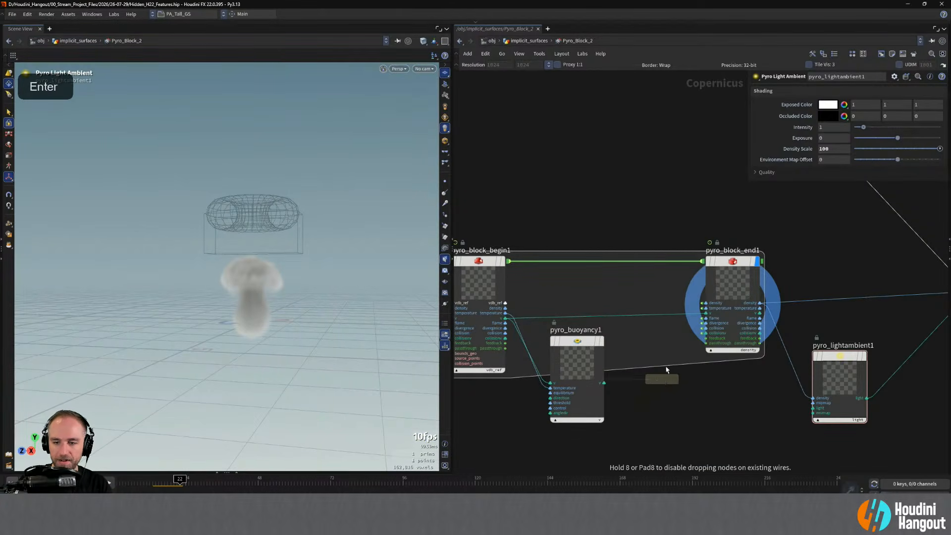
click(667, 370)
click(603, 383)
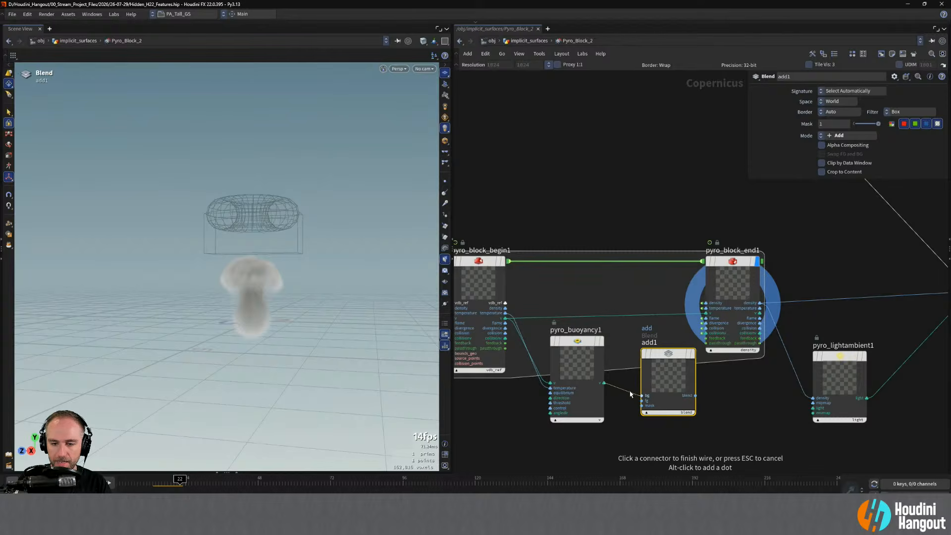
click(642, 395)
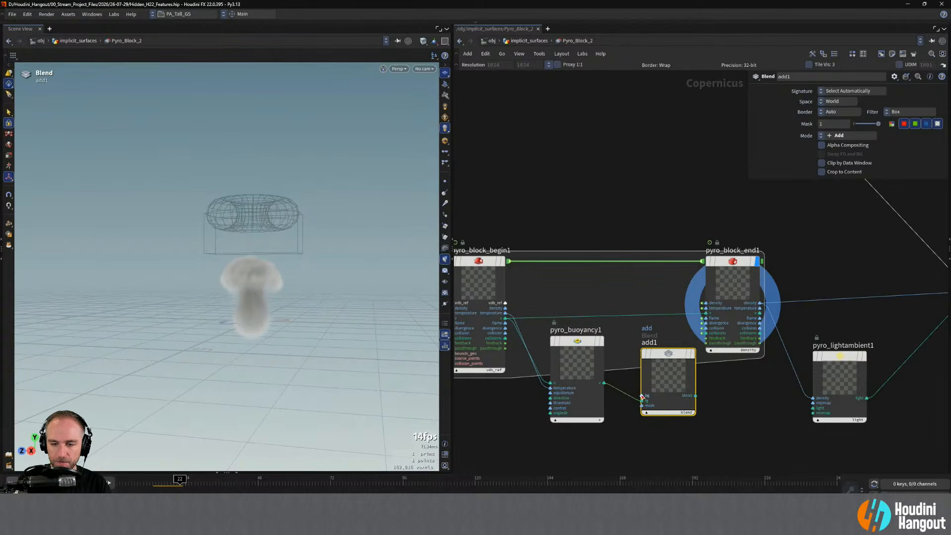
click(642, 401)
Wire pyro_block_begin1's v into add1's bg and add1's blend output into pyro_block_end1's v, spacing out the add and buoyancy nodes.
click(505, 318)
drag(665, 356, 649, 332)
click(680, 371)
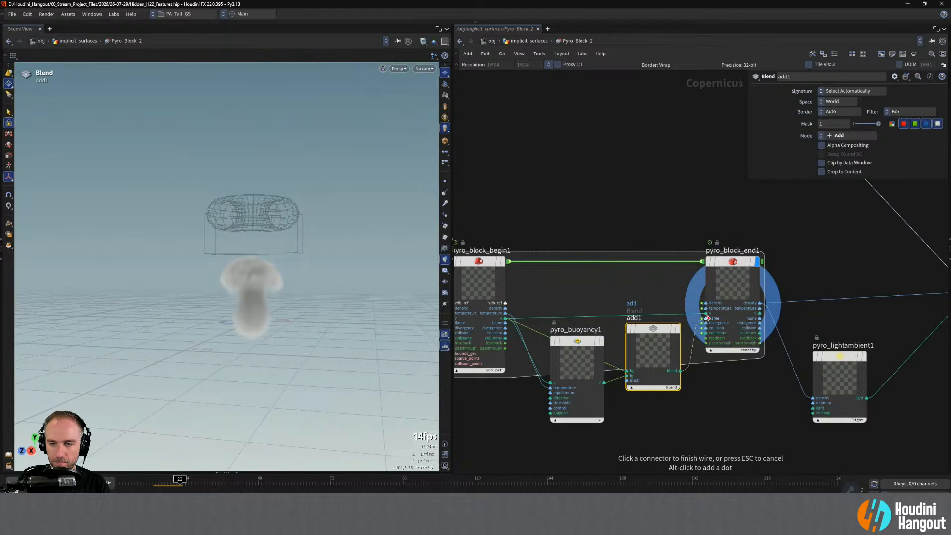
click(705, 313)
drag(657, 329, 663, 316)
drag(573, 344, 565, 360)
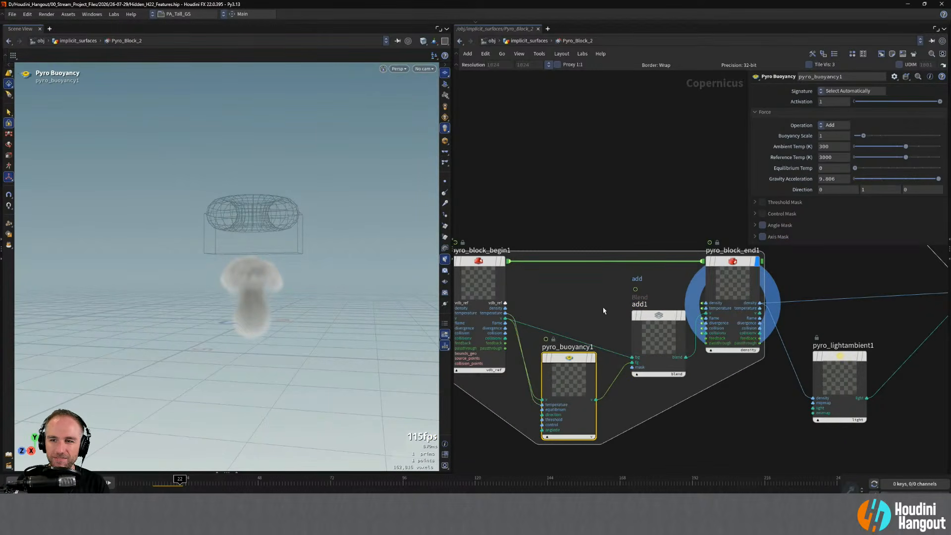
Play the simulation with the added buoyancy force, rewind it and nudge add1 away from pyro_block_end1.
click(4, 481)
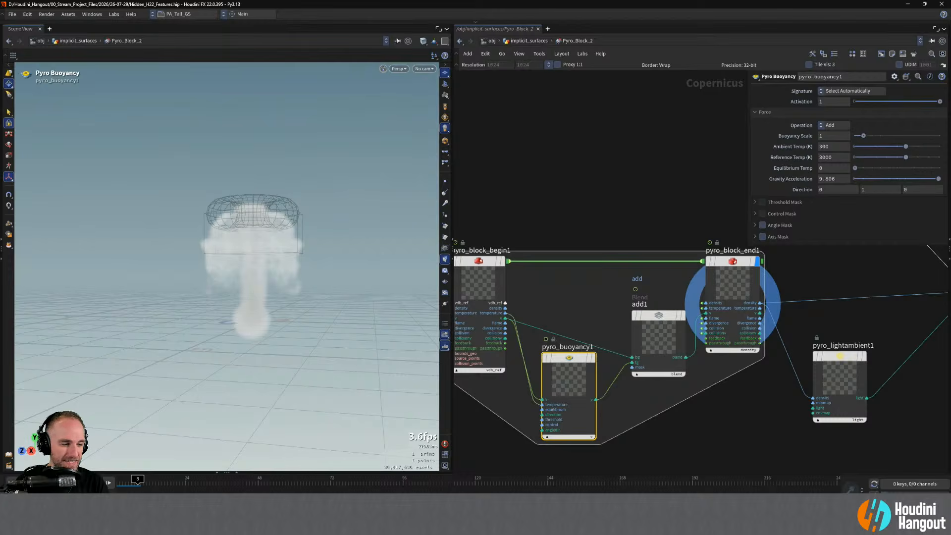
key(Escape)
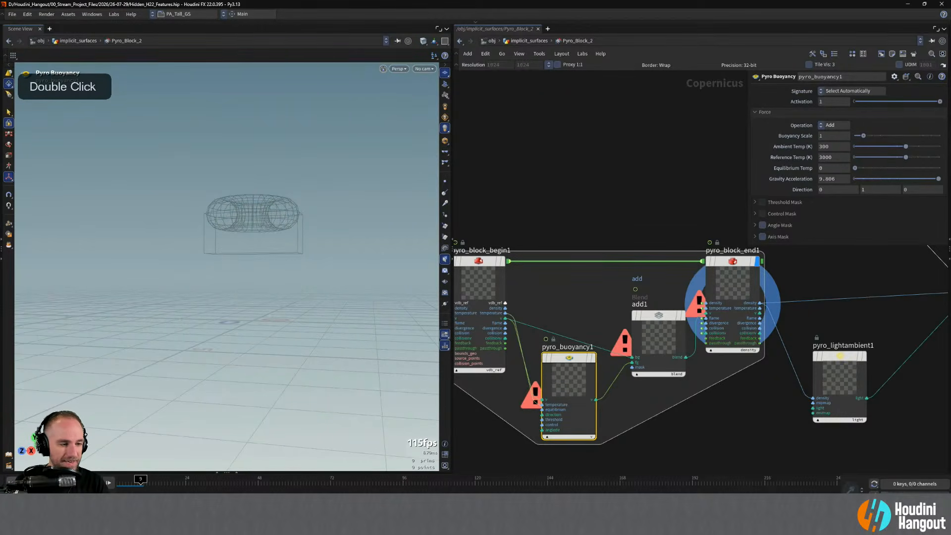
drag(664, 317, 651, 313)
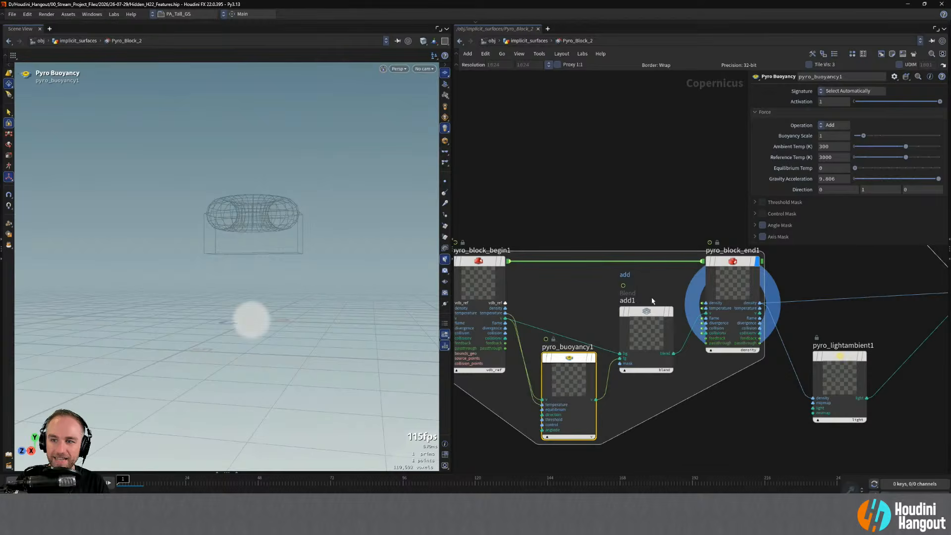
Set pyro_buoyancy1's Buoyancy Scale to -0.5, play the simulation and rewind to the first frame.
drag(833, 136, 729, 148)
text(-0.5)
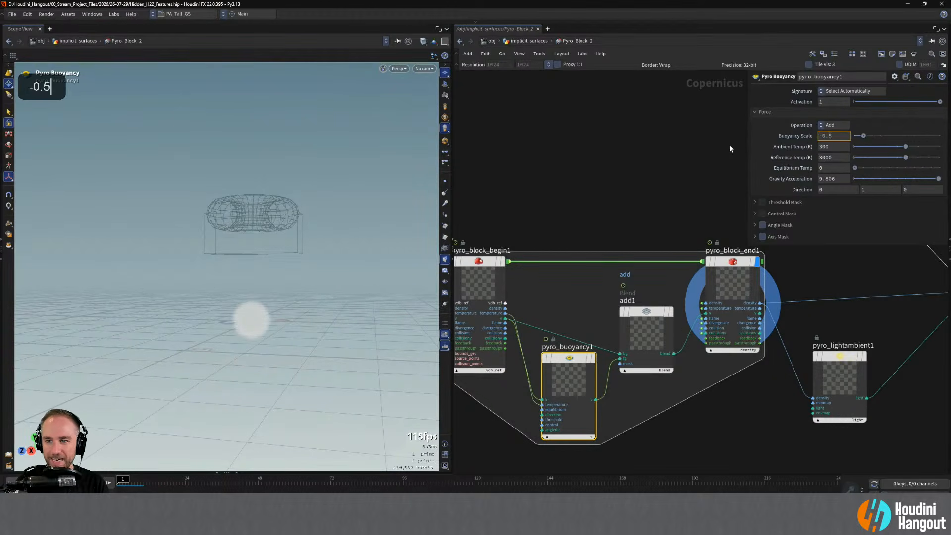
key(Return)
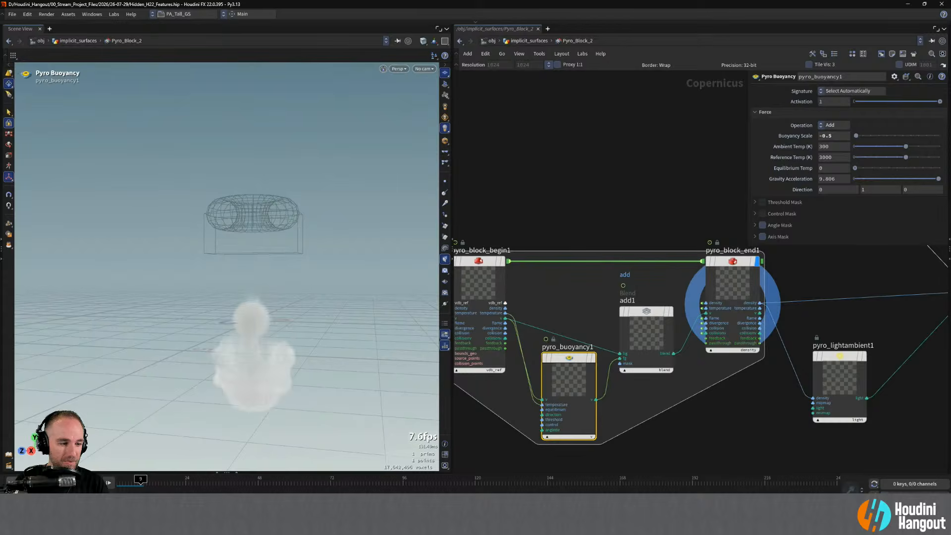
double_click(11, 482)
key(Escape)
double_click(10, 482)
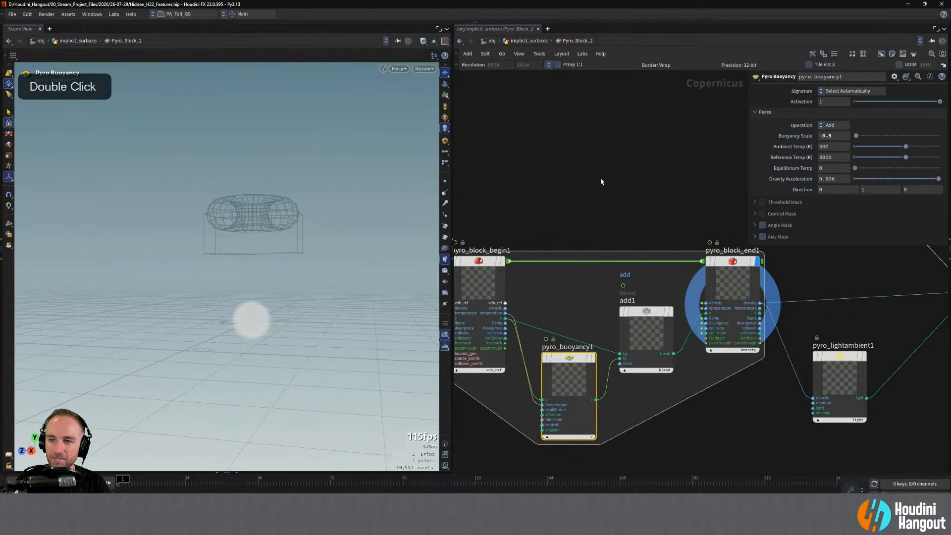
Check pyro_buoyancy1's Operation options, delete add1 and wire the buoyancy v output directly into pyro_block_end1's v input.
click(827, 124)
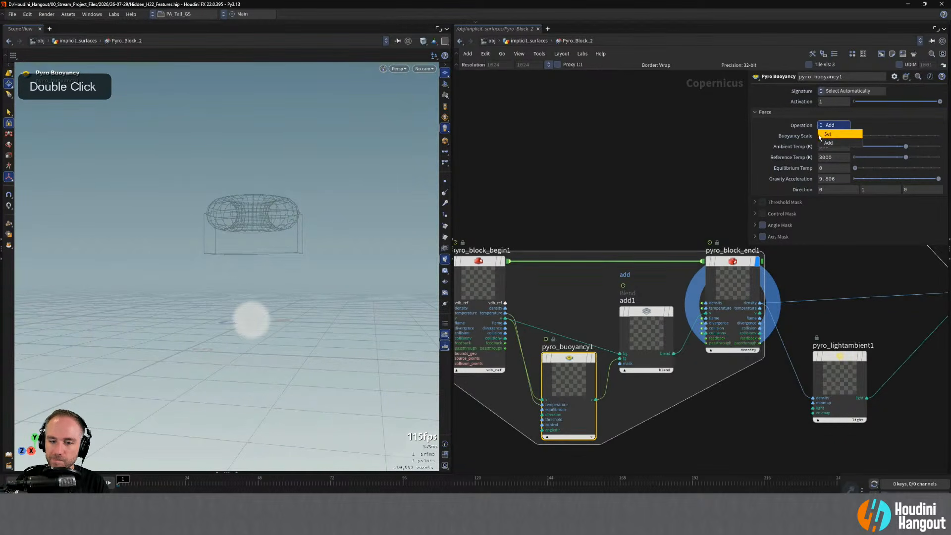
click(583, 231)
drag(622, 282, 664, 404)
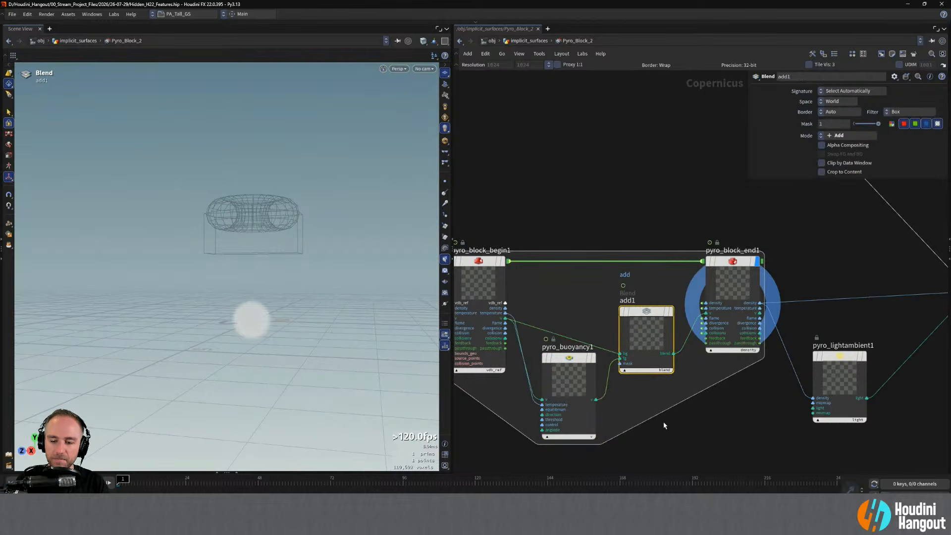
key(Delete)
click(596, 401)
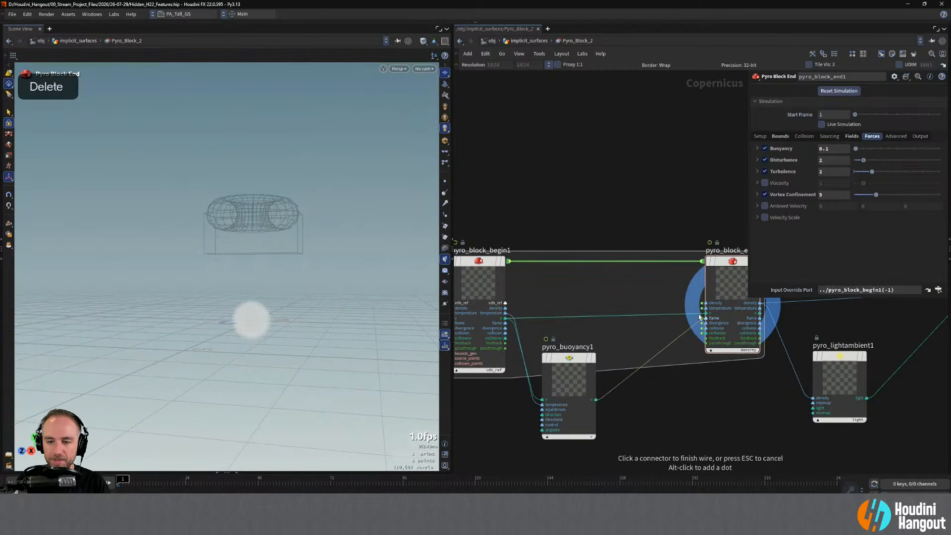
click(703, 313)
mouse_move(570, 359)
drag(569, 359, 599, 314)
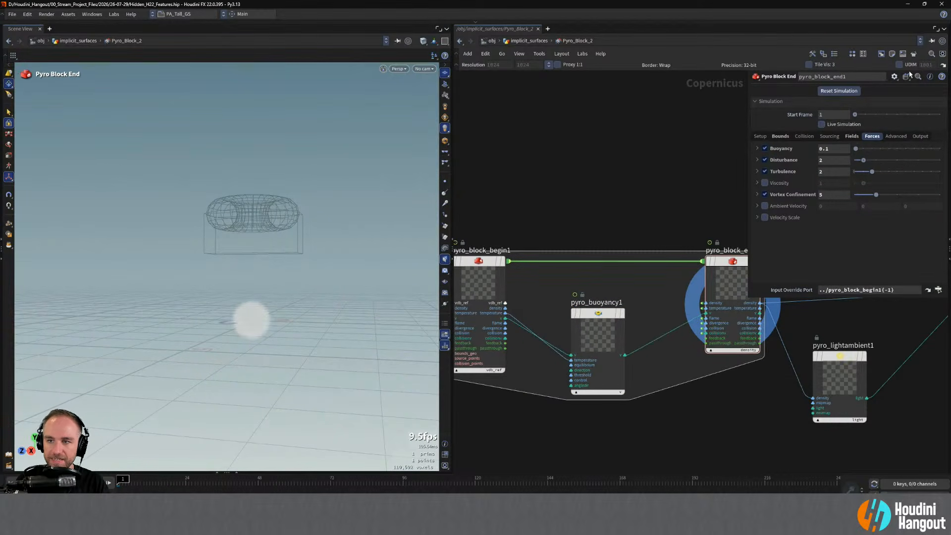
Select pyro_buoyancy1 and set its Buoyancy Scale to 1.
drag(588, 278, 631, 435)
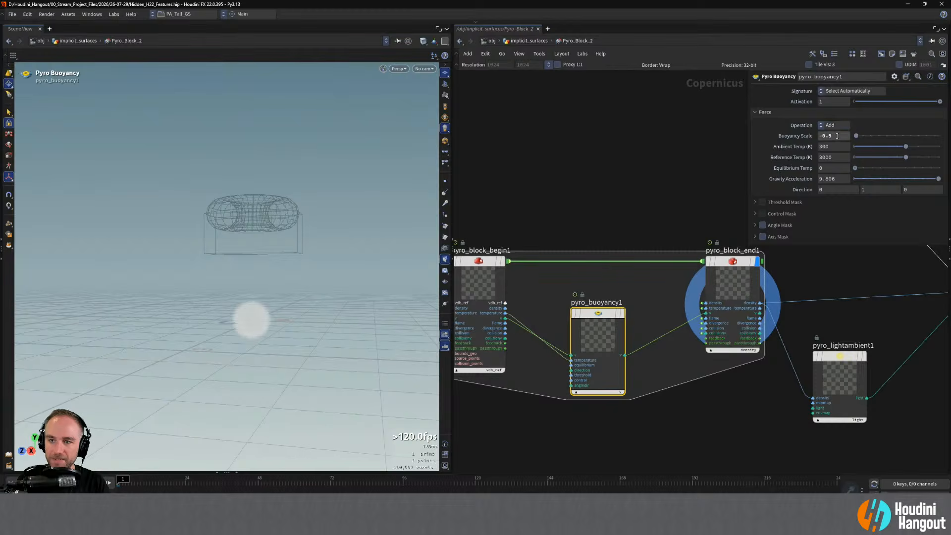
drag(834, 134, 684, 134)
text(0.)
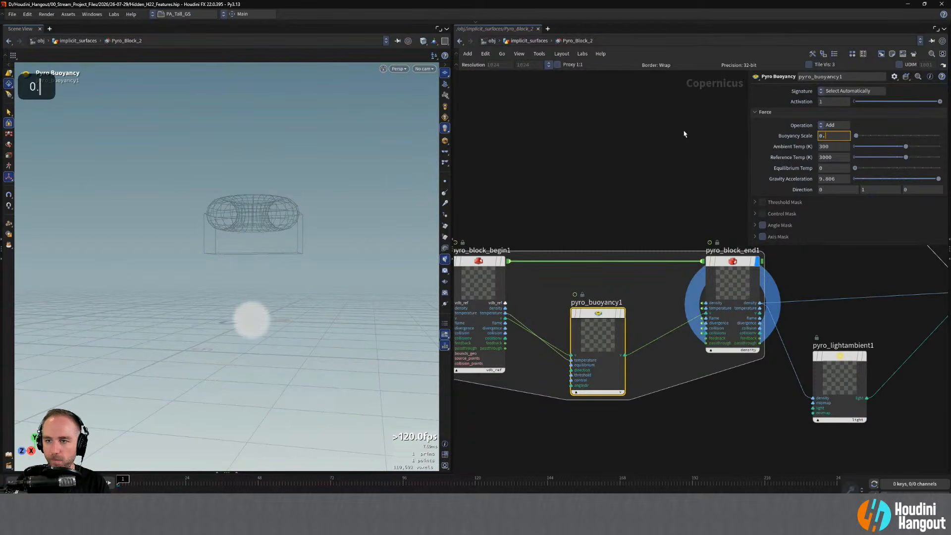
text(1)
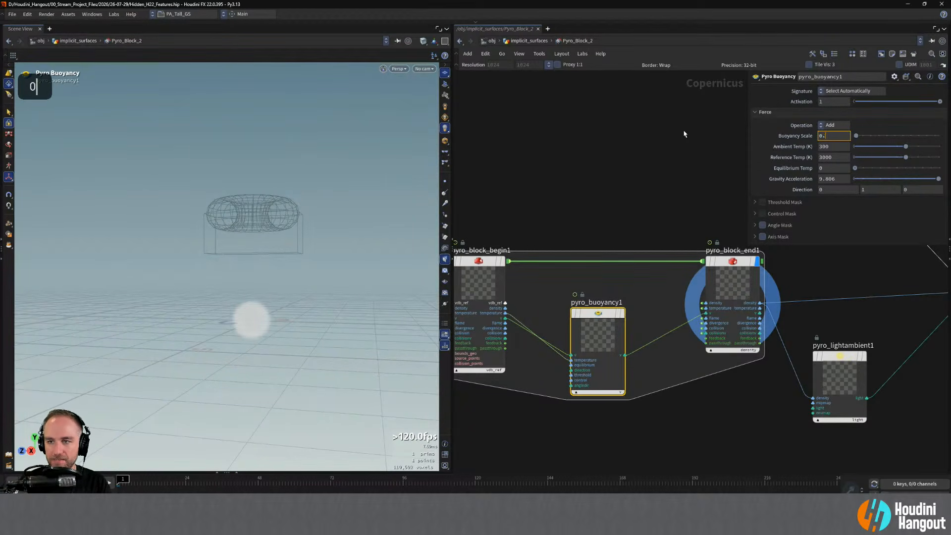
key(Return)
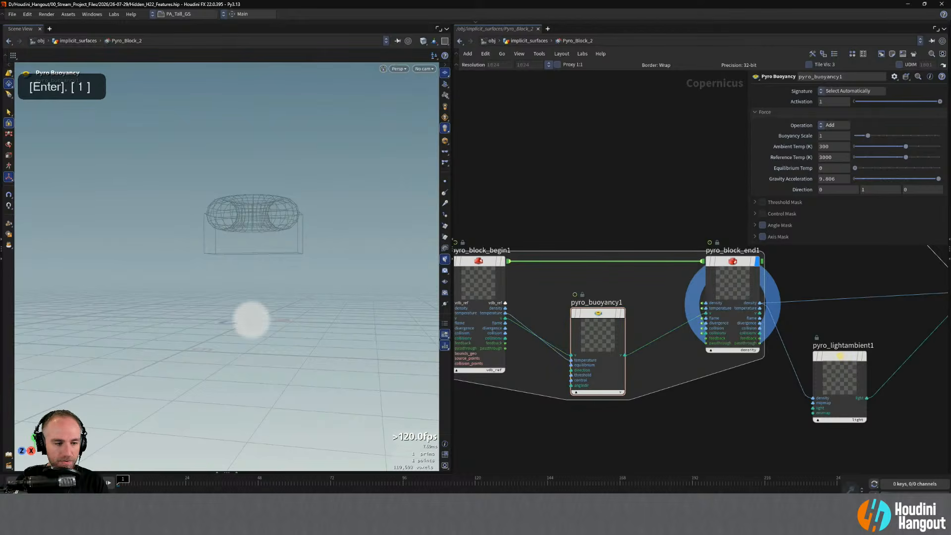
Play the simulation, examine the smoke column rising through the torus collider and rewind to the first frame.
click(52, 482)
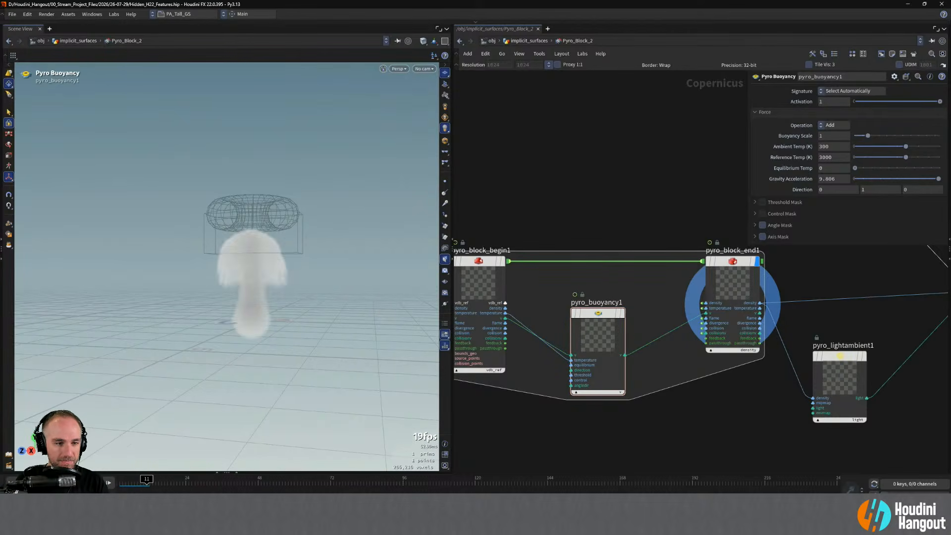
alt+right_drag(315, 194, 215, 201)
alt+middle_drag(214, 202, 251, 239)
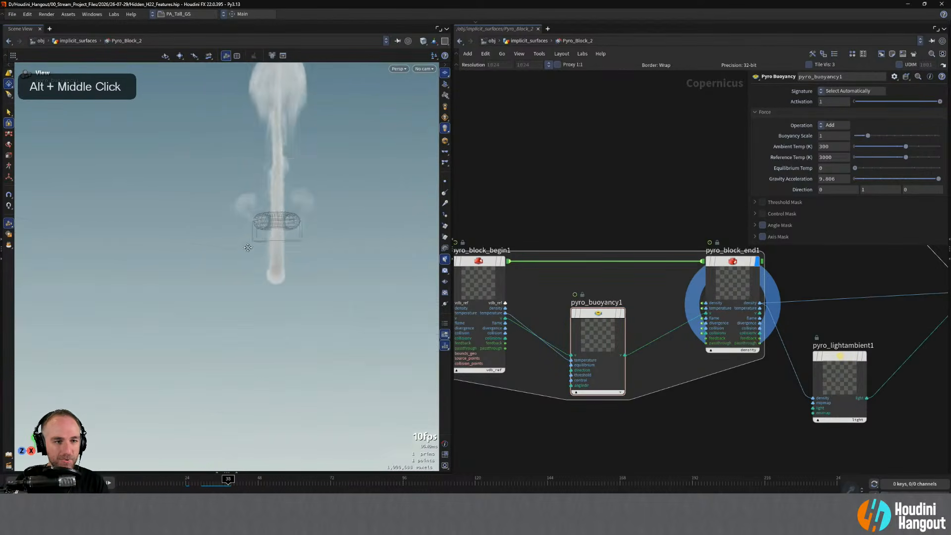
alt+drag(251, 240, 244, 248)
alt+middle_drag(245, 248, 241, 310)
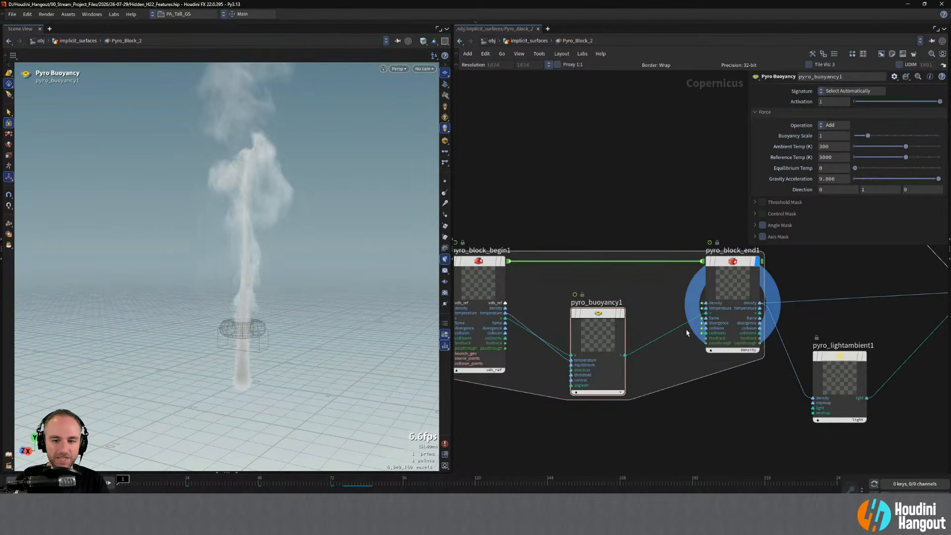
key(ctrl+Up)
Reduce the Buoyancy Scale to 0.49 and delete pyro_buoyancy1 from the pyro block.
drag(868, 136, 863, 136)
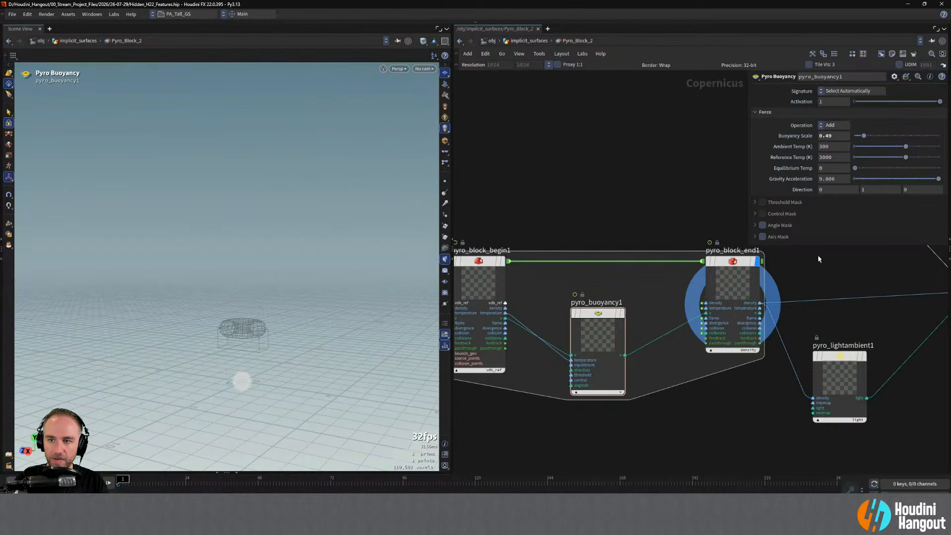
drag(547, 291, 648, 435)
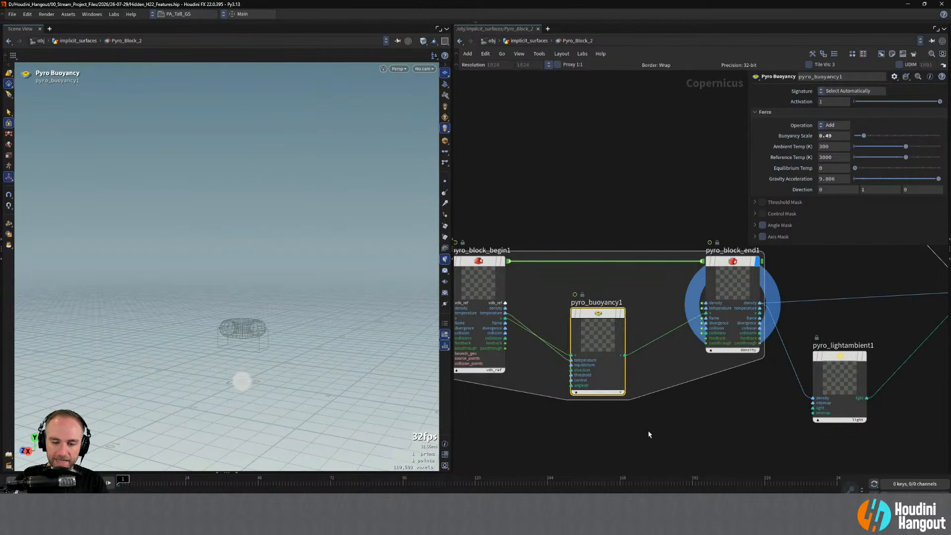
key(Delete)
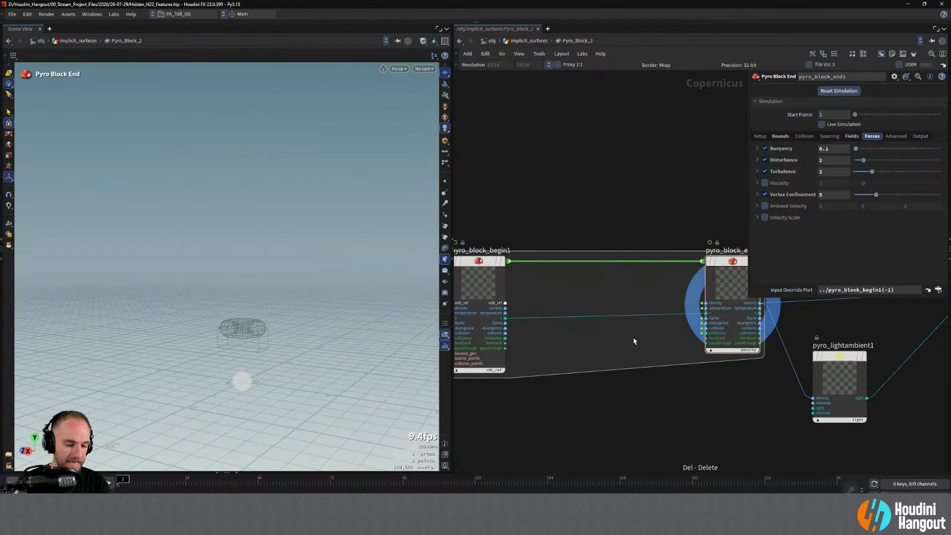
Add a Fractal Noise 3D node between the pyro block begin and end nodes and set its signature to Vector VDB.
key(Tab)
text(noise)
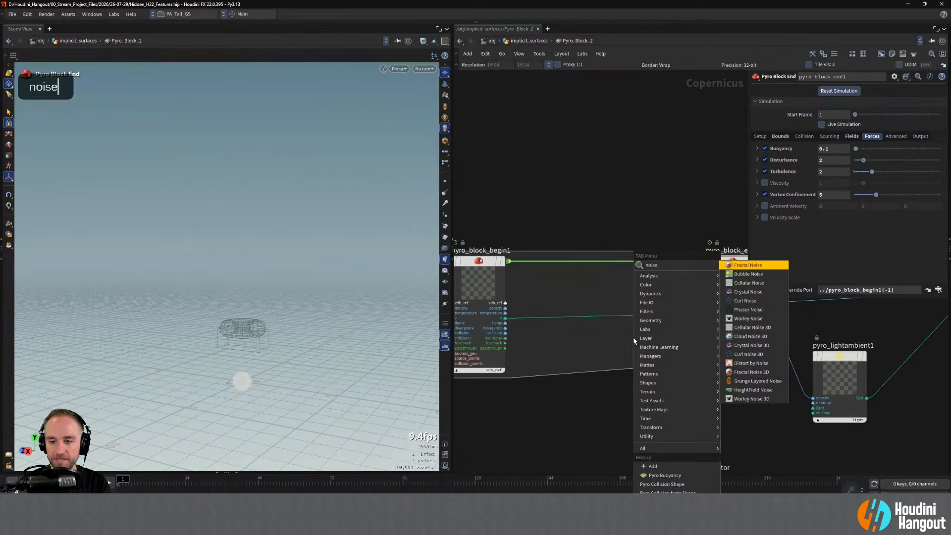
click(751, 372)
click(602, 389)
right_drag(542, 413, 553, 391)
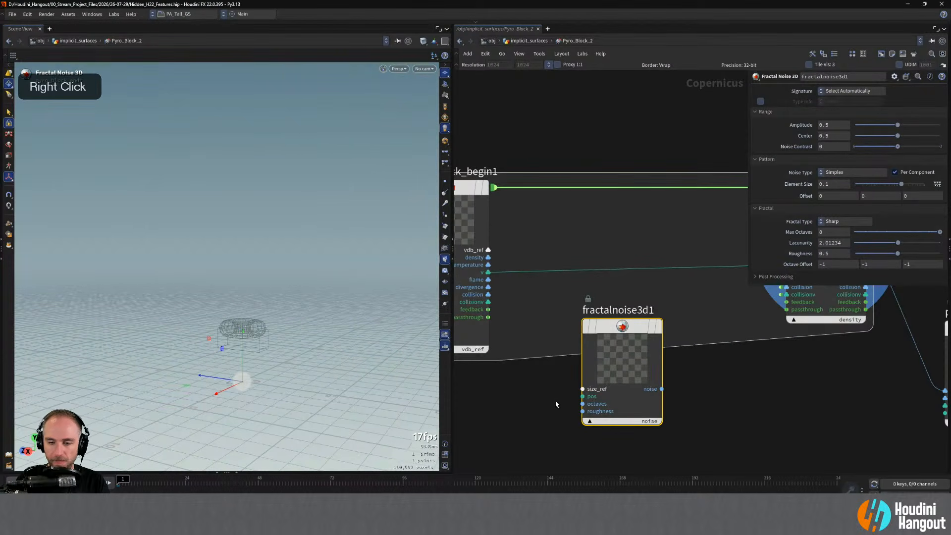
click(851, 91)
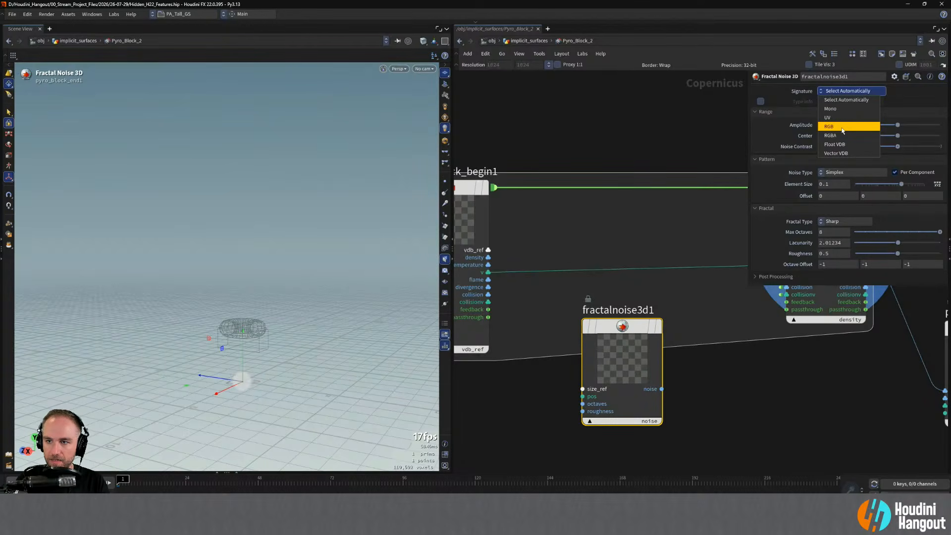
click(842, 153)
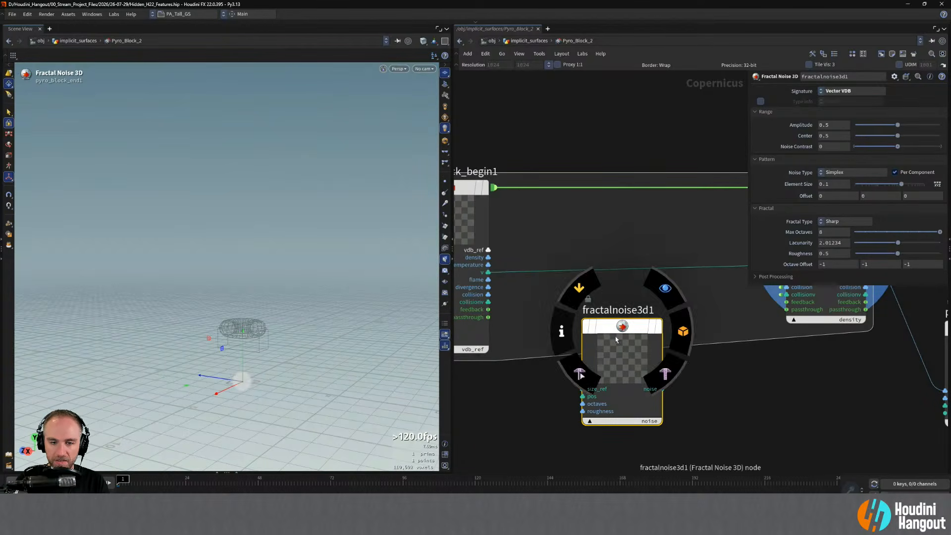
Wire pyro_block_begin1's v output into the size_ref input of fractalnoise3d1 and move the noise node lower.
drag(622, 354, 624, 344)
click(488, 272)
drag(557, 341, 584, 379)
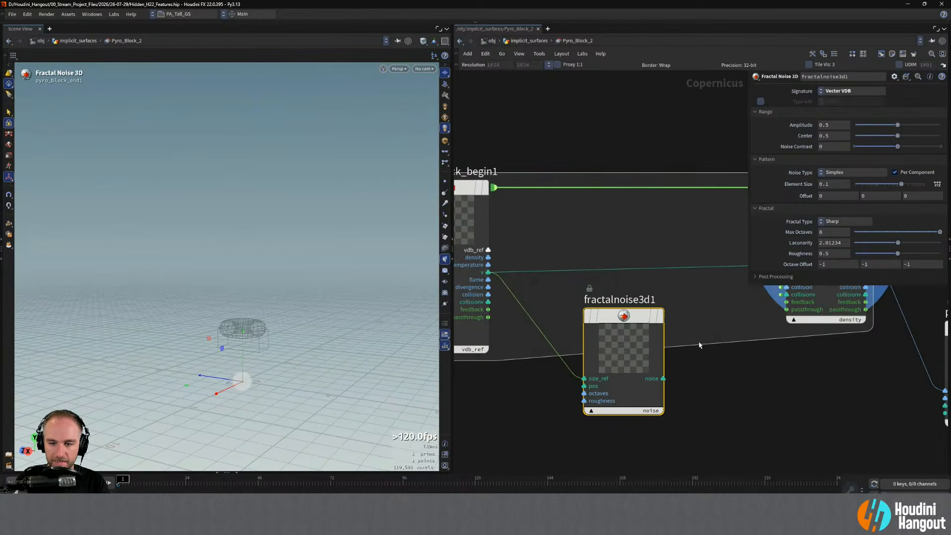
middle_drag(729, 333, 686, 355)
drag(569, 358, 537, 398)
Place an Add blend node after the noise, wiring pyro_block_begin1's v into bg and the noise output into fg.
key(Tab)
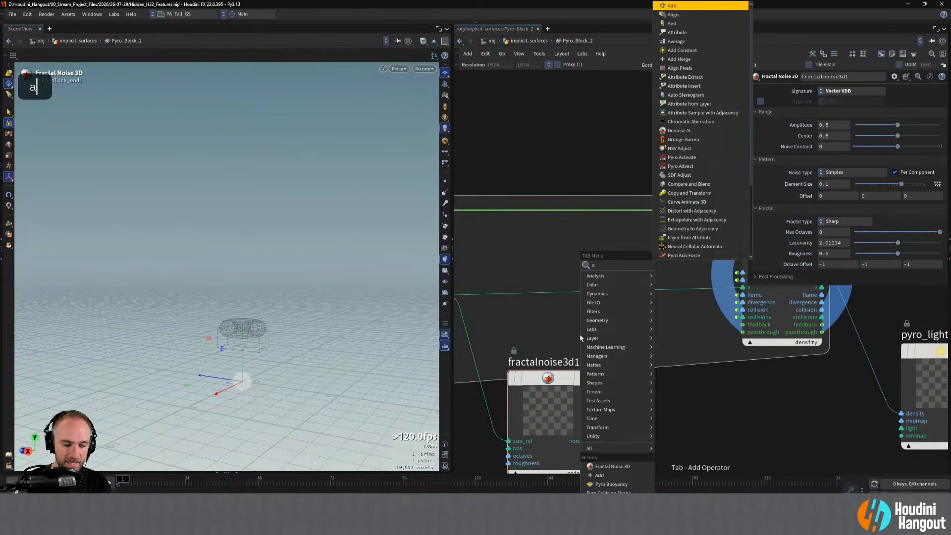
text(sdf)
key(Return)
click(651, 322)
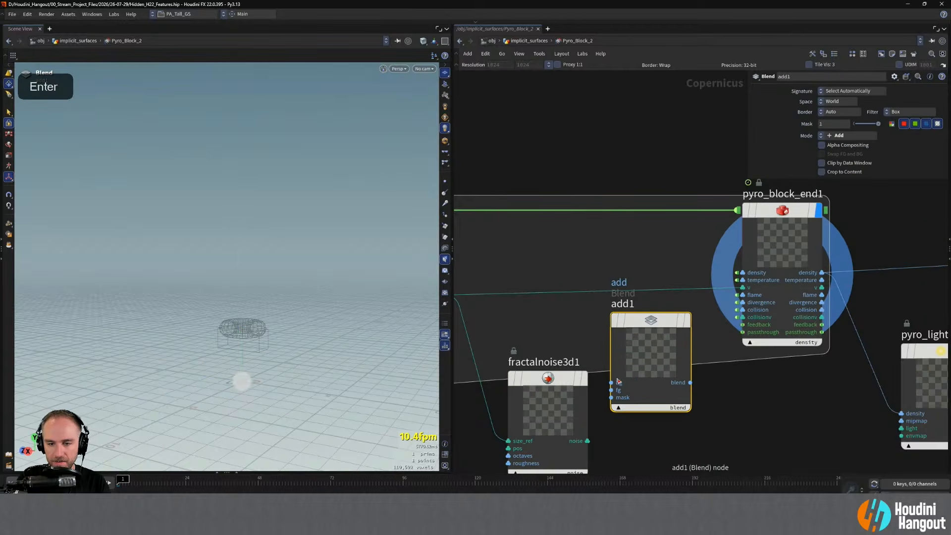
click(611, 383)
middle_drag(559, 336, 605, 348)
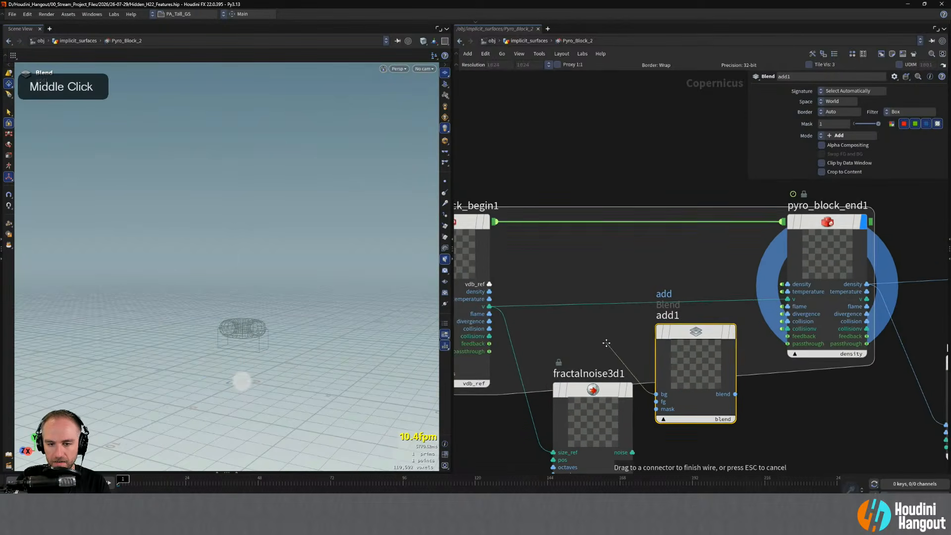
click(657, 409)
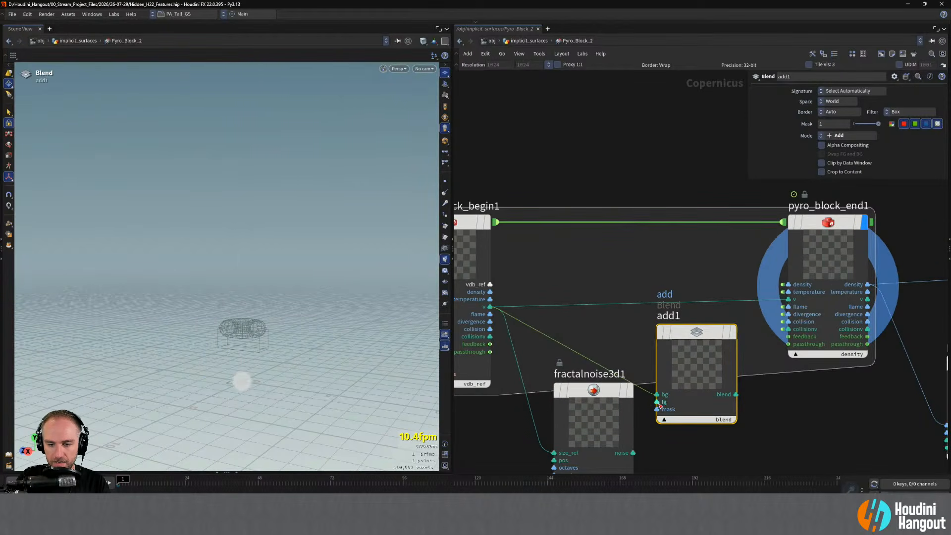
click(634, 452)
Wire add1's blend output into the v input of pyro_block_end1 and reposition add1.
click(736, 394)
click(781, 299)
click(788, 299)
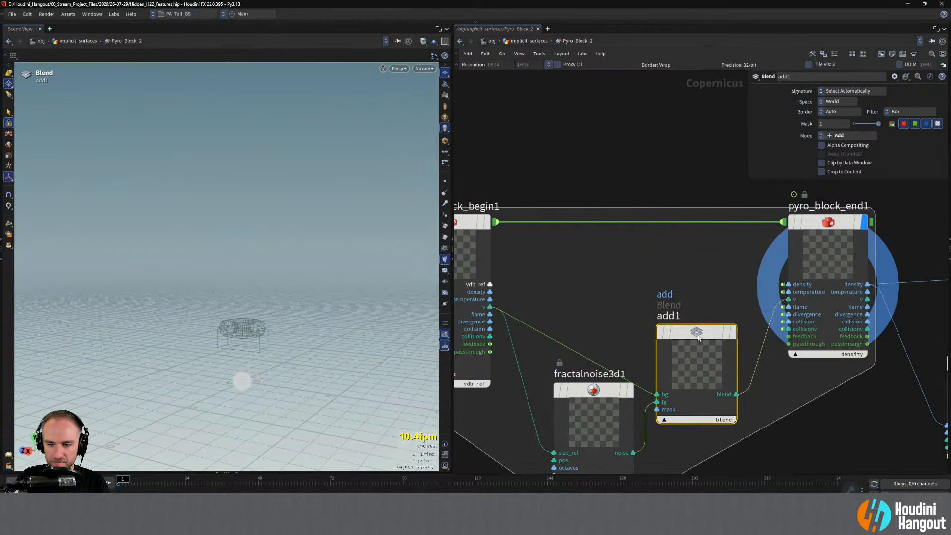
drag(703, 320, 712, 308)
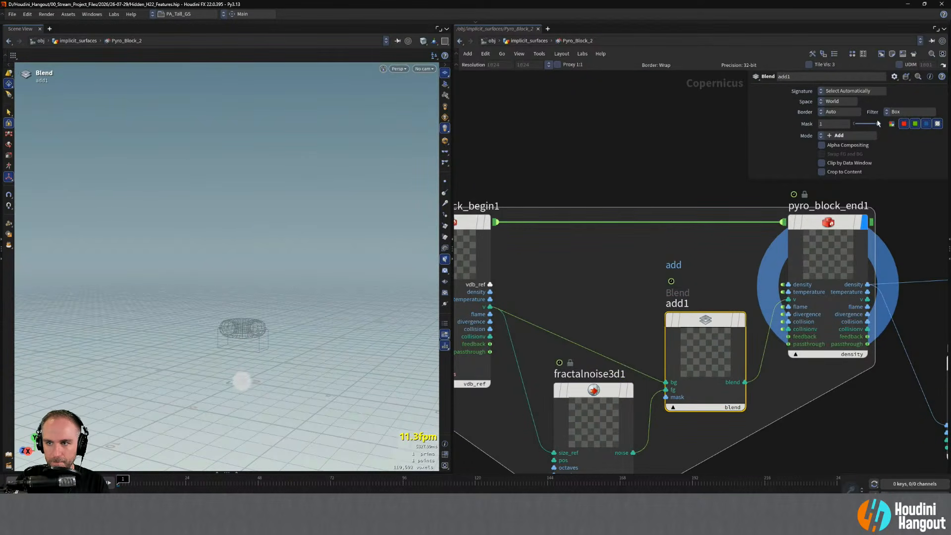
Try Mask values of 0.08 and 0.4 on the add1 Blend node to weaken the noise while the smoke simulation plays.
drag(878, 124, 856, 123)
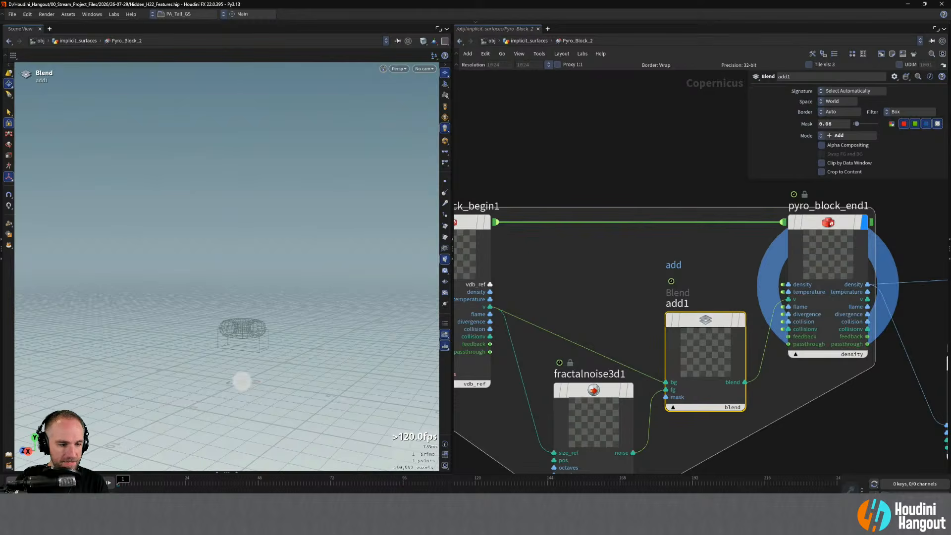
alt+click(244, 374)
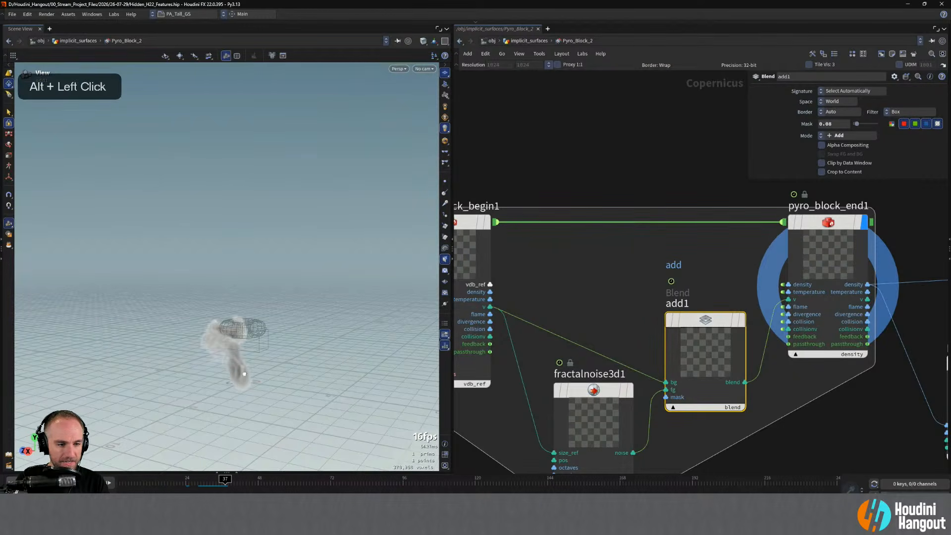
alt+drag(244, 374, 278, 373)
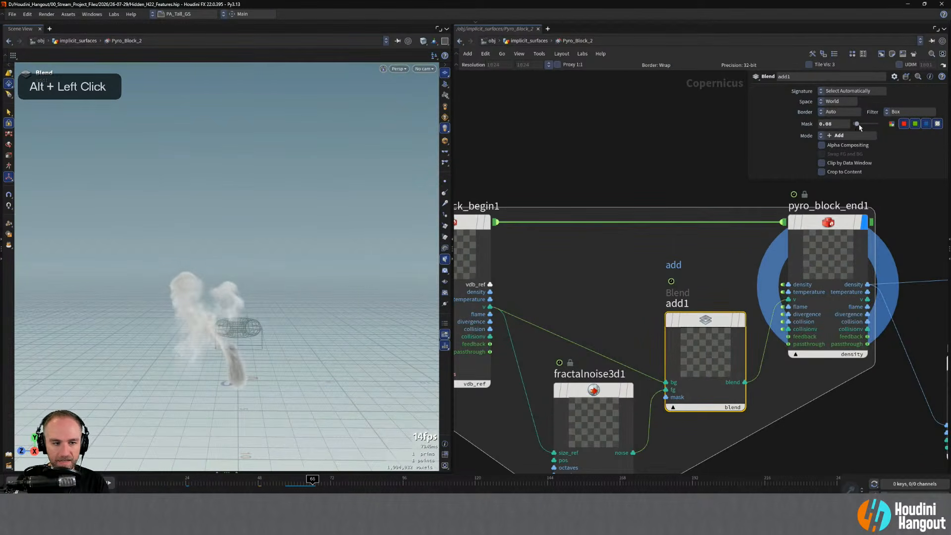
drag(857, 124, 866, 124)
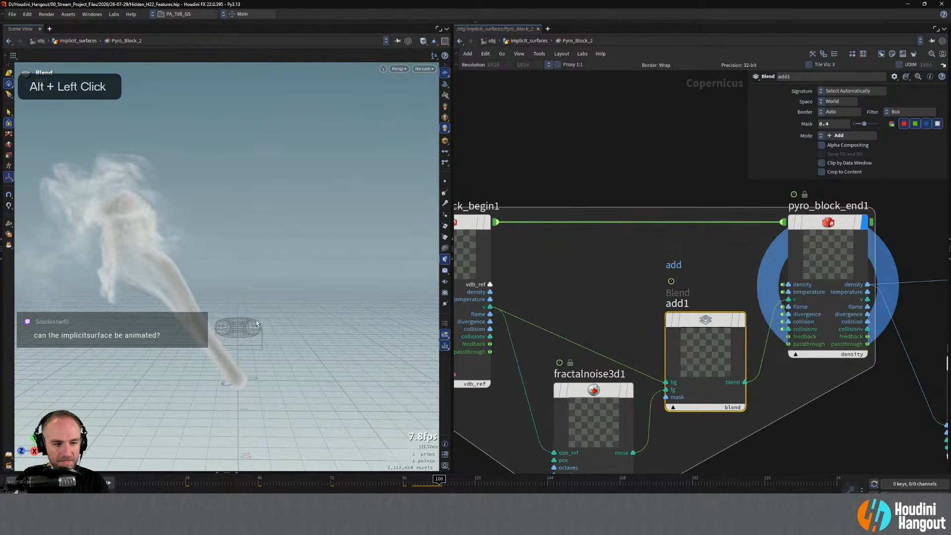
drag(864, 124, 861, 124)
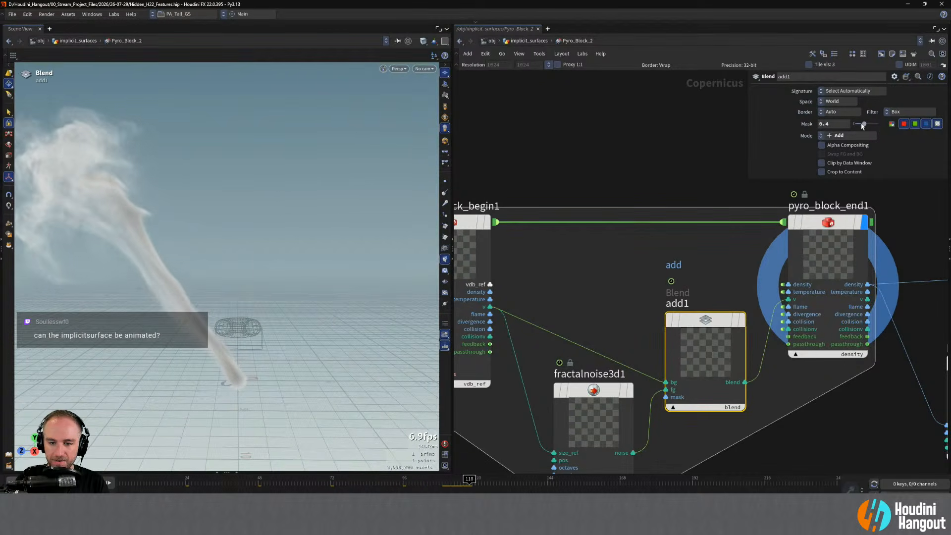
Reduce the Element Size of the fractalnoise3d1 node to about 0.08.
click(591, 420)
middle_drag(591, 420, 626, 262)
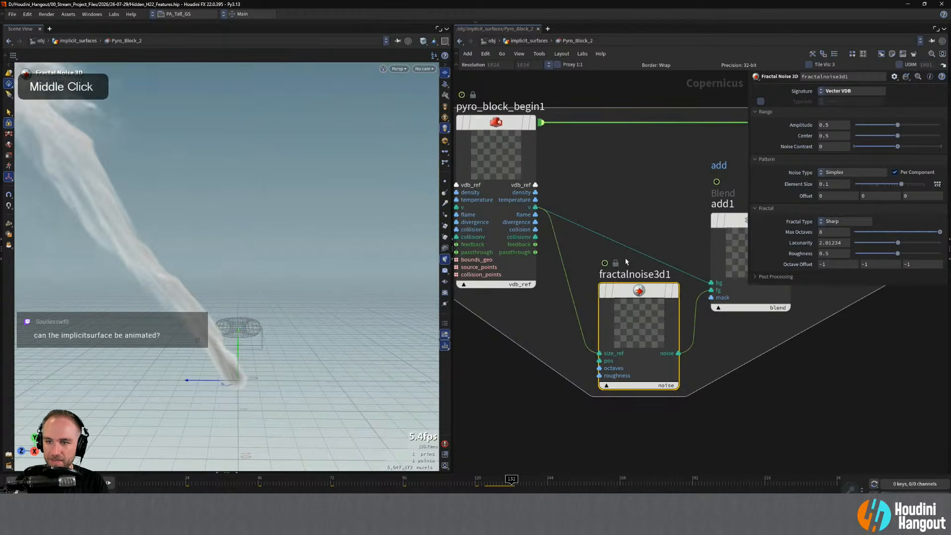
mouse_move(901, 184)
mouse_down()
mouse_move(867, 187)
mouse_move(899, 186)
mouse_up()
key(alt)
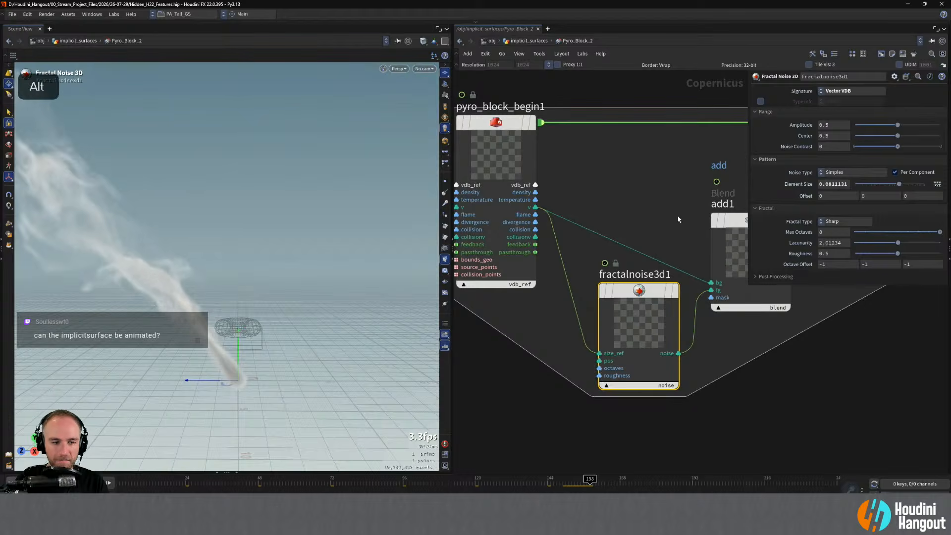
Delete the fractalnoise3d1 and add1 nodes and cut the remaining v wire between pyro_block_begin1 and pyro_block_end1.
alt+middle_drag(678, 219, 572, 276)
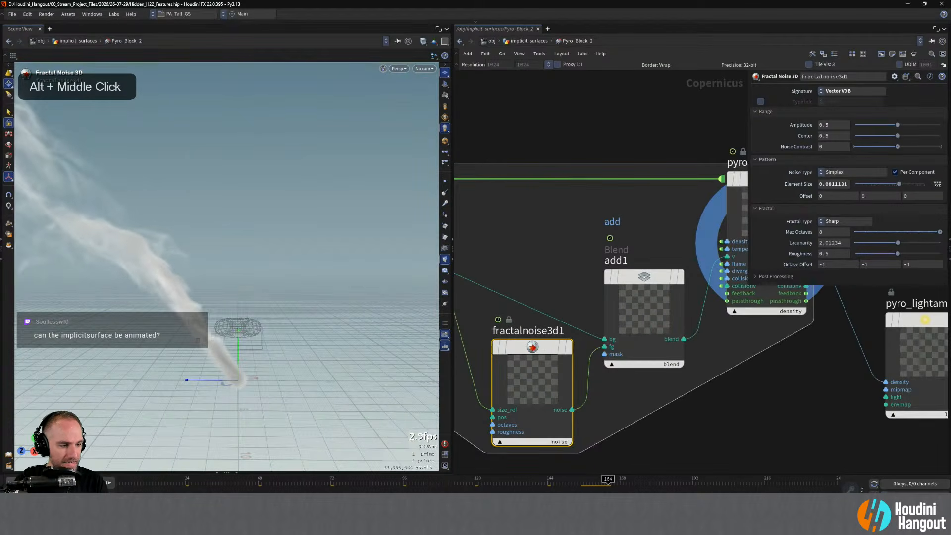
alt+right_drag(614, 225, 570, 226)
drag(551, 240, 628, 348)
key(Delete)
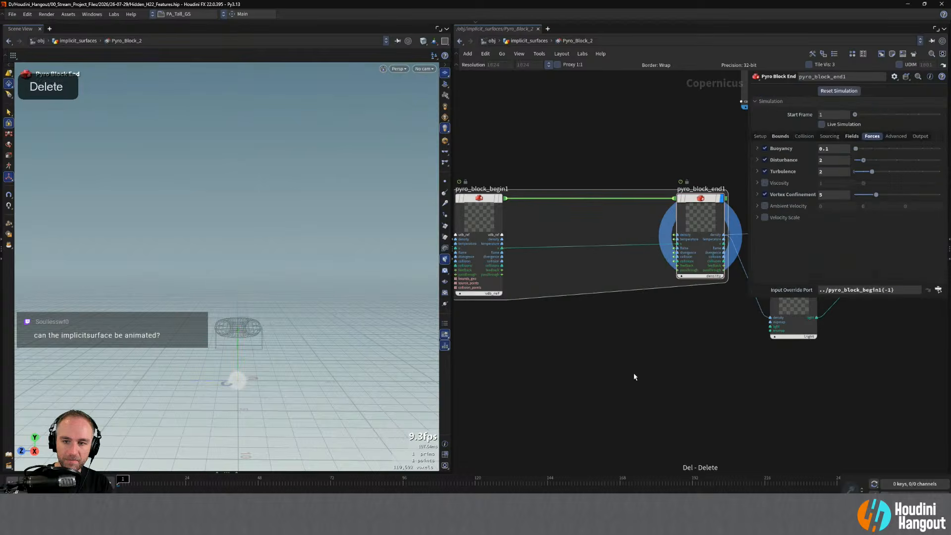
key(y)
drag(581, 236, 590, 280)
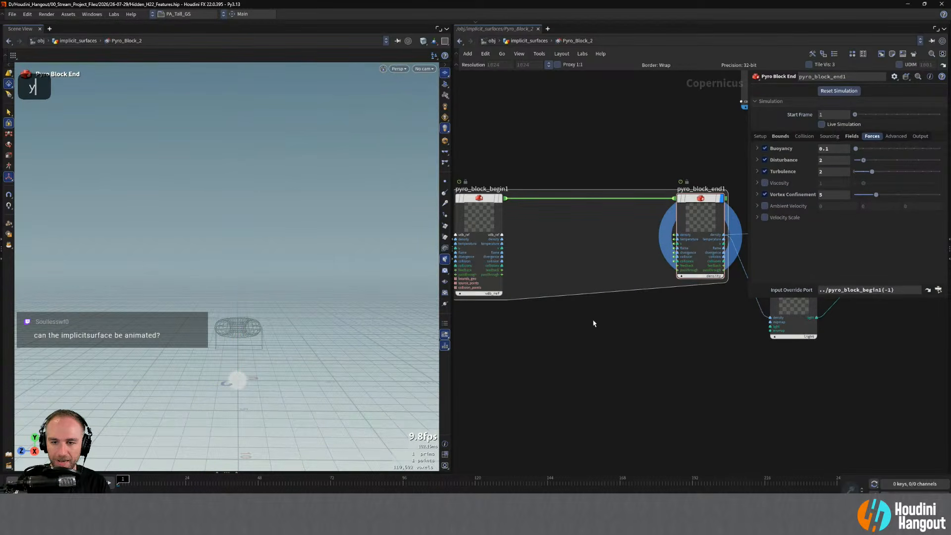
Move the pyro_block_end1 node closer to pyro_block_begin1.
drag(688, 198, 567, 198)
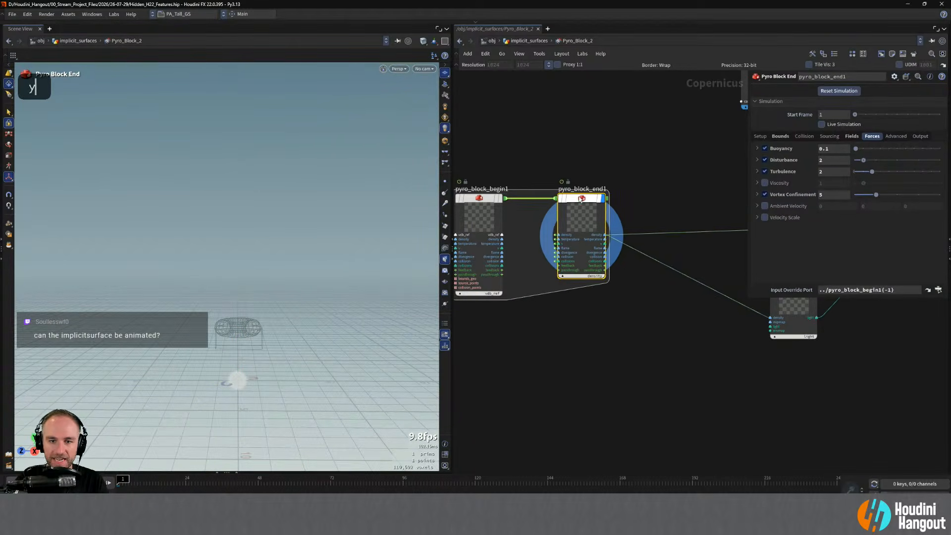
middle_drag(548, 133, 658, 169)
middle_drag(743, 173, 572, 200)
right_drag(572, 200, 561, 234)
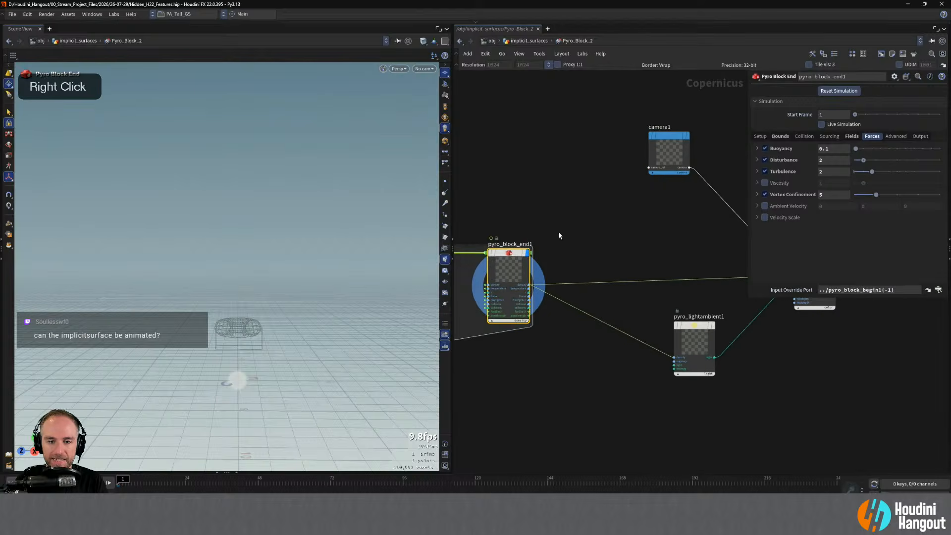
middle_drag(560, 212, 593, 220)
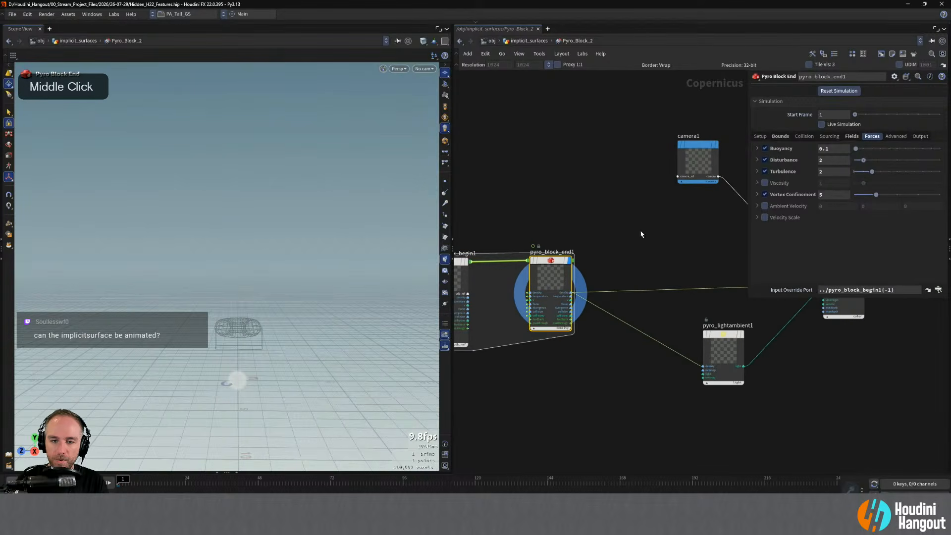
Review the Sourcing, Fields and Collision settings of the pyro_block_end1 node.
mouse_move(563, 270)
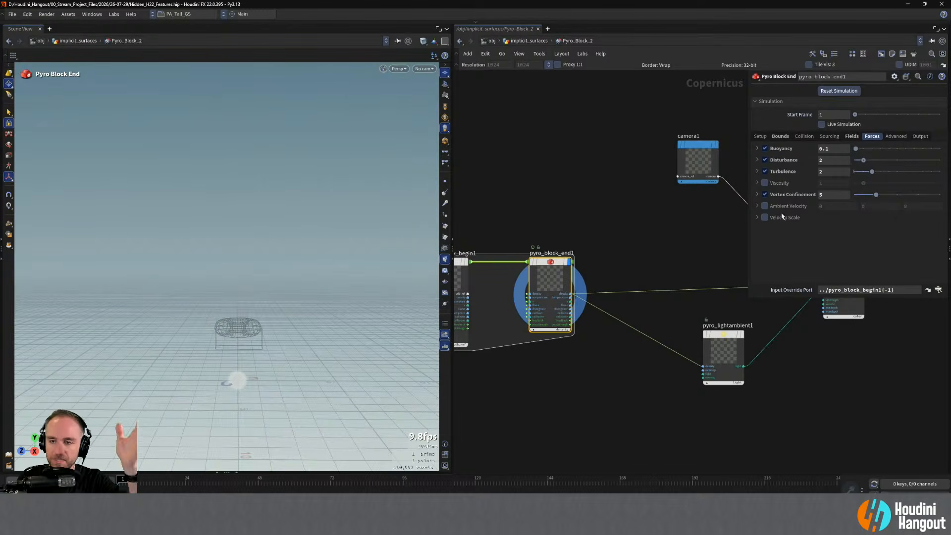
click(829, 136)
click(852, 137)
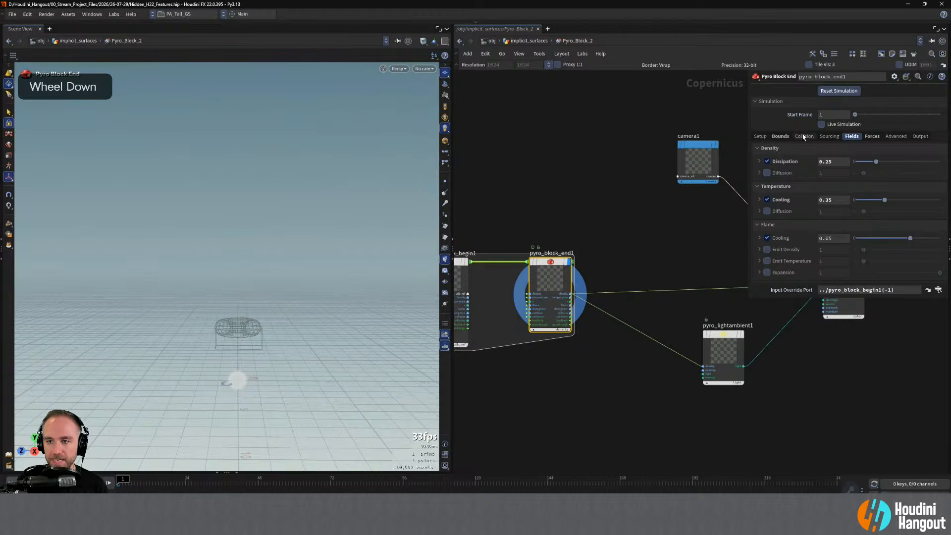
scroll(804, 136, down, 2)
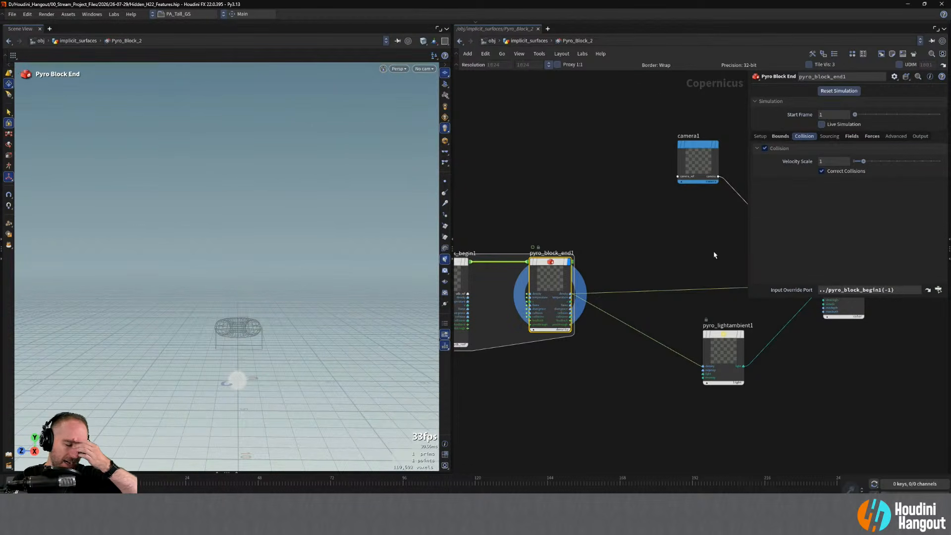
Shift pyro_block_end1 slightly away from pyro_block_begin1 and bring the whole pyro network into view.
drag(554, 263, 607, 264)
middle_drag(526, 197, 624, 200)
right_drag(624, 201, 614, 211)
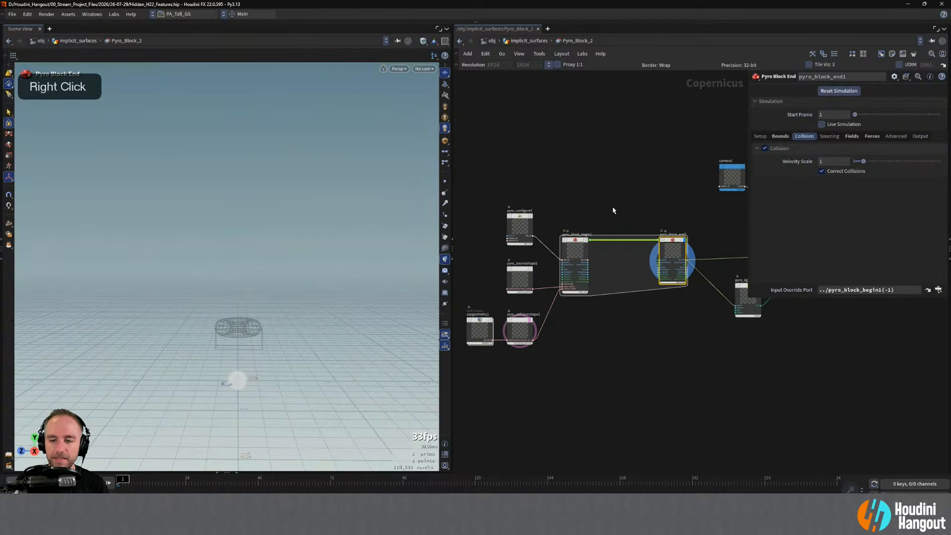
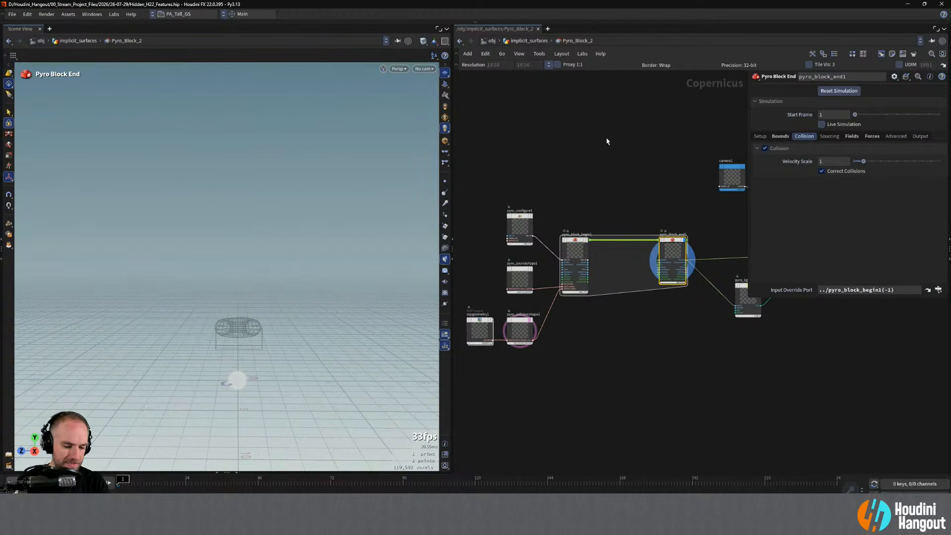
Go up to the implicit_surfaces network, select implicitsurface1, and try changing its X rotation before undoing it.
key(u)
middle_drag(640, 194, 545, 242)
click(524, 171)
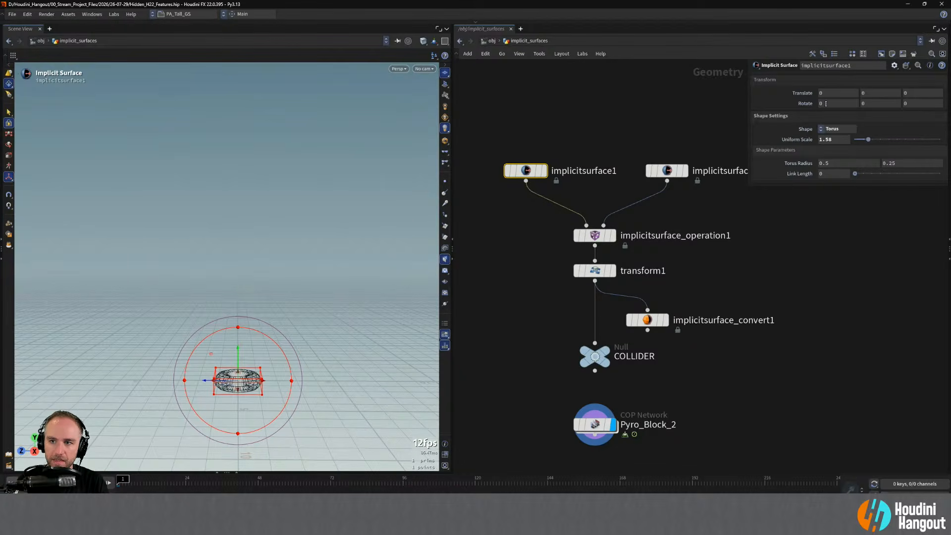
middle_drag(826, 103, 864, 92)
key(ctrl+z)
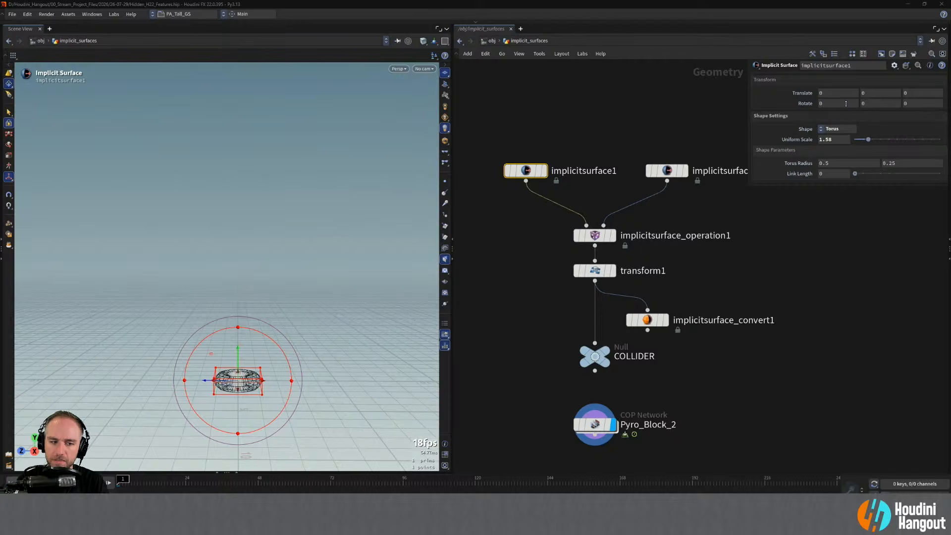
Set the Y rotation of implicitsurface1 to the expression $F*3 and show its evaluated value.
double_click(872, 104)
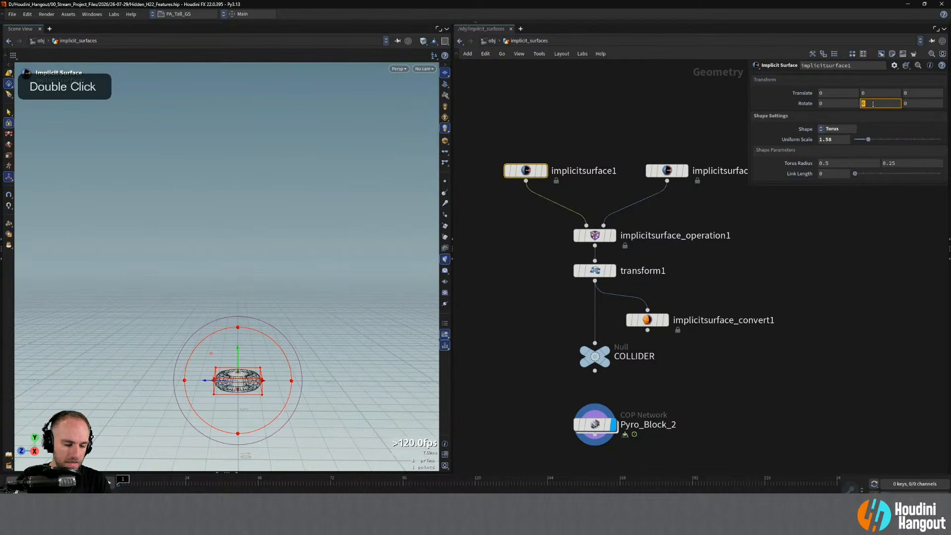
text($)
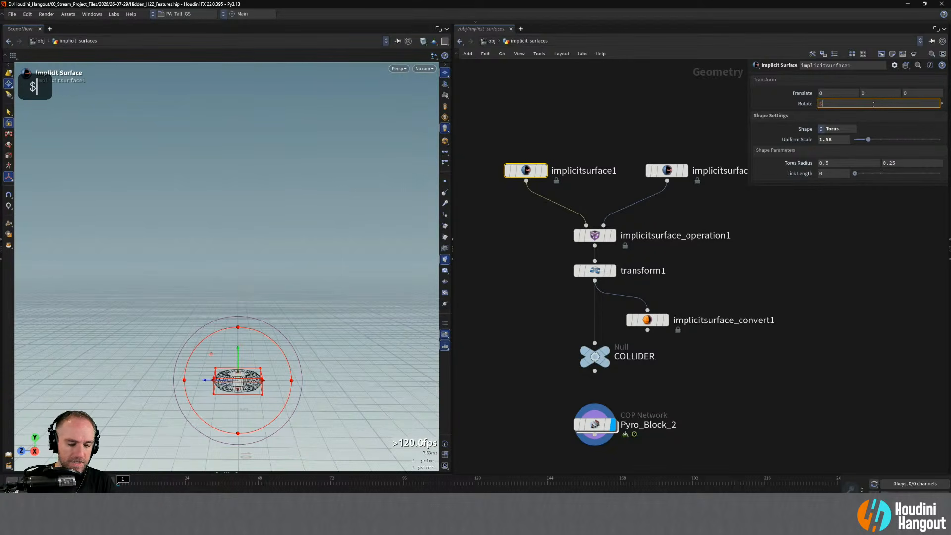
text(F)
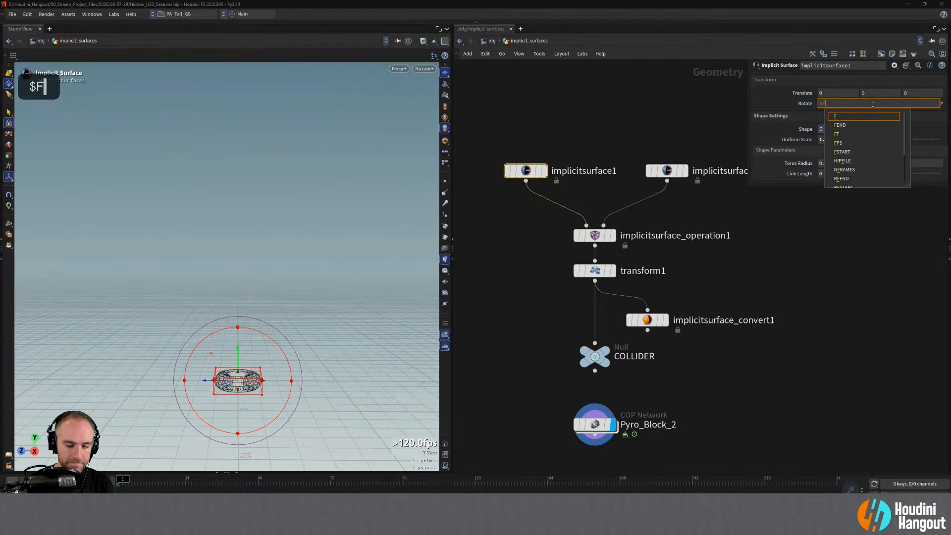
text(*)
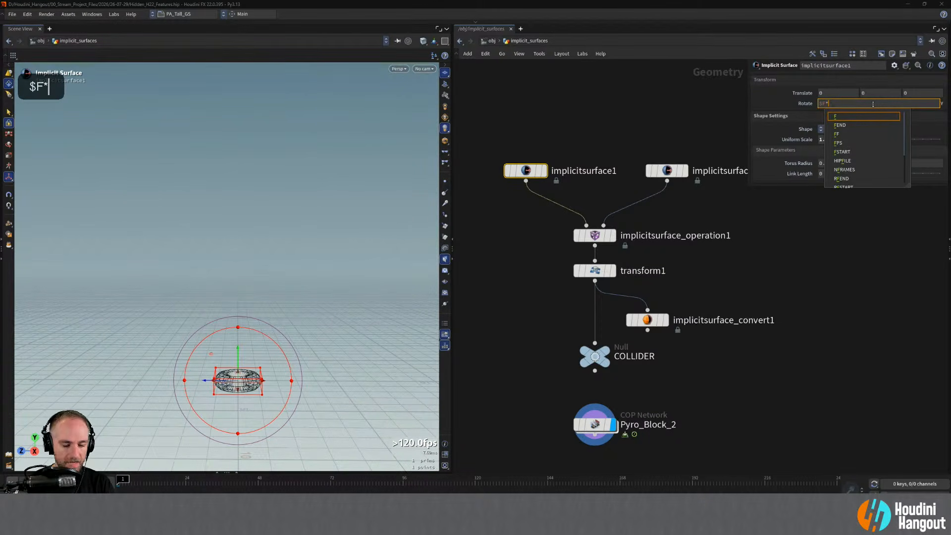
text(3)
key(Return)
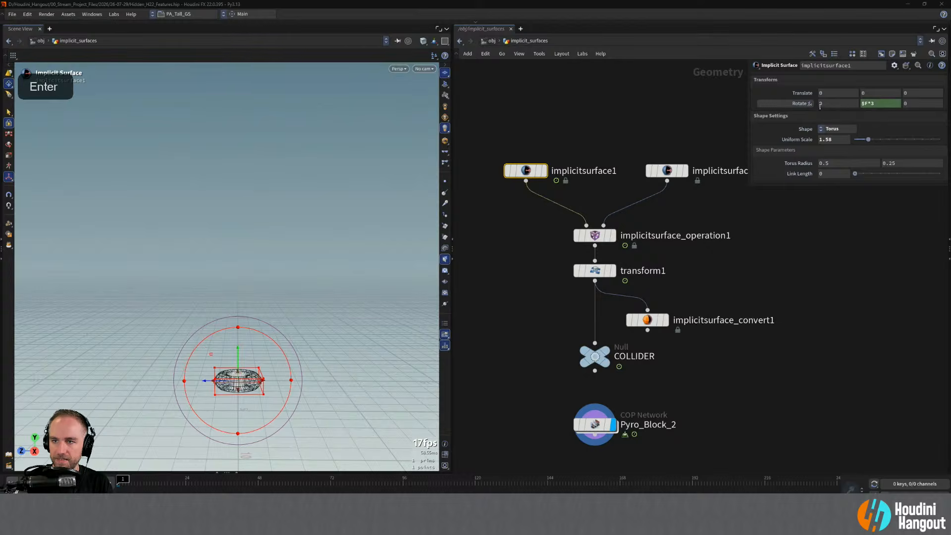
click(803, 105)
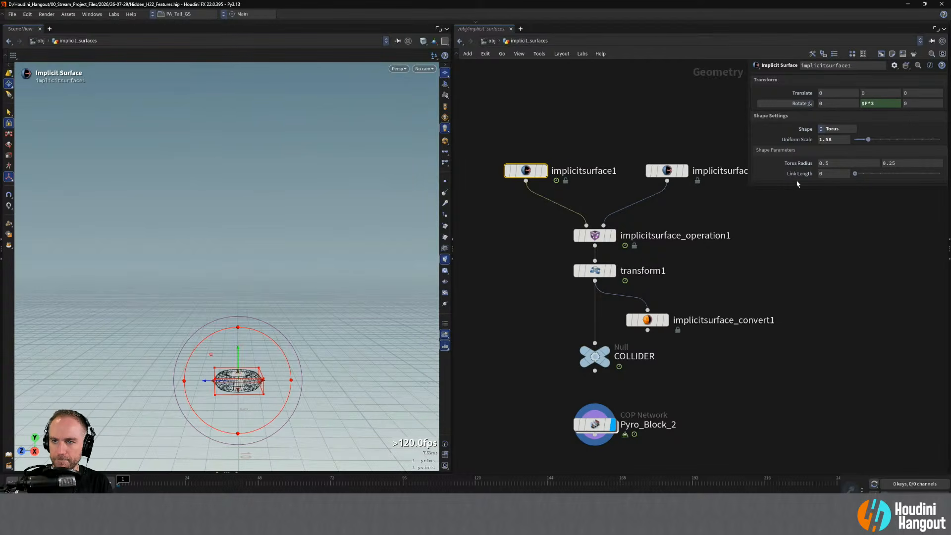
click(800, 104)
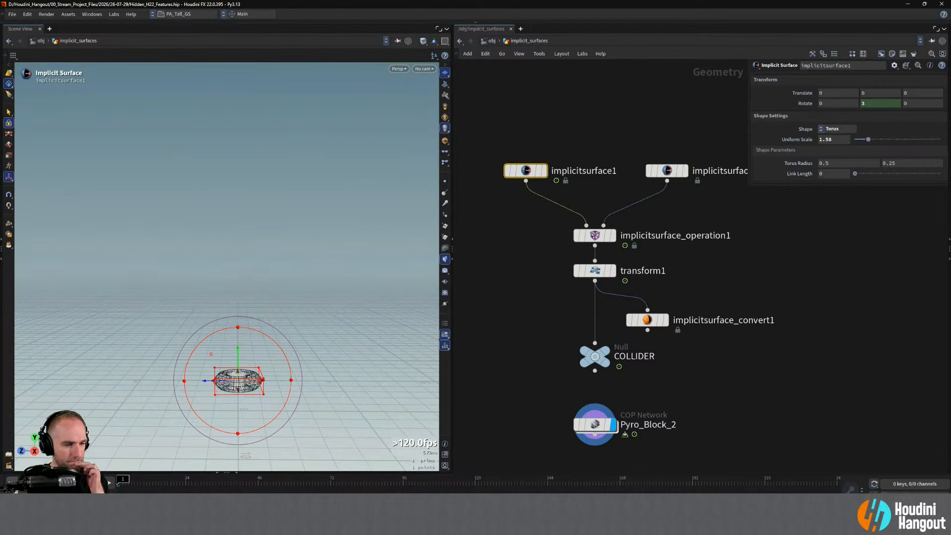
Display implicitsurface1, play the timeline to preview the rotating torus, and return to frame 1.
click(544, 171)
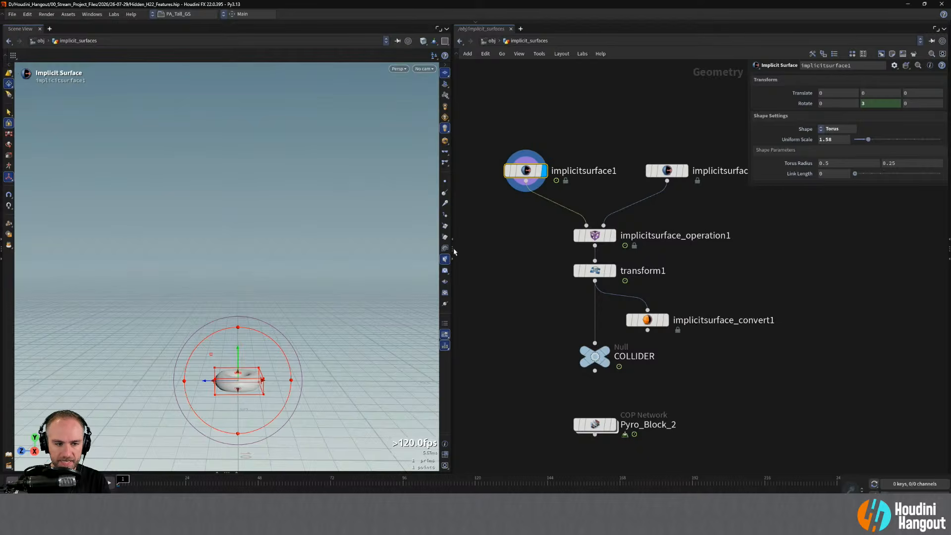
click(61, 482)
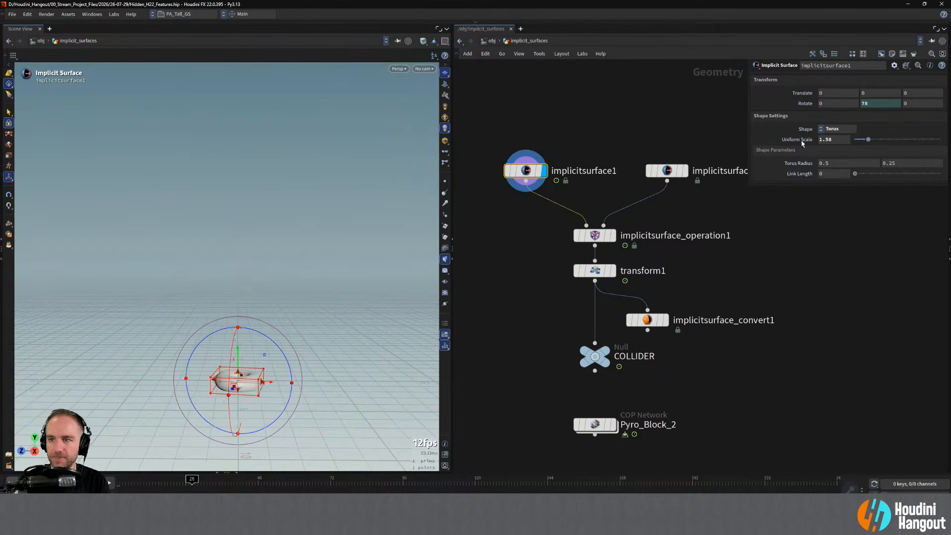
click(12, 482)
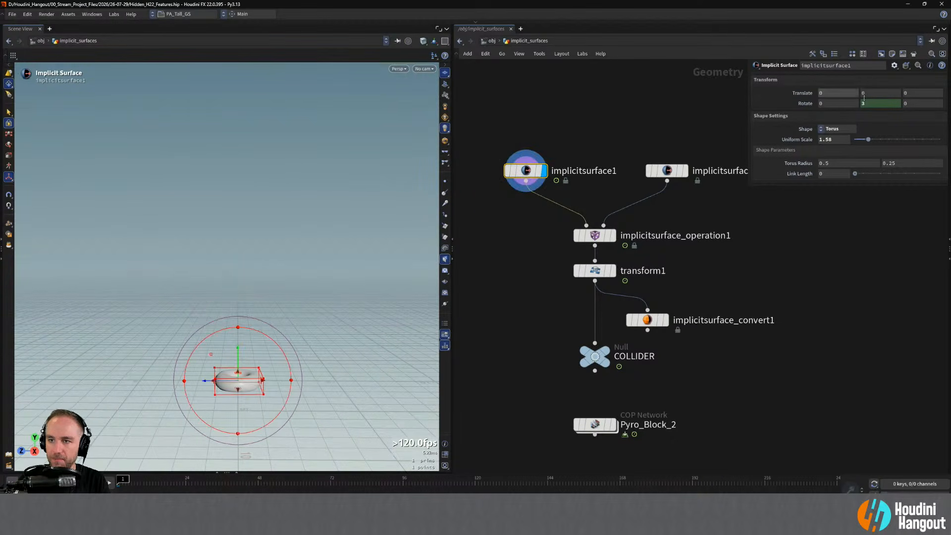
Cut the $F*3 expression from the Y rotation of implicitsurface1 to copy it, and paste it back in place.
click(888, 104)
key(ctrl+x)
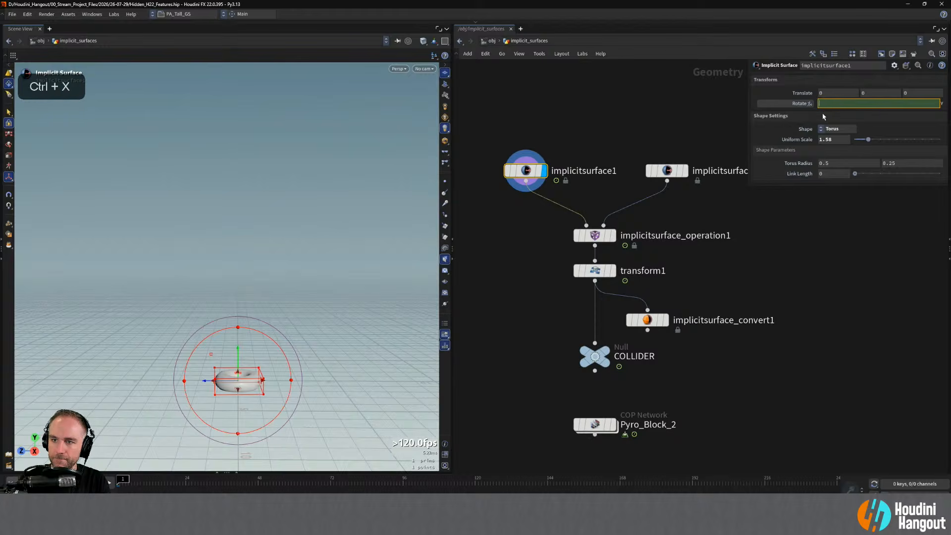
key(ctrl+v)
key(Return)
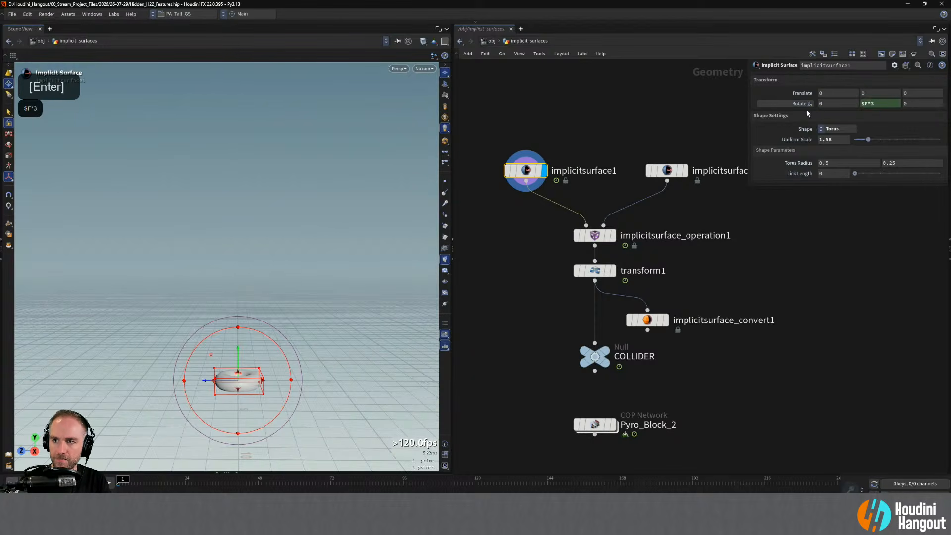
Delete the Y rotation channel of implicitsurface1 and try pasting values into its X rotation.
right_click(873, 103)
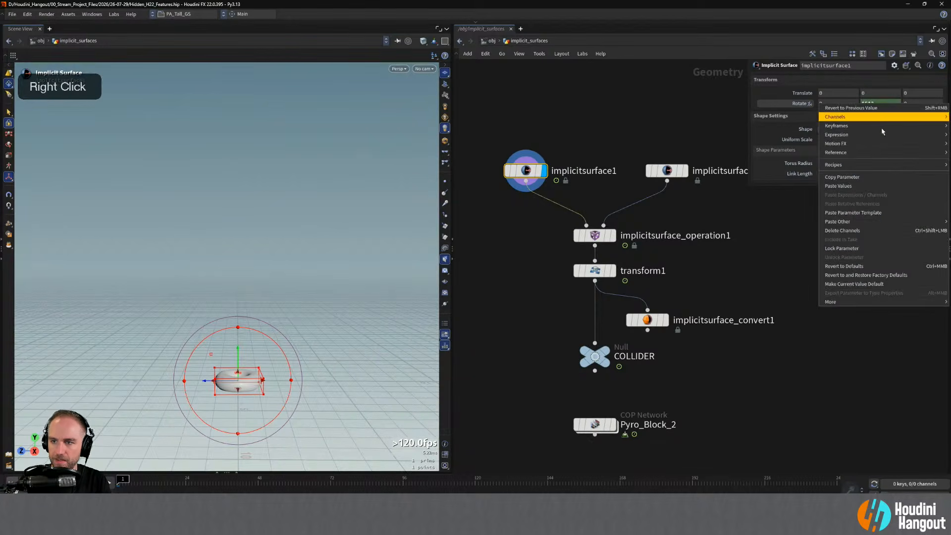
click(844, 232)
right_click(820, 105)
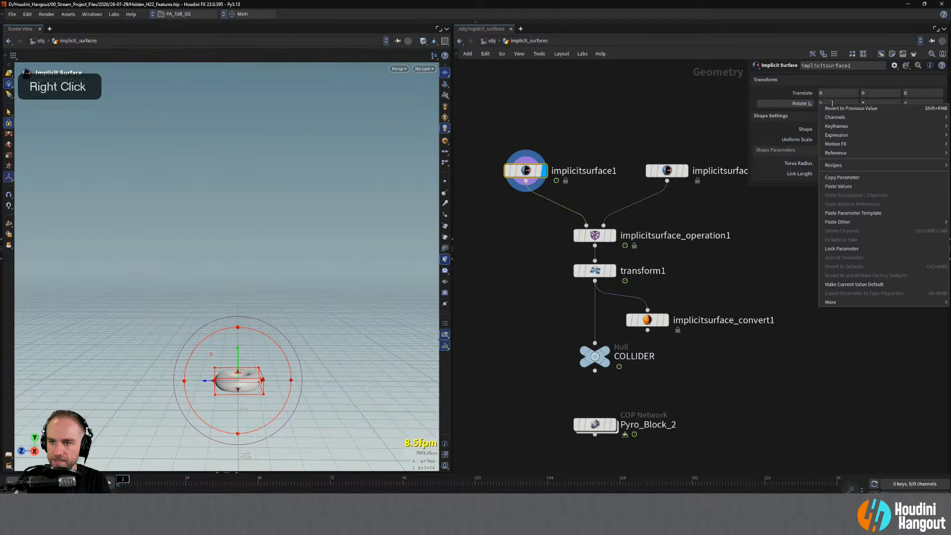
click(847, 188)
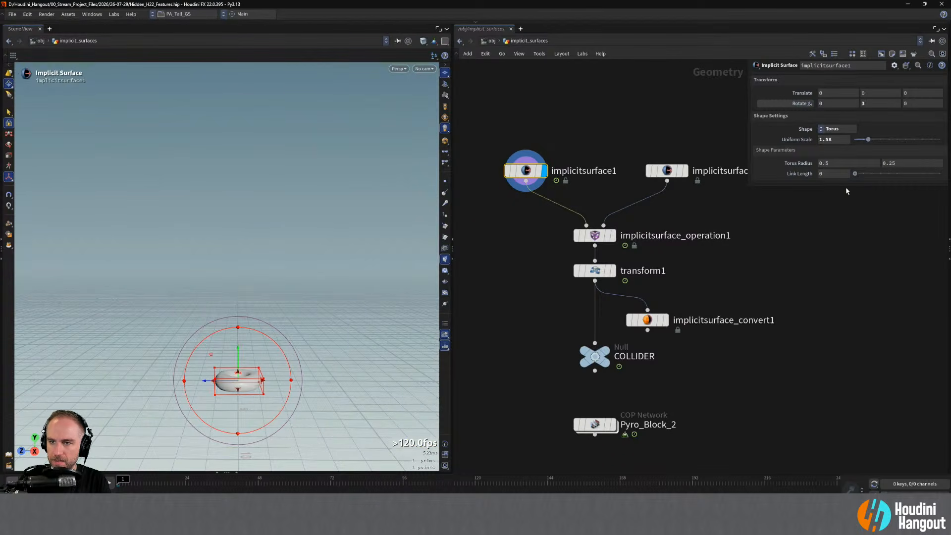
Set the X rotation of implicitsurface1 to the expression $F*3 and its Y rotation to 0.
right_click(827, 96)
click(778, 125)
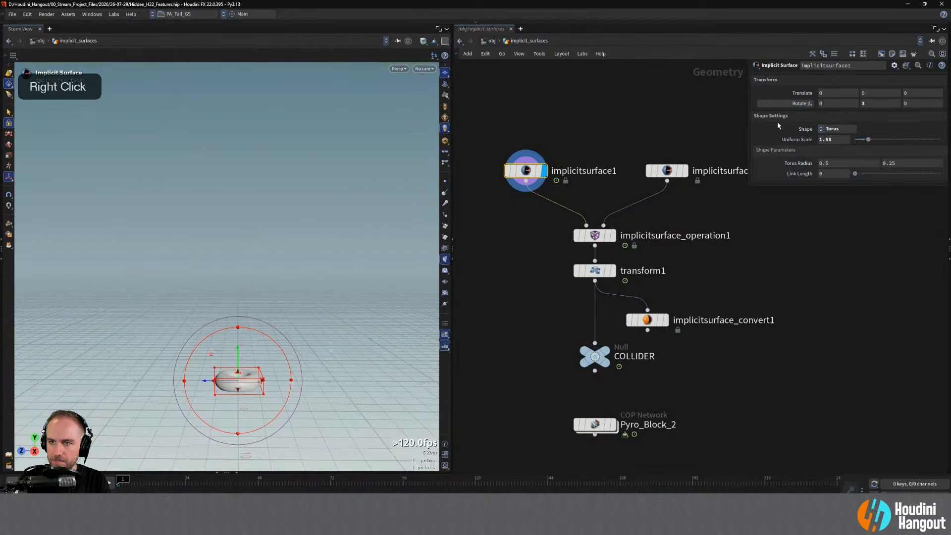
double_click(837, 103)
key(ctrl+v)
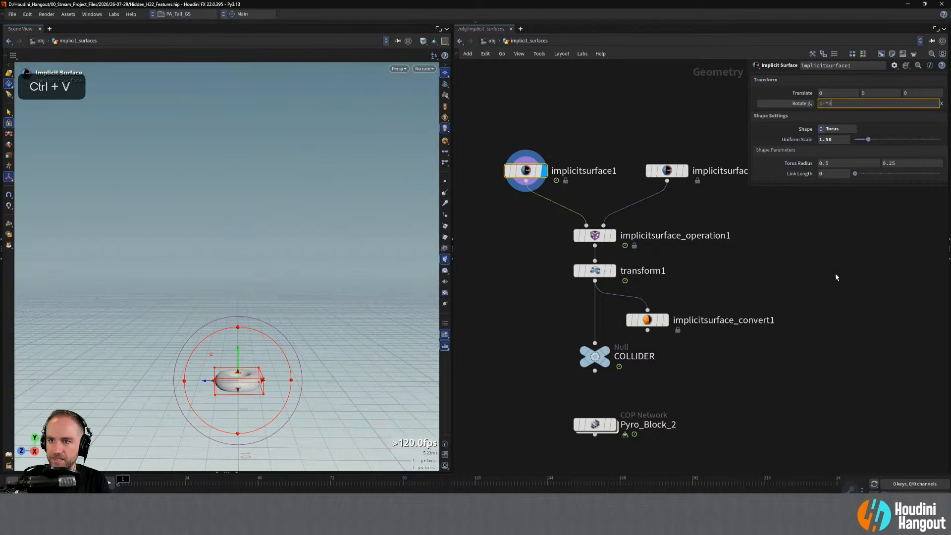
key(Return)
double_click(870, 102)
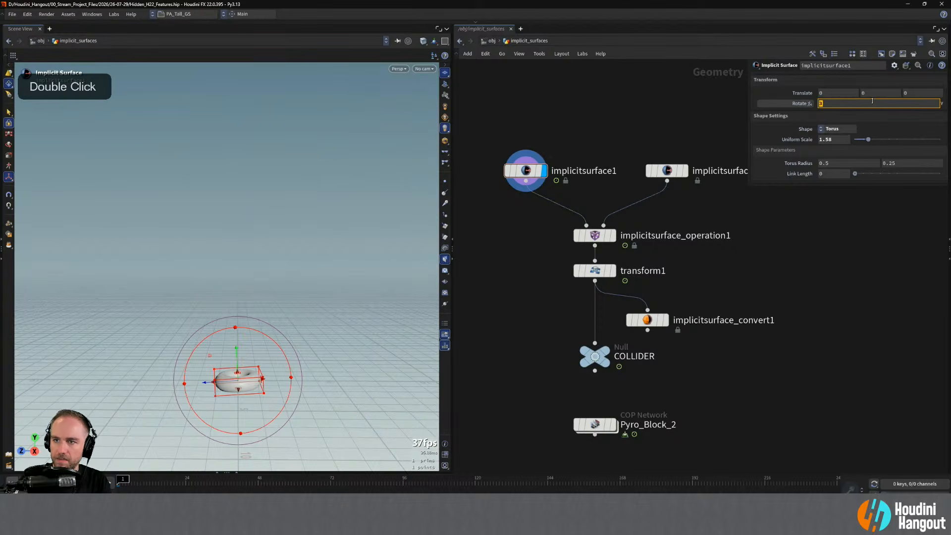
text(0)
key(Return)
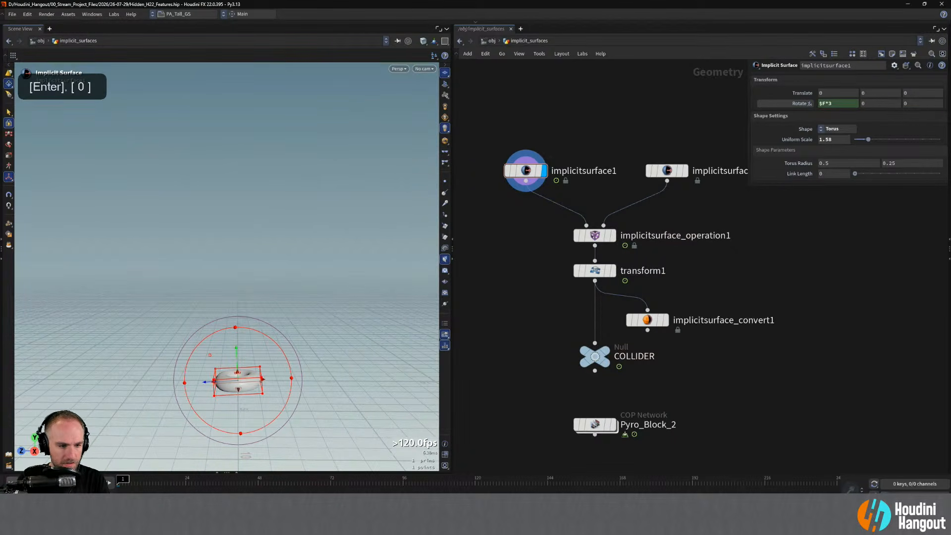
Preview the torus rotation on the timeline and change the X rotation expression of implicitsurface1 to $F*5.
key(Up)
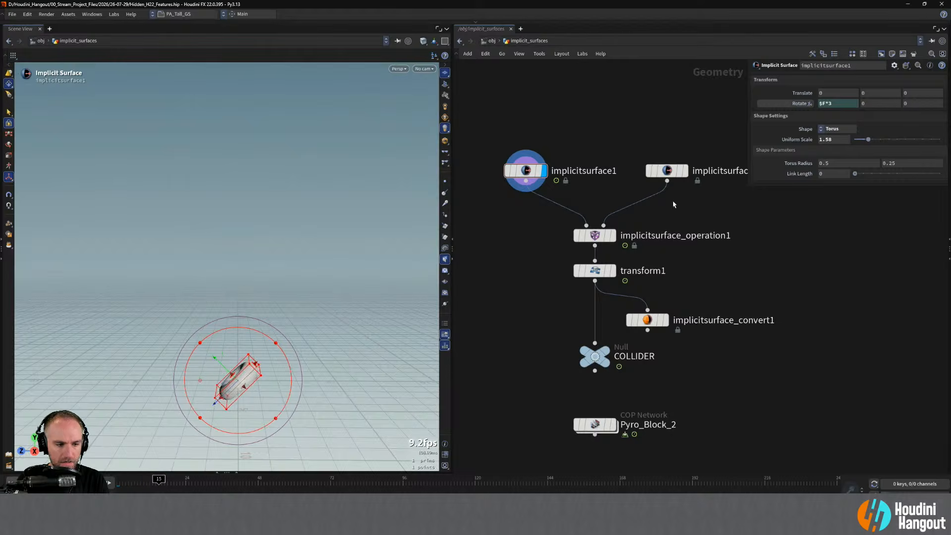
key(ctrl+Up)
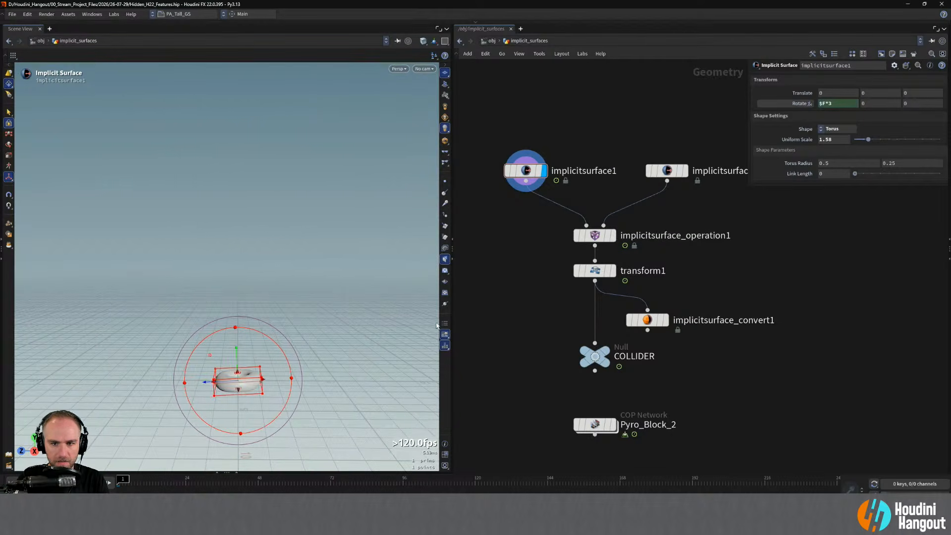
double_click(830, 104)
text(5)
key(Return)
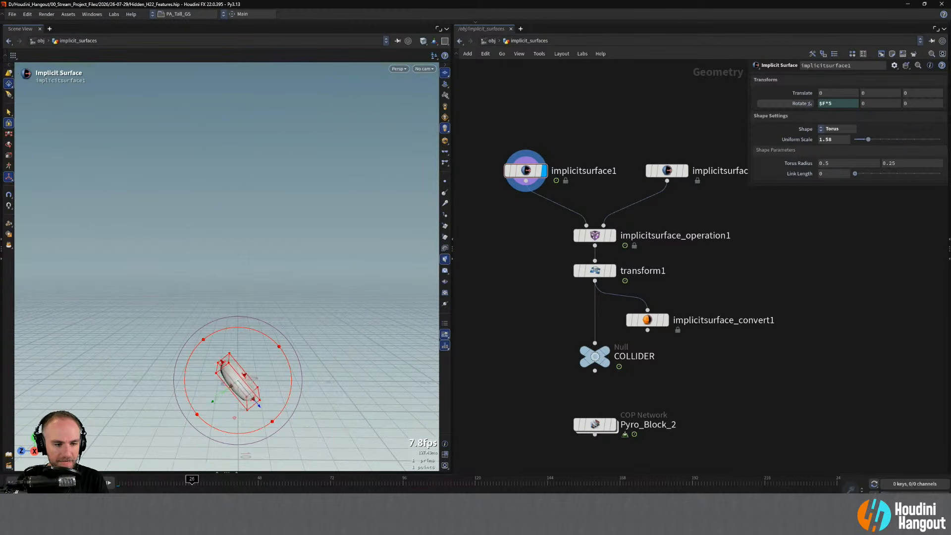
Display implicitsurface_operation1, switch back to implicitsurface1, play the faster rotation, and return to frame 1.
click(613, 235)
click(594, 235)
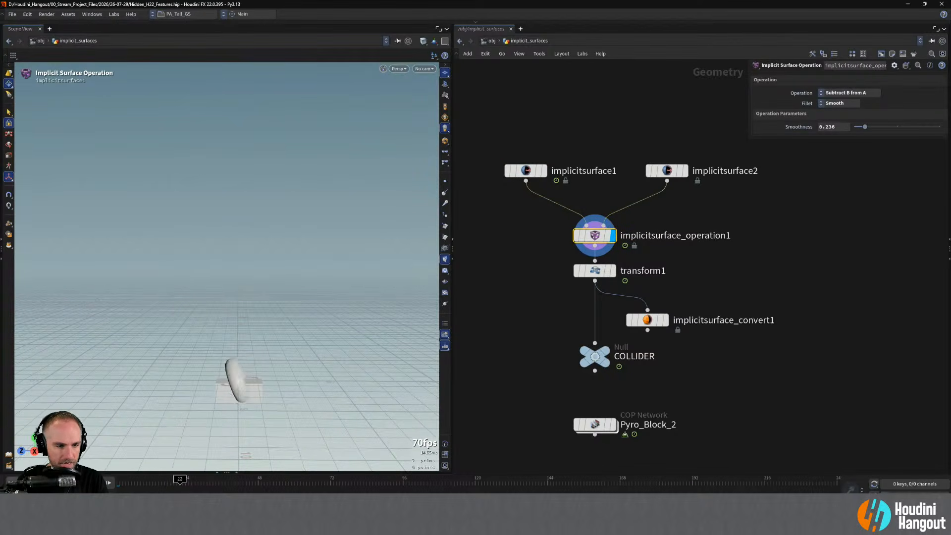
key(ctrl+Up)
click(524, 172)
click(543, 170)
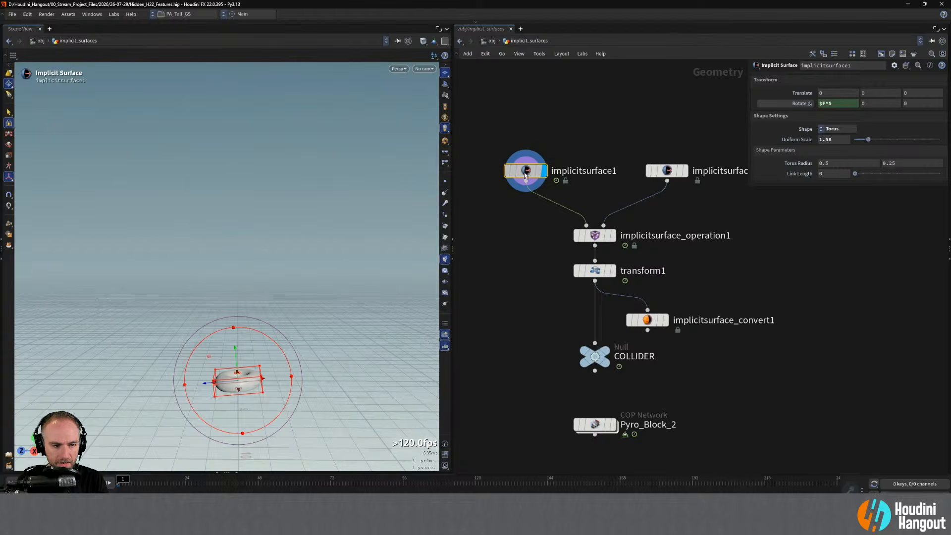
key(Up)
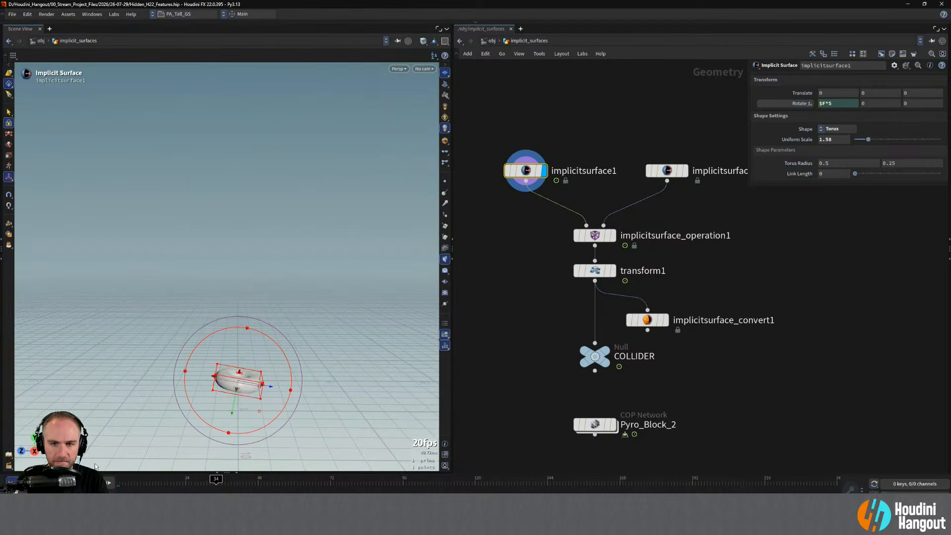
key(ctrl+Up)
Play the animation with implicitsurface_operation1 and implicitsurface_convert1 displayed in turn, examine the cut torus, and return to frame 1.
click(613, 237)
click(607, 239)
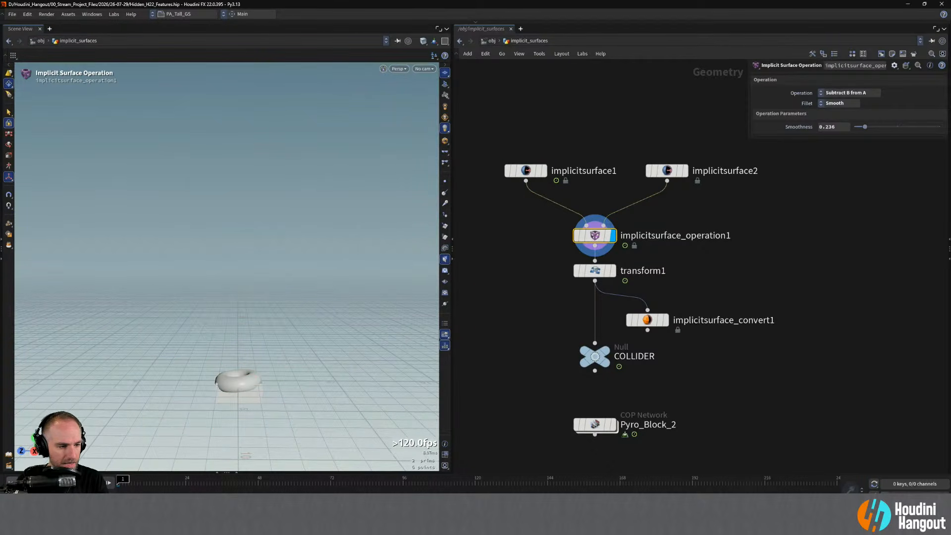
key(Up)
click(663, 320)
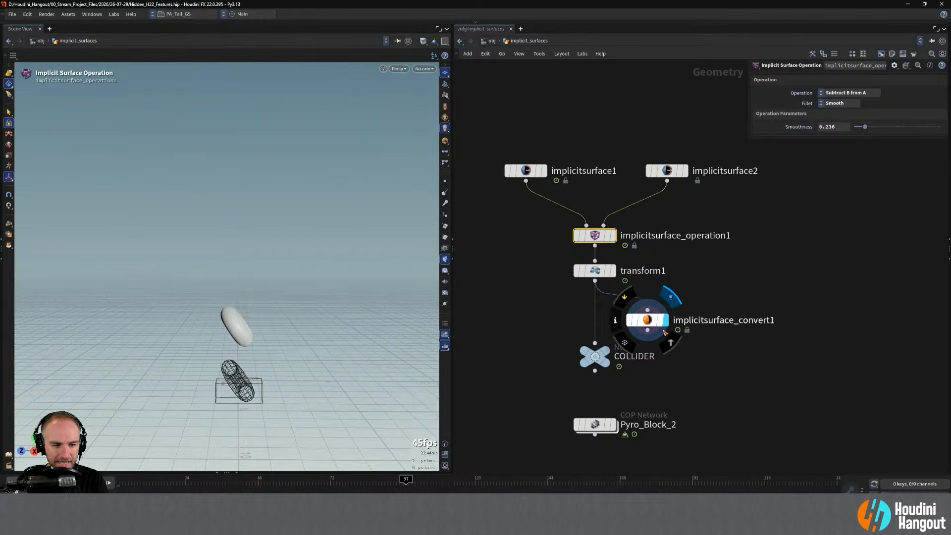
mouse_move(264, 337)
alt+mouse_down()
mouse_move(292, 333)
mouse_move(281, 337)
alt+mouse_up()
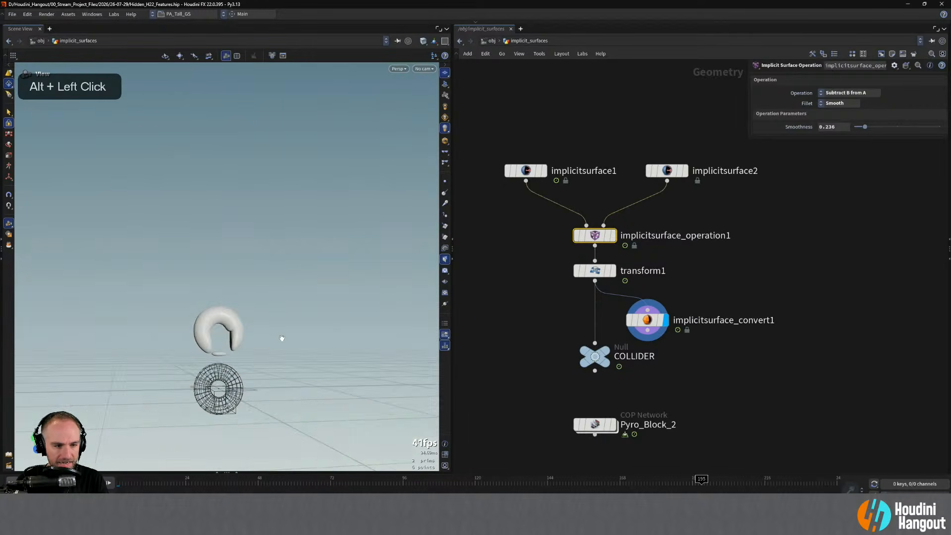
alt+right_drag(280, 338, 314, 351)
alt+drag(315, 351, 330, 355)
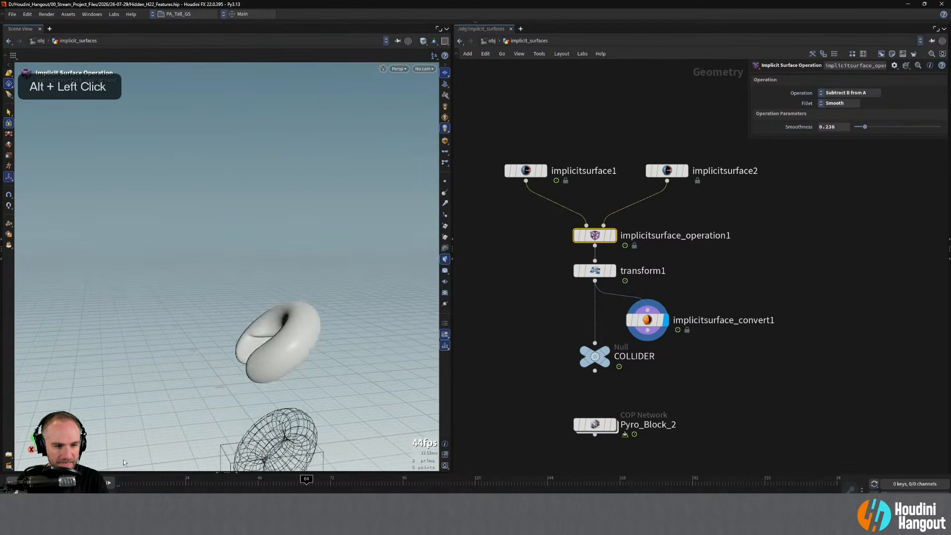
key(ctrl+Up)
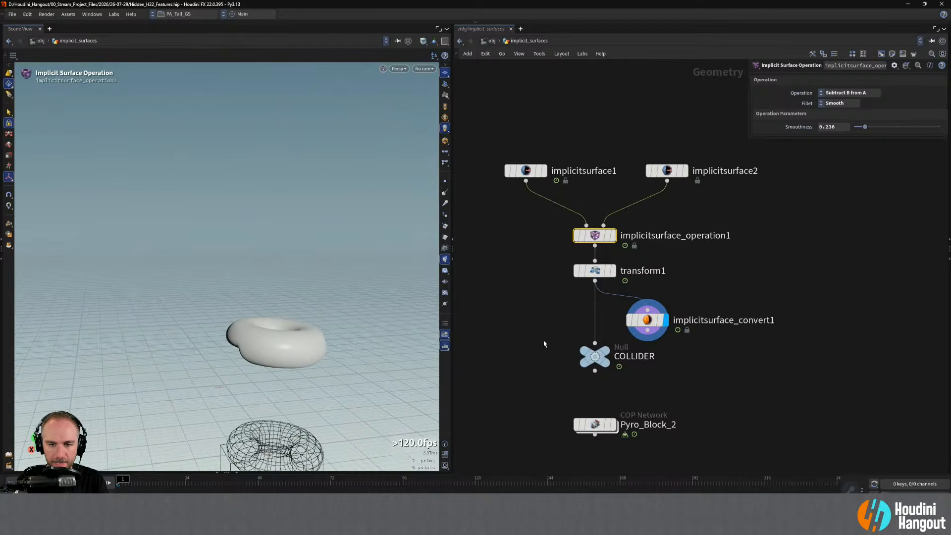
Display COLLIDER, enter the Pyro_Block_2 network, play the smoke simulation against the rotating collider, and return to frame 1.
click(618, 334)
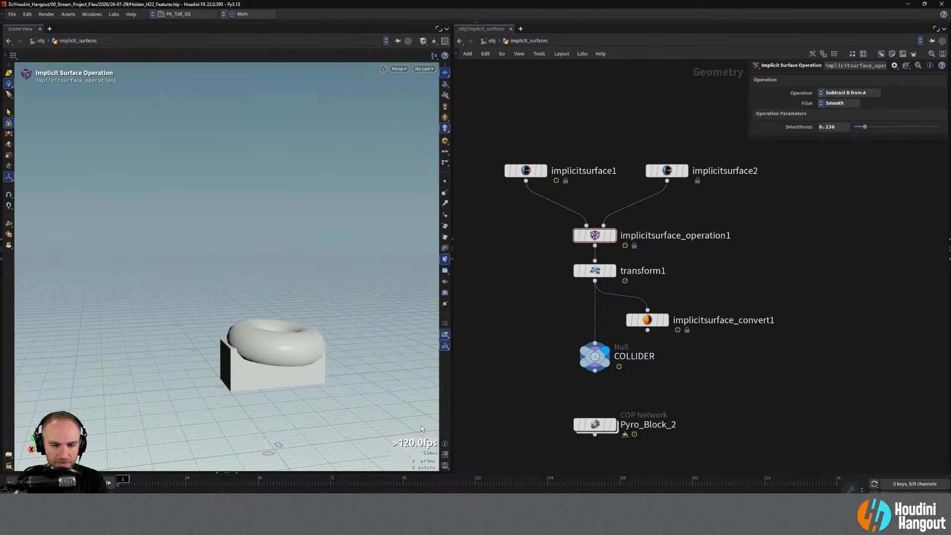
click(615, 426)
double_click(596, 426)
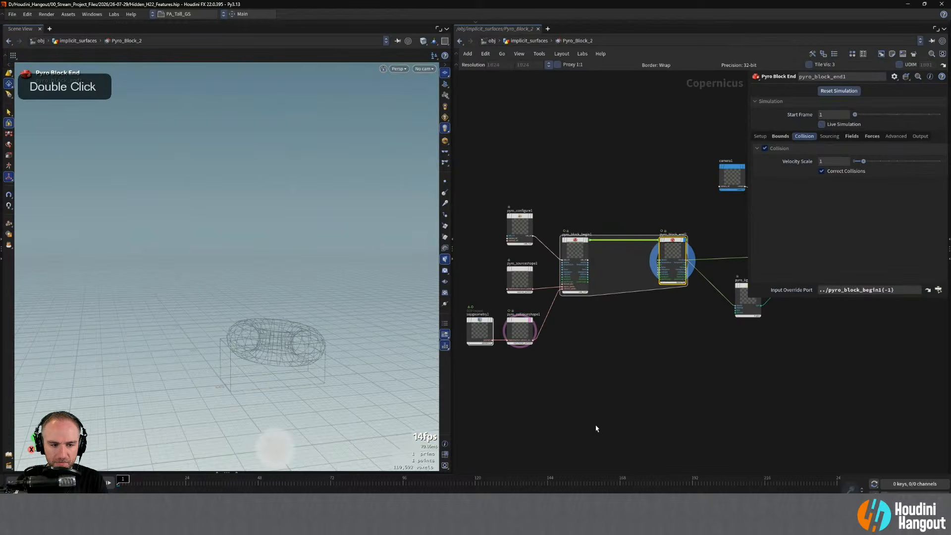
key(Up)
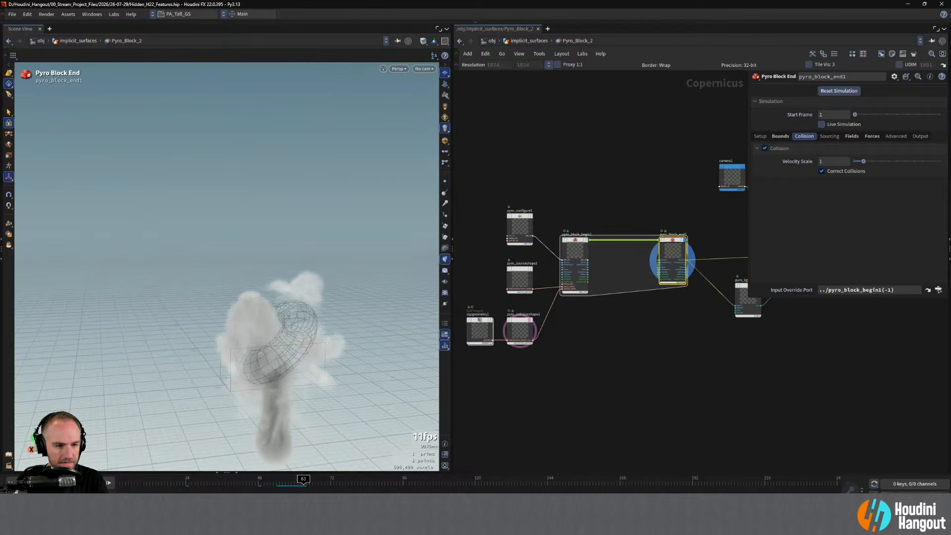
alt+drag(186, 367, 195, 323)
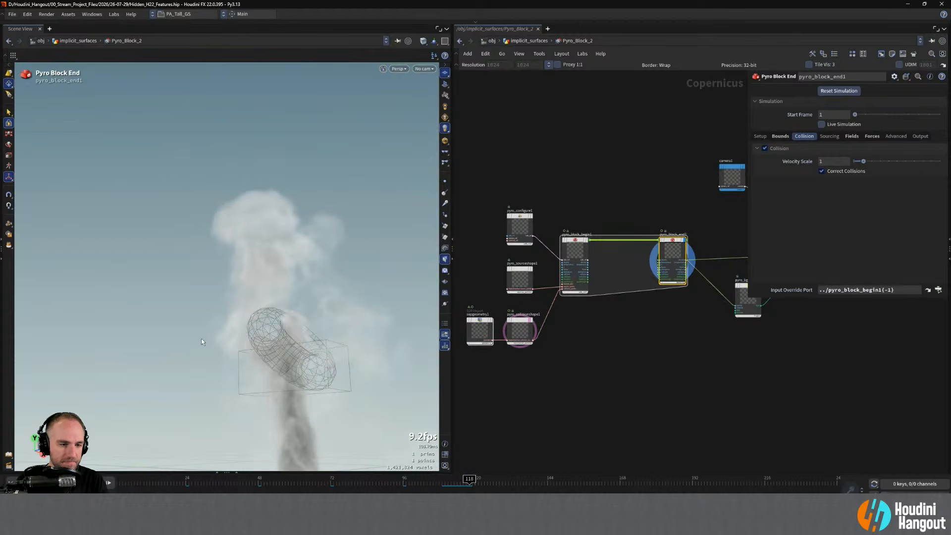
alt+drag(201, 339, 335, 376)
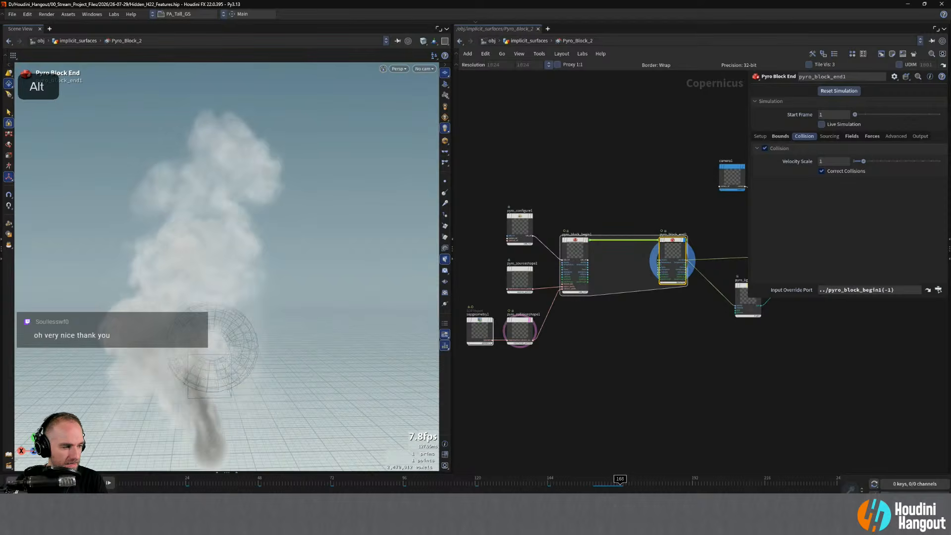
click(11, 483)
alt+drag(99, 337, 156, 314)
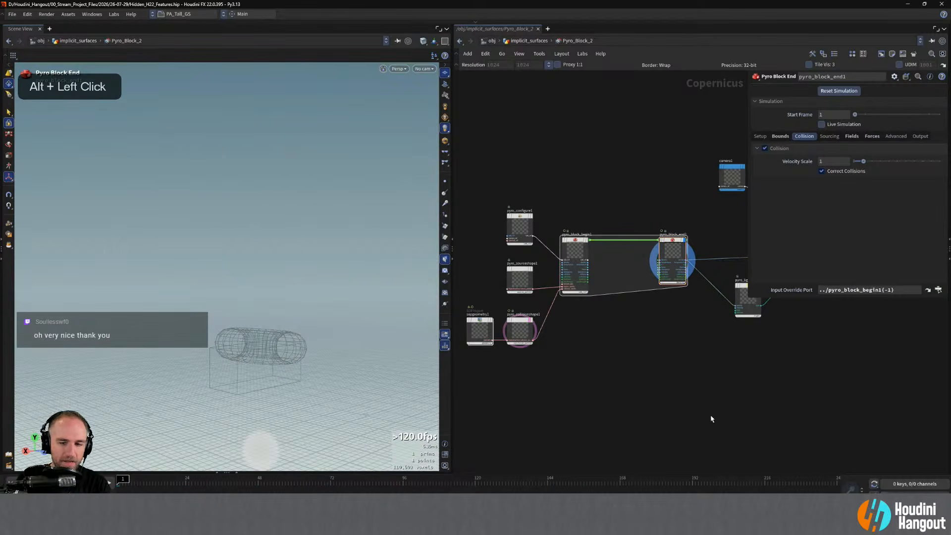
Go back up to the object level and rename the implicit_surfaces geometry node to implicit_surfaces_and_pyro_2.
key(u)
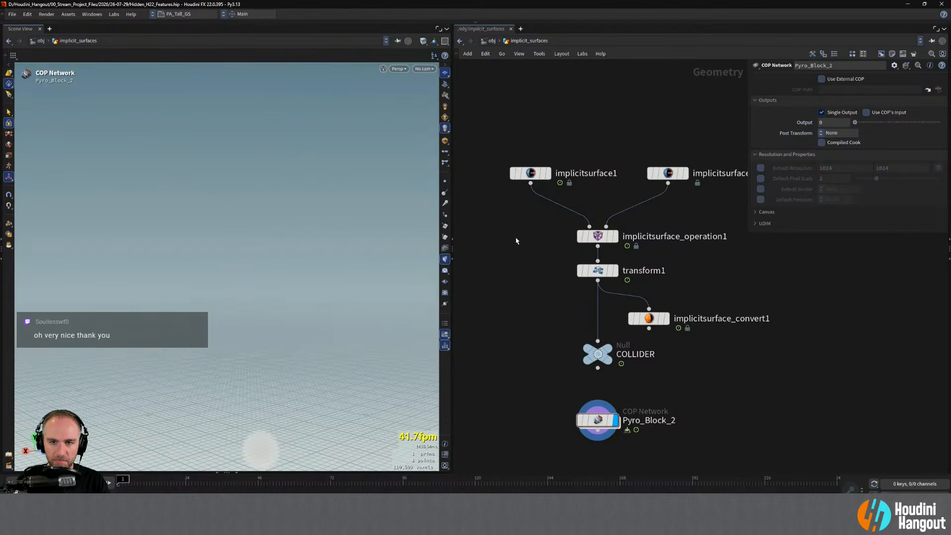
middle_drag(517, 241, 551, 342)
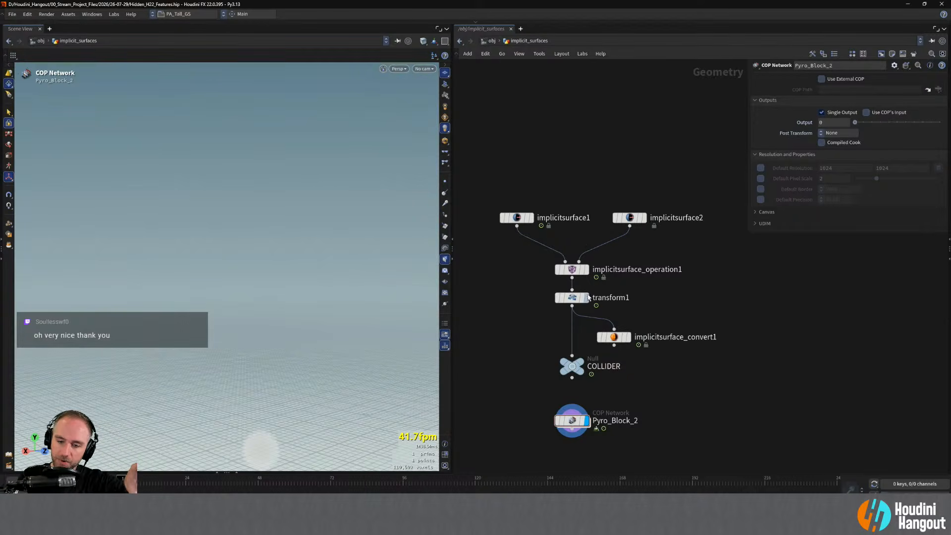
mouse_move(582, 301)
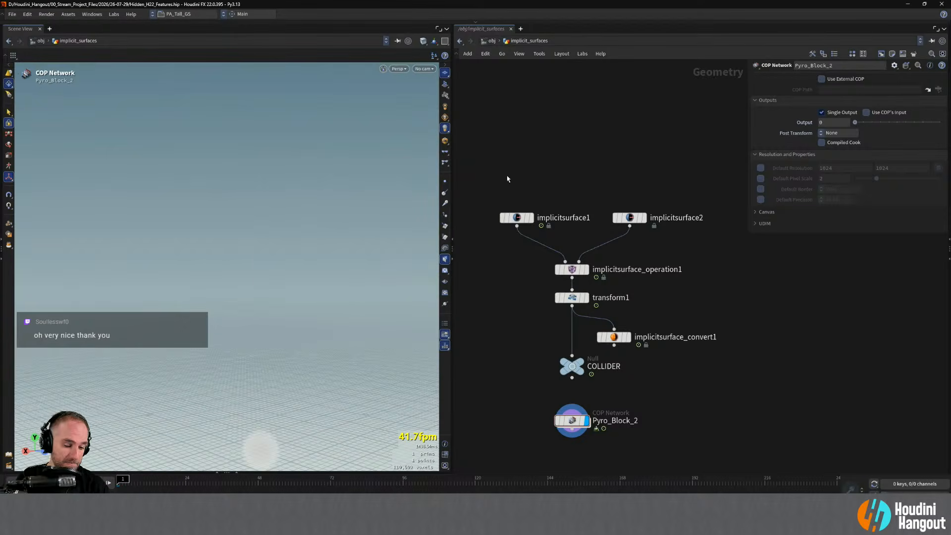
key(u)
middle_click(569, 328)
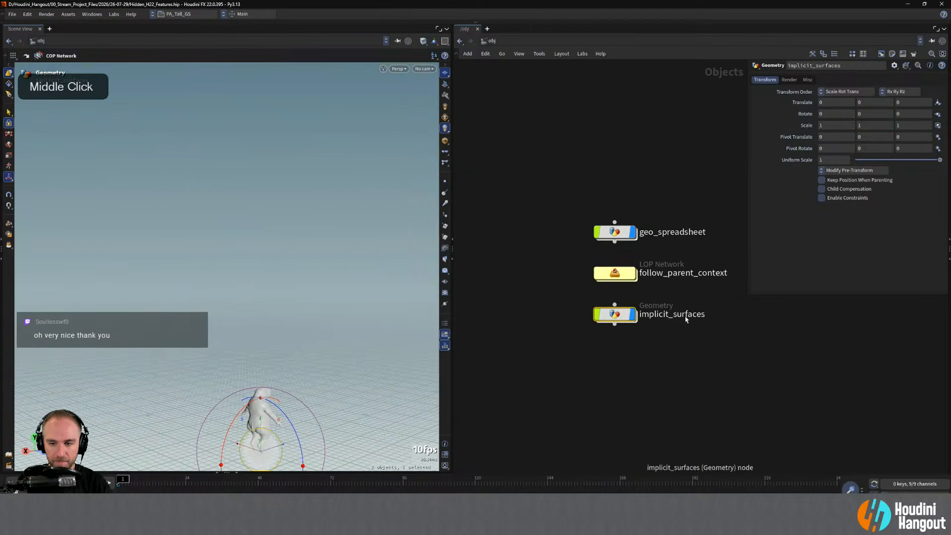
double_click(706, 316)
text(_)
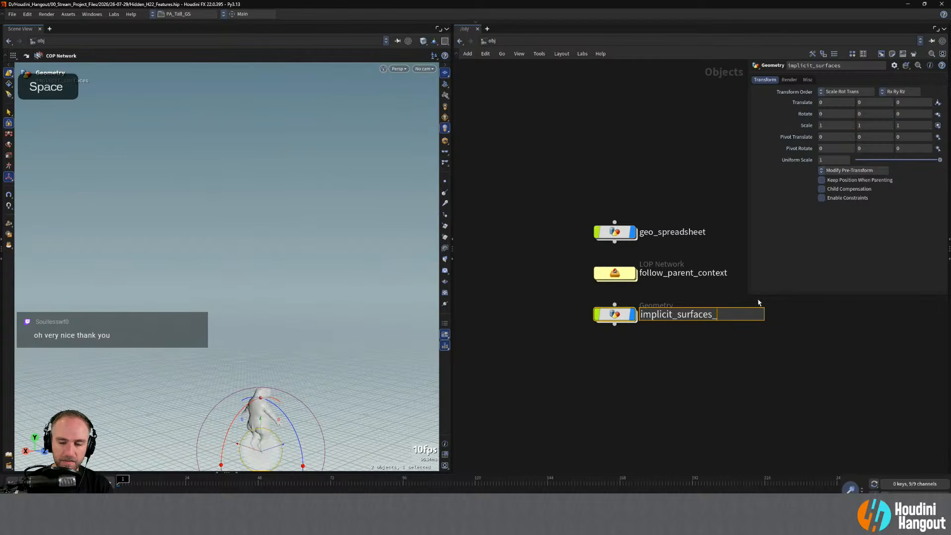
text(pyro_2)
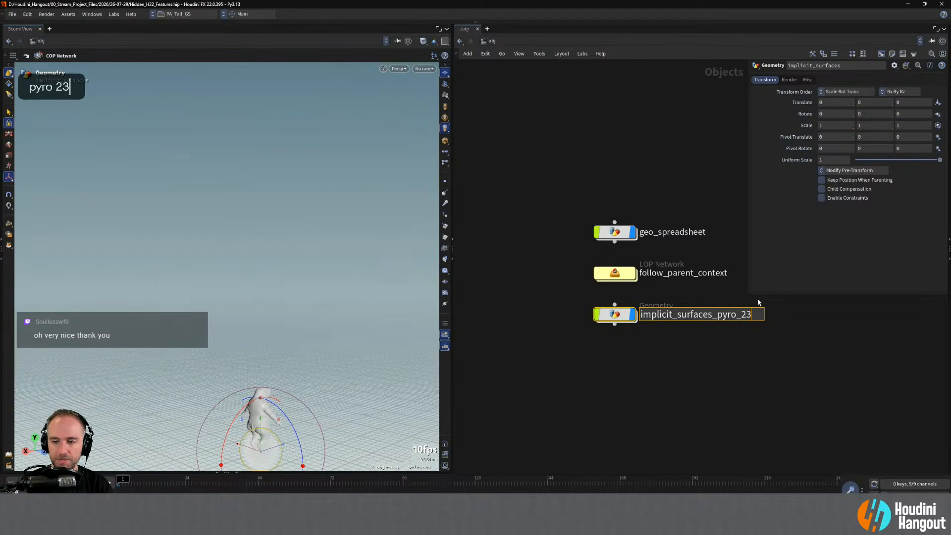
click(719, 315)
text(and_)
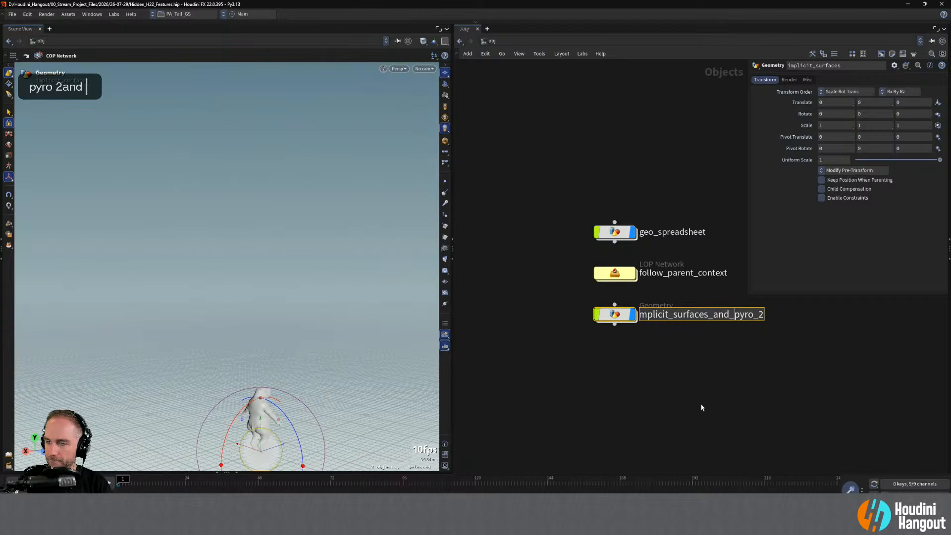
click(688, 424)
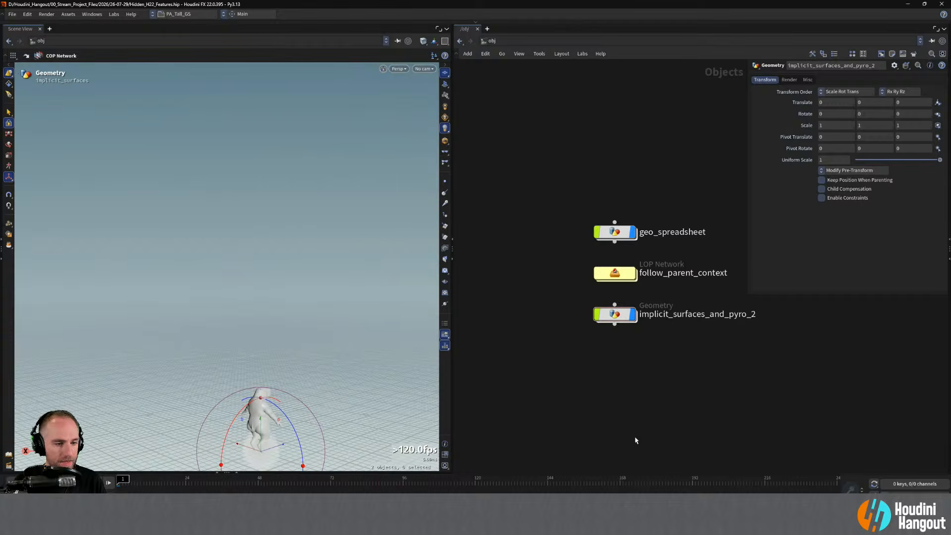
Turn off the display of the geo_spreadsheet and implicit_surfaces_and_pyro_2 geometry objects.
click(632, 233)
click(624, 315)
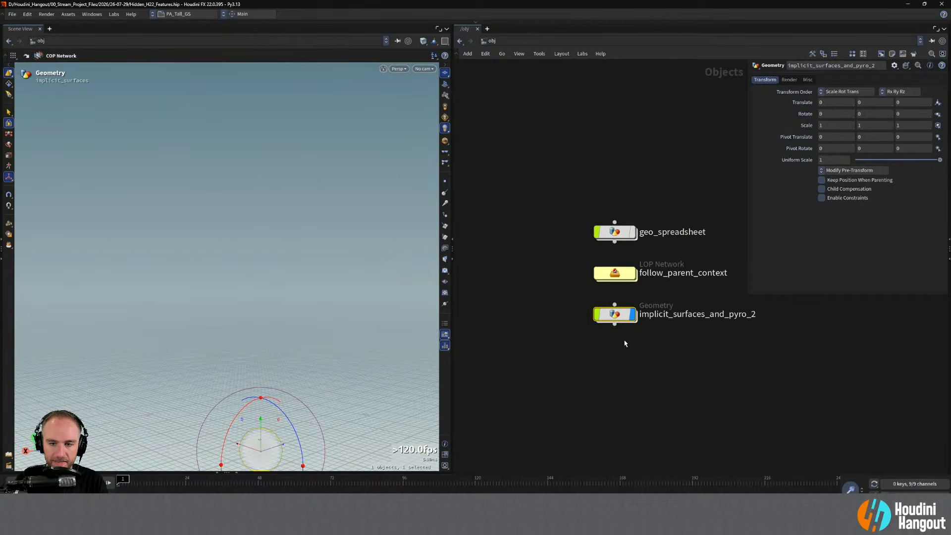
click(633, 314)
click(615, 381)
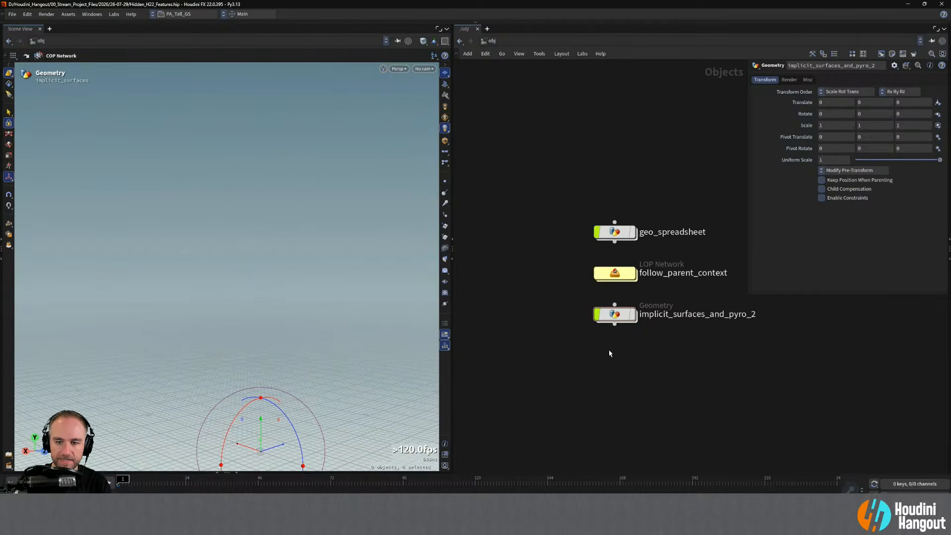
Add a LOP Network node below implicit_surfaces_and_pyro_2.
middle_drag(610, 354, 584, 363)
key(Tab)
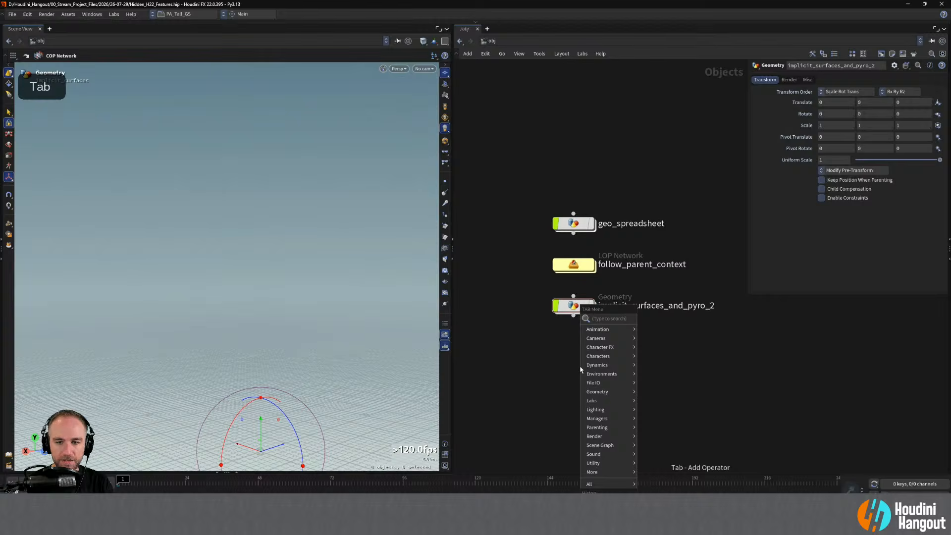
text(lop)
key(Down)
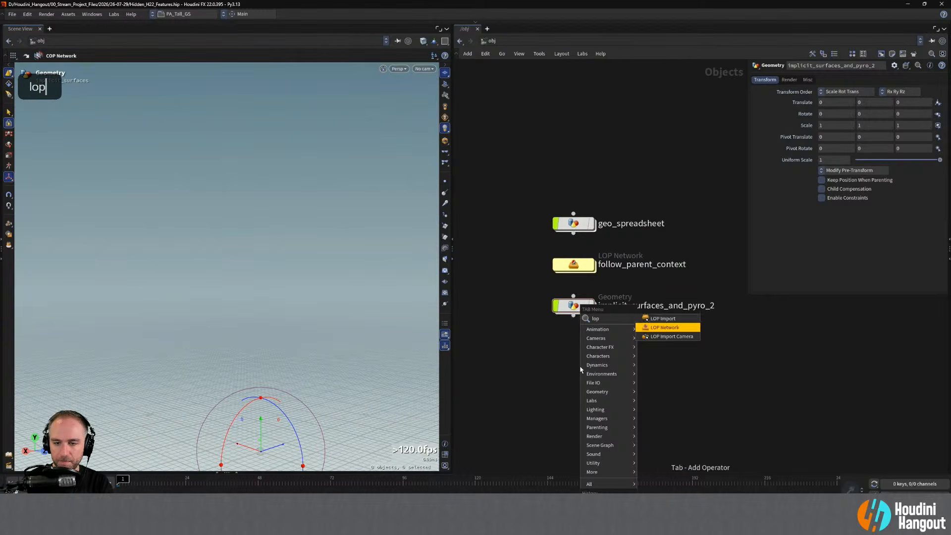
key(Return)
click(574, 359)
Select all four object-level nodes and align them in an evenly spaced vertical column.
drag(544, 191, 586, 369)
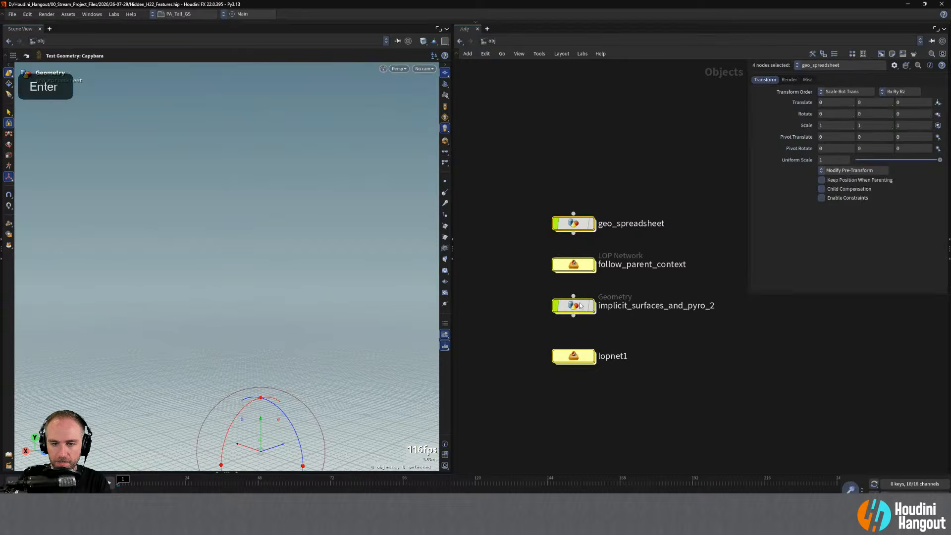
mouse_move(578, 213)
mouse_down()
mouse_move(577, 179)
mouse_move(583, 219)
mouse_up()
key(a)
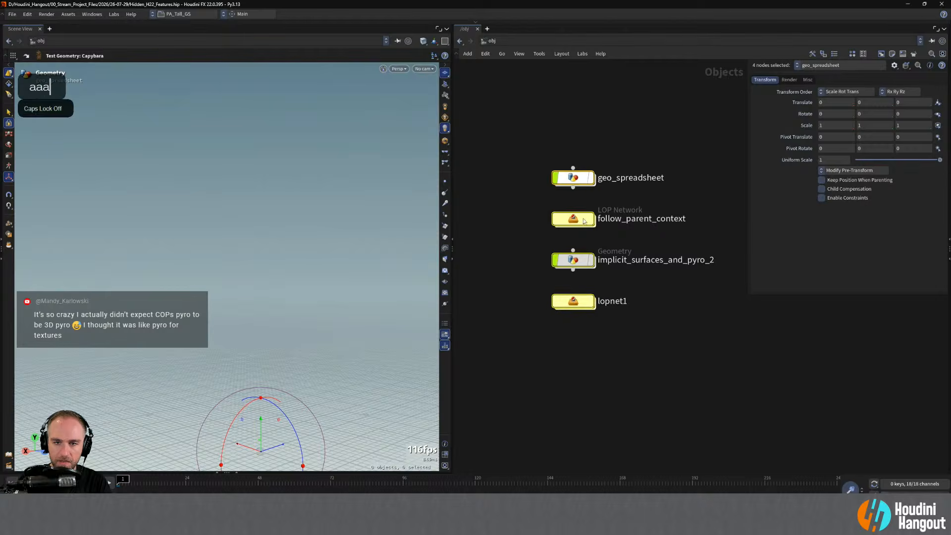
Open the Pyro_Block_2 Copernicus network inside implicit_surfaces_and_pyro_2 and bring its camera and rasterize nodes into reach.
middle_drag(624, 405, 614, 426)
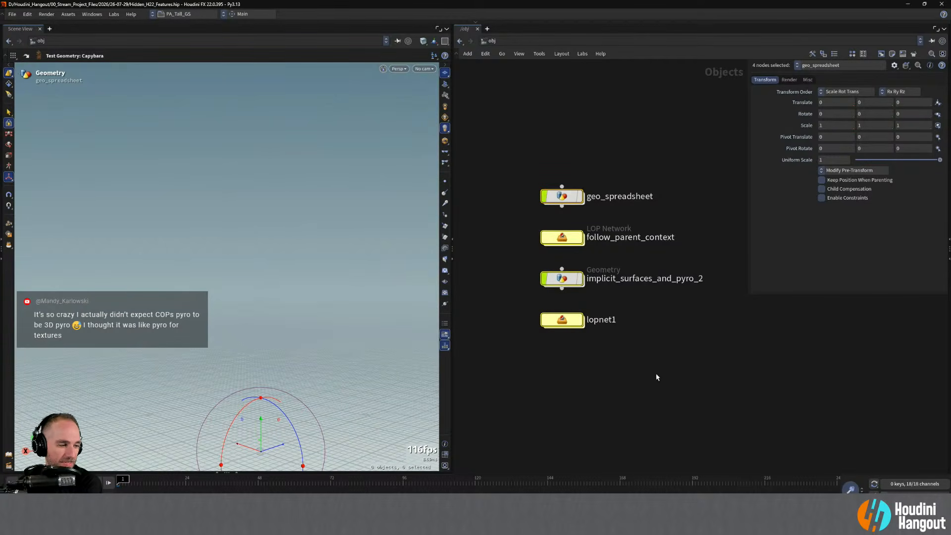
click(618, 411)
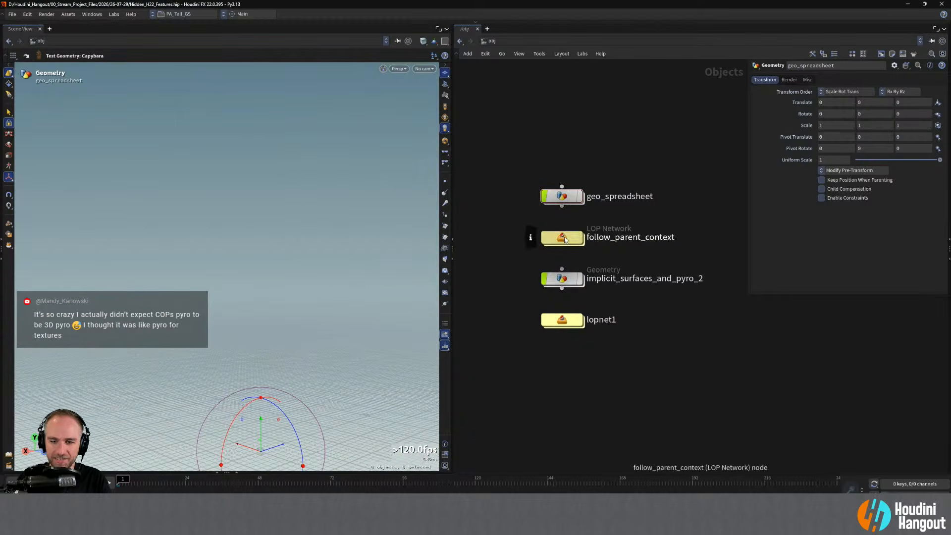
double_click(566, 280)
double_click(581, 418)
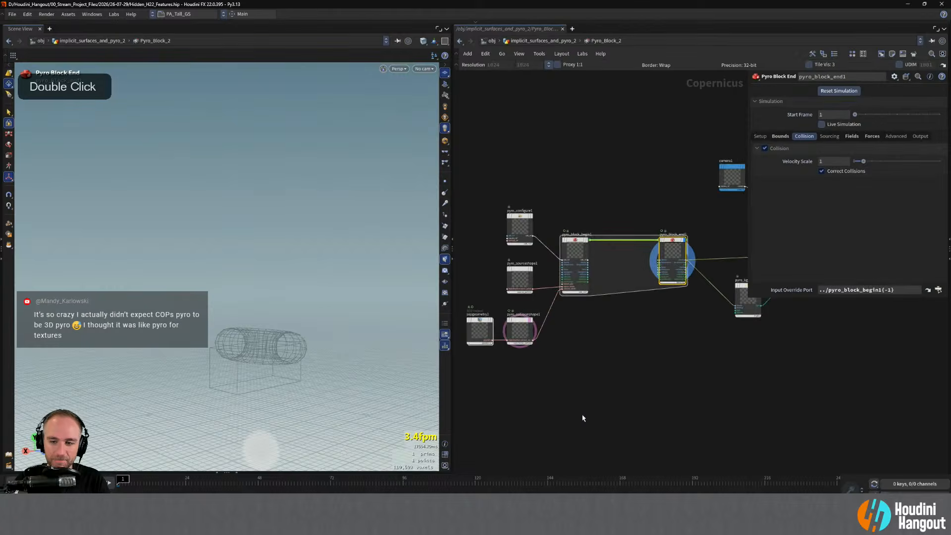
middle_drag(631, 371, 548, 382)
right_drag(548, 382, 639, 367)
middle_drag(639, 367, 597, 394)
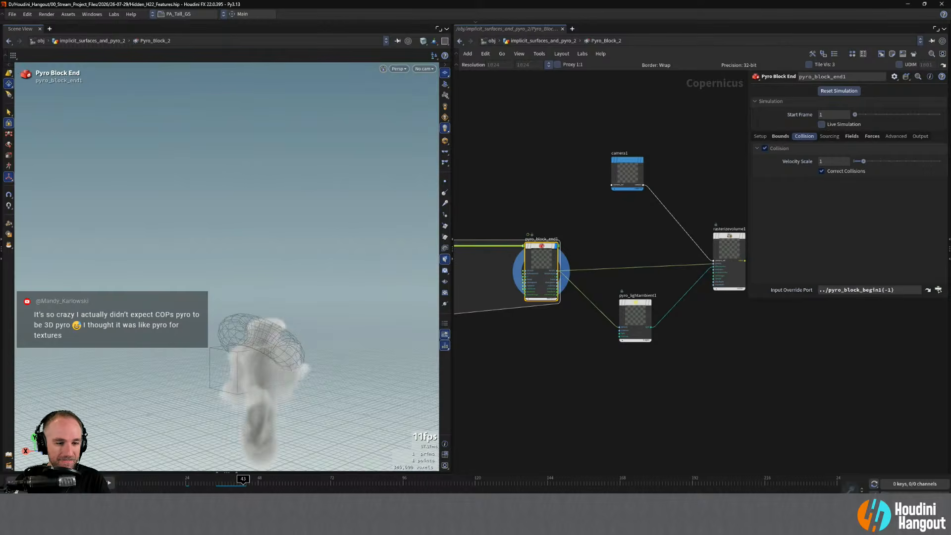
Play the pyro simulation to about frame 52 and check the smoke around the collider.
key(Up)
alt+drag(154, 359, 256, 342)
alt+middle_drag(255, 342, 203, 328)
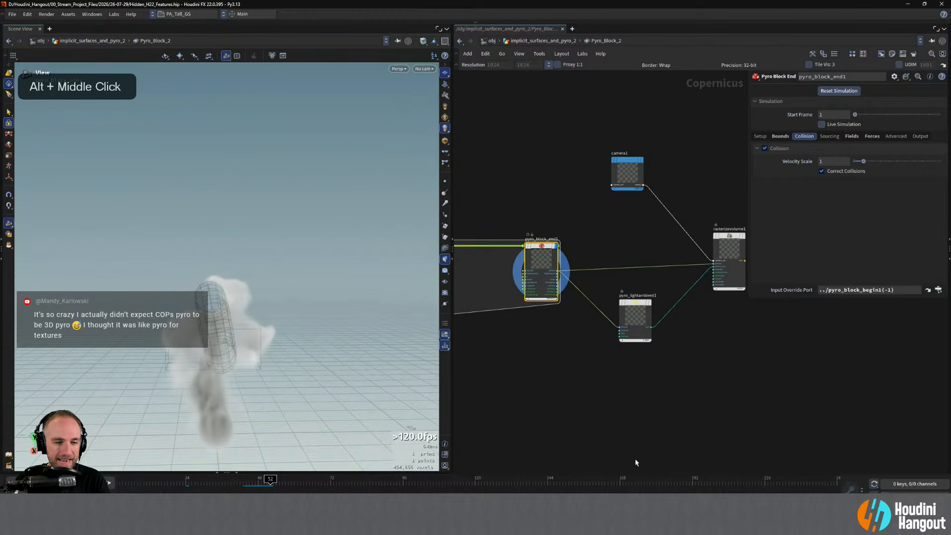
Display the rasterizevolume1 node's output in the viewport and inspect the rasterized smoke from several angles.
alt+middle_drag(760, 383, 569, 359)
mouse_move(547, 214)
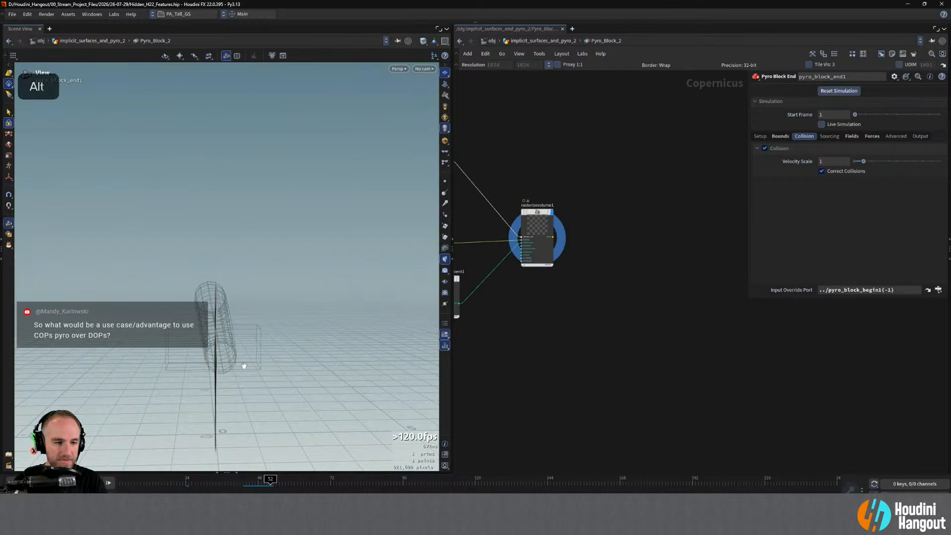
alt+drag(244, 365, 282, 365)
alt+middle_drag(282, 365, 298, 265)
alt+drag(298, 266, 149, 283)
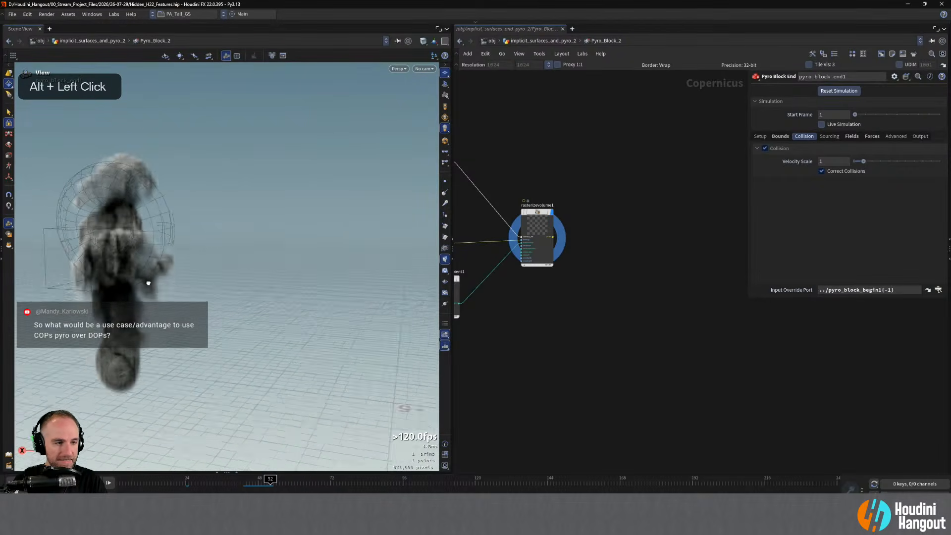
alt+middle_drag(148, 283, 208, 272)
alt+drag(208, 272, 254, 263)
alt+middle_drag(584, 353, 664, 354)
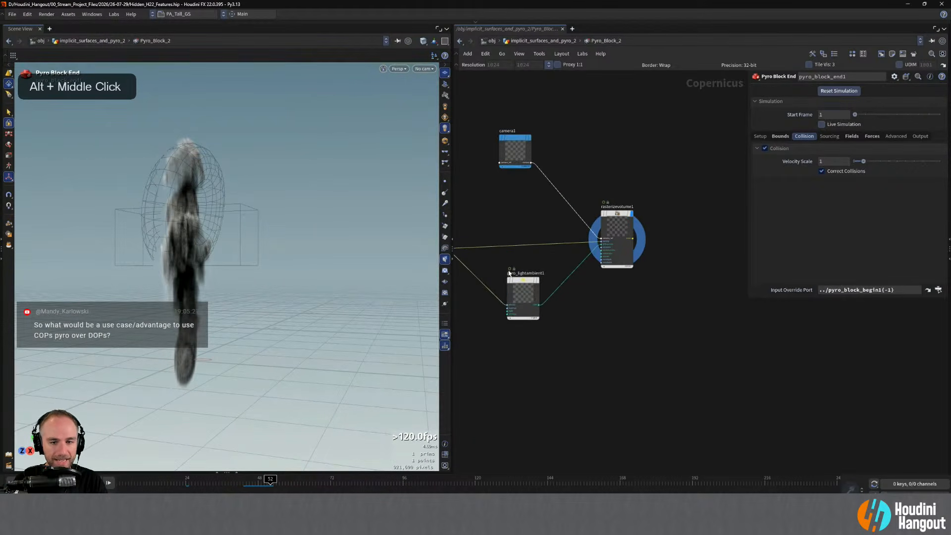
Set the Exposure of pyro_lightambient1 to 1.53.
click(523, 297)
drag(895, 139, 905, 139)
alt+drag(263, 285, 233, 278)
alt+middle_drag(233, 278, 240, 307)
Append an RGBA to RGB node after rasterizevolume1, display it and turn off Remove Premultiplied Alpha.
key(Tab)
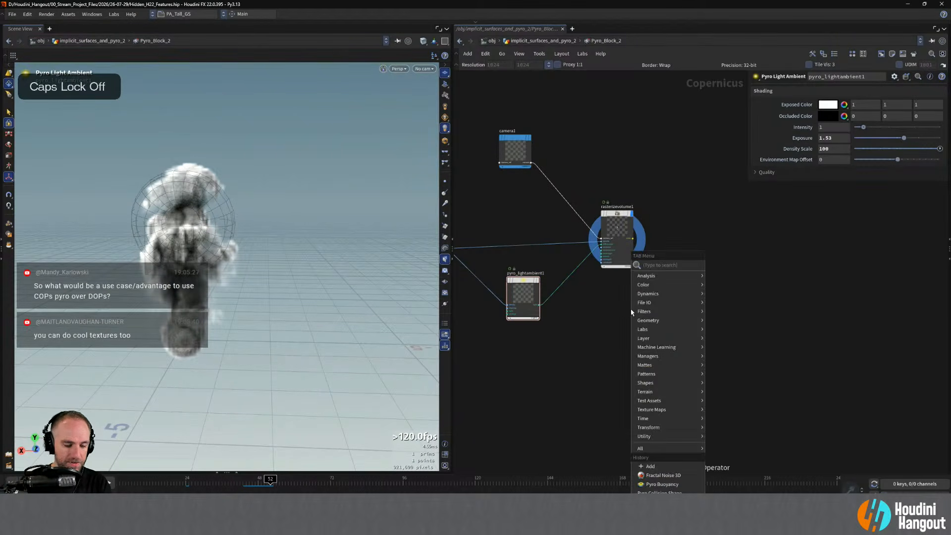
text(rgba)
key(Down)
key(Down)
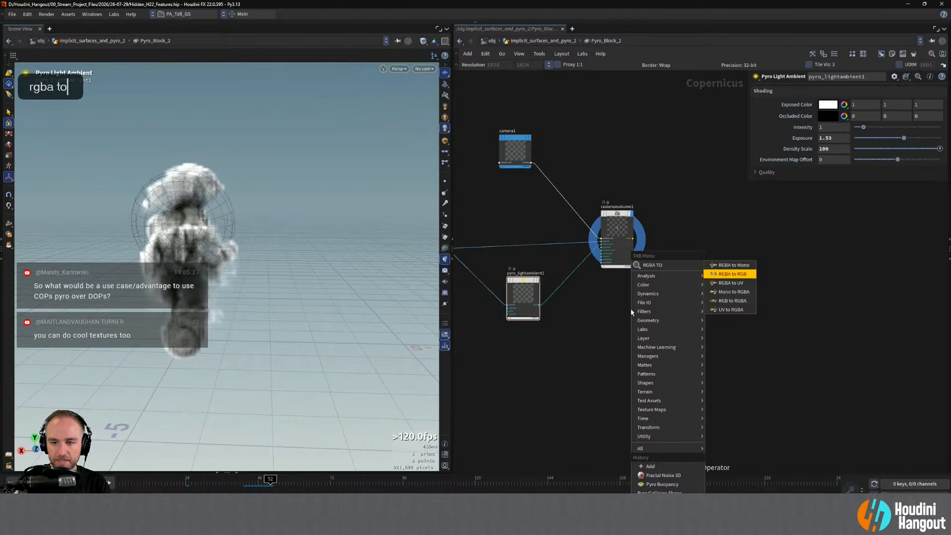
key(Return)
click(677, 250)
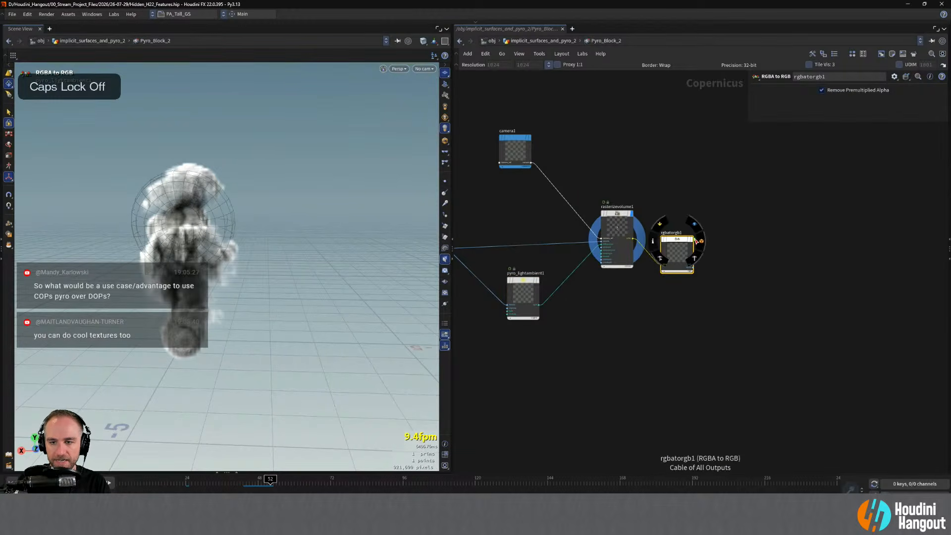
drag(680, 242, 685, 222)
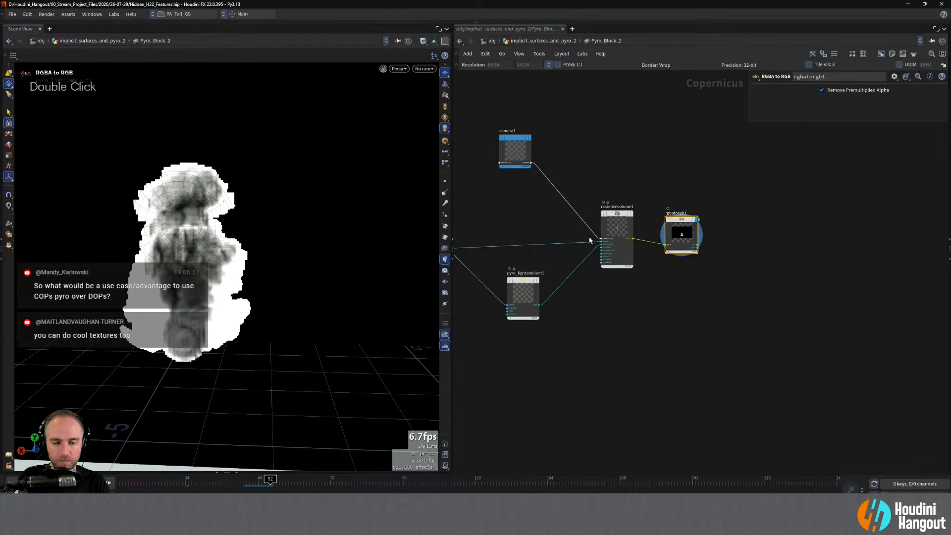
alt+right_drag(223, 208, 267, 289)
click(821, 90)
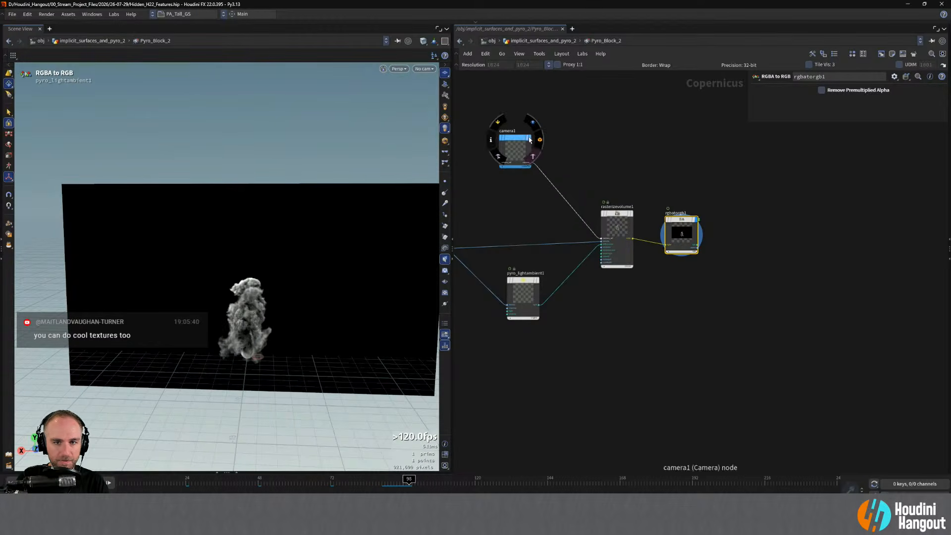
Show camera1 as a template in the viewport and select the node.
alt+right_drag(309, 305, 277, 297)
alt+drag(277, 298, 268, 277)
alt+right_drag(267, 278, 256, 268)
alt+drag(256, 268, 232, 263)
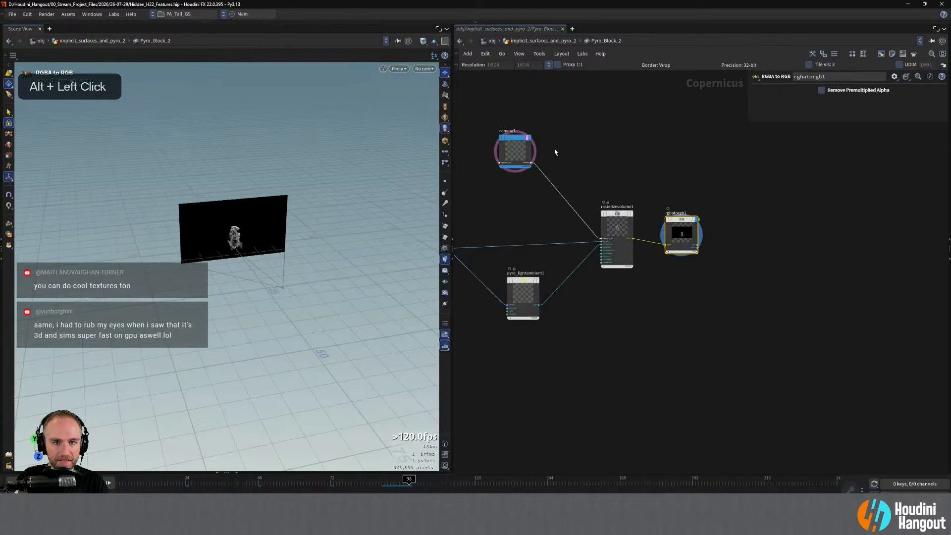
drag(470, 123, 543, 205)
drag(515, 149, 516, 158)
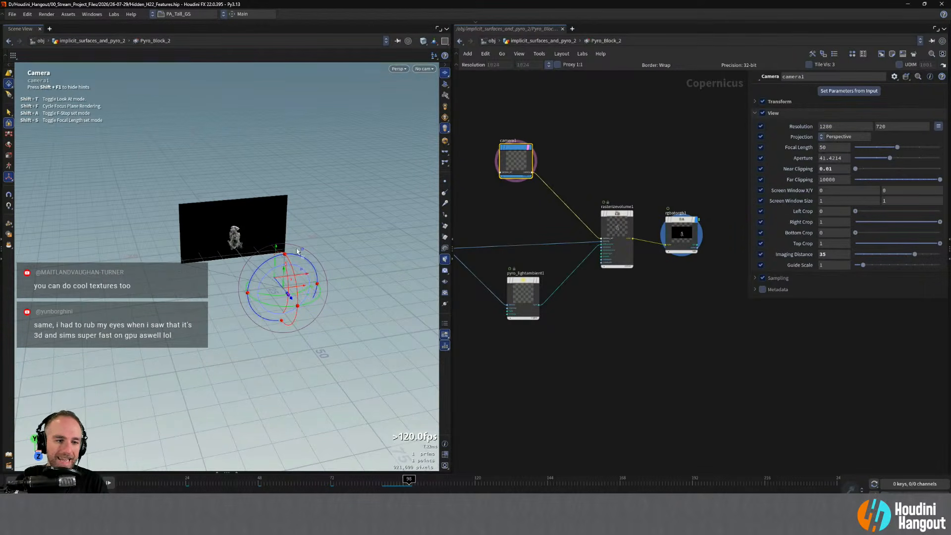
Examine camera1 relative to its image plane and expand its Transform and Pivot Transform parameters.
alt+drag(260, 250, 236, 251)
alt+right_drag(236, 252, 272, 206)
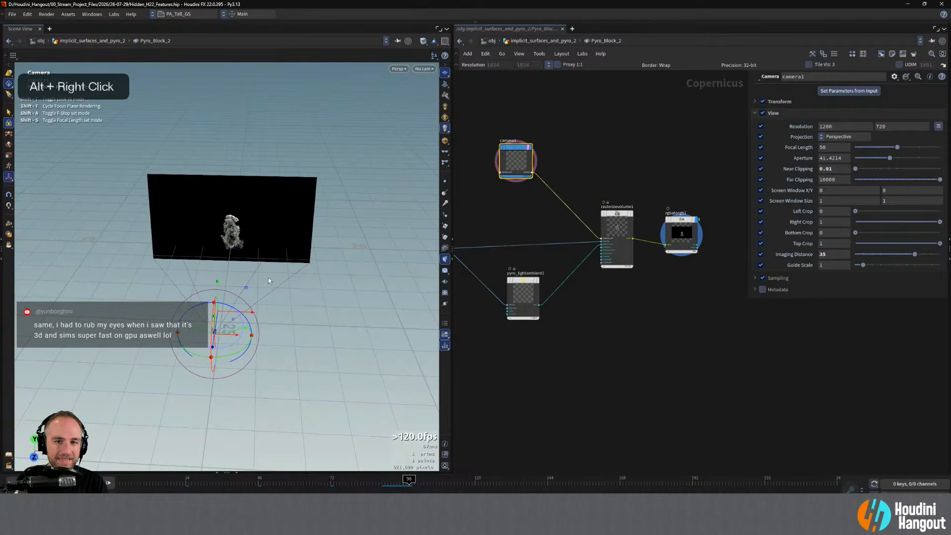
alt+right_drag(238, 232, 288, 203)
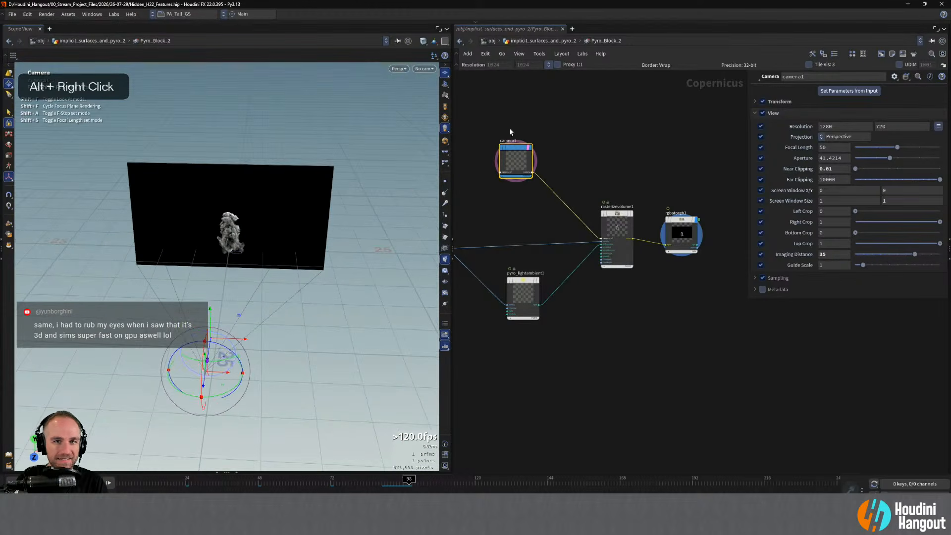
alt+drag(234, 235, 297, 236)
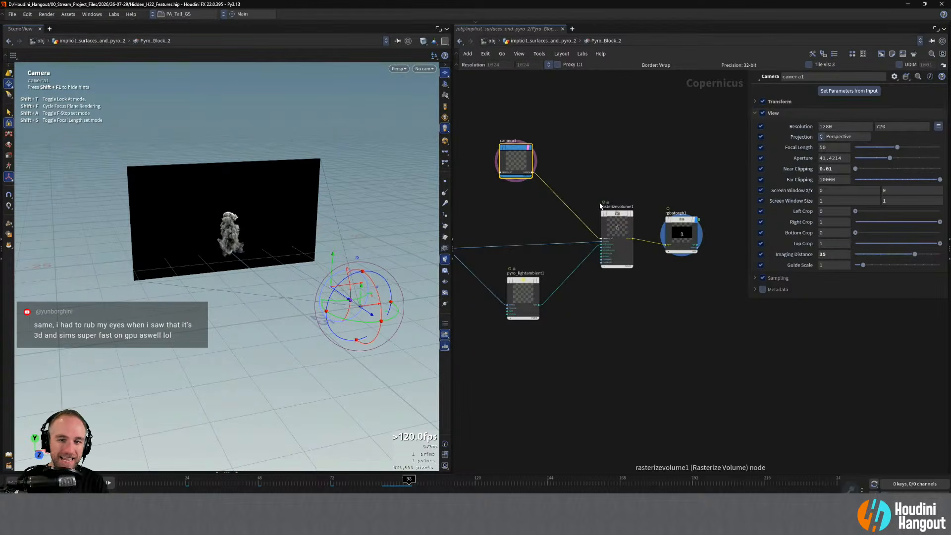
alt+right_drag(600, 206, 495, 212)
alt+middle_drag(495, 212, 535, 190)
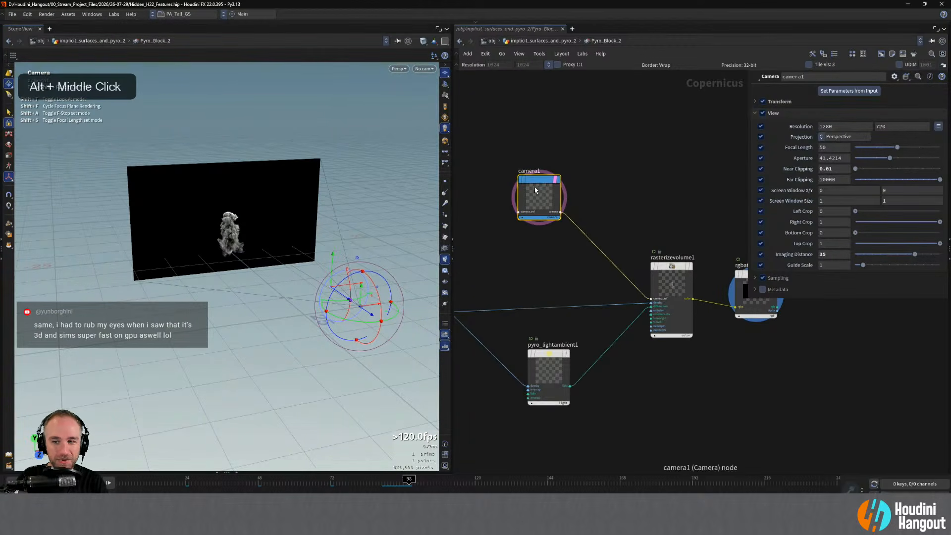
click(755, 101)
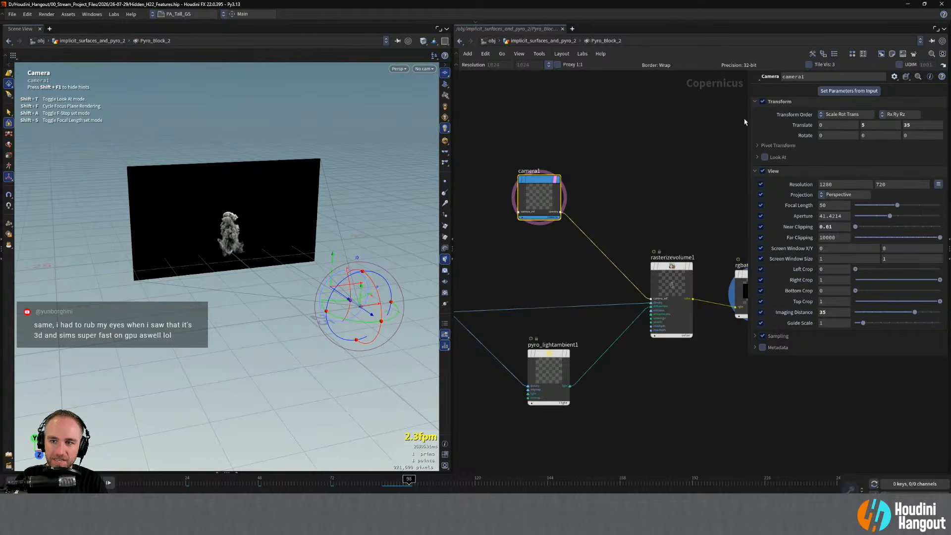
click(758, 146)
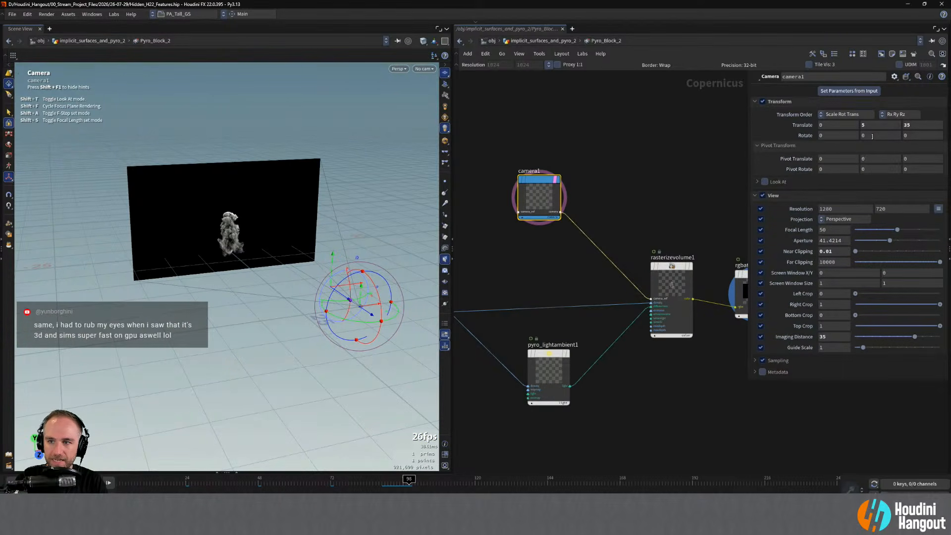
Try orbiting camera1 around the smoke by adjusting Rotate Y and Pivot Translate Z, and reset both to their defaults.
middle_drag(872, 136, 868, 107)
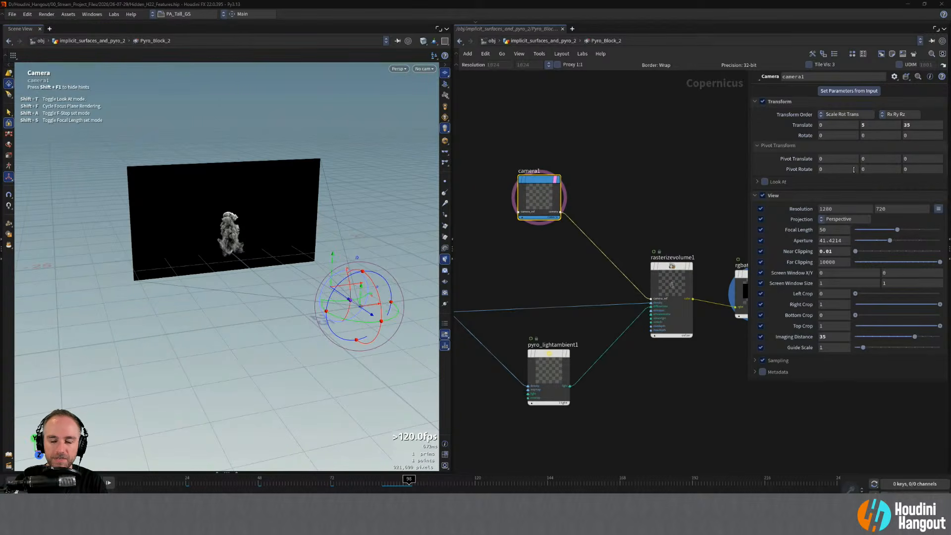
middle_drag(852, 161, 837, 159)
key(ctrl+z)
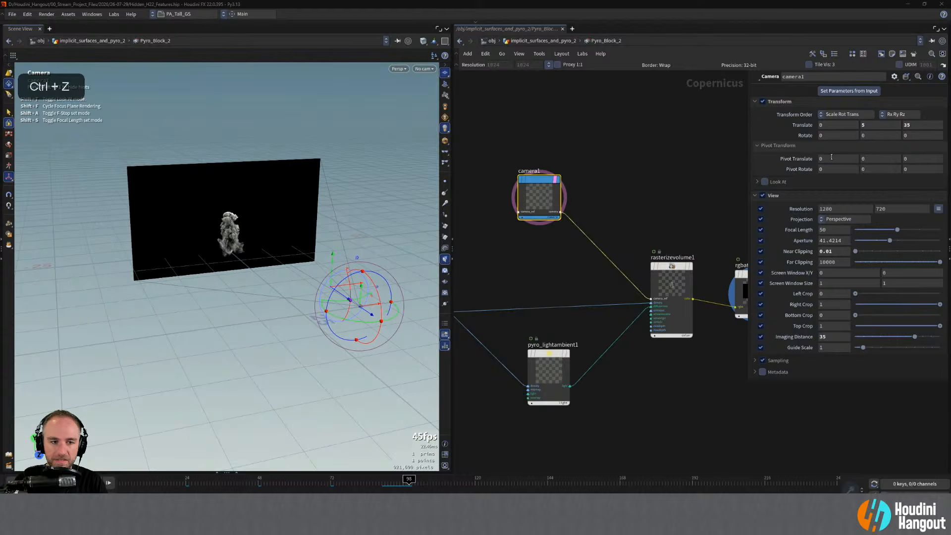
middle_drag(914, 158, 793, 160)
middle_drag(878, 135, 257, 178)
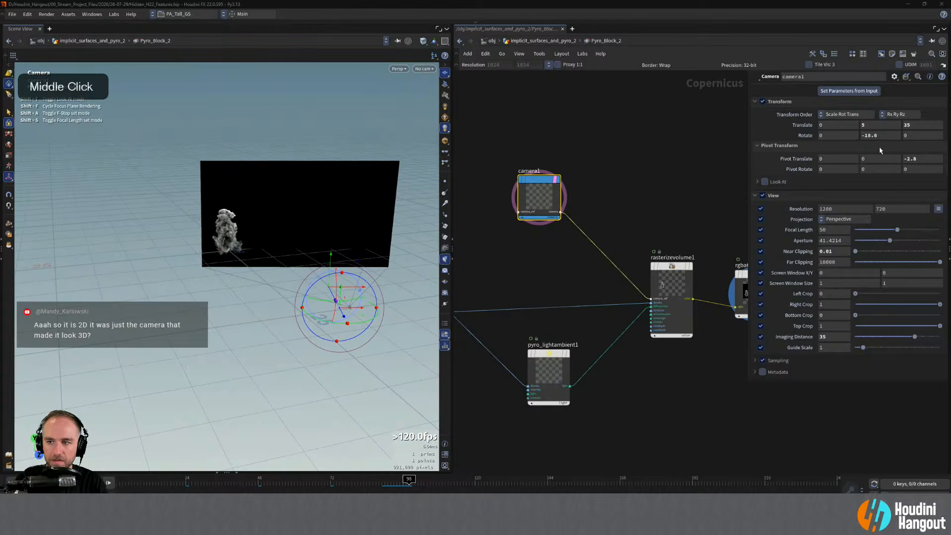
middle_drag(927, 158, 910, 131)
ctrl+middle_click(913, 158)
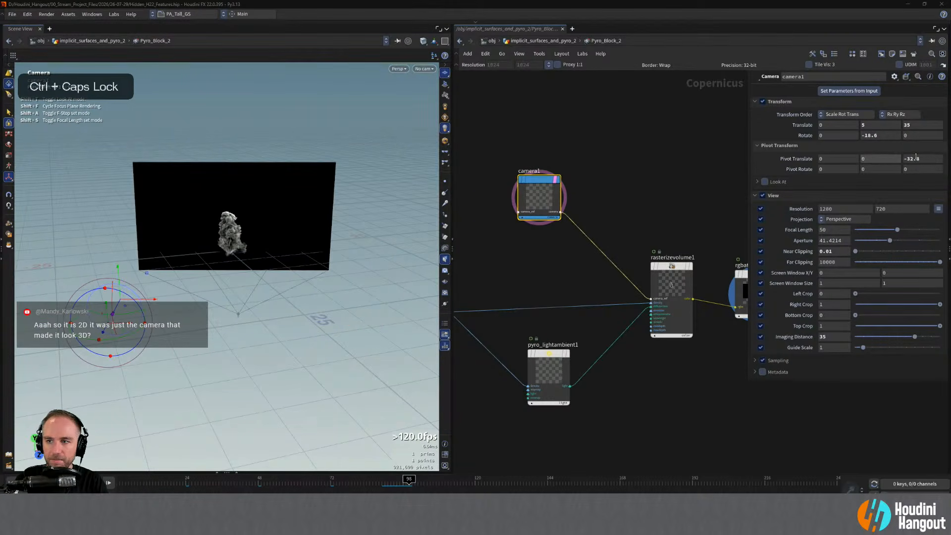
ctrl+middle_click(877, 136)
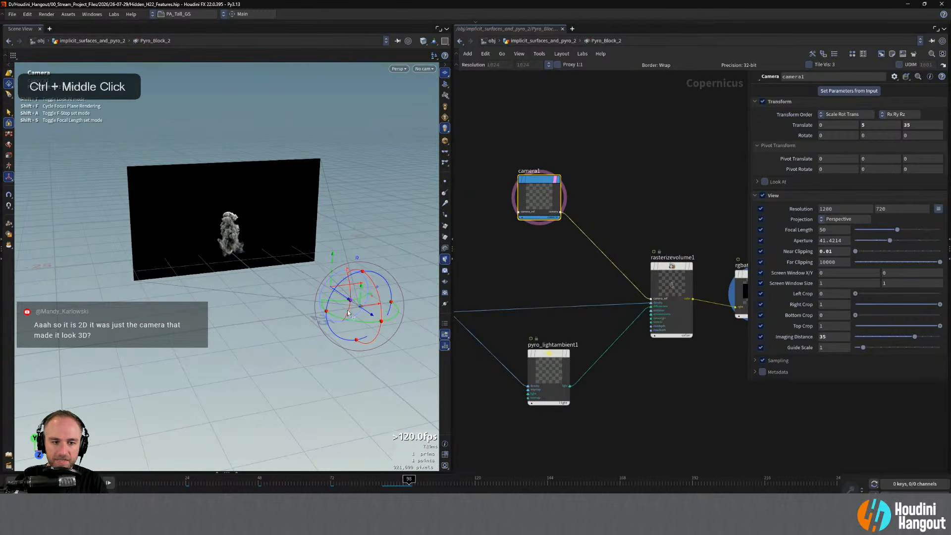
Rotate camera1 to 90 degrees about Y and inspect its new orientation in the viewport.
mouse_move(354, 325)
mouse_down()
mouse_move(327, 311)
mouse_move(342, 314)
mouse_up()
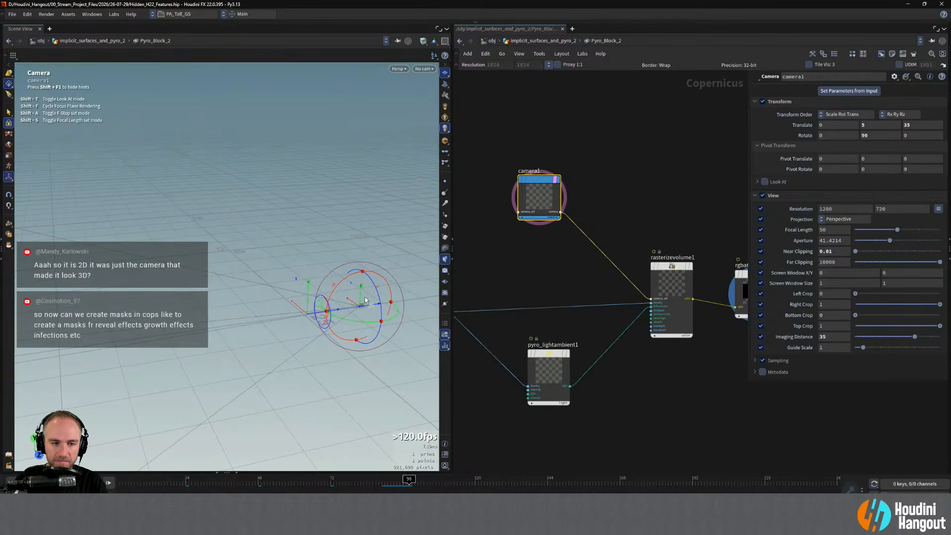
drag(347, 308, 388, 253)
key(ctrl+z)
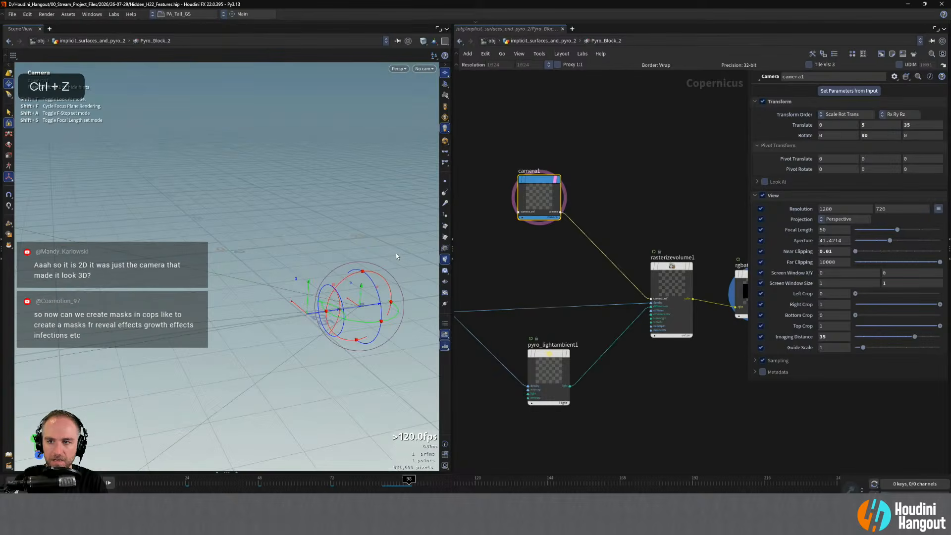
alt+middle_drag(364, 334, 302, 267)
alt+right_drag(302, 267, 246, 244)
alt+drag(246, 245, 156, 257)
key(Return)
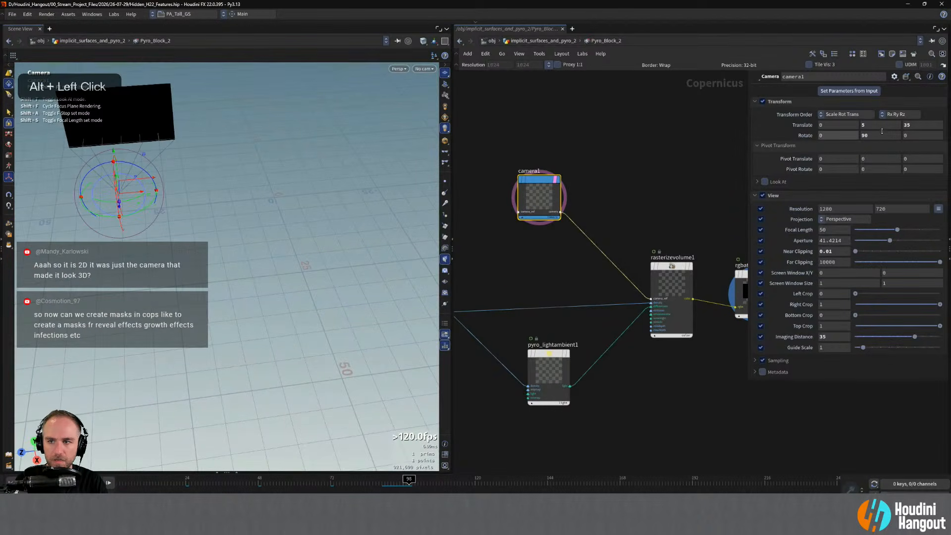
Try moving and rotating camera1 with its viewport handles, and undo these changes together with the 90-degree rotation.
click(868, 126)
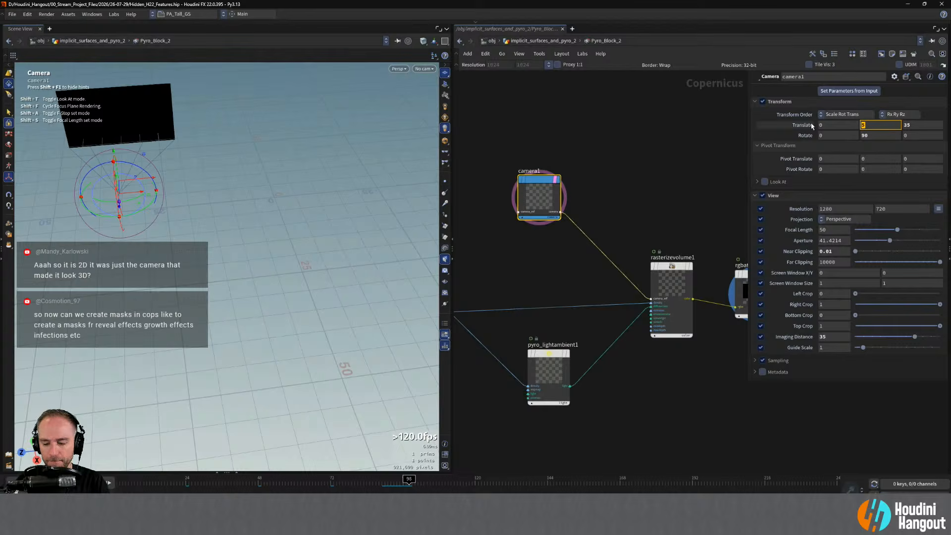
double_click(832, 124)
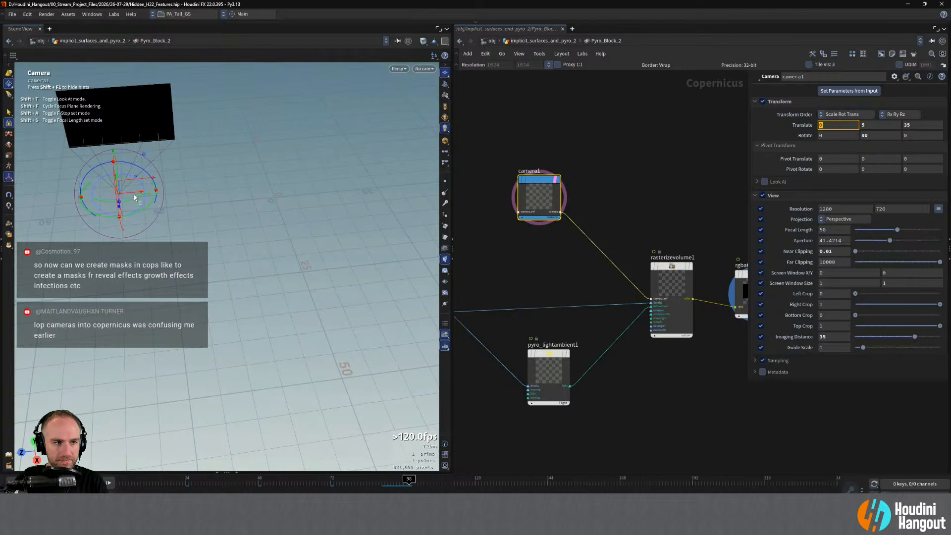
drag(133, 197, 230, 185)
key(ctrl+z)
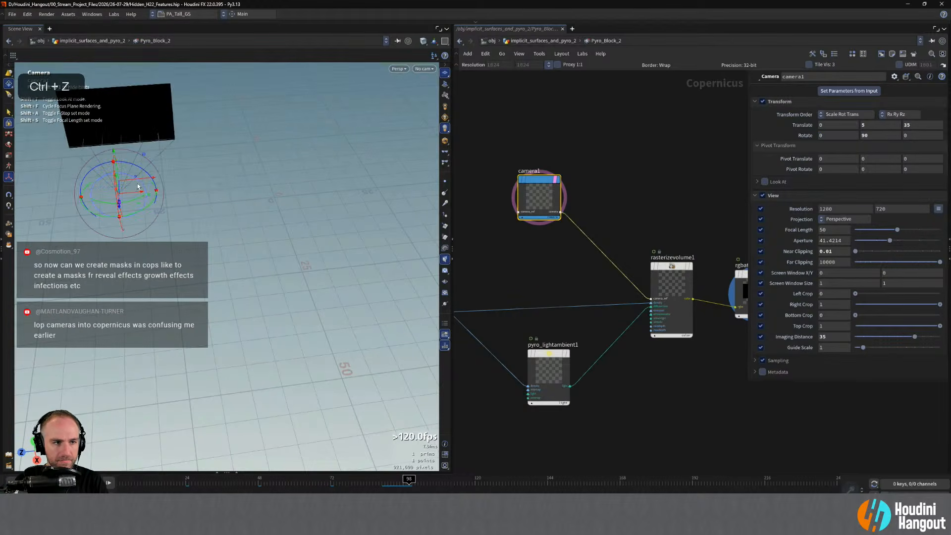
drag(147, 180, 194, 180)
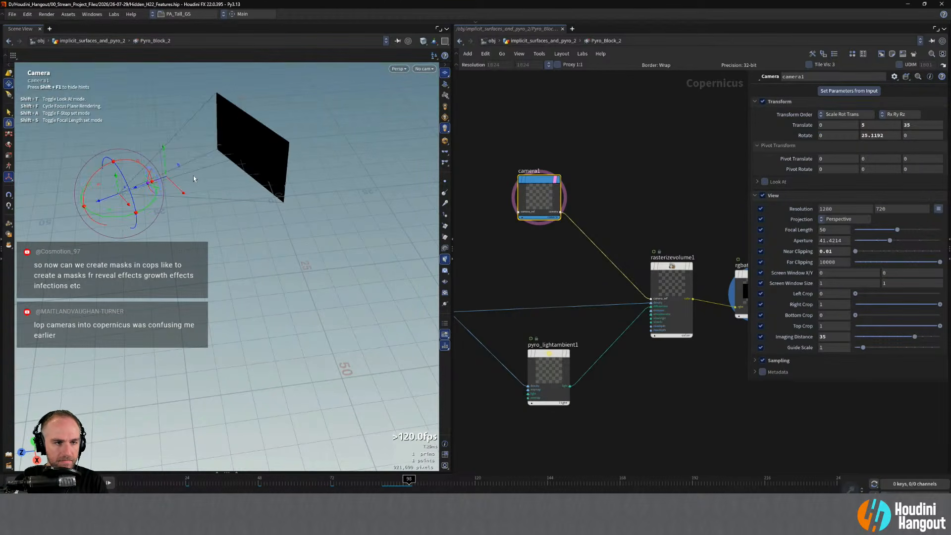
key(ctrl+z)
key(Caps_Lock)
key(ctrl+z)
Look through camera1 in the viewport and lock the camera to view navigation.
alt+middle_drag(194, 180, 247, 202)
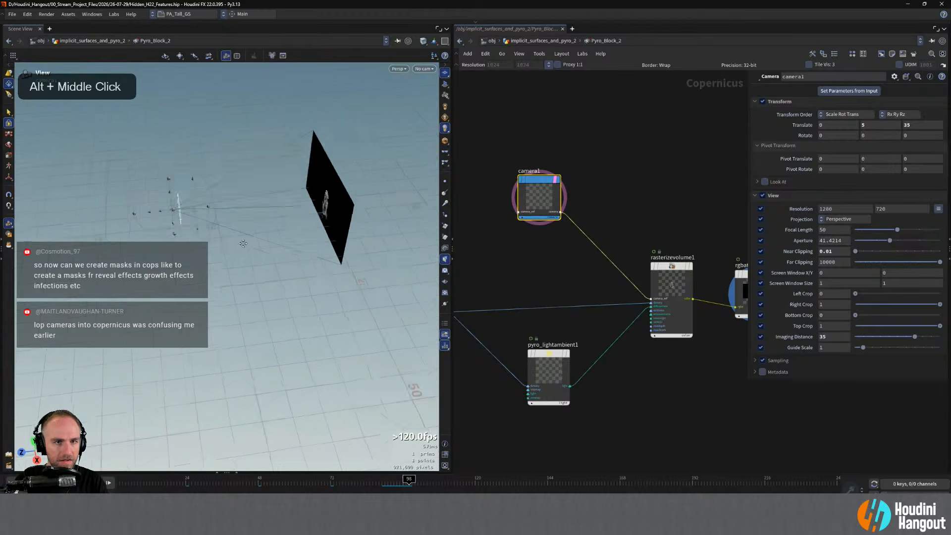
alt+drag(247, 202, 304, 223)
key(Return)
click(424, 68)
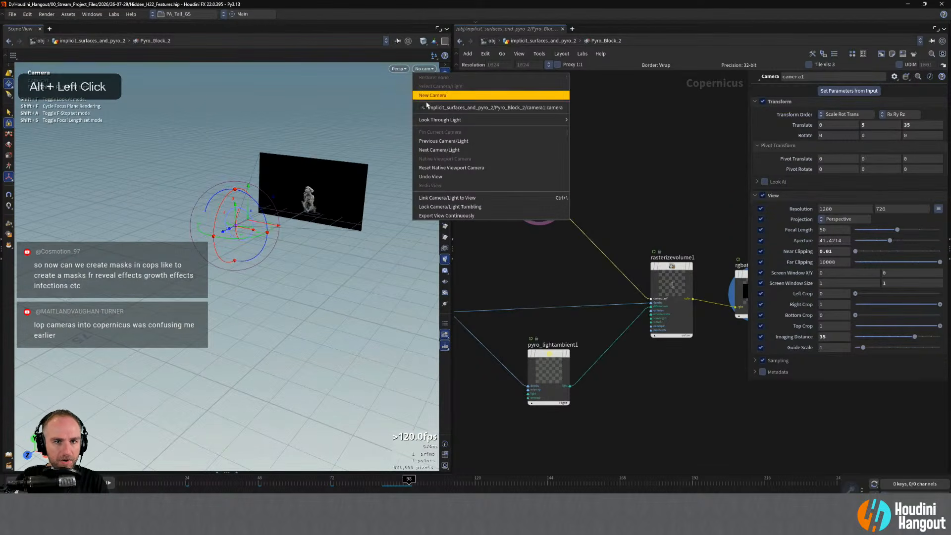
click(446, 108)
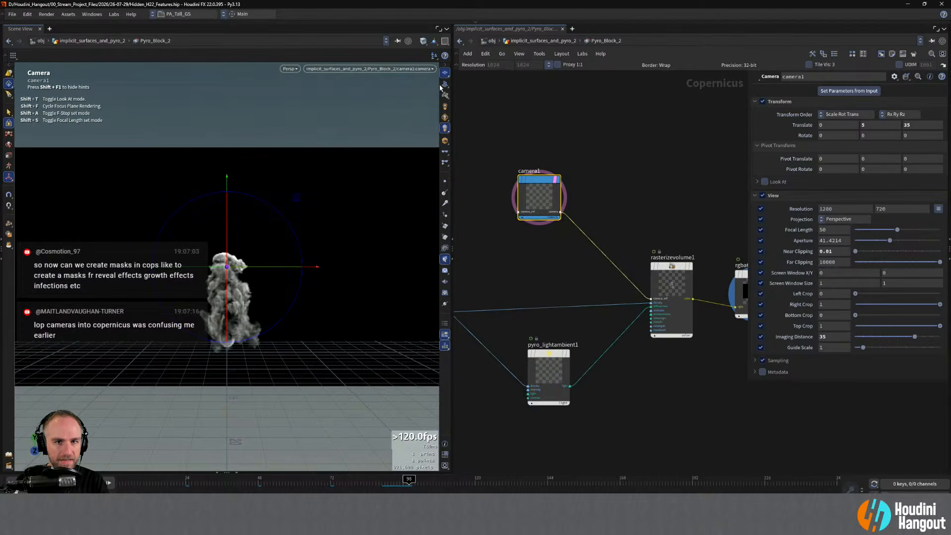
click(444, 95)
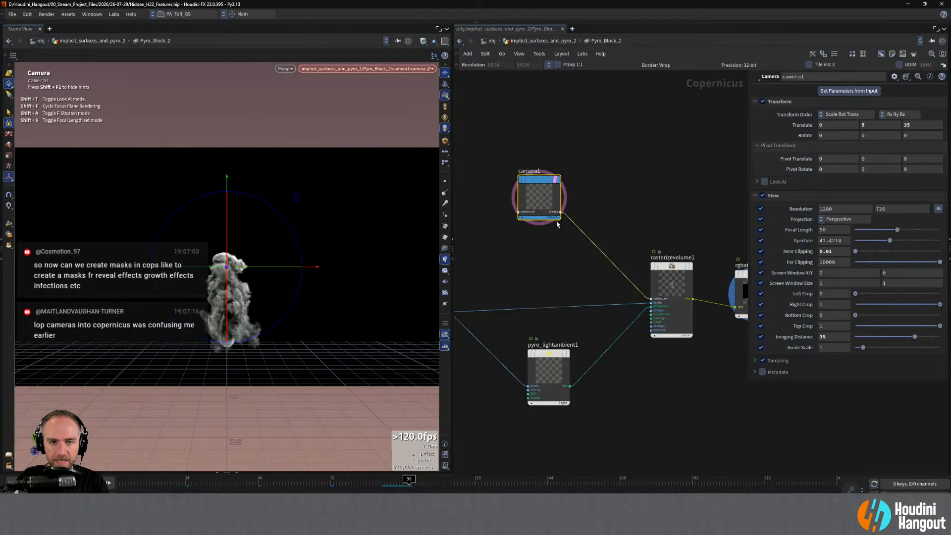
Display pyro_block_end1 and reposition locked camera1 to frame the smoke closely from another side.
alt+middle_drag(556, 224, 674, 220)
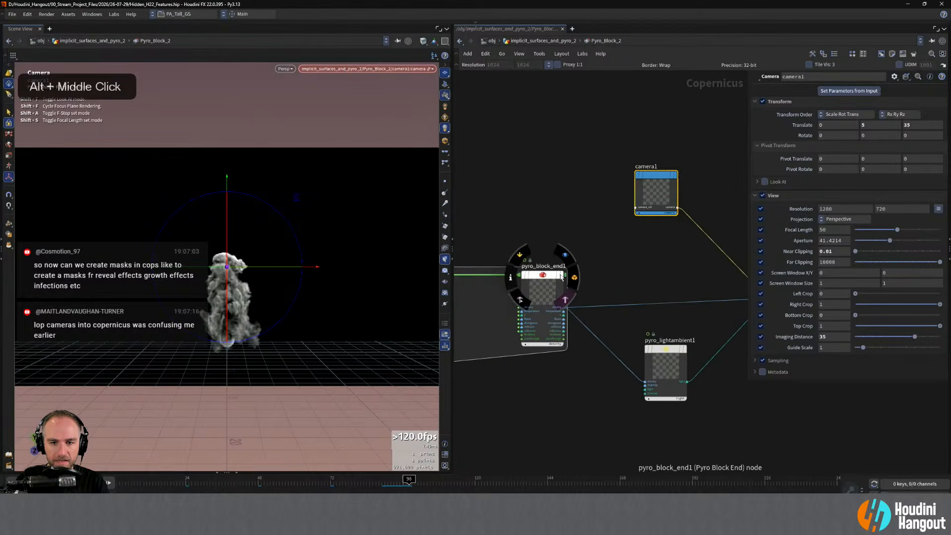
click(561, 276)
alt+drag(238, 297, 124, 307)
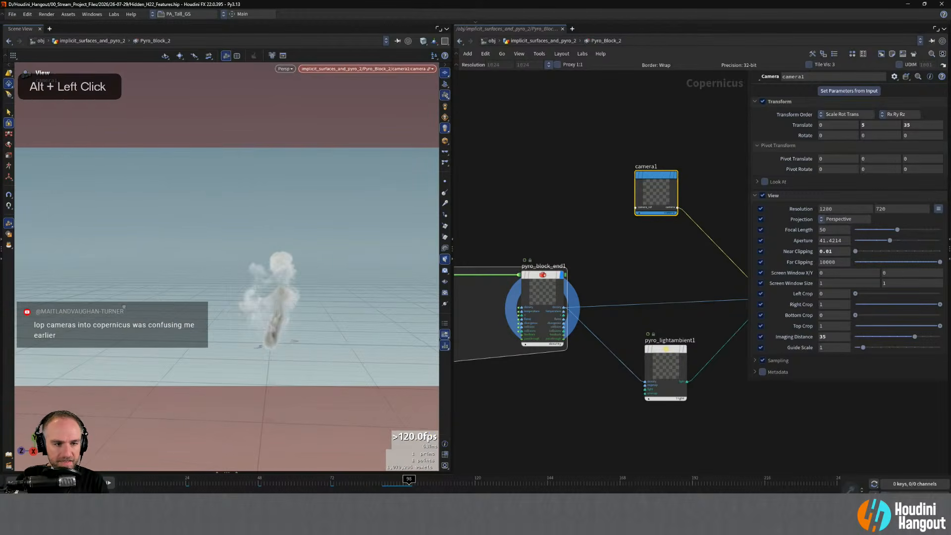
alt+middle_drag(289, 299, 247, 272)
mouse_move(238, 282)
alt+mouse_down()
mouse_move(247, 285)
mouse_move(239, 271)
alt+mouse_up()
alt+right_drag(239, 271, 265, 263)
alt+drag(261, 270, 236, 280)
alt+right_drag(236, 280, 243, 274)
alt+middle_drag(242, 273, 251, 269)
alt+right_drag(250, 269, 256, 265)
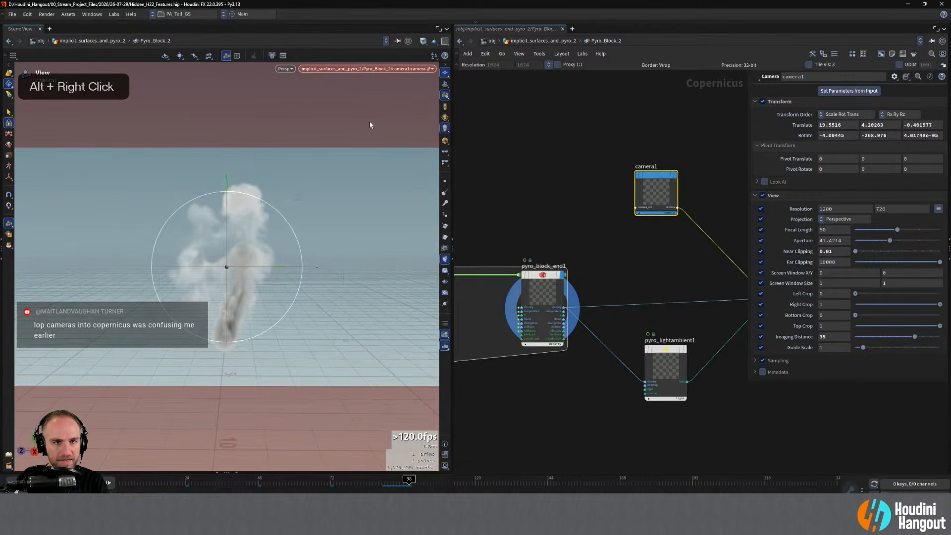
Unlock the camera from the view, leave the camera view, and overlay camera1's frustum beside the smoke.
click(444, 95)
alt+drag(248, 267, 342, 280)
alt+right_drag(342, 281, 335, 269)
alt+middle_drag(336, 269, 254, 262)
alt+right_drag(253, 263, 262, 263)
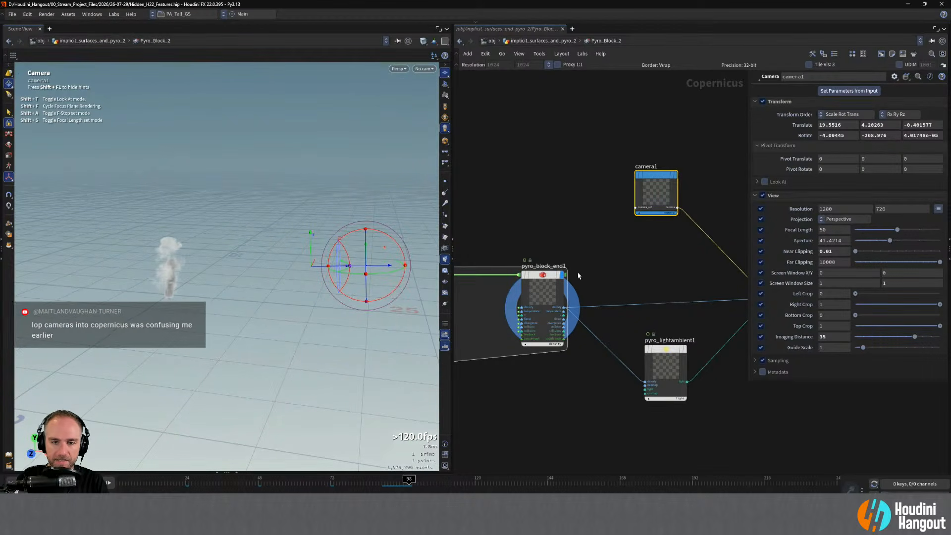
click(672, 175)
alt+drag(217, 256, 222, 243)
alt+right_drag(222, 243, 196, 265)
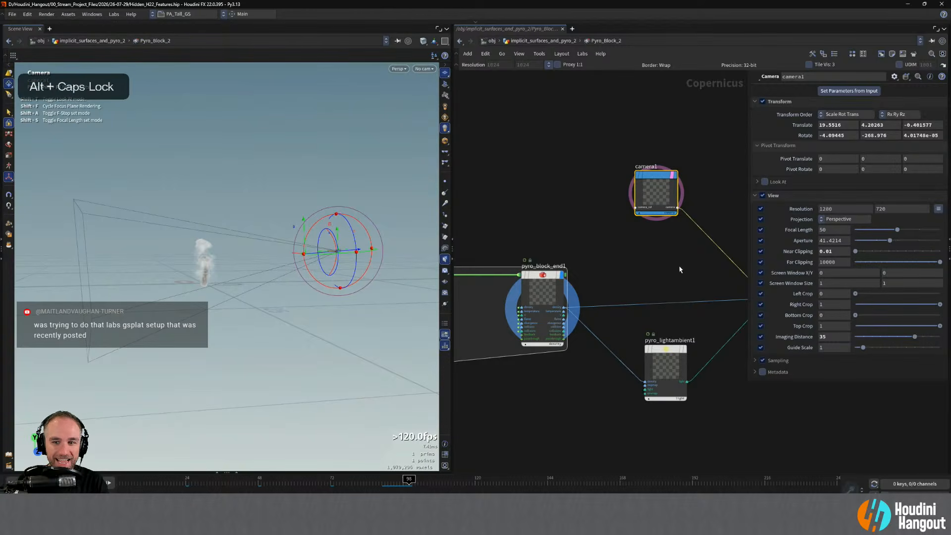
Display rasterizevolume1 and examine the rasterized smoke relative to camera1 from several angles.
alt+middle_drag(679, 269, 489, 276)
click(621, 262)
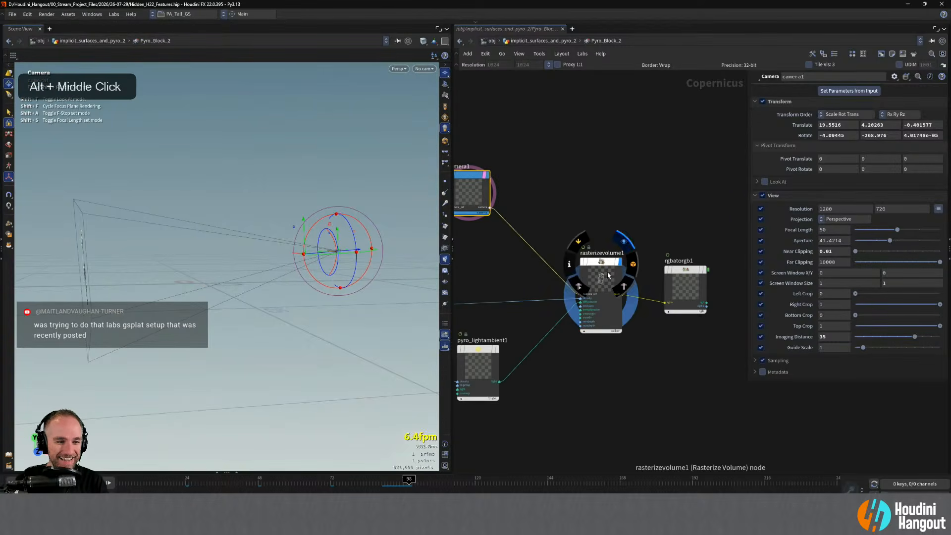
alt+drag(248, 239, 198, 235)
alt+right_drag(198, 234, 185, 243)
alt+drag(185, 243, 229, 254)
alt+middle_drag(229, 254, 174, 261)
alt+right_drag(174, 261, 177, 265)
mouse_move(176, 266)
alt+mouse_down()
mouse_move(209, 280)
mouse_move(235, 278)
mouse_move(193, 272)
mouse_move(181, 258)
alt+mouse_up()
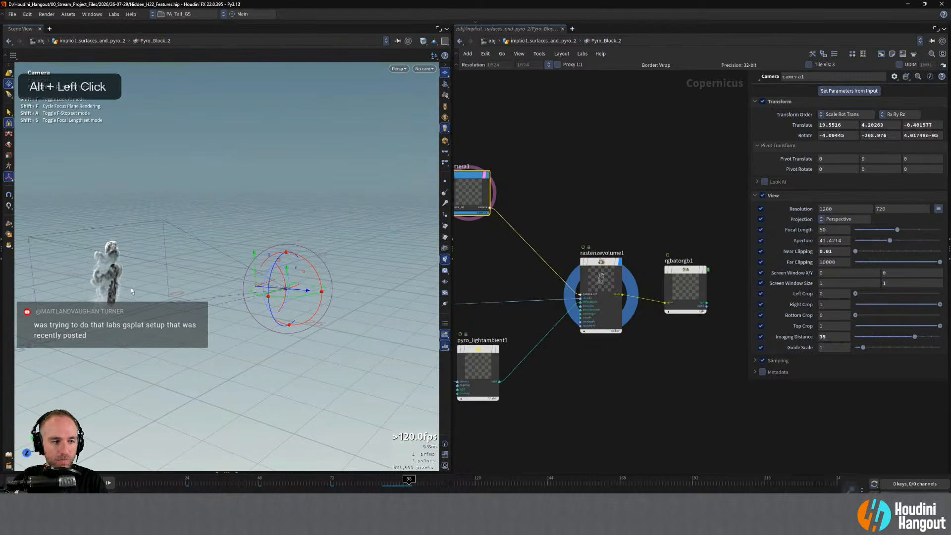
Display rgbatorgb1 and examine its image plane in front of camera1.
click(705, 269)
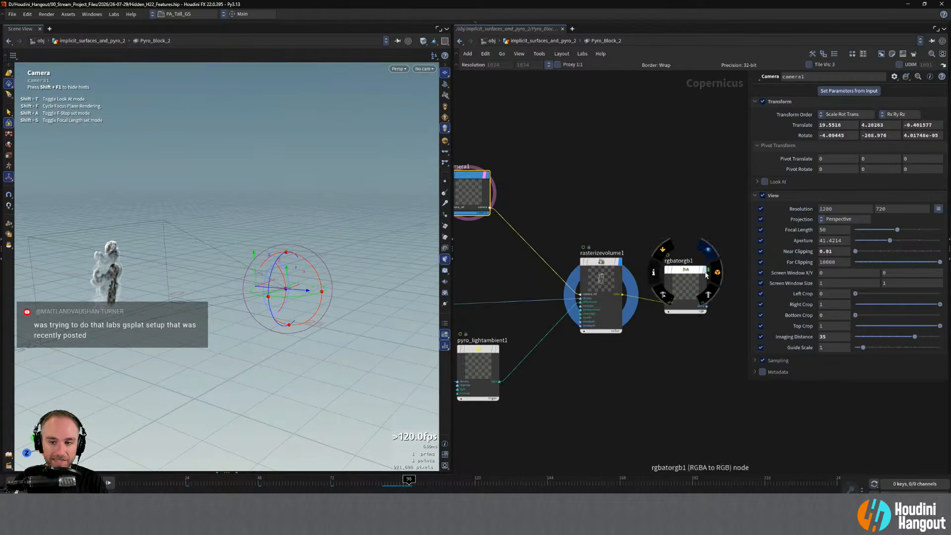
alt+drag(161, 290, 144, 283)
alt+right_drag(143, 282, 124, 272)
alt+drag(124, 272, 95, 262)
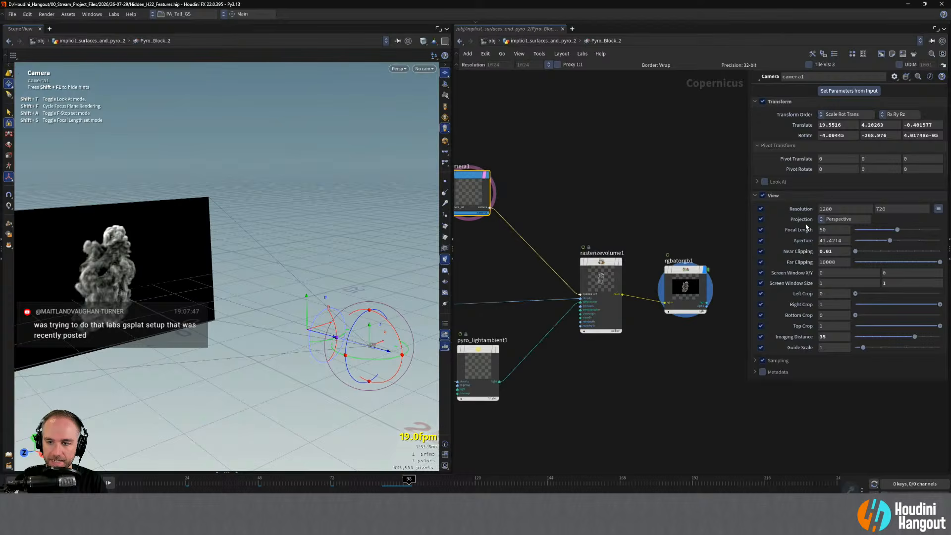
Set camera1's Imaging Distance to 19.5 so the image plane sits at the smoke's position.
drag(916, 341, 887, 341)
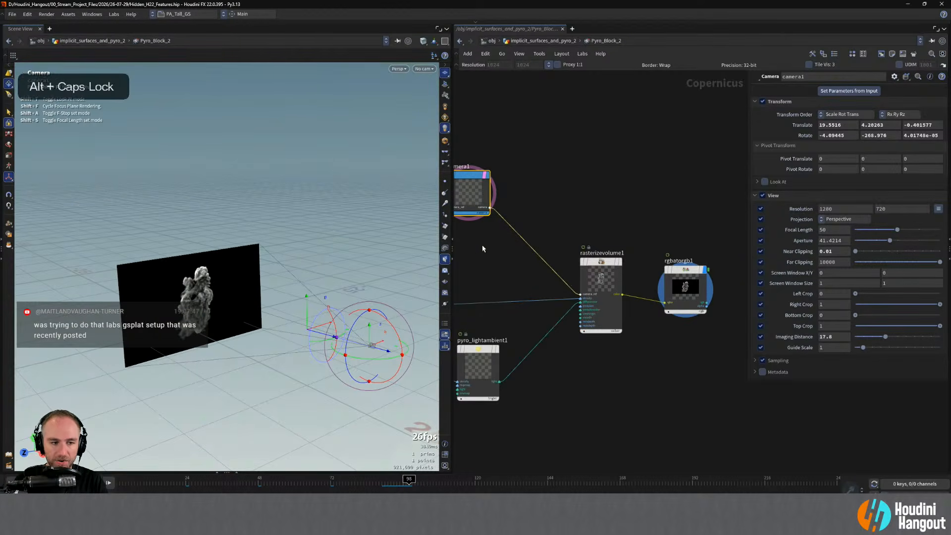
alt+drag(219, 323, 288, 310)
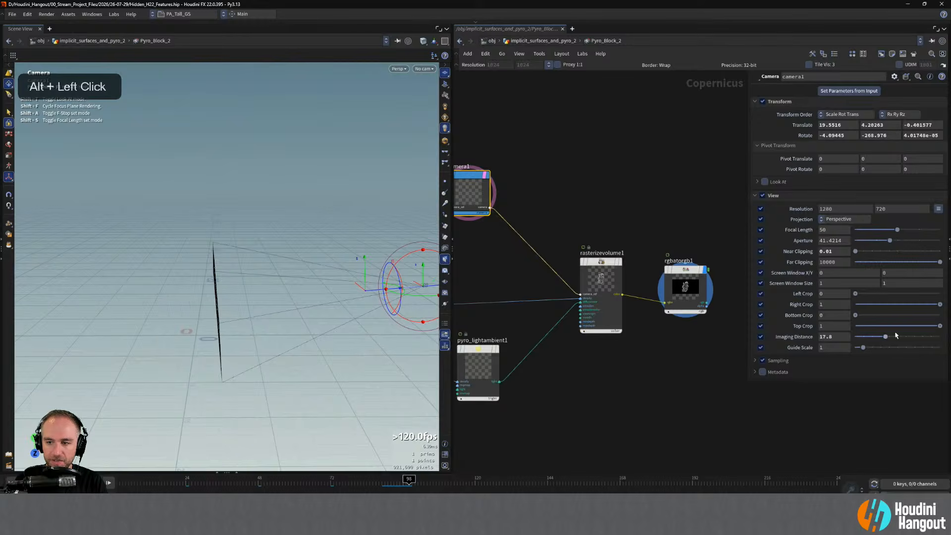
drag(888, 341, 890, 342)
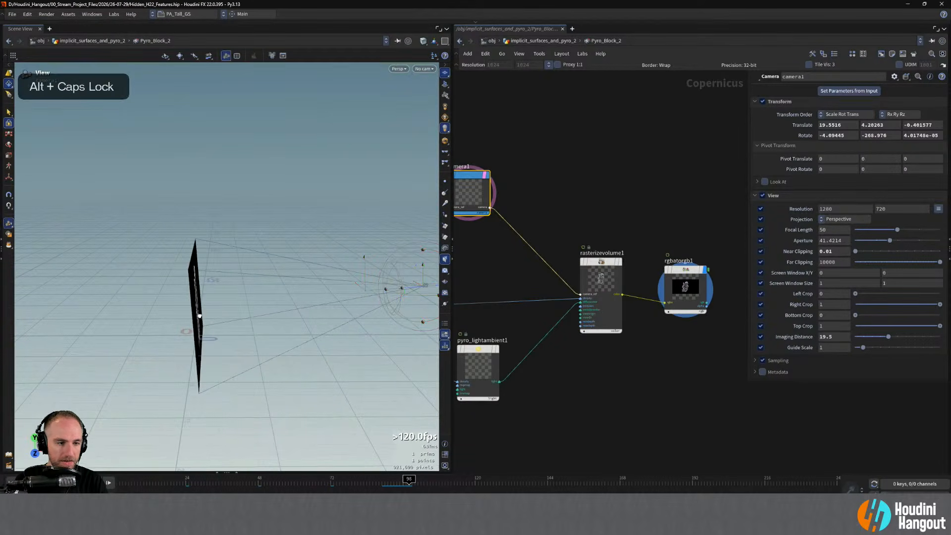
alt+drag(198, 321, 201, 312)
key(Return)
Display pyro_block_end1 to compare the smoke volume's position with camera1's frustum.
middle_drag(504, 275, 624, 265)
click(529, 268)
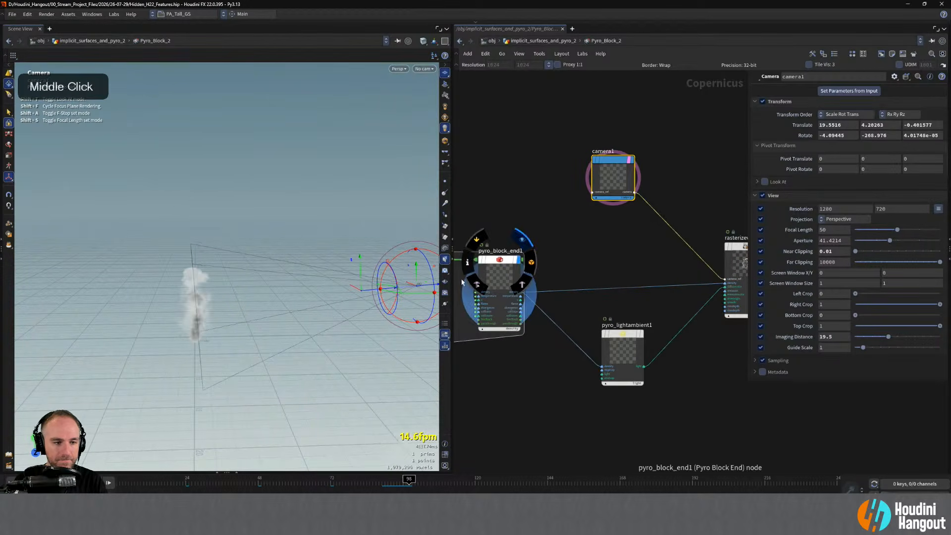
middle_drag(713, 294, 529, 295)
alt+drag(297, 277, 142, 282)
Display rgbatorgb1 again and examine its flat image plane from the front and edge-on.
click(664, 259)
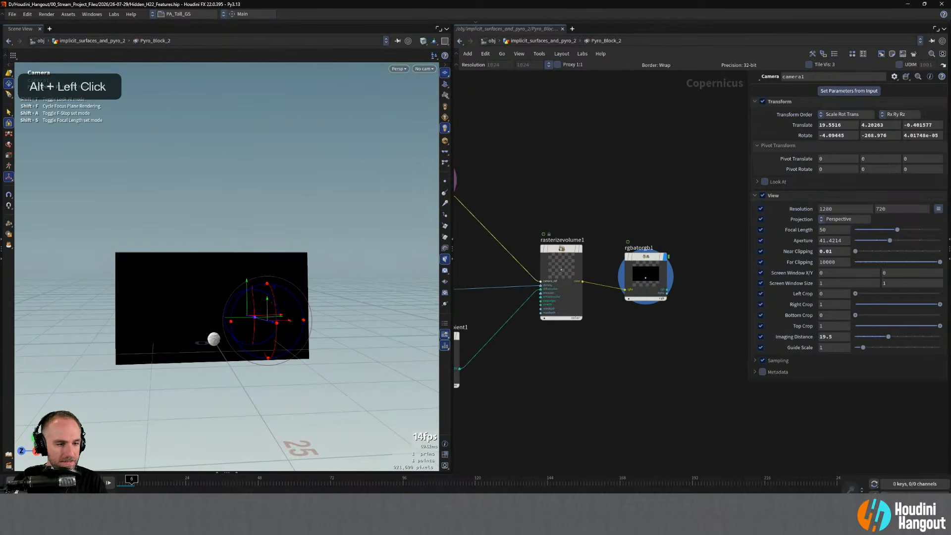
alt+right_drag(297, 317, 224, 306)
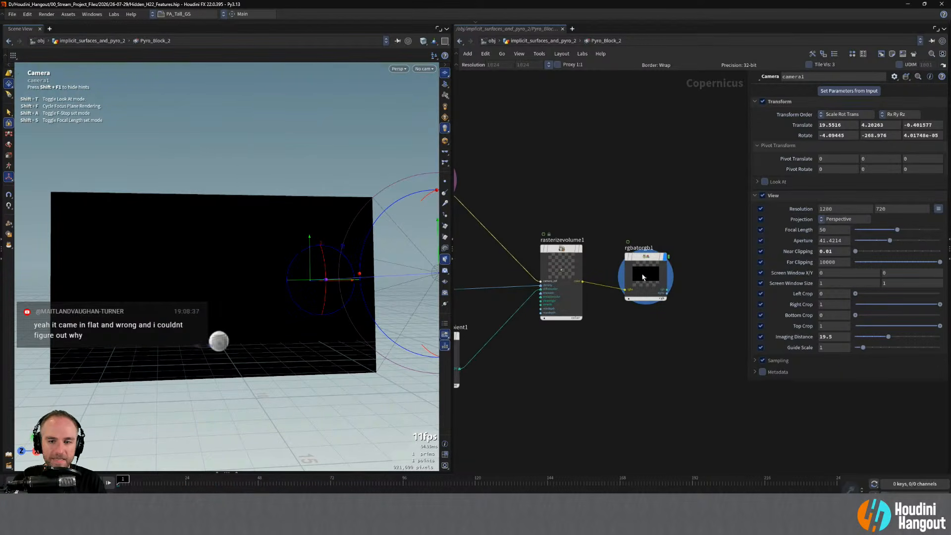
alt+right_drag(274, 272, 245, 275)
alt+drag(245, 275, 312, 293)
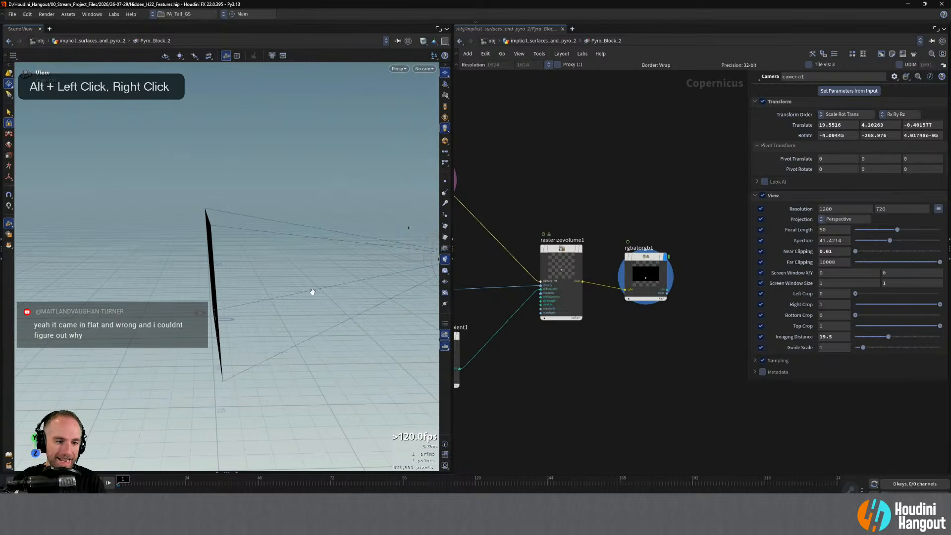
middle_drag(578, 197, 641, 206)
alt+drag(280, 295, 213, 297)
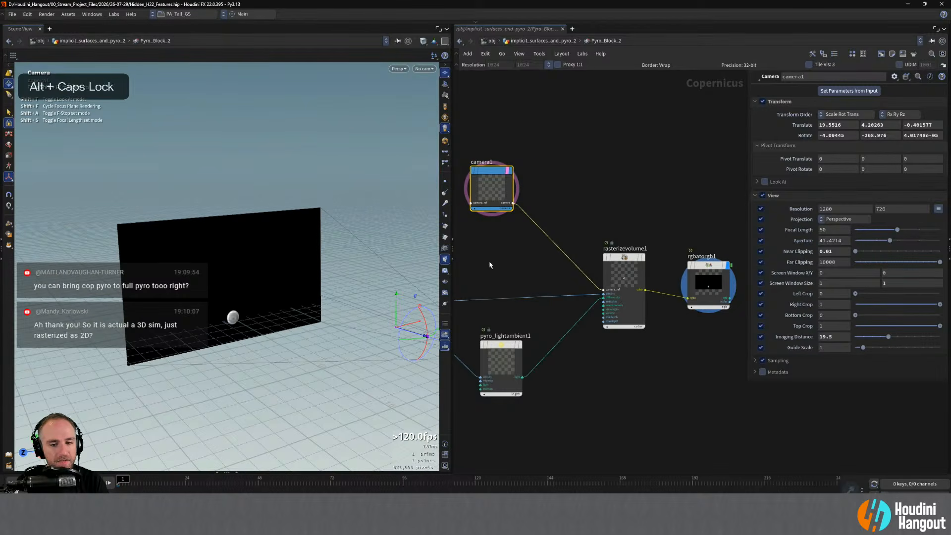
Select pyro_lightambient1 to show its shading parameters.
alt+middle_drag(488, 265, 585, 320)
click(570, 351)
key(alt+Caps_Lock)
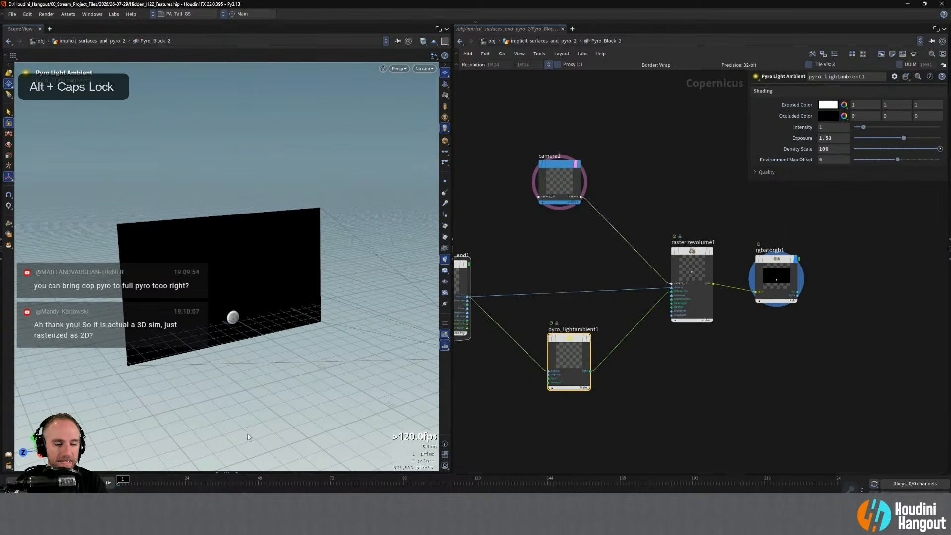
Try adding a Pyro Light from Points node, place it beside pyro_lightambient1, and delete it.
key(Caps_Lock)
key(Tab)
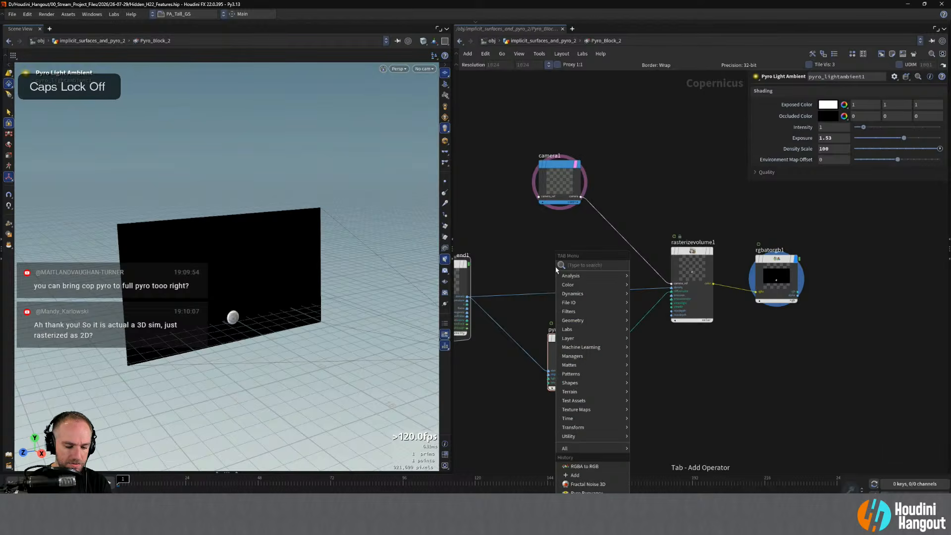
text(pyro)
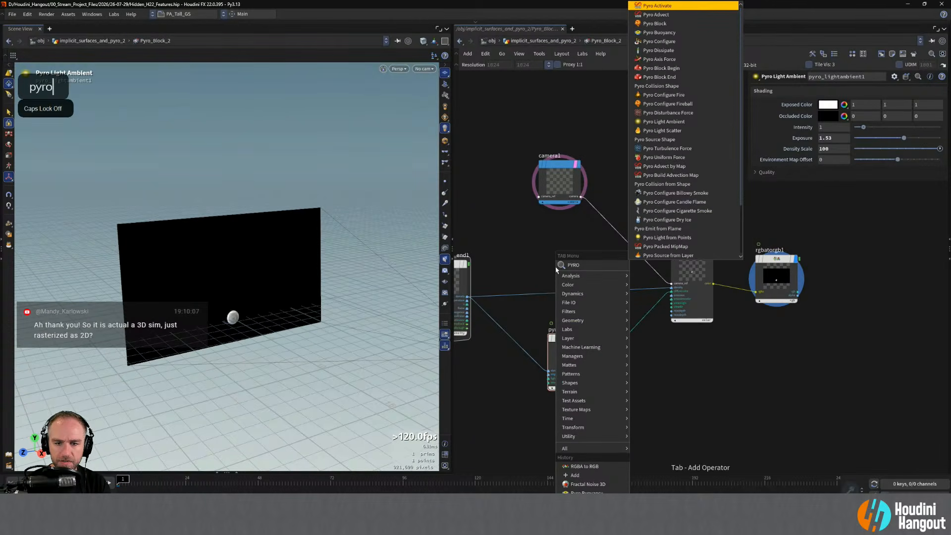
text( ligbht)
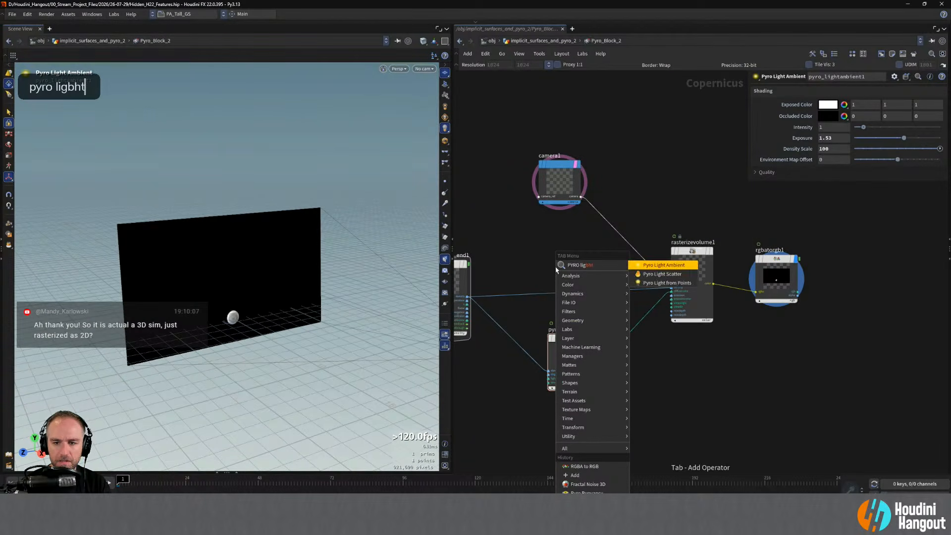
key(Down)
key(Down)
key(Return)
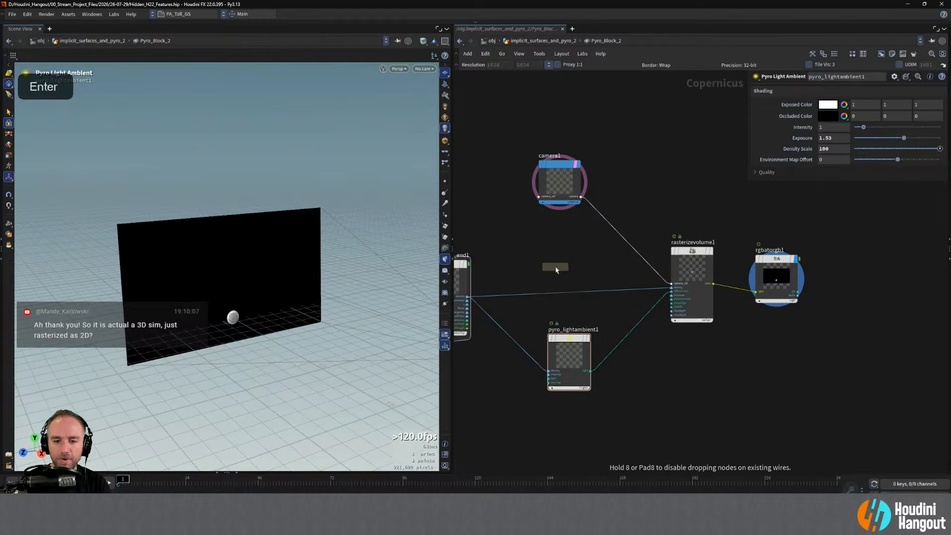
click(557, 269)
drag(557, 269, 561, 261)
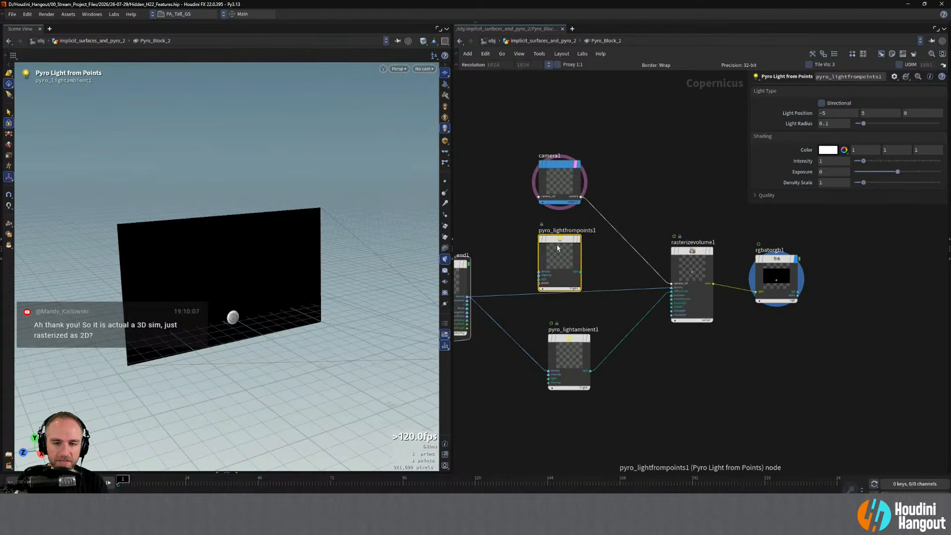
drag(555, 250, 650, 382)
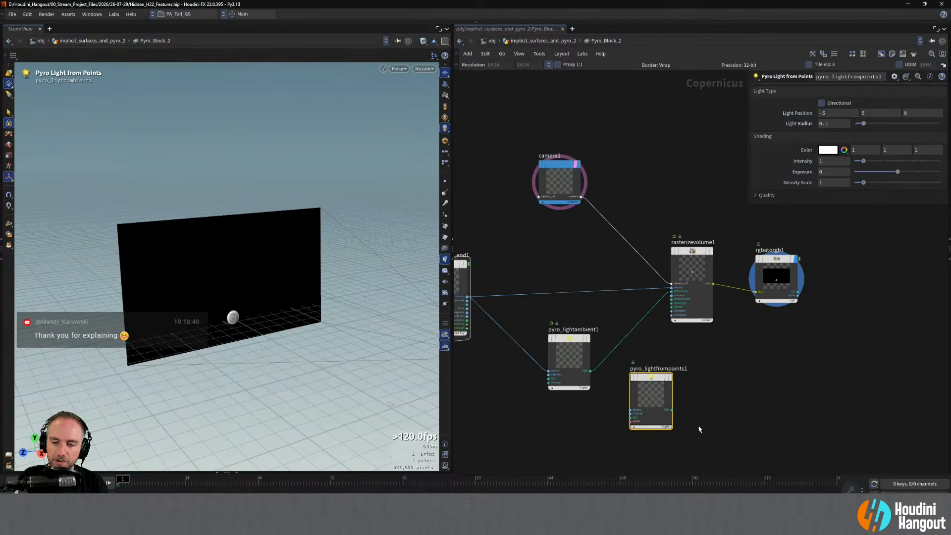
key(Delete)
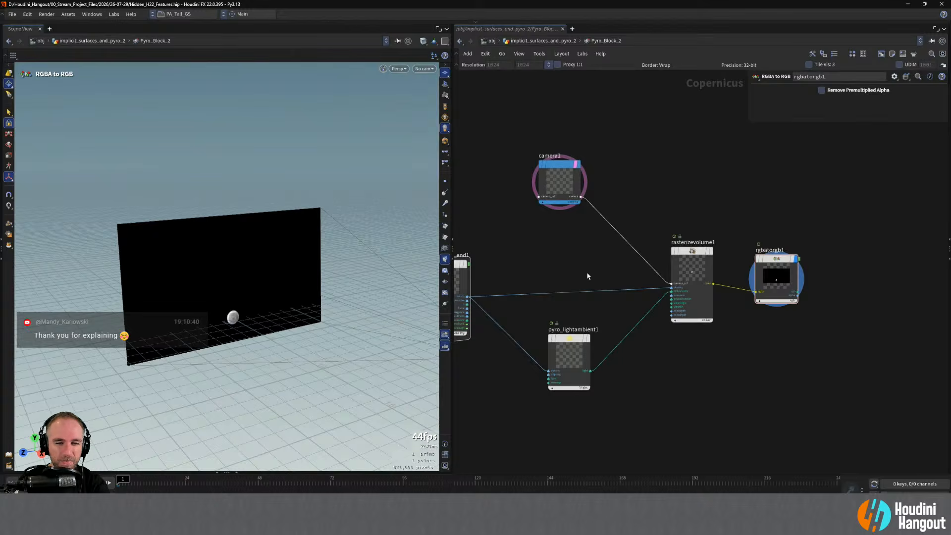
Review the whole pyro network, and select and display pyro_block_end1.
right_drag(588, 276, 573, 280)
middle_drag(573, 280, 646, 277)
right_drag(565, 228, 555, 223)
middle_drag(555, 223, 621, 249)
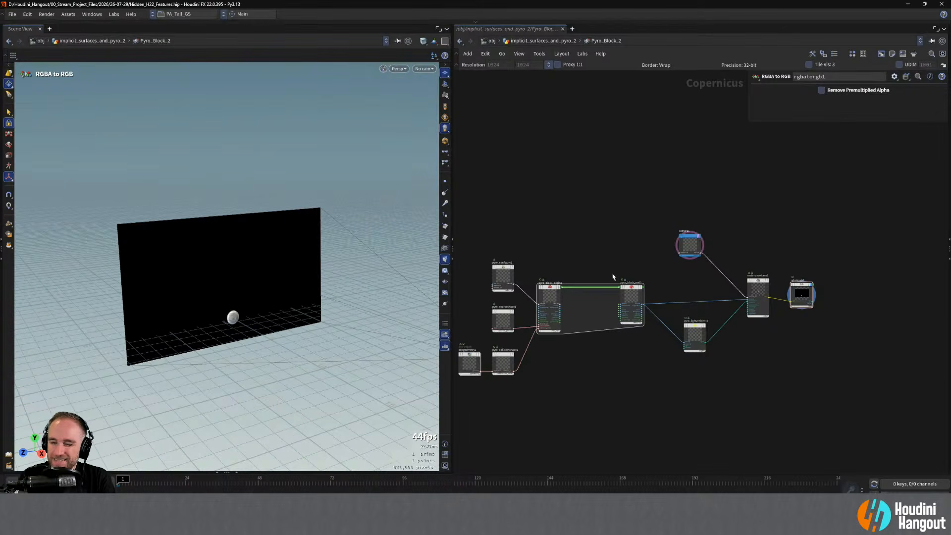
right_drag(639, 237, 634, 283)
right_drag(657, 369, 637, 264)
click(637, 265)
click(637, 262)
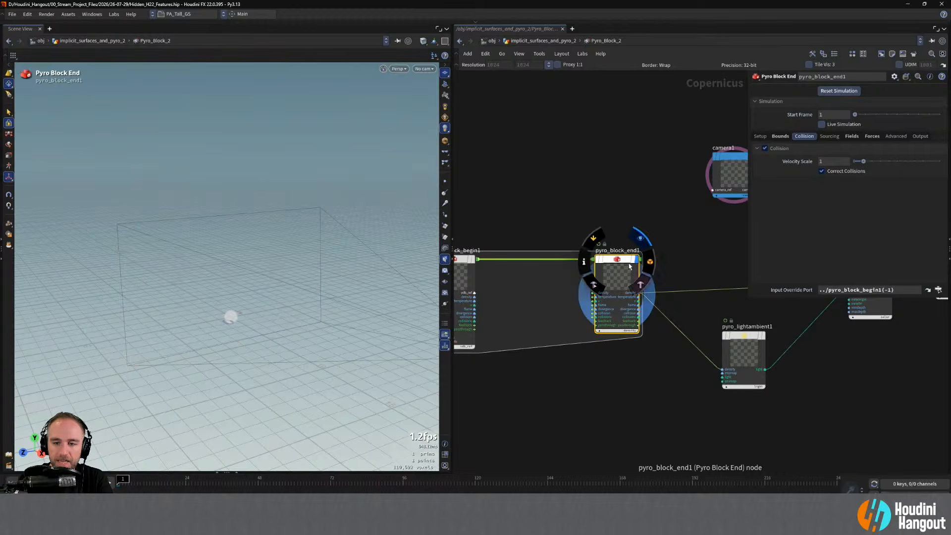
Examine the output ports of pyro_block_end1, including density and temperature.
middle_drag(652, 372, 530, 388)
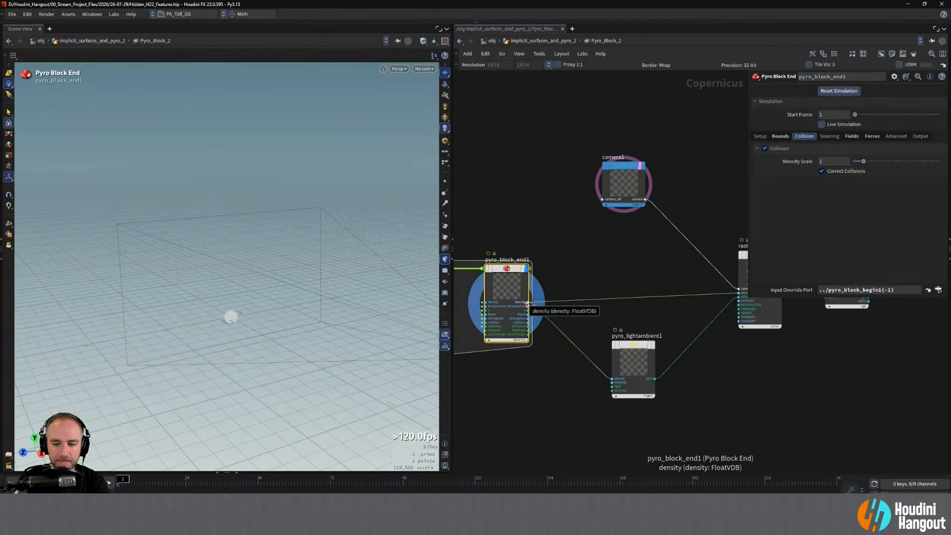
alt+right_drag(526, 345, 543, 317)
alt+middle_drag(542, 317, 615, 352)
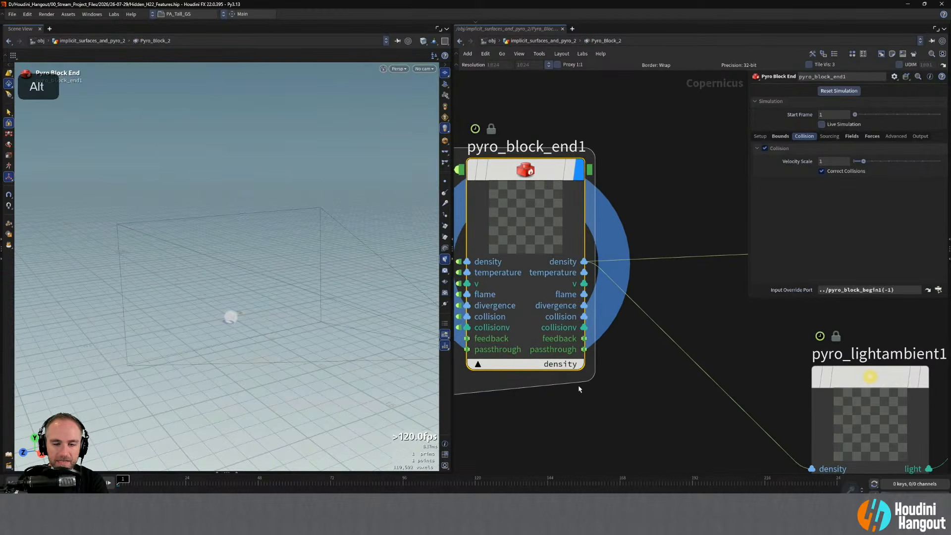
alt+middle_drag(606, 391, 637, 407)
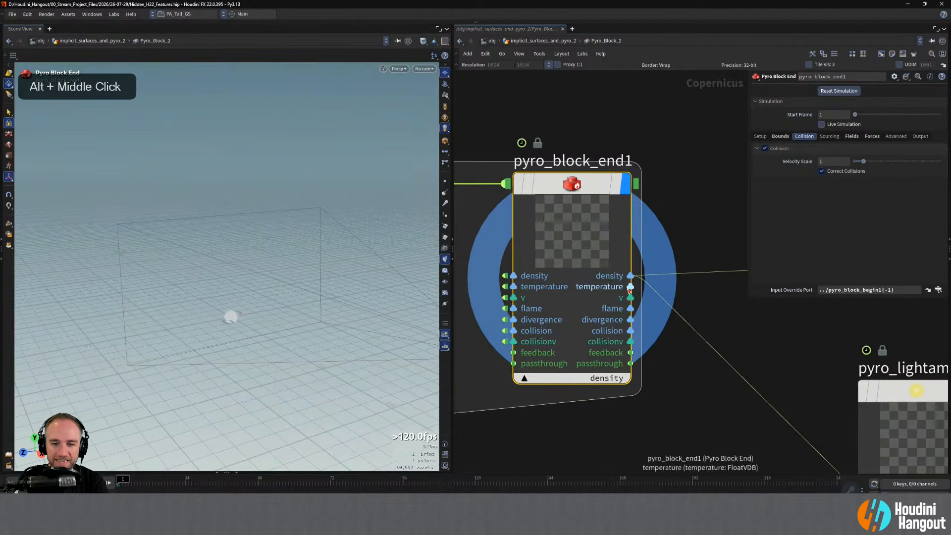
alt+right_drag(664, 390, 679, 374)
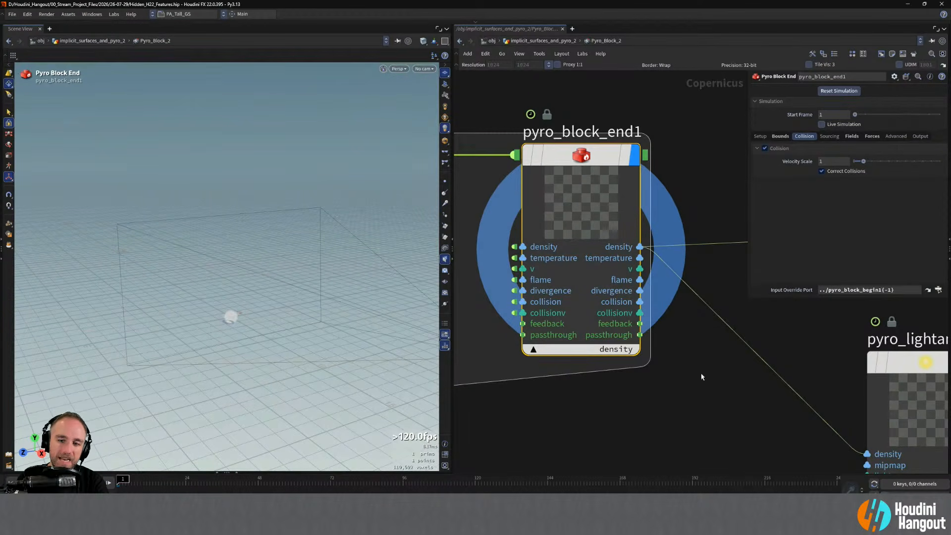
alt+middle_drag(687, 377, 659, 347)
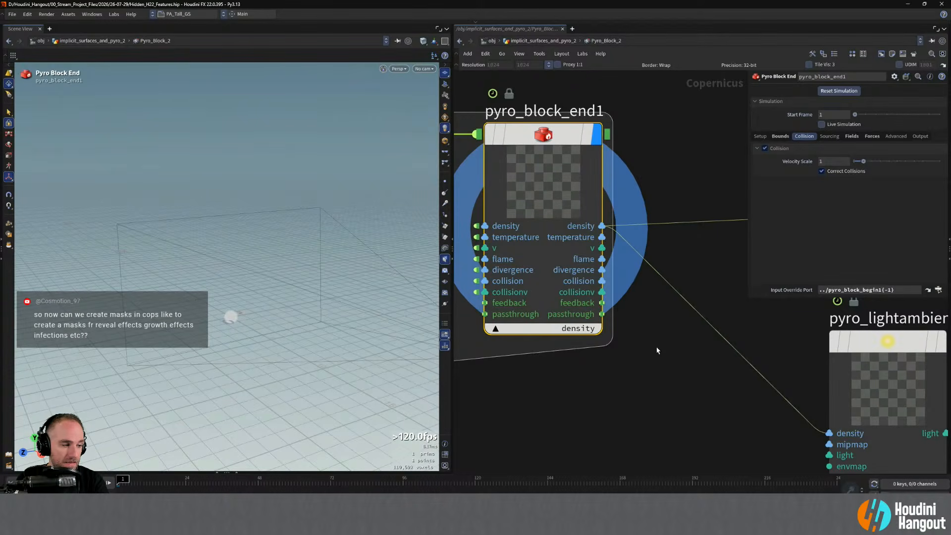
right_drag(664, 366, 673, 365)
middle_drag(673, 365, 605, 372)
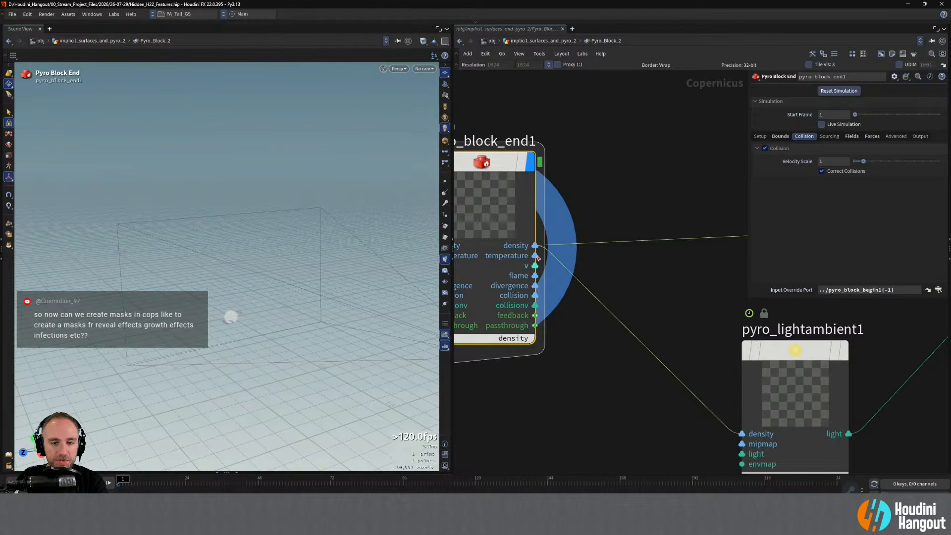
middle_drag(603, 398, 598, 333)
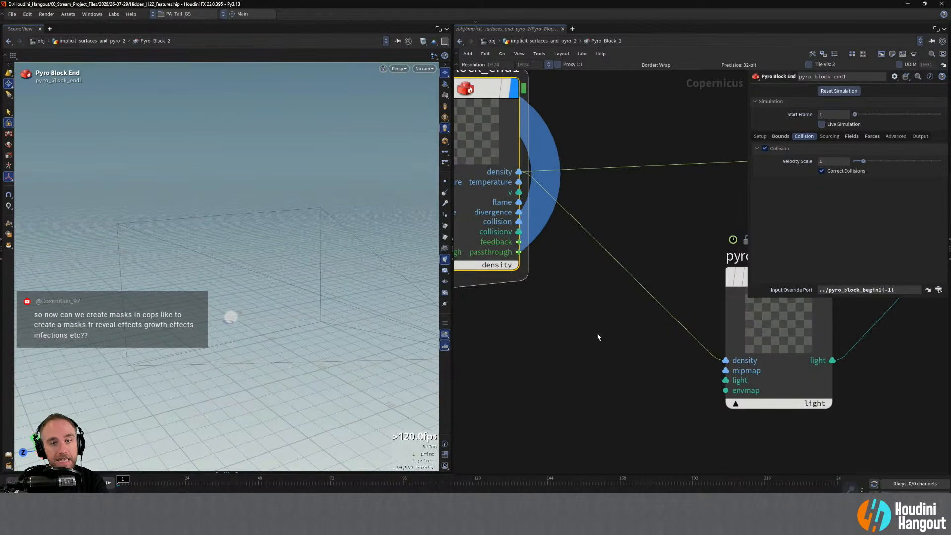
middle_click(498, 172)
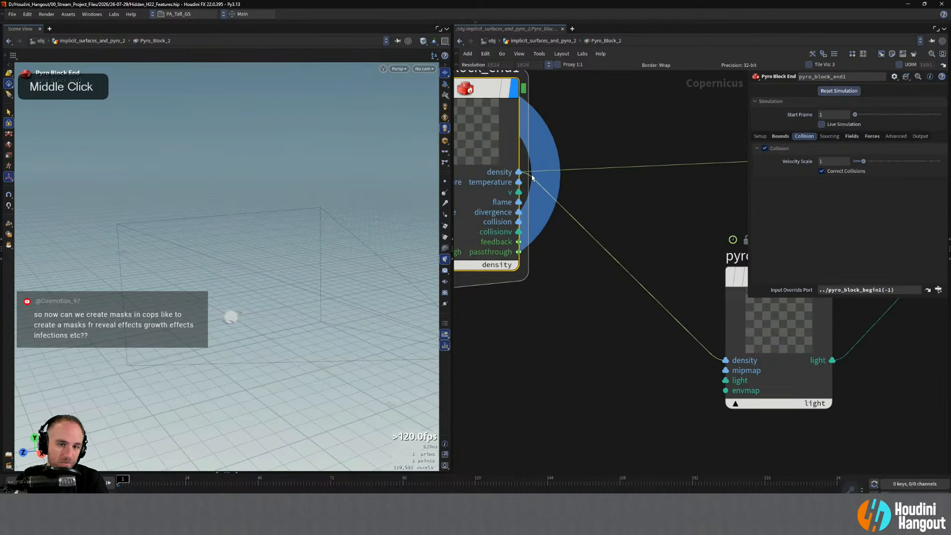
Add a Layer to Geometry node below pyro_lightambient1 and connect the density output of pyro_block_end1 to its first layer input.
middle_drag(654, 413, 607, 358)
right_drag(606, 358, 592, 358)
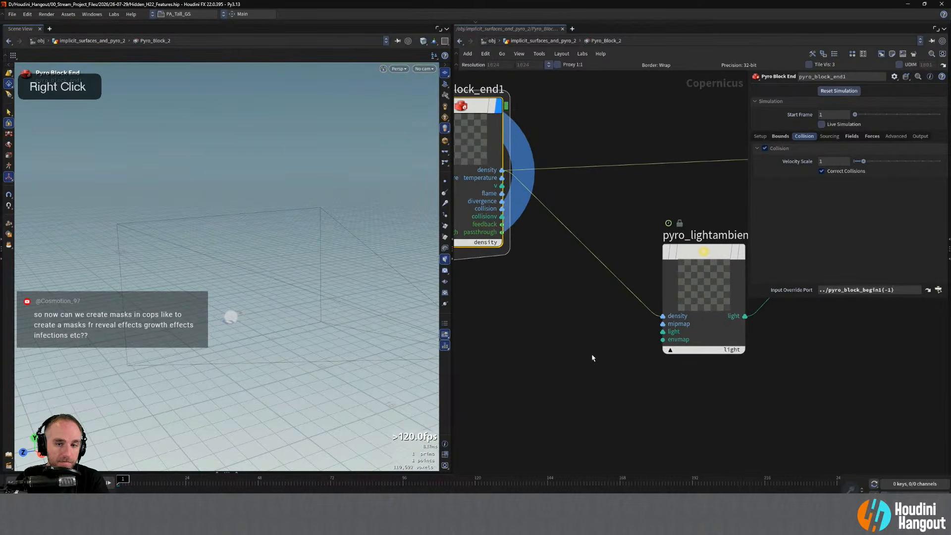
key(Tab)
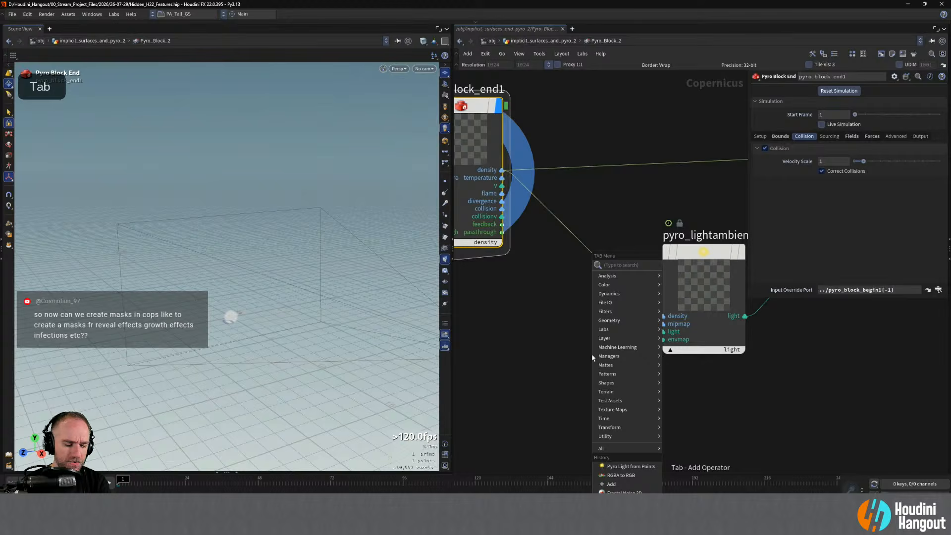
text(to geo)
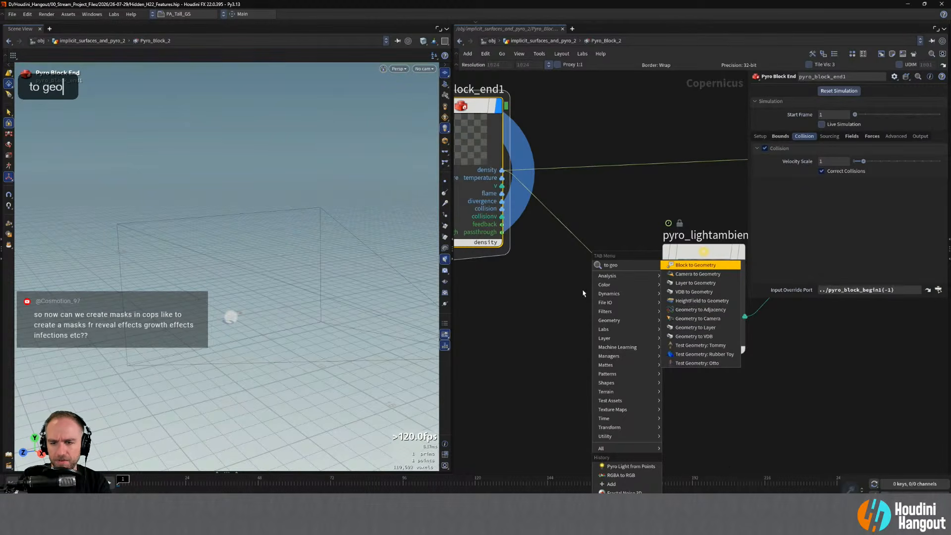
click(695, 282)
click(604, 376)
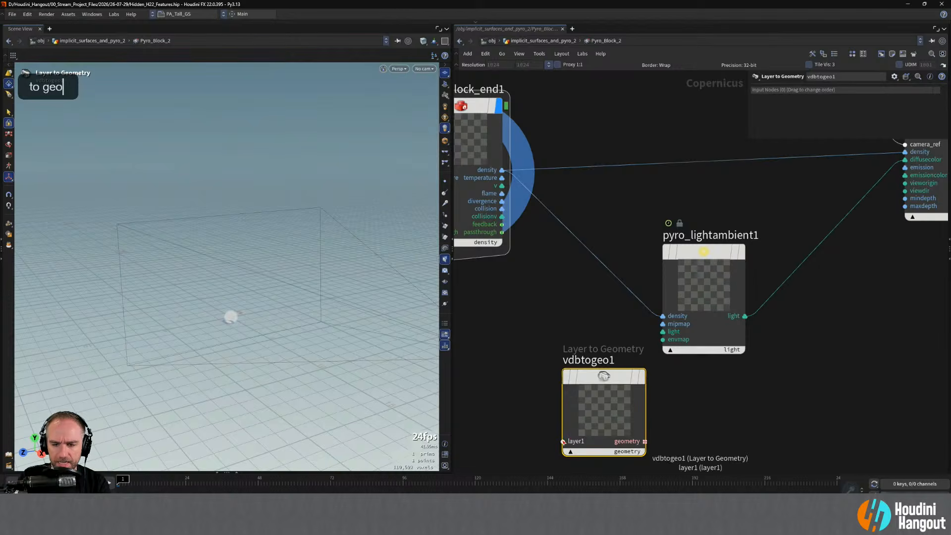
click(564, 442)
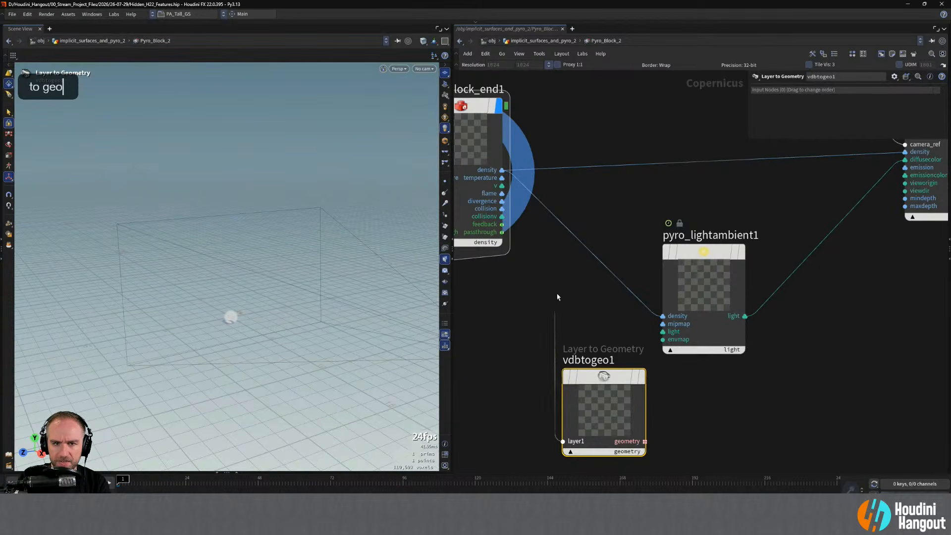
click(502, 170)
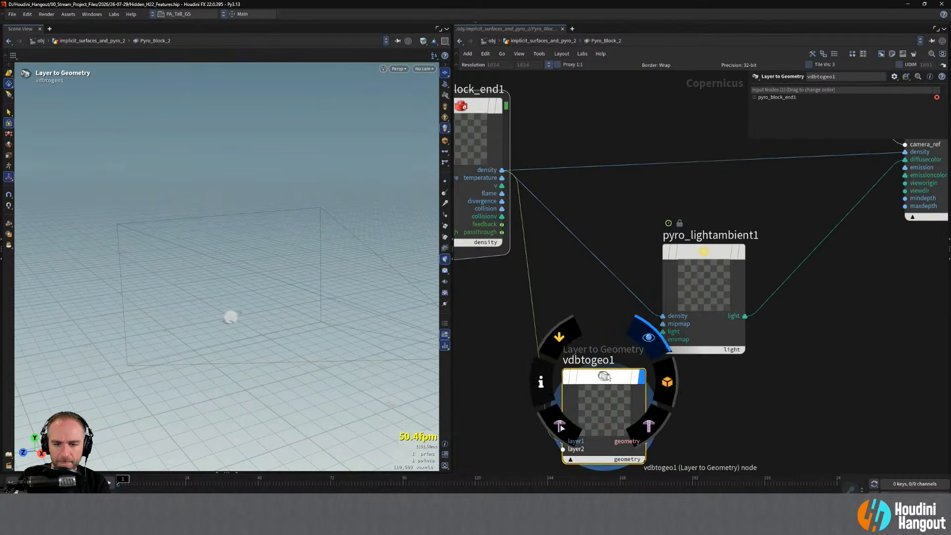
Display the Layer to Geometry node, align it under pyro_lightambient1, and check its node info for the converted volume.
drag(606, 374, 644, 415)
middle_drag(644, 415, 598, 352)
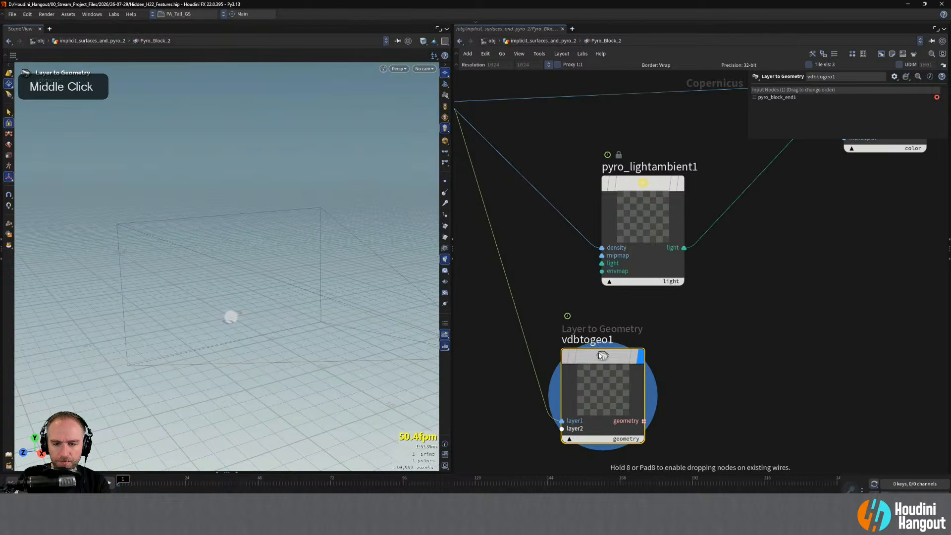
middle_click(602, 355)
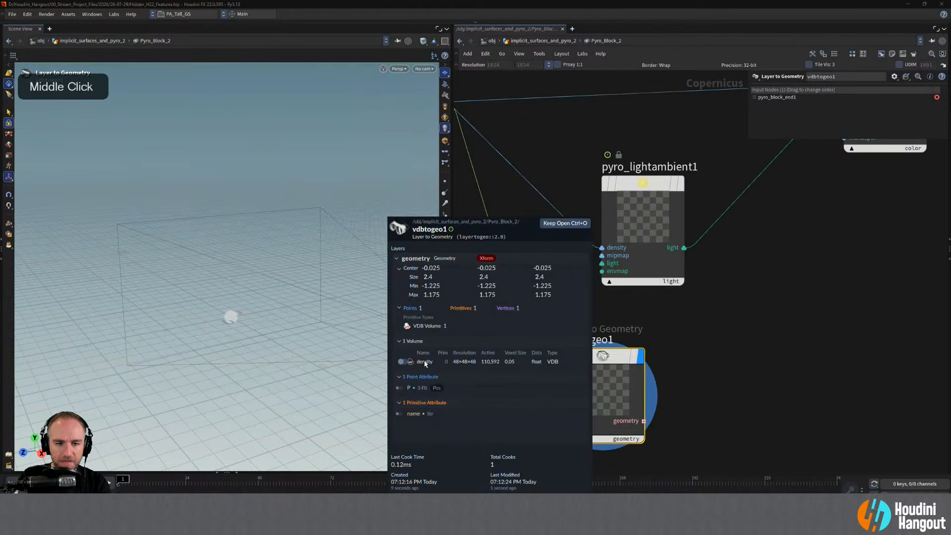
drag(591, 360, 631, 361)
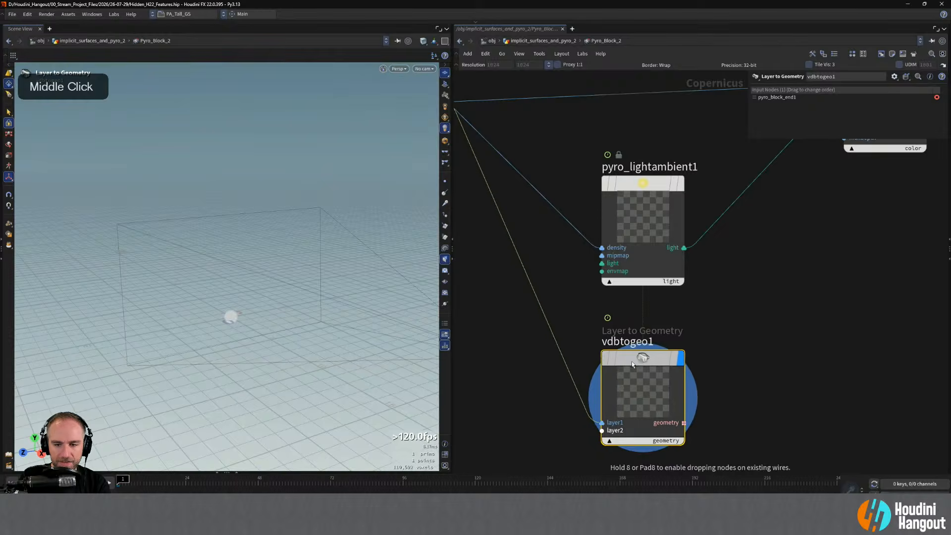
middle_click(639, 362)
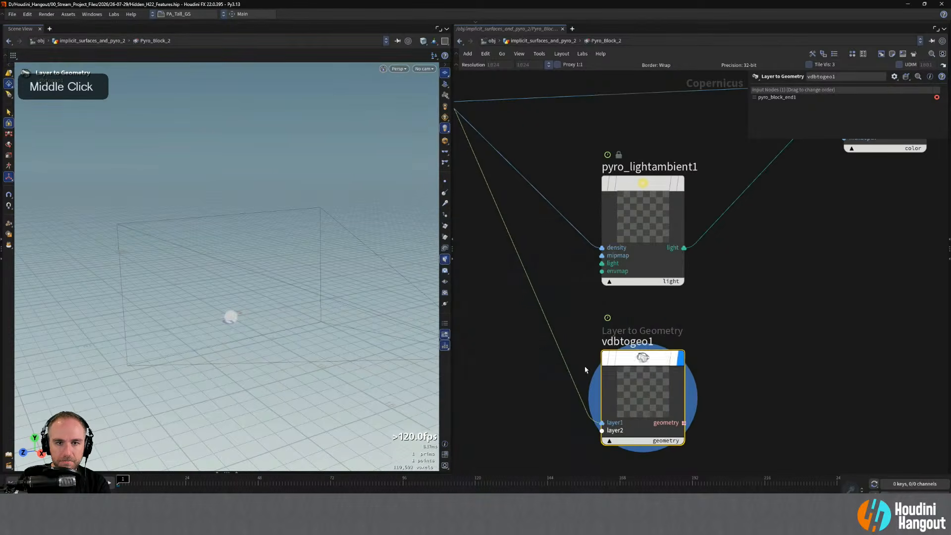
Connect the temperature and v outputs of pyro_block_end1 to the layer2 and layer3 inputs of the Layer to Geometry node.
right_drag(550, 379, 539, 382)
middle_drag(540, 381, 676, 370)
click(586, 128)
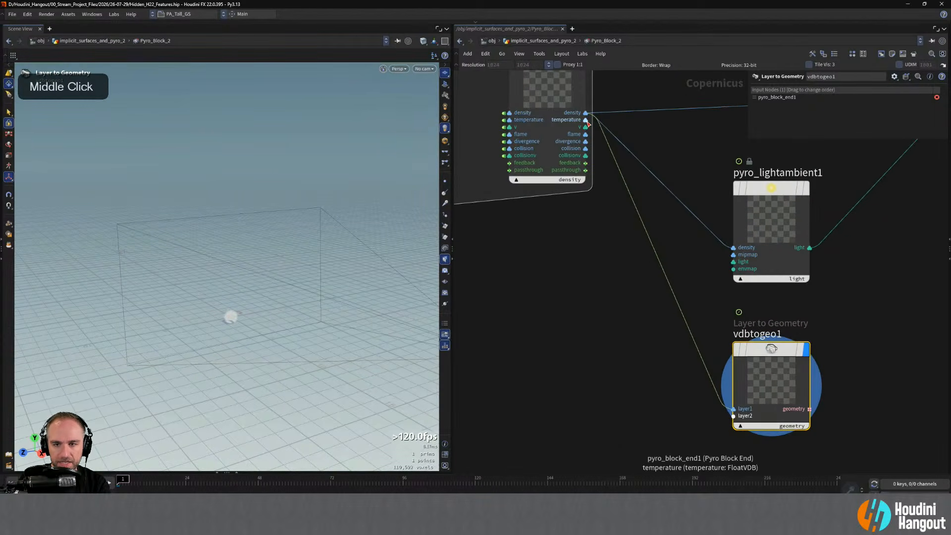
click(733, 415)
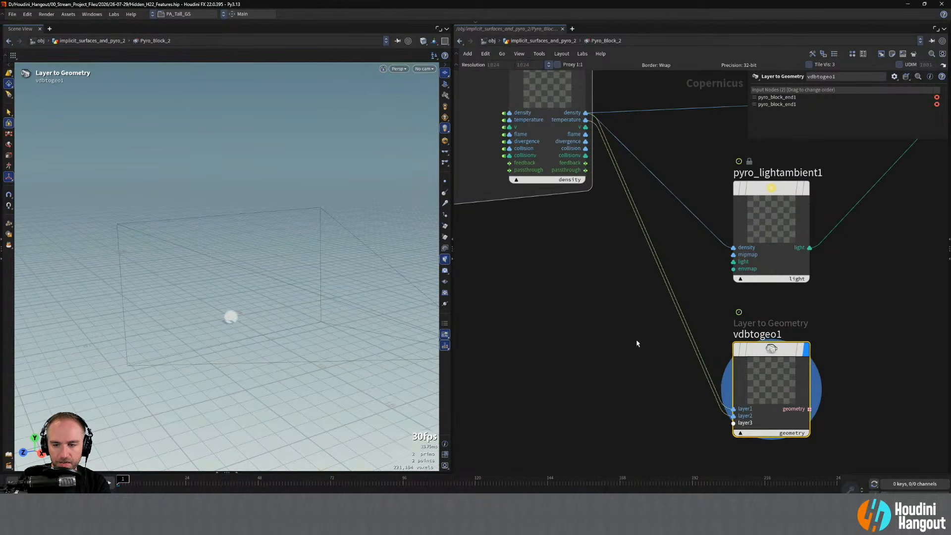
click(585, 141)
click(733, 423)
middle_click(758, 351)
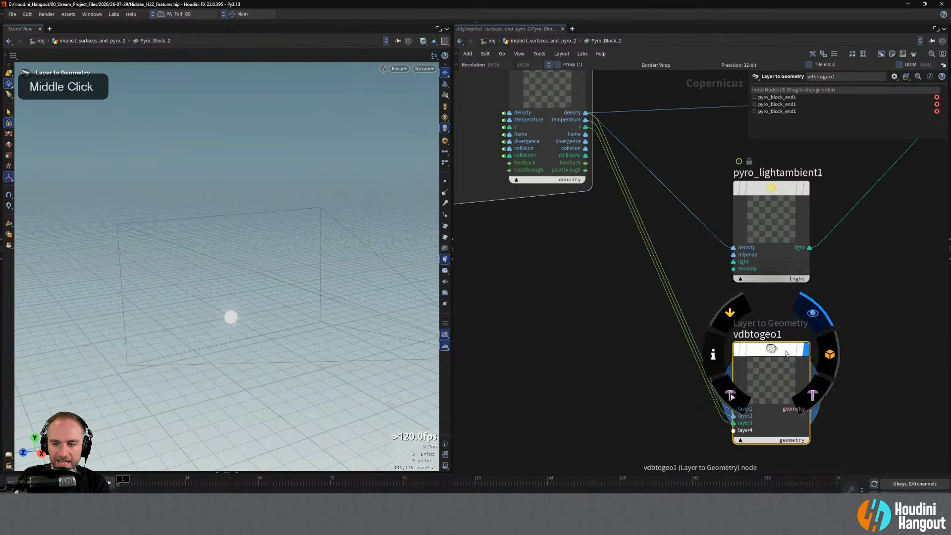
Go up to the implicit_surfaces_and_pyro_2 network, inspect the volumes output by Pyro_Block_2, and watch the smoke simulation play.
middle_drag(704, 334, 649, 322)
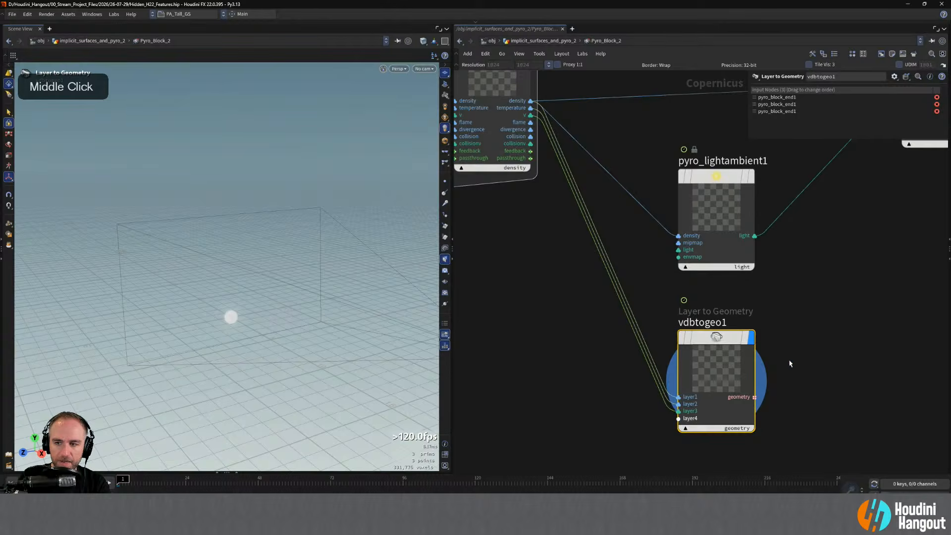
right_drag(731, 363, 761, 346)
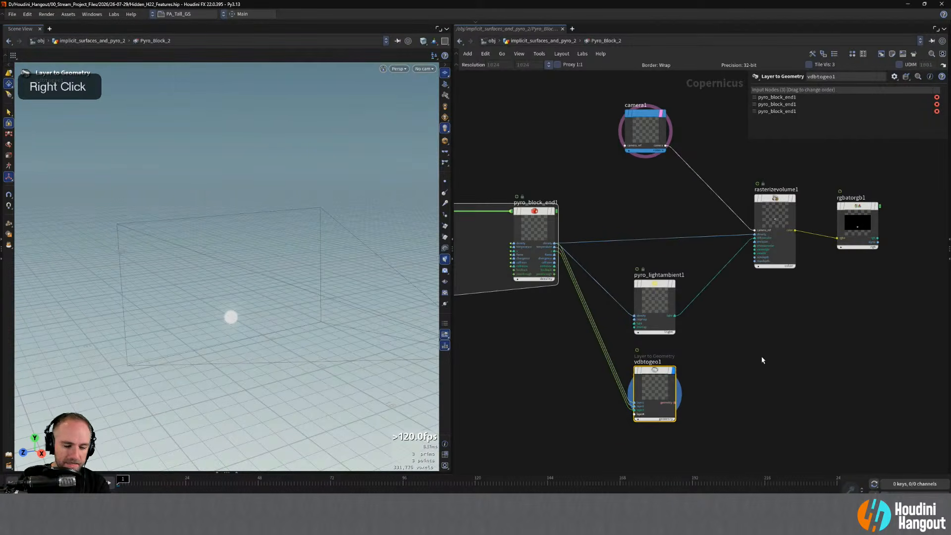
key(u)
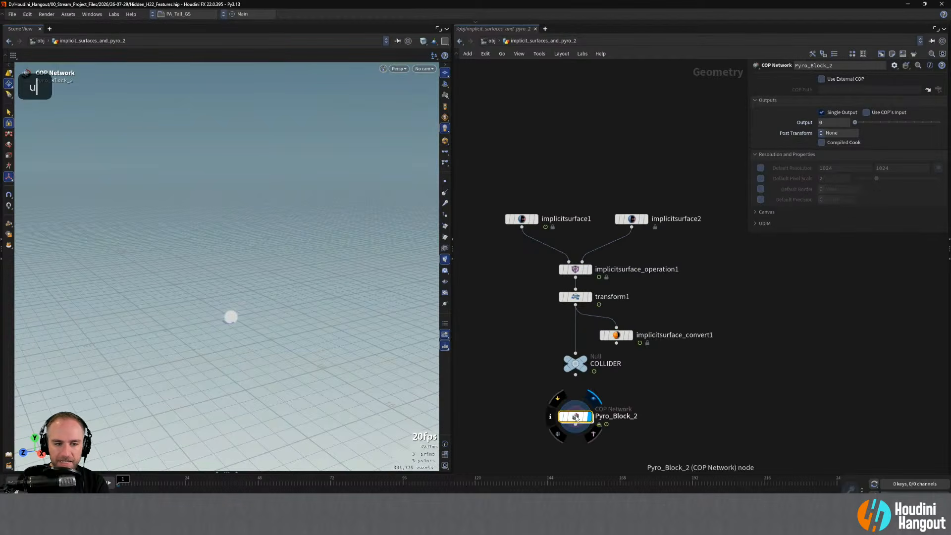
middle_click(576, 417)
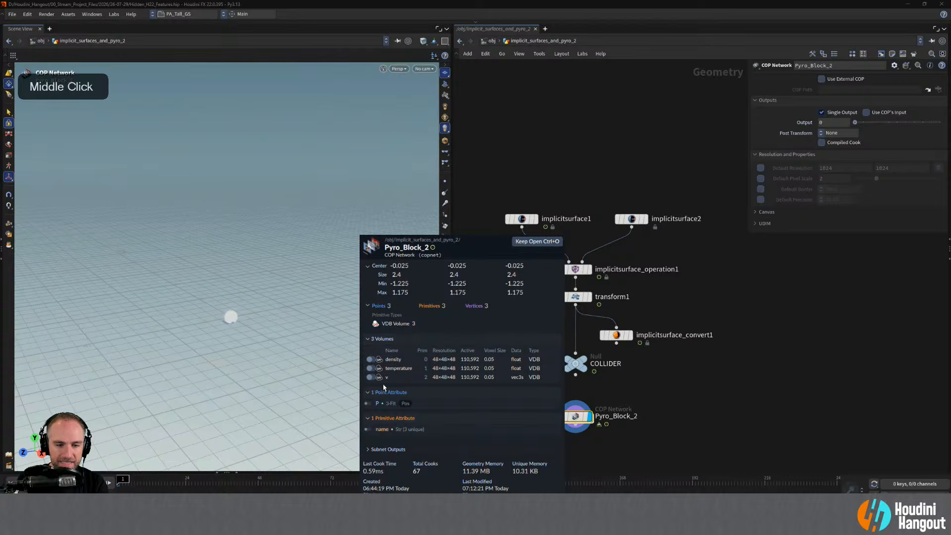
alt+right_drag(246, 322, 327, 272)
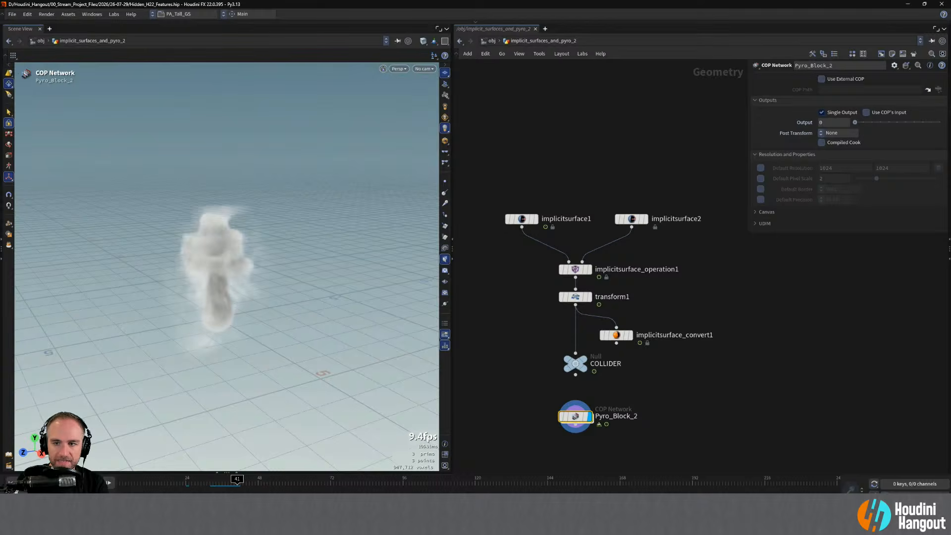
alt+drag(222, 233, 265, 231)
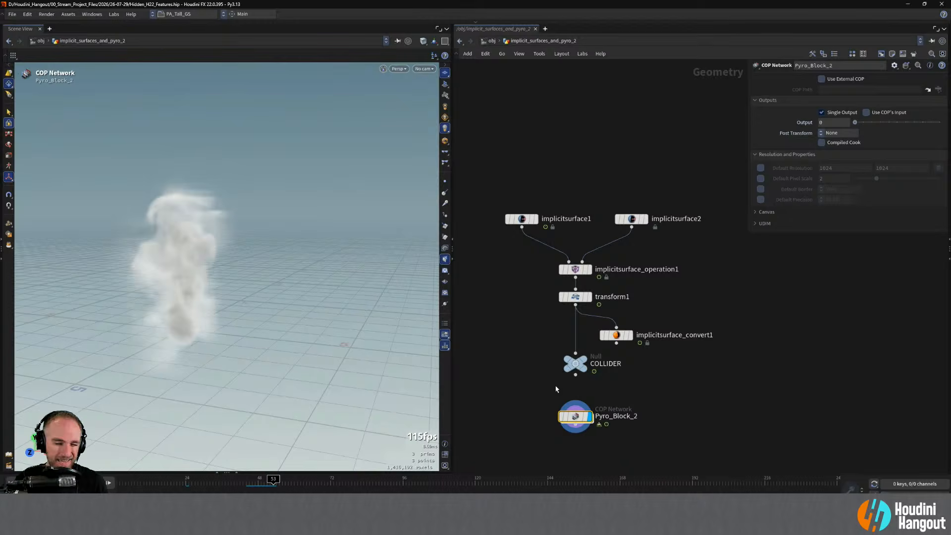
Add a Pyro Bake Volume node below Pyro_Block_2, connected to its output, and display it.
middle_drag(556, 389, 544, 330)
key(Tab)
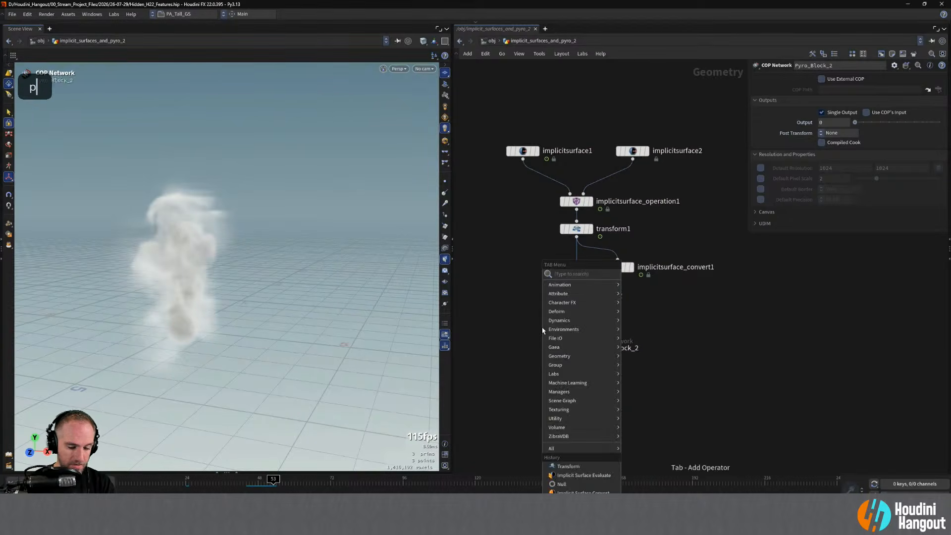
text(pyro loo)
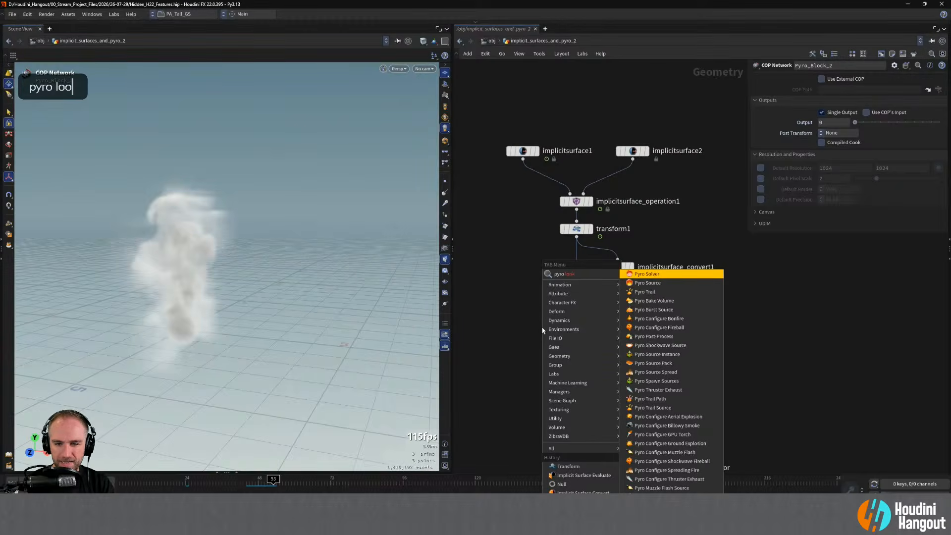
text(k)
key(Return)
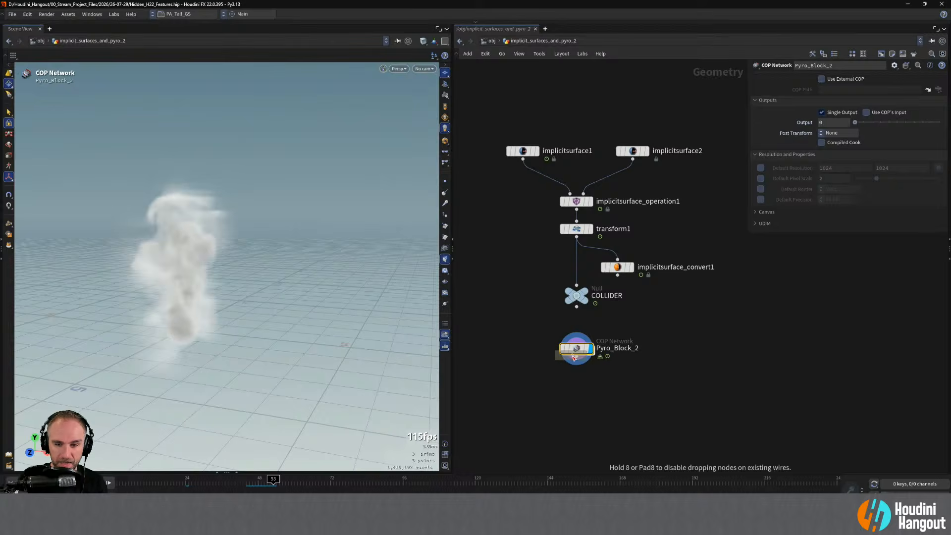
click(587, 370)
click(591, 382)
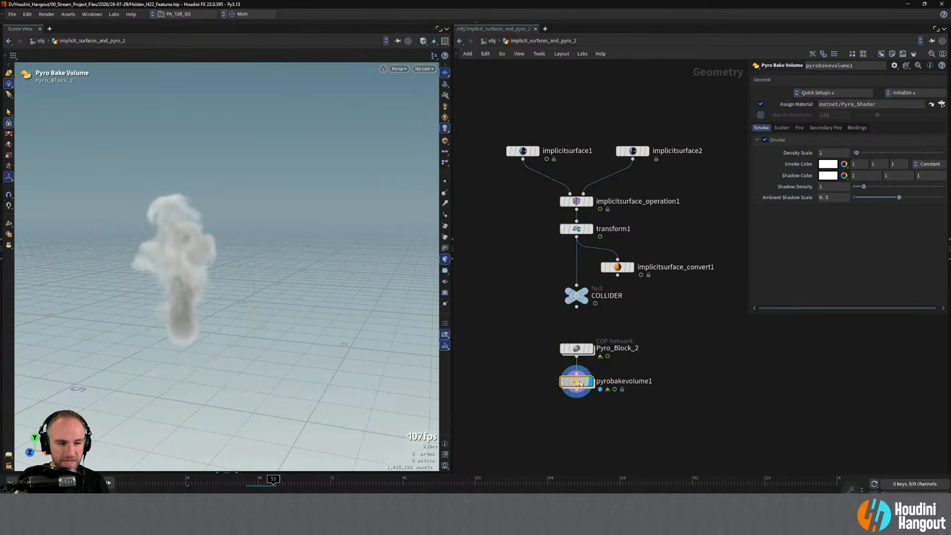
Look through the Pyro Bake Volume's fire and scatter settings and set its Smoke Color to red (1, 0, 0).
click(798, 130)
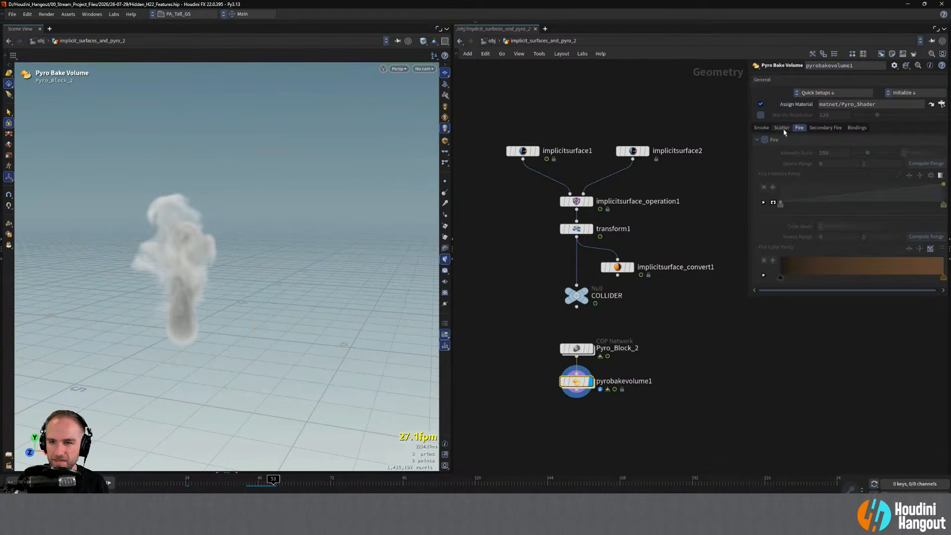
click(781, 130)
click(763, 130)
click(832, 167)
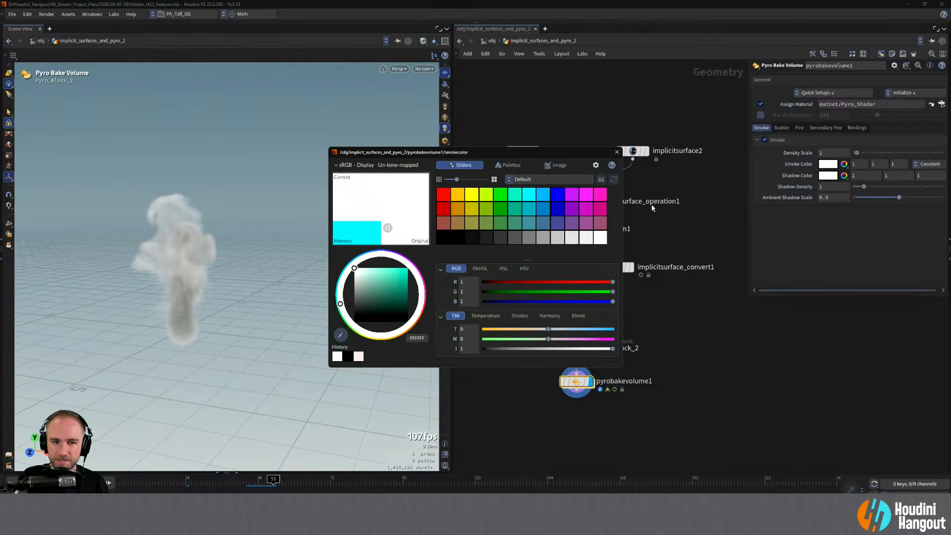
click(476, 195)
click(444, 194)
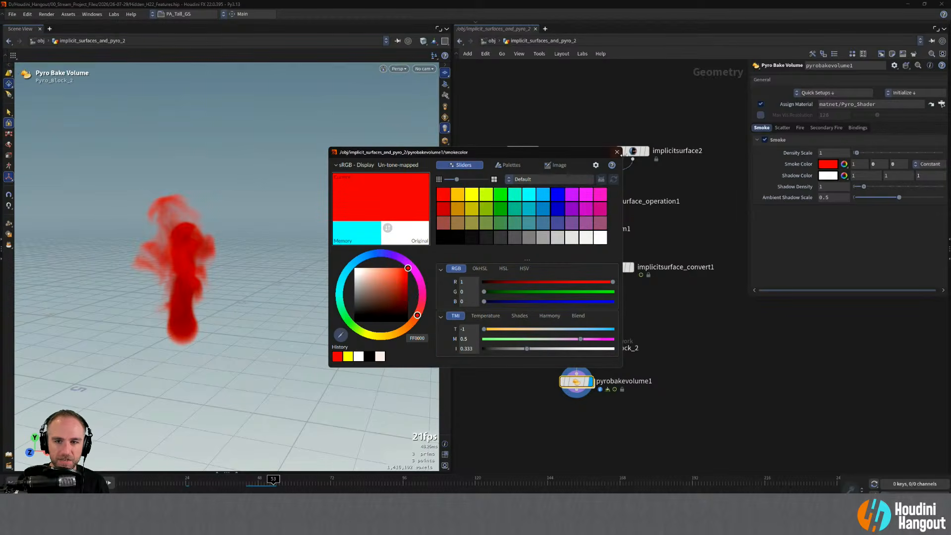
click(618, 153)
Try gray shades for the Shadow Color of the smoke and restore it to white.
click(828, 175)
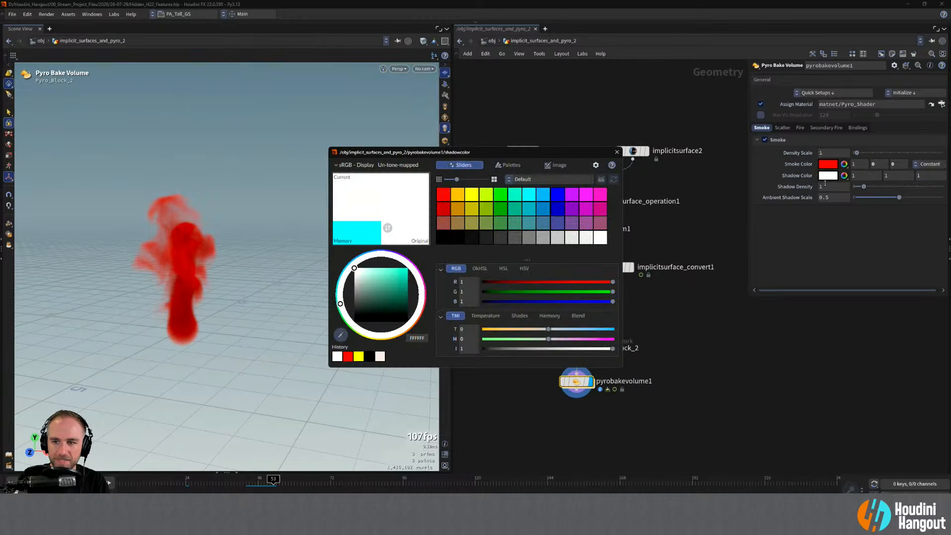
click(559, 236)
click(529, 237)
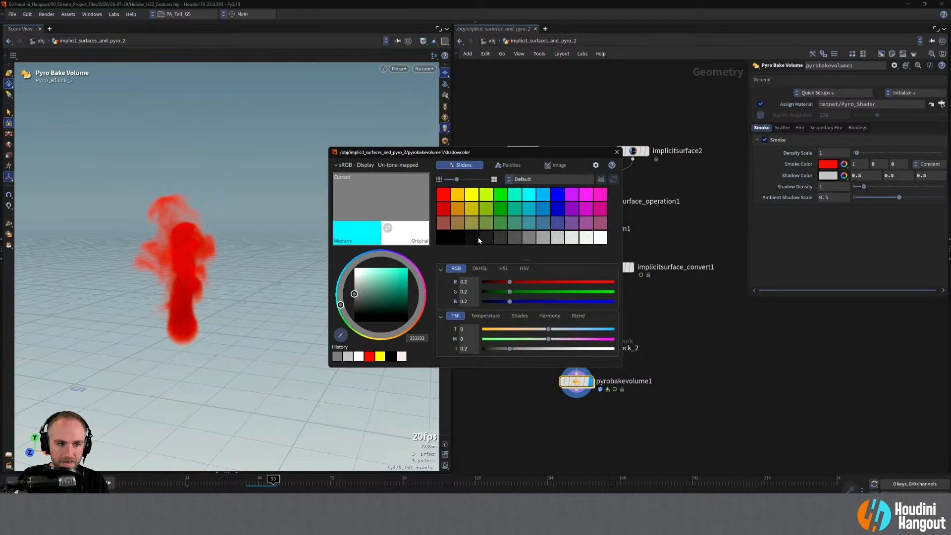
click(601, 237)
click(617, 152)
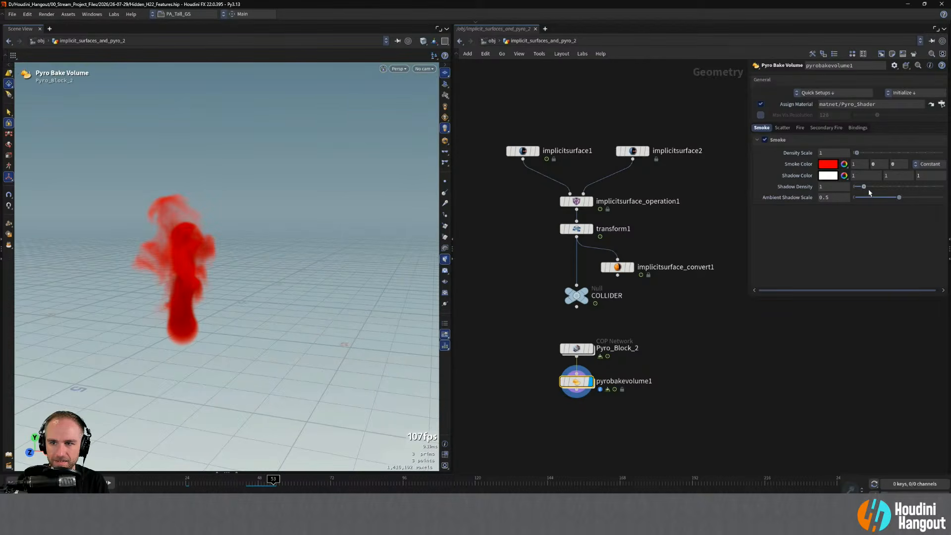
Set the smoke's Density Scale to 21.2 and view the red smoke from another angle during playback.
drag(863, 157, 892, 158)
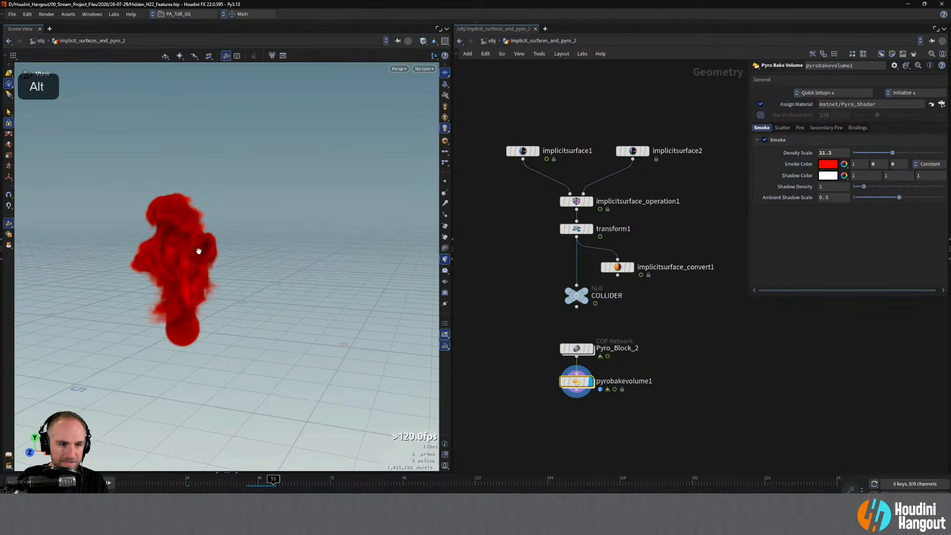
alt+drag(197, 249, 306, 258)
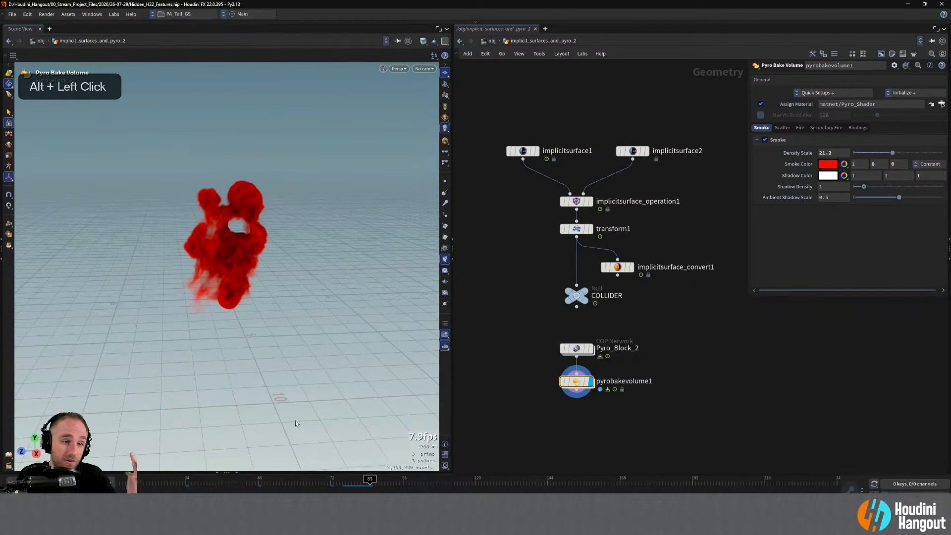
Return to frame 1, view the red smoke source up close and inspect Pyro_Block_2 and the Pyro Bake Volume node.
click(11, 482)
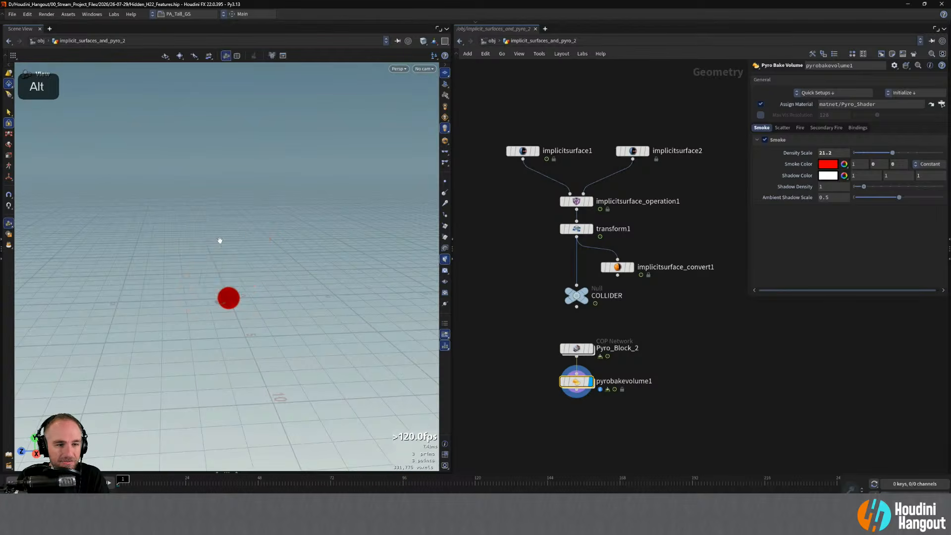
alt+right_drag(220, 240, 238, 245)
click(592, 350)
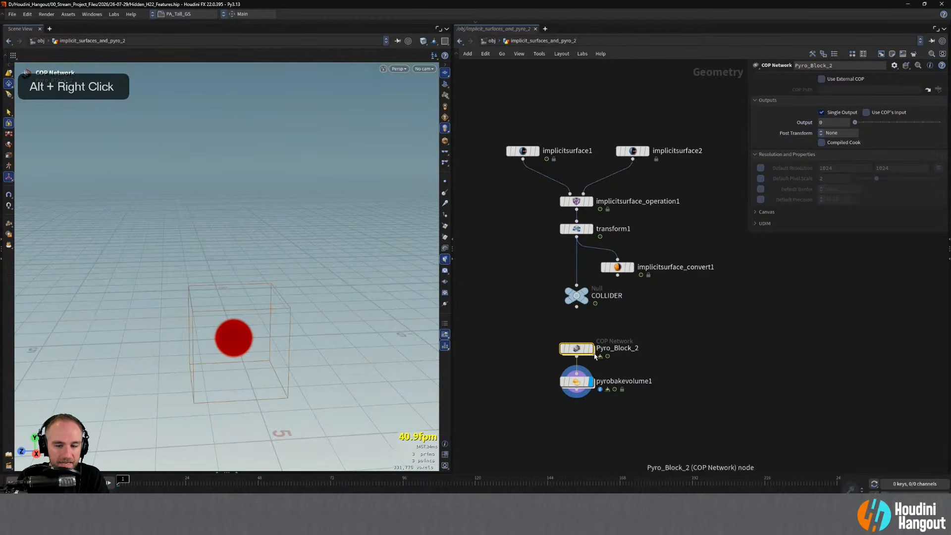
middle_click(573, 382)
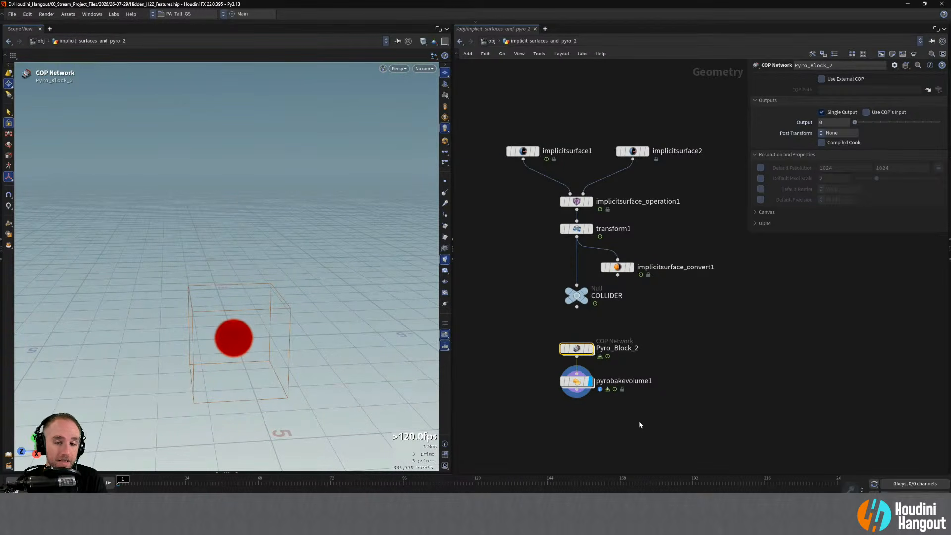
Enter Pyro_Block_2 and add a VDB Visualize node, placed between camera1 and pyro_lightambient1.
double_click(577, 348)
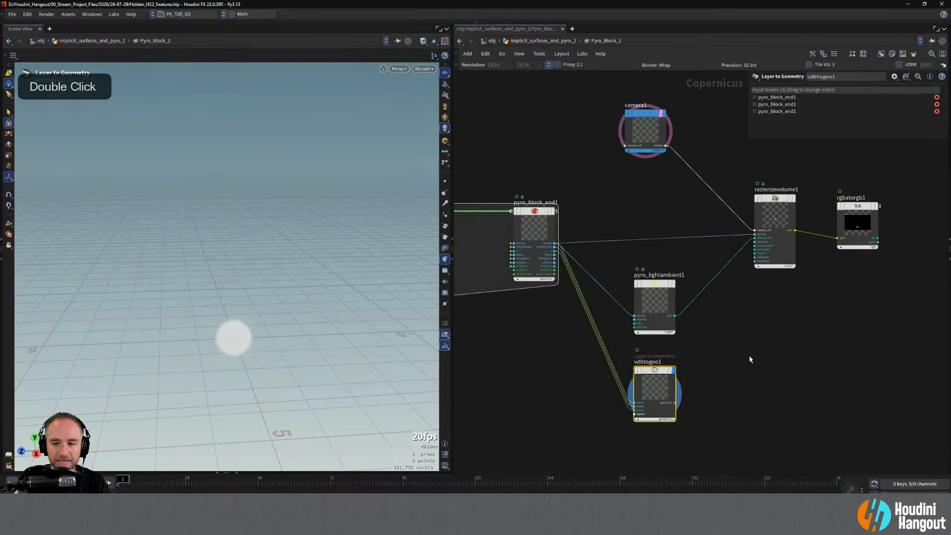
key(Tab)
text(vdbv)
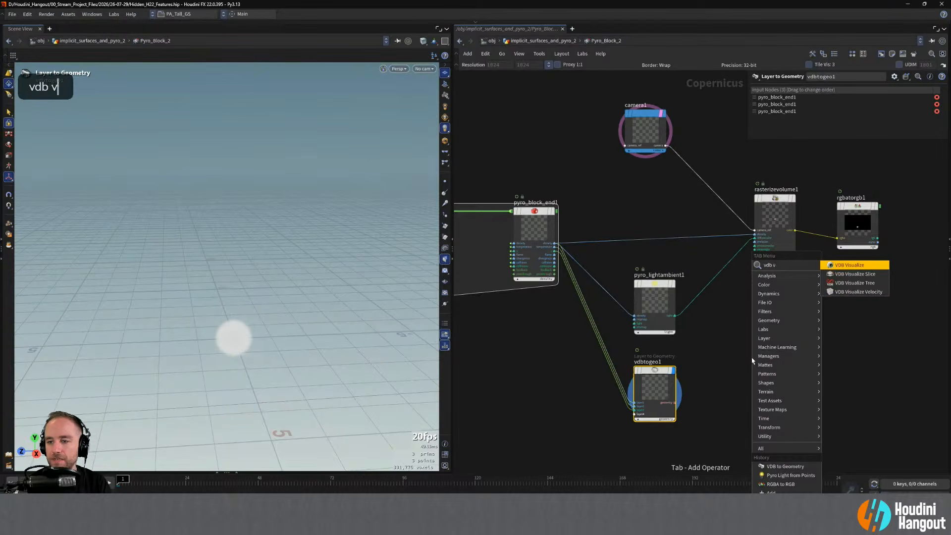
key(Return)
click(751, 352)
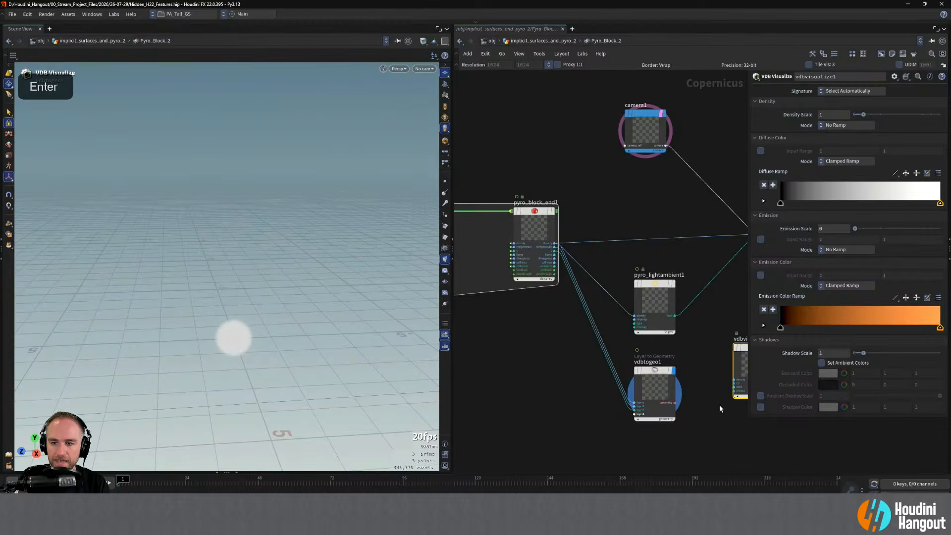
middle_drag(721, 409, 598, 407)
drag(623, 337, 517, 182)
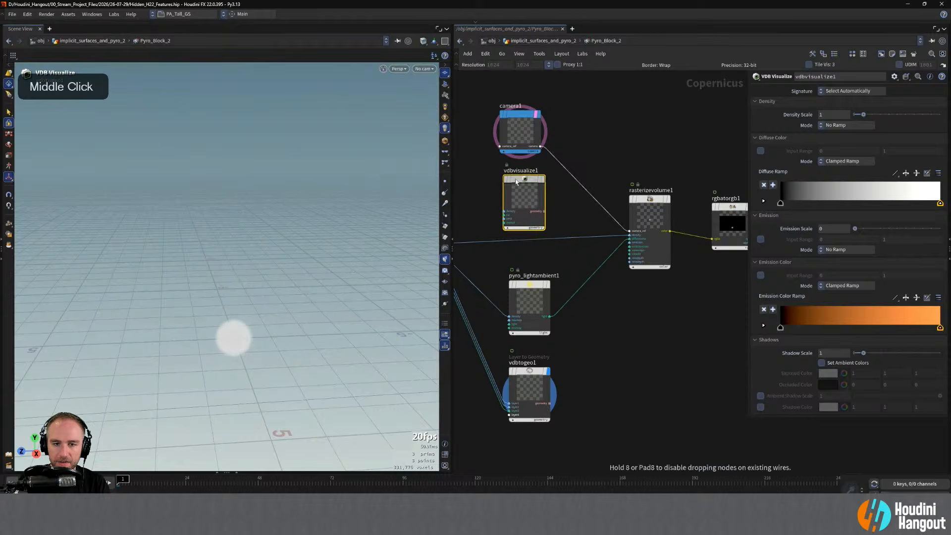
middle_drag(477, 188, 556, 213)
Connect pyro_block_end1's density output to the VDB Visualize node's density input and display that node.
click(509, 269)
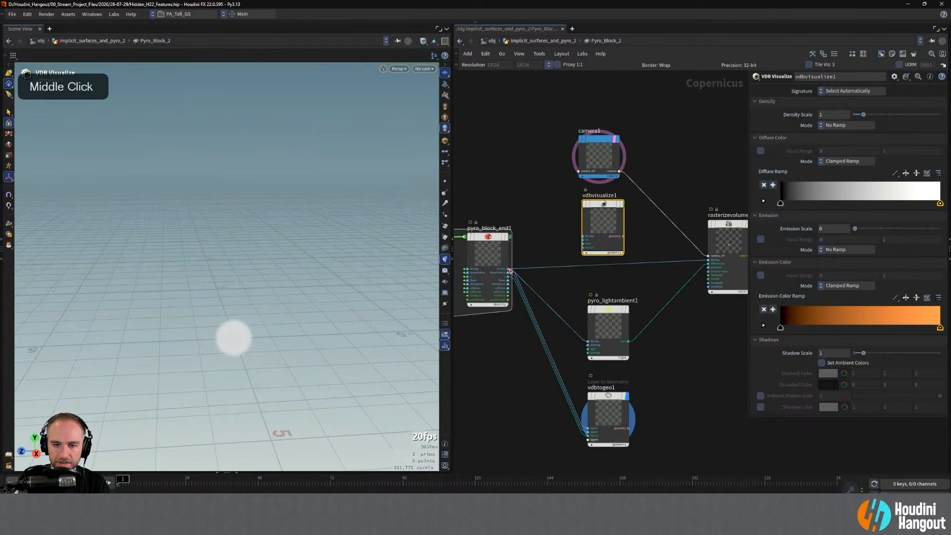
click(583, 235)
click(626, 223)
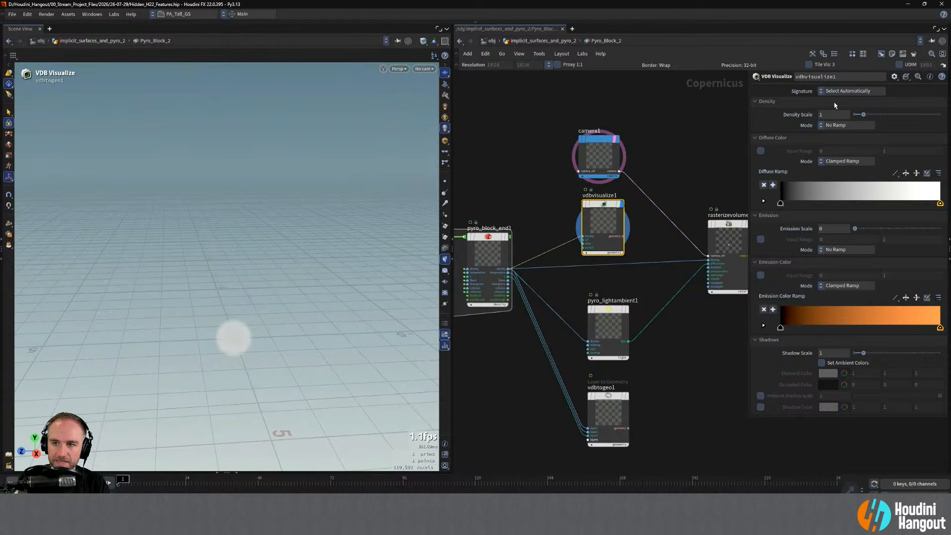
Set the VDB Visualize node's Density Scale to 9.61 and make the end color of its Diffuse Ramp red.
drag(864, 115, 937, 115)
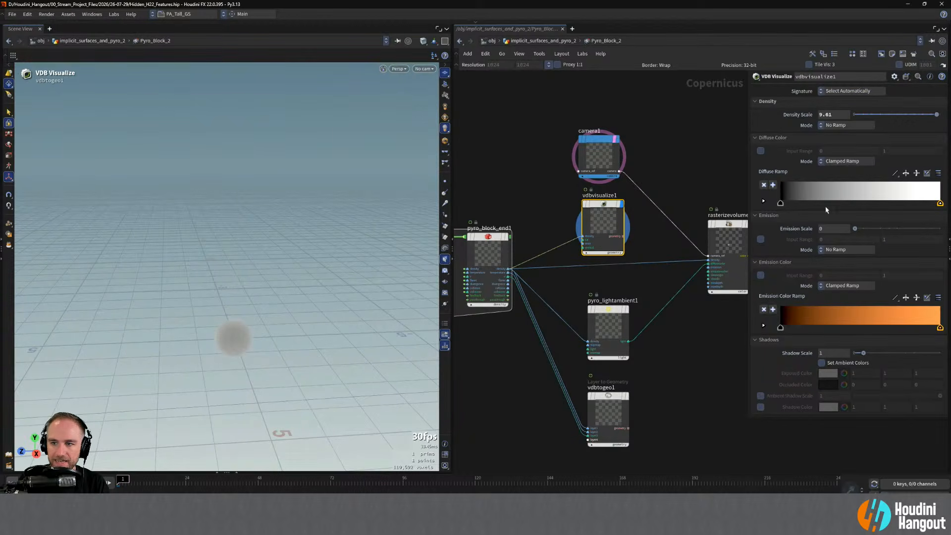
double_click(940, 203)
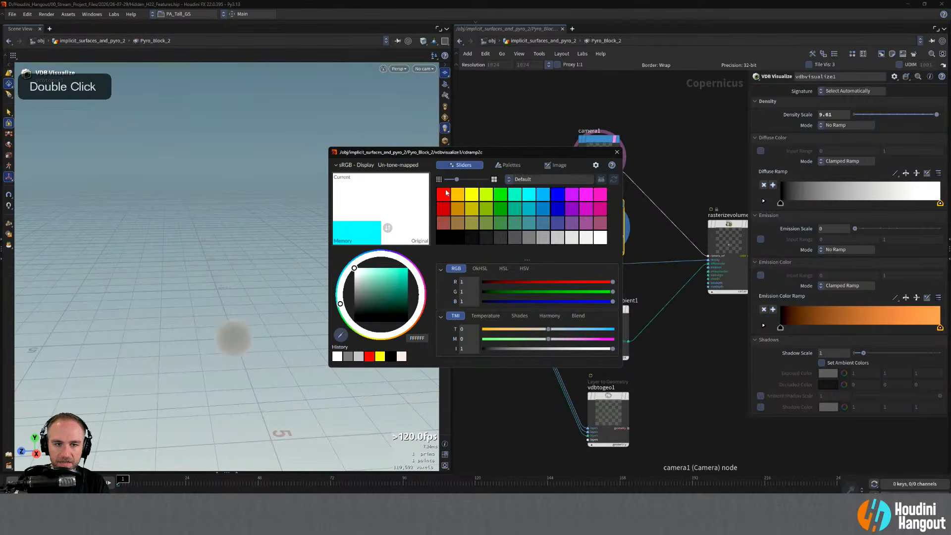
click(617, 152)
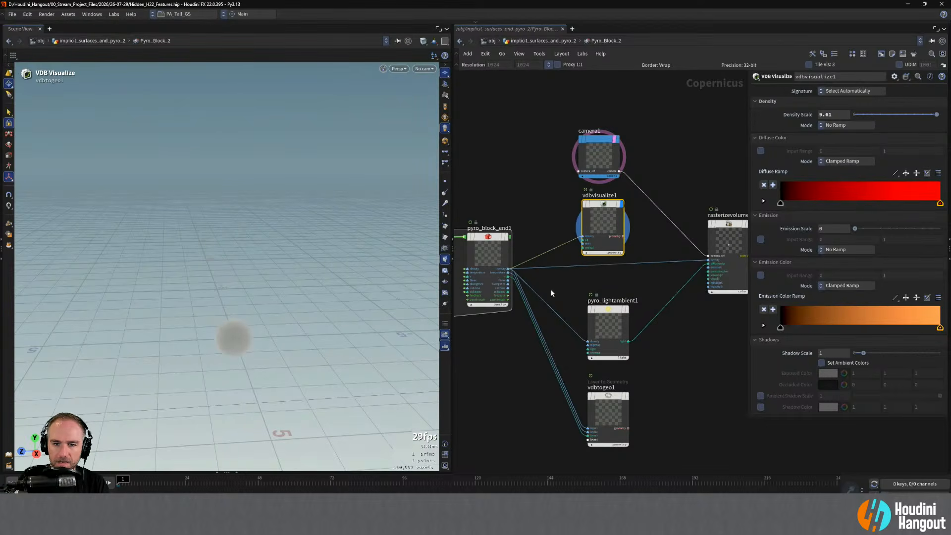
Delete the VDB Visualize node from the pyro network.
right_drag(551, 293, 522, 284)
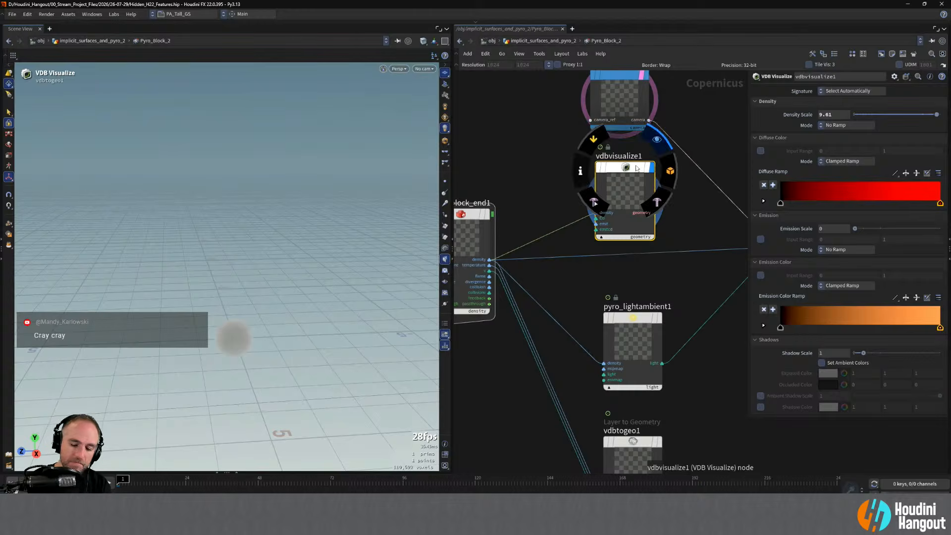
key(Delete)
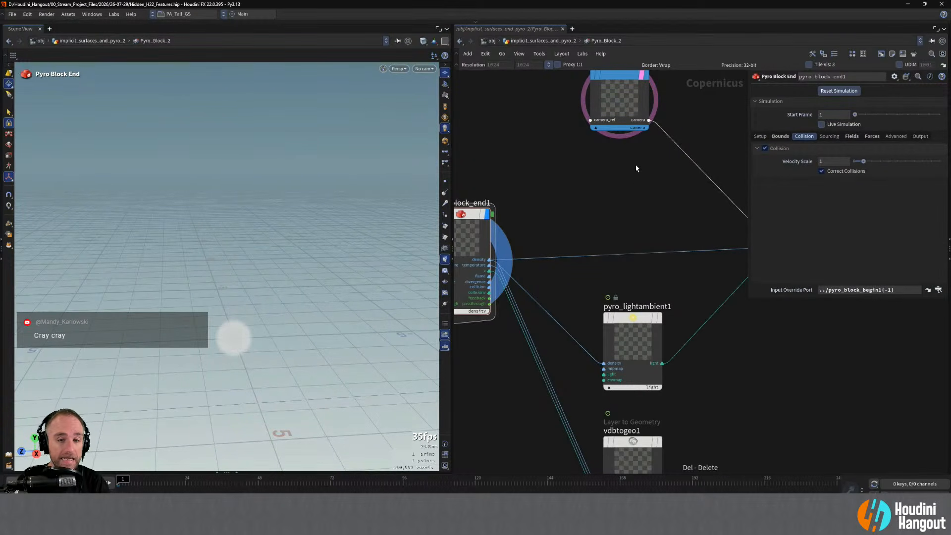
middle_drag(637, 168, 651, 184)
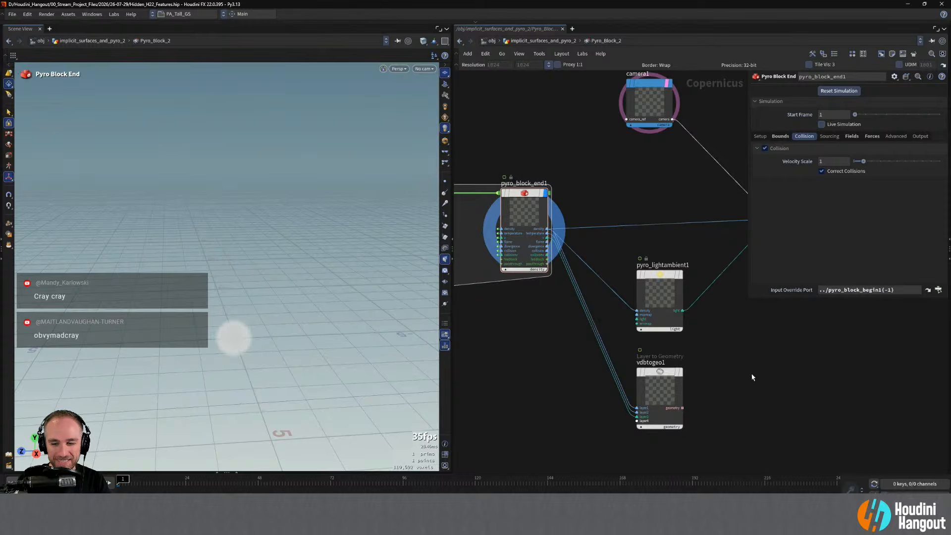
middle_drag(752, 378, 613, 378)
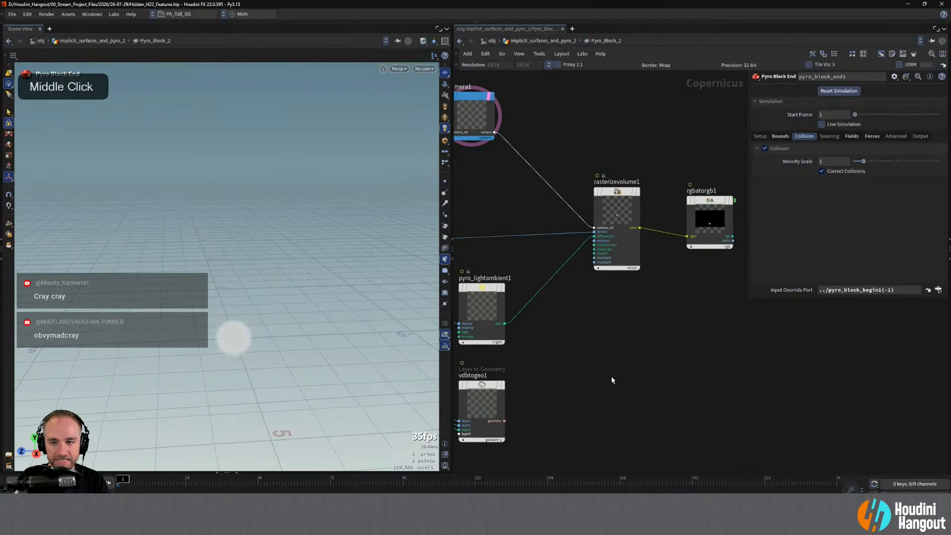
Display vdbtogeo1, try placing an Output node beside it and delete that Output node again.
click(498, 392)
right_drag(530, 387, 532, 385)
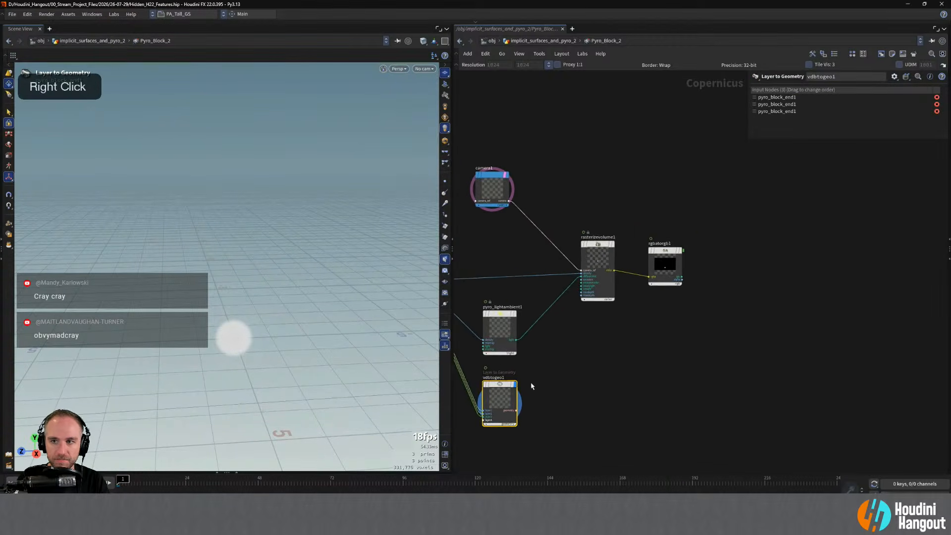
middle_drag(547, 387, 596, 380)
key(Tab)
text(output)
key(Return)
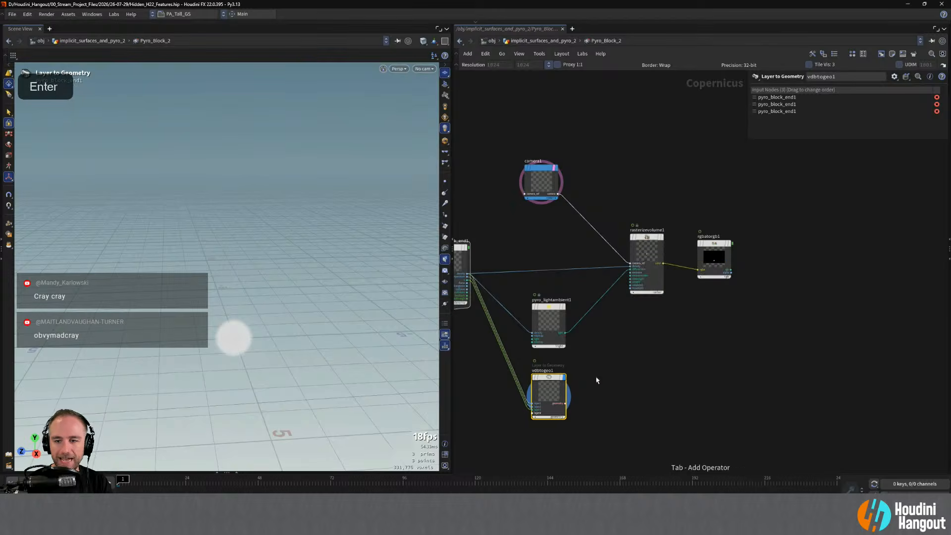
click(609, 372)
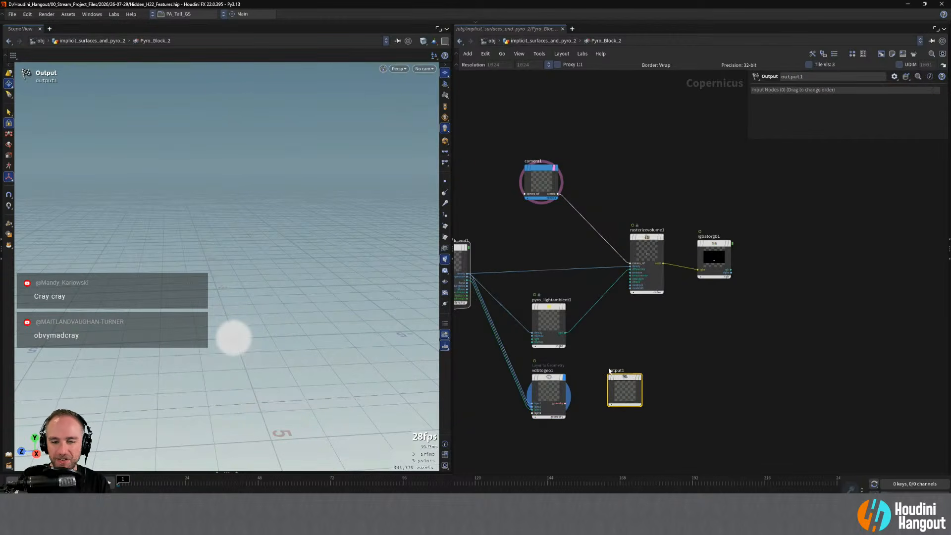
drag(663, 350, 596, 449)
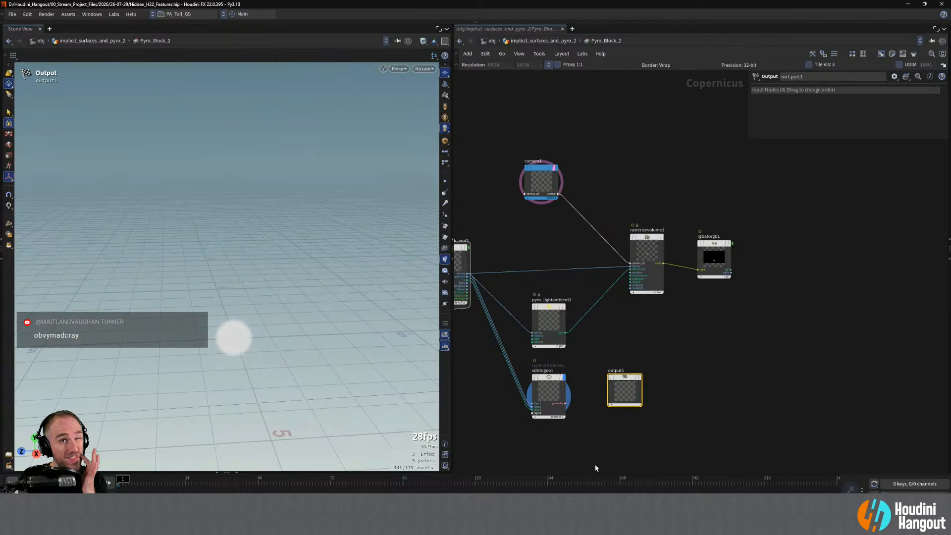
key(Delete)
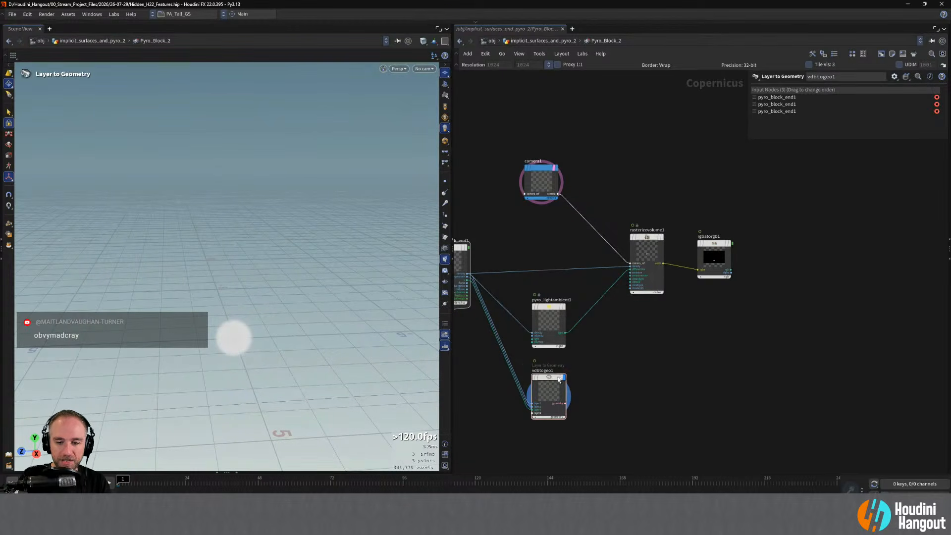
Set the 3D output flag on vdbtogeo1 and switch the regular display flag to pyro_lightambient1.
click(573, 381)
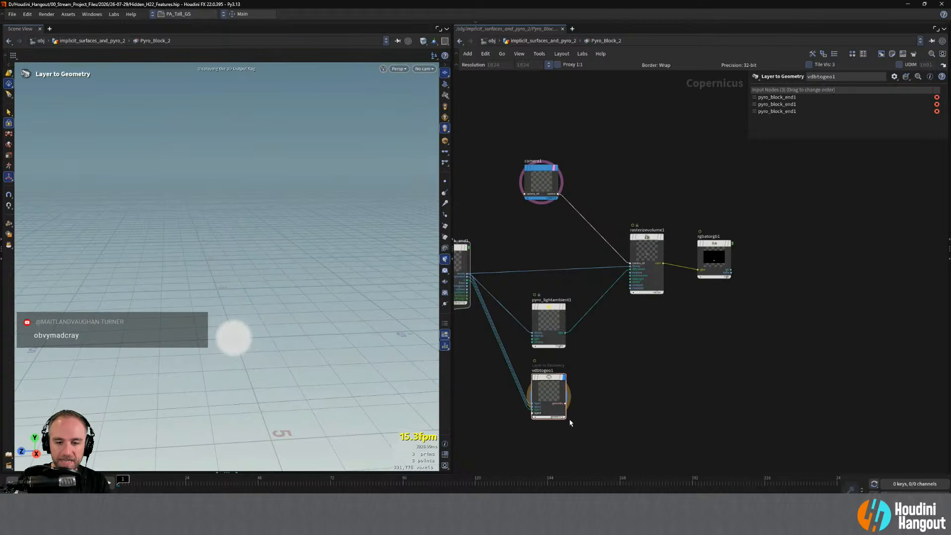
right_drag(555, 455, 561, 442)
middle_drag(578, 442, 645, 506)
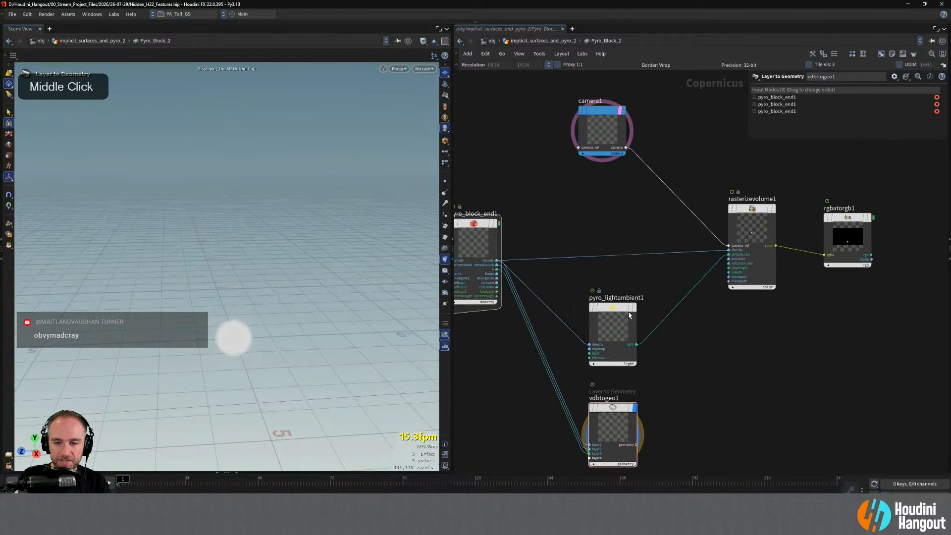
click(634, 308)
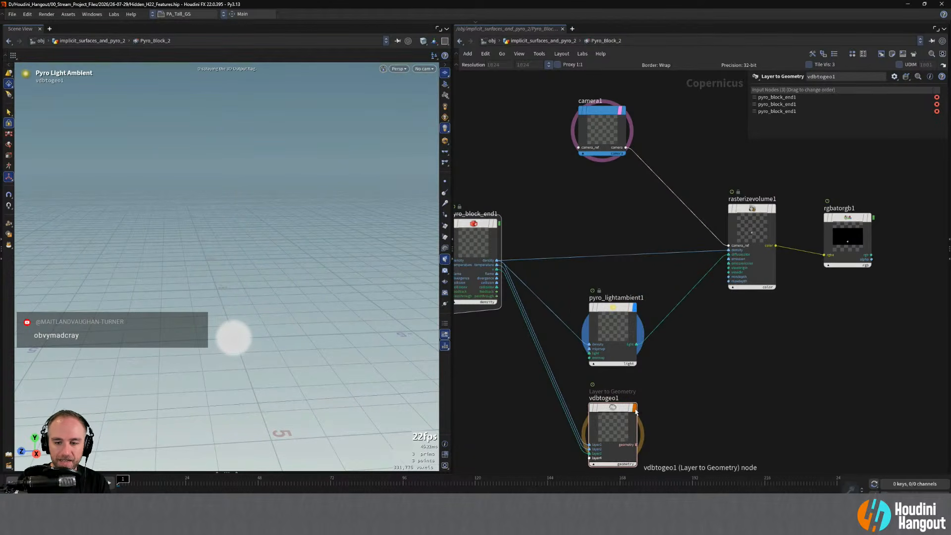
mouse_move(649, 415)
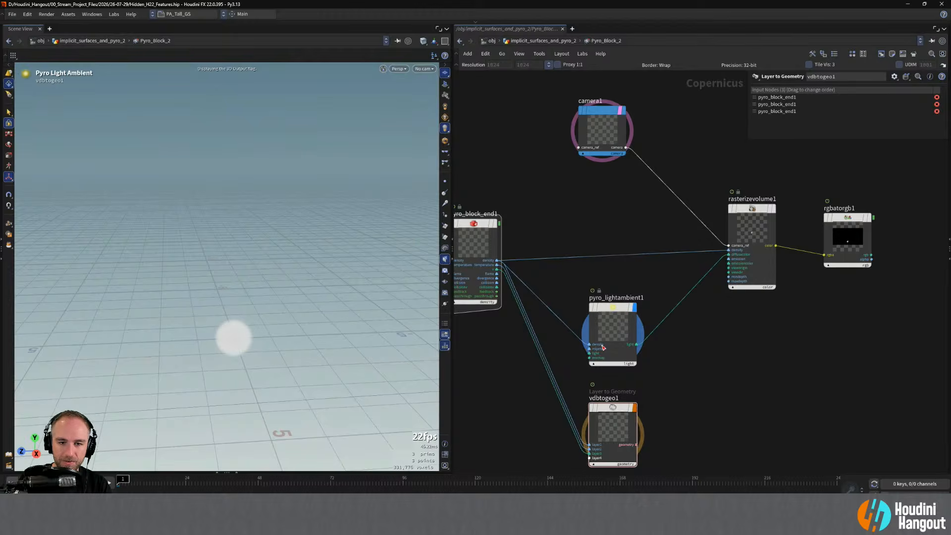
mouse_move(601, 223)
middle_down()
mouse_move(620, 293)
mouse_move(611, 208)
middle_up()
click(653, 188)
Go back up to implicit_surfaces_and_pyro_2 and display Pyro_Block_2 to check what it outputs.
key(u)
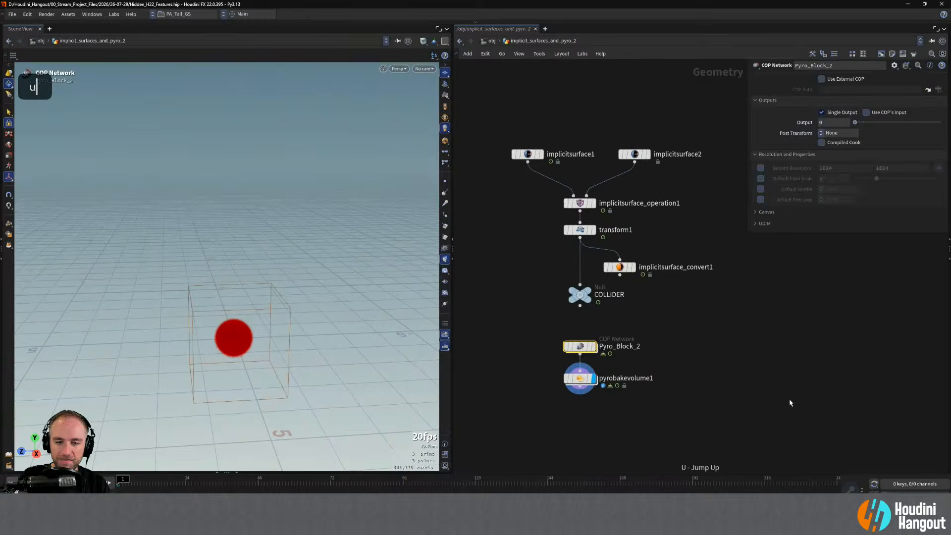
click(592, 347)
middle_click(590, 350)
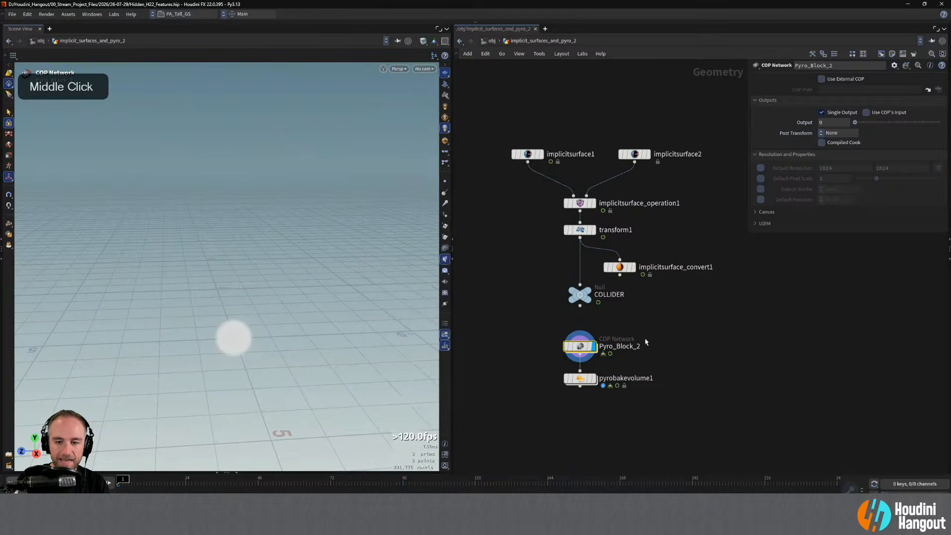
Enter Pyro_Block_2 again and add a Null node connected to vdbtogeo1's geometry output.
double_click(580, 346)
mouse_move(659, 381)
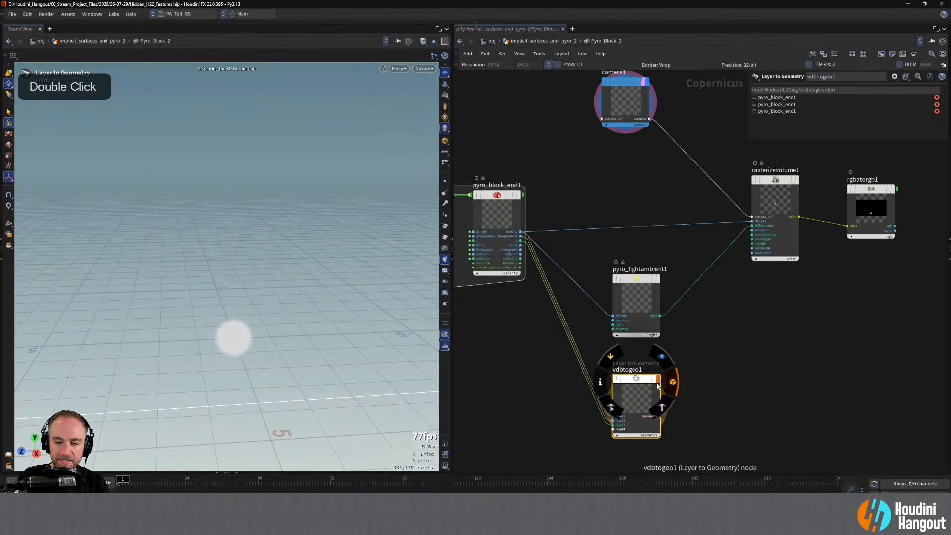
key(Tab)
key(Return)
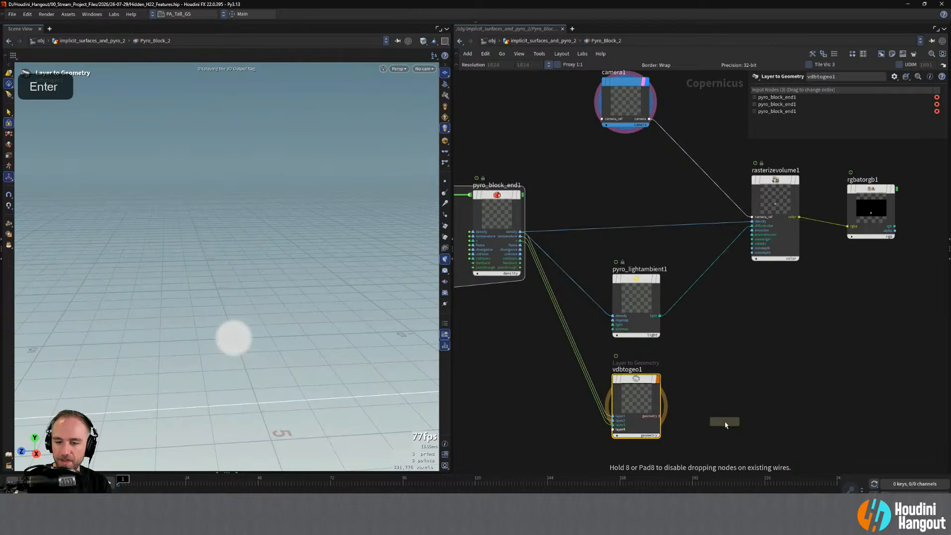
click(711, 410)
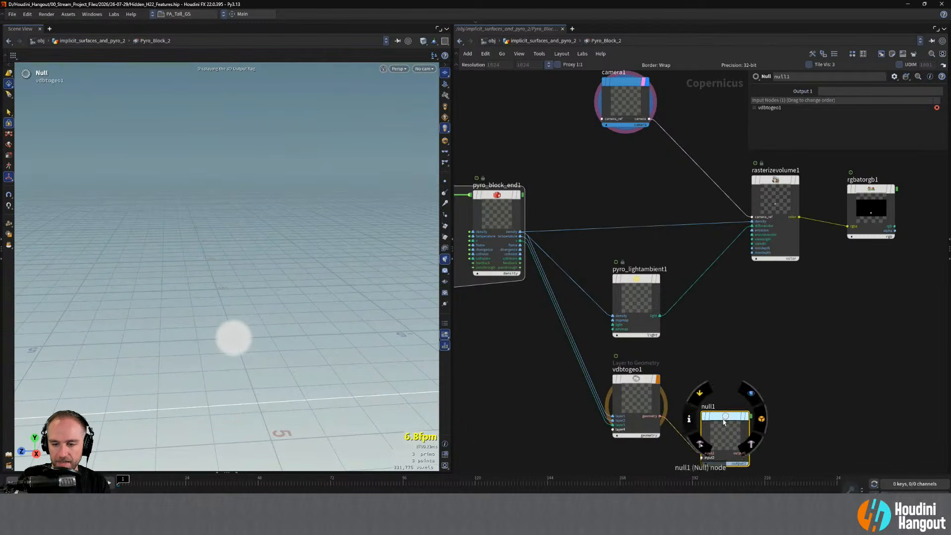
Rename the null OUT_VDB_GEO, aligned beside vdbtogeo1, and give it the 3D output flag.
double_click(698, 379)
text(OUT_)
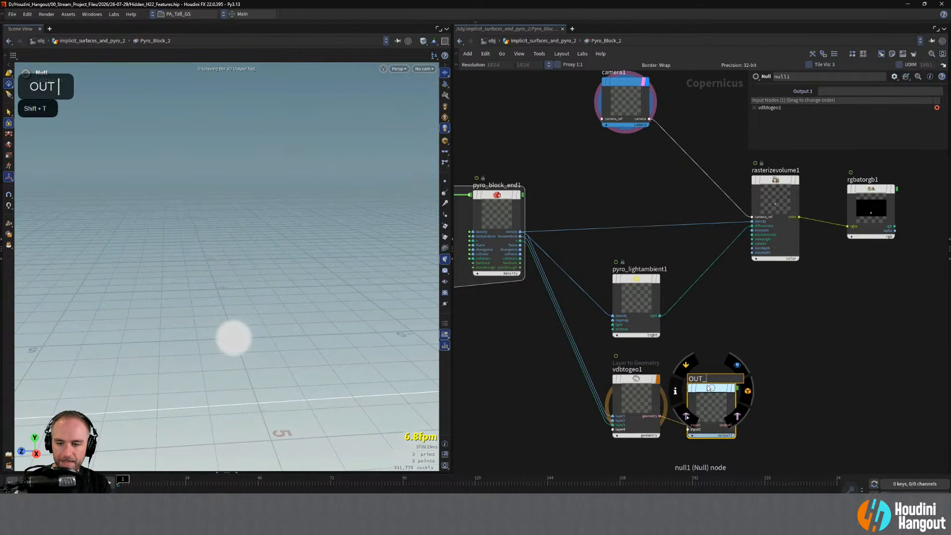
text(VDB)
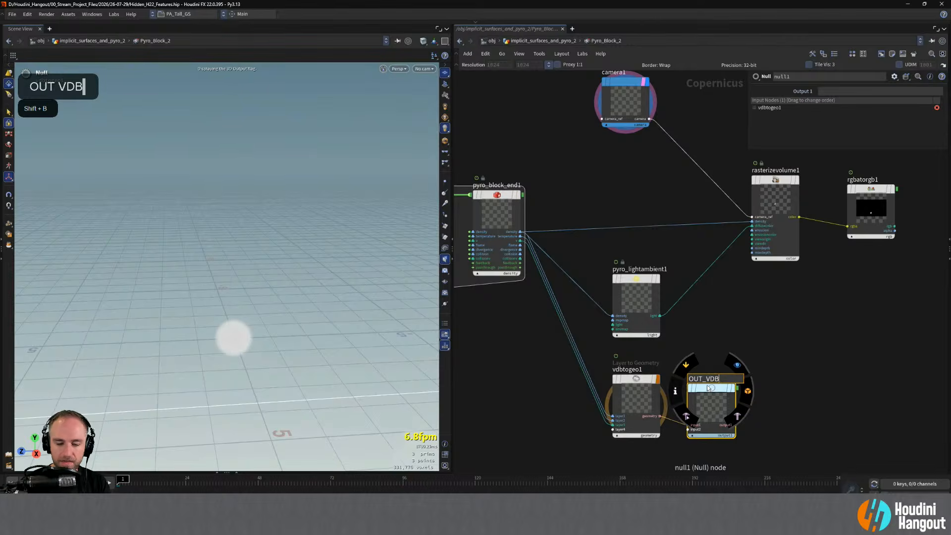
text(_GEO)
key(Return)
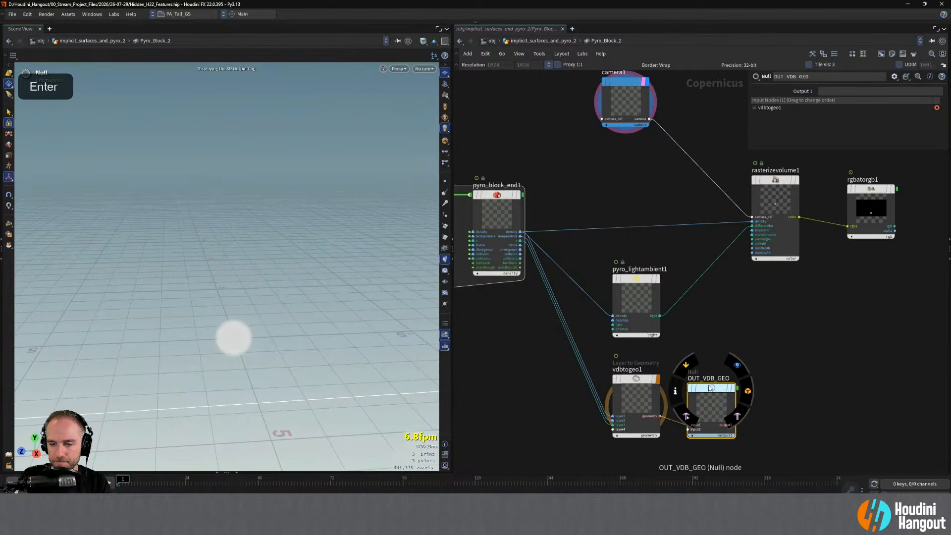
drag(711, 388, 712, 379)
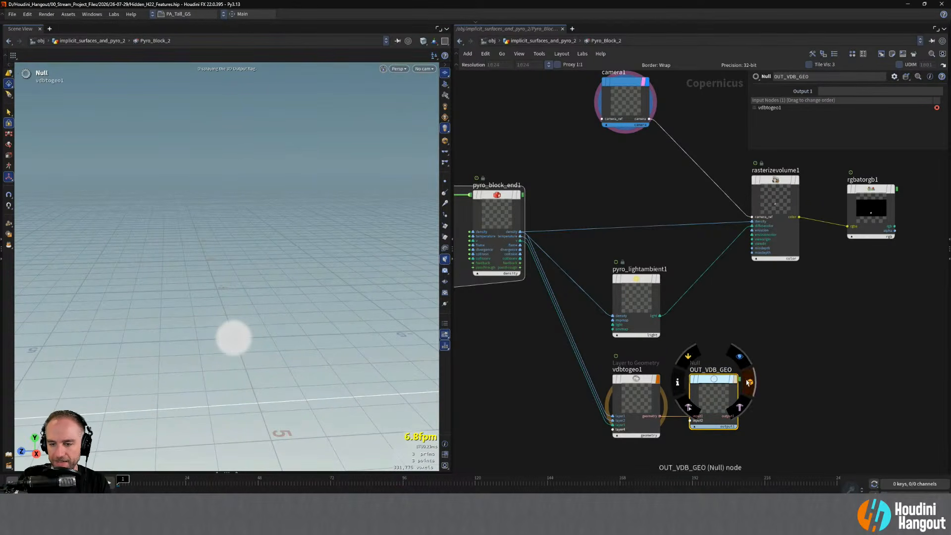
click(748, 382)
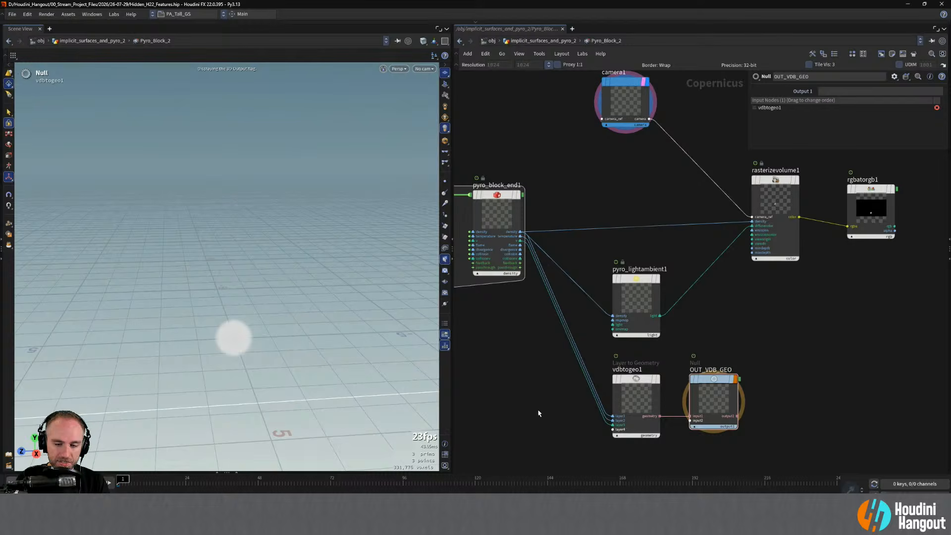
Go back up to implicit_surfaces_and_pyro_2 and display pyrobakevolume1, the Pyro Bake Volume fed by Pyro_Block_2.
key(u)
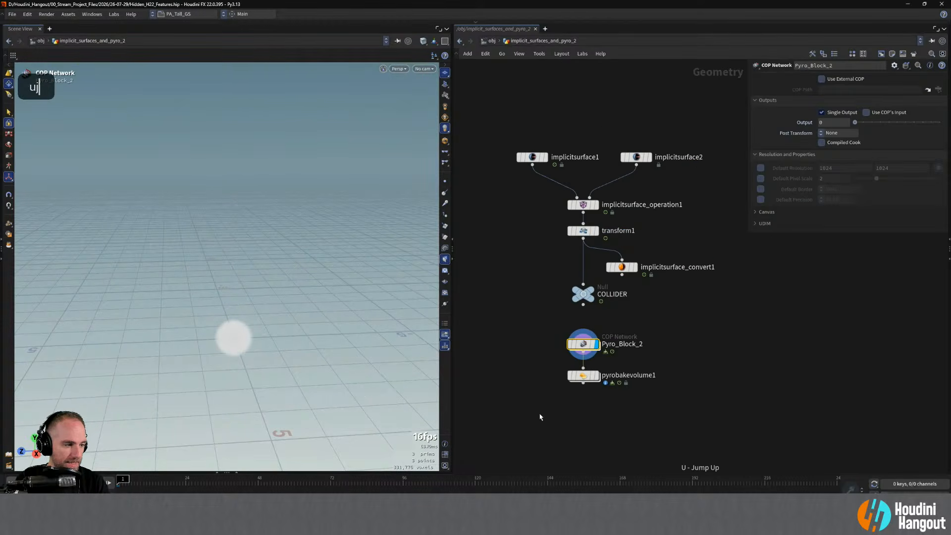
click(596, 376)
click(520, 380)
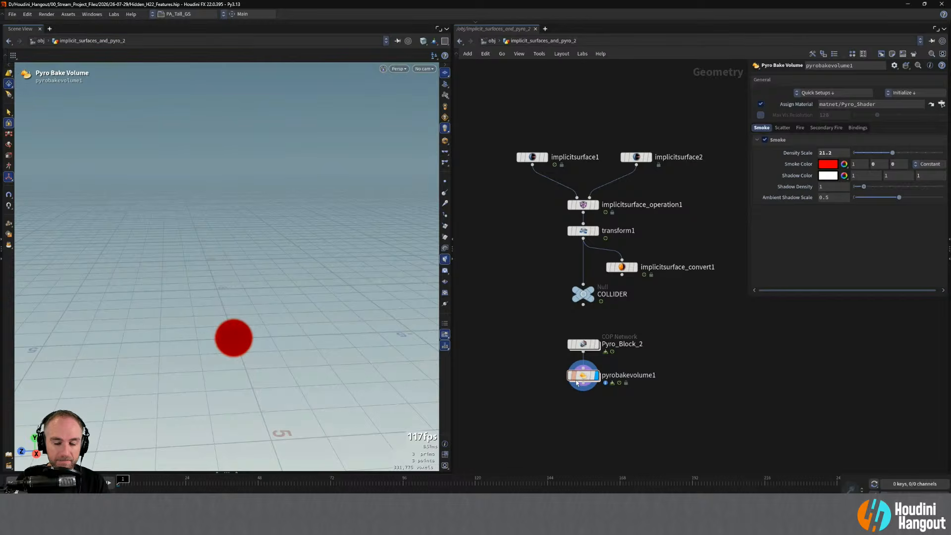
double_click(618, 373)
click(609, 400)
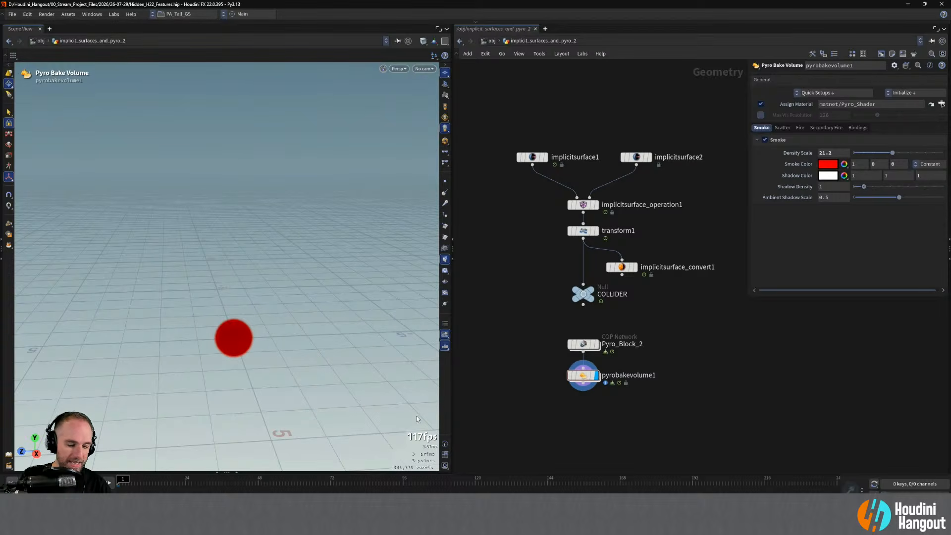
Go up to the object level and move lopnet1 down to free space below implicit_surfaces_and_pyro_2.
key(u)
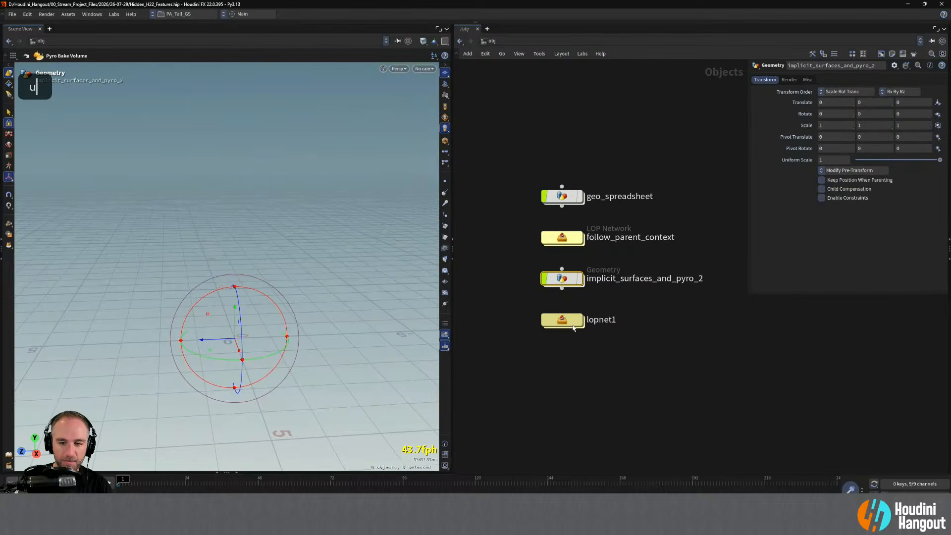
double_click(613, 320)
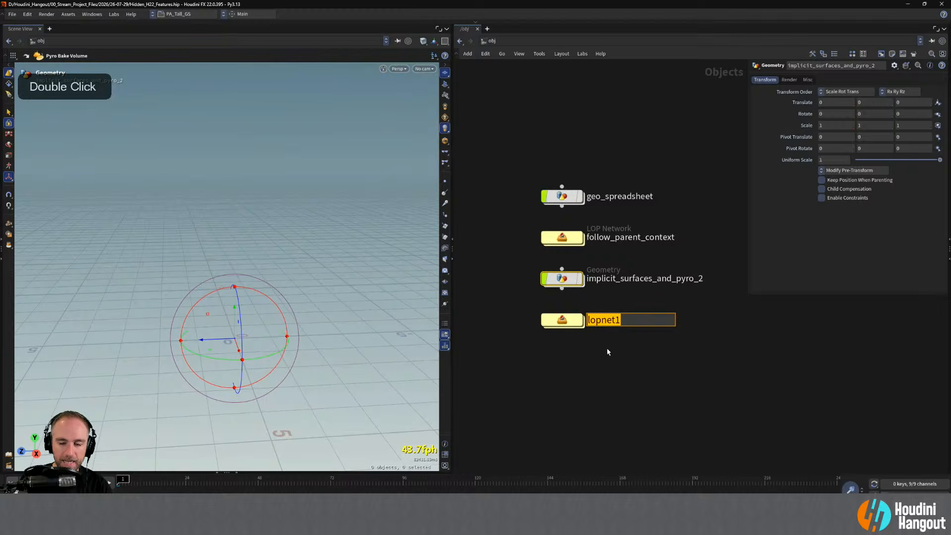
drag(559, 320, 558, 410)
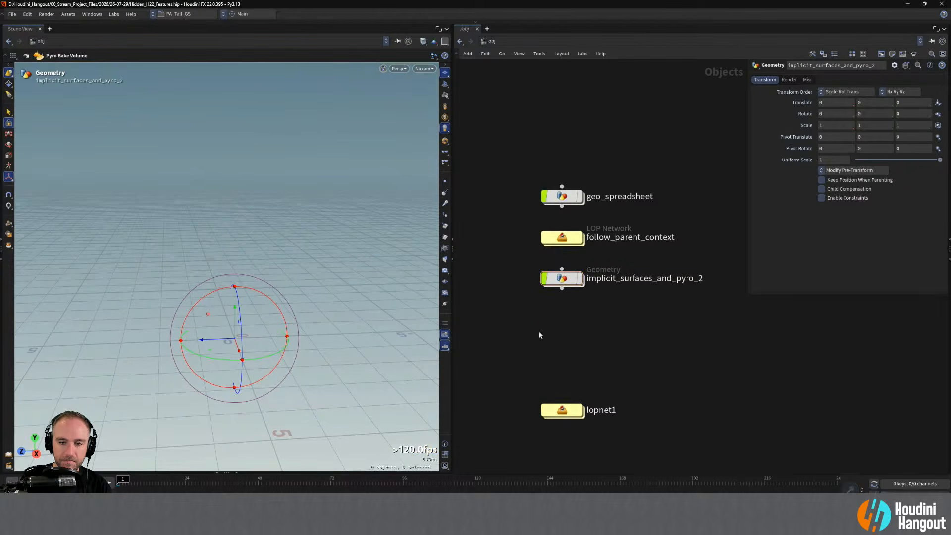
Add a COP Network in the gap between implicit_surfaces_and_pyro_2 and lopnet1.
key(Tab)
text(pryo)
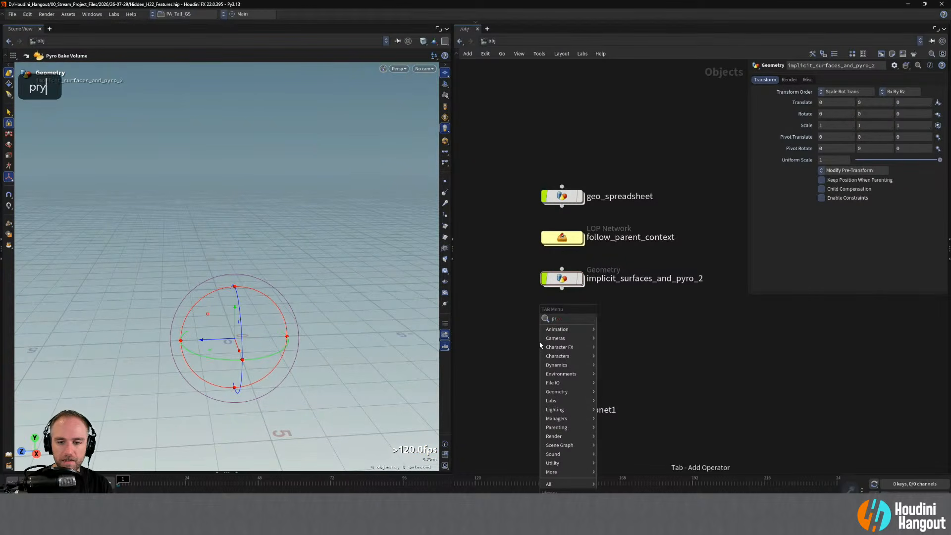
key(BackSpace)
key(BackSpace)
key(BackSpace)
key(BackSpace)
key(BackSpace)
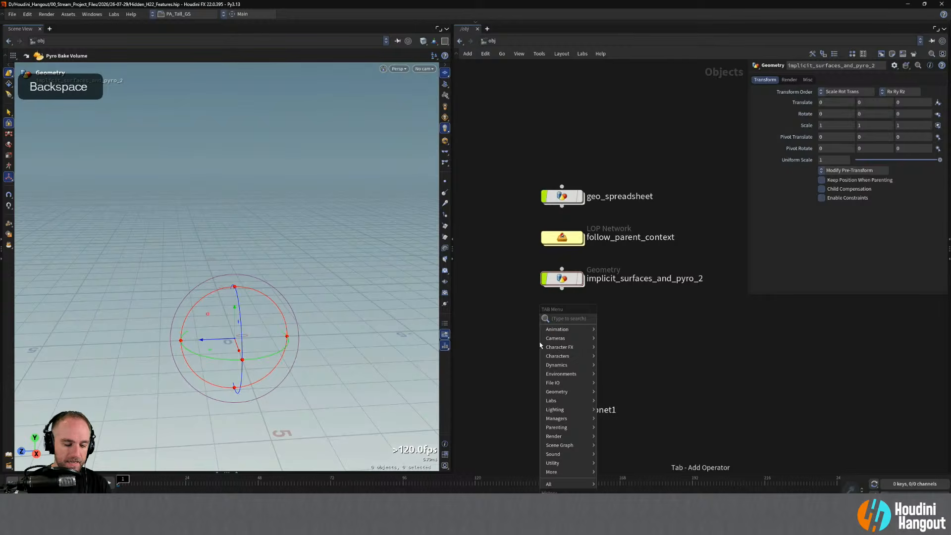
text(pyro)
key(Return)
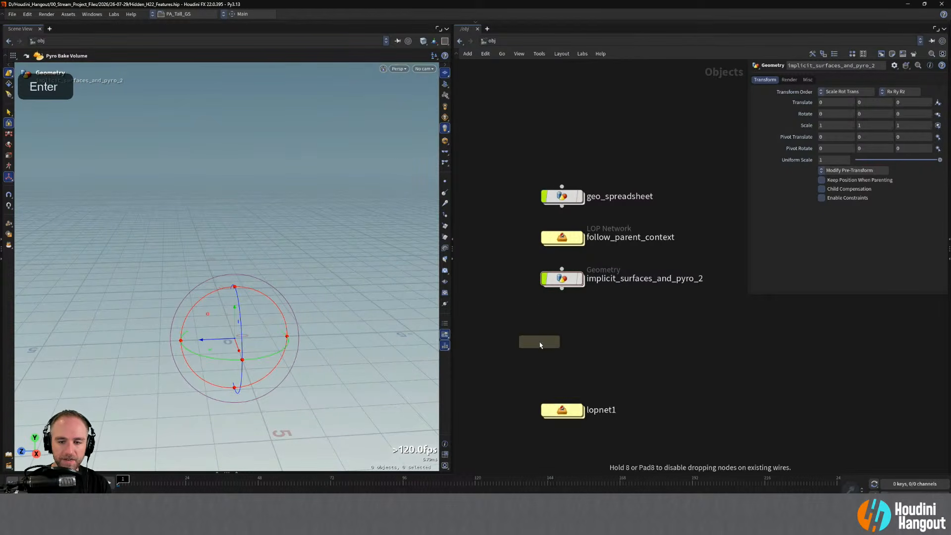
click(561, 331)
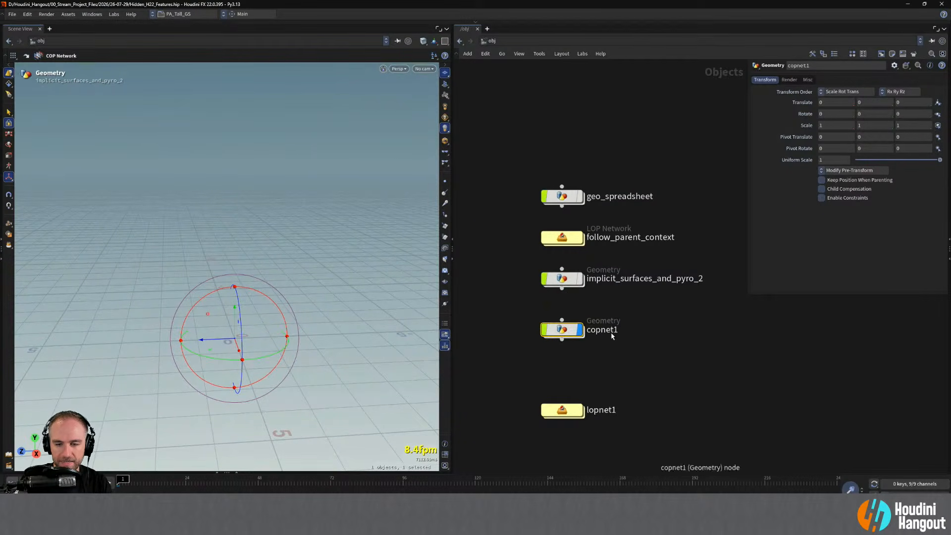
Rename the new geometry object copernicus_time and space it evenly in the column with the nodes above it.
double_click(611, 333)
text(copern)
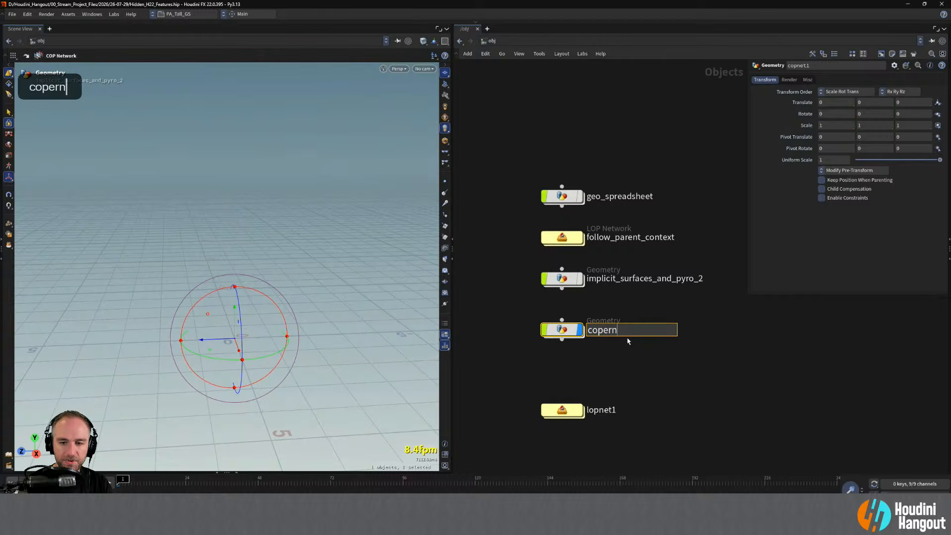
text(icus_time)
key(Return)
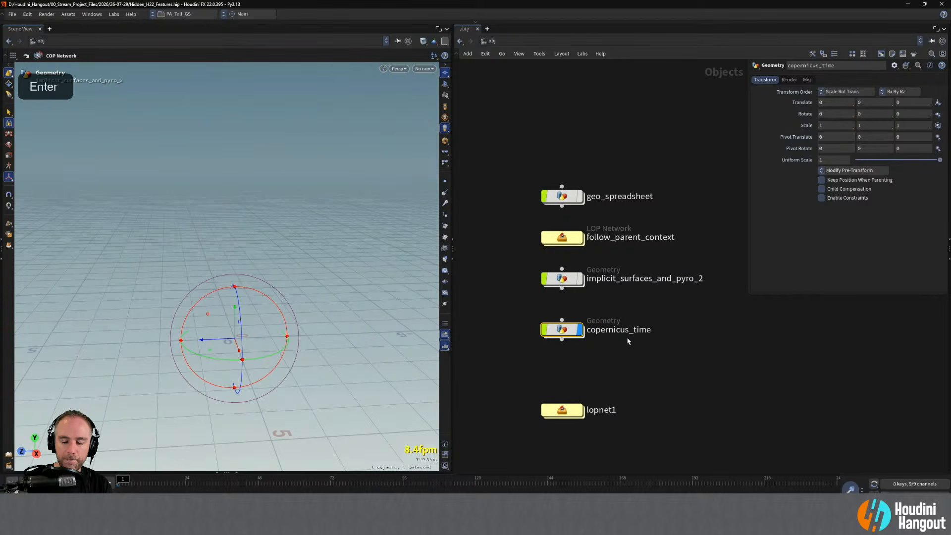
drag(530, 161, 593, 336)
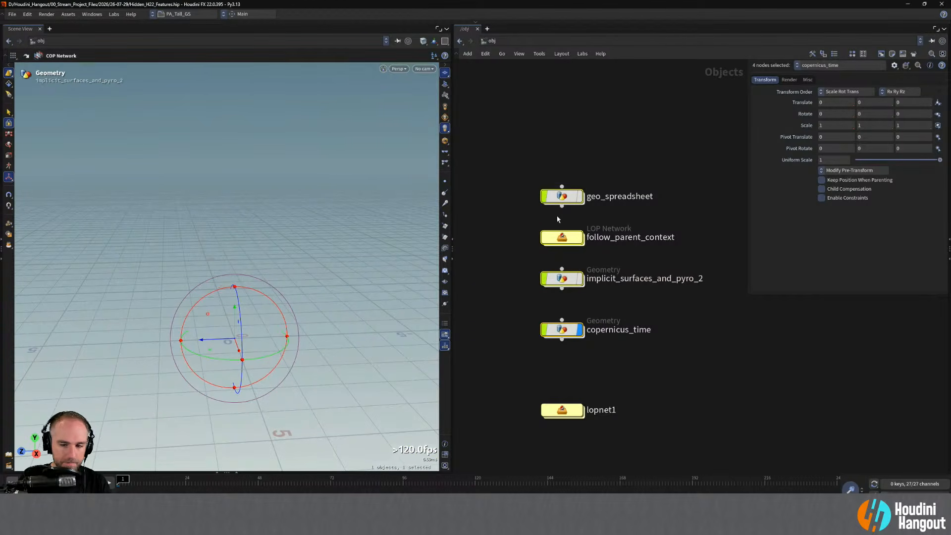
key(a)
drag(552, 182, 546, 352)
Enter the COP network inside copernicus_time and add the Pyro Configure Fireball setup.
double_click(561, 320)
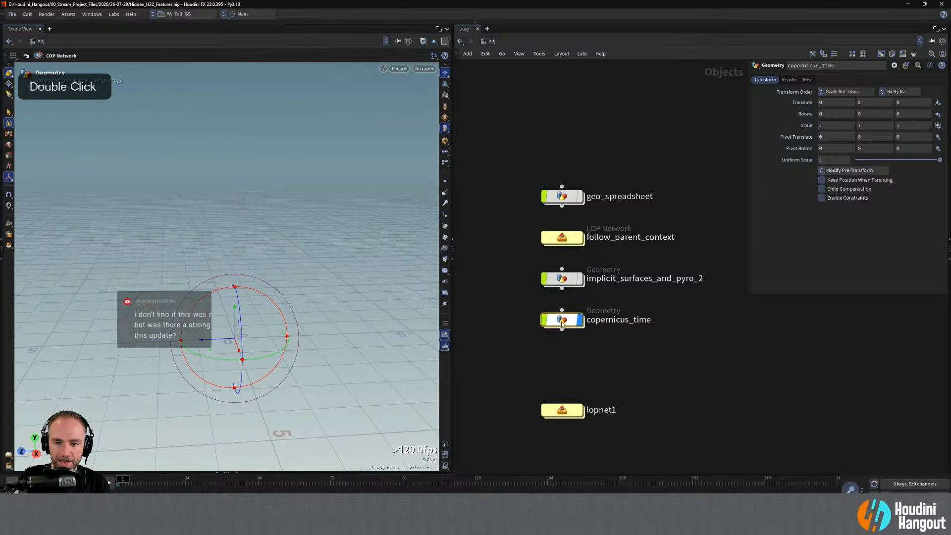
middle_drag(688, 290, 601, 302)
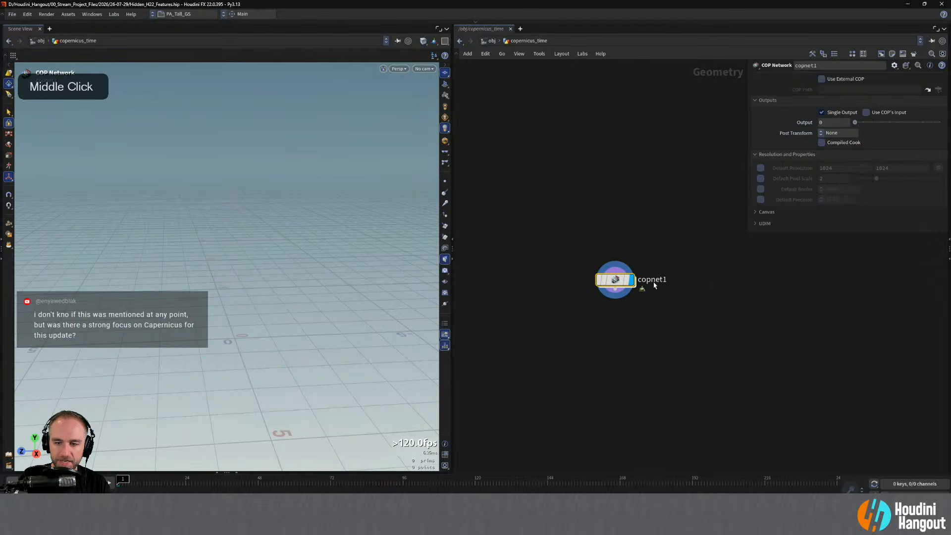
double_click(614, 279)
key(Tab)
text(pyro con)
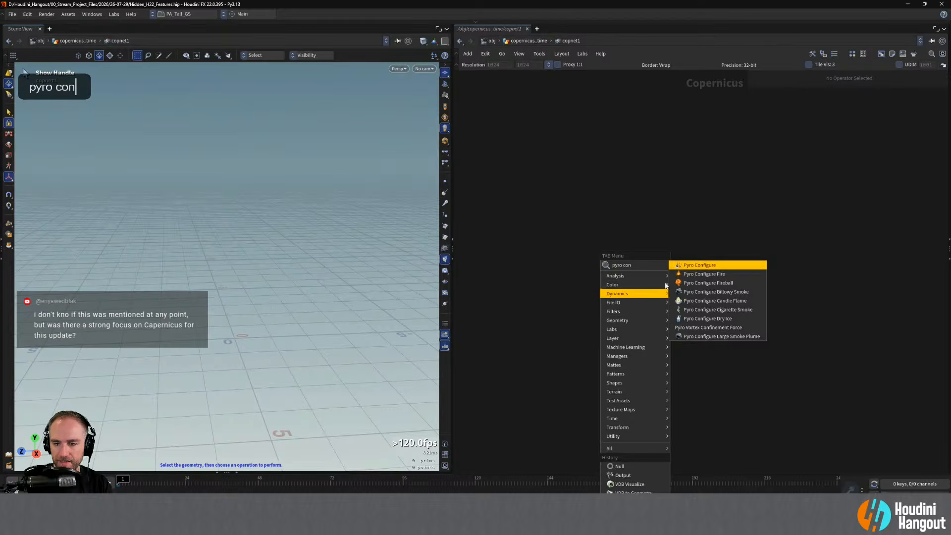
click(699, 283)
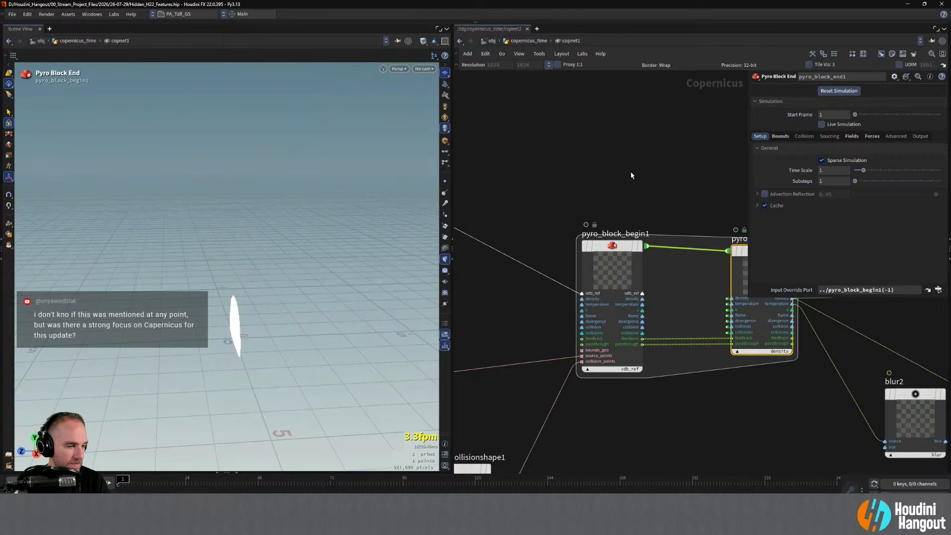
Spread out pyro_lightscatter1 and pyro_lightambient3 in the fireball network to separate their wires.
alt+middle_drag(631, 171, 531, 197)
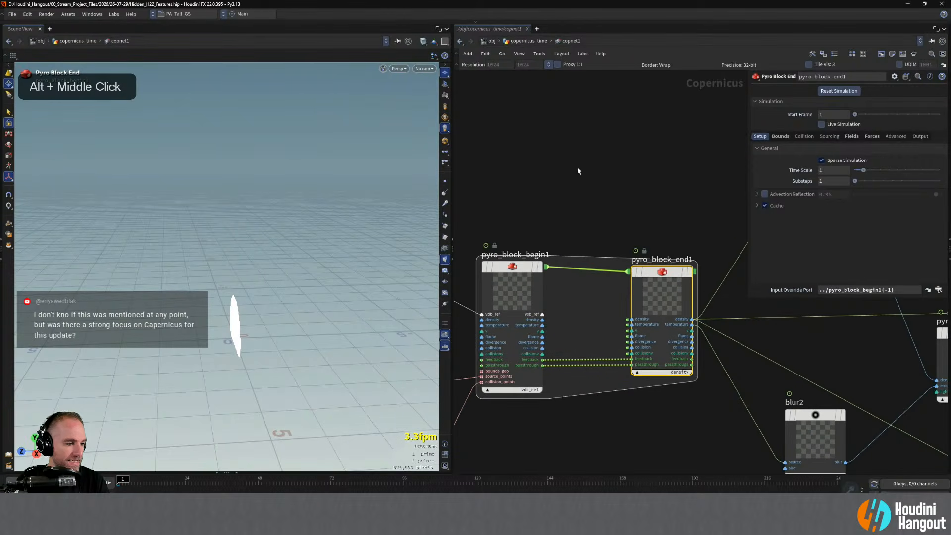
alt+middle_drag(578, 170, 537, 173)
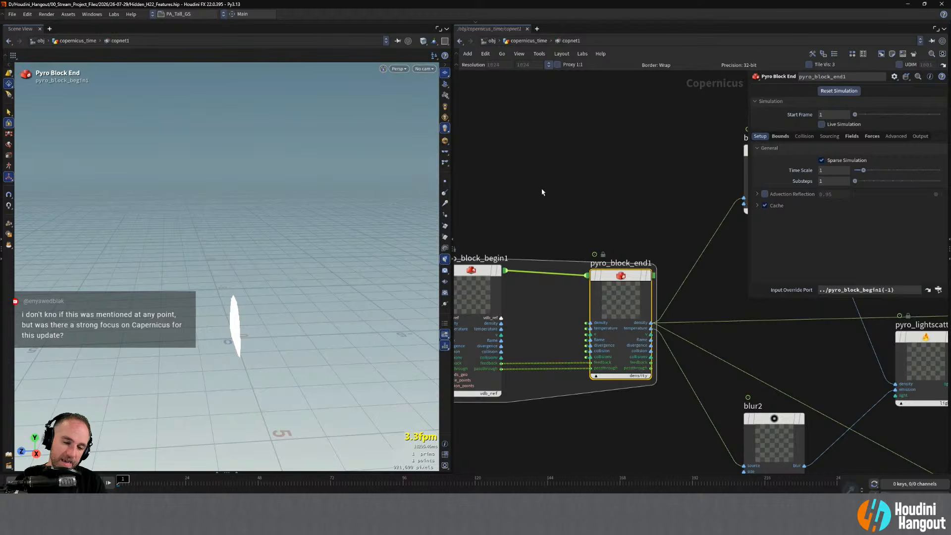
alt+middle_drag(568, 186, 537, 191)
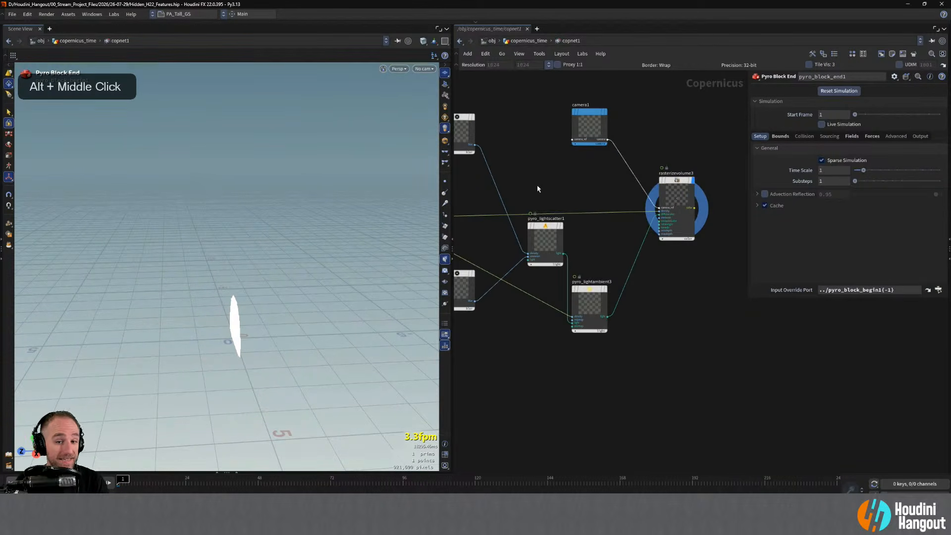
drag(590, 297, 615, 299)
drag(545, 226, 543, 230)
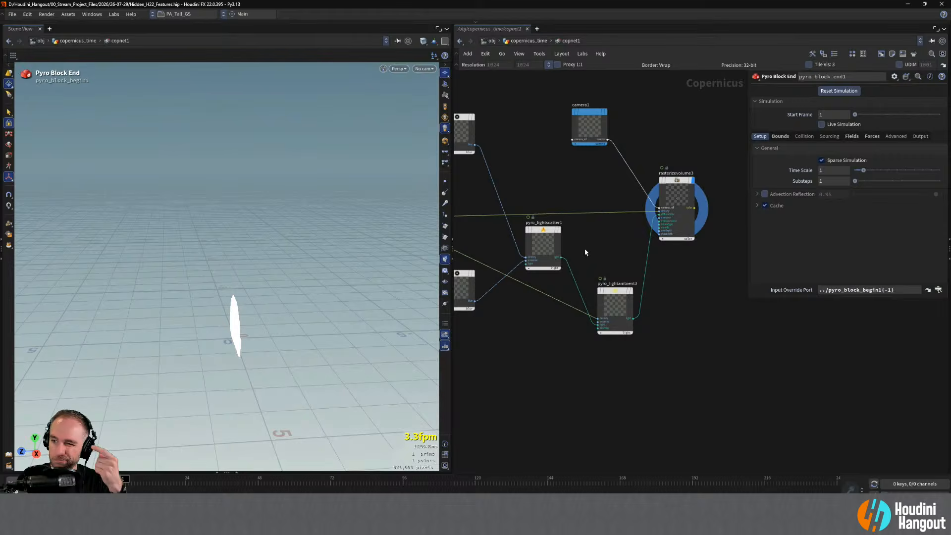
key(alt)
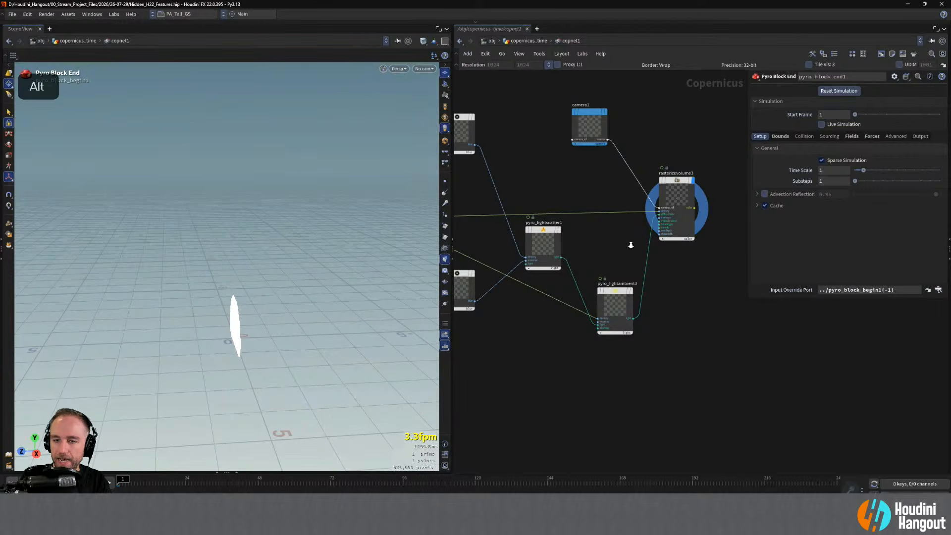
alt+right_drag(630, 245, 625, 245)
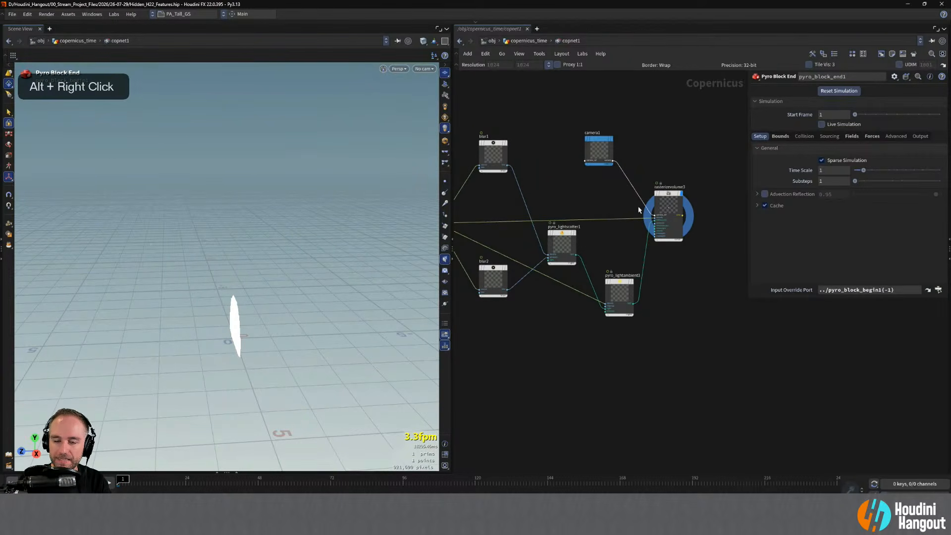
drag(564, 237, 563, 243)
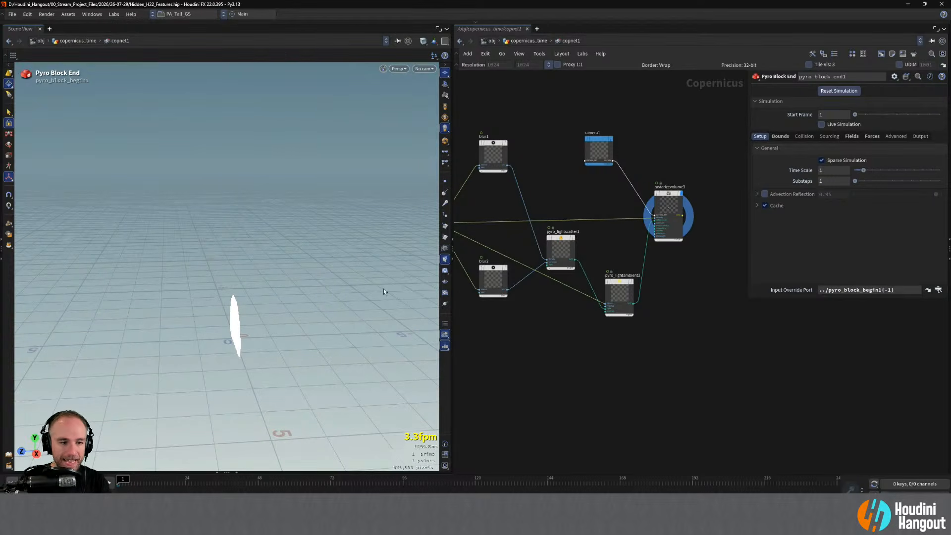
Play the fireball simulation, stop at frame 11 and view it from a raised angle.
alt+drag(281, 307, 240, 383)
key(Up)
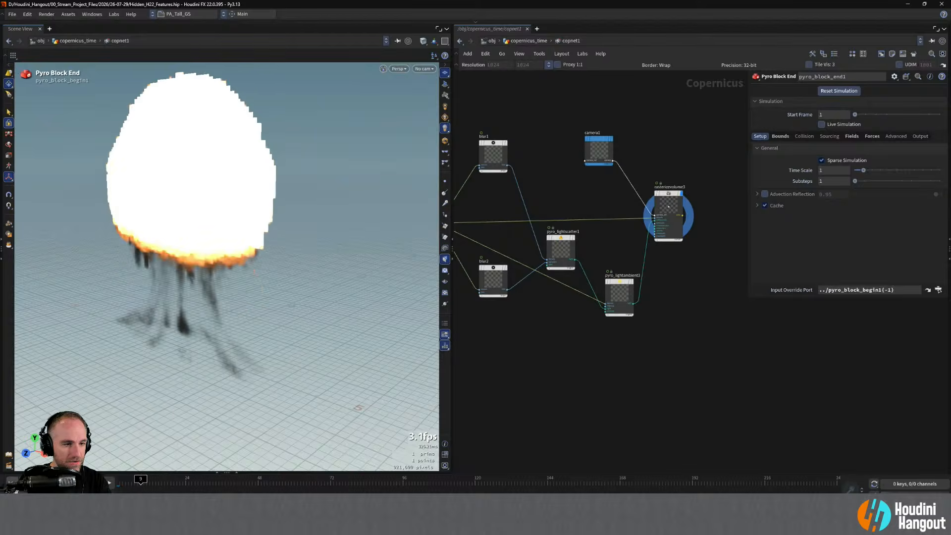
key(Up)
alt+right_drag(244, 245, 188, 279)
alt+middle_drag(188, 278, 171, 316)
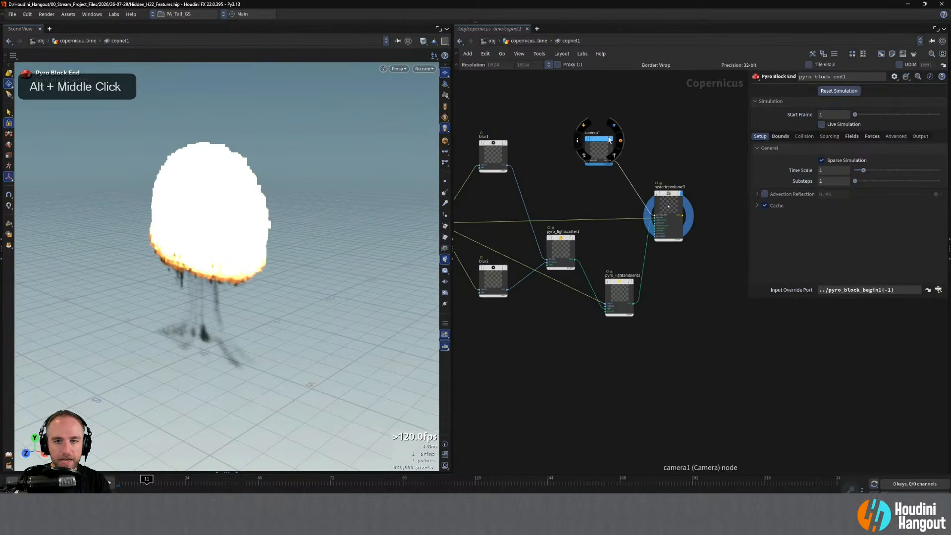
Turn on camera1's template flag to draw its frustum, and replay the fireball simulation from the start.
click(617, 144)
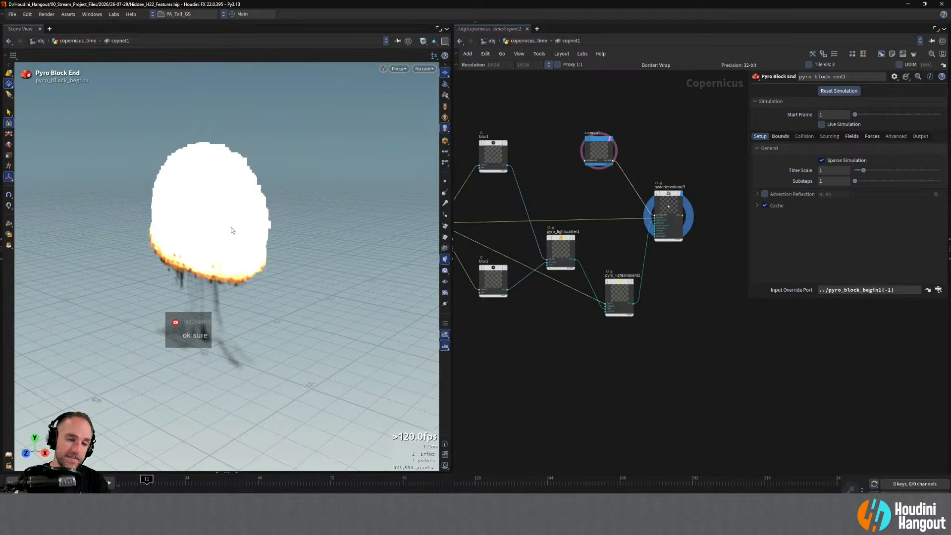
alt+right_drag(221, 246, 198, 237)
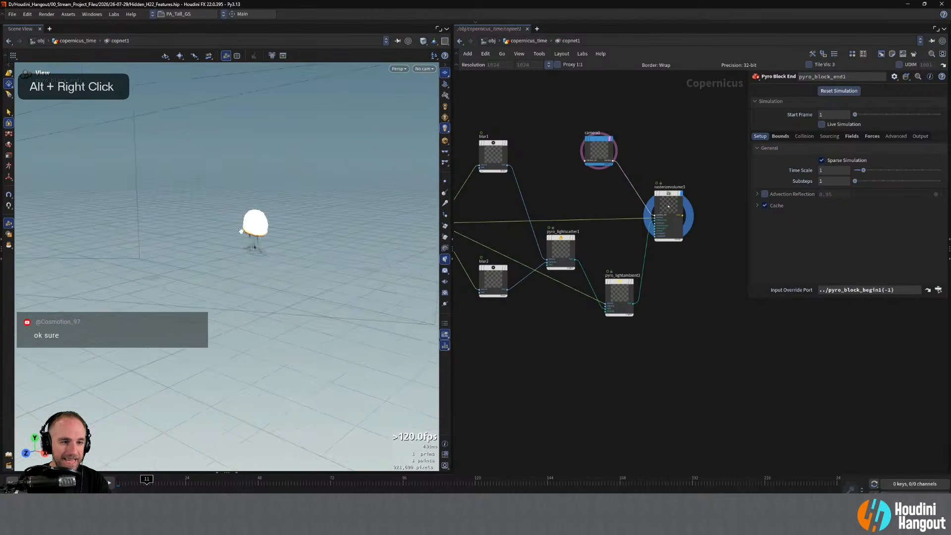
alt+drag(198, 237, 257, 257)
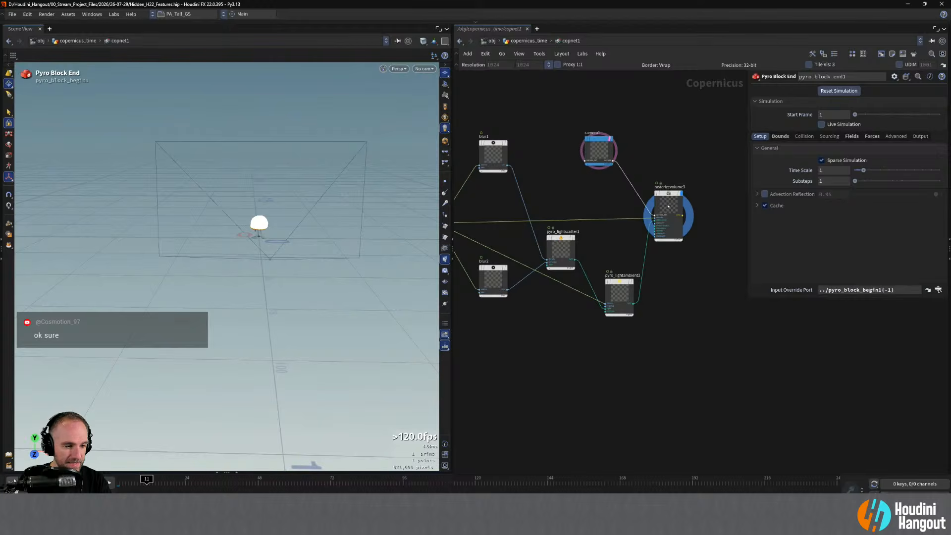
key(ctrl+Up)
key(Up)
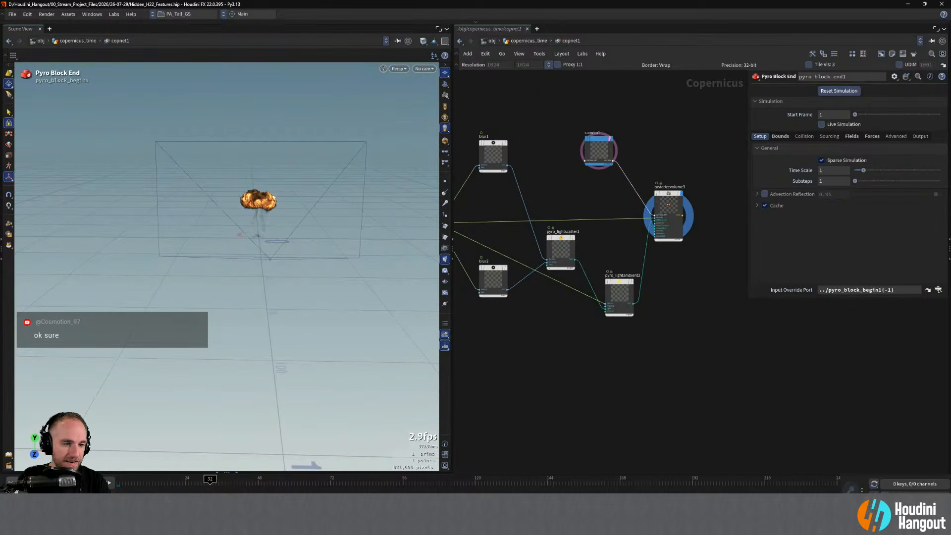
Inspect the pyro_sourceshape1 and pyro_collisionshape1 settings, moving the collision node closer beneath the source node.
key(alt)
alt+middle_drag(497, 197, 719, 184)
alt+middle_drag(516, 271, 537, 274)
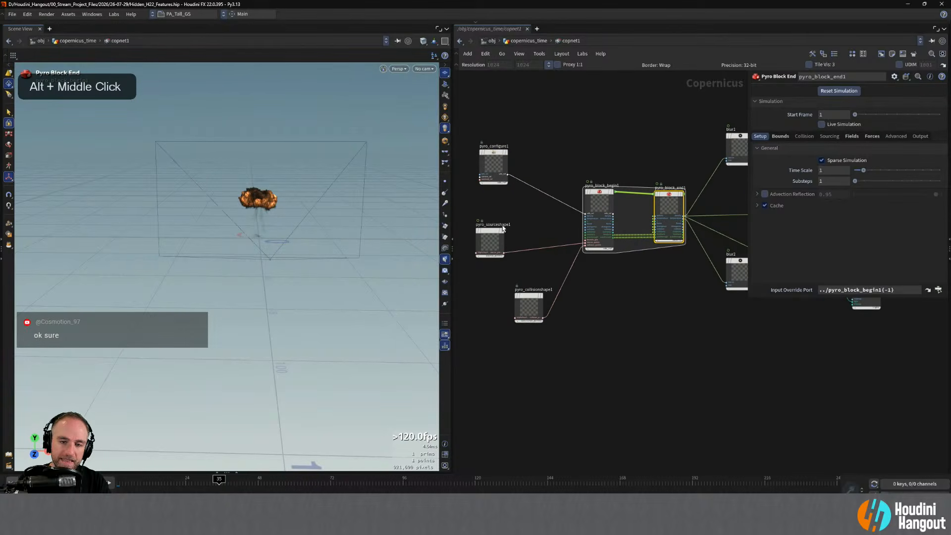
click(489, 240)
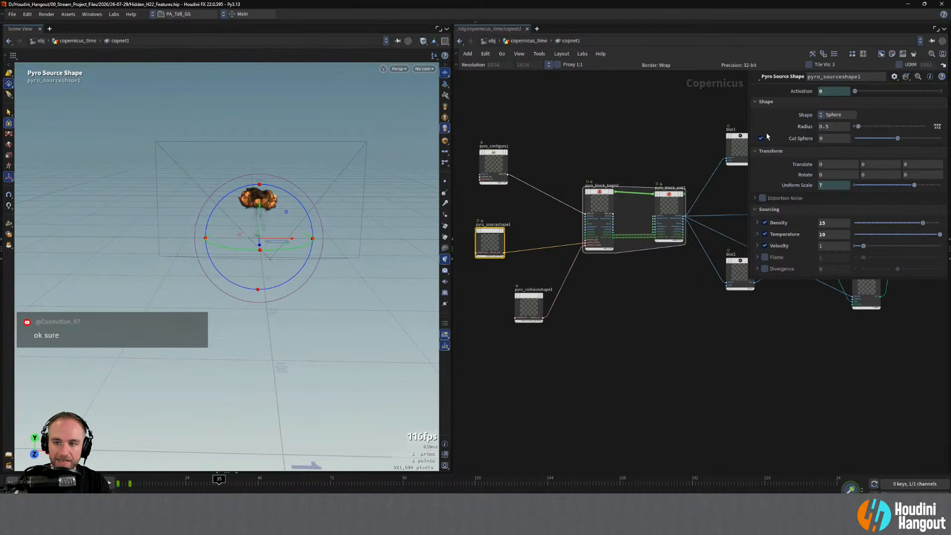
drag(532, 297, 516, 294)
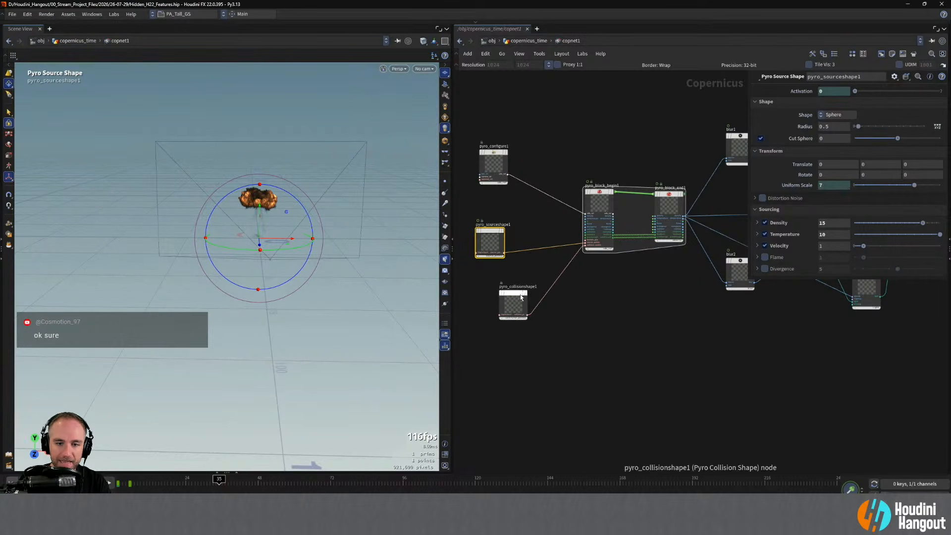
alt+drag(231, 233, 308, 255)
Expand camera1's transform settings and set its imaging distance to 55.
alt+middle_drag(825, 165, 617, 276)
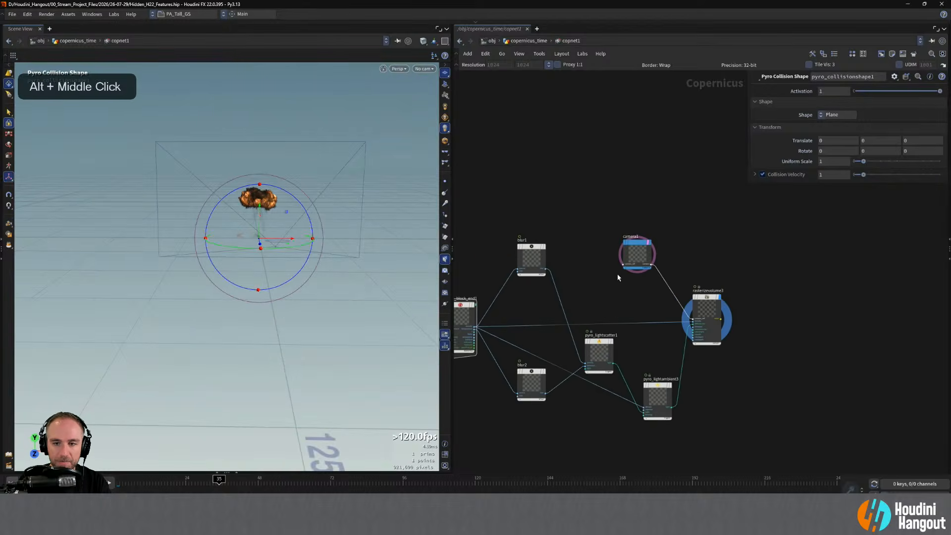
click(636, 247)
alt+drag(242, 200, 332, 206)
alt+middle_drag(332, 206, 307, 210)
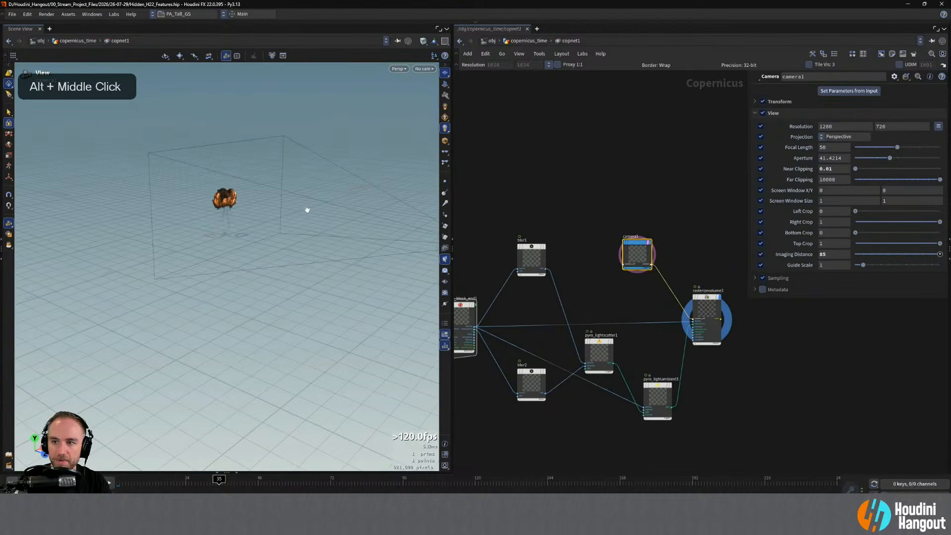
click(780, 101)
middle_drag(920, 125, 854, 111)
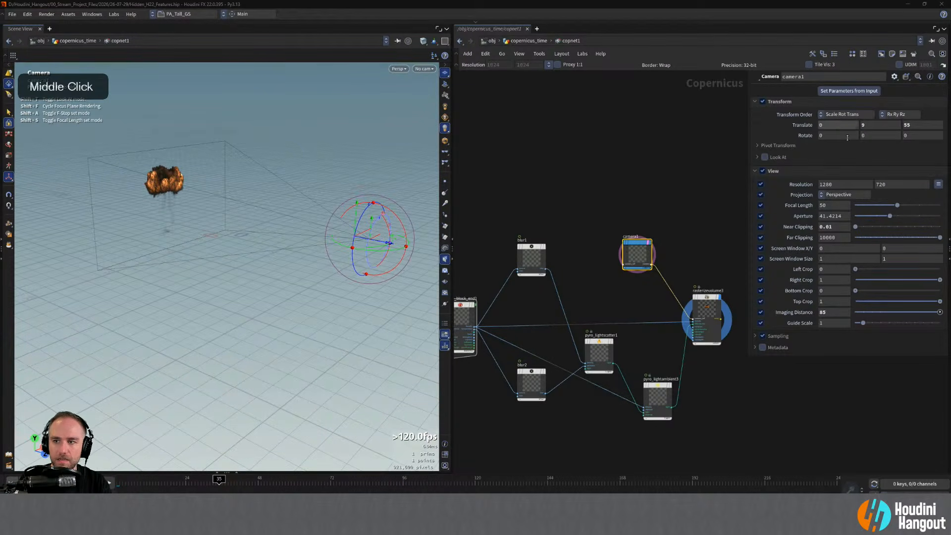
double_click(828, 313)
text(55)
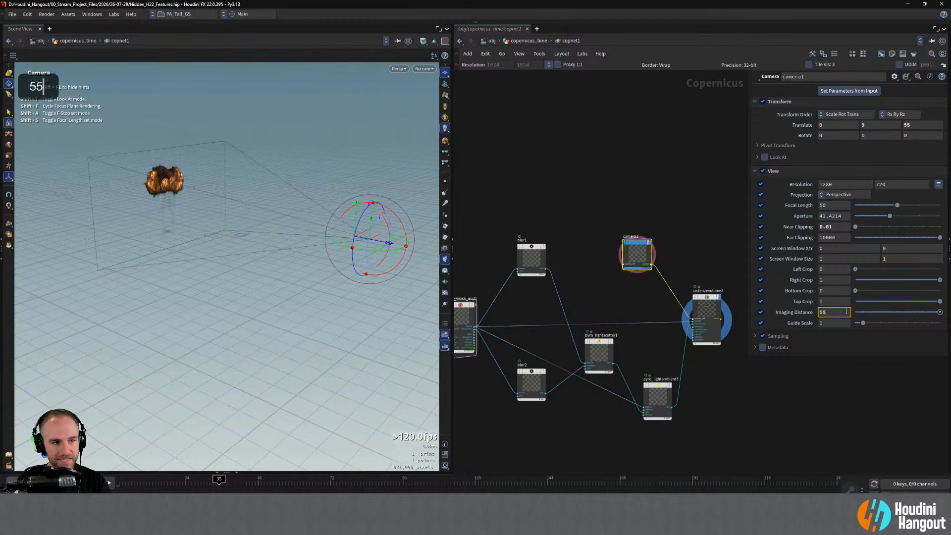
key(Return)
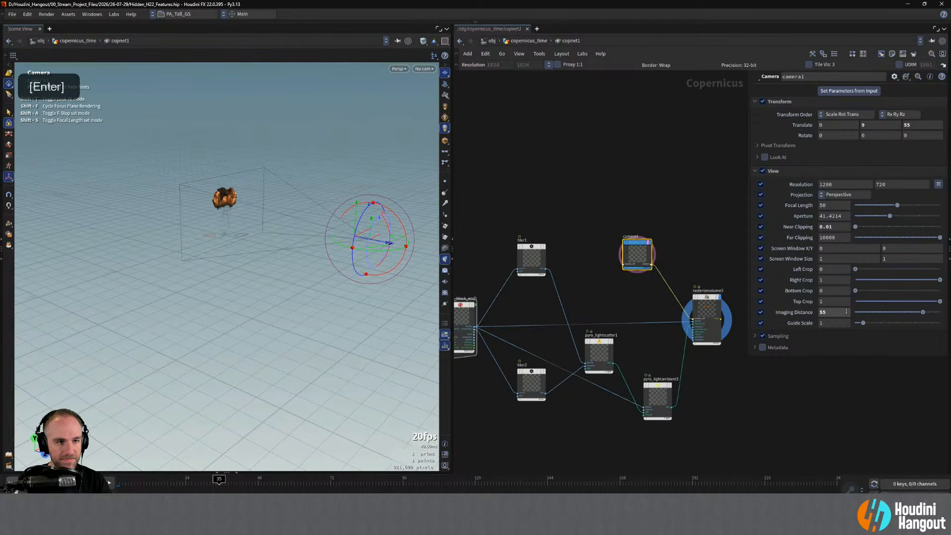
Display the pyro block end's simulated volume from a low angle, rewind to frame 1 and switch the display back to rasterizevolume3.
click(474, 304)
alt+drag(341, 298, 359, 278)
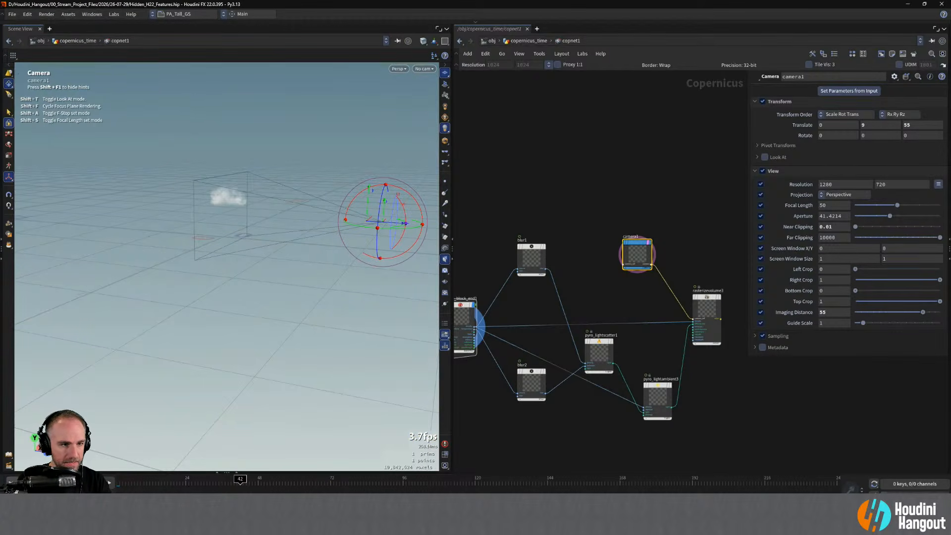
key(ctrl+Up)
click(720, 298)
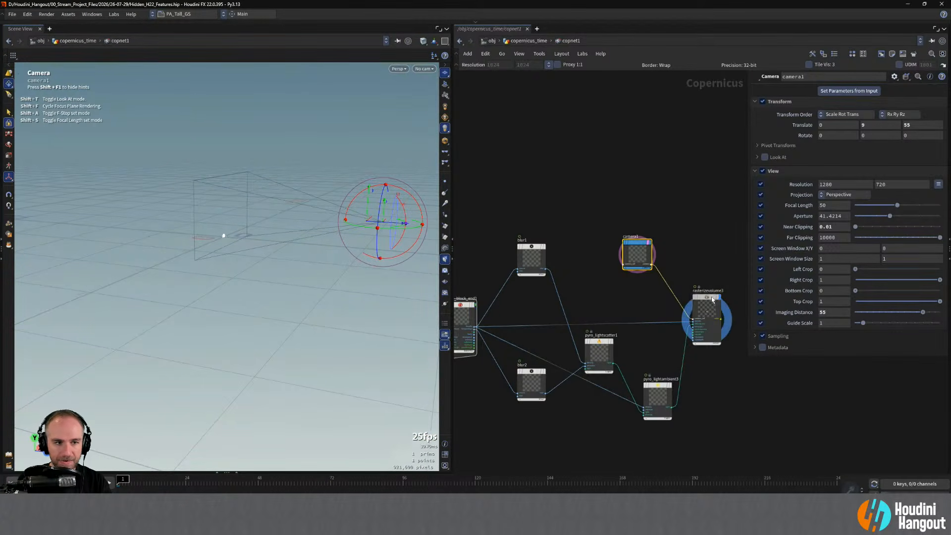
Add an RGBA to RGB node fed by rasterizevolume3's color output and display it.
click(711, 300)
alt+drag(230, 223, 376, 298)
alt+middle_drag(431, 359, 403, 360)
alt+middle_drag(789, 419, 605, 420)
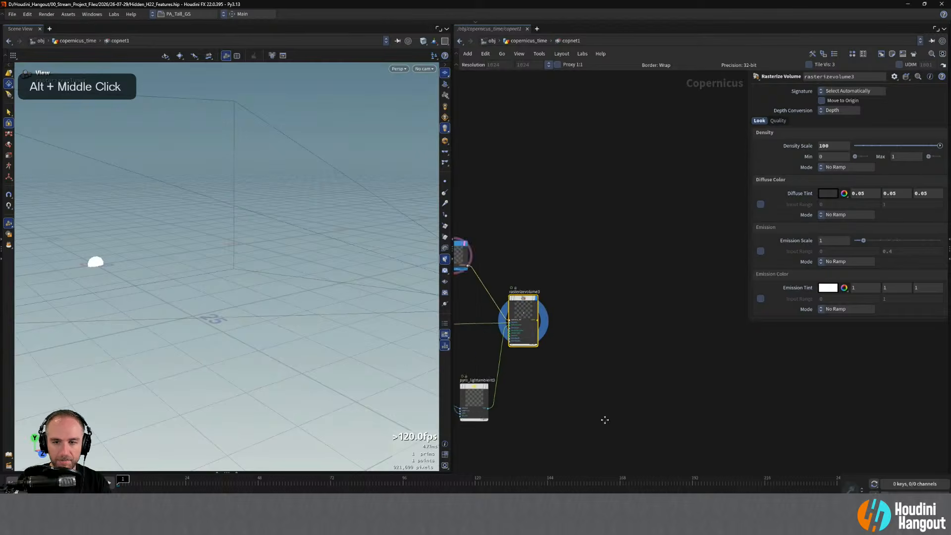
key(Tab)
text(rg)
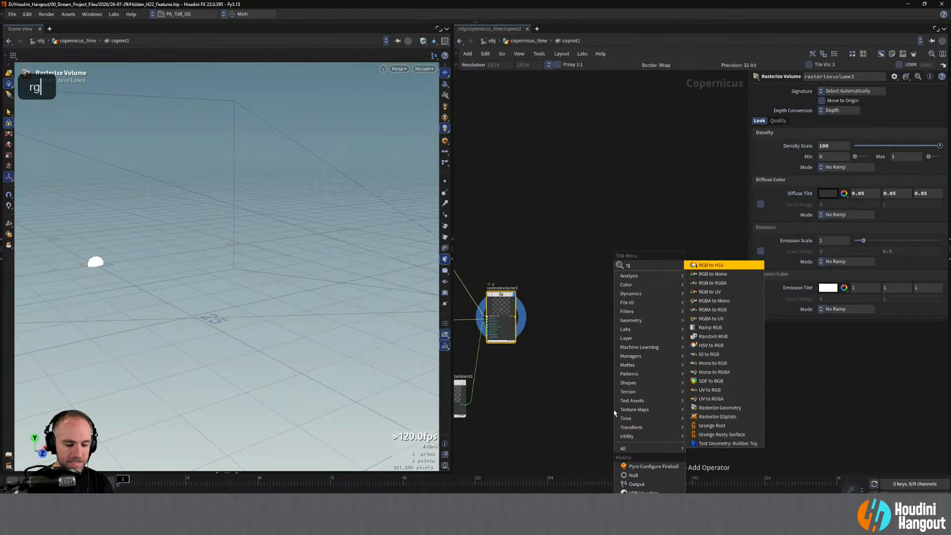
text(ba)
key(Return)
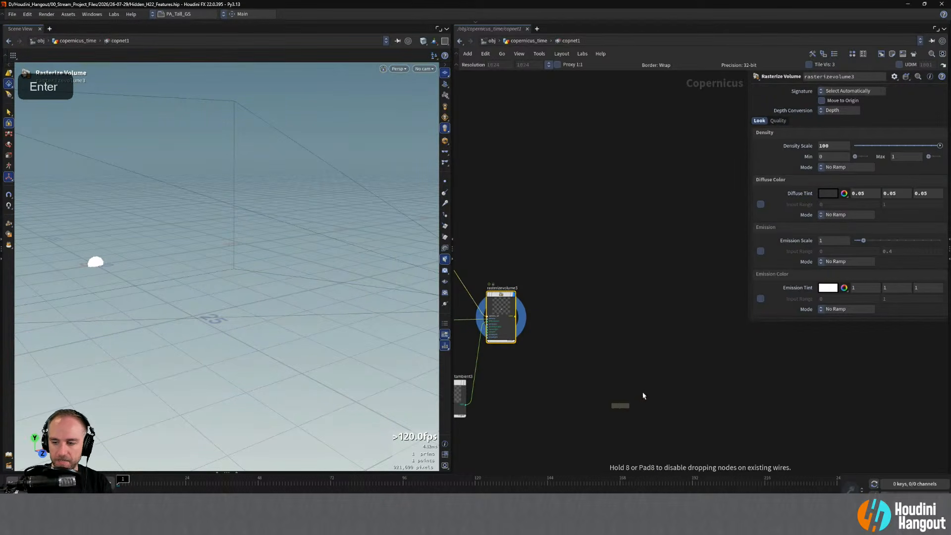
click(554, 324)
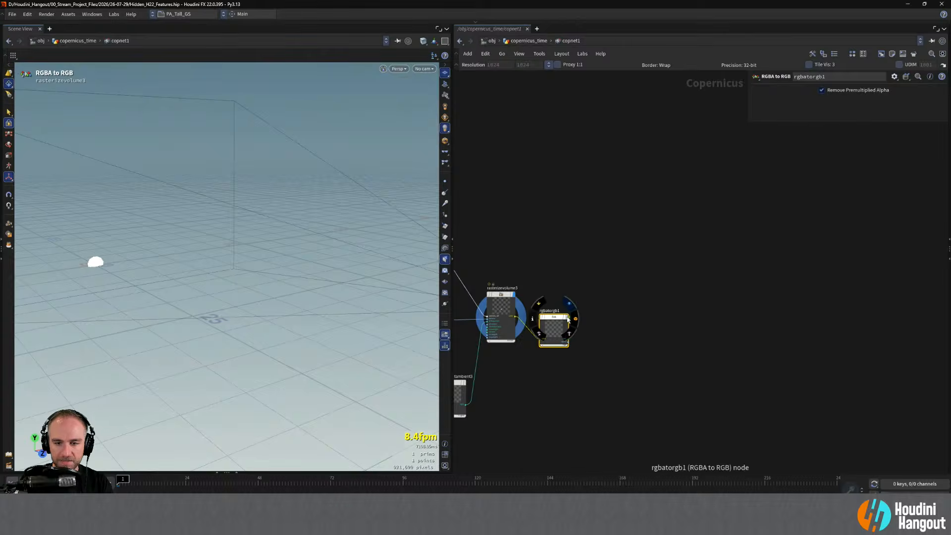
Play the fireball on the RGB image plane and turn off Remove Premultiplied Alpha on rgbatorgb1.
alt+middle_drag(212, 255, 314, 243)
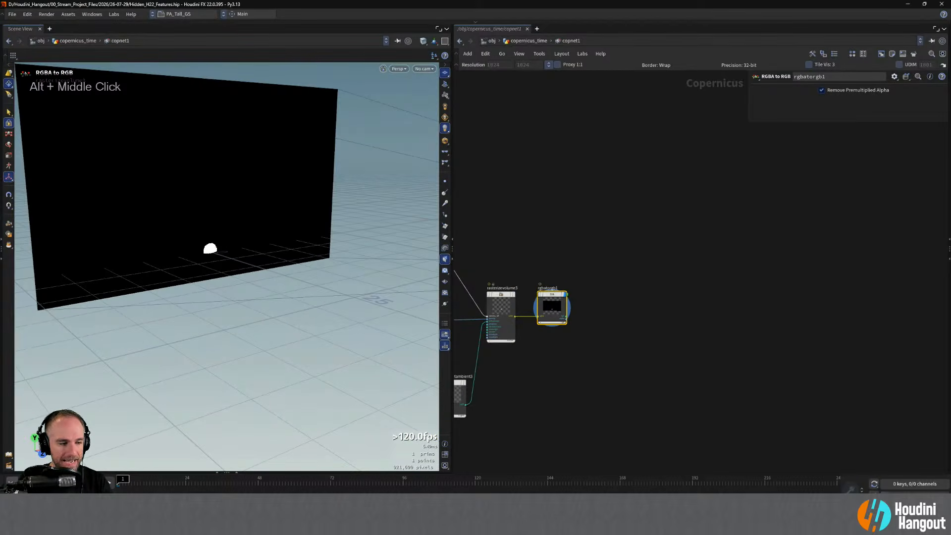
key(Up)
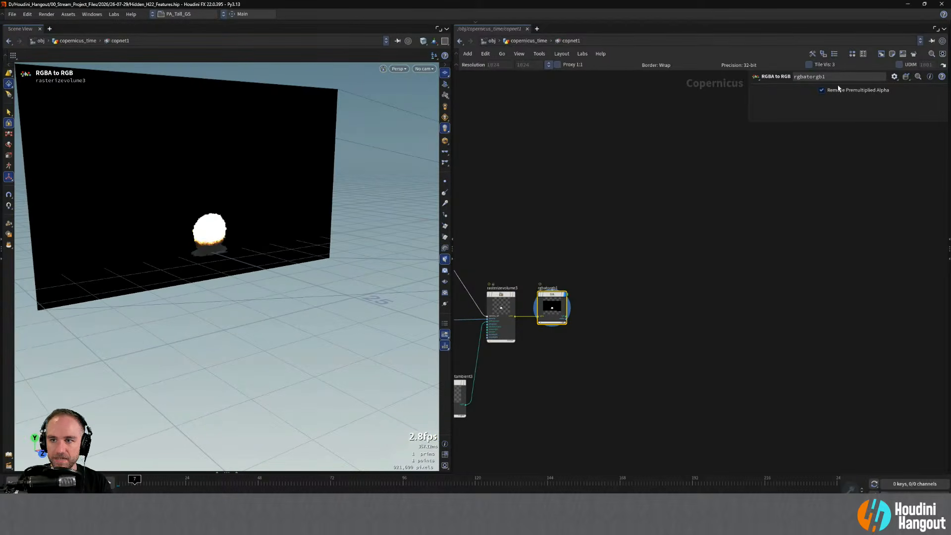
click(823, 90)
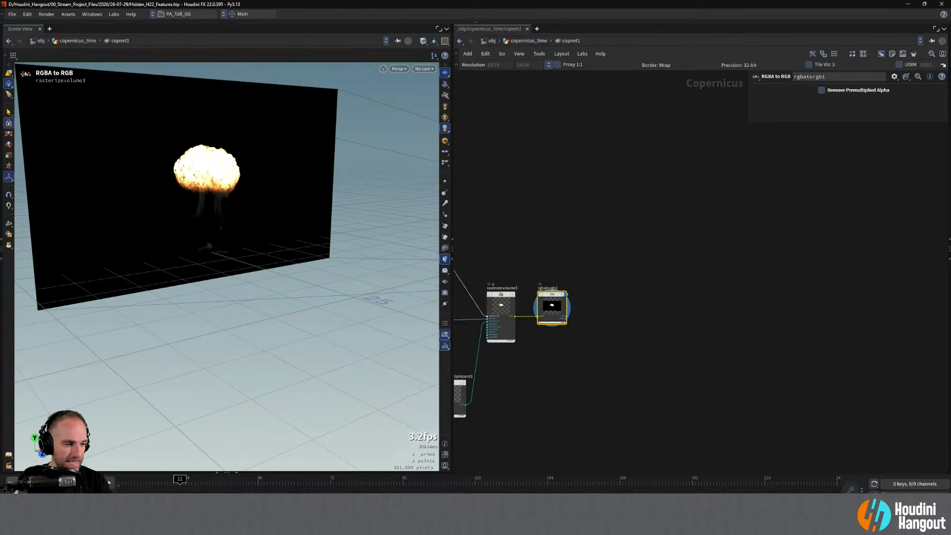
Display pyro_lightscatter1, blur2 and pyro_lightambient3 in turn to examine their outputs, ending on rasterizevolume3.
alt+middle_drag(597, 390, 614, 347)
alt+right_drag(614, 347, 545, 317)
middle_drag(569, 230, 716, 233)
right_drag(715, 233, 682, 230)
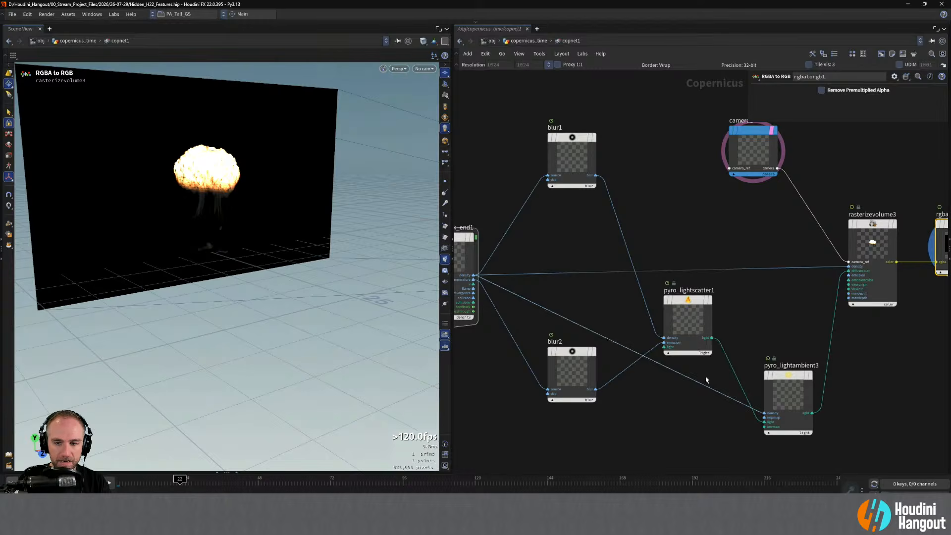
click(698, 303)
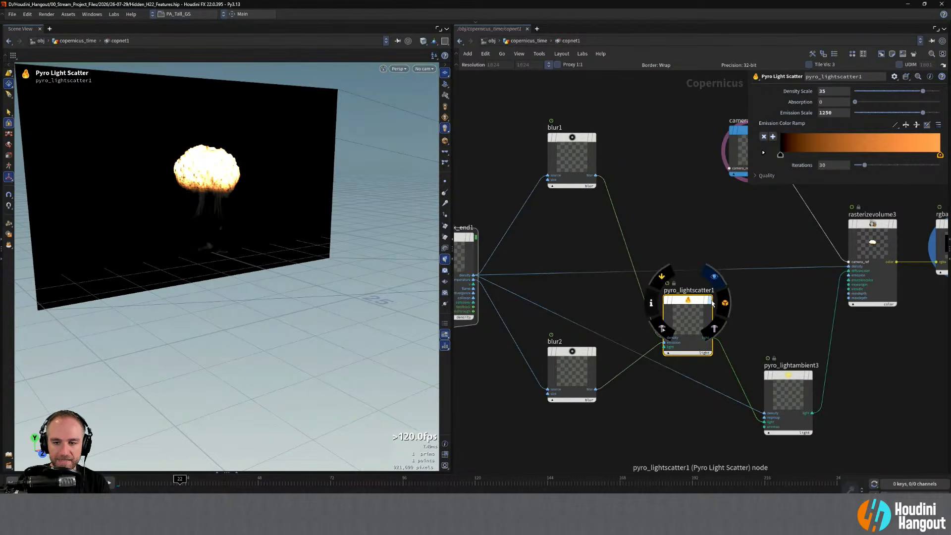
click(711, 302)
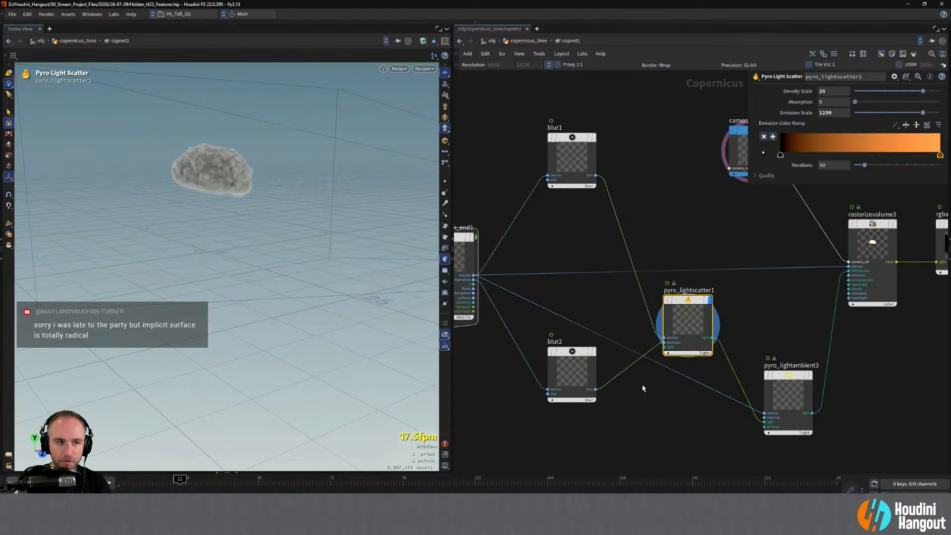
click(594, 351)
click(575, 369)
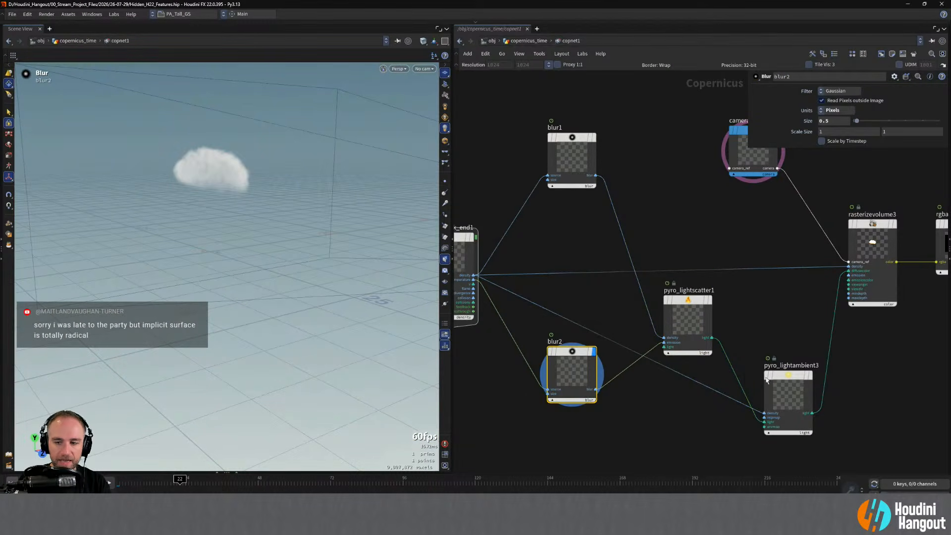
click(805, 375)
click(791, 392)
alt+middle_drag(754, 319, 665, 352)
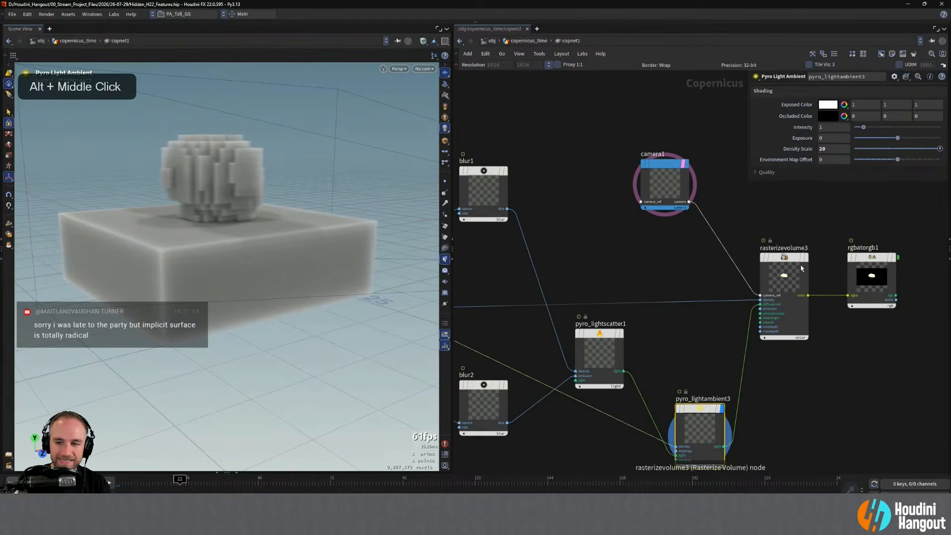
click(803, 258)
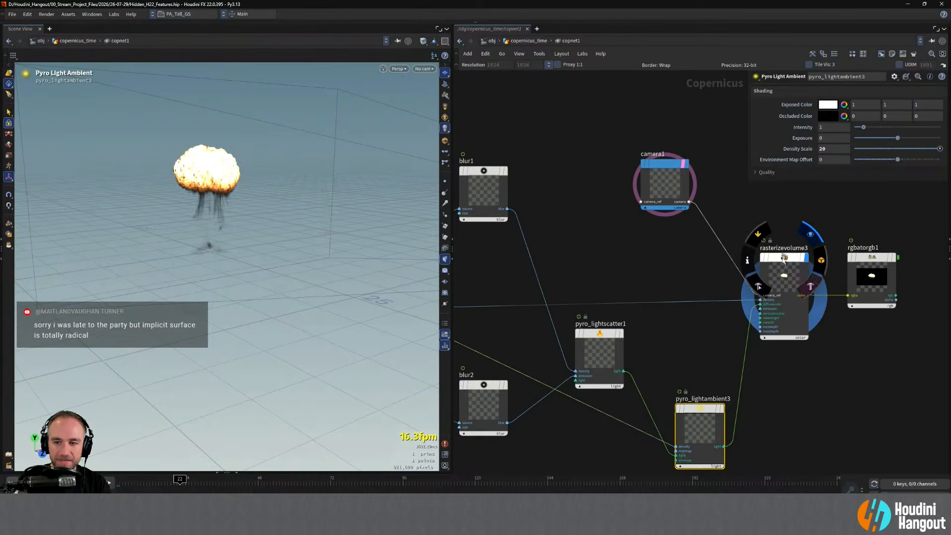
Try an exposure of 4 on pyro_lightambient3 and restore its default.
click(700, 410)
mouse_move(896, 139)
mouse_down()
mouse_move(915, 142)
mouse_move(889, 142)
mouse_move(914, 143)
mouse_up()
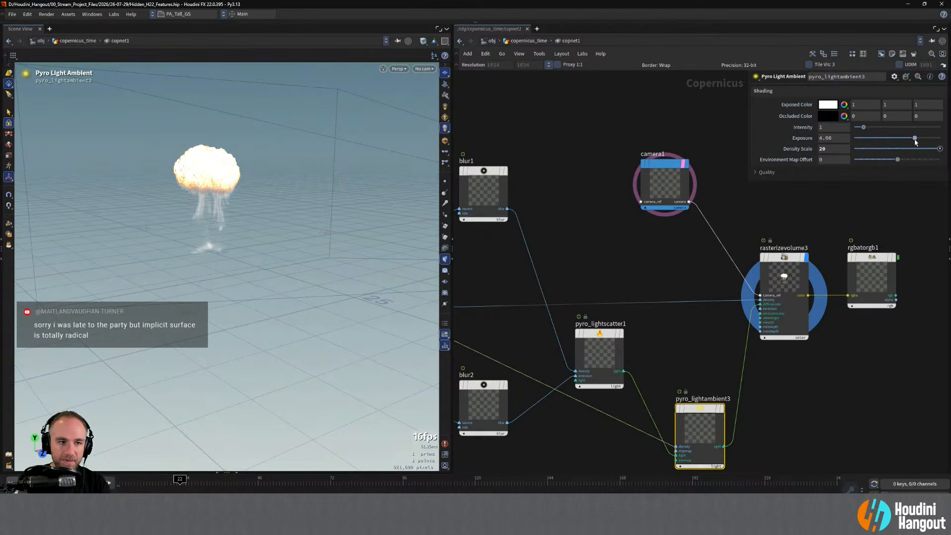
ctrl+middle_click(801, 138)
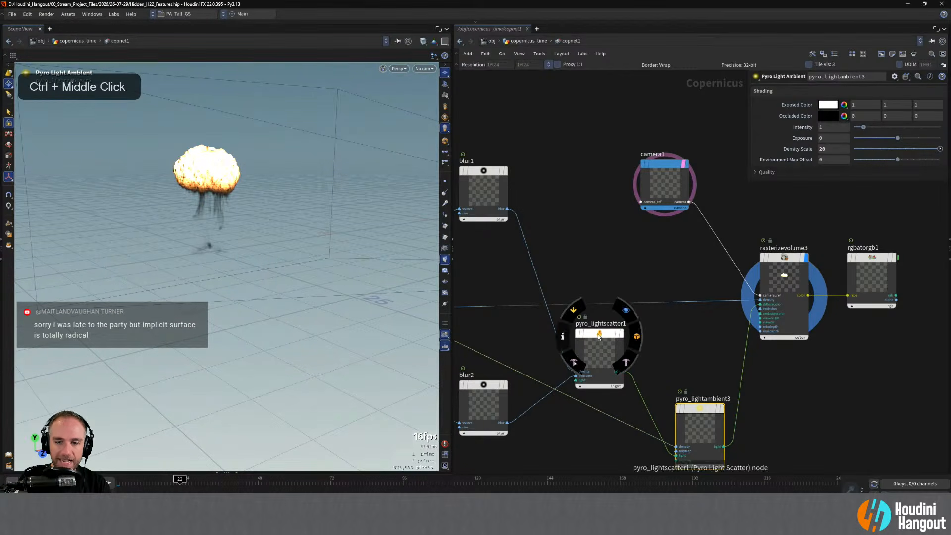
Set pyro_lightscatter1's absorption to 0.079 and scrub the fireball forward to frame 43.
click(600, 354)
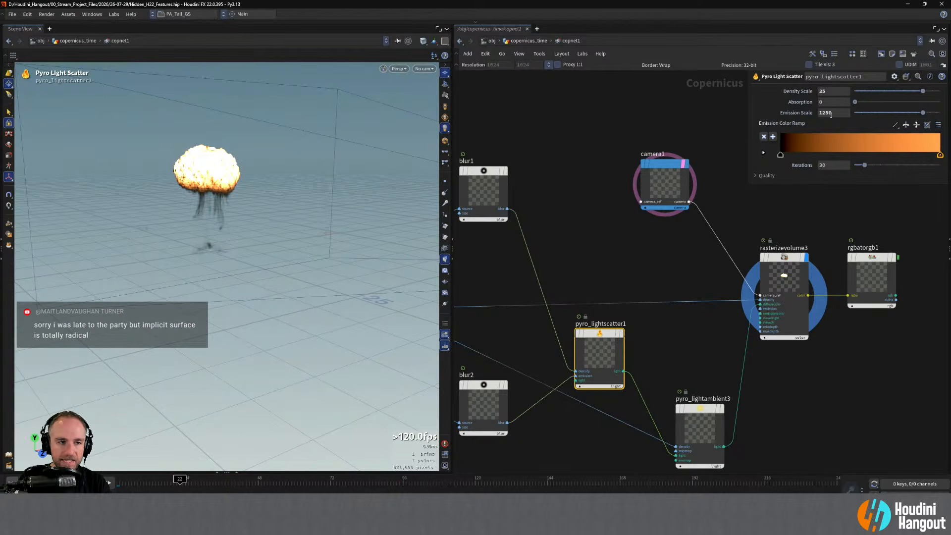
drag(855, 102, 862, 107)
click(139, 480)
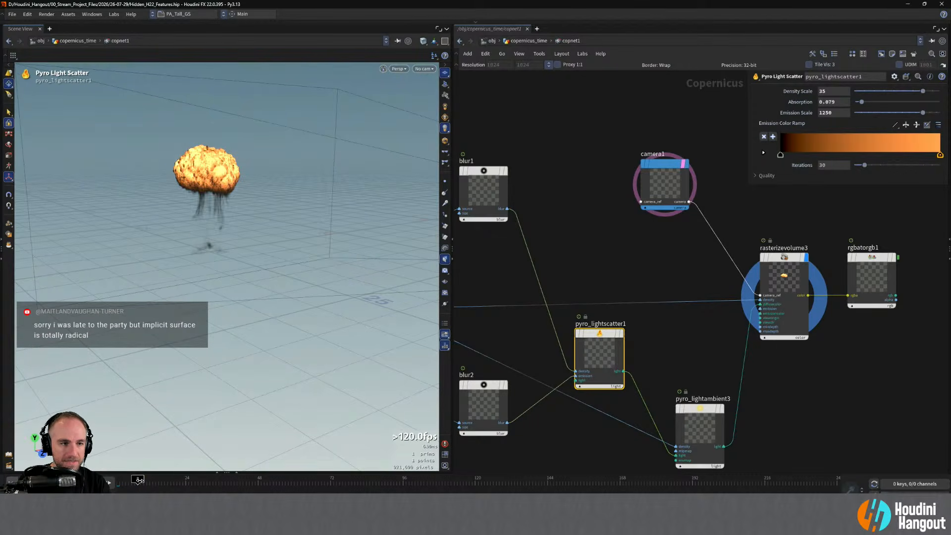
drag(164, 480, 230, 487)
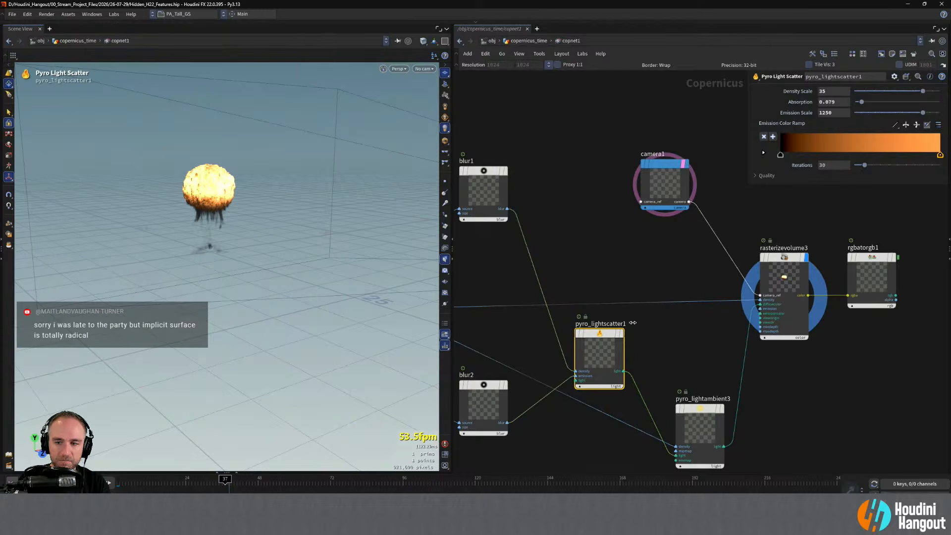
Display rgbatorgb1 and view its image plane from the front with the whole camera frustum in sight.
alt+middle_drag(819, 390, 677, 401)
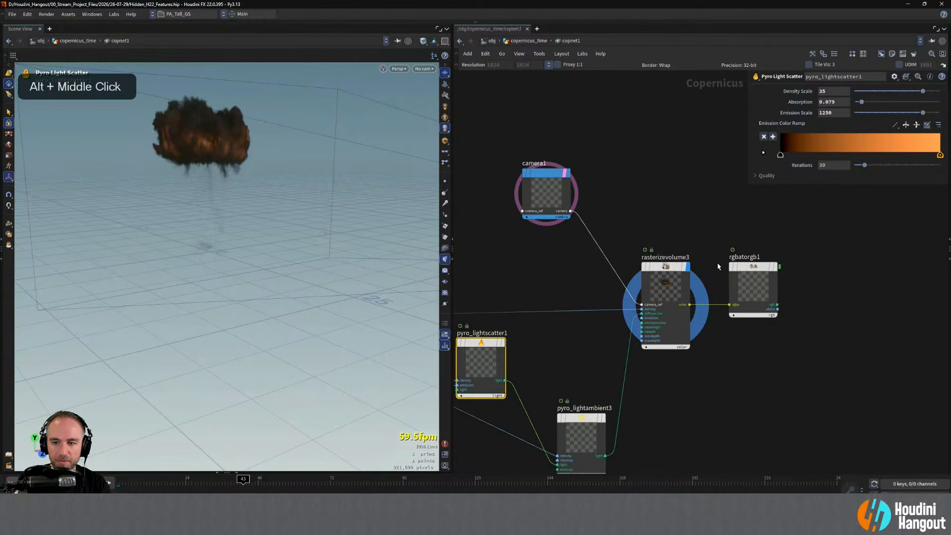
click(776, 268)
click(753, 268)
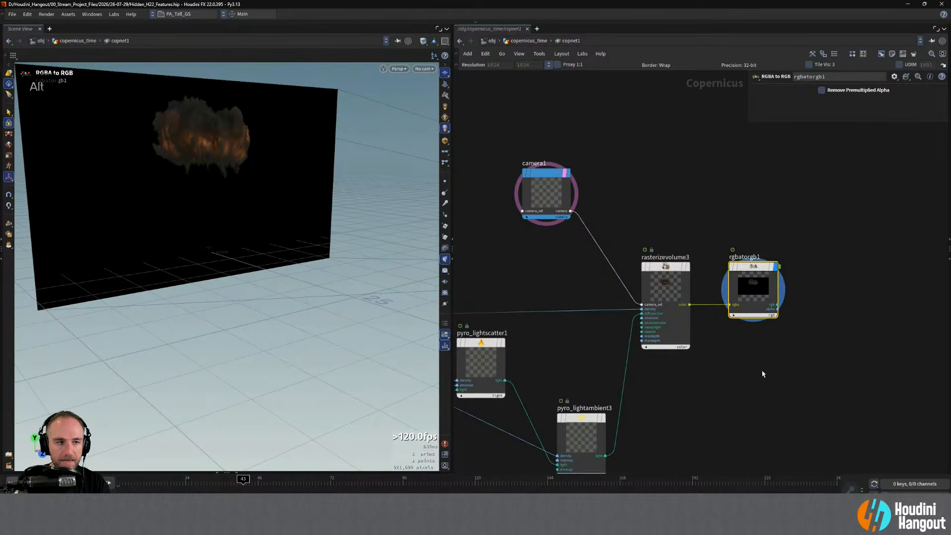
alt+middle_drag(708, 378, 680, 373)
key(alt)
alt+middle_drag(212, 114, 262, 189)
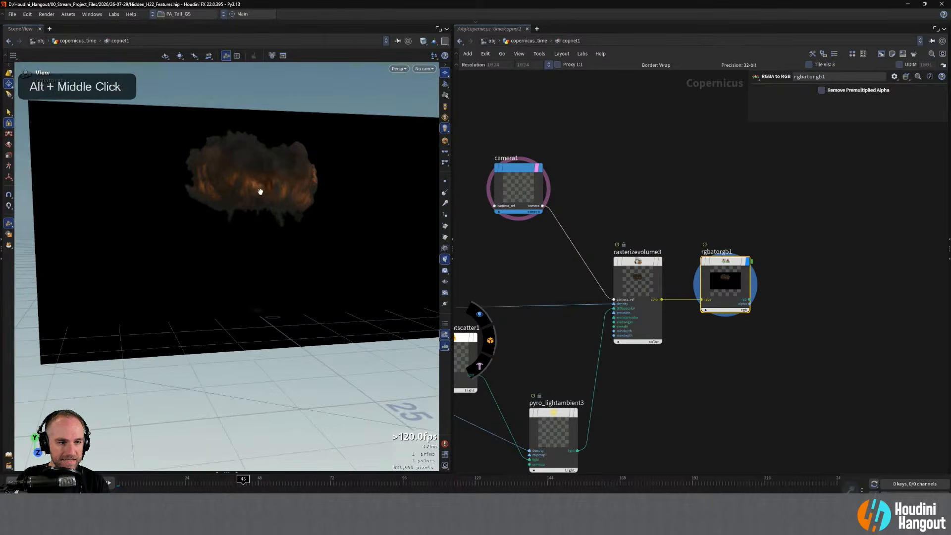
alt+right_drag(261, 188, 198, 233)
alt+drag(198, 233, 263, 217)
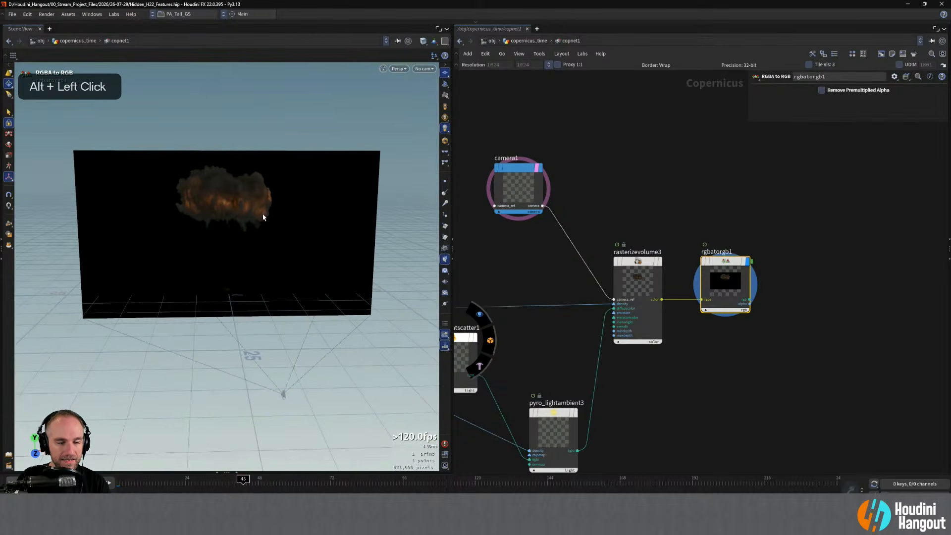
Set camera1's resolution to the 1024 × 1024 preset.
click(497, 180)
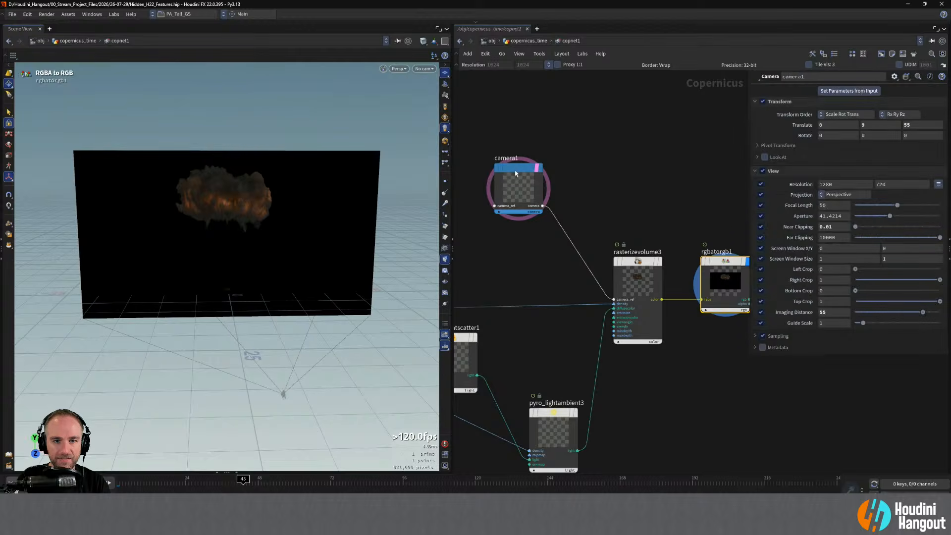
click(938, 185)
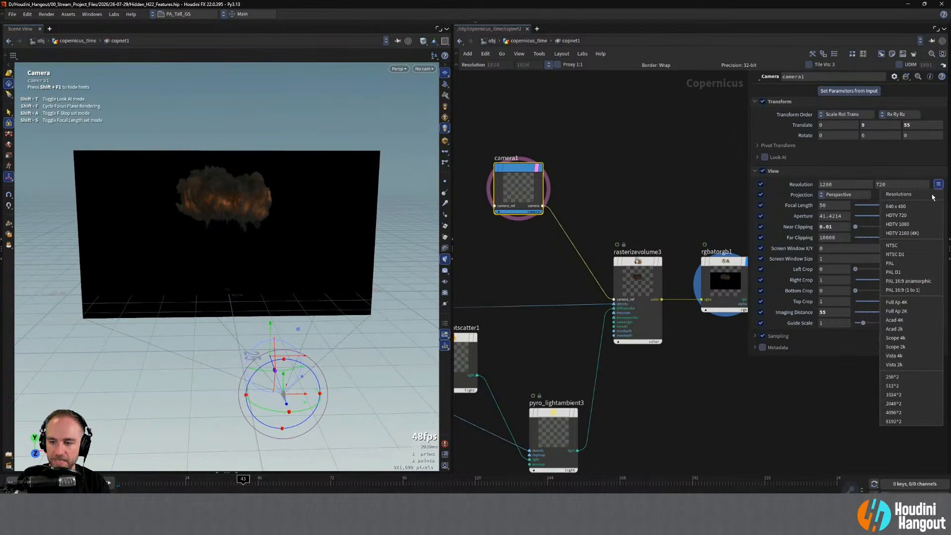
click(898, 396)
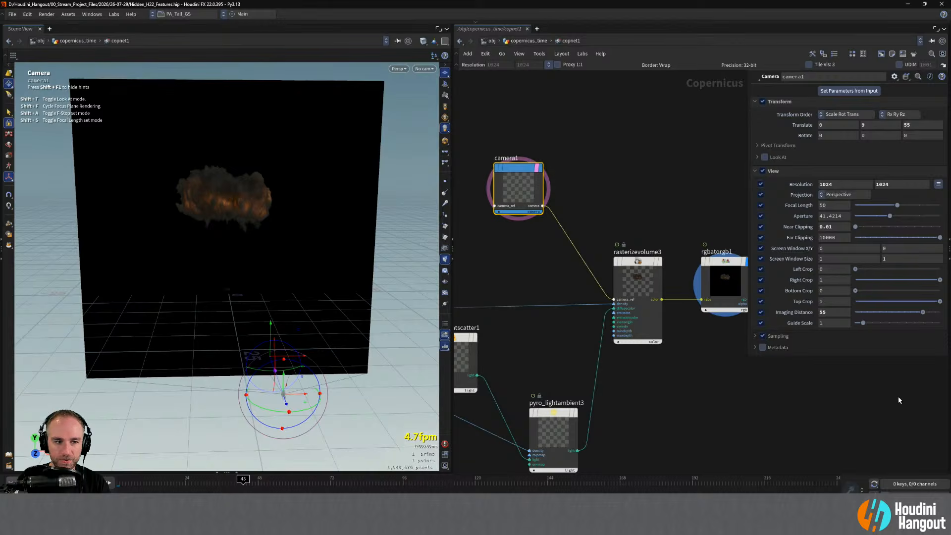
Set camera1's resolution to the 512 × 512 preset and open the camera's node information.
click(938, 185)
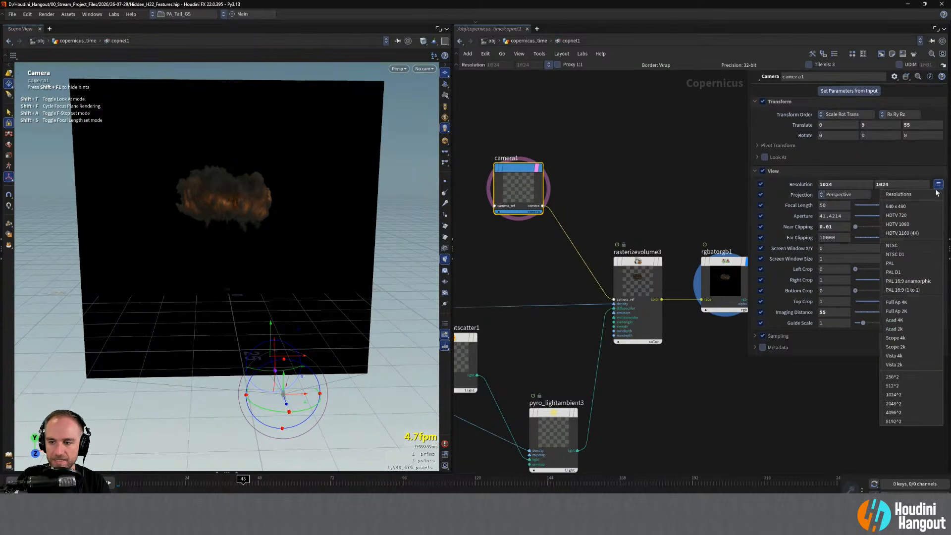
click(898, 385)
middle_click(523, 173)
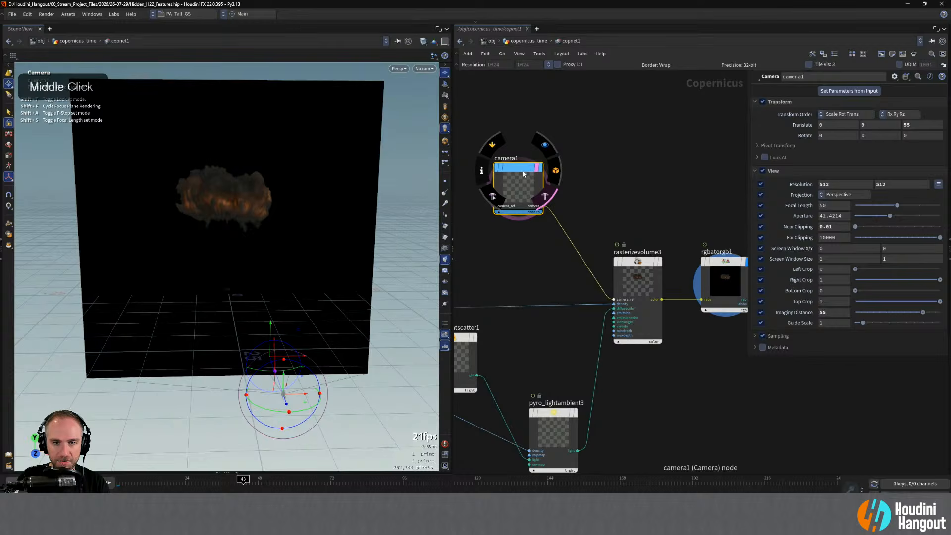
middle_click(524, 174)
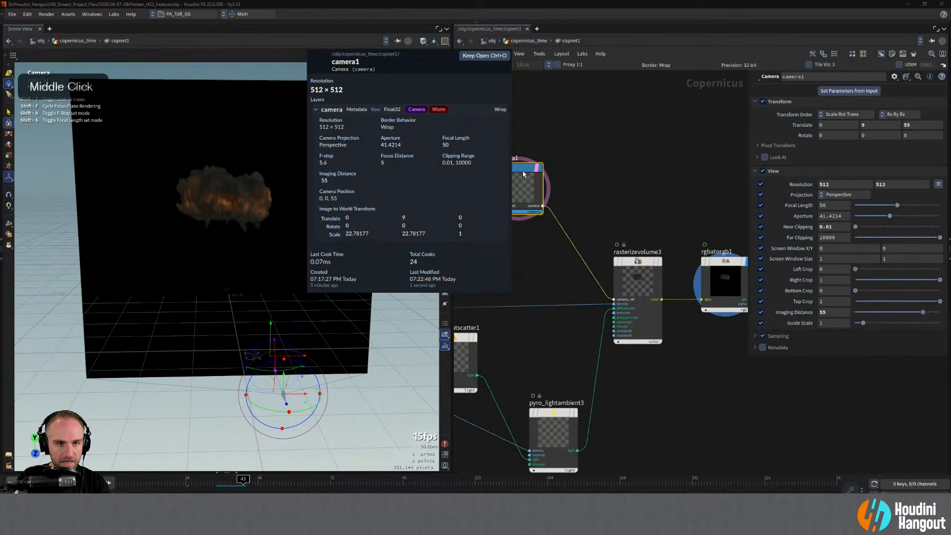
View the image plane together with the camera frustum from an angle and return to frame 1.
middle_click(634, 260)
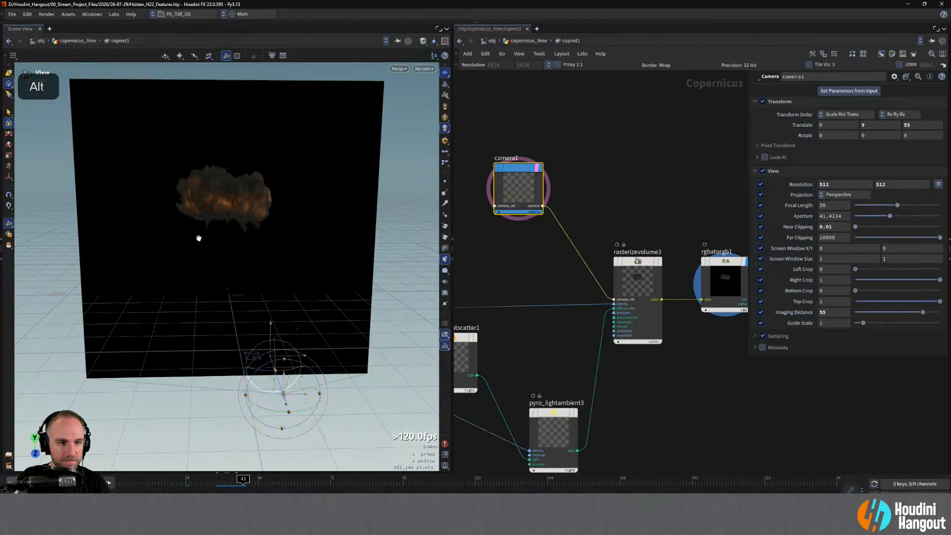
alt+drag(199, 236, 228, 219)
alt+right_drag(229, 219, 165, 418)
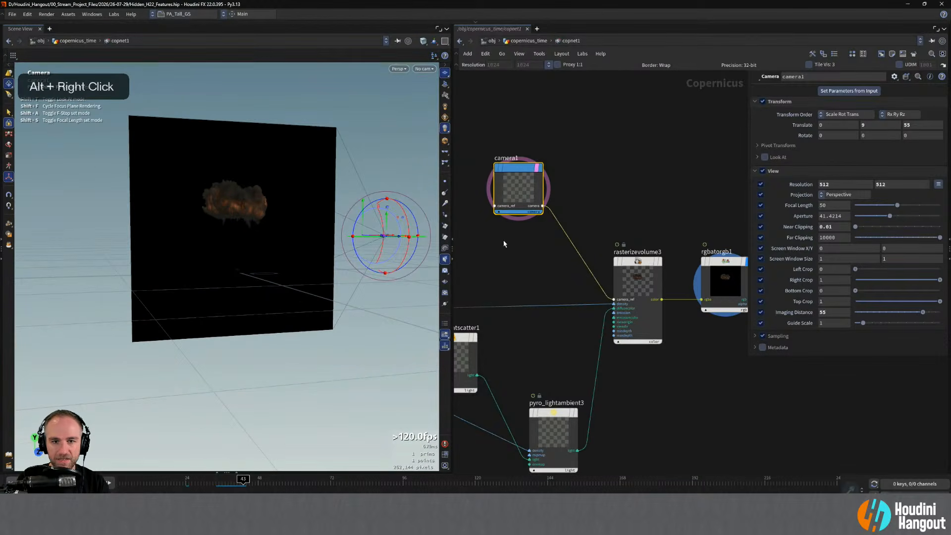
click(12, 482)
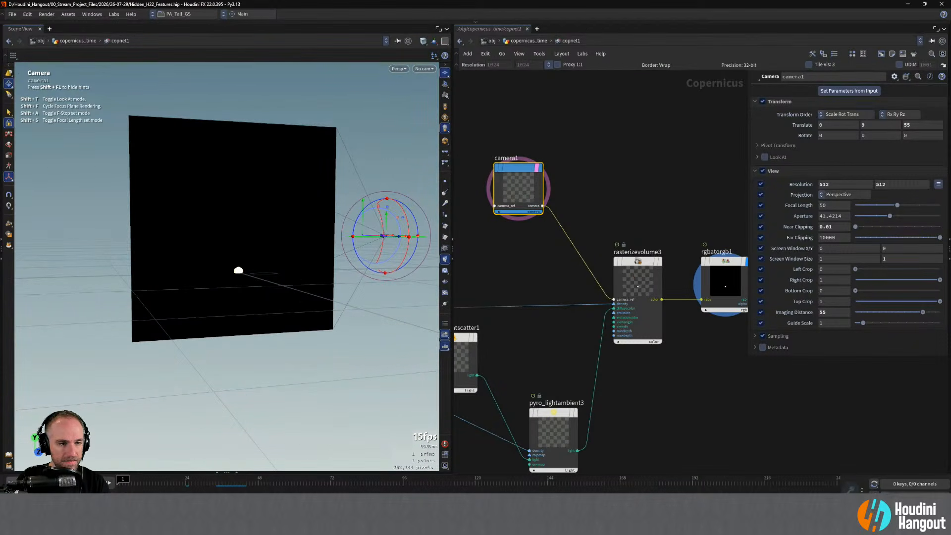
Set camera1's Z translation to 45 and then to 40.
click(837, 126)
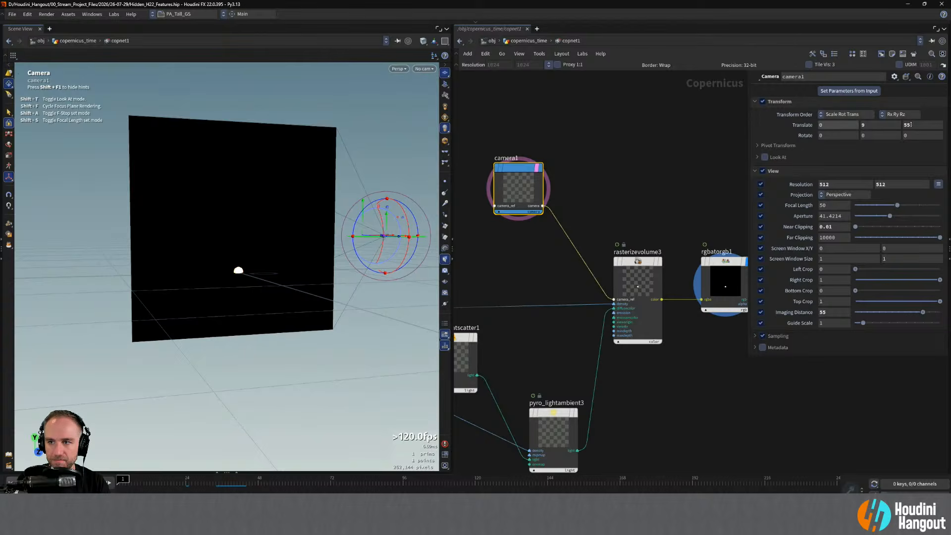
key(Tab)
key(Tab)
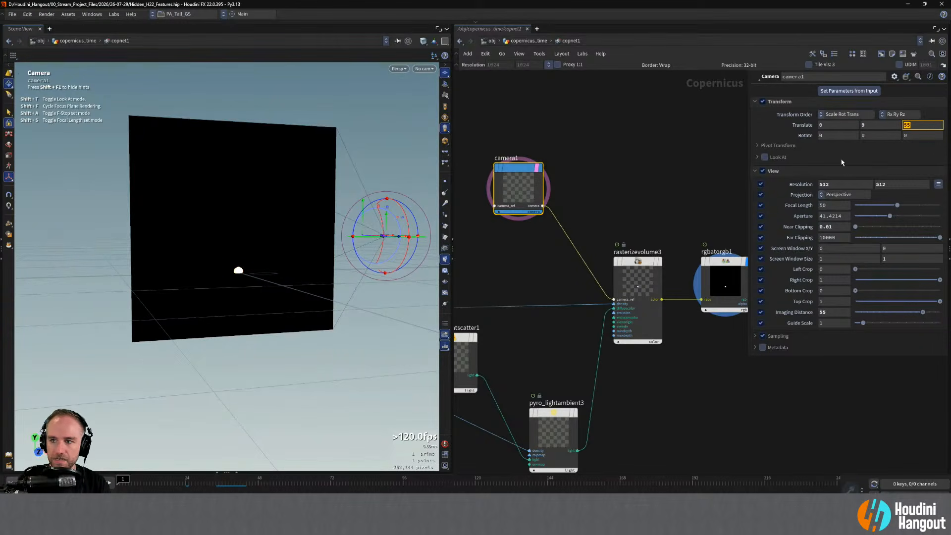
text(45)
key(Return)
double_click(904, 125)
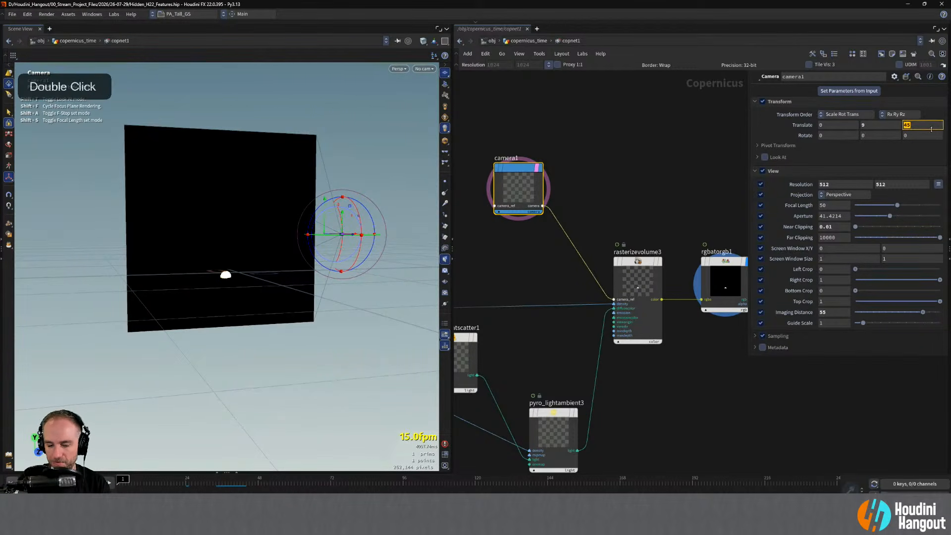
text(40)
key(Return)
Set camera1's imaging distance to 45 and then to 40.
double_click(823, 312)
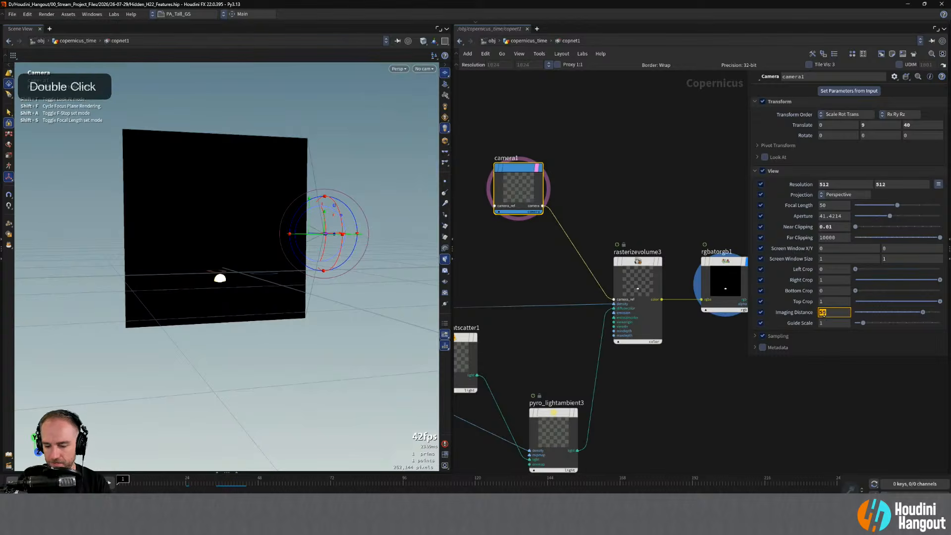
text(45)
key(Return)
double_click(823, 313)
text(40)
key(Return)
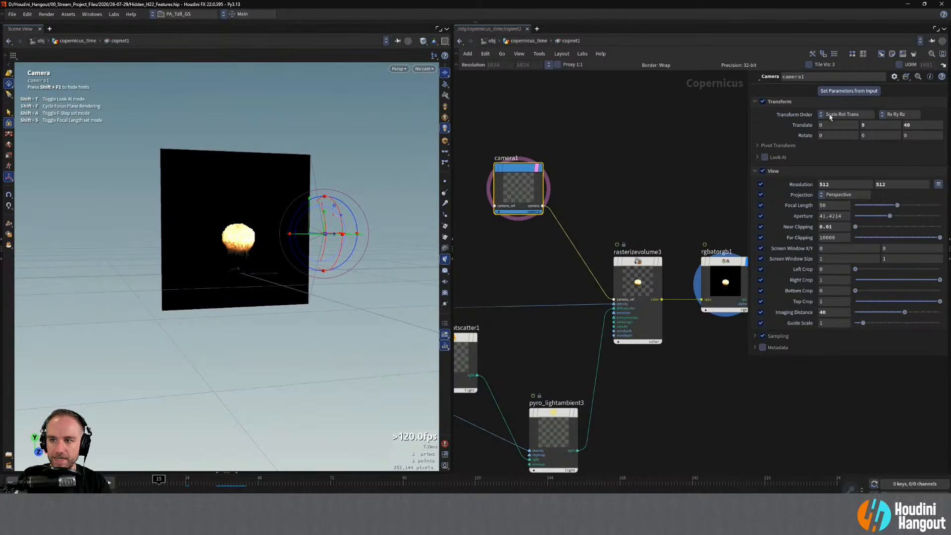
Set both camera1's Z translation and its imaging distance to 30.
double_click(910, 125)
text(30)
key(Return)
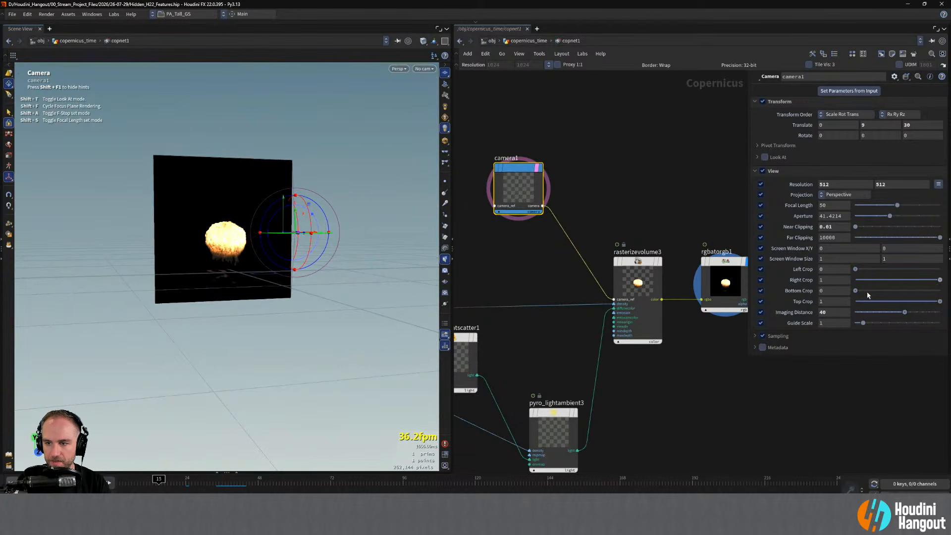
double_click(834, 312)
text(30)
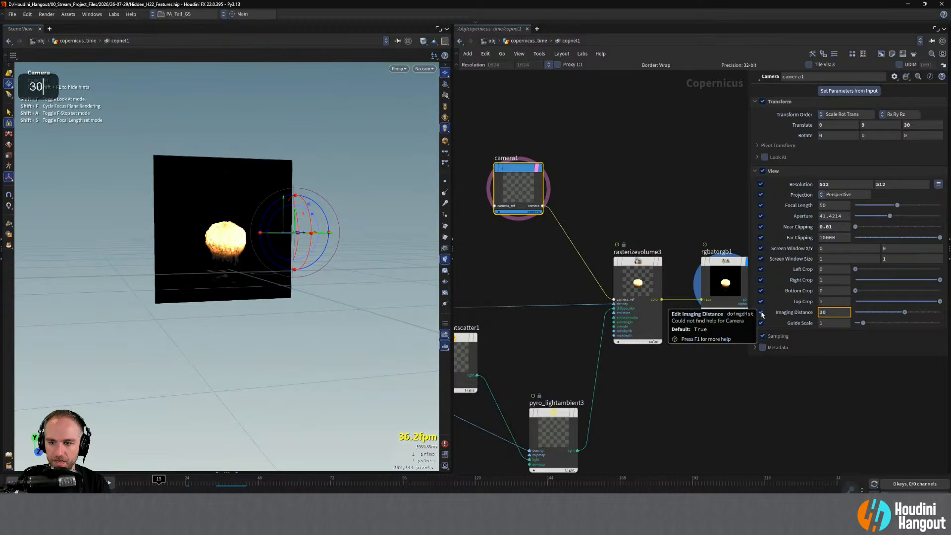
key(Return)
alt+drag(247, 237, 287, 248)
alt+right_drag(286, 247, 200, 454)
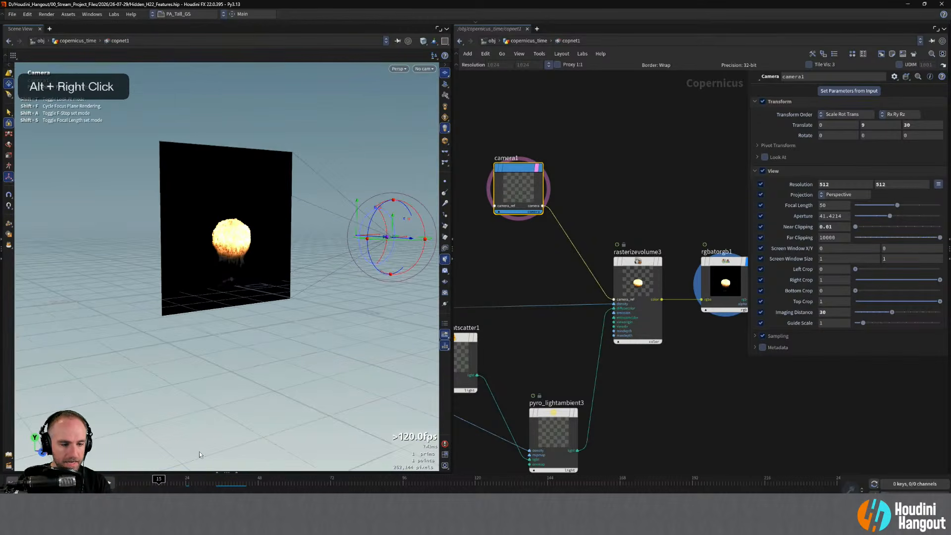
Check the fireball's framing on the image plane through frame 42 and return to frame 1.
click(123, 480)
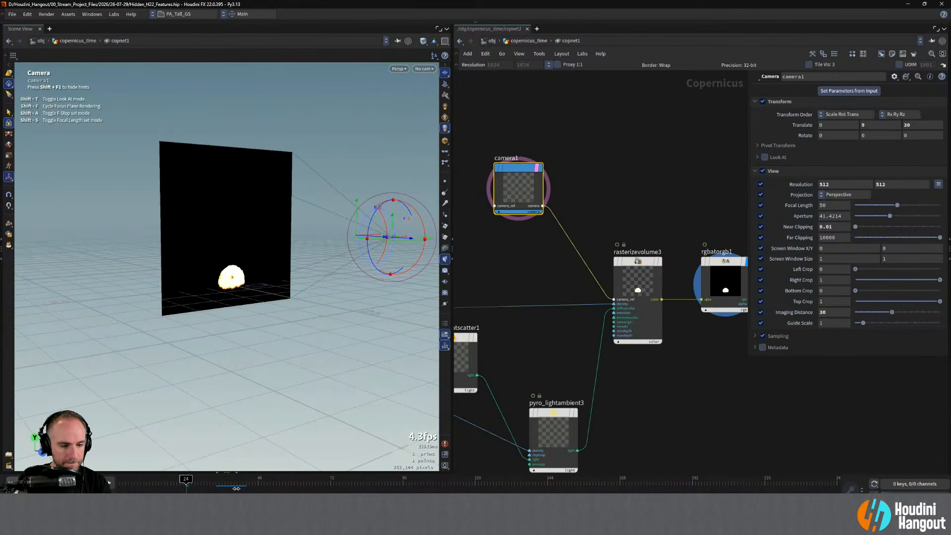
click(238, 489)
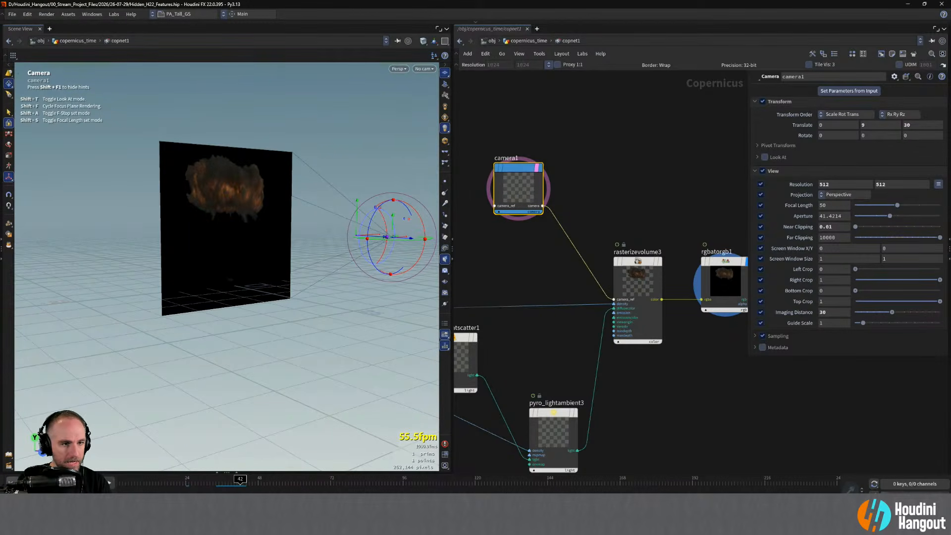
click(10, 483)
alt+drag(233, 188, 194, 196)
Add a Time Shift node after rgbatorgb1, wired to its rgb output, and display it.
alt+middle_drag(757, 395, 572, 387)
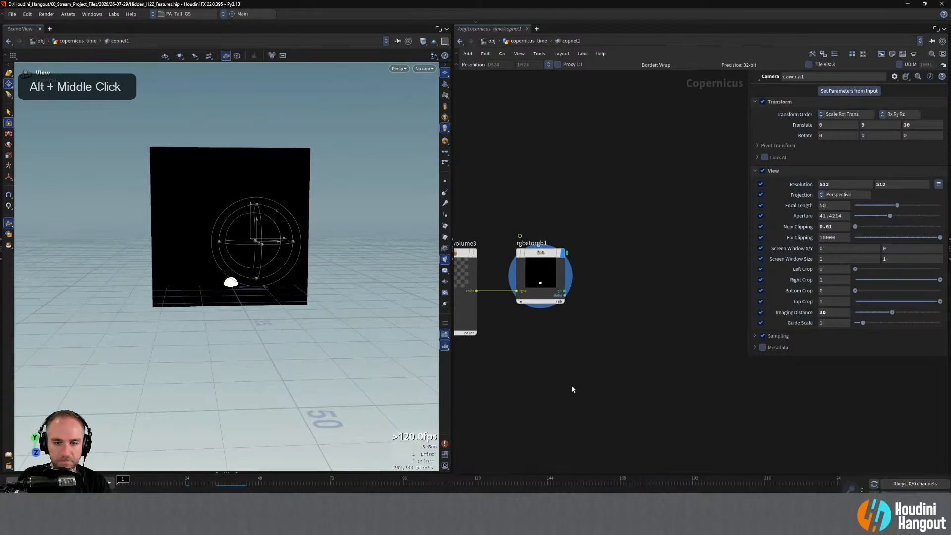
key(Tab)
text(time)
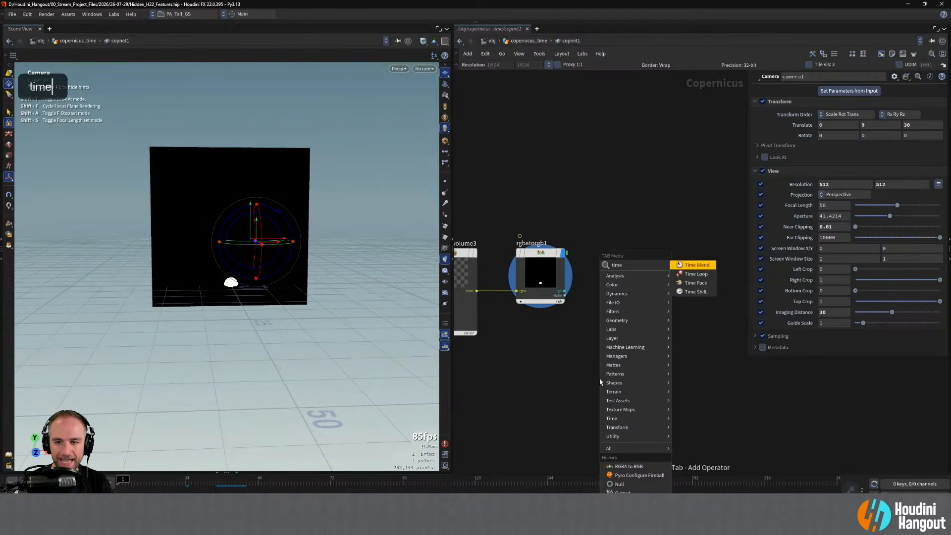
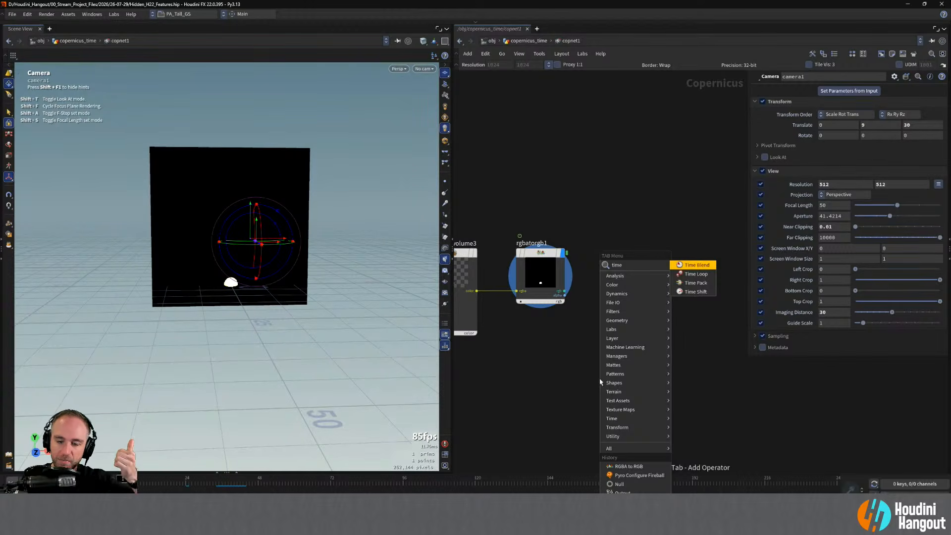
click(695, 291)
click(618, 251)
mouse_move(625, 262)
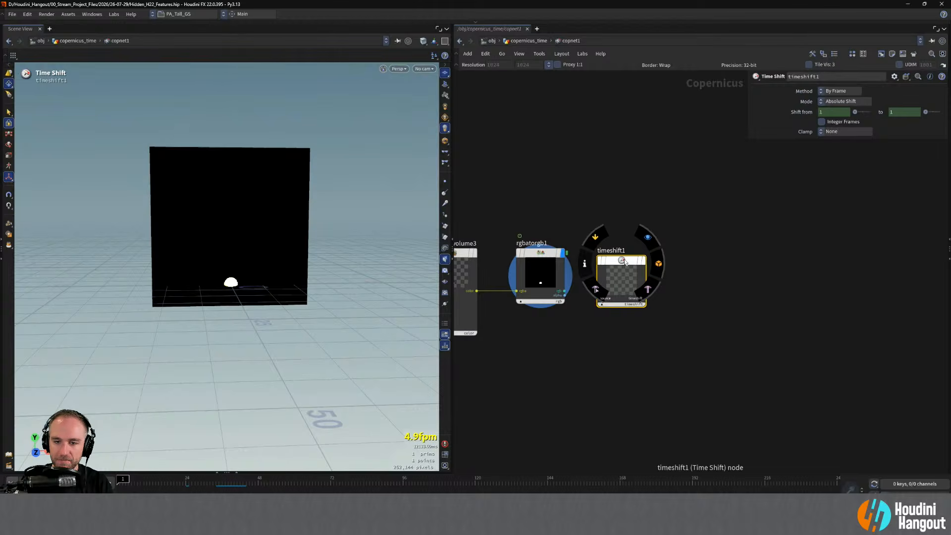
drag(625, 262, 637, 256)
key(r)
click(637, 256)
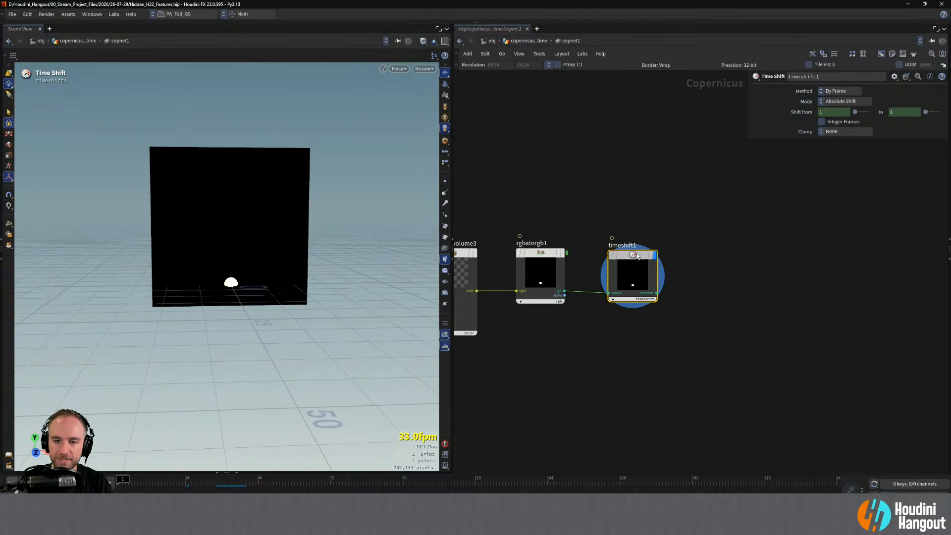
Delete the channels on timeshift1's shift frames, set Shift from to 24, and line the node up with rgbatorgb1.
right_click(825, 114)
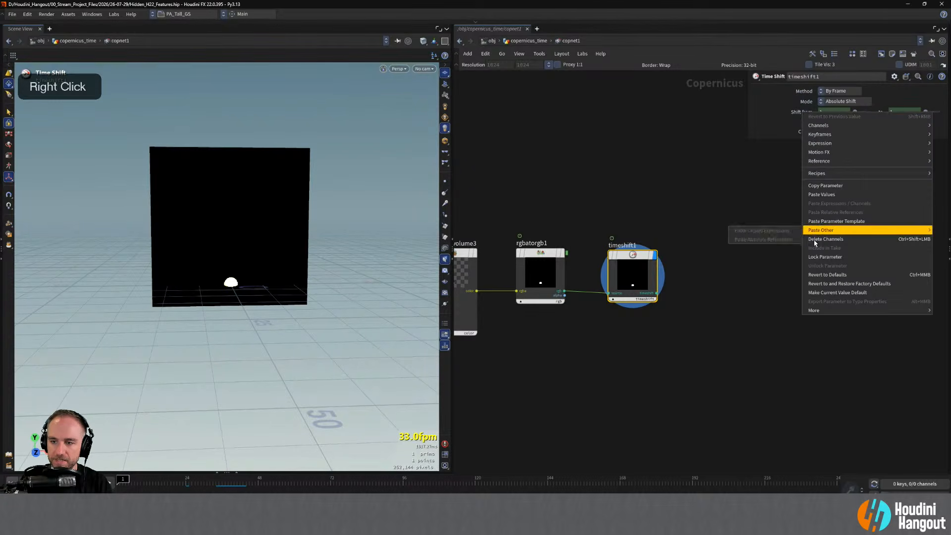
click(842, 230)
right_click(880, 114)
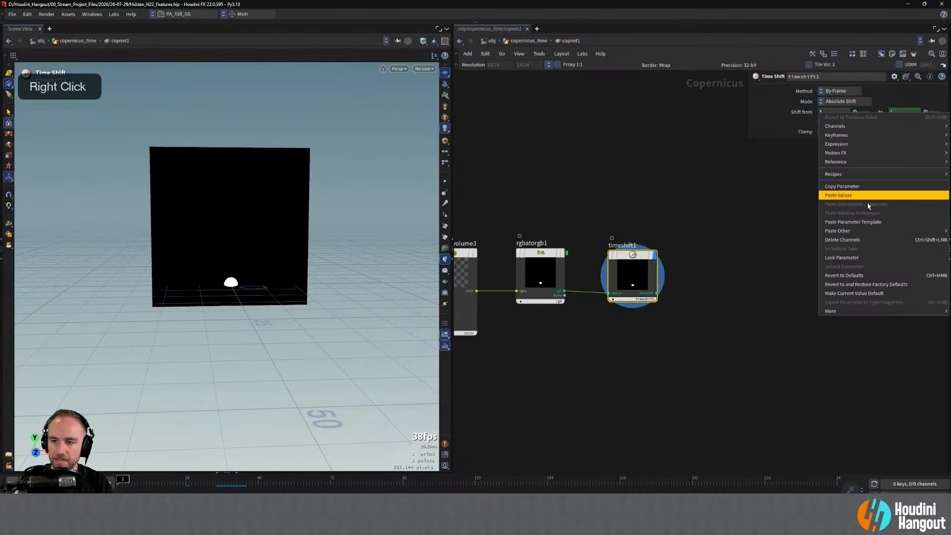
click(855, 240)
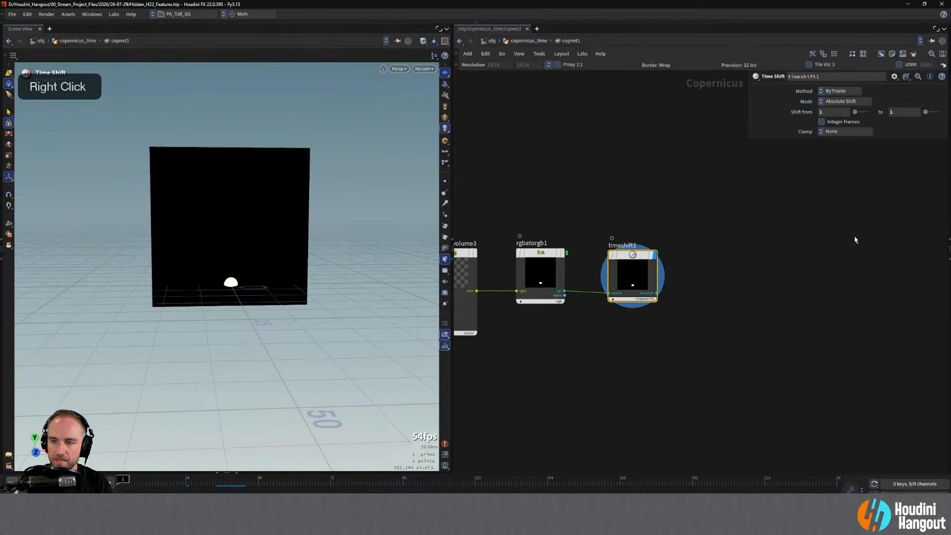
click(827, 113)
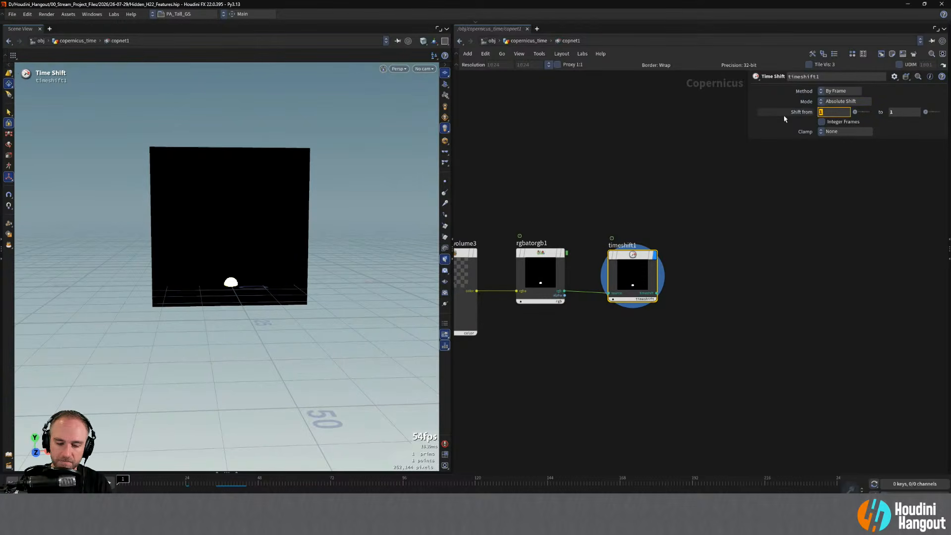
text(24)
key(Return)
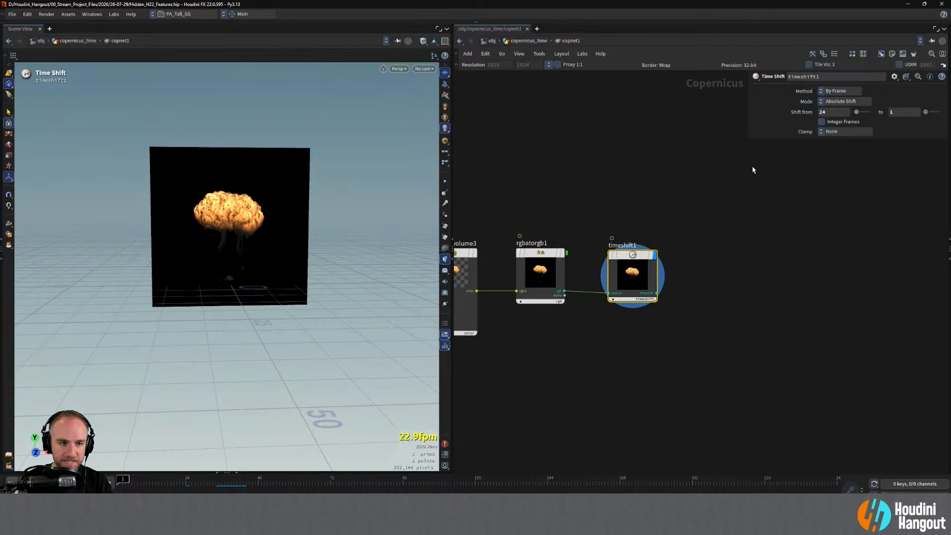
drag(634, 275, 629, 272)
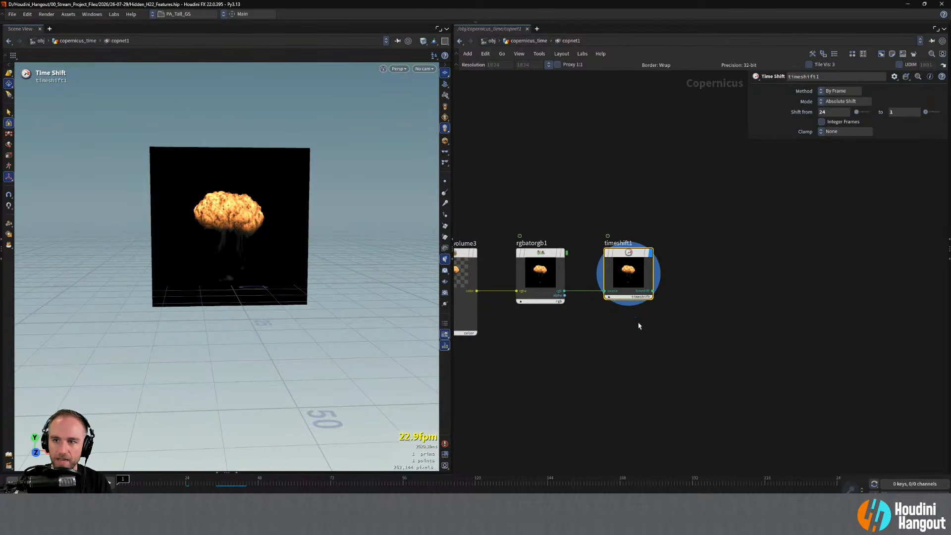
Examine timeshift1's method, mode and clamp options, and play the shifted fireball briefly before returning to frame 1.
click(843, 93)
click(887, 91)
click(845, 100)
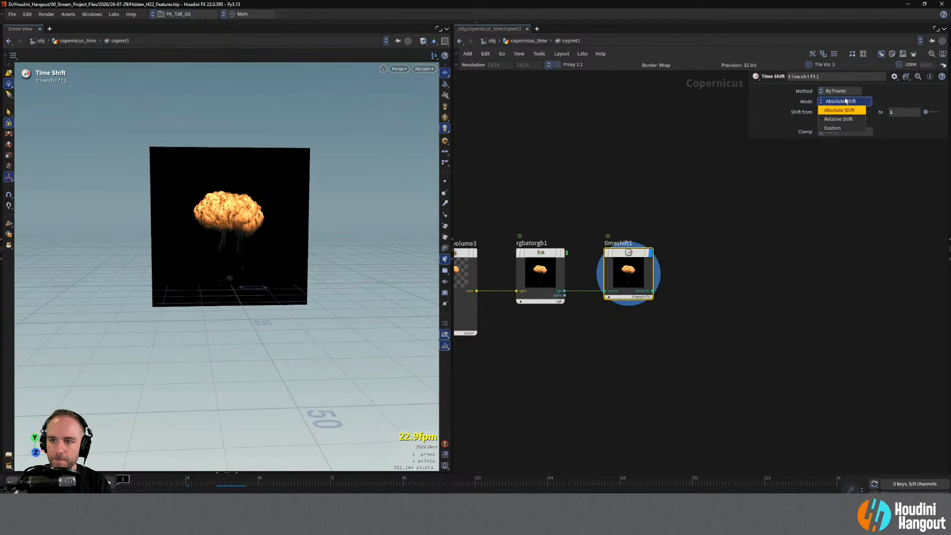
click(888, 105)
click(836, 132)
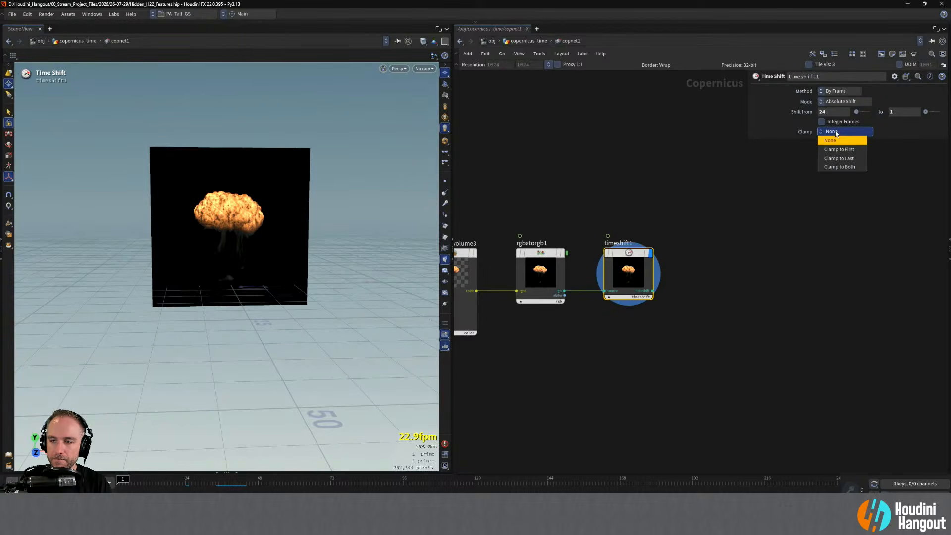
click(748, 214)
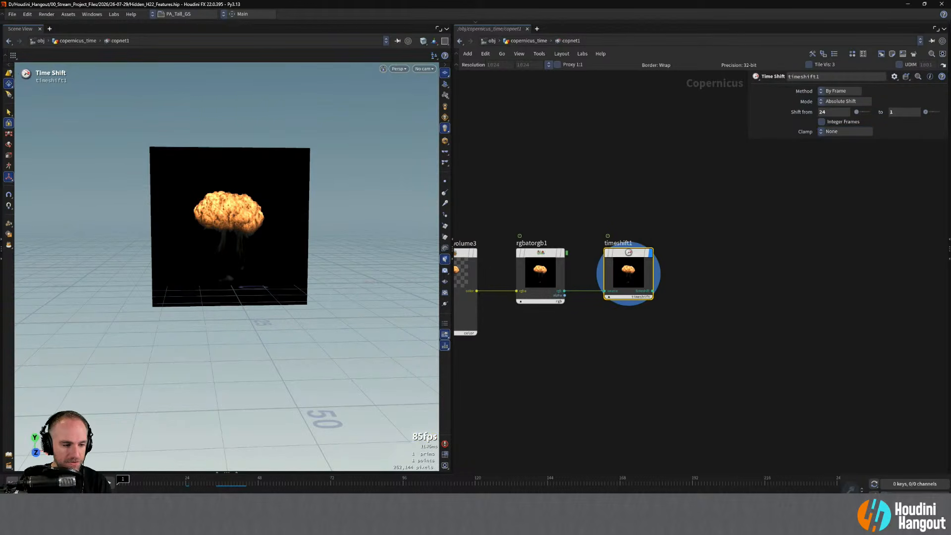
key(Up)
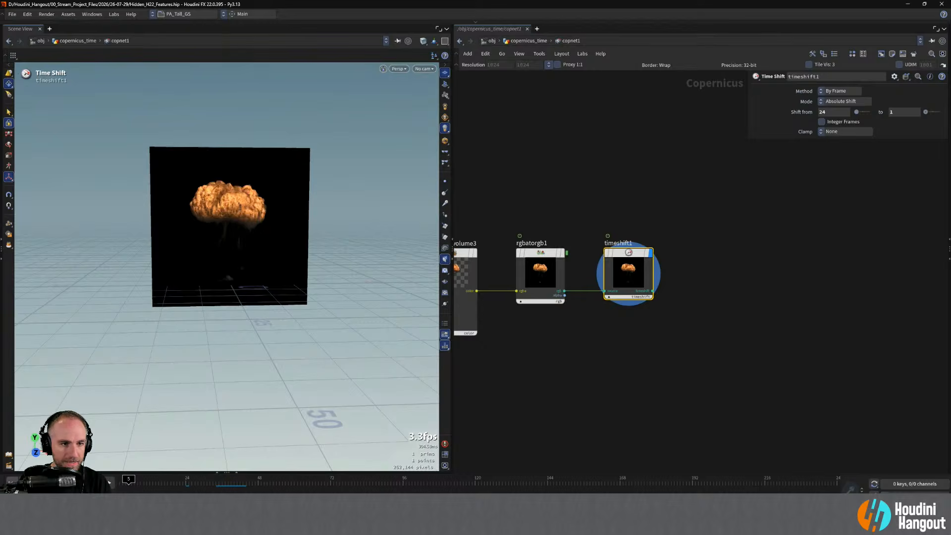
click(12, 482)
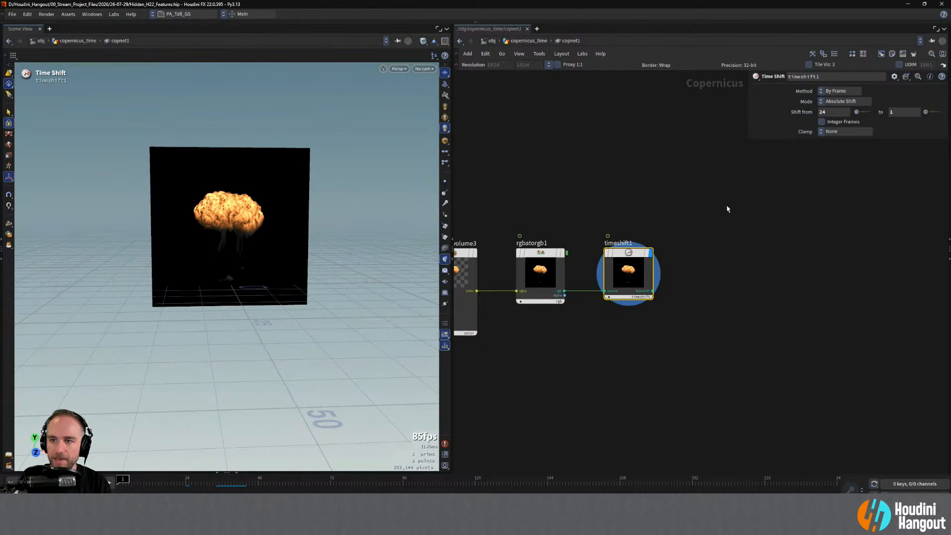
Try Clamp to Both on timeshift1, play the result, and reset the clamp to None.
click(835, 134)
click(832, 165)
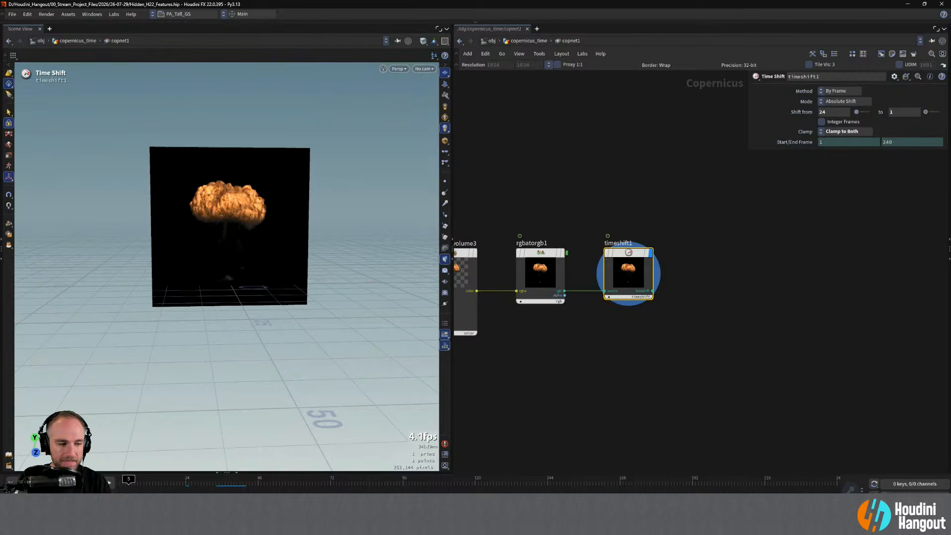
mouse_move(804, 147)
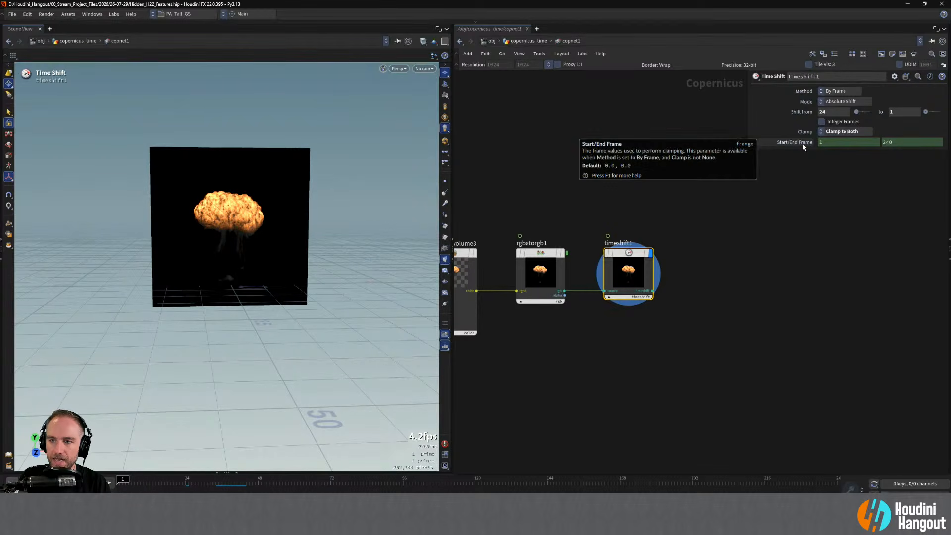
click(842, 131)
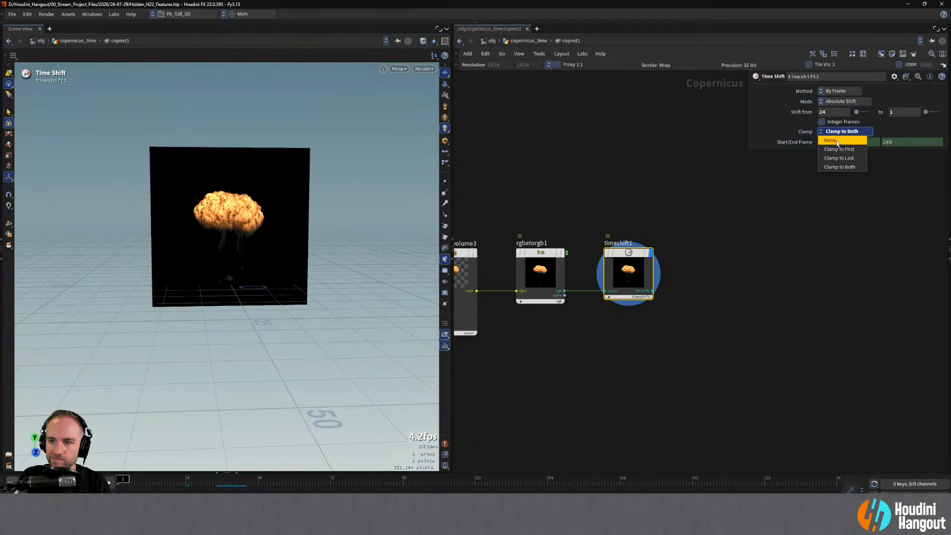
click(837, 141)
Set timeshift1's clamp to Clamp to First and delete the channels on its Start/End Frame.
click(842, 131)
click(839, 149)
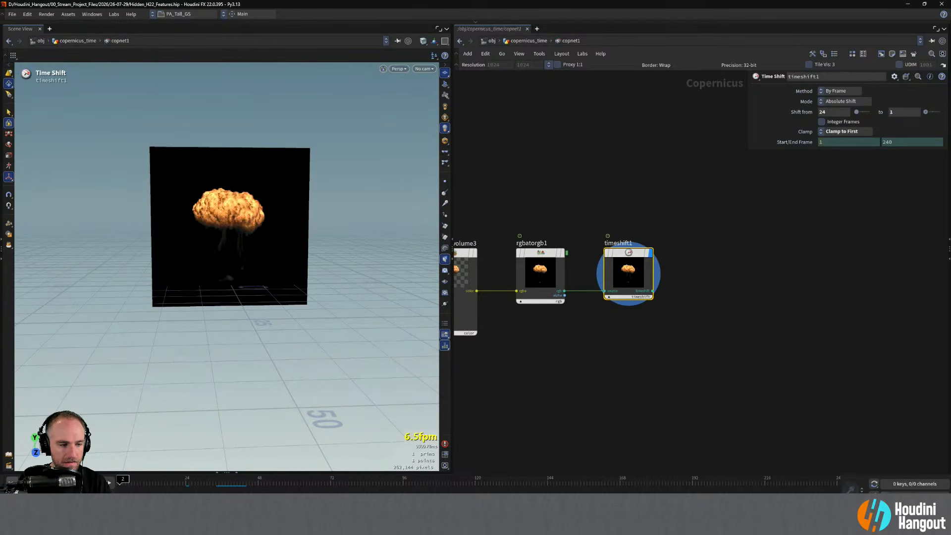
right_click(804, 143)
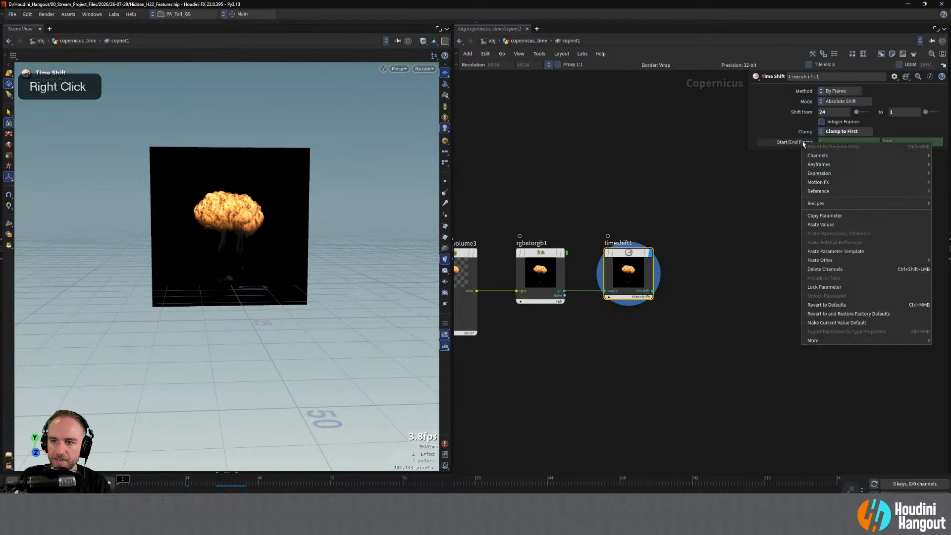
click(826, 272)
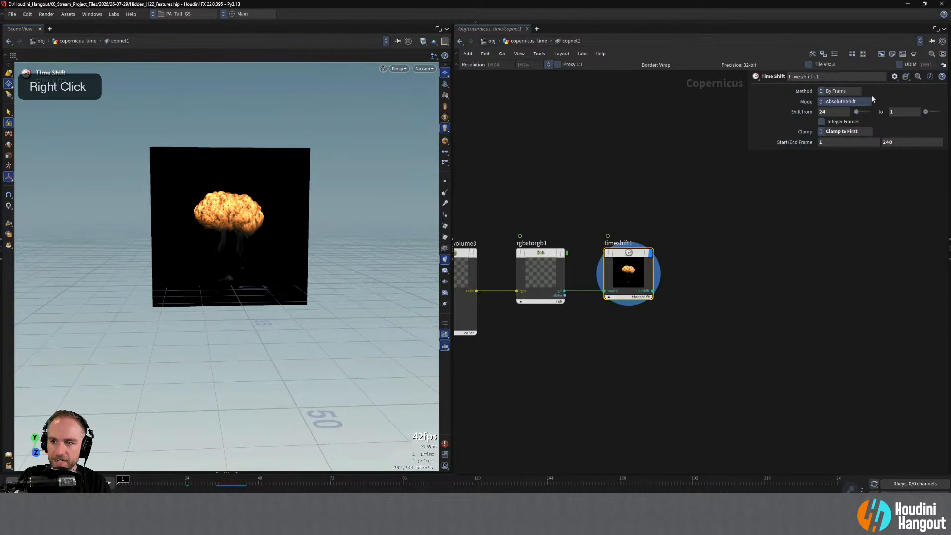
Set timeshift1's clamp end frame to 1, play the fireball, and return to the first frame.
double_click(902, 143)
text(1)
key(Return)
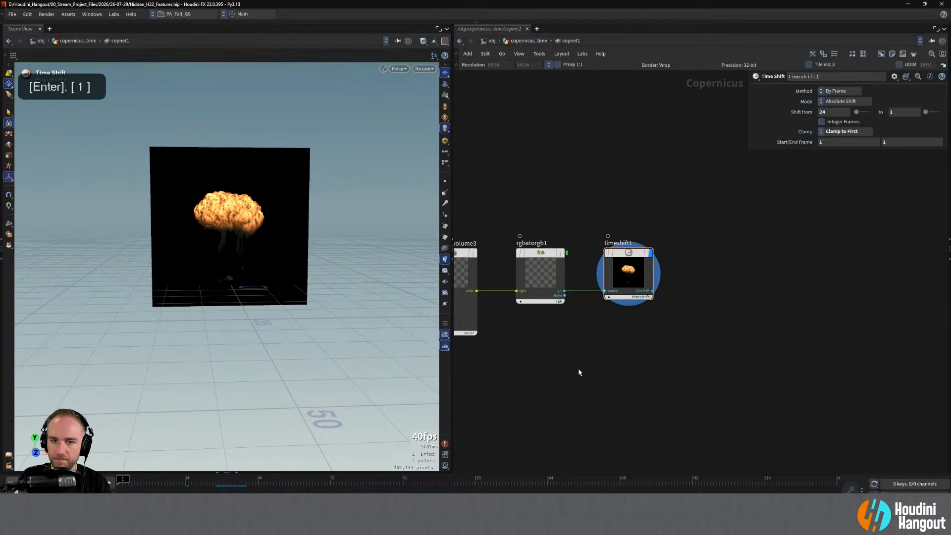
key(Up)
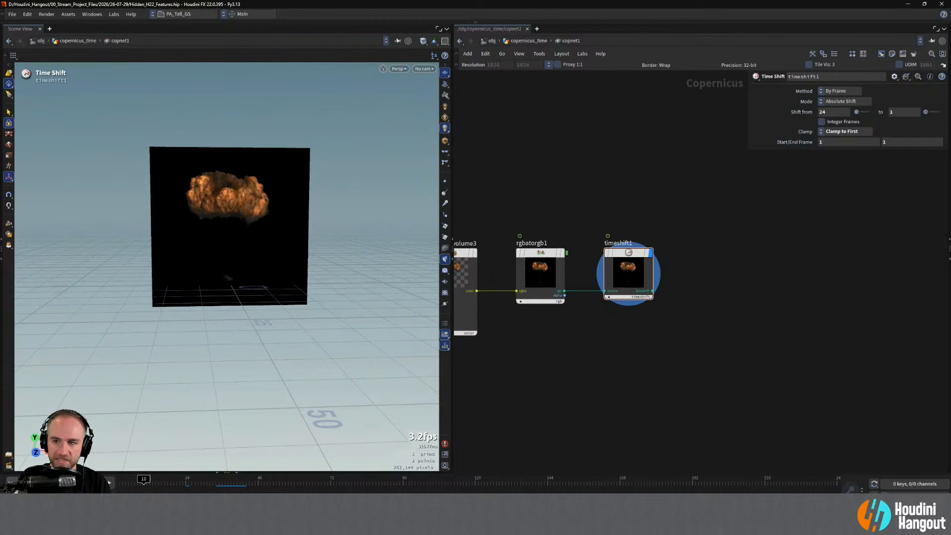
key(ctrl+Up)
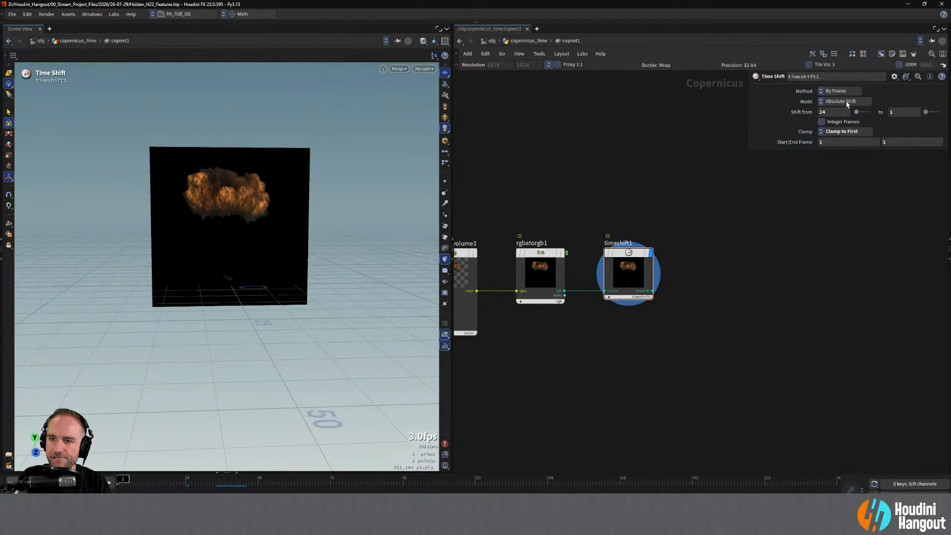
click(847, 103)
click(904, 127)
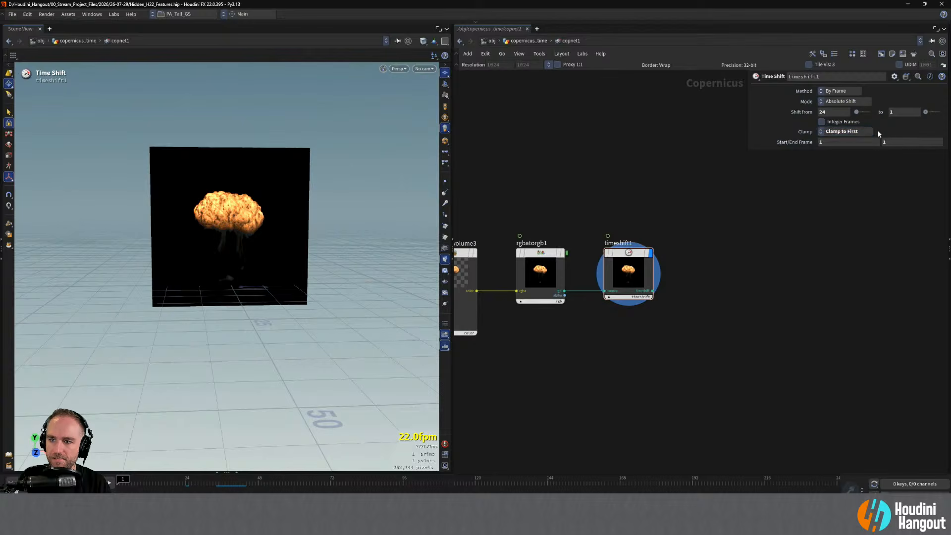
Try Clamp to Both and Clamp to Last on timeshift1, and set the clamp back to Clamp to First.
click(851, 132)
click(848, 168)
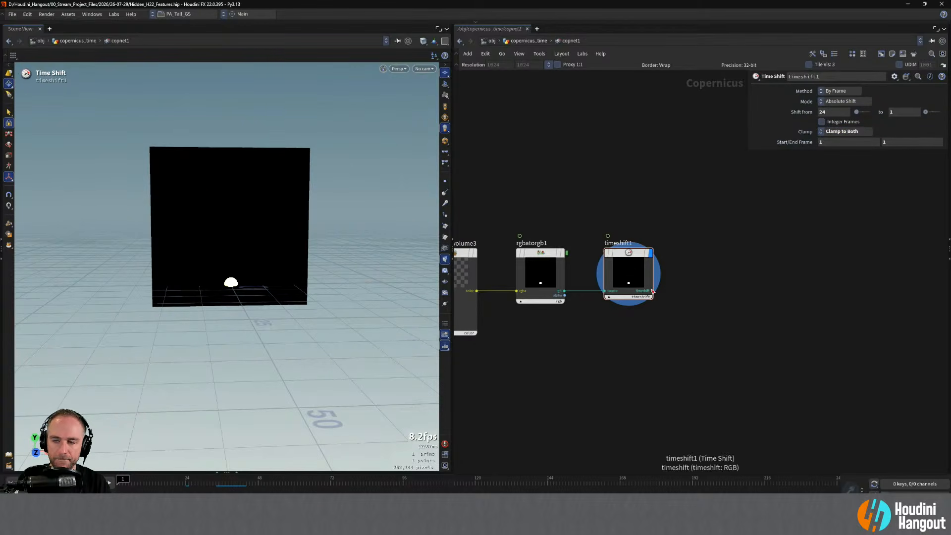
click(847, 132)
click(839, 158)
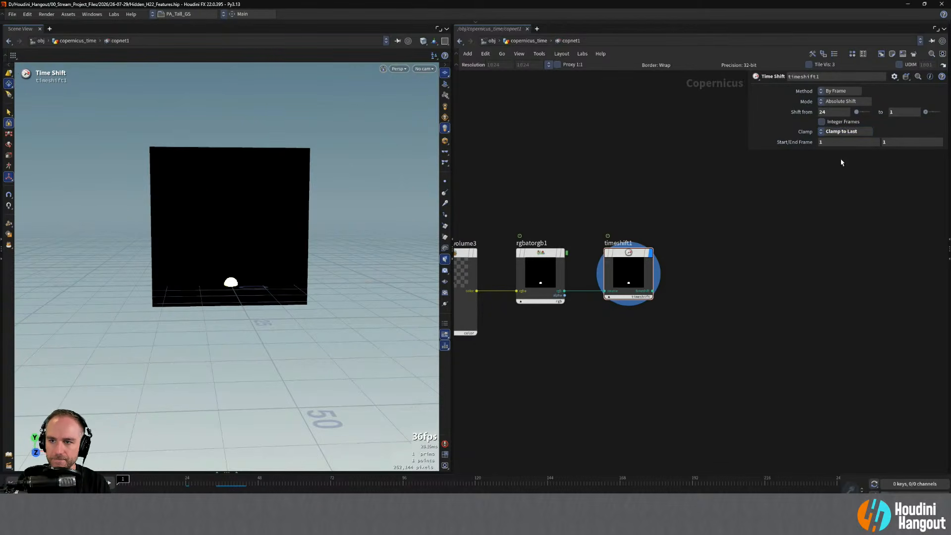
click(844, 132)
click(838, 150)
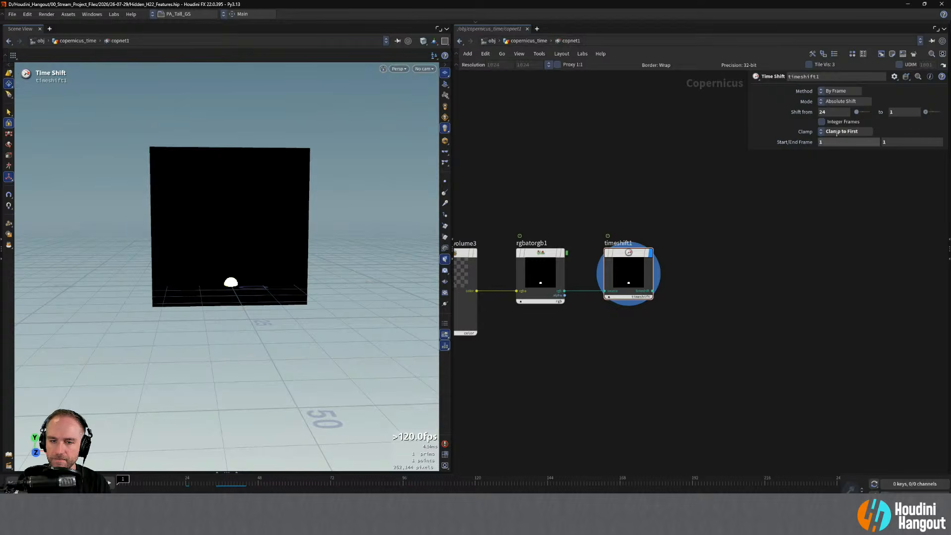
Play the fireball with Clamp to First, rewind, and compare playback with timeshift1 set to Clamp to Both.
key(Up)
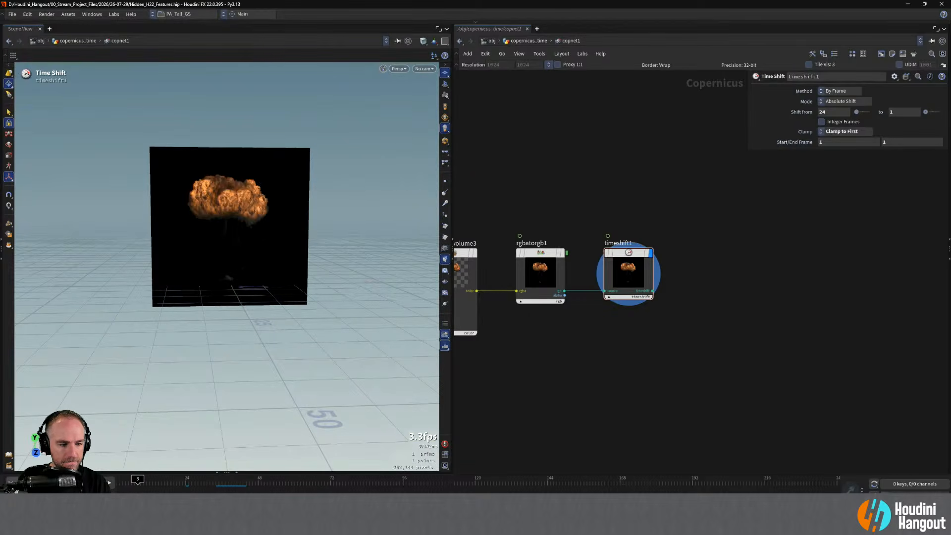
key(ctrl+Up)
click(848, 131)
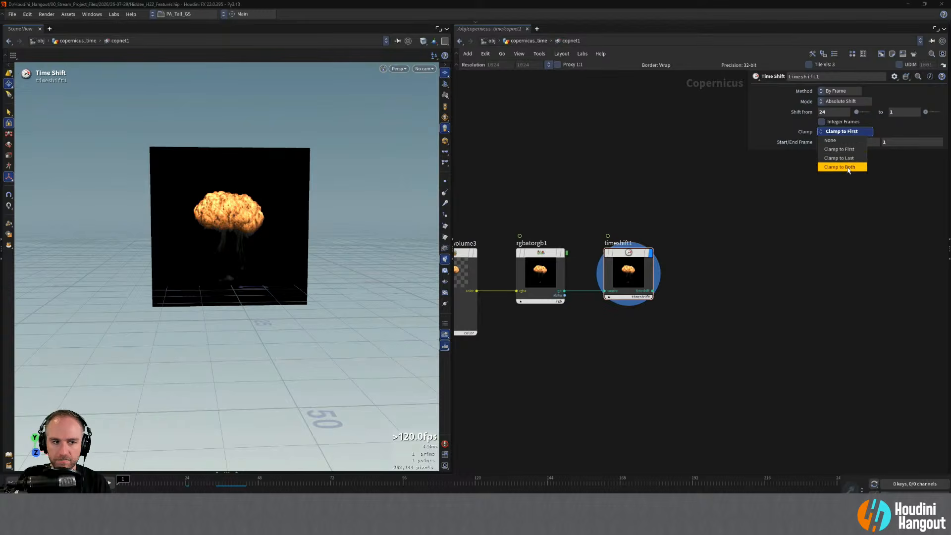
click(842, 167)
key(Up)
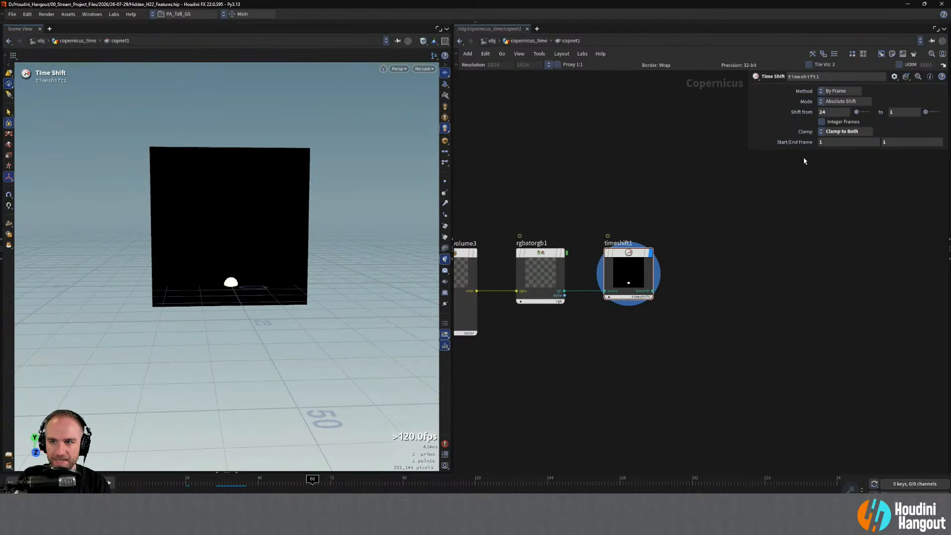
Try Clamp to Last on timeshift1 and reset its clamp to None.
click(844, 132)
click(842, 156)
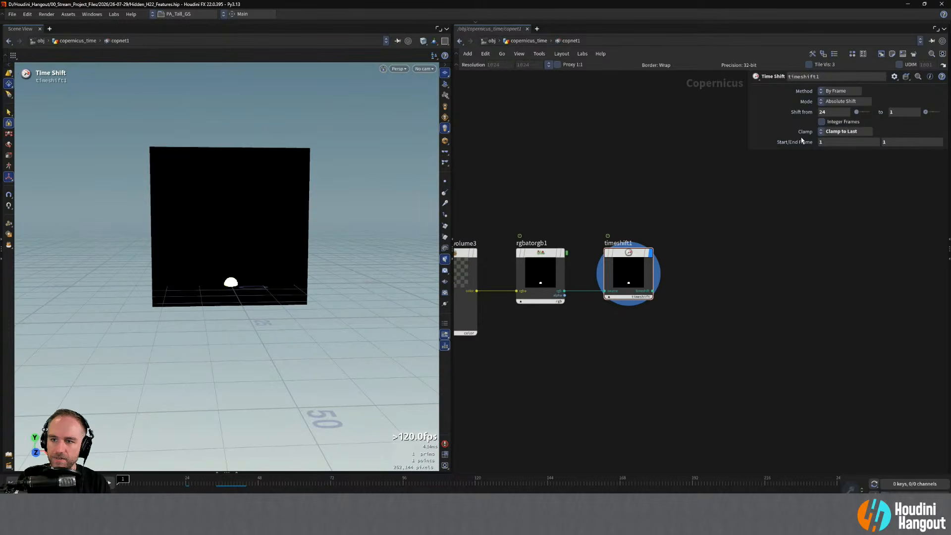
click(844, 131)
click(842, 137)
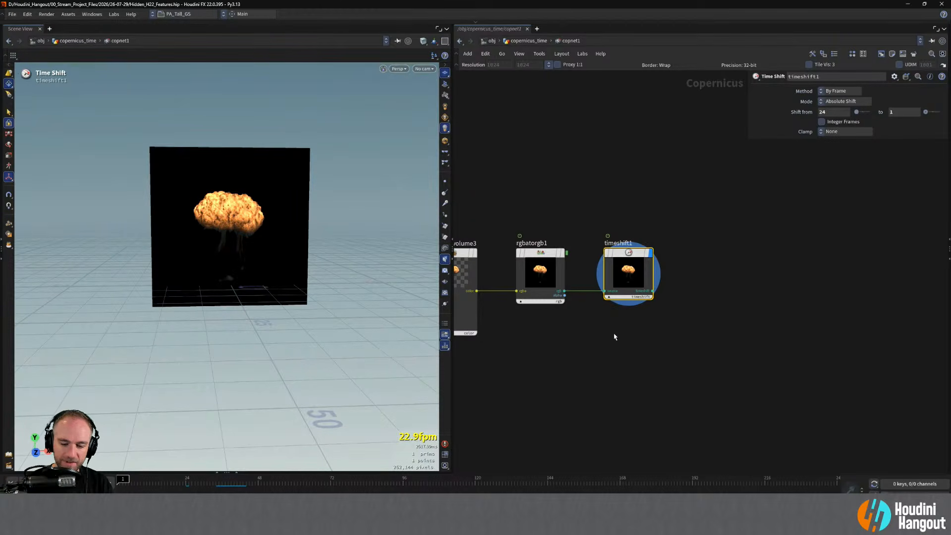
Delete the timeshift1 node after rgbatorgb1.
key(Delete)
key(Tab)
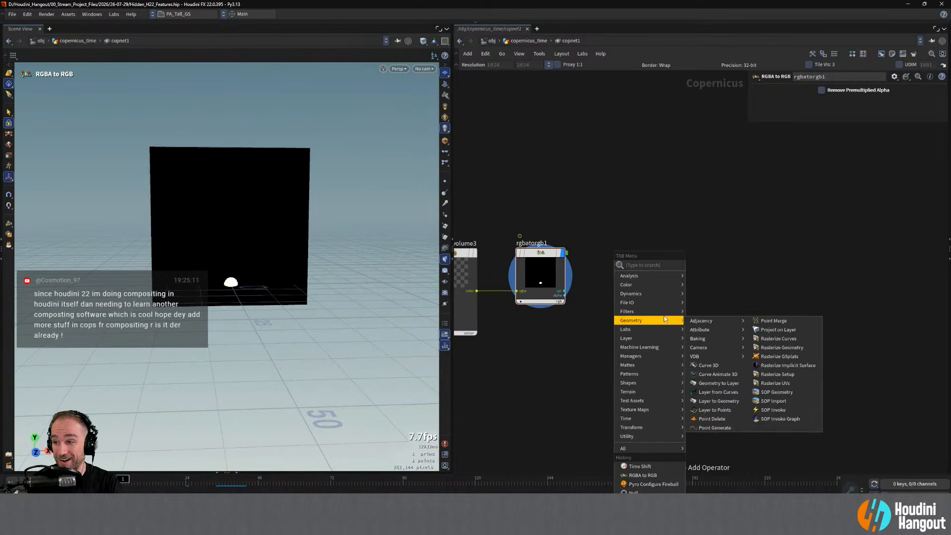
key(Tab)
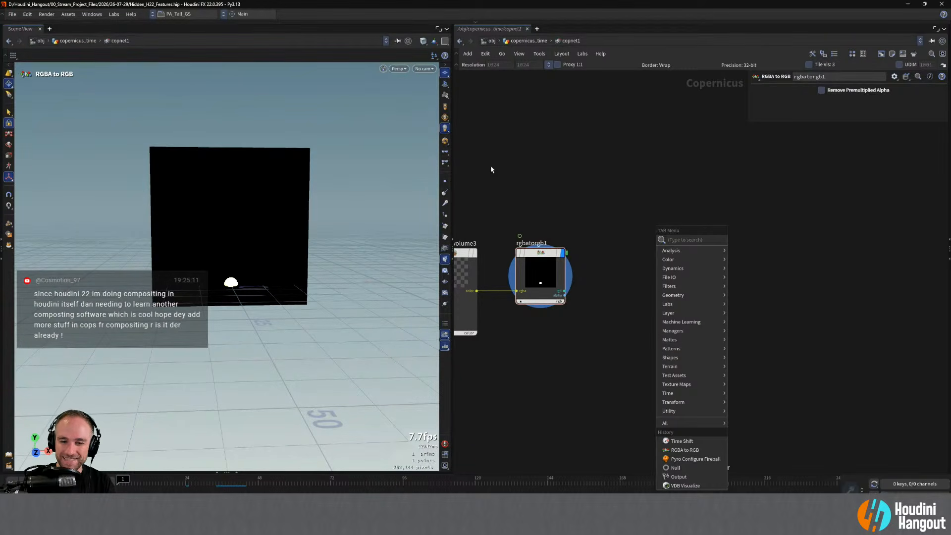
Add a Time Pack node beside rgbatorgb1.
middle_click(526, 189)
middle_drag(559, 187, 602, 180)
right_drag(602, 181, 579, 188)
middle_drag(580, 189, 601, 148)
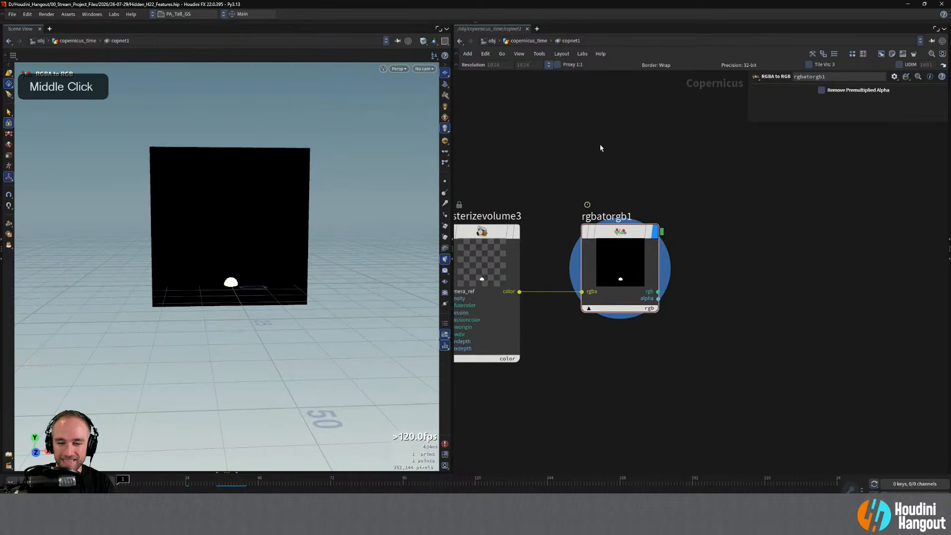
scroll(604, 150, down, 2)
key(Tab)
text(time)
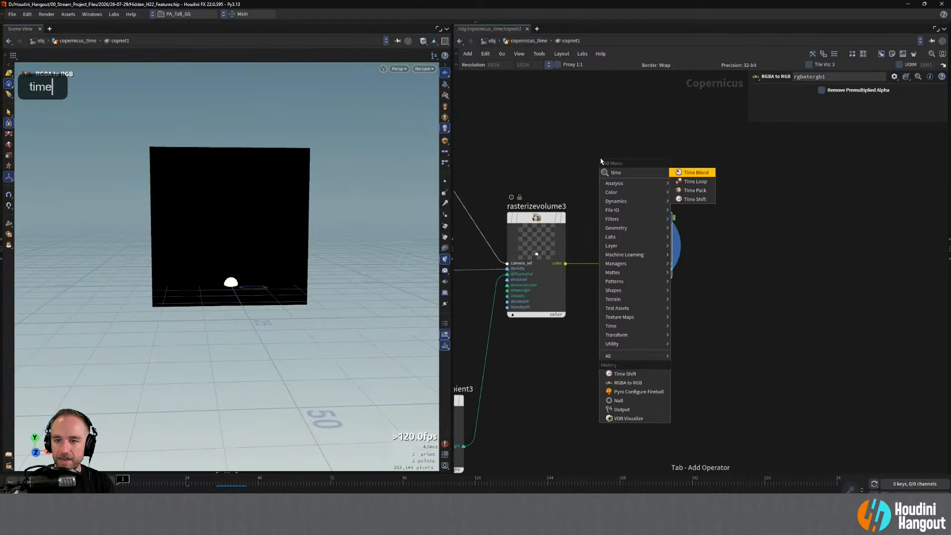
key(Down)
key(Down)
key(Return)
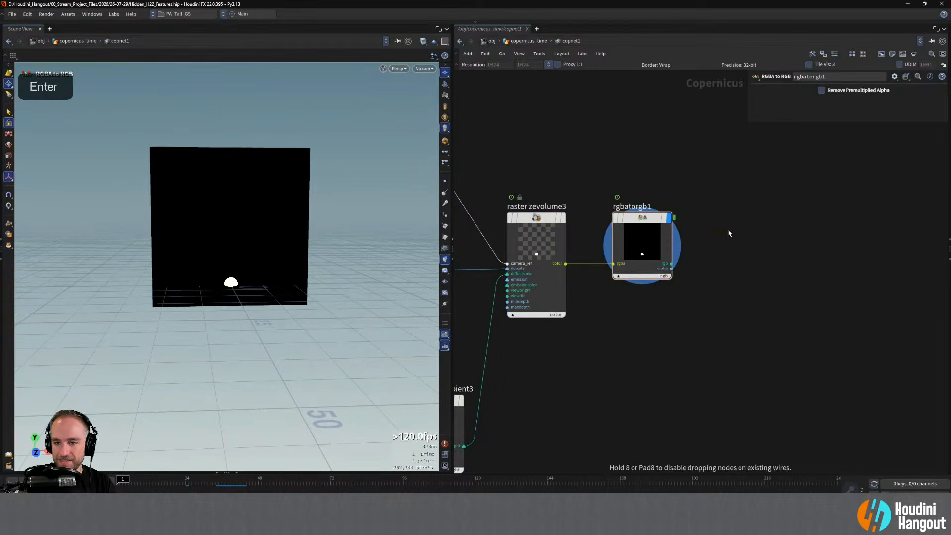
click(712, 189)
drag(711, 186, 766, 229)
middle_drag(714, 314, 672, 333)
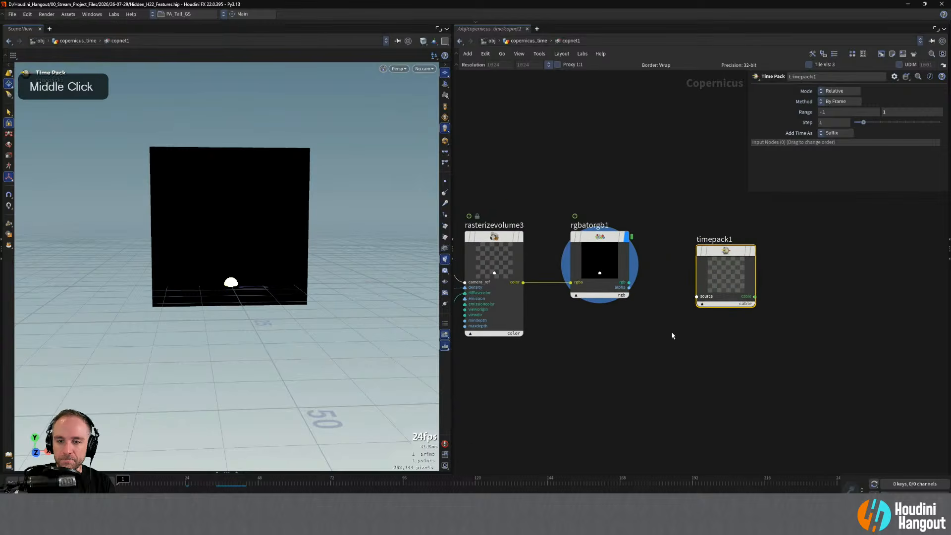
Wire rgbatorgb1's rgb output into timepack1's source, line the nodes up, and display timepack1.
drag(719, 262, 724, 254)
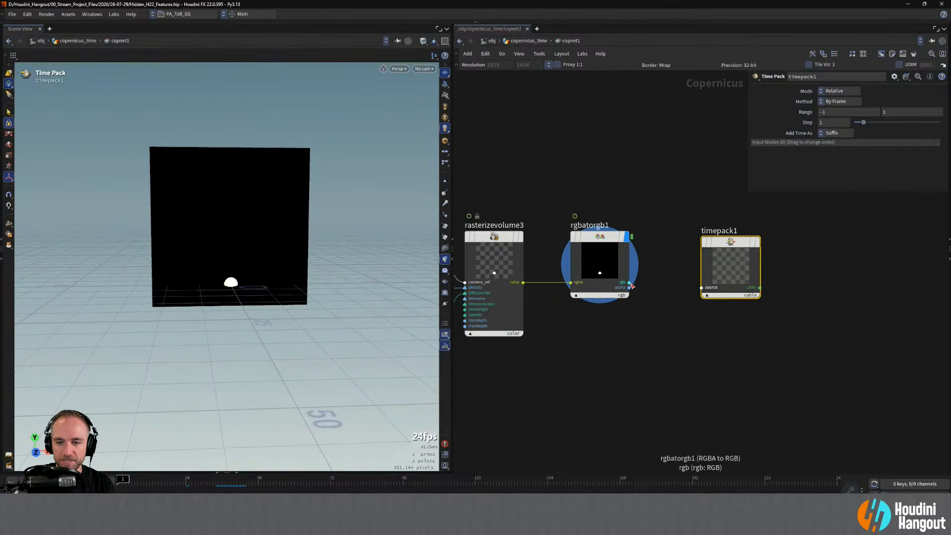
click(629, 283)
drag(729, 260, 694, 255)
mouse_move(701, 240)
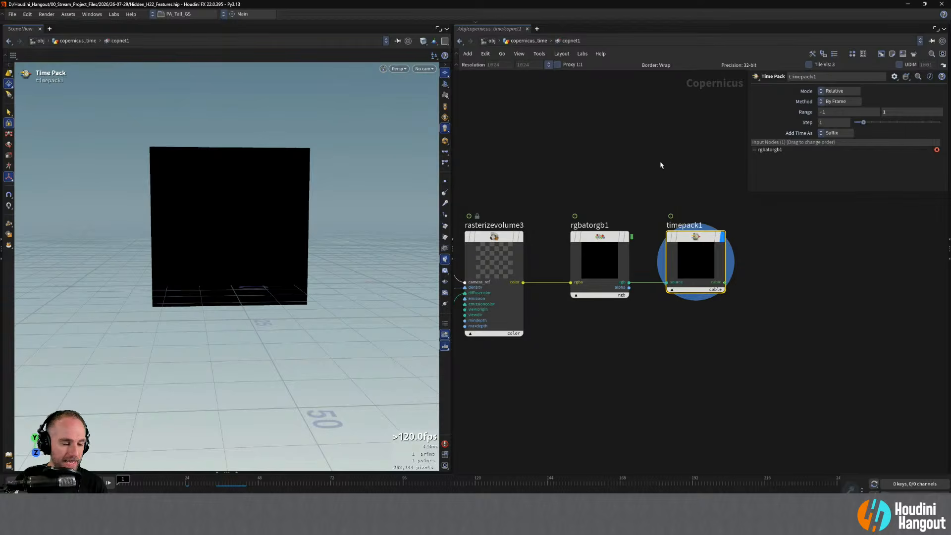
Set timepack1's frame Range to 1 to 64.
double_click(835, 112)
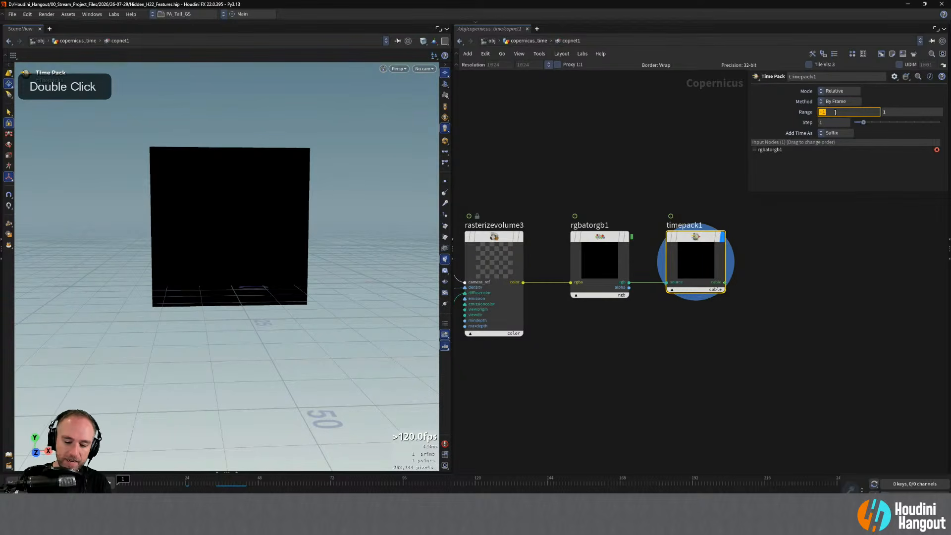
text(1)
key(Return)
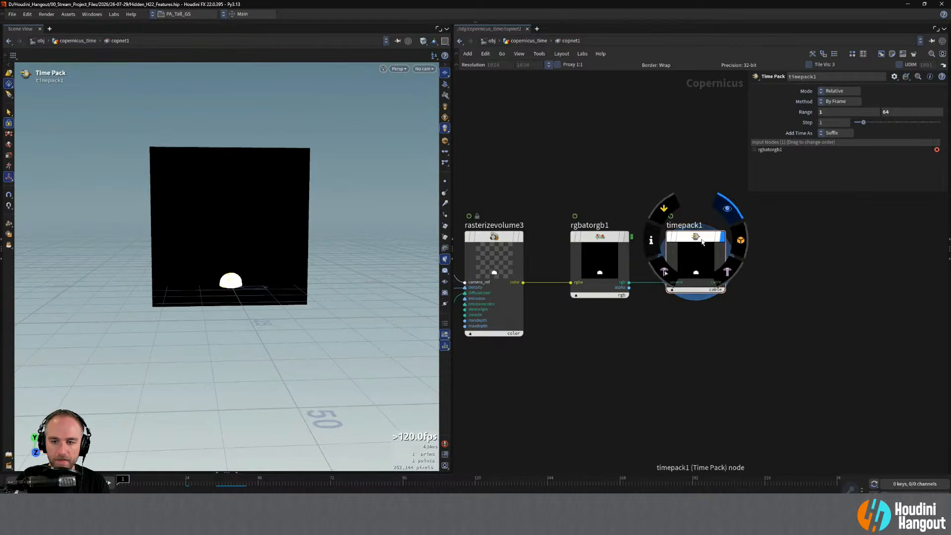
Inspect the color layers packed in timepack1's cable through its node info, and move the node back near rgbatorgb1.
drag(706, 270, 780, 270)
middle_click(775, 238)
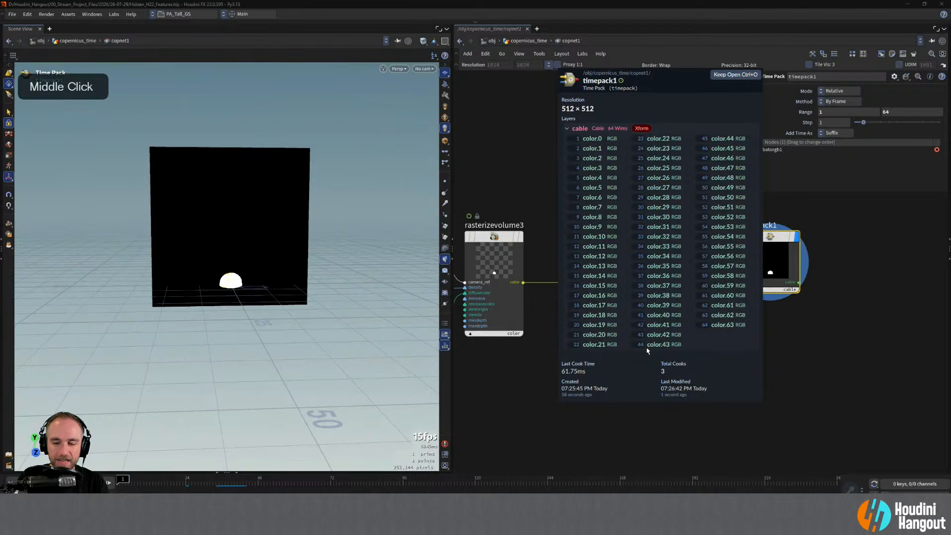
middle_drag(753, 359, 640, 359)
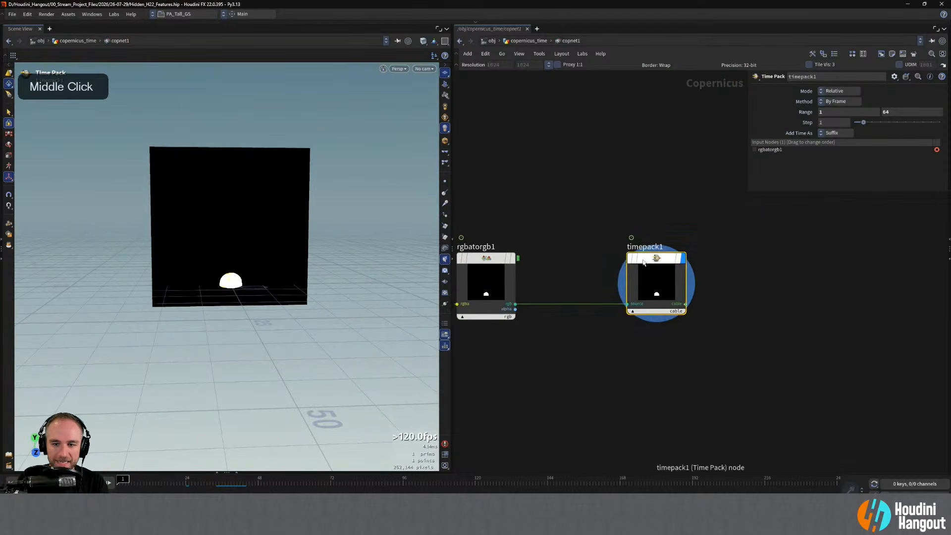
drag(648, 254, 602, 252)
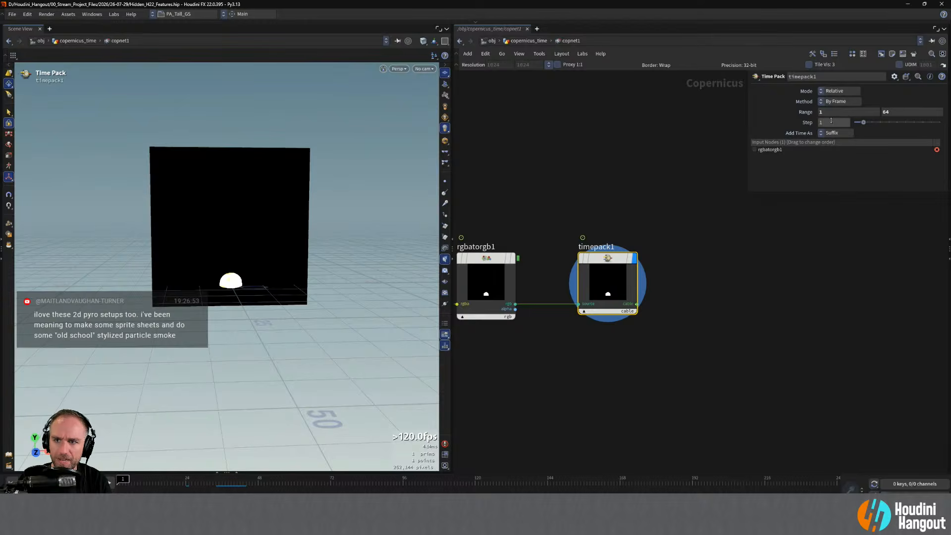
click(715, 297)
key(Tab)
text(time)
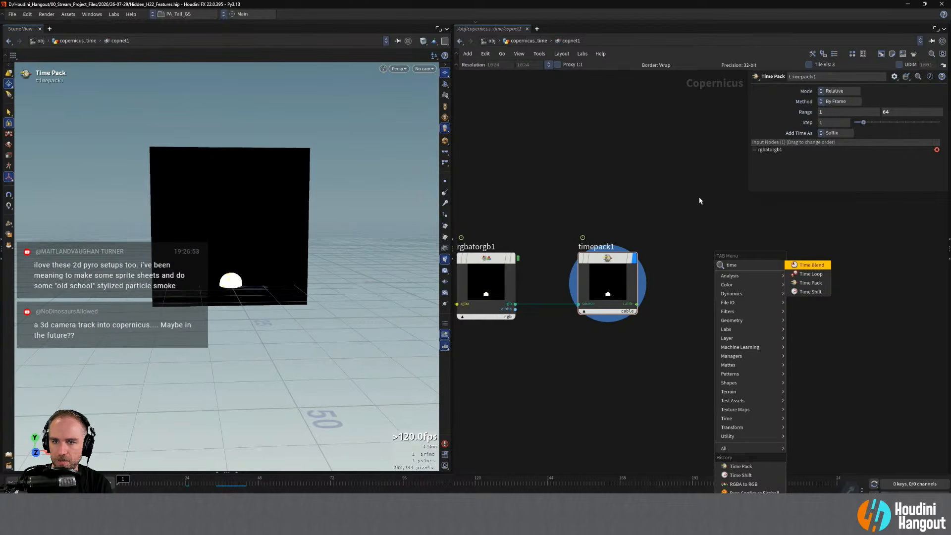
key(Escape)
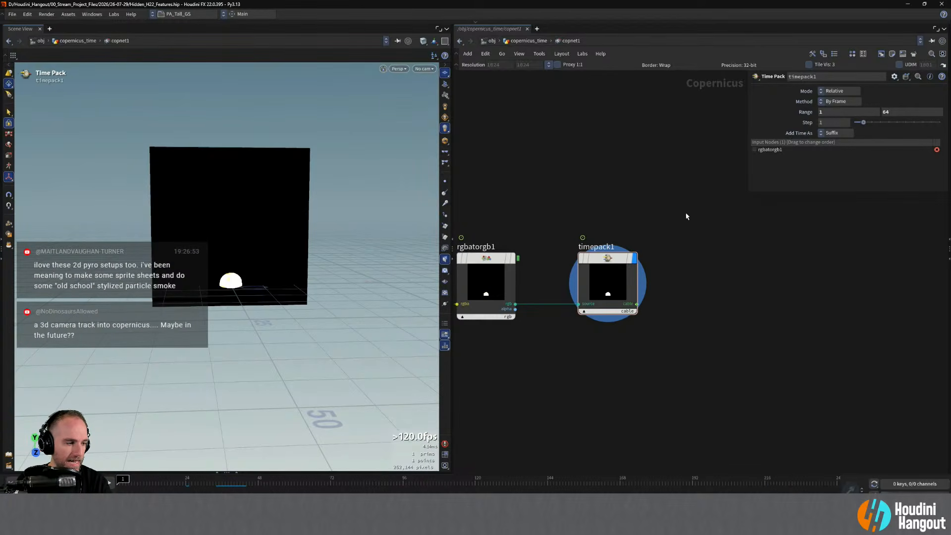
Nudge timepack1 closer to rgbatorgb1 and examine its Step, Mode and Method settings.
drag(604, 277, 589, 277)
click(823, 122)
double_click(822, 123)
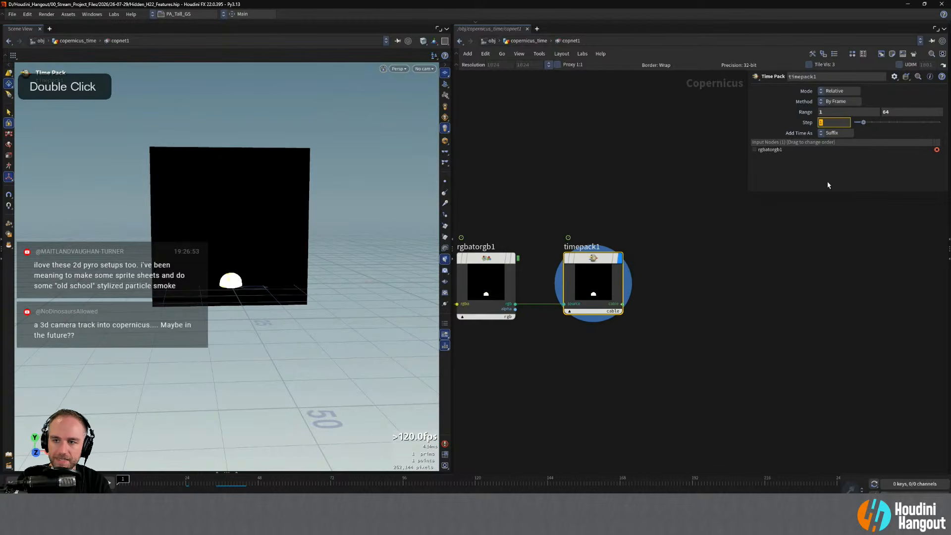
click(834, 91)
click(889, 93)
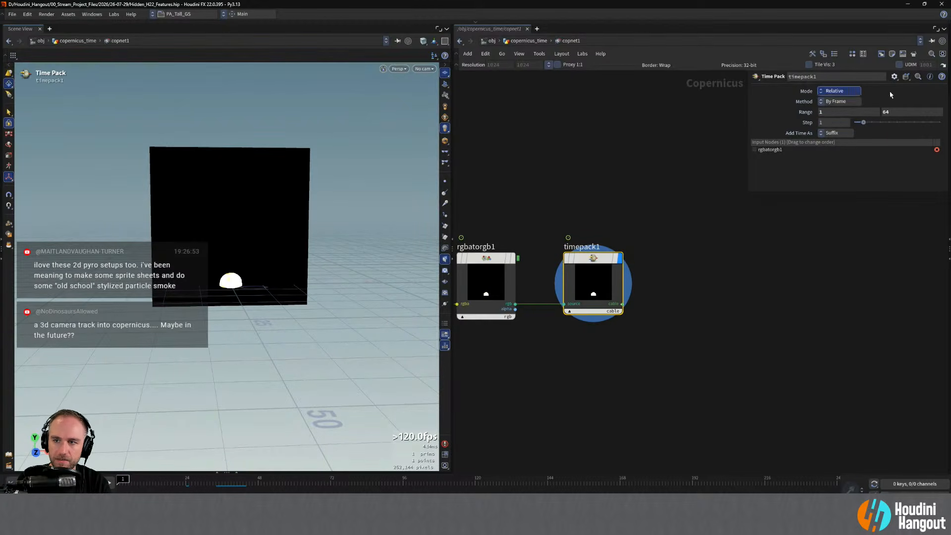
click(835, 101)
click(900, 101)
Keep timepack1's Mode on Relative, try advancing the timeline, and interrupt the cook.
click(852, 92)
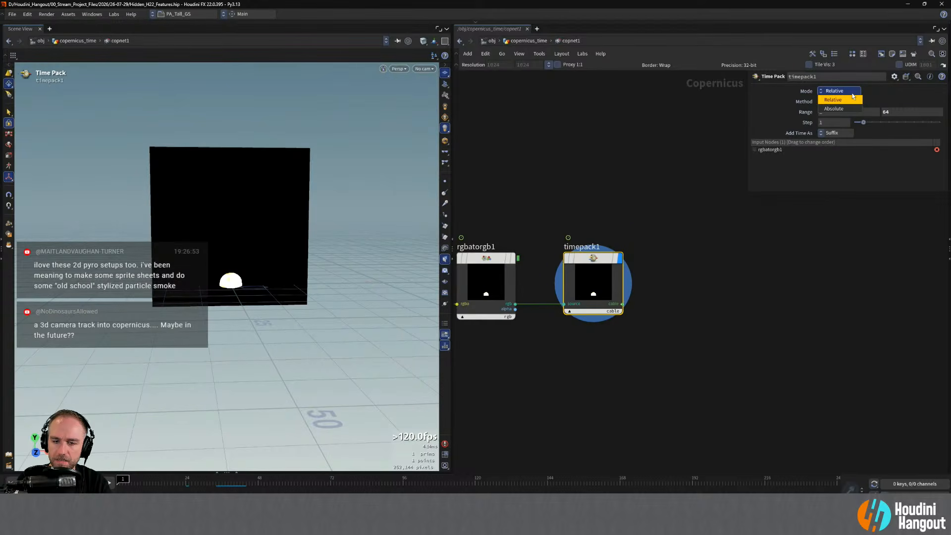
click(852, 99)
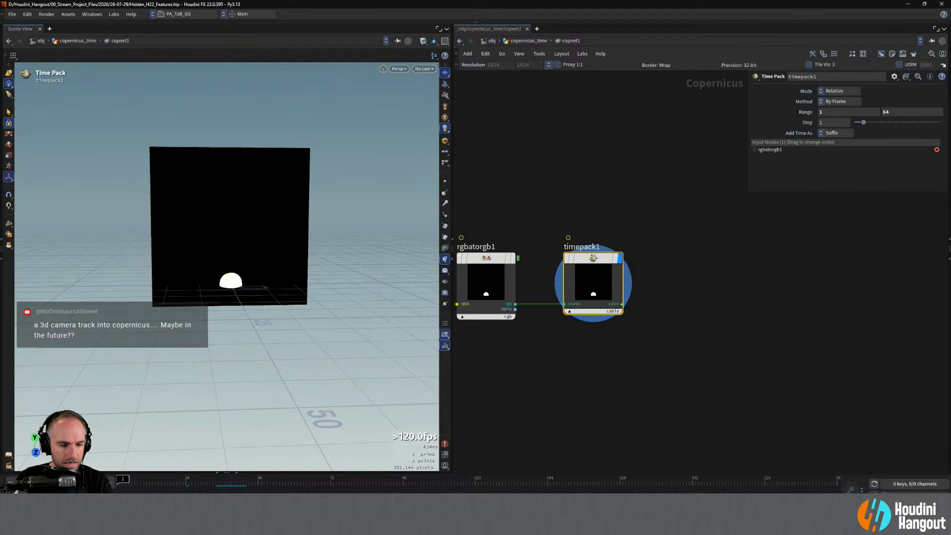
key(Escape)
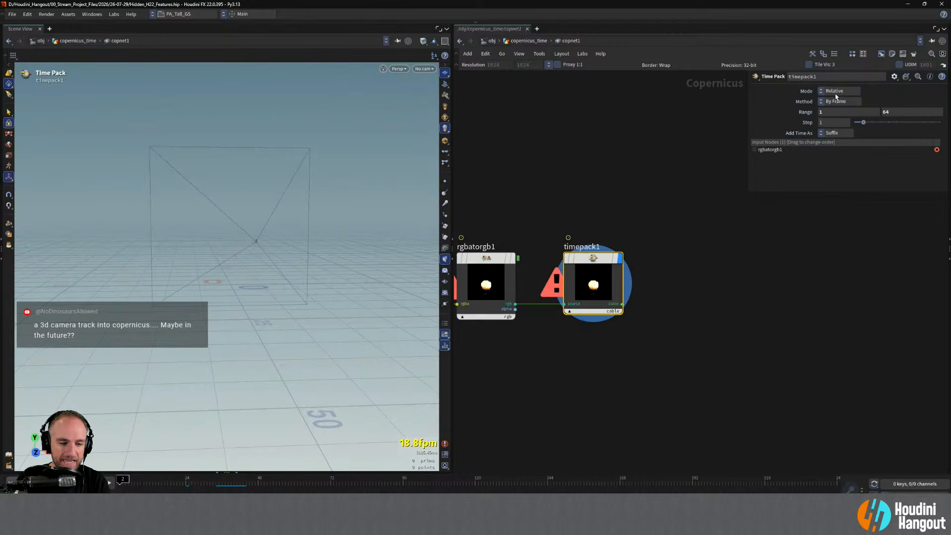
key(Escape)
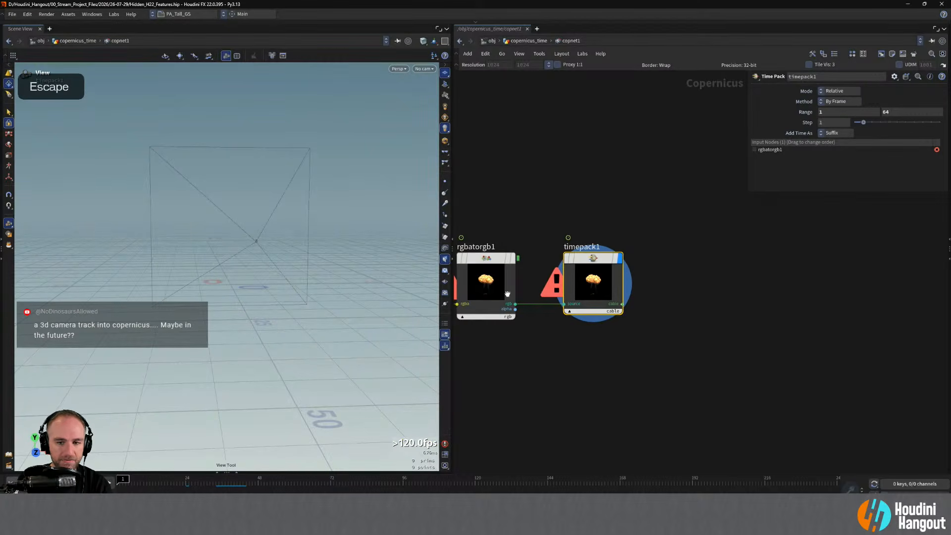
Switch timepack1's Mode to Absolute and set its Step to 6.
click(839, 90)
click(837, 101)
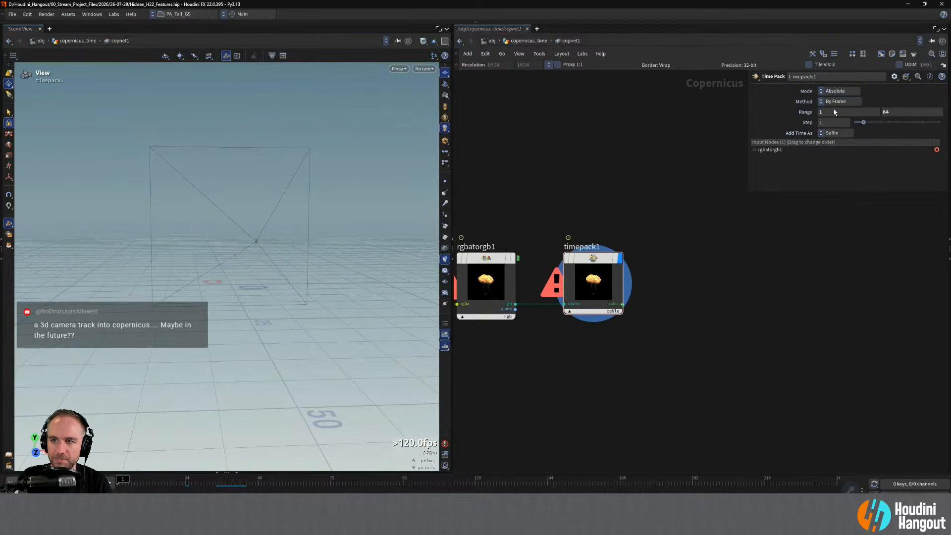
double_click(829, 122)
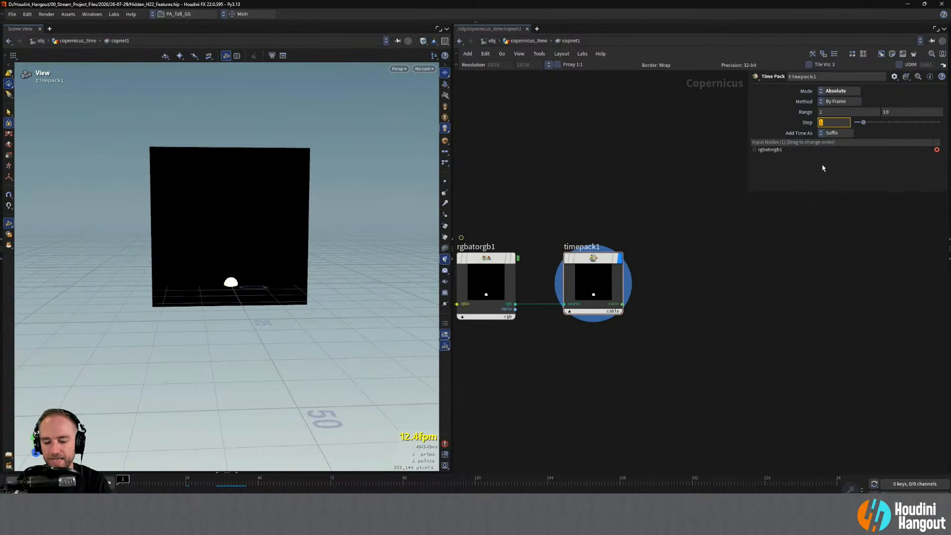
text(6)
key(Return)
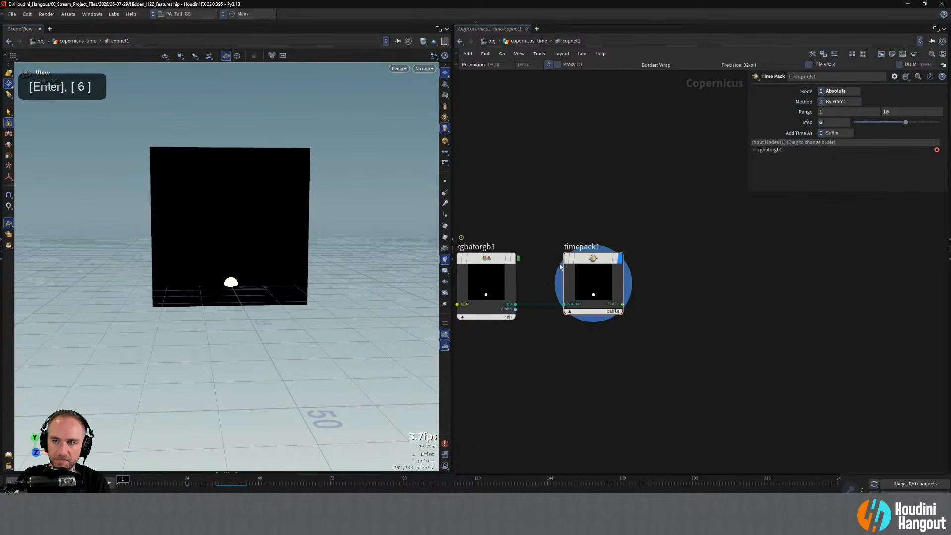
Set the end of timepack1's Range to frame 64 and check its node info.
double_click(908, 109)
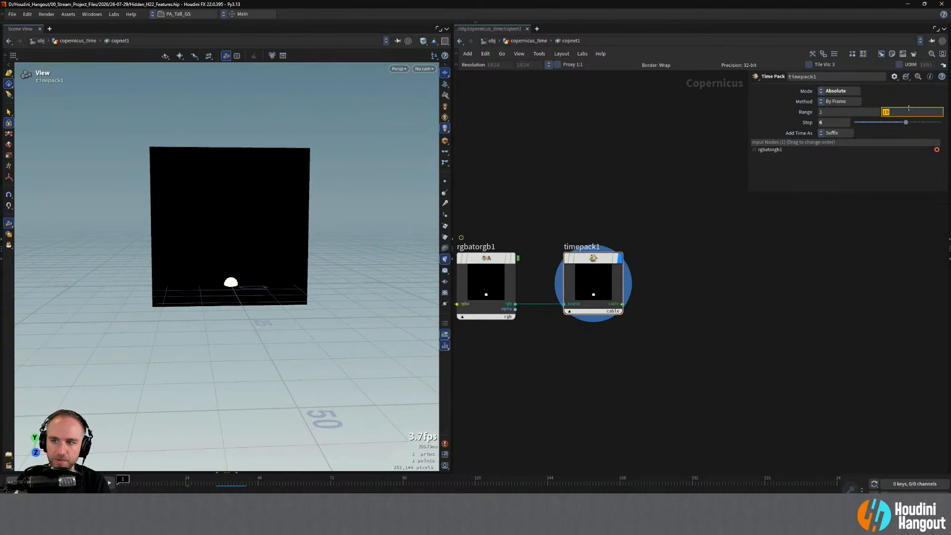
text(64)
key(Return)
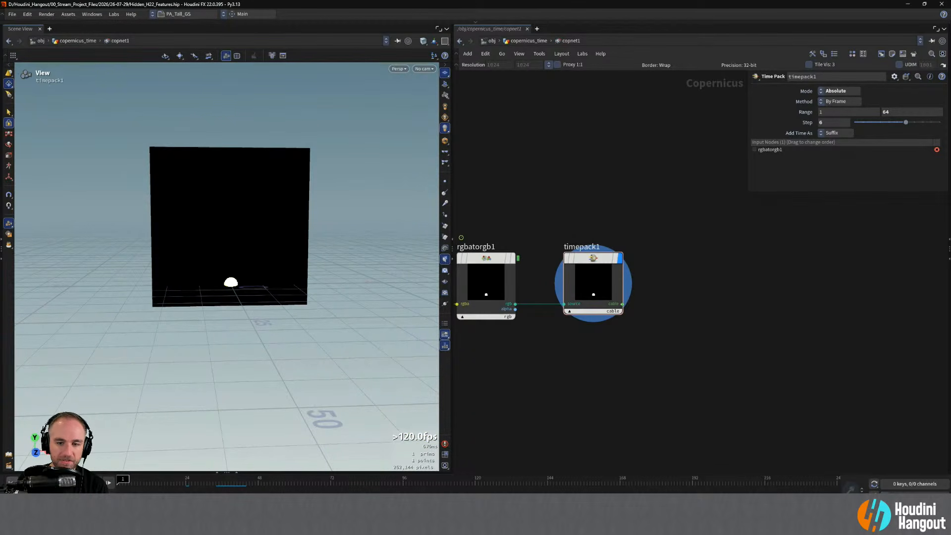
middle_click(592, 258)
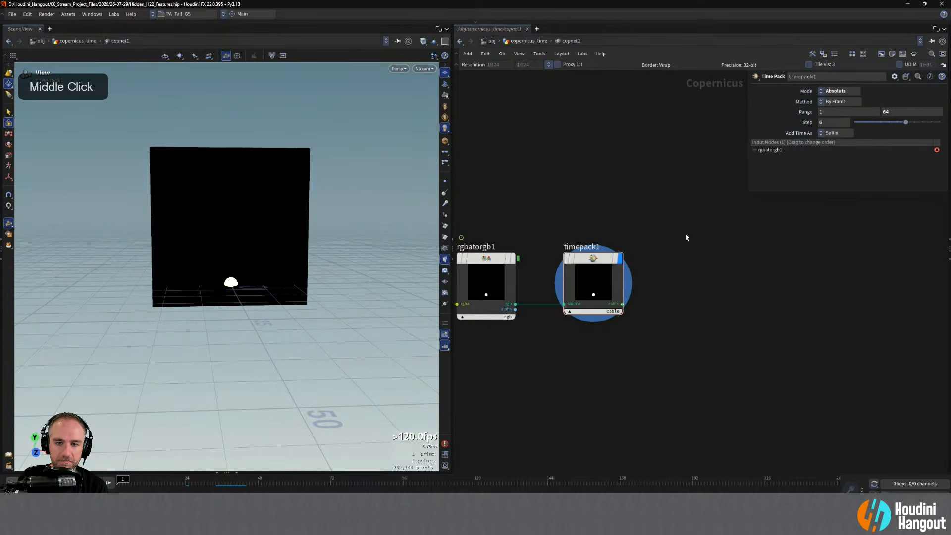
Add a Contact Sheet node fed by timepack1's cable output.
key(Tab)
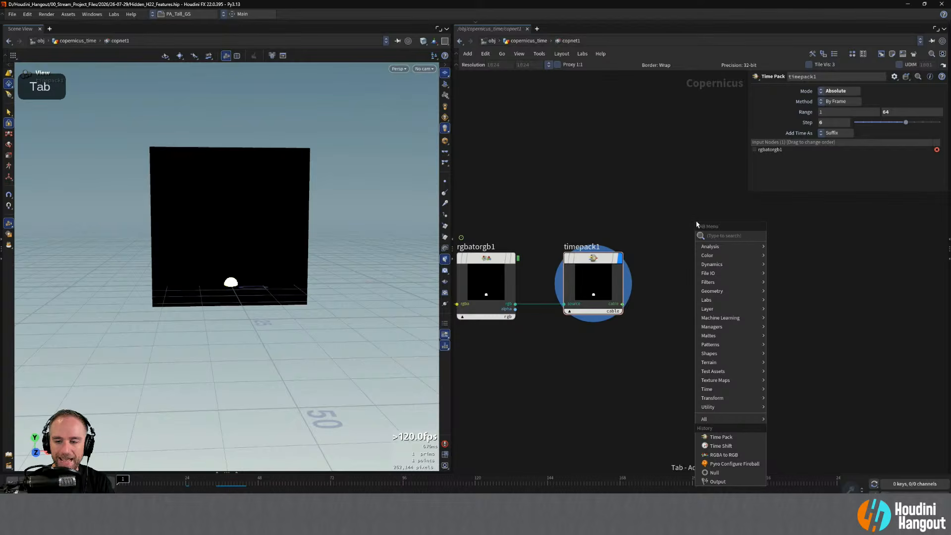
text(cont)
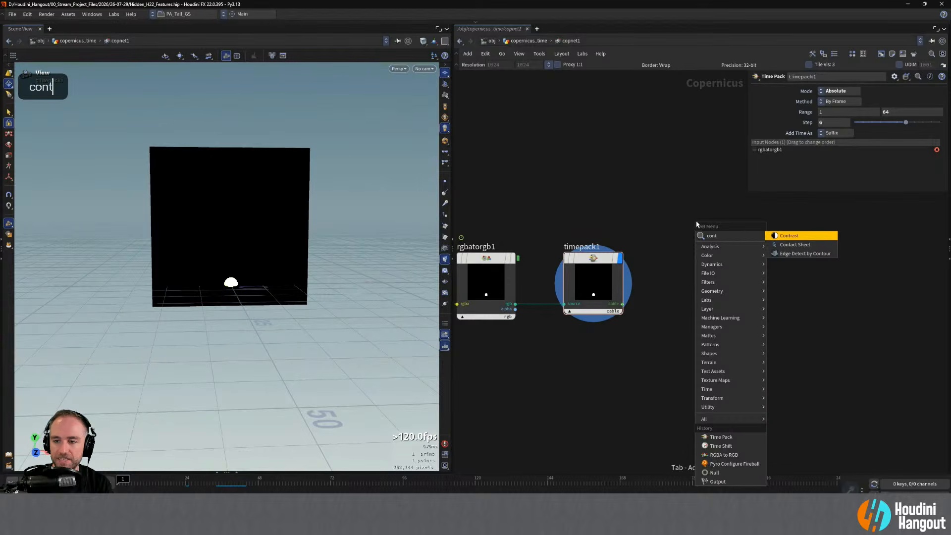
key(Down)
key(Return)
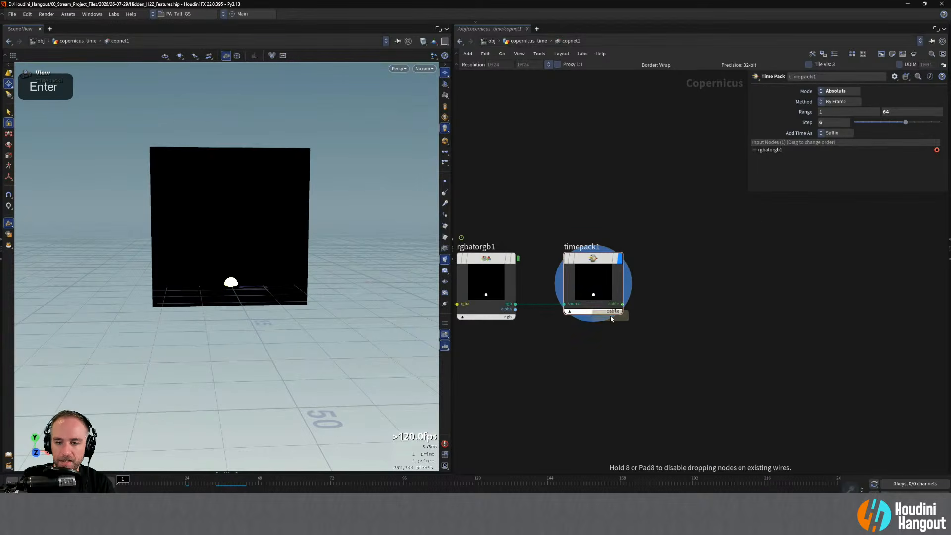
click(670, 332)
Display contactsheet1's result in the viewport and align the node in a row with timepack1.
mouse_move(710, 307)
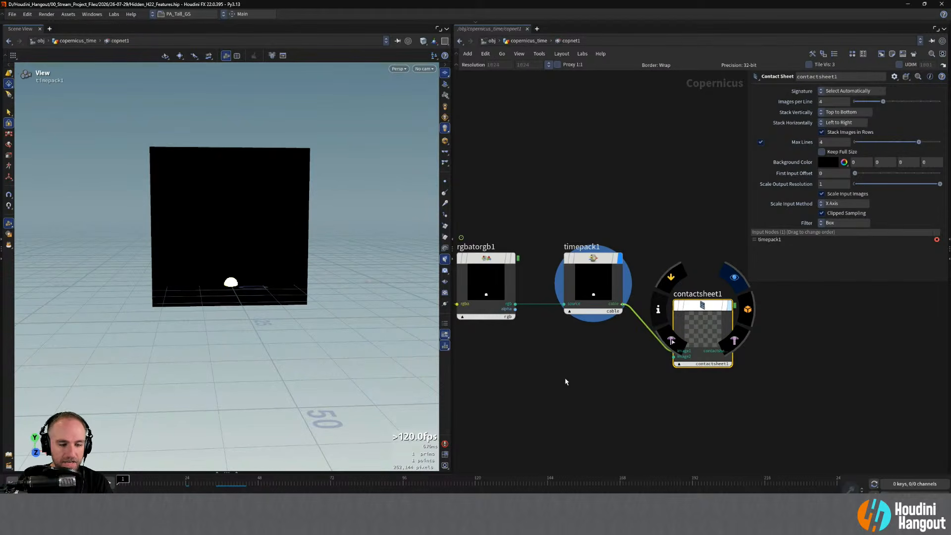
key(r)
click(698, 309)
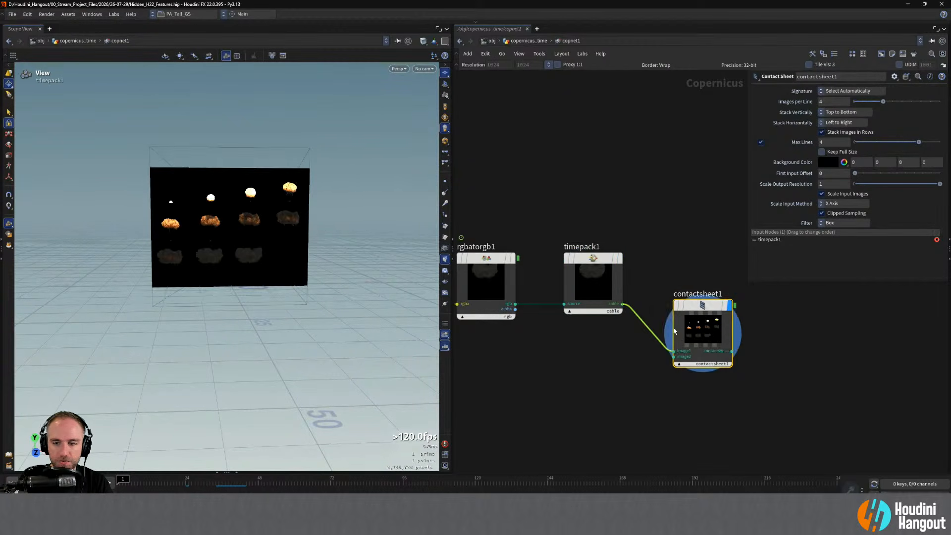
drag(699, 310, 697, 261)
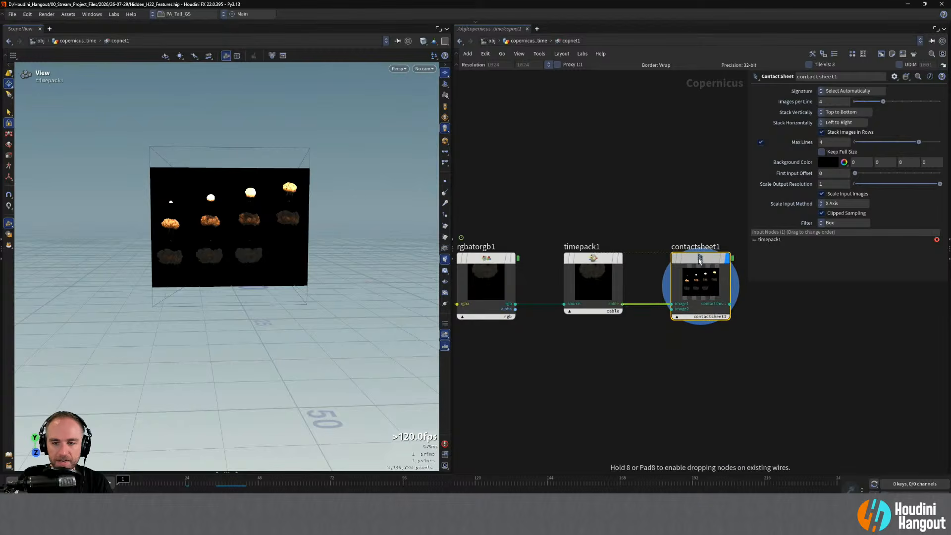
Inspect the fireball frames on the contact sheet and set timepack1's Step to 4.
alt+right_drag(221, 203, 265, 218)
mouse_move(265, 218)
alt+mouse_down()
mouse_move(281, 228)
mouse_move(251, 206)
alt+mouse_up()
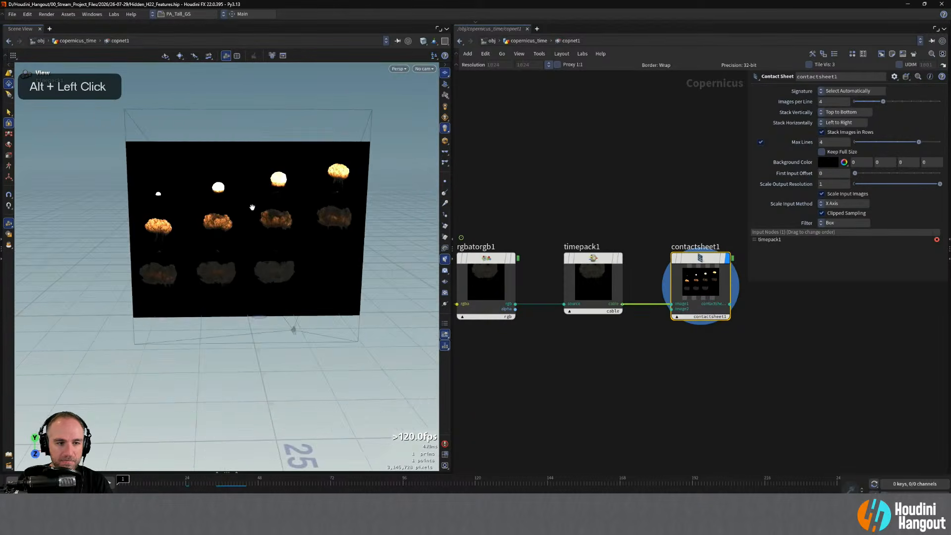
alt+right_drag(251, 206, 272, 201)
alt+drag(272, 201, 266, 191)
alt+right_drag(267, 191, 253, 193)
alt+drag(253, 193, 277, 210)
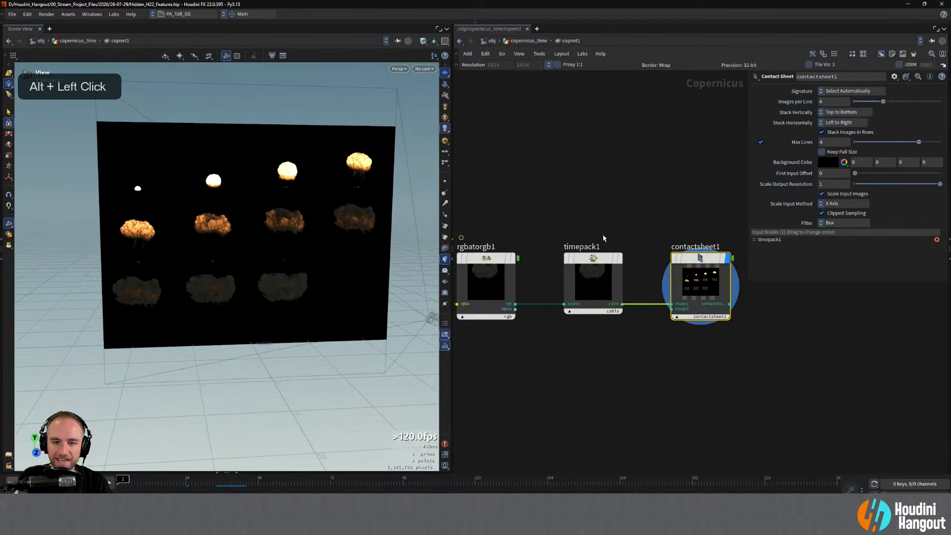
click(607, 283)
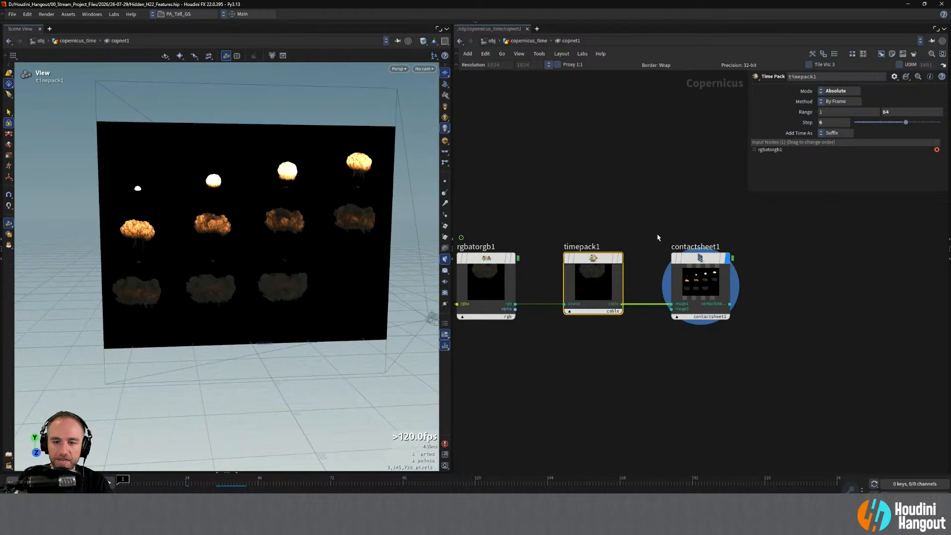
double_click(827, 121)
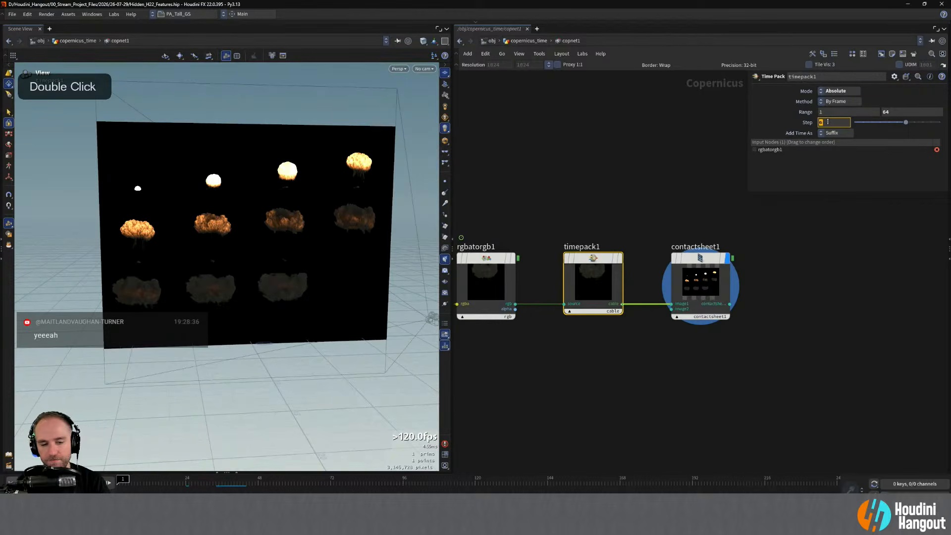
text(4)
key(Return)
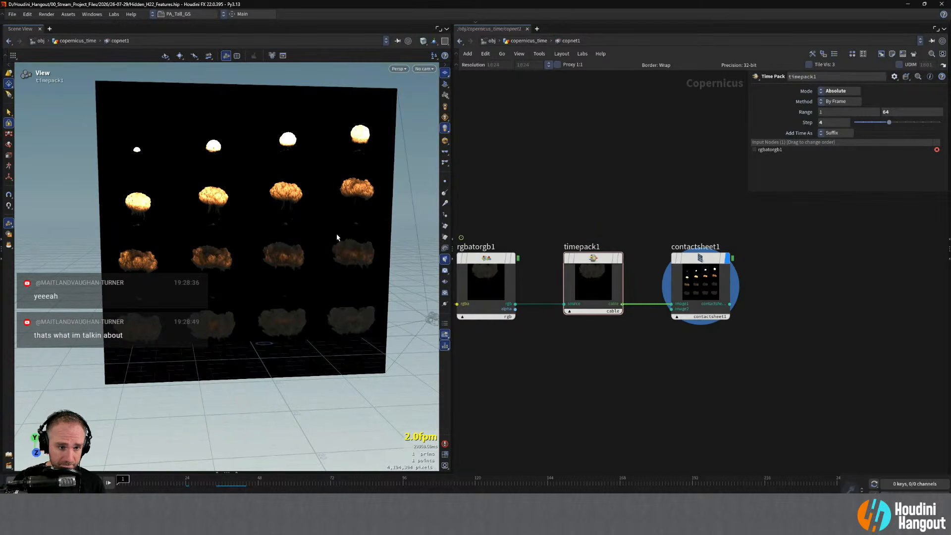
Move contactsheet1 farther from timepack1 to leave a gap, and compare timepack1's output with the contact sheet in the viewport.
alt+drag(304, 228, 276, 235)
alt+right_drag(277, 235, 219, 238)
alt+drag(219, 238, 200, 245)
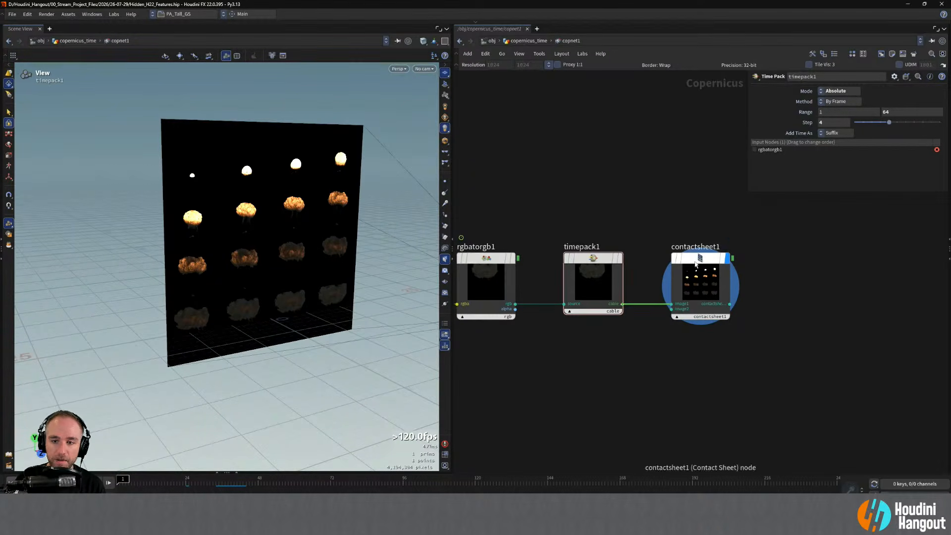
drag(700, 280, 781, 280)
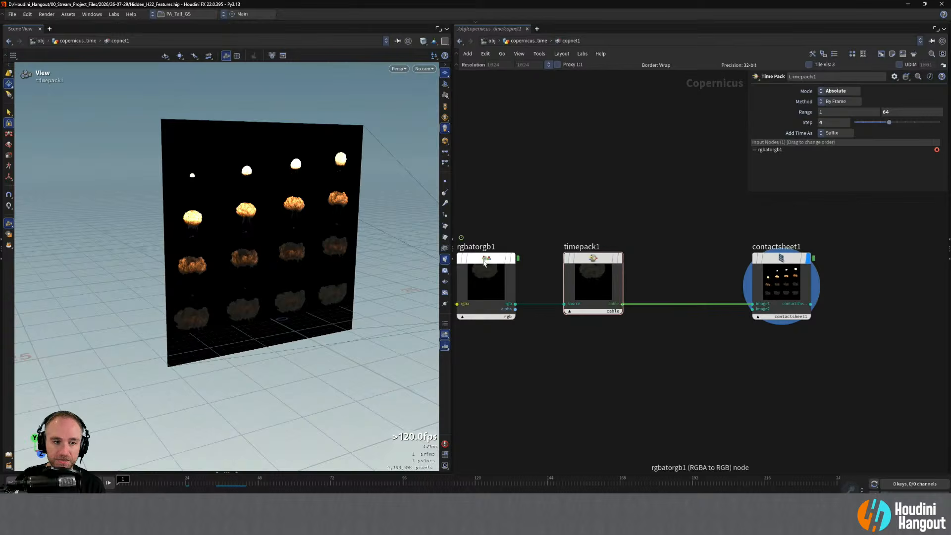
click(619, 258)
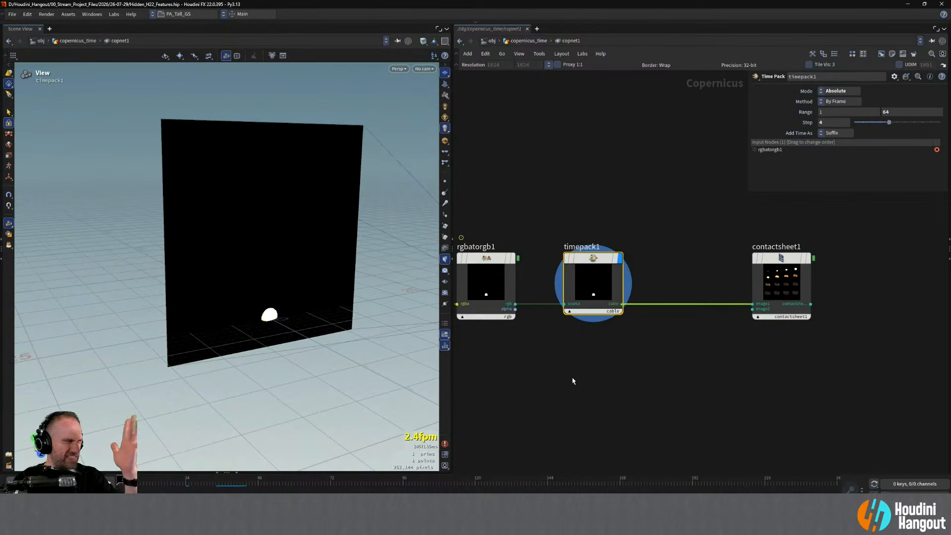
mouse_move(755, 255)
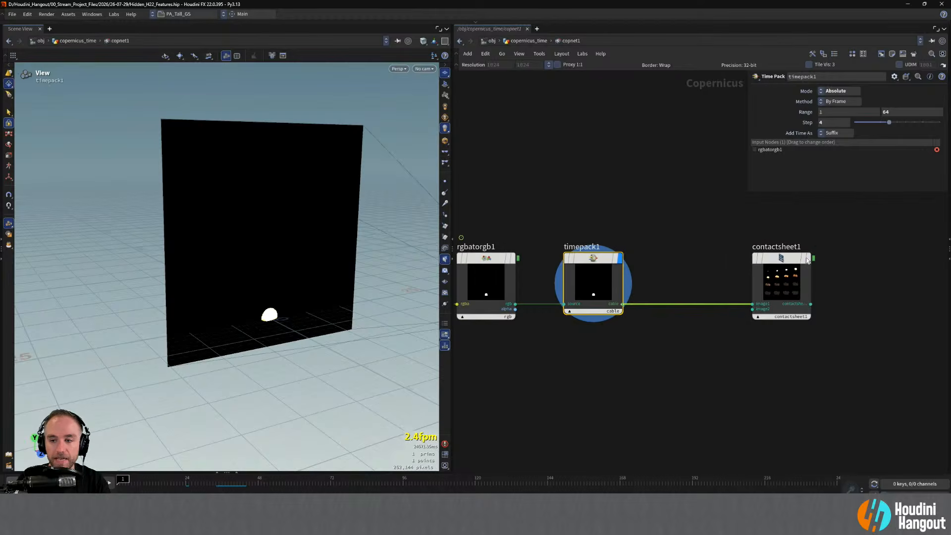
click(809, 258)
Insert an Artistic Pixelate filter node between timepack1 and contactsheet1, aligned with both.
key(Tab)
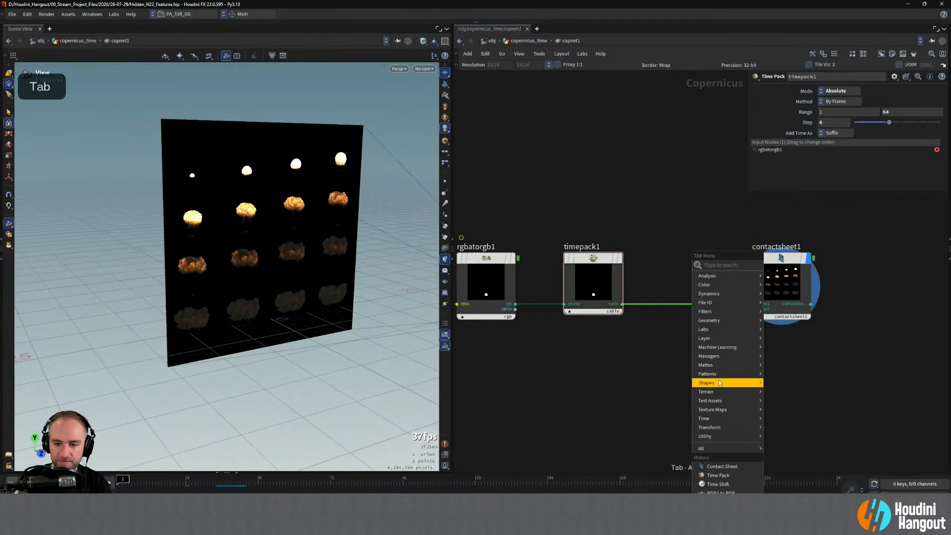
mouse_move(718, 375)
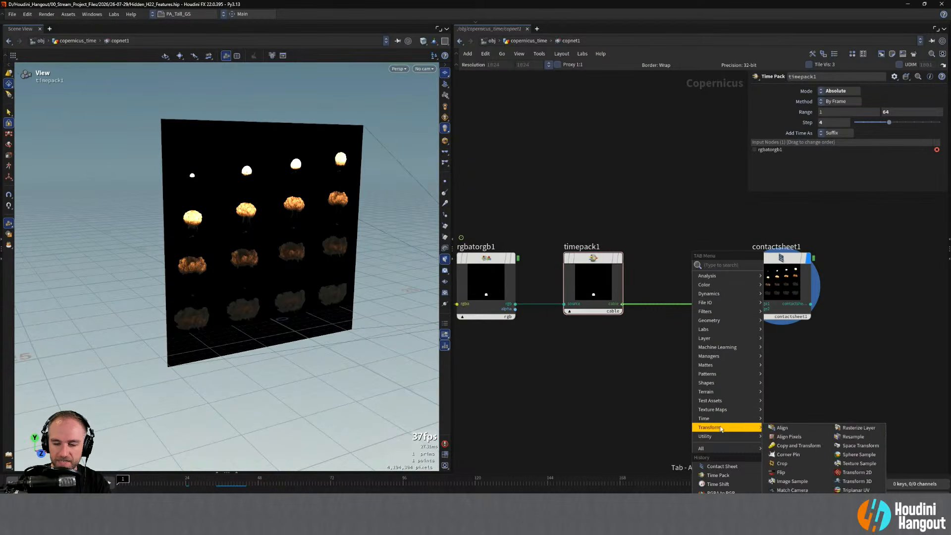
mouse_move(723, 401)
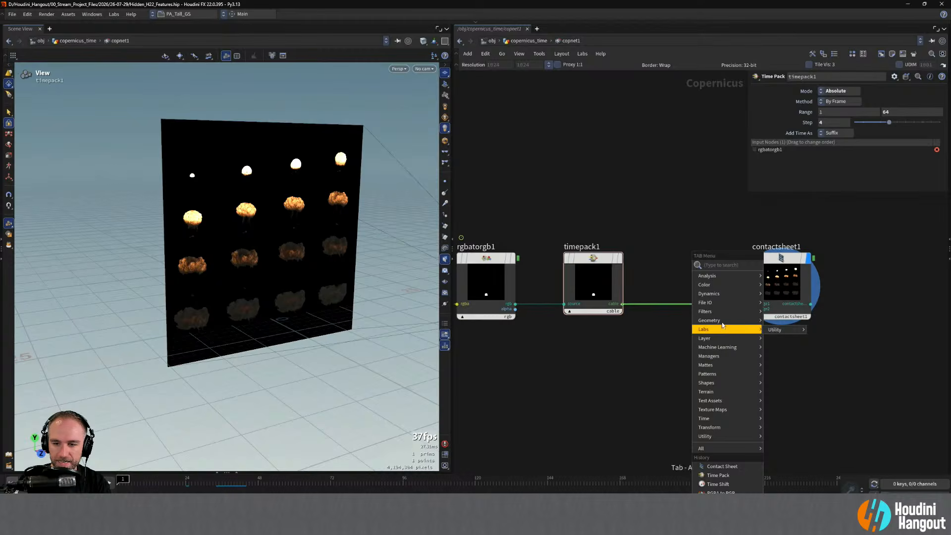
mouse_move(722, 314)
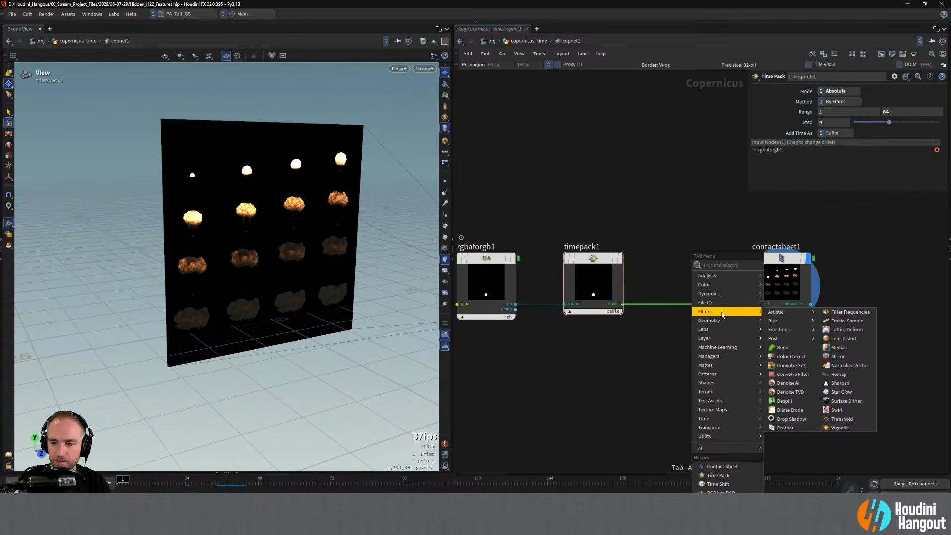
mouse_move(776, 314)
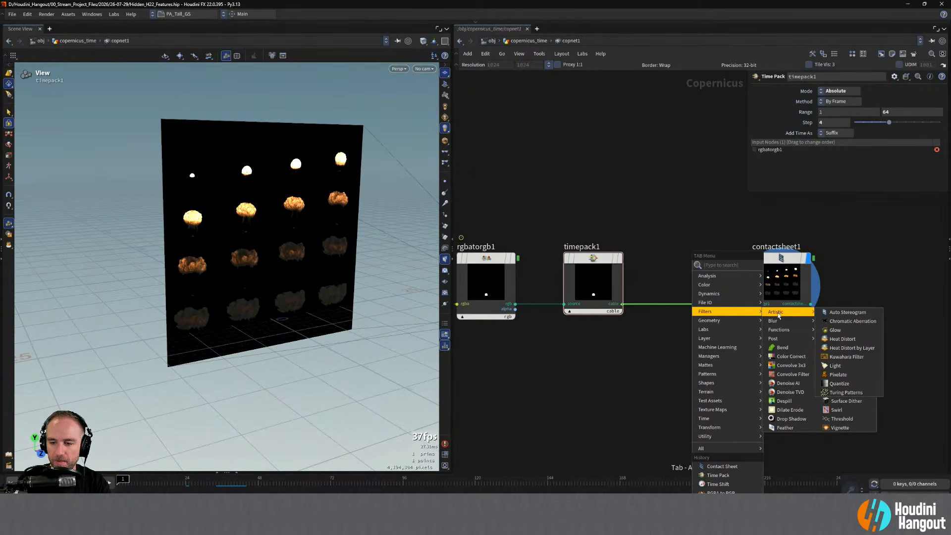
click(838, 375)
click(691, 289)
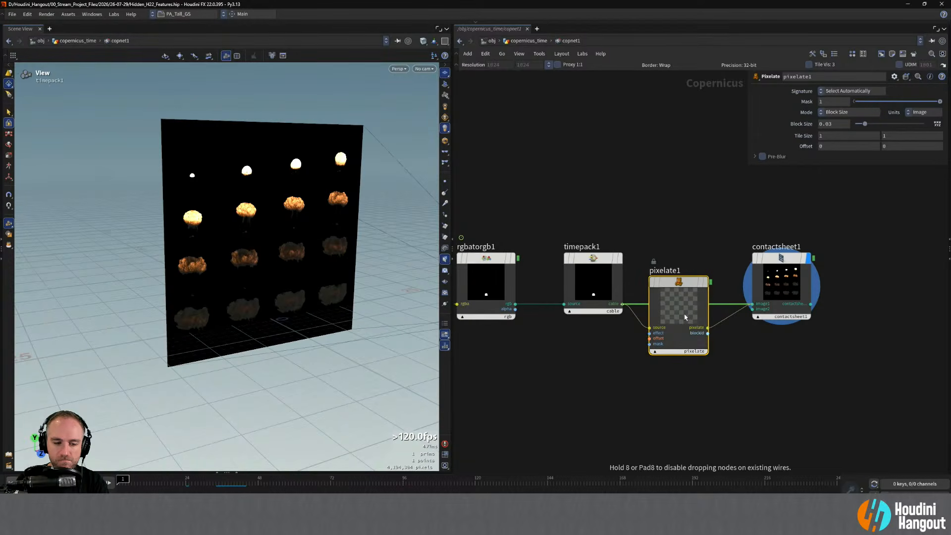
drag(685, 317, 704, 269)
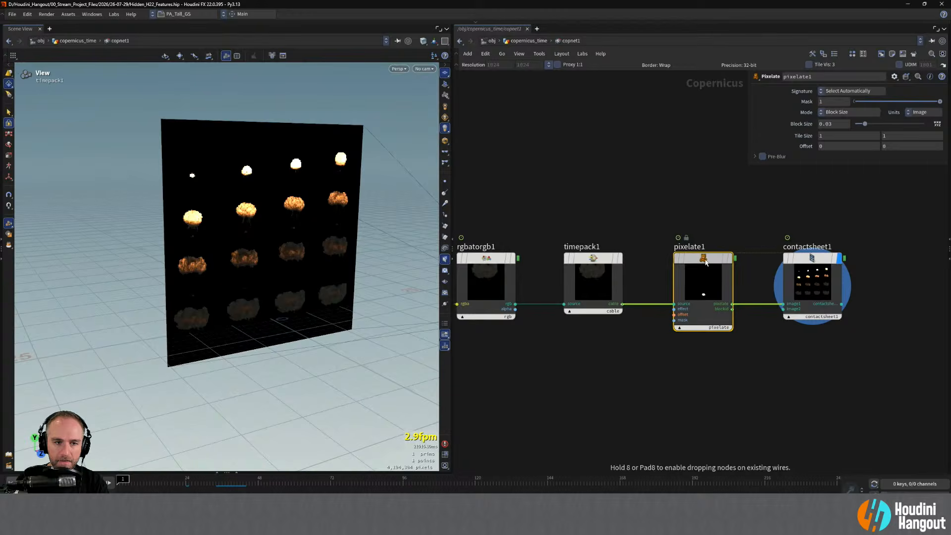
Select timepack1 and examine its node info ahead of the Pixelate node.
right_drag(692, 376, 758, 340)
middle_drag(758, 340, 713, 373)
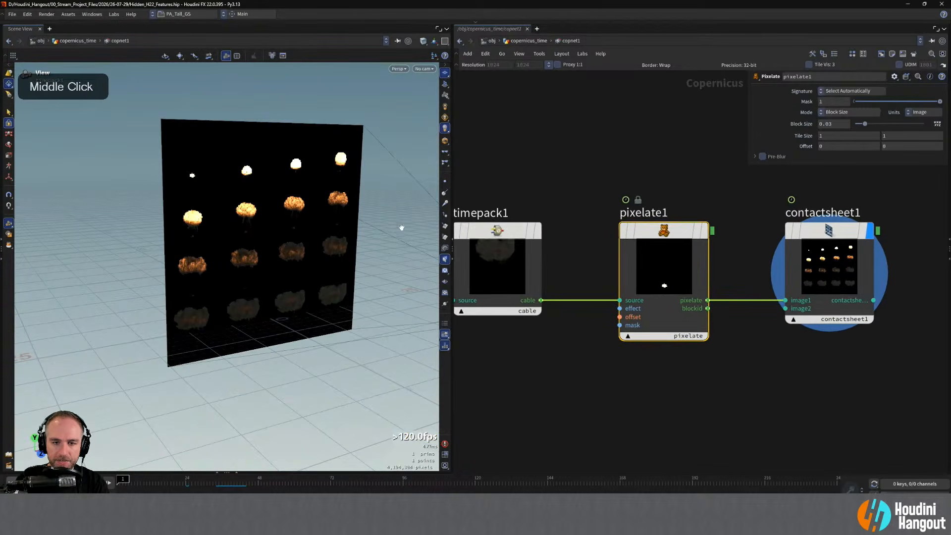
click(495, 233)
middle_drag(496, 233, 564, 231)
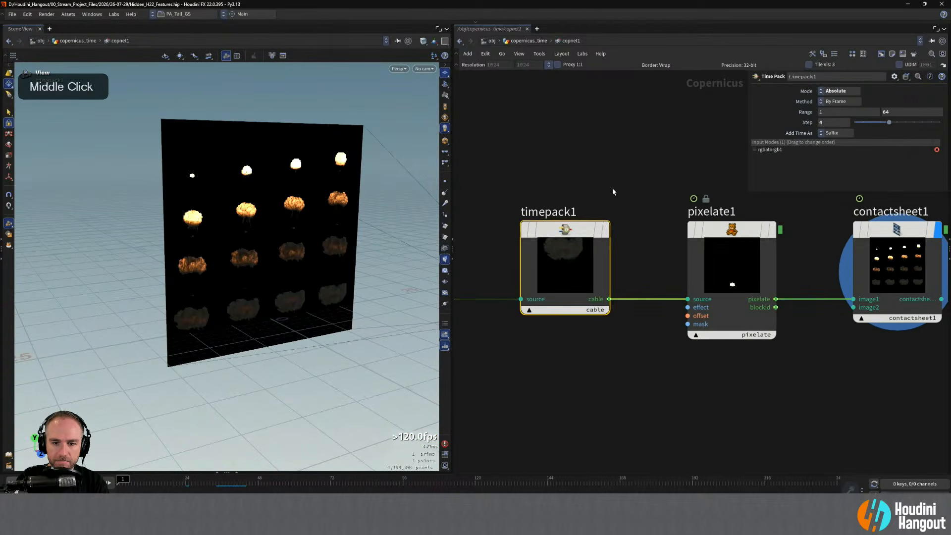
middle_click(573, 230)
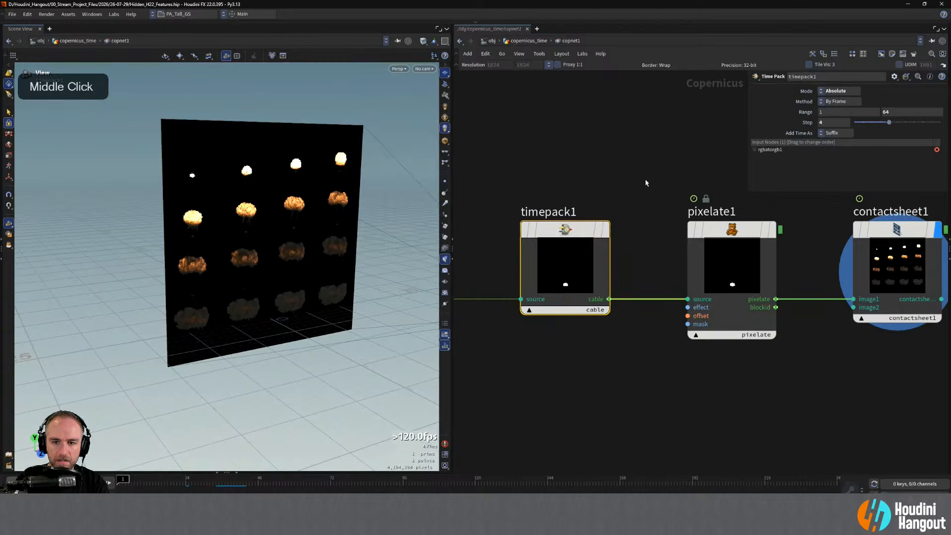
key(Tab)
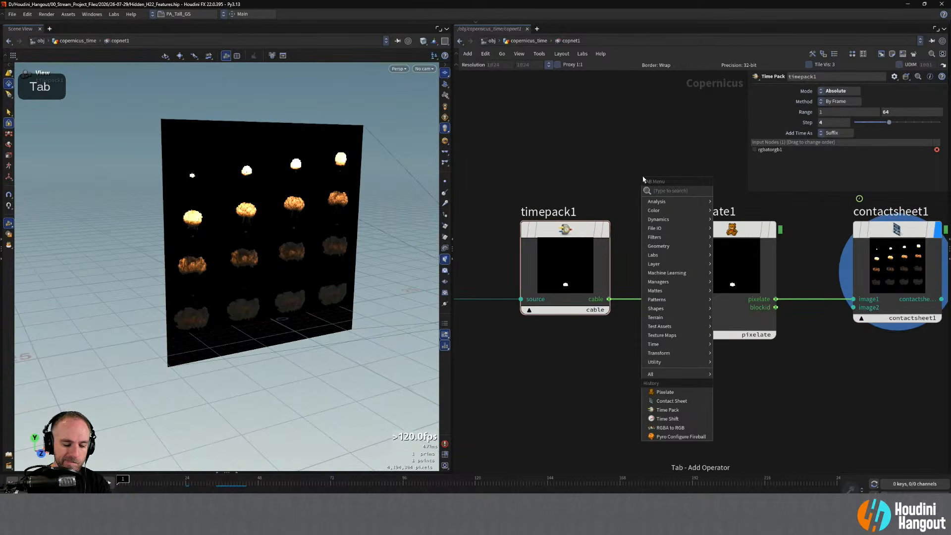
text(st)
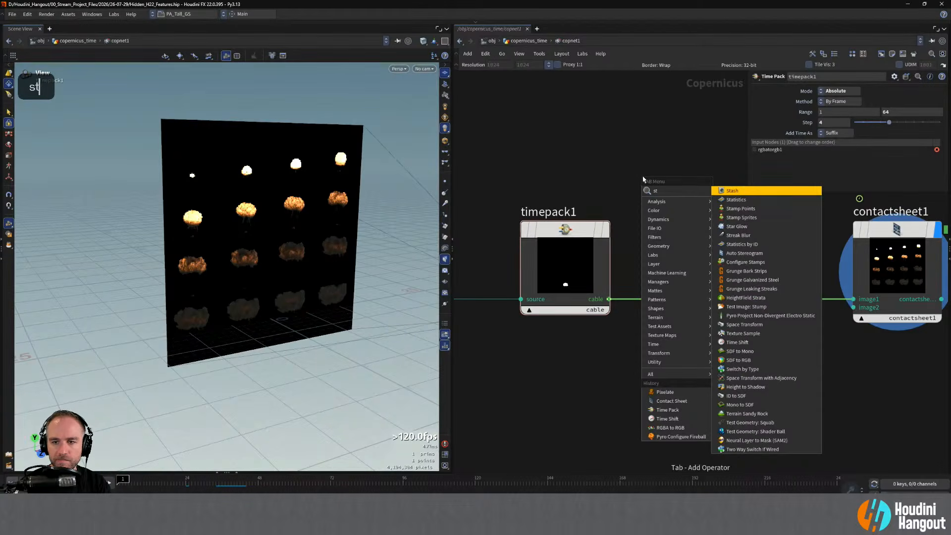
key(Escape)
Select pixelate1 and examine the pixelated fireball frames on the contact sheet up close.
click(692, 213)
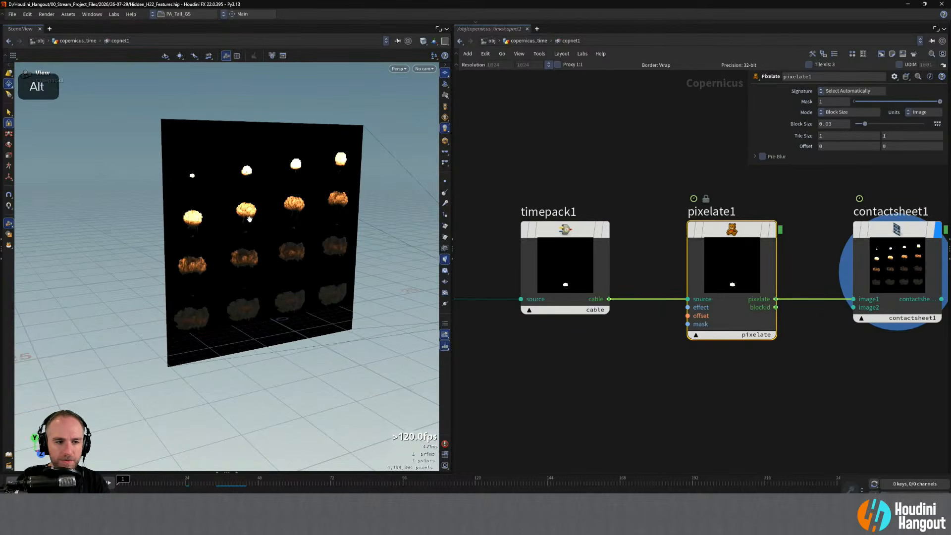
alt+right_drag(249, 219, 319, 148)
alt+drag(318, 149, 321, 190)
alt+right_drag(321, 190, 293, 213)
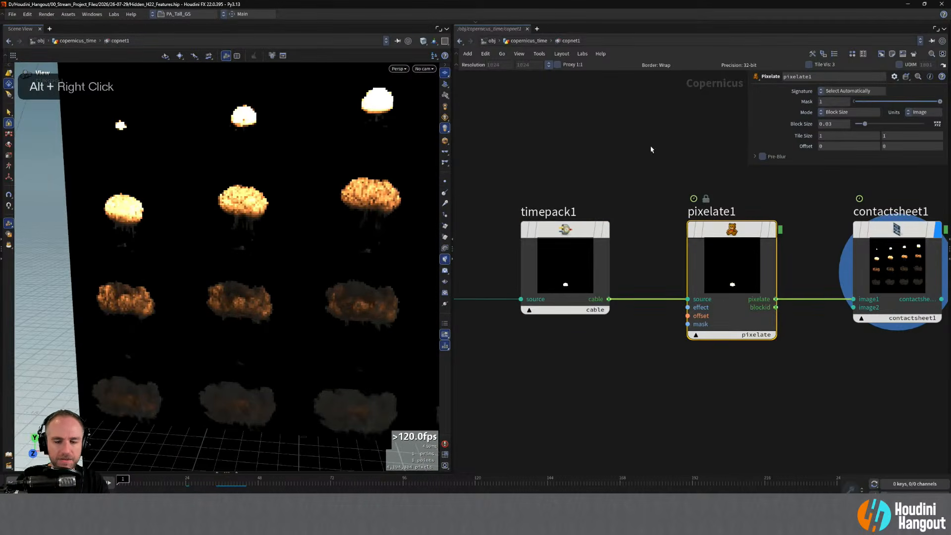
Set the block size of pixelate1 to 0.05 and view the whole contact sheet.
double_click(845, 123)
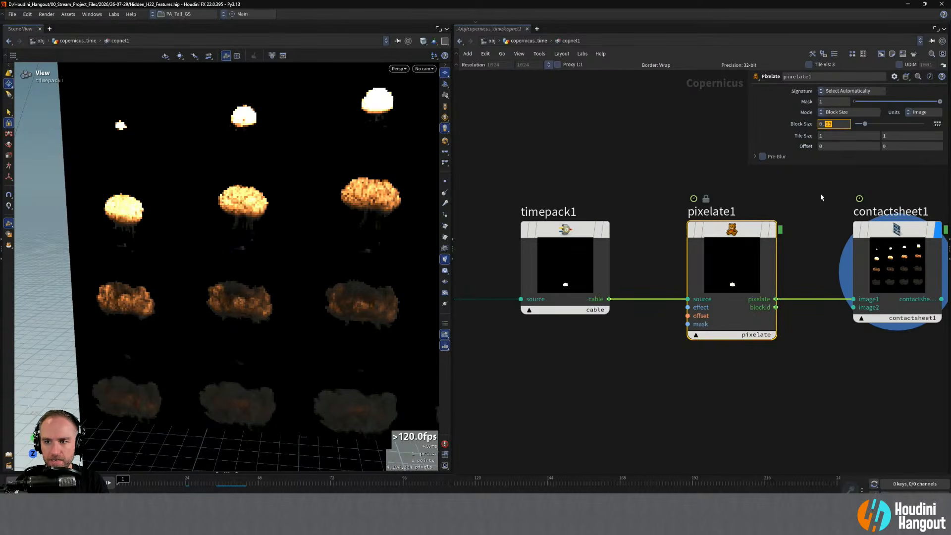
text(05)
key(Return)
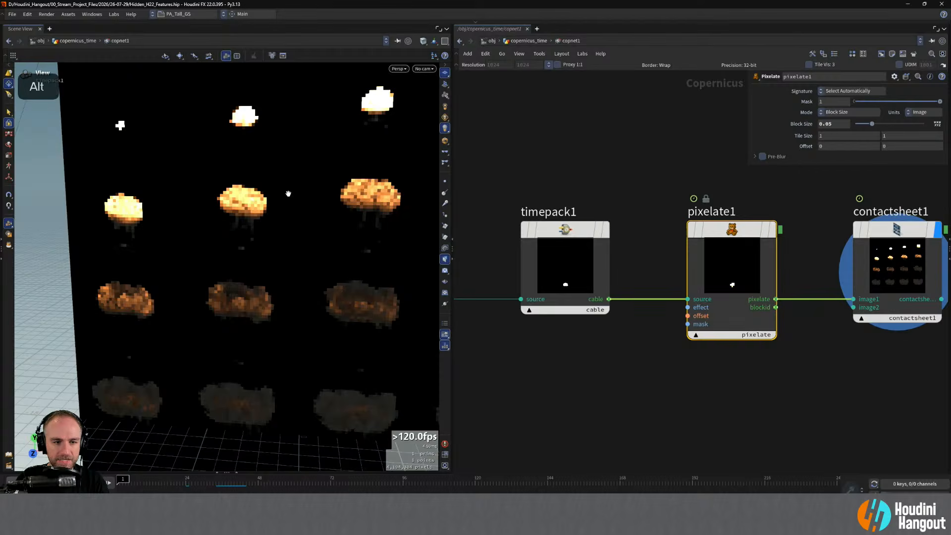
alt+right_drag(287, 192, 263, 203)
alt+middle_drag(262, 203, 234, 215)
alt+right_drag(234, 215, 218, 220)
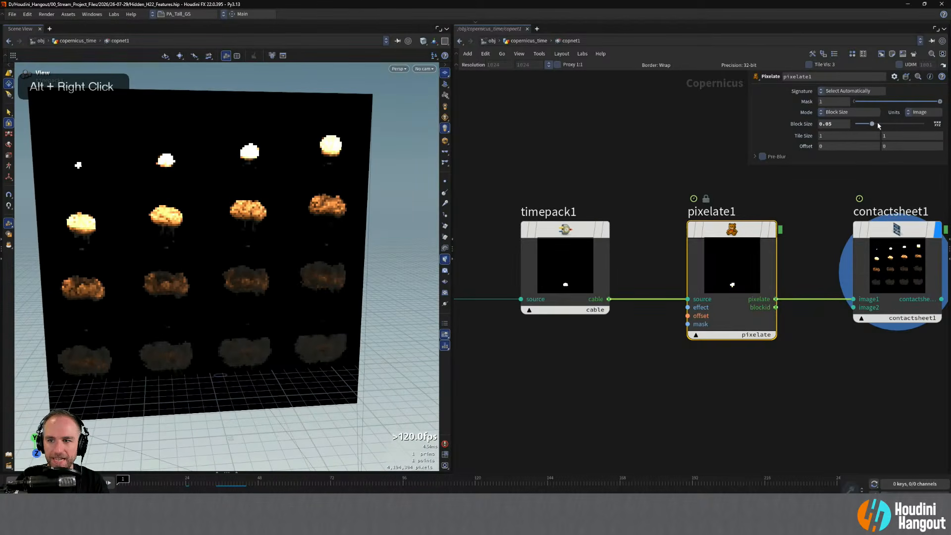
Try larger pixelate1 block sizes of 0.07 and 0.1 on the explosion contact sheet.
drag(873, 125, 879, 128)
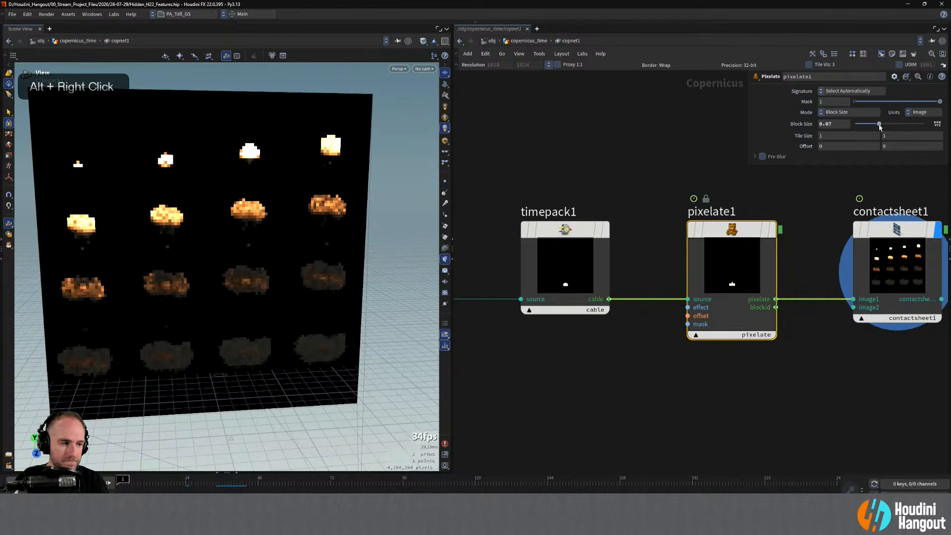
drag(839, 125, 704, 129)
text(0.)
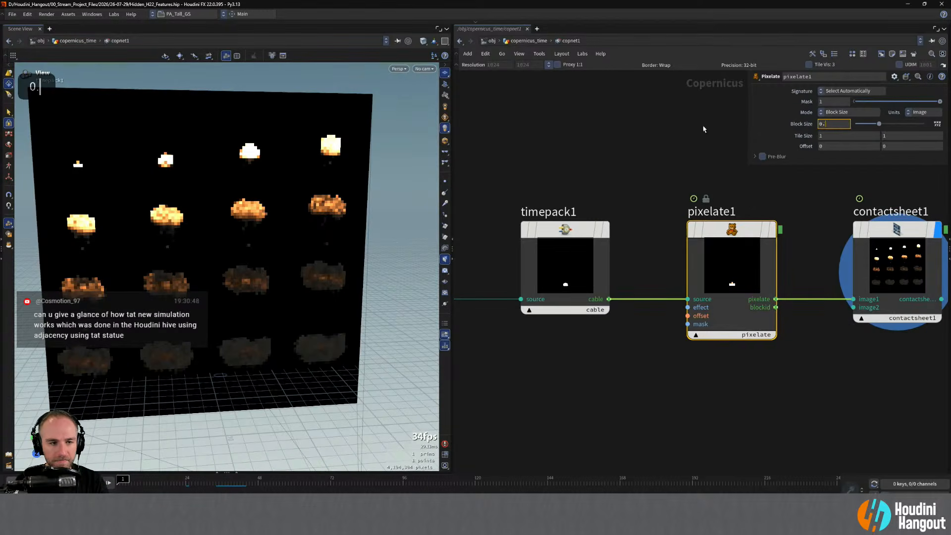
text(1)
key(Return)
alt+right_drag(233, 237, 218, 241)
alt+drag(218, 241, 214, 240)
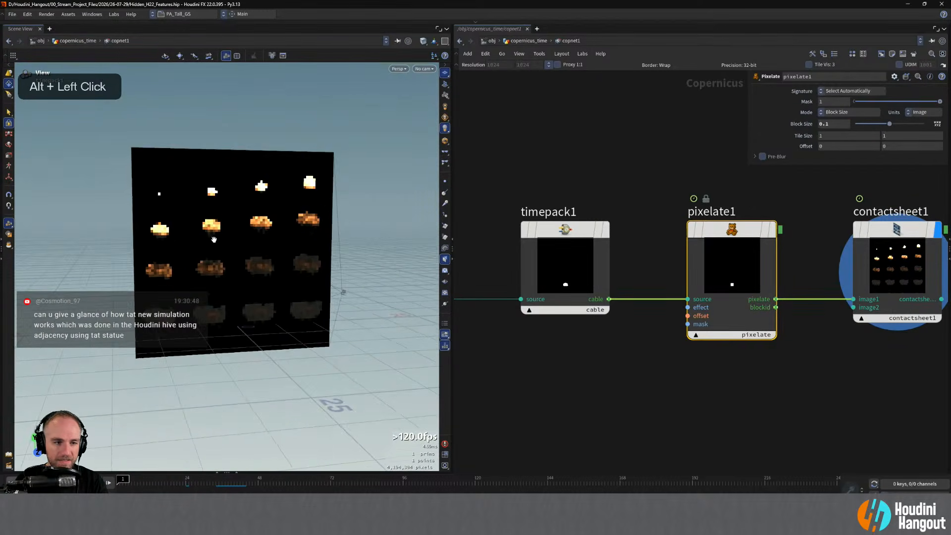
alt+right_drag(214, 240, 232, 237)
Set the block size of pixelate1 to 0.075 and enable Pre-Blur.
drag(833, 126, 735, 132)
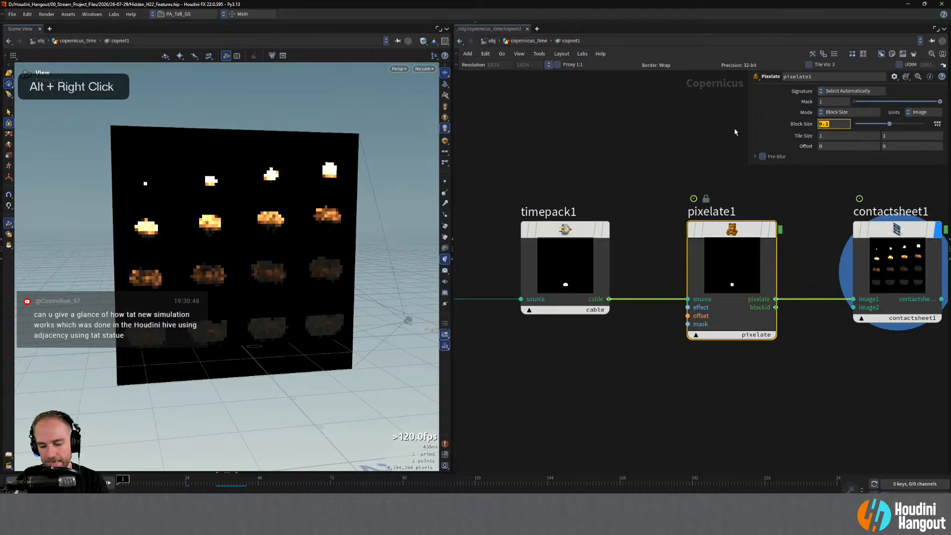
text(0.75)
key(Left)
key(Left)
text(0)
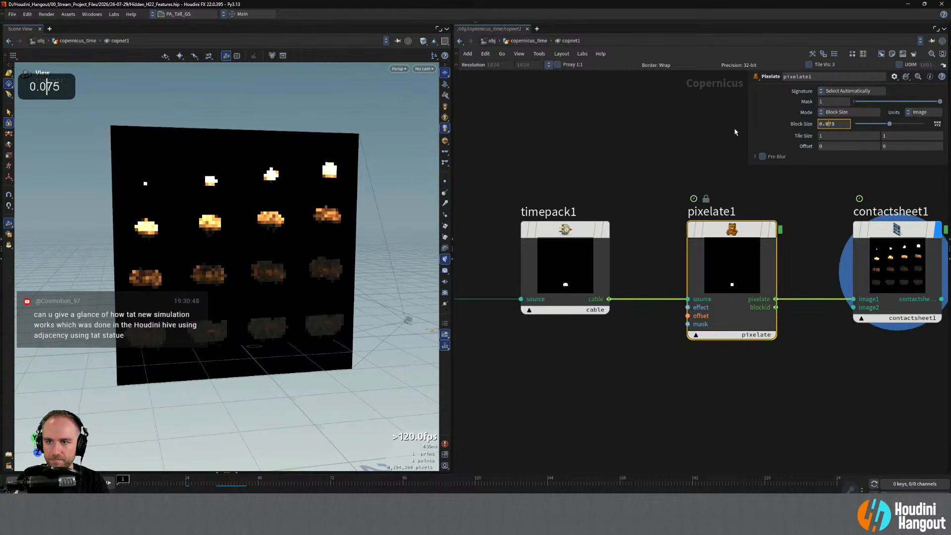
key(Return)
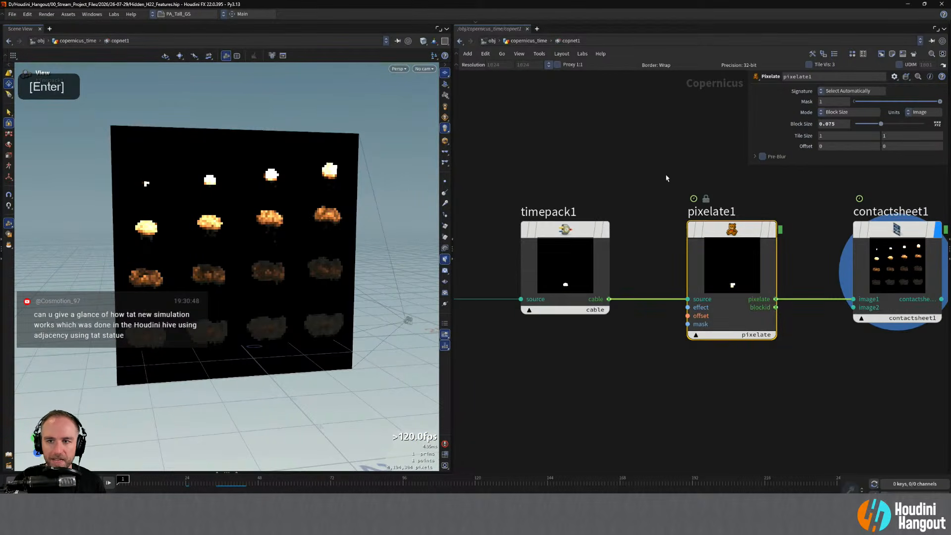
click(763, 157)
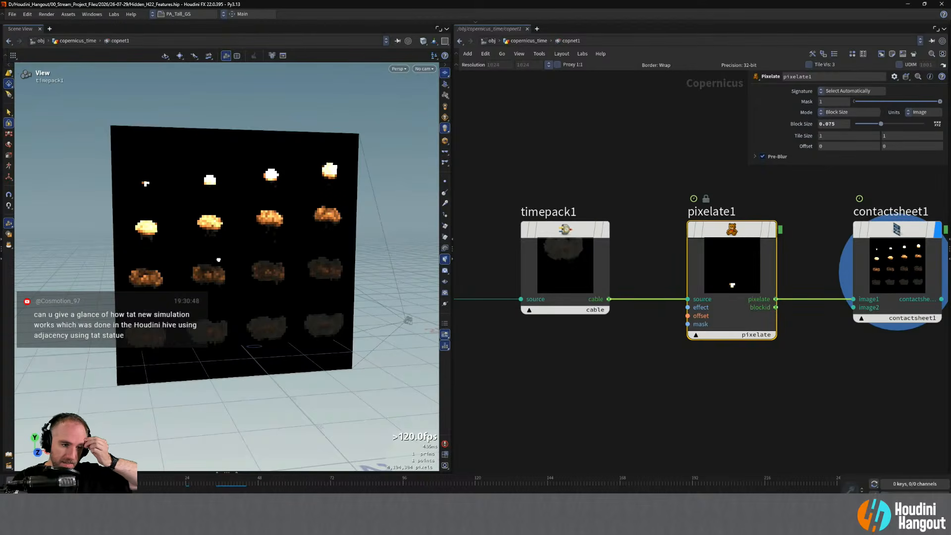
drag(220, 259, 220, 259)
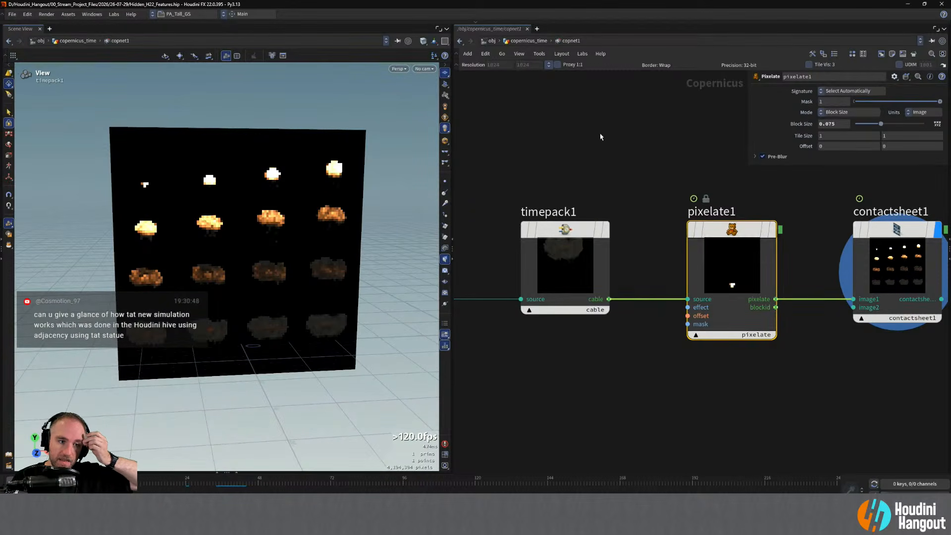
click(633, 175)
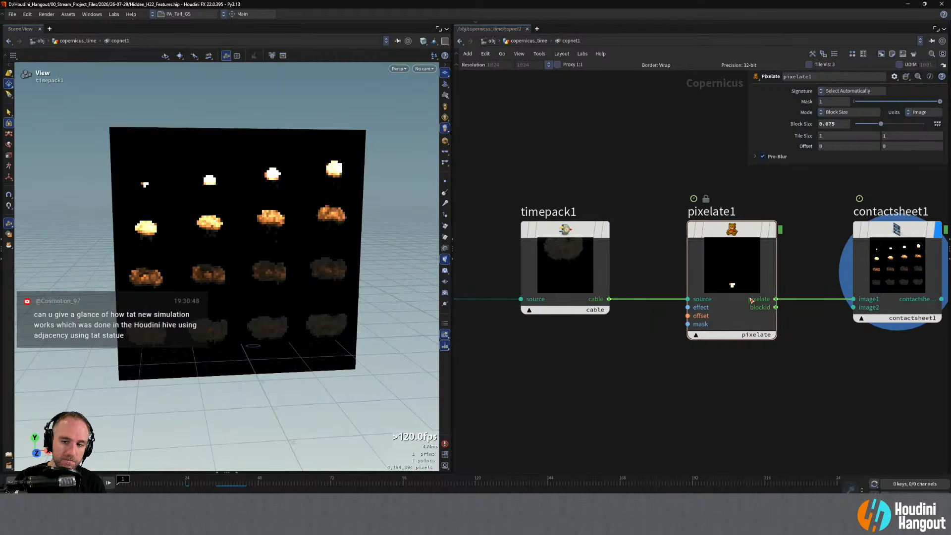
click(724, 227)
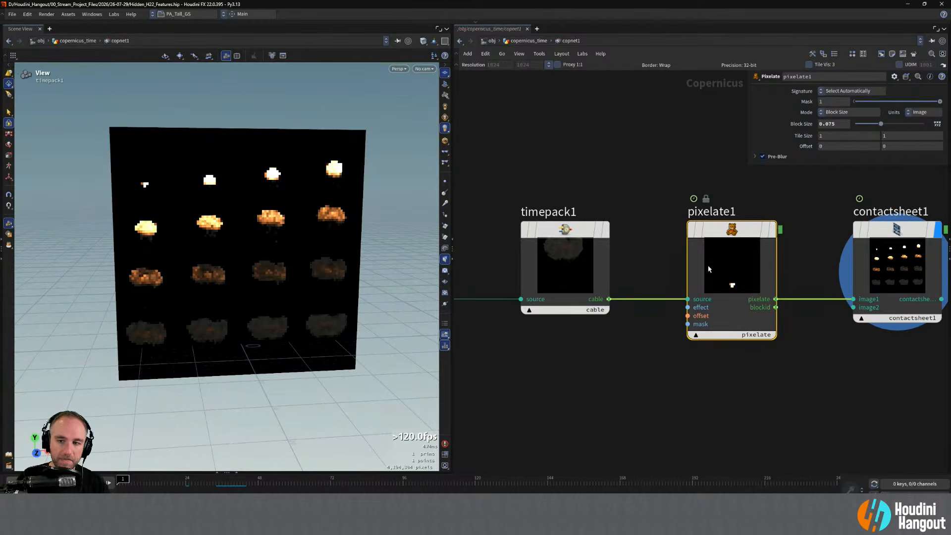
Insert a Stash node between timepack1 and pixelate1, stash its input and display the stashed image.
key(Tab)
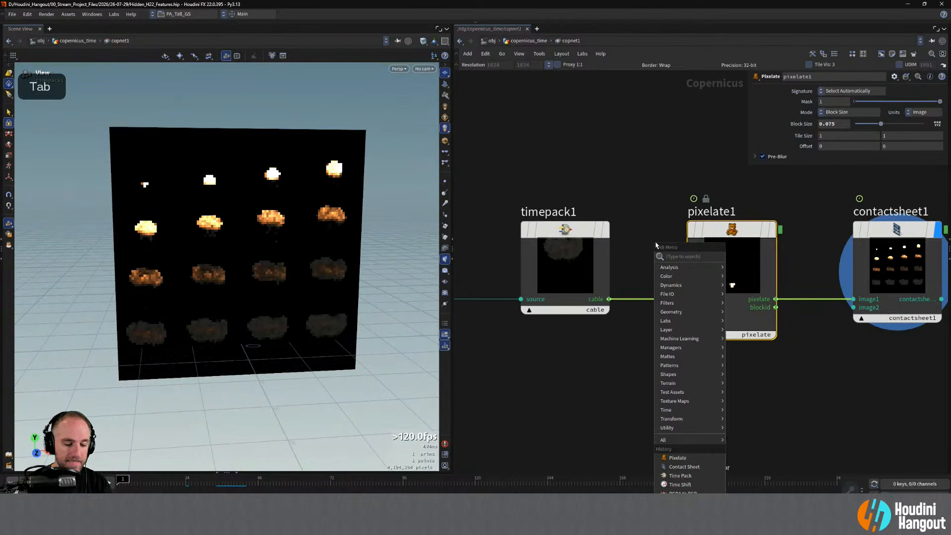
text(blend)
key(Return)
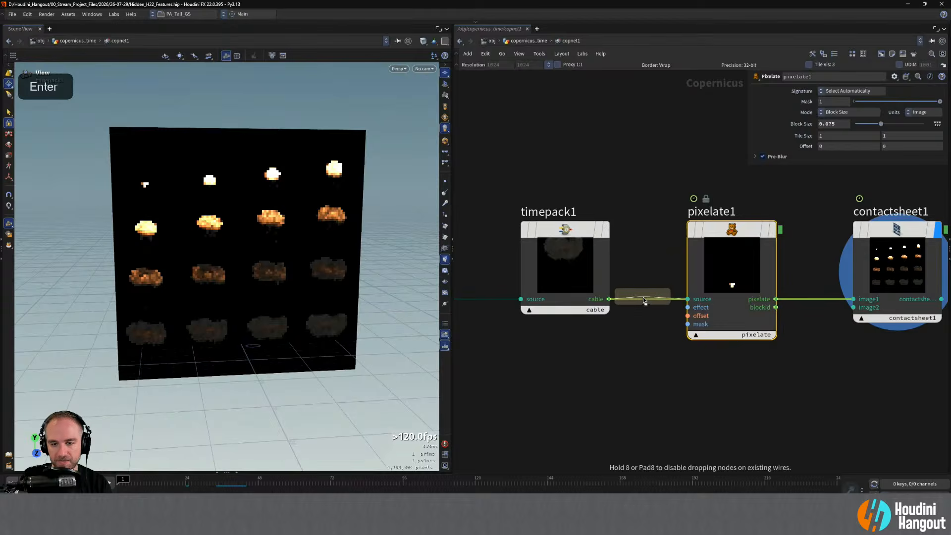
click(644, 301)
drag(733, 298, 691, 230)
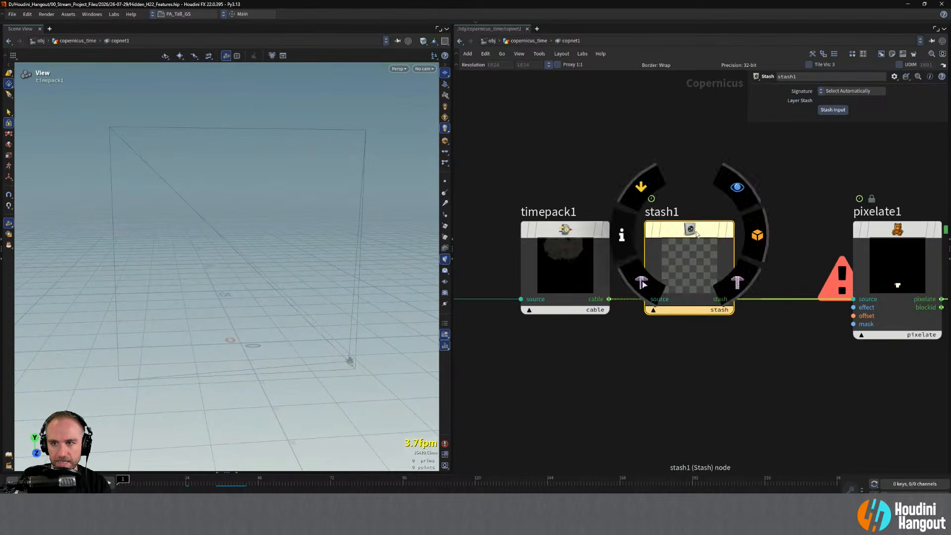
click(841, 110)
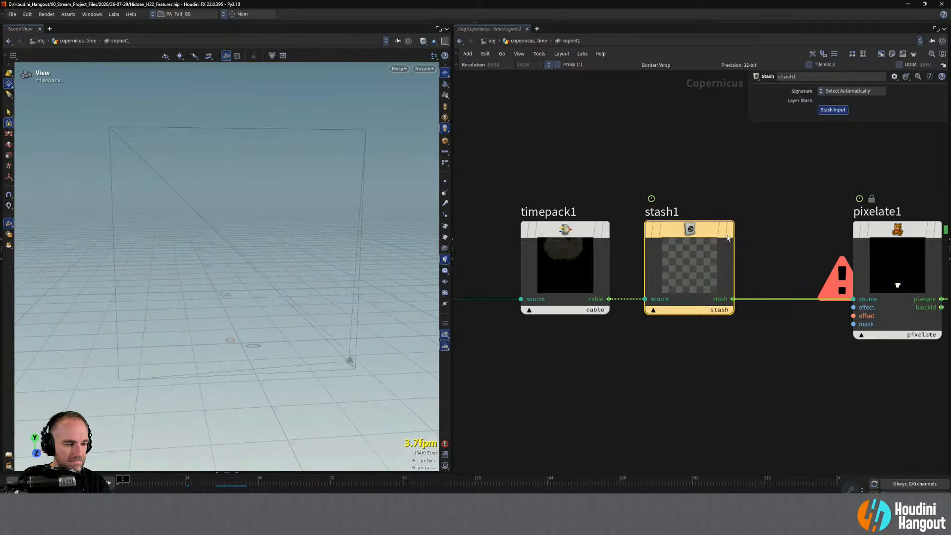
click(766, 230)
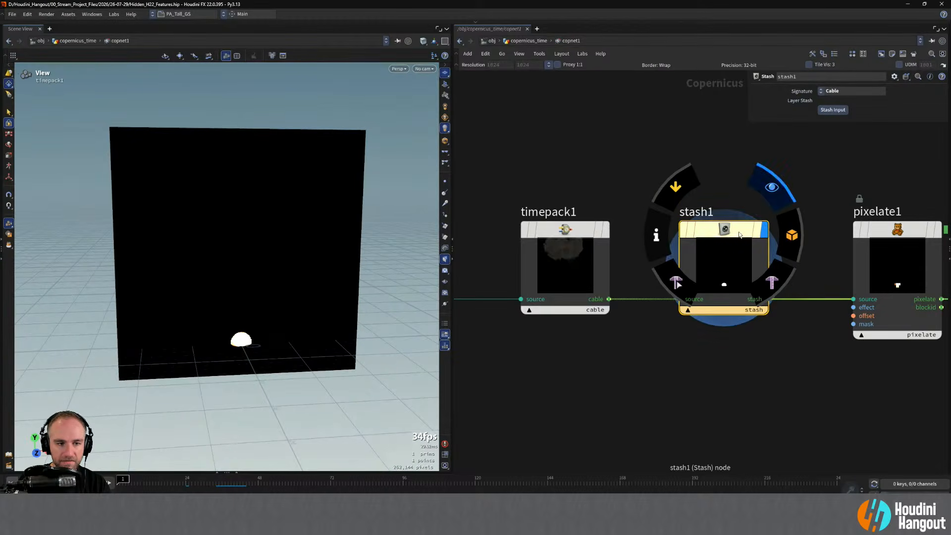
Detach pixelate1 from between stash1 and contactsheet1 and delete it.
middle_drag(774, 367, 569, 369)
click(733, 231)
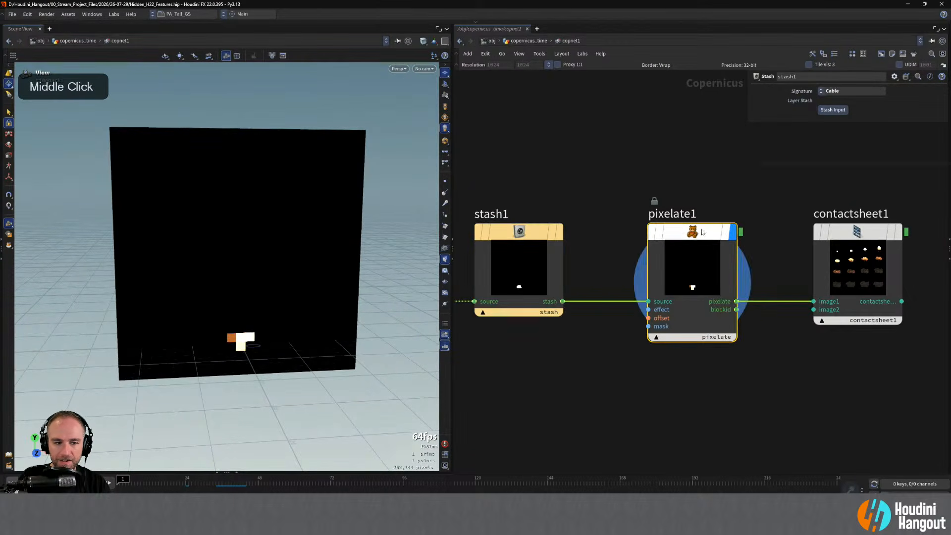
click(726, 231)
drag(726, 231, 659, 383)
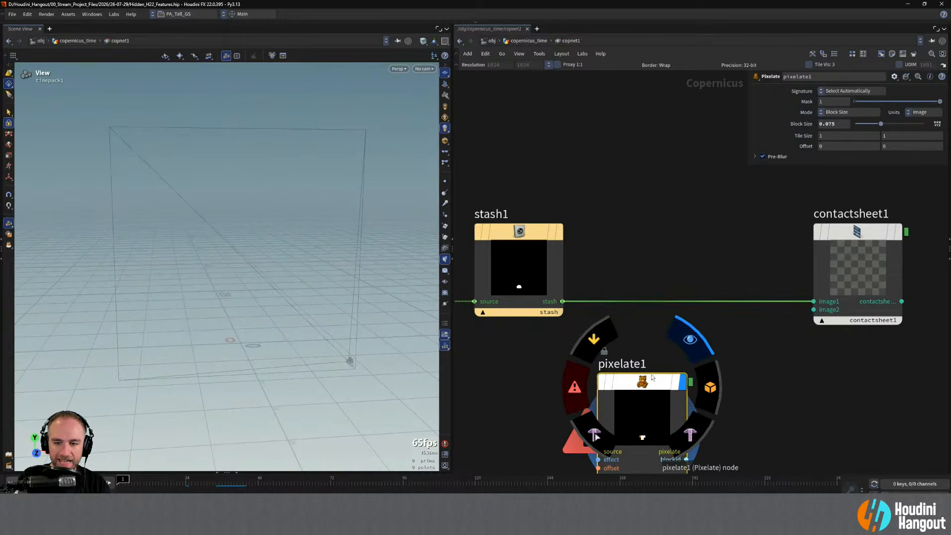
key(Delete)
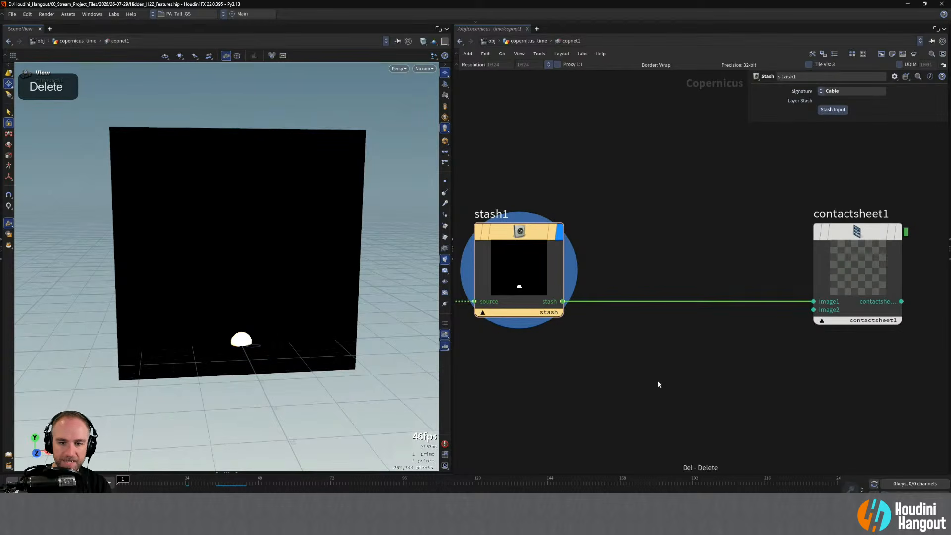
Insert a Glow filter node on the wire between stash1 and contactsheet1.
key(Tab)
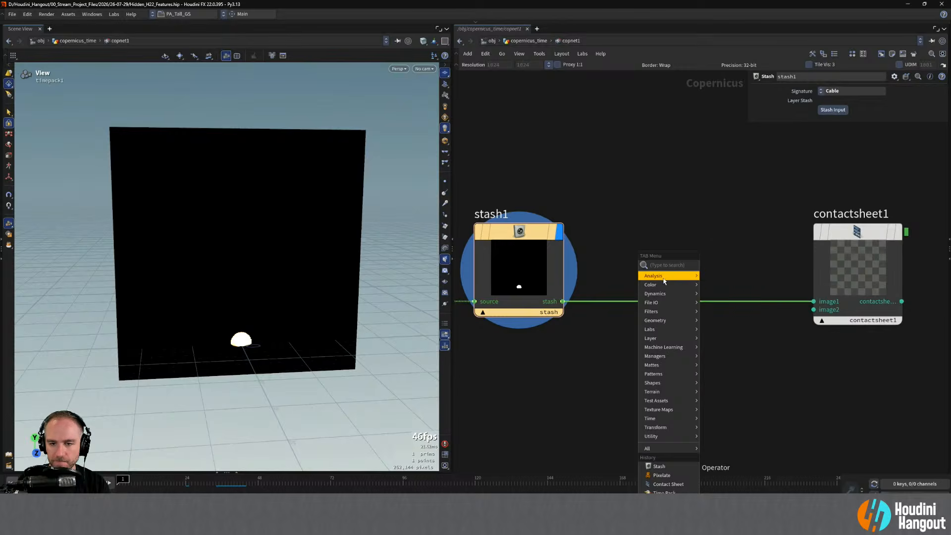
mouse_move(664, 311)
mouse_move(725, 315)
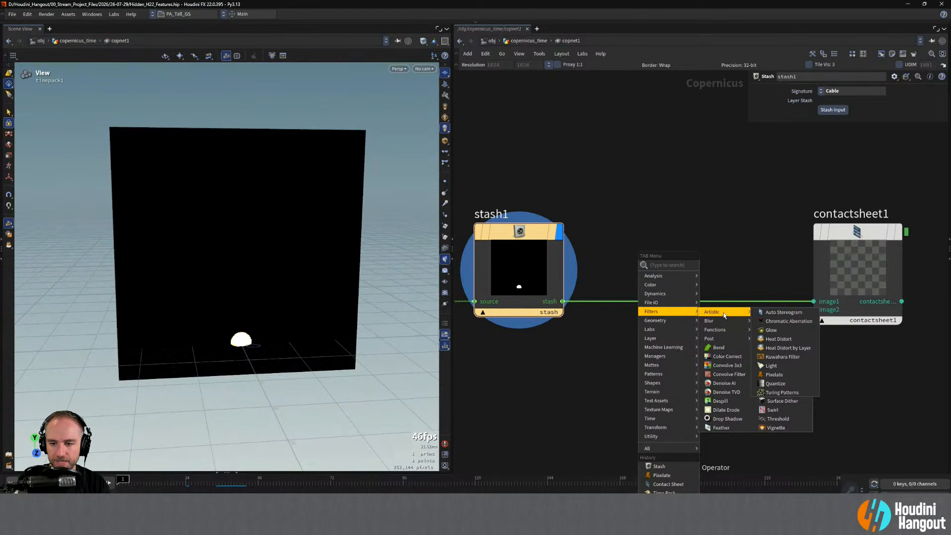
click(771, 329)
click(692, 279)
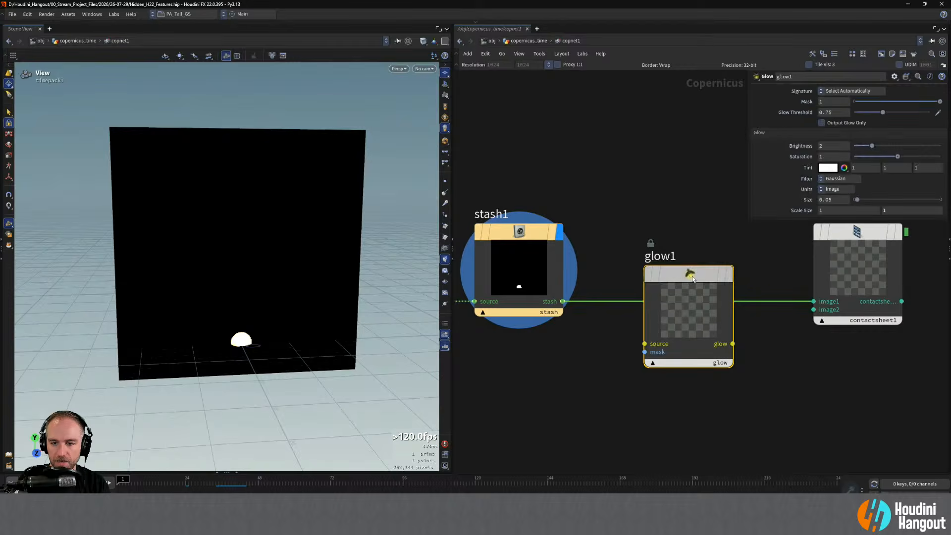
double_click(692, 279)
key(u)
drag(692, 274, 690, 233)
middle_drag(787, 411, 722, 420)
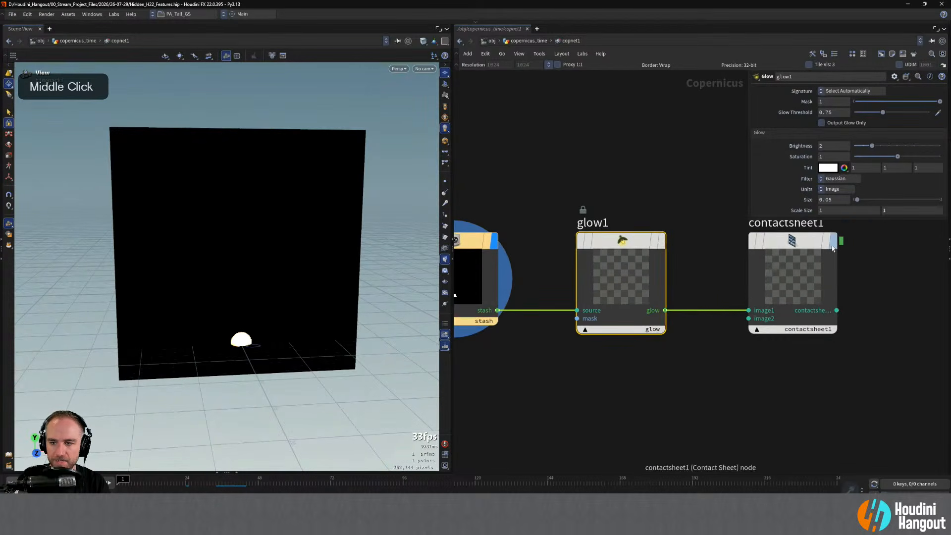
Display contactsheet1 and set glow1's brightness to 4.8, glow threshold to 0.22 and size to 0.061.
mouse_move(777, 274)
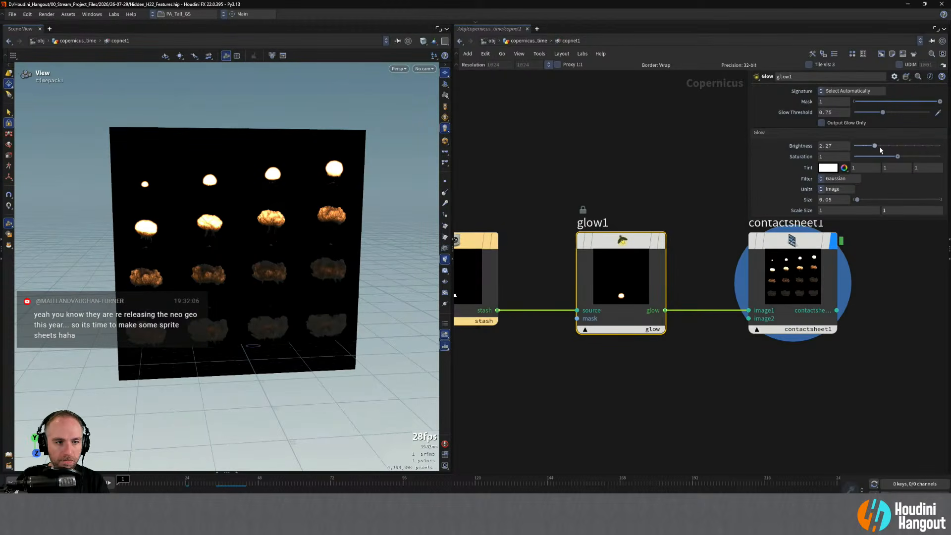
drag(875, 148, 864, 120)
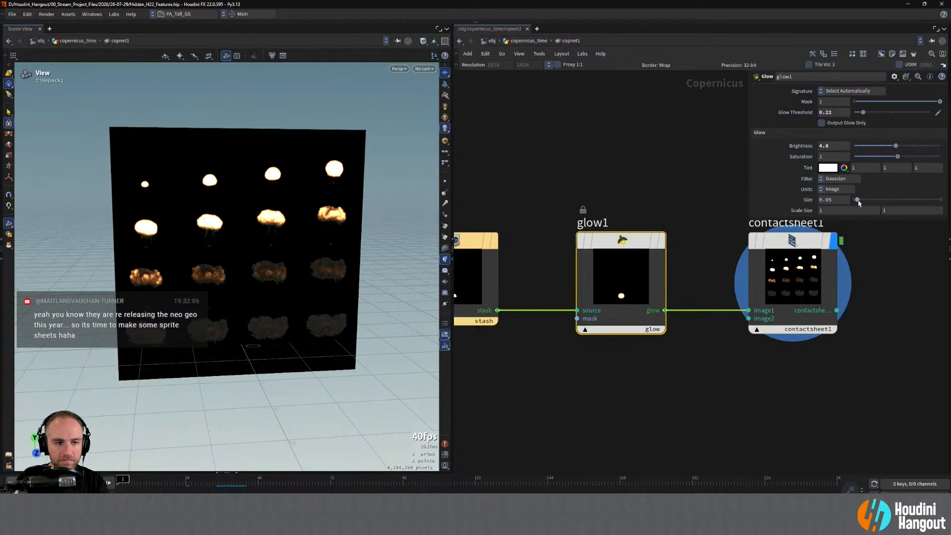
drag(857, 199, 857, 200)
Insert a Pixelate node between stash1 and glow1, aligned in the row of nodes.
click(564, 181)
key(Tab)
text(pix)
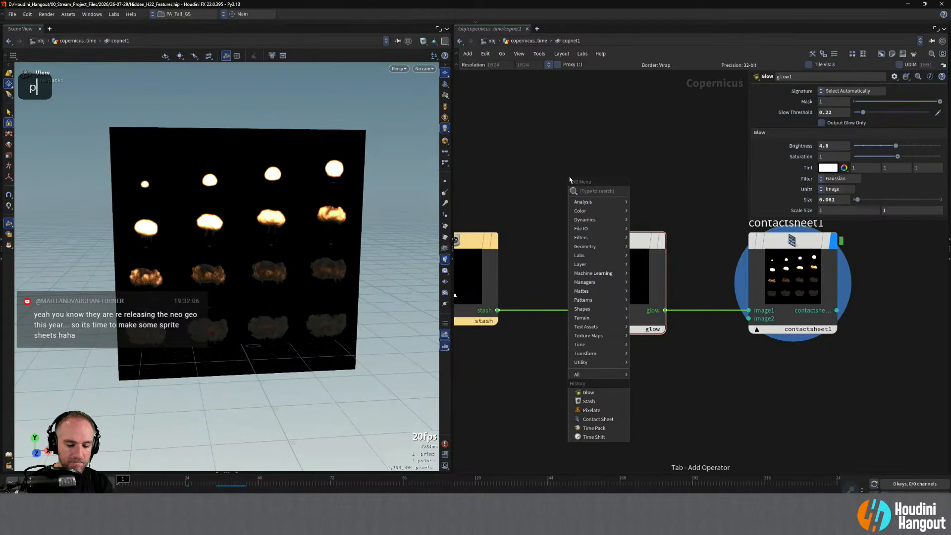
key(Return)
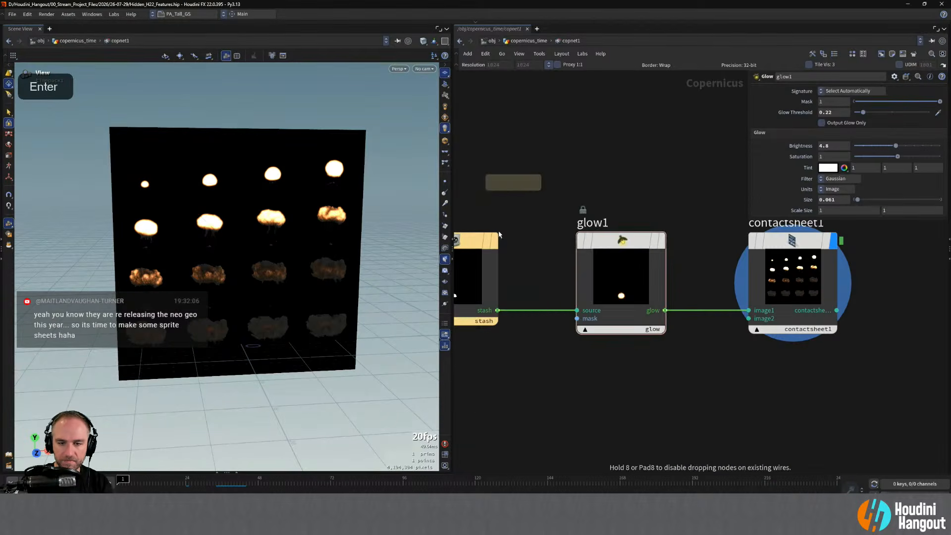
click(548, 305)
drag(608, 315, 613, 239)
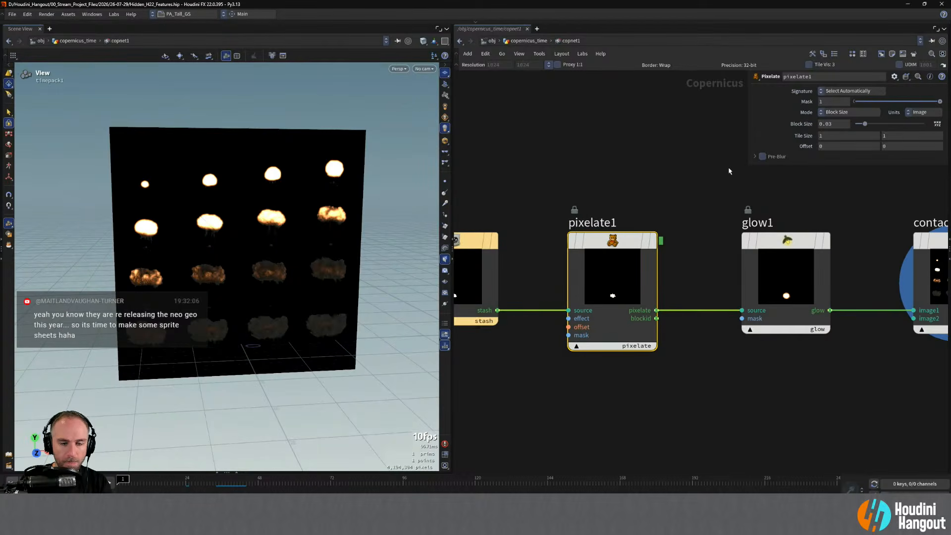
Raise the new Pixelate node's block size to 0.089 and view the glowing contact sheet from farther away.
drag(865, 124, 886, 123)
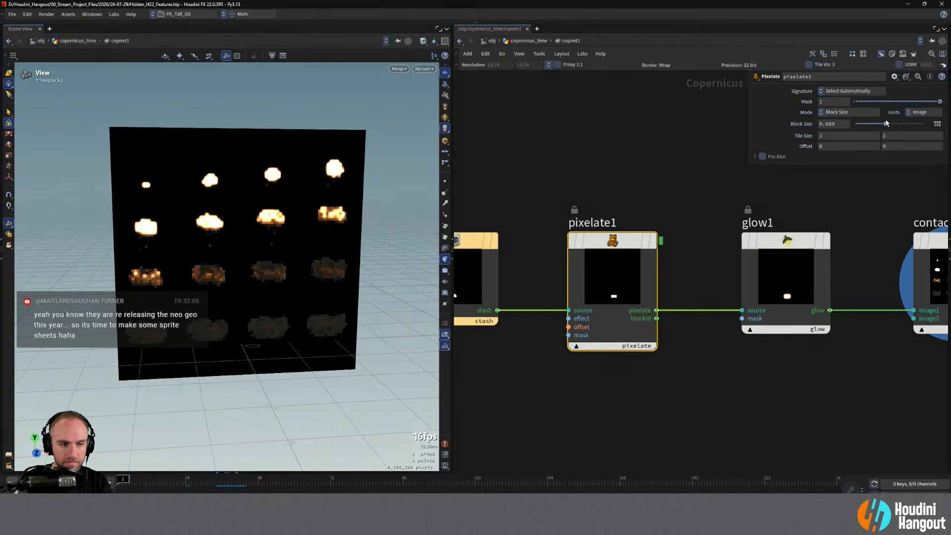
alt+drag(238, 267, 304, 250)
alt+right_drag(303, 250, 232, 315)
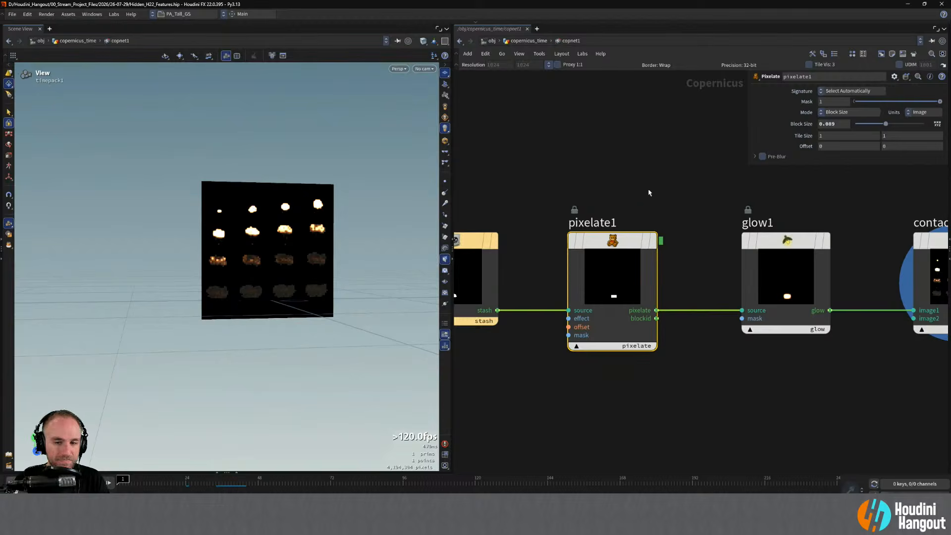
Return to the object level and turn off the display of the copernicus_time geometry.
alt+right_drag(639, 198, 609, 193)
alt+middle_drag(609, 193, 619, 258)
alt+right_drag(619, 258, 616, 171)
alt+middle_drag(616, 175, 651, 224)
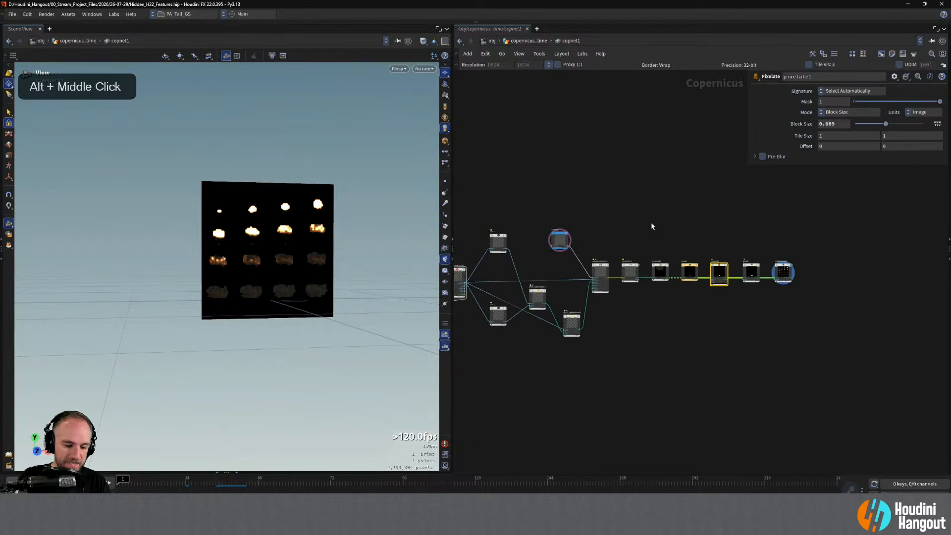
key(u)
key(u)
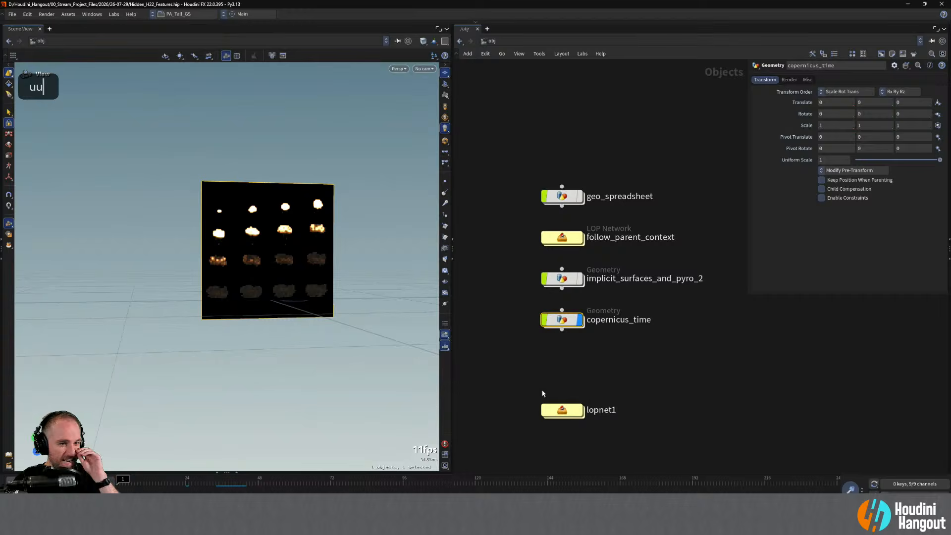
click(580, 320)
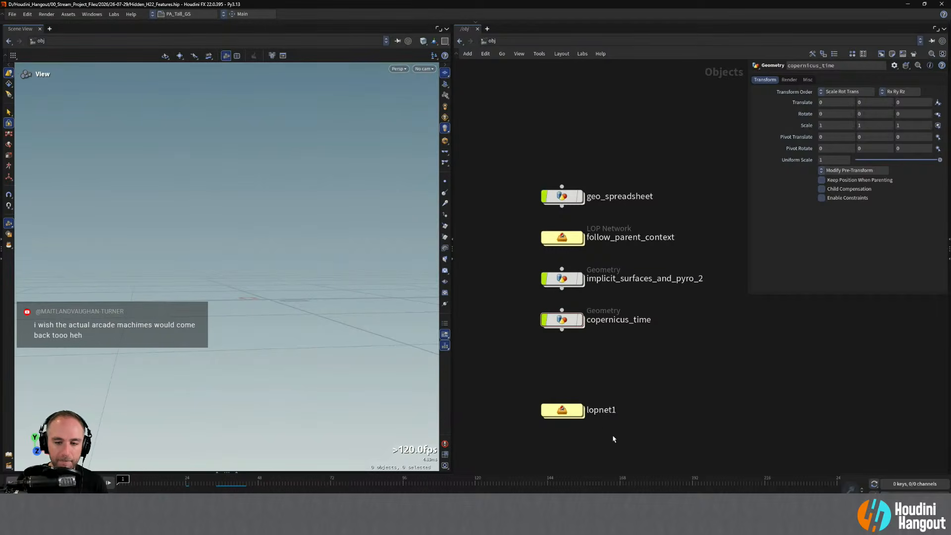
Rename the lopnet1 network as Solaris_Prototype_Paths.
double_click(589, 410)
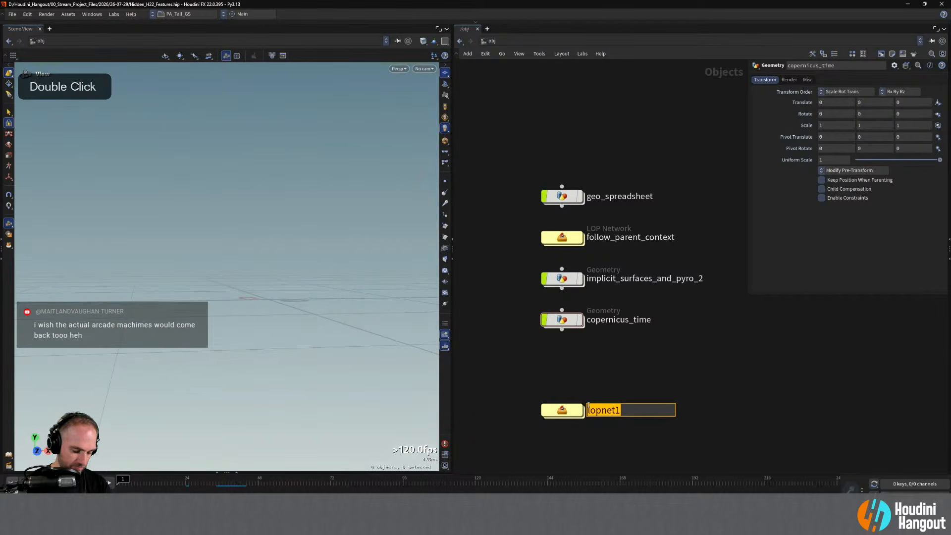
text(Sol)
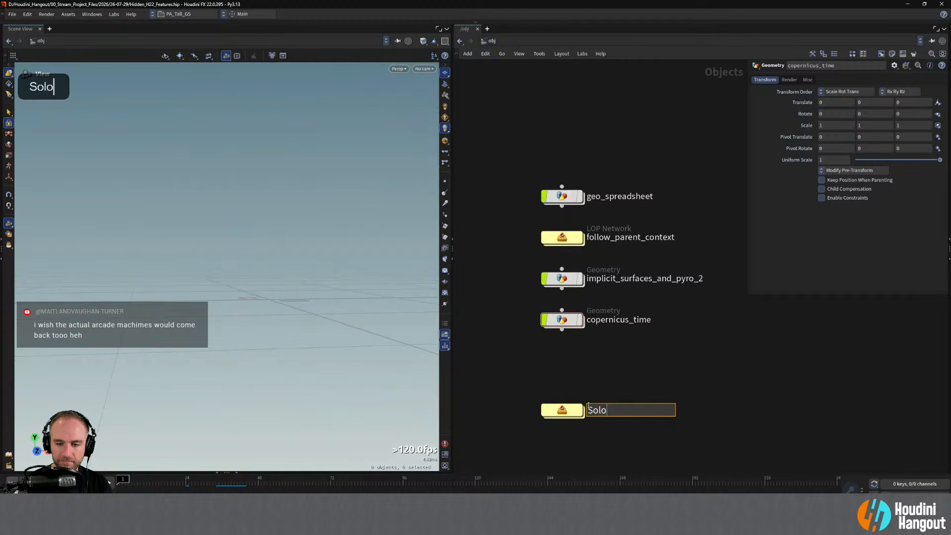
text(ar)
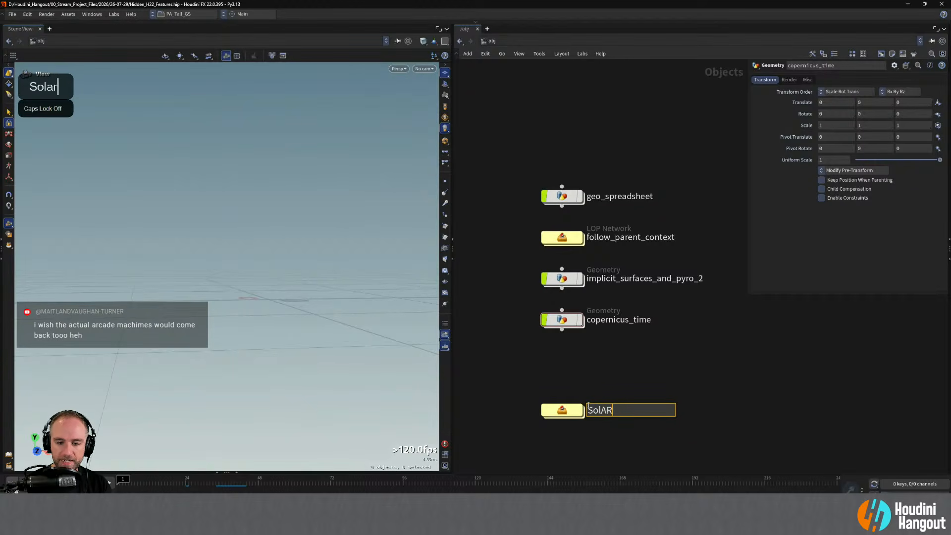
key(BackSpace)
text(rus)
key(BackSpace)
key(BackSpace)
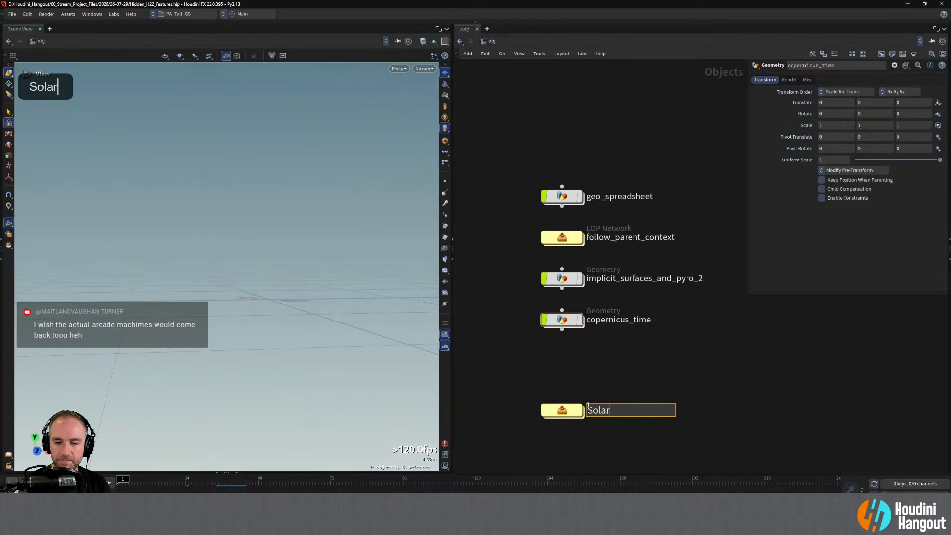
text(is_Pr)
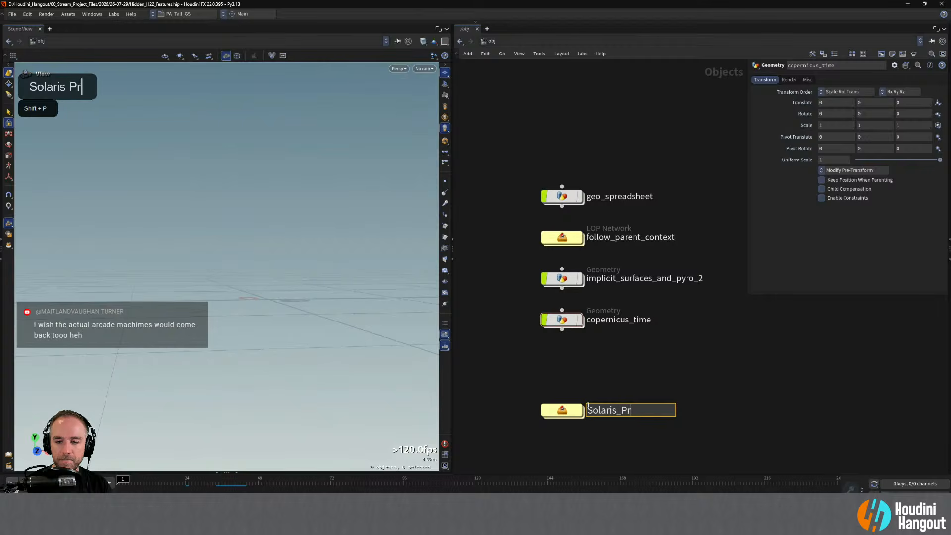
text(ototype_Paths)
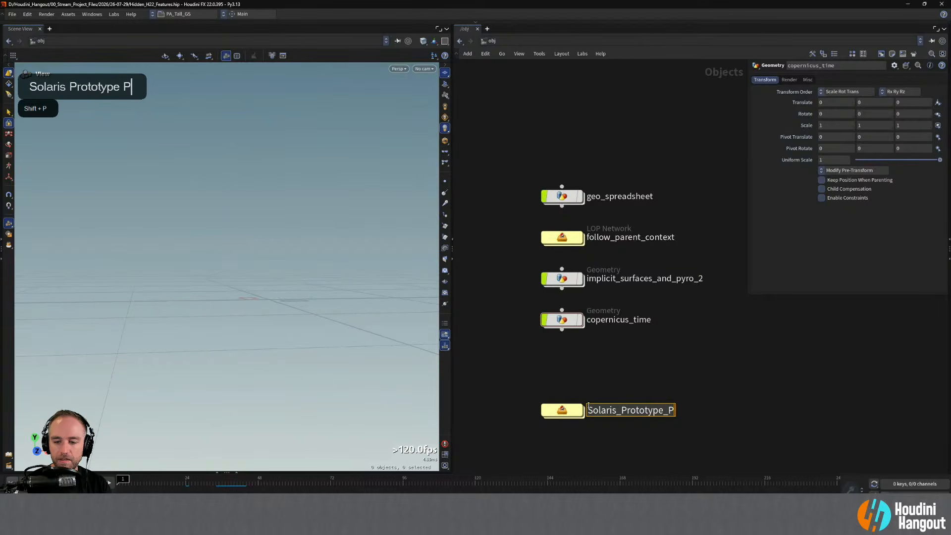
key(Return)
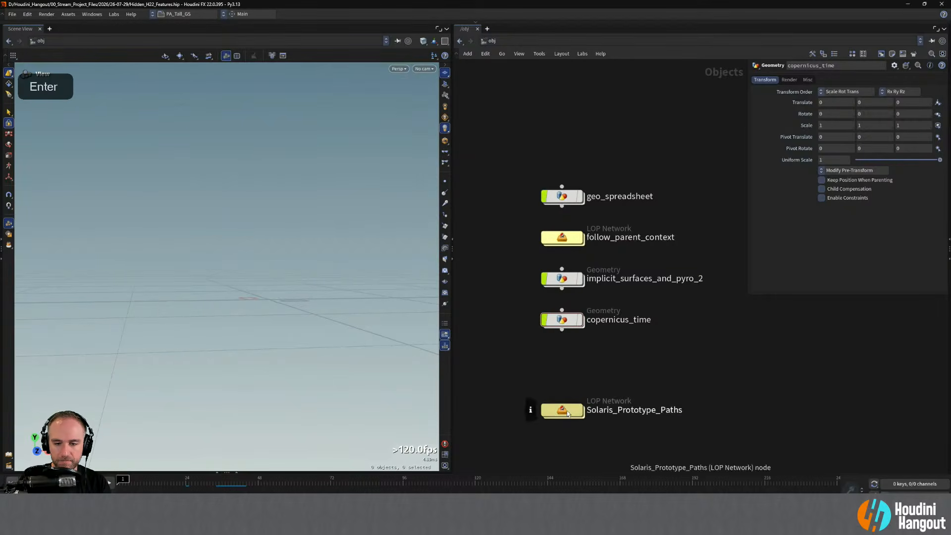
Move Solaris_Prototype_Paths closer to copernicus_time and align all five object nodes in one evenly spaced column.
drag(532, 406, 532, 383)
drag(524, 119, 613, 433)
key(a)
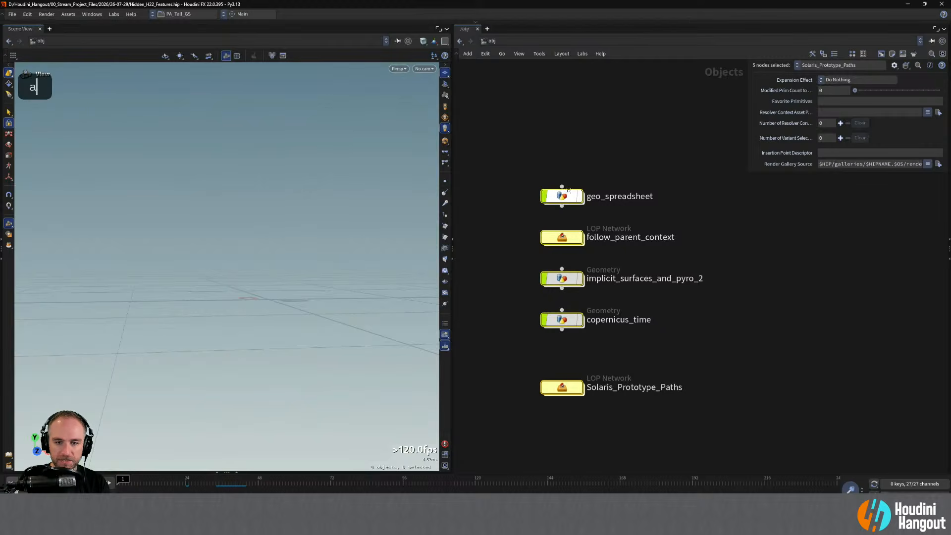
drag(525, 173, 522, 414)
click(559, 363)
right_click(556, 385)
Switch to the desktop layout with a geometry spreadsheet and separate parameters pane, and enter the Solaris_Prototype_Paths network.
double_click(560, 367)
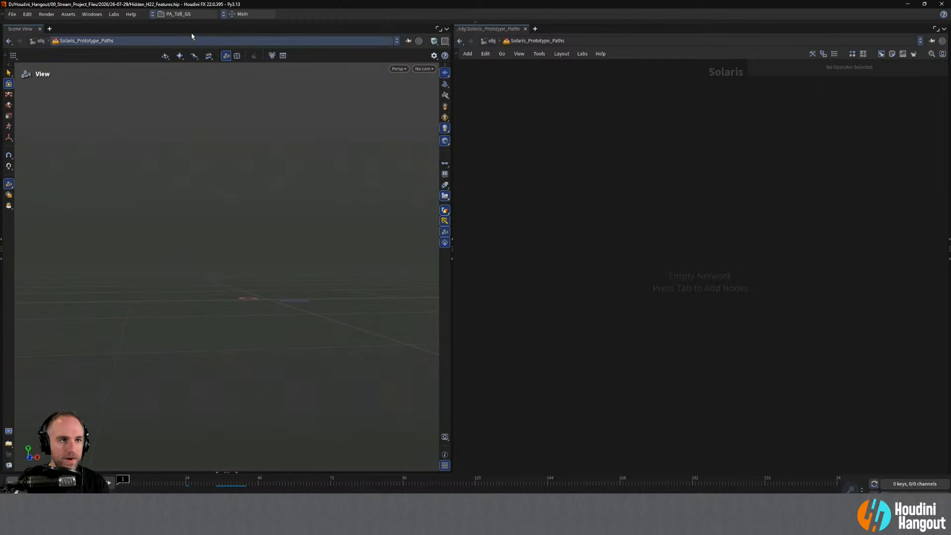
click(183, 14)
click(181, 152)
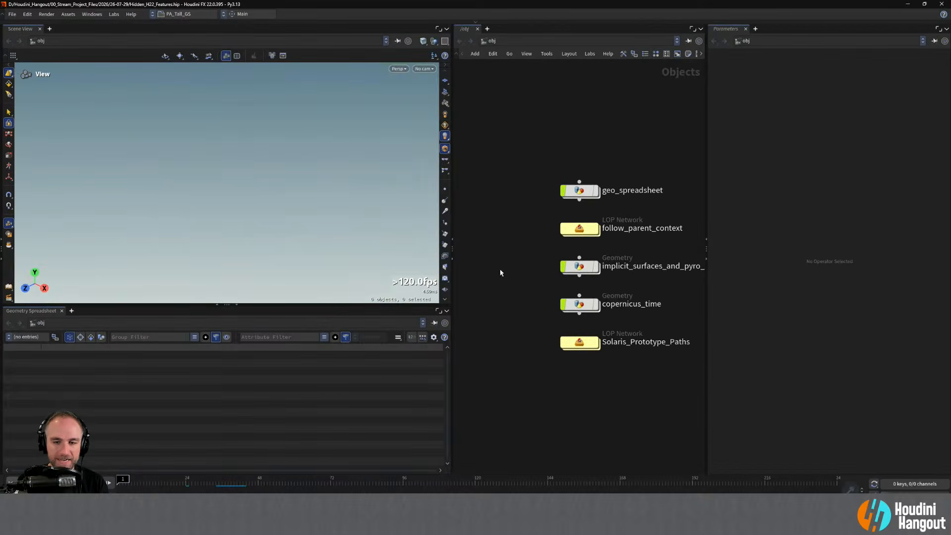
middle_drag(528, 336, 493, 339)
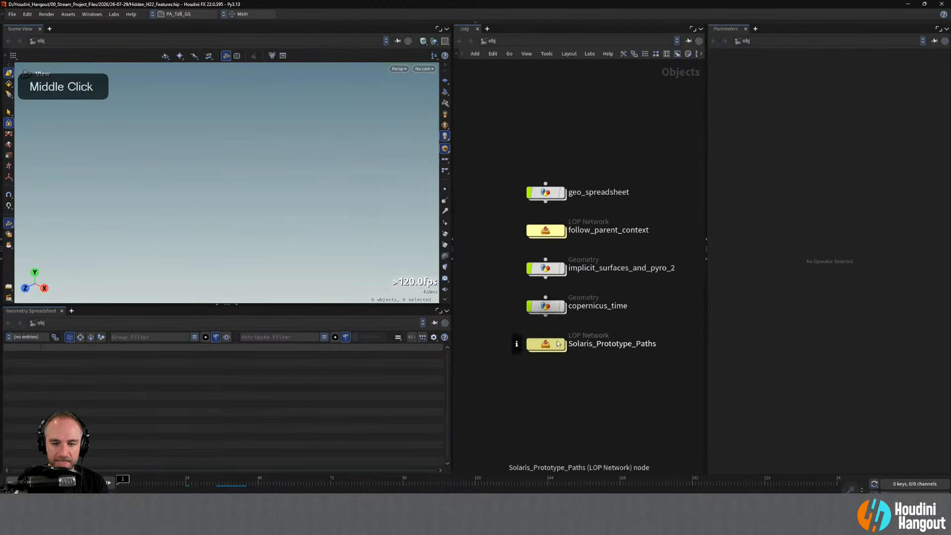
double_click(544, 345)
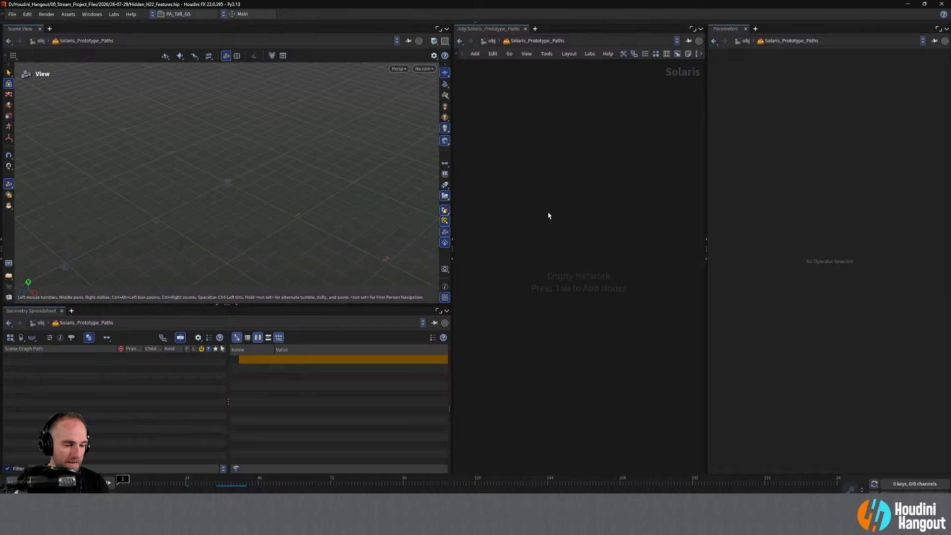
Add a Copy to Points node to the empty Solaris network.
key(Tab)
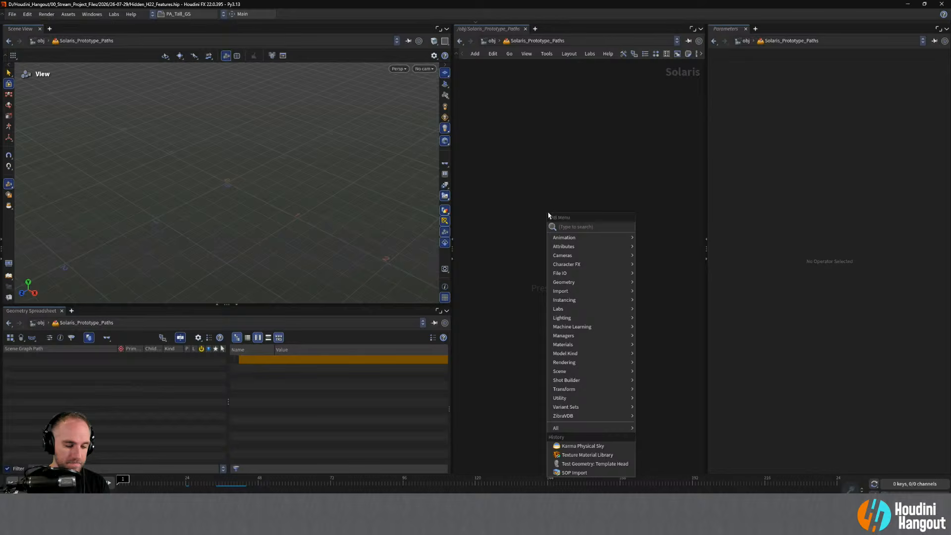
text(copy to)
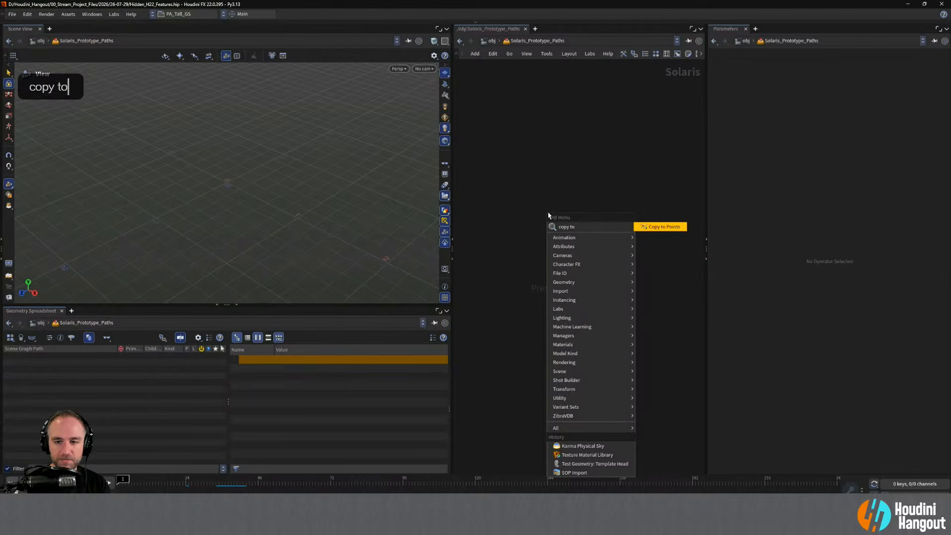
key(Return)
click(540, 211)
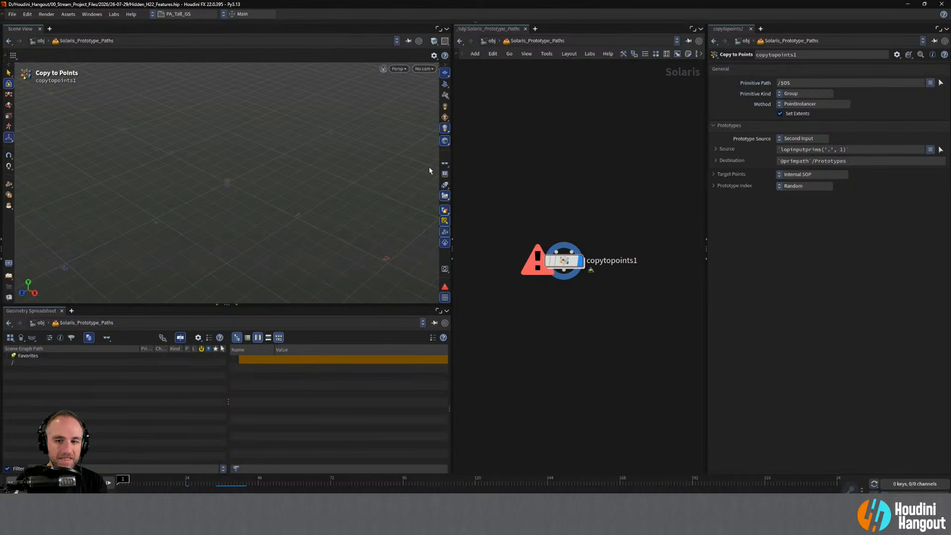
Examine the Copy to Points node's available instancing methods, keeping the method at PointInstancer.
click(798, 104)
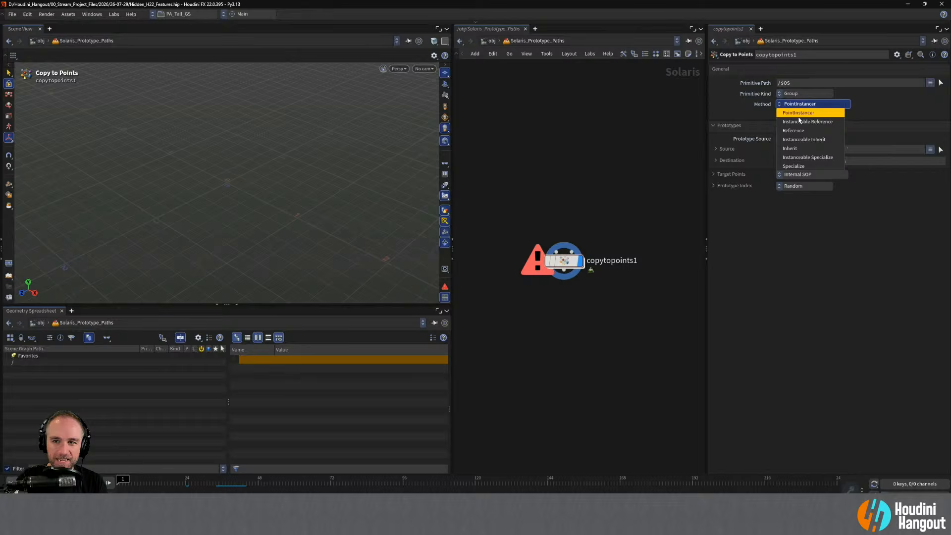
click(869, 118)
click(817, 104)
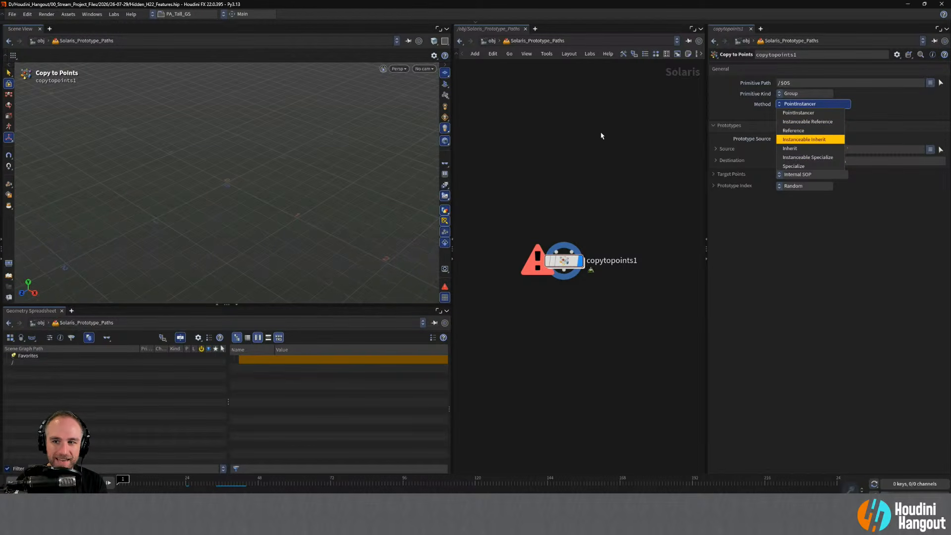
click(797, 115)
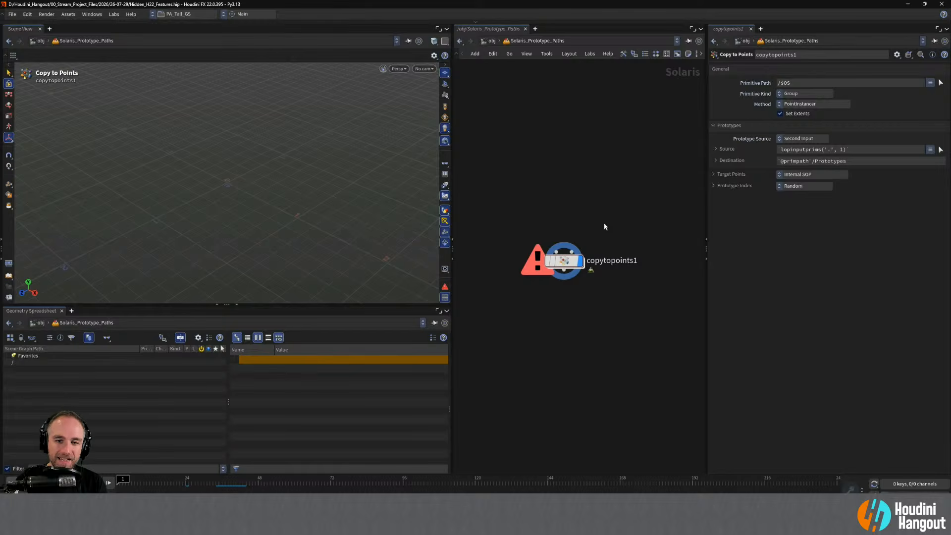
click(800, 104)
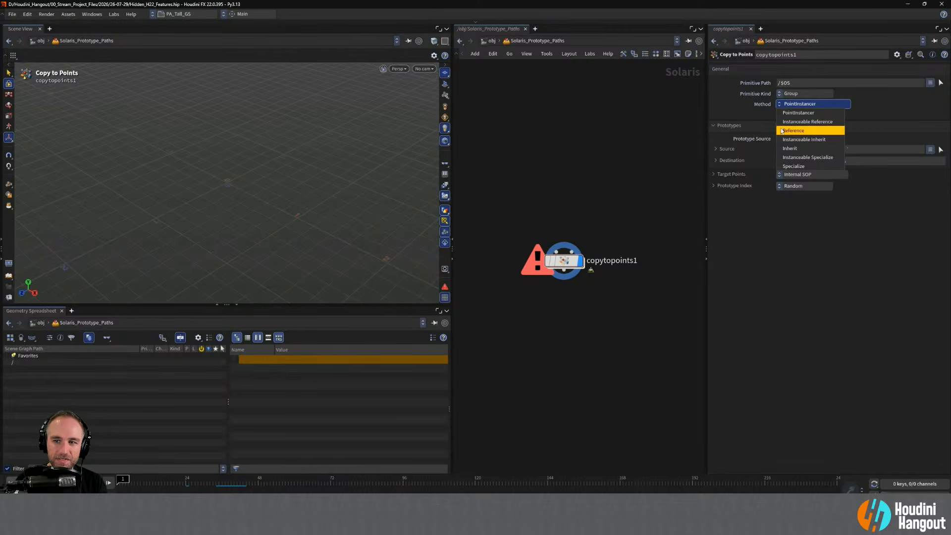
click(622, 151)
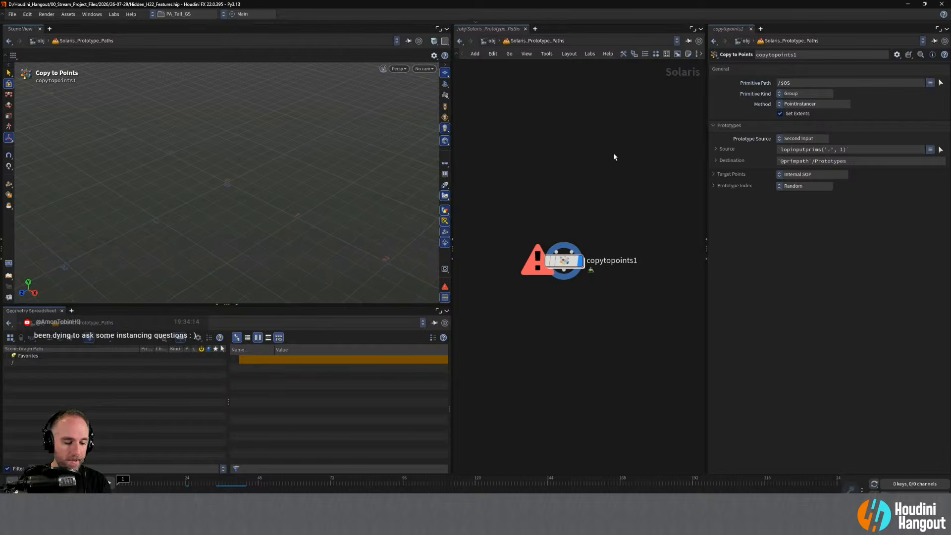
Add the pig test asset above copytopoints1 and connect it to the node's second input.
key(Tab)
text(pi)
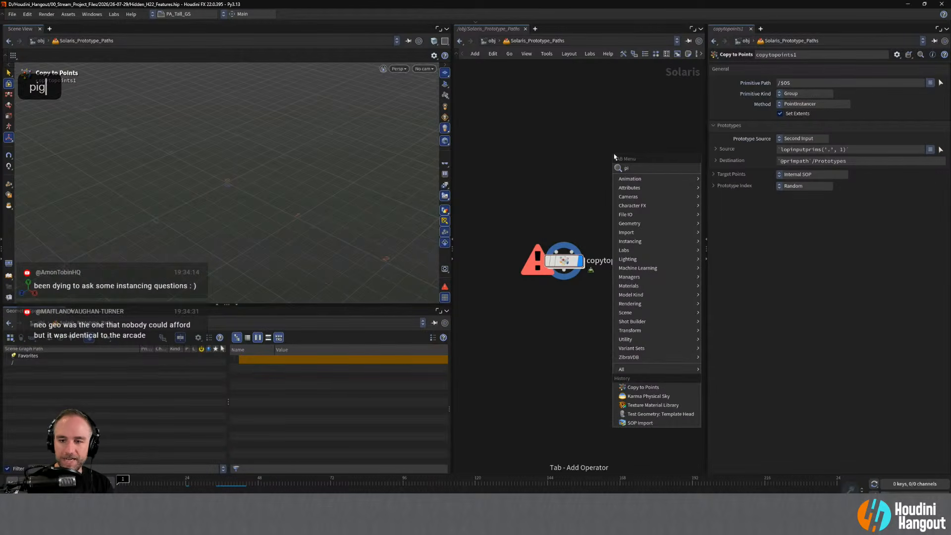
text(g)
key(Return)
click(613, 176)
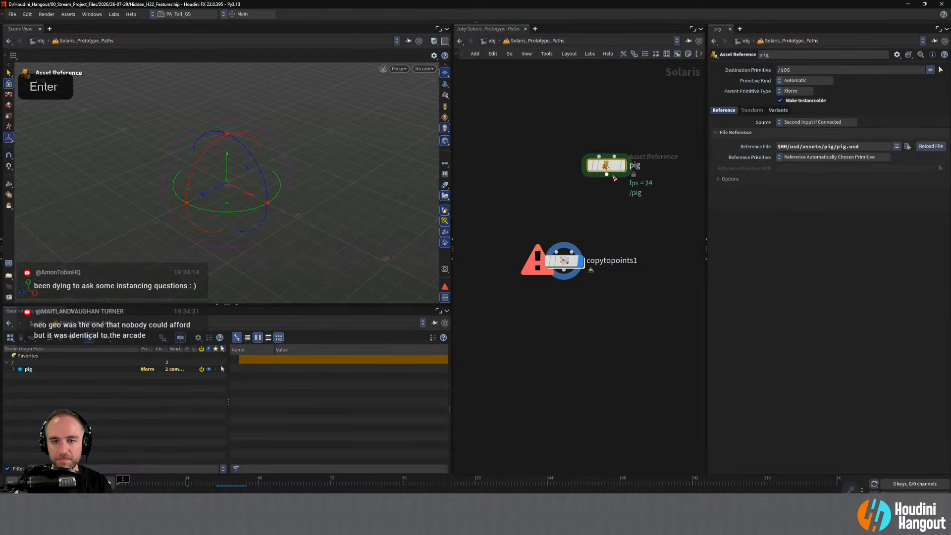
click(607, 174)
click(572, 252)
drag(605, 166, 589, 198)
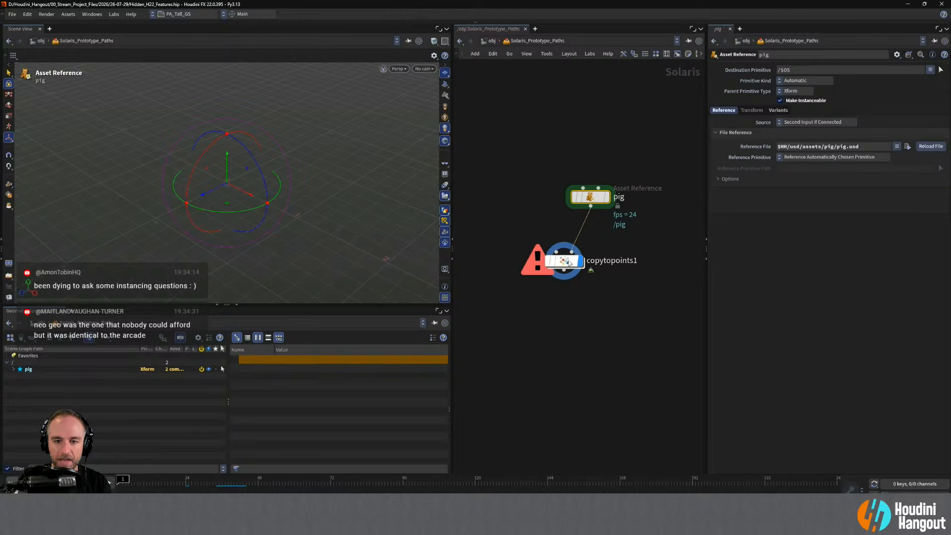
Inside copytopoints1, add a Grid node and connect a Scatter node below it.
double_click(568, 263)
key(Tab)
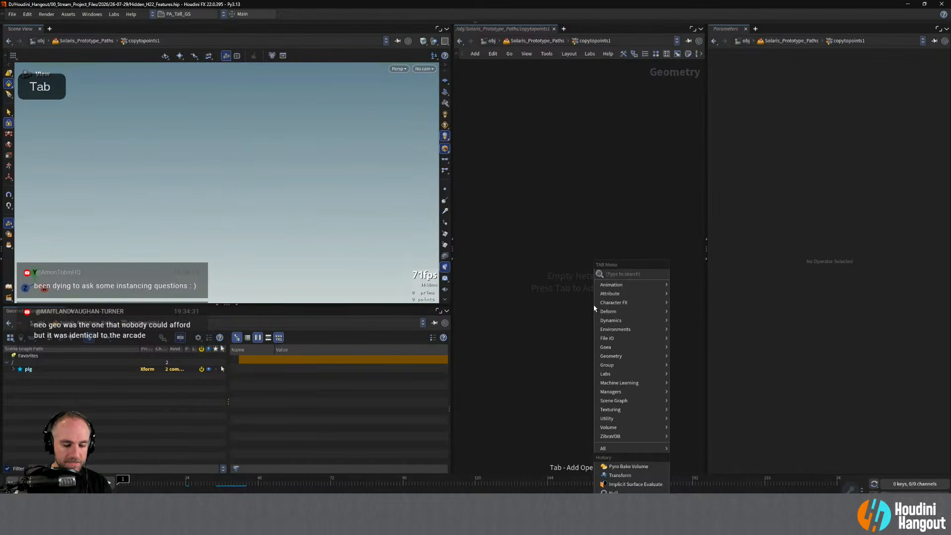
text(grid)
key(Return)
click(593, 239)
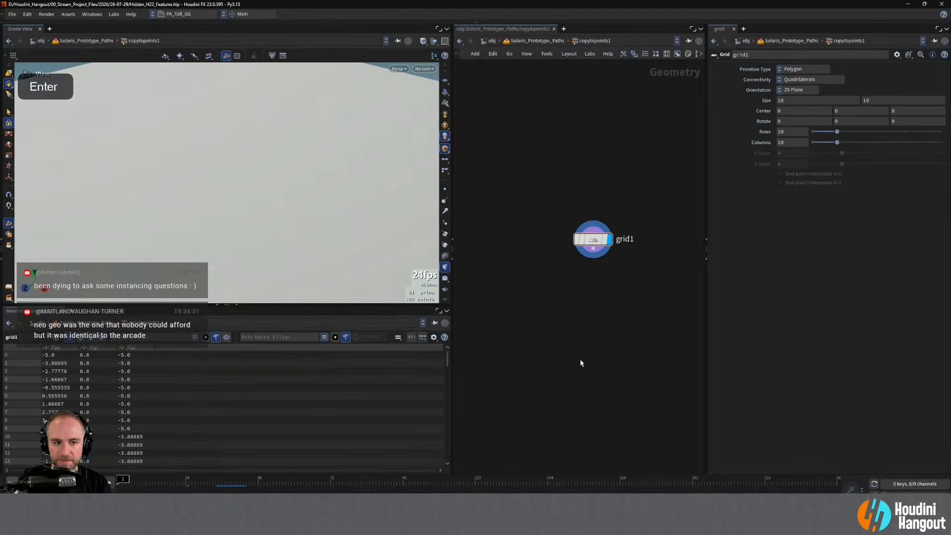
key(Tab)
text(scat)
key(Return)
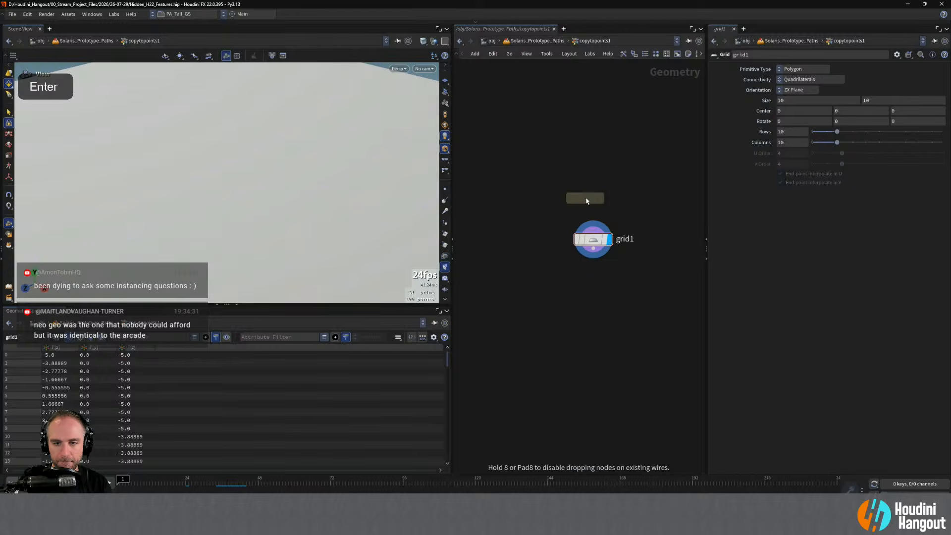
click(593, 275)
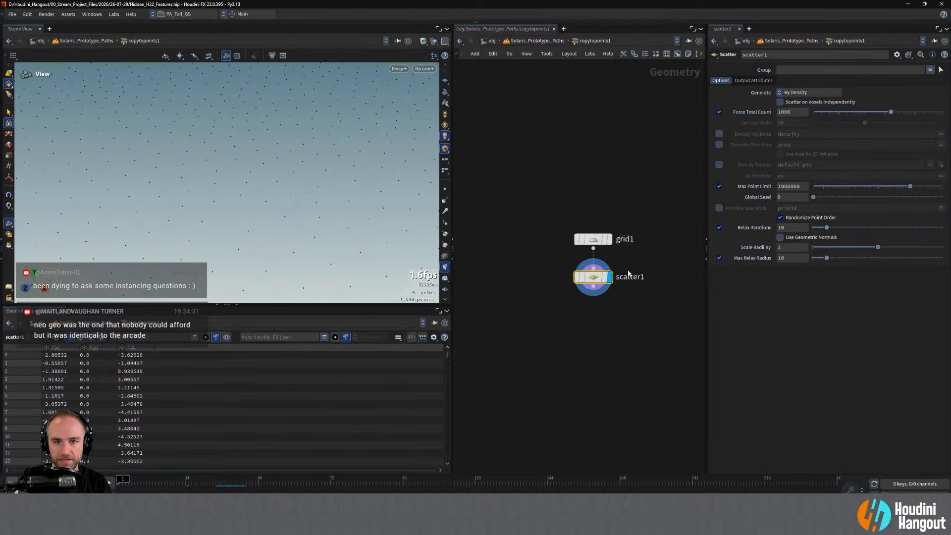
Set the Scatter node's force total count to 100 and view the copied pigs in the Solaris network from farther away.
double_click(792, 112)
text(100)
key(Return)
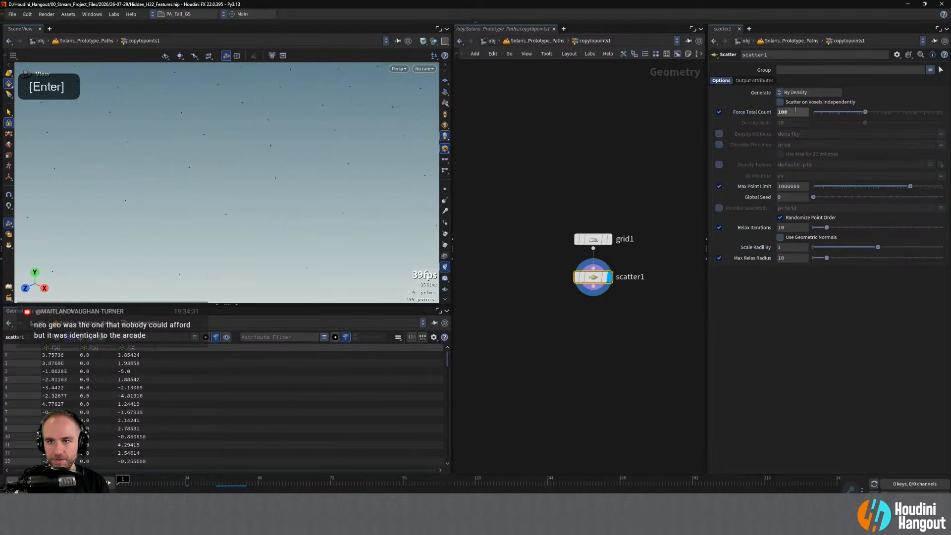
key(u)
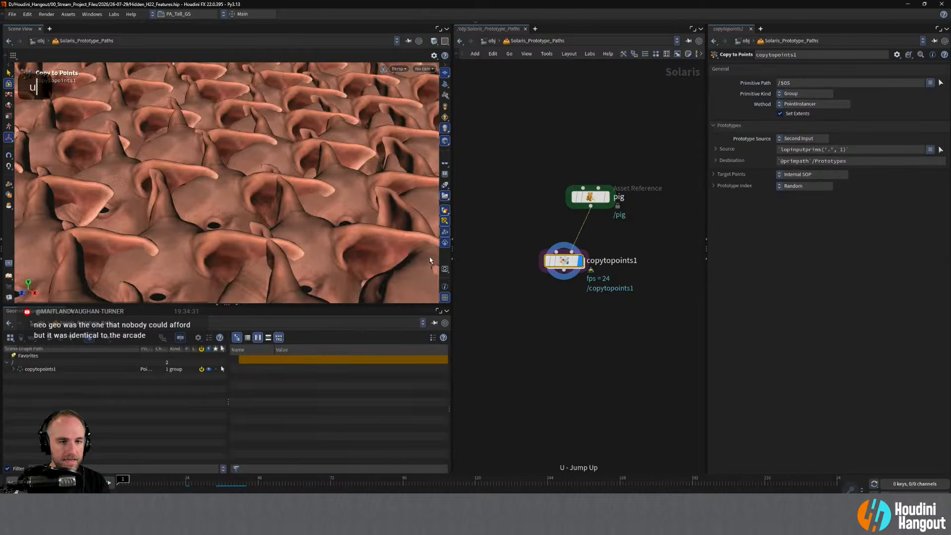
alt+right_drag(198, 191, 428, 241)
alt+drag(428, 240, 639, 256)
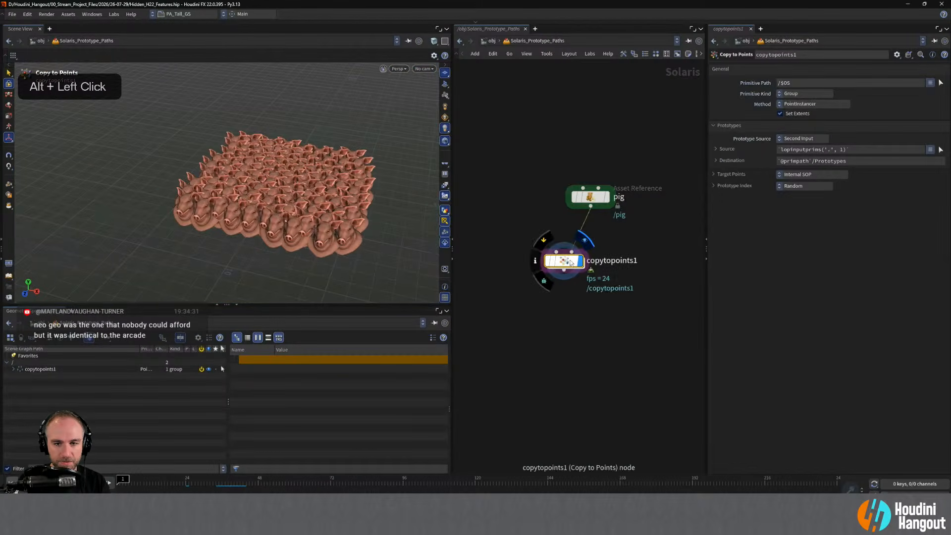
Set the force total count of the Scatter node inside copytopoints1 to 25 and return to the Solaris network to view the pigs.
double_click(569, 262)
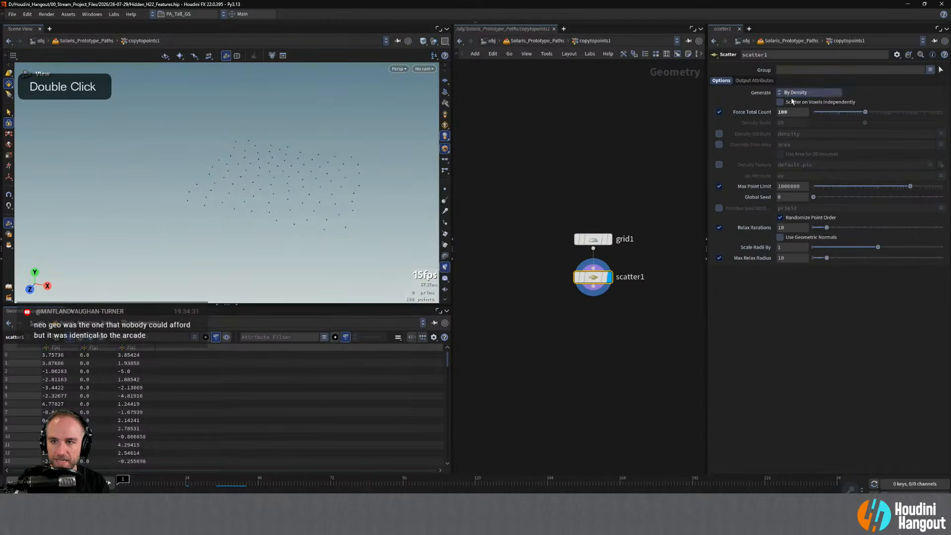
double_click(789, 112)
text(25)
key(Return)
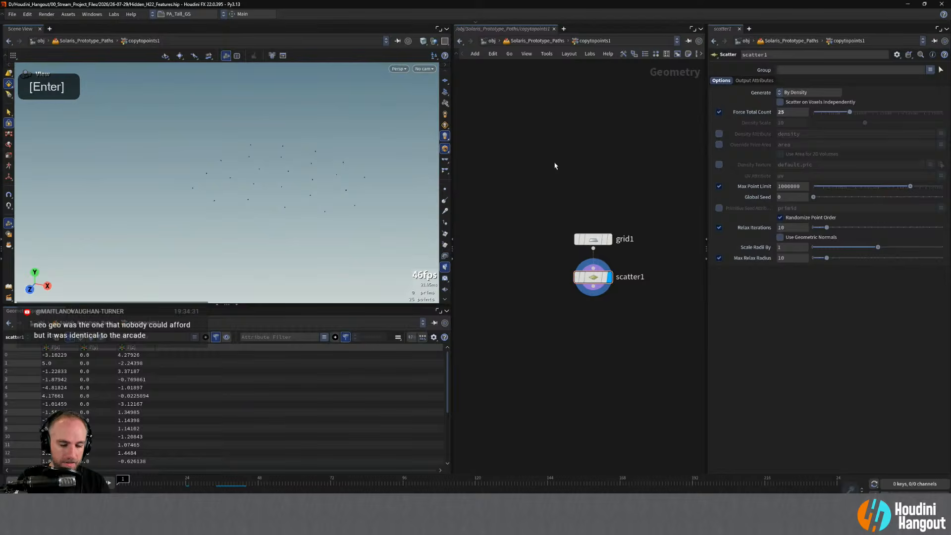
key(u)
alt+drag(387, 208, 258, 214)
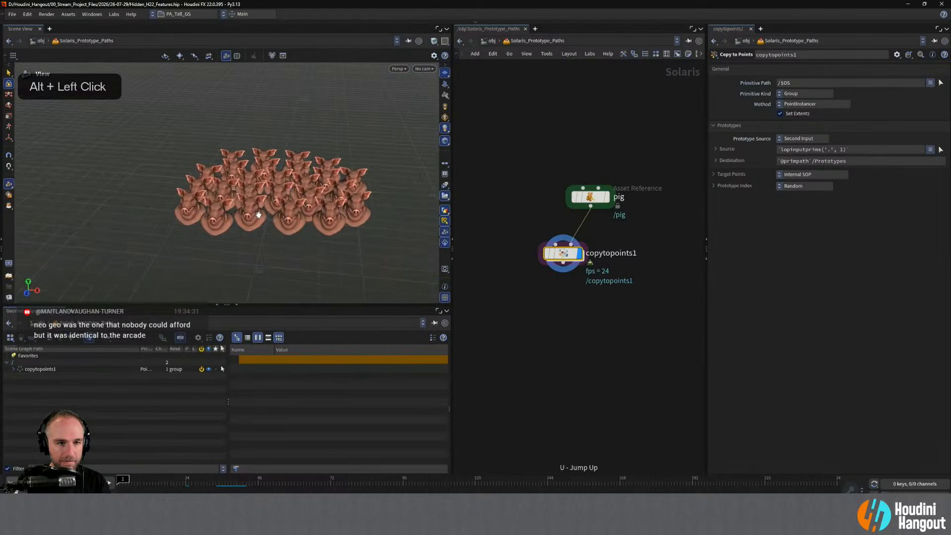
alt+right_drag(258, 214, 307, 216)
Space the pig and copytopoints1 nodes farther apart and expand copytopoints1 in the scene graph down to its pig prototype.
drag(591, 198, 613, 184)
mouse_move(563, 254)
mouse_down()
mouse_move(556, 279)
mouse_move(558, 247)
mouse_up()
alt+right_drag(339, 218, 315, 196)
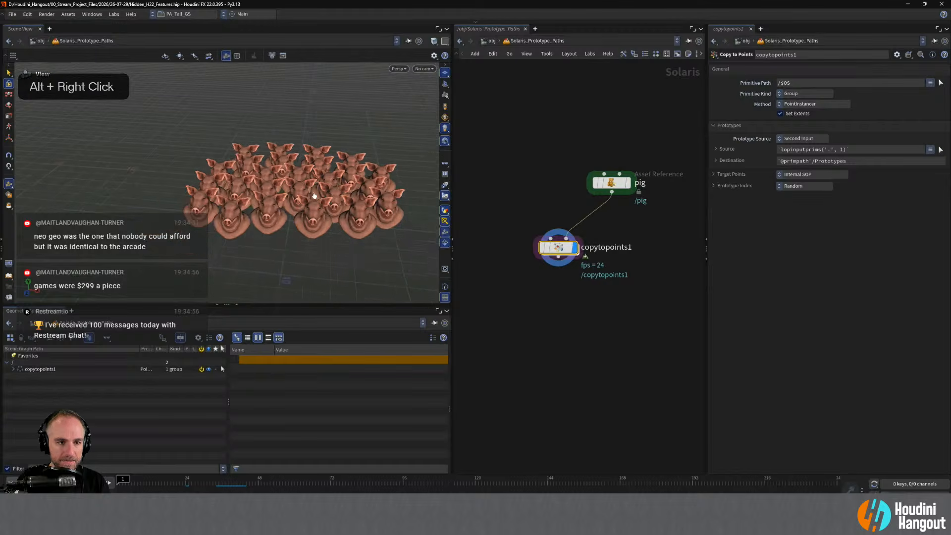
alt+middle_drag(314, 195, 265, 188)
click(14, 369)
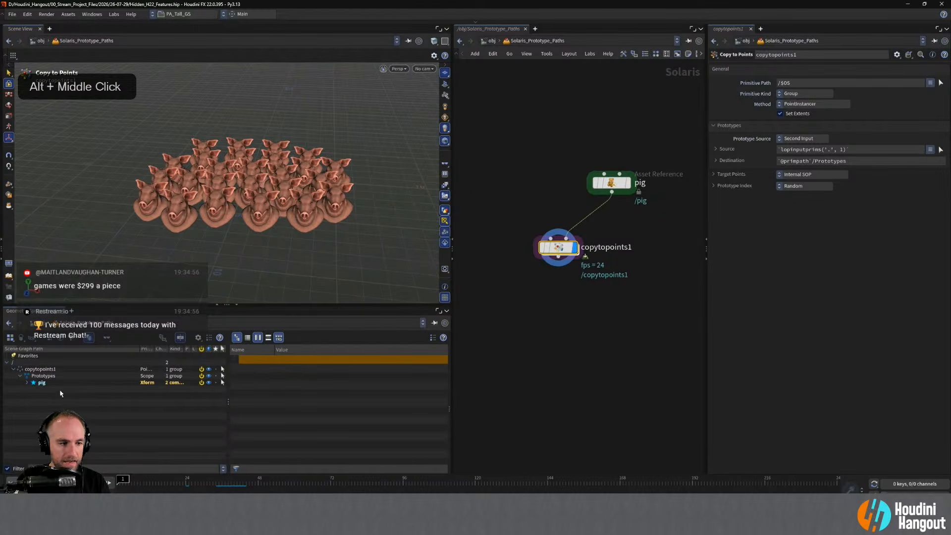
Add a second Copy to Points node with its first input fed by copytopoints1, display it, and space the pig and new nodes farther apart.
click(574, 355)
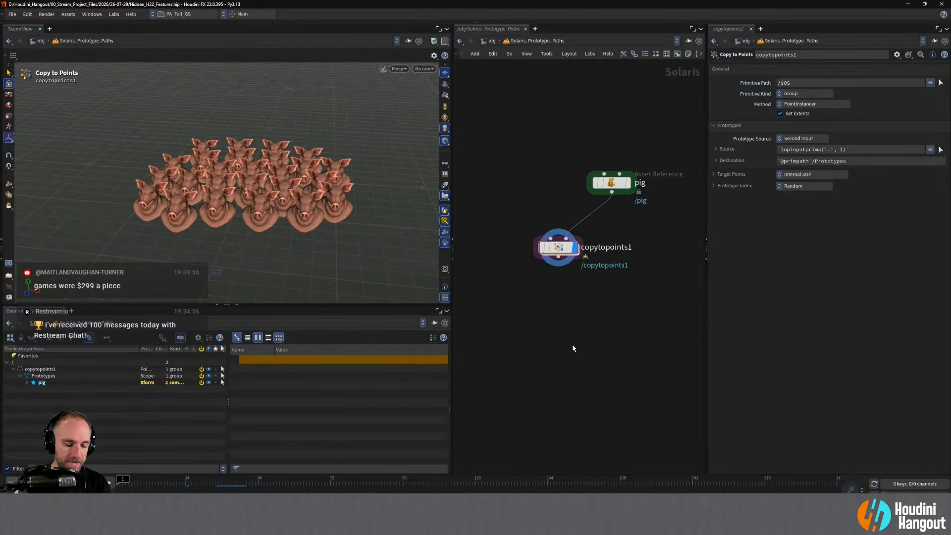
key(Tab)
text(copy)
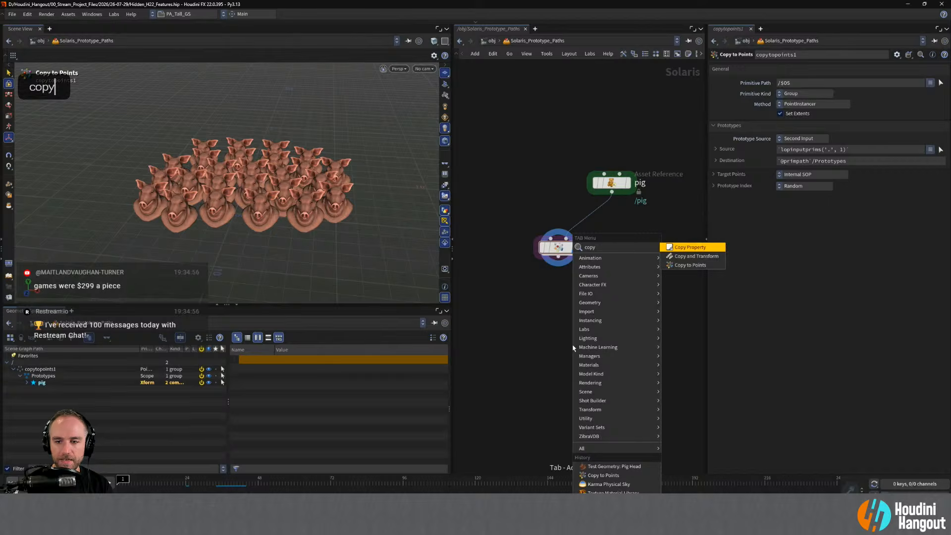
key(Down)
key(Down)
key(Return)
click(560, 281)
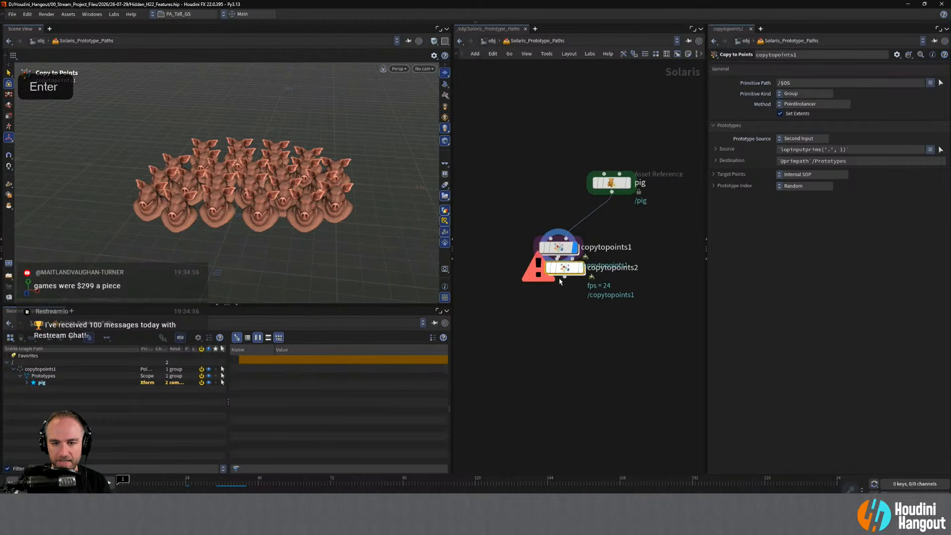
drag(560, 282, 561, 311)
click(570, 299)
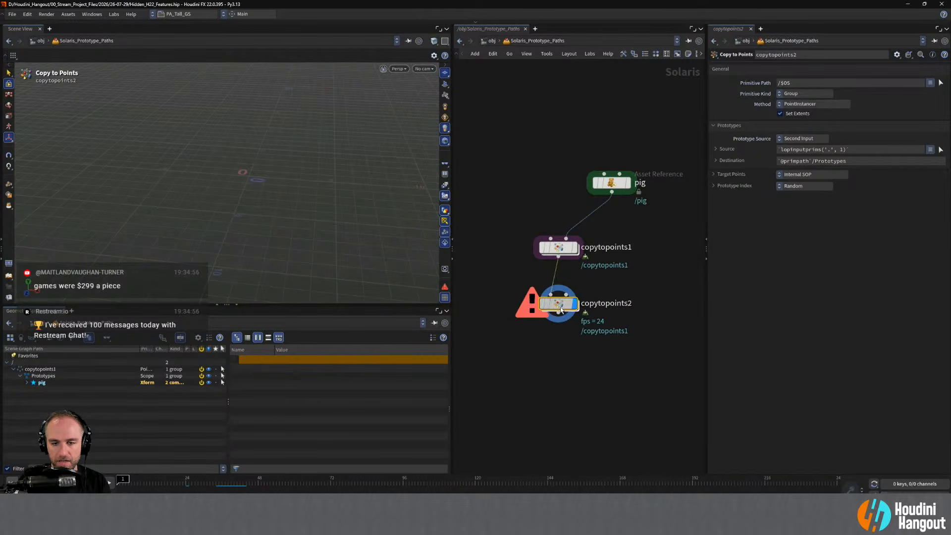
drag(611, 185, 624, 176)
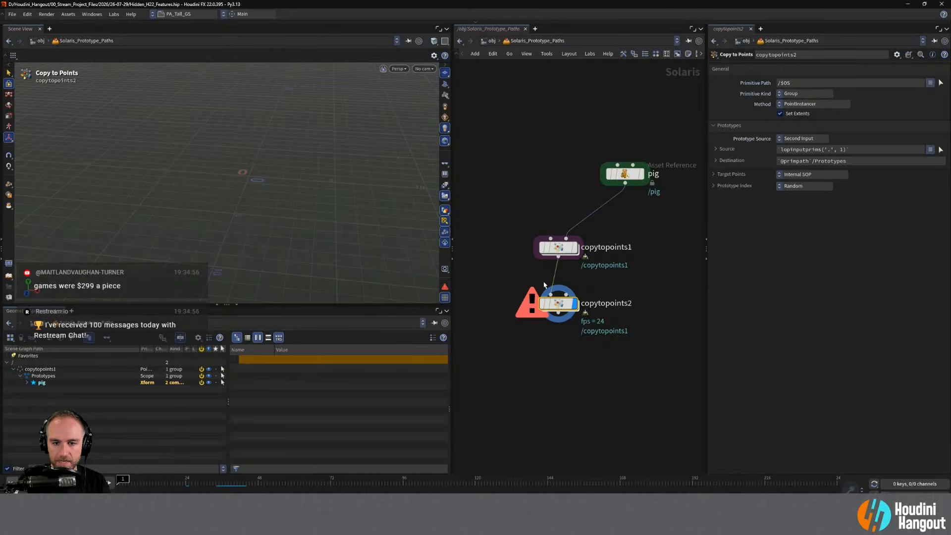
drag(543, 304, 538, 360)
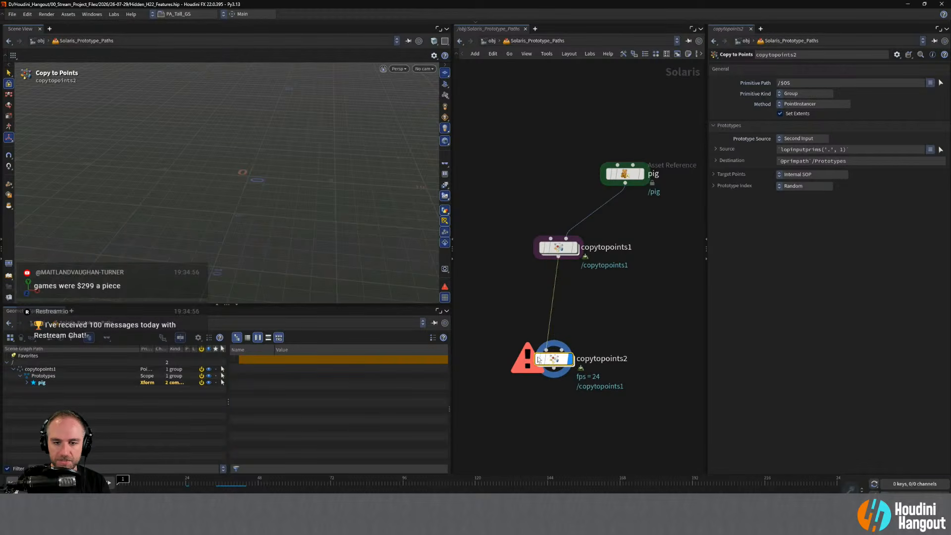
Add the Rubber Toy test geometry and connect it to the second input of copytopoints2 as its prototype source.
key(Tab)
text(t)
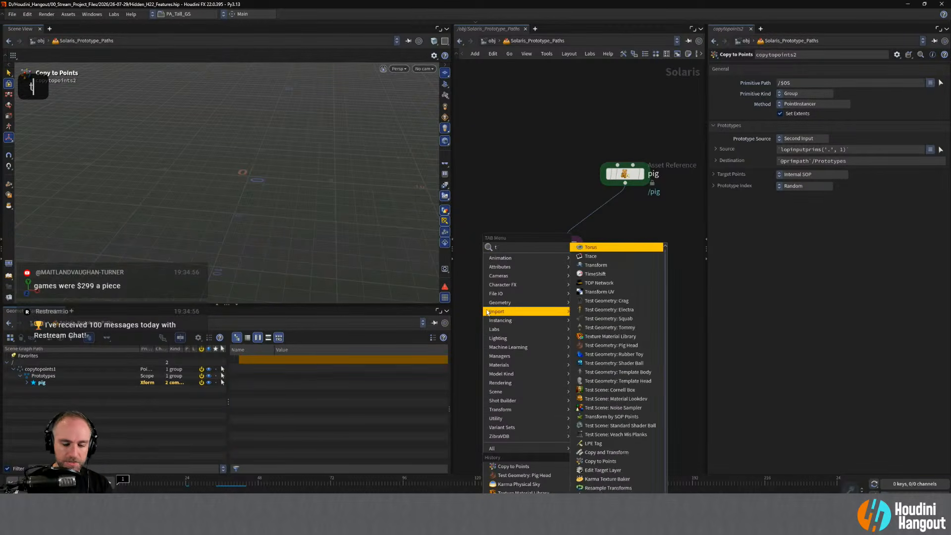
text(oy)
key(Return)
click(654, 293)
click(654, 302)
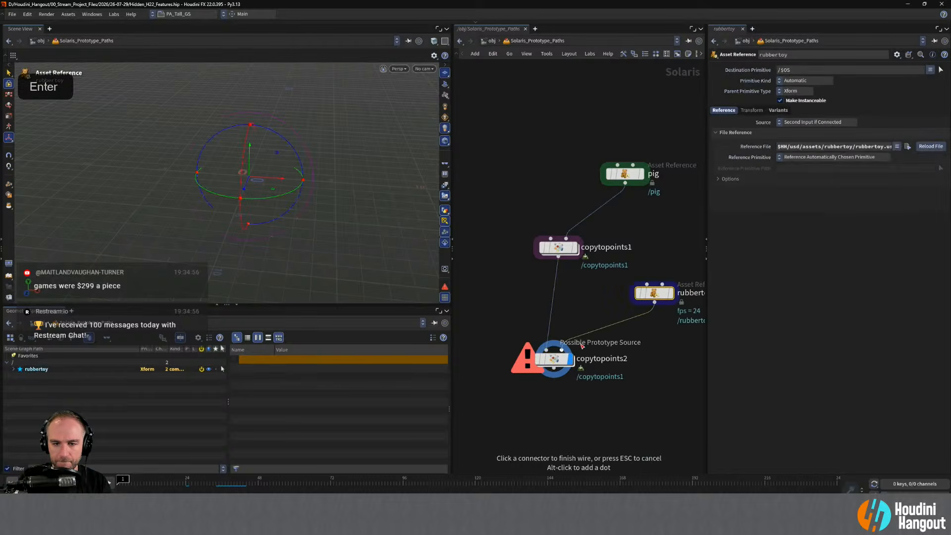
click(580, 346)
drag(653, 295, 624, 300)
drag(546, 365, 551, 365)
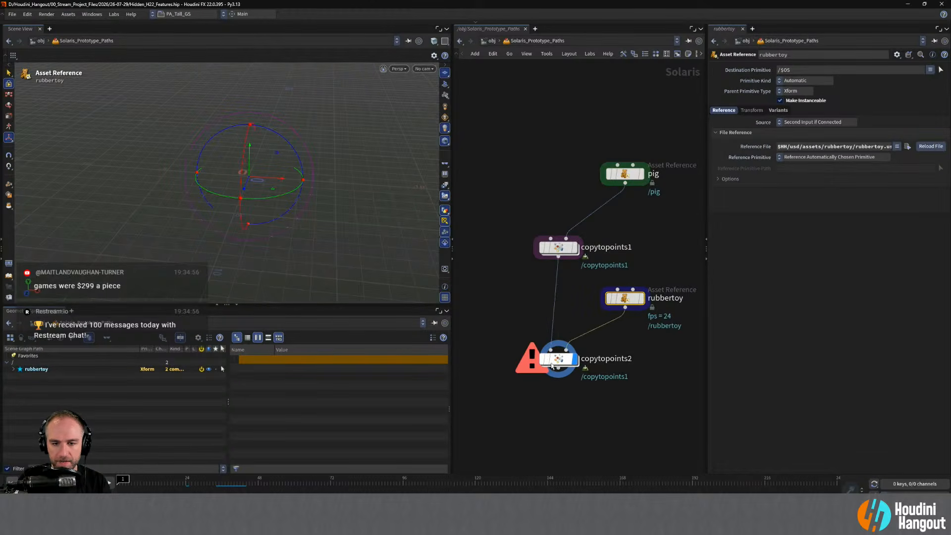
Inside copytopoints2, add a Grid node and set its orientation to XY Plane.
double_click(551, 365)
key(Tab)
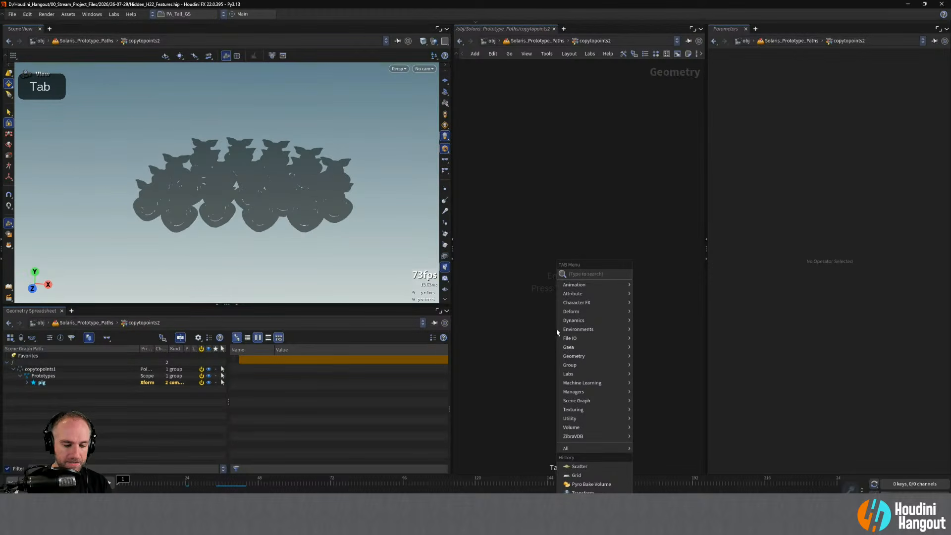
text(grid)
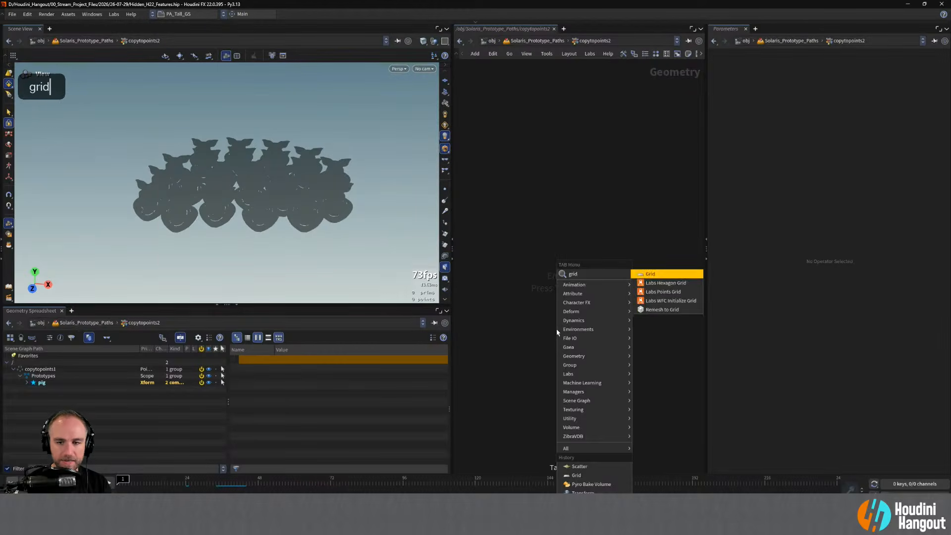
key(Return)
click(631, 237)
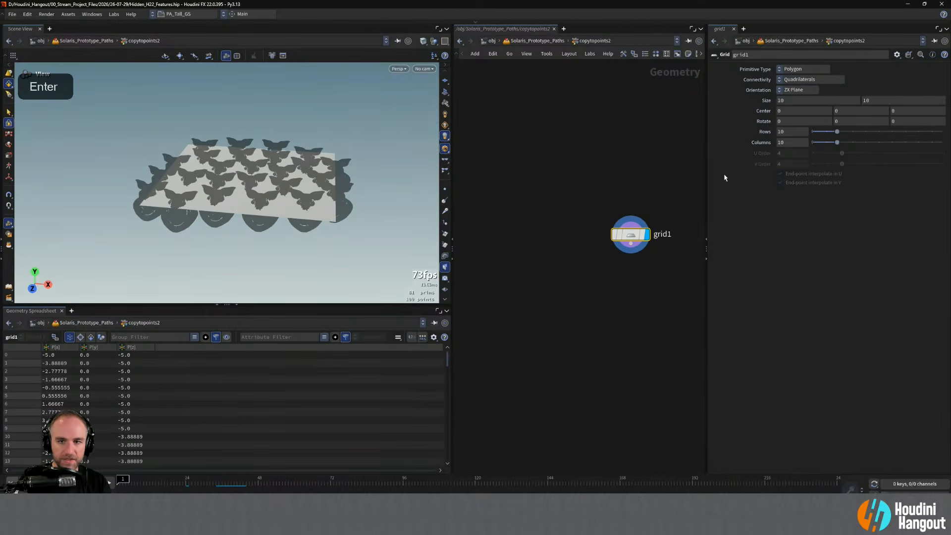
click(797, 90)
click(793, 100)
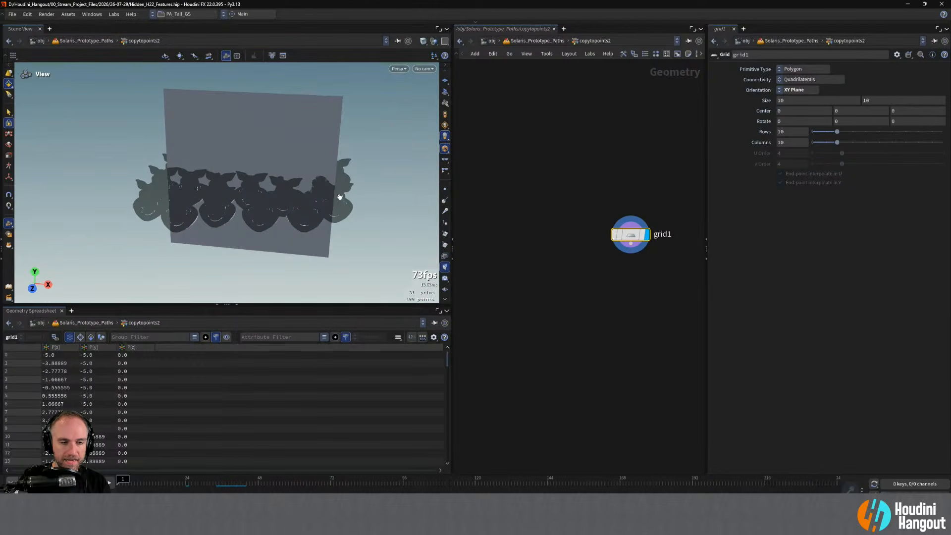
Move the grid behind and above the pigs, to a center of about 4.09 in Y and -8.95 in Z.
key(Return)
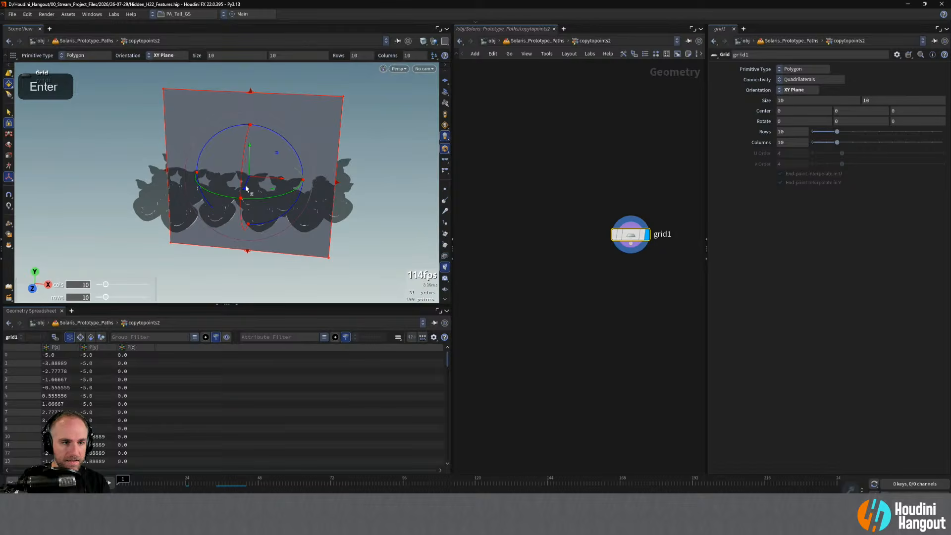
drag(264, 189, 268, 157)
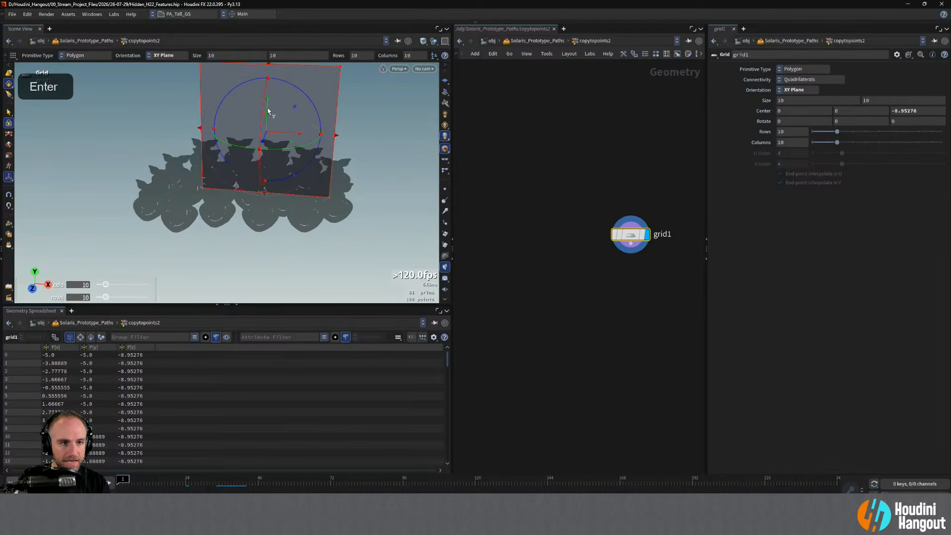
mouse_move(268, 111)
mouse_down()
mouse_move(268, 56)
mouse_move(284, 116)
mouse_up()
alt+middle_drag(284, 117, 303, 188)
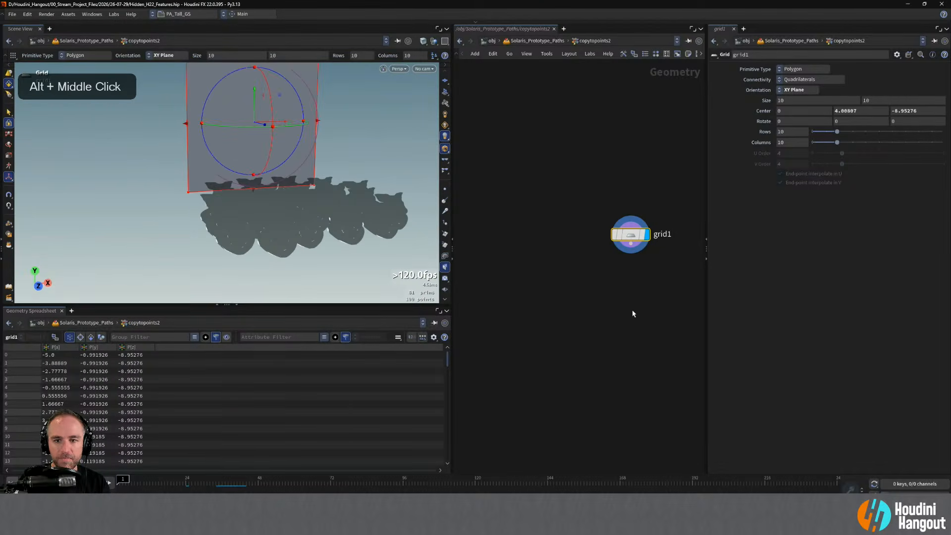
Connect a Scatter node below the grid with a force total count of 25 and return to the Solaris network to view the toys.
key(Tab)
key(Return)
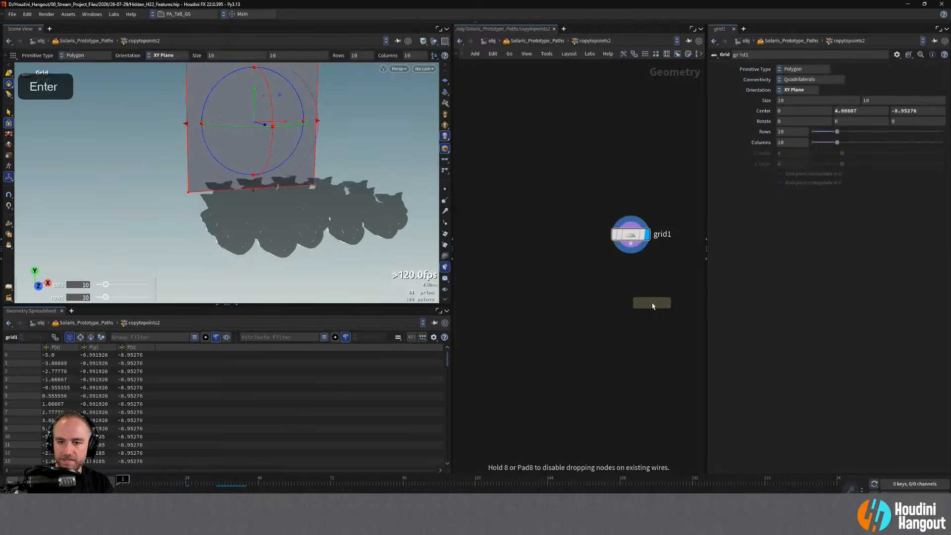
click(637, 277)
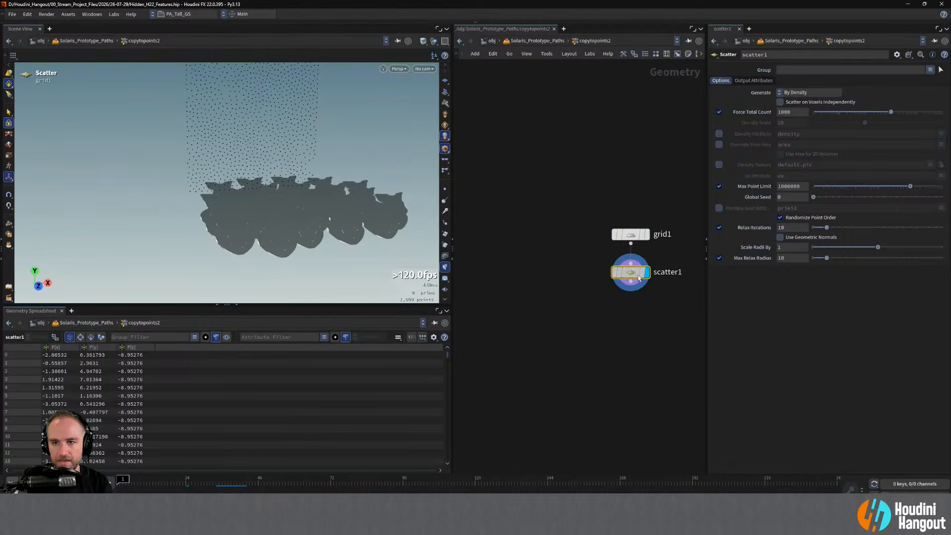
double_click(792, 112)
text(25)
key(Return)
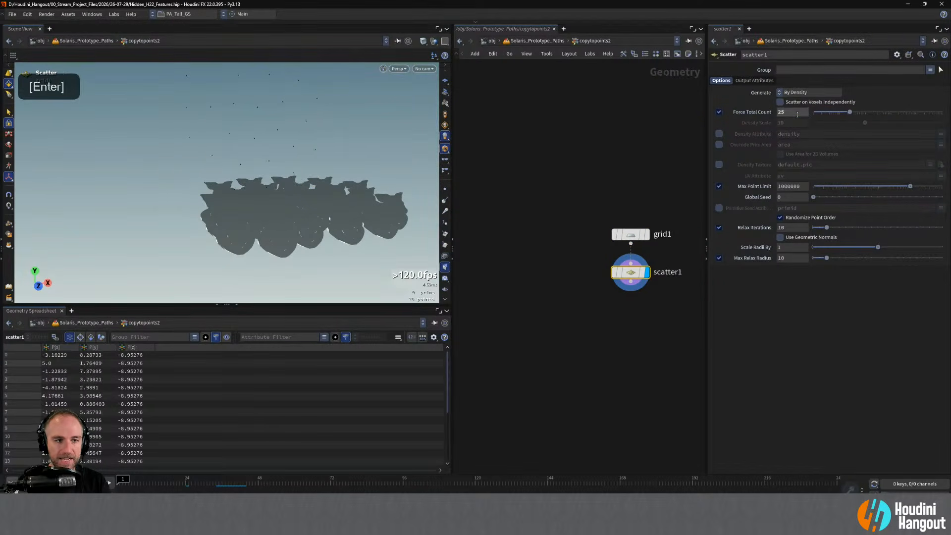
key(u)
middle_drag(557, 408, 558, 390)
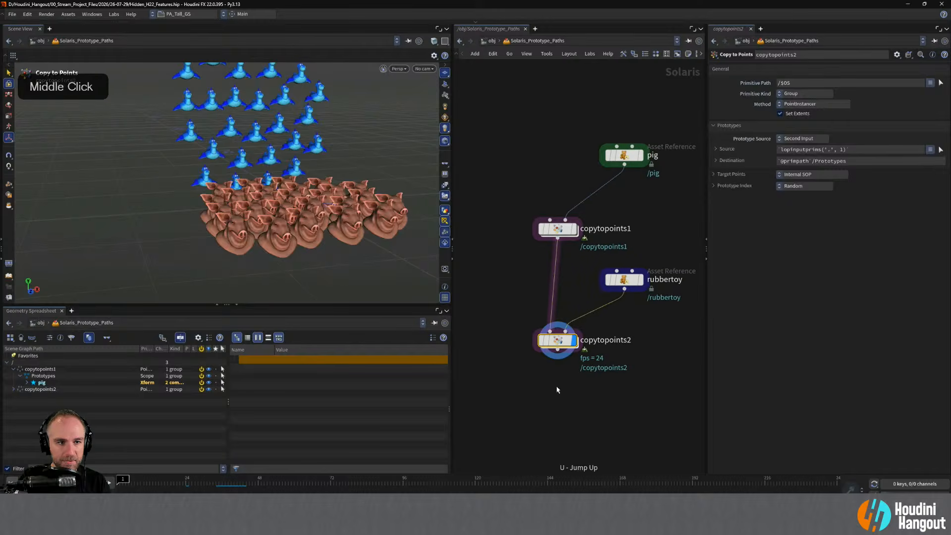
alt+right_drag(292, 183, 247, 166)
alt+drag(237, 164, 185, 183)
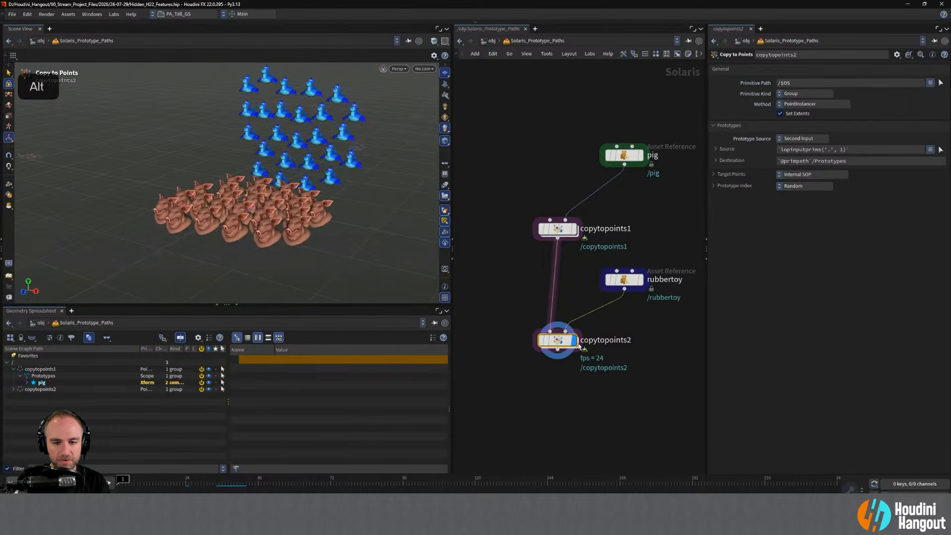
Duplicate copytopoints2 below itself and connect the output of copytopoints2 to the copy's first input.
alt+drag(578, 346, 562, 424)
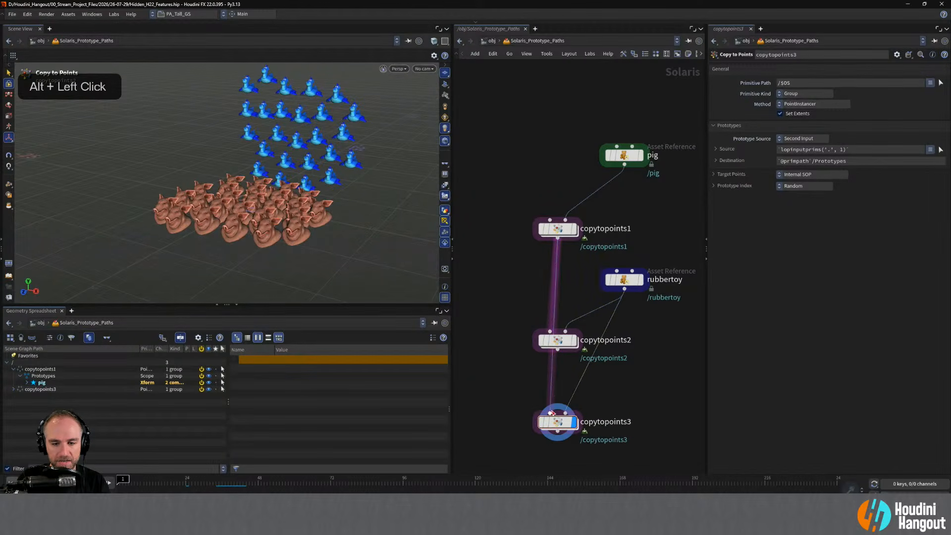
click(550, 413)
click(594, 338)
key(y)
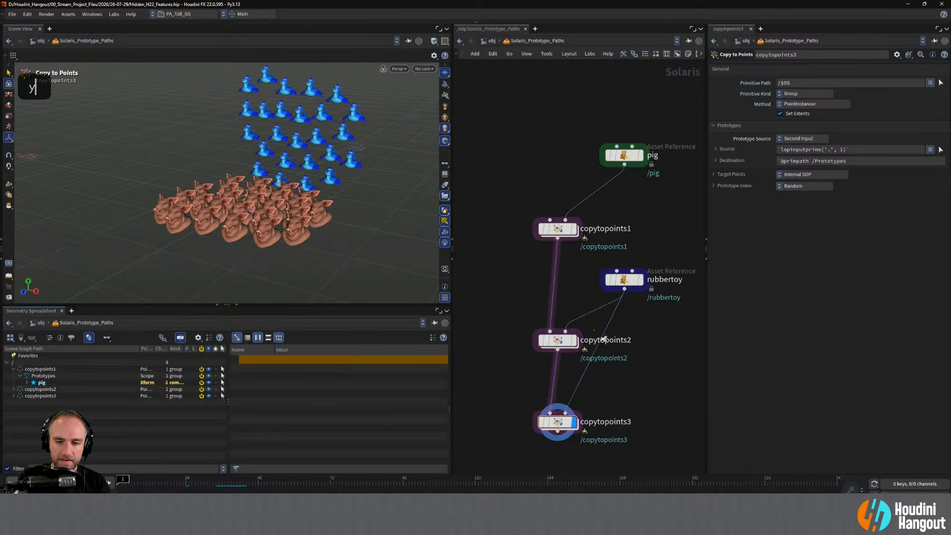
Add the Squab test geometry and connect it to the second input of copytopoints3 in place of the rubber toy.
key(Tab)
text(test)
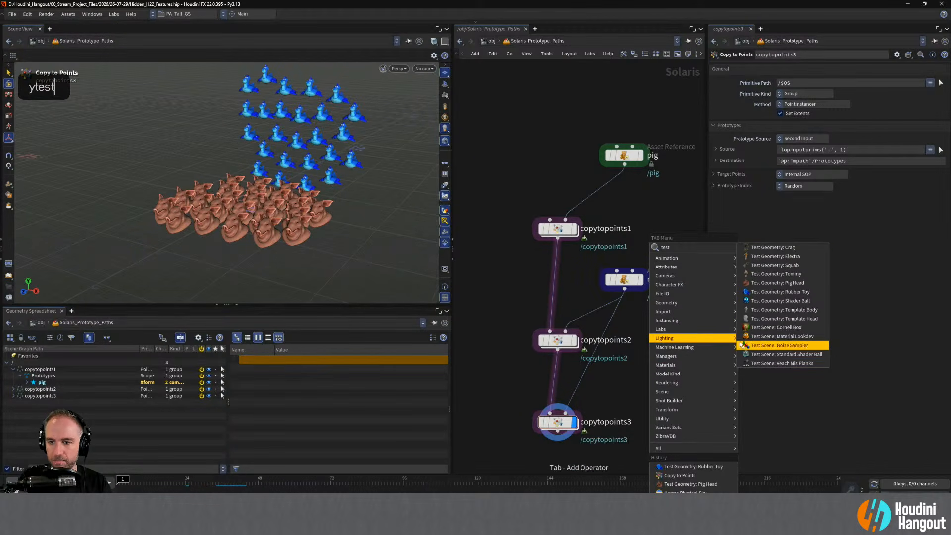
click(775, 265)
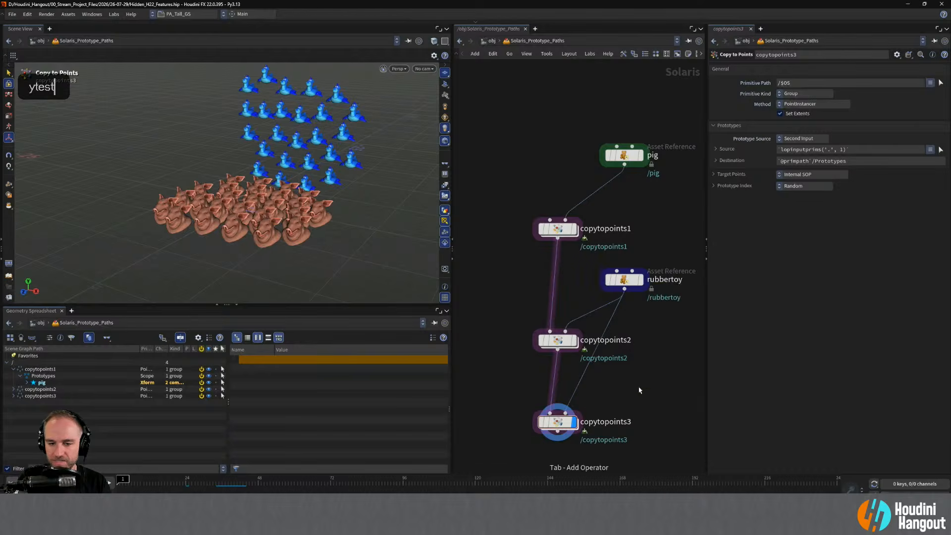
drag(566, 413, 624, 379)
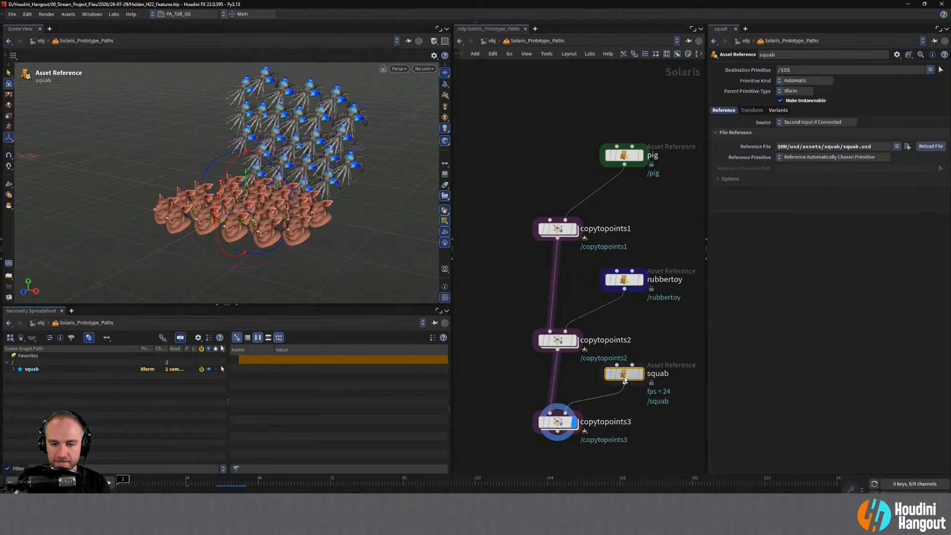
click(558, 435)
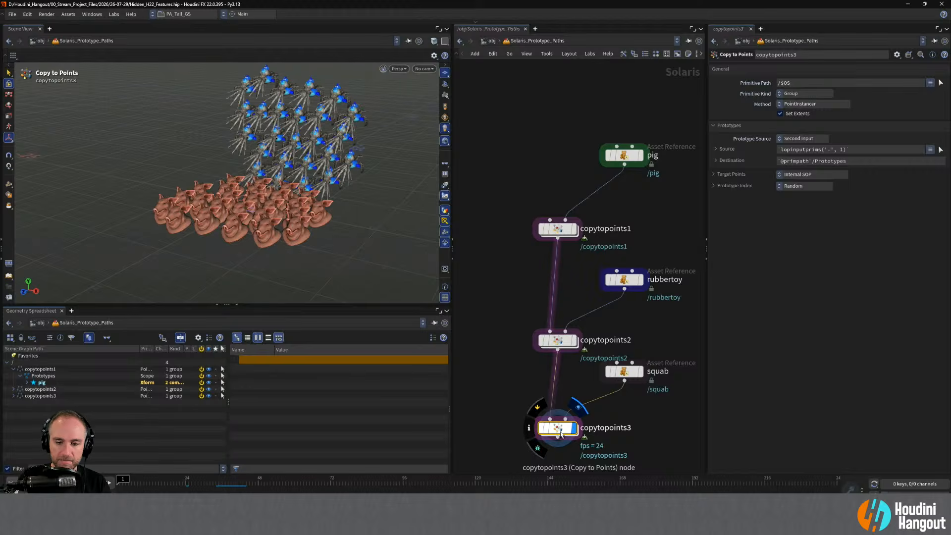
Inside copytopoints3, set the orientation of the Grid node to YZ Plane.
double_click(559, 429)
drag(551, 214, 650, 273)
click(798, 90)
click(791, 107)
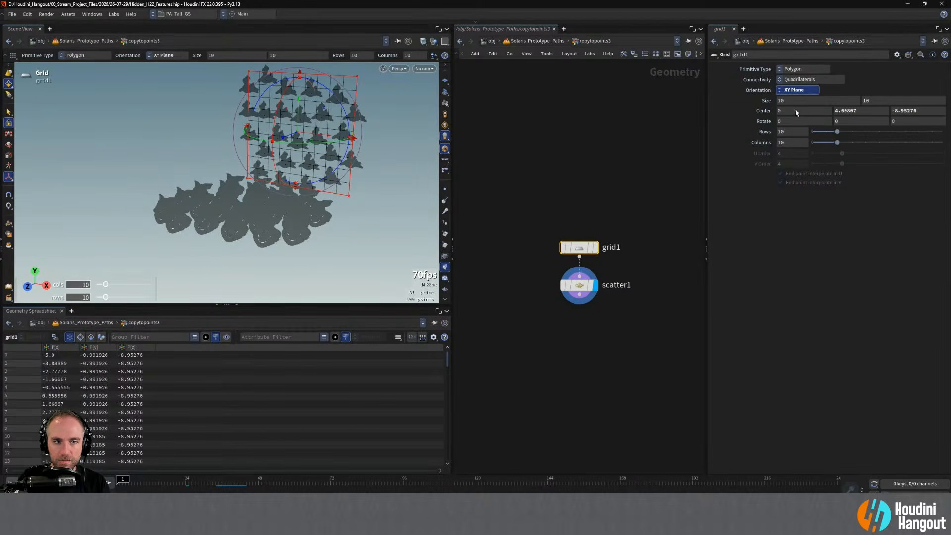
Move the grid beside the pigs and toys, to a center of about 6.51, 4.94, -0.81.
drag(333, 133, 358, 198)
key(Return)
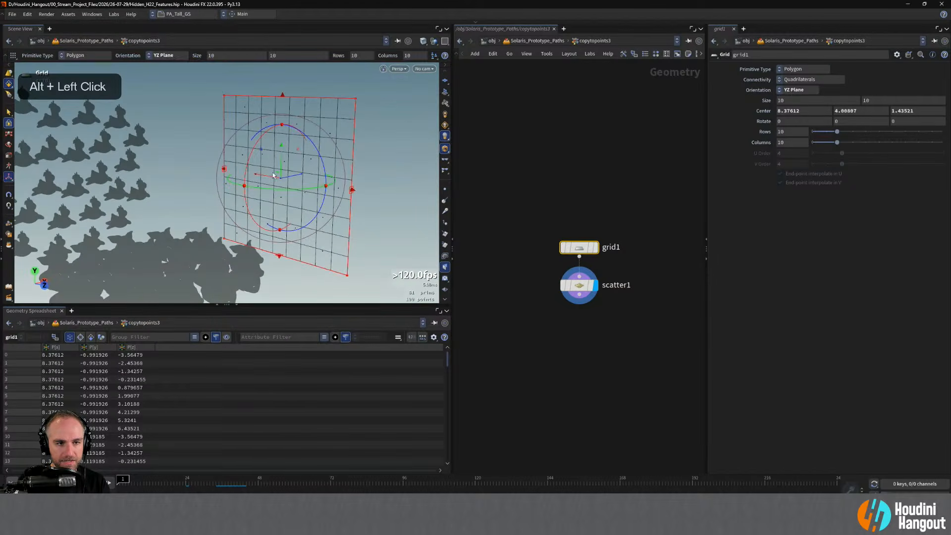
drag(278, 175, 227, 185)
alt+drag(280, 193, 161, 207)
alt+right_drag(161, 207, 155, 220)
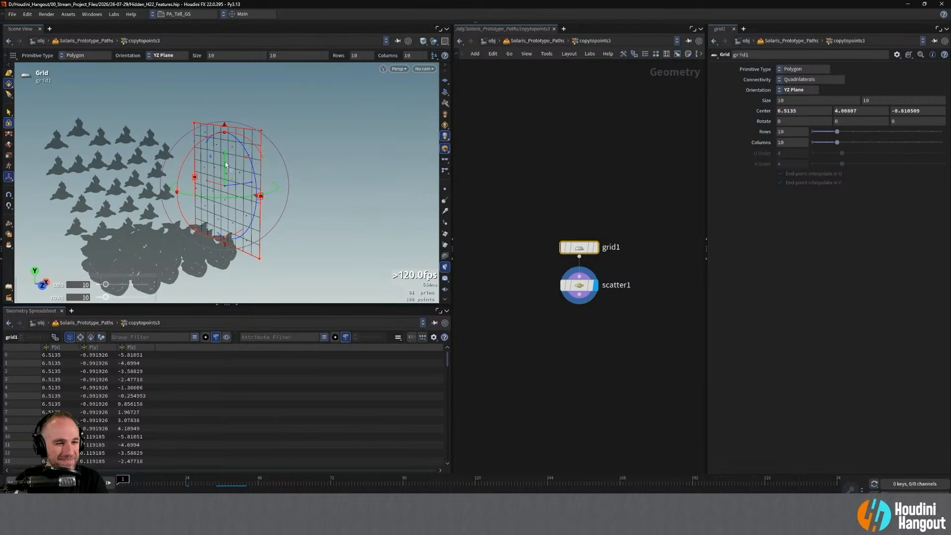
drag(225, 165, 225, 155)
key(alt)
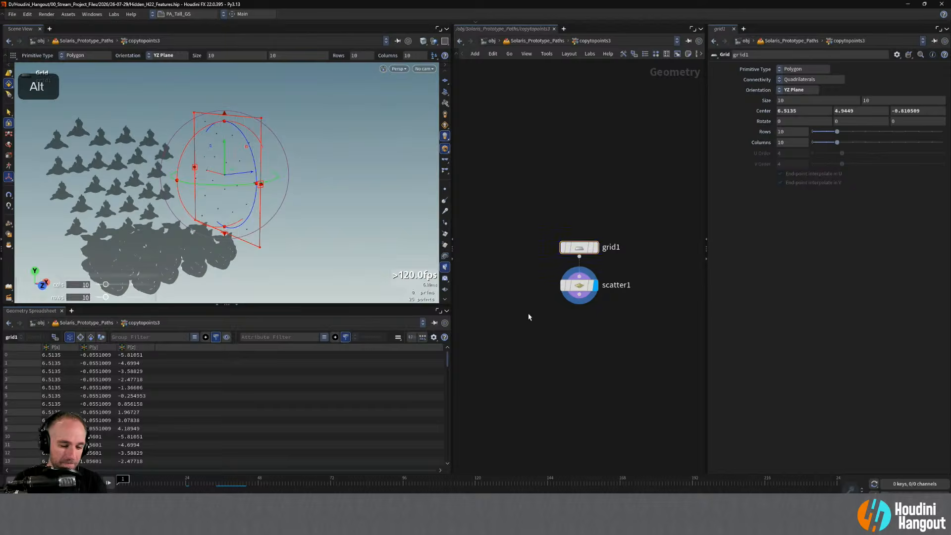
Return to the Solaris network, view the three instanced groups, and collapse copytopoints1 in the scene graph.
key(u)
mouse_move(198, 168)
alt+mouse_down()
mouse_move(219, 166)
mouse_move(210, 171)
alt+mouse_up()
alt+right_drag(210, 171, 214, 185)
alt+drag(214, 185, 184, 183)
alt+right_drag(184, 182, 178, 192)
alt+middle_drag(178, 191, 212, 187)
alt+drag(212, 187, 199, 189)
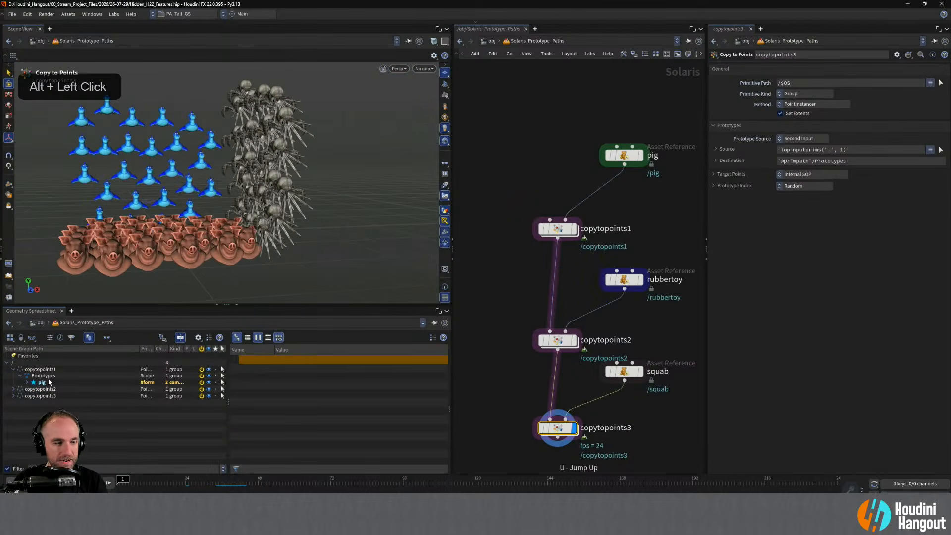
click(20, 376)
click(14, 375)
click(13, 370)
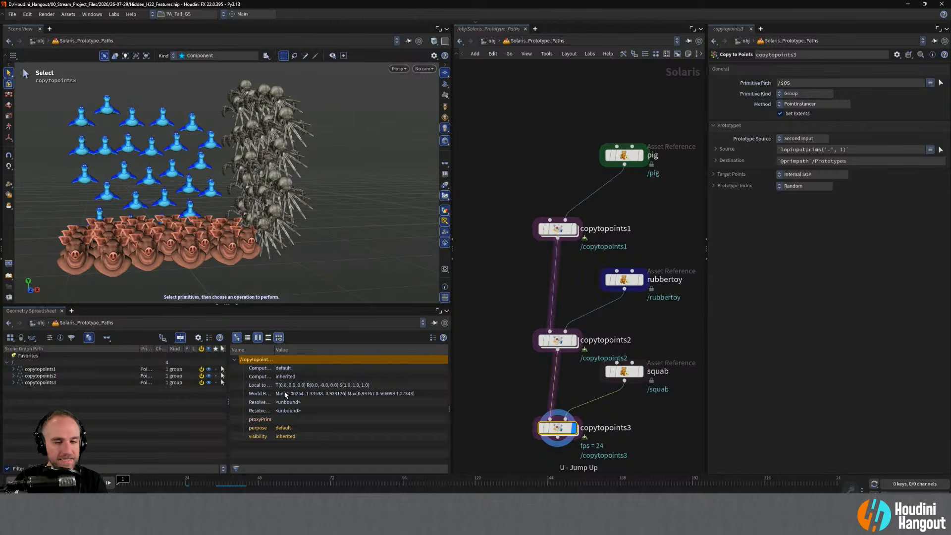
Set the primitive path of copytopoints1 to /Geometry/$OS.
click(558, 229)
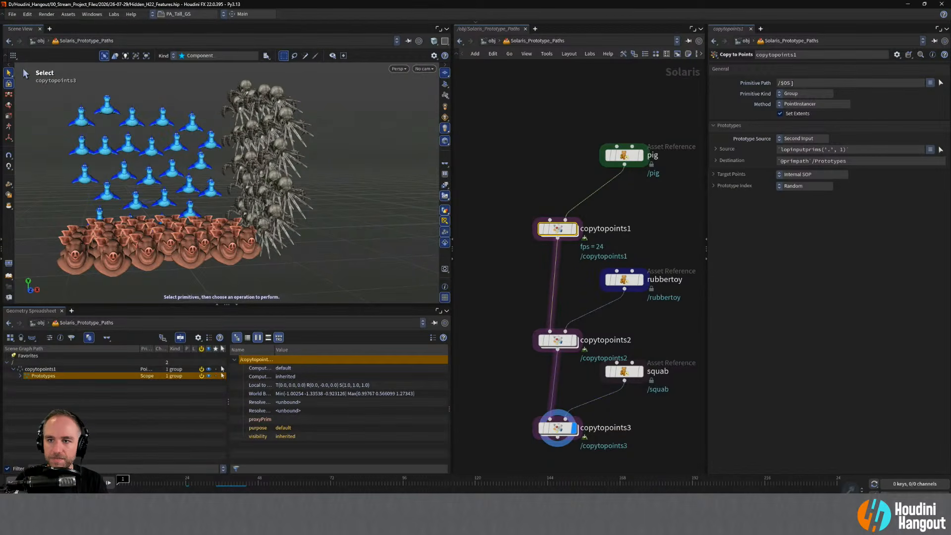
click(777, 83)
text(/)
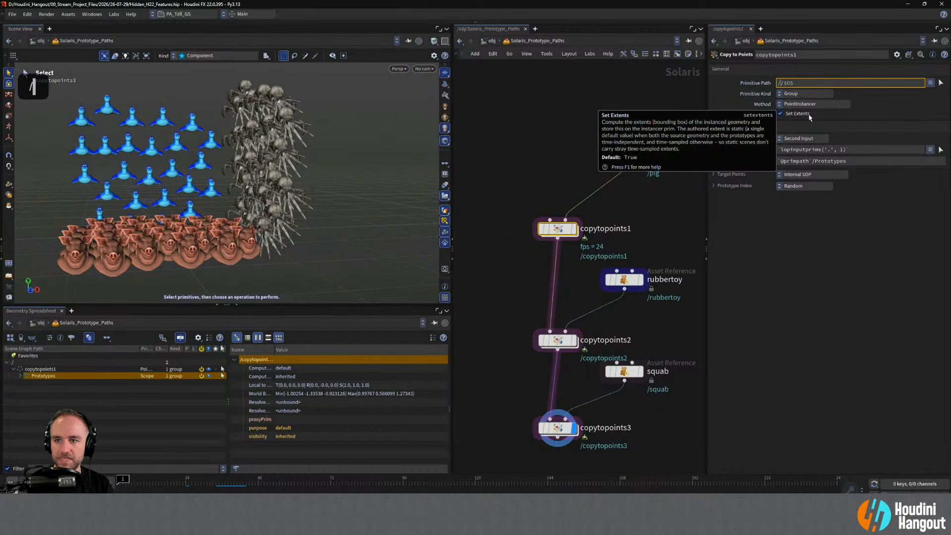
text(Geomet)
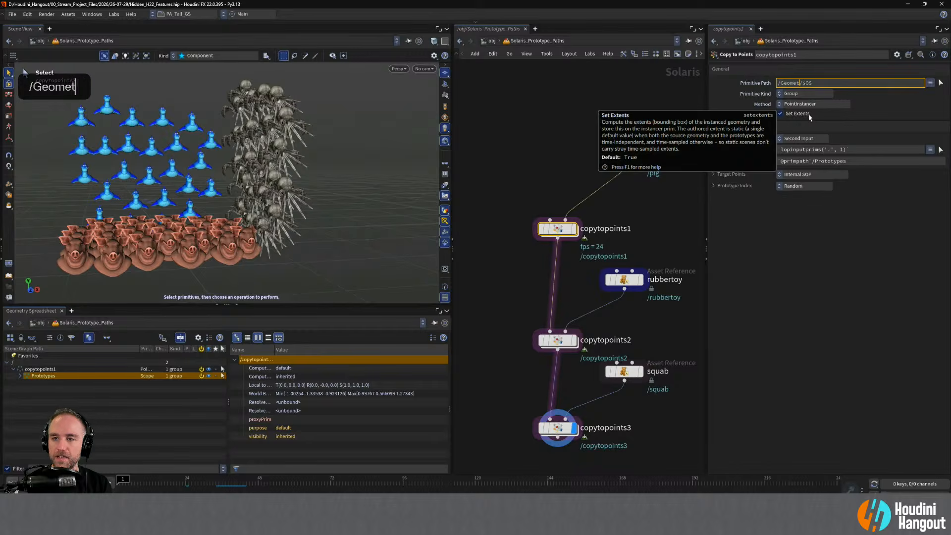
text(ry)
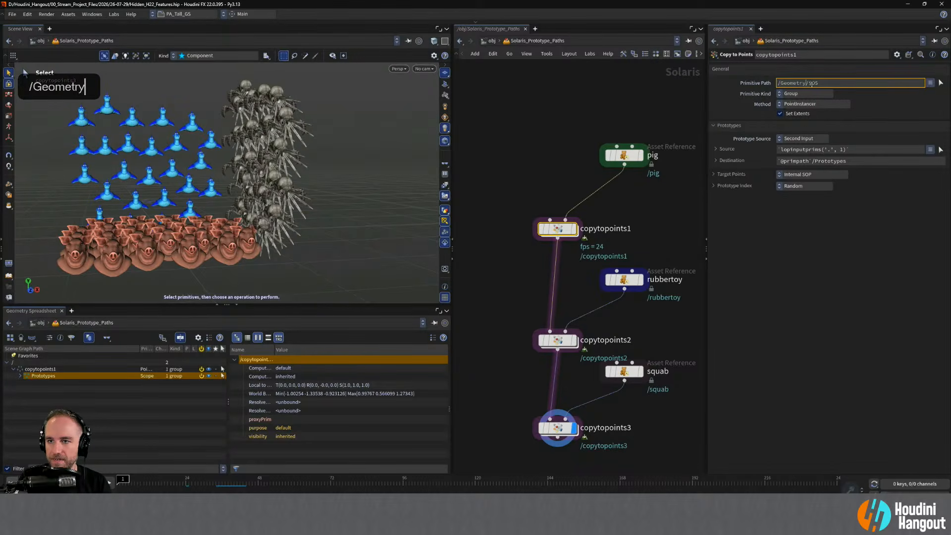
Copy the /Geometry/$OS primitive path to copytopoints2 and copytopoints3, and expand Geometry in the scene graph.
double_click(813, 83)
key(ctrl+c)
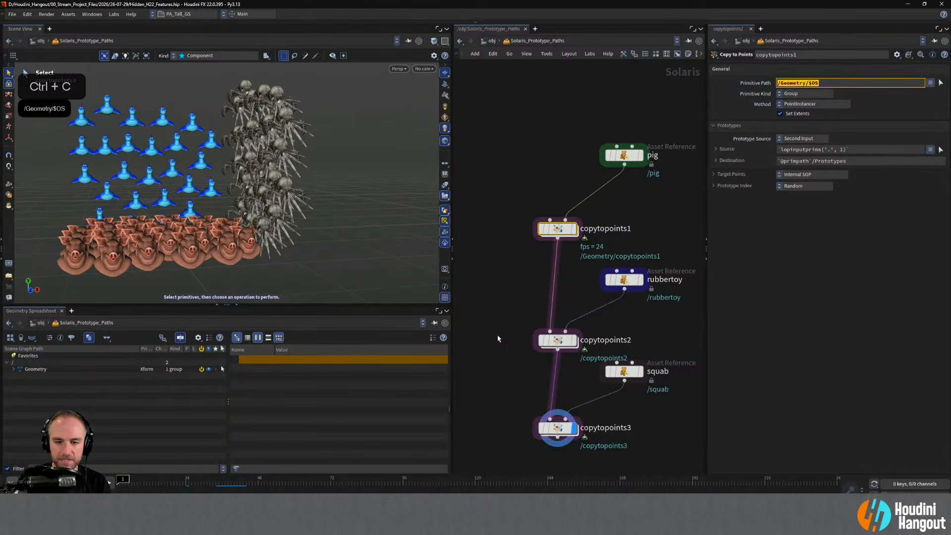
click(558, 340)
key(ctrl+v)
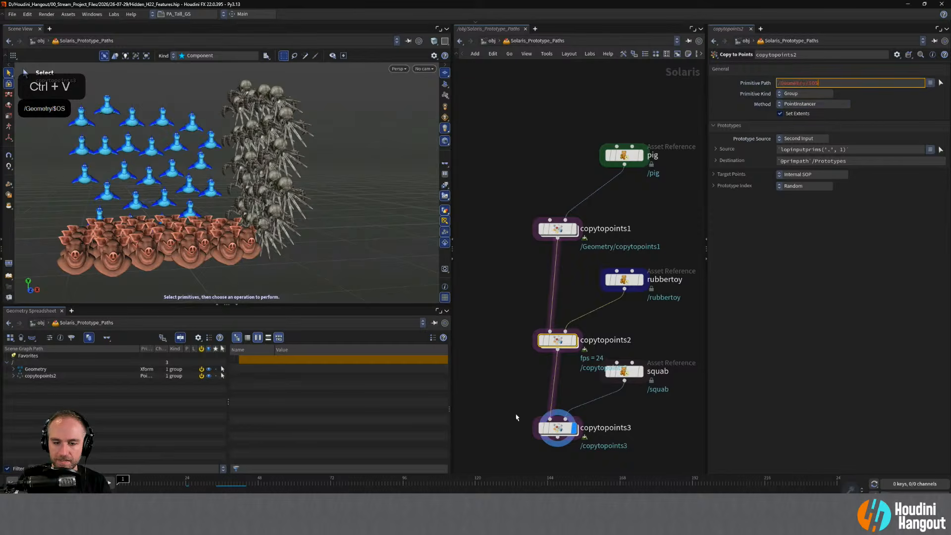
click(549, 427)
key(ctrl+v)
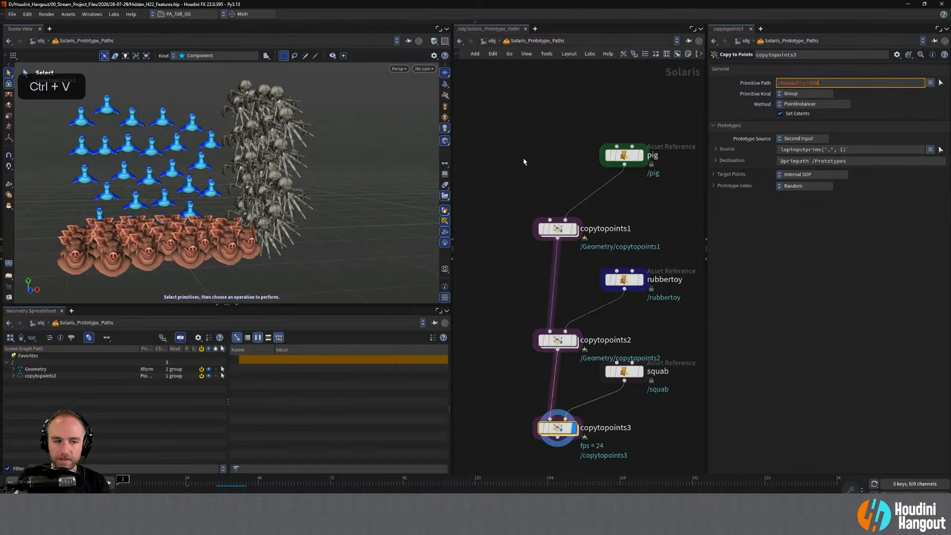
click(13, 369)
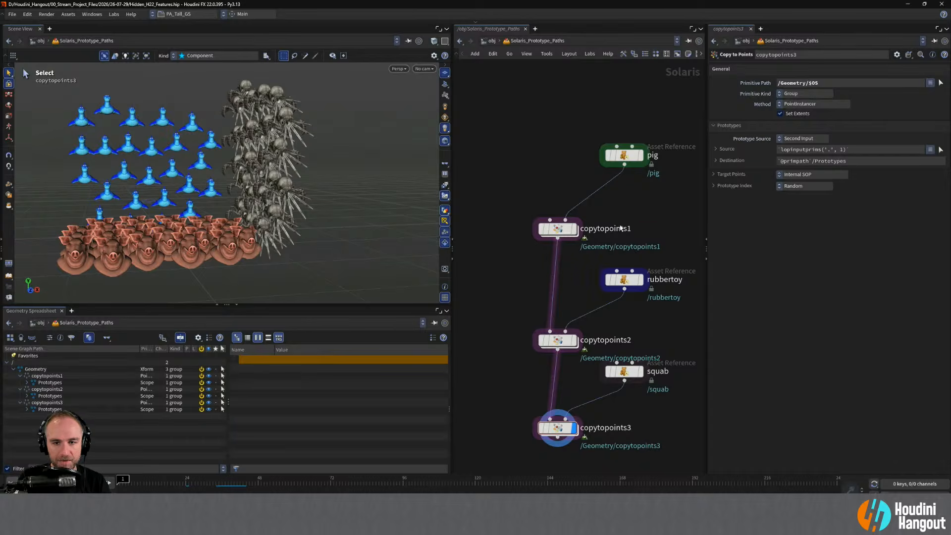
Rename the three Copy to Points nodes, in chain order, as pig_instances, toy_instances and squab_instances.
double_click(621, 228)
text(pig_in)
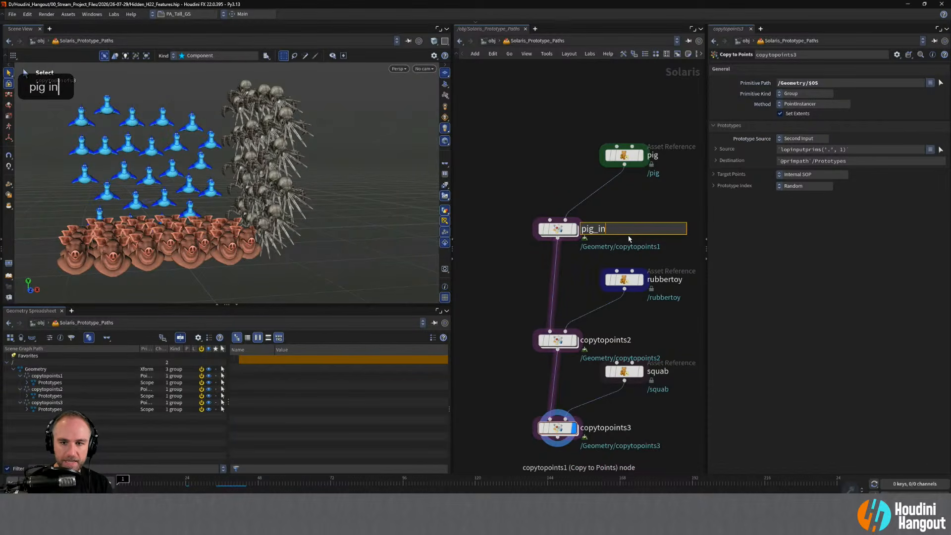
text(stances)
key(Return)
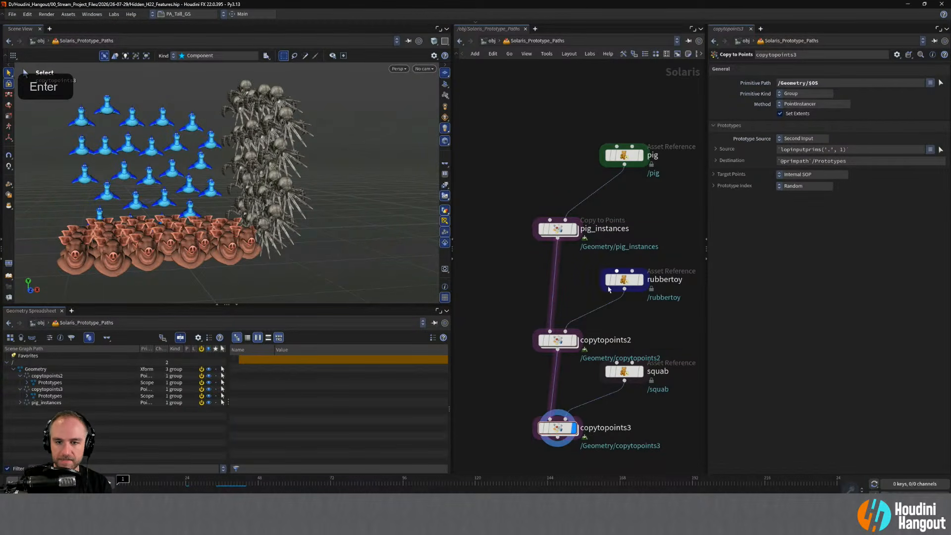
double_click(592, 340)
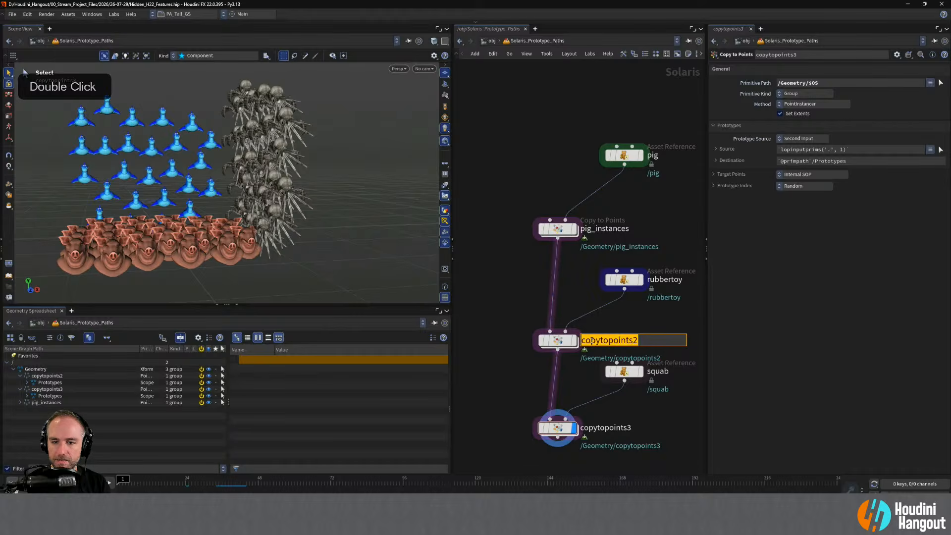
text(toy_)
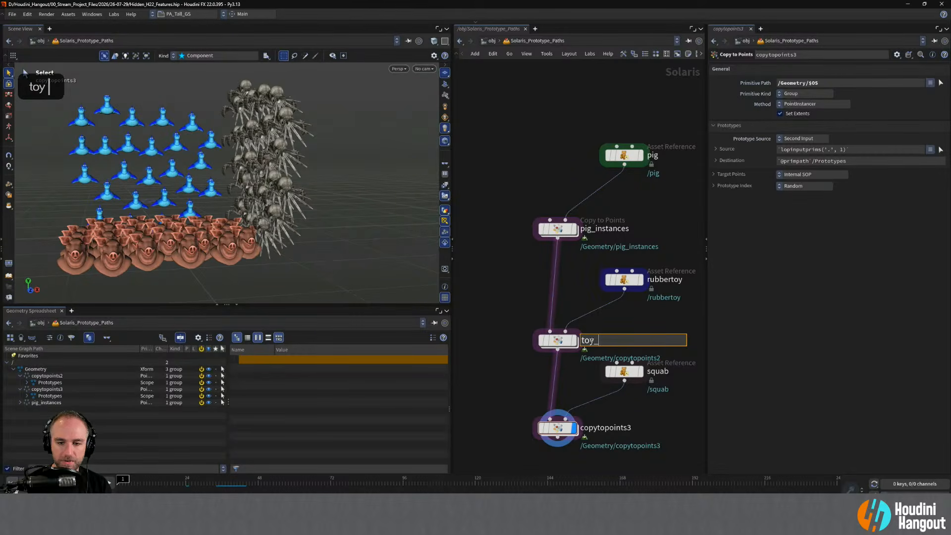
text(instances)
key(Return)
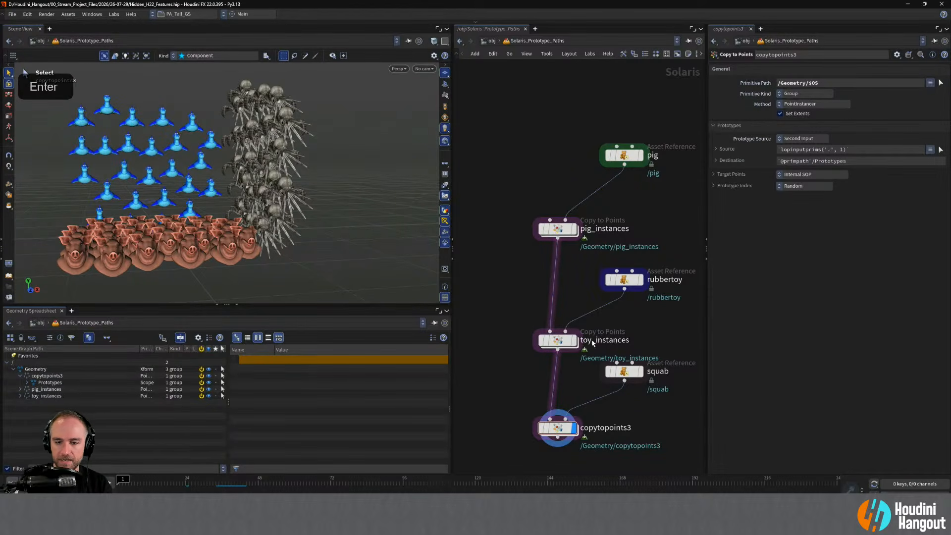
double_click(594, 427)
text(squab_instances)
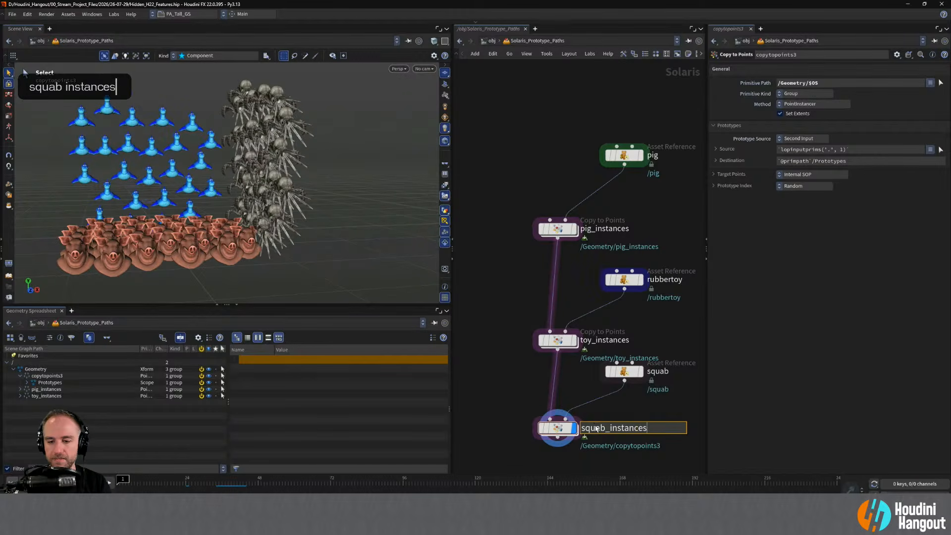
key(Return)
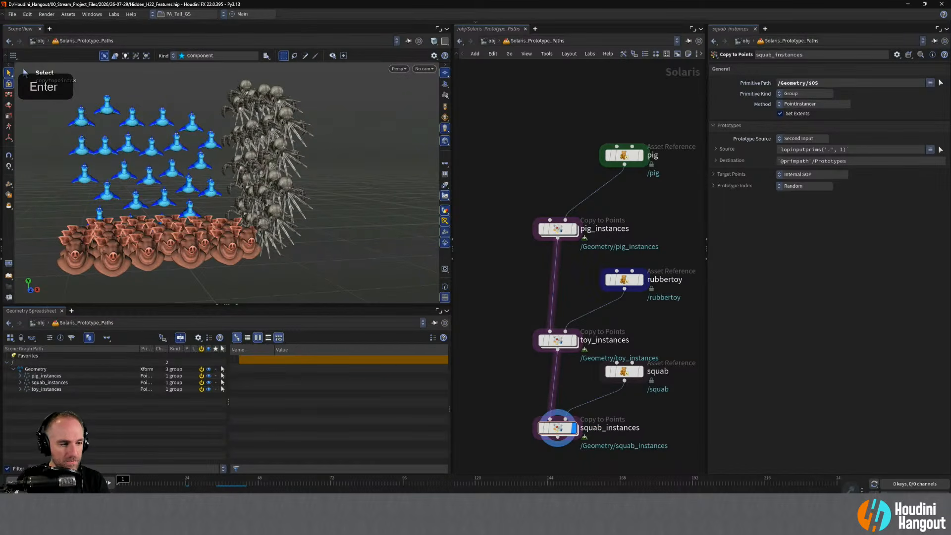
Expand the squab, toy and pig instance groups in the scene graph, select pig_instances and widen the primitive type column.
click(20, 382)
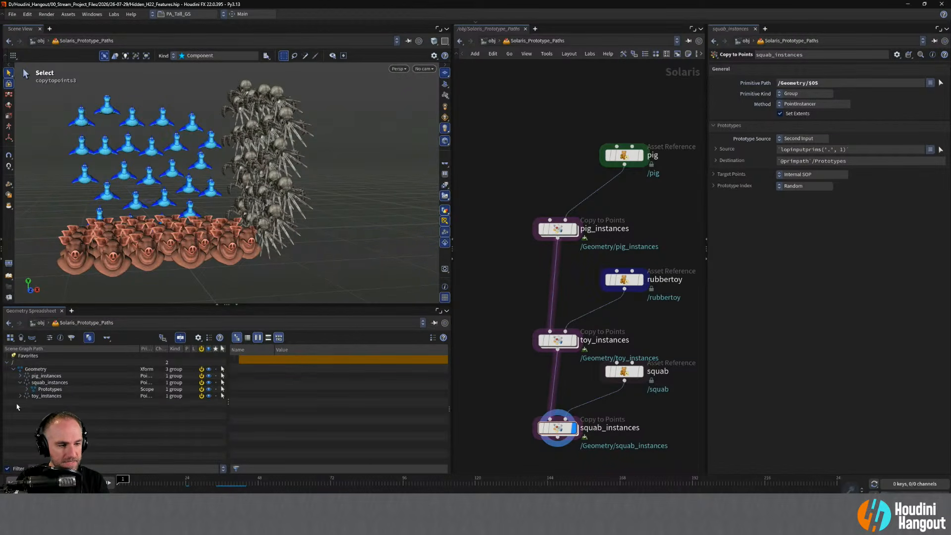
click(20, 396)
click(21, 376)
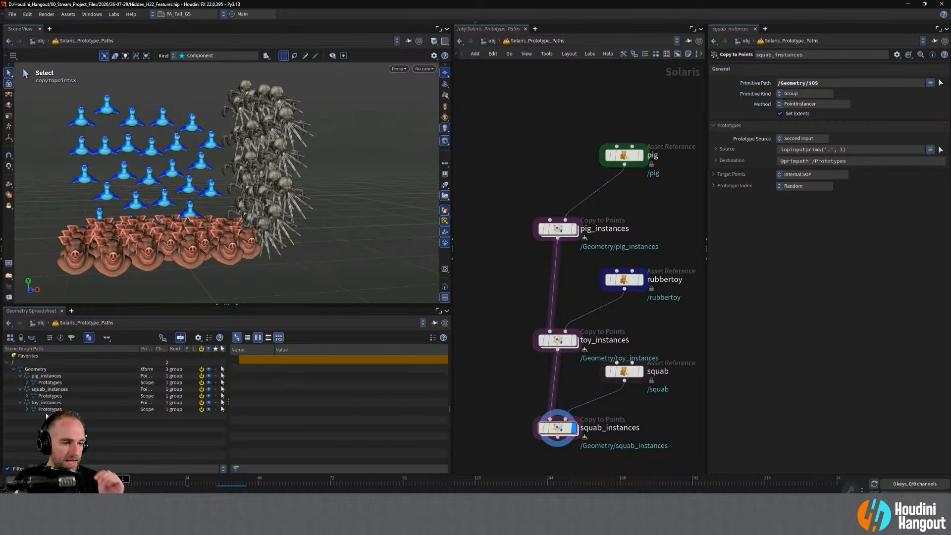
click(26, 377)
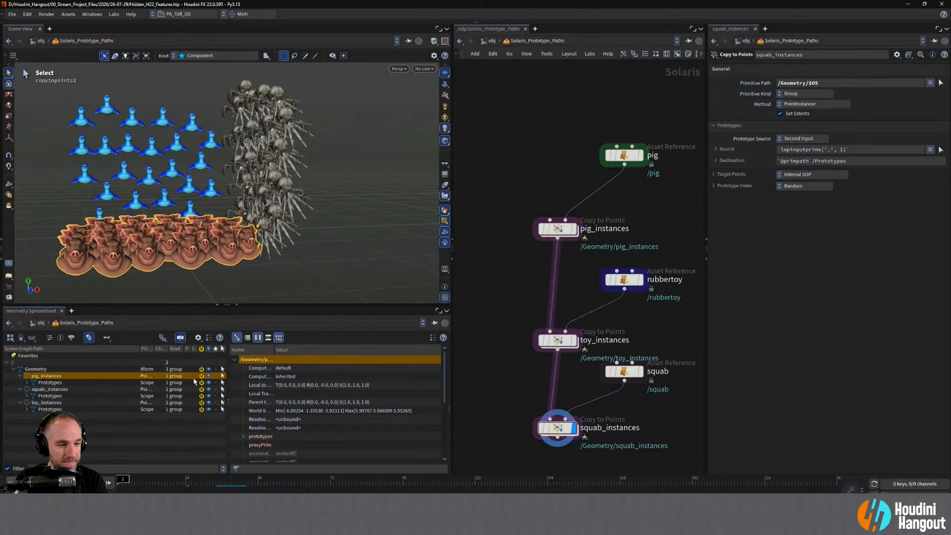
drag(139, 351, 128, 351)
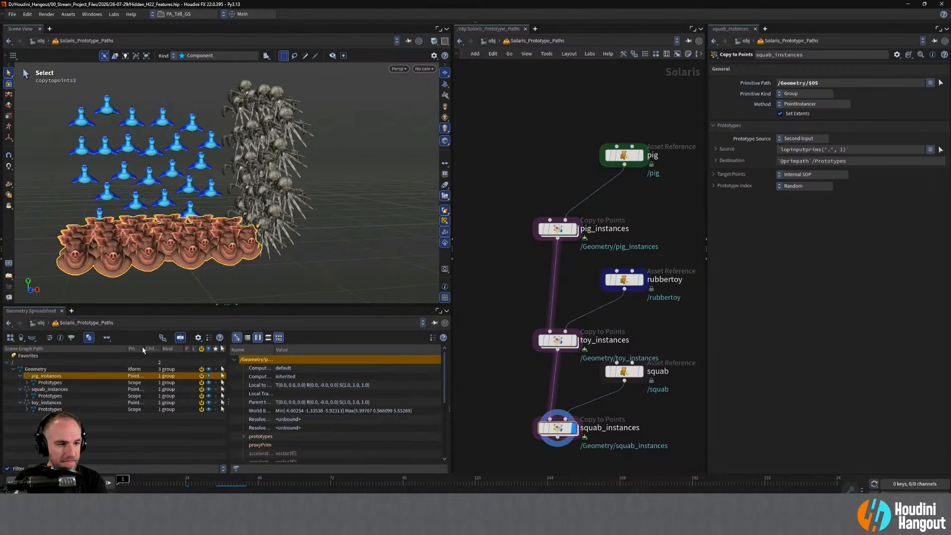
Examine the attribute values of pig_instances and view the three instanced groups from a higher angle.
alt+middle_drag(198, 242, 248, 213)
scroll(283, 401, down, 5)
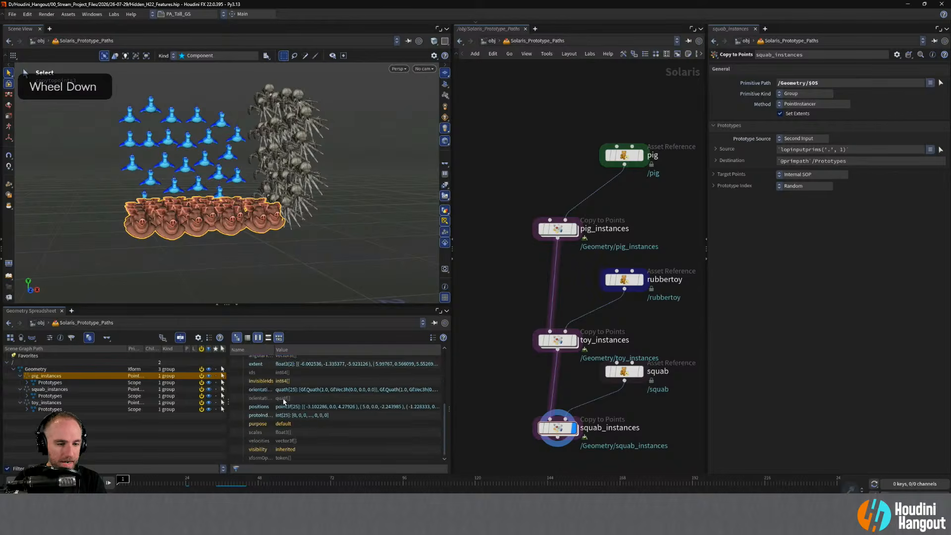
scroll(272, 406, up, 3)
scroll(287, 413, down, 3)
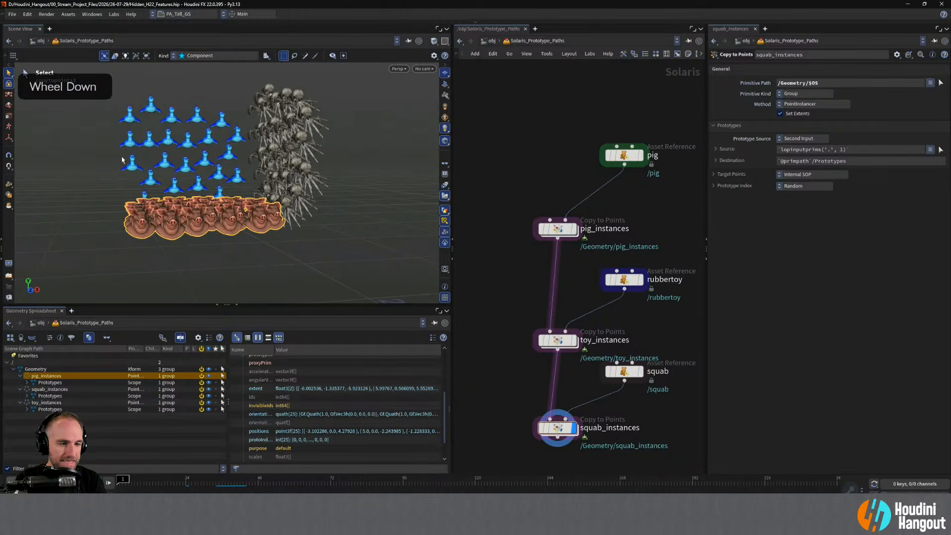
alt+drag(123, 159, 172, 198)
alt+middle_drag(171, 198, 175, 222)
alt+right_drag(176, 222, 168, 240)
alt+drag(168, 240, 160, 261)
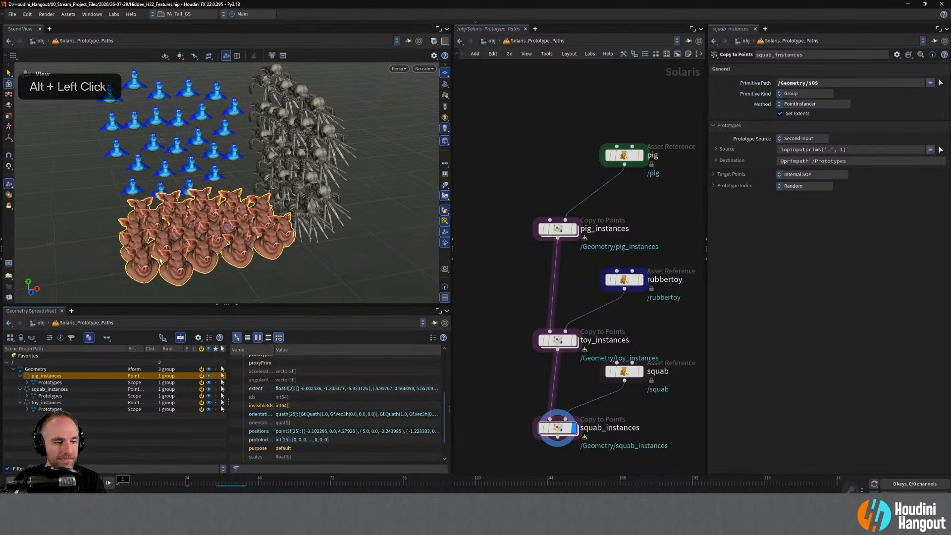
key(s)
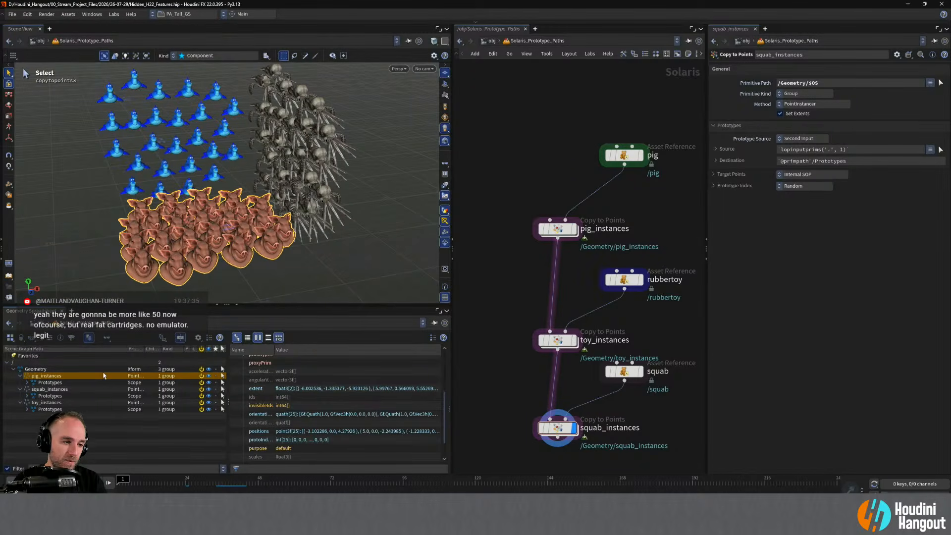
alt+right_drag(269, 165, 287, 162)
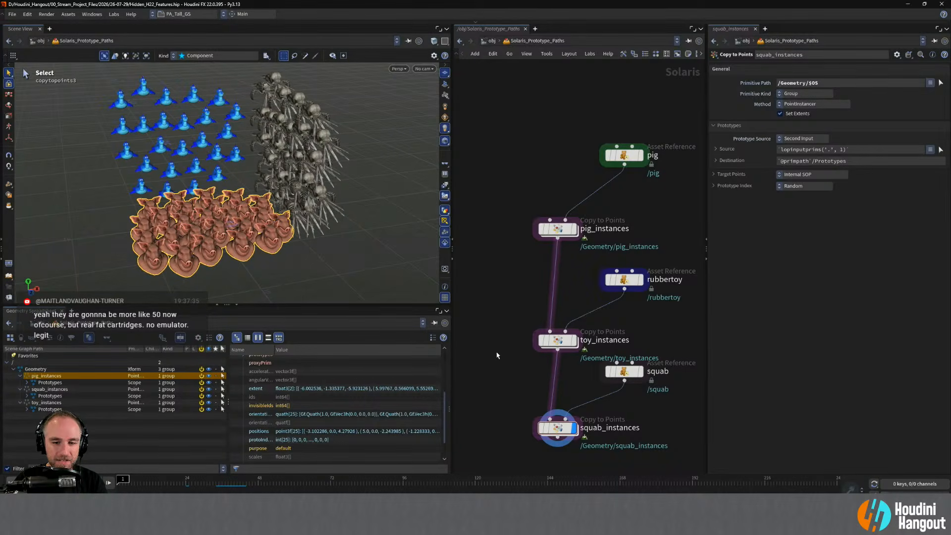
Set the prototype destination root prim of pig_instances to /Prototypes and inspect the pig under Prototypes in the scene graph.
click(543, 230)
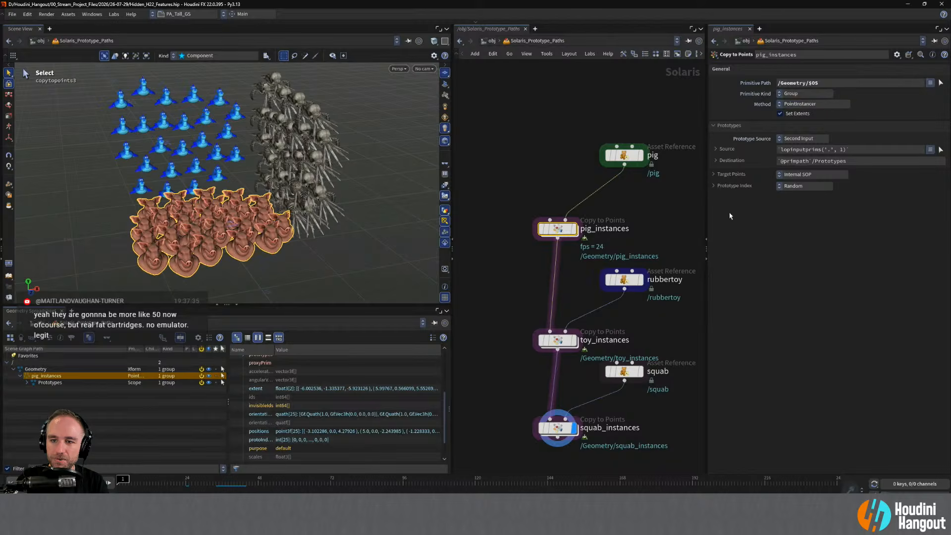
click(715, 149)
click(715, 150)
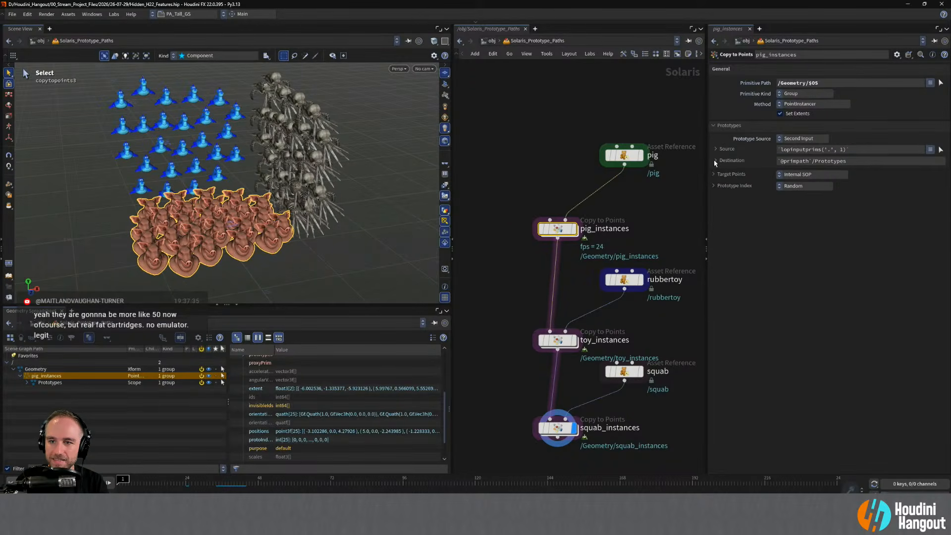
click(715, 161)
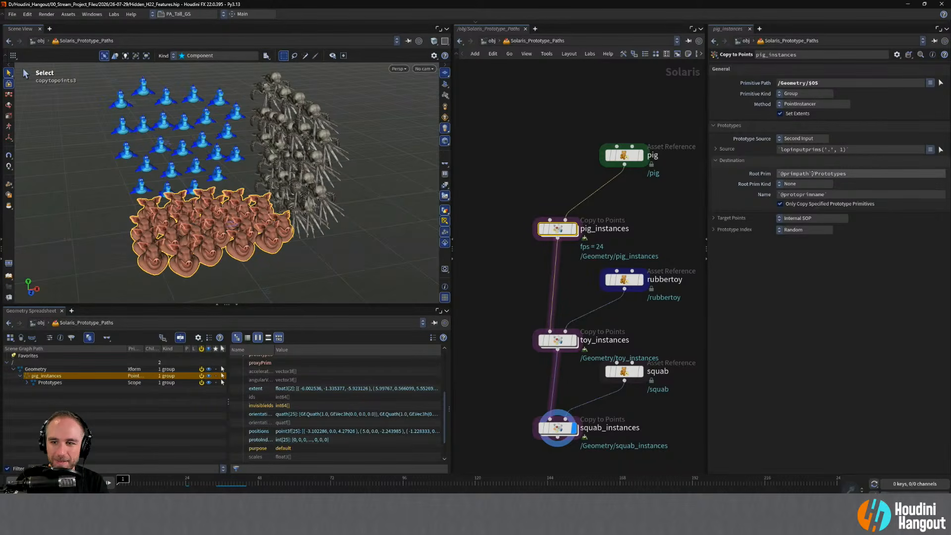
double_click(813, 174)
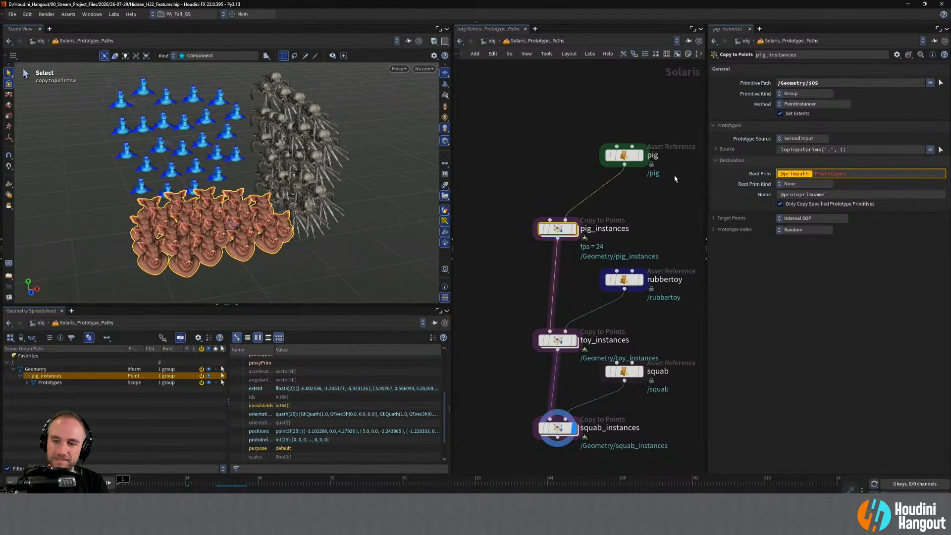
key(BackSpace)
key(Return)
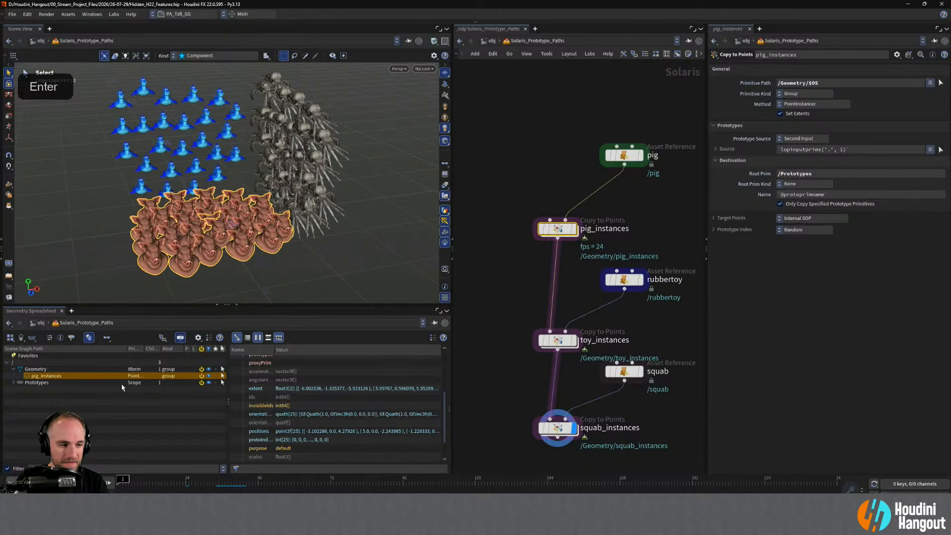
click(14, 382)
click(20, 389)
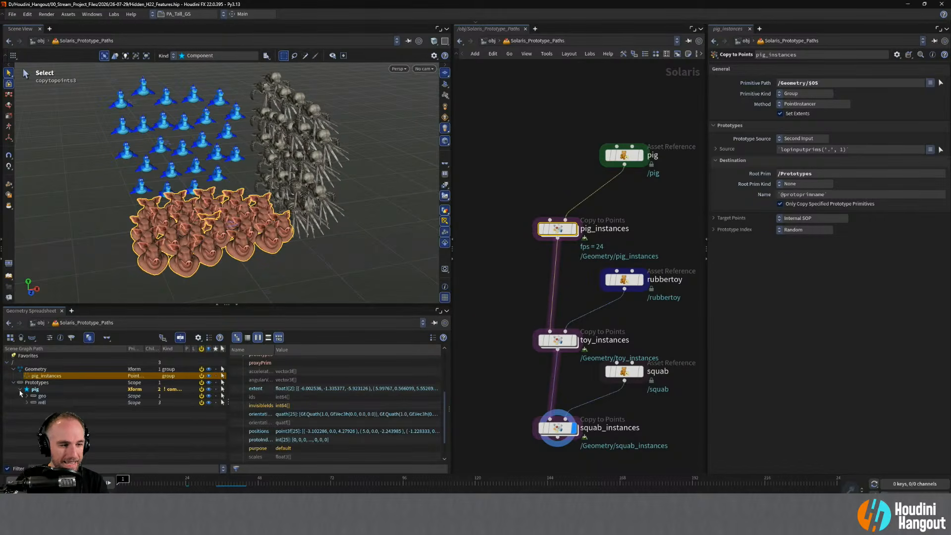
click(20, 390)
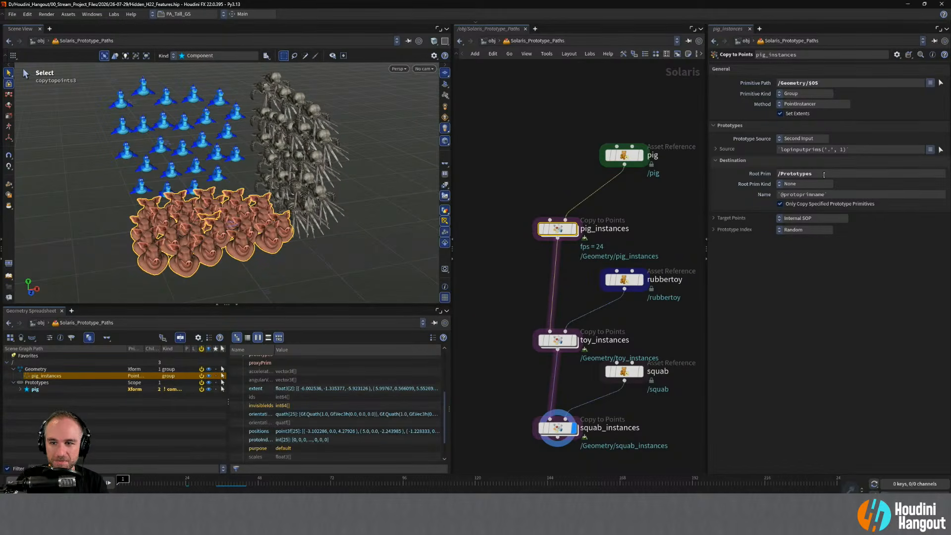
Prefix the prototype root prim of pig_instances with the Geometry path so that it reads /Geometry/Prototypes.
drag(829, 174, 624, 210)
key(ctrl)
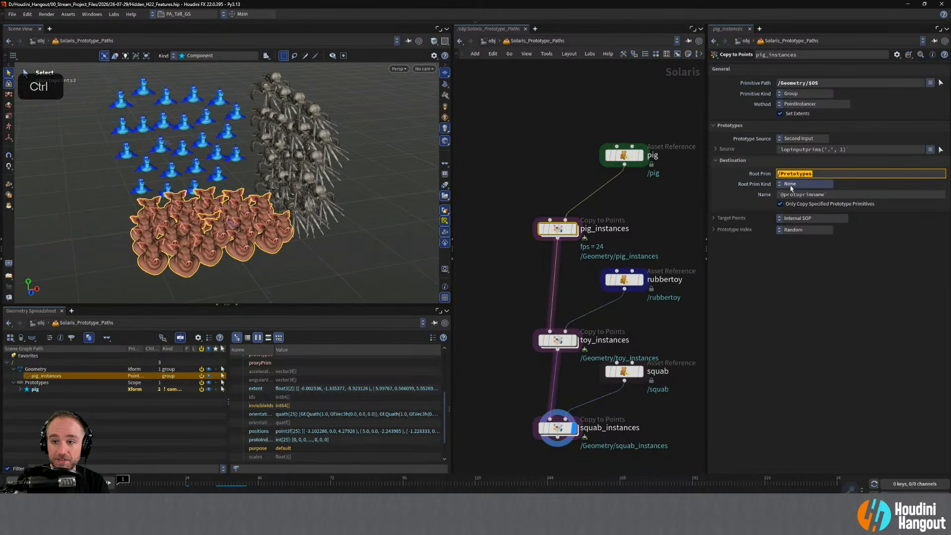
click(808, 84)
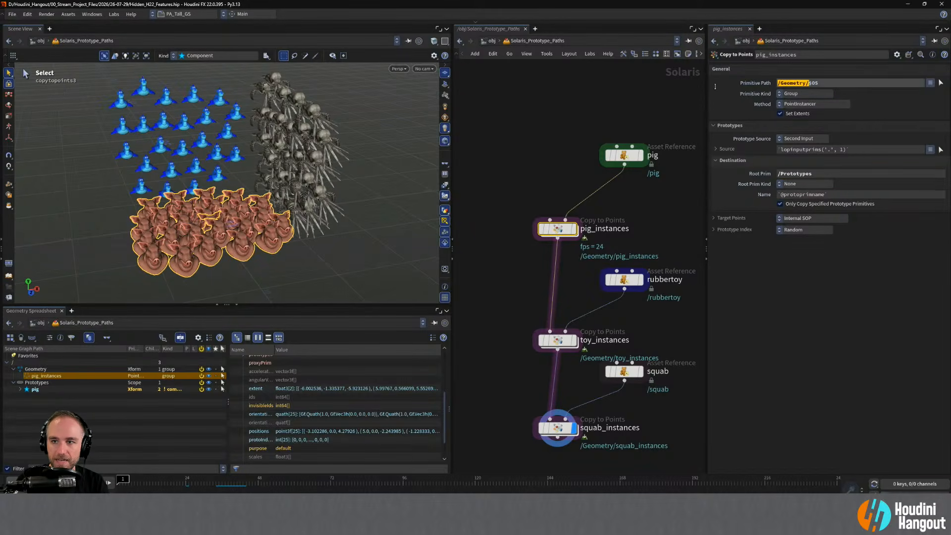
double_click(795, 84)
key(ctrl+c)
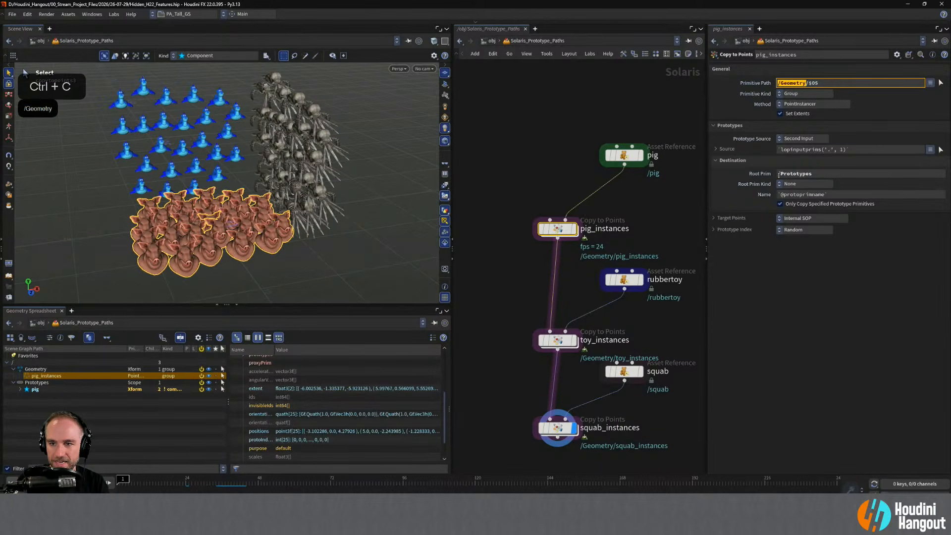
click(779, 174)
key(ctrl+v)
key(Return)
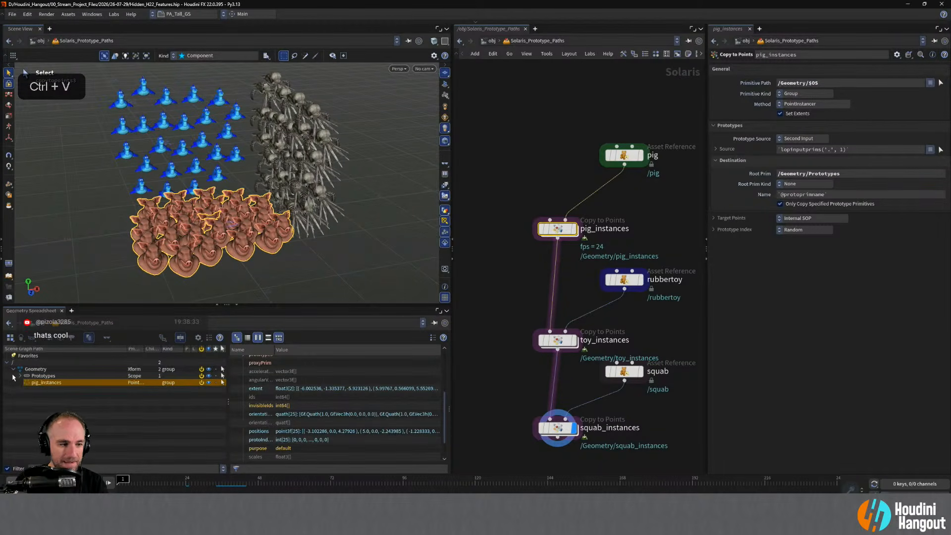
Expand Prototypes in the scene graph and copy the root prim /Geometry/Prototypes from pig_instances to the prototype destination of toy_instances.
click(20, 376)
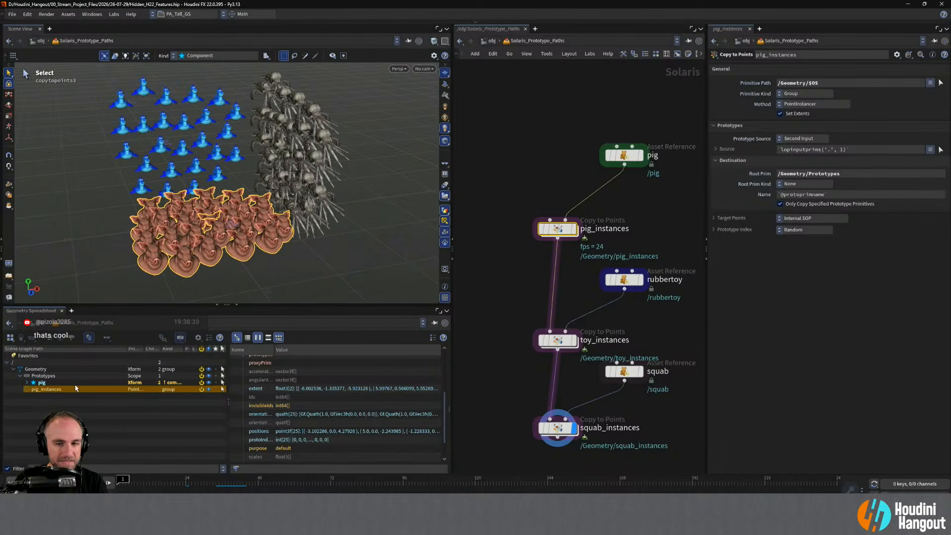
drag(857, 174, 662, 244)
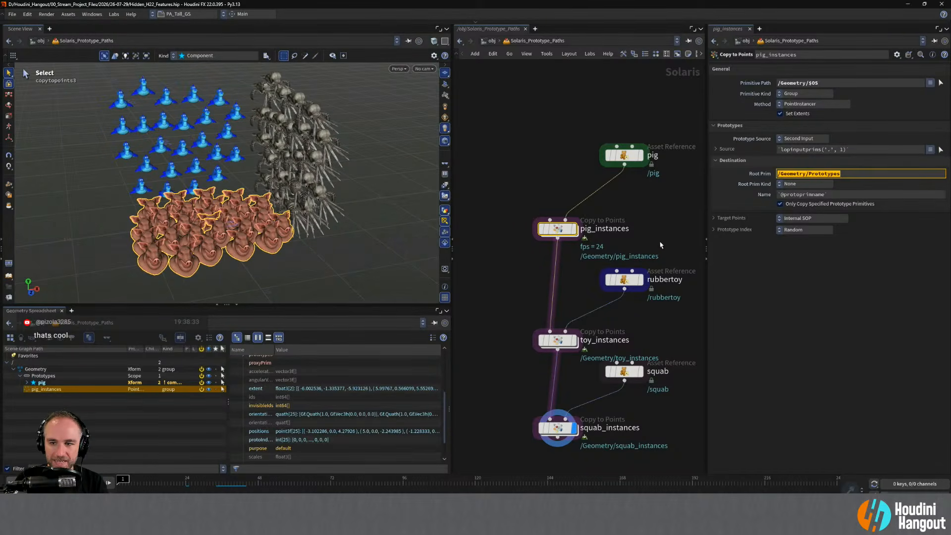
key(ctrl+c)
click(557, 340)
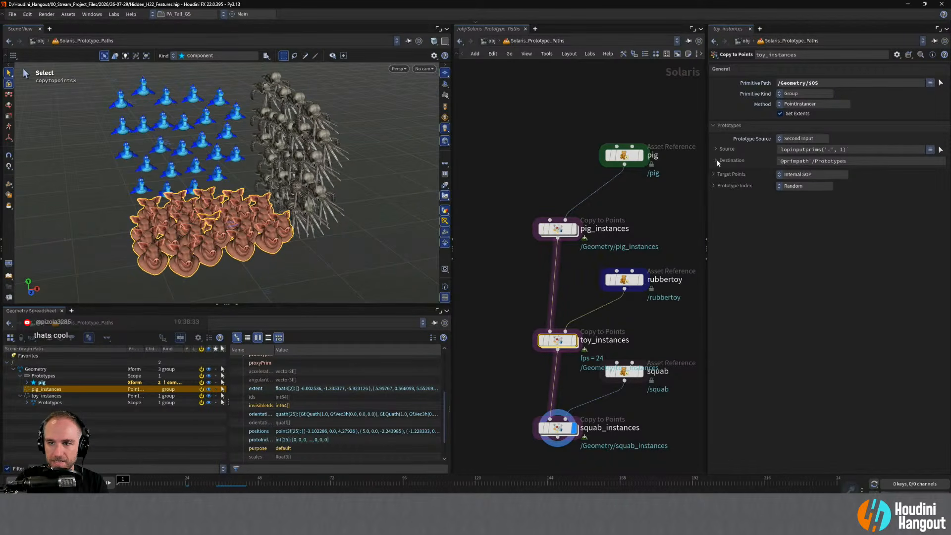
double_click(811, 163)
key(ctrl+v)
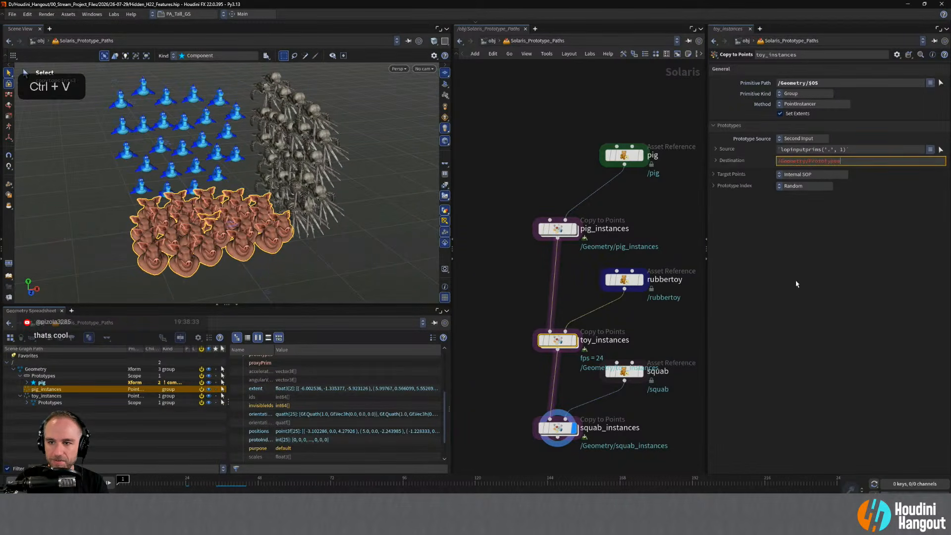
Set the prototype destination of squab_instances to /Geometry/Prototypes and expand its destination settings.
drag(504, 390, 571, 451)
double_click(812, 161)
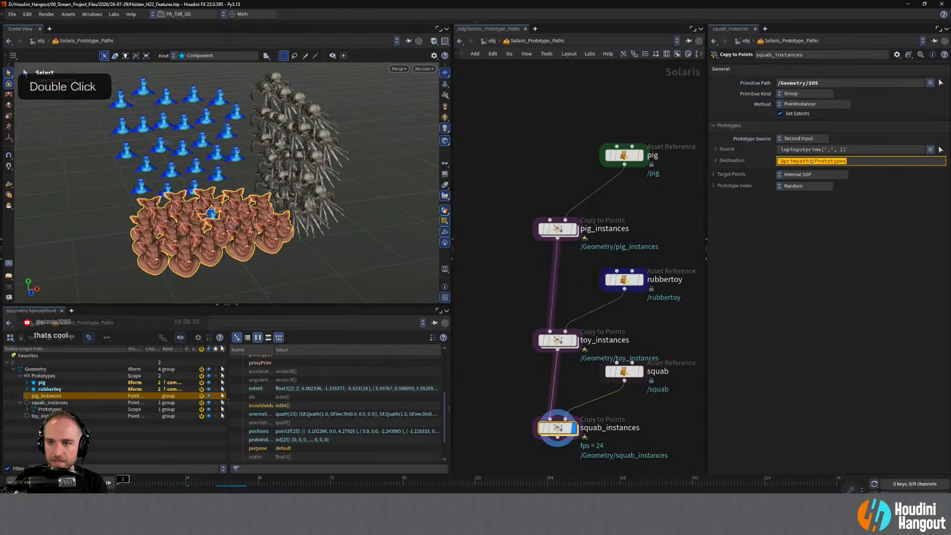
key(Return)
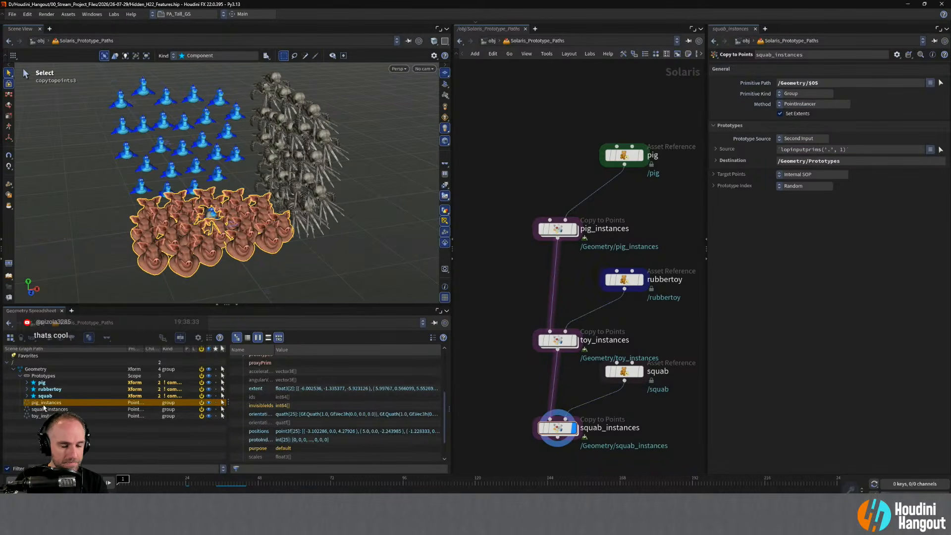
click(715, 160)
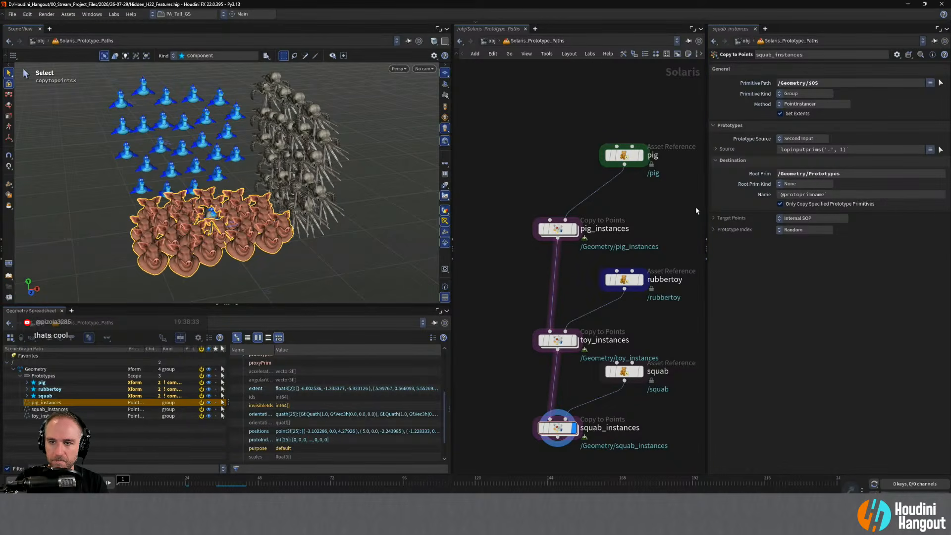
Try appending a slash to the prototype root prim of squab_instances and undo it, keeping /Geometry/Prototypes.
click(845, 174)
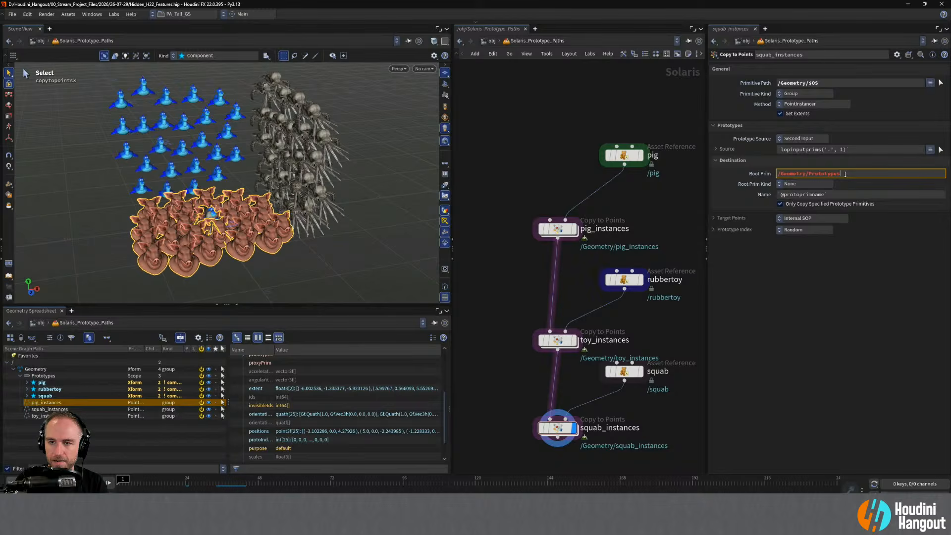
text(/)
key(Return)
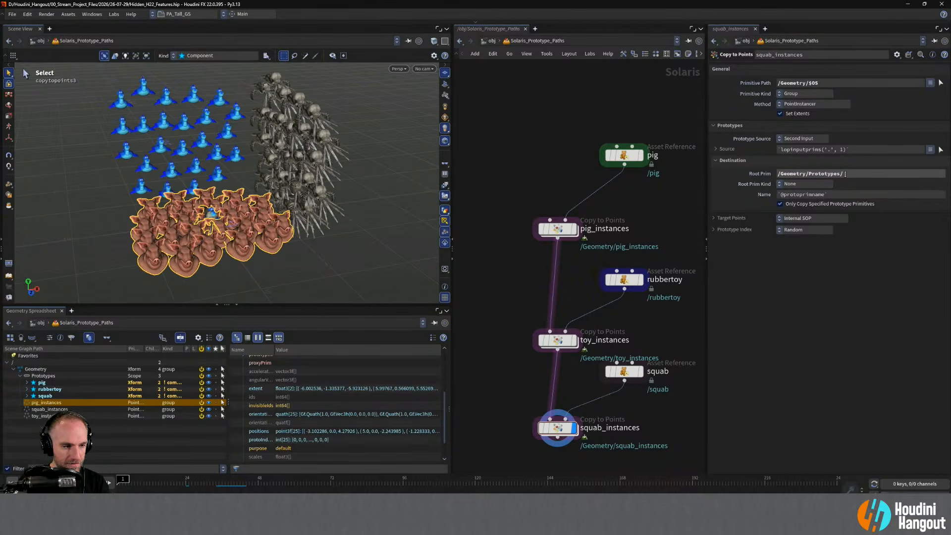
key(ctrl+z)
key(ctrl+z)
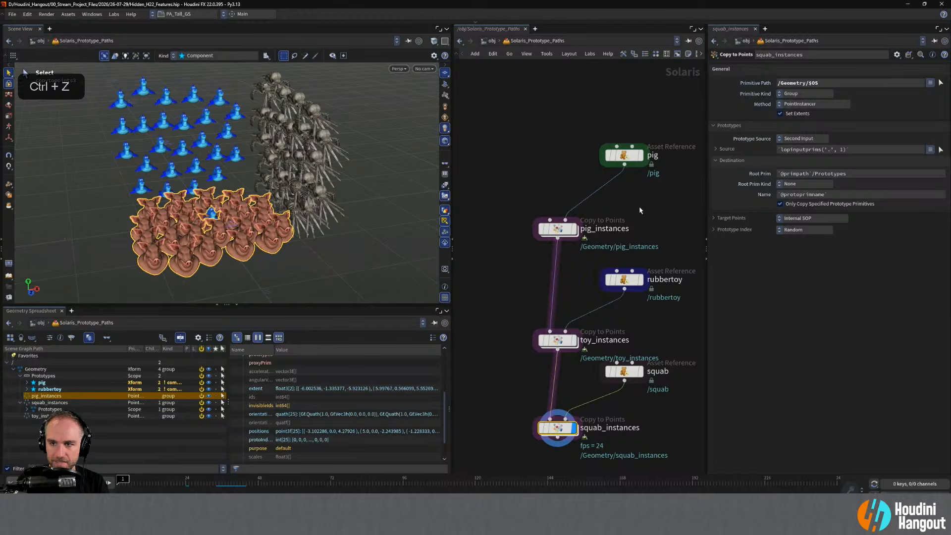
key(ctrl+shift+z)
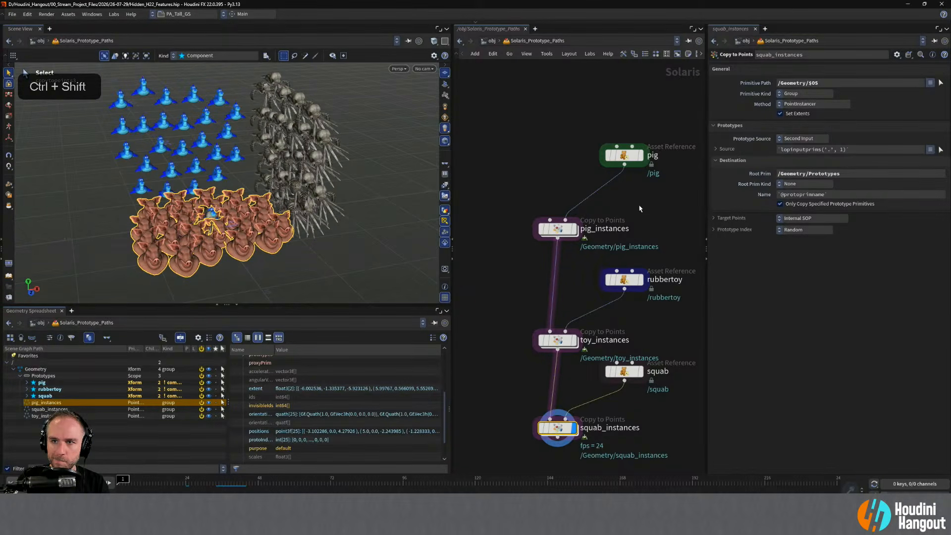
Set the primitive path of squab_instances to /Geometry/Instances/$OS and expand Instances in the scene graph.
click(808, 82)
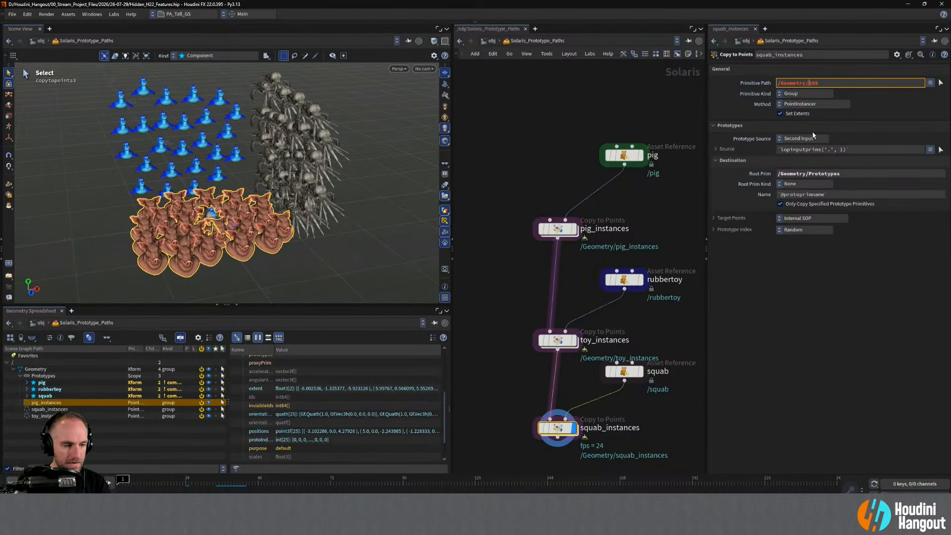
text(Instancew)
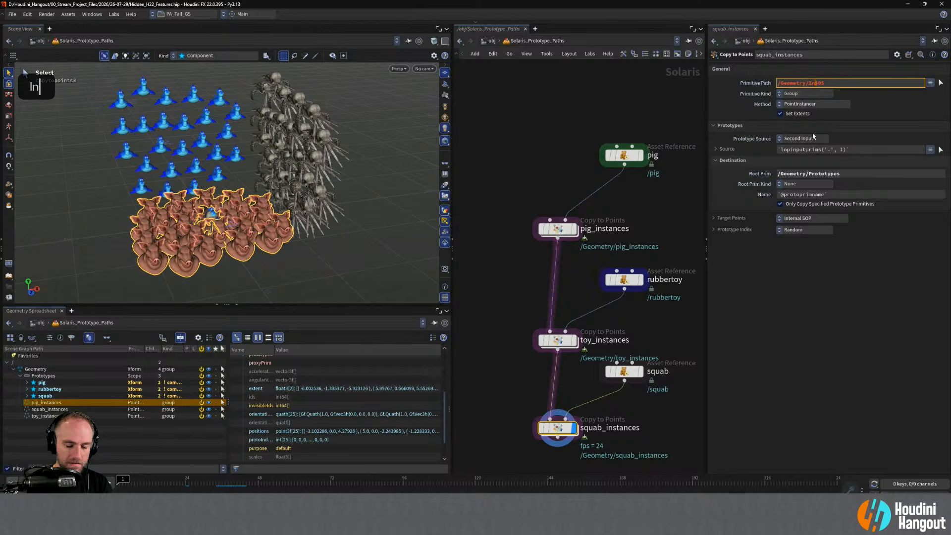
key(BackSpace)
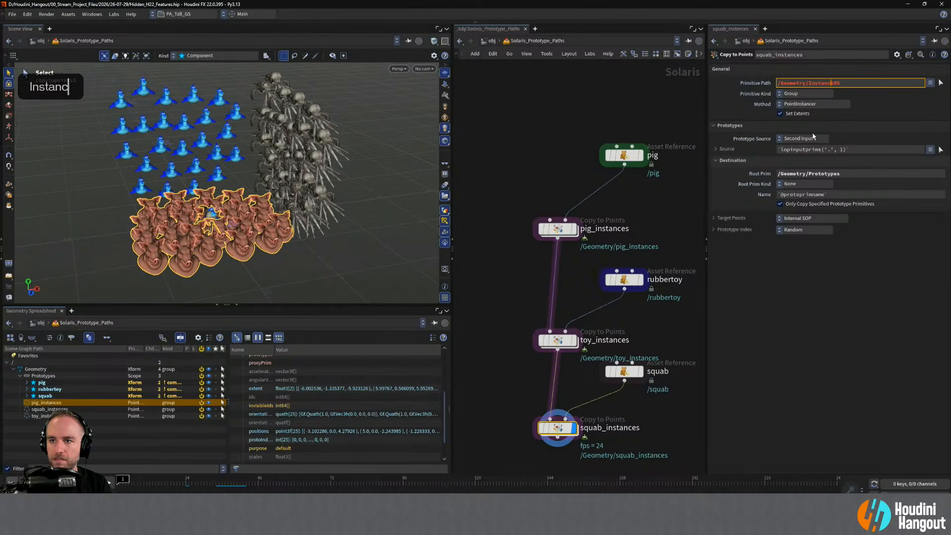
text(s/)
key(ctrl+Return)
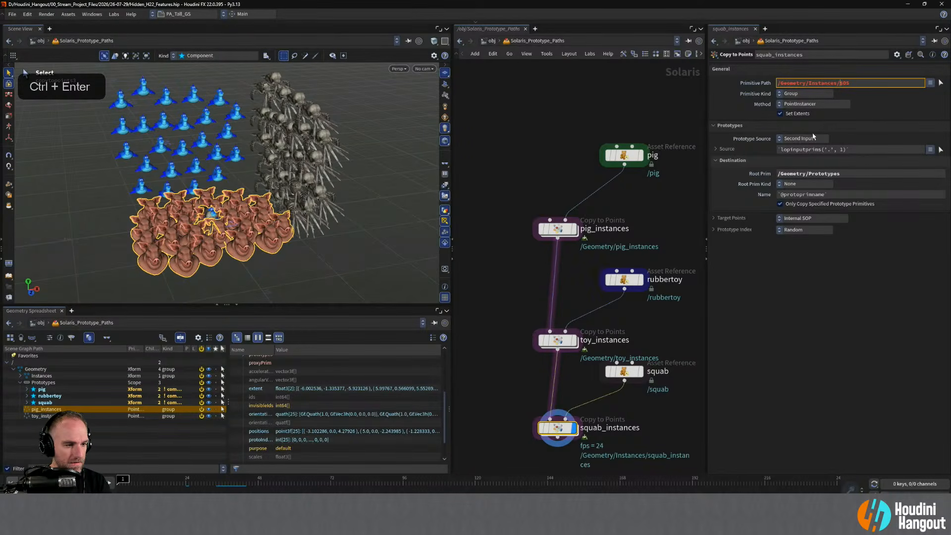
click(19, 376)
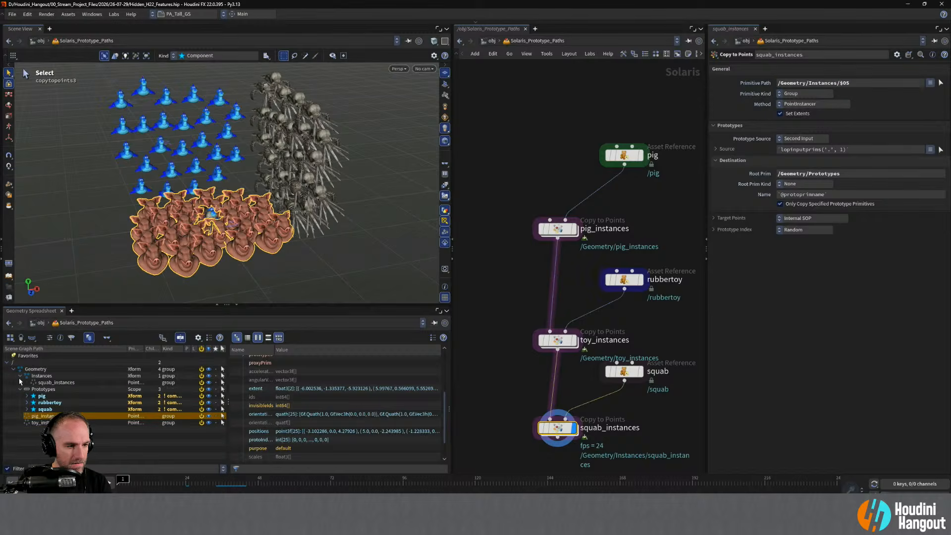
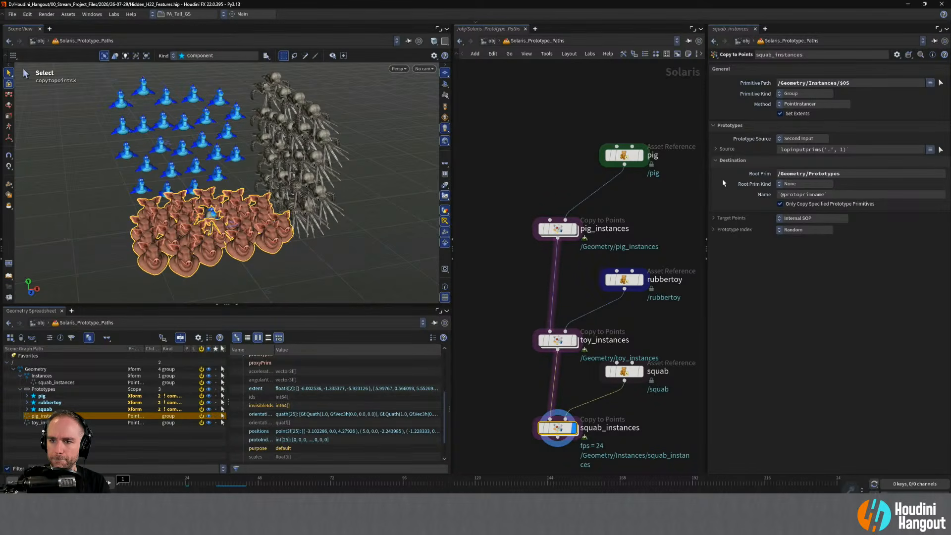
Examine the prototype index, target points and prototype source options of squab_instances.
click(714, 231)
click(713, 231)
click(714, 219)
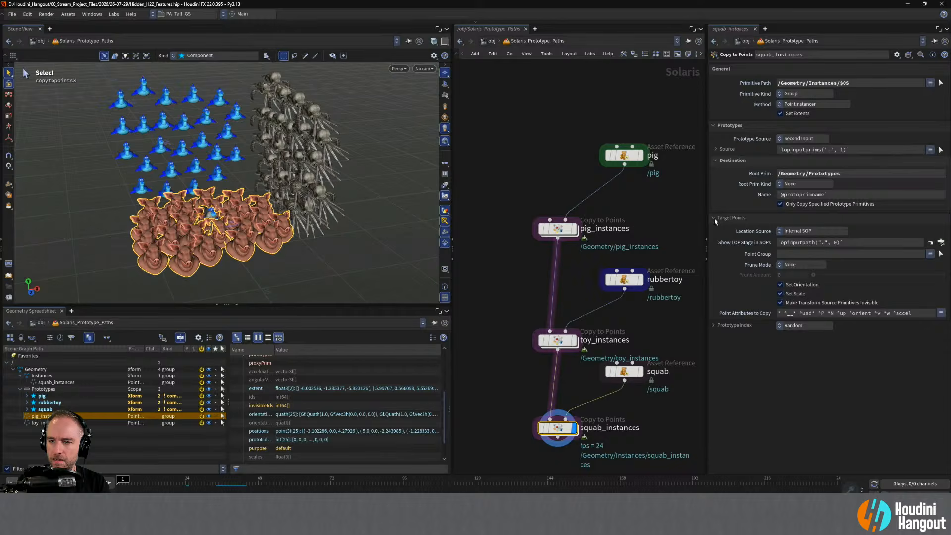
click(714, 218)
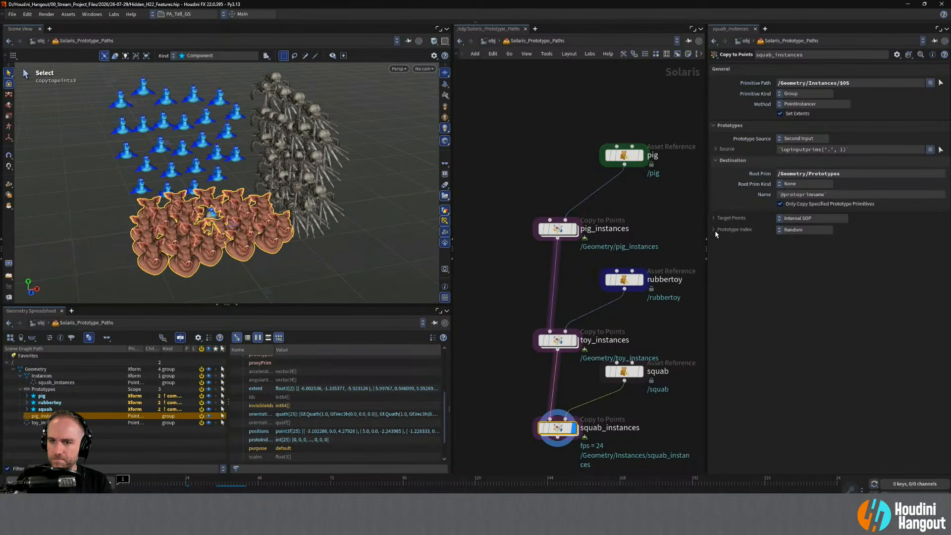
click(792, 139)
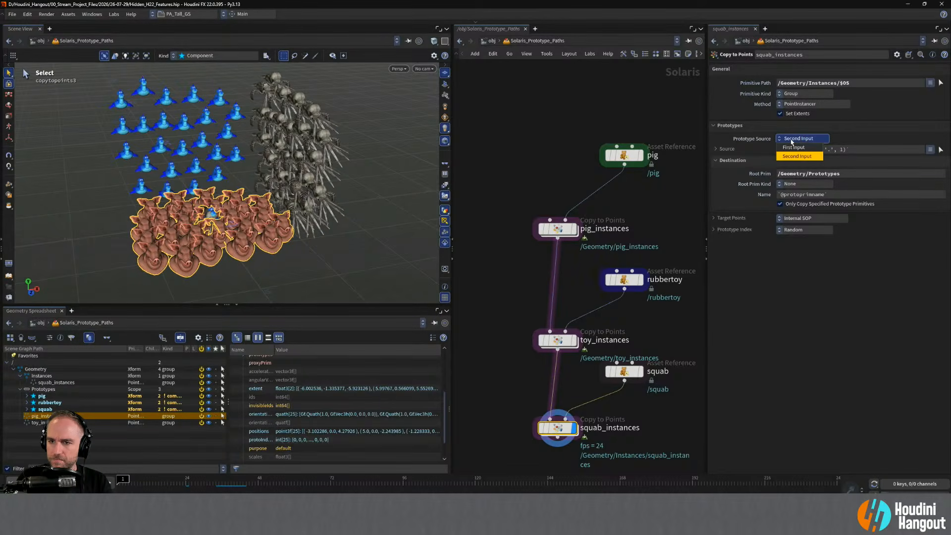
click(864, 138)
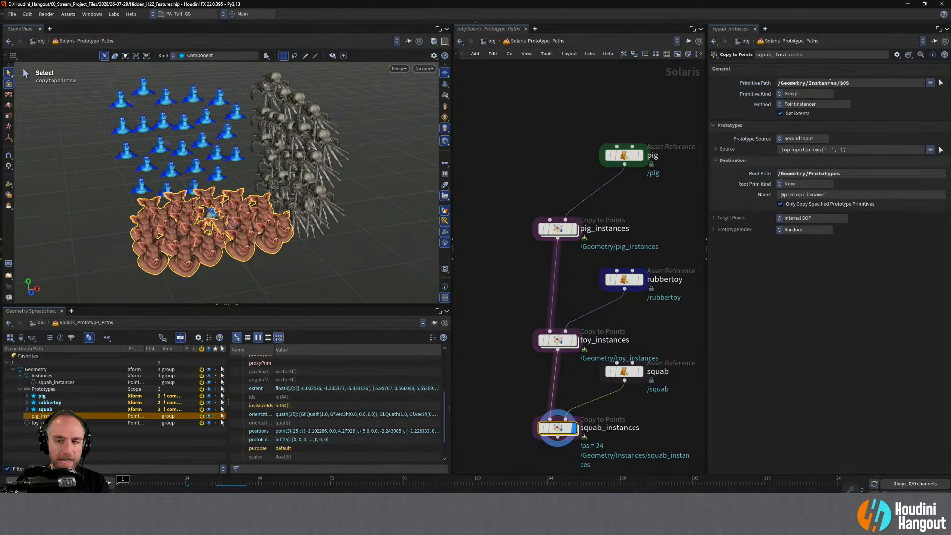
Copy the primitive path /Geometry/Instances/$OS from squab_instances to toy_instances and pig_instances.
triple_click(830, 82)
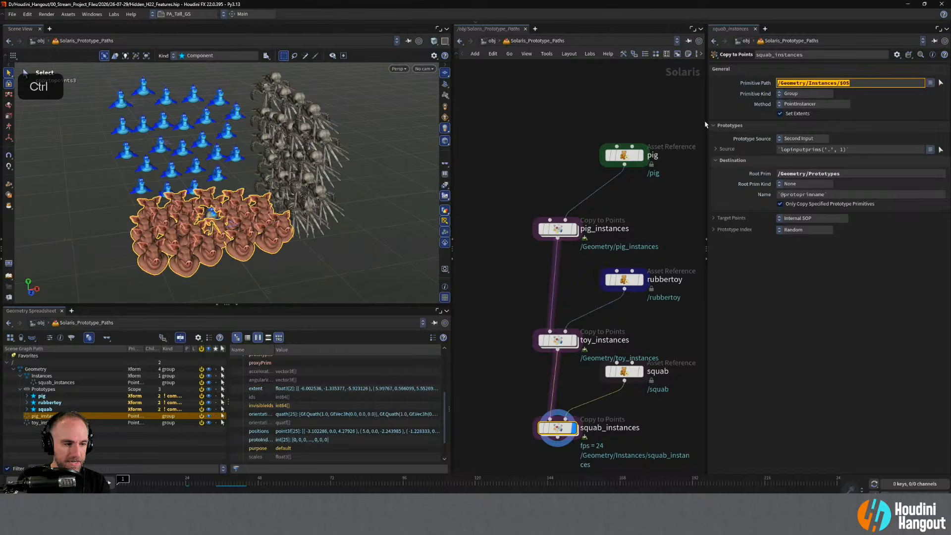
key(ctrl+c)
drag(523, 314, 601, 380)
key(ctrl+v)
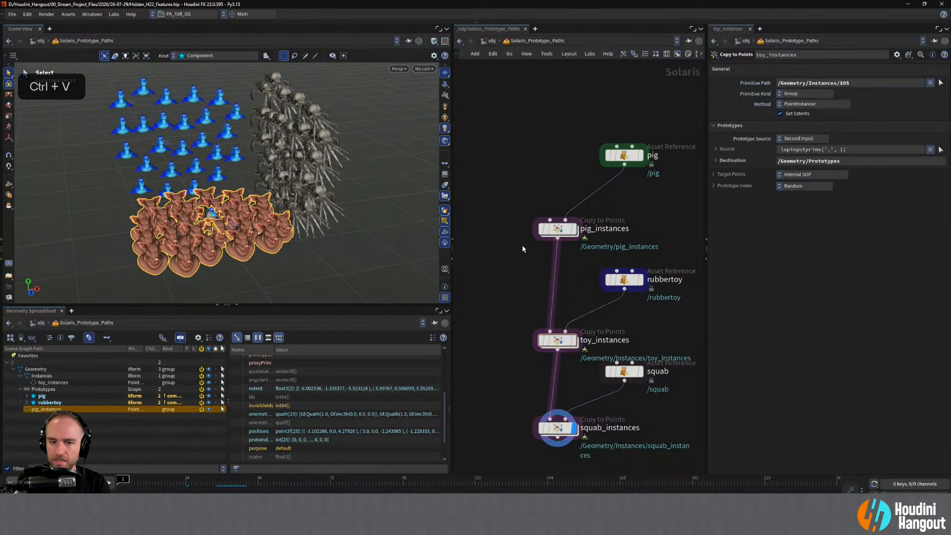
click(557, 229)
double_click(823, 83)
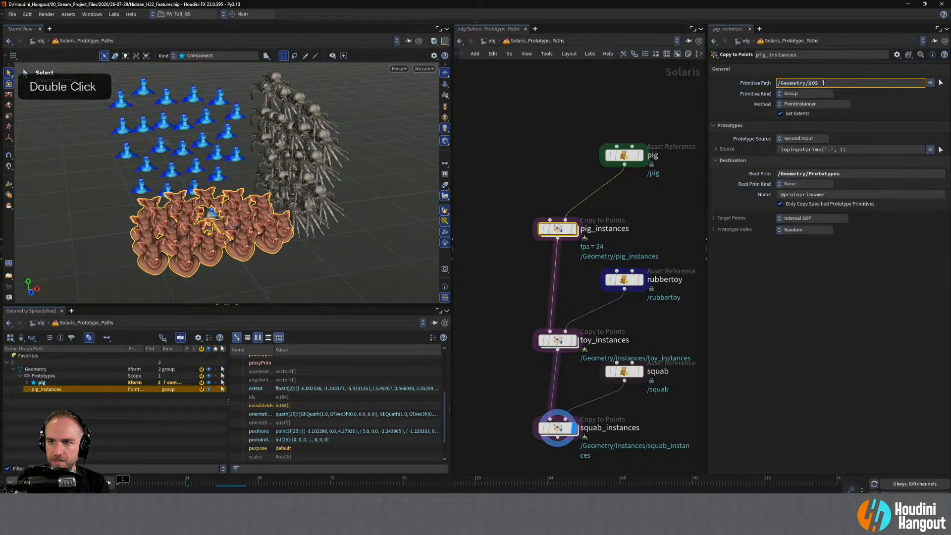
key(ctrl+v)
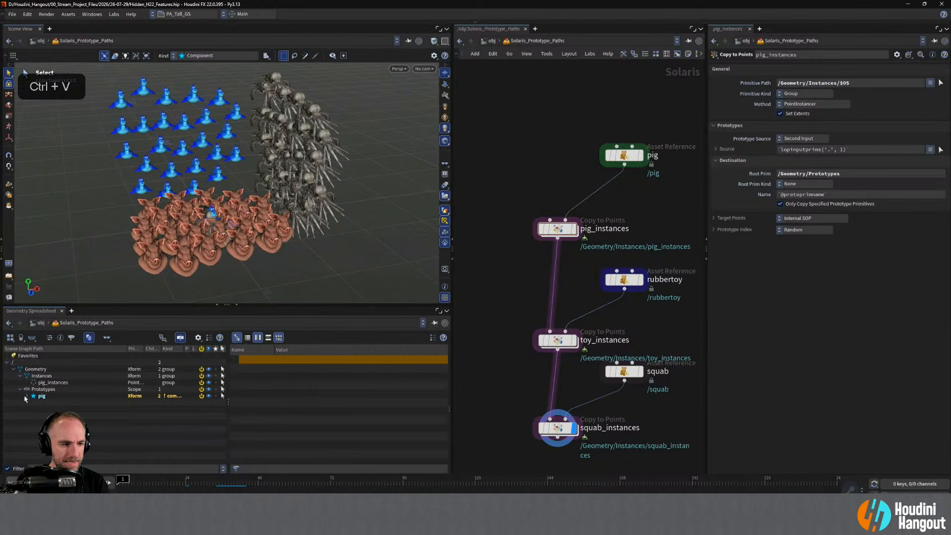
Inspect the contents of the pig prototype, then select squab_instances to review the full Instances and Prototypes hierarchy.
alt+right_drag(198, 239, 206, 227)
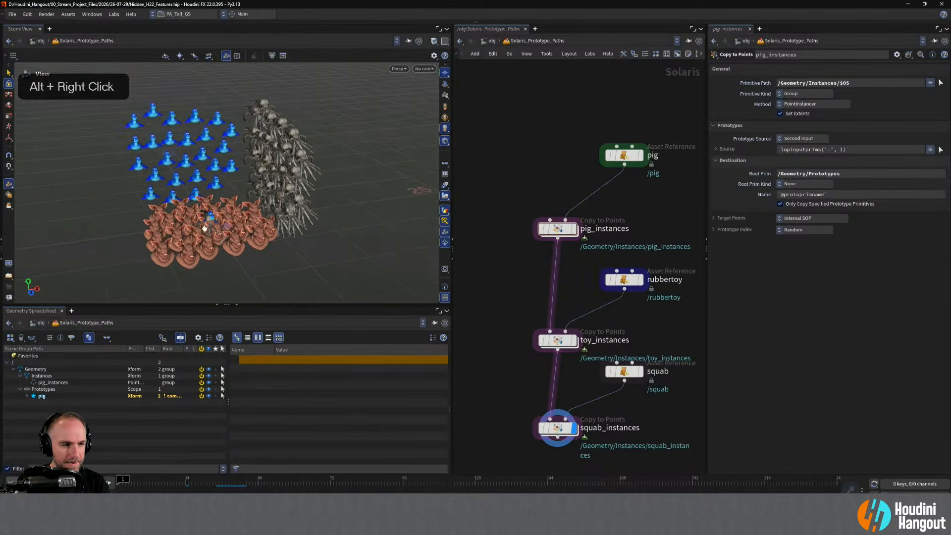
alt+drag(206, 228, 191, 227)
click(27, 396)
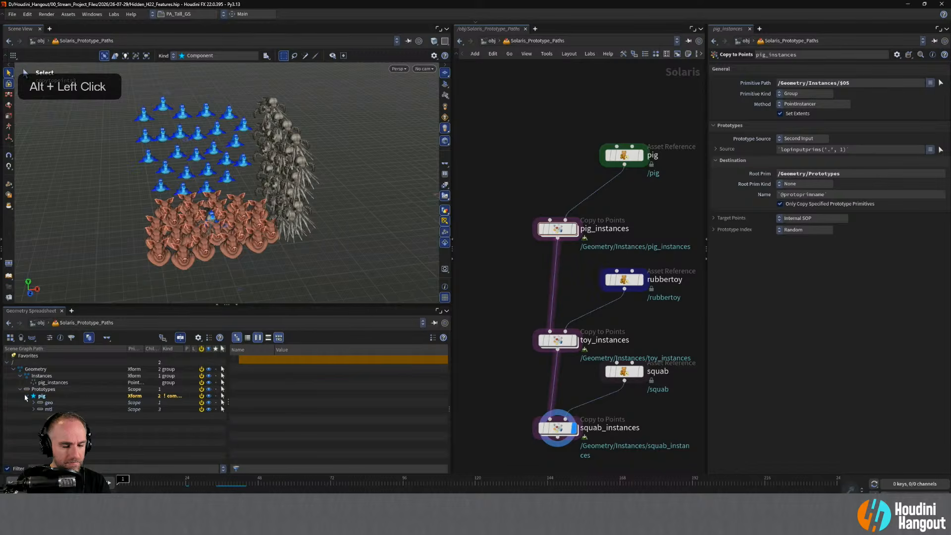
click(556, 428)
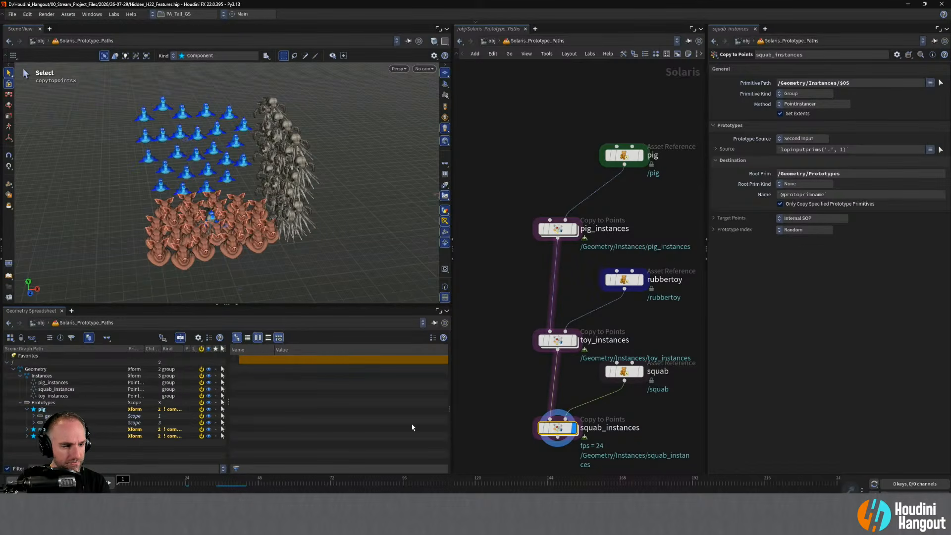
click(27, 410)
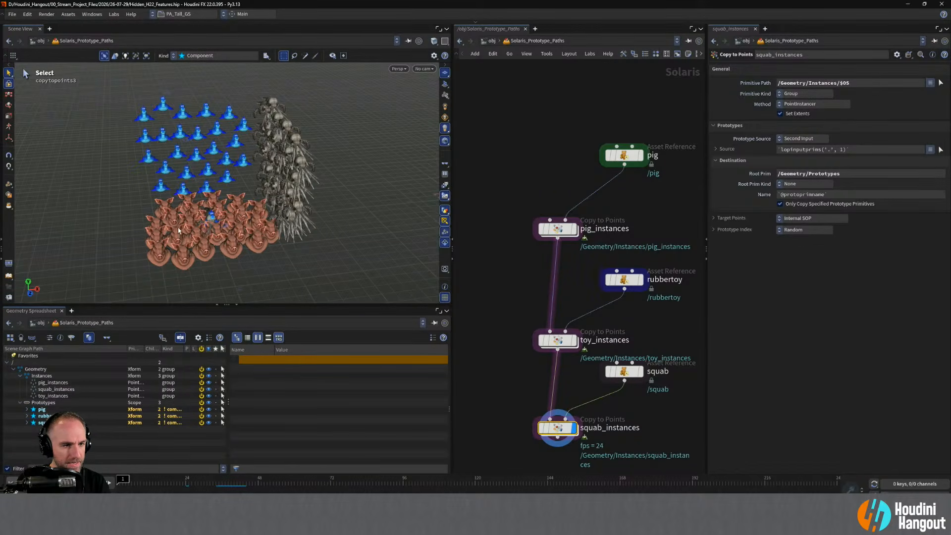
Select the Prototypes scope and toggle its visibility off and on to check the source prototypes at the origin.
alt+drag(178, 230, 214, 213)
click(208, 402)
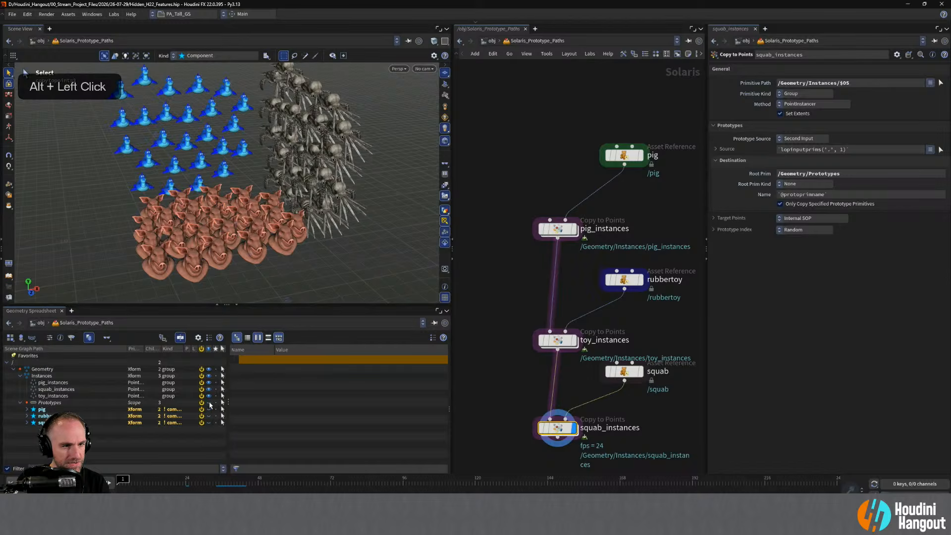
click(209, 402)
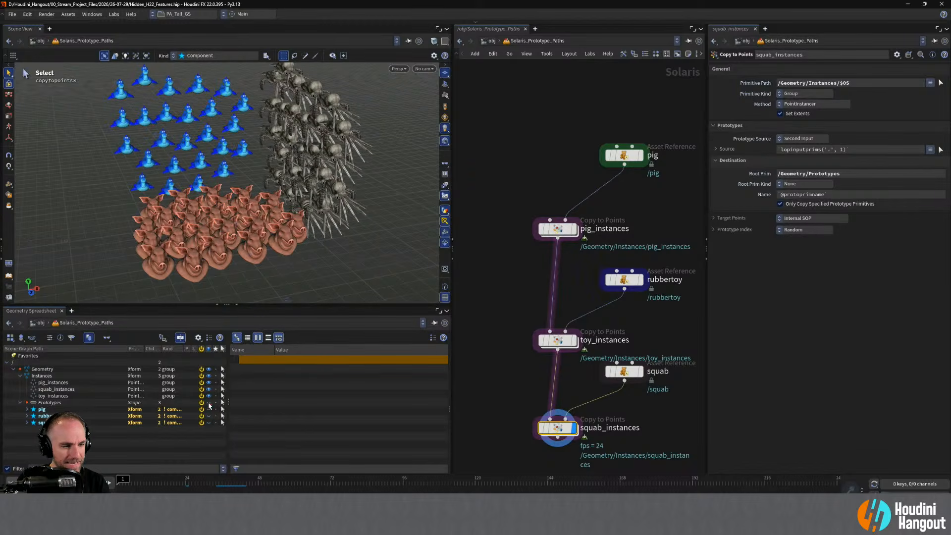
click(43, 403)
alt+right_drag(209, 240, 222, 252)
alt+drag(223, 253, 270, 230)
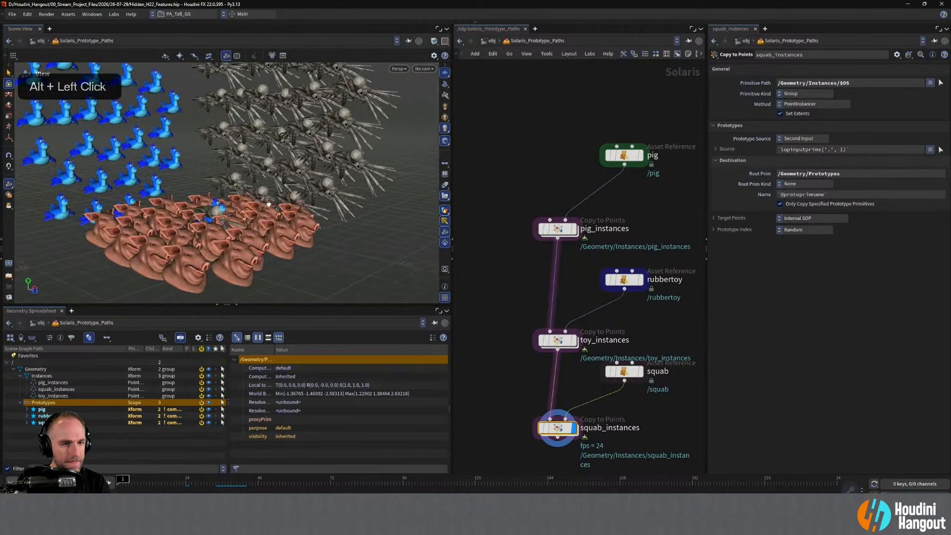
click(209, 402)
click(208, 402)
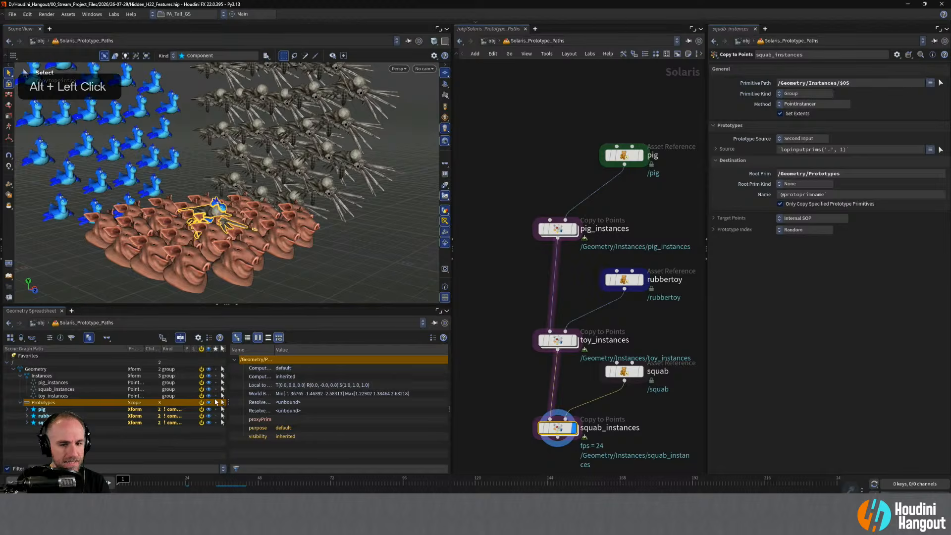
Add a Configure Primitive node directly after squab_instances in the network.
alt+middle_drag(499, 393, 513, 309)
key(Tab)
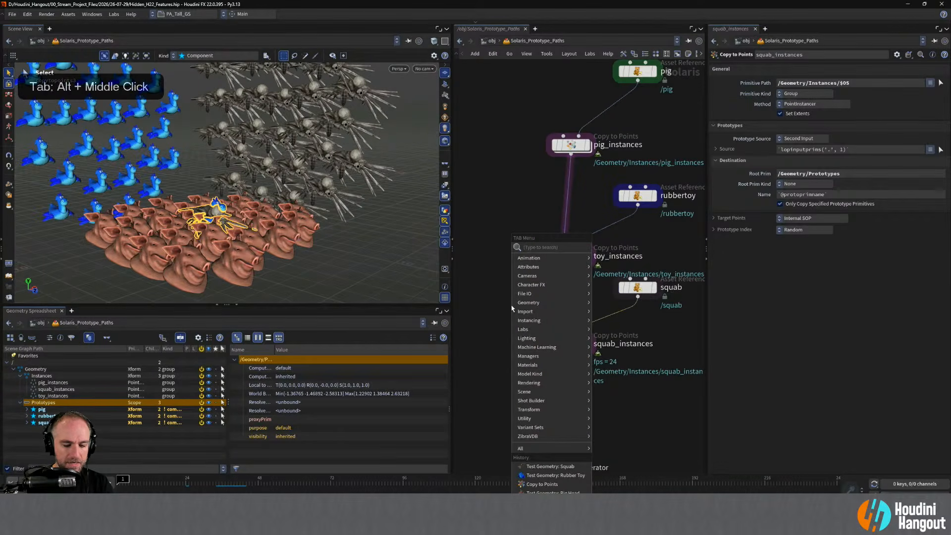
text(prm)
key(BackSpace)
text(im)
key(BackSpace)
key(BackSpace)
key(BackSpace)
key(BackSpace)
text(c)
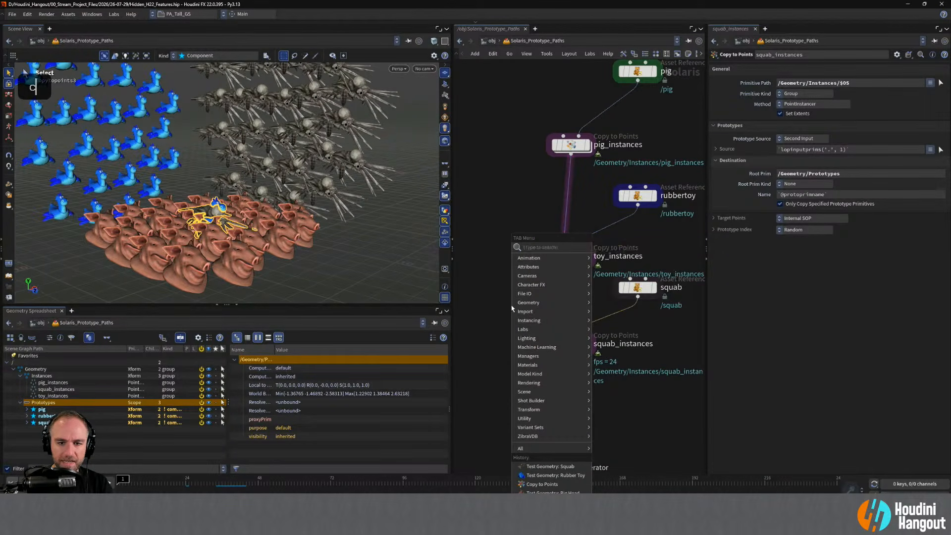
text(onfigure)
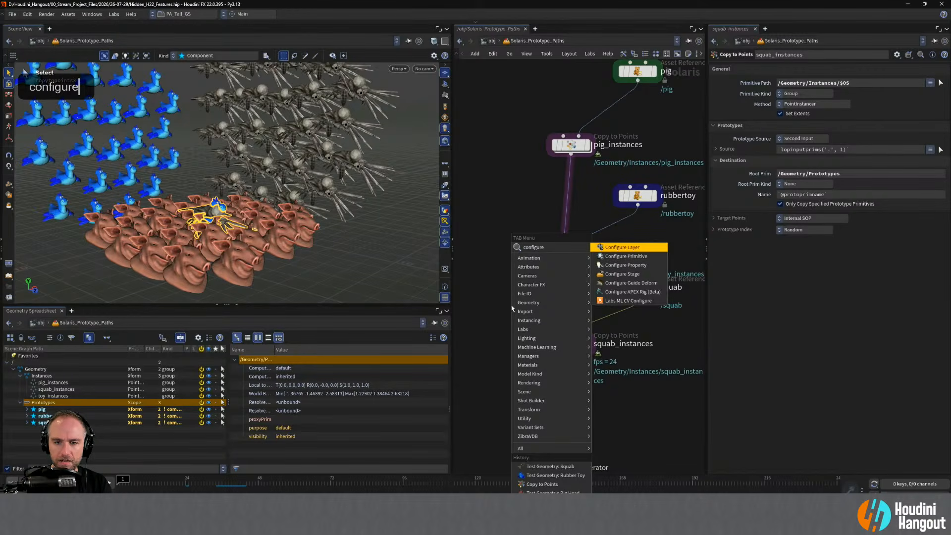
key(Down)
key(Down)
key(Up)
key(Return)
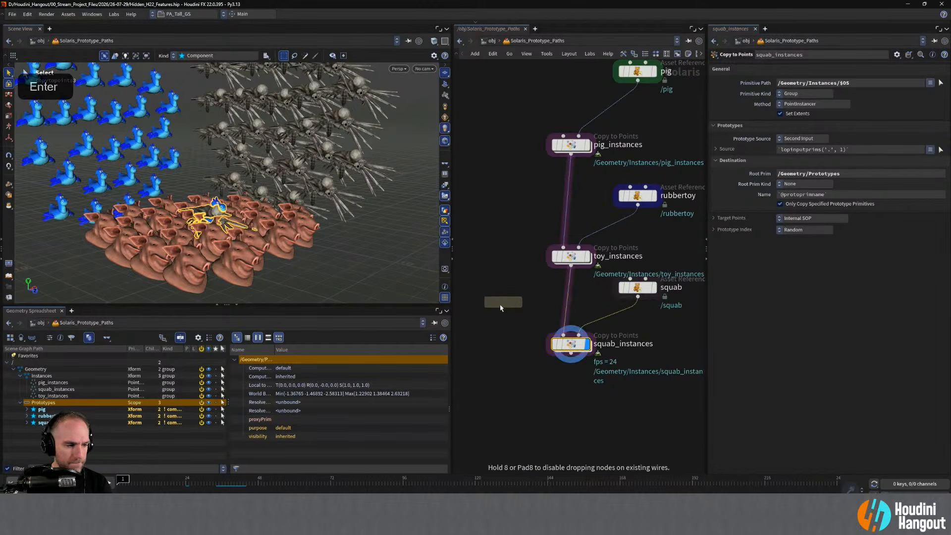
click(570, 356)
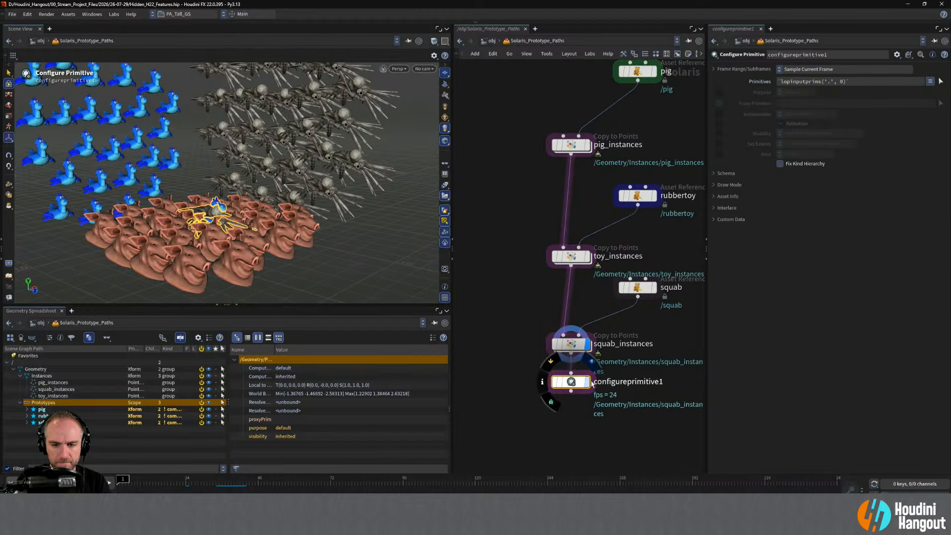
Target /Geometry/Prototypes with the Configure Primitive node and set its visibility to Invisible.
drag(49, 404, 820, 82)
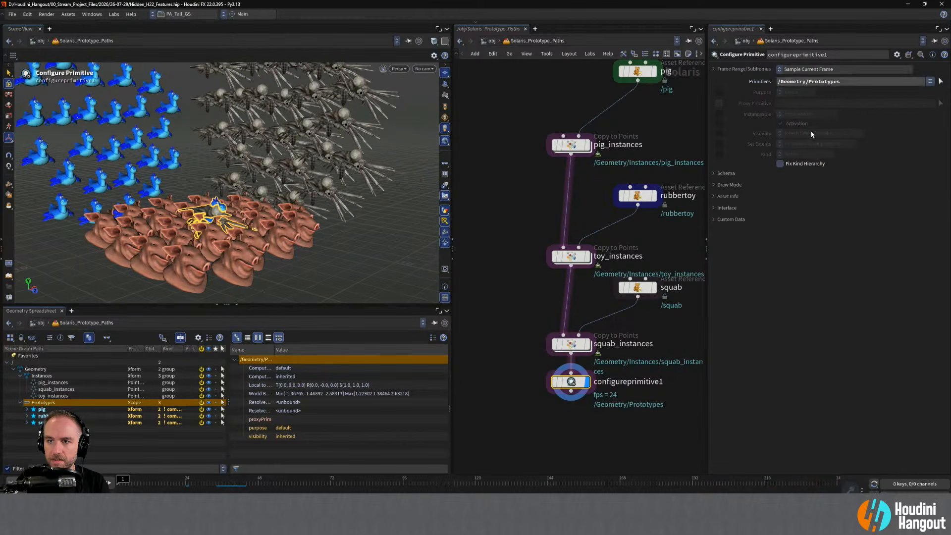
click(718, 132)
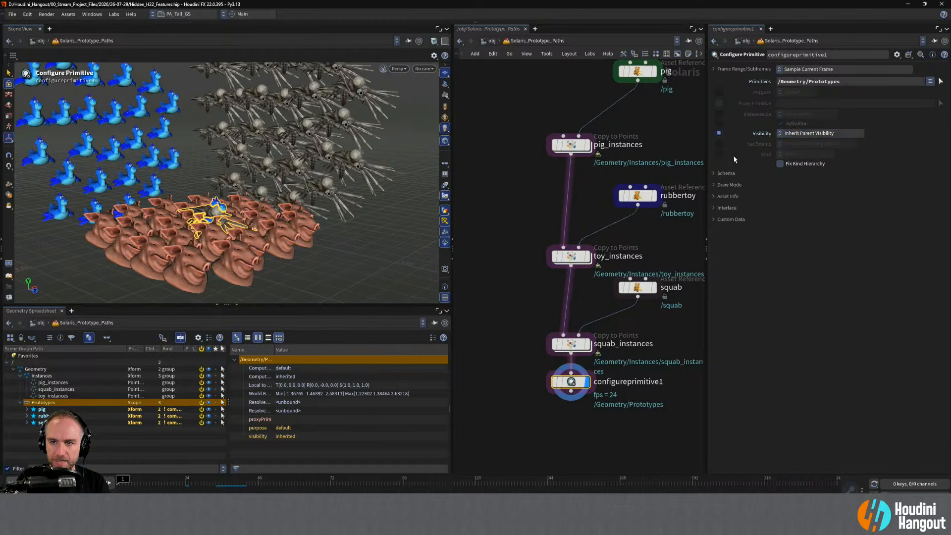
click(801, 133)
click(804, 151)
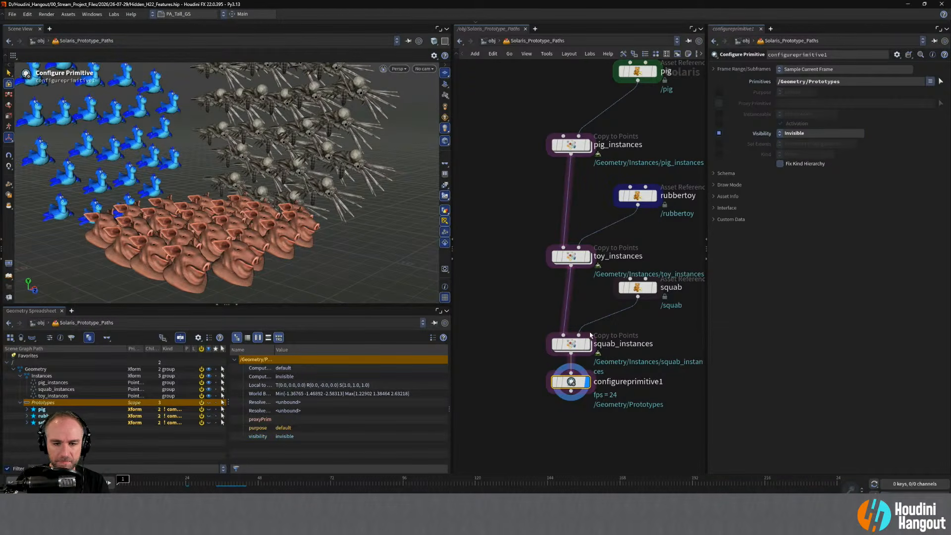
Rename the Configure Primitive node make_prototypes_invisible and place it slightly lower beneath squab_instances.
drag(615, 384, 615, 390)
double_click(615, 389)
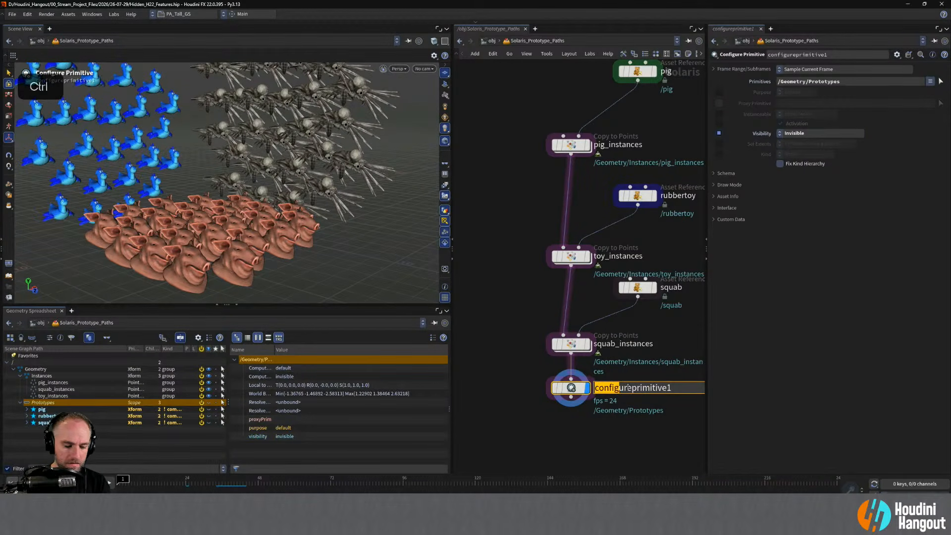
text(make_pro)
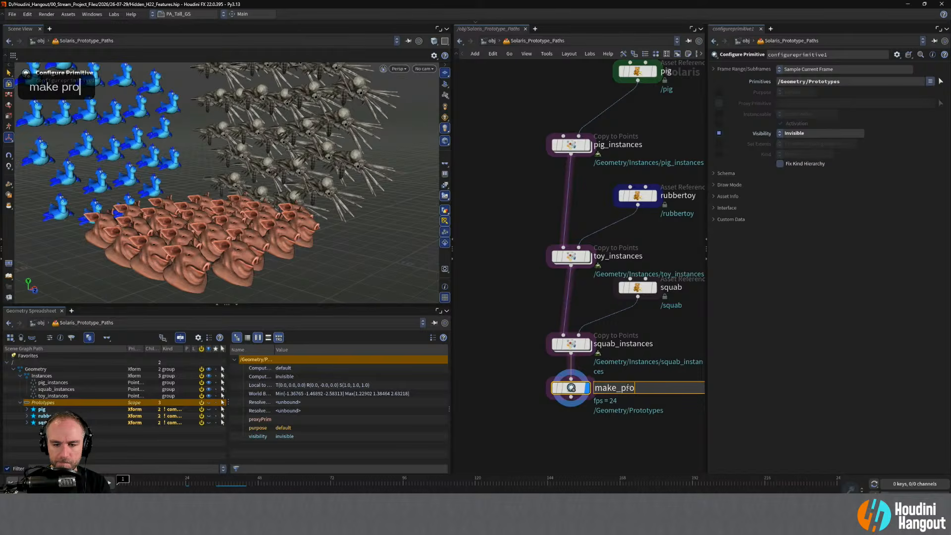
text(totypes_in)
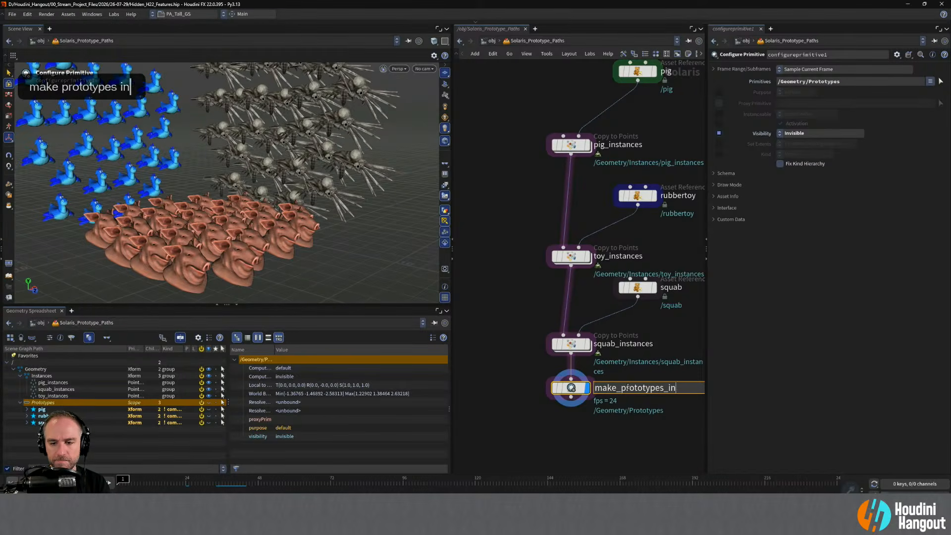
text(visible)
key(Return)
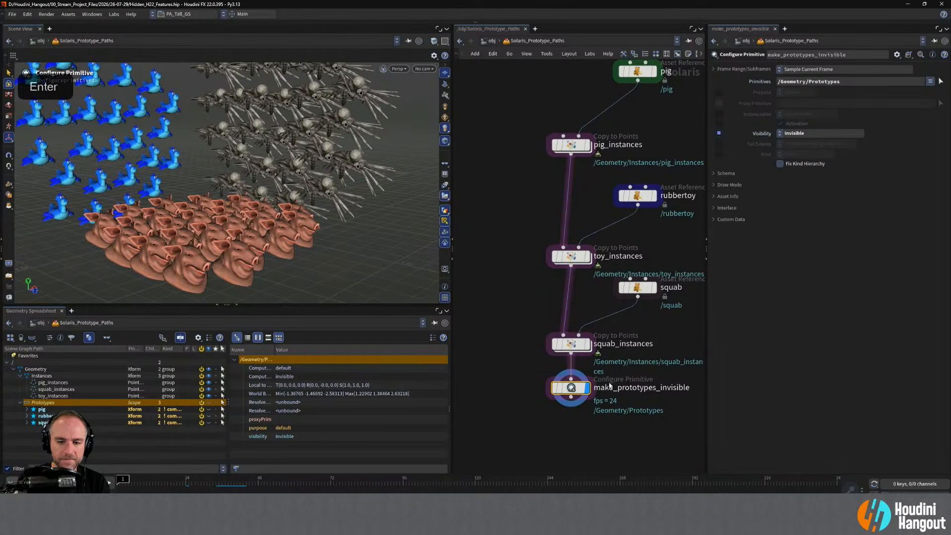
drag(571, 389, 571, 398)
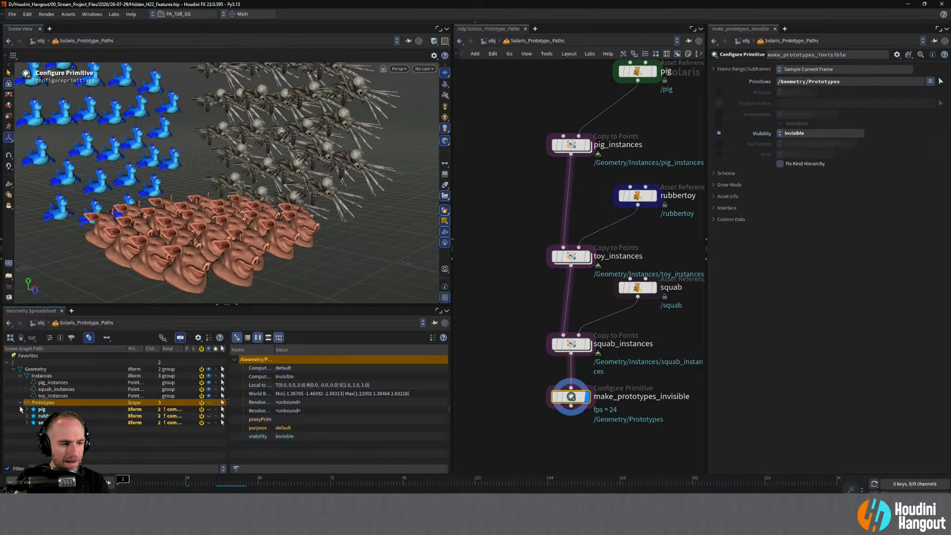
Set the Root Prim Kind of pig_instances to Group, then select squab_instances to check its destination settings.
click(49, 382)
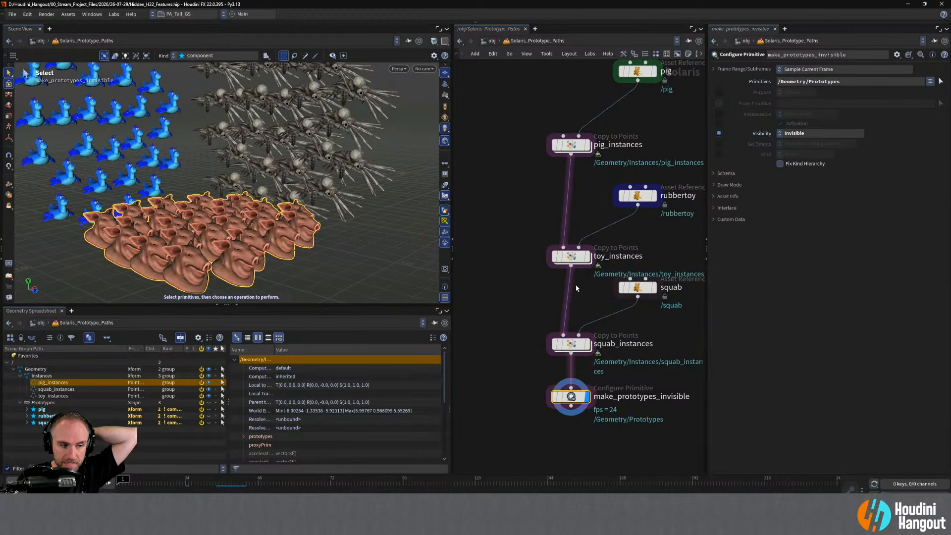
click(571, 144)
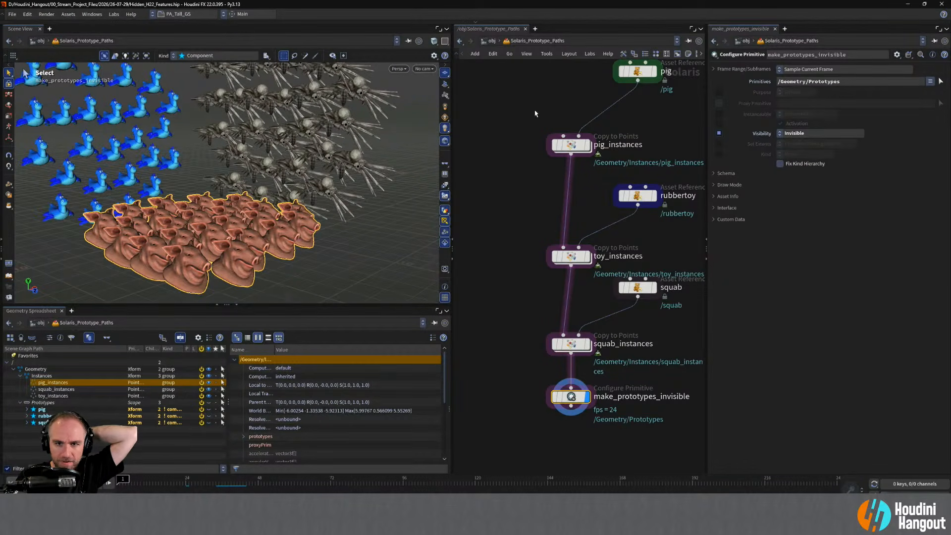
click(786, 187)
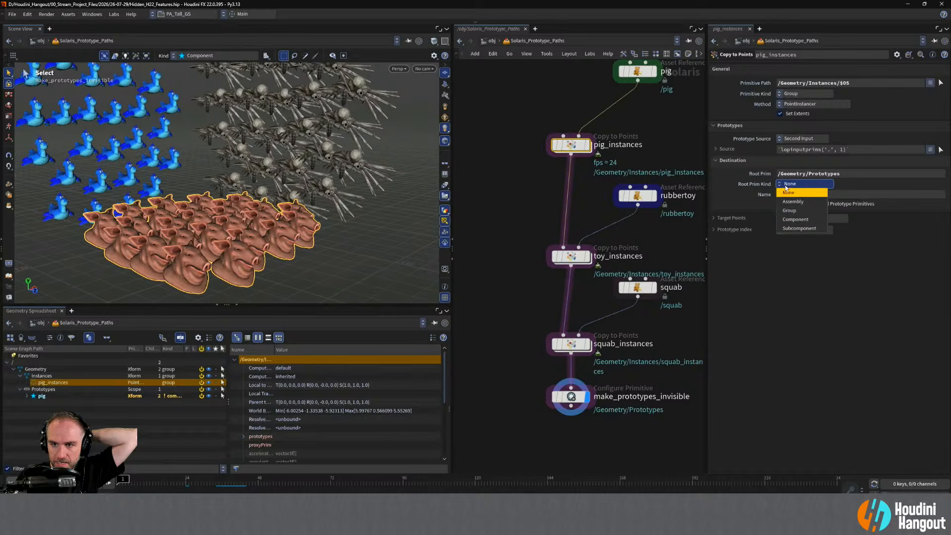
click(790, 211)
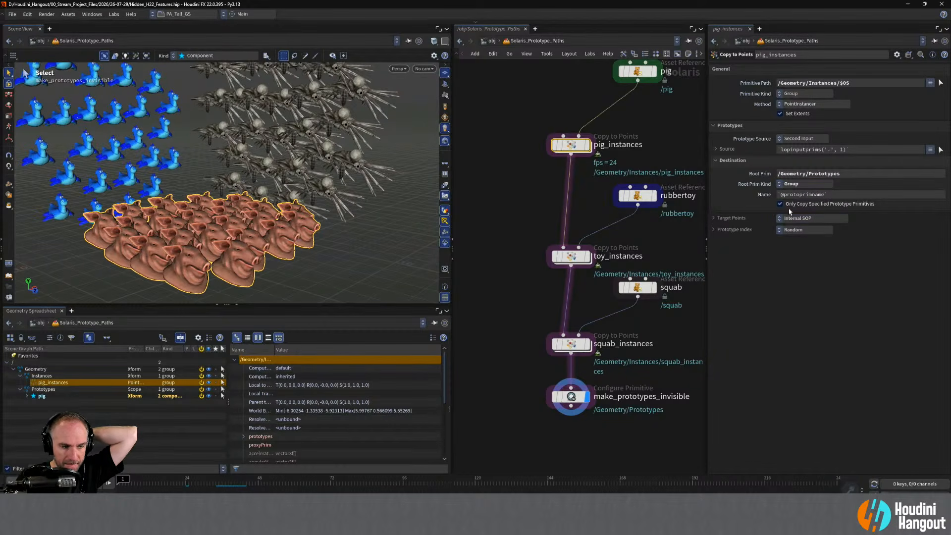
drag(524, 340, 608, 362)
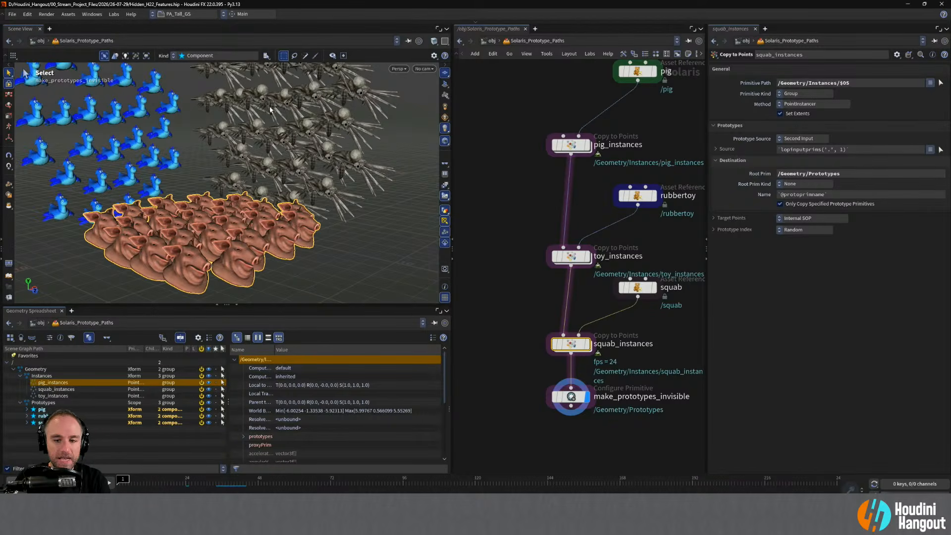
alt+middle_drag(255, 97, 226, 133)
alt+drag(226, 134, 198, 177)
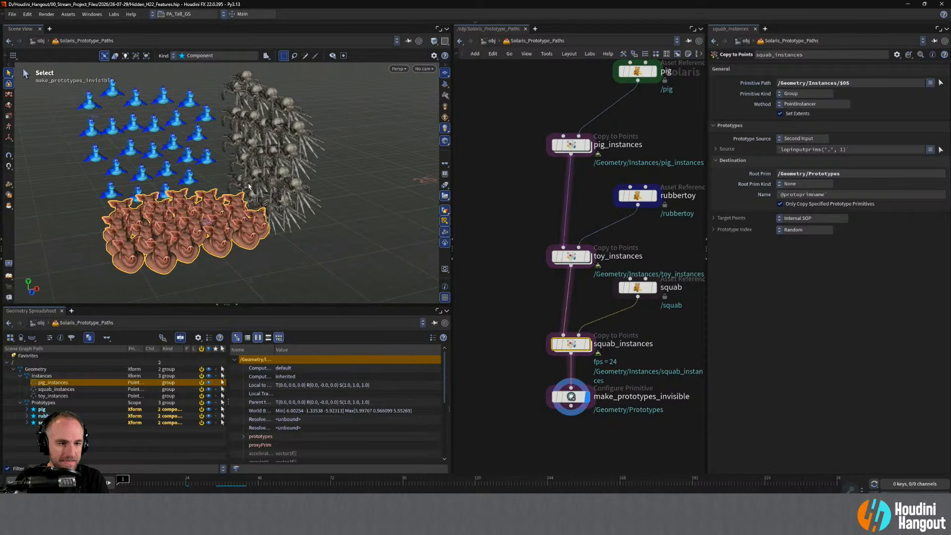
alt+middle_drag(550, 446, 566, 395)
alt+drag(220, 296, 377, 400)
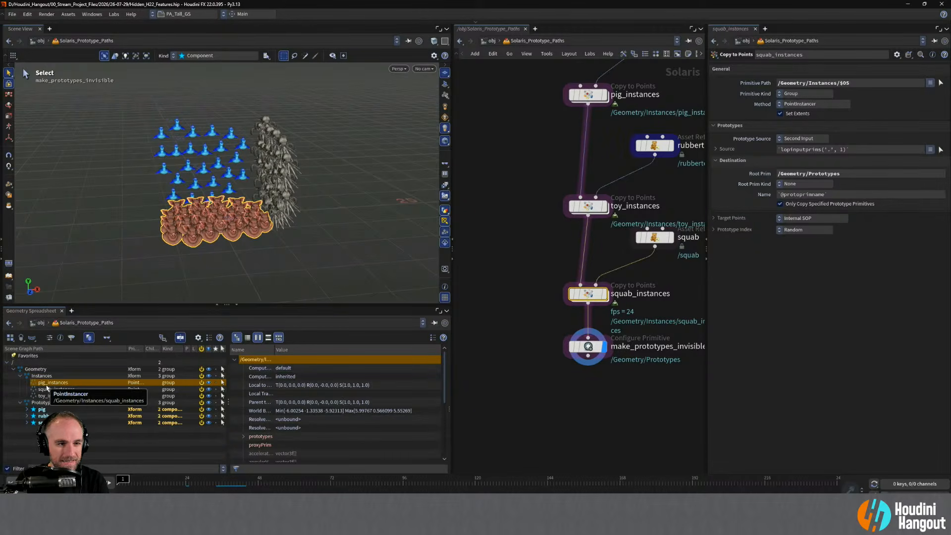
Add a Copy to Points node after make_prototypes_invisible and set its Prototype Source to First Input.
alt+middle_drag(654, 411, 620, 403)
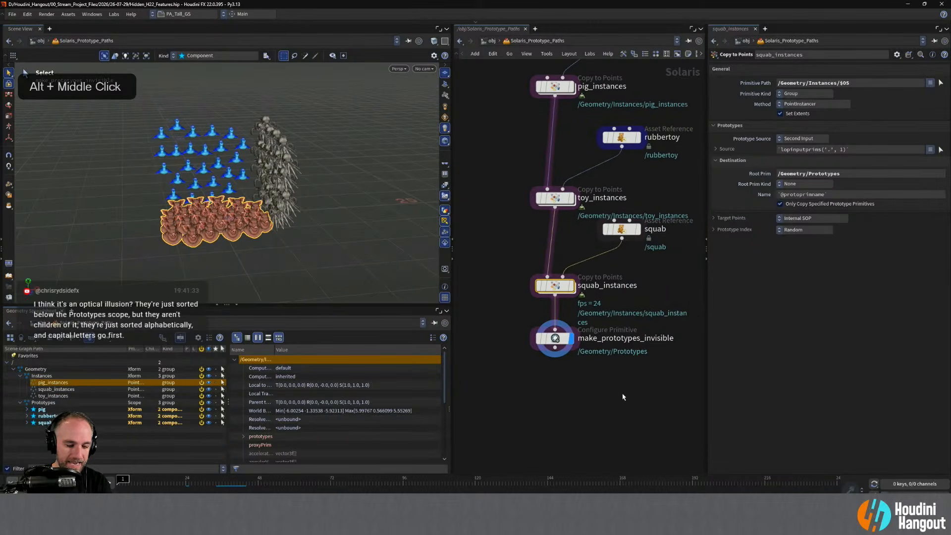
key(Tab)
text(copy po)
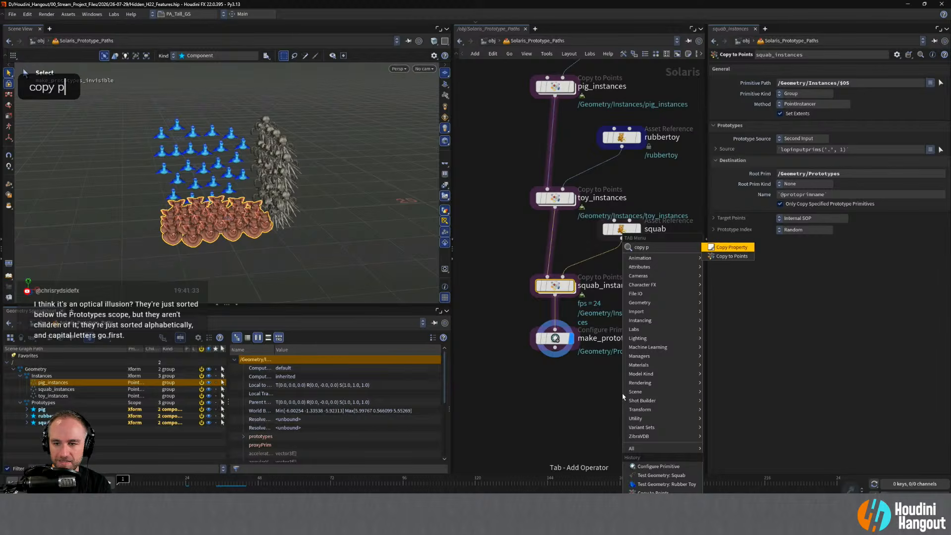
key(Return)
click(556, 379)
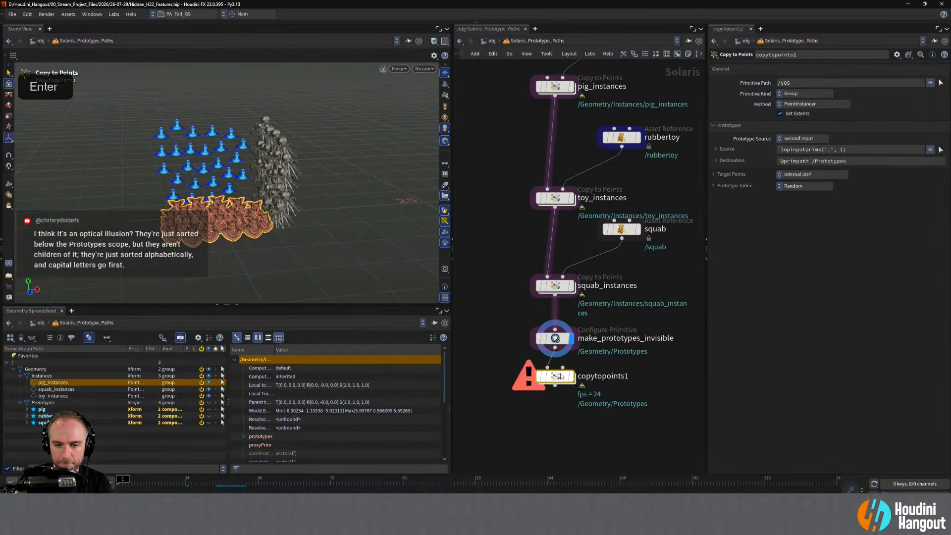
click(799, 138)
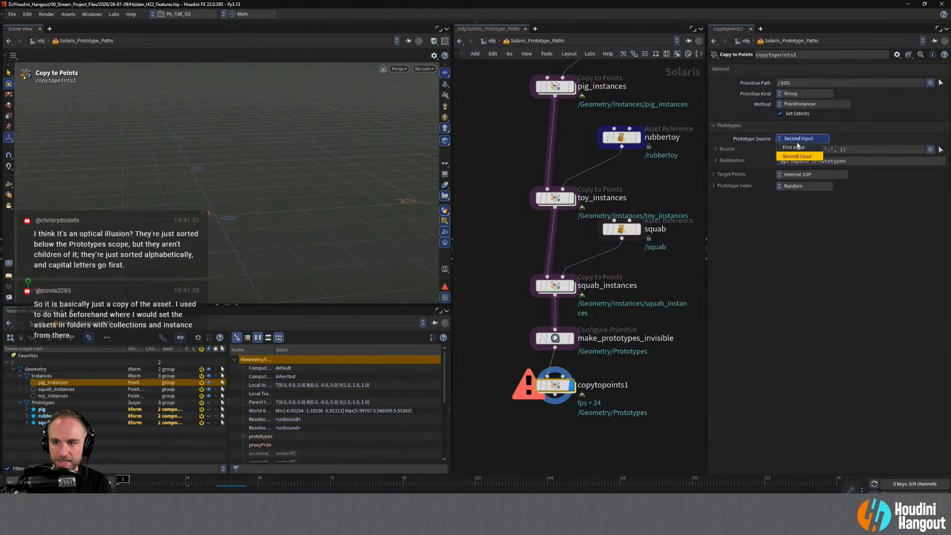
click(798, 147)
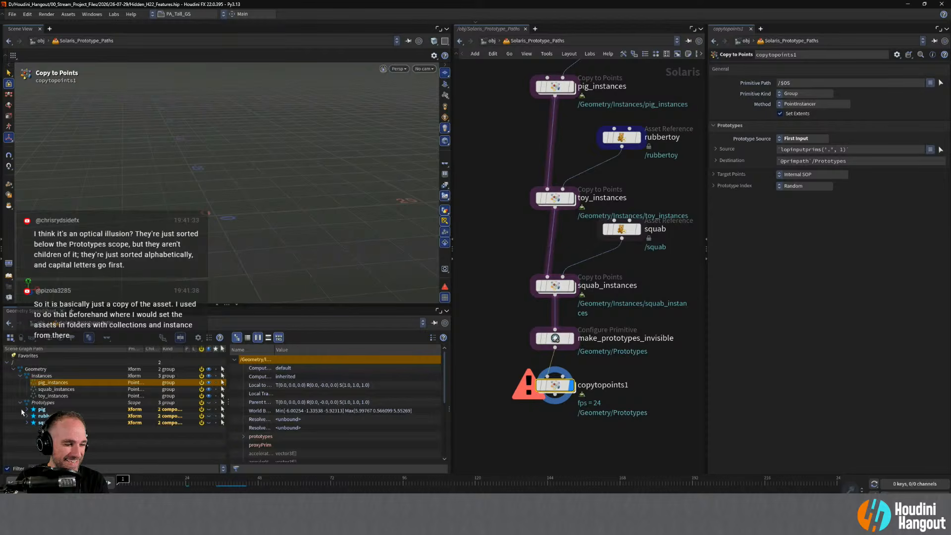
Display squab_instances and shorten the primitive path of all three instance nodes to /Geometry/$OS.
click(567, 287)
click(565, 289)
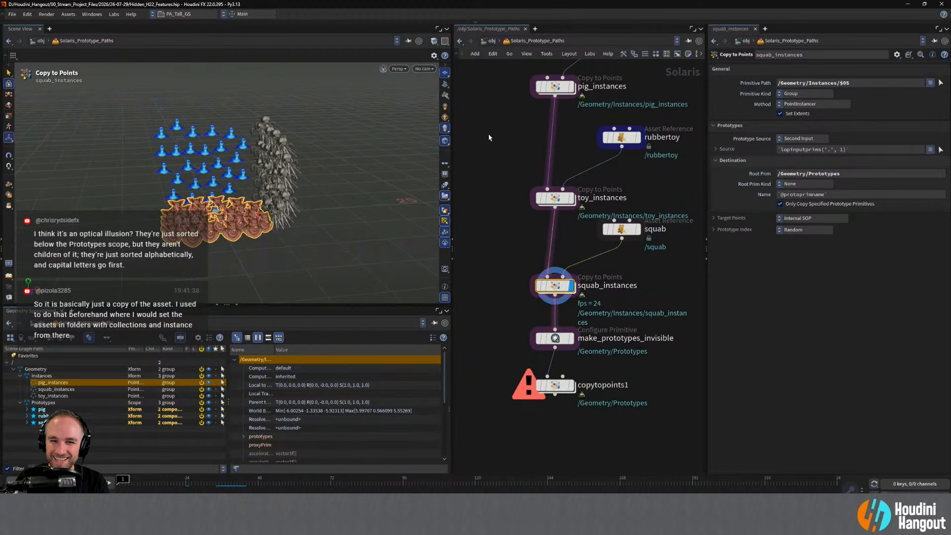
middle_drag(499, 90, 516, 155)
drag(516, 155, 597, 364)
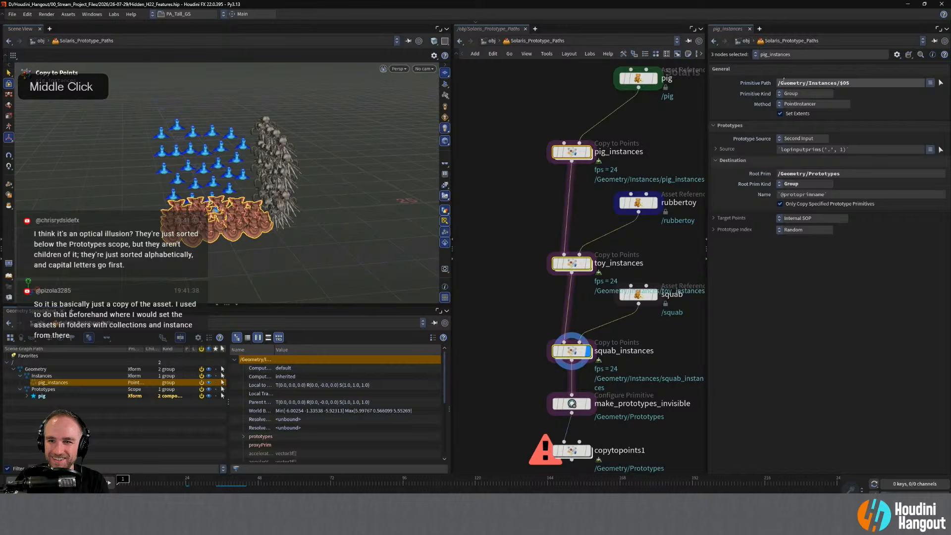
double_click(820, 82)
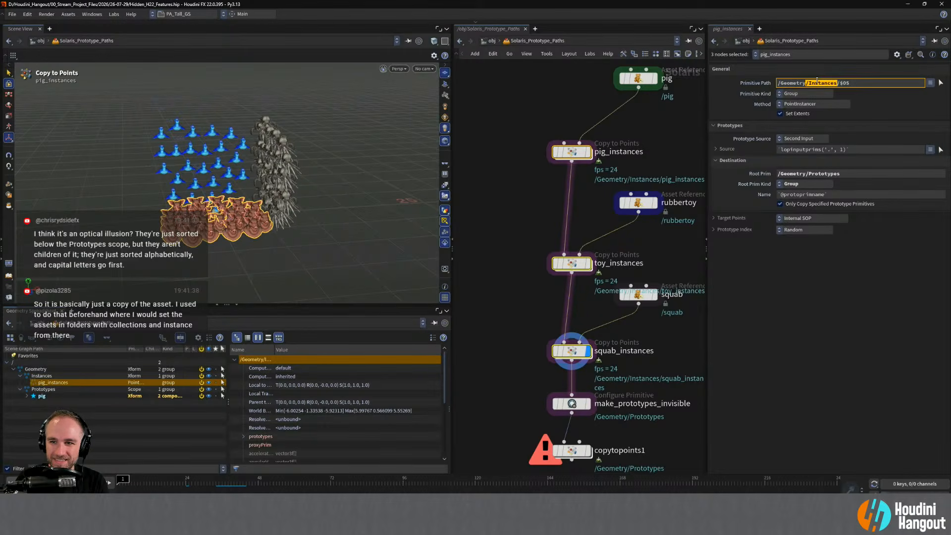
key(BackSpace)
key(Return)
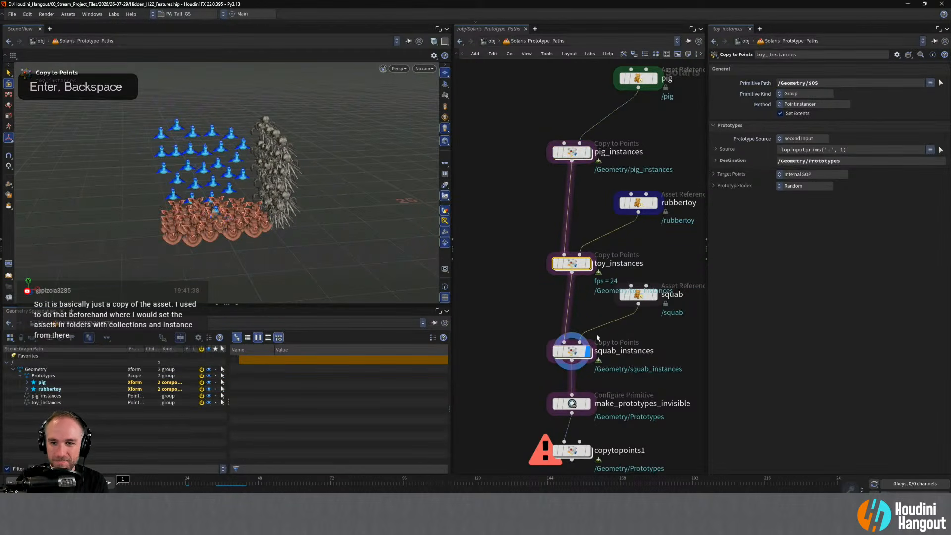
Examine the scene hierarchy at pig_instances and make_prototypes_invisible, collapsing and expanding the Prototypes scope.
drag(526, 342, 559, 388)
drag(532, 130, 575, 185)
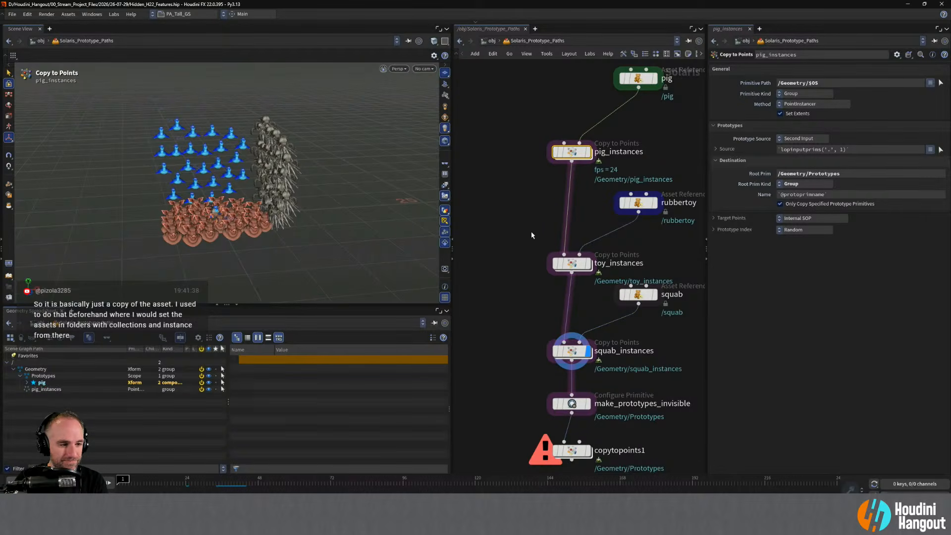
click(574, 405)
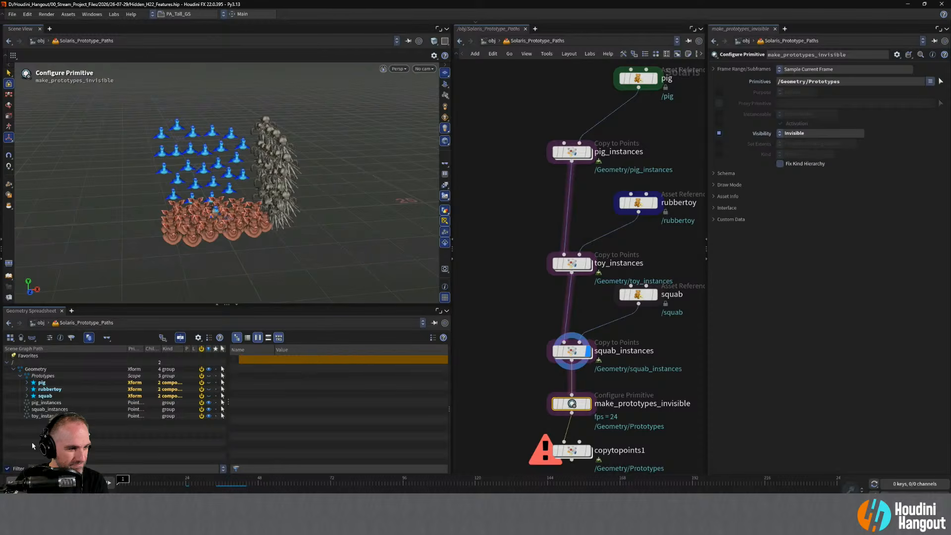
click(21, 376)
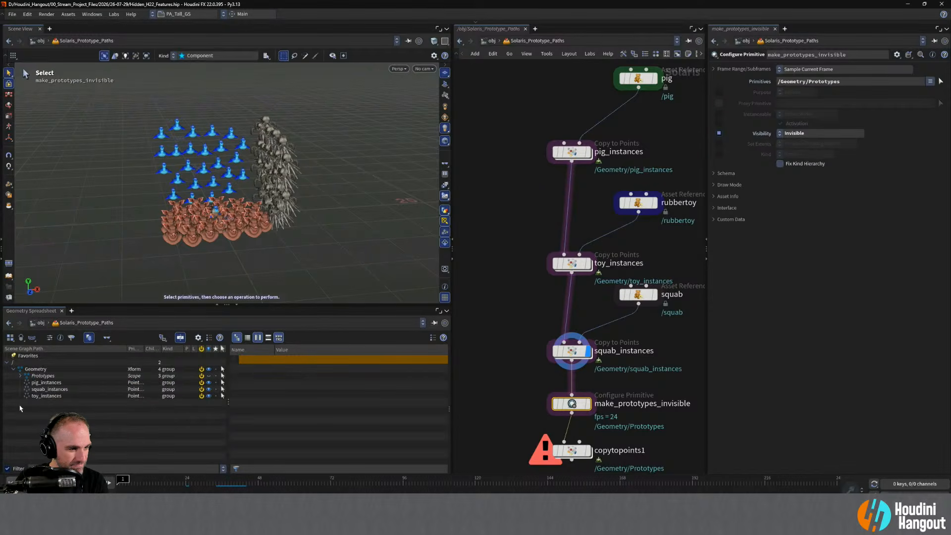
click(21, 376)
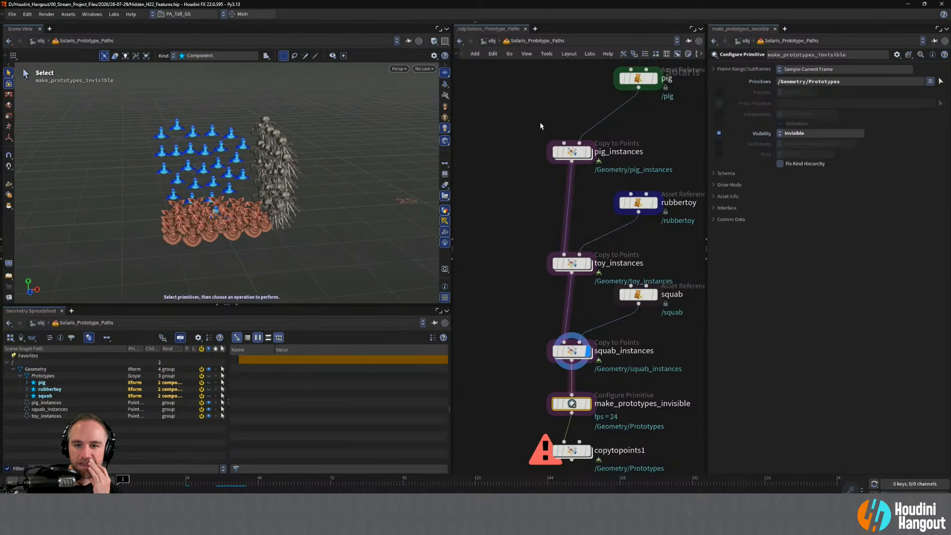
Undo the shortened primitive paths on the three instance nodes, restoring /Geometry/Instances/$OS.
click(570, 152)
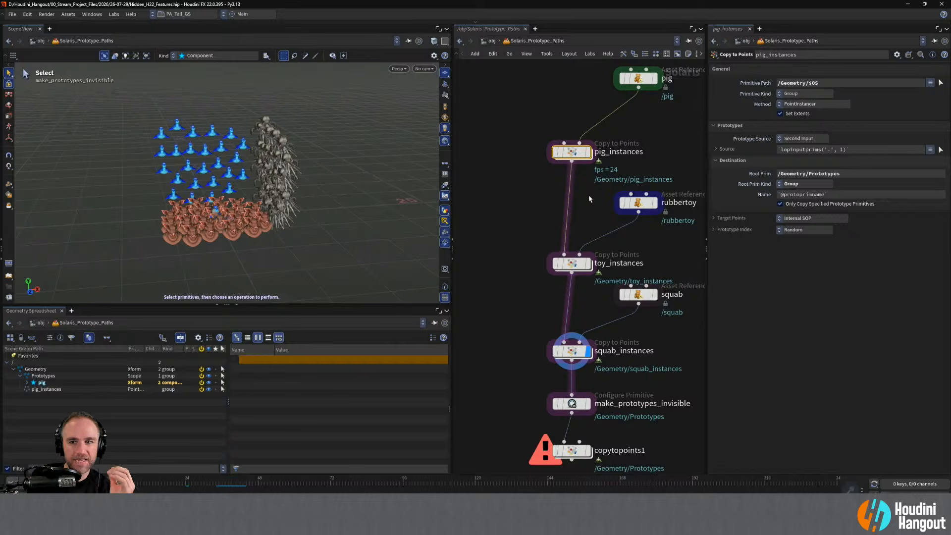
click(501, 192)
key(ctrl+z)
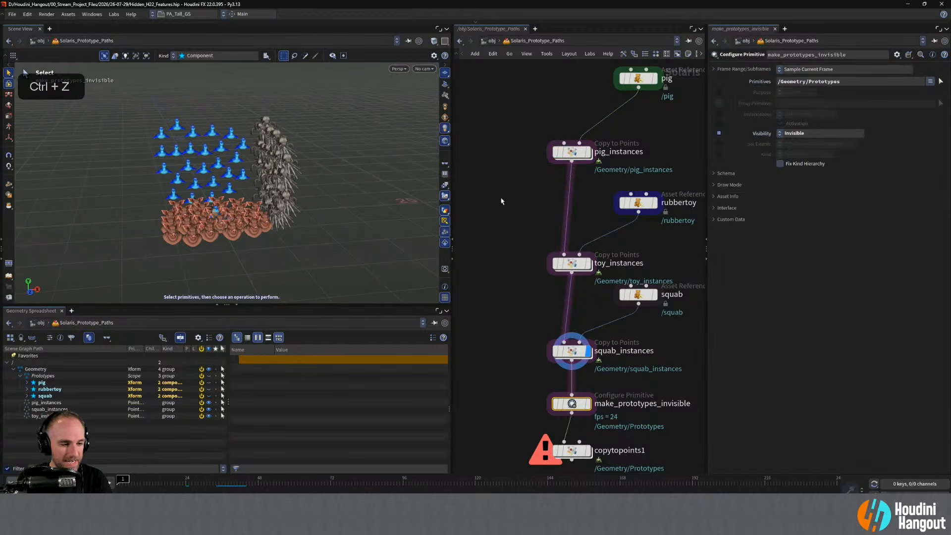
key(ctrl+z)
key(ctrl+z)
key(ctrl+z)
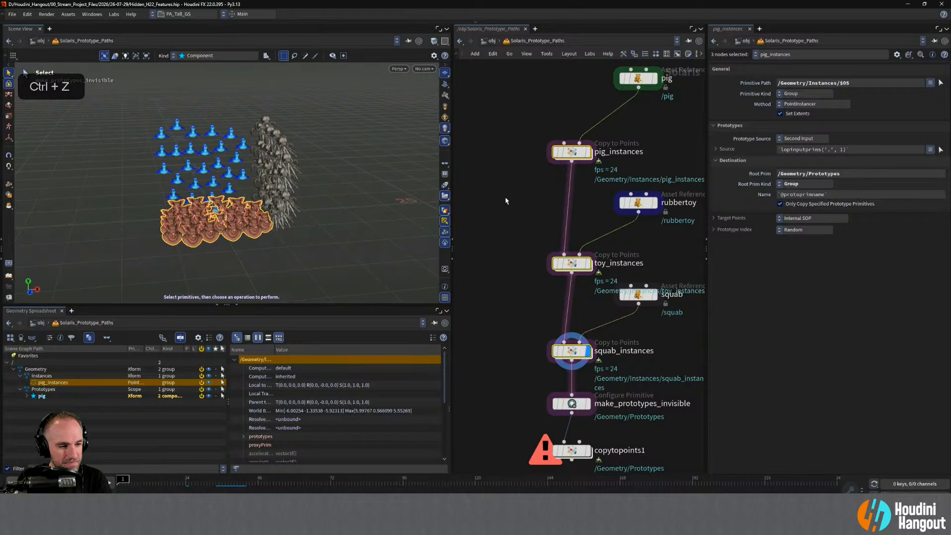
key(ctrl+z)
key(ctrl+z)
key(ctrl+z)
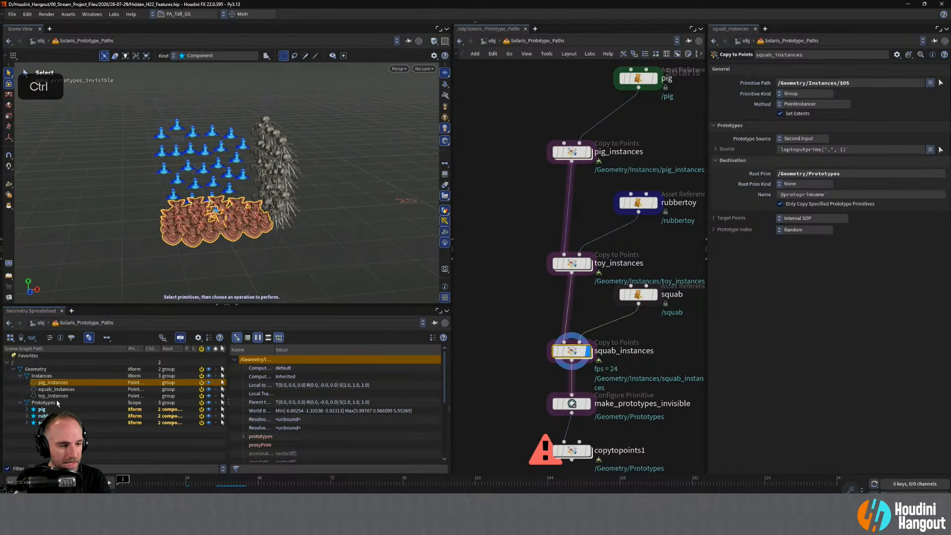
Rename the Copy to Points node below make_prototypes_invisible to multi_instance.
click(572, 451)
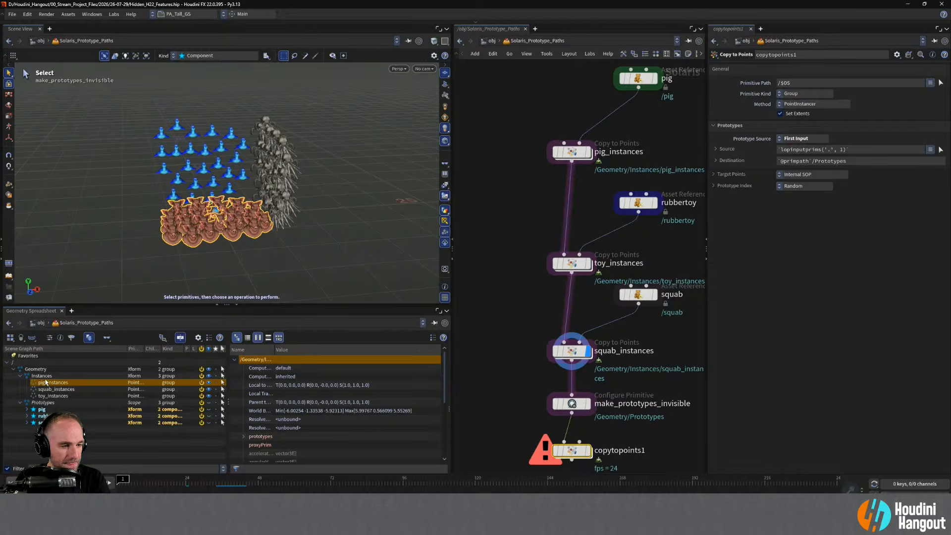
alt+middle_drag(496, 433, 464, 385)
double_click(589, 403)
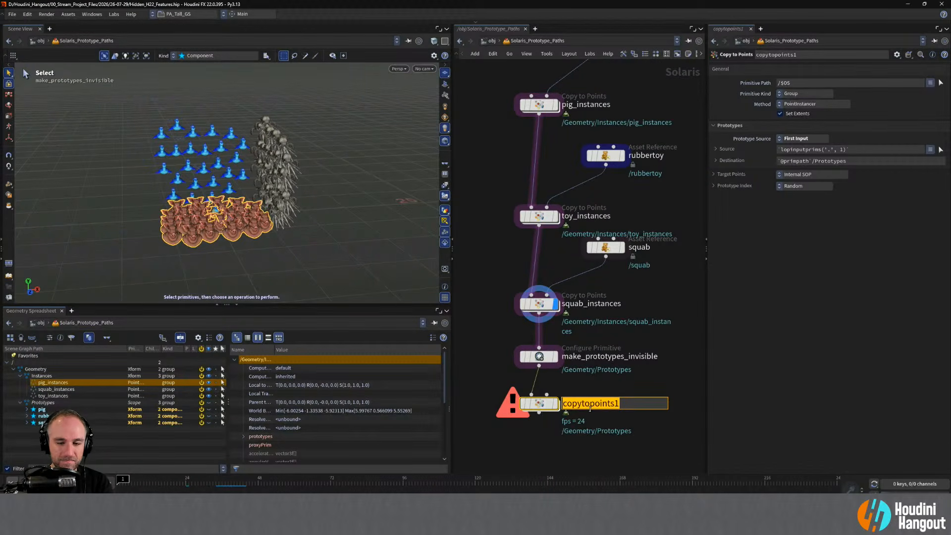
text(multi_instance)
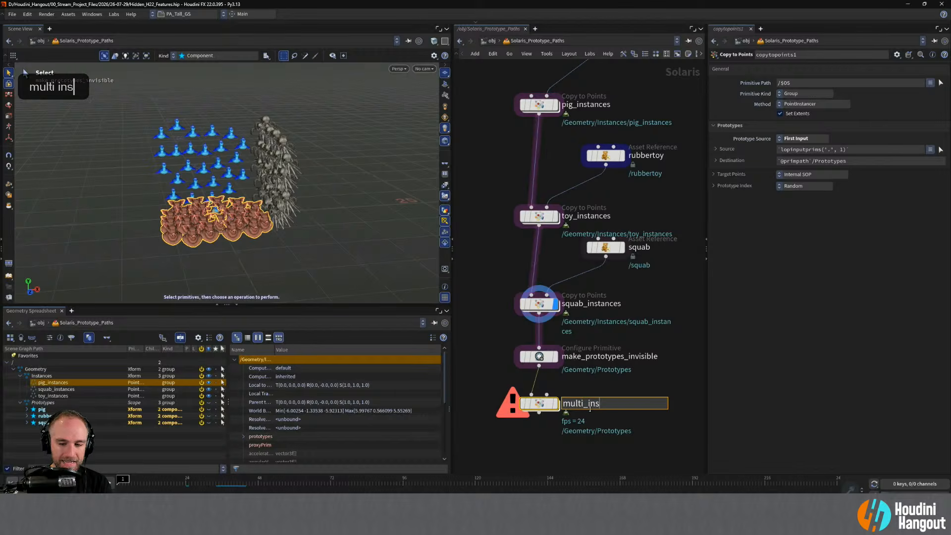
key(Return)
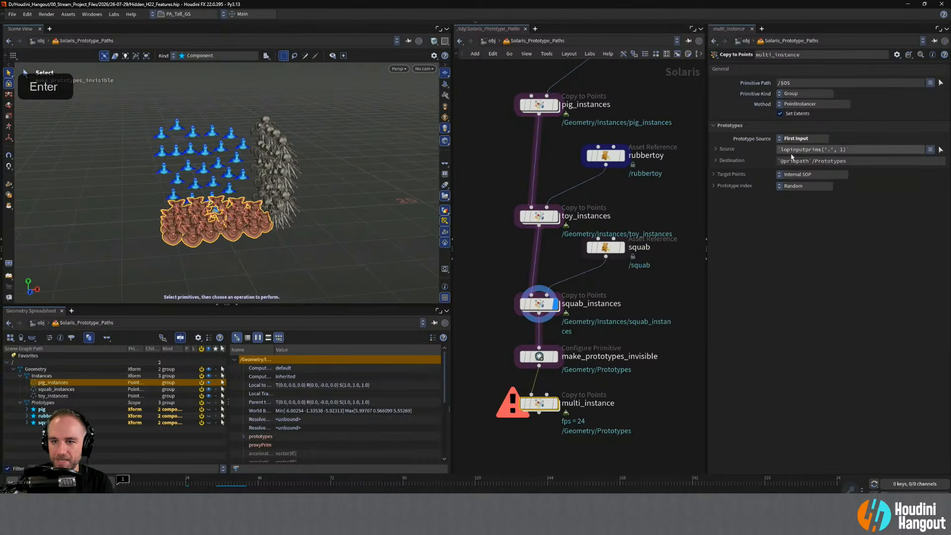
ctrl+click(940, 149)
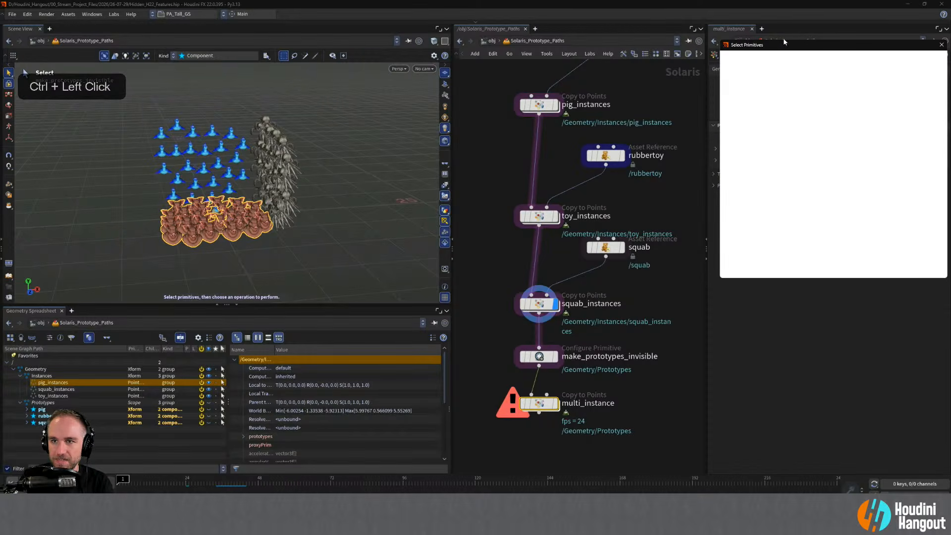
drag(847, 46, 641, 80)
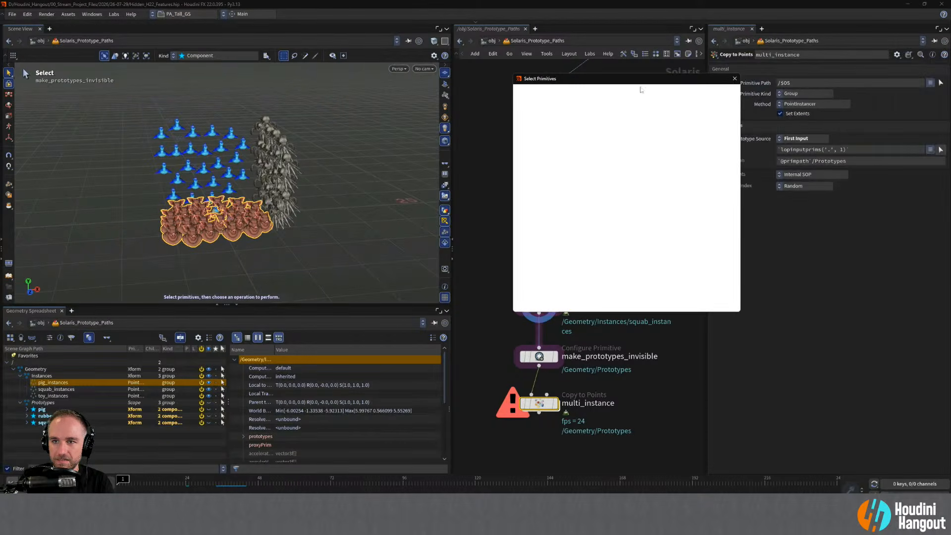
click(734, 80)
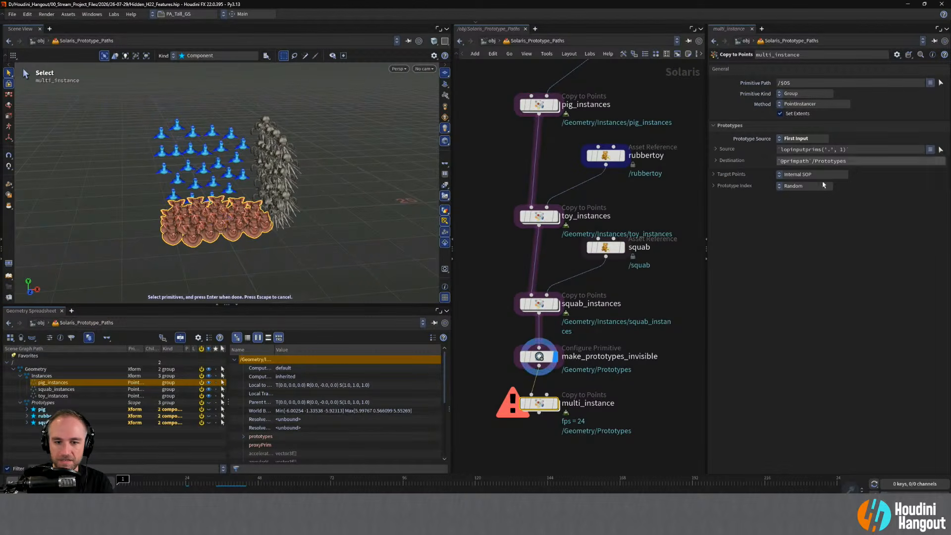
key(Escape)
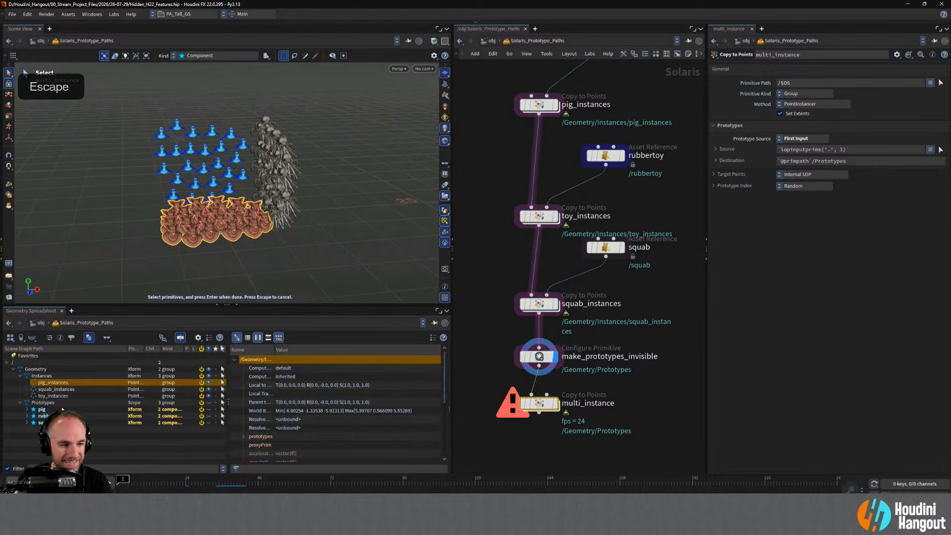
ctrl+click(940, 149)
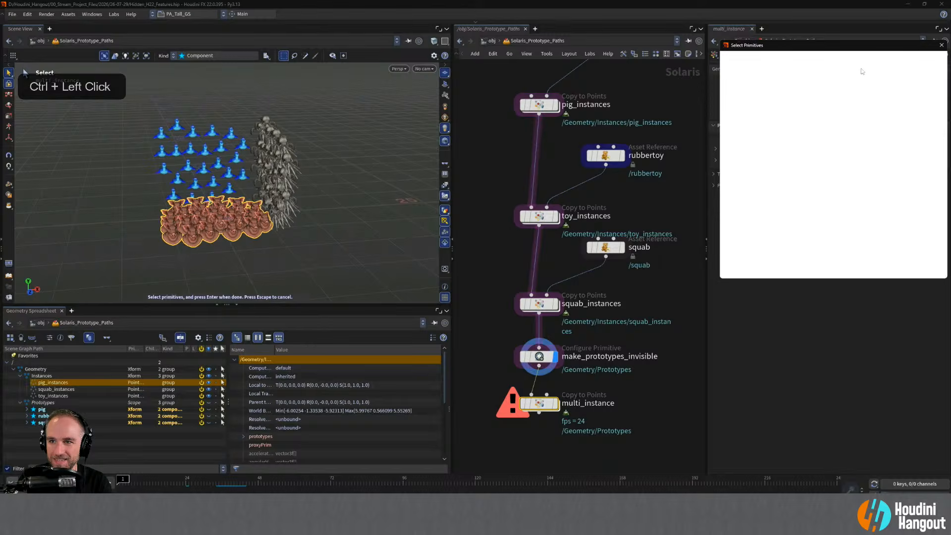
drag(863, 49, 663, 82)
click(743, 79)
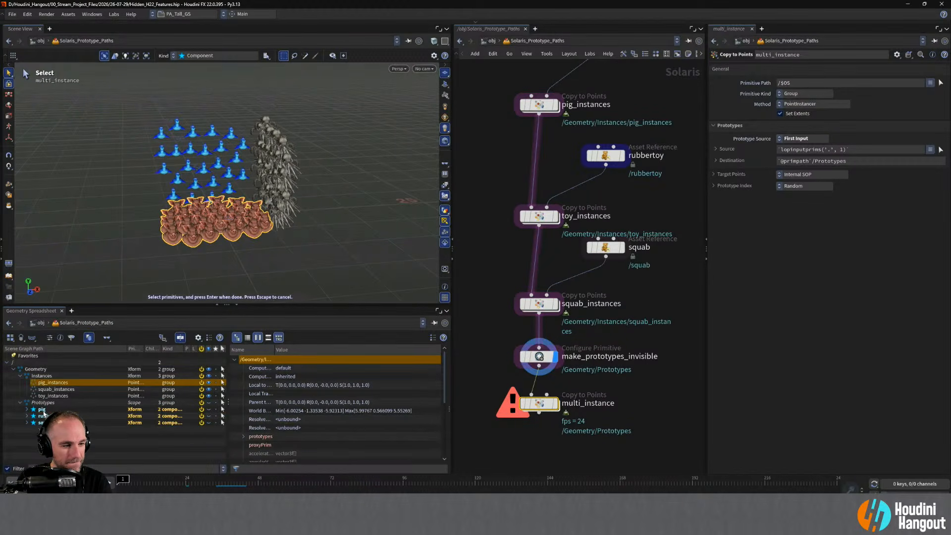
Set the prototype Source of multi_instance to the pig, rubbertoy and squab primitives under /Geometry/Prototypes.
shift+click(42, 411)
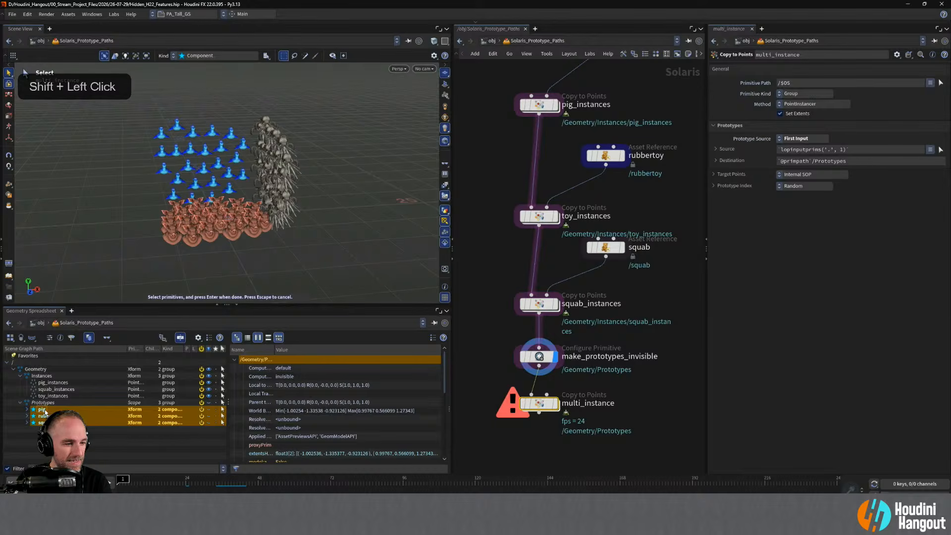
drag(104, 400, 841, 153)
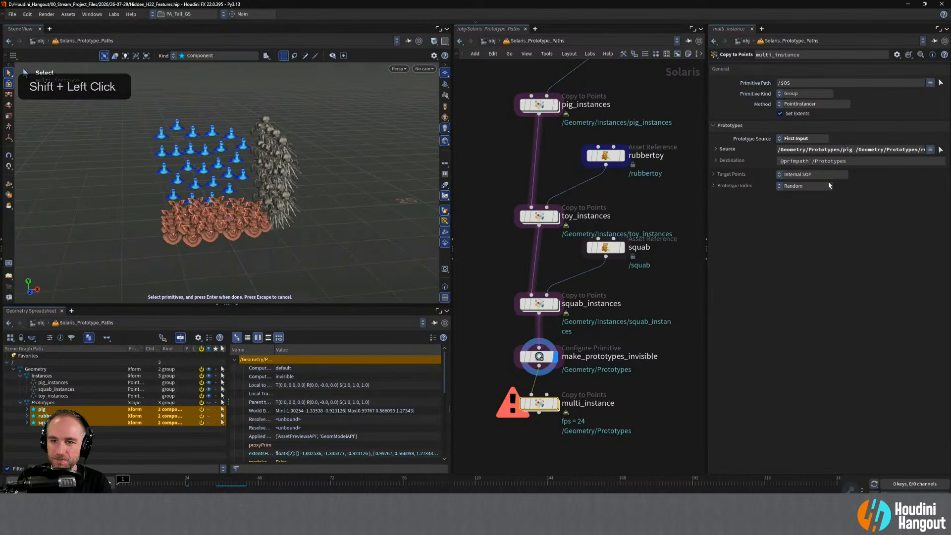
double_click(539, 404)
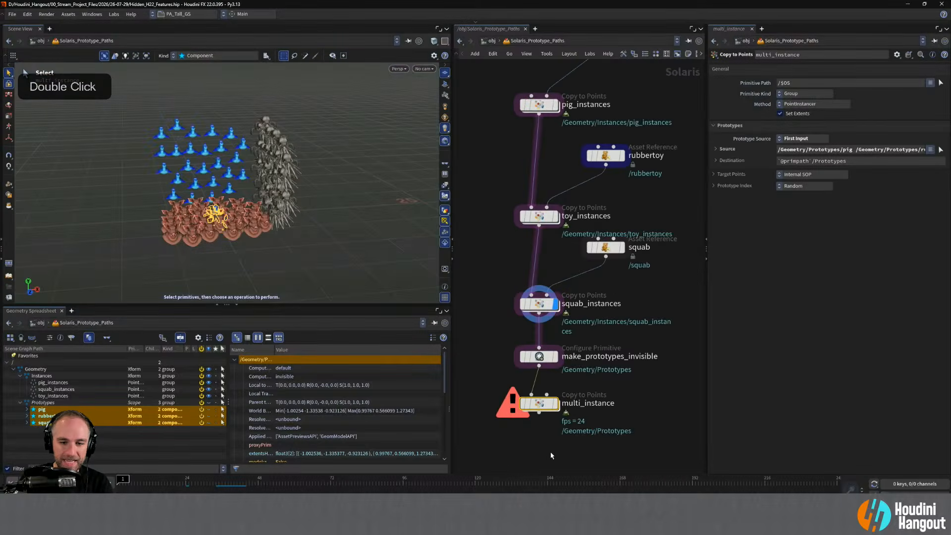
double_click(539, 404)
key(Tab)
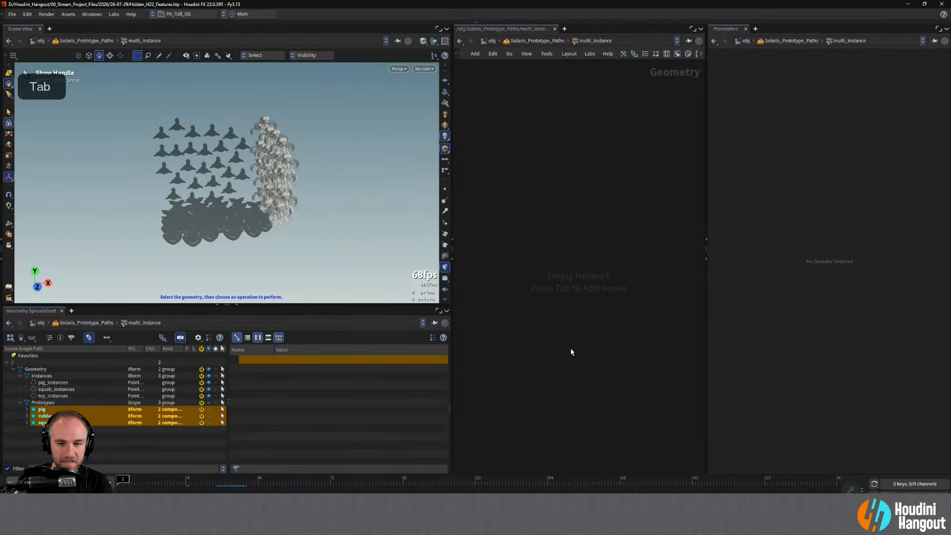
text(gro)
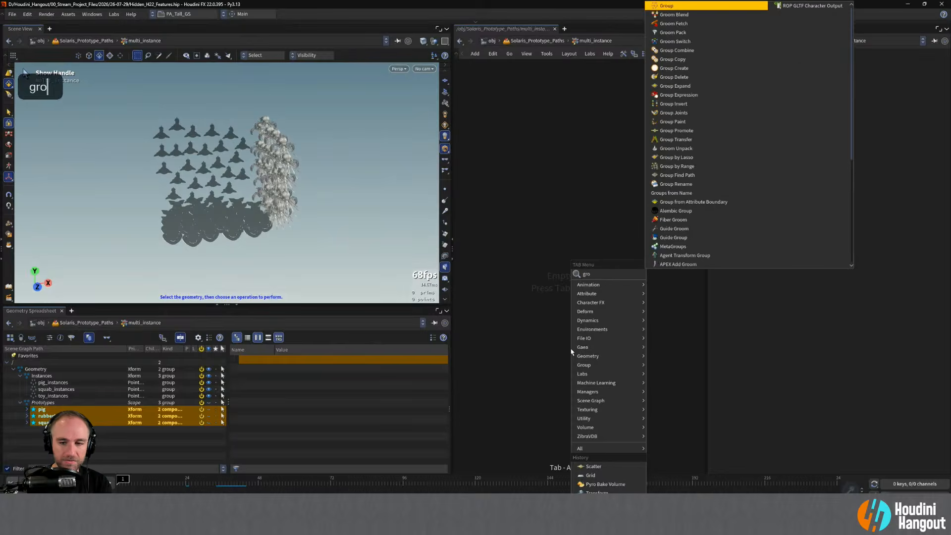
key(Return)
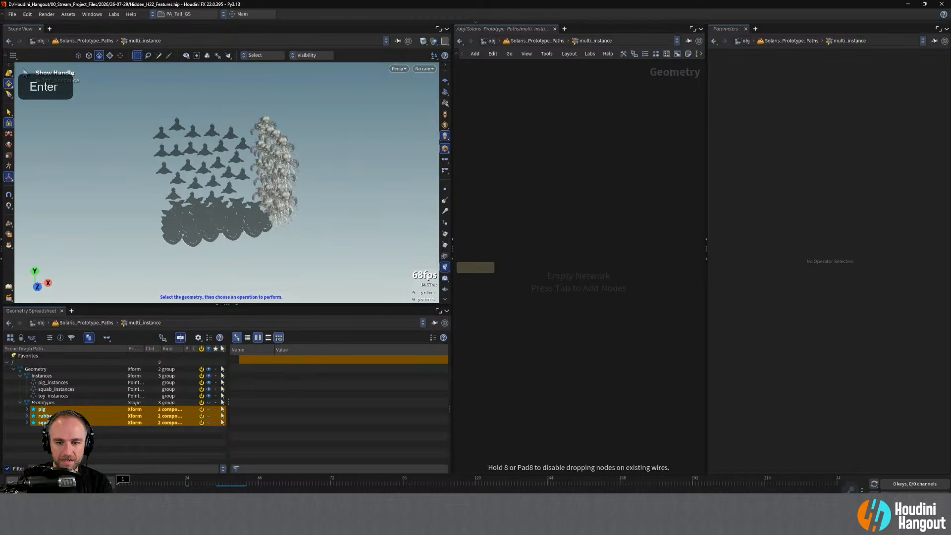
key(Escape)
click(604, 322)
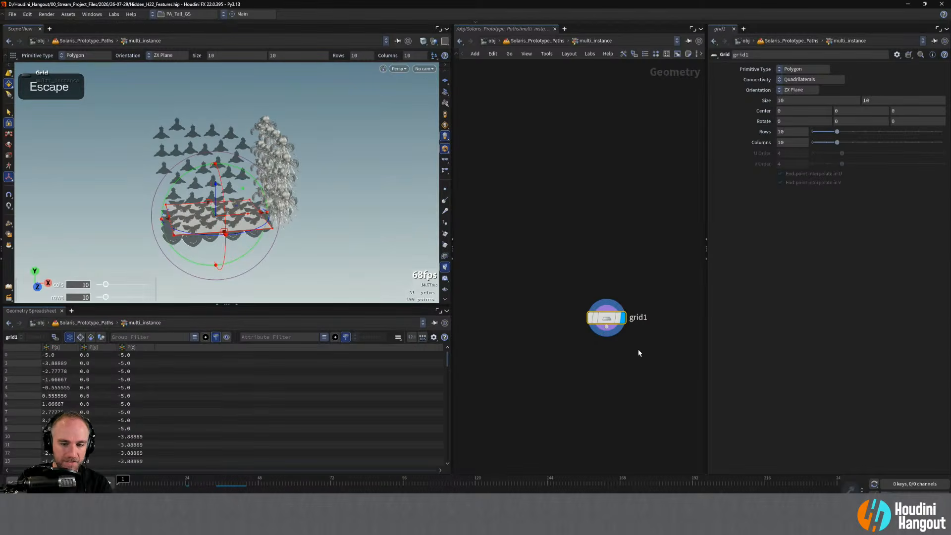
key(Delete)
key(u)
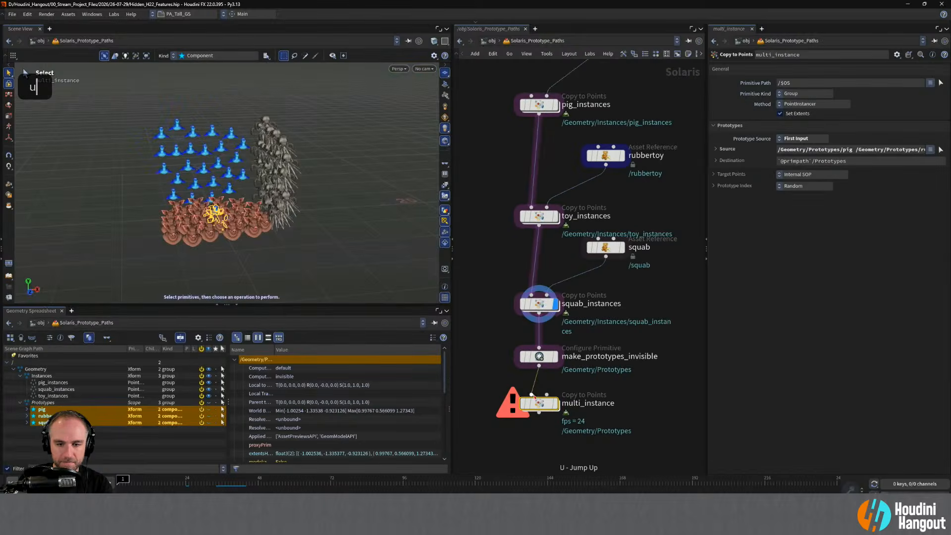
Copy the grid1 and scatter1 nodes from inside squab_instances into the multi_instance network.
double_click(539, 303)
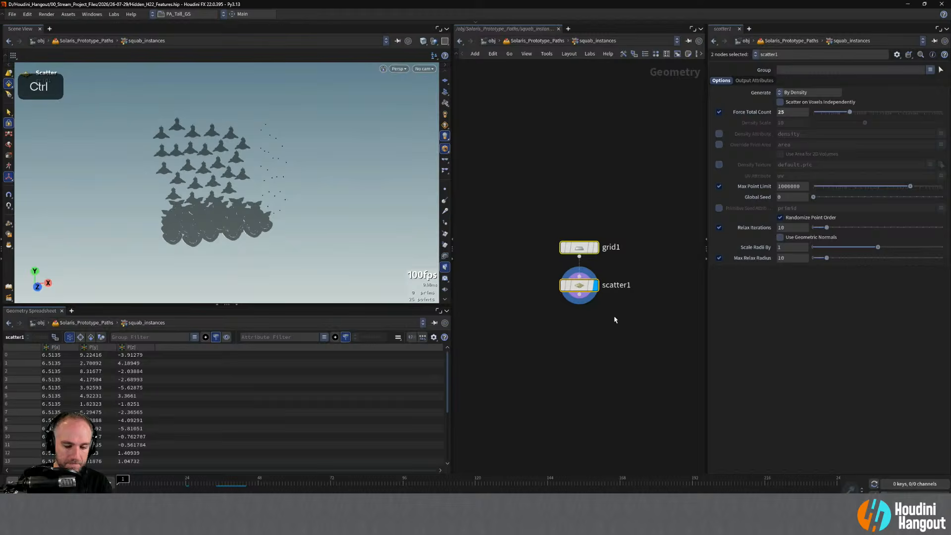
key(ctrl+c)
key(u)
double_click(569, 345)
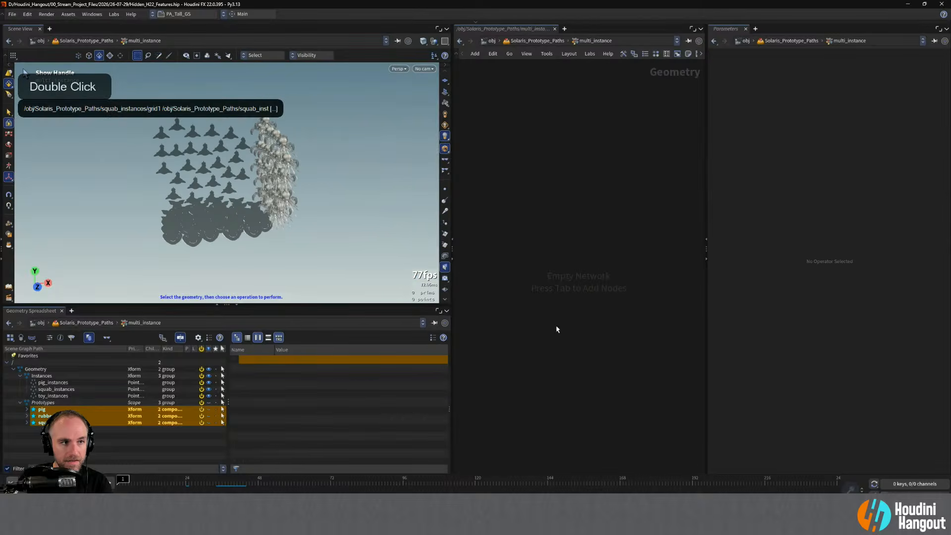
key(ctrl+v)
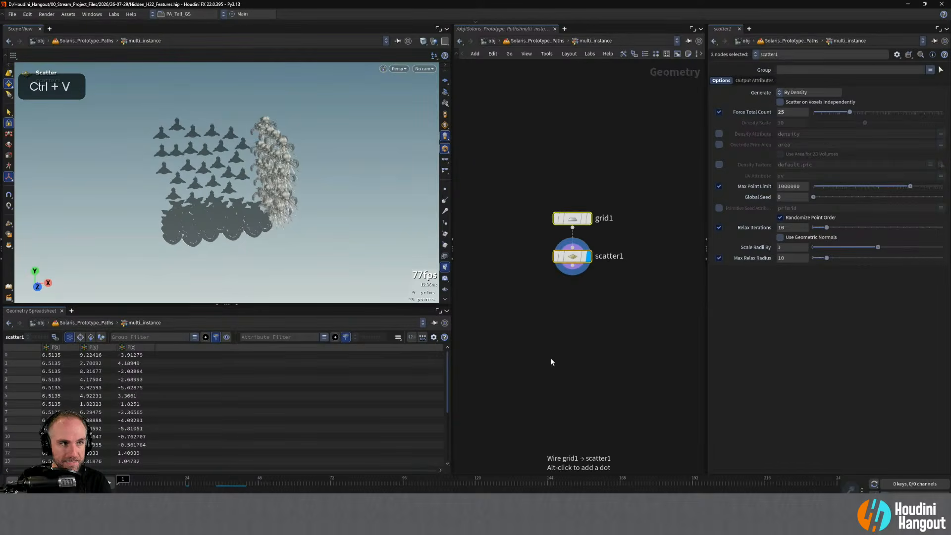
Move the pasted grid to the opposite side at about -7.3 in X, then display scatter1 and return to the Solaris network.
click(566, 259)
click(569, 220)
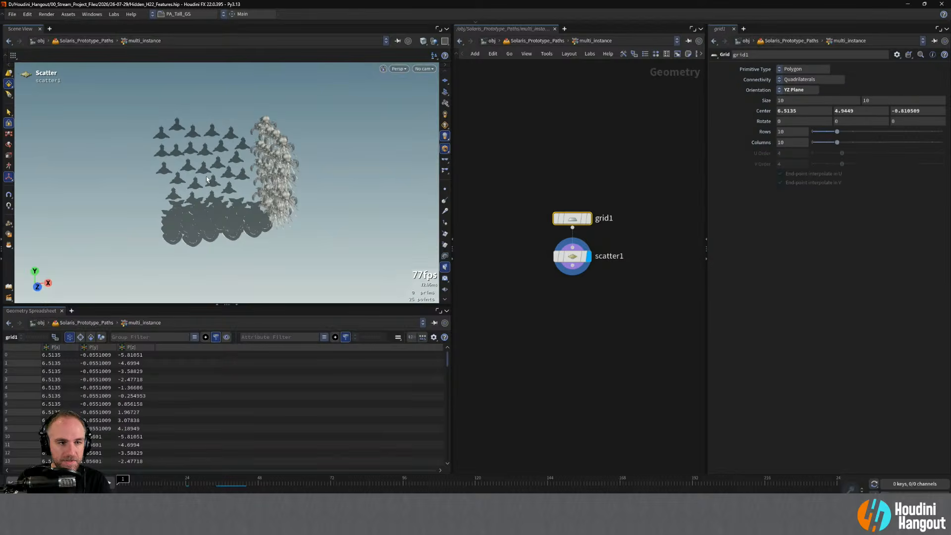
key(Return)
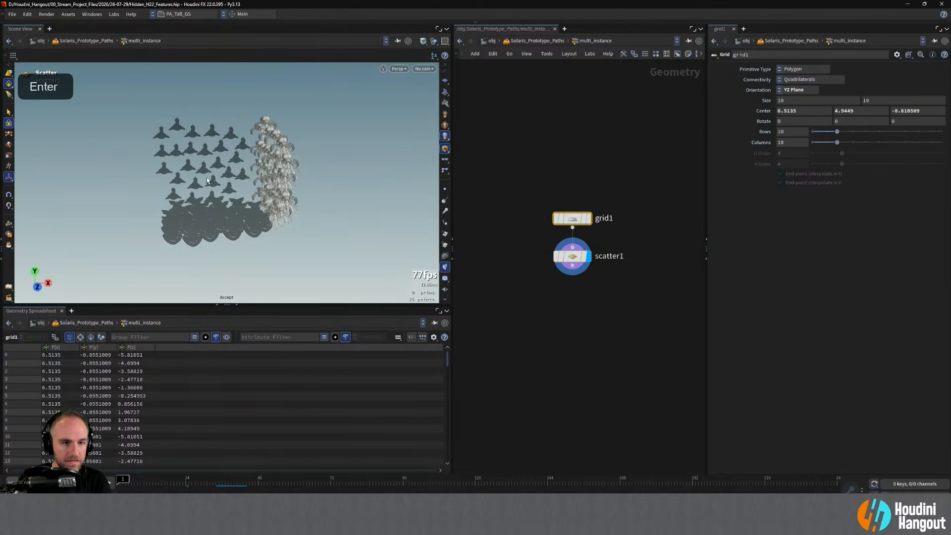
click(588, 218)
alt+drag(326, 197, 176, 174)
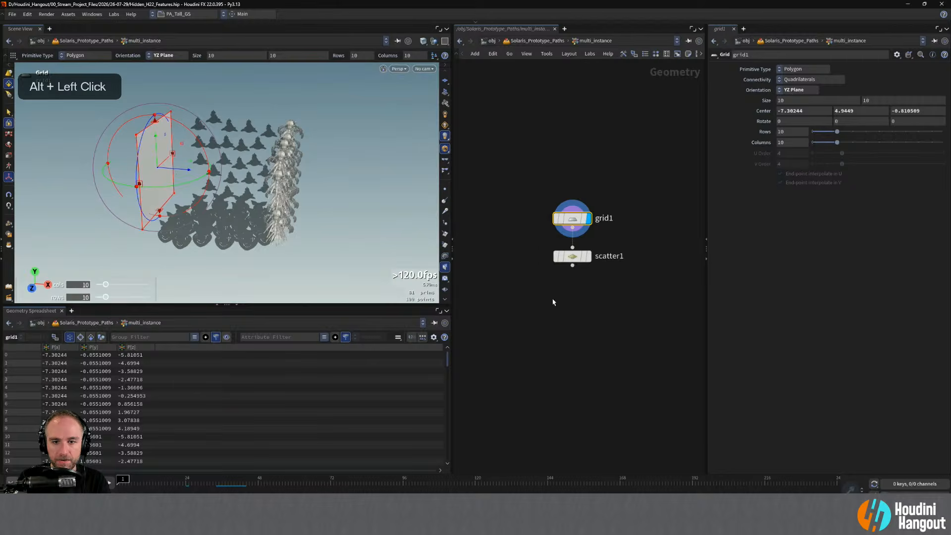
click(587, 256)
key(u)
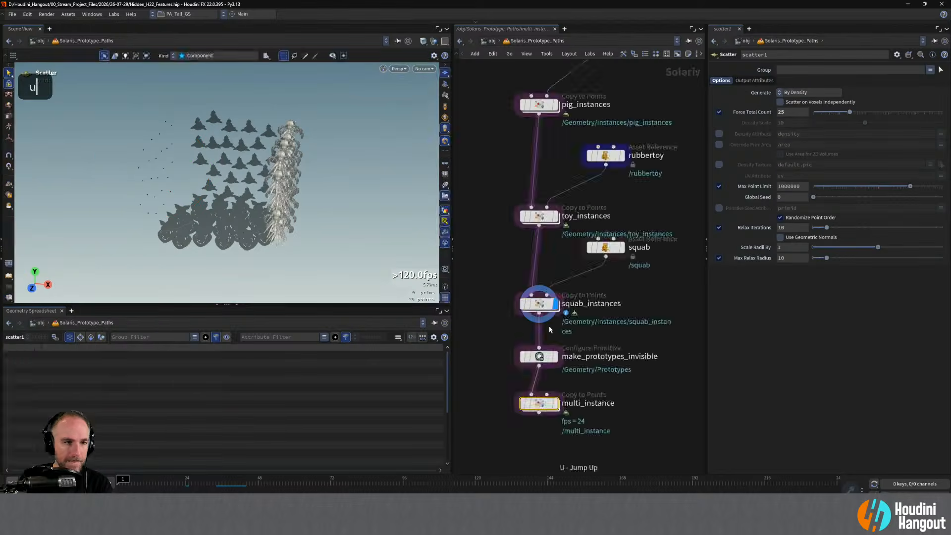
Display multi_instance and expand its Prototypes scope in the scene hierarchy.
click(556, 404)
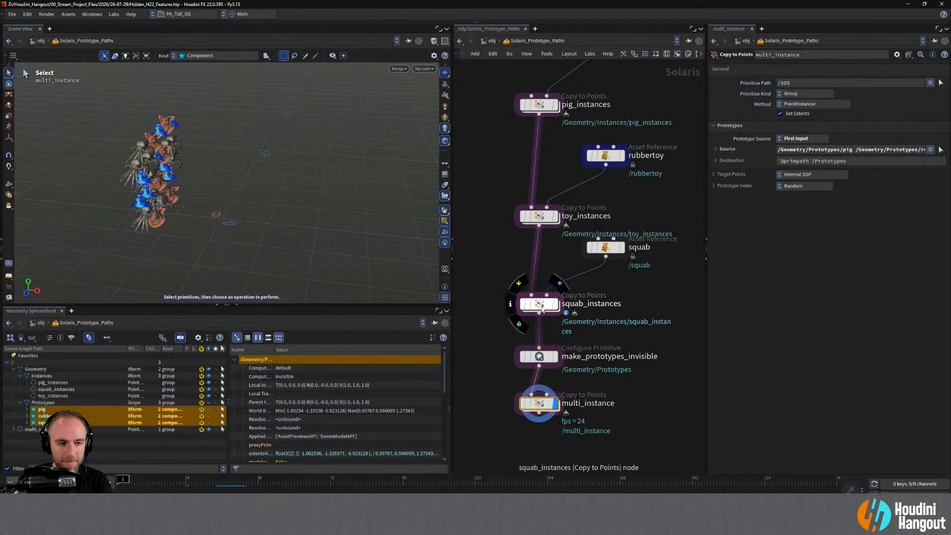
click(13, 429)
click(20, 437)
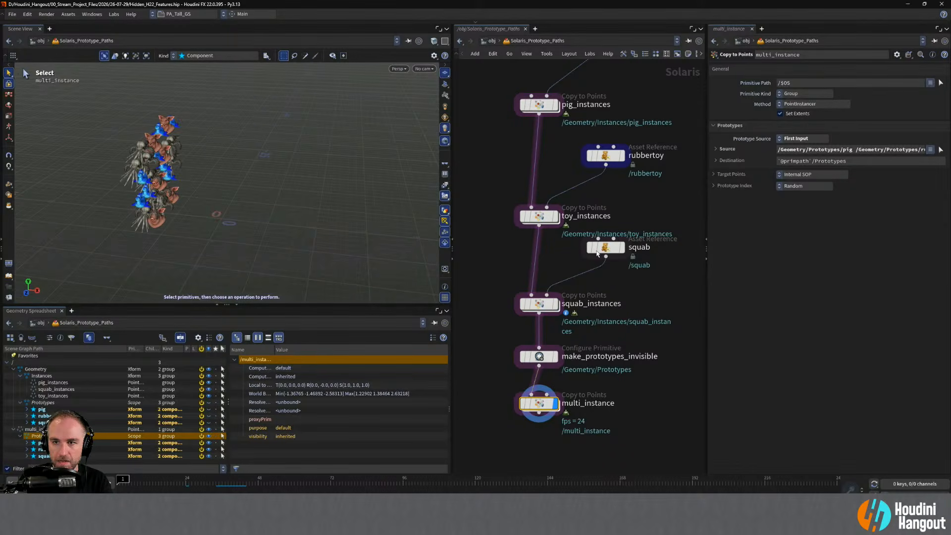
Turn off Create Prototypes Area in the destination settings of multi_instance.
click(714, 161)
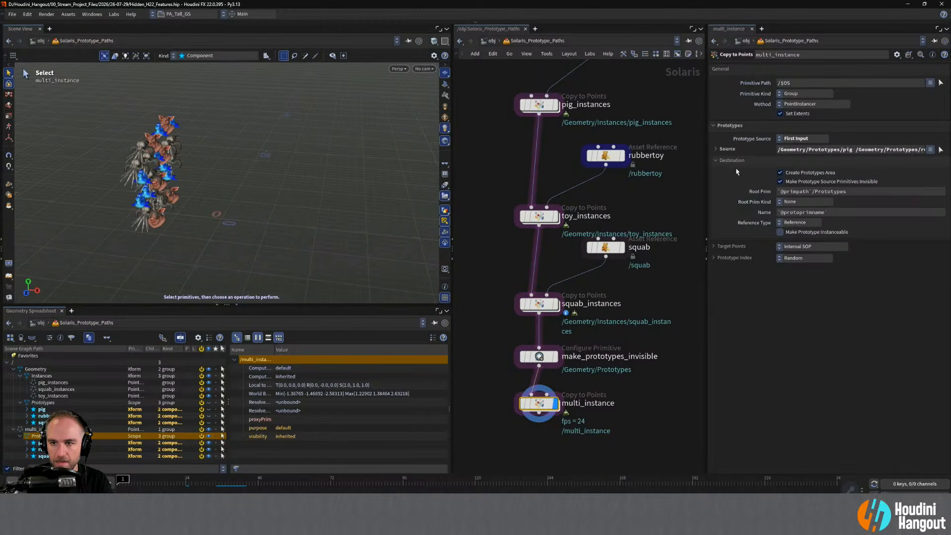
click(780, 173)
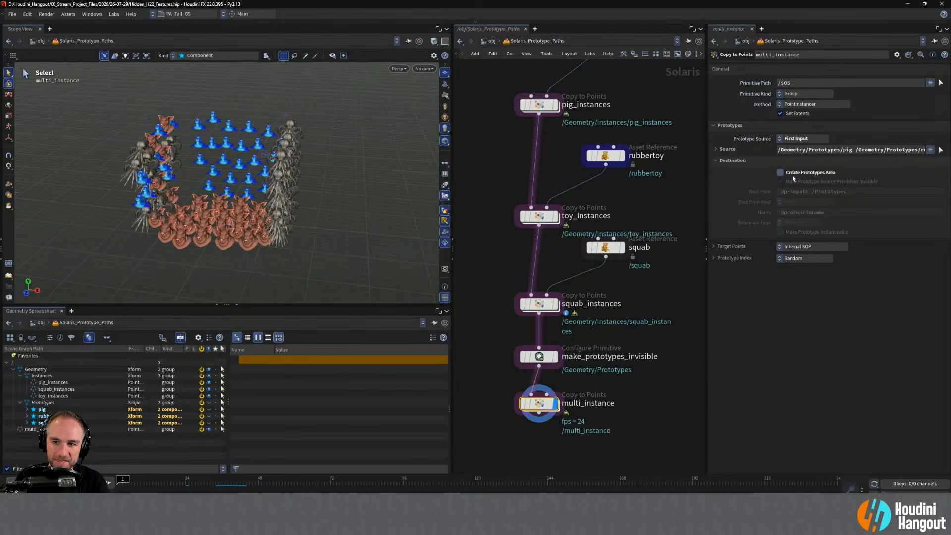
click(718, 161)
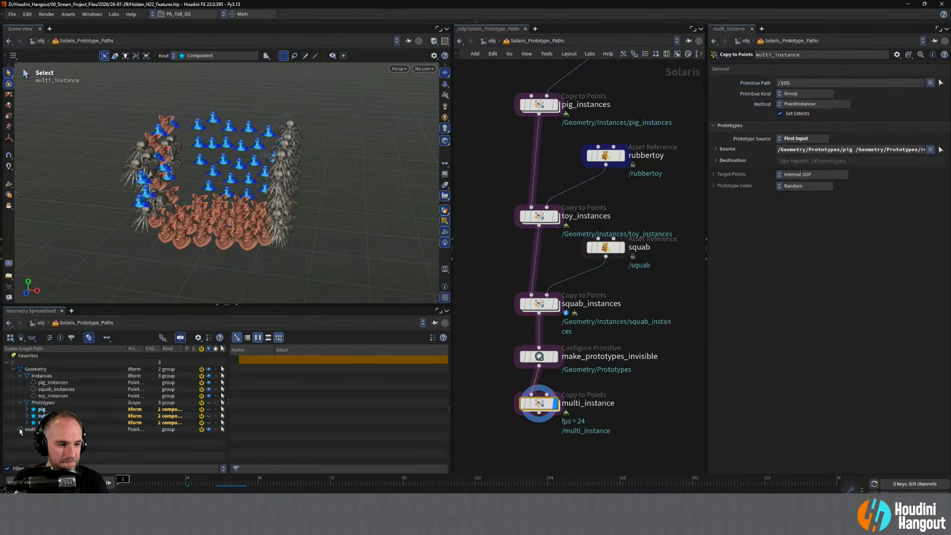
Copy the primitive path /Geometry/Instances/$OS from squab_instances and set it as the primitive path of multi_instance.
click(537, 304)
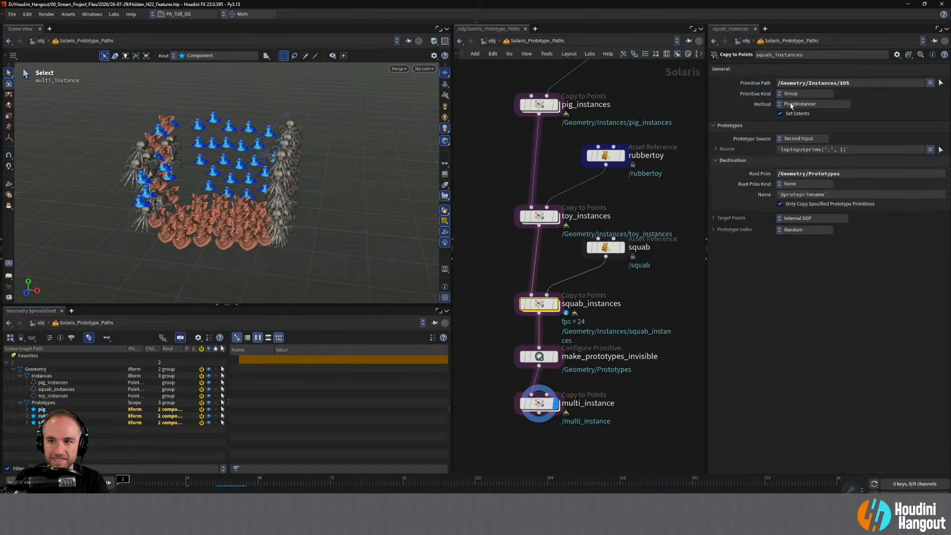
double_click(799, 84)
key(ctrl+c)
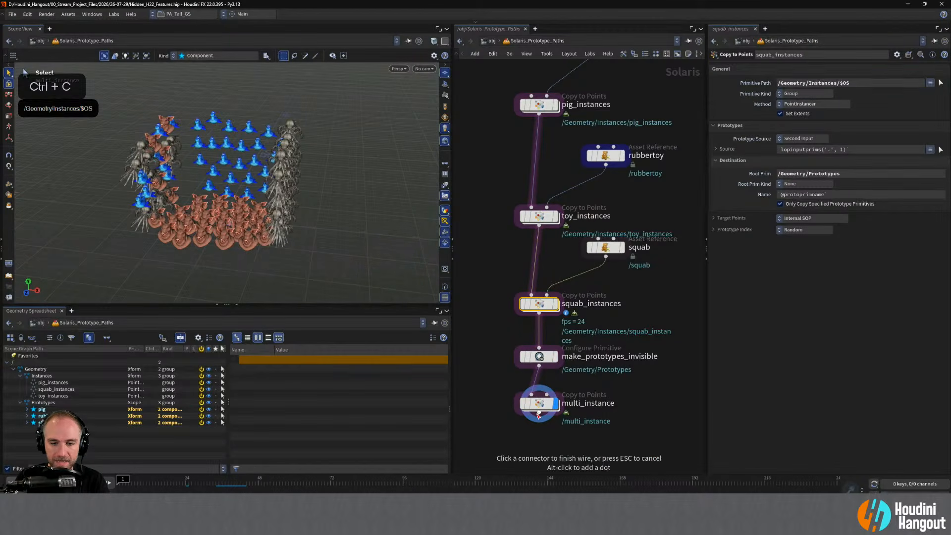
click(539, 402)
click(791, 82)
key(ctrl+v)
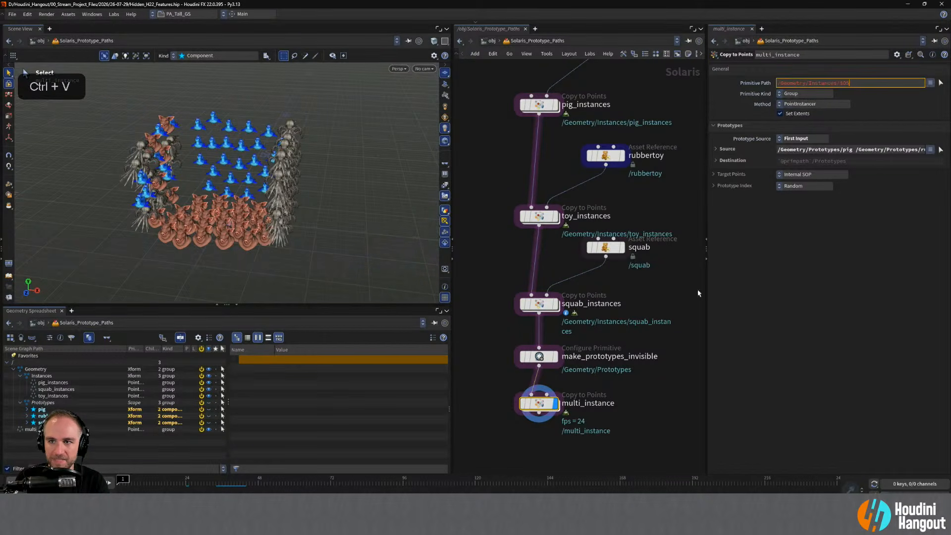
Examine the mixed instances in the viewport and select the multi_instance primitive in the scene hierarchy.
alt+right_drag(221, 236, 227, 223)
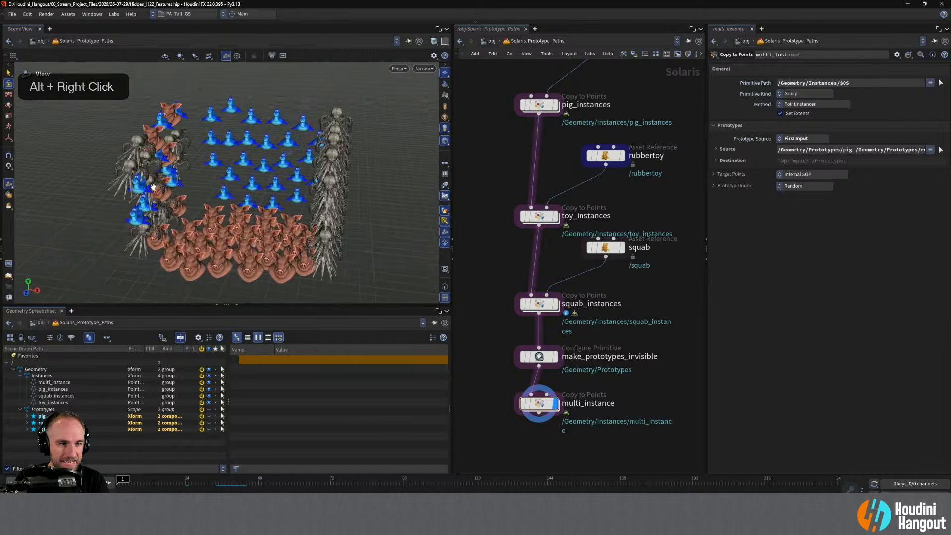
alt+drag(228, 223, 112, 145)
alt+middle_drag(113, 146, 216, 174)
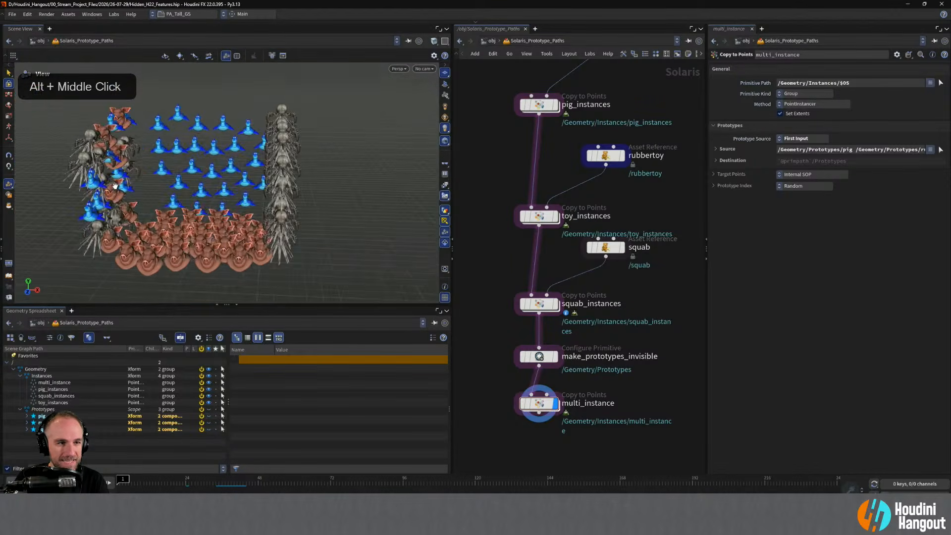
alt+drag(216, 175, 175, 179)
alt+right_drag(176, 179, 198, 184)
alt+drag(198, 184, 145, 193)
alt+right_drag(144, 194, 128, 190)
alt+middle_drag(129, 191, 171, 165)
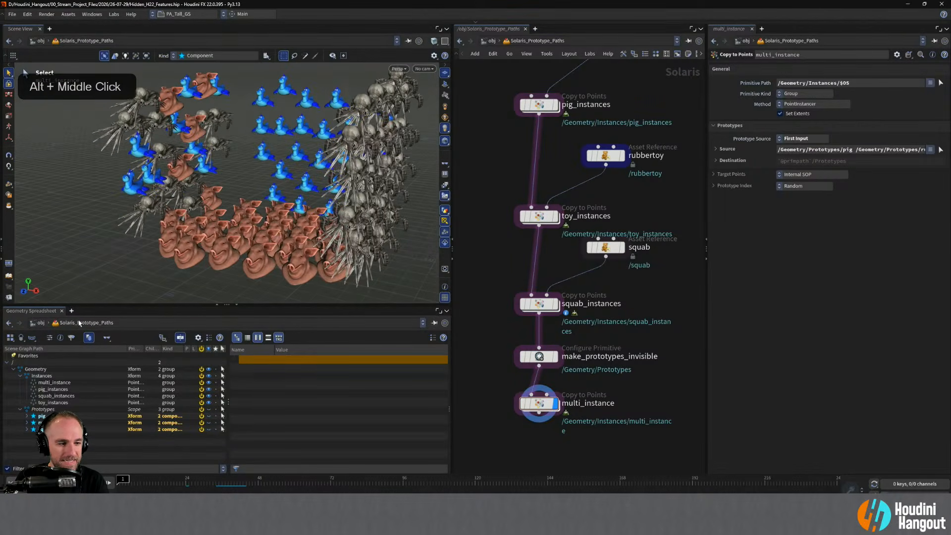
click(49, 382)
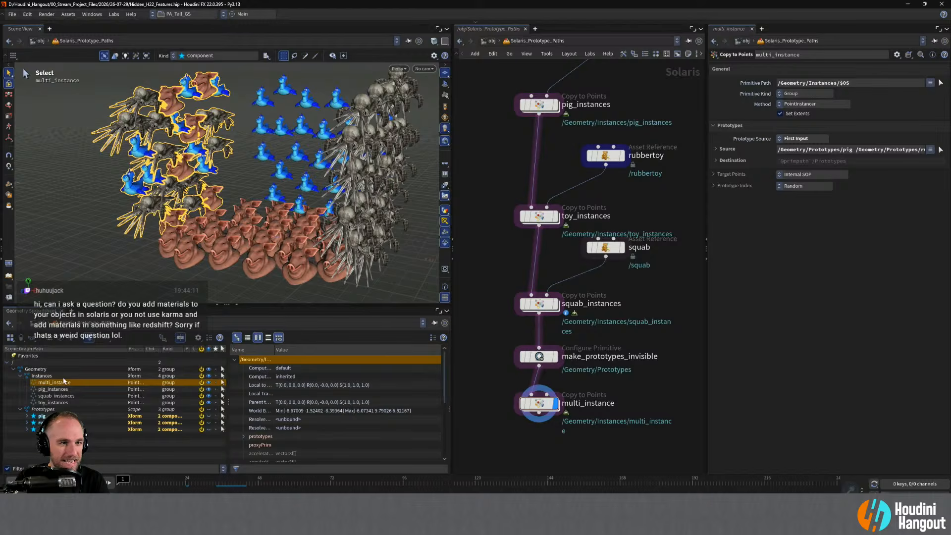
alt+drag(163, 186, 171, 204)
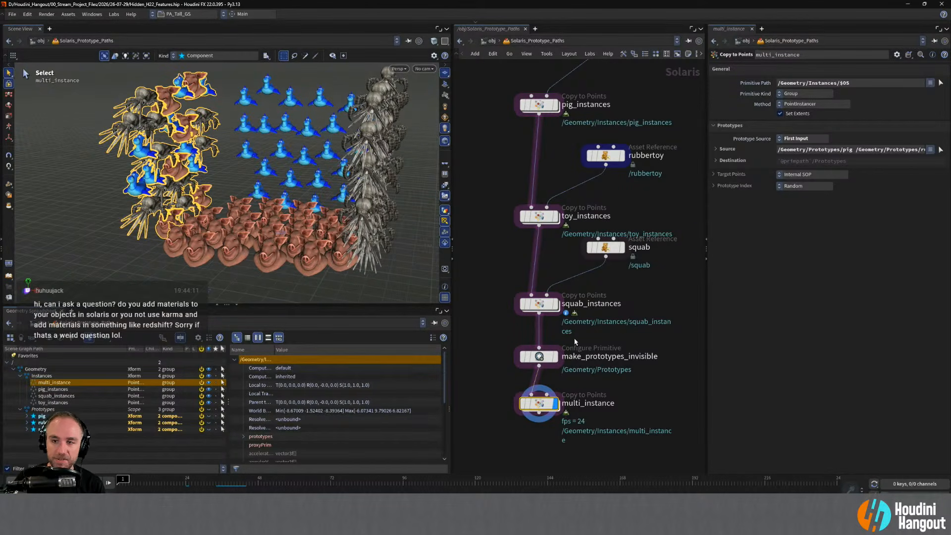
Inspect the squab, toy and pig instancer primitives one by one and widen the Primitive Type column in the scene hierarchy.
right_drag(502, 284, 496, 281)
middle_drag(496, 272, 492, 322)
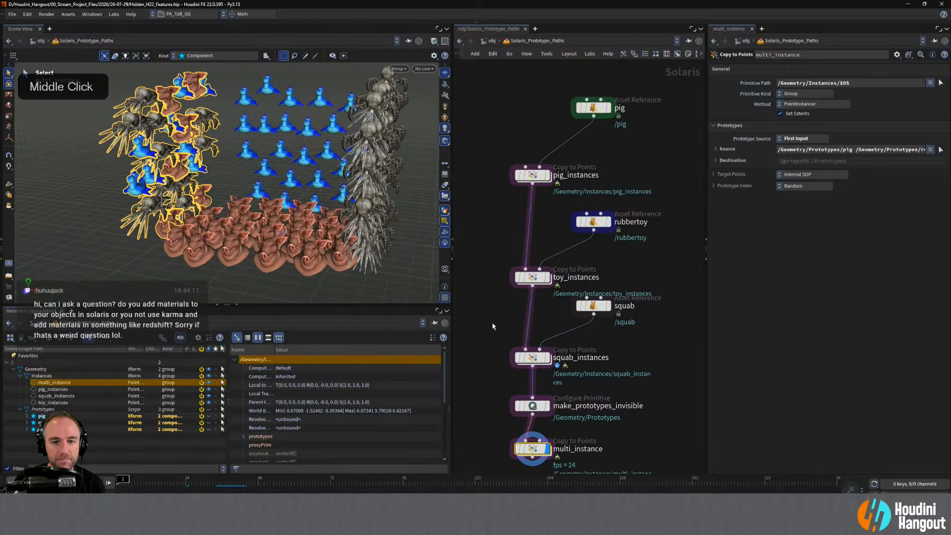
right_drag(492, 322, 473, 324)
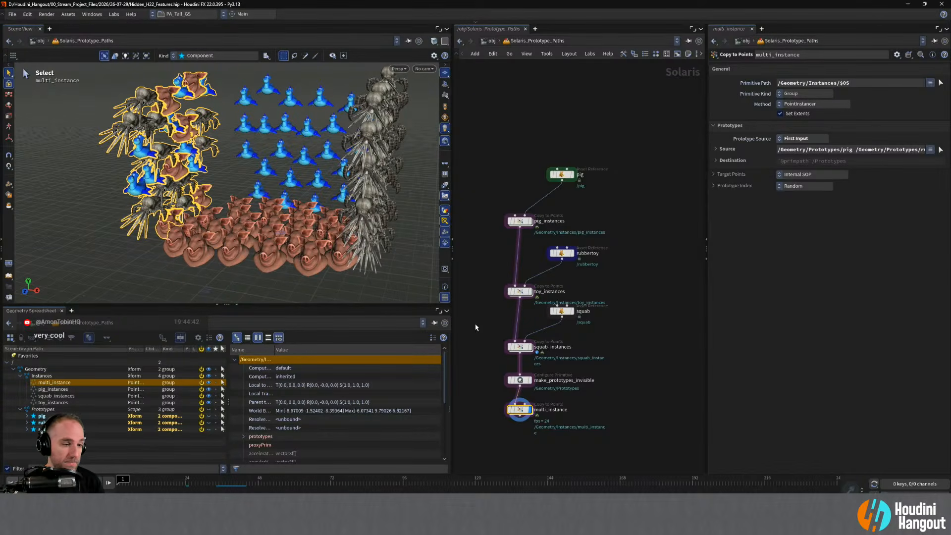
click(57, 396)
click(58, 402)
click(57, 390)
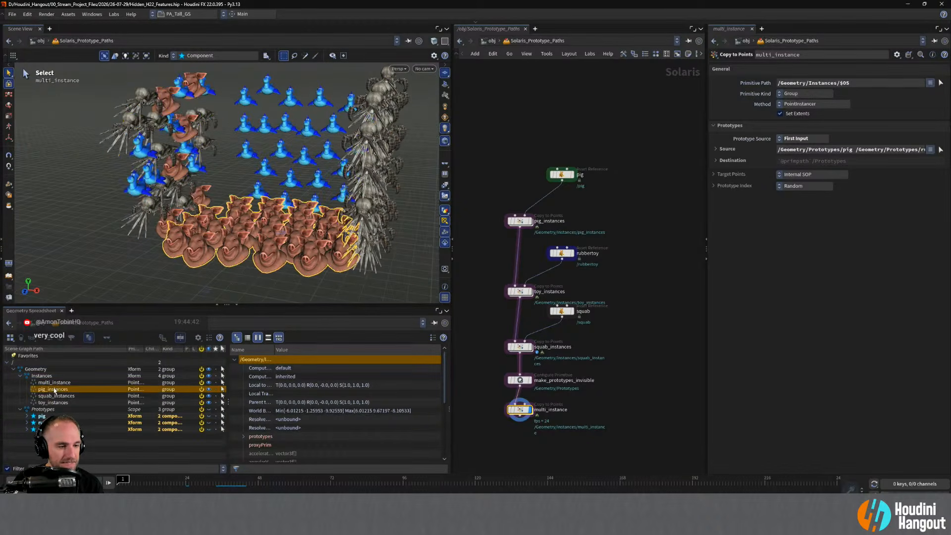
click(51, 376)
mouse_move(128, 349)
mouse_down()
mouse_move(96, 349)
mouse_move(142, 349)
mouse_up()
click(121, 349)
click(52, 386)
key(Down)
key(Down)
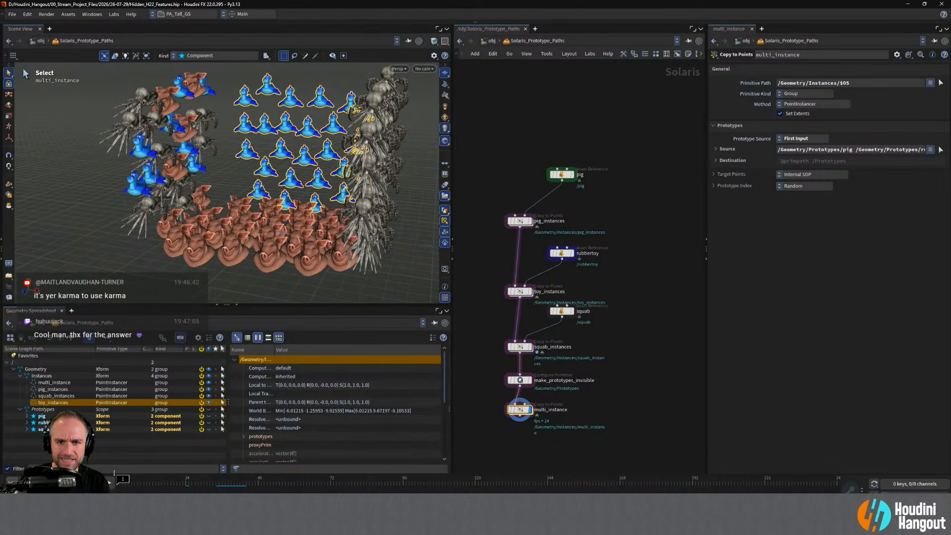
Add a Scatter Instances node in an empty area beside the instancing chain and enable its PointInstancers mask.
middle_drag(619, 224, 597, 216)
key(Caps_Lock)
key(Tab)
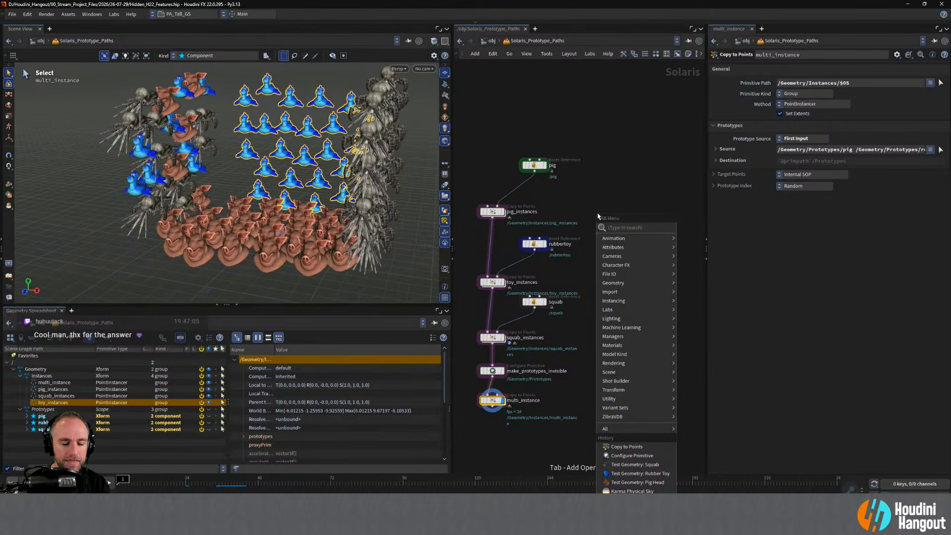
text(scatter)
key(Return)
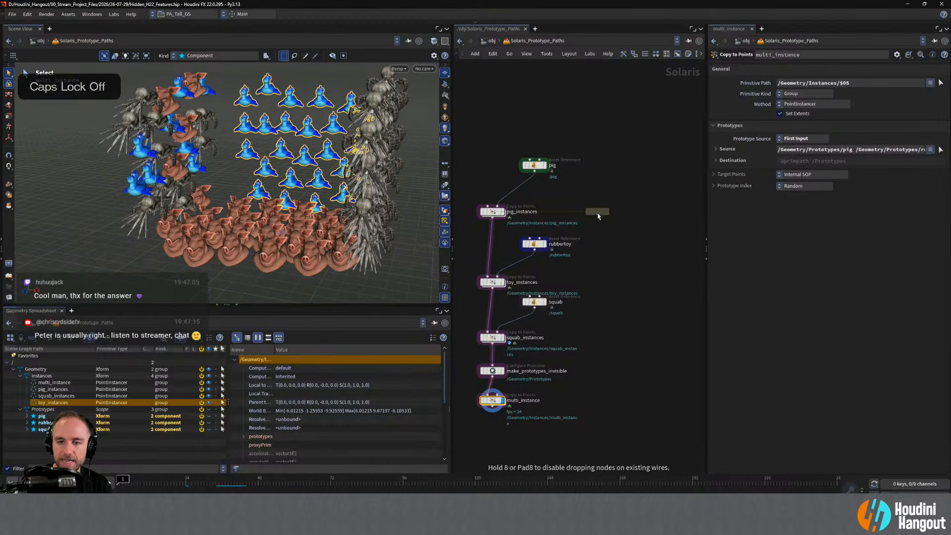
click(625, 236)
right_drag(631, 280, 645, 263)
middle_drag(688, 225, 658, 261)
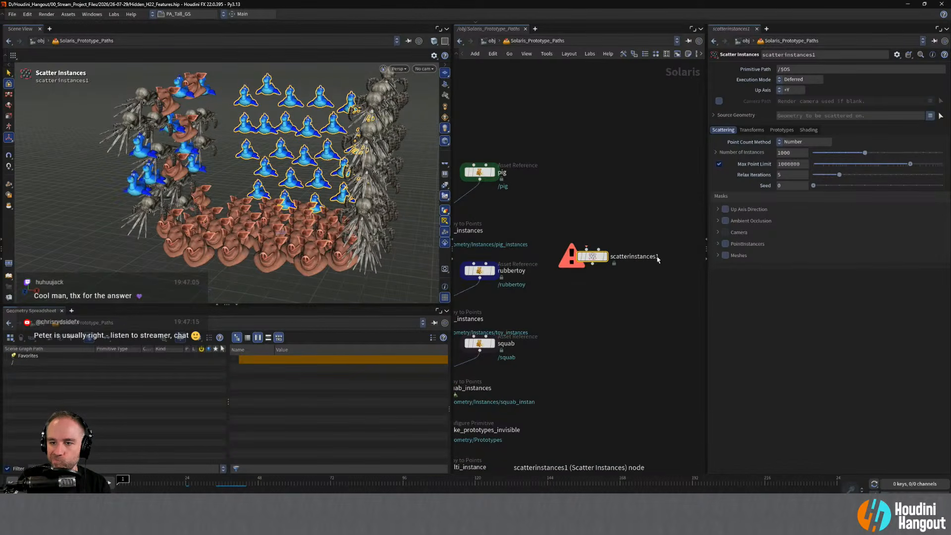
click(734, 245)
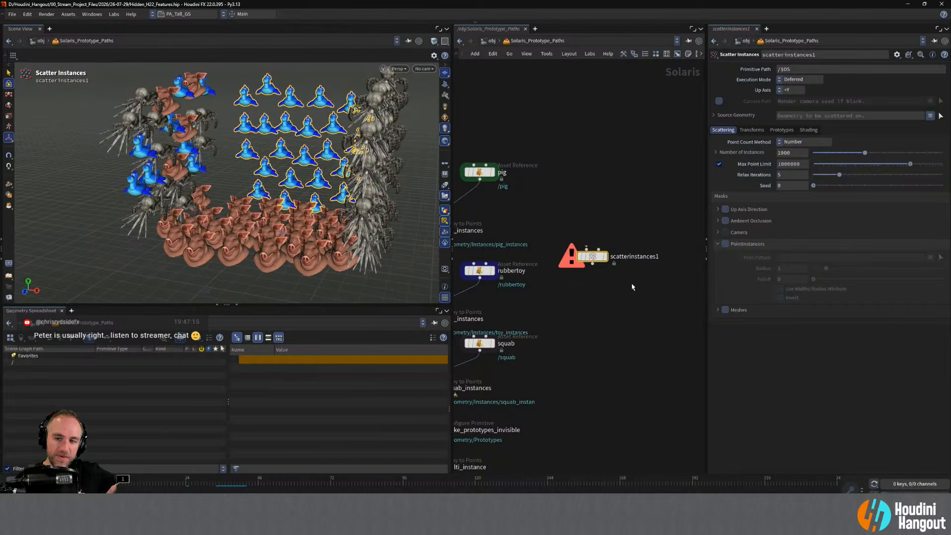
click(725, 244)
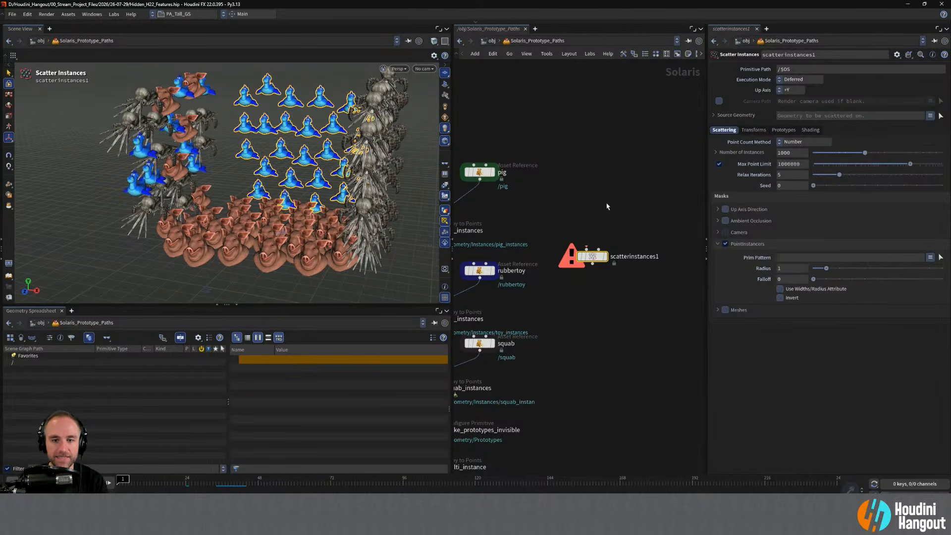
Move scatterinstances1 farther down the network, then look at the grid and scatter setup inside pig_instances and return.
middle_drag(597, 263, 600, 294)
drag(598, 294, 622, 341)
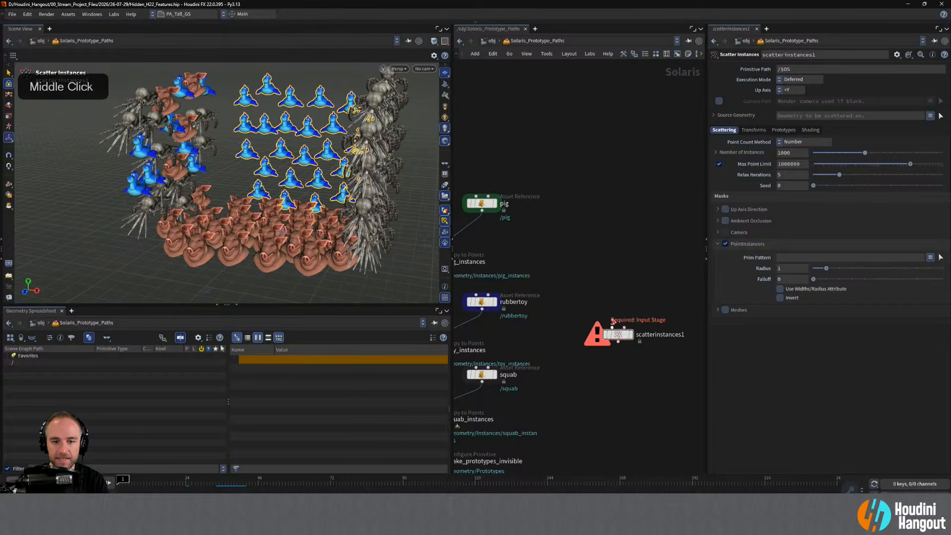
right_drag(594, 245, 584, 242)
middle_drag(584, 243, 605, 249)
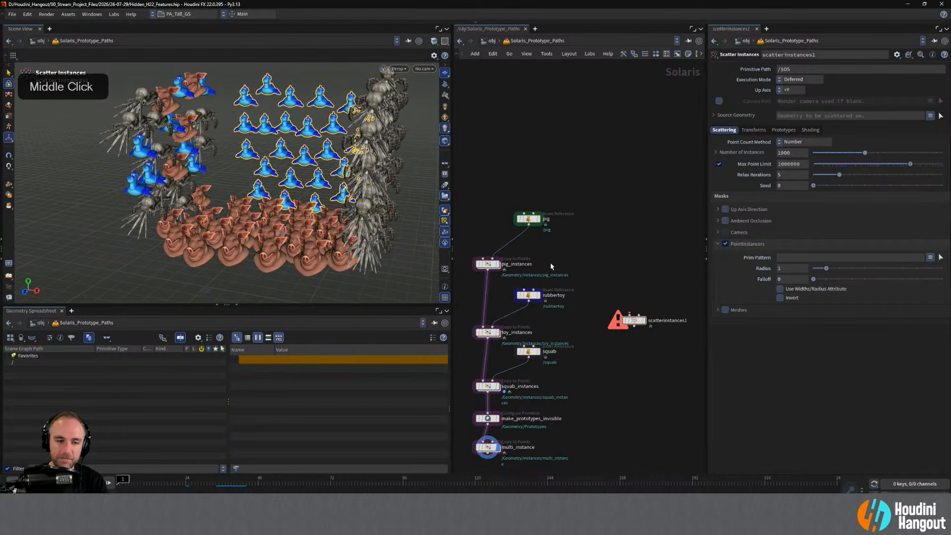
alt+middle_drag(506, 264, 514, 251)
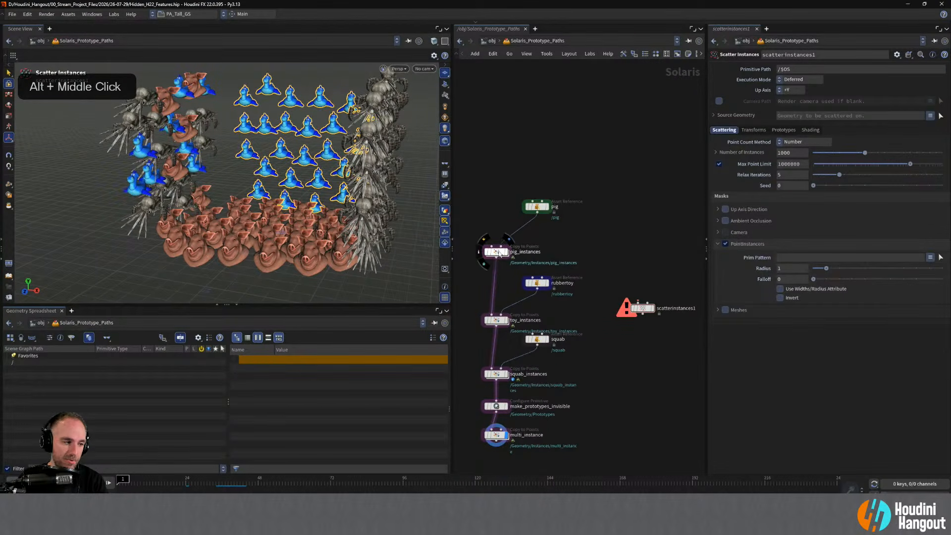
double_click(498, 252)
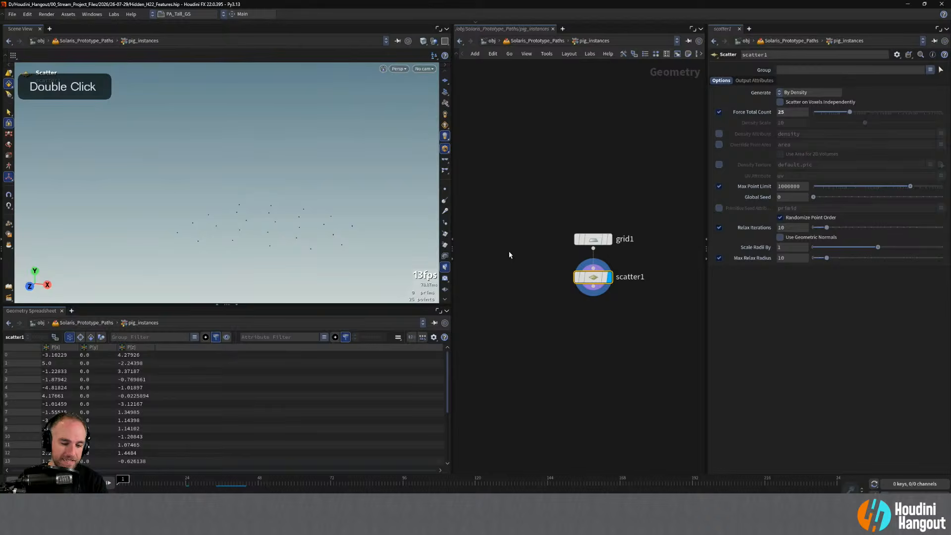
key(u)
middle_drag(661, 274, 621, 280)
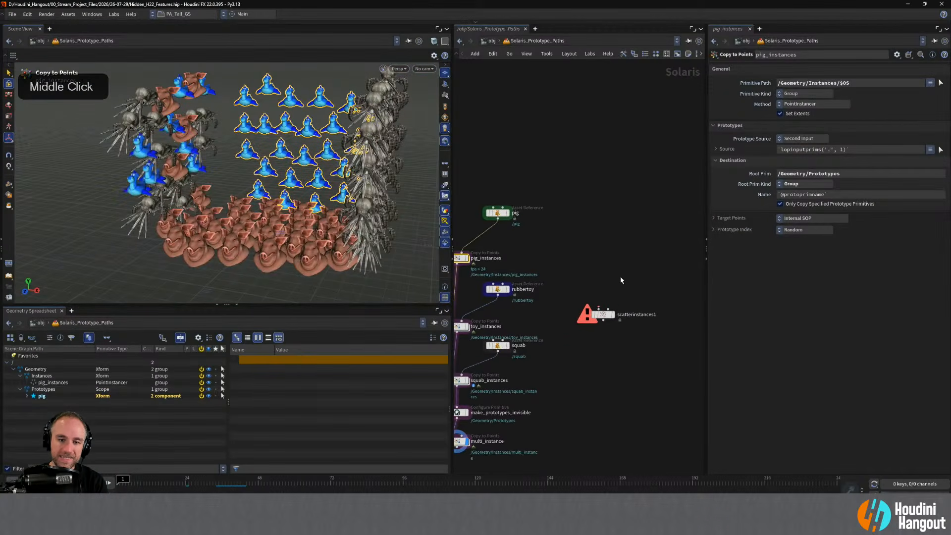
Add a Grid node above scatterinstances1 and wire it into the node's first input.
drag(608, 316, 616, 376)
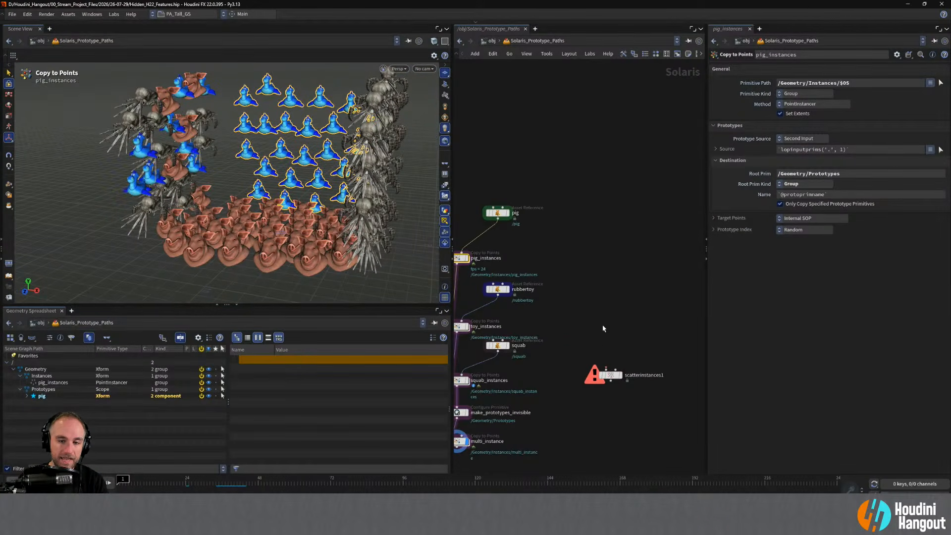
drag(591, 320, 641, 412)
key(Tab)
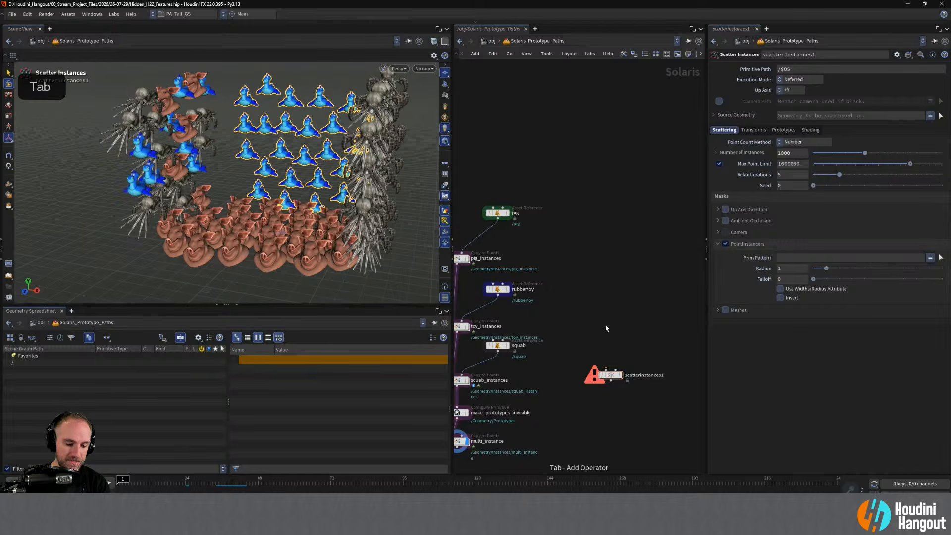
text(grid)
key(Return)
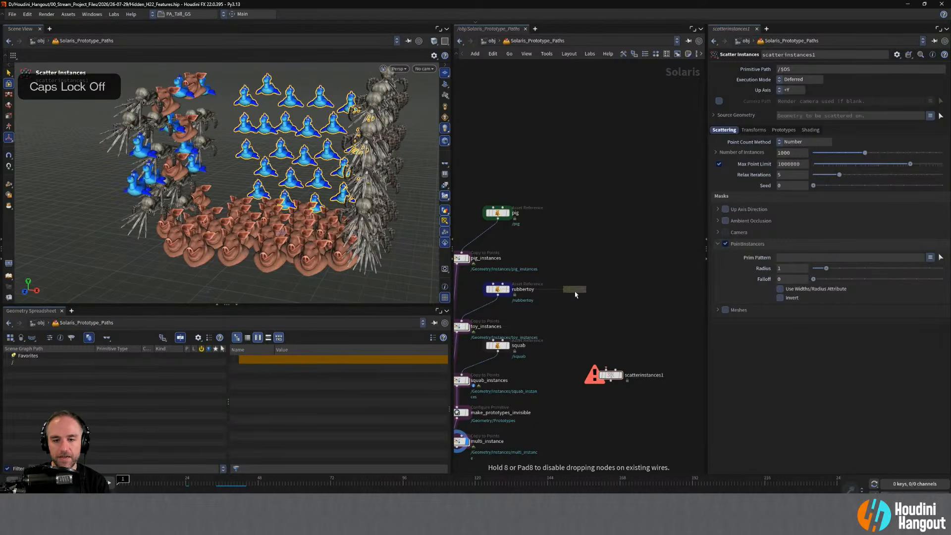
click(575, 292)
drag(575, 297, 598, 307)
right_drag(622, 262, 603, 281)
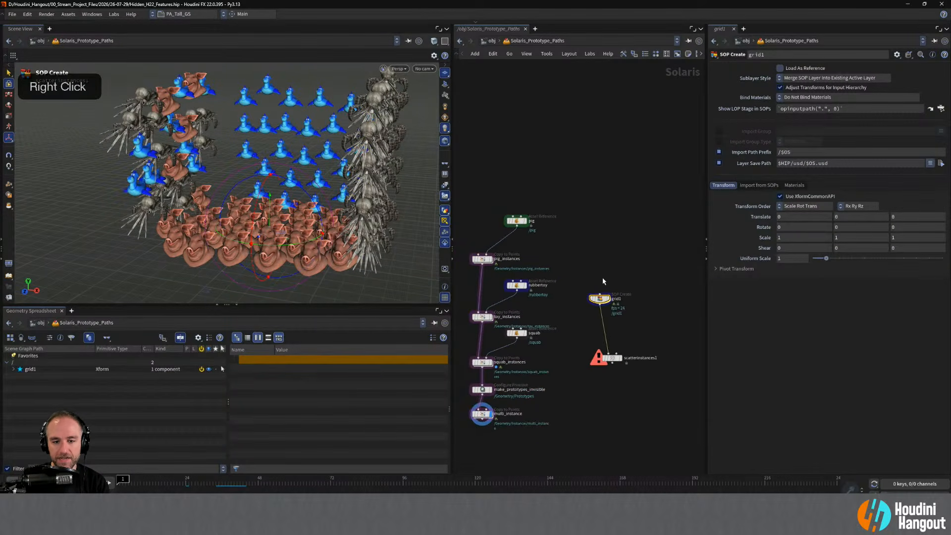
Merge the outputs of pig, rubbertoy and squab with a new Merge node and wire it into scatterinstances1's second input.
shift+click(517, 228)
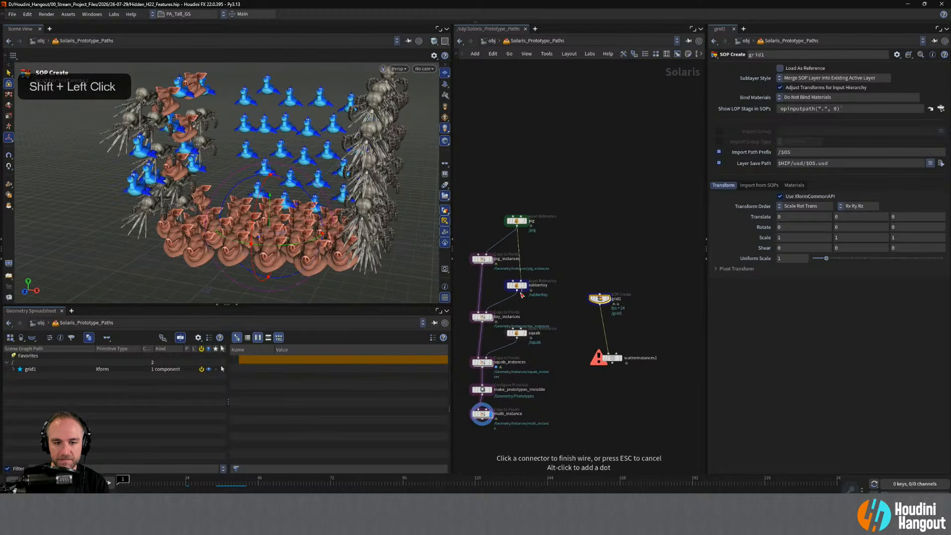
shift+click(520, 341)
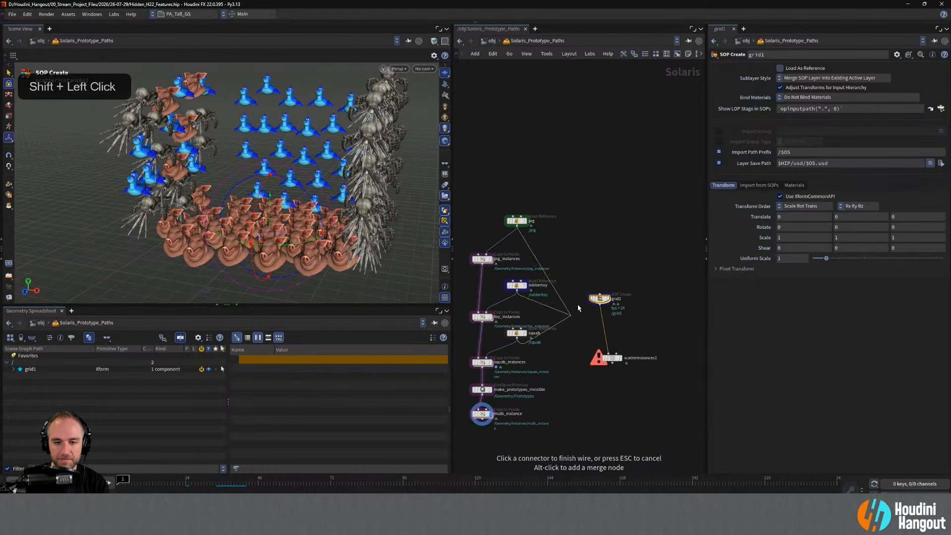
alt+click(630, 263)
click(619, 350)
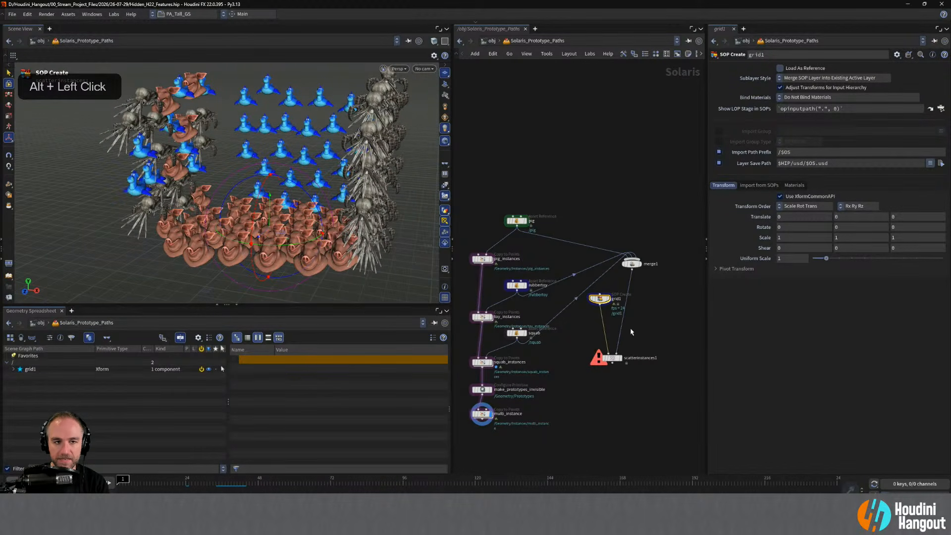
Display scatterinstances1, compare it with the merged prototypes of merge1, and return the display to scatterinstances1.
click(619, 358)
drag(600, 299, 596, 323)
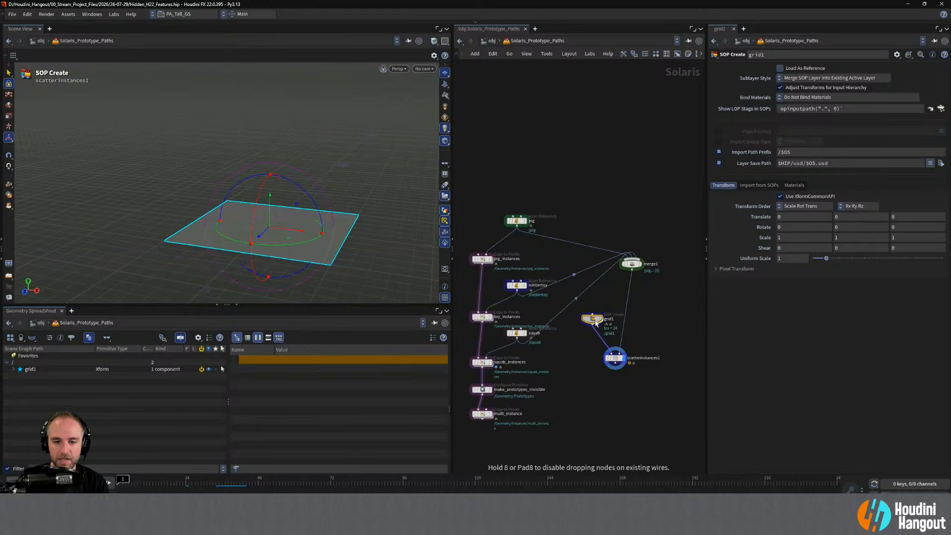
click(615, 358)
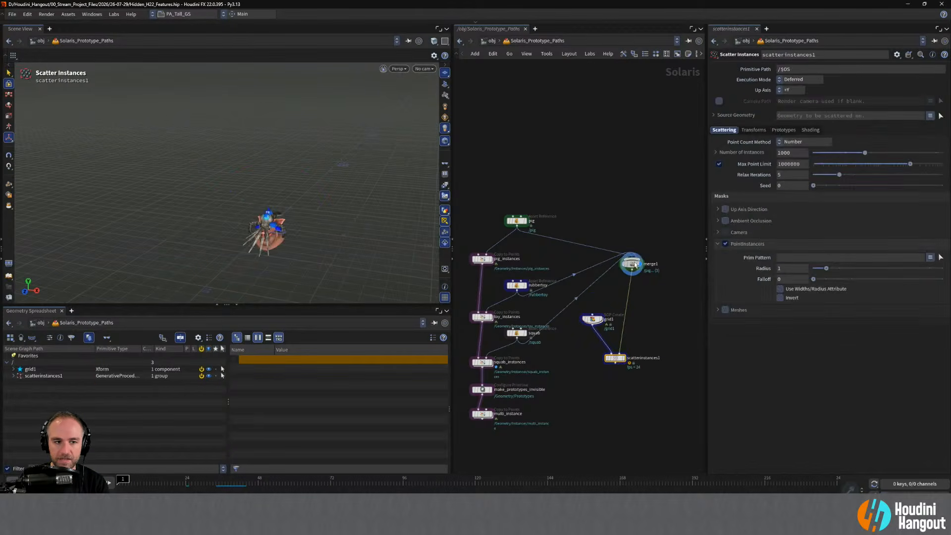
click(632, 263)
click(615, 358)
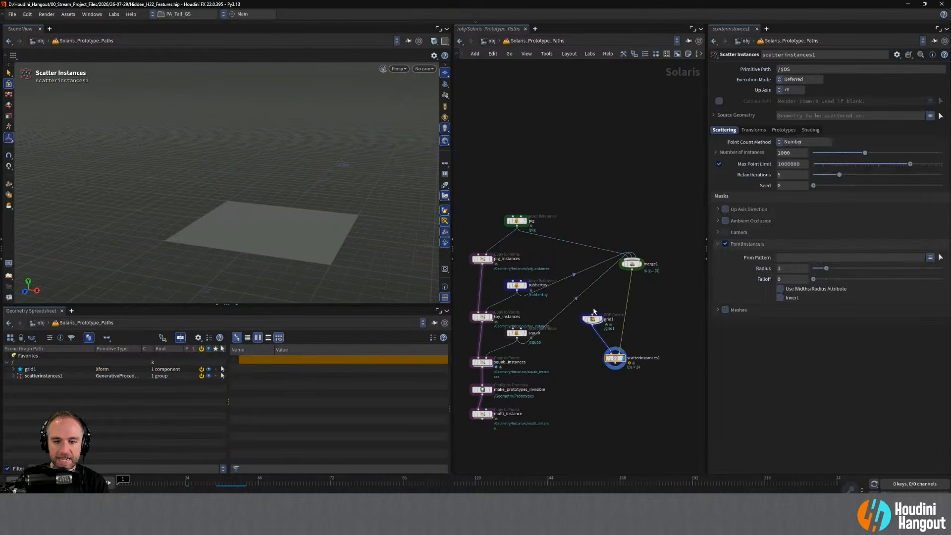
Set scatterinstances1's Source Geometry to the grid's mesh primitive, /grid1/mesh_0, taken from the scene graph.
drag(593, 317, 593, 328)
click(13, 369)
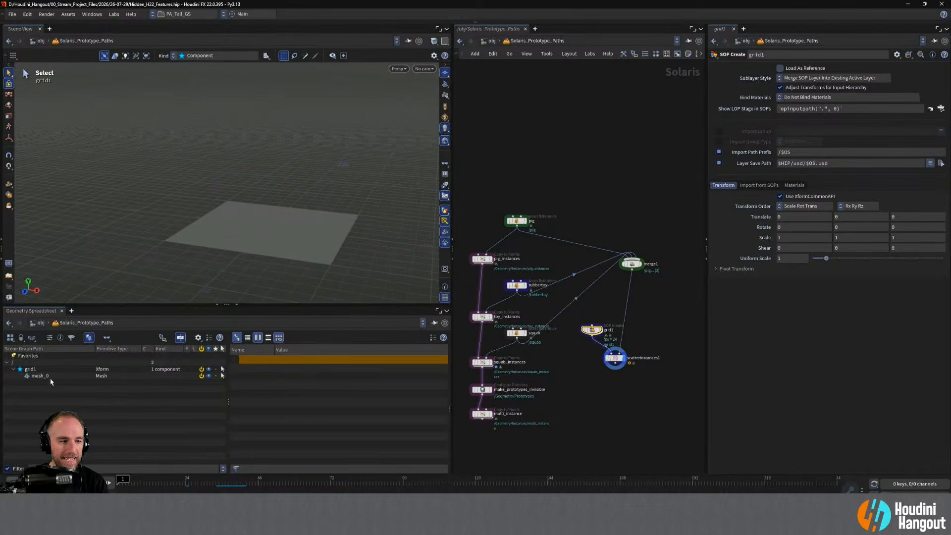
click(34, 375)
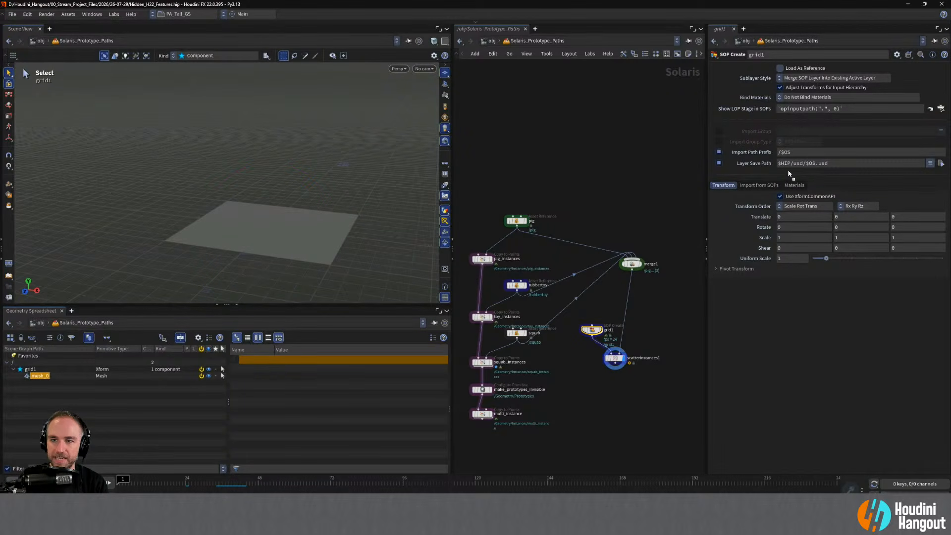
drag(96, 371, 157, 384)
click(614, 358)
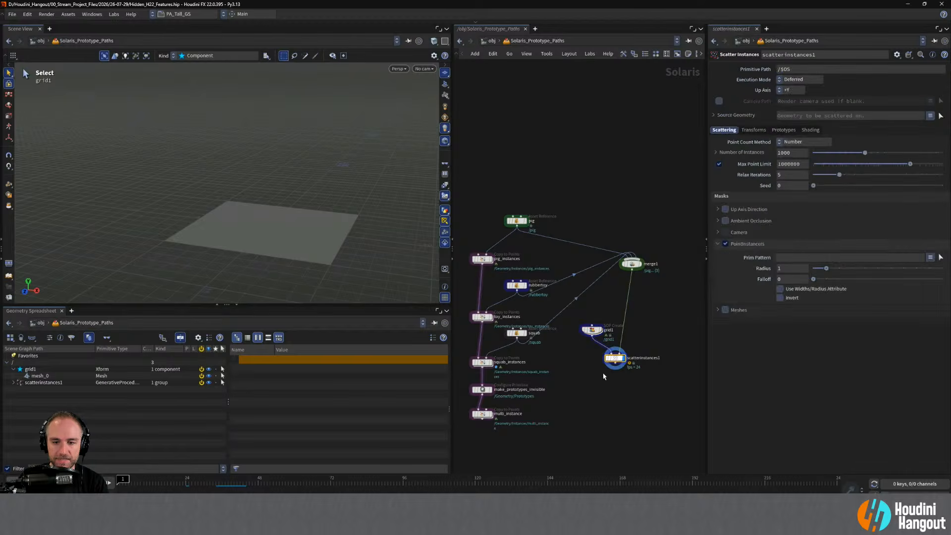
click(41, 376)
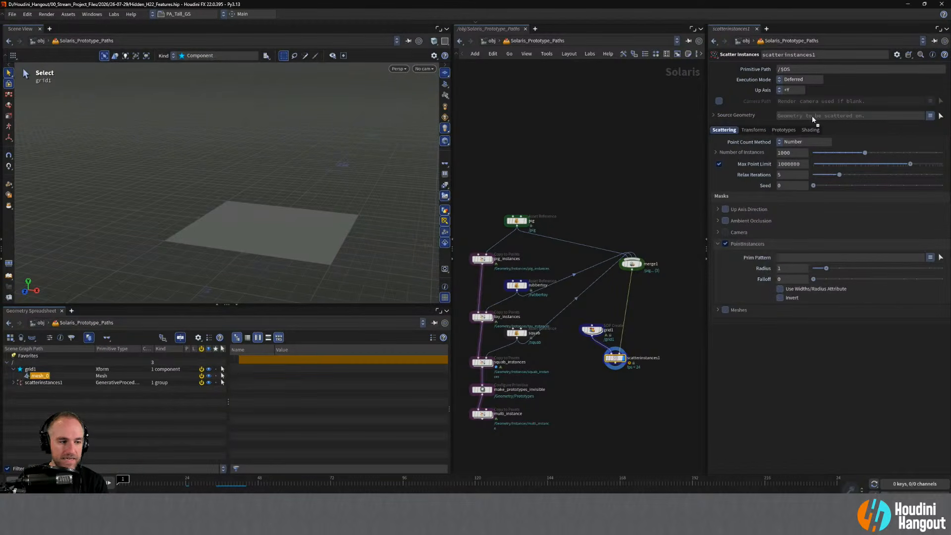
drag(812, 119, 812, 118)
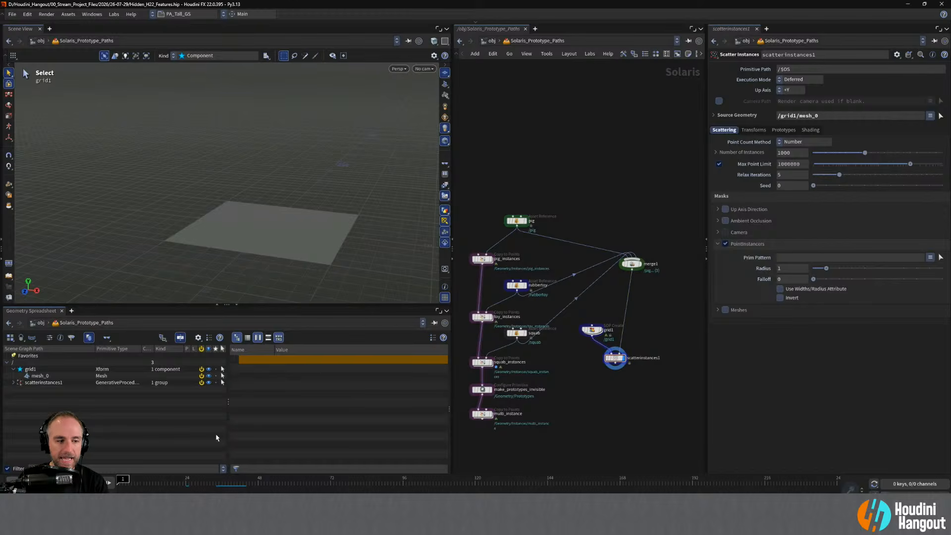
Expand scatterinstances1 in the scene graph, examine the scatter rendered with Karma CPU, and return the viewport to Houdini VK.
click(14, 383)
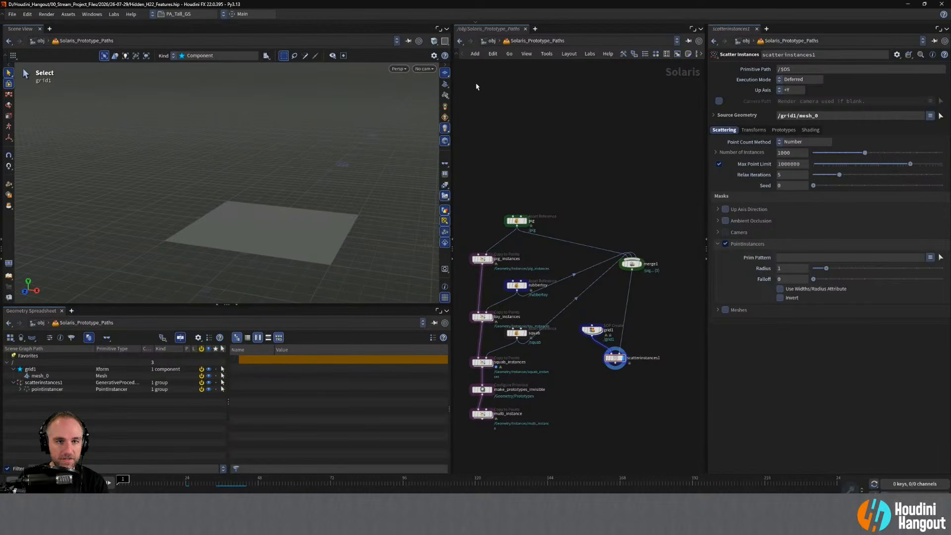
click(398, 69)
click(416, 104)
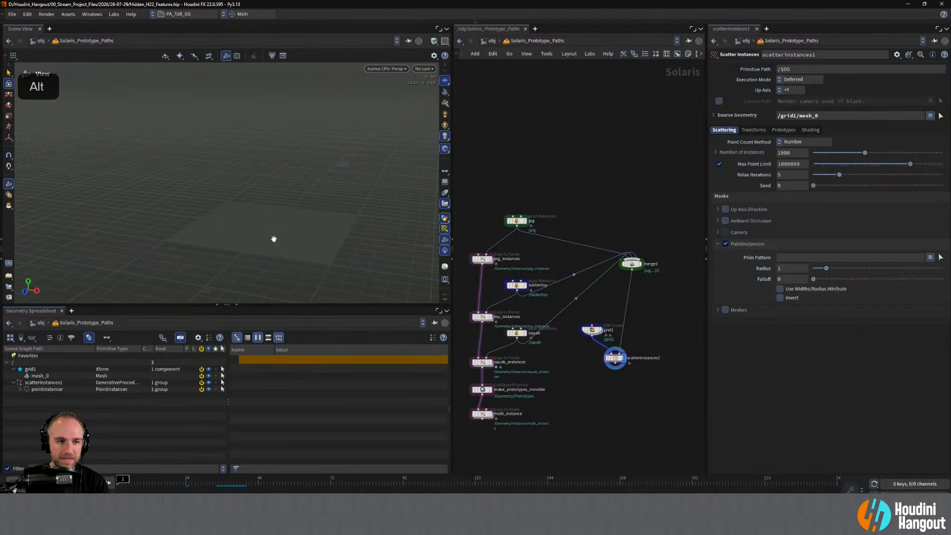
alt+right_drag(274, 238, 317, 207)
alt+middle_drag(317, 206, 323, 195)
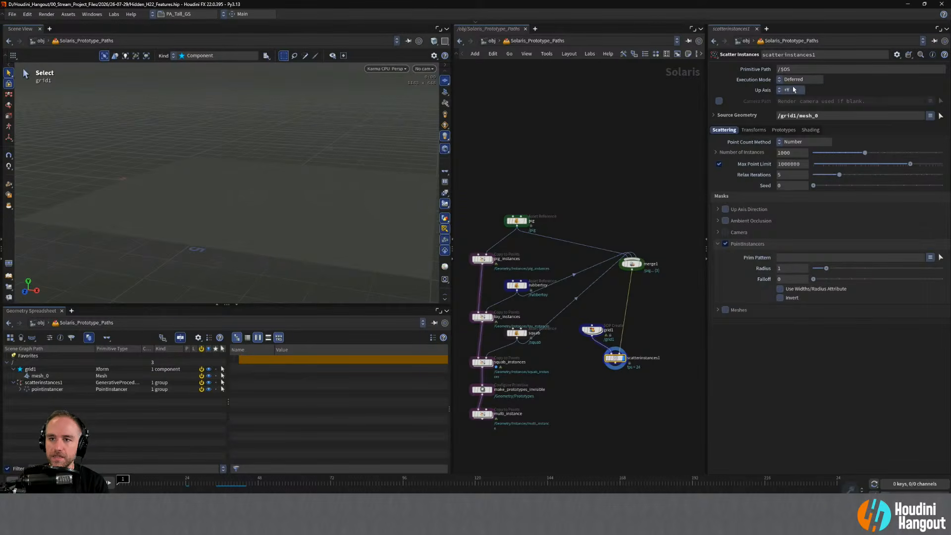
click(386, 68)
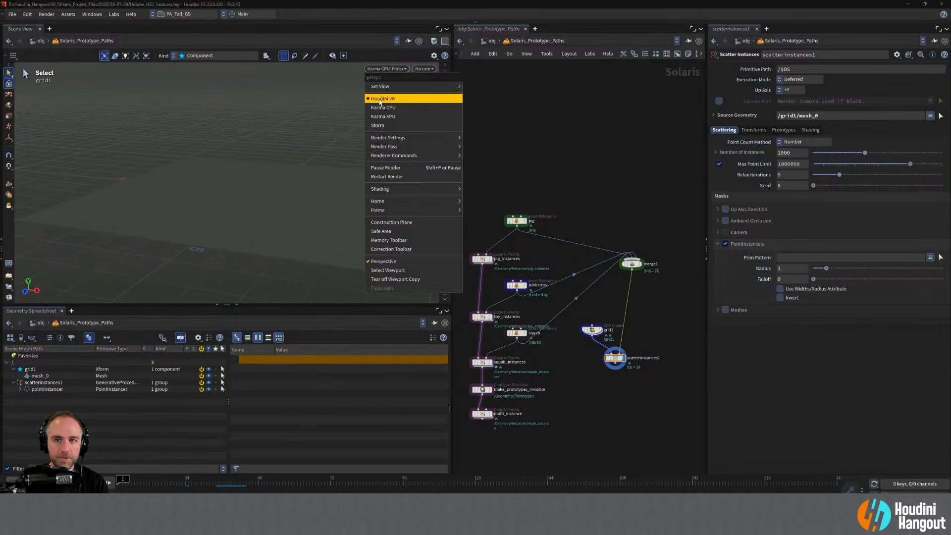
click(384, 97)
Set scatterinstances1's execution mode to Immediate and reduce its number of instances, first to 100 and finally to 50.
click(779, 79)
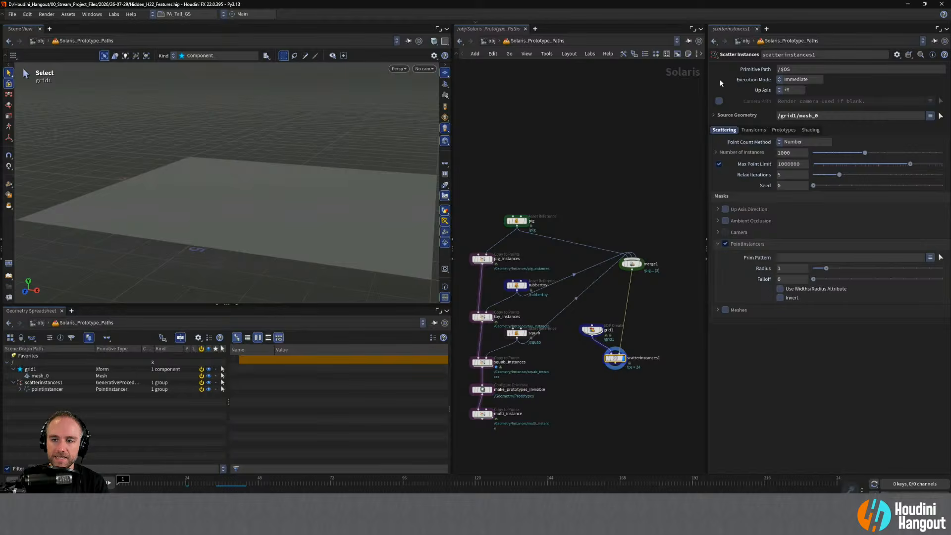
alt+right_drag(308, 179, 274, 195)
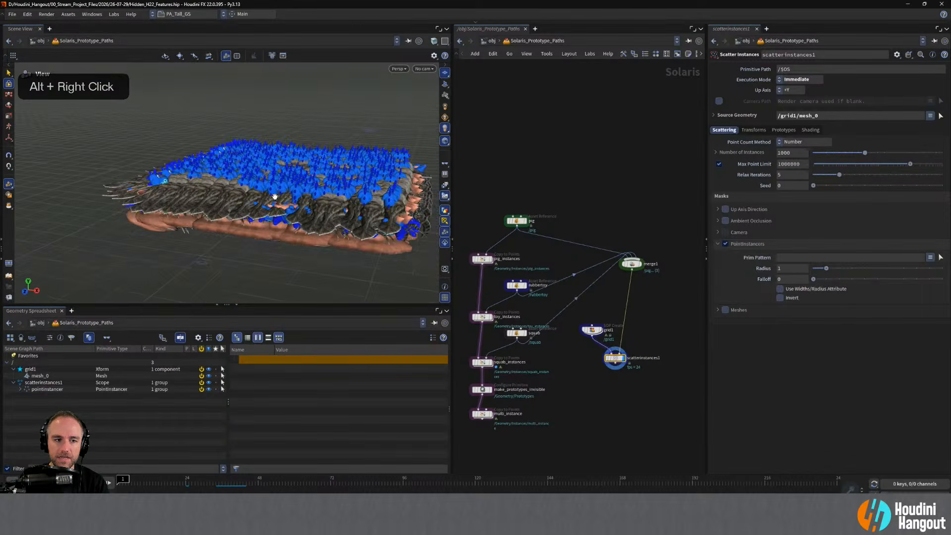
alt+drag(274, 195, 289, 231)
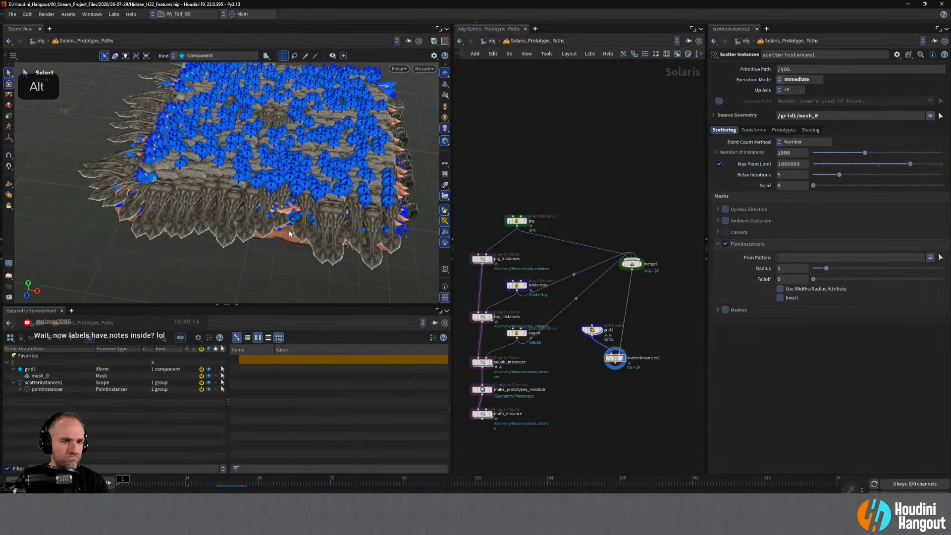
double_click(798, 153)
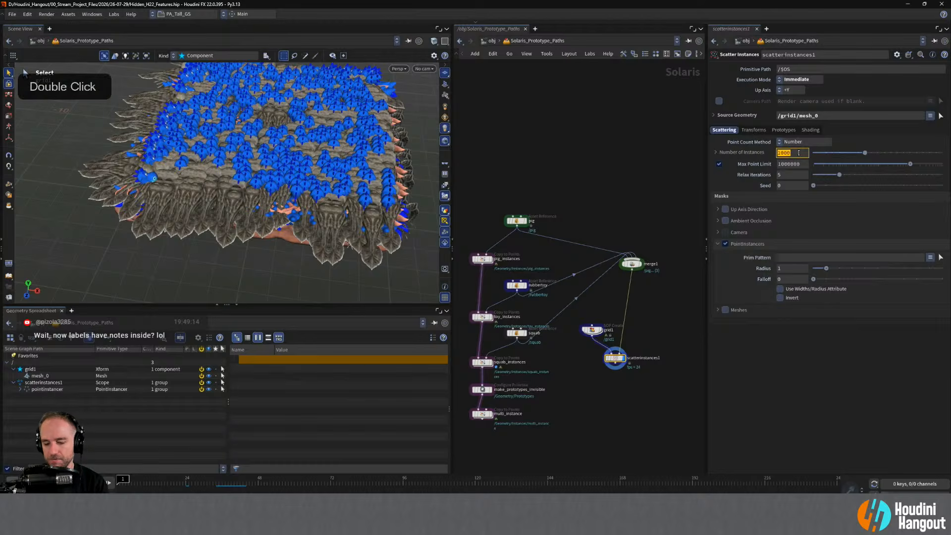
text(100)
key(Return)
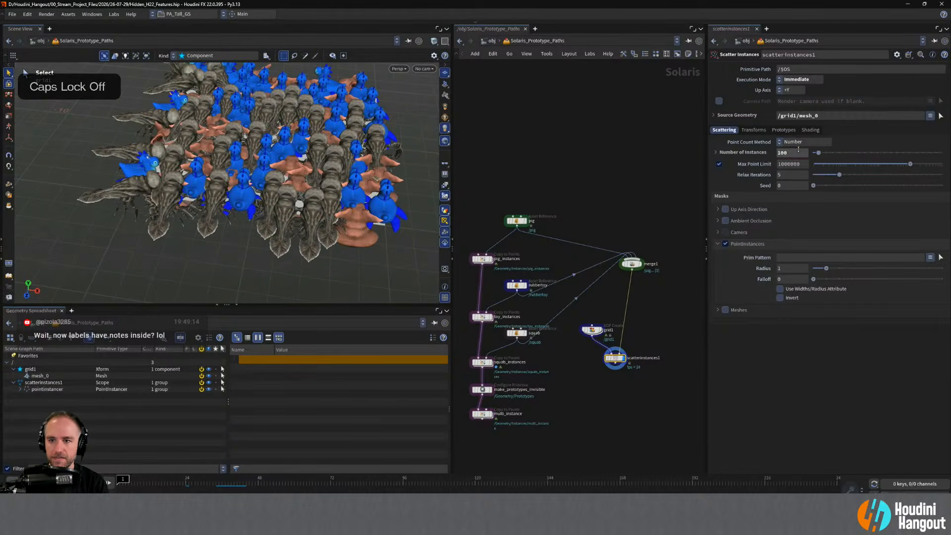
double_click(798, 151)
text(50)
key(Return)
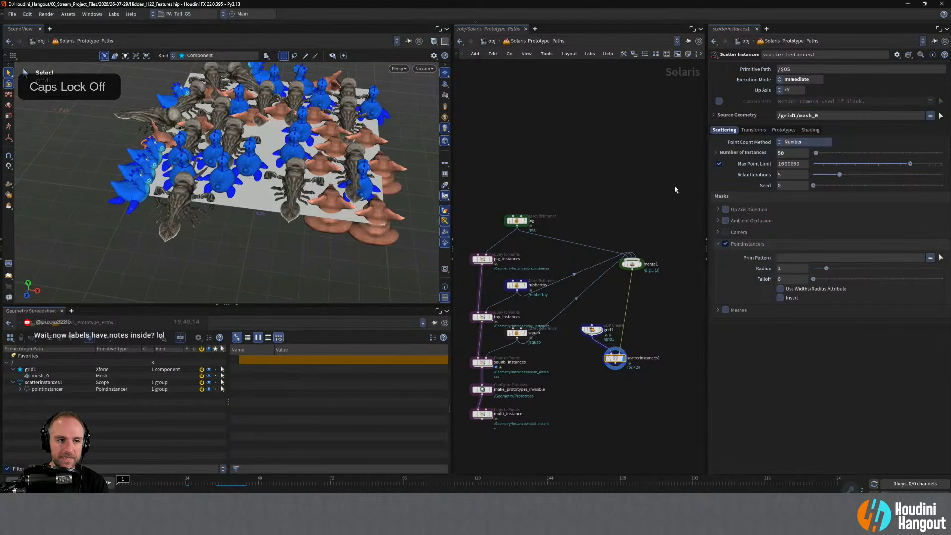
alt+drag(198, 138, 272, 140)
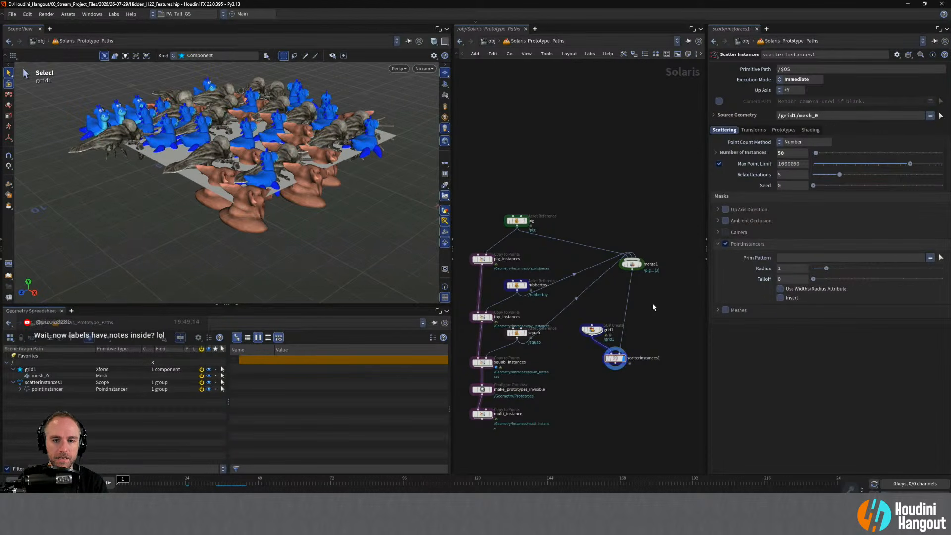
Insert a Match Size node on the connection between pig and merge1 and place it above the merge.
key(Tab)
text(match)
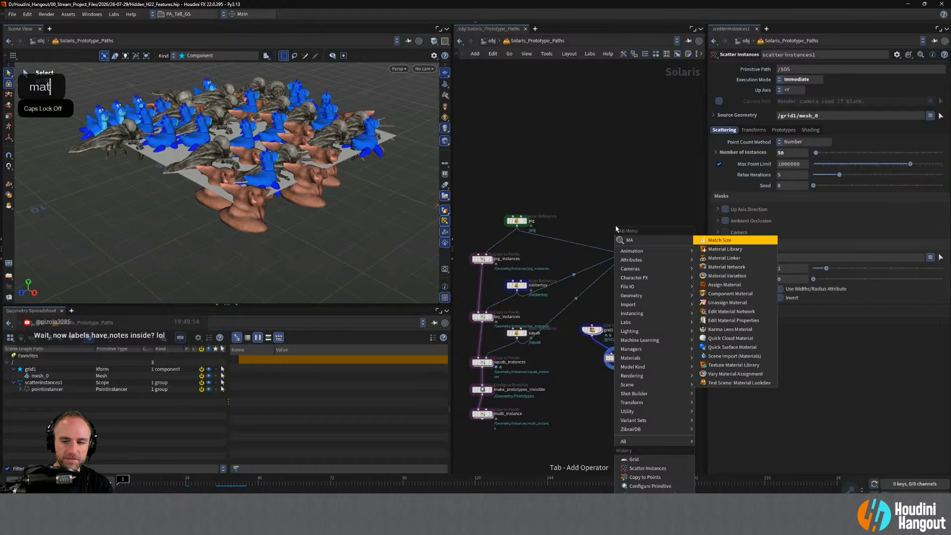
key(Return)
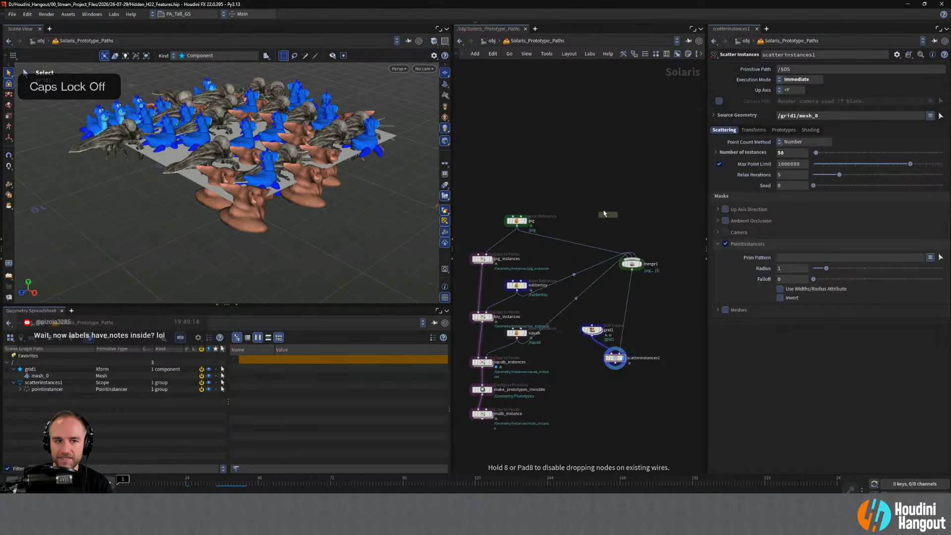
click(590, 245)
drag(590, 245, 634, 233)
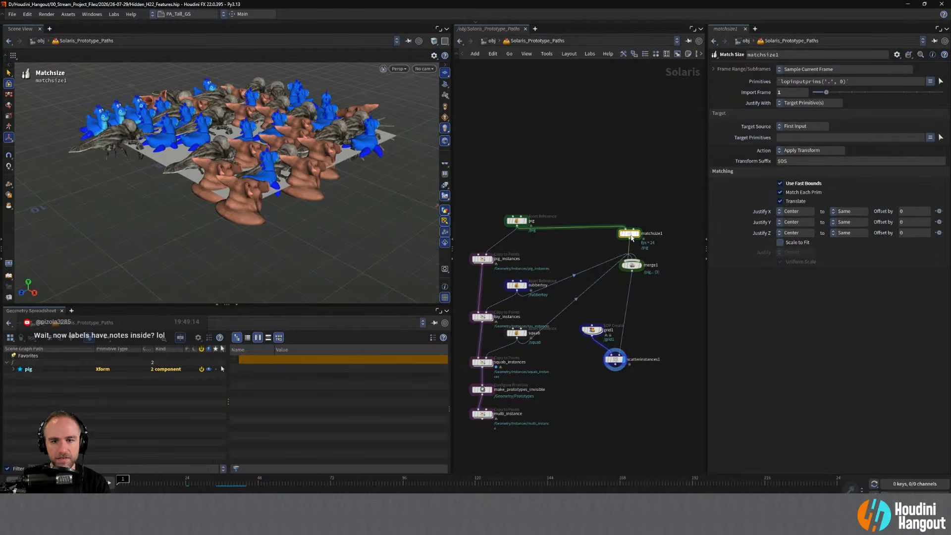
Set Justify Y of the pig's Match Size node to Min and inspect the scattered pigs from several angles.
click(795, 222)
click(793, 239)
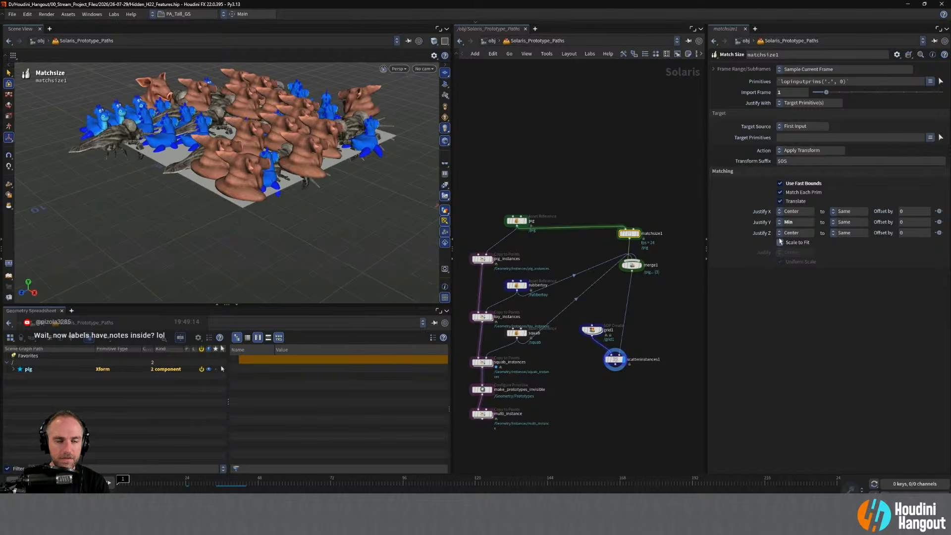
alt+click(321, 146)
alt+drag(300, 122, 277, 114)
alt+middle_drag(278, 114, 229, 145)
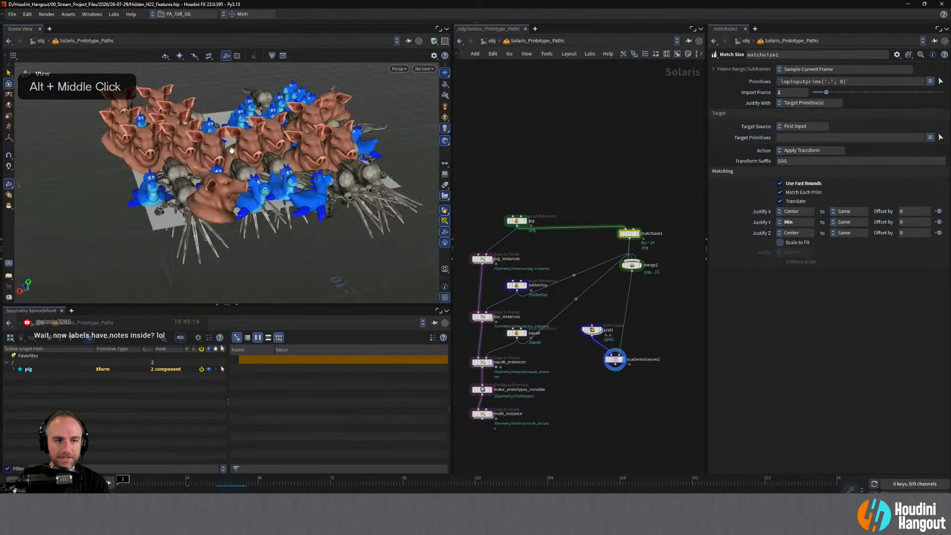
alt+drag(229, 144, 331, 229)
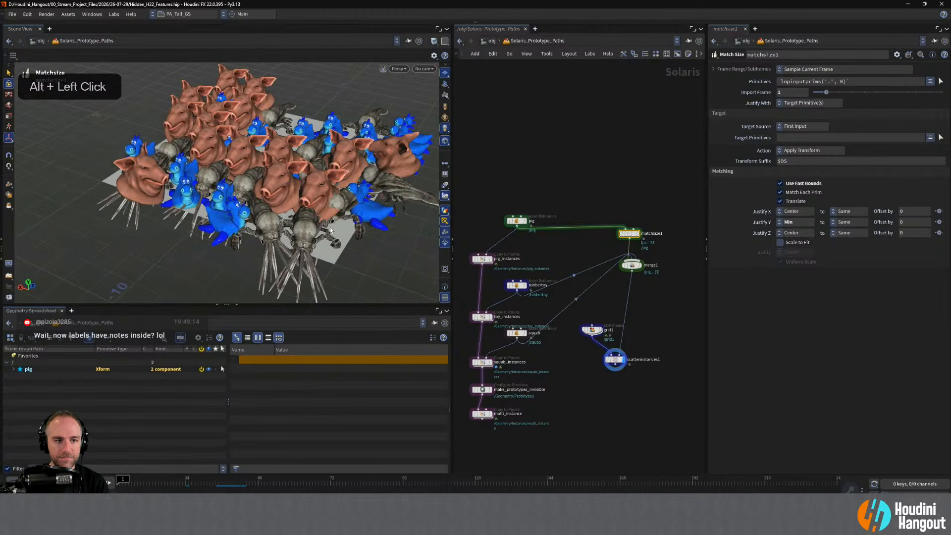
Select scatterinstances1, render the viewport with Karma CPU and inspect the scattered instances up close.
click(615, 360)
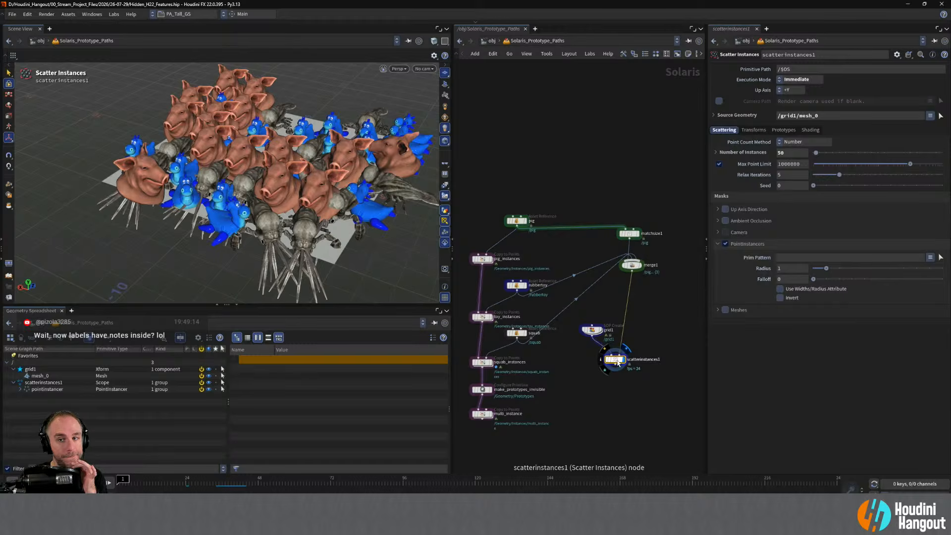
click(399, 68)
click(411, 109)
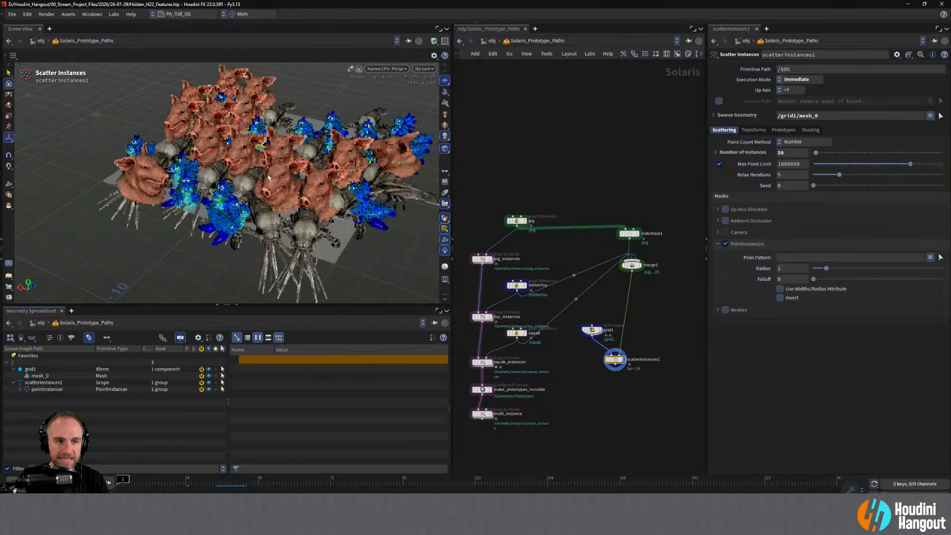
alt+right_drag(269, 179, 294, 181)
alt+drag(293, 181, 289, 184)
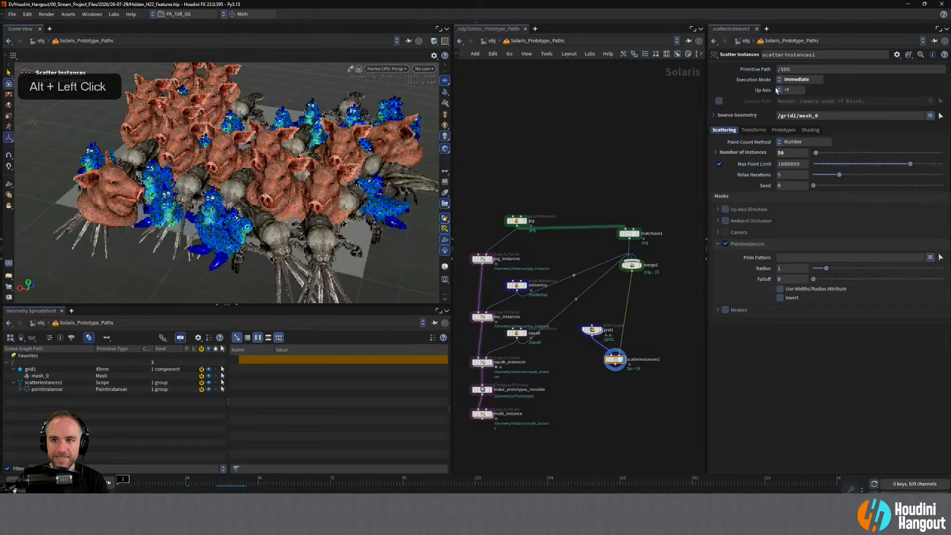
Set scatterinstances1's execution mode to Deferred and render the viewport with Karma XPU.
click(787, 79)
click(792, 89)
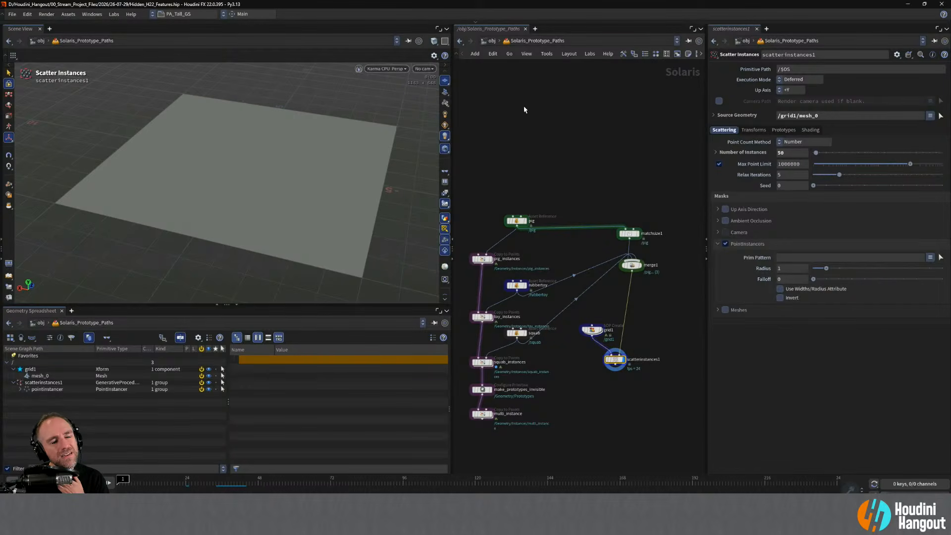
click(392, 70)
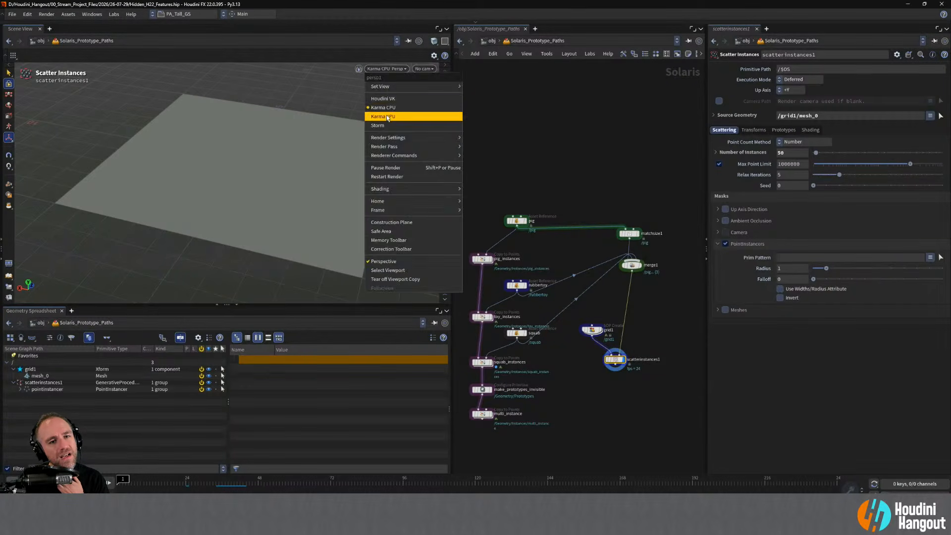
click(387, 117)
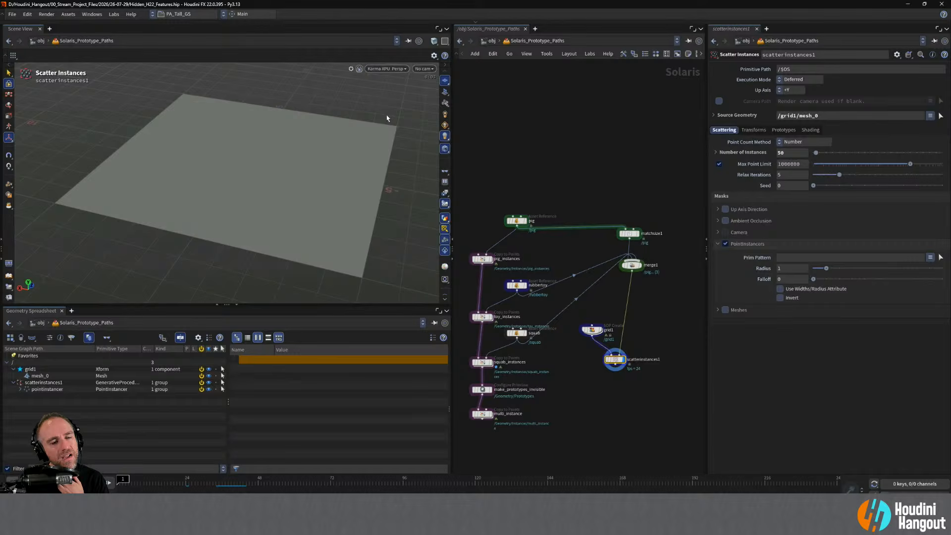
Add a Karma Physical Sky node below scatterinstances1, connected to its output, and view the lit grid.
key(Tab)
text(karma)
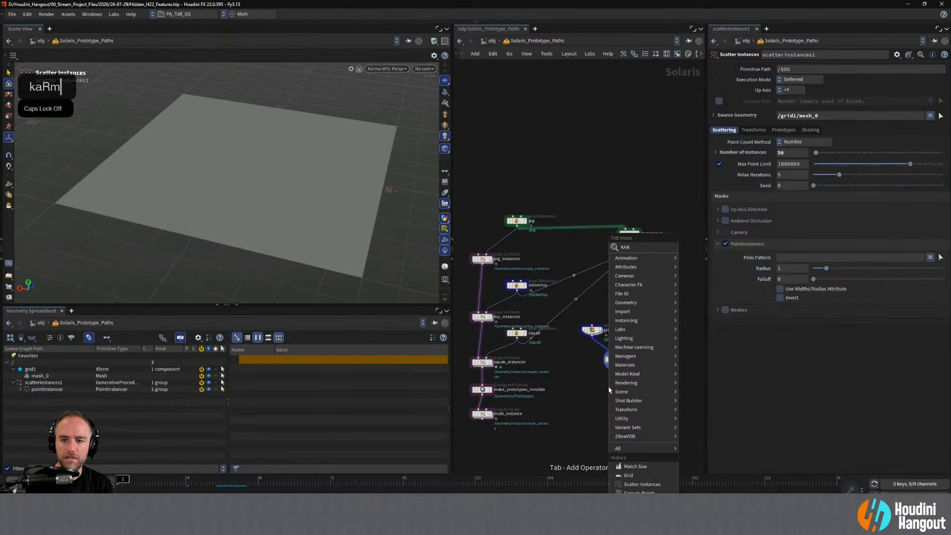
key(Down)
key(Down)
key(Down)
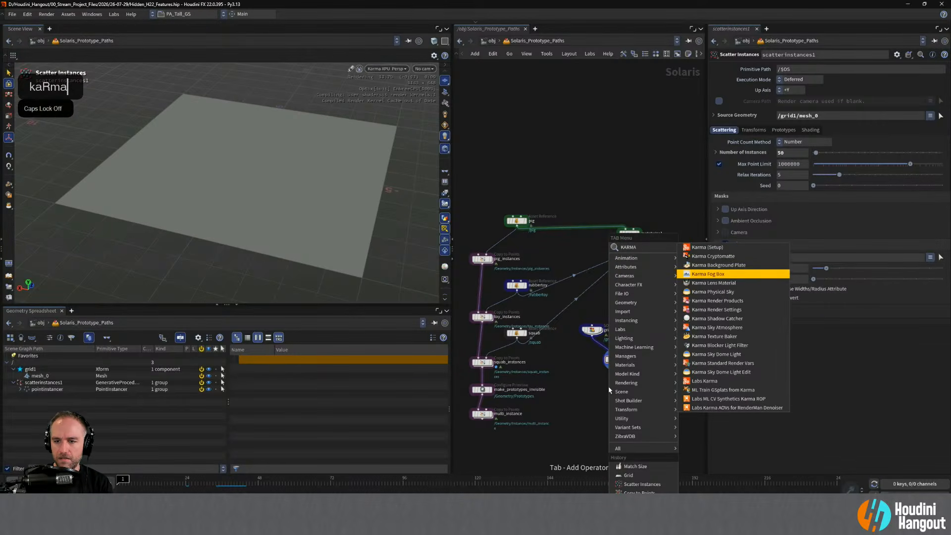
key(Caps_Lock)
key(Return)
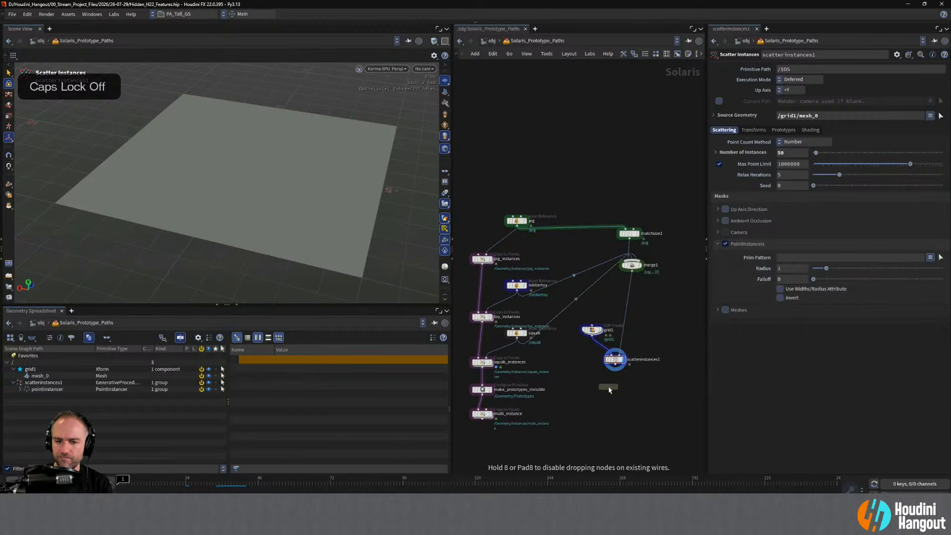
click(616, 381)
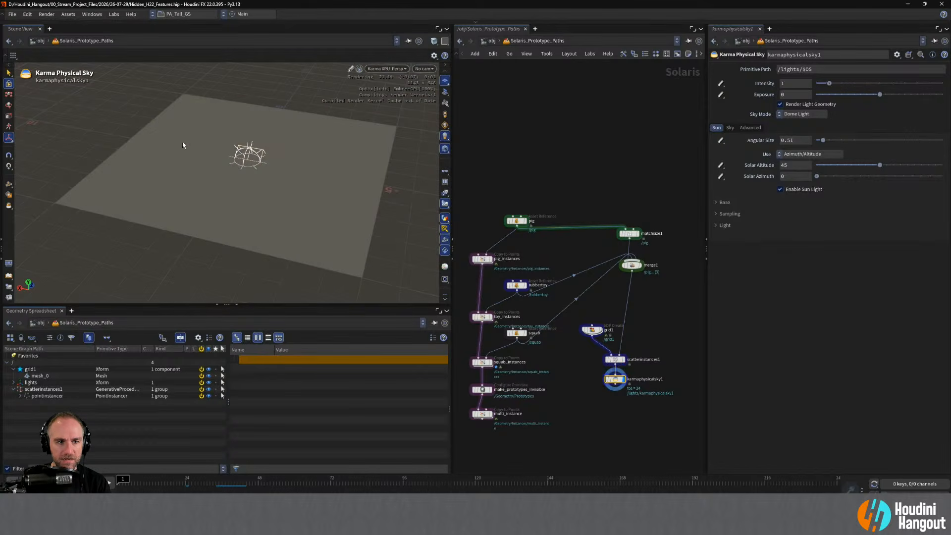
alt+right_drag(183, 144, 153, 148)
alt+middle_drag(250, 153, 221, 191)
alt+right_drag(221, 191, 312, 193)
Disable the PointInstancers mask on scatterinstances1 and render the viewport with Karma CPU.
click(613, 361)
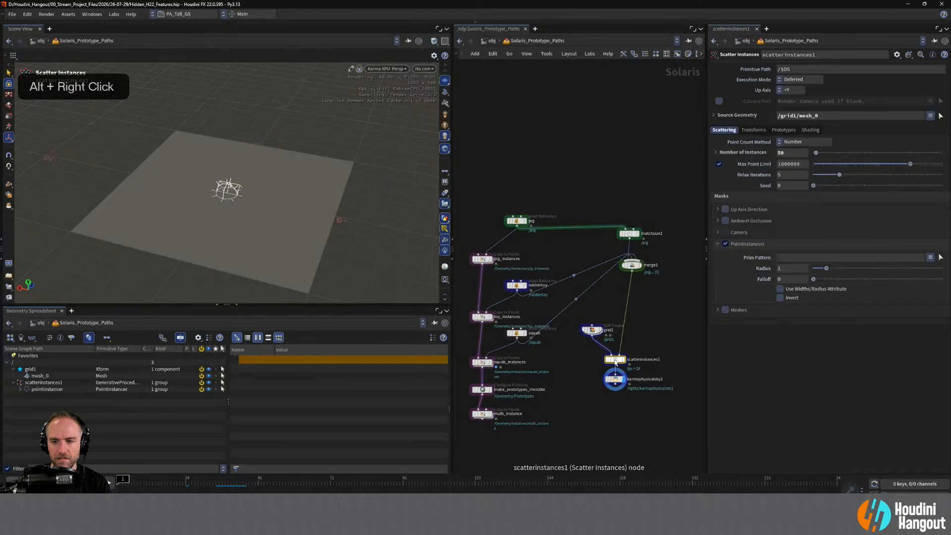
click(725, 243)
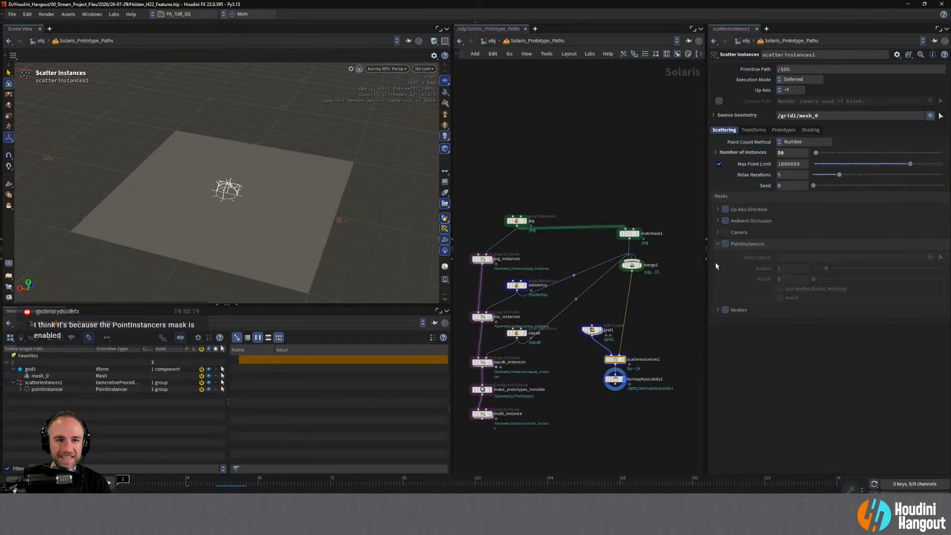
click(387, 68)
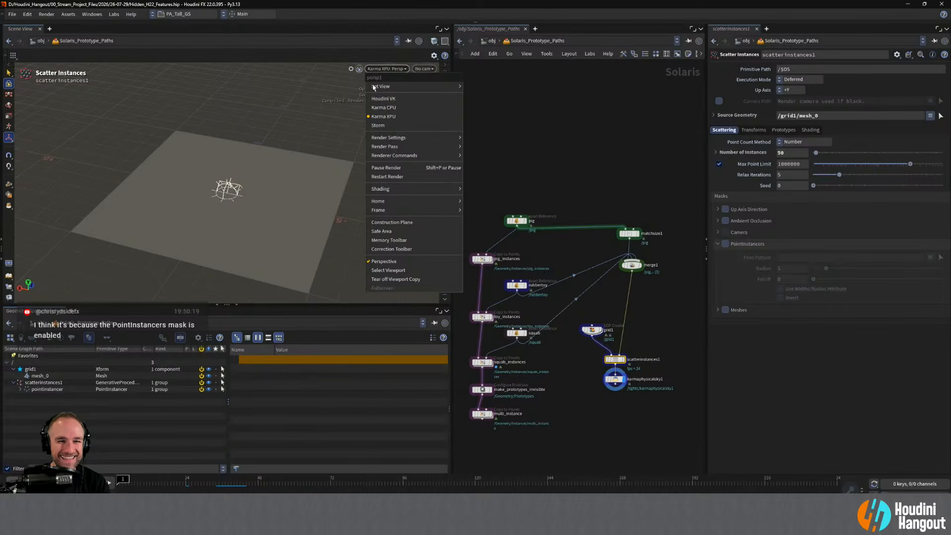
click(379, 103)
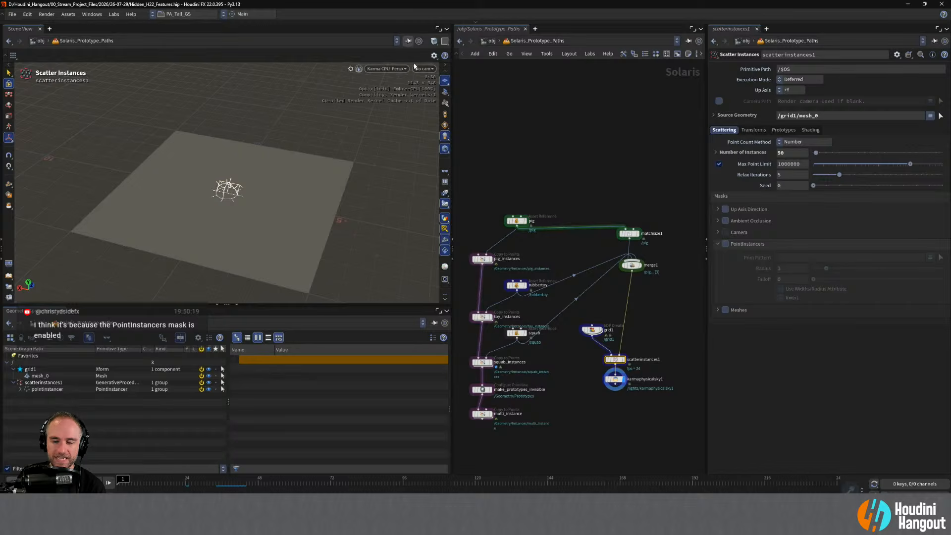
click(715, 153)
click(717, 155)
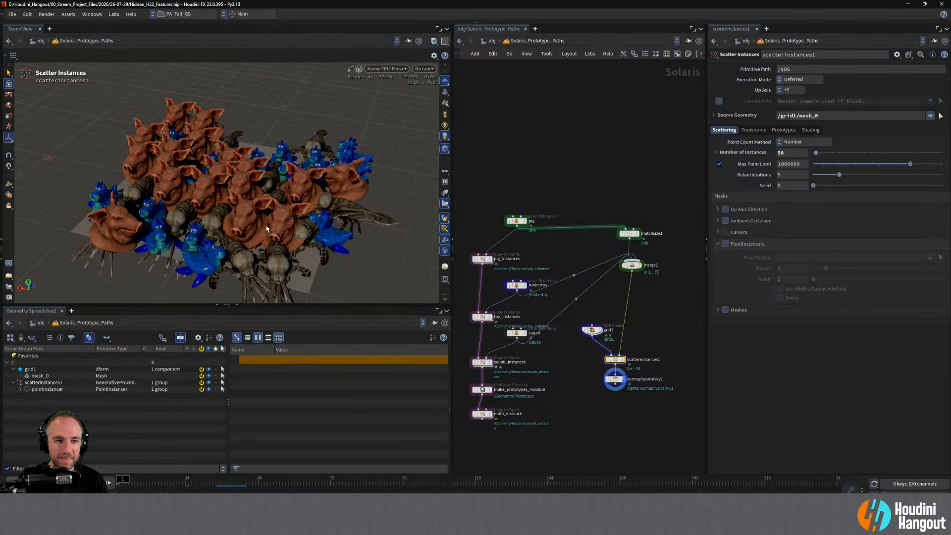
Inspect the scattered pigs, rubbertoys and squabs on the grid from several angles and distances.
key(alt+Caps_Lock)
alt+drag(267, 229, 257, 203)
alt+middle_drag(257, 203, 257, 194)
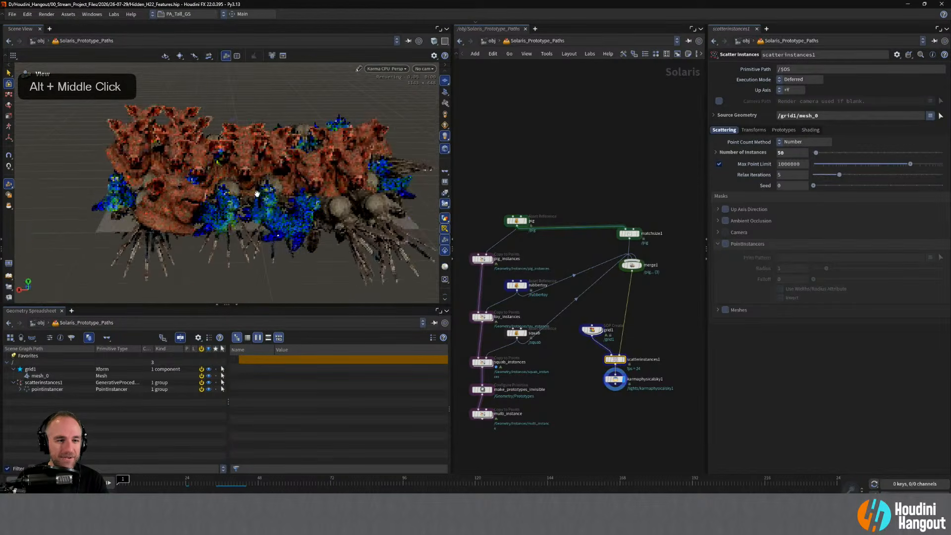
alt+right_drag(256, 193, 278, 184)
alt+drag(278, 183, 223, 185)
alt+right_drag(222, 184, 238, 208)
alt+drag(238, 208, 287, 183)
alt+middle_drag(287, 183, 266, 187)
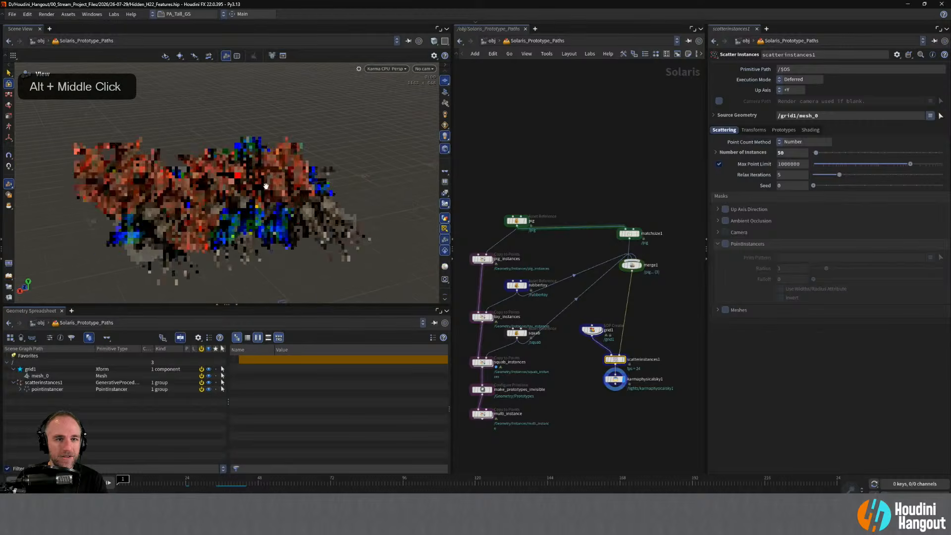
View the deferred scatter in Houdini VK for comparison and return the viewport to Karma CPU.
click(387, 69)
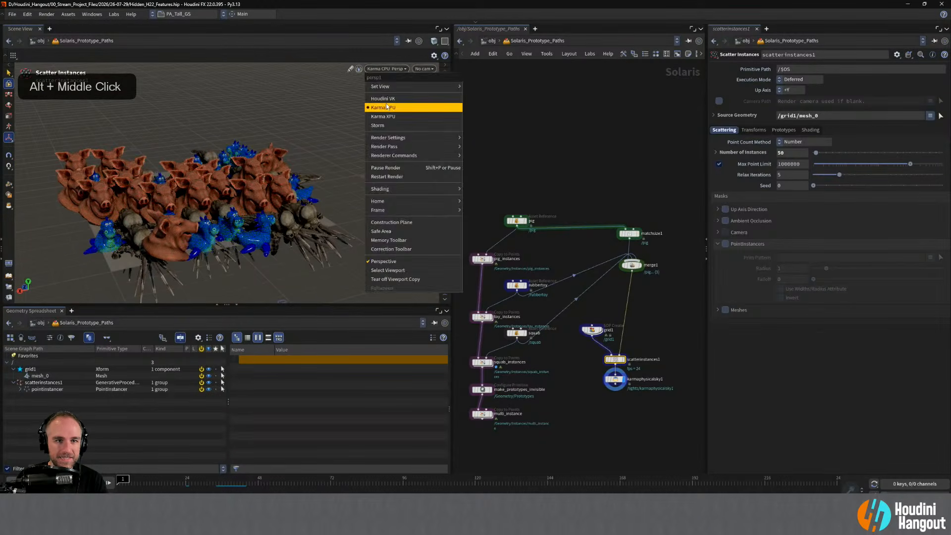
click(386, 69)
click(386, 69)
click(389, 98)
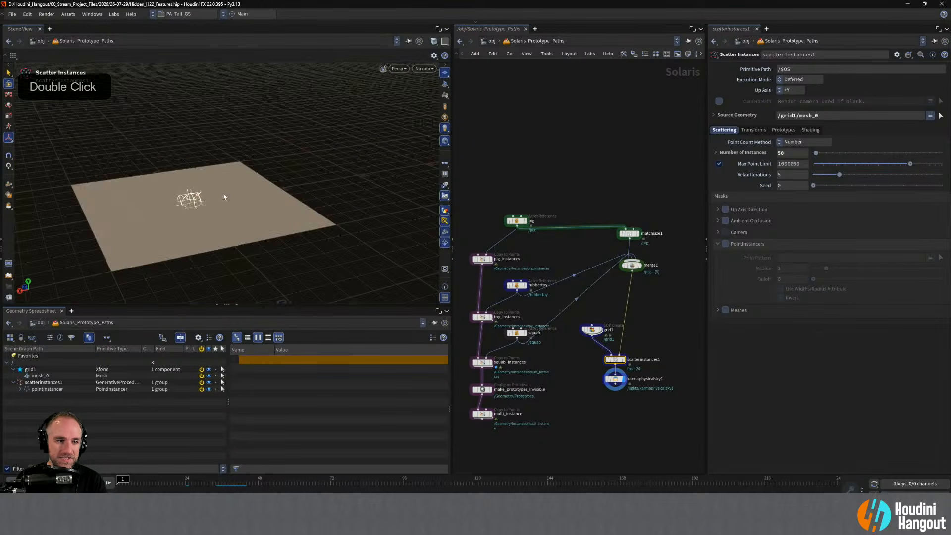
alt+drag(225, 197, 158, 205)
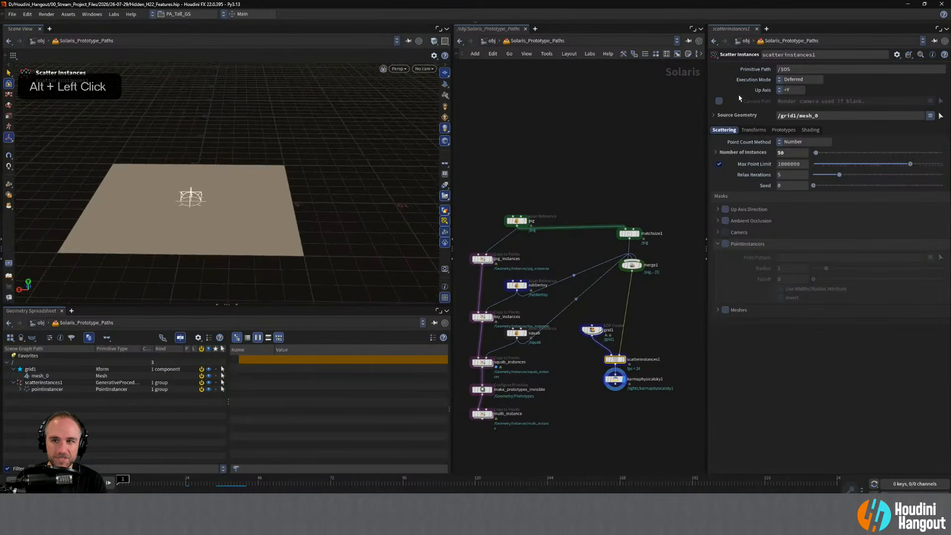
click(400, 69)
click(401, 99)
click(398, 70)
click(406, 107)
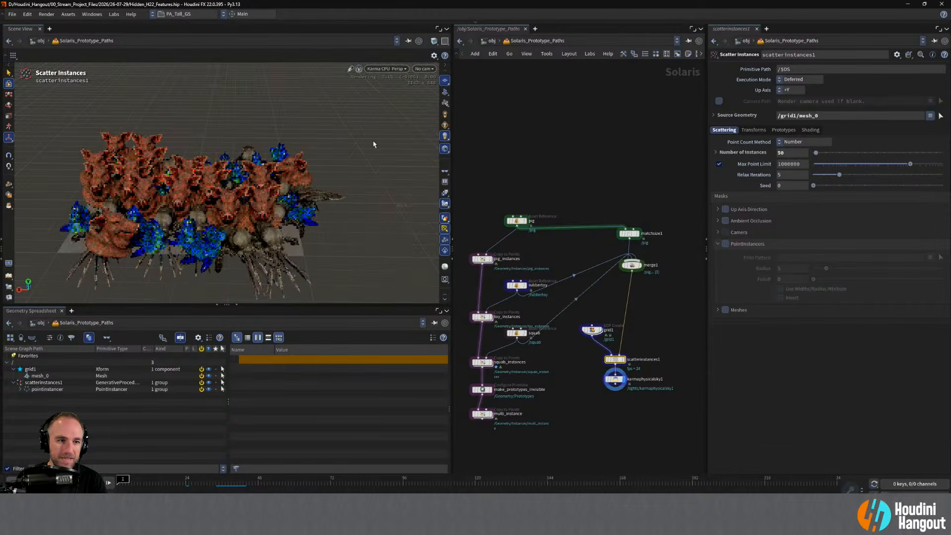
Set scatterinstances1's Number of Instances to 25.
alt+drag(229, 195, 171, 207)
drag(791, 153, 719, 155)
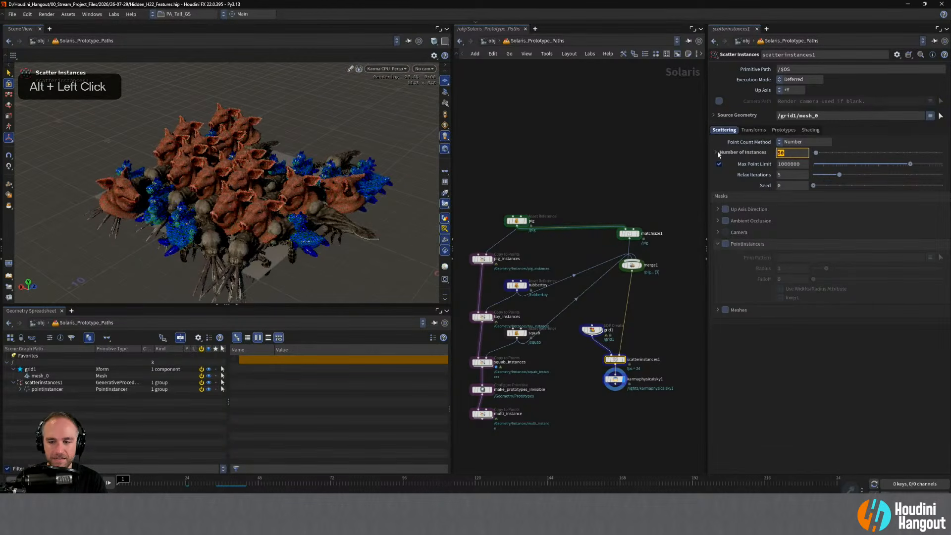
text(25)
key(Return)
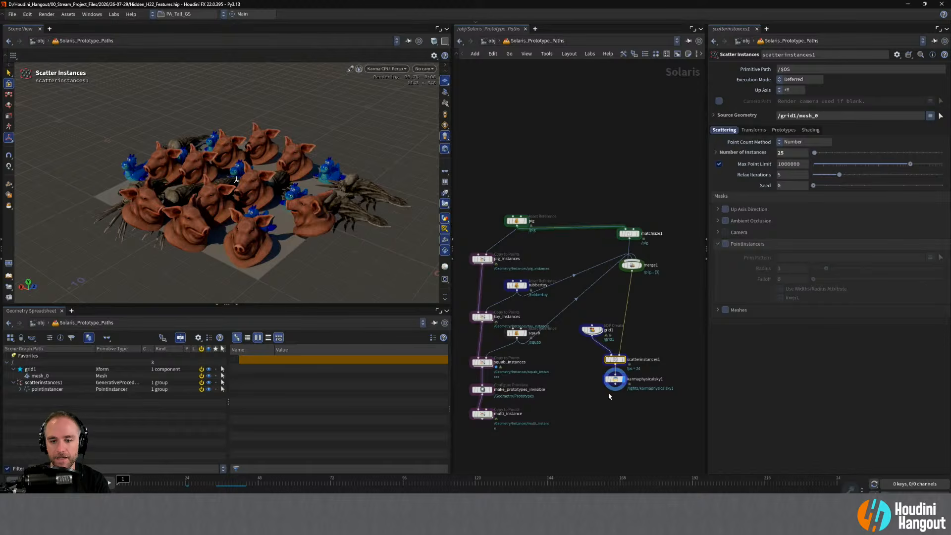
Set scatterinstances1's Spin Variation to 360 and inspect the rotated instances.
click(754, 131)
click(716, 154)
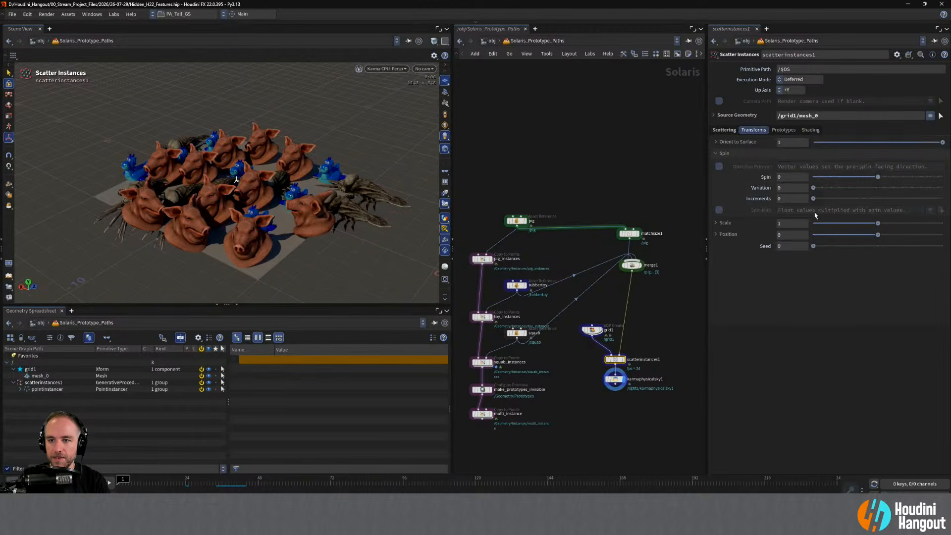
drag(813, 188, 947, 189)
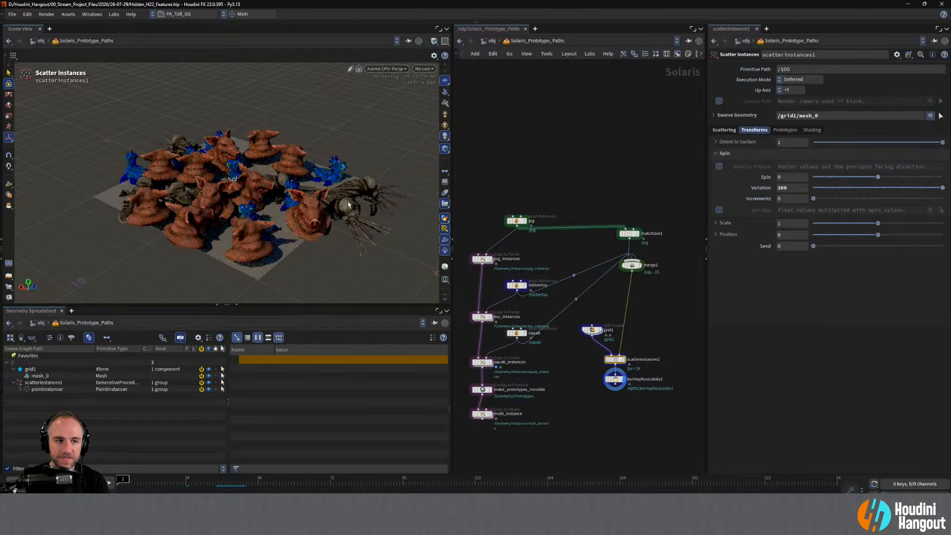
alt+right_drag(306, 174, 367, 149)
alt+drag(367, 149, 330, 163)
alt+middle_drag(330, 163, 330, 163)
alt+right_drag(330, 162, 297, 170)
Set the exposure of karmaphysicalsky1 to 1 and view the lit instances from another angle.
click(616, 379)
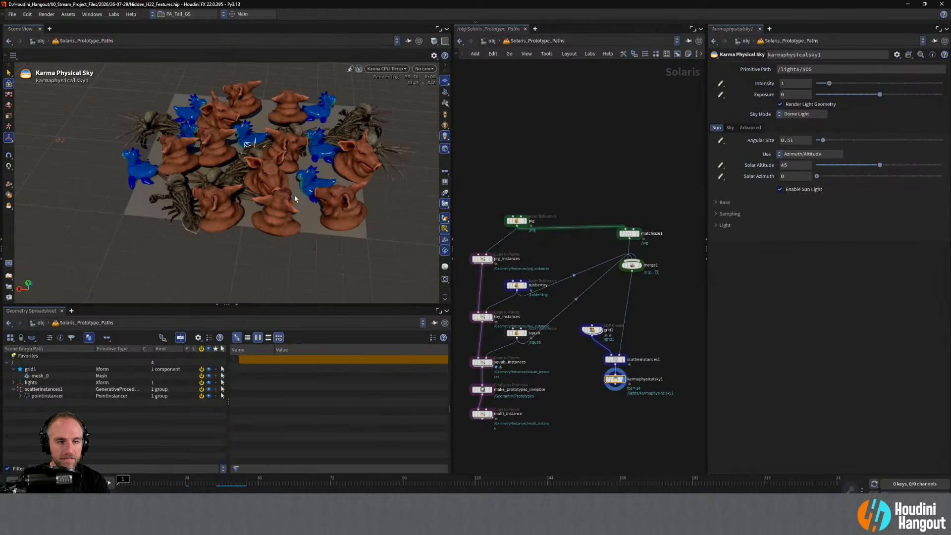
alt+right_drag(244, 151, 230, 138)
double_click(798, 94)
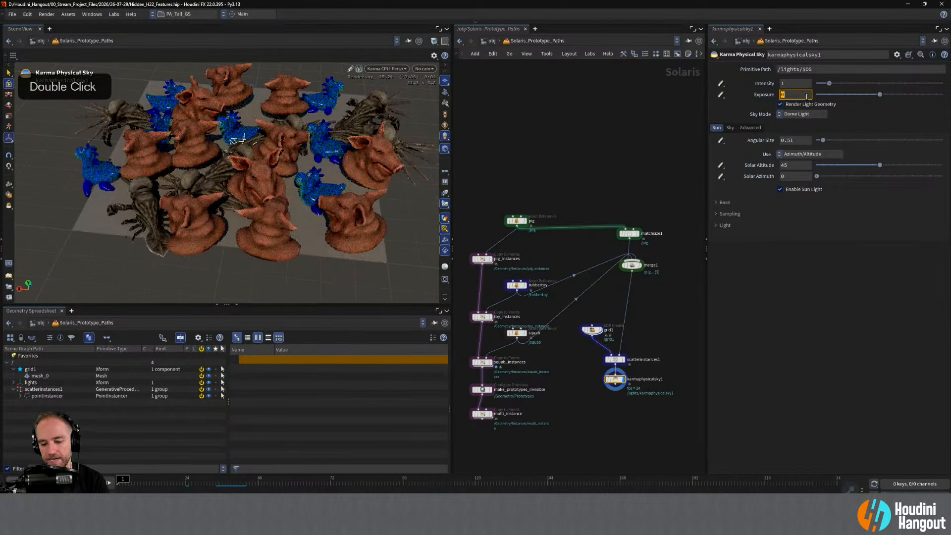
key(Caps_Lock)
text(1)
key(Return)
alt+drag(218, 143, 180, 141)
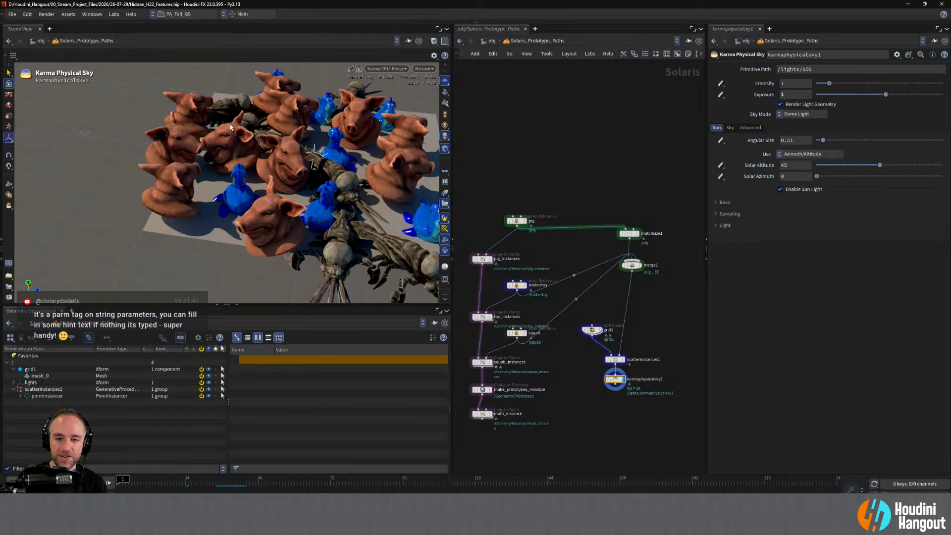
Look through the existing parameters in scatterinstances1's parameter interface editor and close it.
click(897, 55)
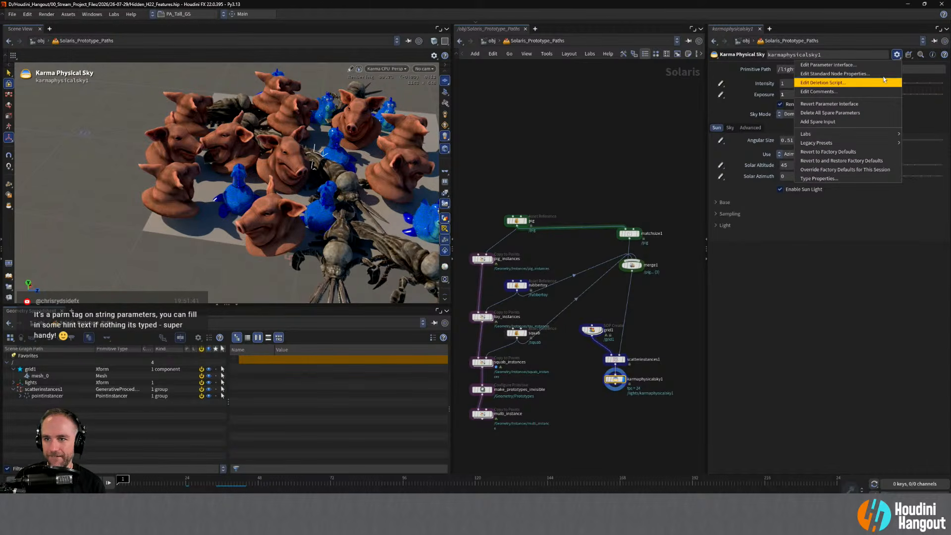
click(548, 158)
click(616, 360)
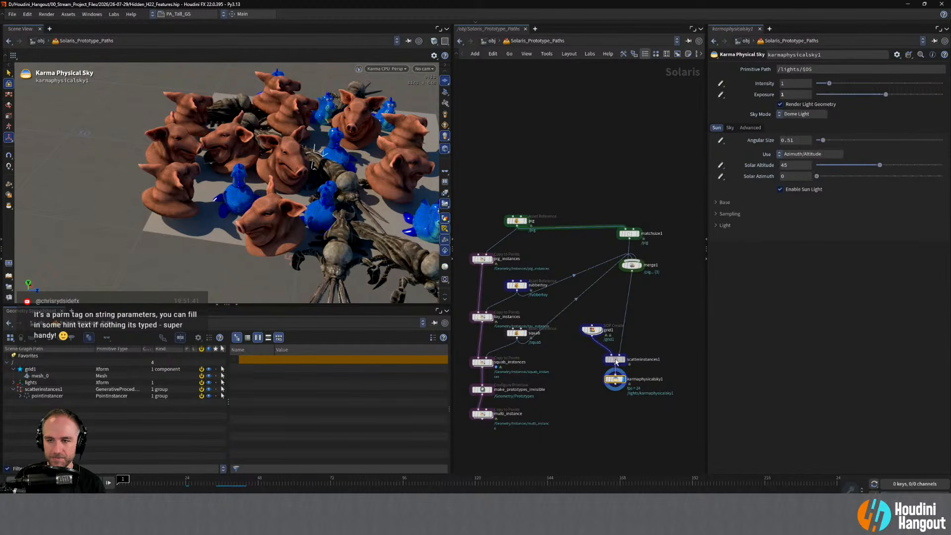
click(897, 55)
click(894, 67)
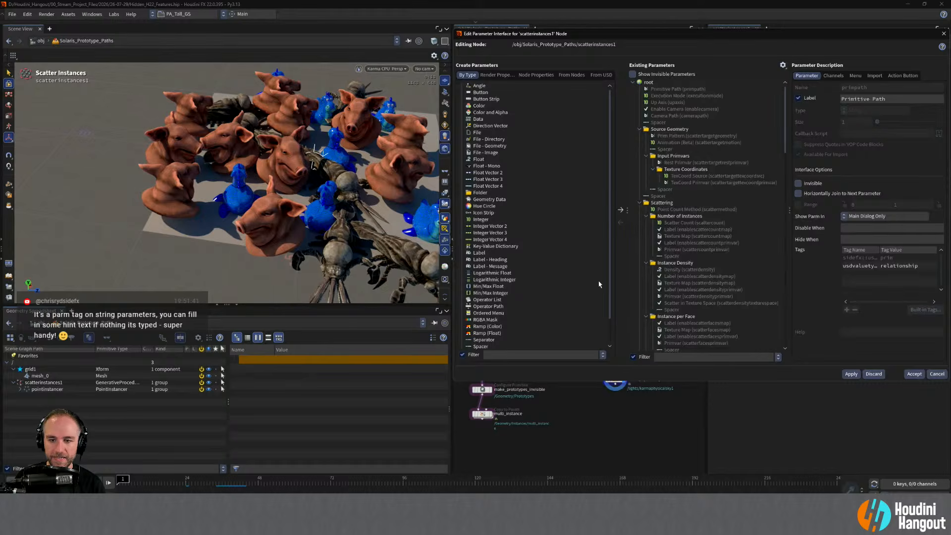
scroll(680, 263, down, 3)
scroll(680, 263, up, 3)
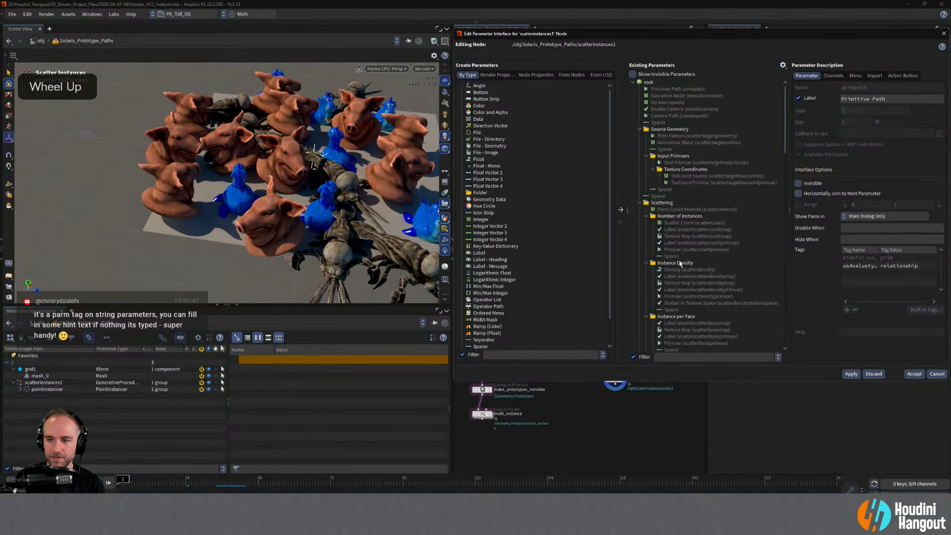
scroll(680, 264, down, 3)
scroll(681, 242, up, 3)
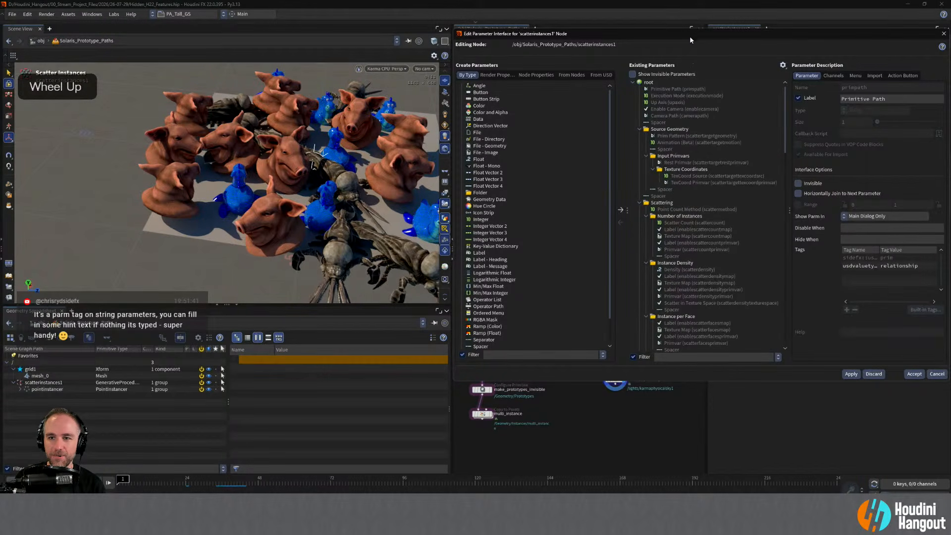
drag(691, 40, 476, 86)
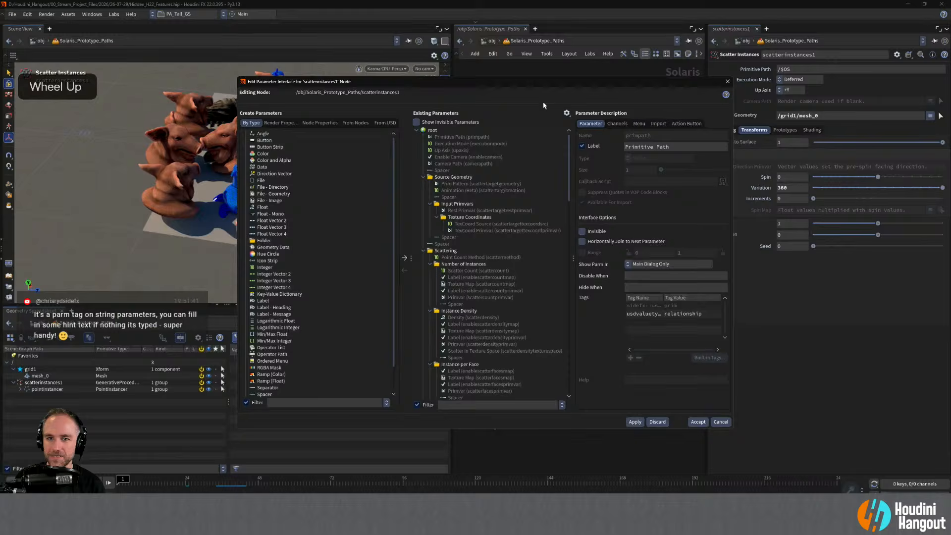
click(726, 82)
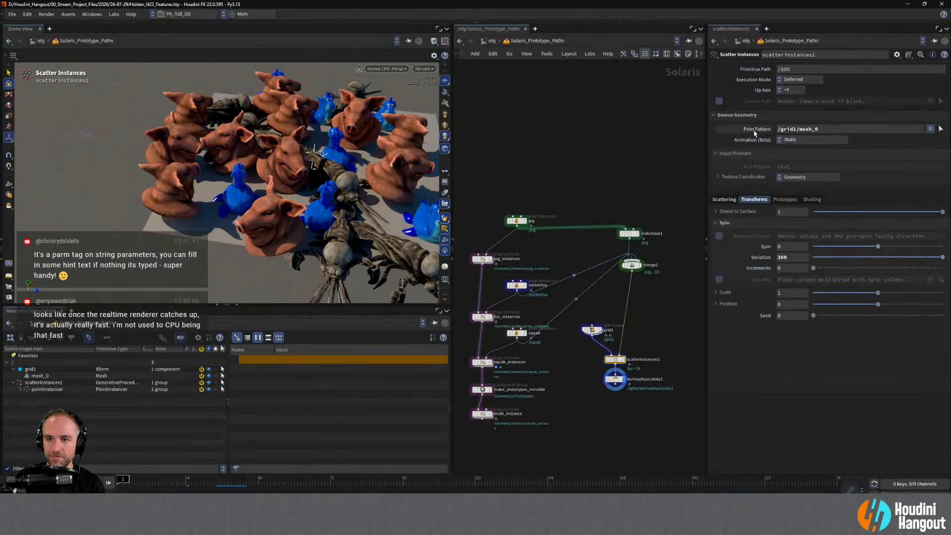
Examine the tags of scatterinstances1's Prim Pattern parameter in the parameter interface editor and leave it without changes.
click(897, 55)
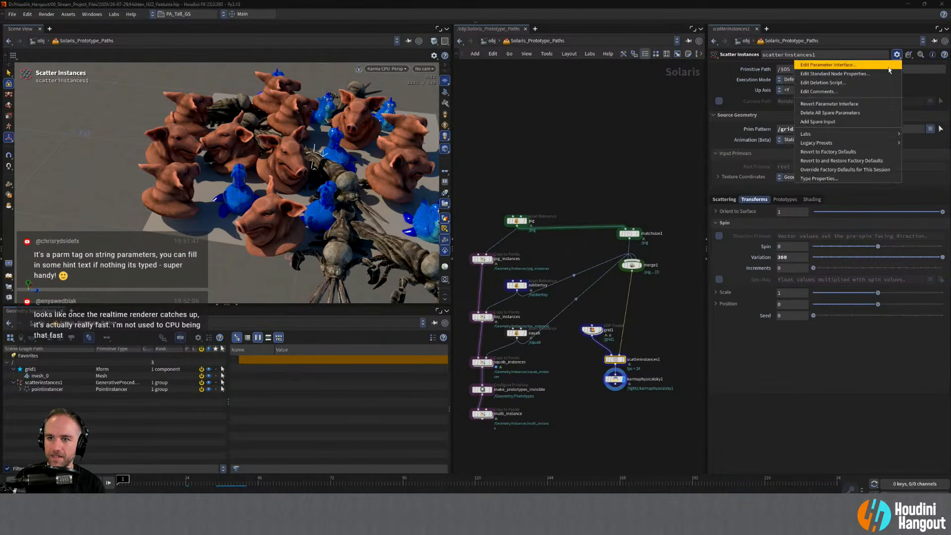
click(842, 65)
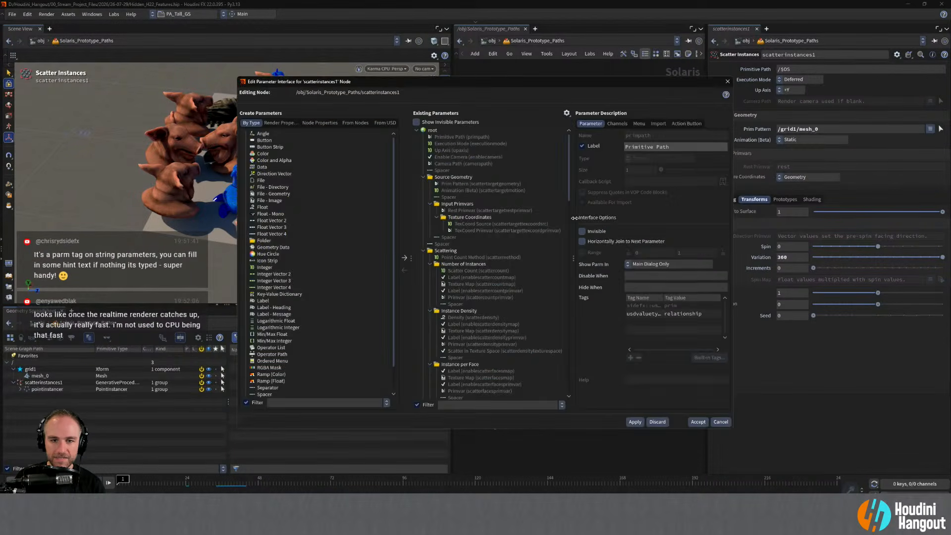
click(466, 183)
drag(734, 350, 907, 347)
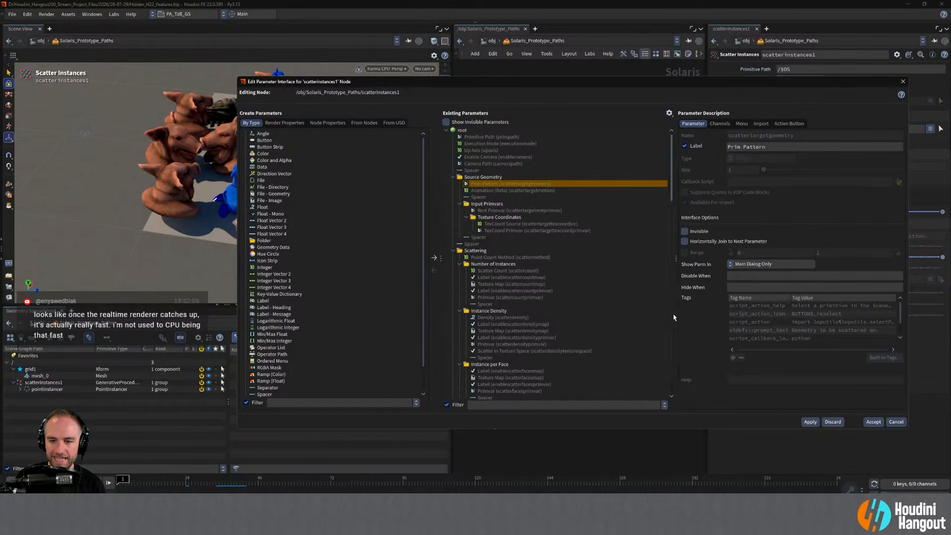
drag(676, 314, 596, 314)
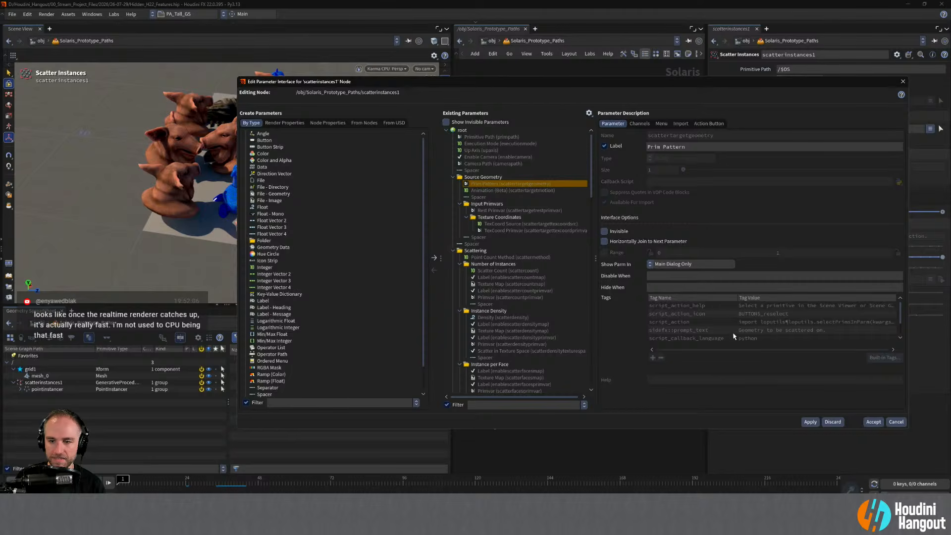
scroll(699, 337, down, 1)
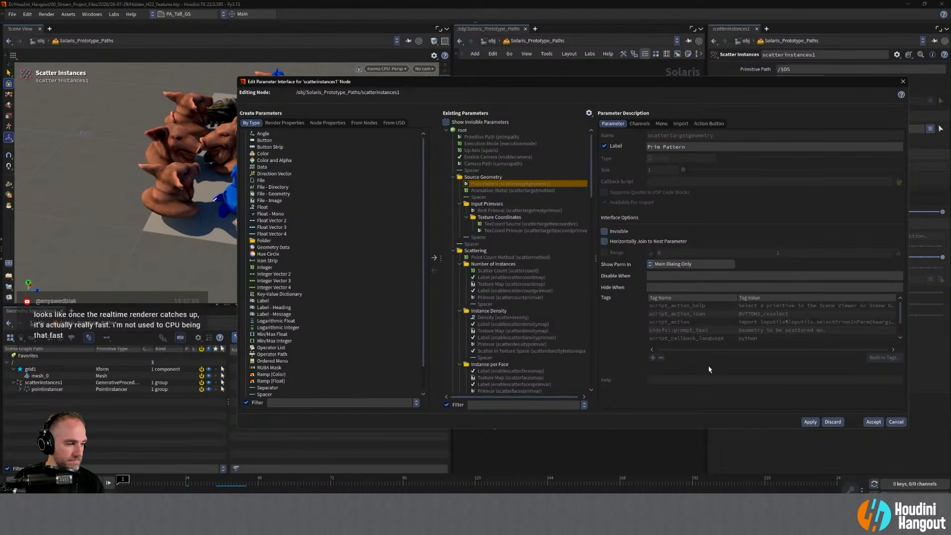
click(895, 422)
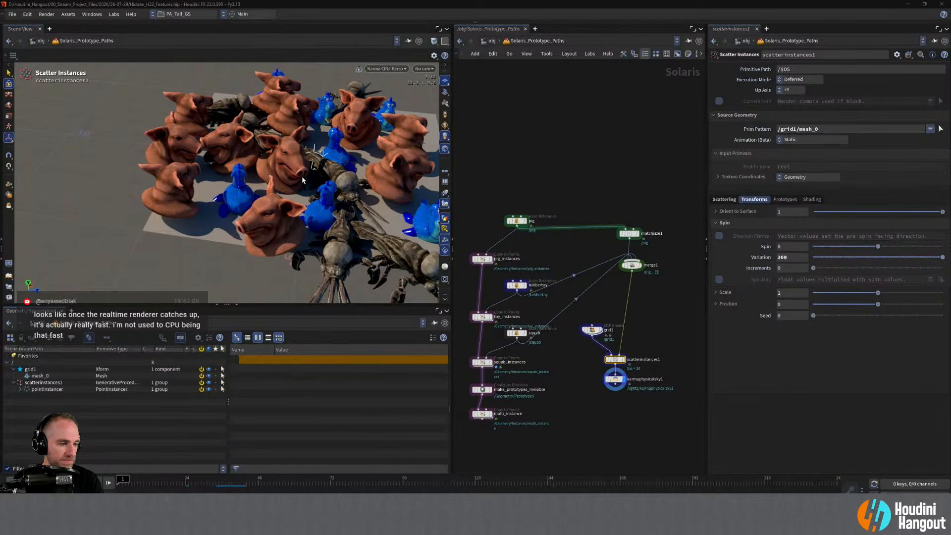
Inspect the sunlit scatter on the grid from near and far.
alt+right_drag(312, 165, 283, 169)
alt+middle_drag(283, 169, 268, 173)
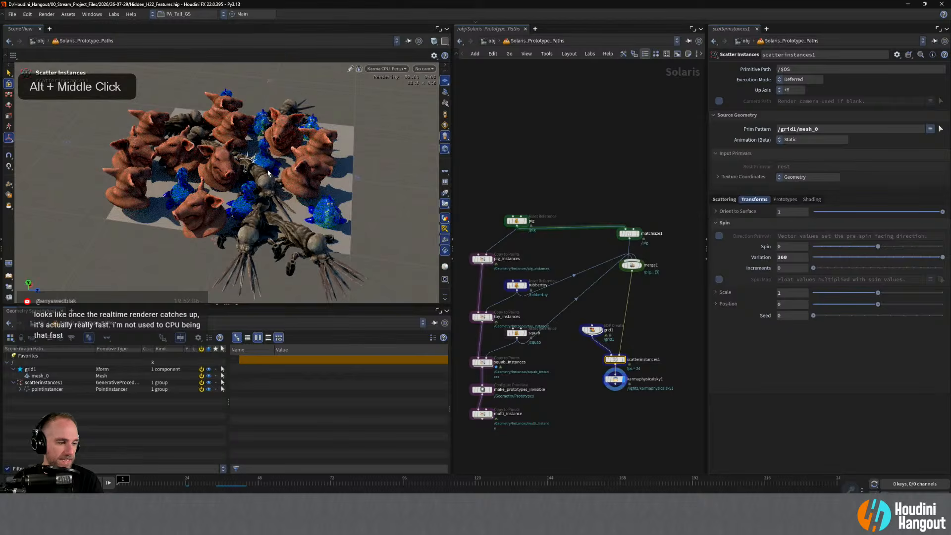
mouse_move(268, 173)
alt+mouse_down()
mouse_move(259, 180)
mouse_move(279, 169)
alt+mouse_up()
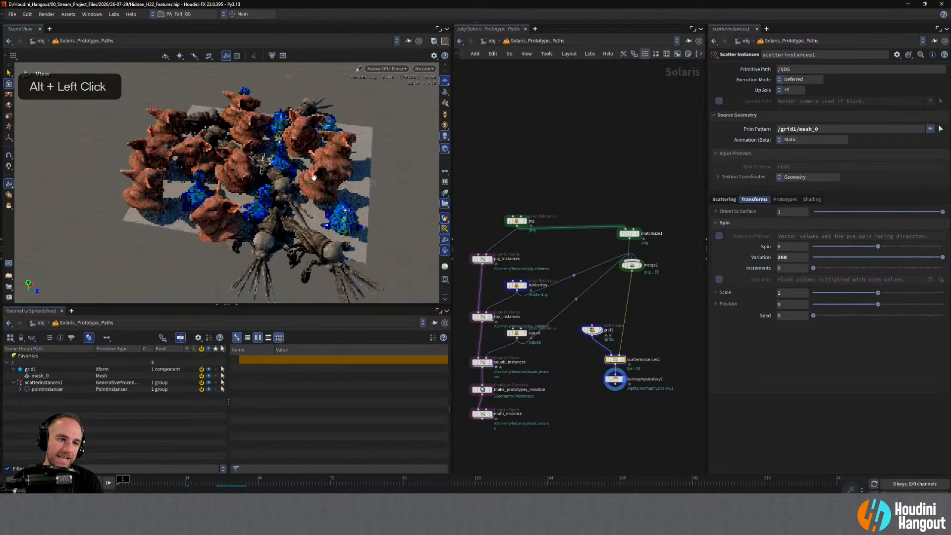
alt+right_drag(279, 169, 280, 162)
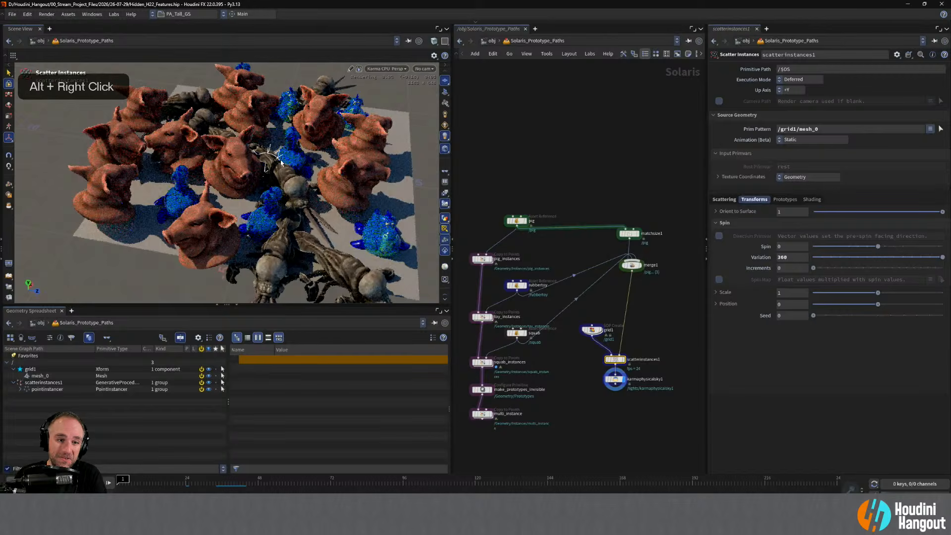
alt+middle_drag(241, 143, 235, 188)
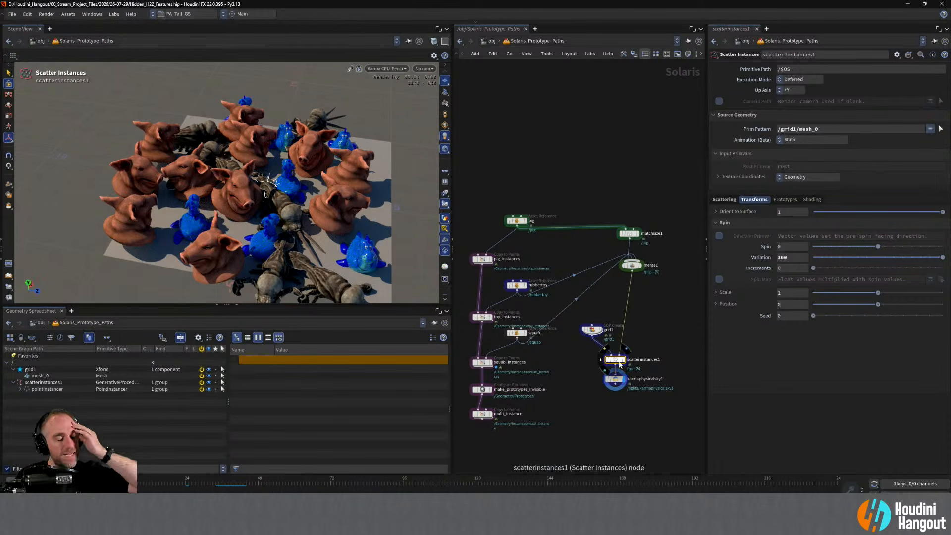
Expand the pointinstancer under scatterinstances1 in the scene graph tree, examine its Prototypes, collapse it and select the scatterinstances1 primitive.
click(797, 79)
click(678, 107)
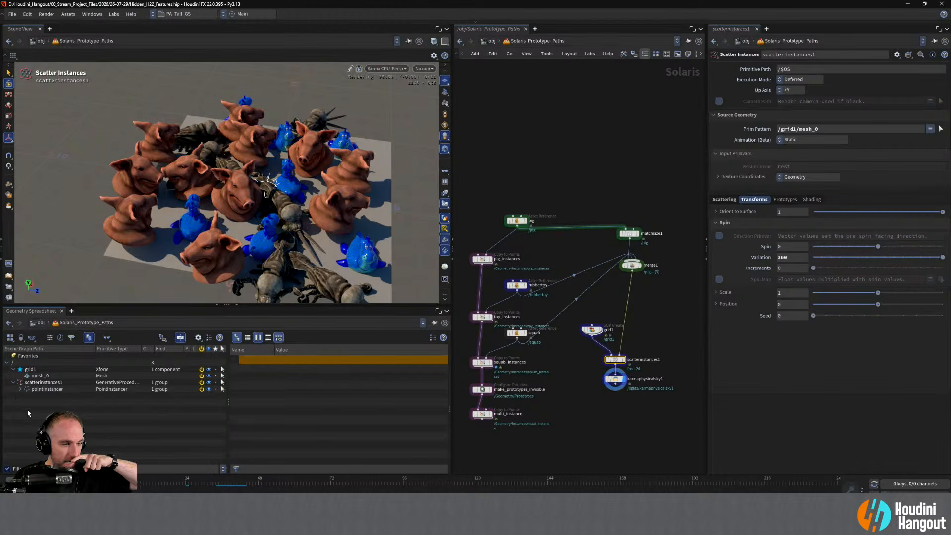
click(20, 390)
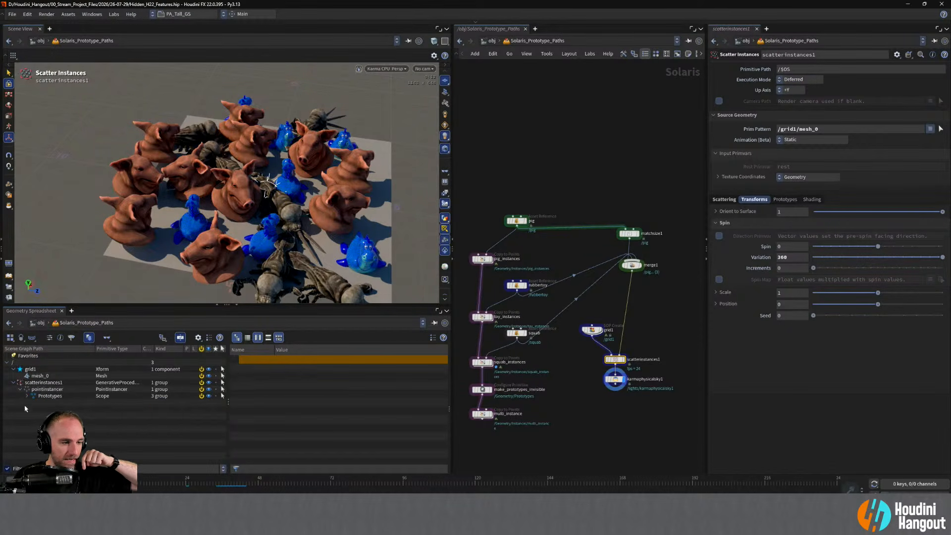
click(22, 395)
click(20, 389)
click(74, 383)
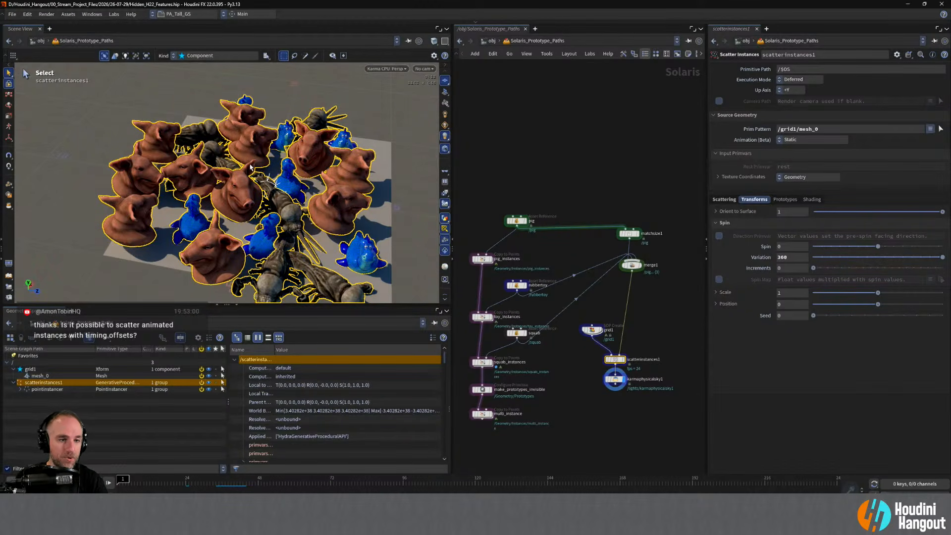
Inspect the scattered pigs, toys and squabs in the Karma CPU viewport from several angles and distances.
alt+drag(293, 169, 271, 156)
alt+middle_drag(271, 156, 253, 149)
click(385, 69)
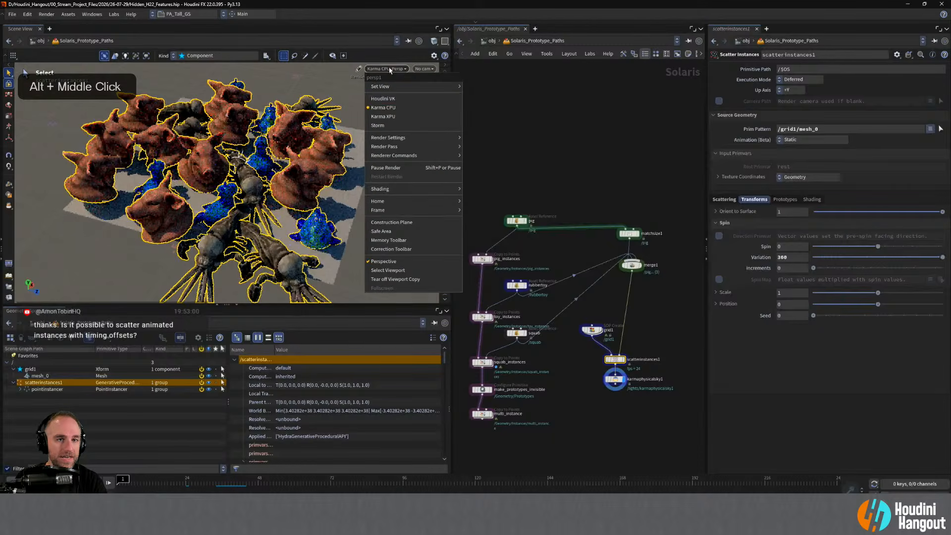
click(408, 108)
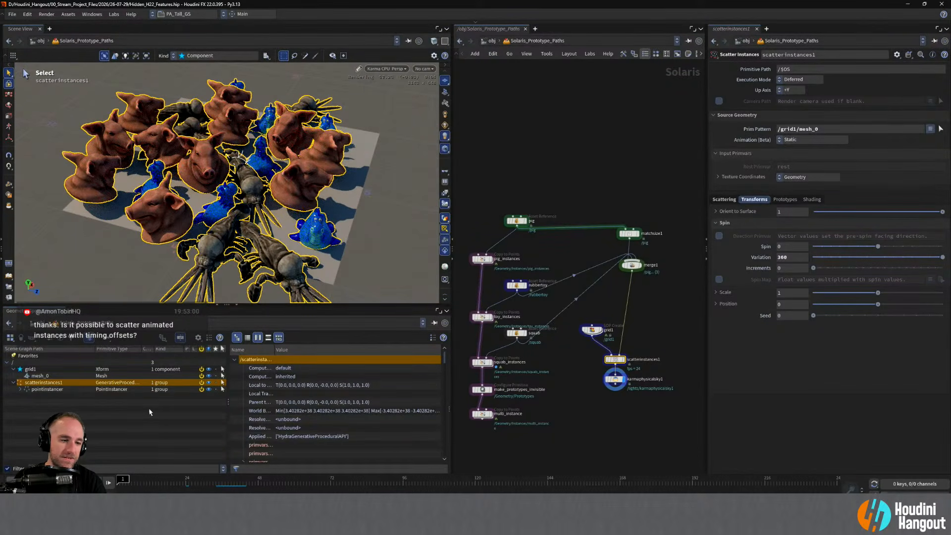
key(alt+Caps_Lock)
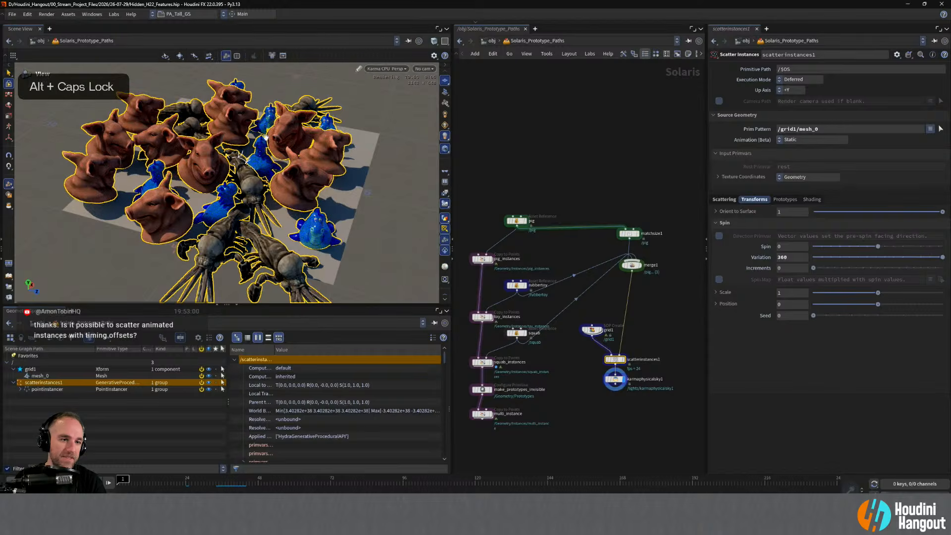
alt+right_drag(210, 79, 210, 145)
alt+drag(210, 145, 242, 155)
key(alt+Caps_Lock)
alt+right_drag(242, 155, 227, 137)
alt+middle_drag(227, 137, 218, 171)
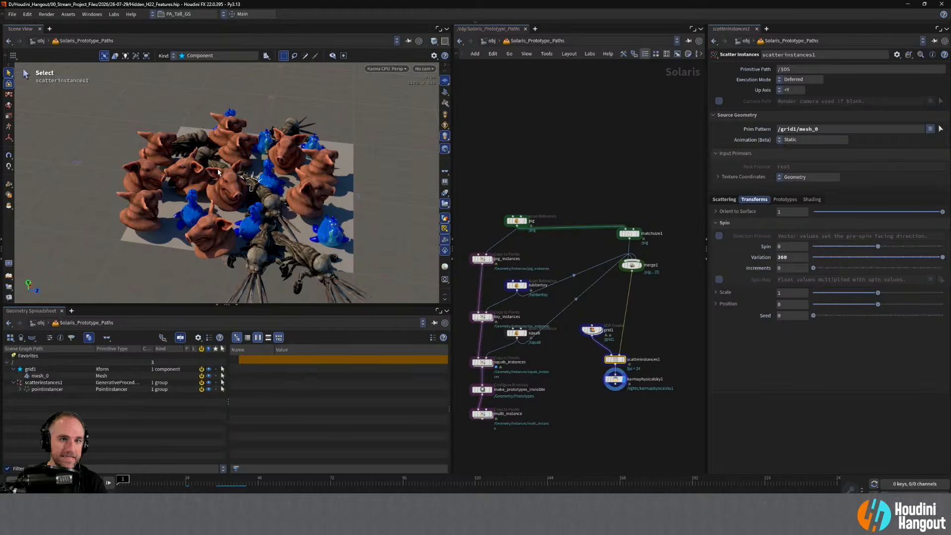
Switch the viewport renderer to Houdini VK and examine how the deferred scatter on the grid is drawn.
click(386, 69)
click(396, 87)
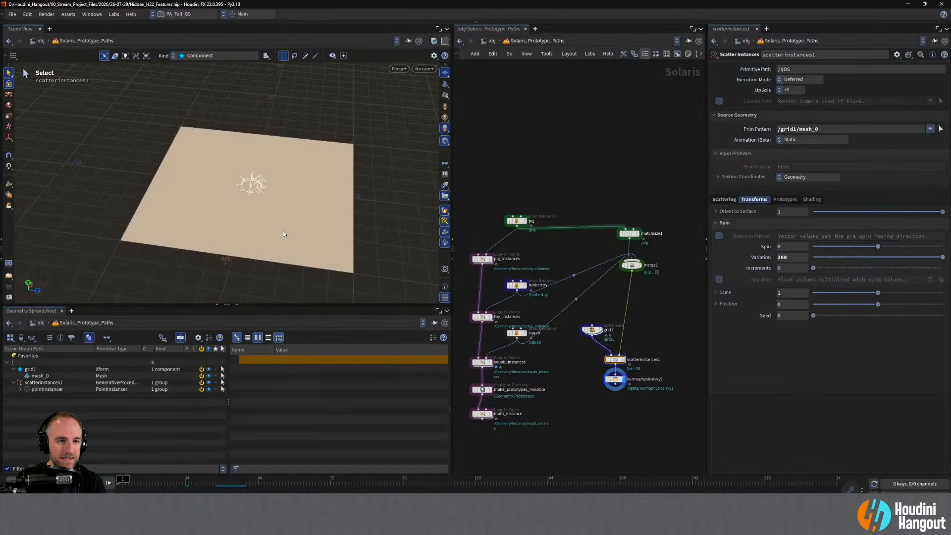
key(alt+Caps_Lock)
alt+right_drag(267, 176, 241, 133)
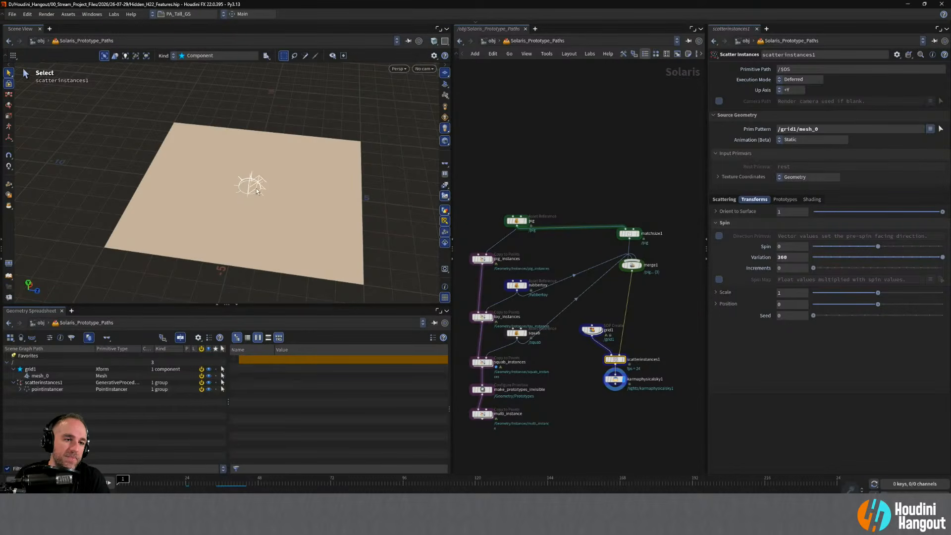
key(alt+Caps_Lock)
alt+right_drag(276, 149, 265, 157)
alt+drag(265, 157, 228, 137)
key(alt+Caps_Lock)
alt+drag(240, 182, 294, 177)
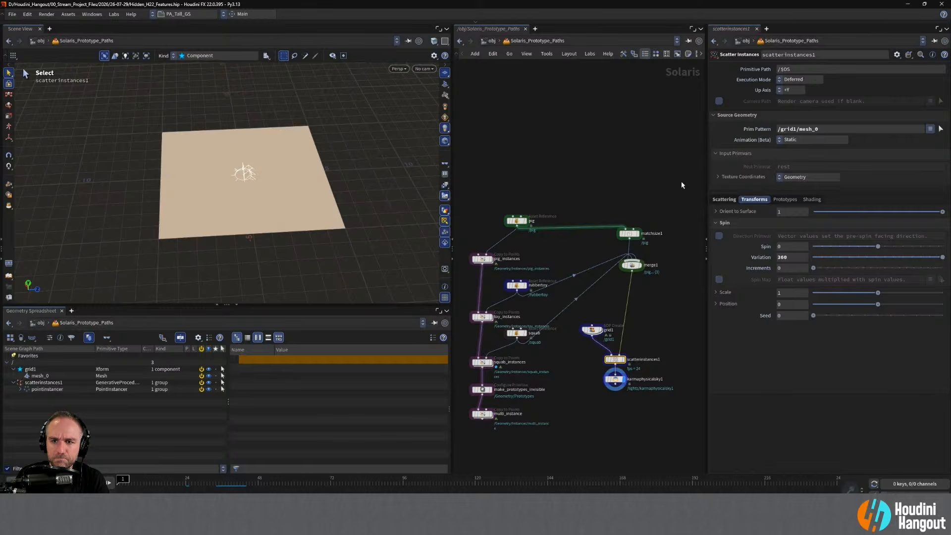
Reset the scatter count of scatterinstances1 to its default of 1000 and collapse the number of instances settings.
click(724, 199)
ctrl+middle_click(751, 235)
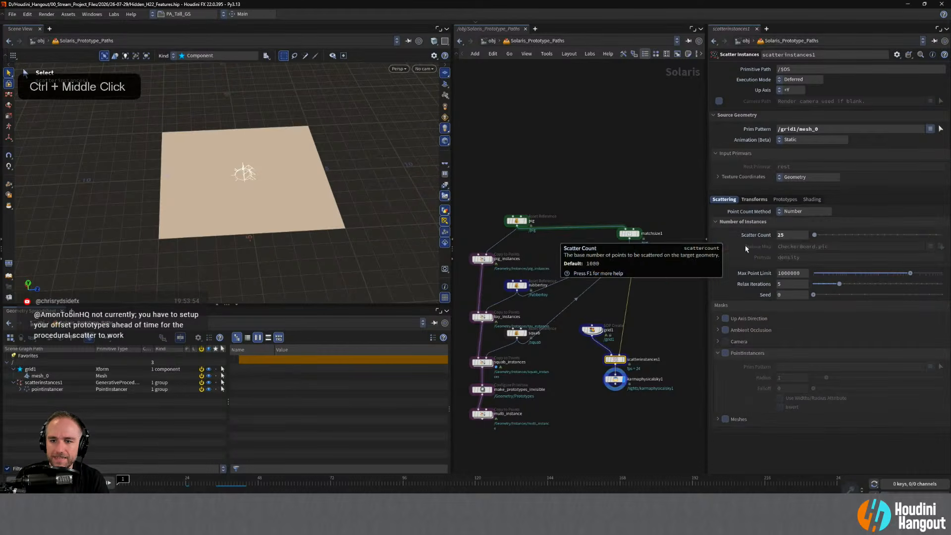
ctrl+middle_click(748, 236)
click(715, 222)
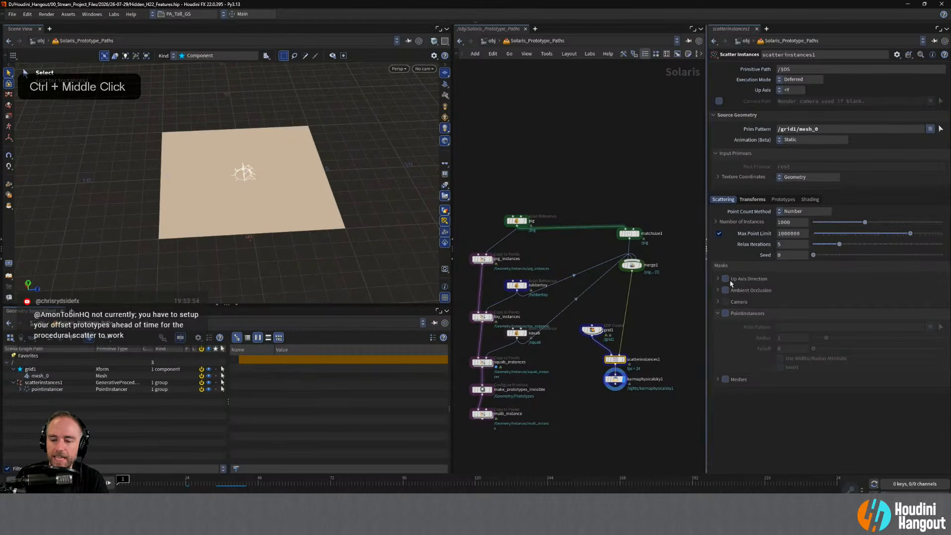
Reduce the instance scale of scatterinstances1 to about 0.218 and render the viewport with Karma CPU.
click(783, 200)
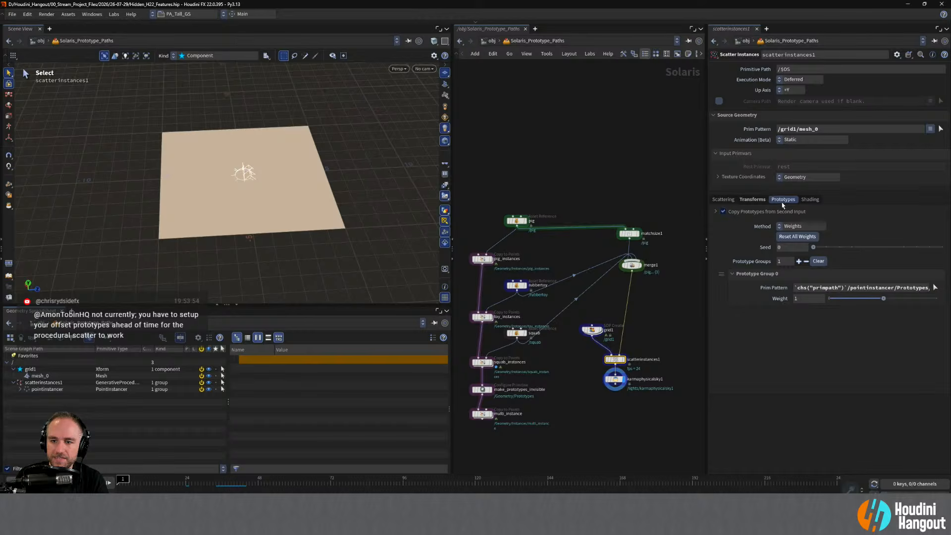
click(752, 200)
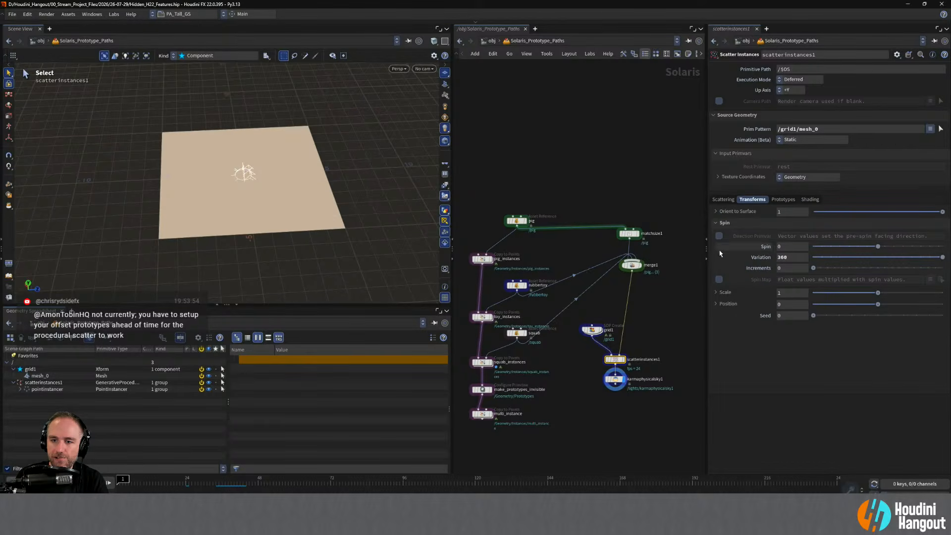
click(715, 223)
drag(872, 241, 827, 239)
click(399, 68)
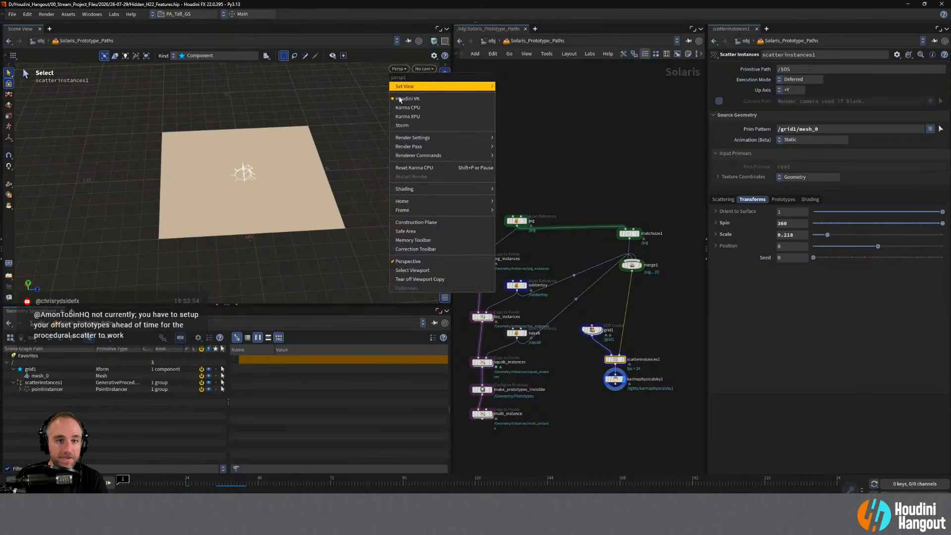
click(416, 116)
alt+right_drag(237, 183, 313, 186)
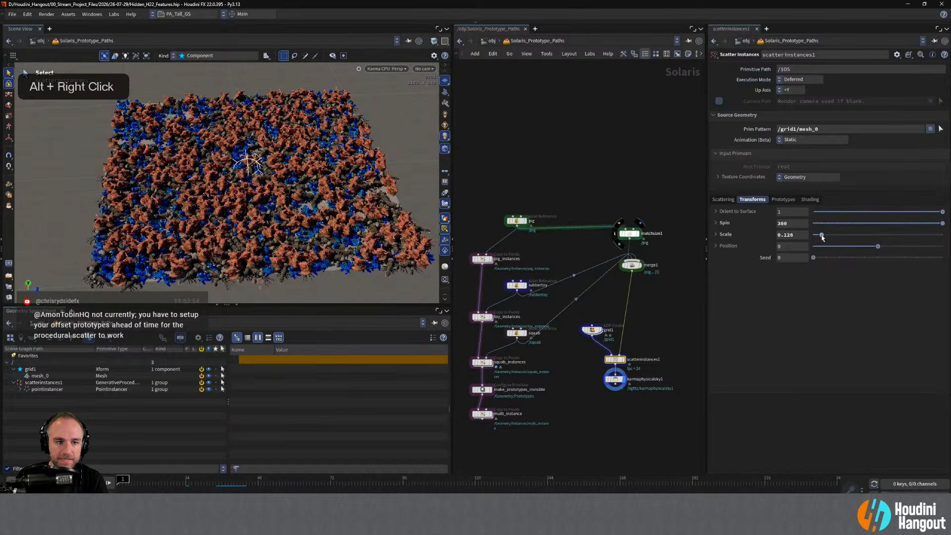
Lower the instance scale to about 0.155 and view the dense scatter up close.
drag(822, 238, 825, 238)
alt+right_drag(233, 197, 263, 197)
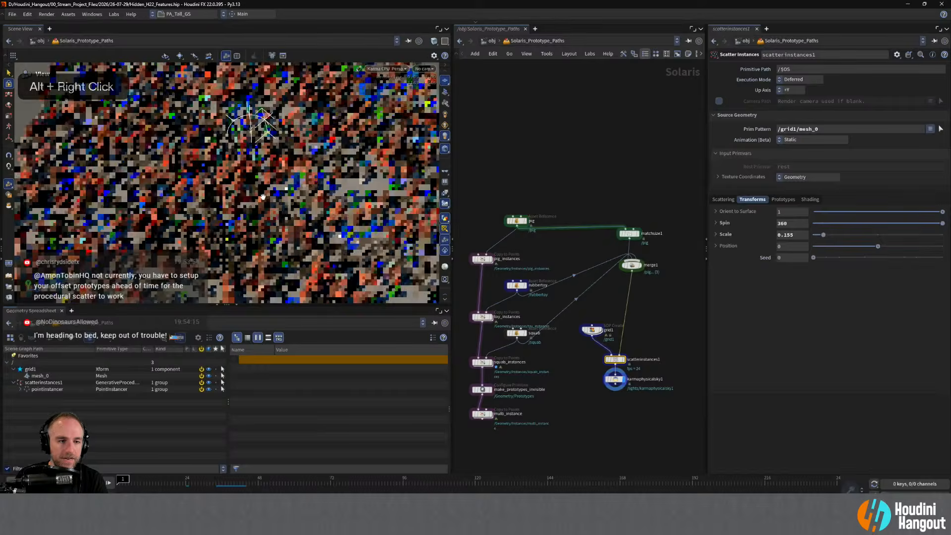
alt+drag(263, 198, 284, 174)
alt+middle_drag(283, 174, 294, 185)
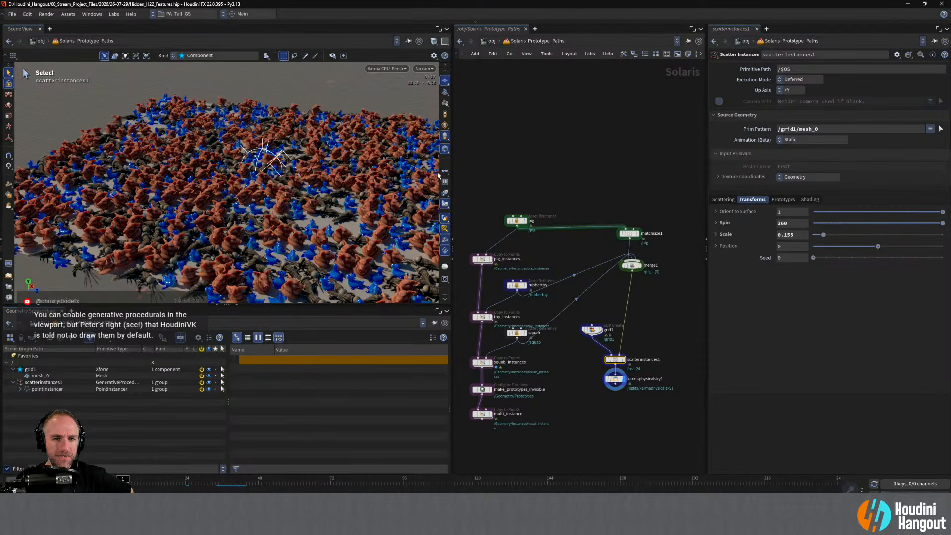
Switch the viewport renderer to Houdini VK and enable Hydra Generative Procedurals for it.
click(445, 171)
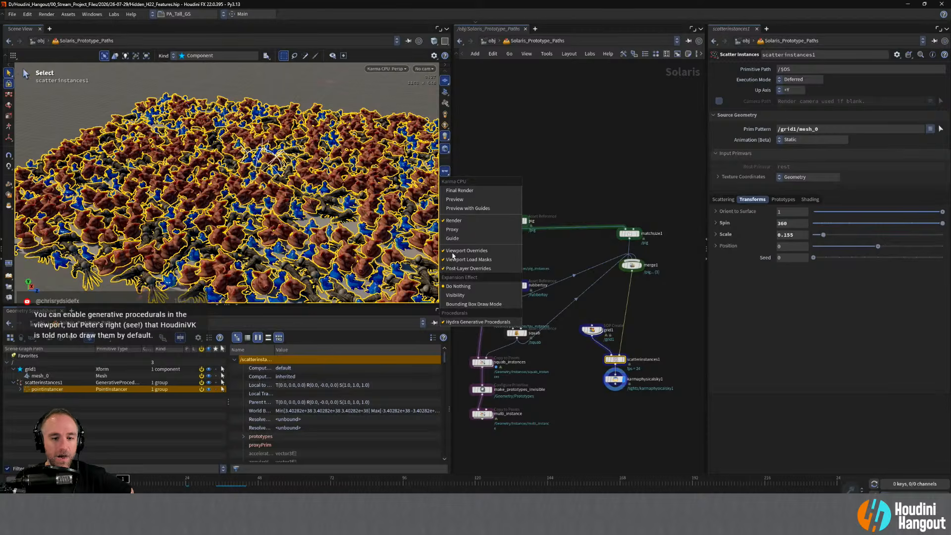
click(386, 69)
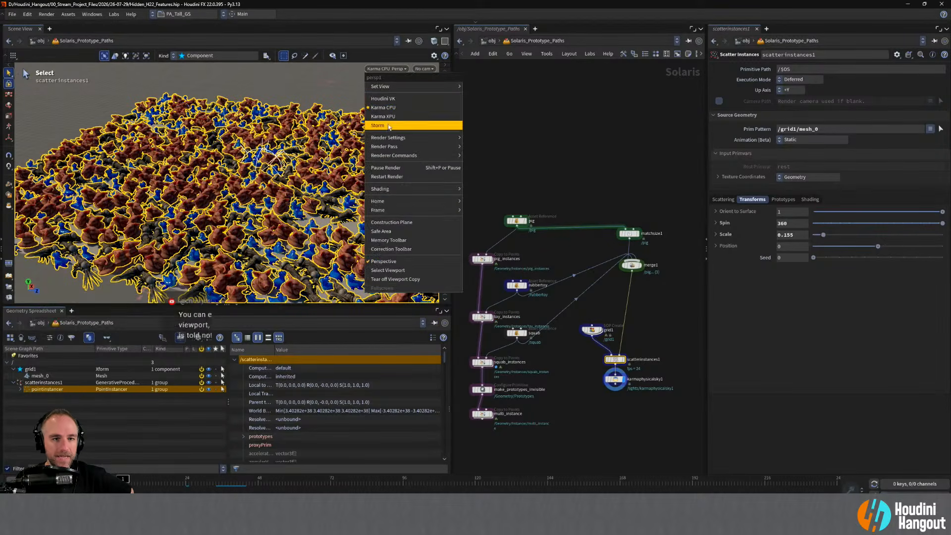
click(383, 99)
click(445, 164)
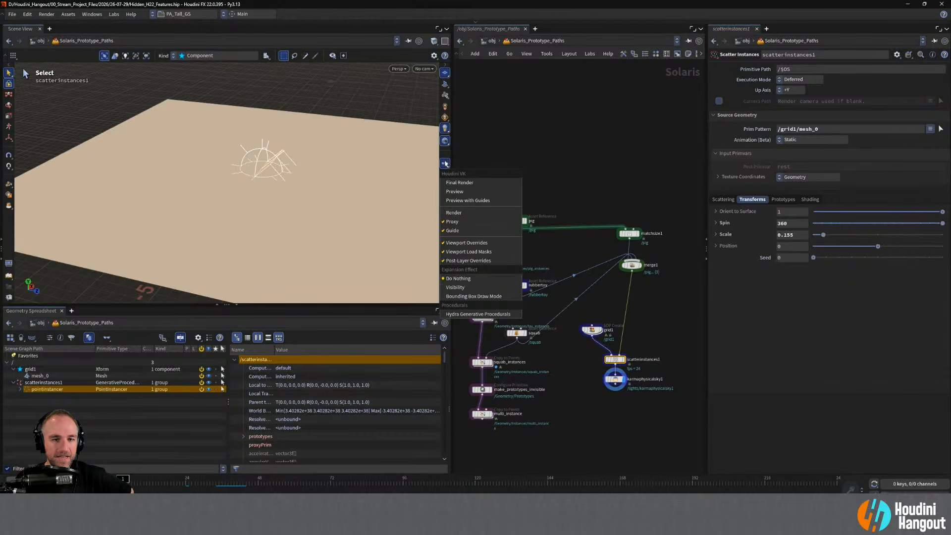
click(465, 314)
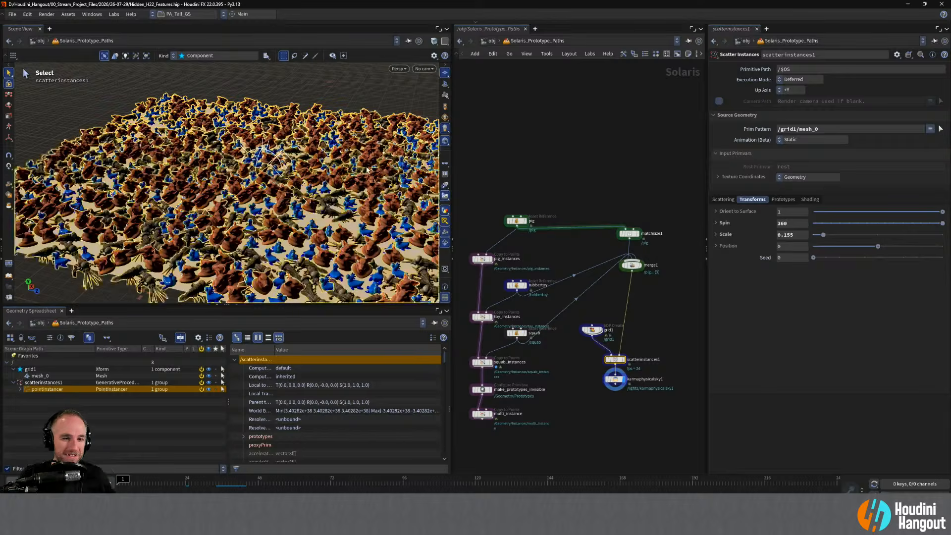
Inspect the instances drawn in Houdini VK and set scatterinstances1's number of instances to 100.
alt+drag(238, 191, 242, 198)
alt+middle_drag(241, 198, 233, 196)
alt+drag(233, 196, 223, 193)
alt+right_drag(222, 193, 213, 191)
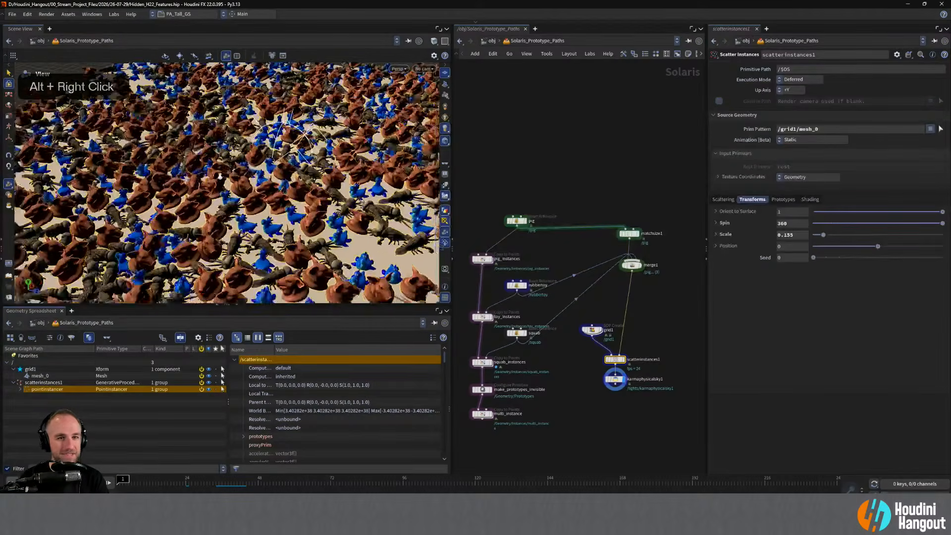
alt+drag(213, 191, 218, 200)
click(723, 199)
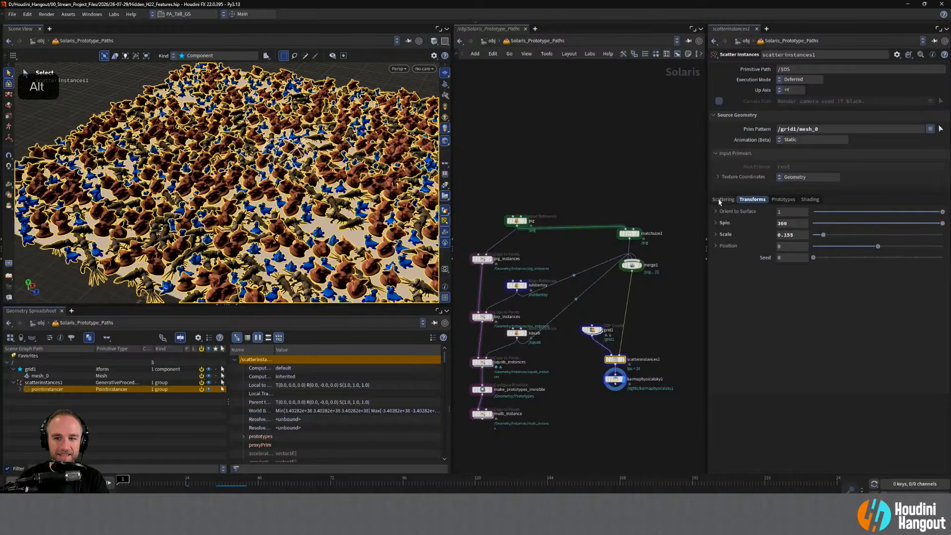
click(789, 223)
key(BackSpace)
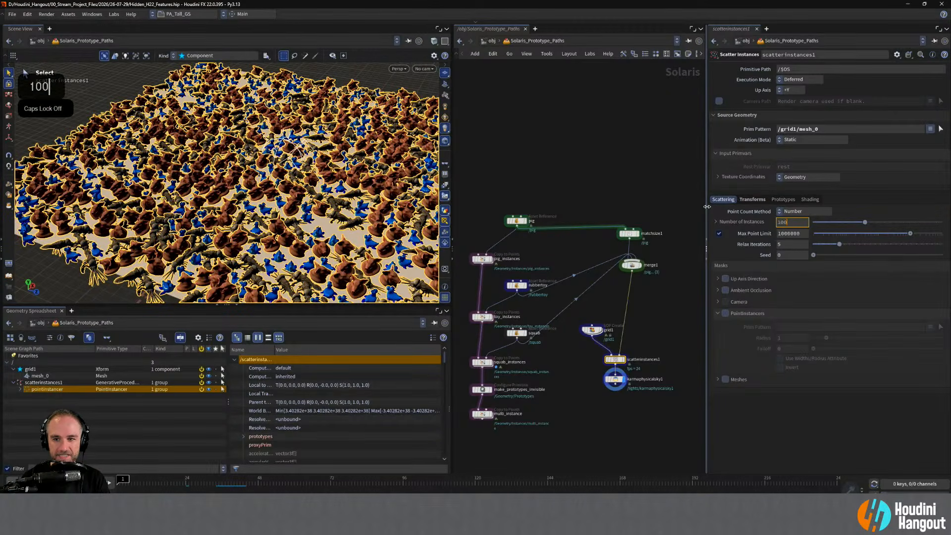
key(Return)
Set the number of instances on scatterinstances1 to 1000.
click(801, 221)
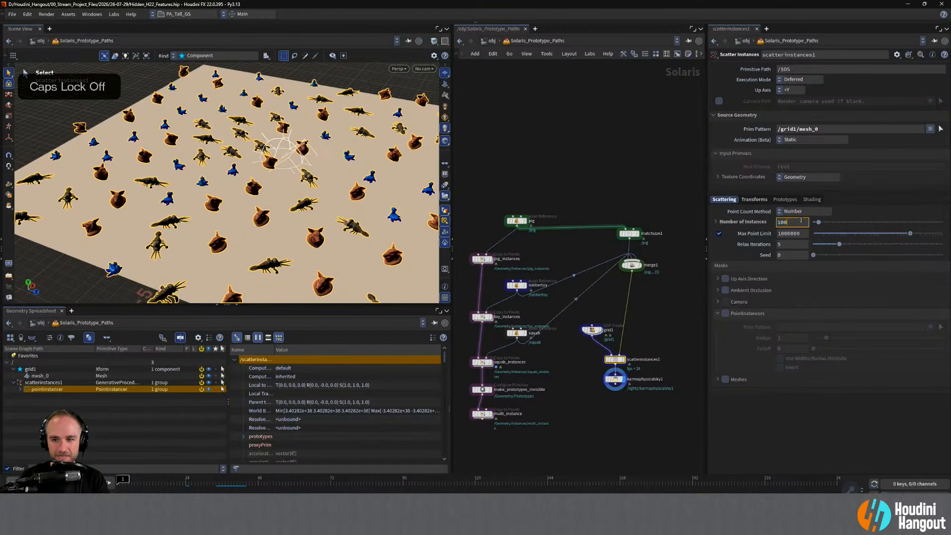
text(0)
key(Return)
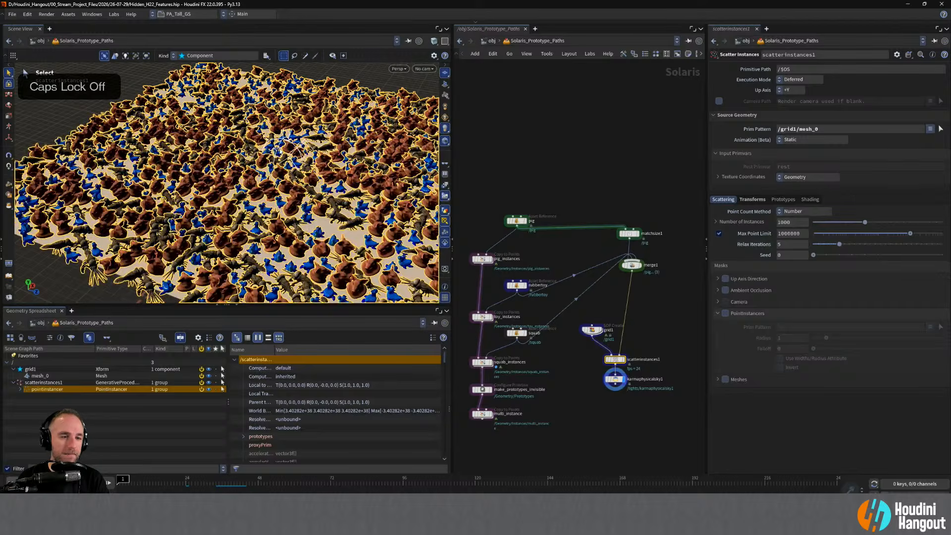
Turn off Hydra Generative Procedurals for the Houdini VK viewport and view the whole grid.
alt+right_drag(296, 147, 285, 153)
alt+drag(284, 153, 273, 168)
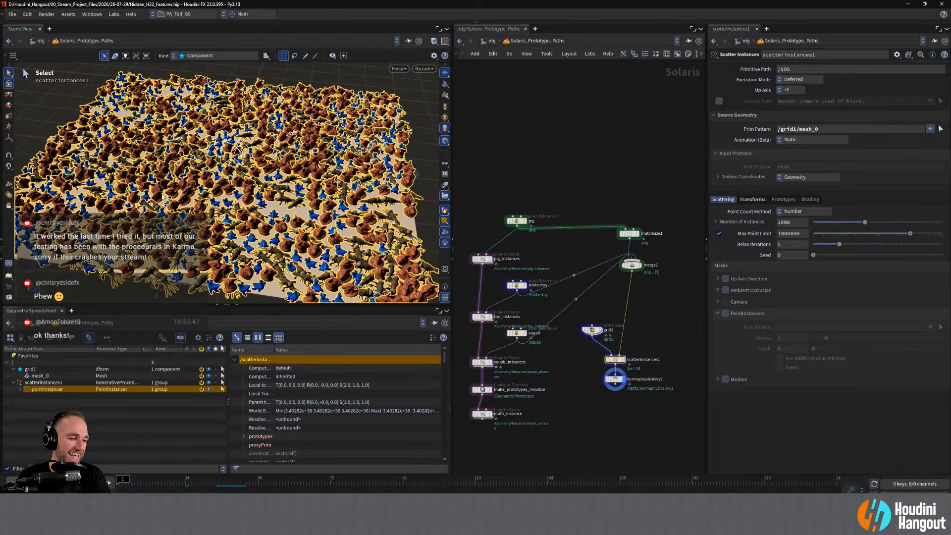
click(444, 164)
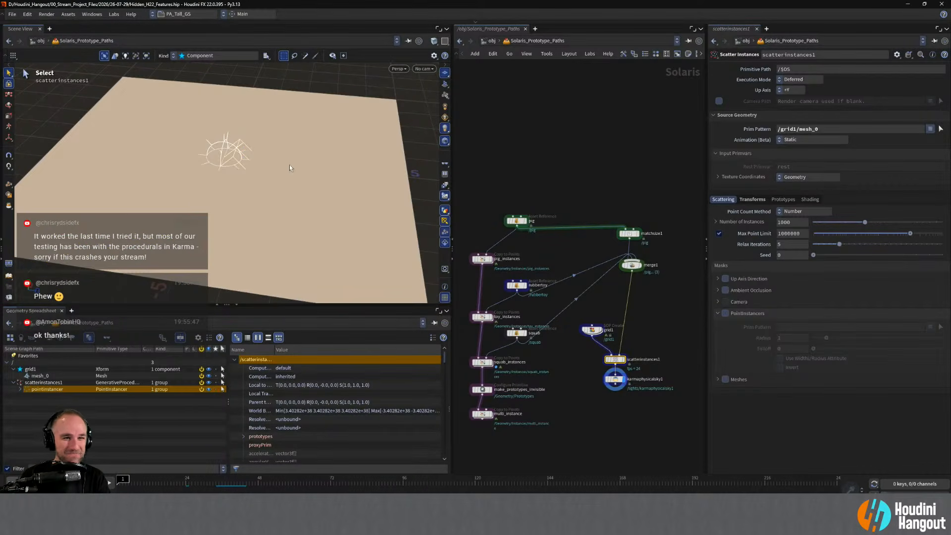
alt+drag(115, 189, 162, 171)
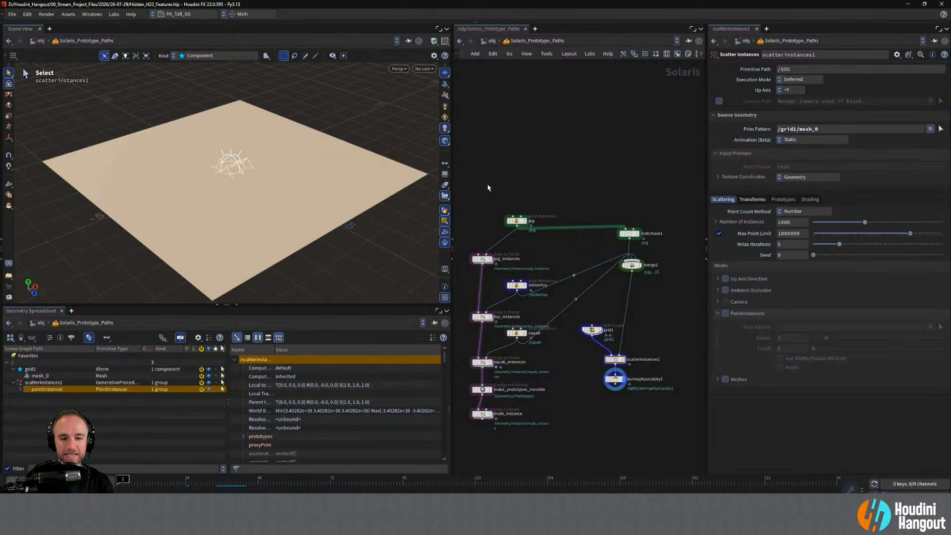
drag(470, 187, 548, 440)
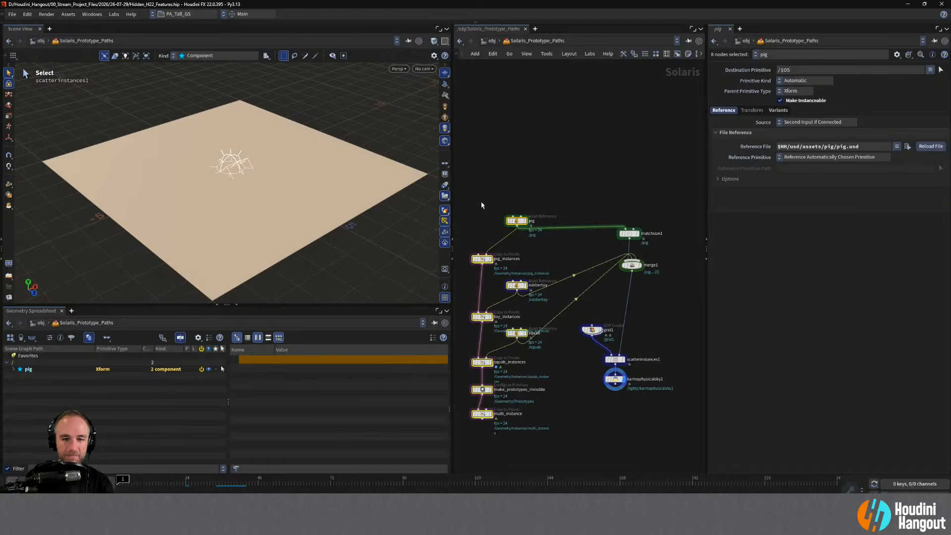
drag(466, 177, 545, 368)
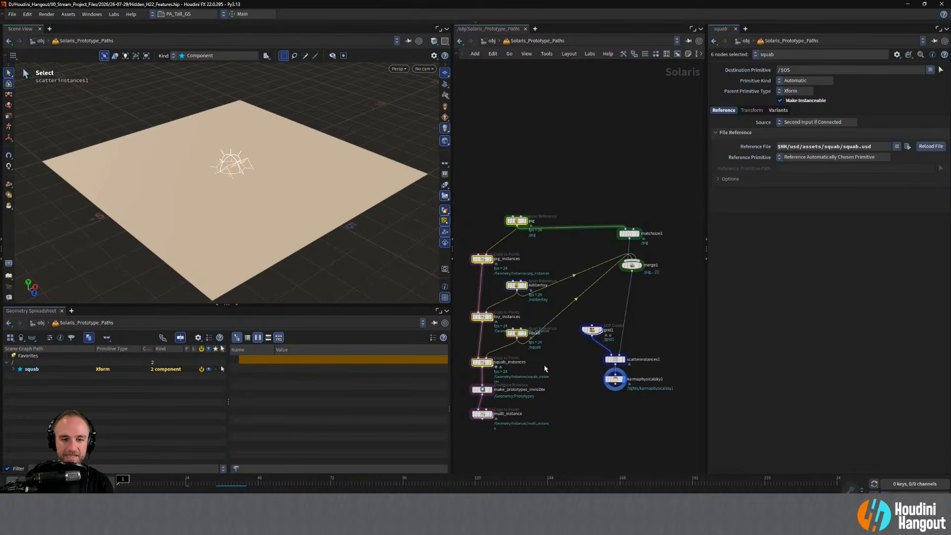
click(512, 117)
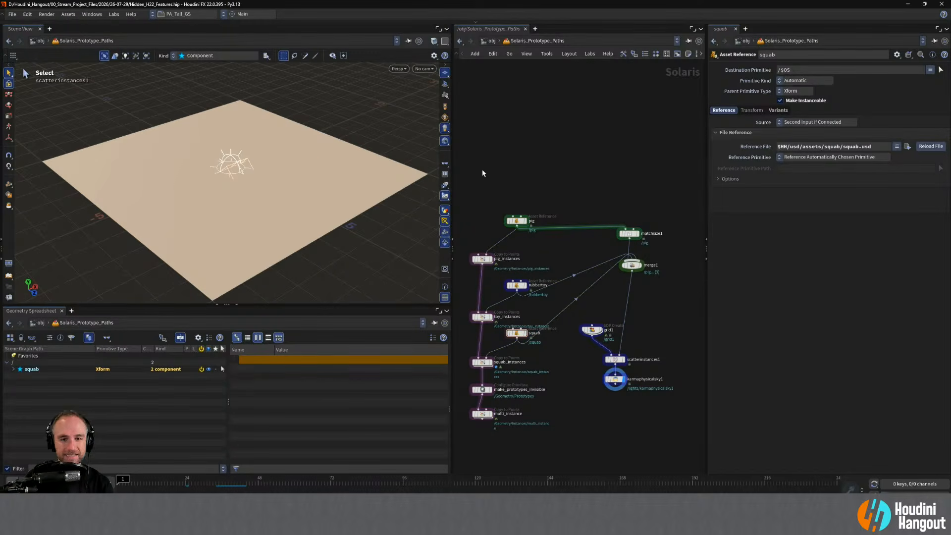
Go up to the object level and add a LOP Network node below Solaris_Prototype_Paths.
key(u)
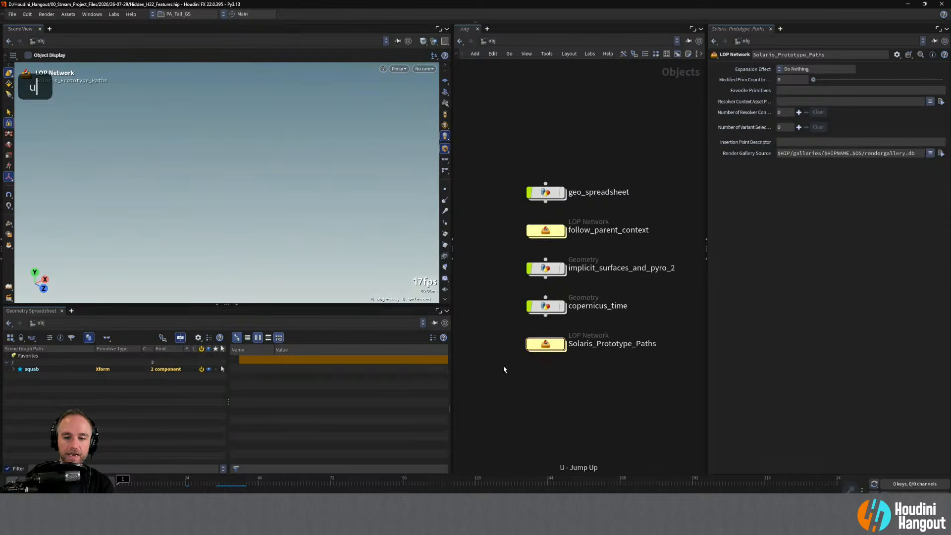
key(Tab)
text(lop n)
key(Return)
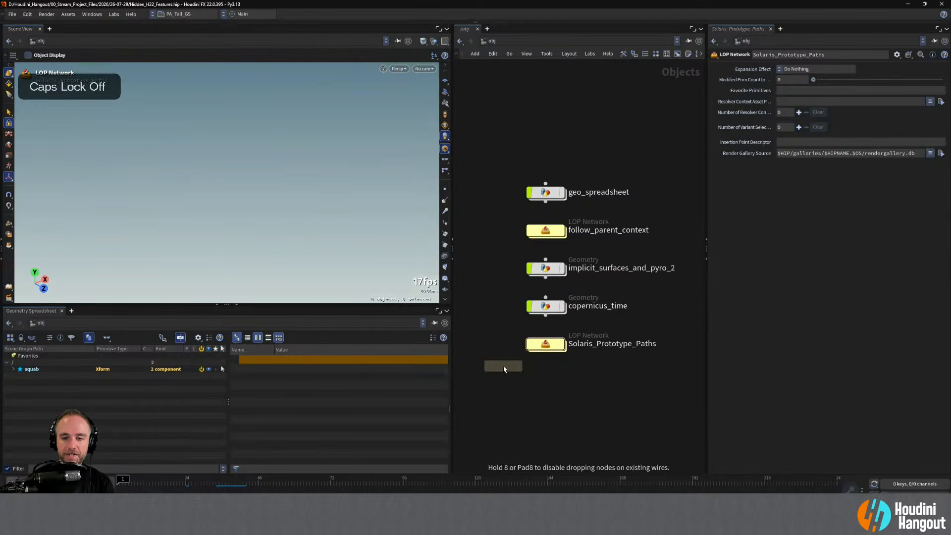
click(529, 381)
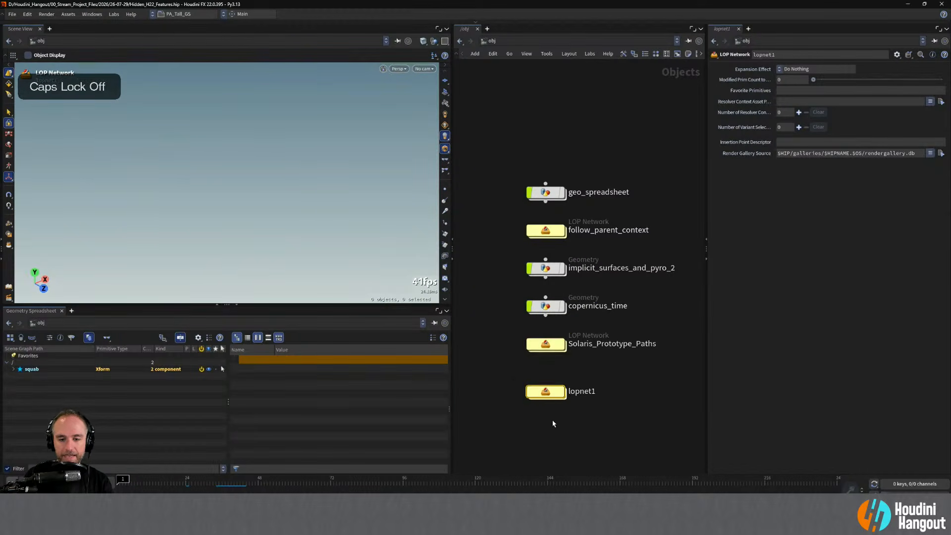
Rename the new LOP Network node as Solaris_PointInstancers.
double_click(600, 388)
text(sola)
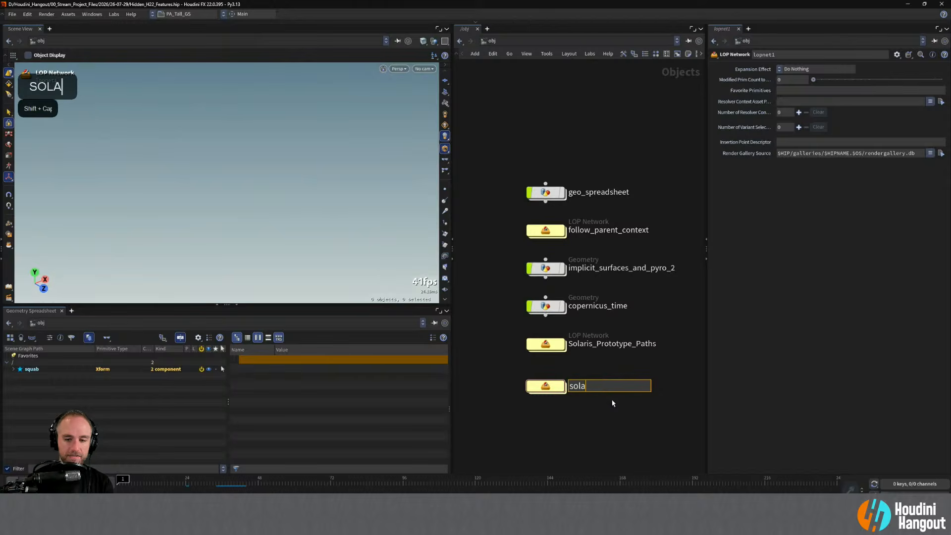
key(Caps_Lock)
key(BackSpace)
key(BackSpace)
key(BackSpace)
key(BackSpace)
text(sOLA)
key(BackSpace)
key(BackSpace)
key(BackSpace)
key(BackSpace)
text(Solaris_)
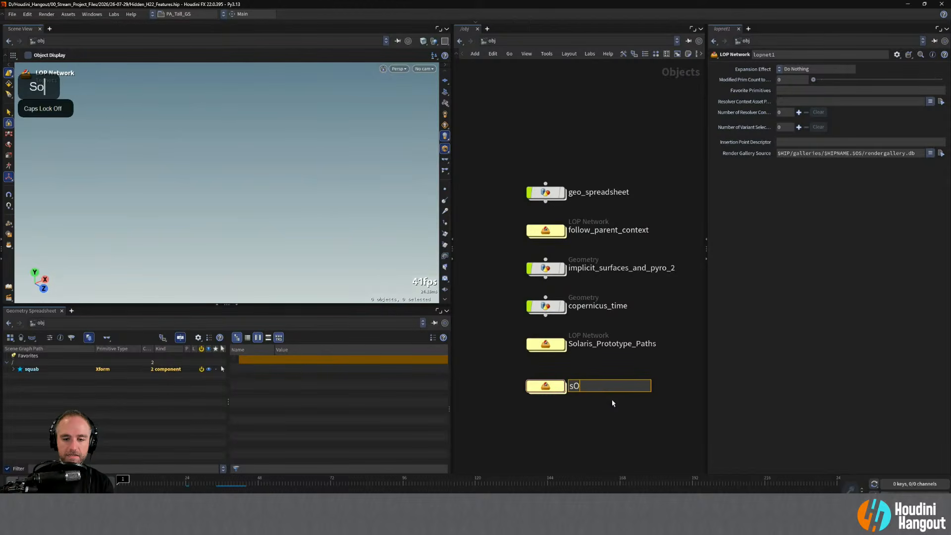
text(Pioi)
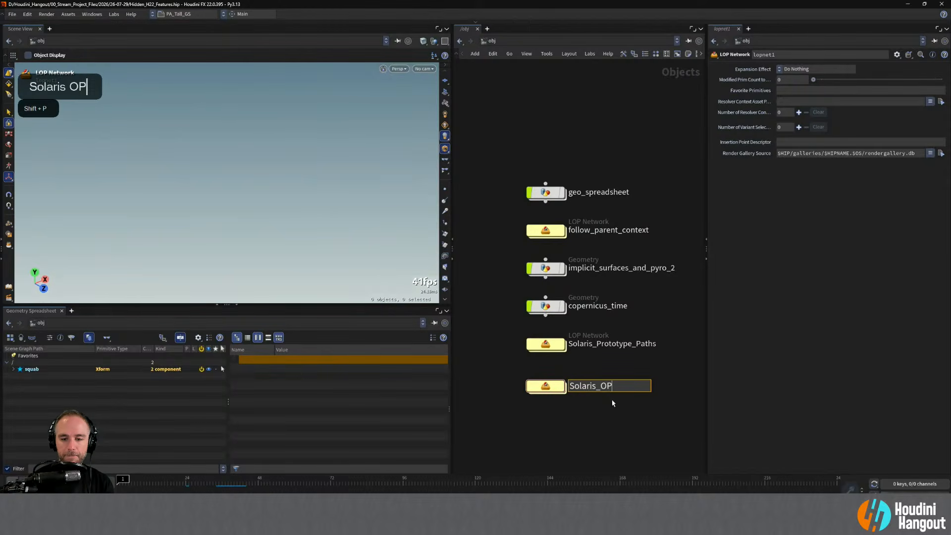
key(BackSpace)
key(BackSpace)
key(BackSpace)
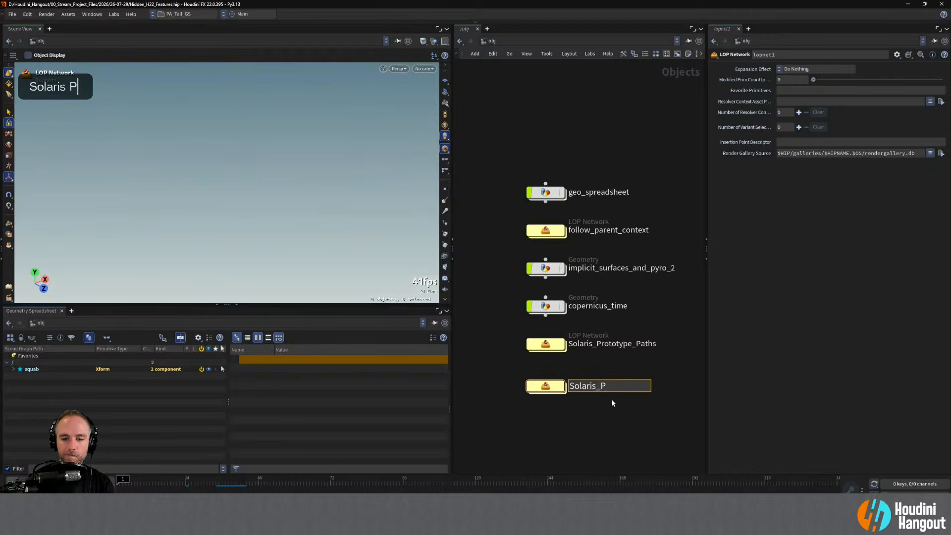
text(ointInstancers)
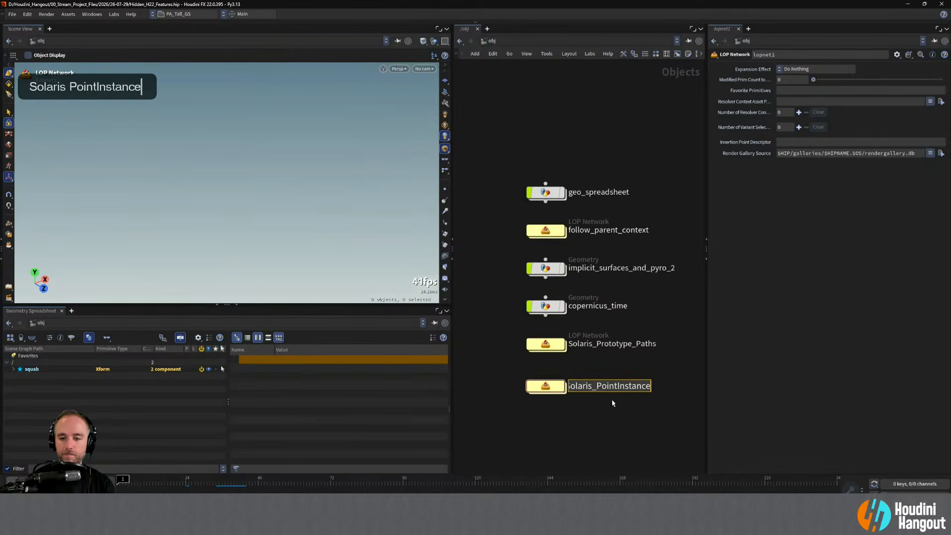
key(Return)
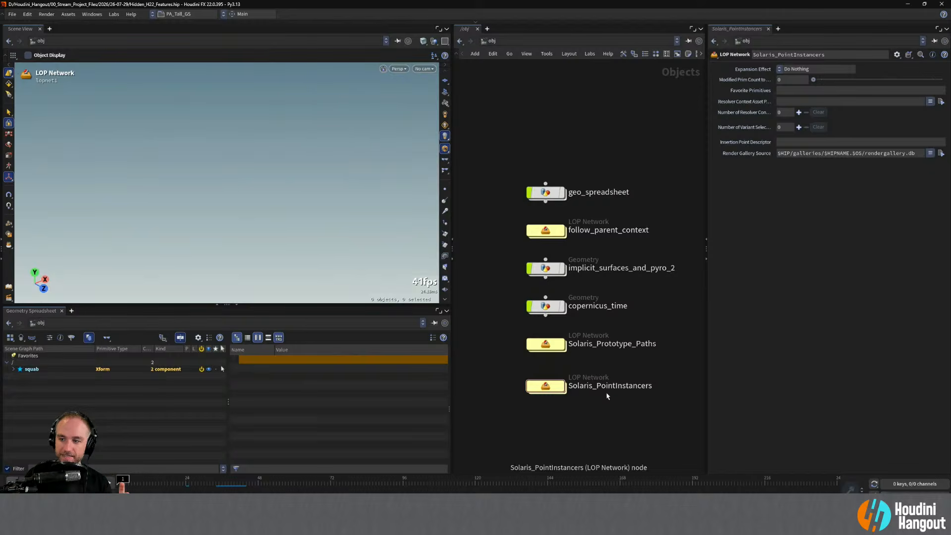
Select all six nodes in the object network, from geo_spreadsheet through Solaris_PointInstancers.
drag(505, 138, 608, 406)
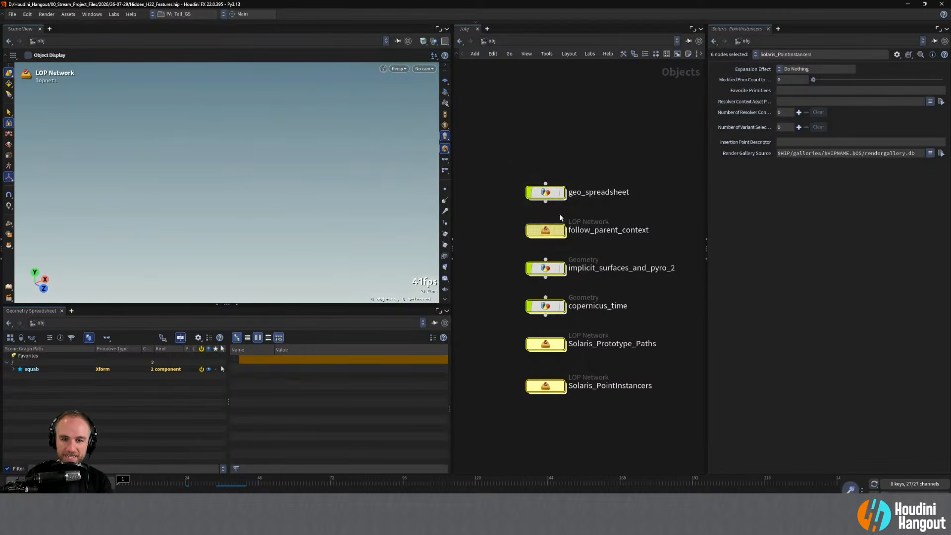
Align the object-level nodes in one evenly spaced vertical column and enter the Solaris_PointInstancers network.
key(a)
drag(546, 194, 544, 230)
click(484, 268)
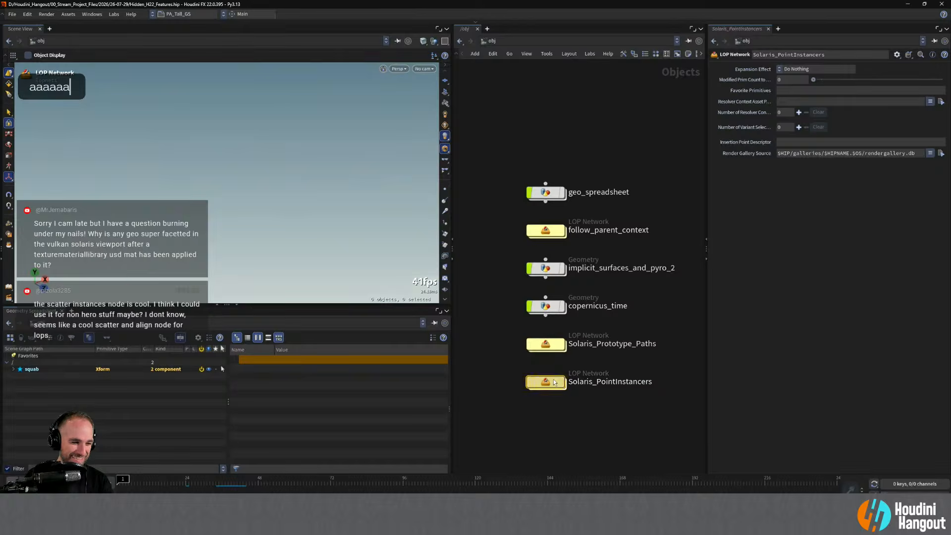
double_click(554, 383)
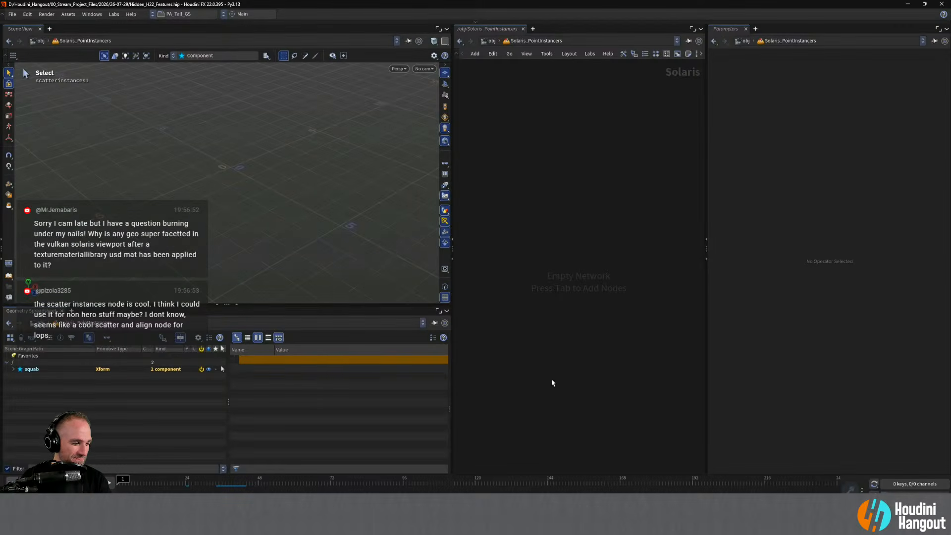
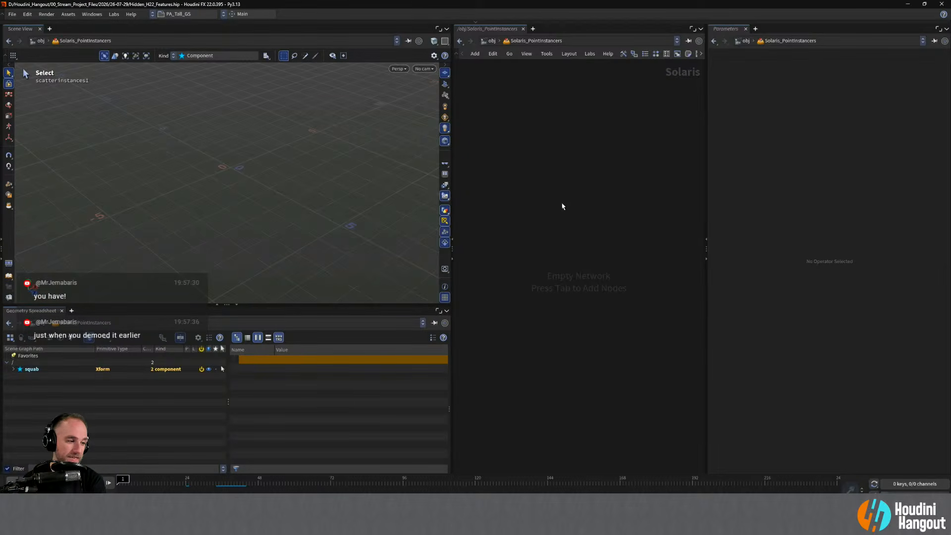
Go back up and enter the follow_parent_context network to examine the template head's shading from several angles.
key(u)
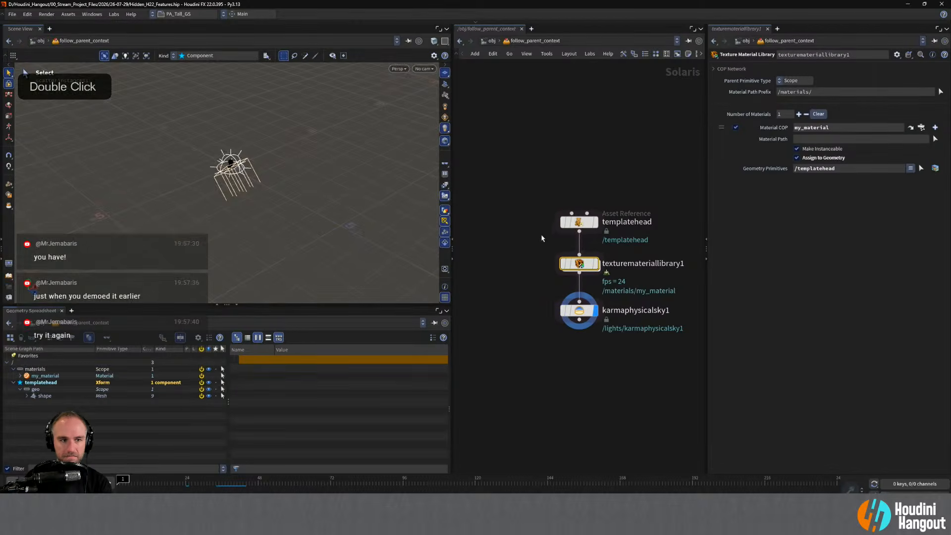
alt+right_drag(233, 164, 264, 132)
mouse_move(263, 132)
alt+mouse_down()
mouse_move(267, 106)
mouse_move(317, 80)
mouse_move(261, 121)
alt+mouse_up()
alt+right_drag(261, 121, 145, 144)
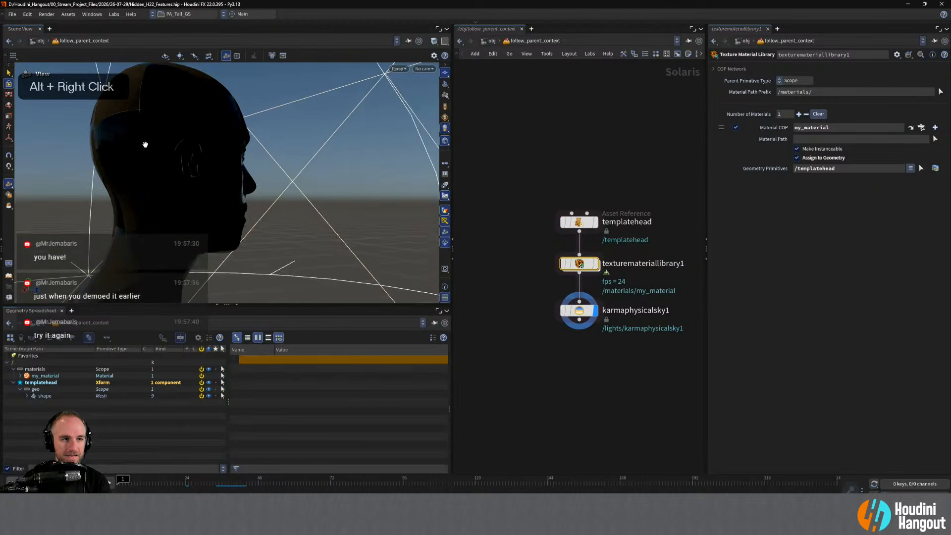
alt+middle_drag(145, 144, 259, 110)
alt+drag(259, 110, 410, 135)
alt+right_drag(410, 136, 299, 179)
mouse_move(299, 179)
alt+mouse_down()
mouse_move(377, 169)
mouse_move(308, 169)
alt+mouse_up()
alt+right_drag(257, 127, 355, 102)
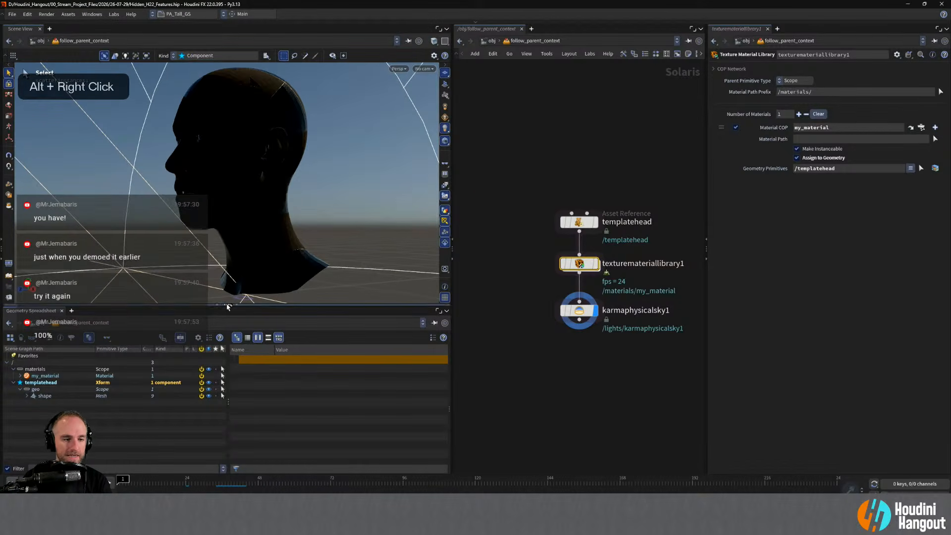
Switch the viewport renderer to Karma CPU and examine the head's surface from the front and sides.
click(401, 69)
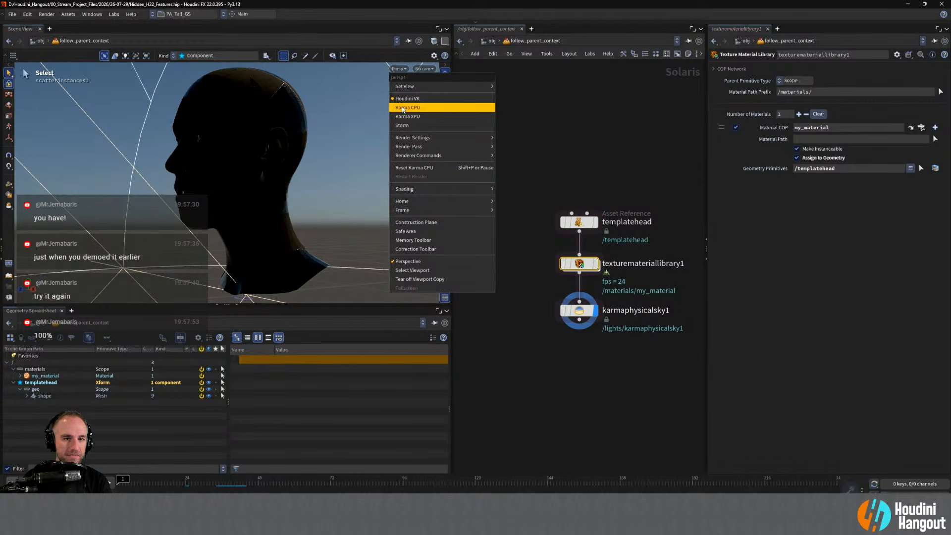
click(402, 108)
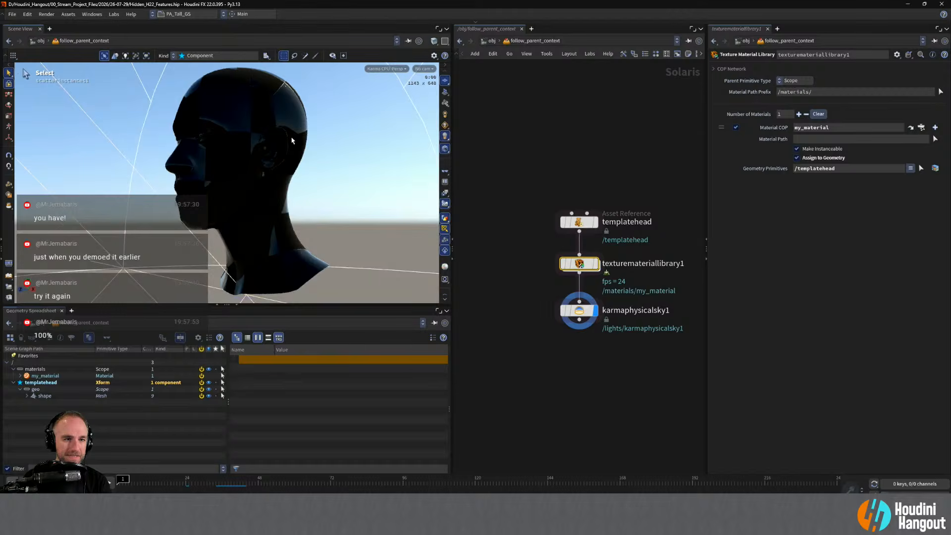
alt+drag(299, 114, 218, 139)
alt+right_drag(218, 139, 258, 113)
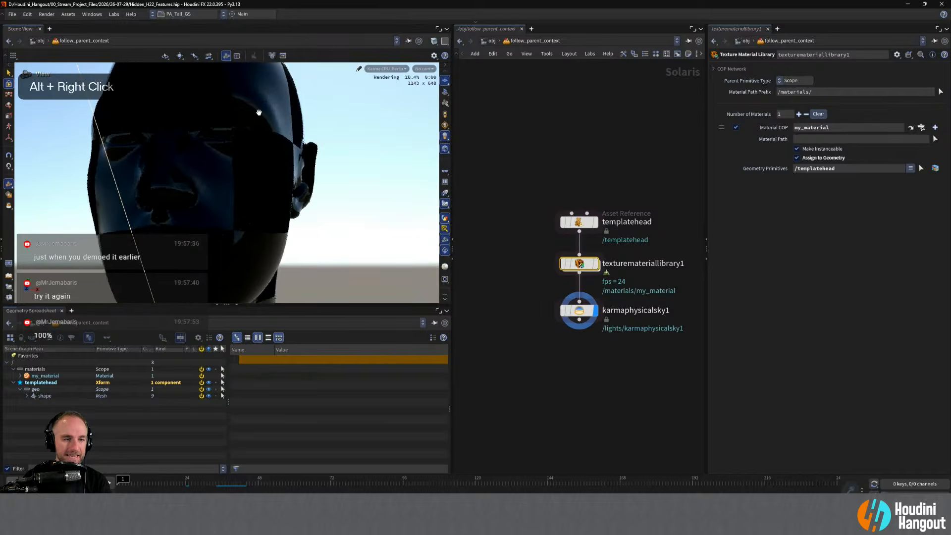
alt+middle_drag(258, 113, 354, 131)
mouse_move(354, 131)
alt+mouse_down()
mouse_move(325, 140)
mouse_move(361, 131)
alt+mouse_up()
alt+right_drag(361, 131, 278, 142)
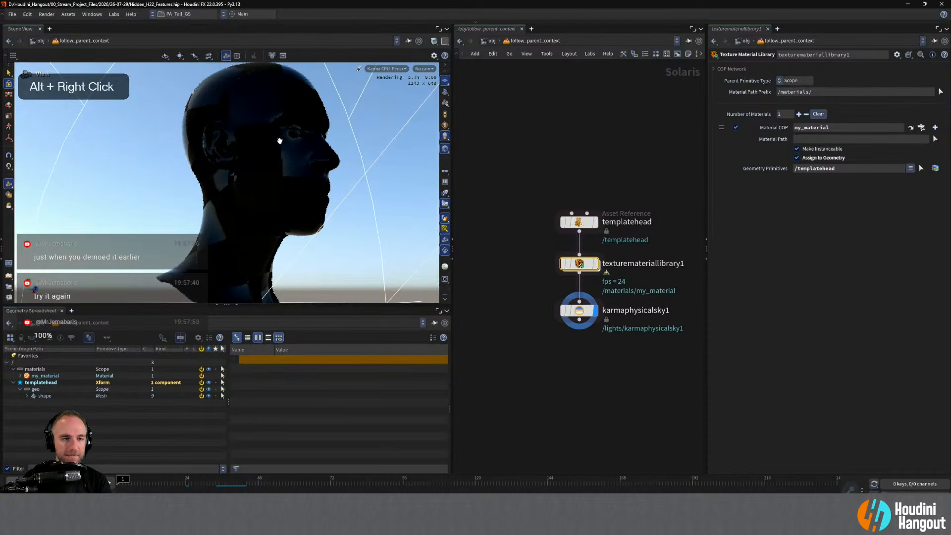
Set the viewport renderer back to Houdini VK and compare the head's shading up close and from afar.
click(401, 69)
click(401, 99)
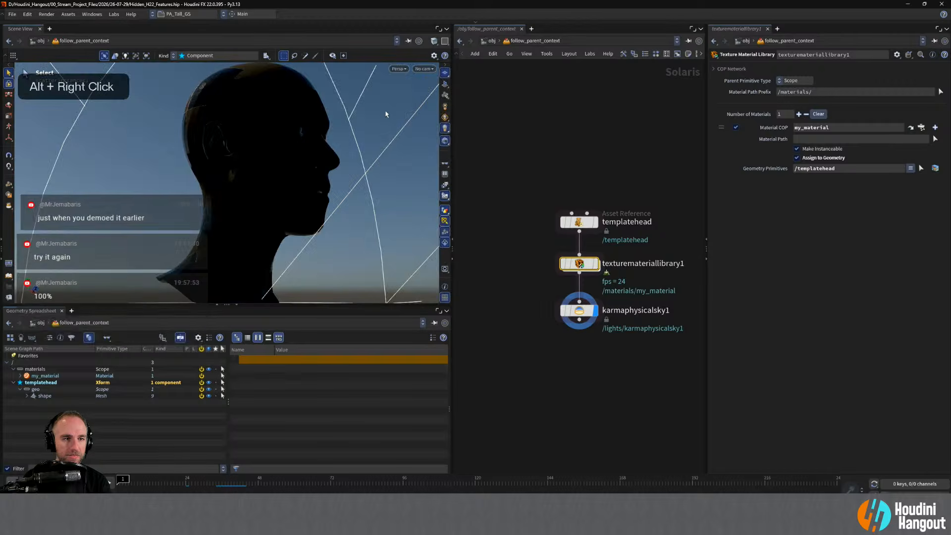
alt+drag(230, 103, 239, 99)
alt+right_drag(240, 99, 227, 148)
alt+drag(227, 149, 99, 126)
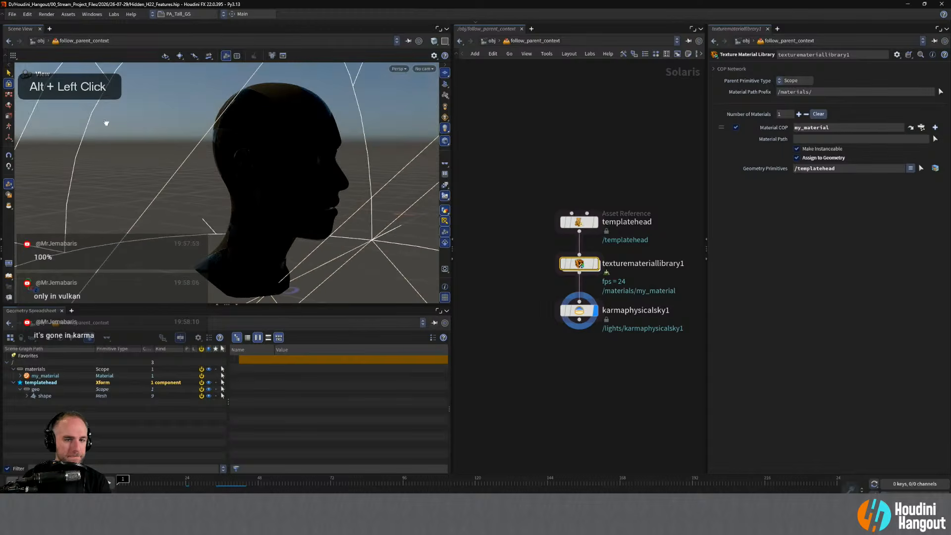
Look at the my_material parameters inside texturemateriallibrary1 and return to the follow_parent_context network.
double_click(579, 264)
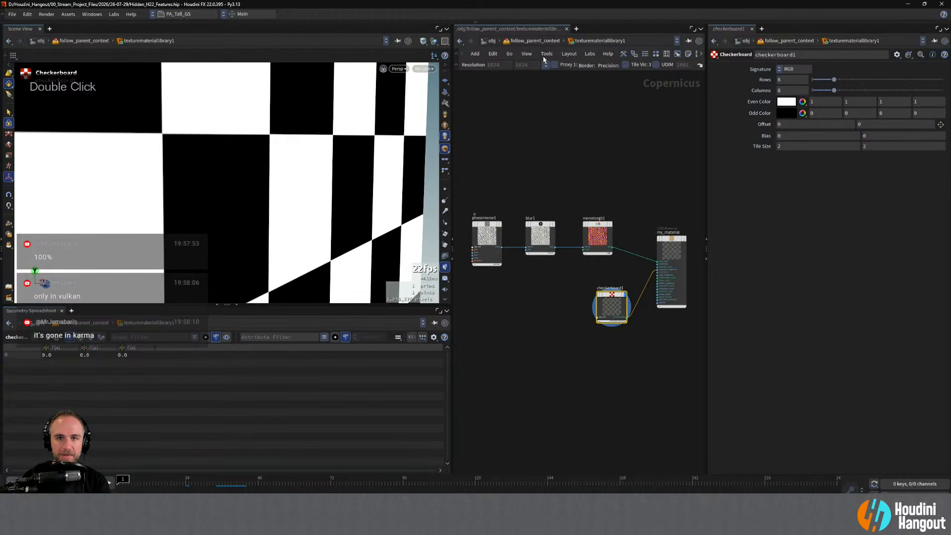
middle_drag(663, 210, 573, 206)
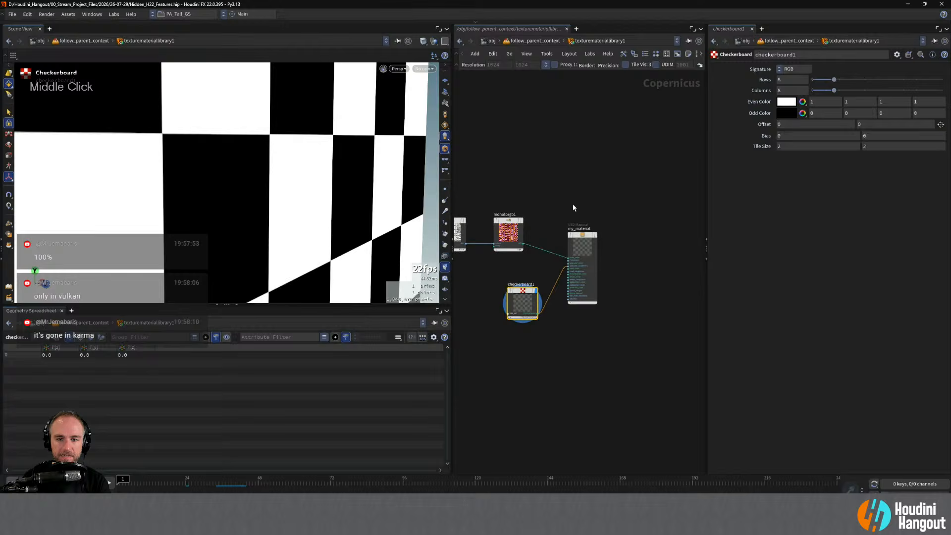
double_click(584, 236)
right_drag(573, 198, 569, 195)
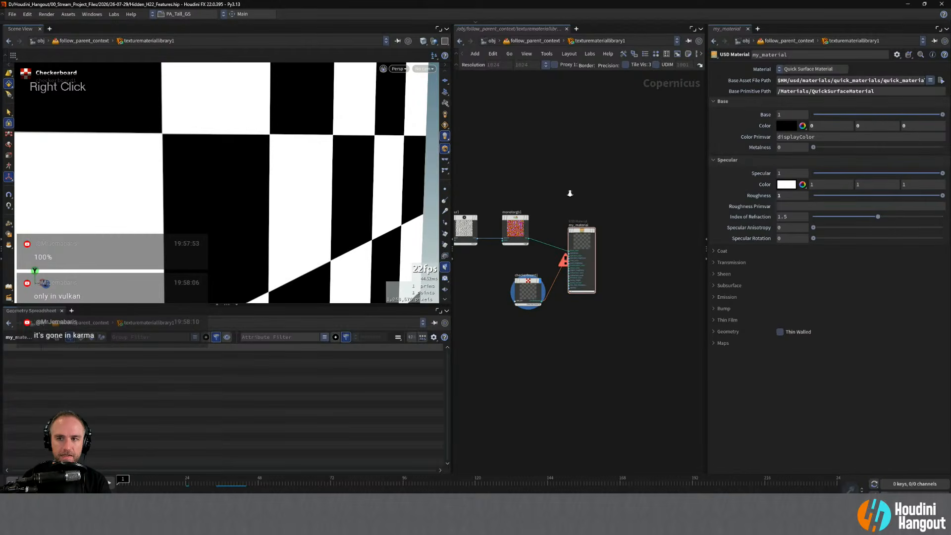
click(529, 41)
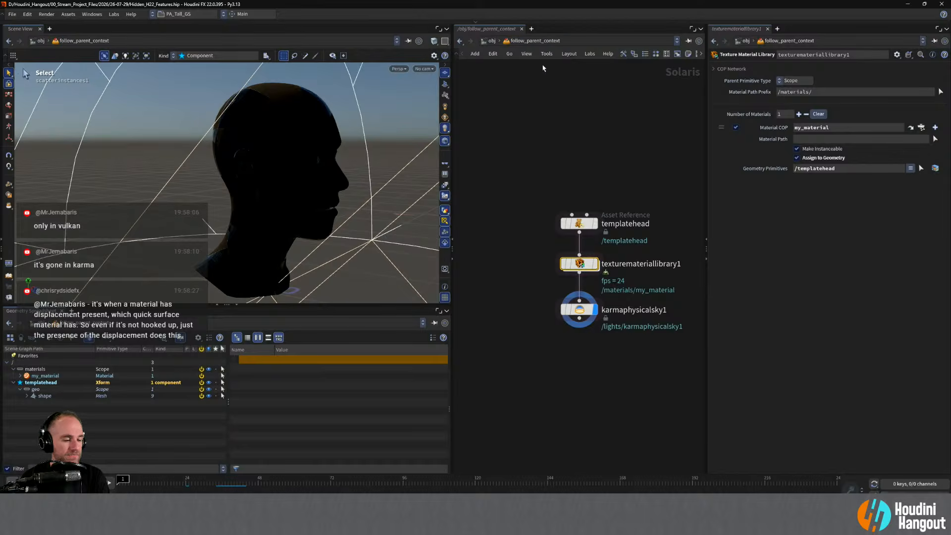
Reenter texturemateriallibrary1 and check the bump settings and Bump Style options of my_material.
double_click(580, 265)
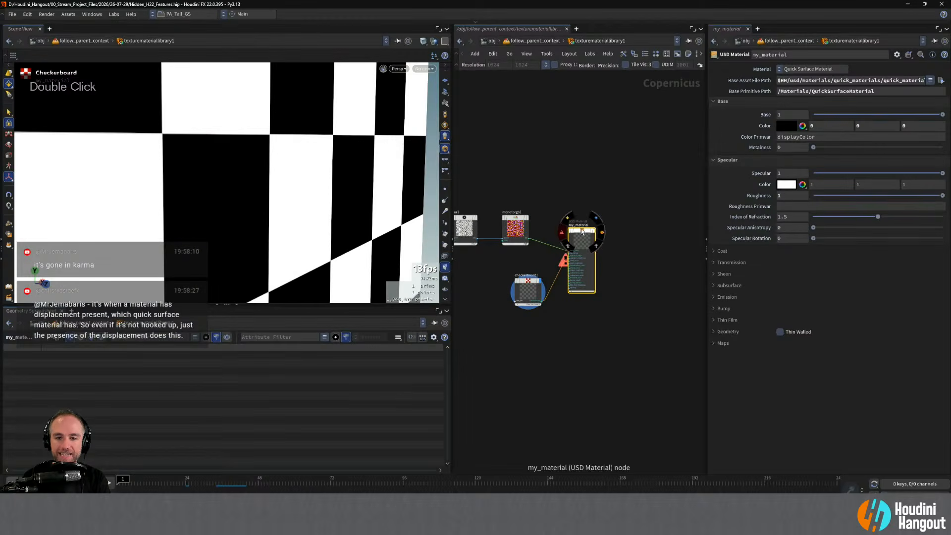
click(714, 309)
click(785, 323)
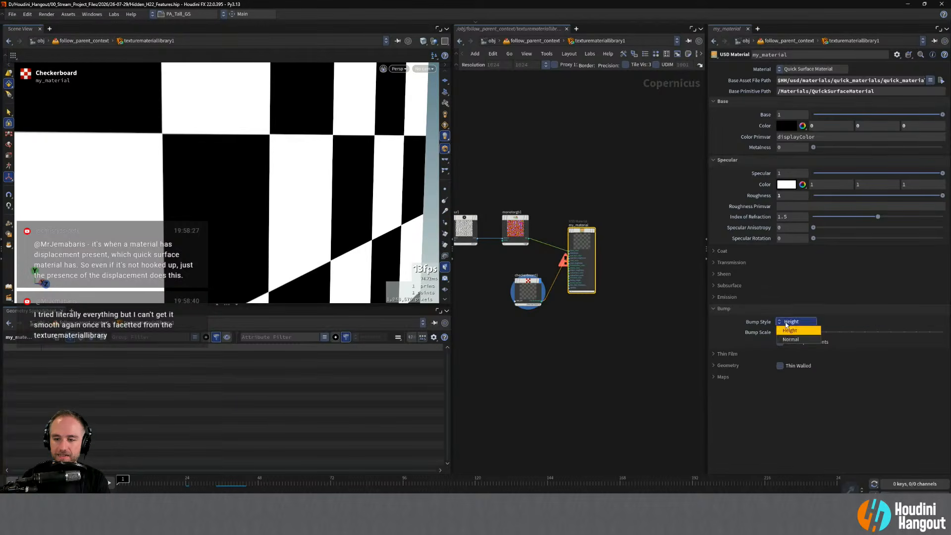
click(731, 341)
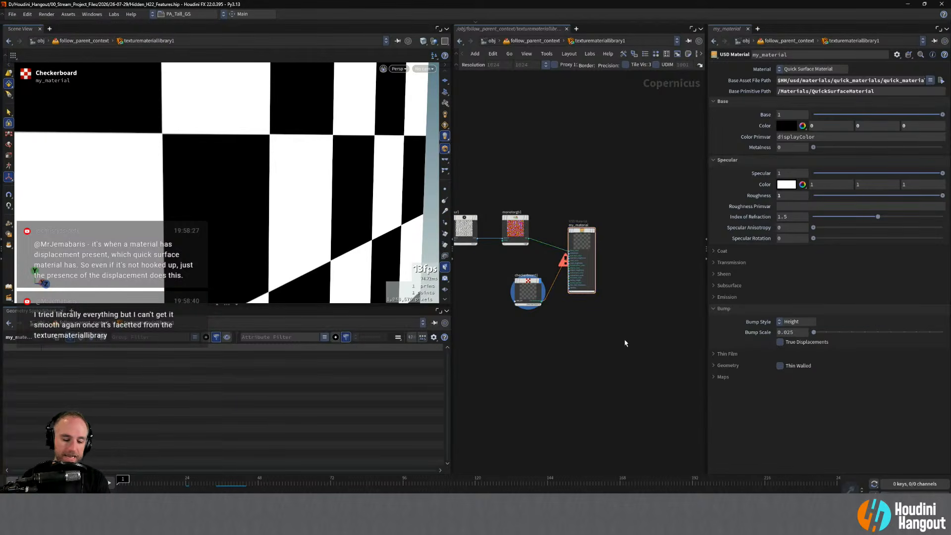
Return to the follow_parent_context network and examine the head for faceting from the front and both sides.
key(u)
alt+right_drag(272, 159, 278, 153)
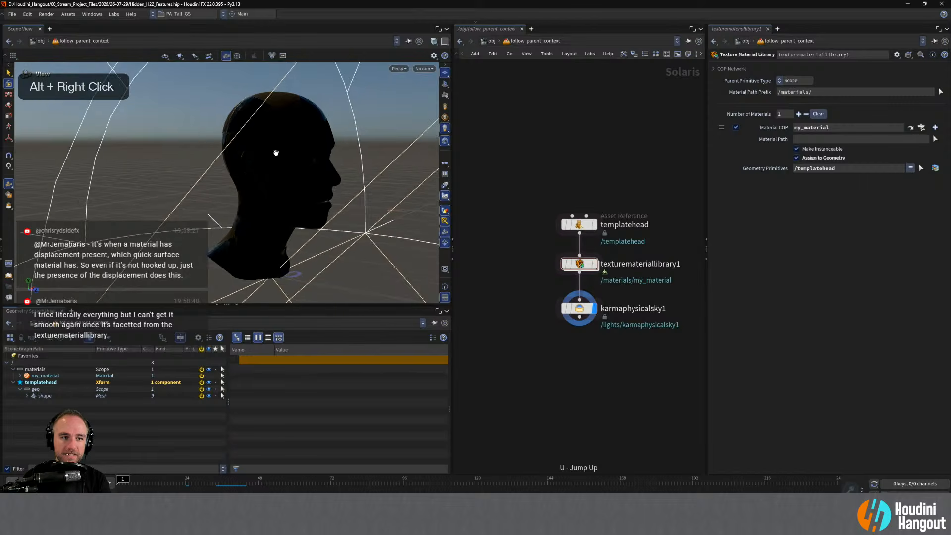
alt+drag(278, 153, 448, 150)
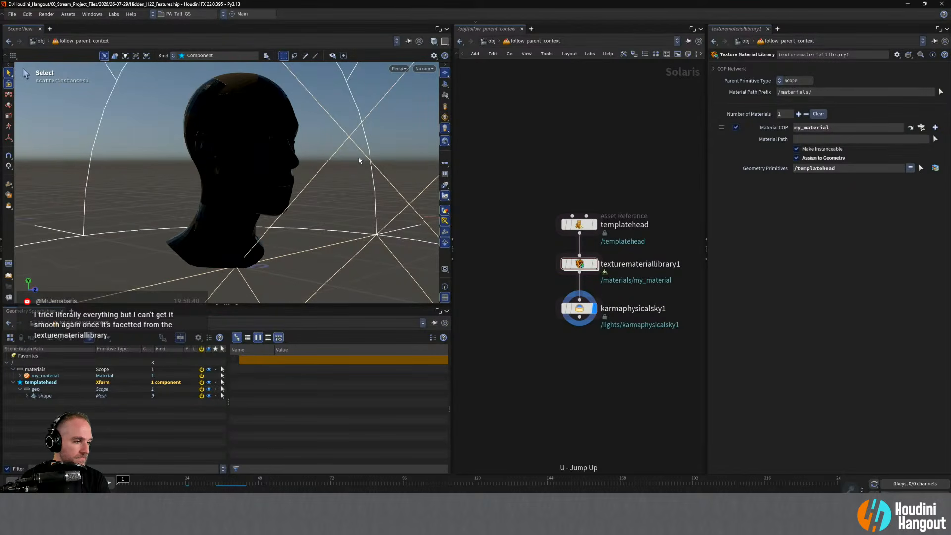
alt+drag(251, 100, 324, 95)
alt+middle_drag(325, 96, 316, 96)
alt+drag(316, 96, 237, 113)
alt+middle_drag(238, 112, 261, 150)
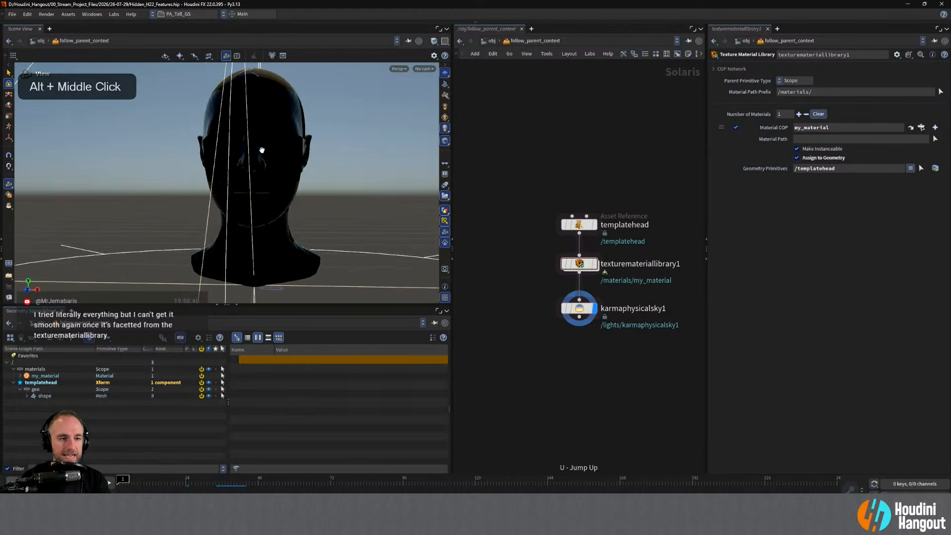
alt+drag(261, 151, 356, 119)
alt+right_drag(246, 162, 218, 157)
Enter texturemateriallibrary1 again, set the display flag on my_material and inspect the node's info for its error.
click(620, 270)
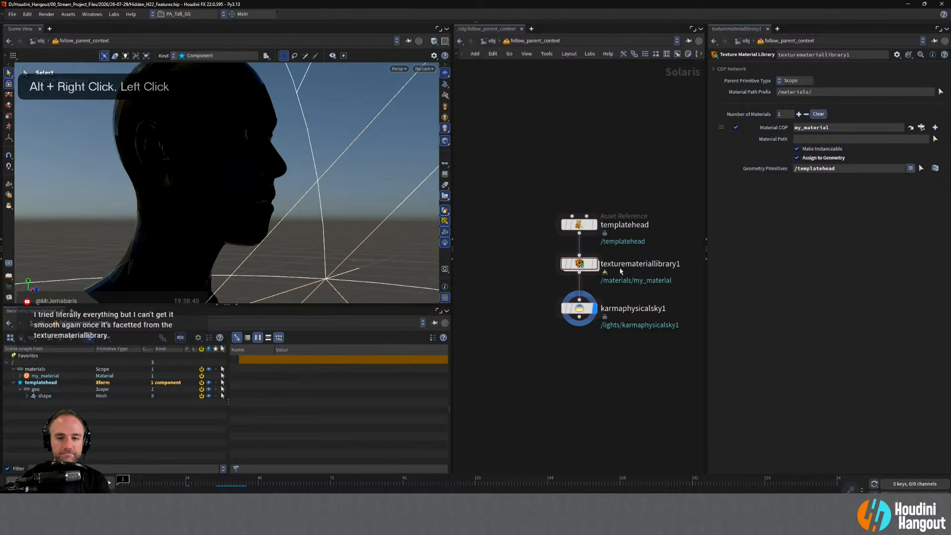
double_click(584, 266)
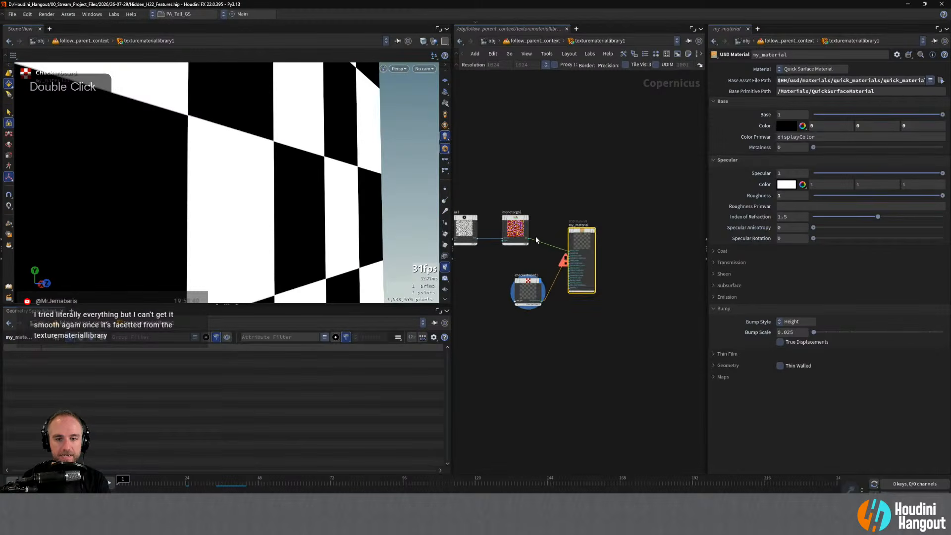
right_drag(536, 240, 547, 265)
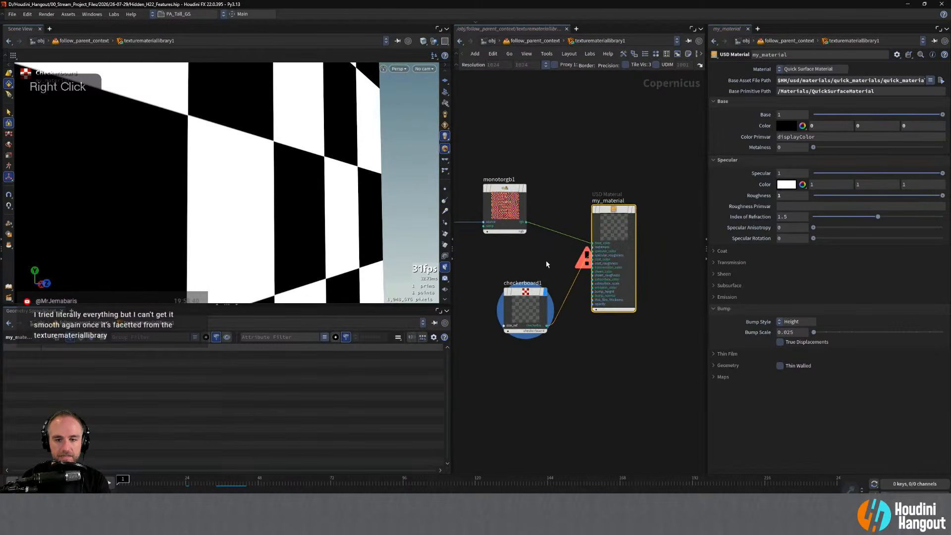
click(623, 213)
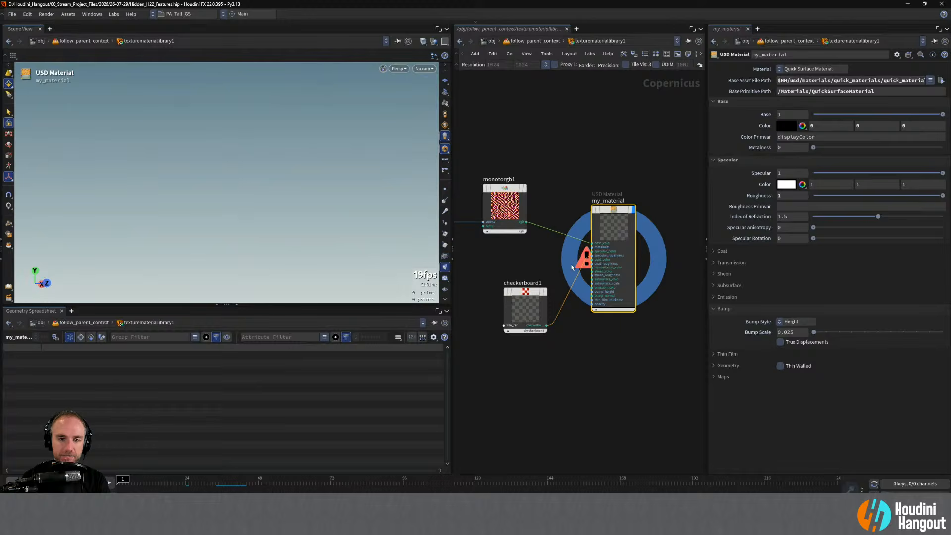
middle_click(614, 215)
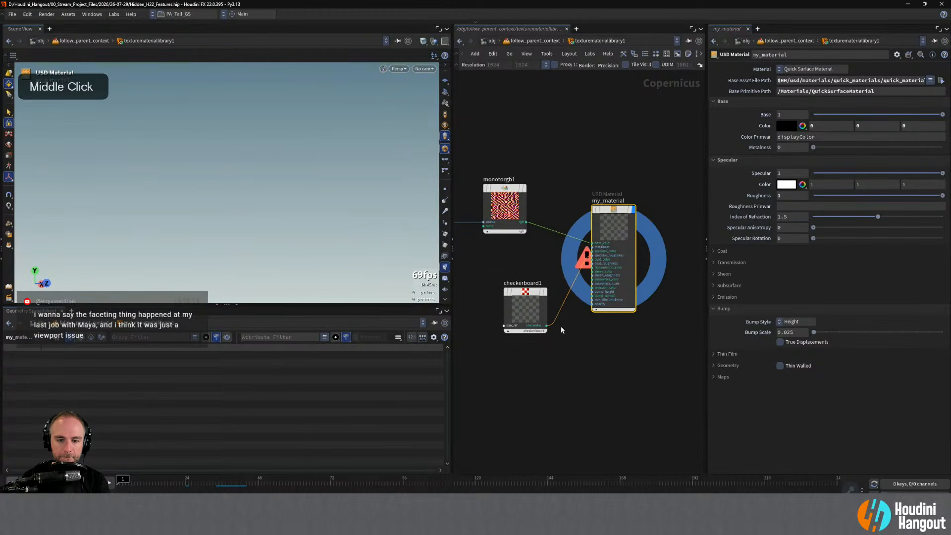
Insert an RGB to Mono node on the connection between checkerboard1 and my_material, making room by shifting checkerboard1 aside.
drag(529, 293, 504, 293)
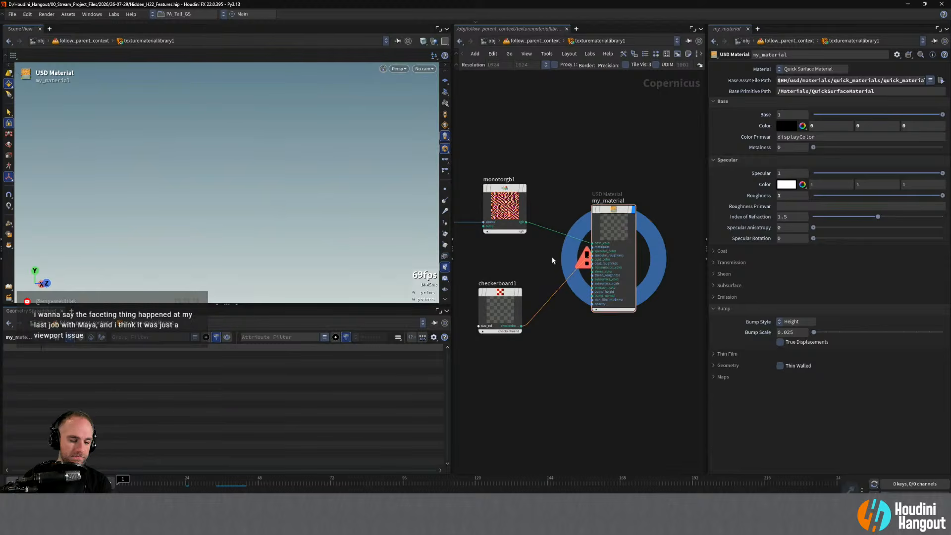
key(Tab)
text(rgb to)
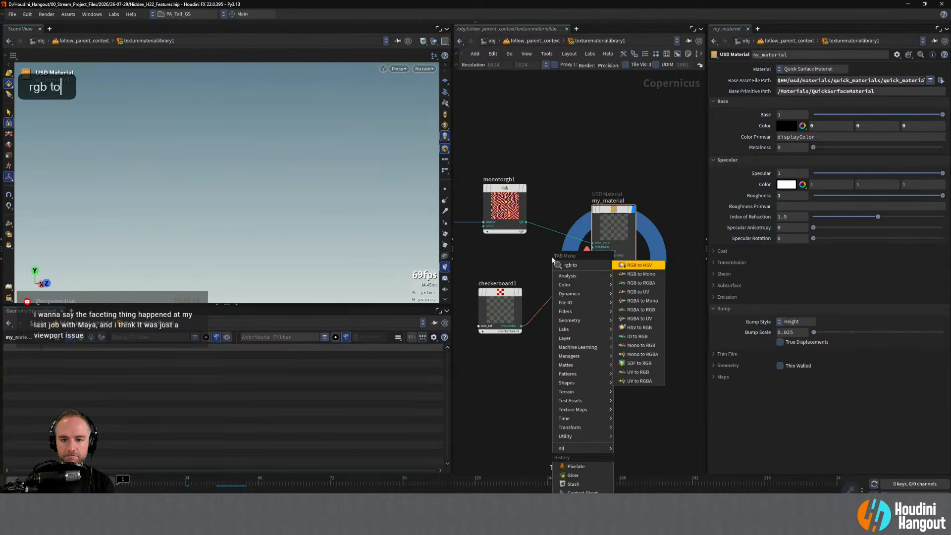
key(Down)
key(Return)
click(583, 289)
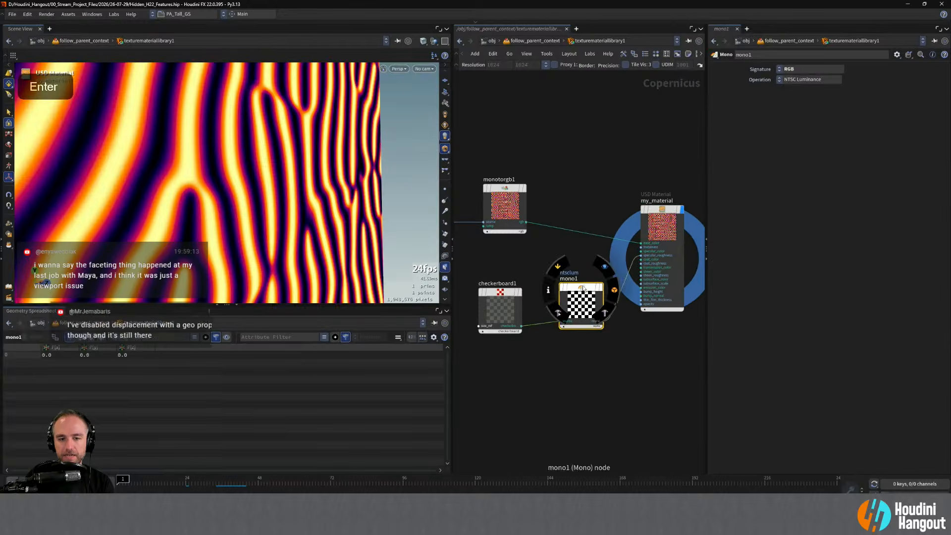
click(649, 210)
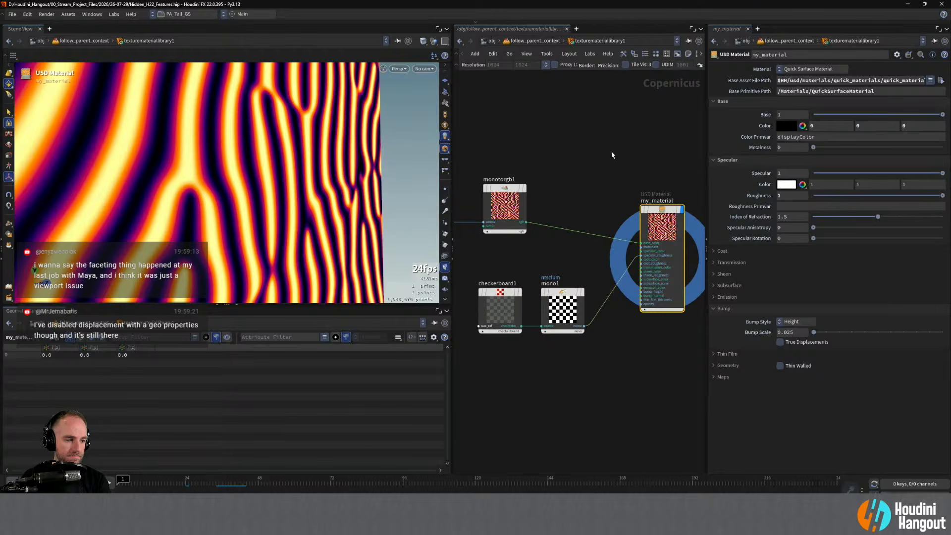
click(613, 155)
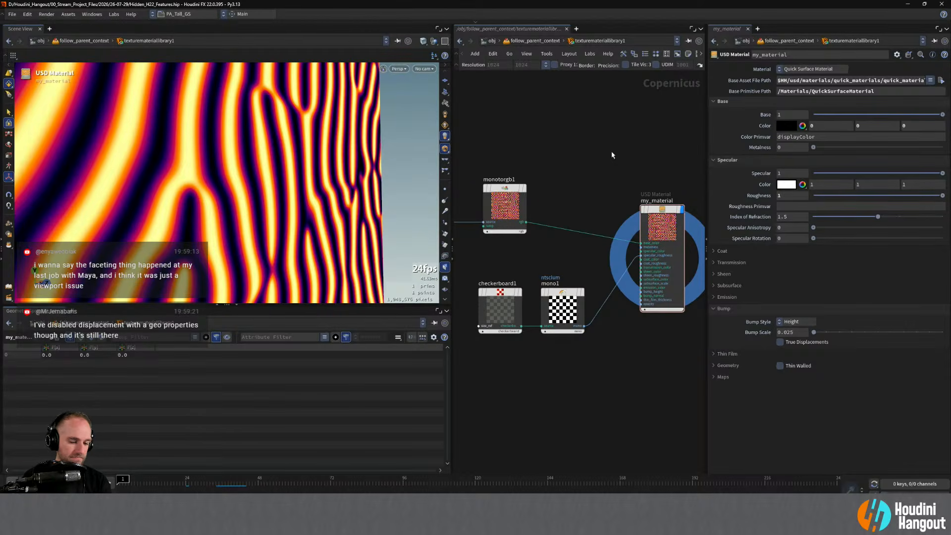
Return to the follow_parent_context network, select karmaphysicalsky1 and review the head's shading from another angle.
key(u)
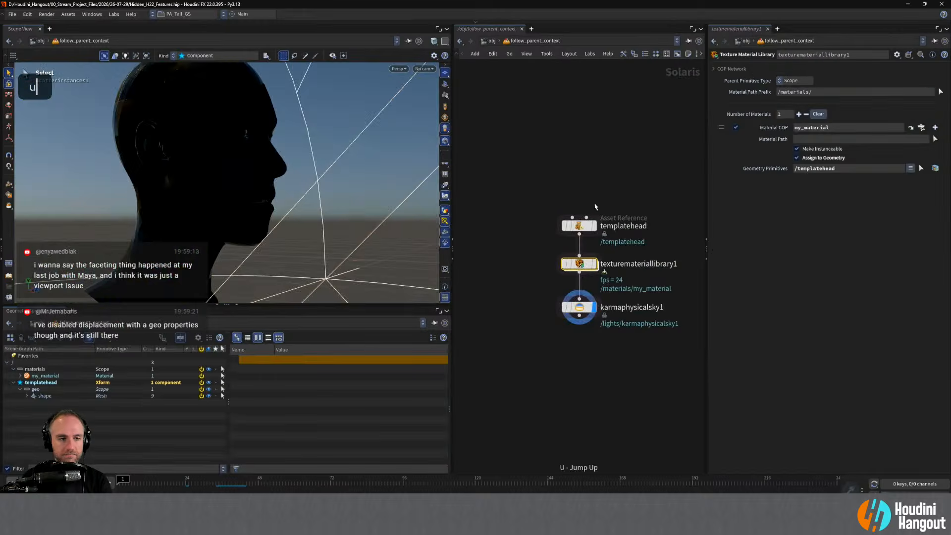
click(581, 308)
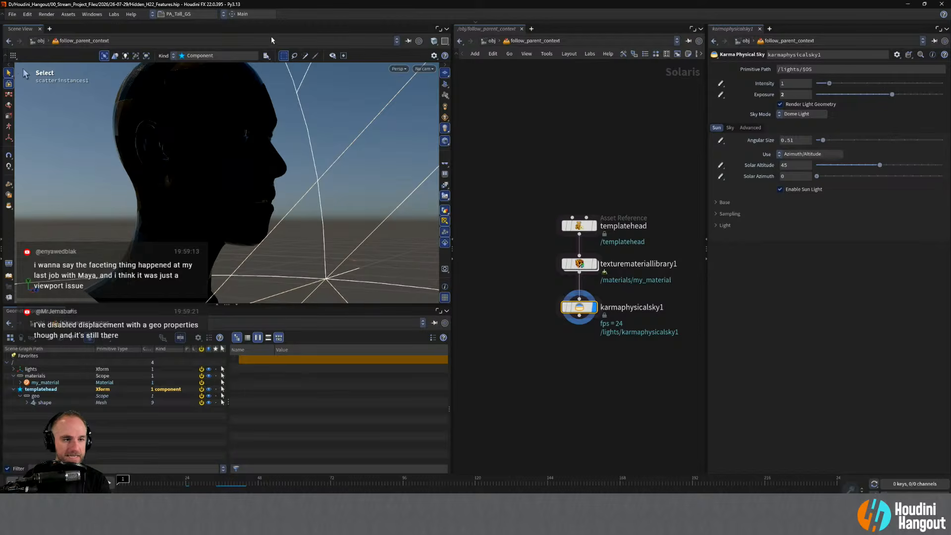
alt+drag(214, 144, 195, 162)
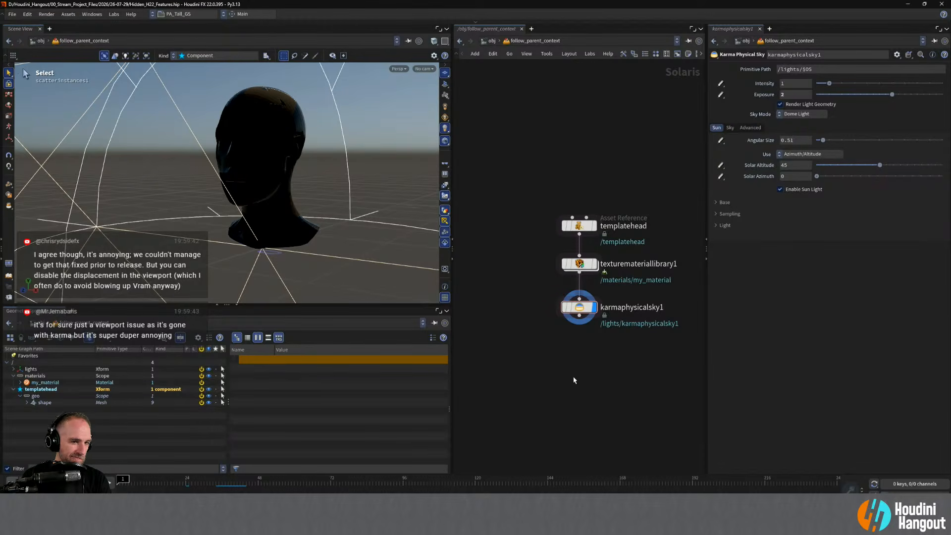
Turn off Displacement Map in the viewport's material properties and examine the head's shading up close from above.
click(445, 165)
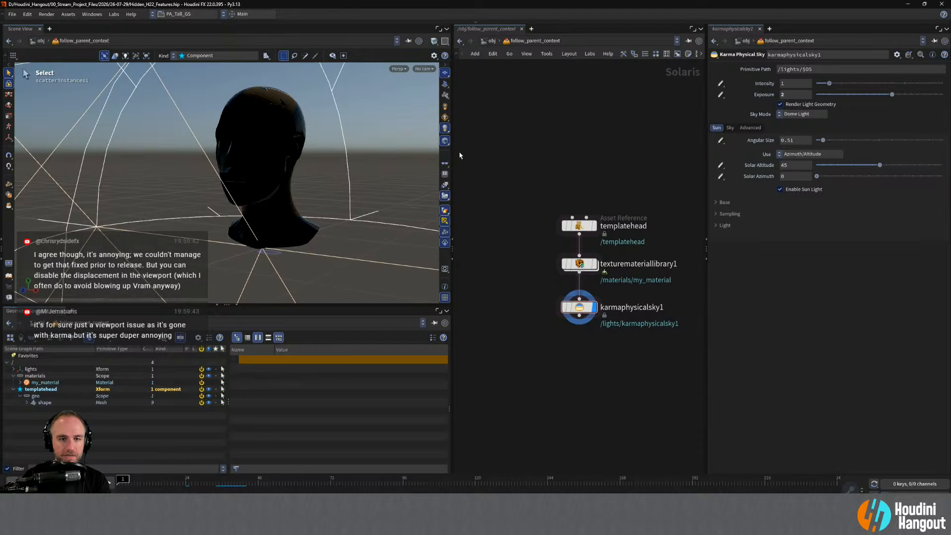
right_click(444, 140)
click(453, 182)
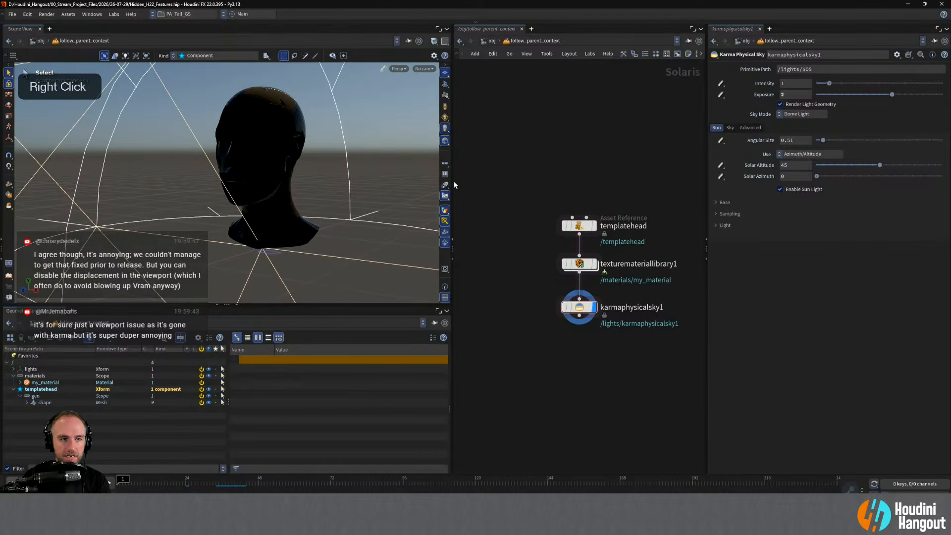
alt+drag(292, 124, 249, 153)
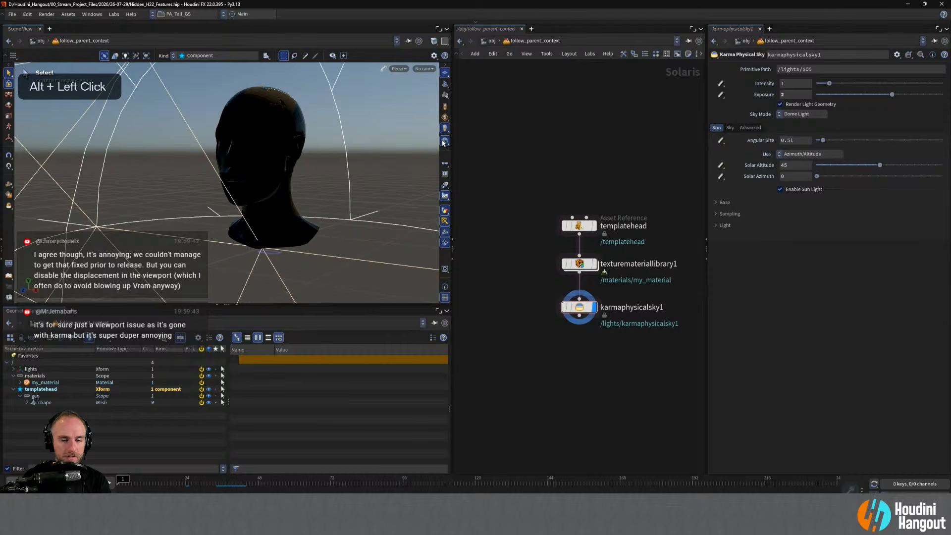
alt+right_drag(288, 143, 266, 150)
alt+click(242, 153)
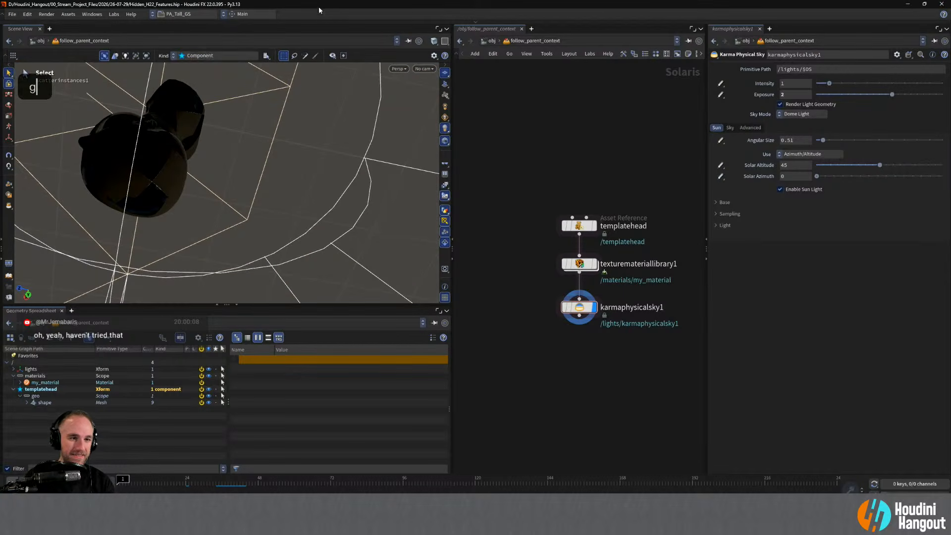
alt+right_drag(246, 187, 187, 105)
alt+drag(187, 106, 219, 140)
alt+right_drag(219, 139, 215, 129)
alt+drag(215, 129, 233, 127)
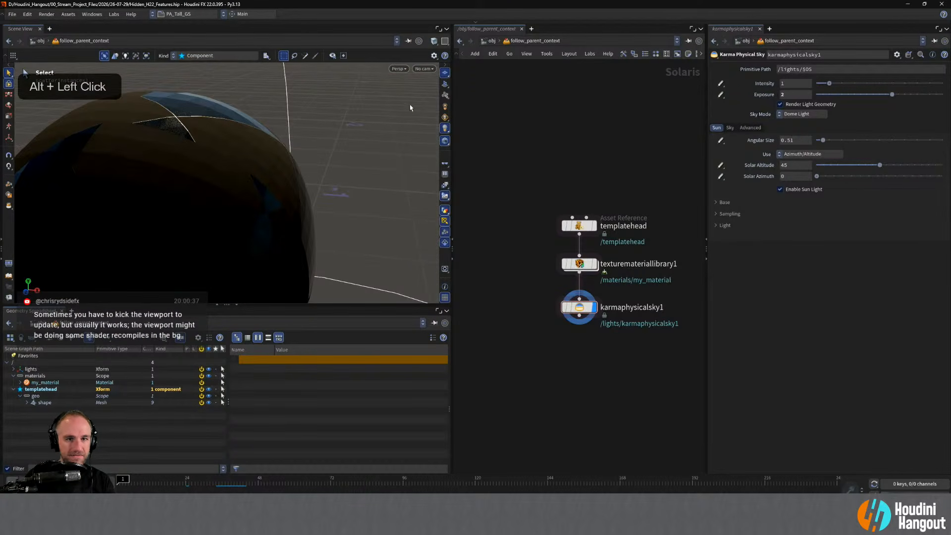
Check the viewport's material and lighting display options and re-examine the crown of the head for faceting.
right_click(437, 143)
right_click(445, 140)
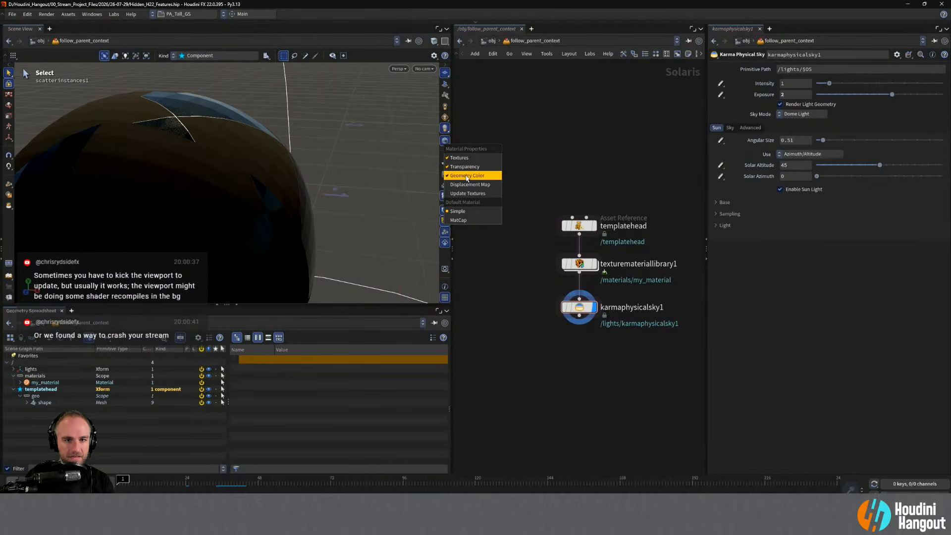
click(480, 117)
right_click(448, 129)
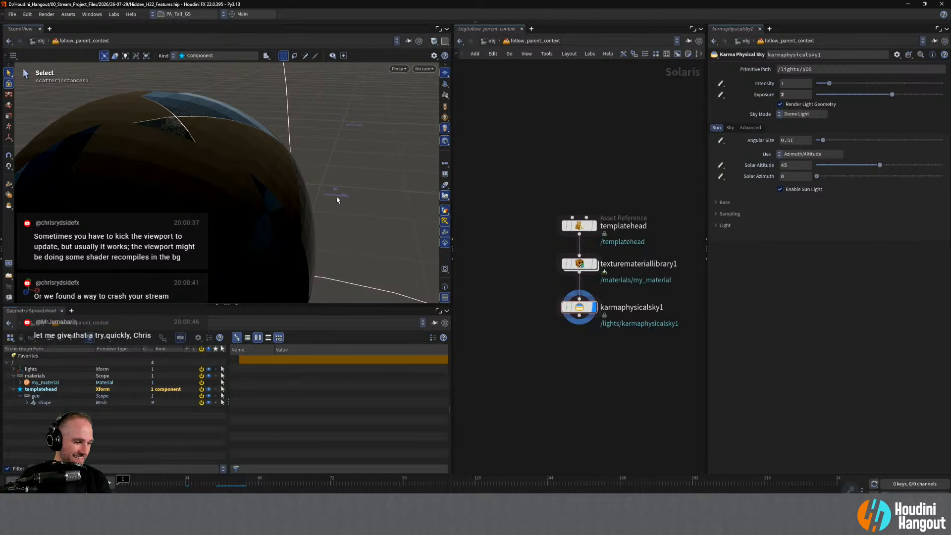
alt+right_drag(340, 198, 206, 165)
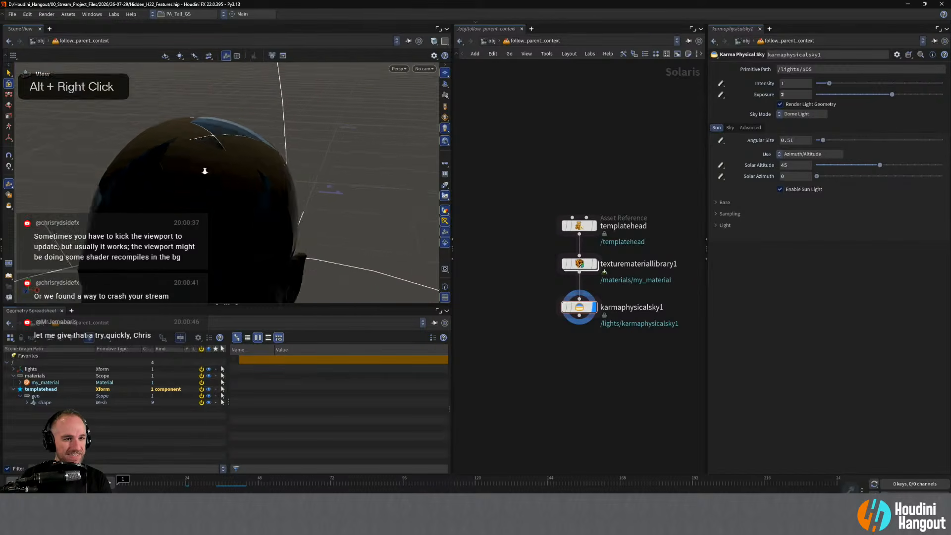
alt+drag(207, 165, 215, 148)
alt+right_drag(216, 147, 261, 149)
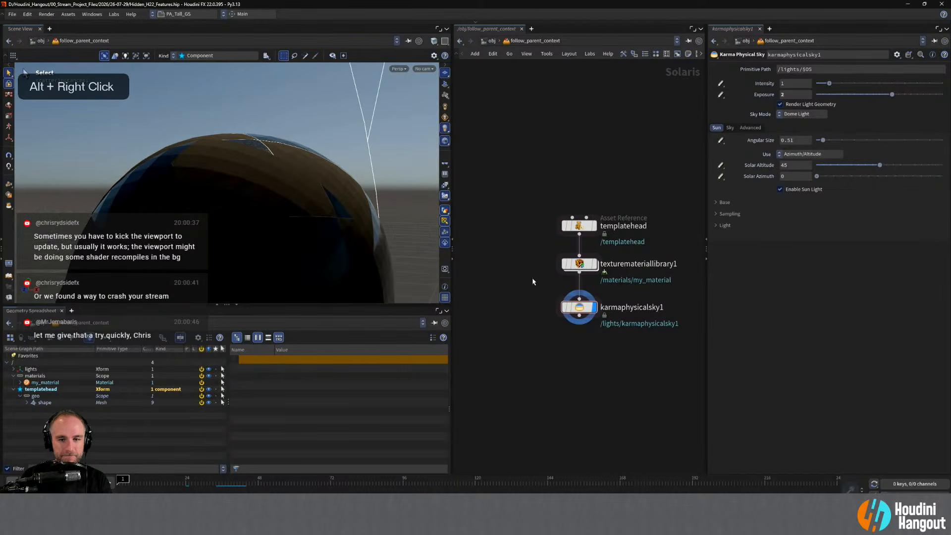
Enter texturemateriallibrary1, inspect the info of my_material and return to the follow_parent_context network.
double_click(578, 262)
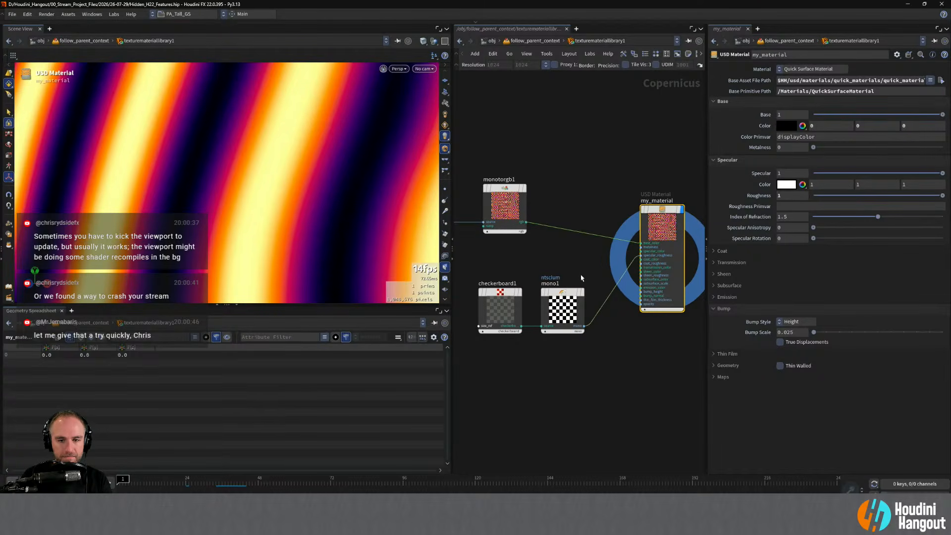
middle_click(661, 218)
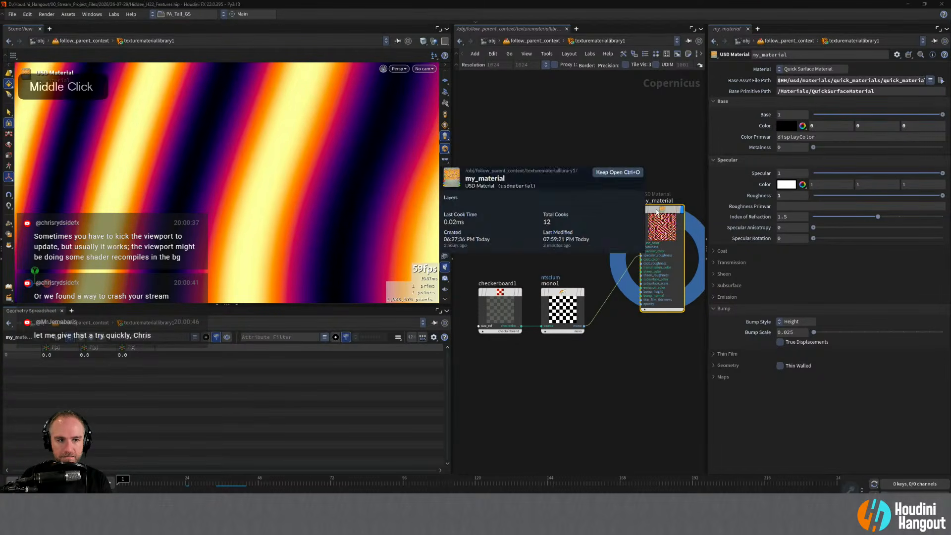
key(u)
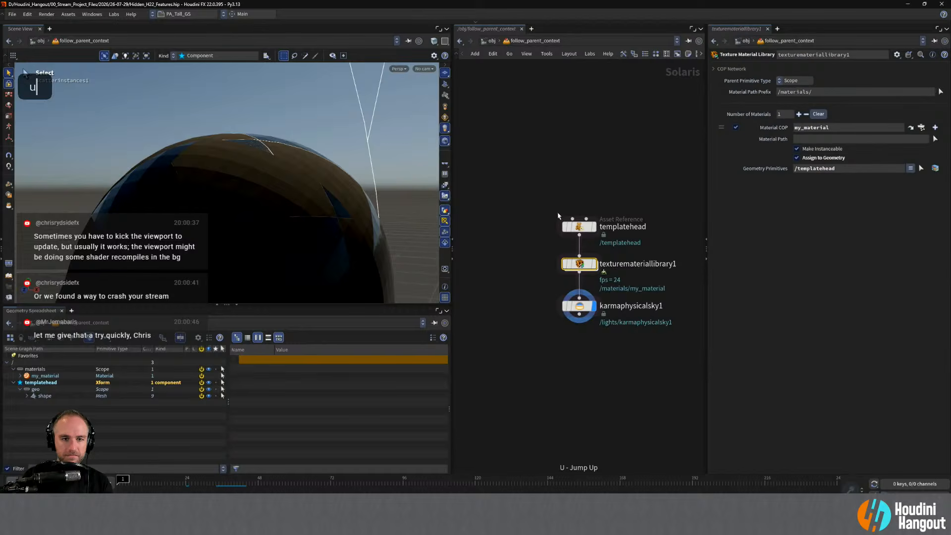
Switch the viewport's material display off and on, run Update Textures and review the head's shading again.
right_click(445, 197)
click(497, 164)
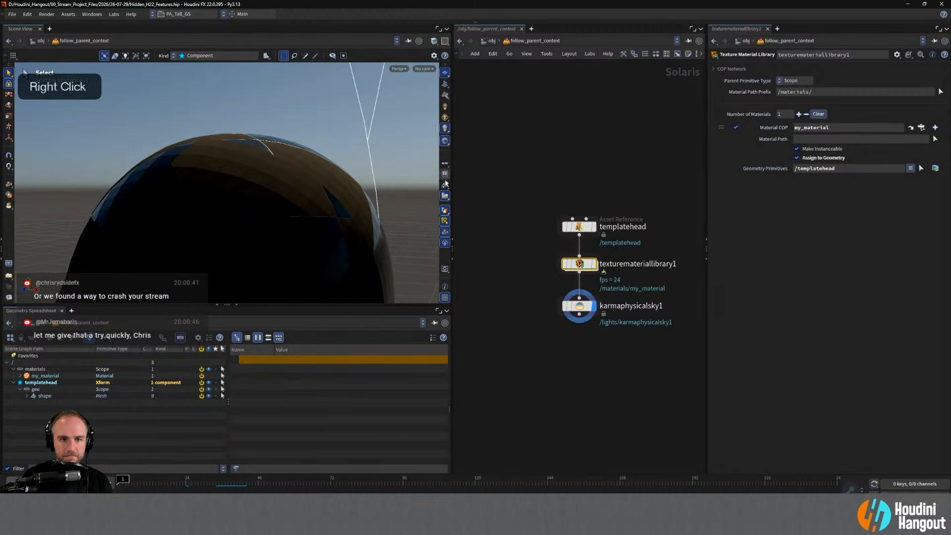
click(445, 142)
click(445, 142)
right_click(445, 144)
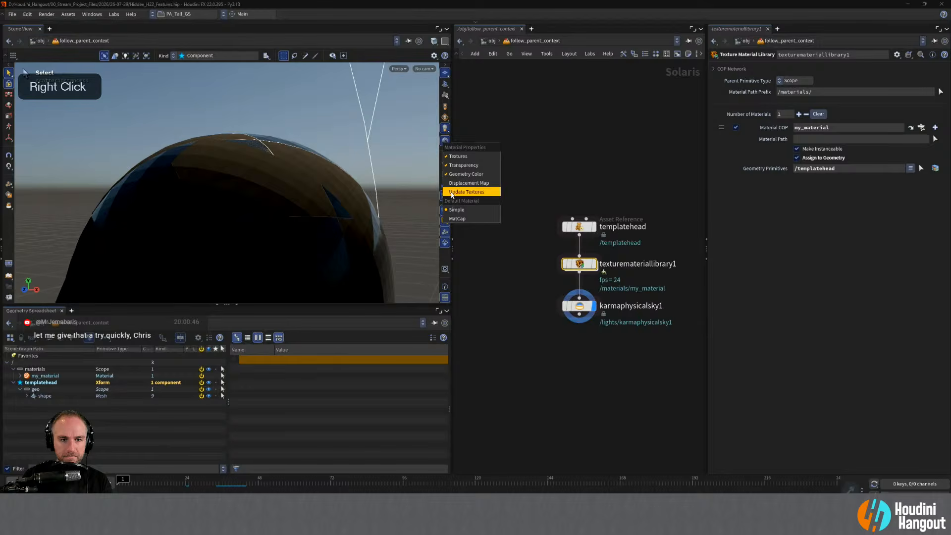
click(466, 191)
alt+right_drag(414, 206, 250, 217)
alt+drag(251, 217, 382, 178)
alt+right_drag(381, 179, 216, 262)
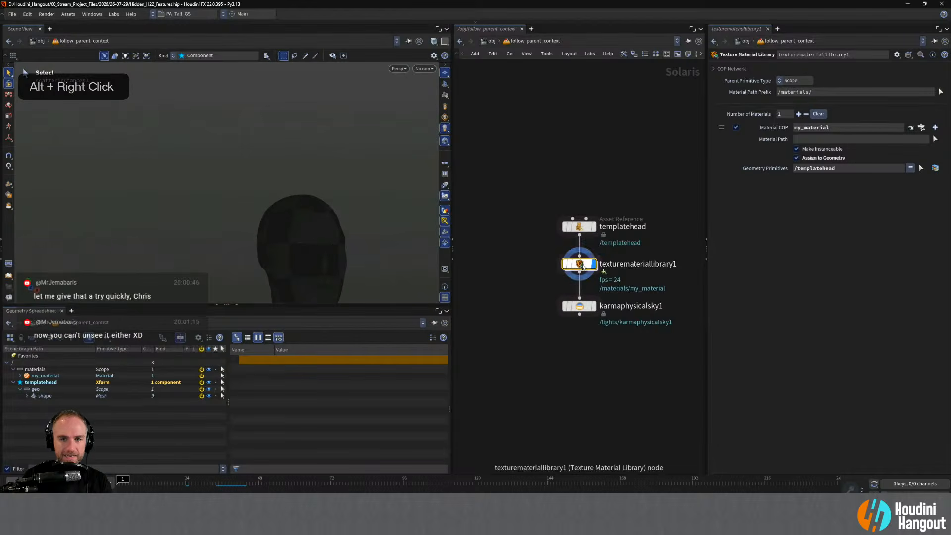
Disconnect mono1 from my_material inside texturemateriallibrary1 and return to the follow_parent_context network.
double_click(584, 268)
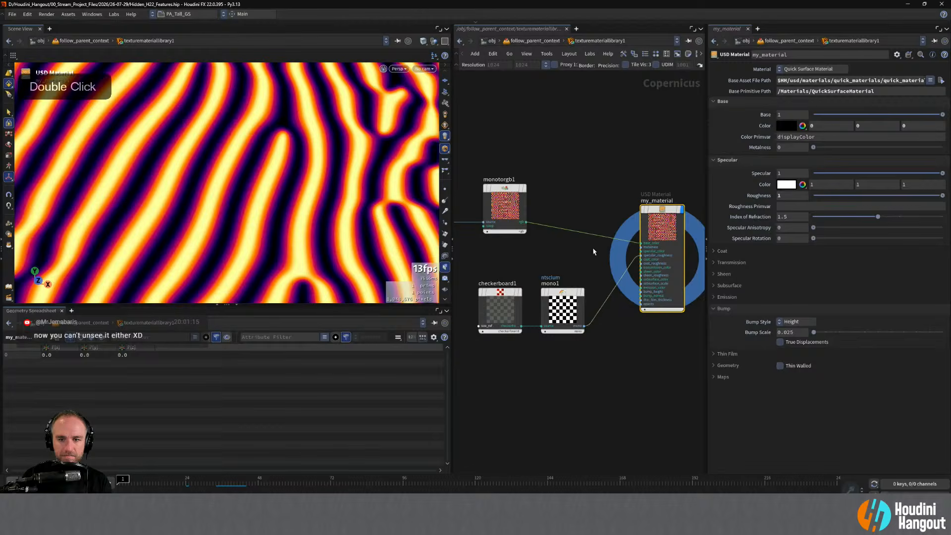
key(y)
mouse_move(593, 251)
mouse_down()
mouse_move(550, 212)
mouse_move(528, 223)
mouse_move(641, 242)
mouse_up()
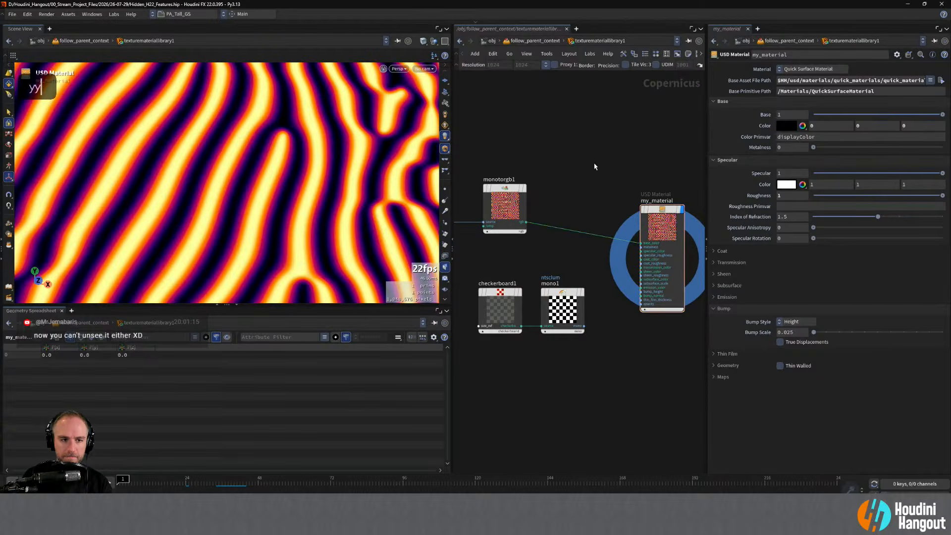
key(u)
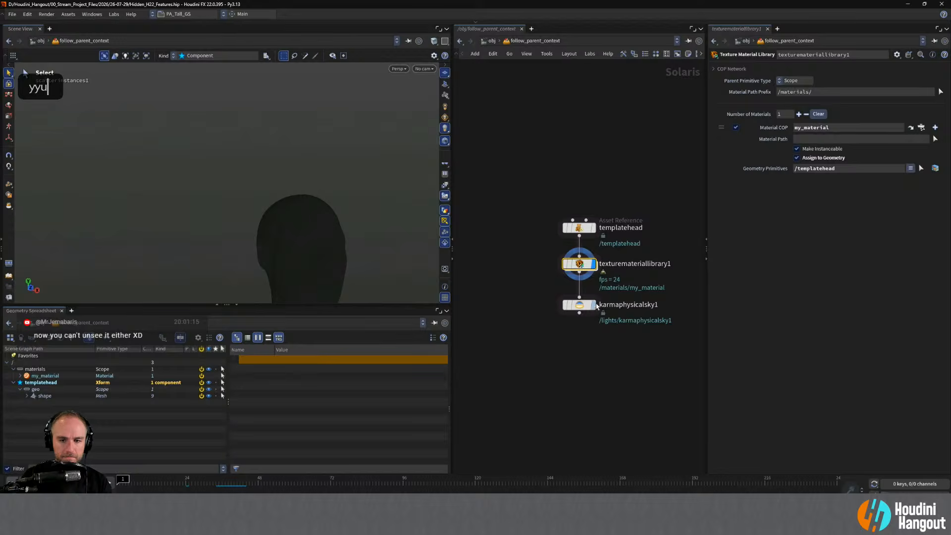
Set the display flag on karmaphysicalsky1 and examine the lit head from the side and front.
click(592, 305)
alt+drag(297, 256, 324, 248)
alt+middle_drag(325, 248, 295, 174)
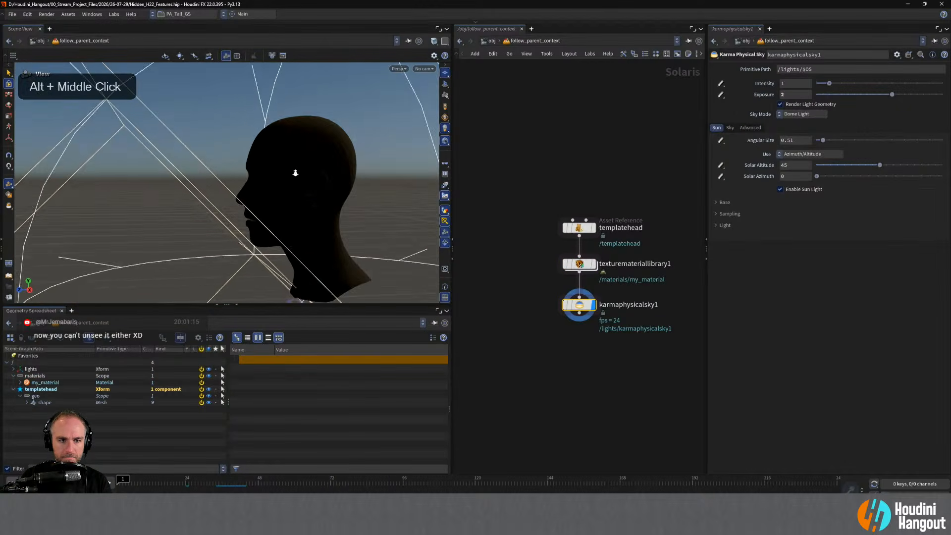
alt+drag(296, 174, 358, 187)
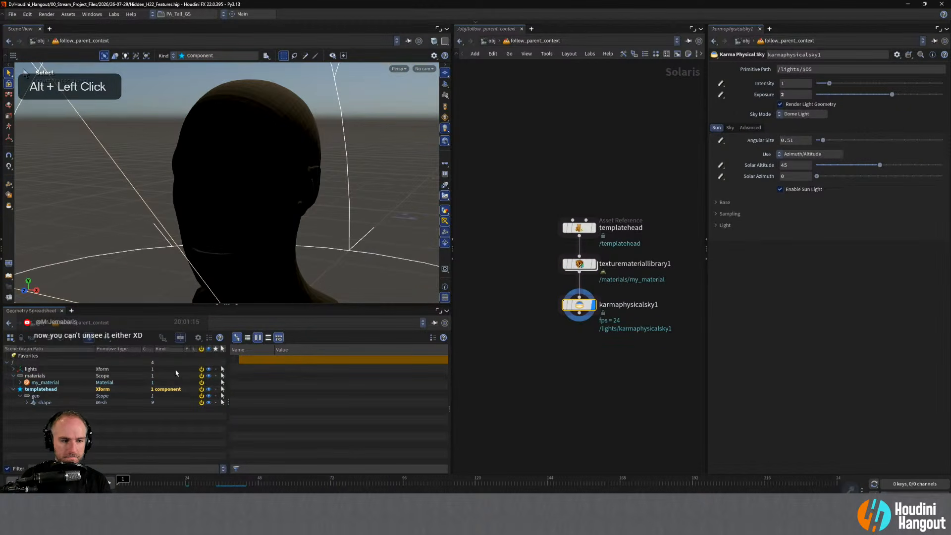
Try assigning my_material to /templatehead/geo/shape in texturemateriallibrary1, inspect the node's info and restore the assignment to /templatehead.
click(584, 268)
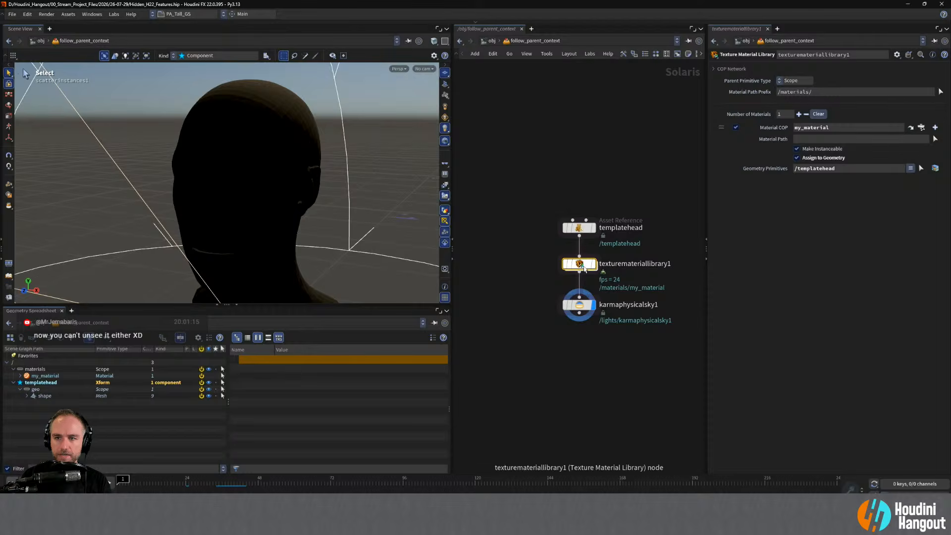
mouse_move(581, 272)
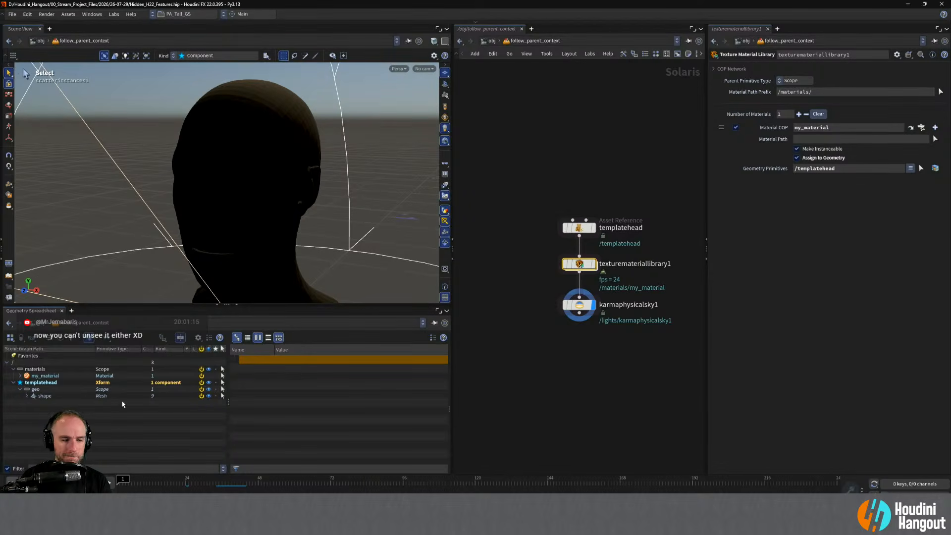
drag(41, 396, 818, 169)
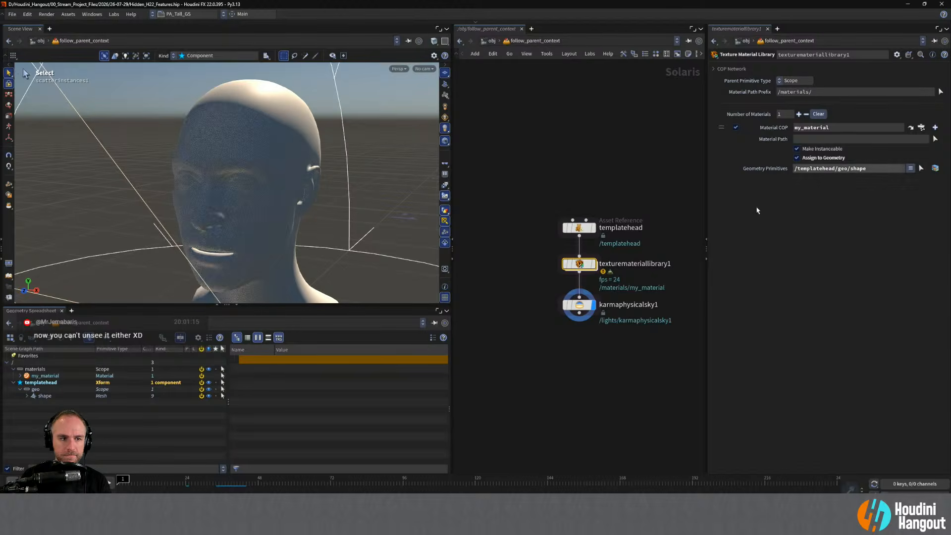
key(alt)
alt+drag(291, 154, 260, 144)
click(593, 264)
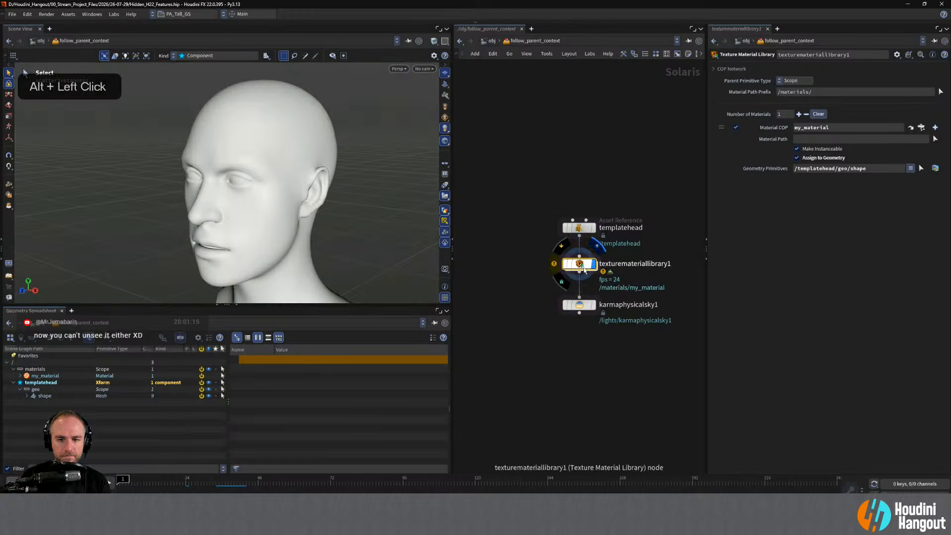
middle_click(582, 268)
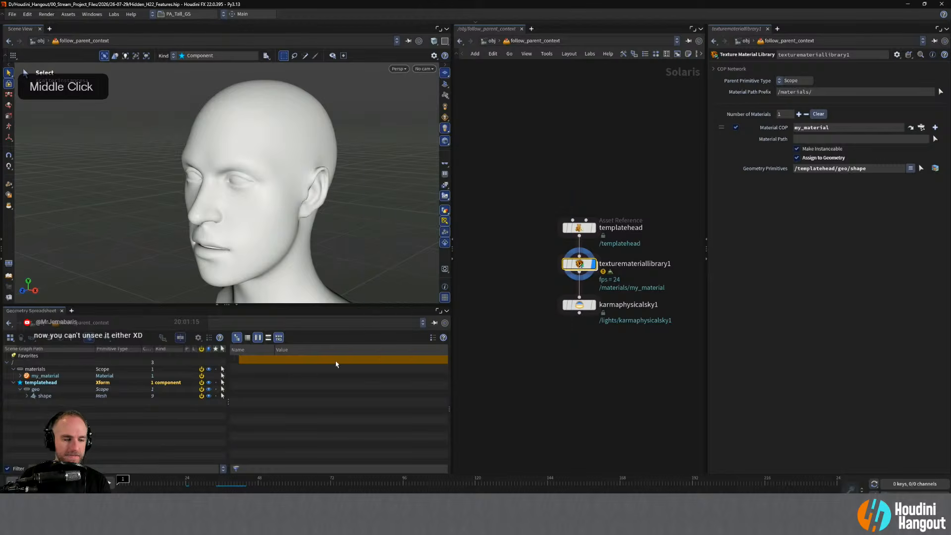
drag(732, 222, 808, 169)
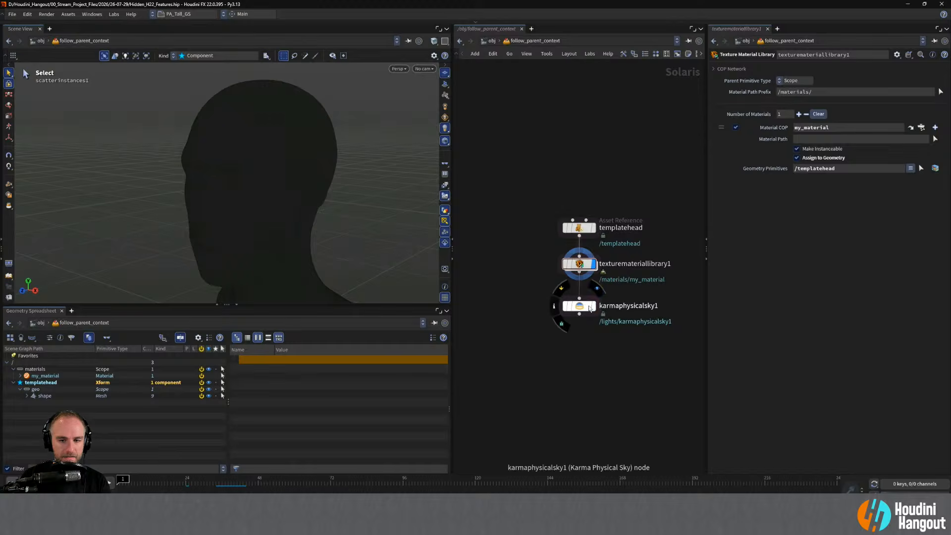
Display karmaphysicalsky1, reset the viewport with the Labs Reset Viewport tool and reframe the head.
click(593, 306)
click(581, 306)
alt+drag(234, 161, 347, 104)
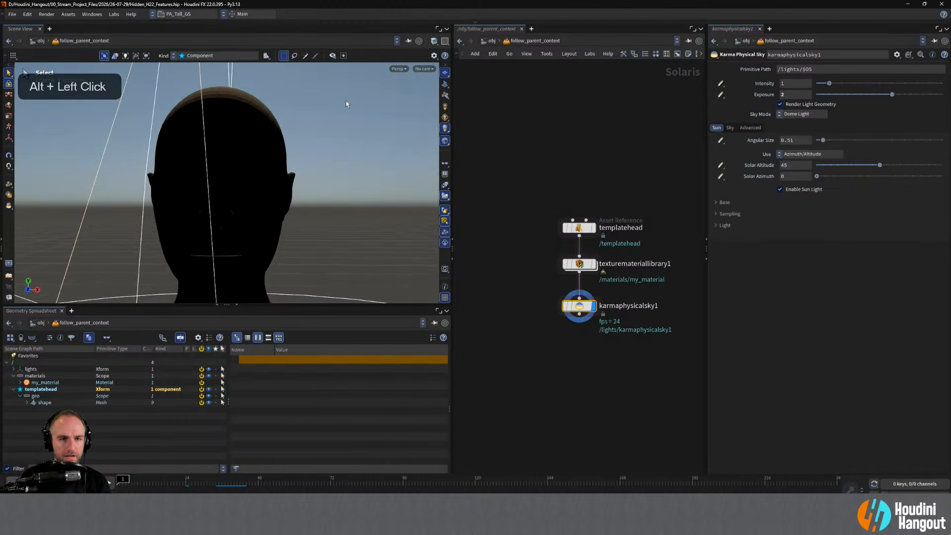
click(114, 14)
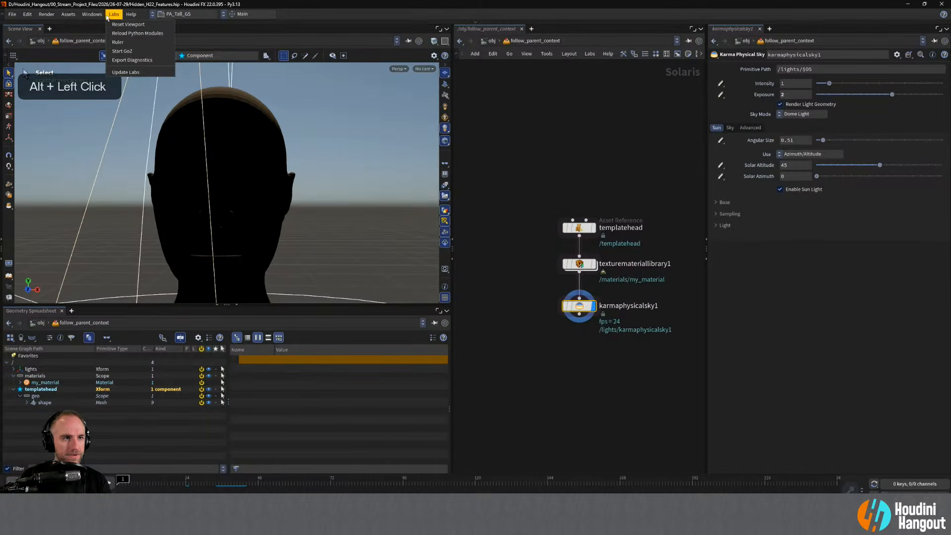
click(117, 24)
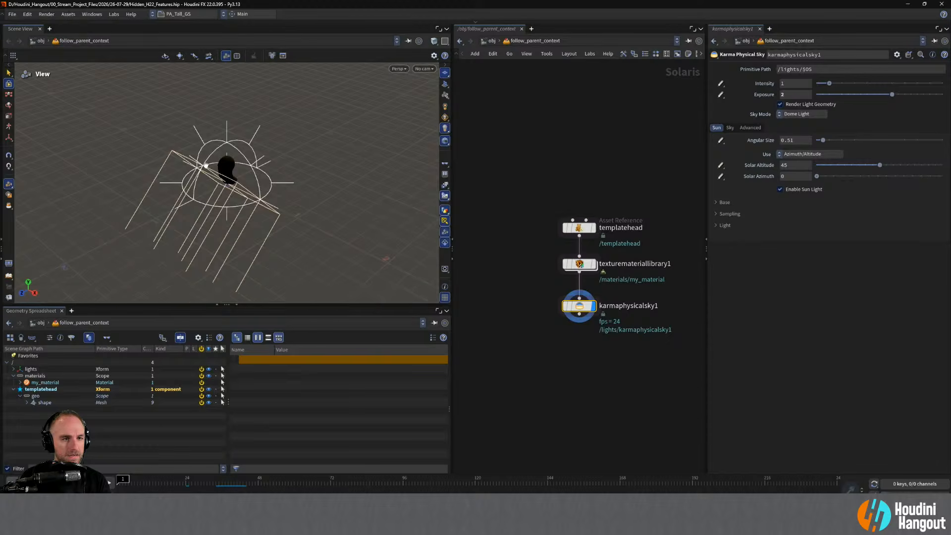
alt+right_drag(206, 165, 352, 98)
alt+drag(352, 98, 232, 161)
Compare the head's shading by moving the display flag between texturemateriallibrary1, templatehead and karmaphysicalsky1.
click(594, 264)
click(581, 268)
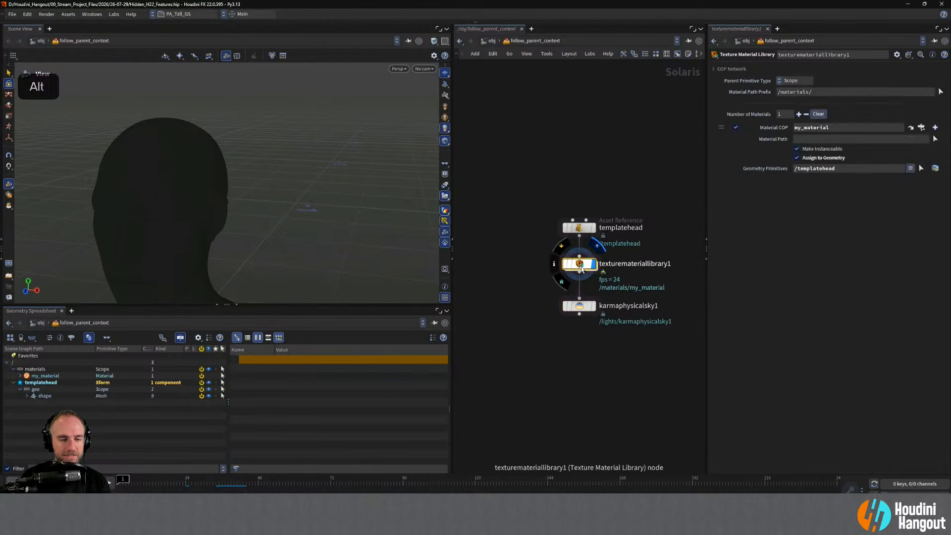
click(594, 228)
click(579, 228)
right_click(596, 266)
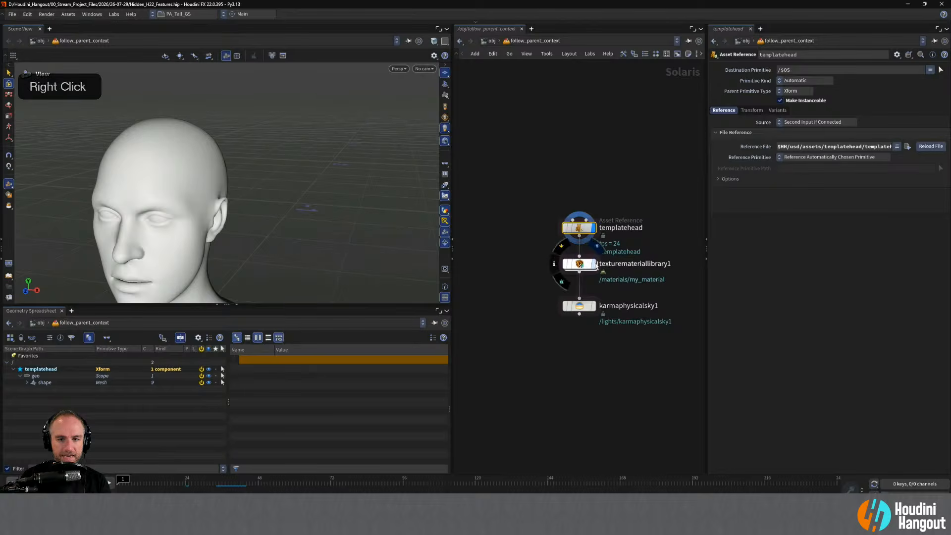
click(594, 264)
click(579, 264)
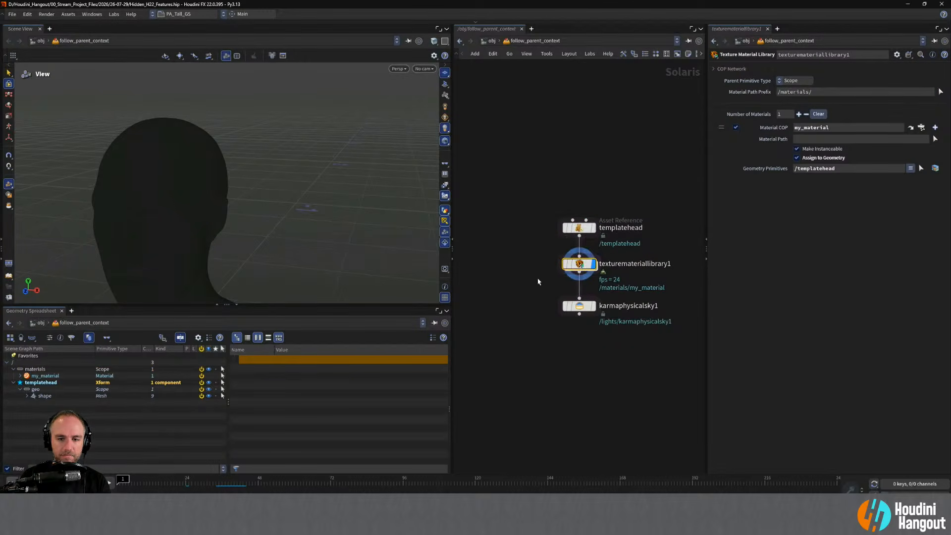
click(594, 306)
click(578, 305)
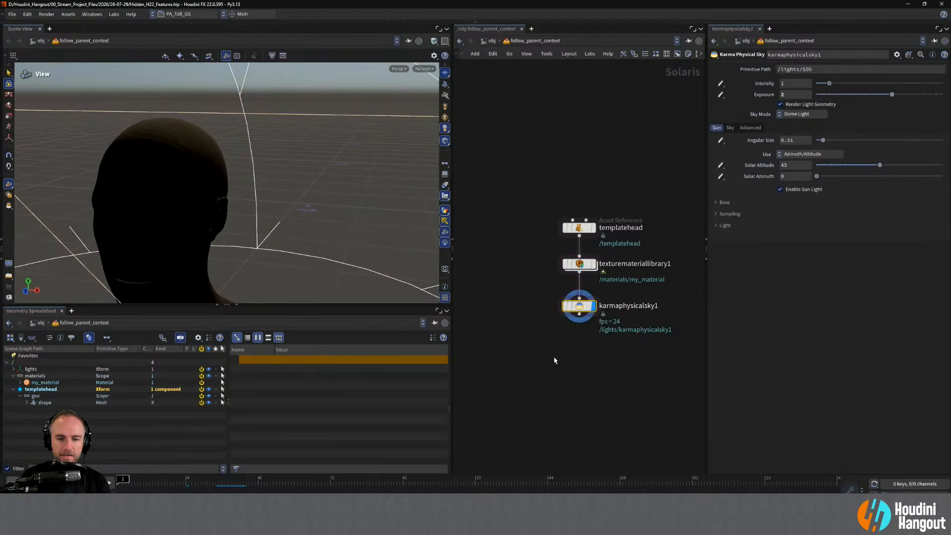
Leave follow_parent_context for the object level and enter the Solaris_PointInstancers LOP network.
key(u)
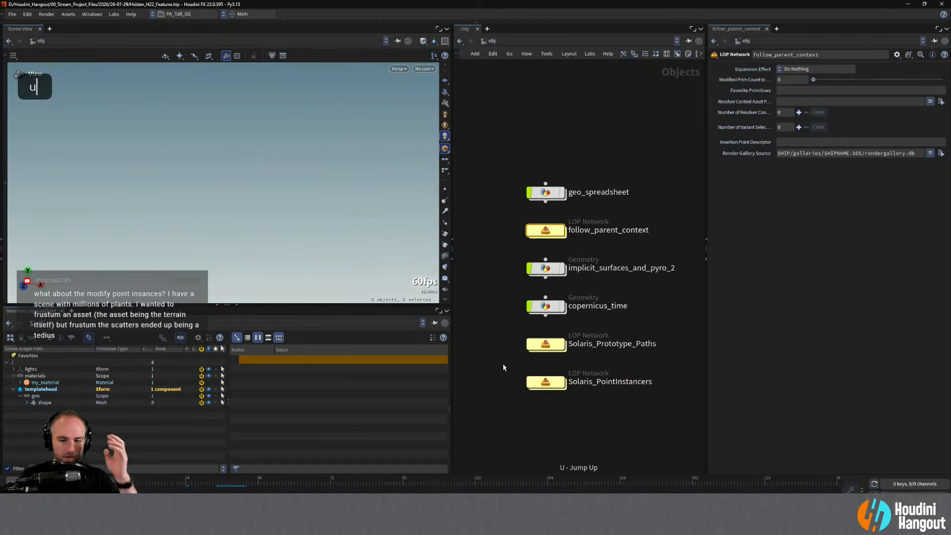
double_click(541, 381)
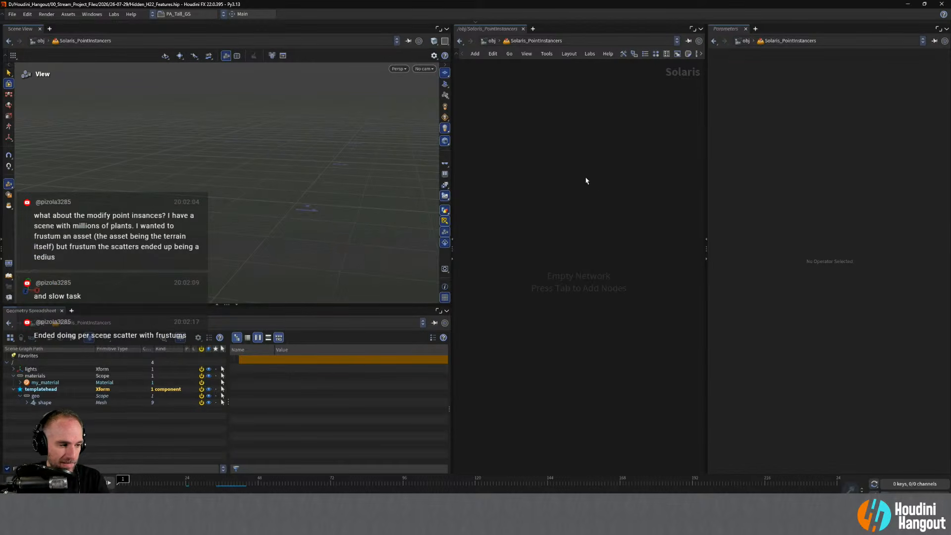
Add a PointInstancer node to the empty Solaris_PointInstancers network.
key(Tab)
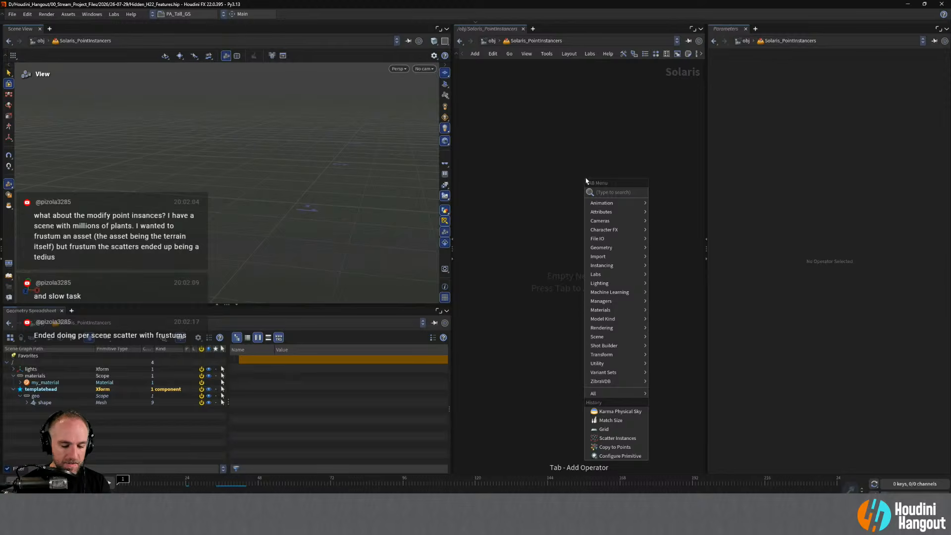
text(point in)
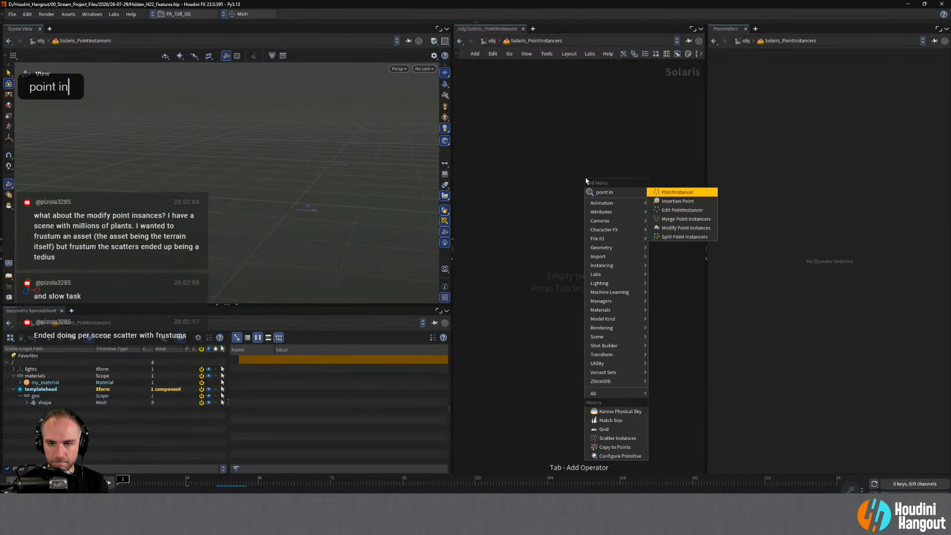
key(Return)
click(576, 193)
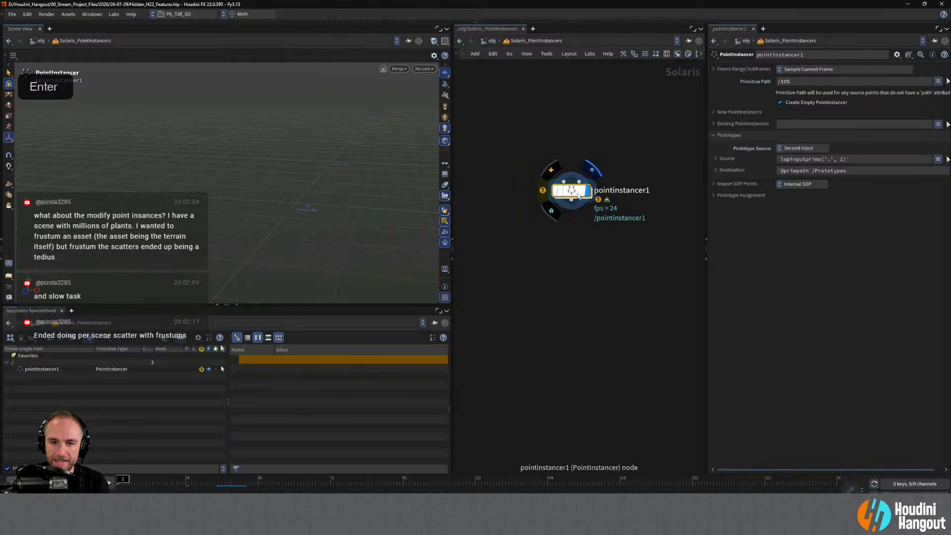
middle_drag(608, 173, 595, 191)
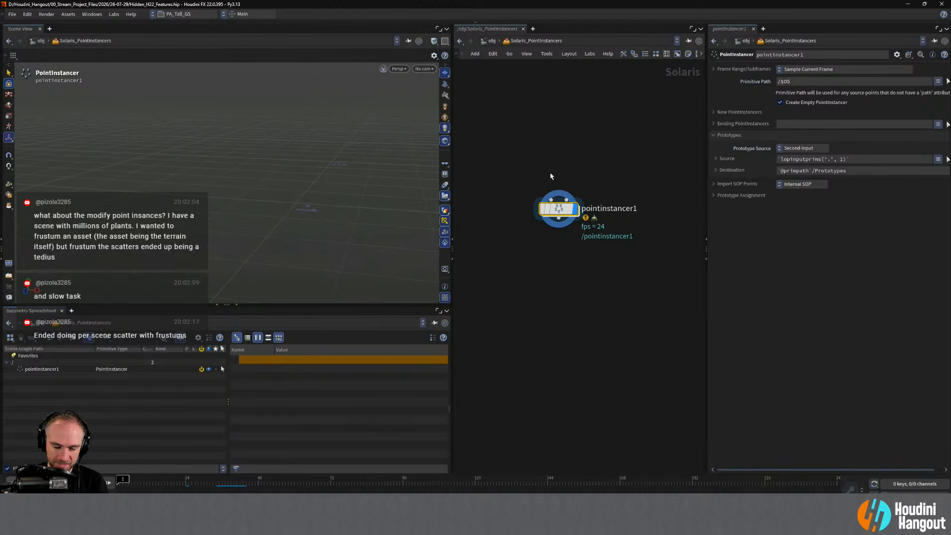
key(Tab)
text(mod)
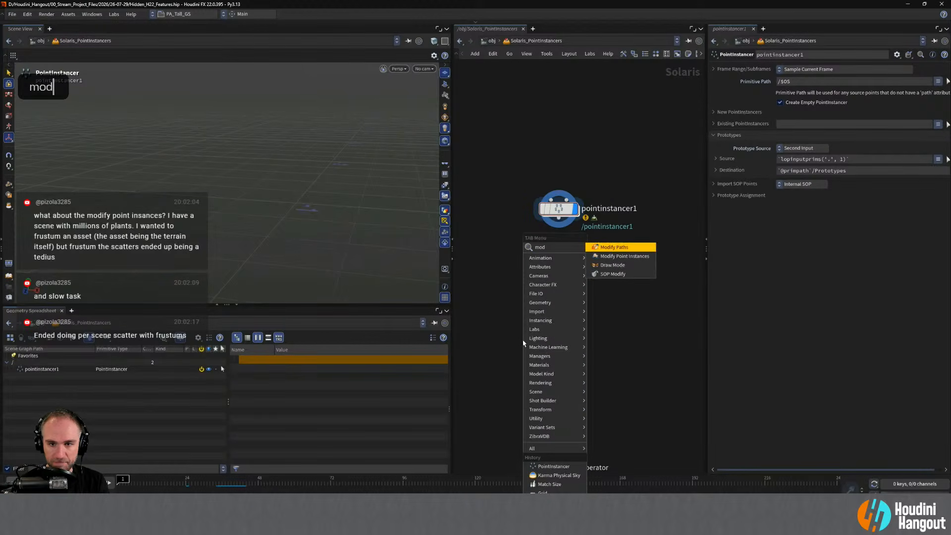
key(Down)
key(Return)
click(575, 295)
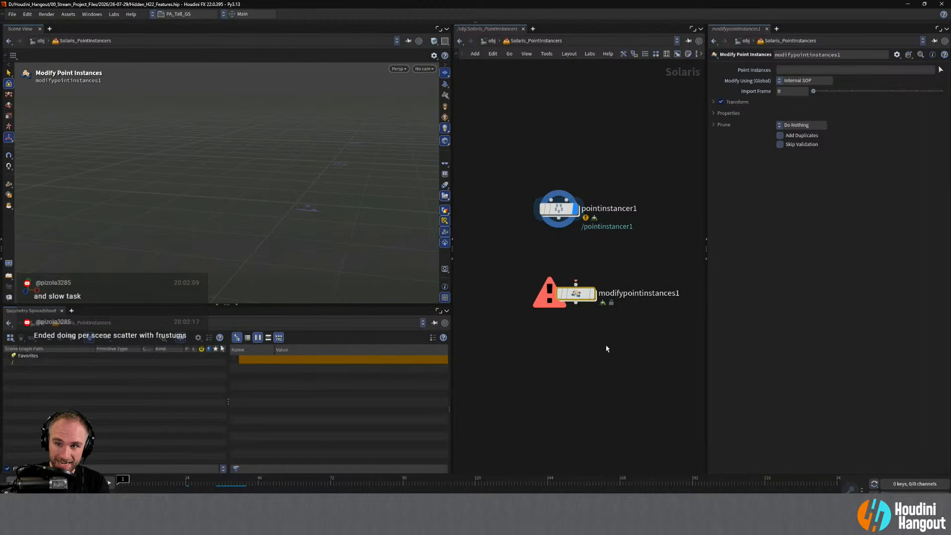
key(Delete)
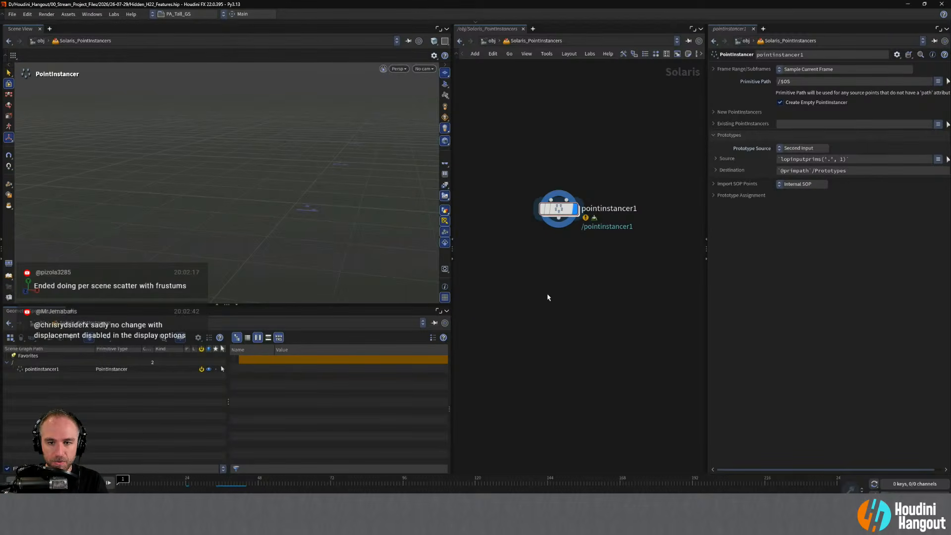
Add a Pig Head test geometry above pointinstancer1 and connect it to the instancer's second input.
middle_drag(543, 300, 532, 350)
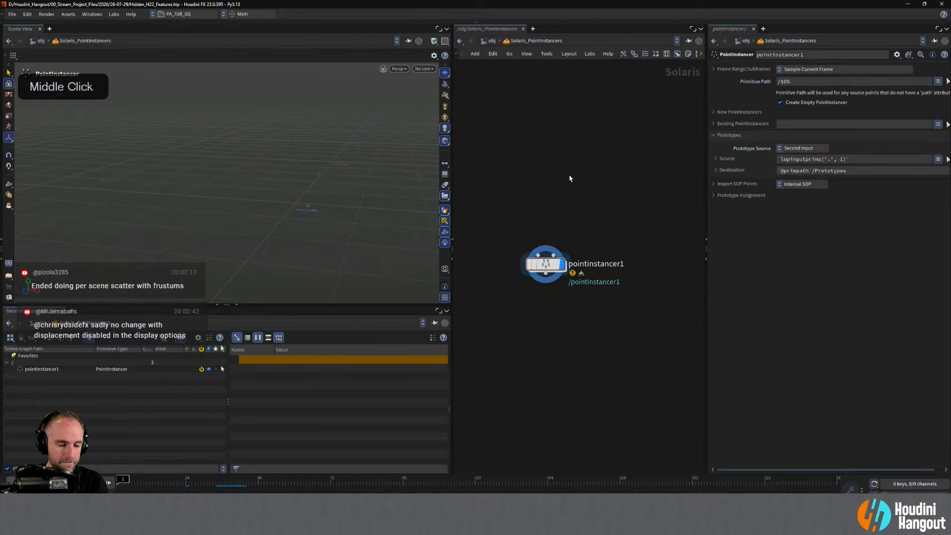
key(Tab)
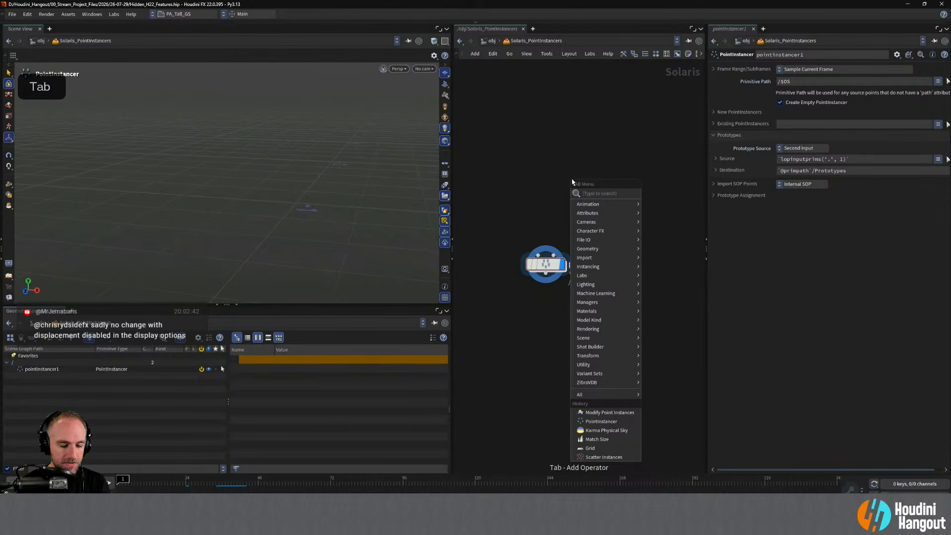
text(pig)
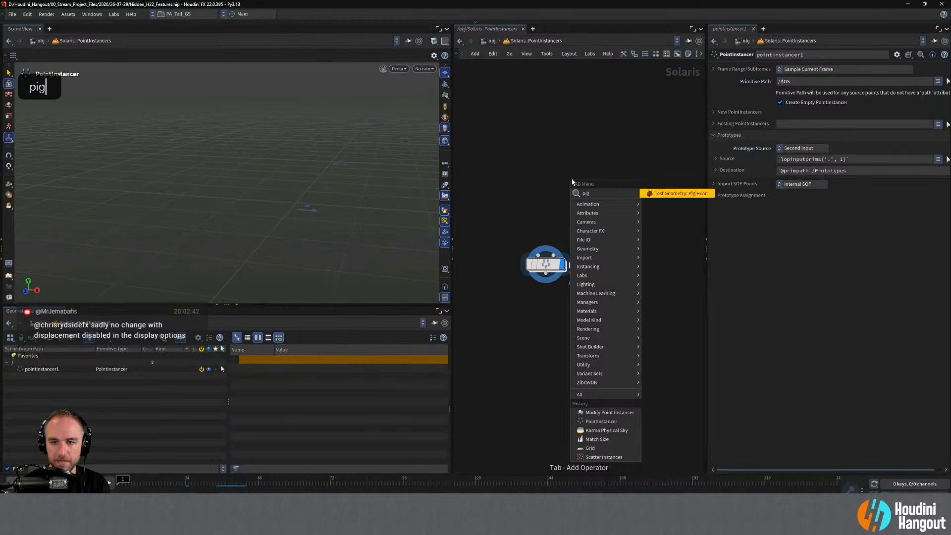
key(Return)
click(594, 195)
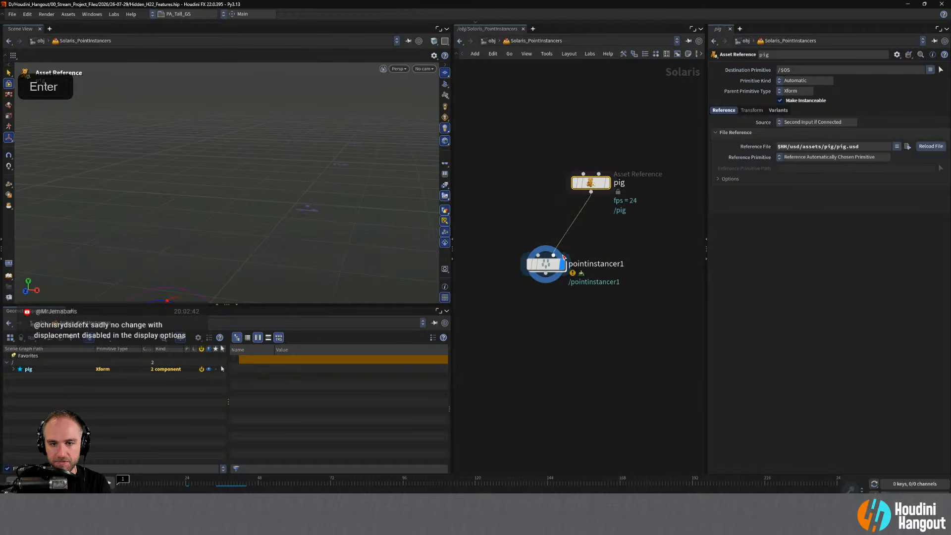
Enter pointinstancer1's internal SOP network and add a Grid node.
click(546, 266)
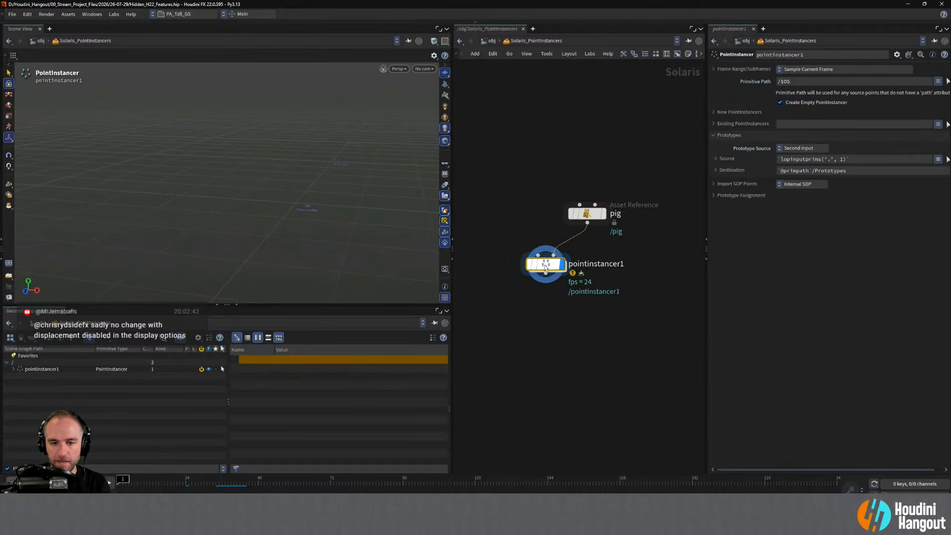
double_click(545, 266)
key(Tab)
key(Tab)
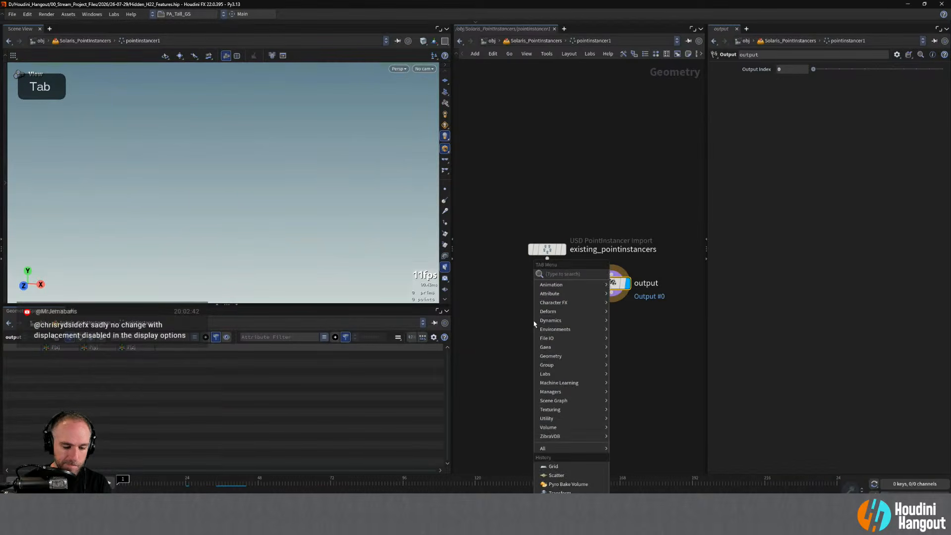
text(grid)
key(Return)
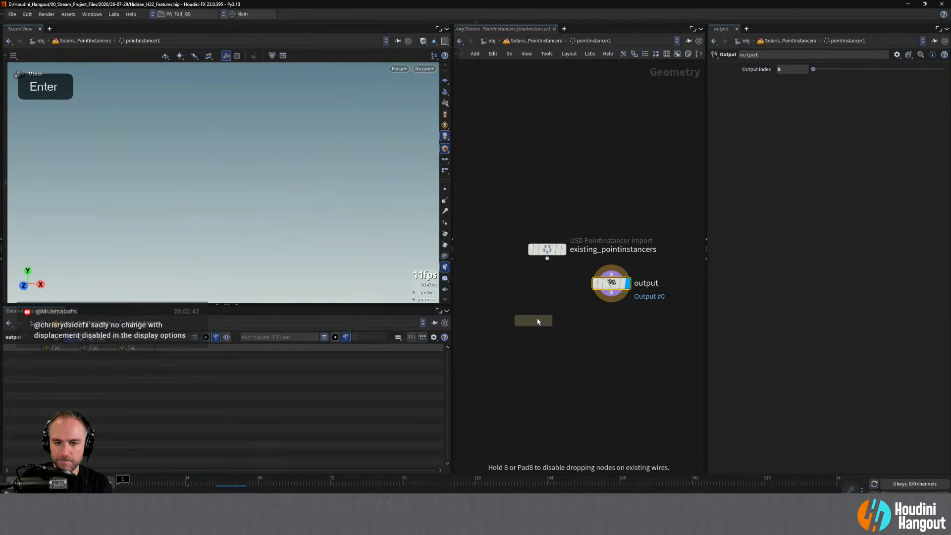
click(537, 322)
Add a Scatter node below grid1, fed by the grid, and display it.
key(Tab)
text(sctat)
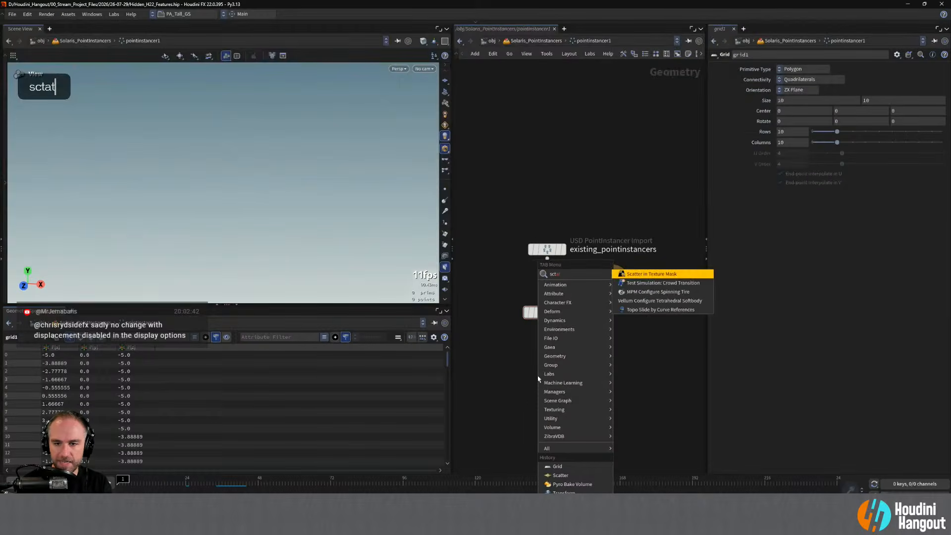
key(BackSpace)
key(BackSpace)
text(att)
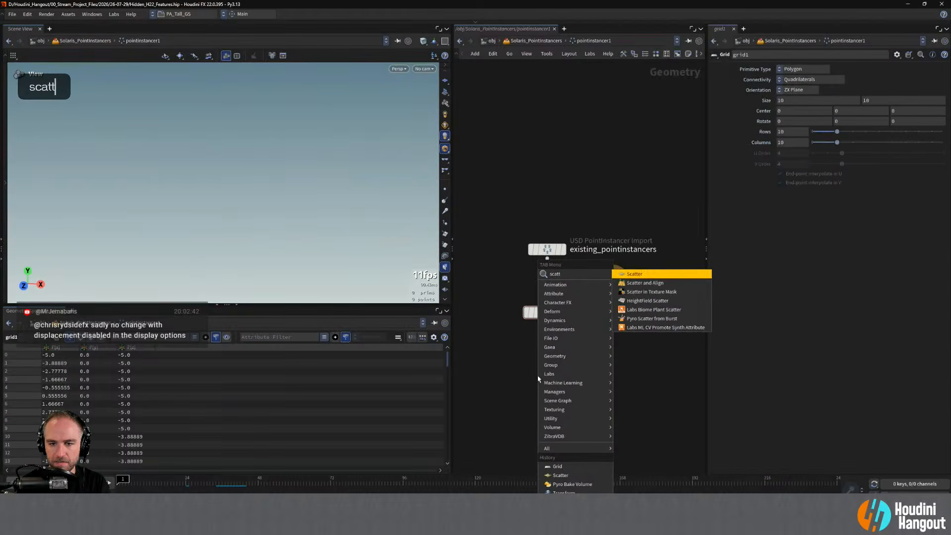
key(Return)
click(543, 331)
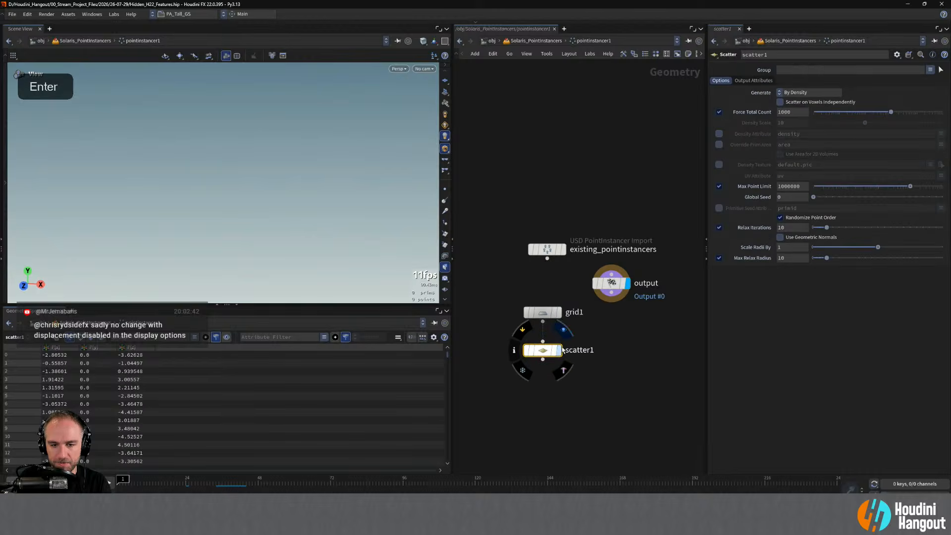
Set grid1's size to 100 by 100 and frame the scattered points.
click(545, 314)
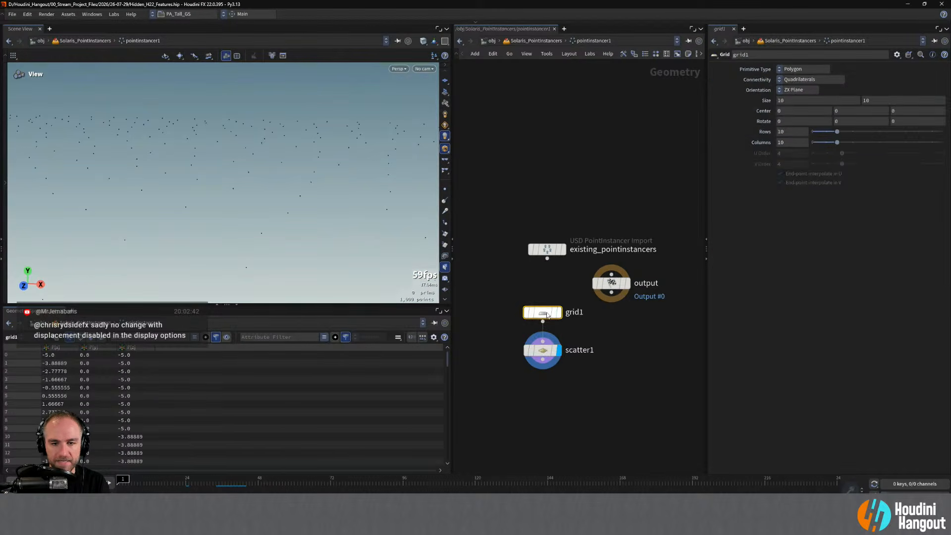
click(792, 102)
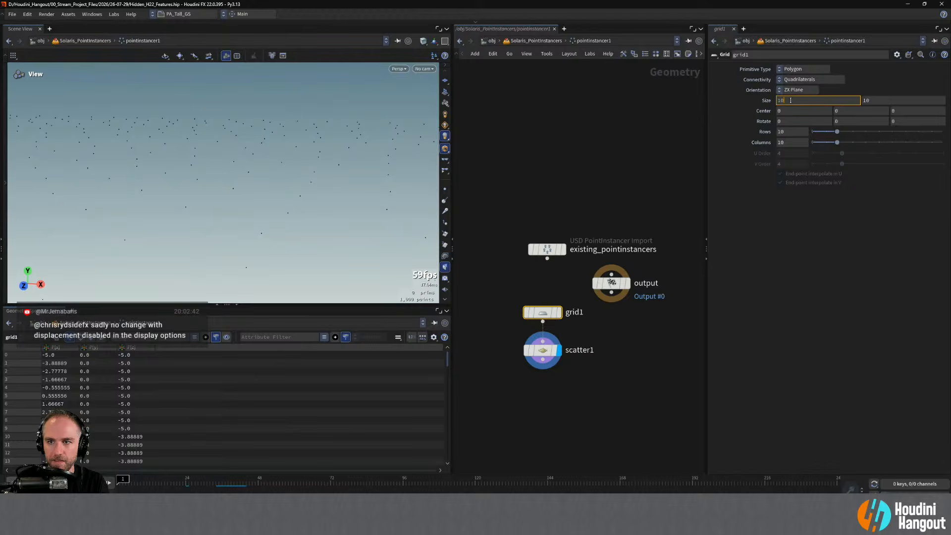
double_click(790, 100)
text(100)
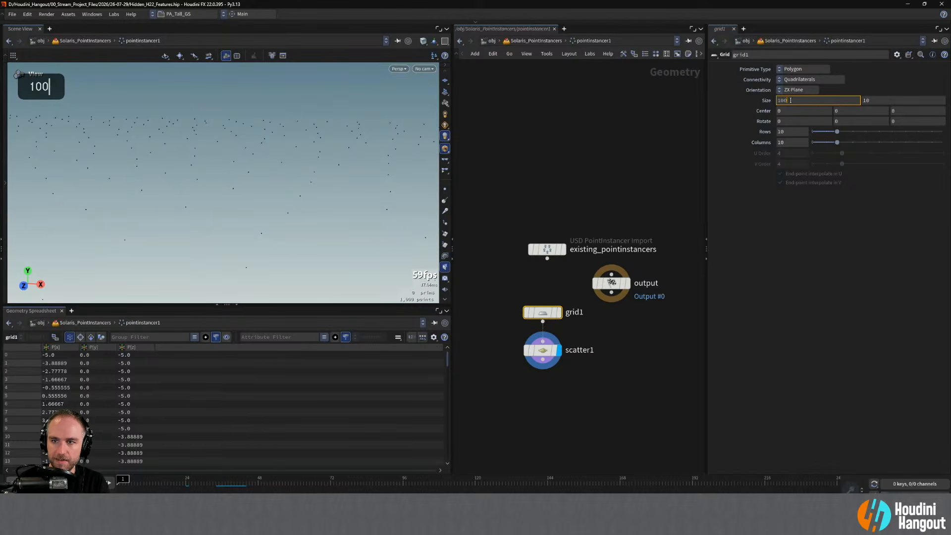
key(Tab)
text(100)
key(Return)
alt+right_click(244, 141)
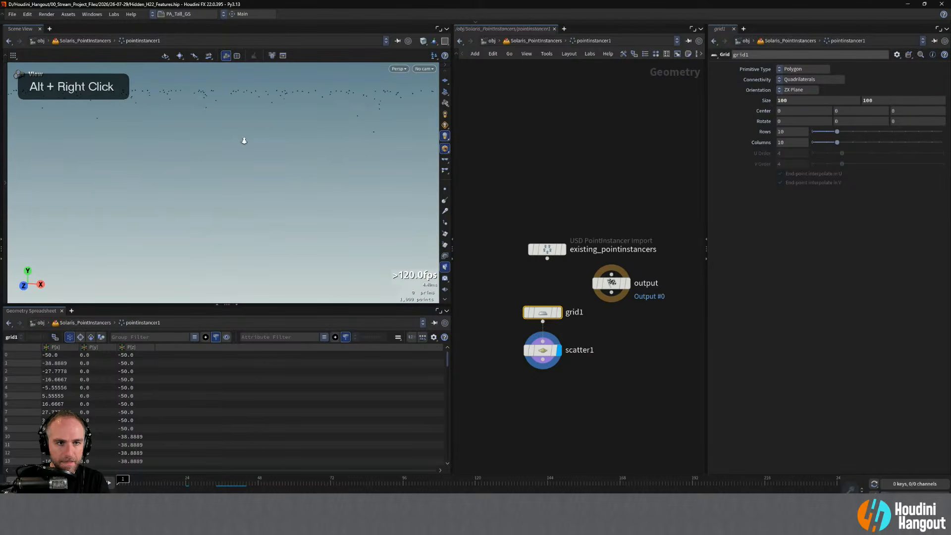
alt+right_drag(212, 149, 114, 138)
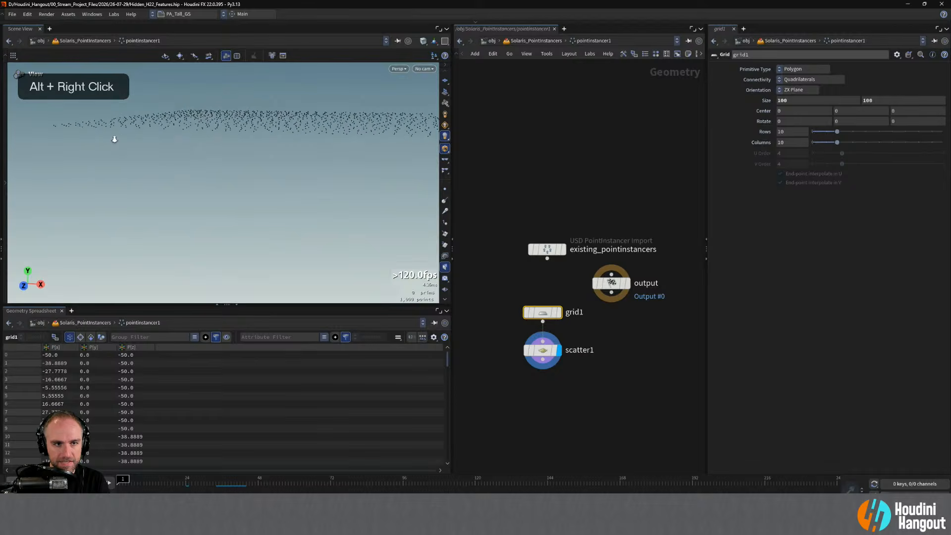
alt+drag(114, 138, 235, 149)
alt+right_drag(236, 149, 212, 135)
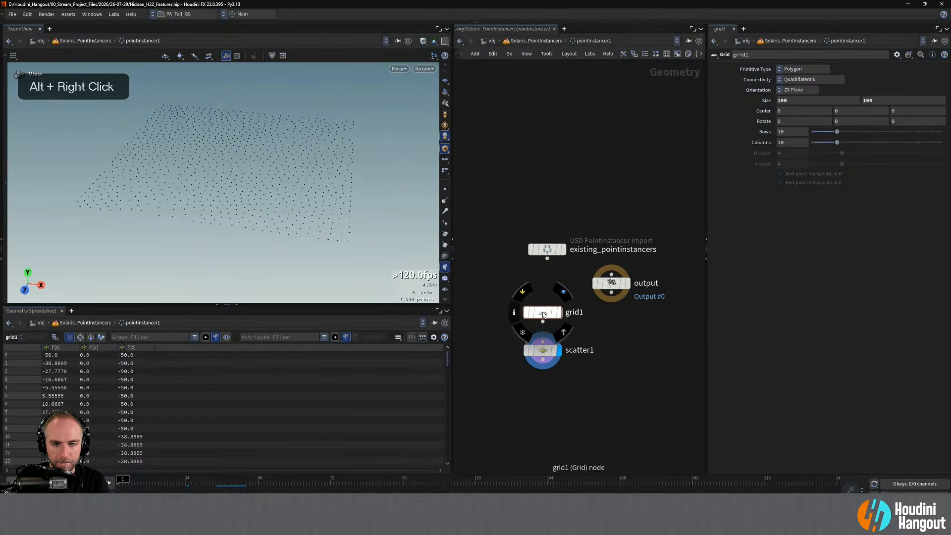
Connect scatter1 to the output node, then move existing_pointinstancers aside and line up grid1 and scatter1 above the output.
click(542, 361)
click(616, 282)
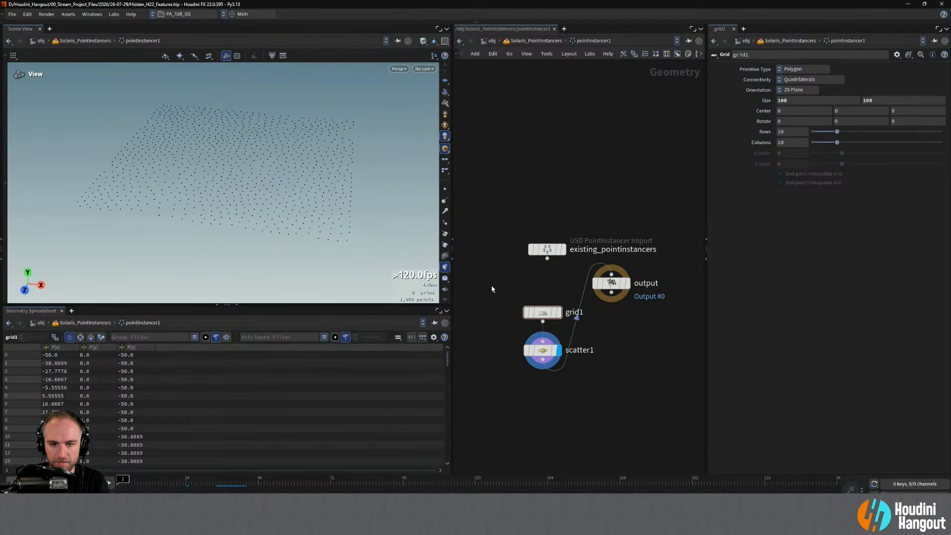
drag(547, 249, 492, 163)
drag(496, 285, 579, 417)
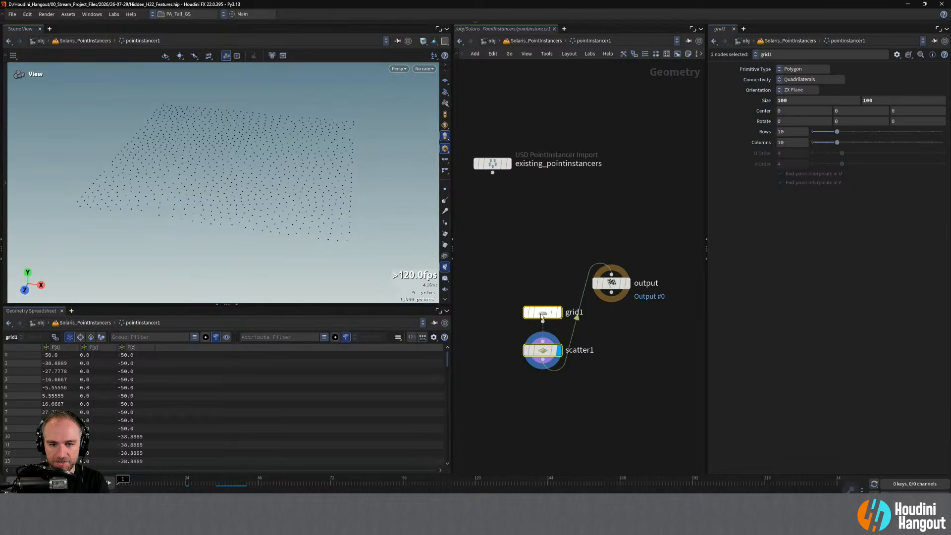
drag(543, 312, 568, 188)
click(517, 240)
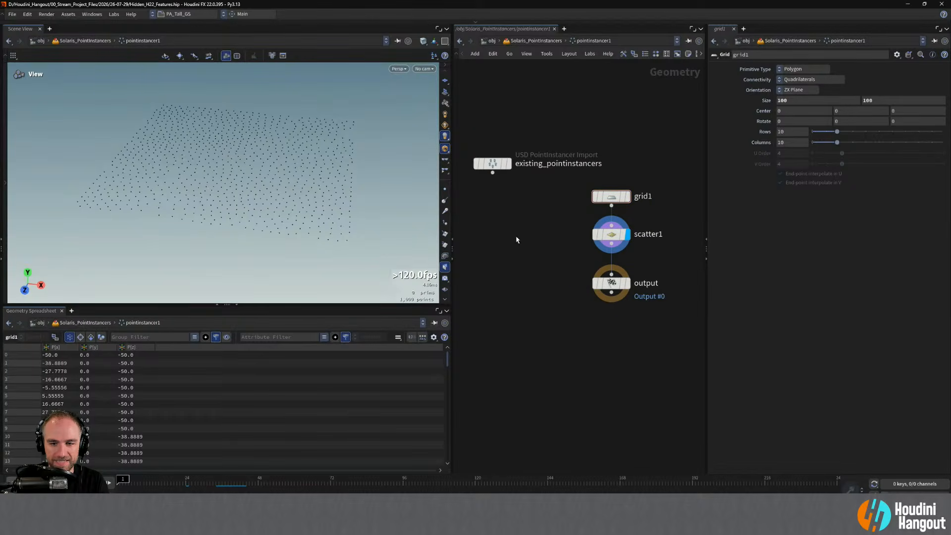
Return to the Solaris_PointInstancers network and frame the instanced pig heads.
key(u)
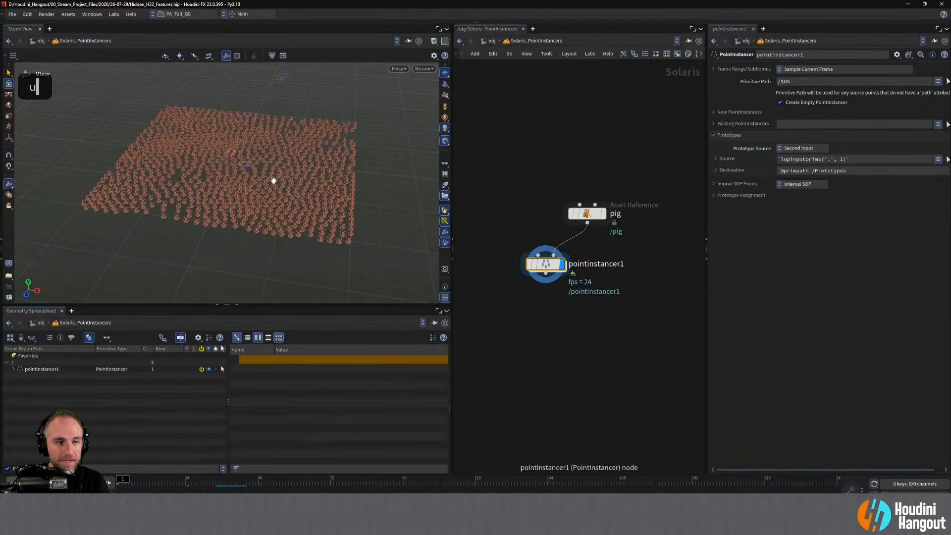
alt+drag(272, 180, 270, 173)
alt+middle_drag(270, 174, 288, 174)
alt+right_drag(289, 173, 300, 180)
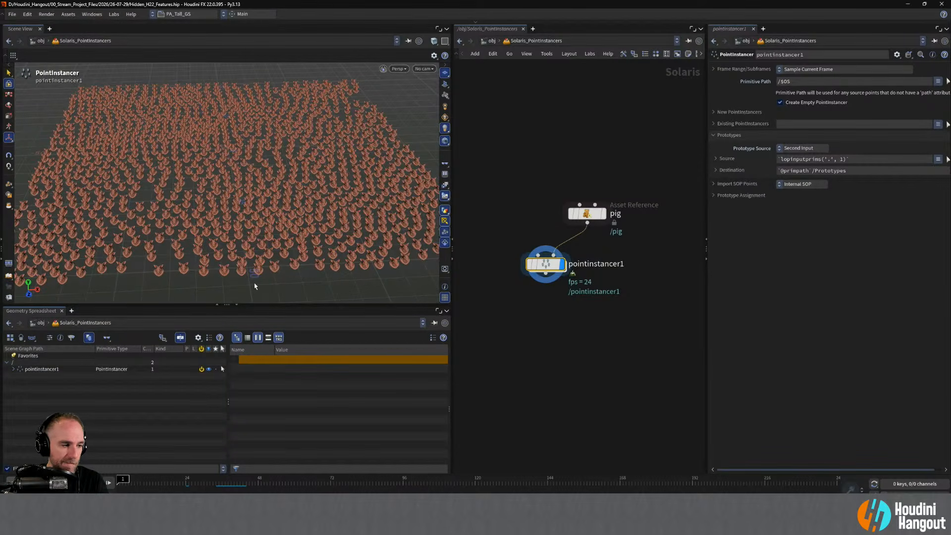
Duplicate the pig and pointinstancer1 nodes together below the originals.
drag(503, 186, 664, 342)
middle_drag(558, 274, 548, 200)
alt+drag(548, 200, 557, 347)
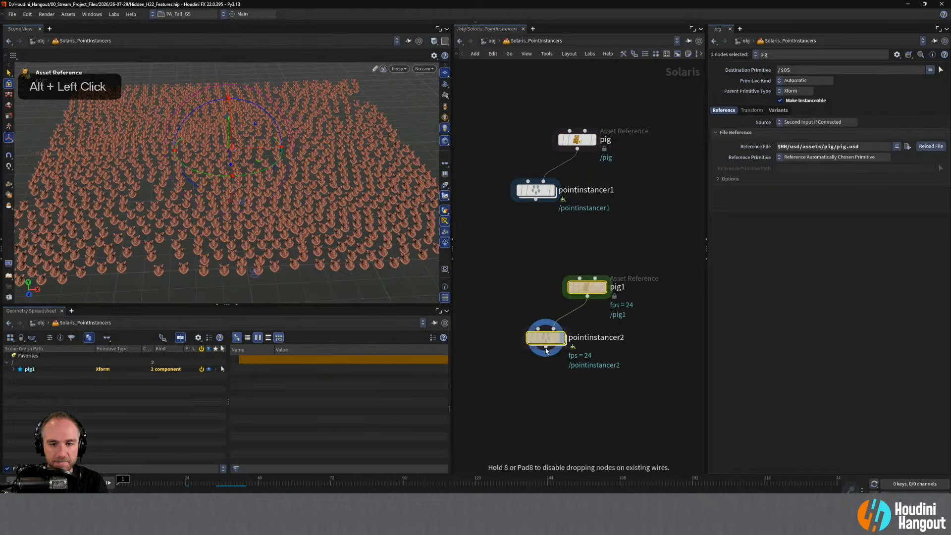
click(504, 297)
Replace the duplicated pig1 node with a Rubber Toy test geometry connected to pointinstancer2's second input.
click(570, 294)
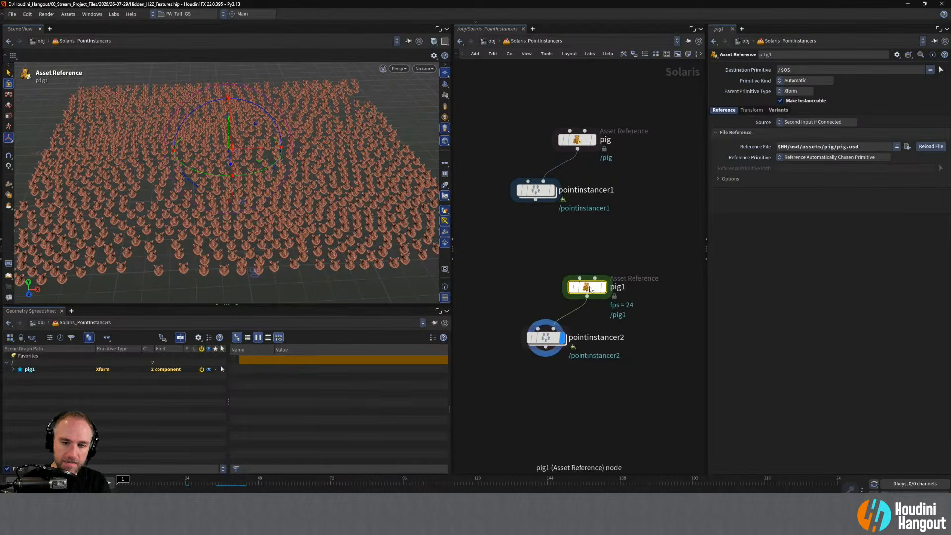
key(Delete)
key(Tab)
text(t)
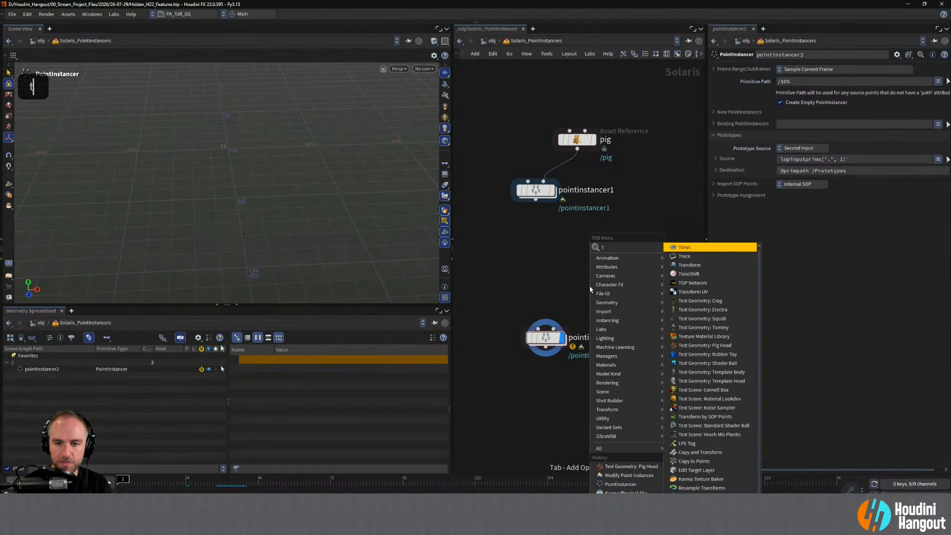
text(yoy)
key(Return)
click(610, 277)
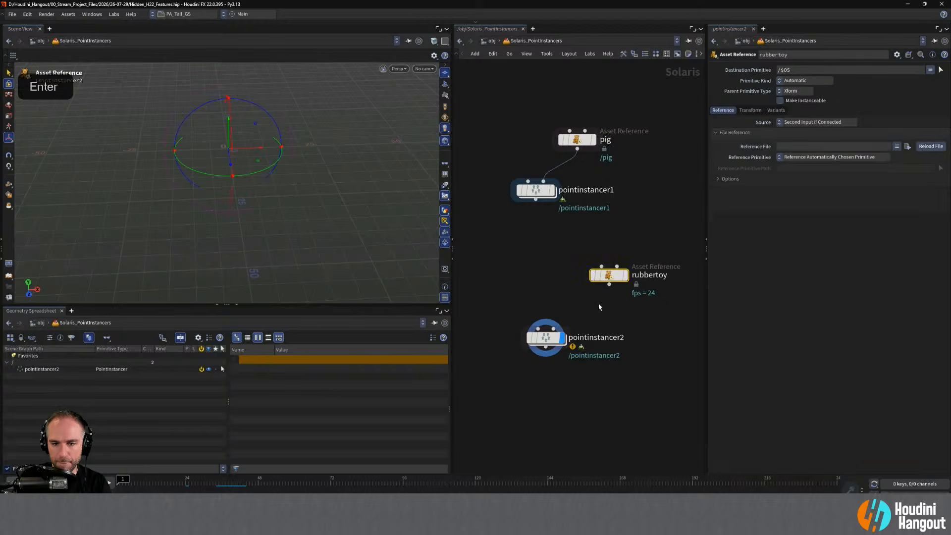
click(609, 285)
click(554, 328)
drag(609, 280, 589, 291)
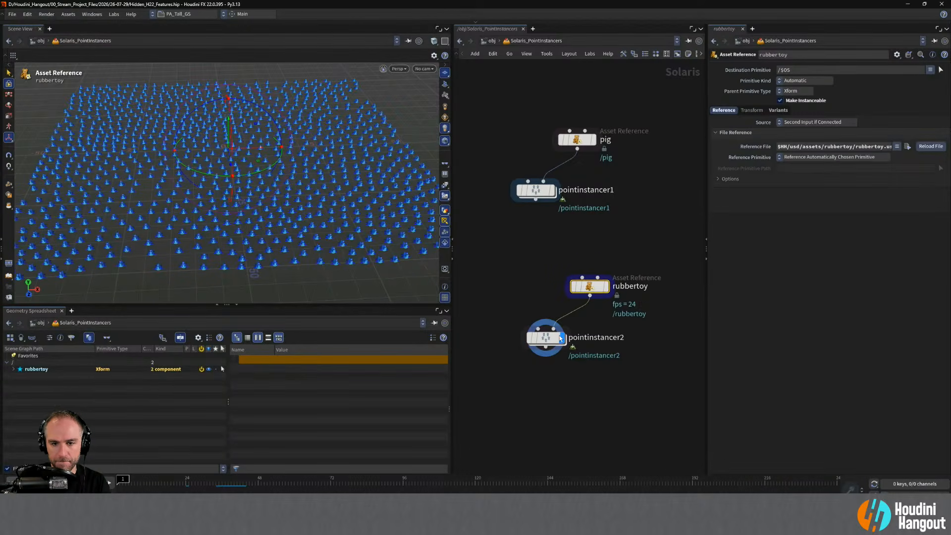
Connect pointinstancer1's output to pointinstancer2's first input and align the two instancers vertically.
click(538, 329)
click(537, 329)
click(535, 199)
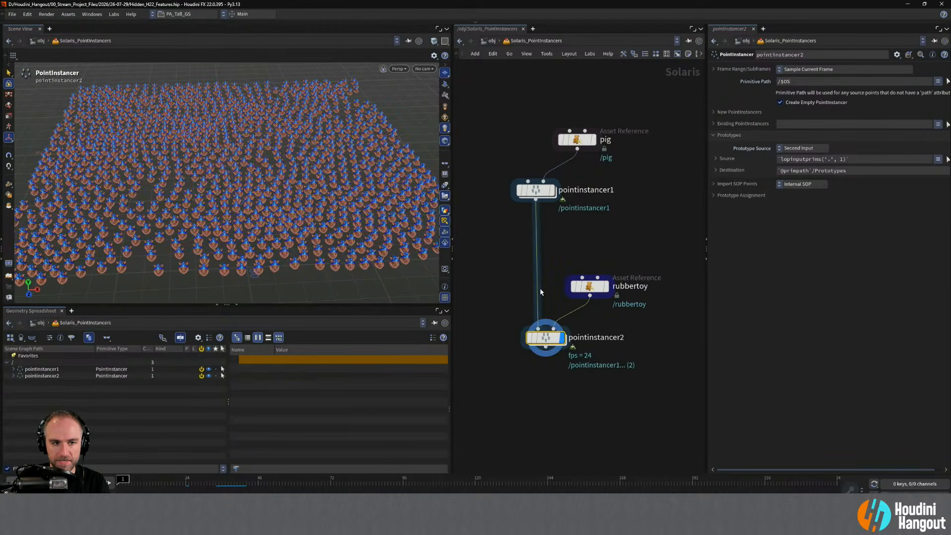
drag(548, 340, 538, 339)
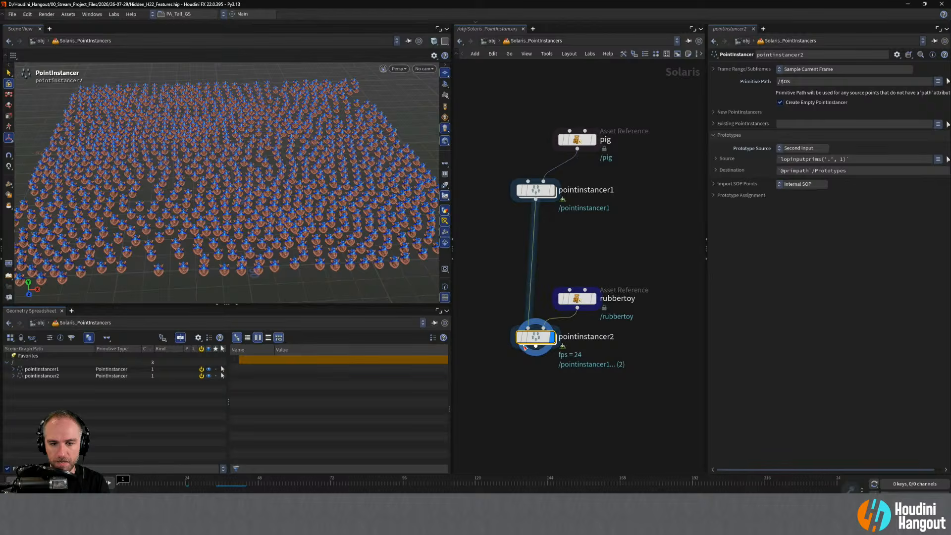
Inside pointinstancer2, set scatter1's Global Seed to 32 and grid1's orientation to XY Plane.
double_click(536, 337)
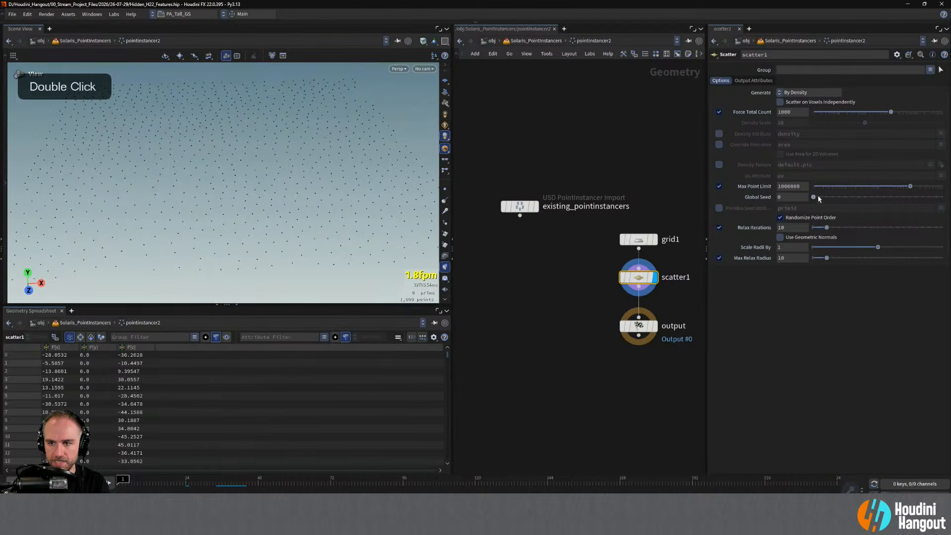
drag(818, 198, 855, 198)
click(638, 241)
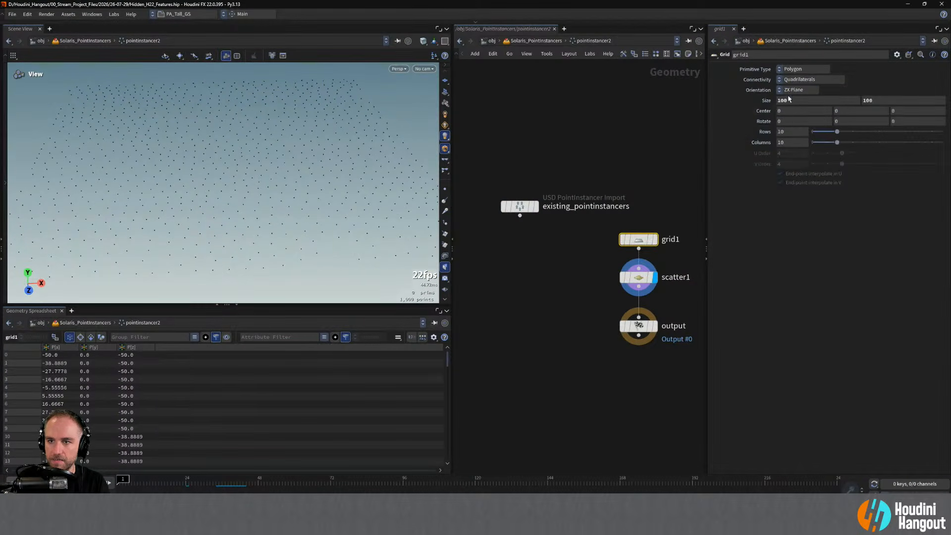
alt+right_drag(367, 178, 151, 207)
alt+drag(151, 207, 285, 196)
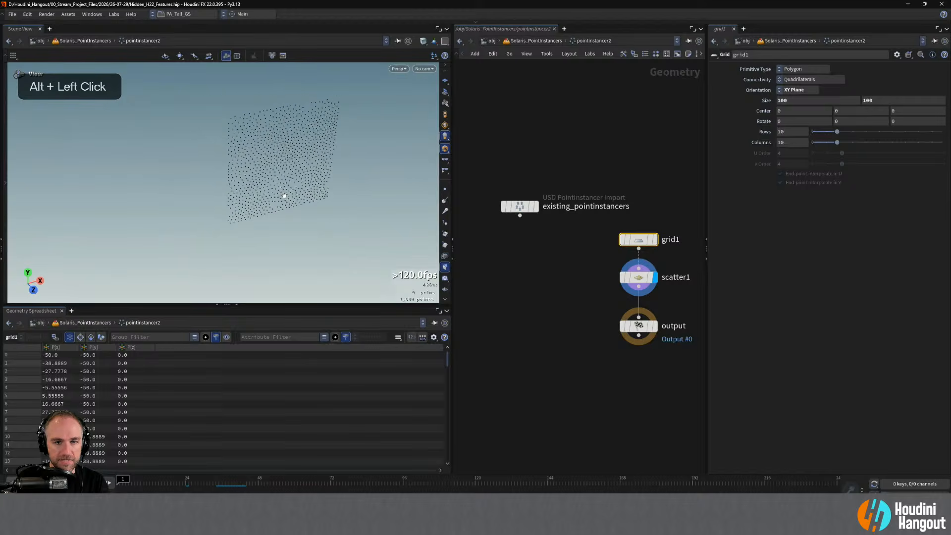
Display the existing_pointinstancers node briefly, switch the display to the output node, and turn on the viewport's reference grid.
mouse_move(520, 208)
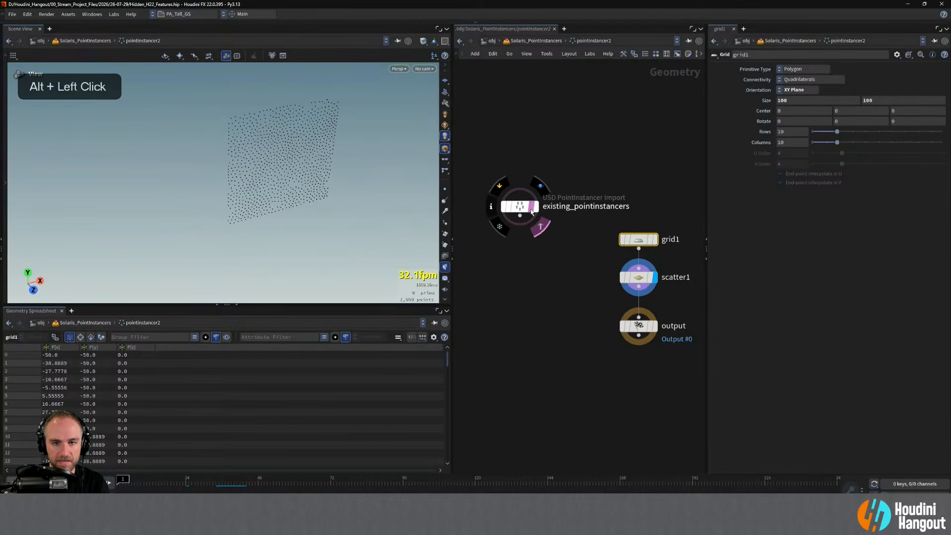
click(538, 210)
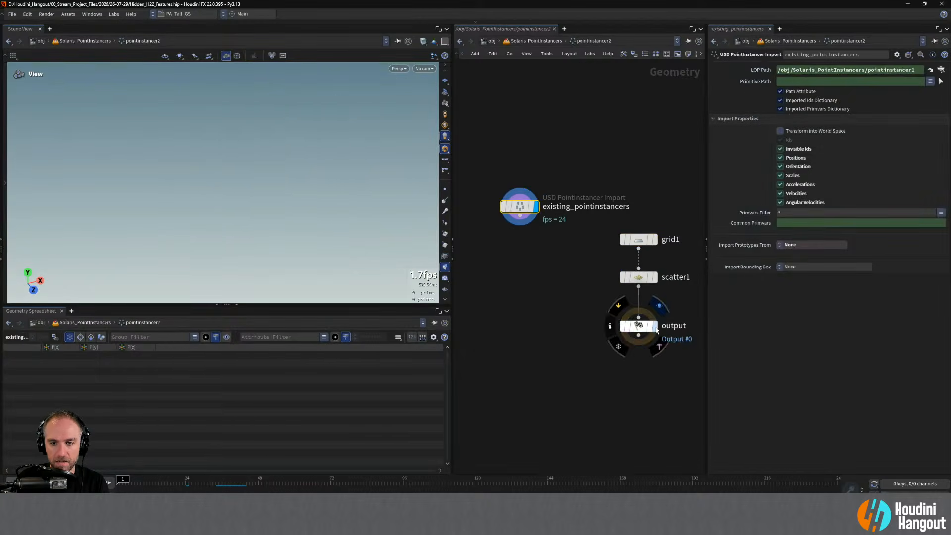
click(624, 330)
click(445, 80)
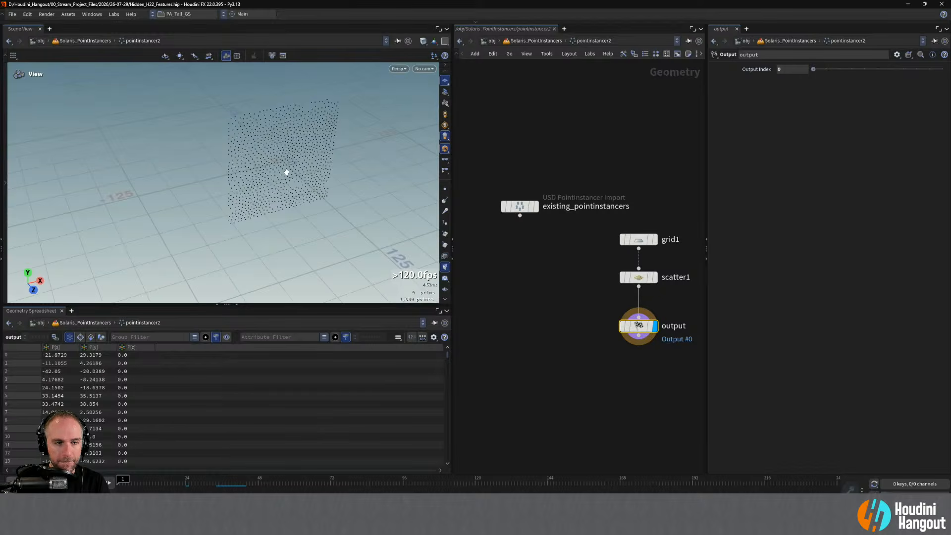
Move grid1 up and back to a center of about 64.5 in Y and -93 in Z, and return to the Solaris network.
click(638, 239)
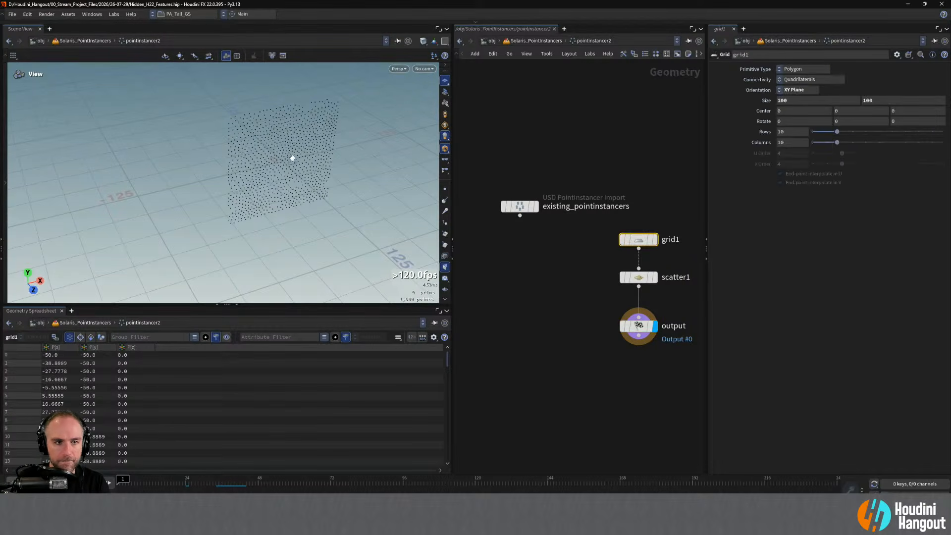
key(Return)
drag(299, 178, 226, 33)
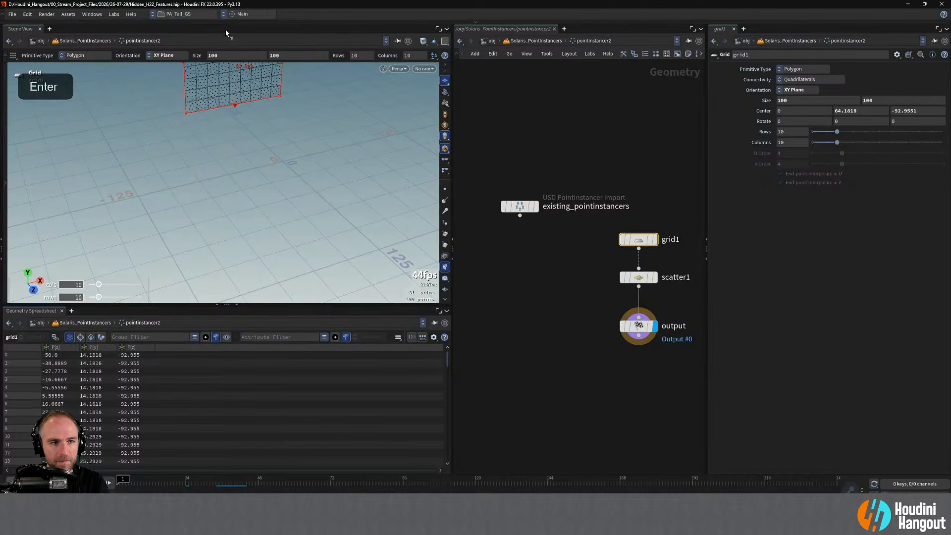
key(u)
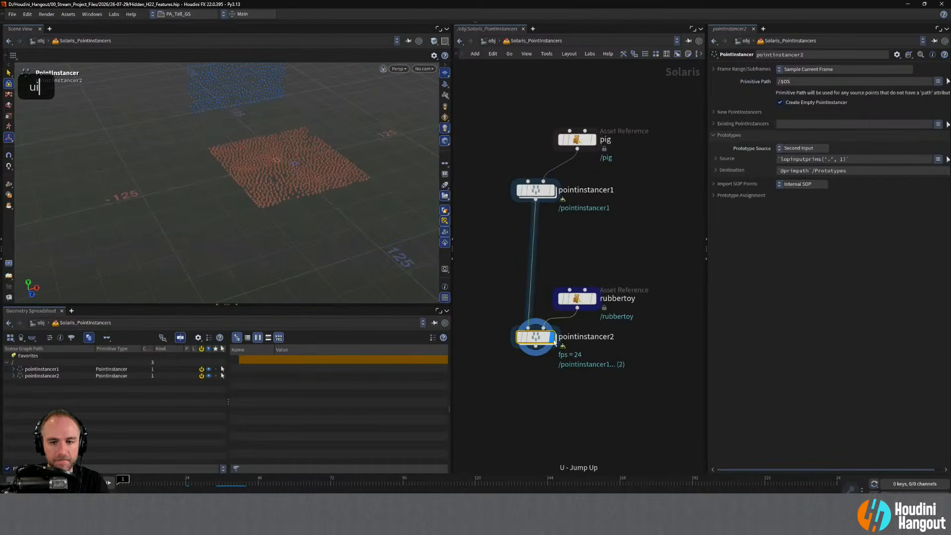
Shift pointinstancer2's grid forward to a center Z of about -50.7 and go back up to the Solaris network.
double_click(553, 341)
alt+middle_click(255, 162)
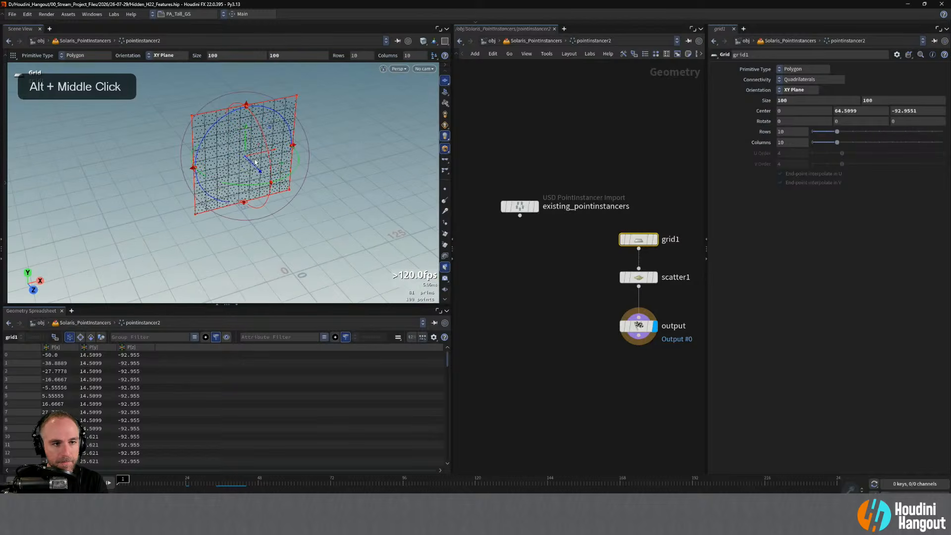
drag(255, 166, 287, 190)
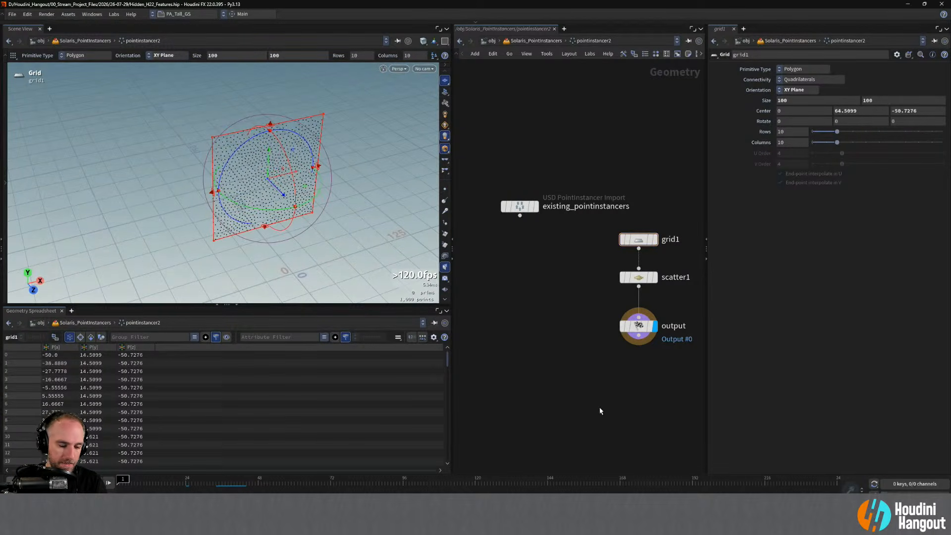
key(u)
Lower pointinstancer2's grid to a center Y of about 51.6 so it meets the pig floor, and leave the instancer.
alt+drag(288, 243, 323, 208)
double_click(536, 339)
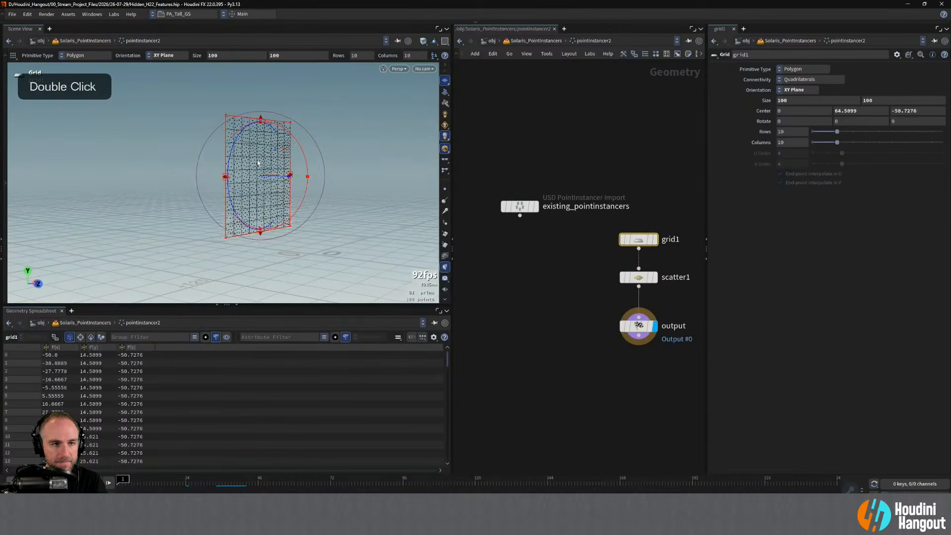
drag(263, 163, 263, 177)
mouse_move(266, 225)
alt+mouse_down()
mouse_move(303, 221)
mouse_move(258, 228)
alt+mouse_up()
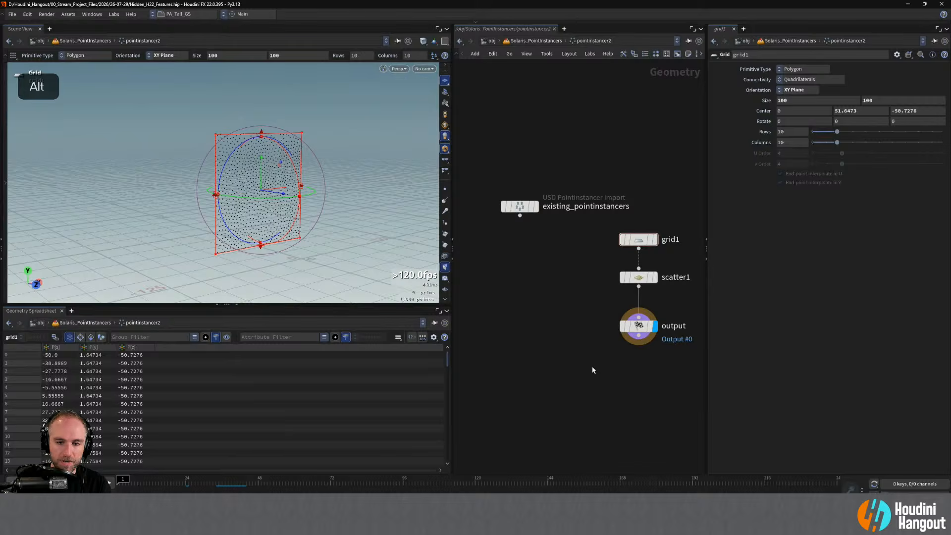
key(u)
Move the rubbertoy and pointinstancer2 nodes up closer beneath pointinstancer1.
drag(489, 272, 630, 366)
drag(577, 298, 586, 242)
click(558, 256)
drag(542, 280, 536, 280)
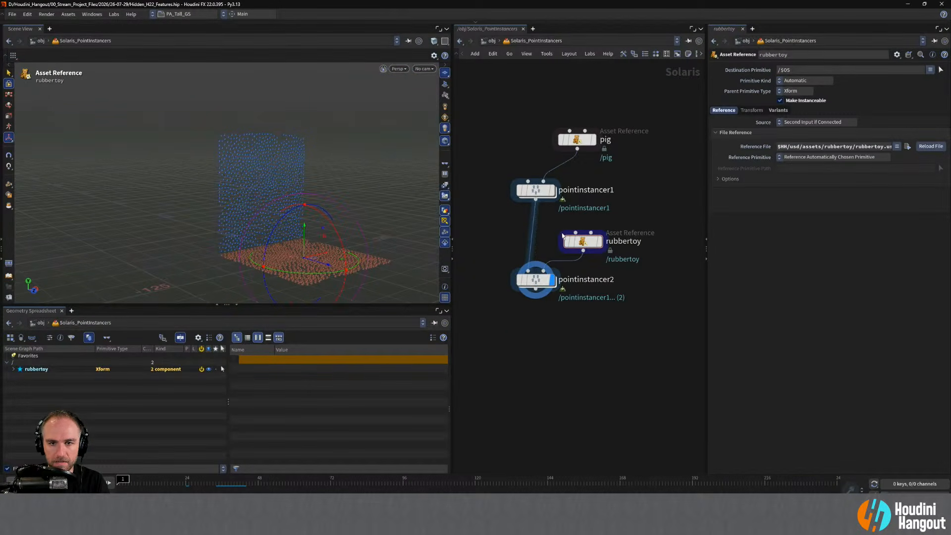
Rename pointinstancer1 to pig_instances and pointinstancer2 to toy_instances.
double_click(595, 190)
text(pig_)
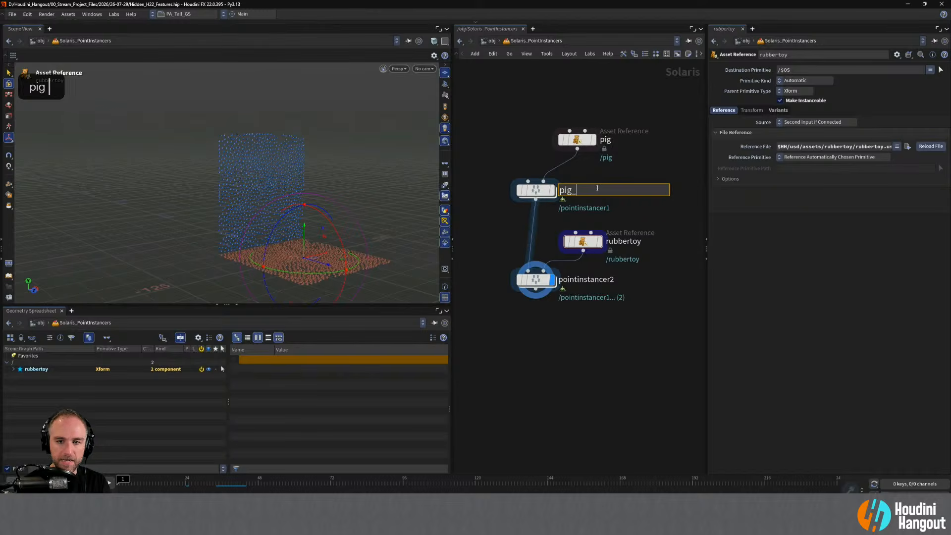
text(instances)
key(Return)
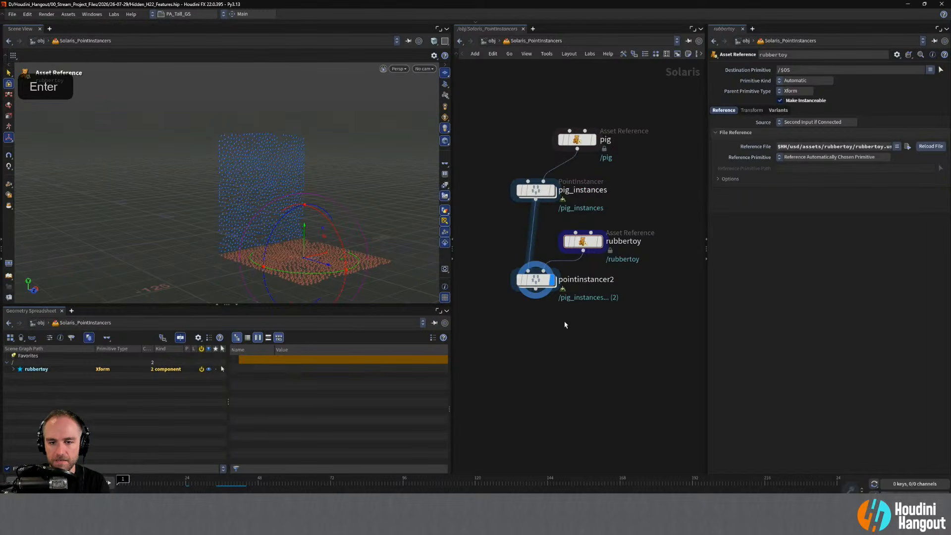
double_click(590, 280)
text(t)
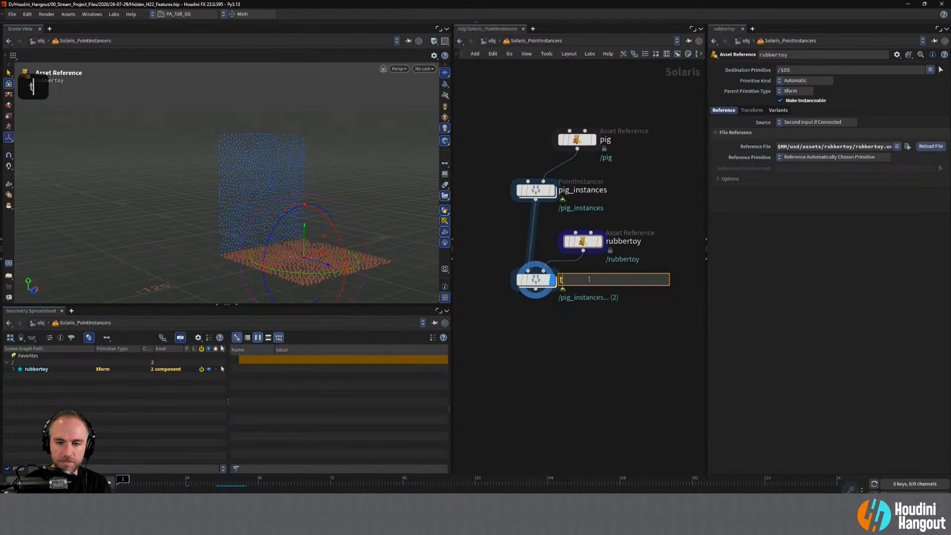
text(oi_ubs)
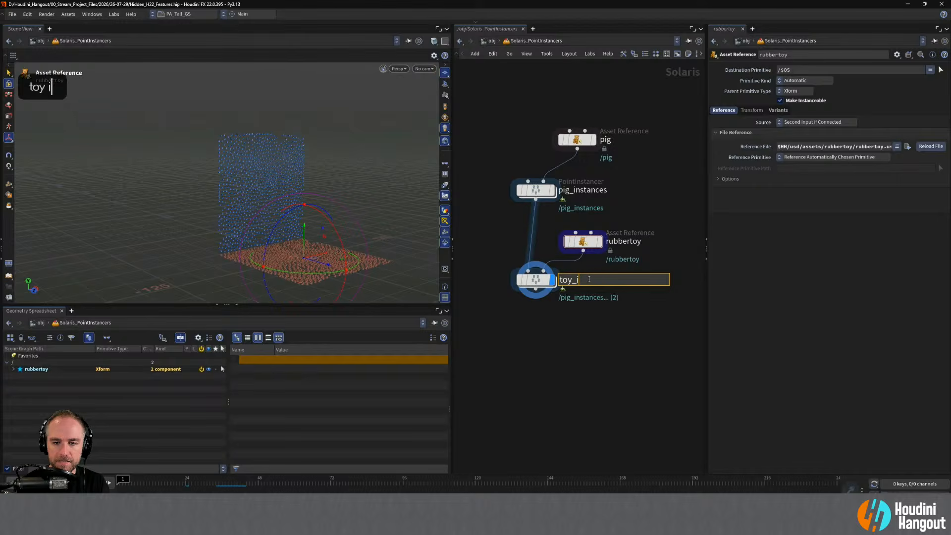
key(Return)
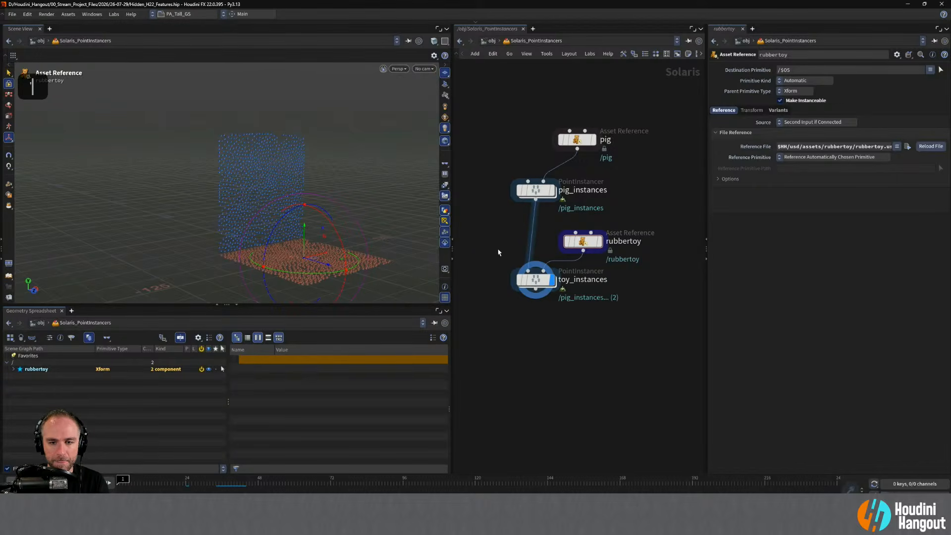
Duplicate toy_instances below itself, chain it after the original, and add a Squab test geometry beside it.
click(537, 282)
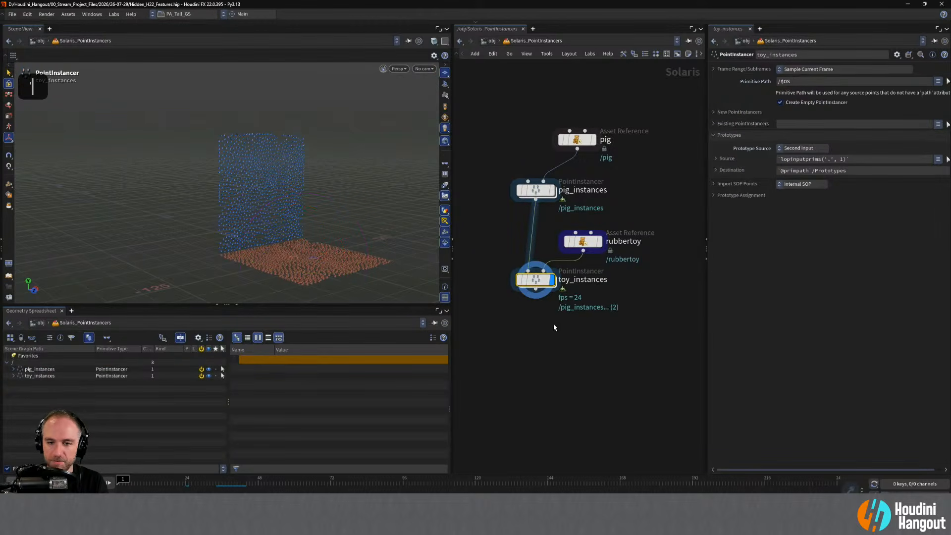
alt+drag(537, 280, 538, 343)
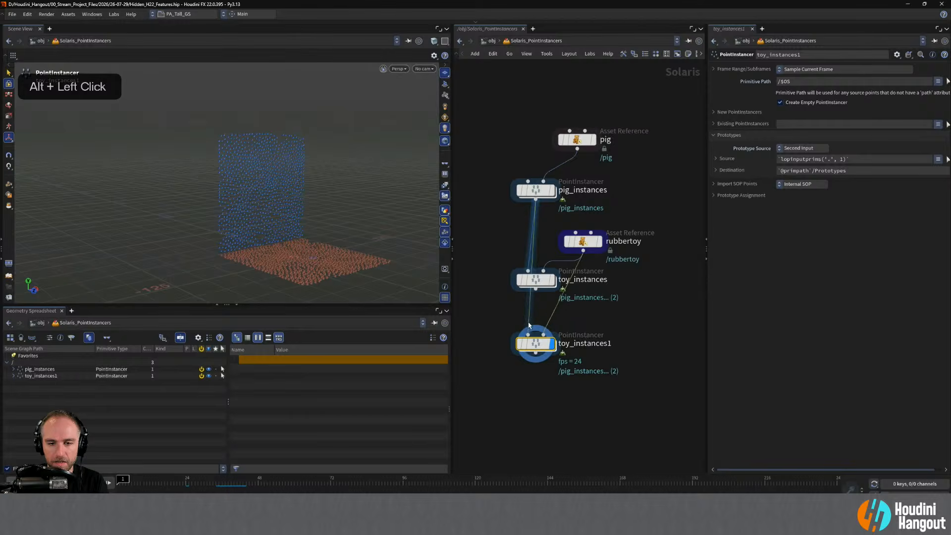
key(Tab)
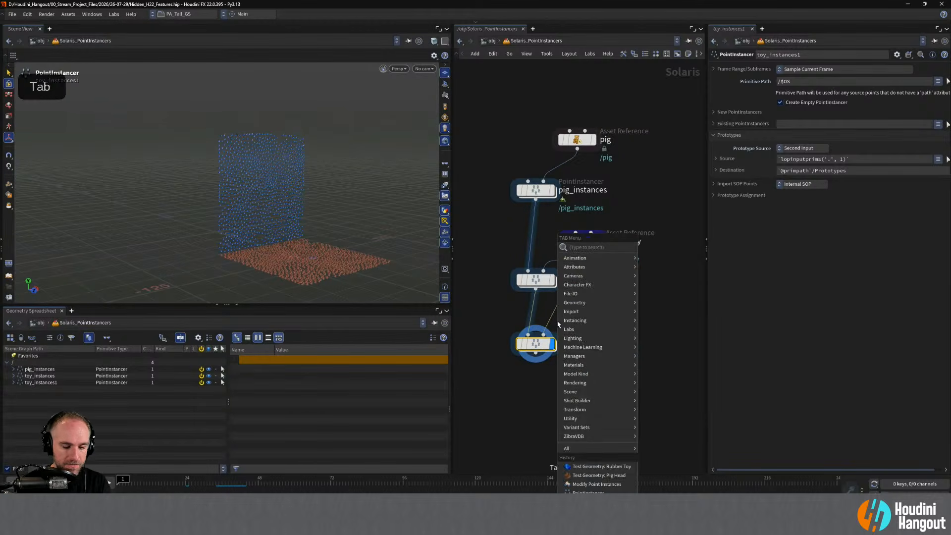
text(squab)
key(Return)
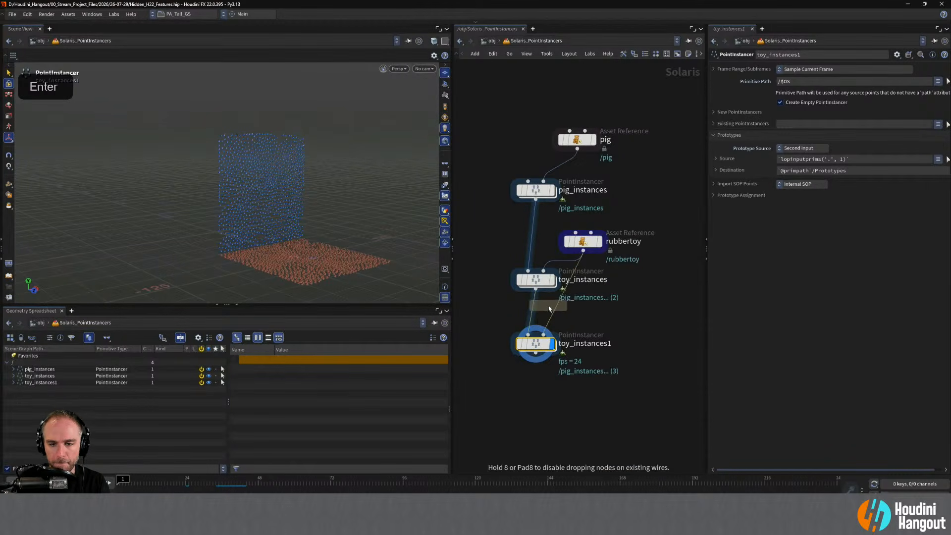
click(562, 311)
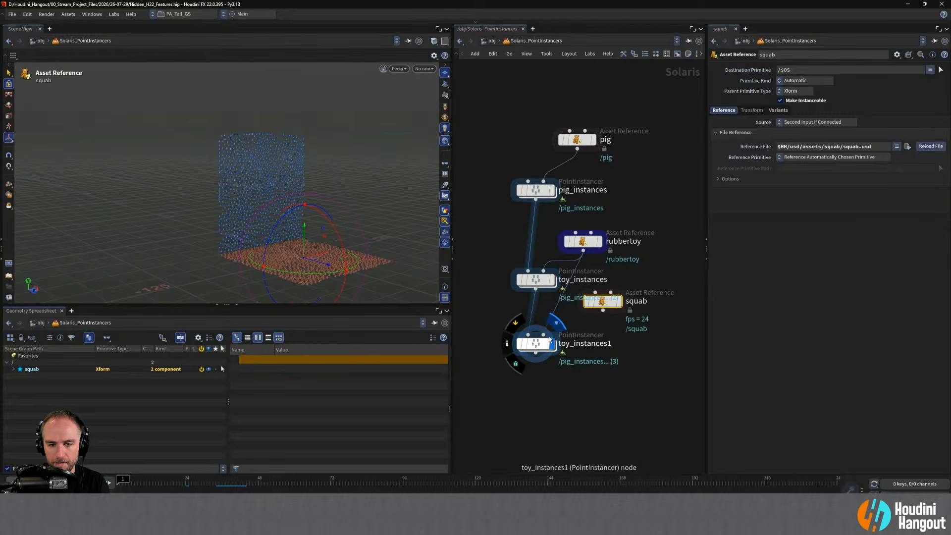
Connect squab to toy_instances1's second input and arrange both nodes neatly below toy_instances.
drag(554, 309, 604, 311)
drag(604, 305, 585, 315)
drag(537, 344, 537, 364)
drag(584, 312, 584, 325)
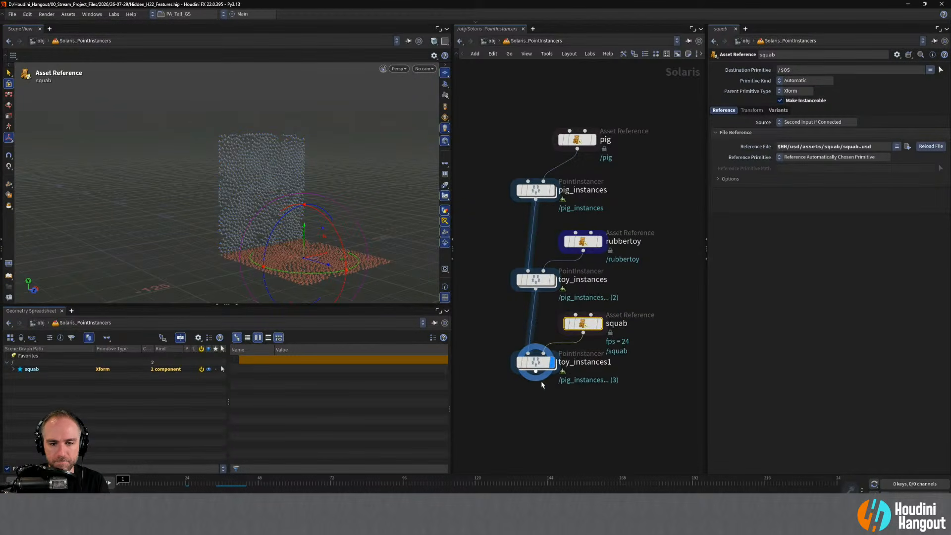
Inside toy_instances1, set grid1's orientation to YZ Plane.
double_click(540, 363)
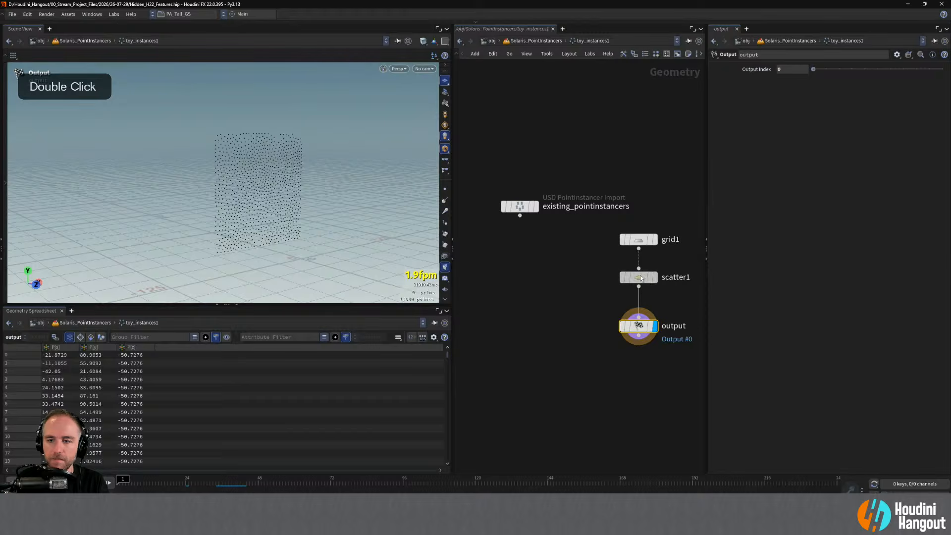
click(641, 275)
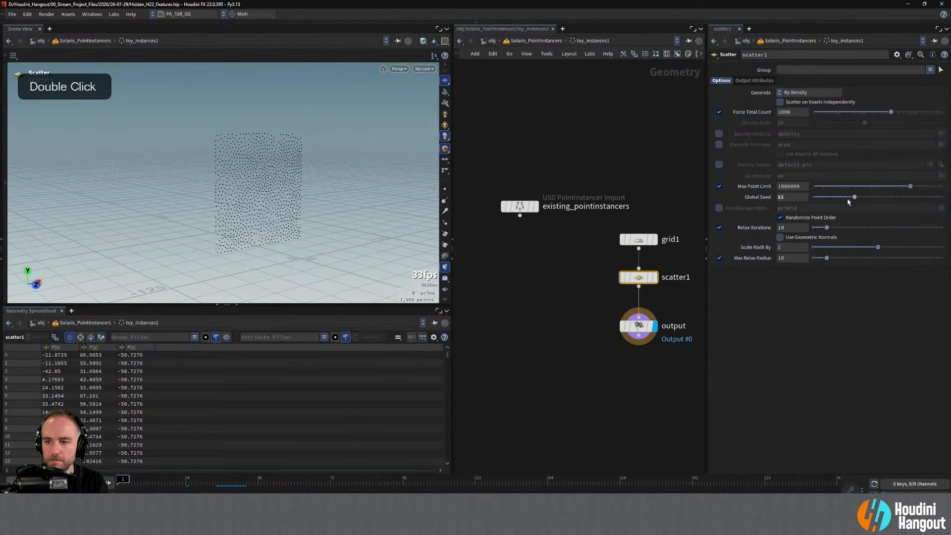
double_click(638, 241)
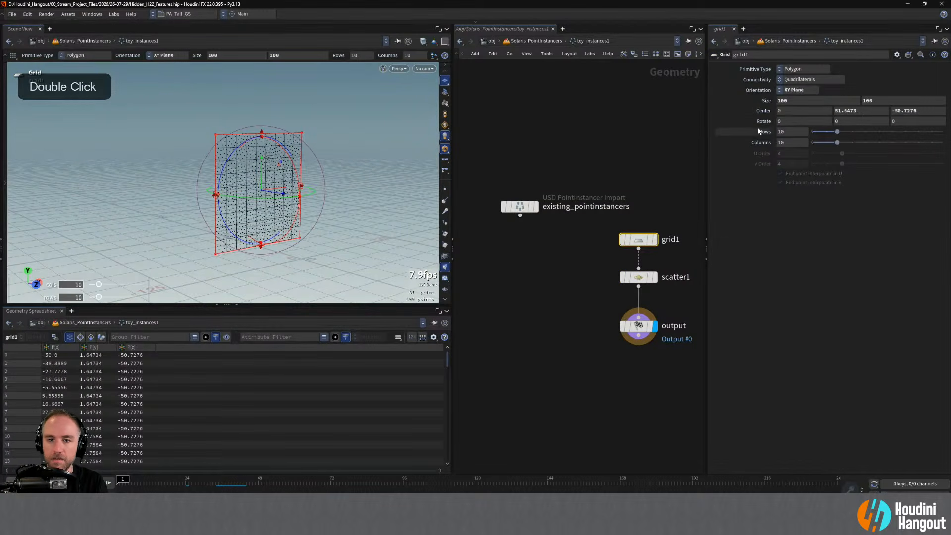
click(791, 90)
click(794, 117)
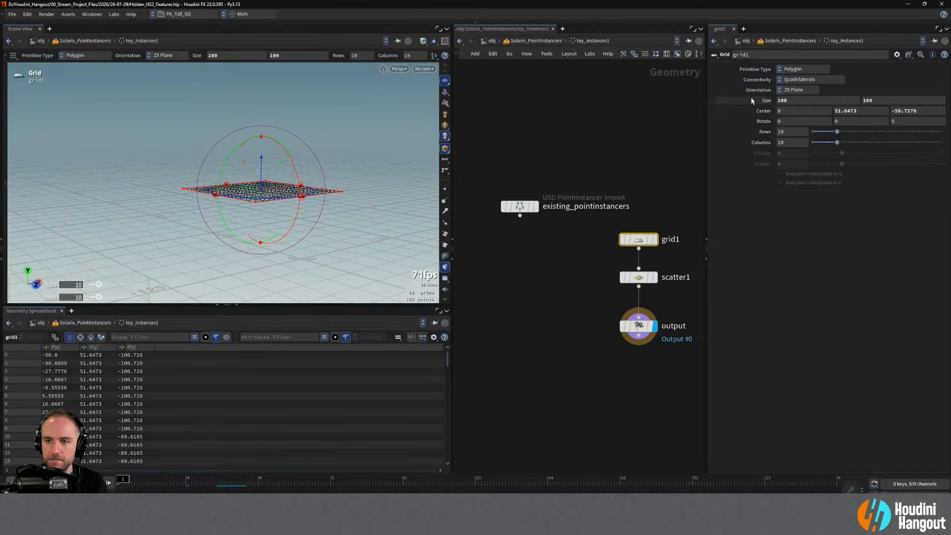
click(791, 91)
click(794, 105)
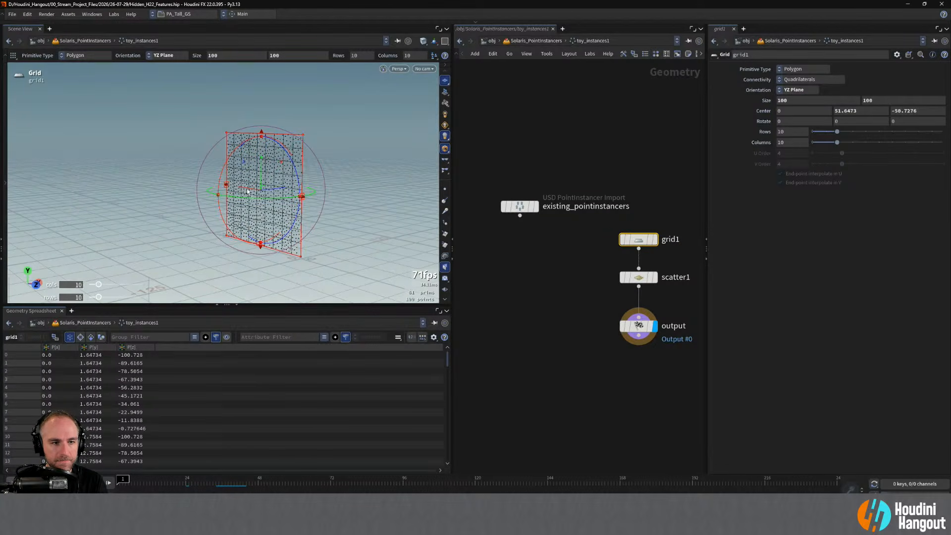
Move grid1 to a center of about 51.2, 51.6, 0.36 as a side wall, and return to the Solaris network to frame all instances.
drag(273, 189, 313, 176)
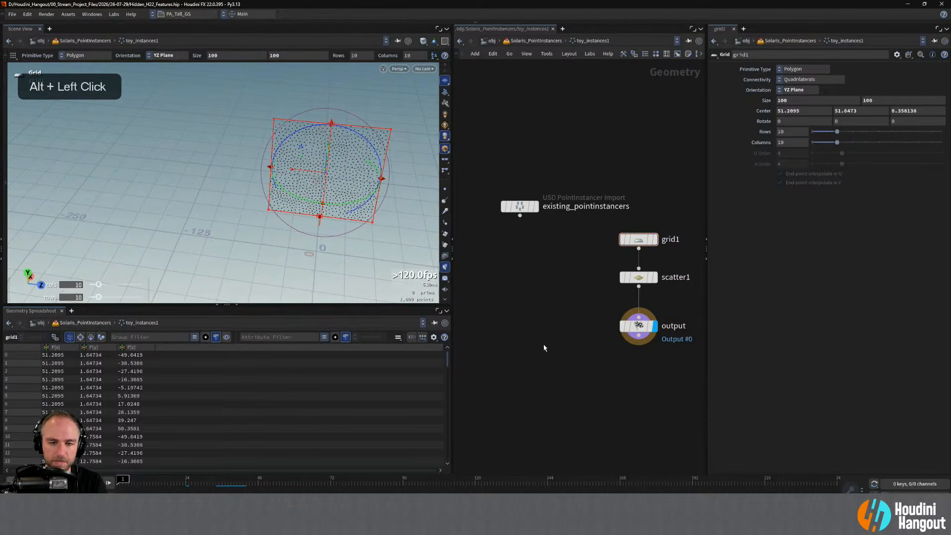
key(u)
alt+drag(308, 170, 294, 161)
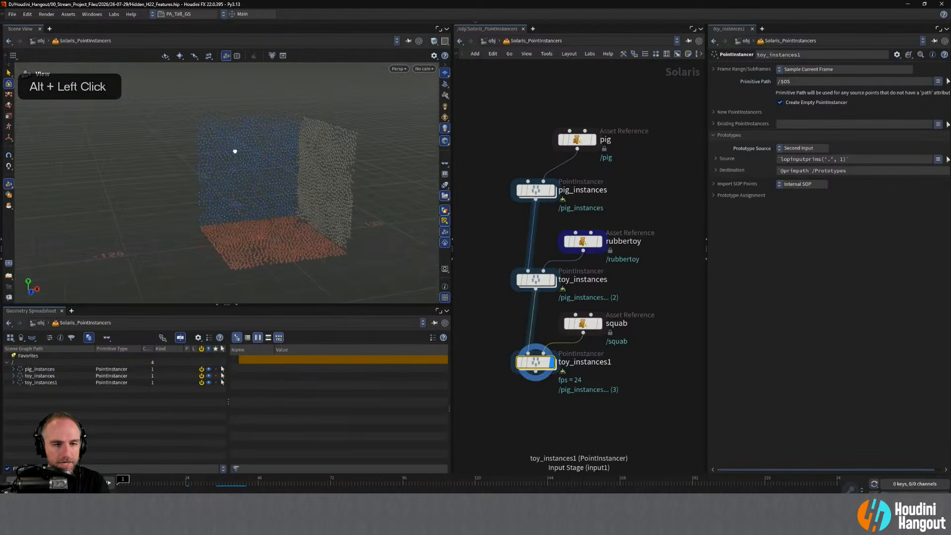
alt+right_drag(294, 161, 349, 171)
mouse_move(349, 171)
alt+middle_down()
mouse_move(348, 184)
mouse_move(335, 178)
alt+middle_up()
alt+right_drag(335, 179, 299, 223)
alt+middle_drag(299, 223, 300, 186)
key(Return)
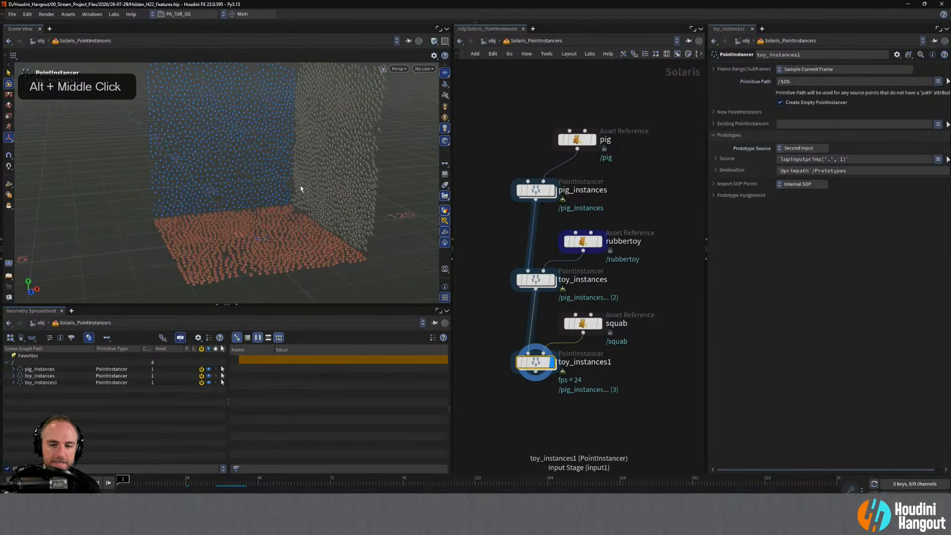
Rename toy_instances1 to squab_instances and shift the node slightly lower beneath squab.
double_click(581, 362)
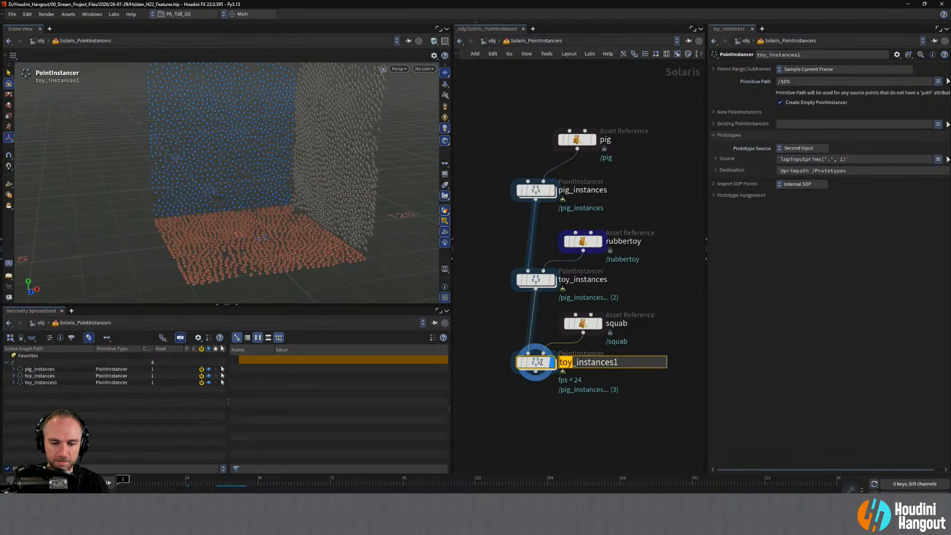
text(squab)
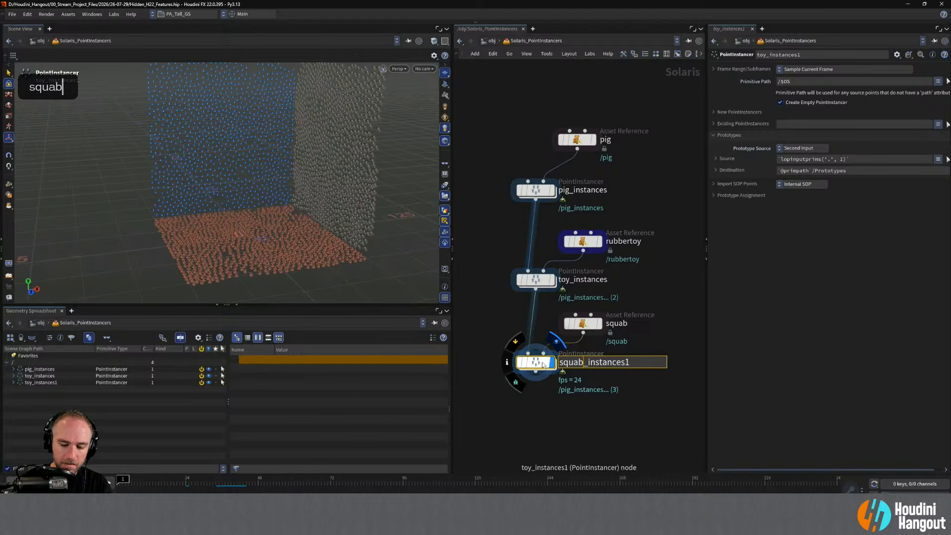
key(Return)
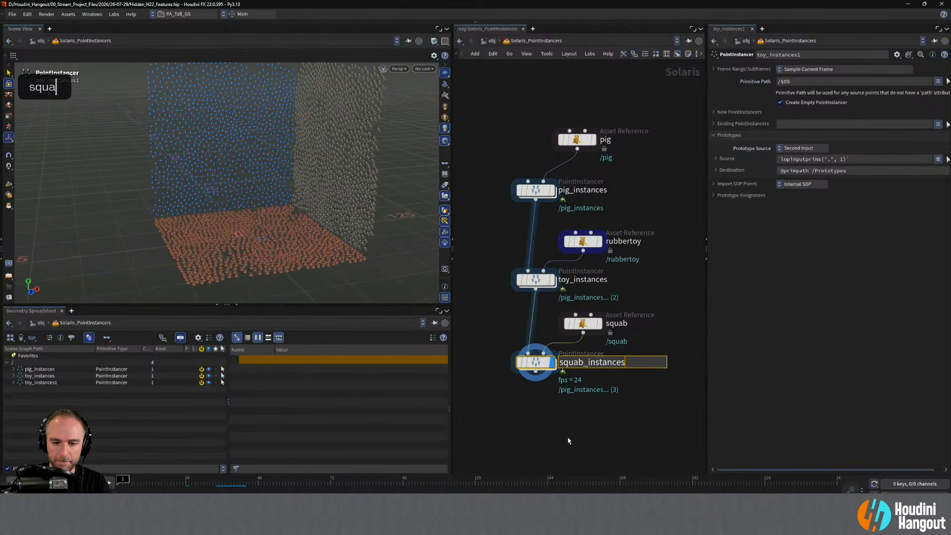
drag(532, 362, 531, 372)
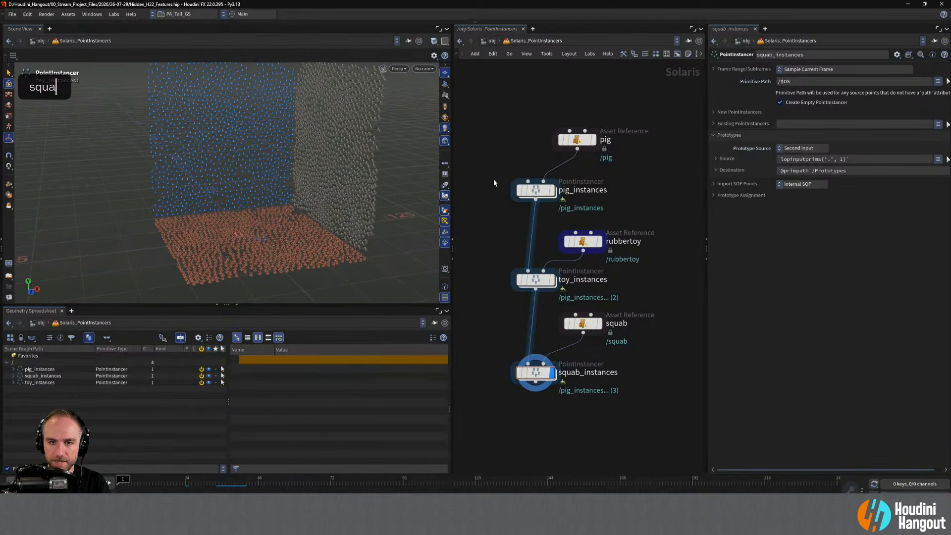
Set the primitive path of pig_instances to /Geometry/Pt_Instances/$OS.
click(536, 191)
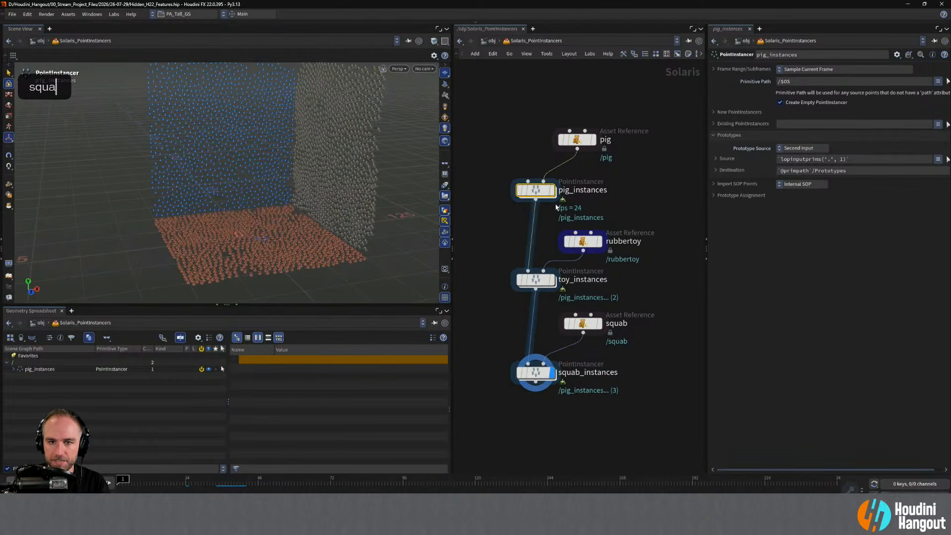
click(777, 82)
text(/G)
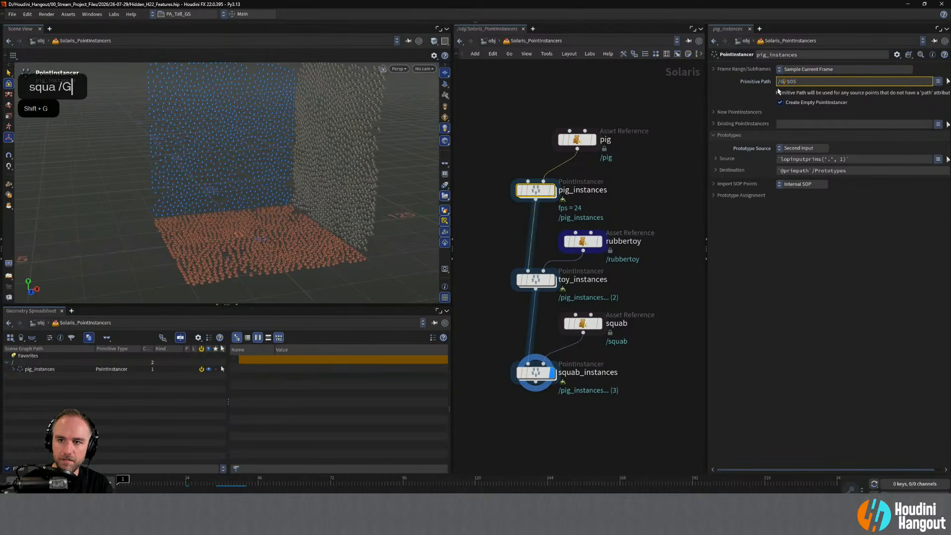
text(eometry/)
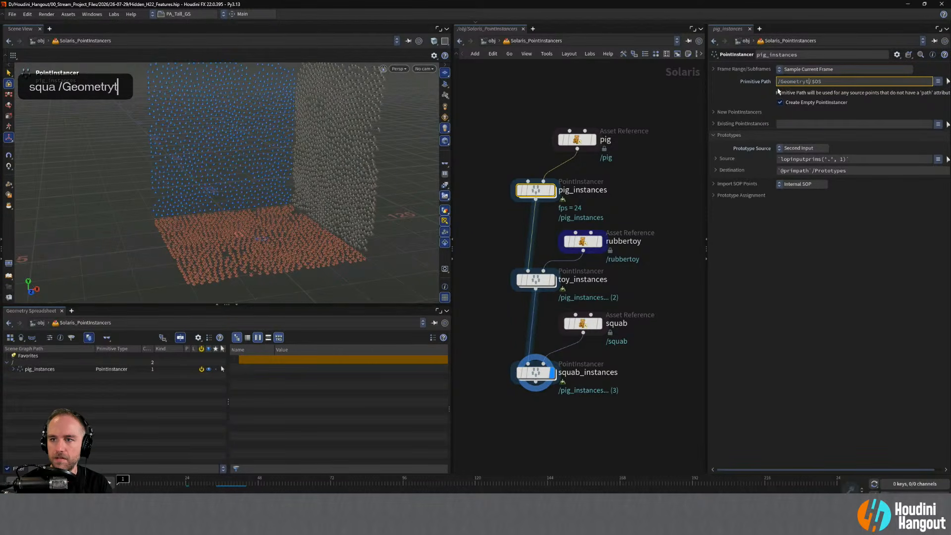
text(I)
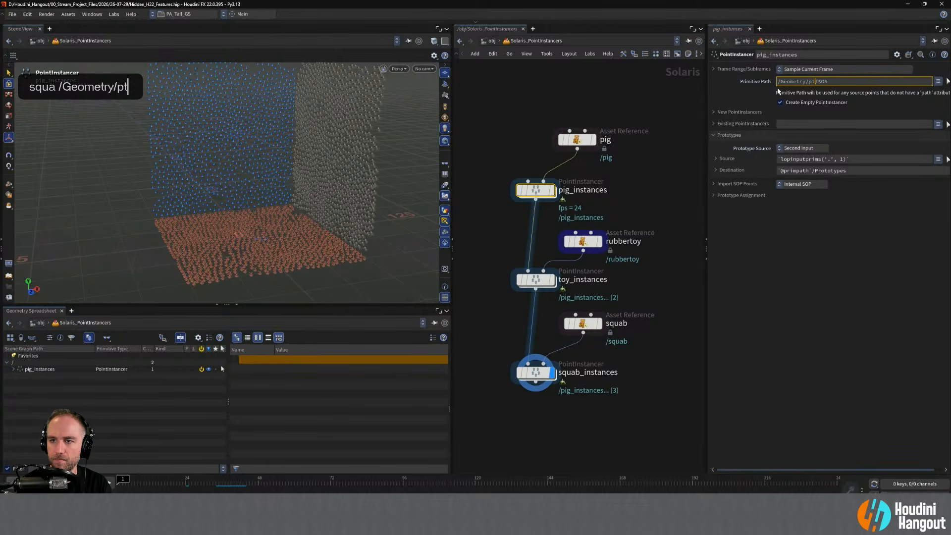
key(BackSpace)
text(Pt_Ins)
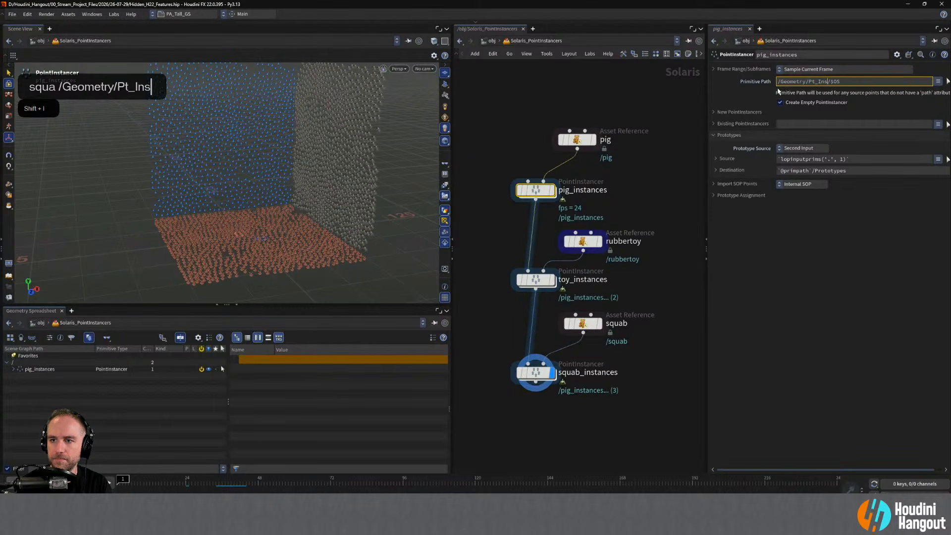
text(tances)
key(Return)
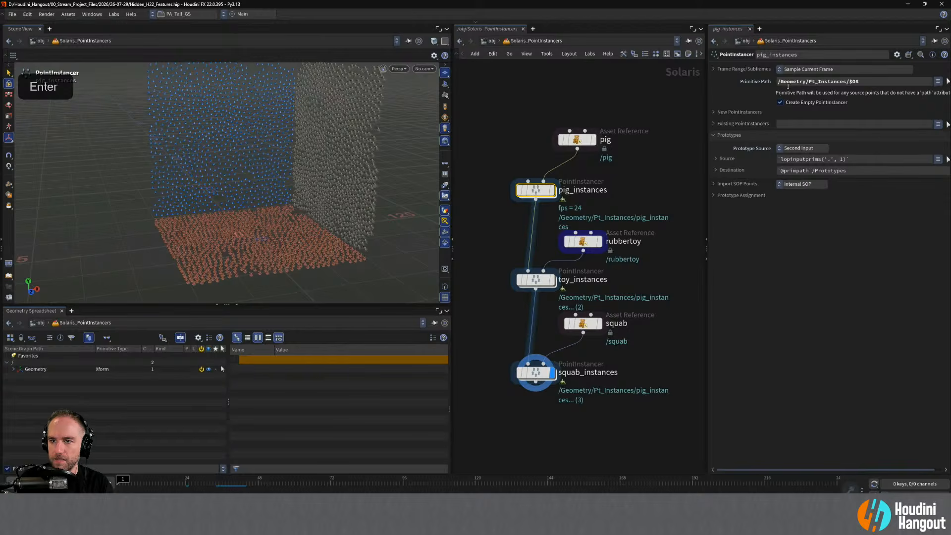
Copy the primitive path /Geometry/Pt_Instances/$OS from pig_instances to toy_instances and squab_instances.
double_click(788, 82)
key(ctrl+c)
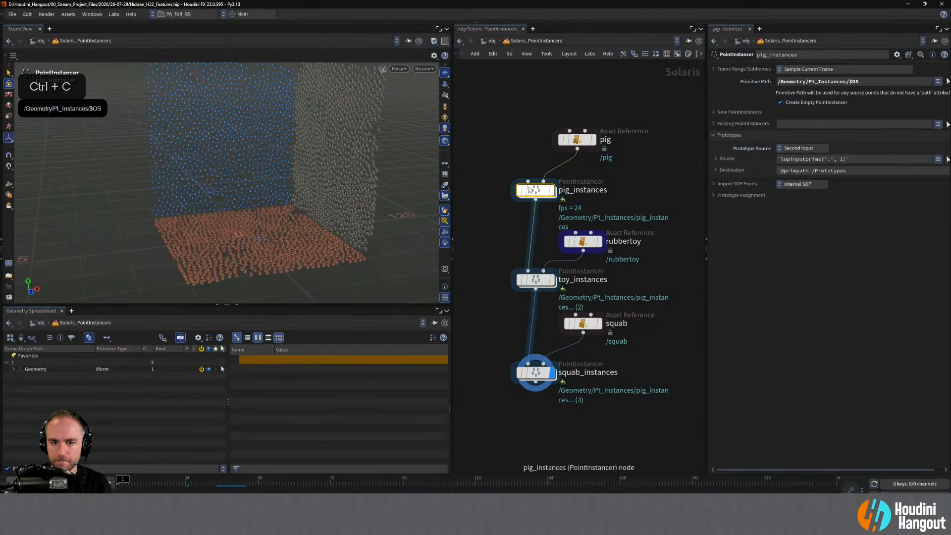
click(536, 280)
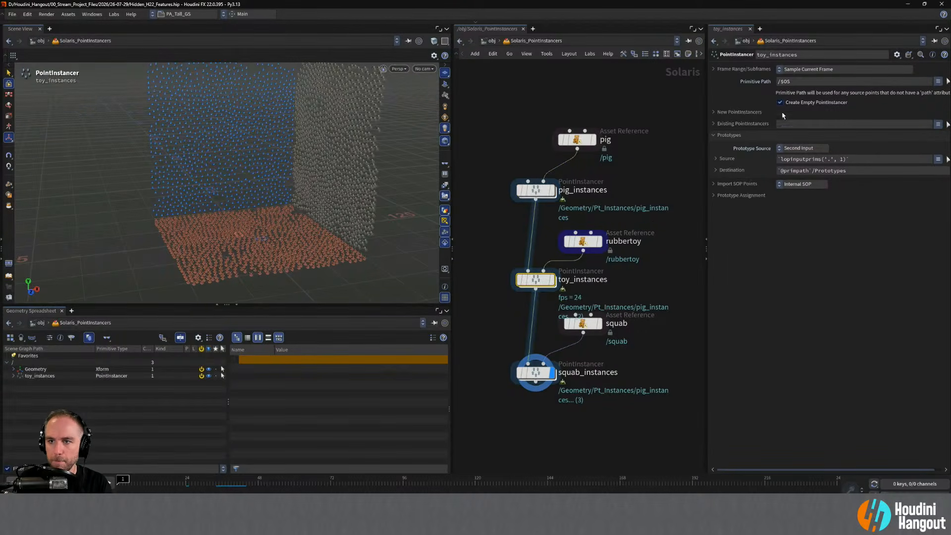
key(ctrl+v)
click(535, 372)
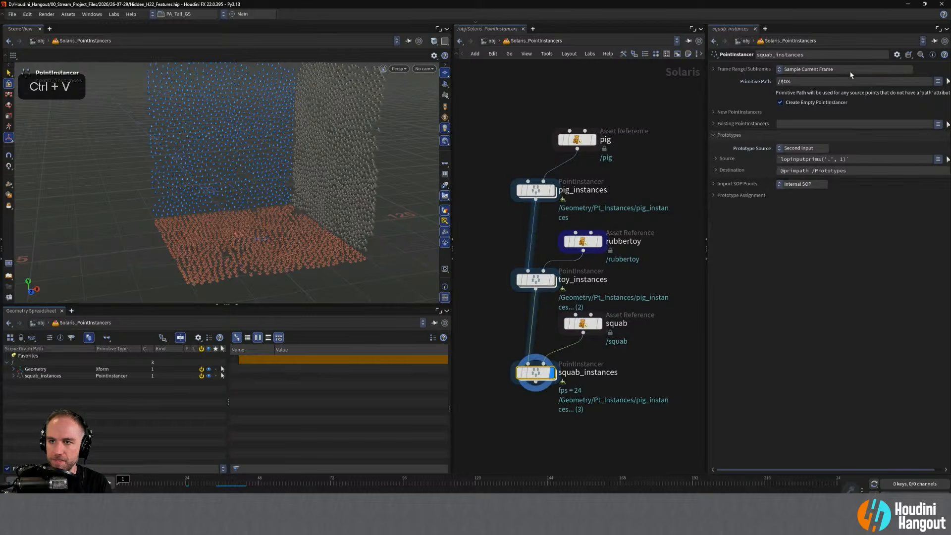
double_click(833, 80)
key(ctrl+v)
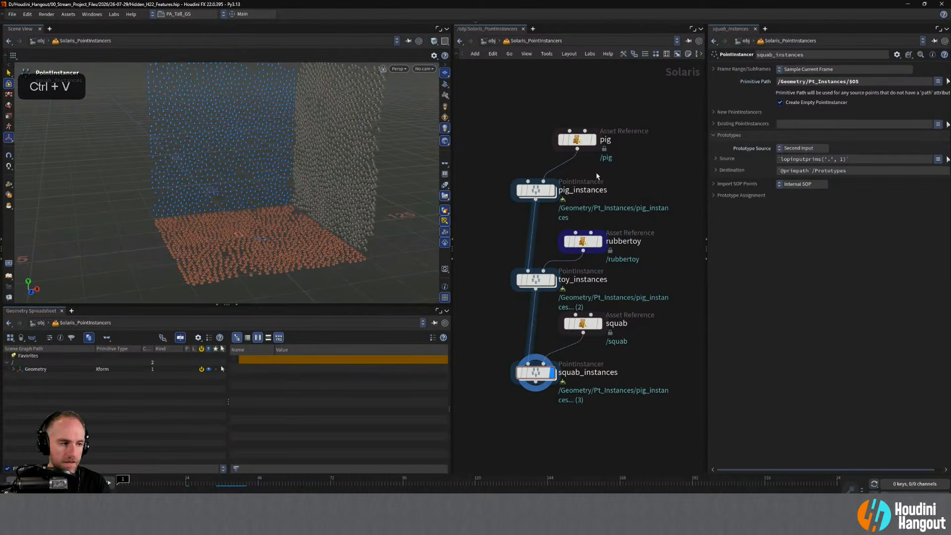
Expand Geometry and Pt_Instances in the scene graph of squab_instances to examine the instancer hierarchy.
click(540, 375)
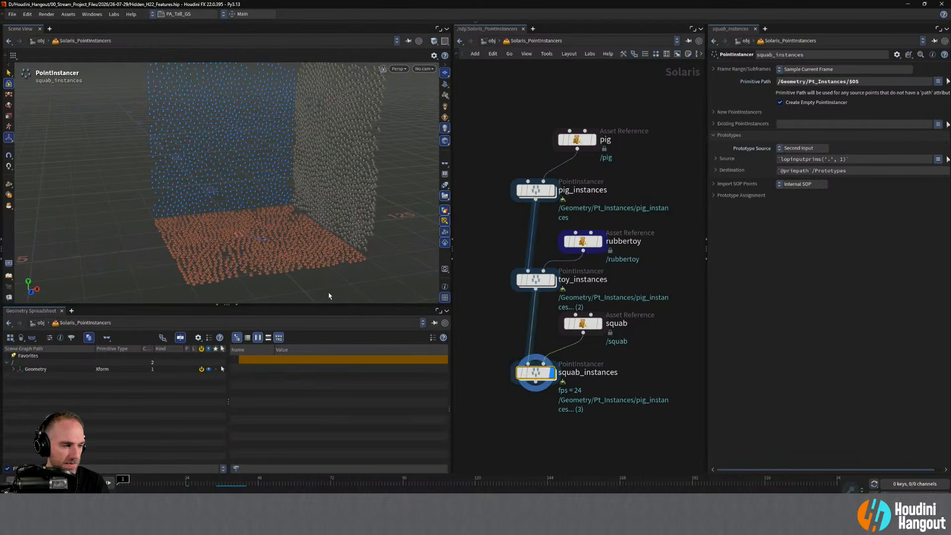
alt+drag(288, 198, 337, 188)
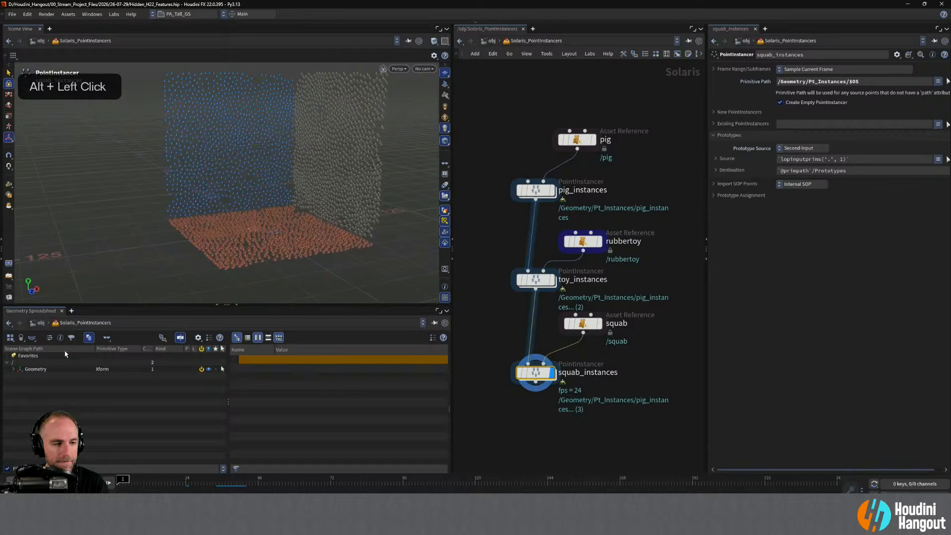
click(13, 369)
click(21, 376)
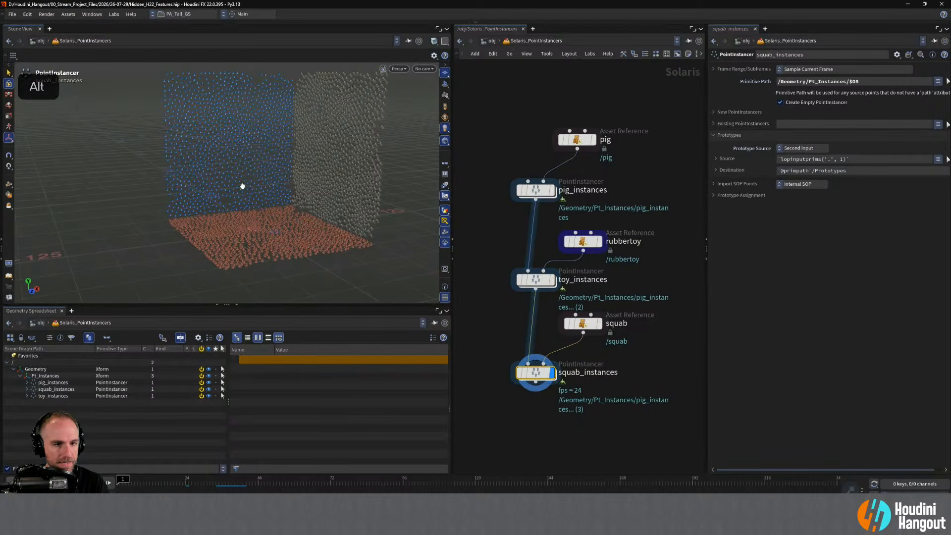
alt+drag(244, 187, 226, 231)
click(507, 435)
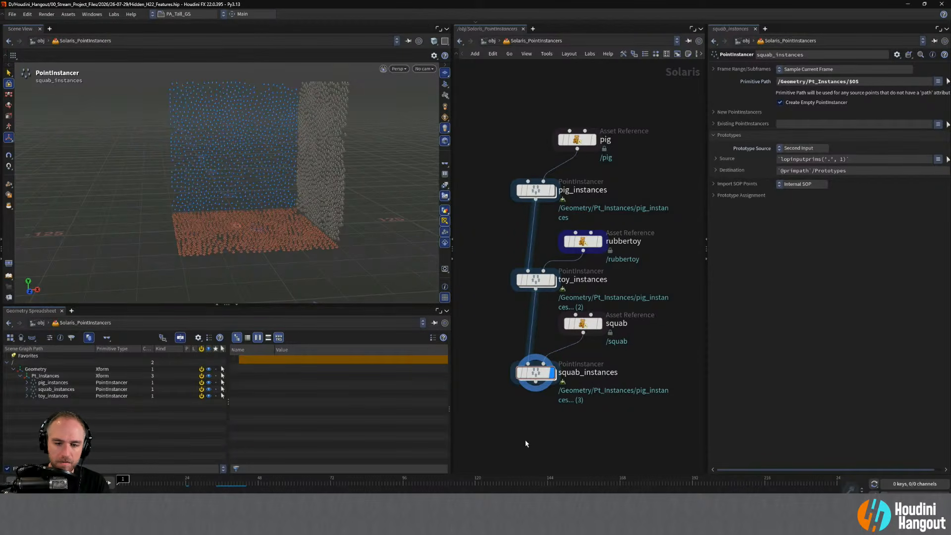
key(Tab)
text(point ins)
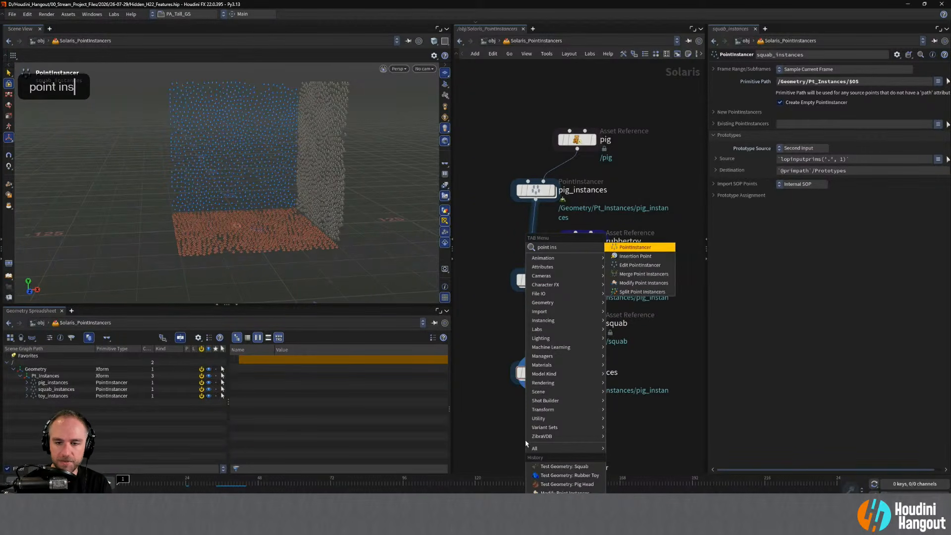
key(Return)
key(Escape)
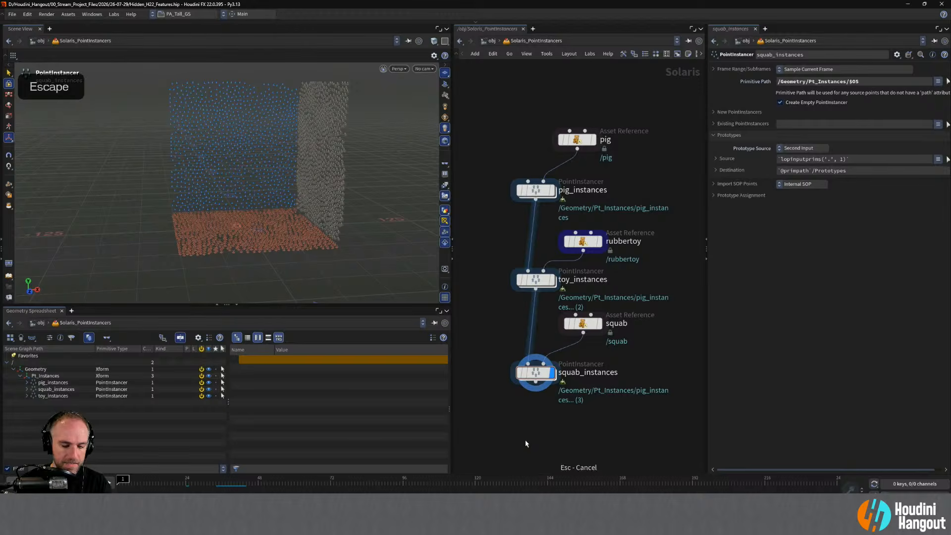
Add an Edit PointInstancer node directly below squab_instances.
key(Tab)
text(edit po)
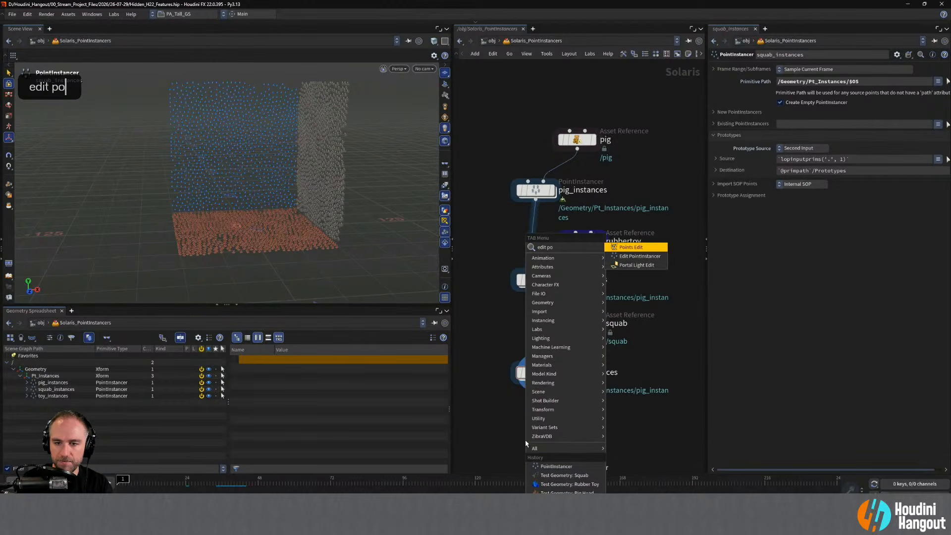
key(Return)
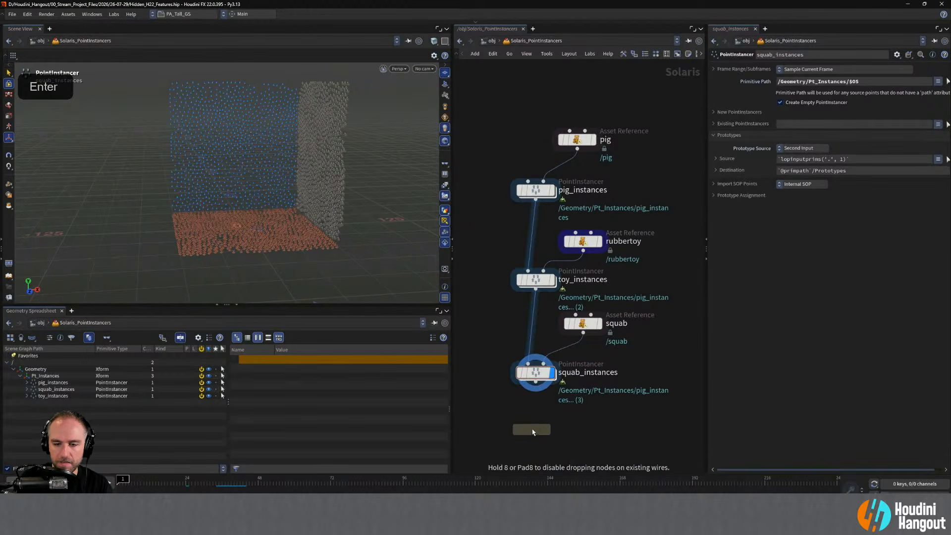
click(536, 472)
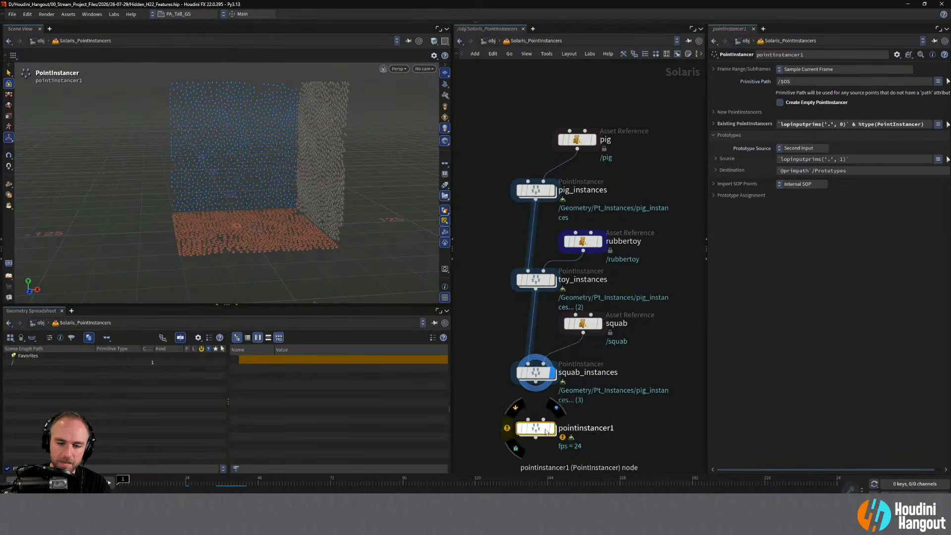
drag(547, 429, 547, 433)
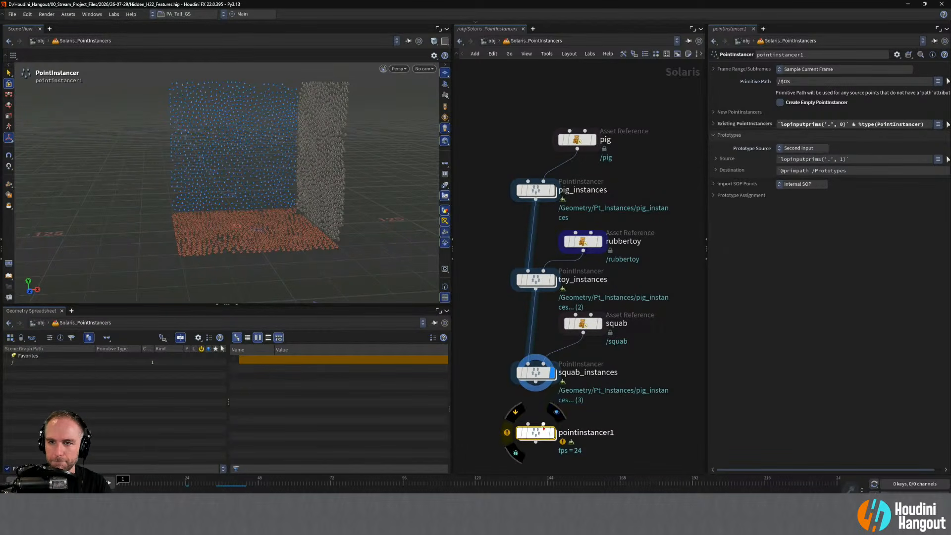
Add a regular PointInstancer node beside pointinstancer1 to compare their default parameters.
middle_drag(516, 394, 507, 331)
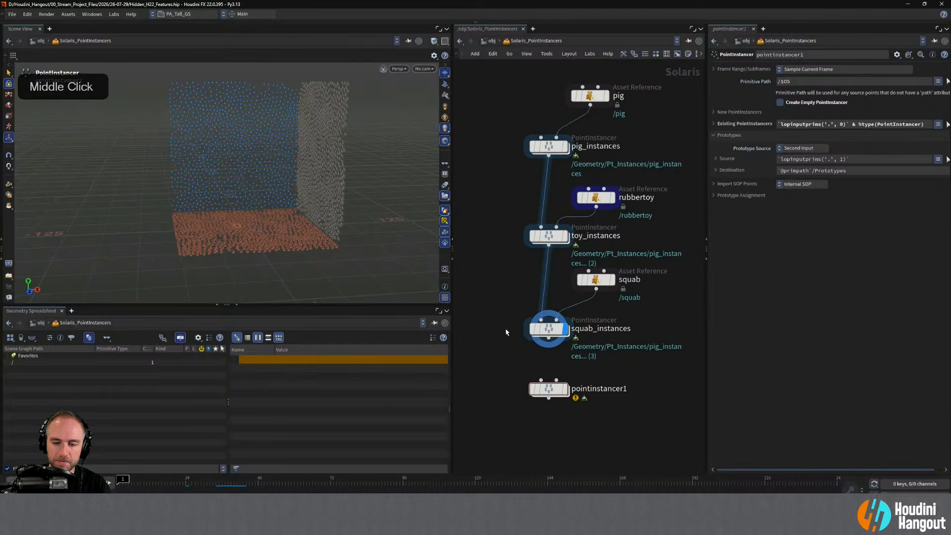
middle_drag(514, 431, 505, 418)
key(Tab)
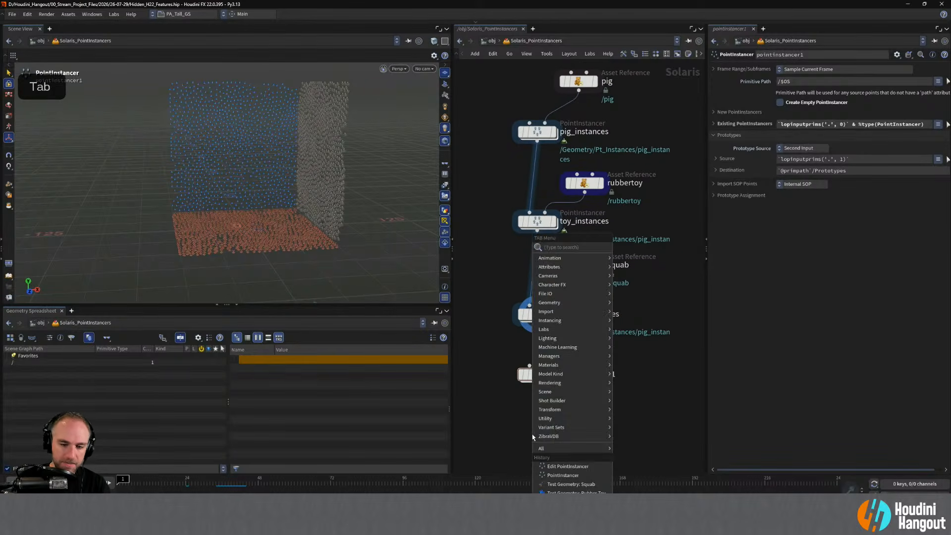
text(point ins)
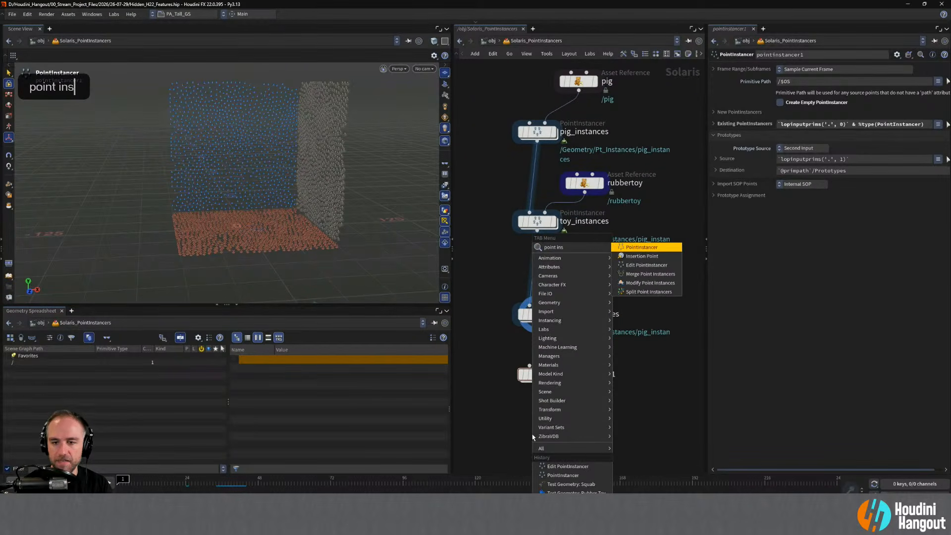
key(Return)
click(643, 373)
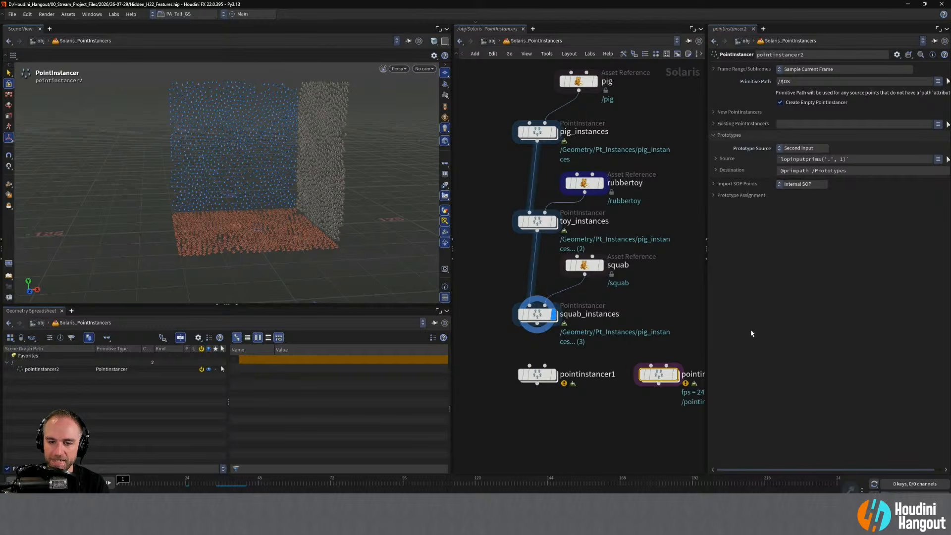
Connect squab_instances to pointinstancer1's first input, display pointinstancer1 and check its node info.
click(536, 374)
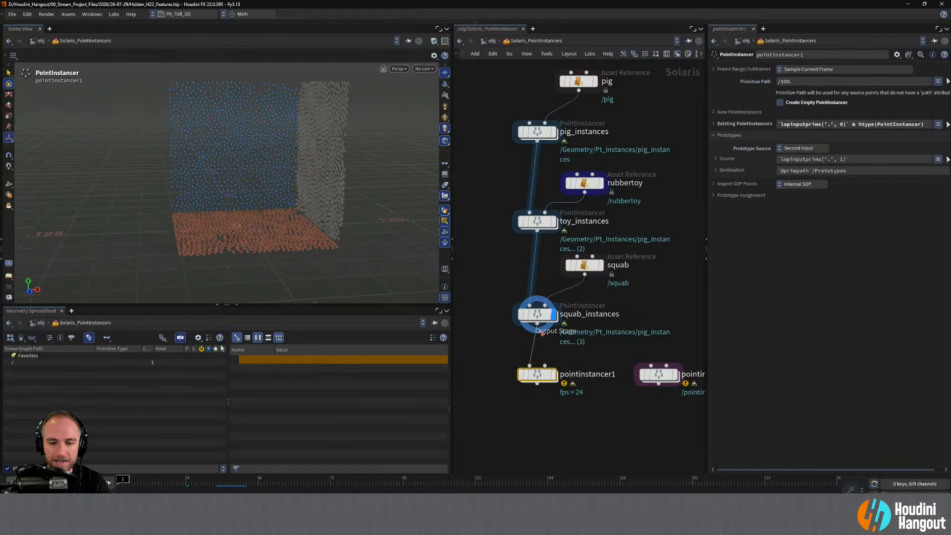
click(548, 375)
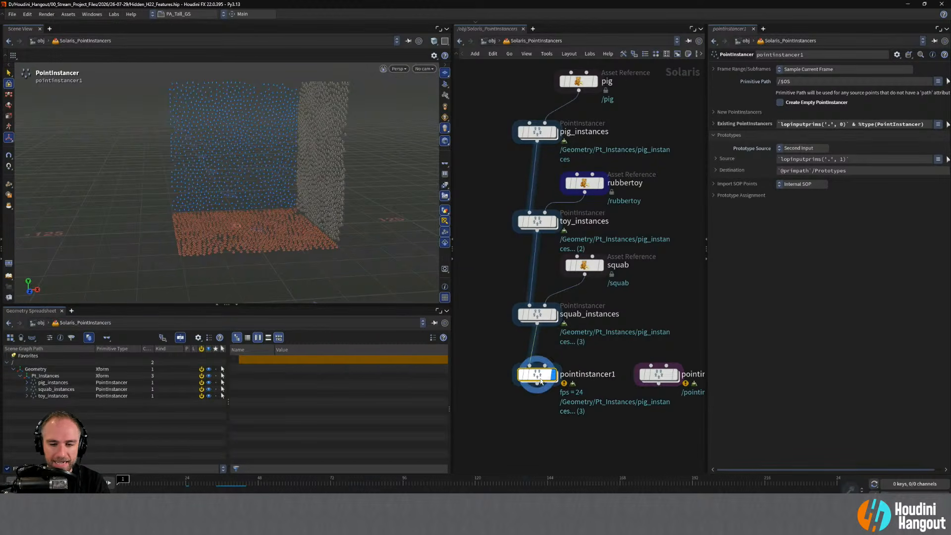
middle_click(540, 378)
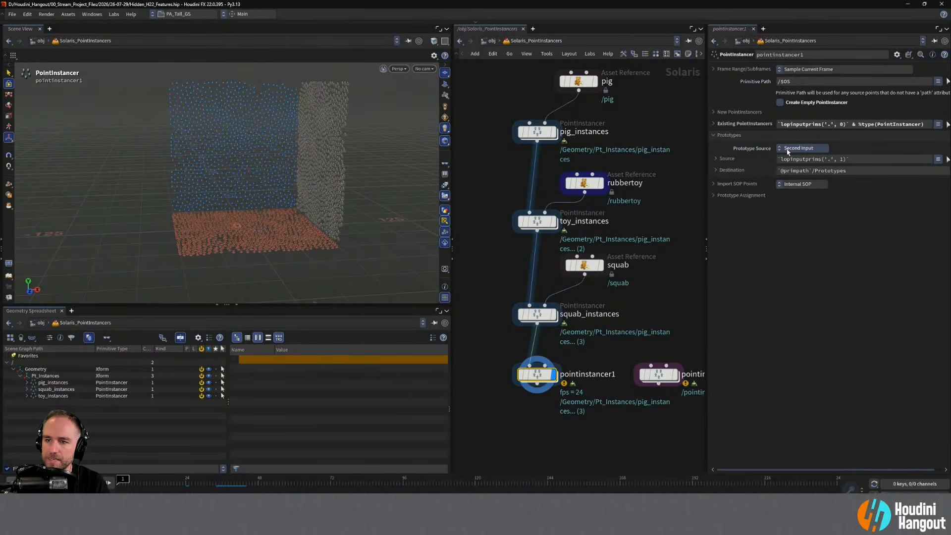
Review pointinstancer1's Existing PointInstancers settings and node warning, and set its Prototype Source to First Input.
click(713, 124)
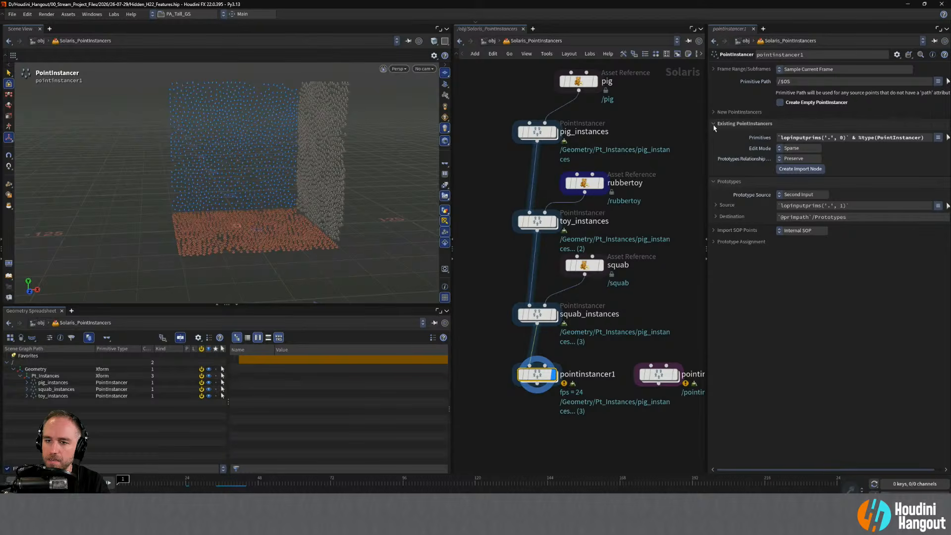
click(713, 127)
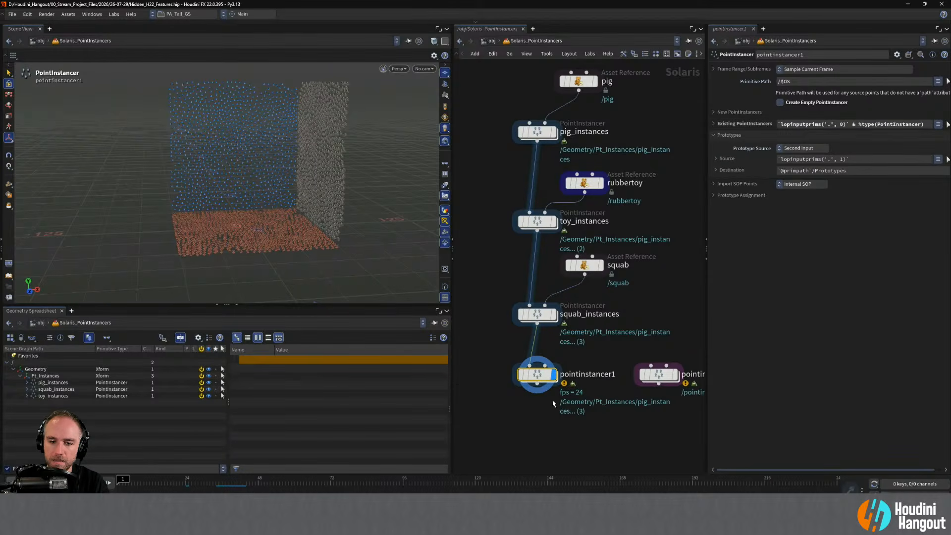
middle_click(541, 379)
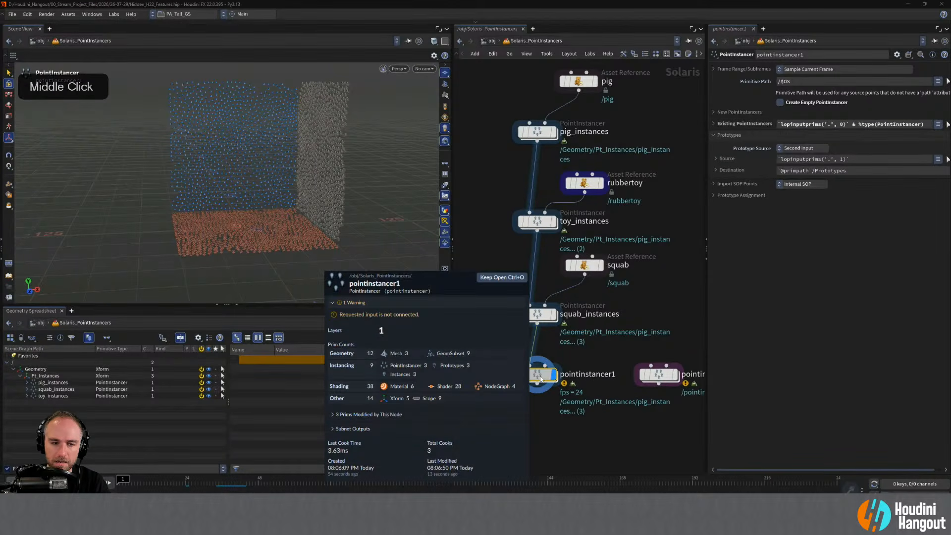
click(801, 148)
click(791, 168)
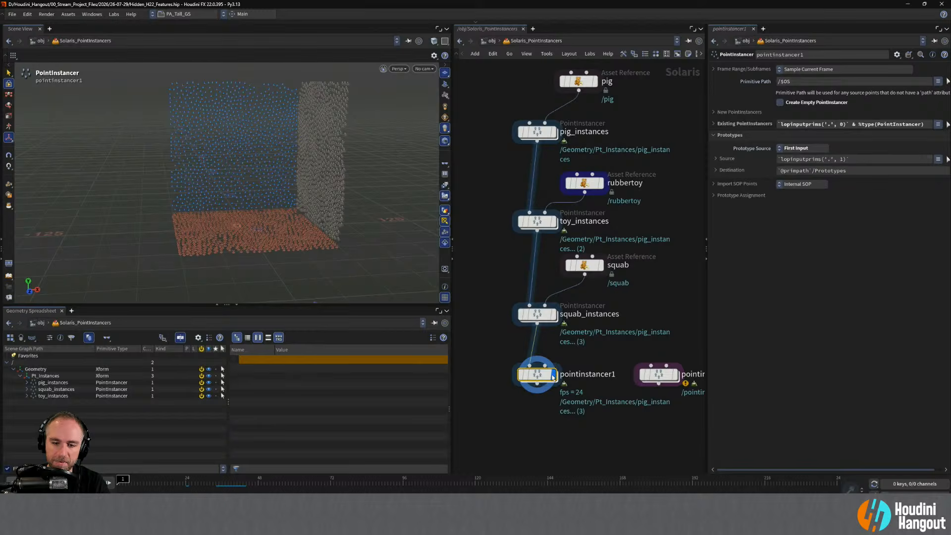
Open pointinstancer1's internal network, spread the existing_pointinstancers and output nodes apart, and inspect the imported points.
double_click(543, 378)
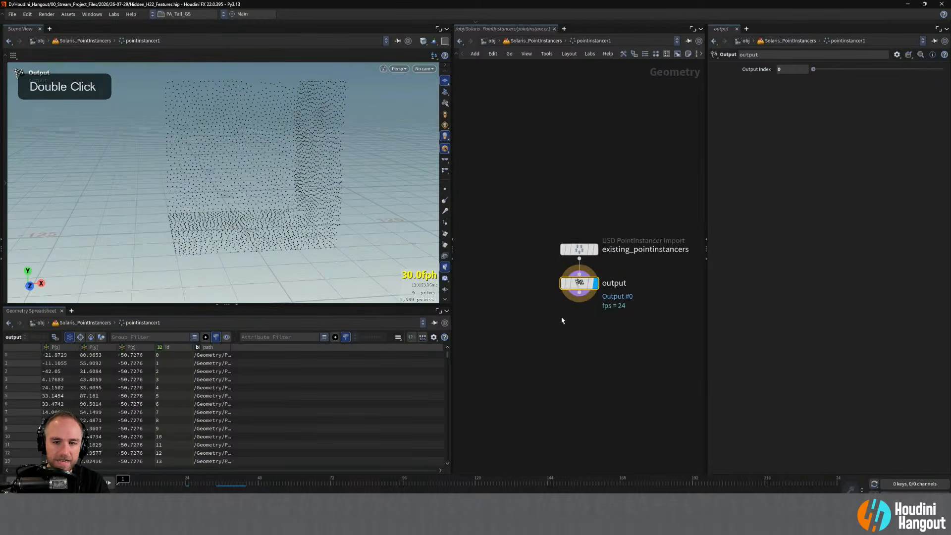
drag(579, 283, 578, 325)
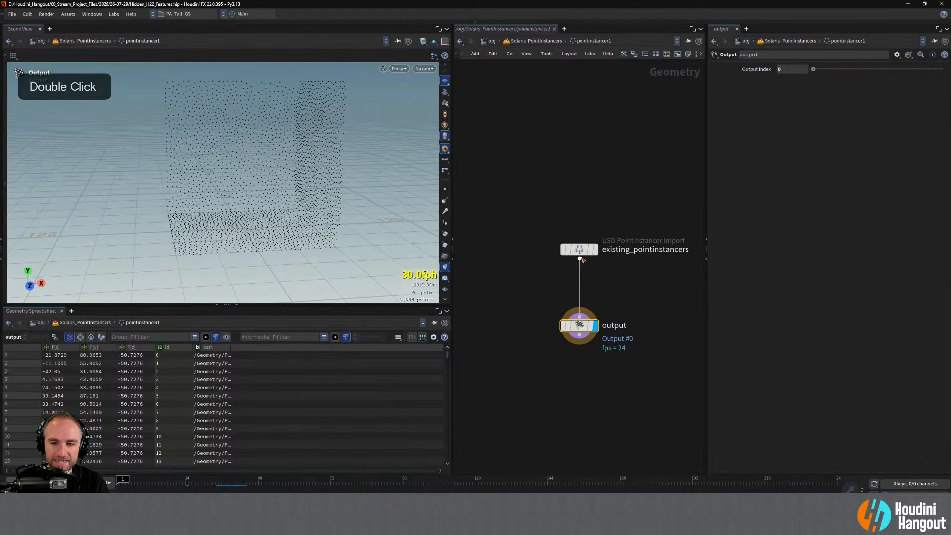
drag(582, 257, 582, 243)
alt+drag(338, 204, 317, 191)
alt+middle_drag(316, 191, 269, 176)
alt+drag(269, 176, 236, 231)
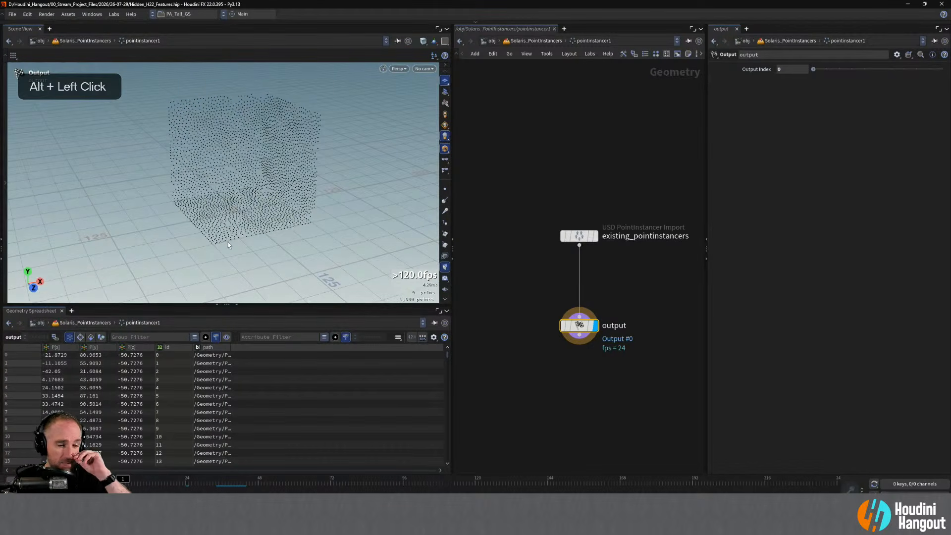
alt+right_drag(263, 180, 285, 192)
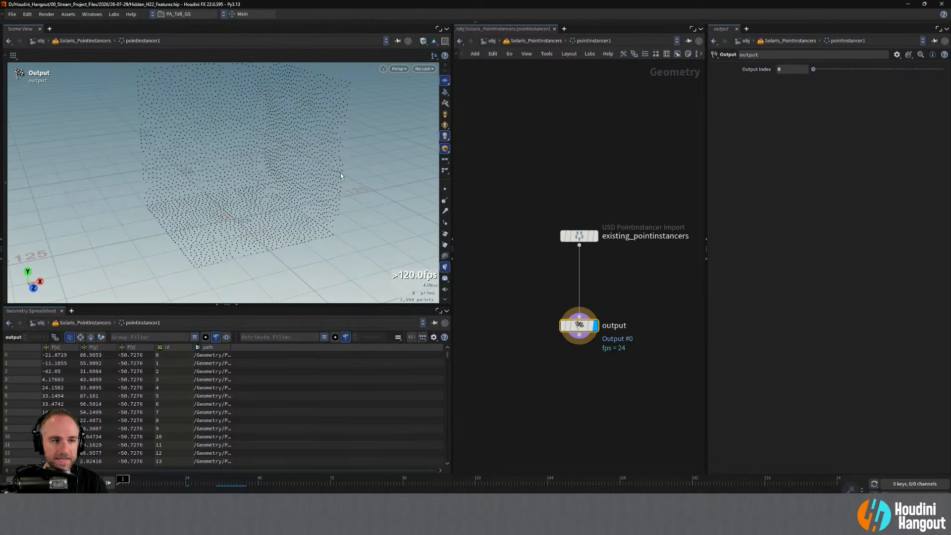
click(513, 304)
key(Tab)
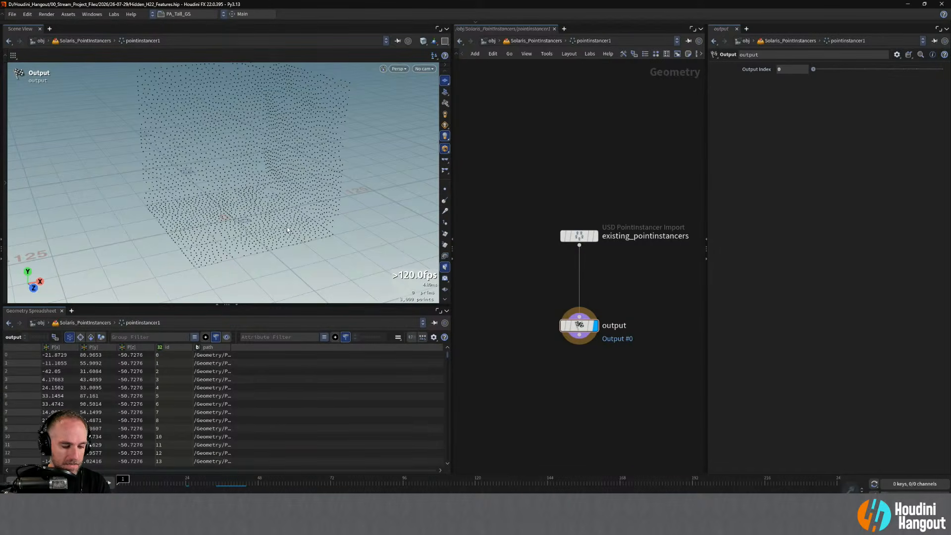
key(s)
key(4)
key(1)
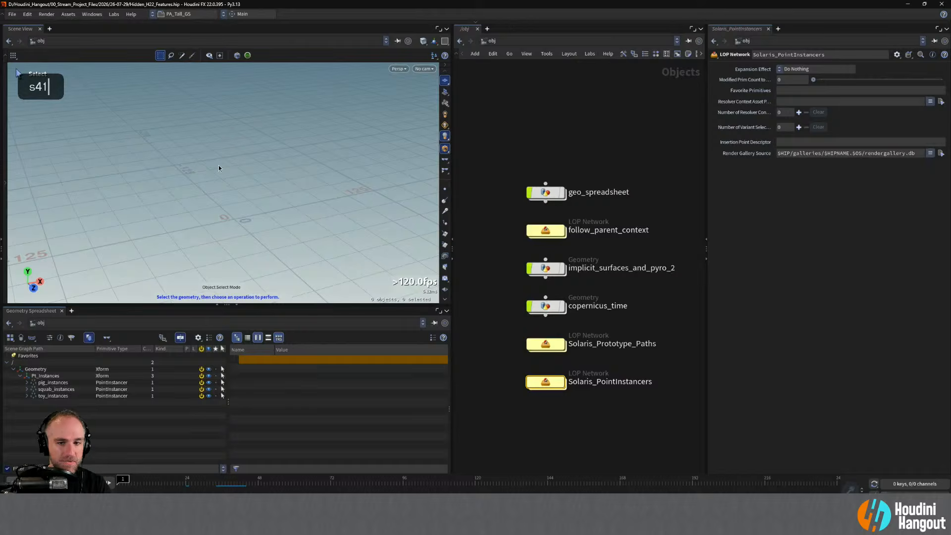
Remove the spare point instancer beside pointinstancer1 in the Solaris_PointInstancers network and go back inside pointinstancer1.
double_click(548, 383)
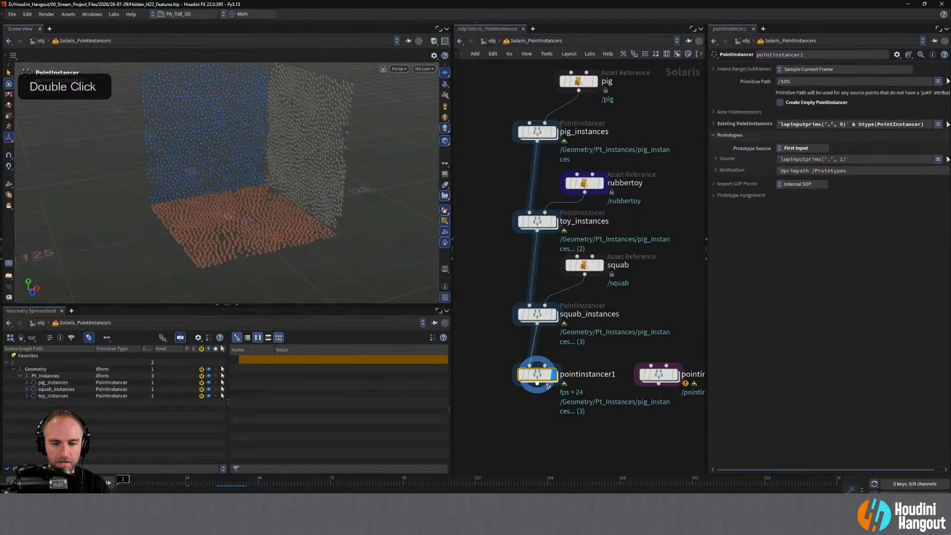
double_click(544, 379)
key(u)
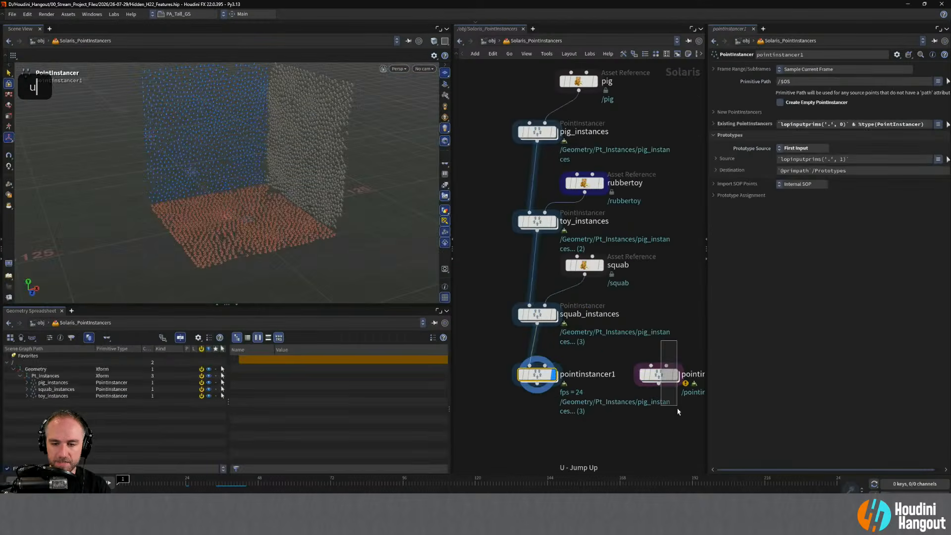
double_click(537, 375)
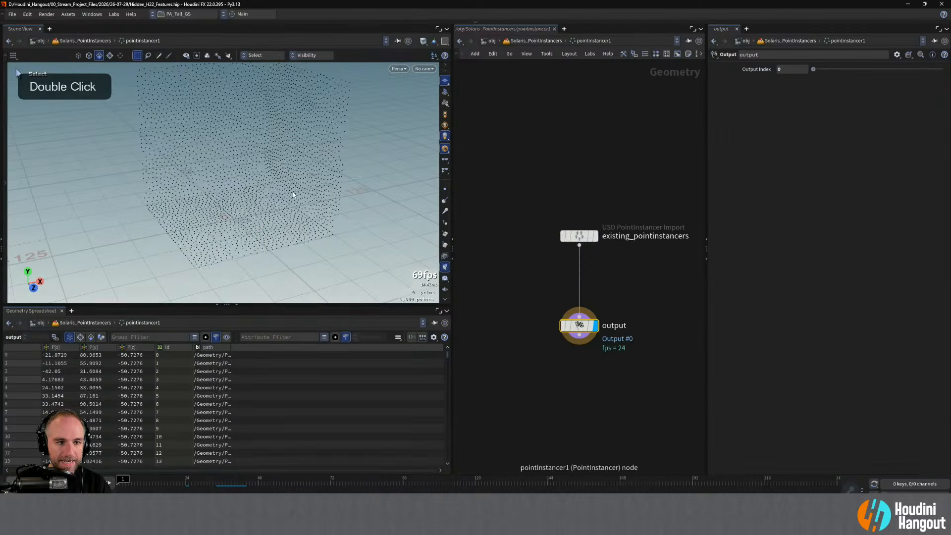
Set point selection to brush picking with a radius of 45 and paint a ring of points across the walls and floor.
key(s)
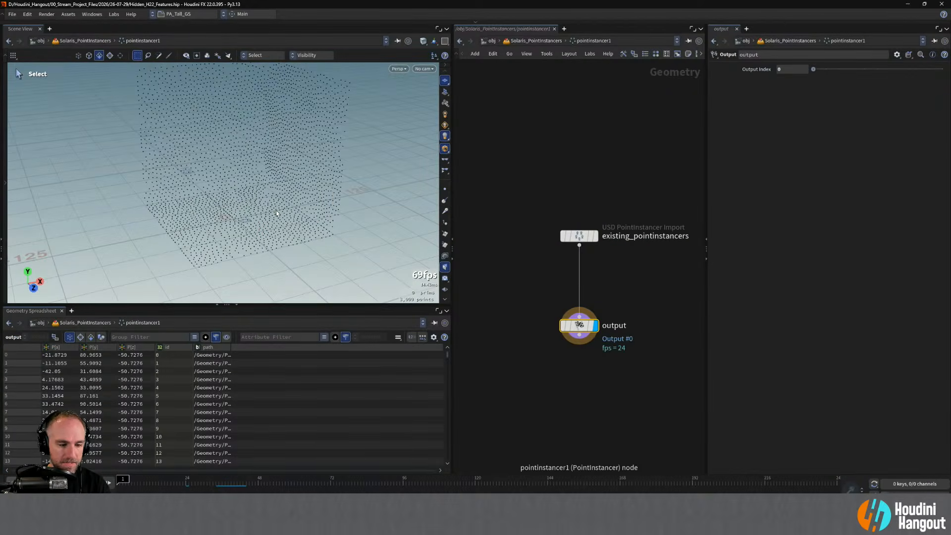
key(2)
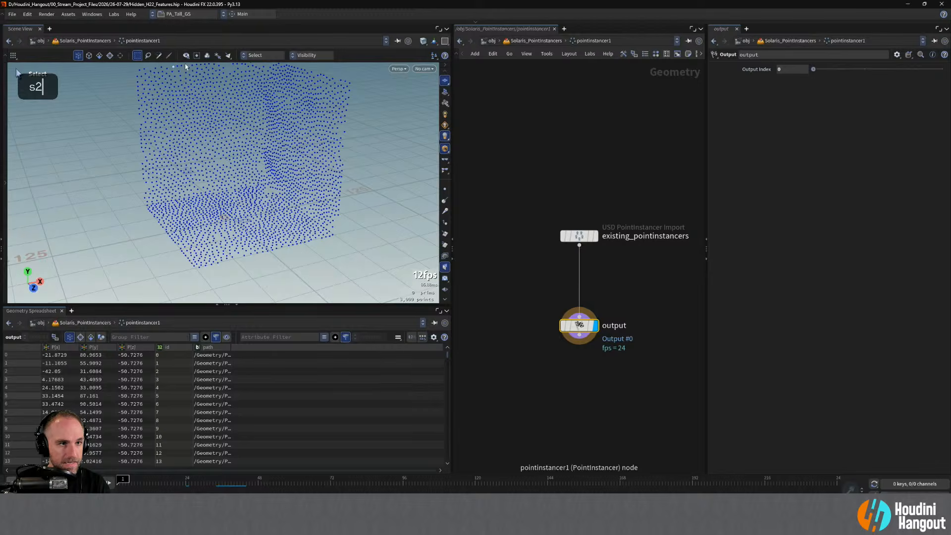
click(158, 55)
scroll(223, 145, up, 5)
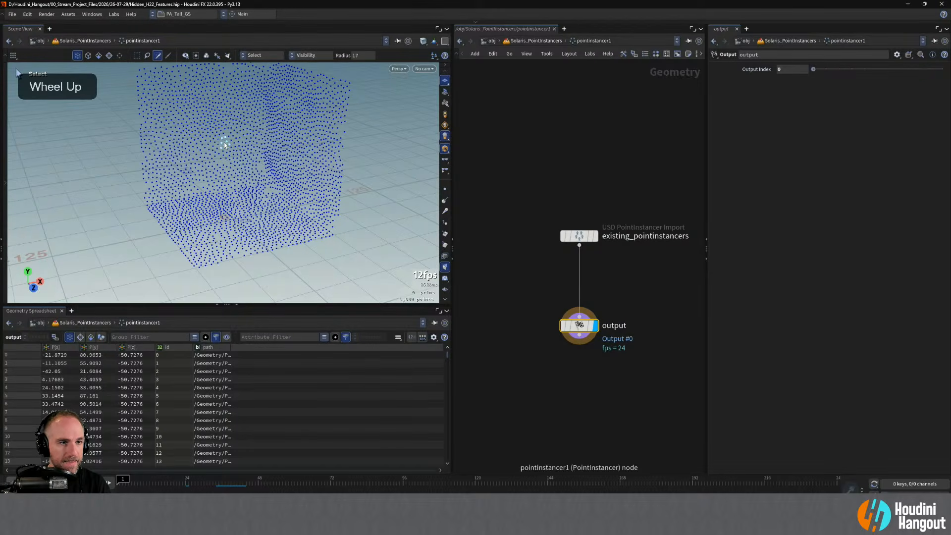
scroll(223, 144, down, 2)
mouse_move(301, 139)
mouse_down()
mouse_move(178, 169)
mouse_move(293, 203)
mouse_move(308, 149)
mouse_up()
mouse_move(262, 176)
alt+mouse_down()
mouse_move(304, 155)
mouse_move(244, 140)
mouse_move(238, 176)
alt+mouse_up()
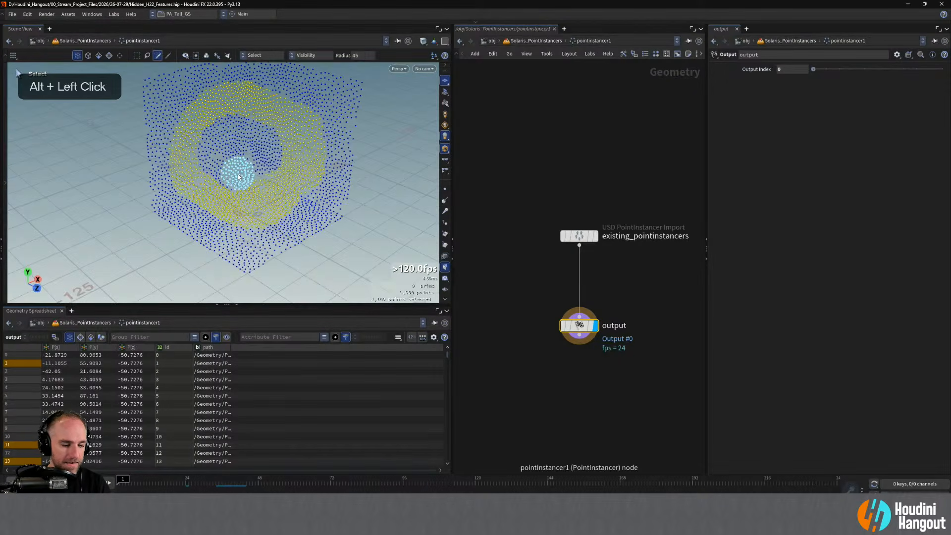
key(t)
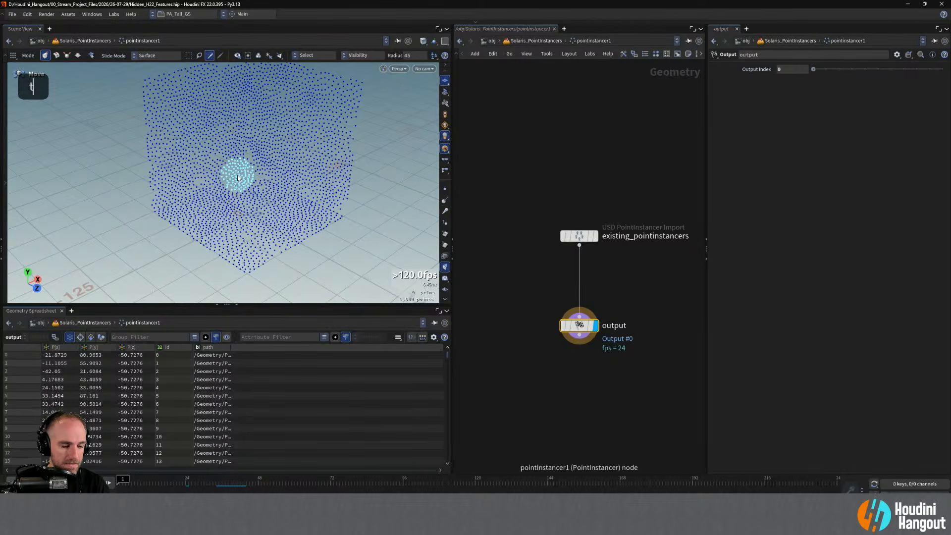
key(Escape)
key(d)
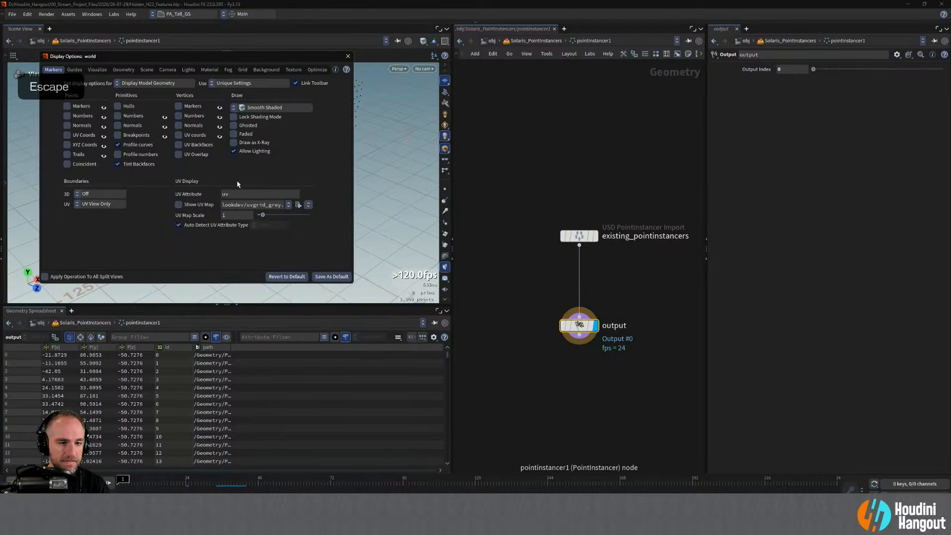
click(348, 56)
Brush-select the ring of points again on the output node and start the Transform tool on it.
key(s)
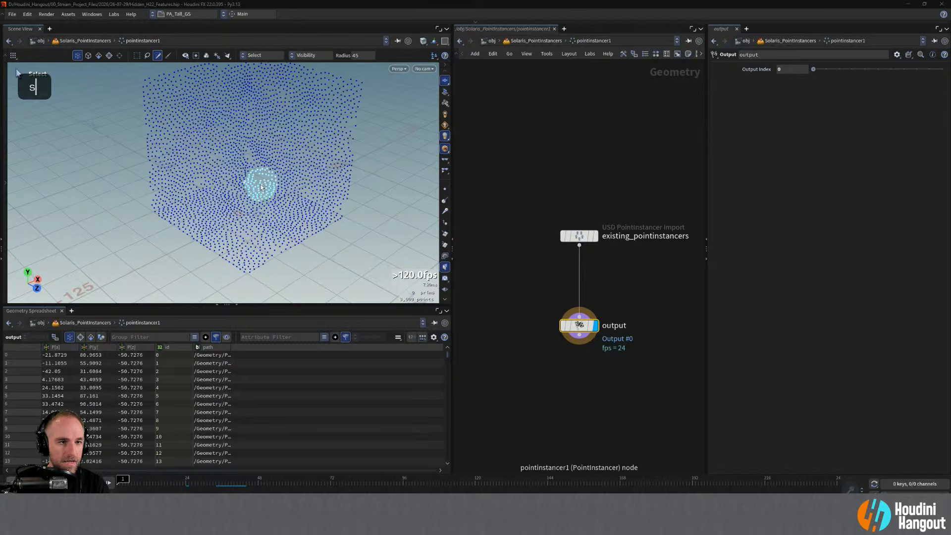
key(2)
drag(309, 126, 306, 207)
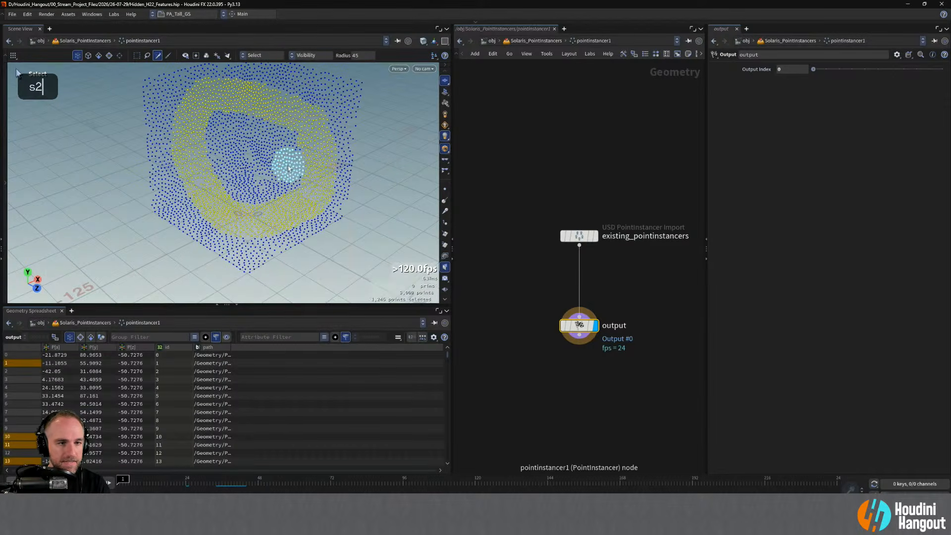
key(Tab)
text(trasns)
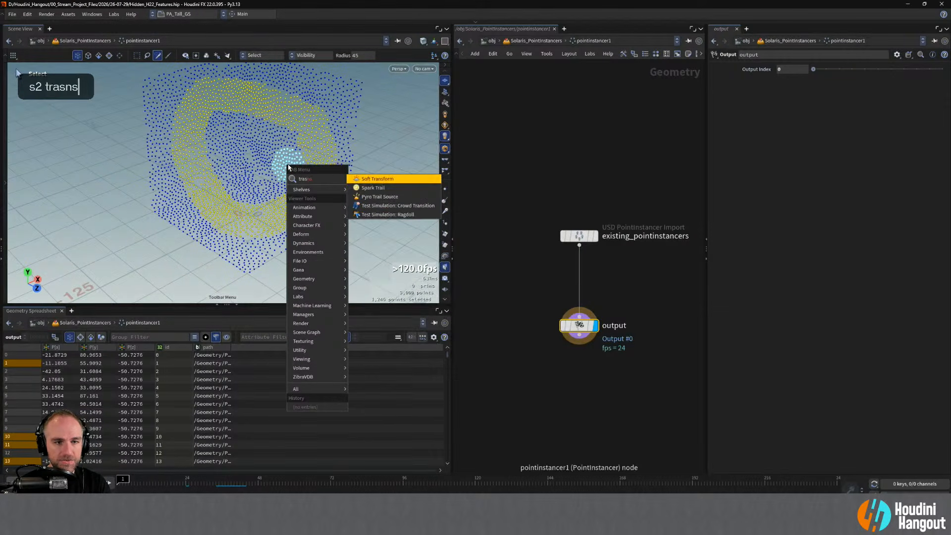
key(BackSpace)
key(BackSpace)
key(BackSpace)
text(n)
key(Return)
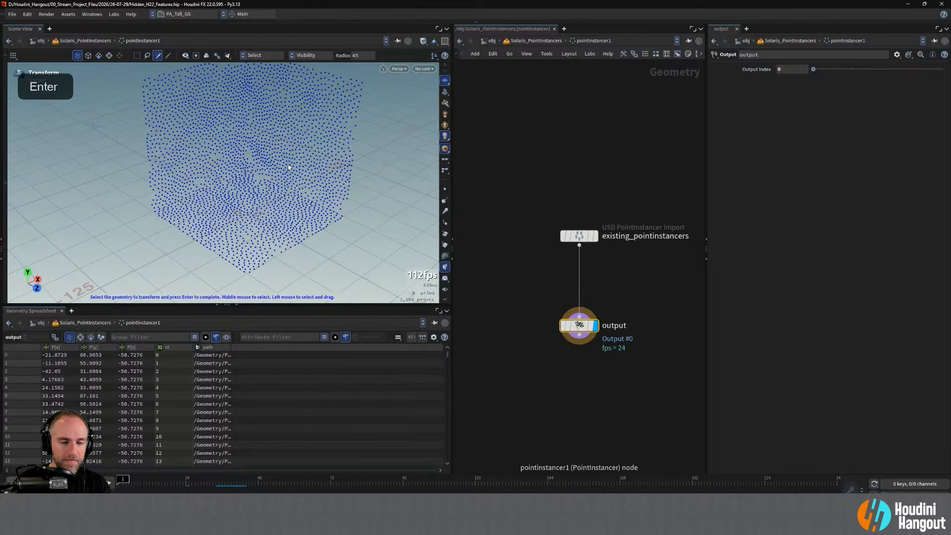
Try moving a brushed patch of points with the Transform tool, and undo the move.
click(304, 135)
drag(305, 135, 212, 135)
key(ctrl+z)
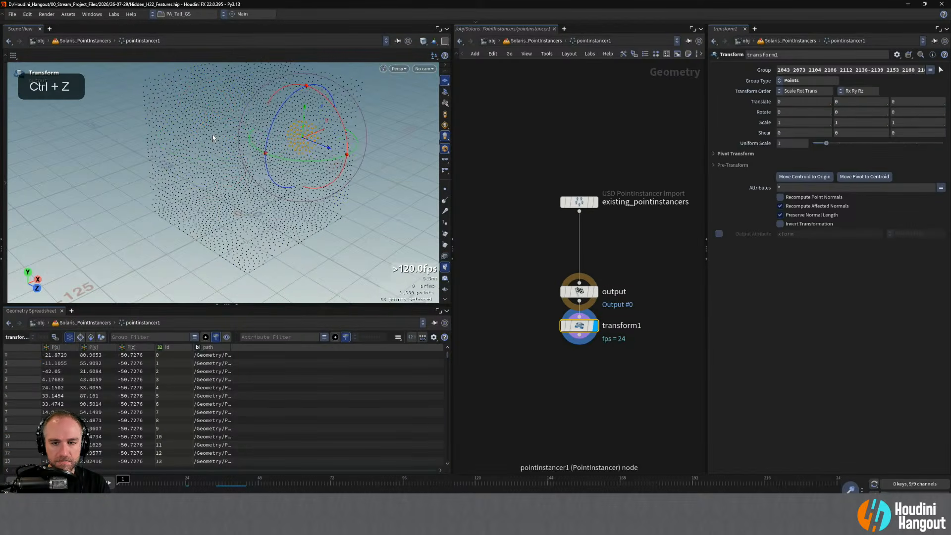
Delete the transform1 node that sits below the output node.
click(579, 335)
click(582, 378)
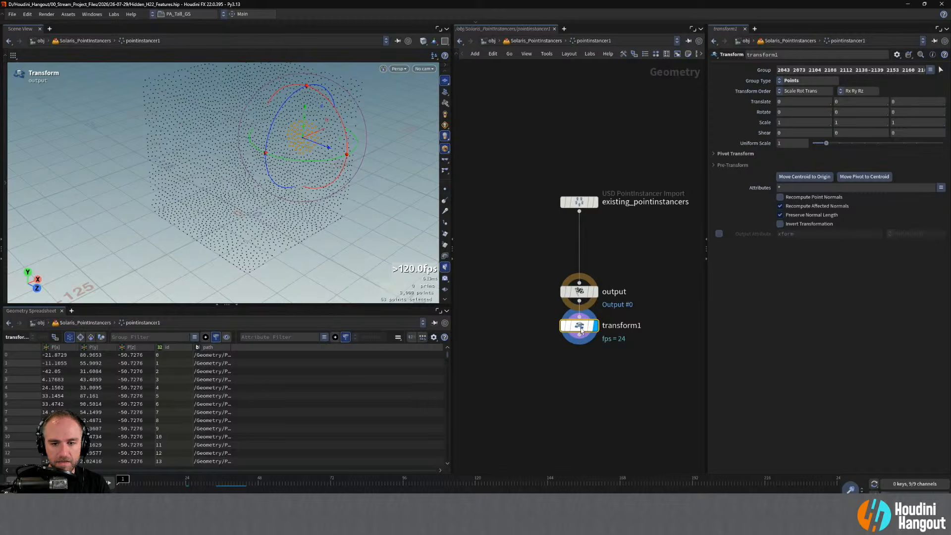
drag(578, 326, 559, 359)
drag(501, 327, 602, 394)
key(Delete)
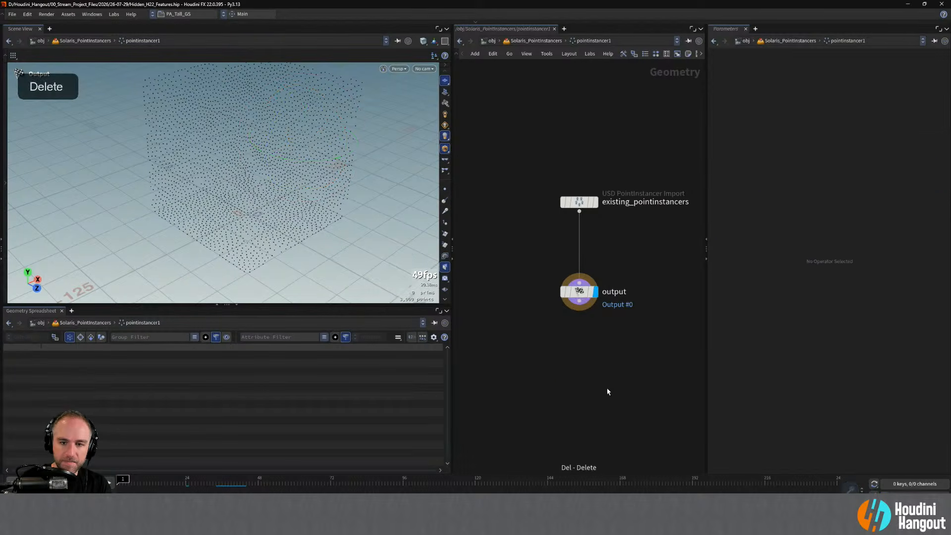
Display existing_pointinstancers, insert a Transform node after it for brush-selected points, and undo the trial move.
click(594, 201)
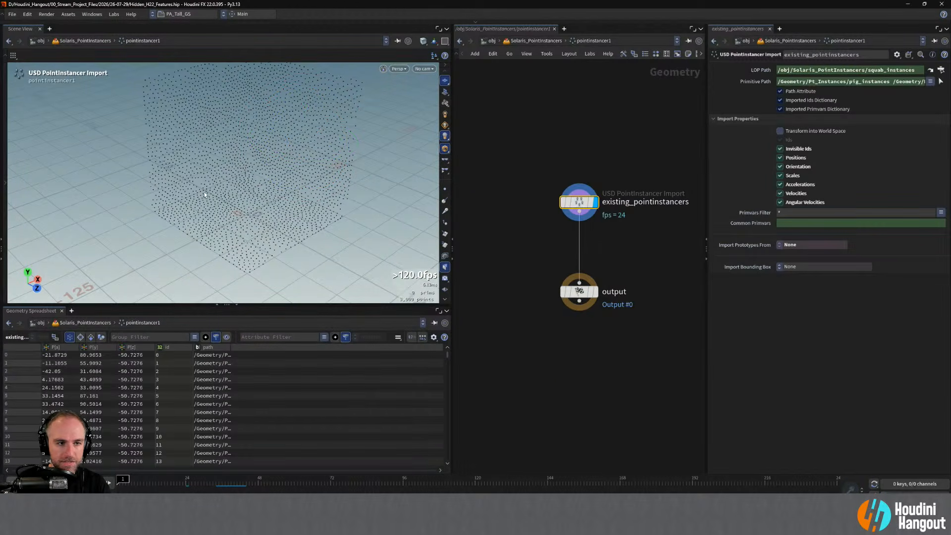
key(s)
key(2)
mouse_move(298, 128)
mouse_down()
mouse_move(208, 198)
mouse_move(302, 146)
mouse_up()
key(Tab)
text(trans)
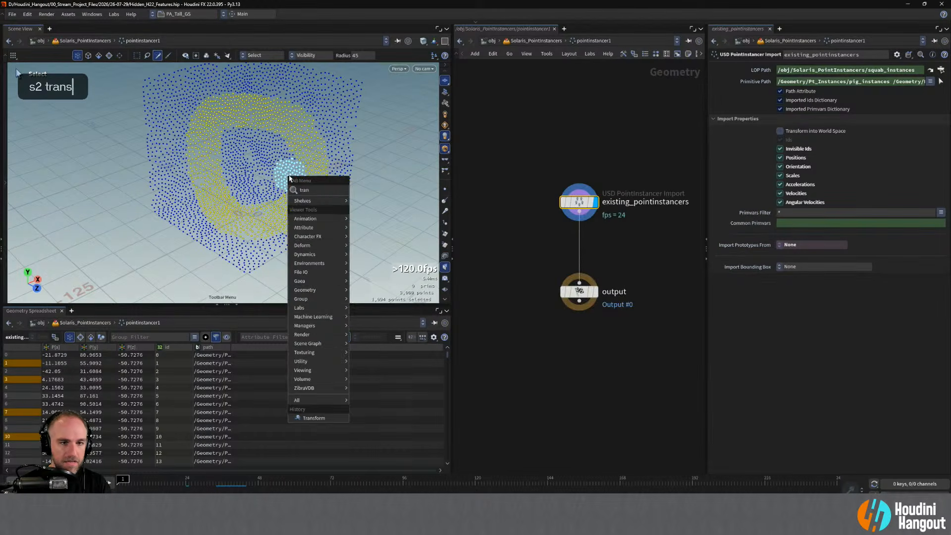
key(Return)
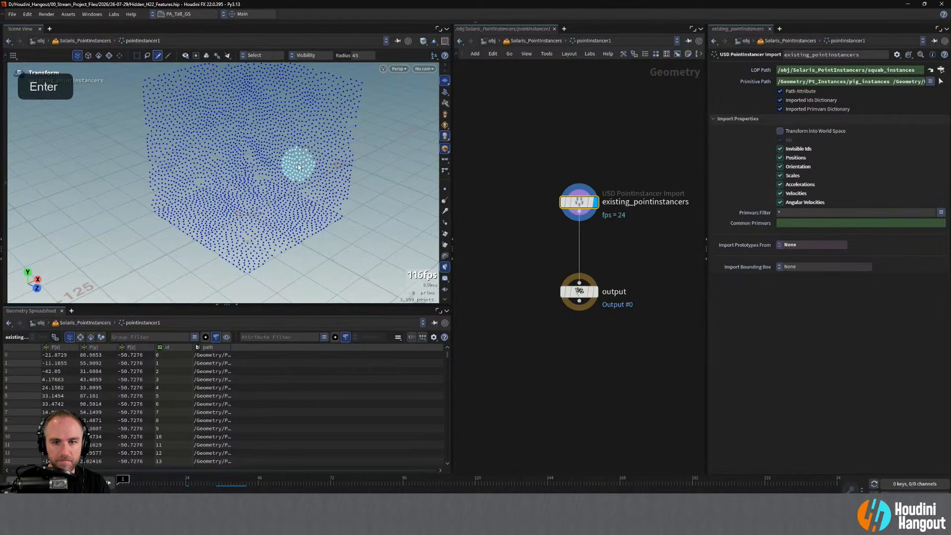
key(Return)
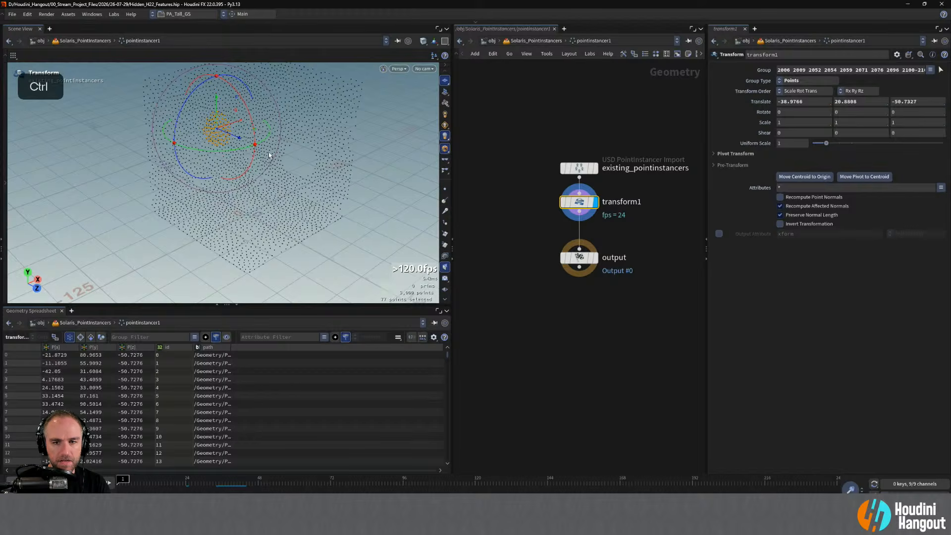
key(ctrl+z)
Move the output node lower and reassign transform1's Group to a brush-selected ring of points across both walls and the floor.
alt+drag(277, 163, 320, 150)
alt+middle_drag(320, 150, 304, 179)
drag(569, 260, 570, 330)
click(941, 70)
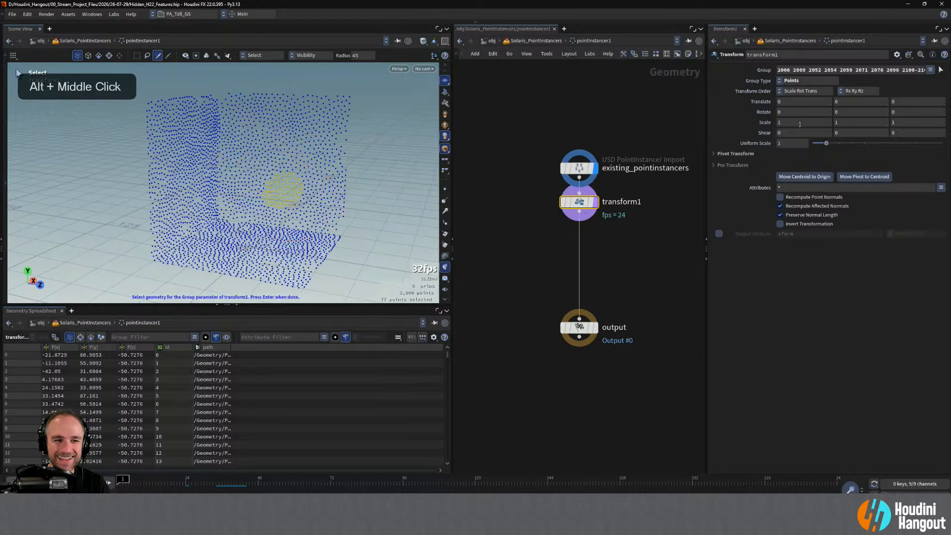
mouse_move(290, 184)
mouse_down()
mouse_move(275, 154)
mouse_move(170, 218)
mouse_move(297, 187)
mouse_move(192, 228)
mouse_move(200, 228)
mouse_up()
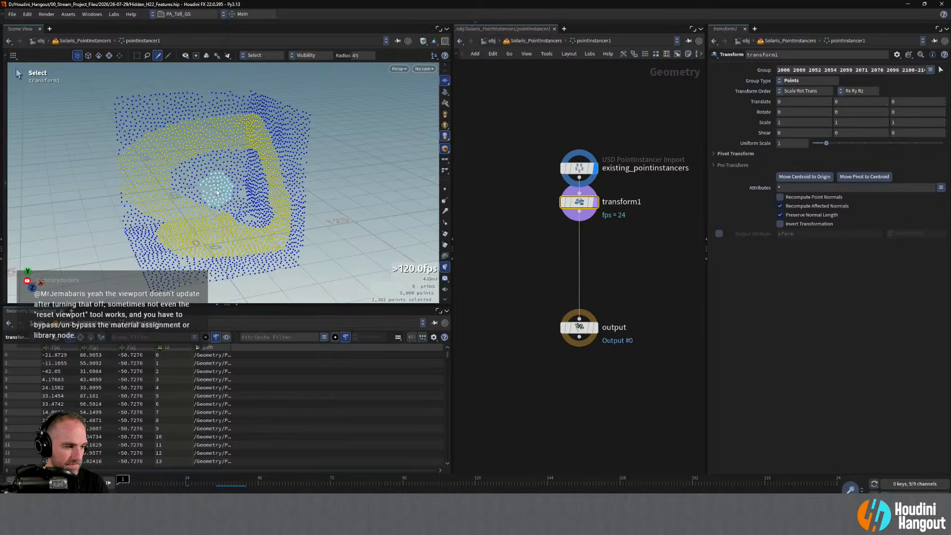
key(Return)
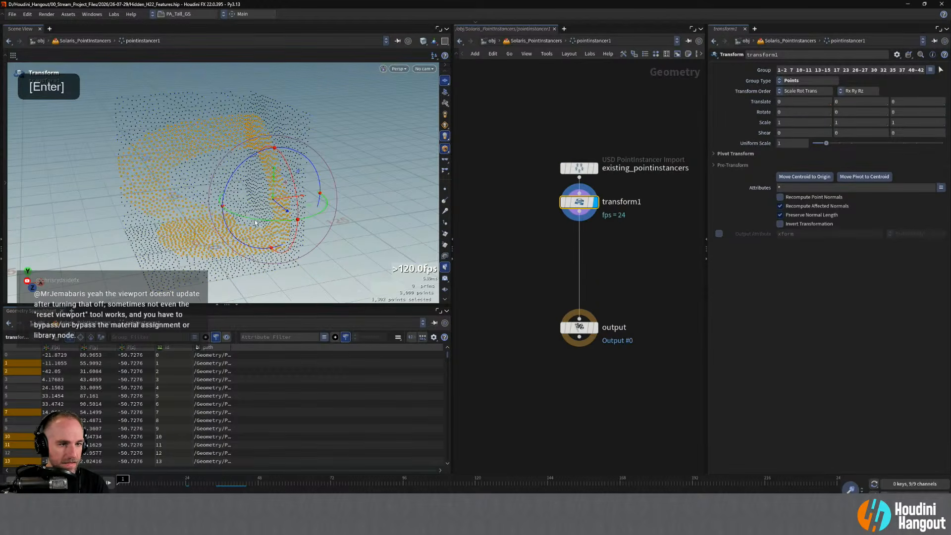
Move transform1's pivot to the centroid and rotate the grouped points 180 degrees about Y.
click(850, 178)
alt+drag(208, 220, 195, 78)
alt+drag(223, 185, 292, 217)
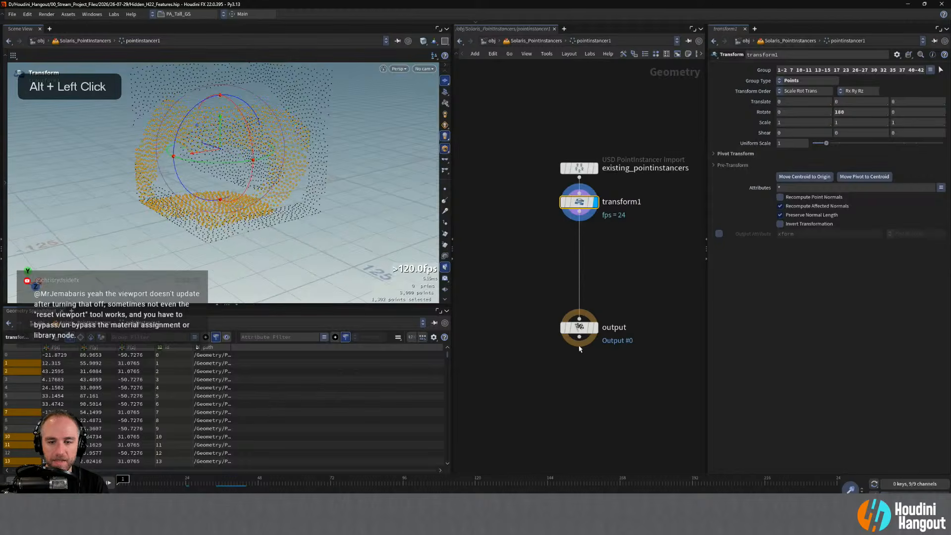
Display the output node and return to the Solaris network to inspect the rotated instances from several angles.
click(579, 328)
key(u)
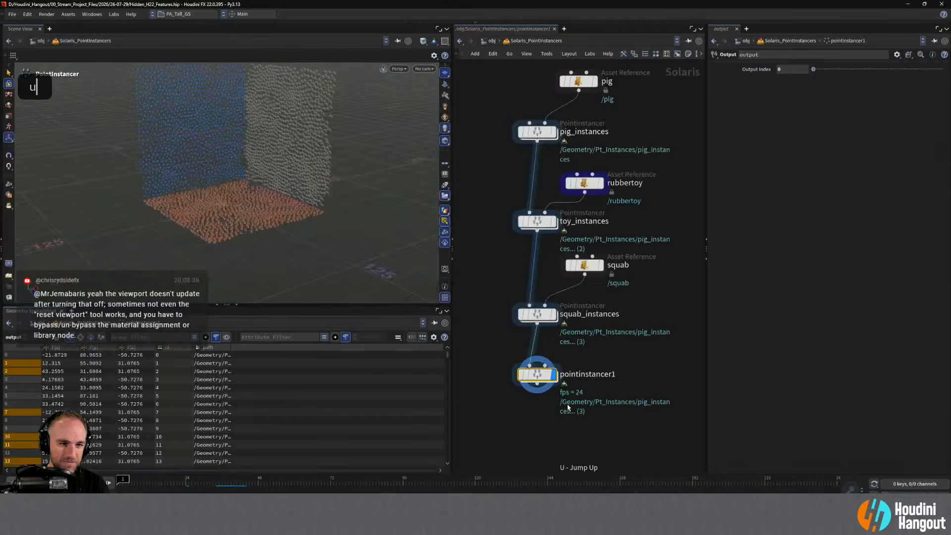
alt+drag(240, 124, 303, 157)
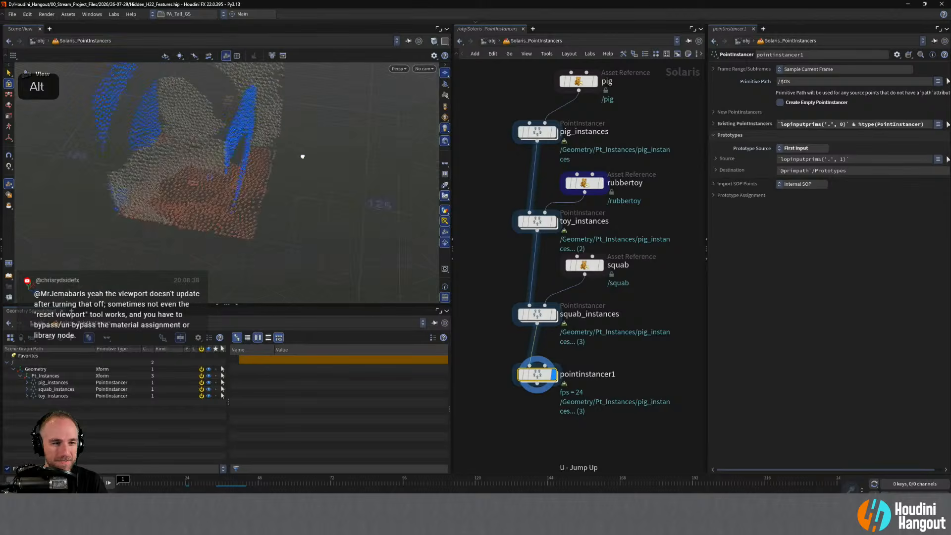
alt+right_drag(302, 157, 265, 153)
alt+drag(265, 153, 142, 160)
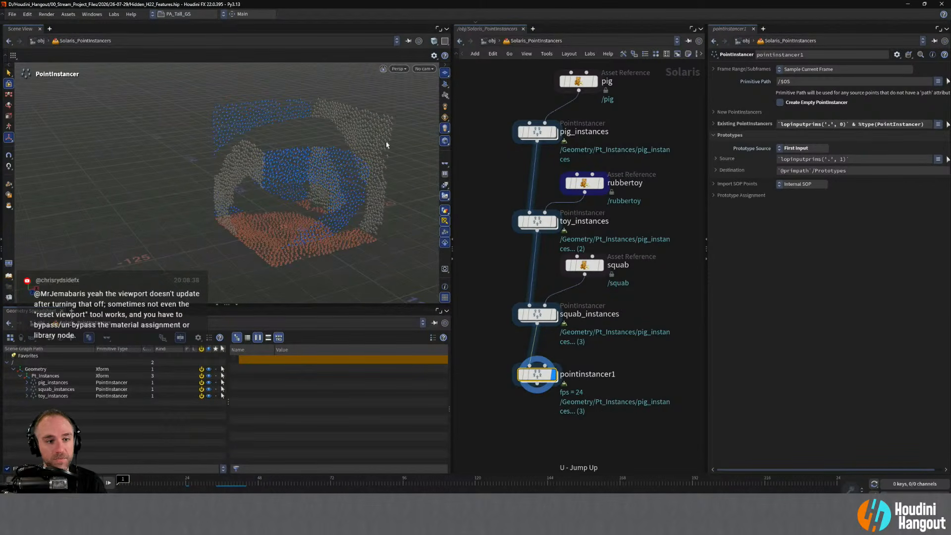
Reopen pointinstancer1's network and move transform1's grouped points by about -60.4 in X and 88.9 in Z.
double_click(537, 374)
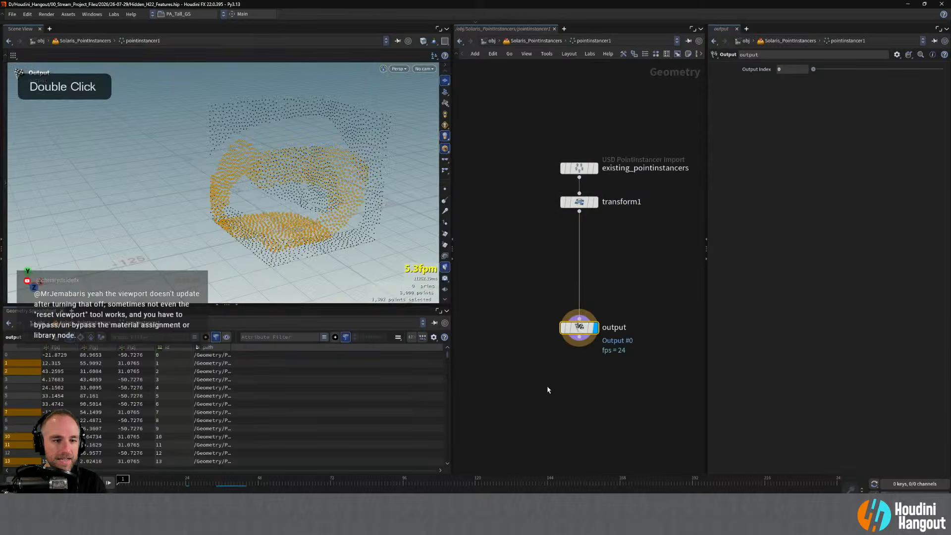
click(578, 201)
alt+drag(265, 180, 304, 183)
drag(327, 230, 377, 287)
alt+middle_drag(367, 257, 299, 134)
alt+drag(299, 133, 257, 168)
alt+middle_drag(258, 168, 253, 232)
alt+drag(253, 232, 354, 235)
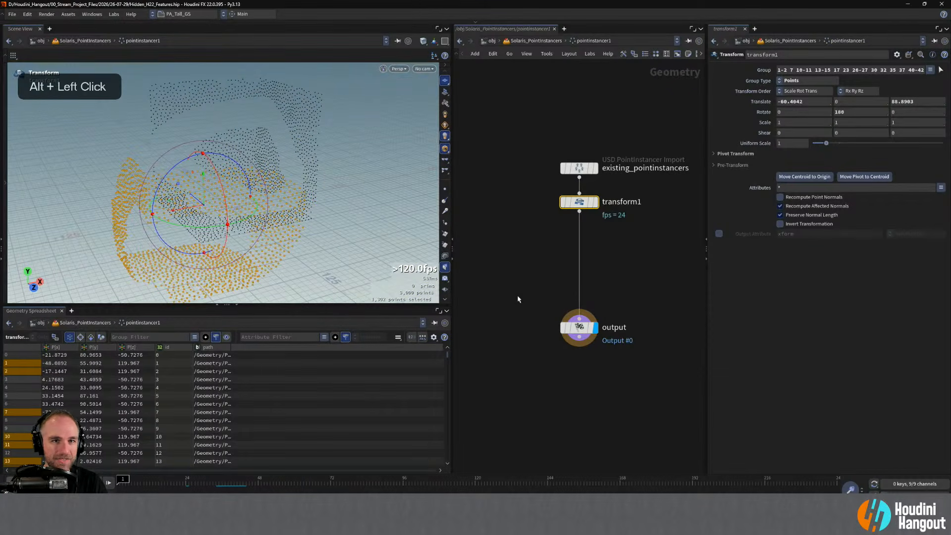
Keep the scene view on the Solaris_PointInstancers stage while editing transform1, and rotate its grouped points 70 degrees about X.
right_click(396, 41)
click(422, 171)
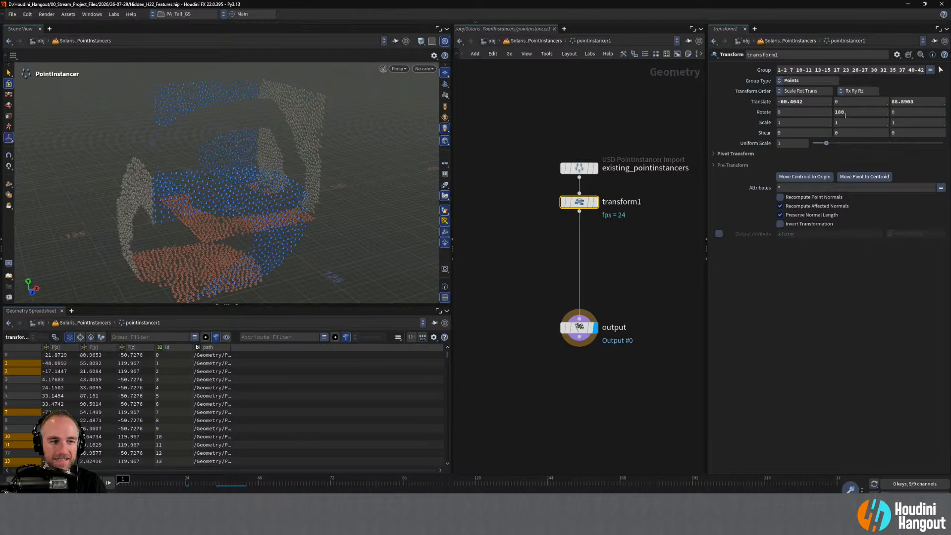
key(Return)
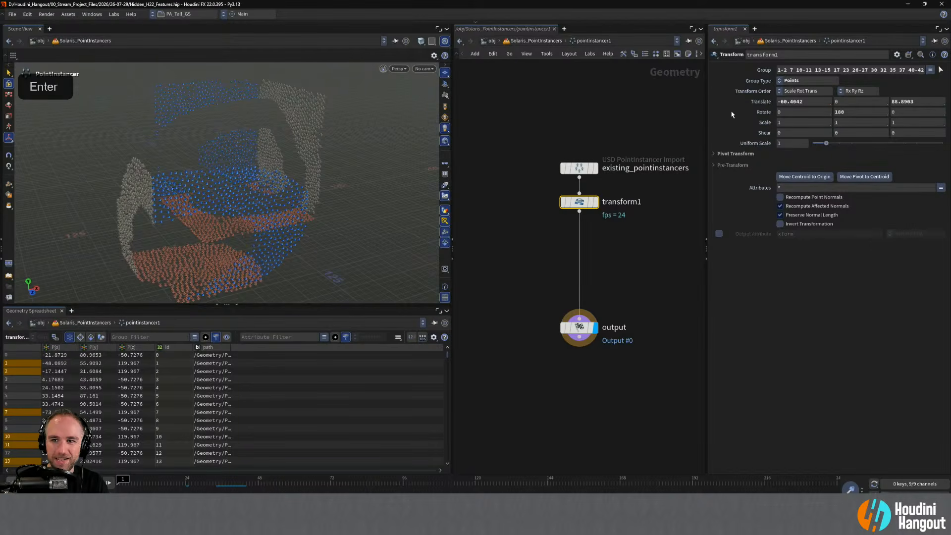
middle_drag(858, 112, 833, 82)
alt+drag(302, 220, 436, 159)
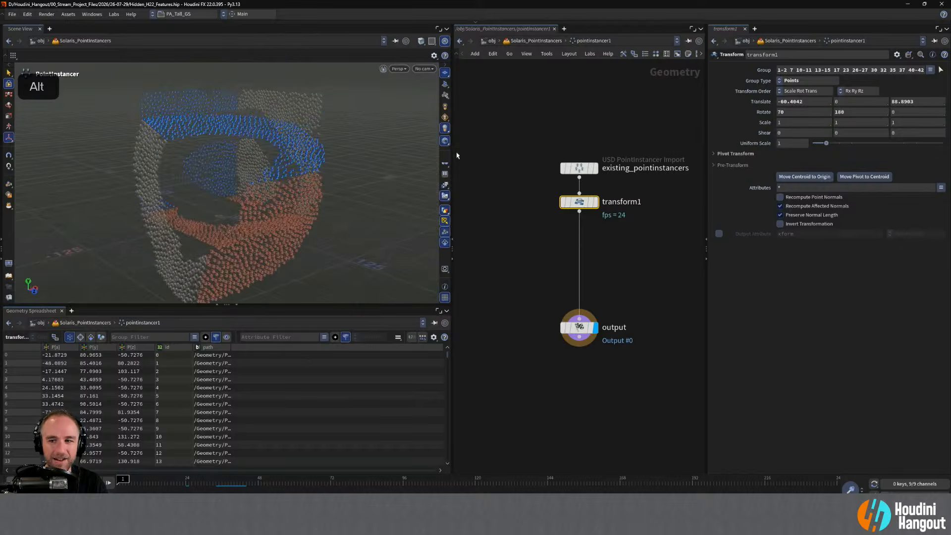
Set transform1's X translation to -56.6042 and inspect the shifted instances from several angles.
middle_drag(799, 104, 837, 102)
alt+drag(319, 217, 236, 208)
alt+middle_drag(238, 198, 193, 189)
alt+right_drag(194, 189, 207, 202)
alt+drag(206, 201, 329, 206)
alt+right_drag(329, 206, 199, 211)
alt+drag(199, 211, 136, 185)
alt+middle_drag(136, 185, 210, 170)
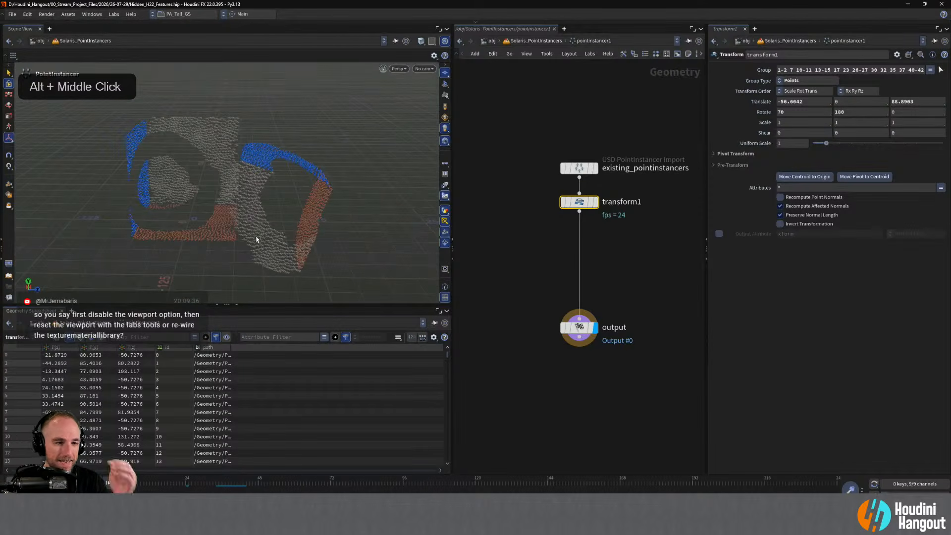
Move the transform1 node slightly lower and display the existing_pointinstancers node.
drag(574, 209, 574, 225)
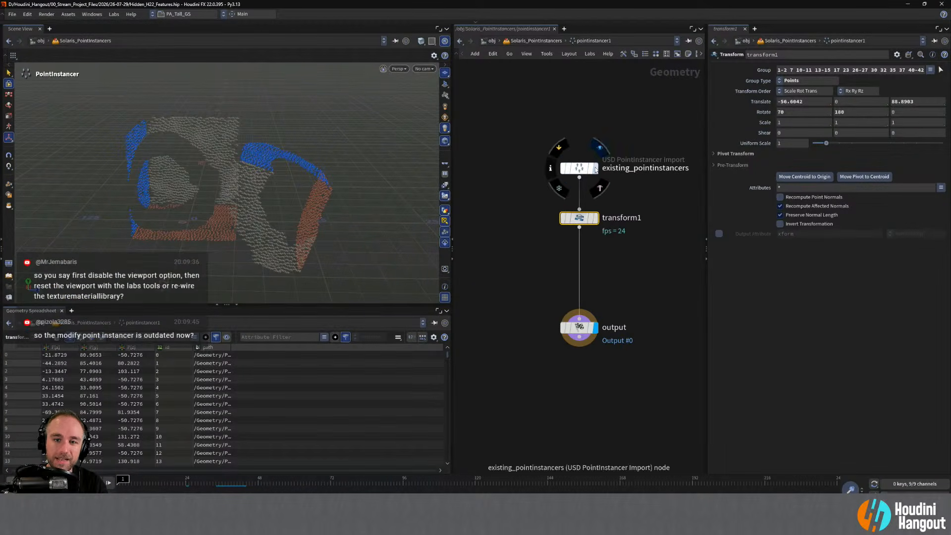
click(569, 169)
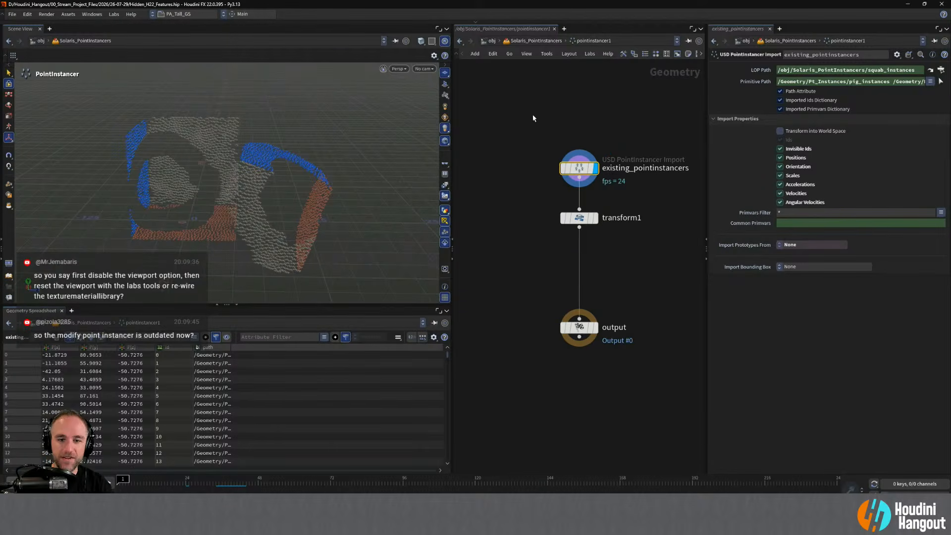
Reset transform1's X rotation to 0, dismiss the console window and check the instances on the stage.
click(578, 218)
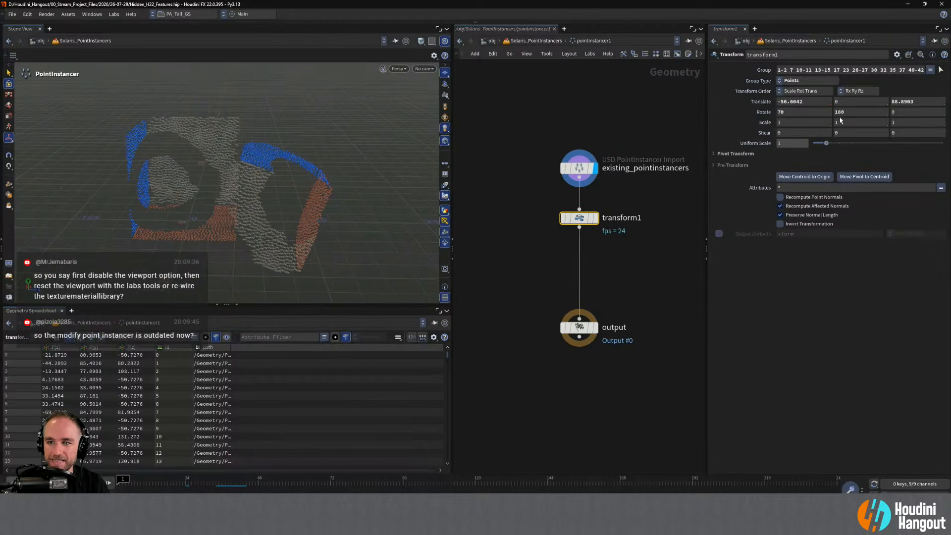
ctrl+middle_click(800, 114)
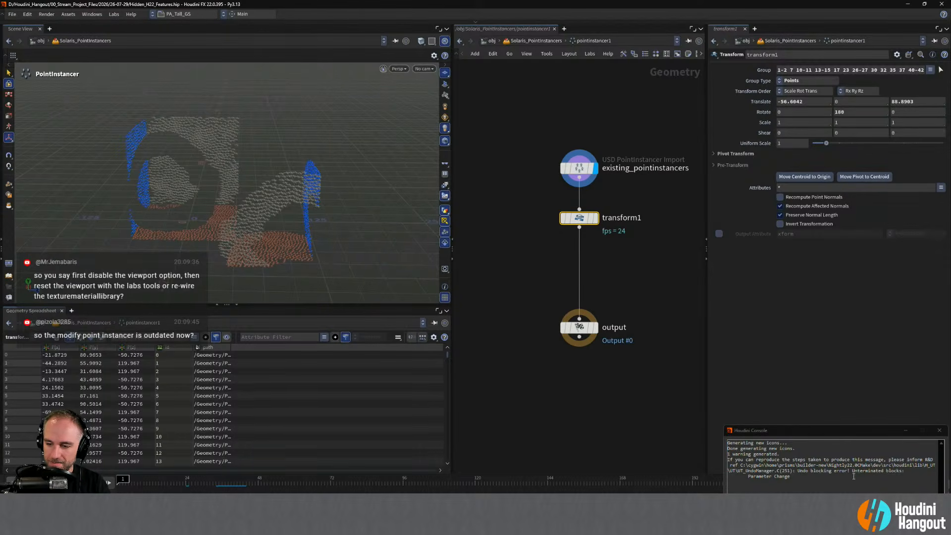
click(850, 492)
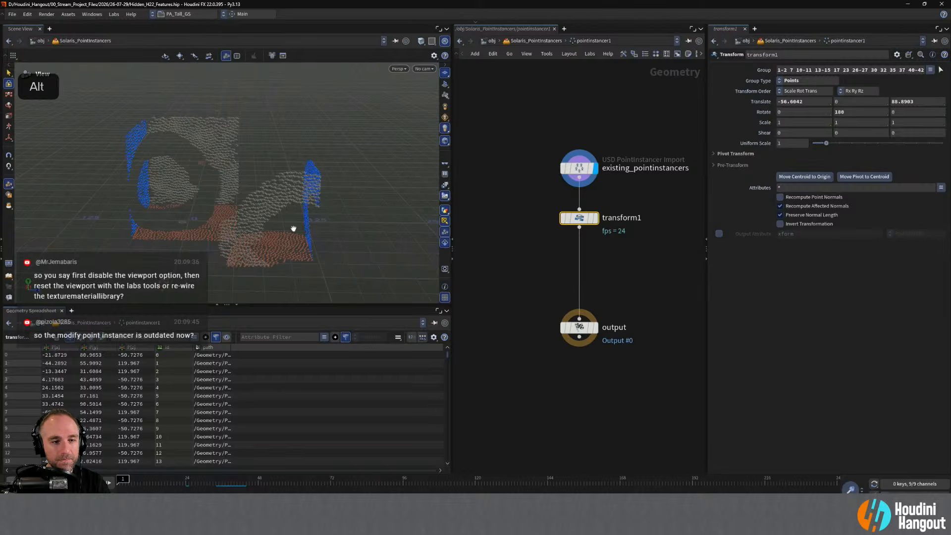
alt+drag(293, 228, 213, 218)
alt+right_drag(212, 218, 223, 208)
alt+drag(223, 208, 276, 206)
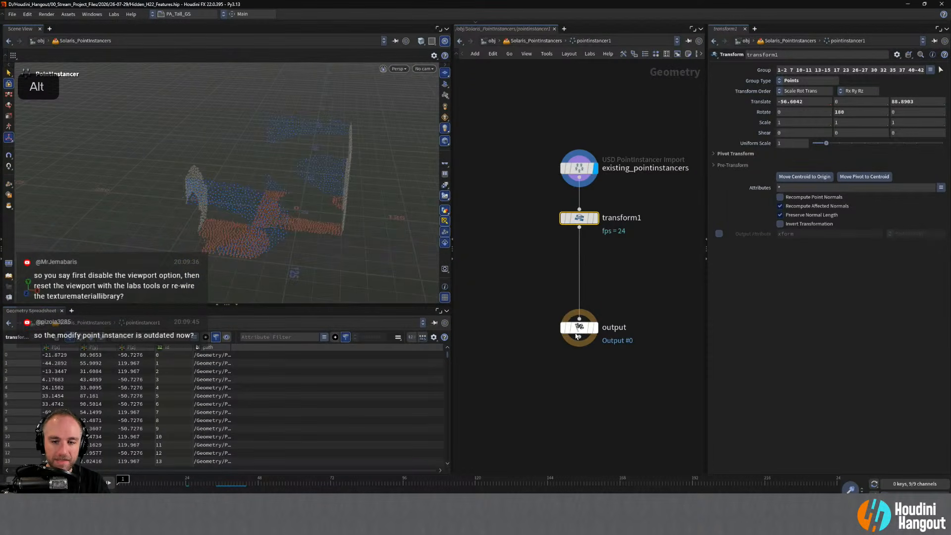
Tidy the node chain by moving the output and transform1 nodes up, closer to existing_pointinstancers.
mouse_move(558, 320)
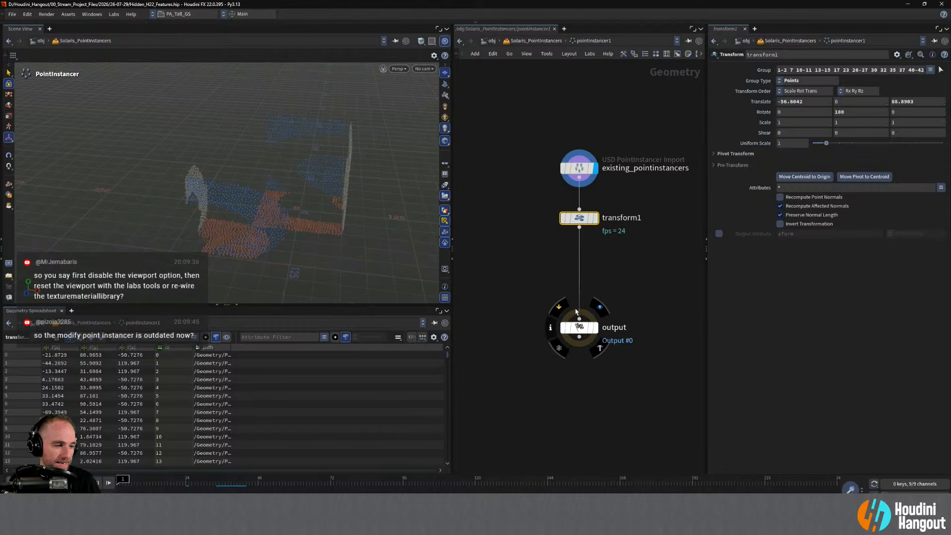
drag(579, 325, 579, 265)
drag(579, 218, 579, 209)
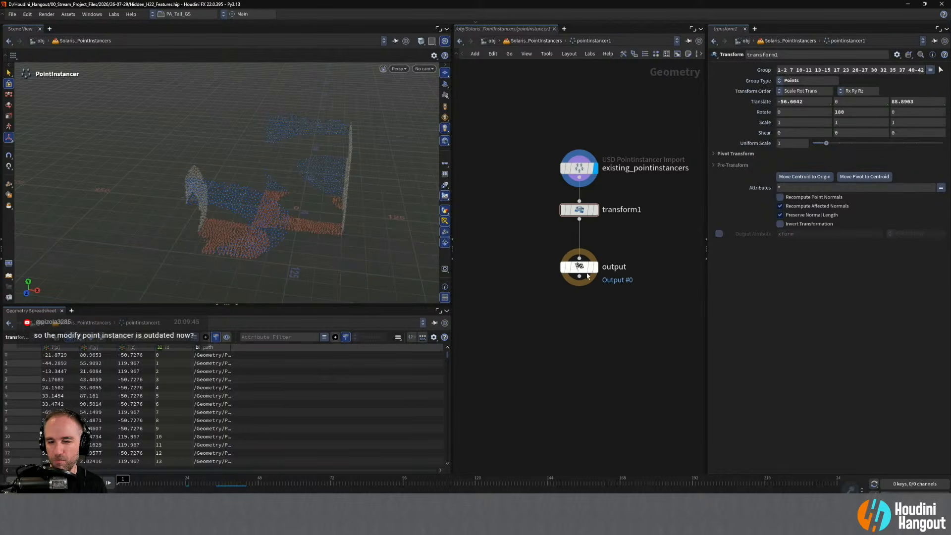
drag(580, 266, 580, 259)
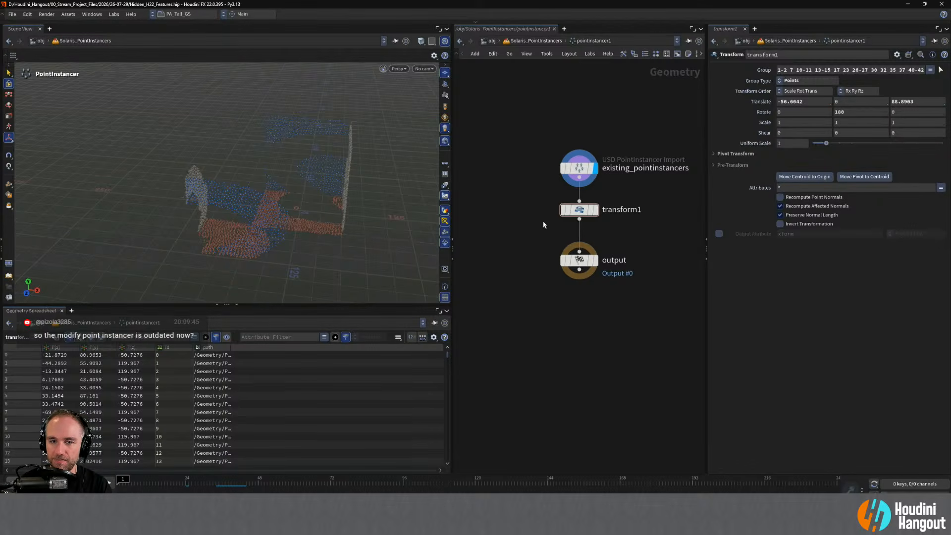
Select existing_pointinstancers and switch the scene view back to the imported points inside pointinstancer1.
click(576, 170)
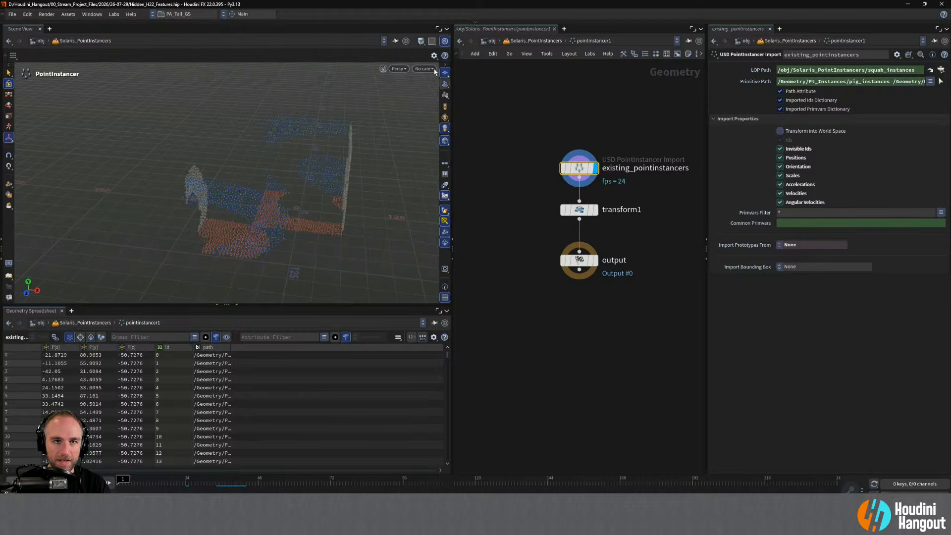
click(445, 41)
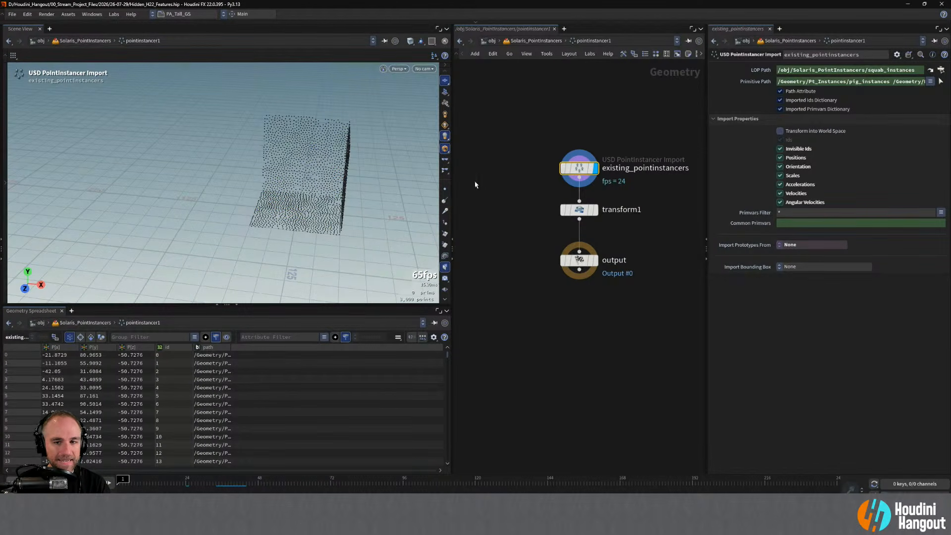
alt+drag(319, 163, 367, 158)
alt+middle_drag(367, 158, 320, 157)
Examine the path attribute of the imported points in the geometry spreadsheet.
drag(229, 349, 361, 355)
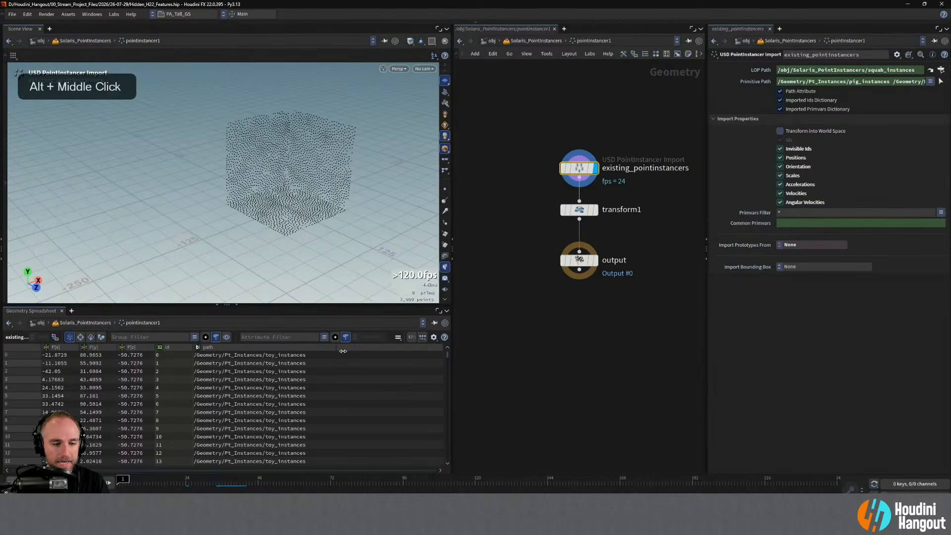
scroll(361, 354, down, 10)
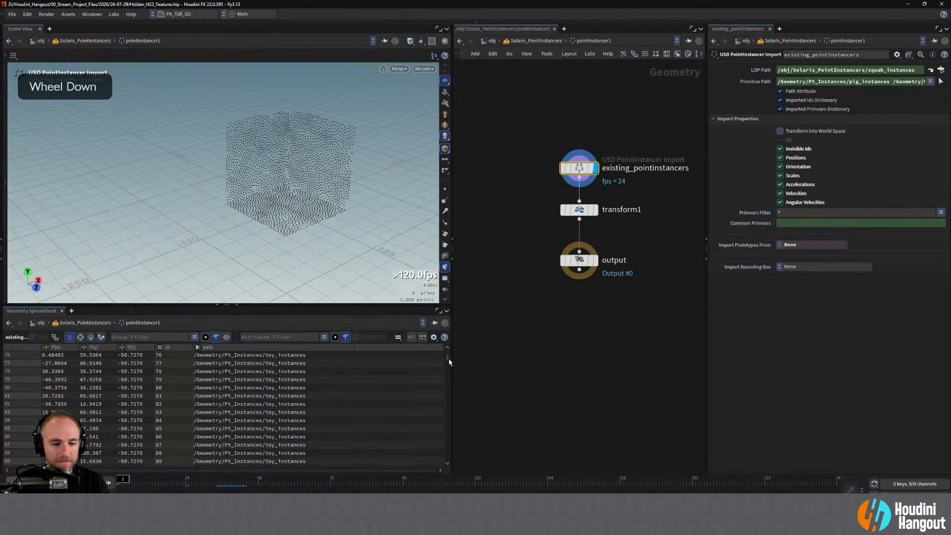
drag(448, 359, 435, 324)
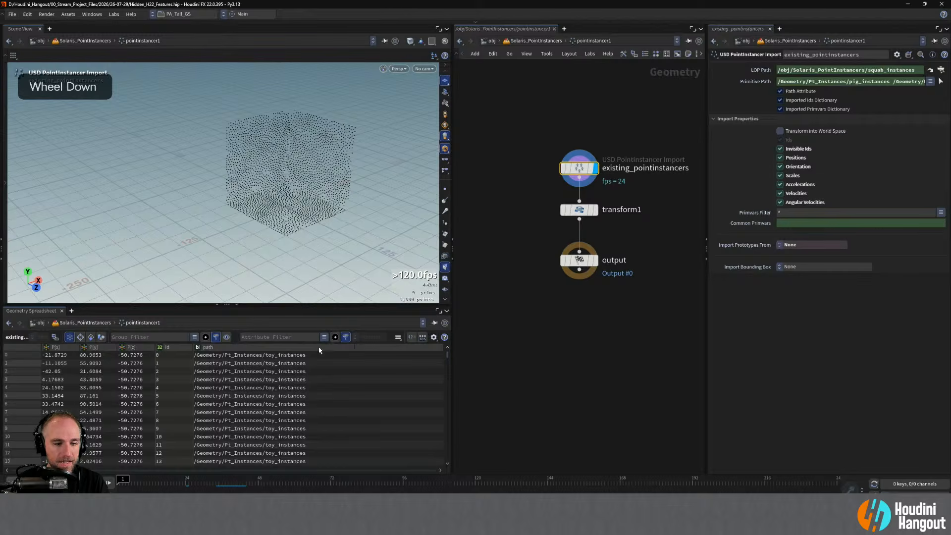
drag(354, 349, 241, 351)
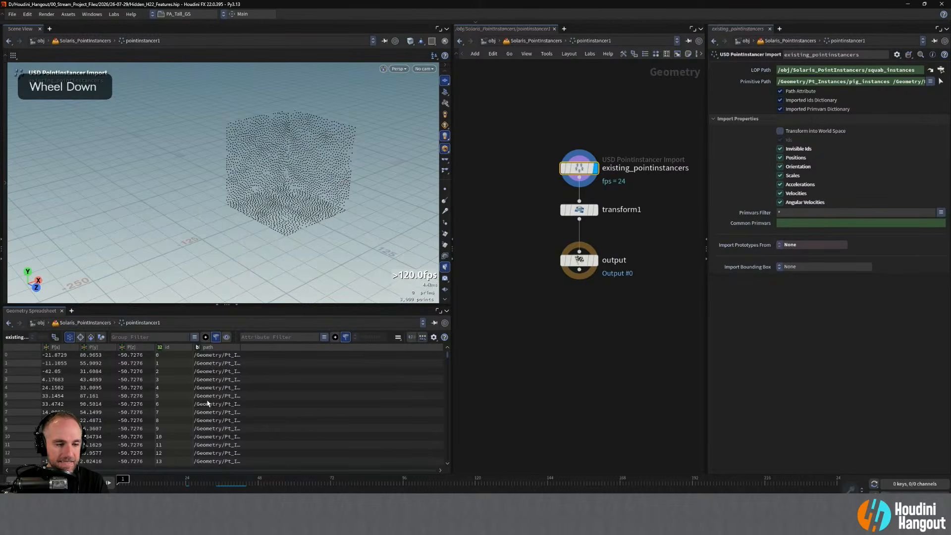
scroll(208, 406, down, 20)
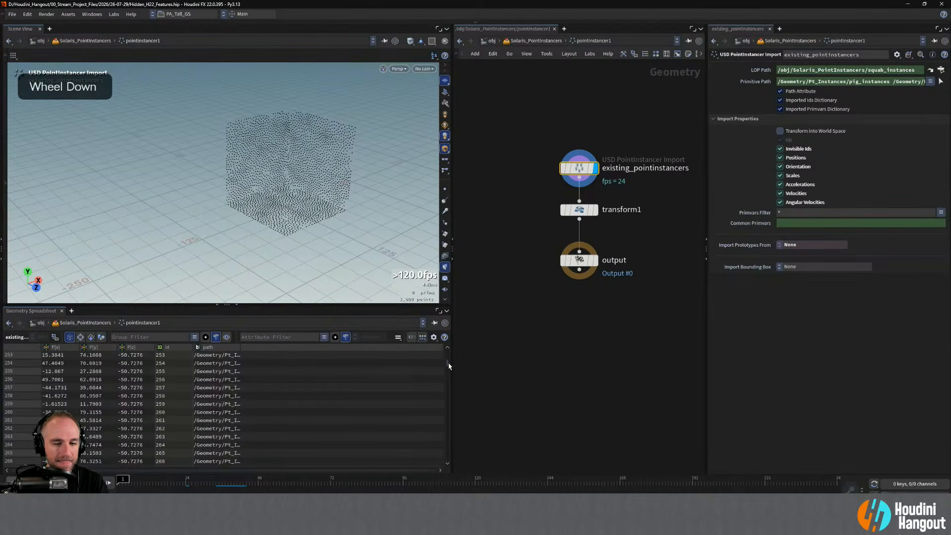
mouse_move(449, 365)
mouse_down()
mouse_move(446, 453)
mouse_move(447, 353)
mouse_up()
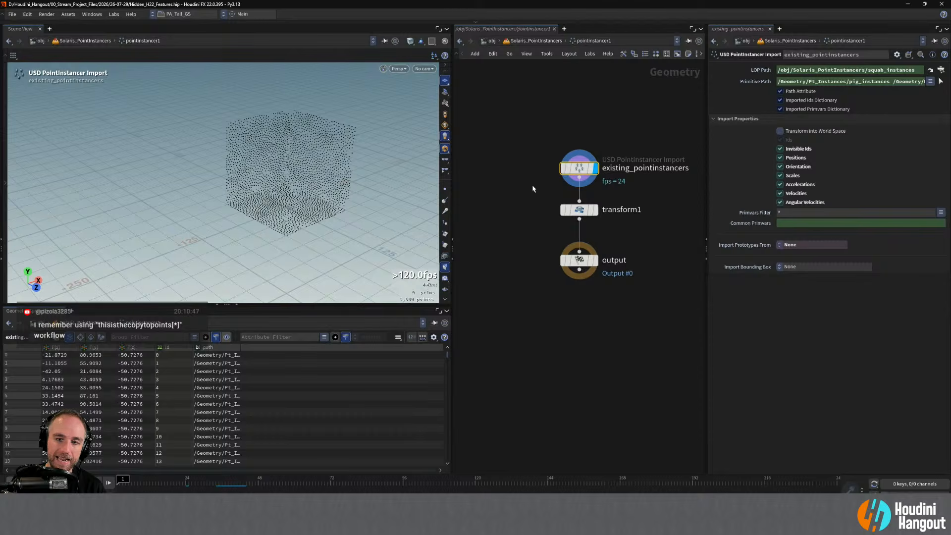
click(485, 241)
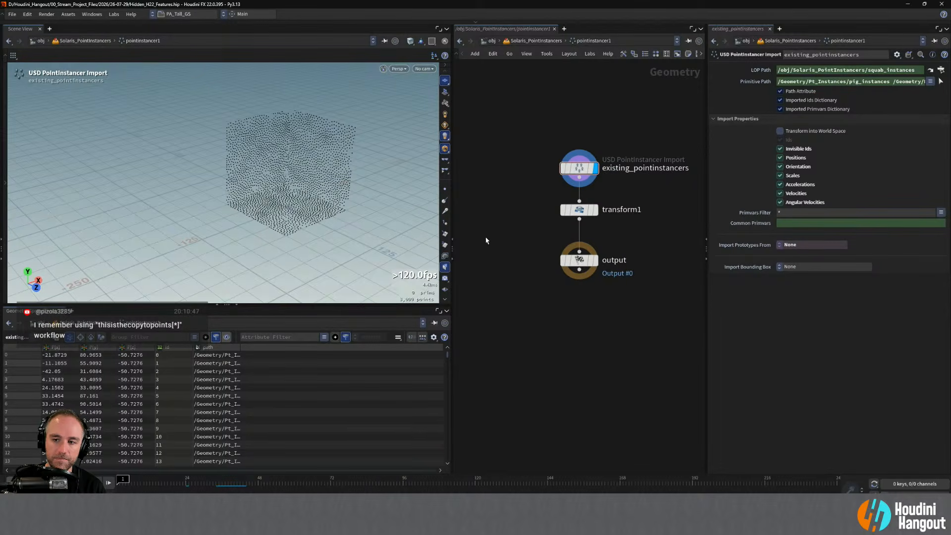
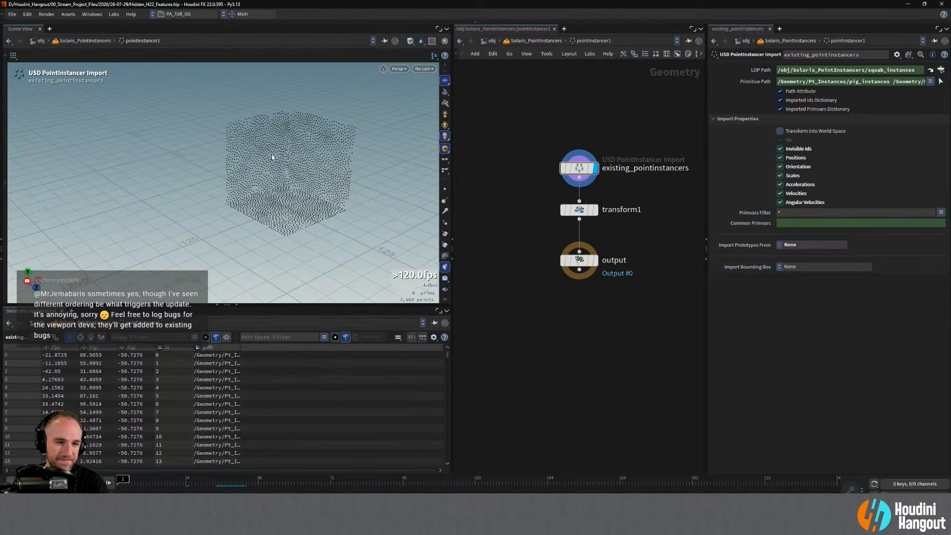
View the imported points up close and move the output node slightly closer to transform1.
alt+drag(272, 154, 304, 155)
alt+right_drag(303, 155, 438, 247)
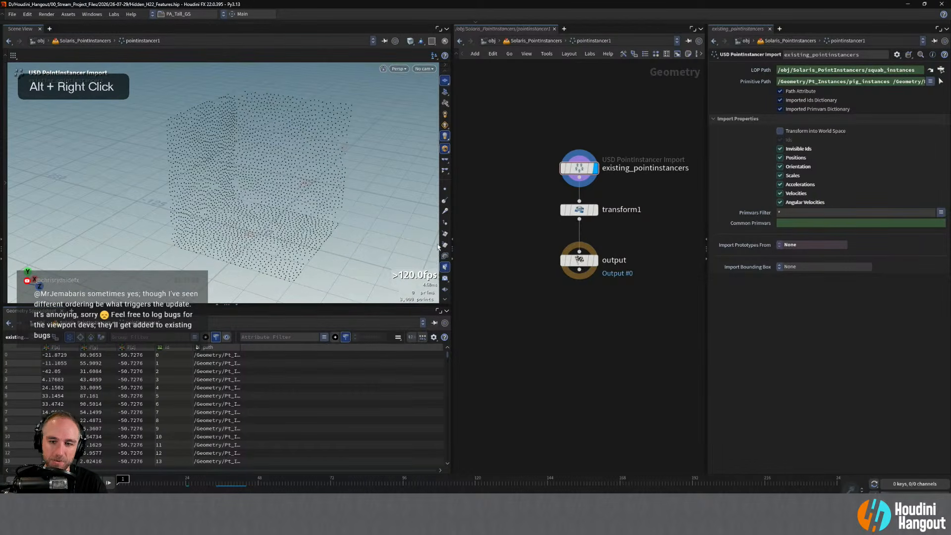
drag(574, 260, 574, 254)
middle_drag(541, 216, 493, 265)
scroll(516, 261, up, 3)
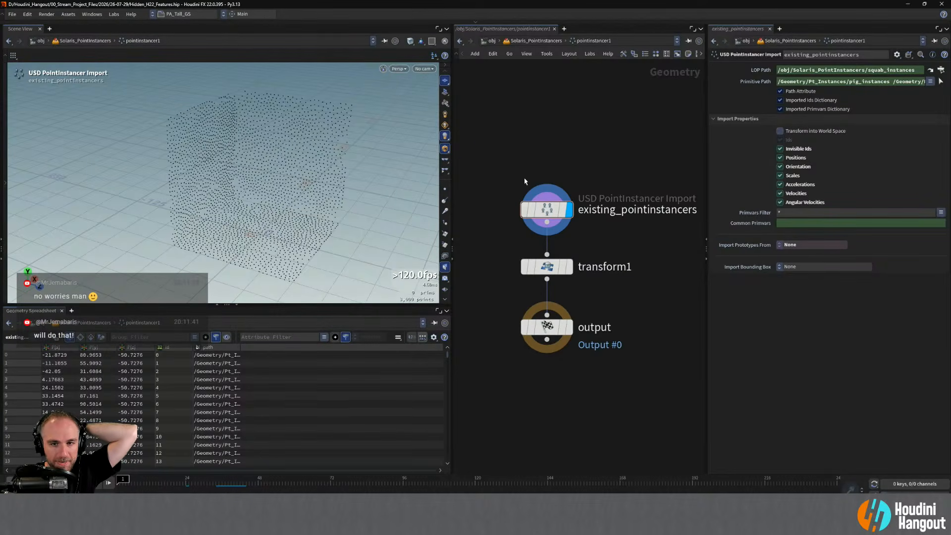
Return to the Solaris network and review the Edit Mode and prototypes relationship options in pointinstancer1's Existing PointInstancers settings.
mouse_move(547, 218)
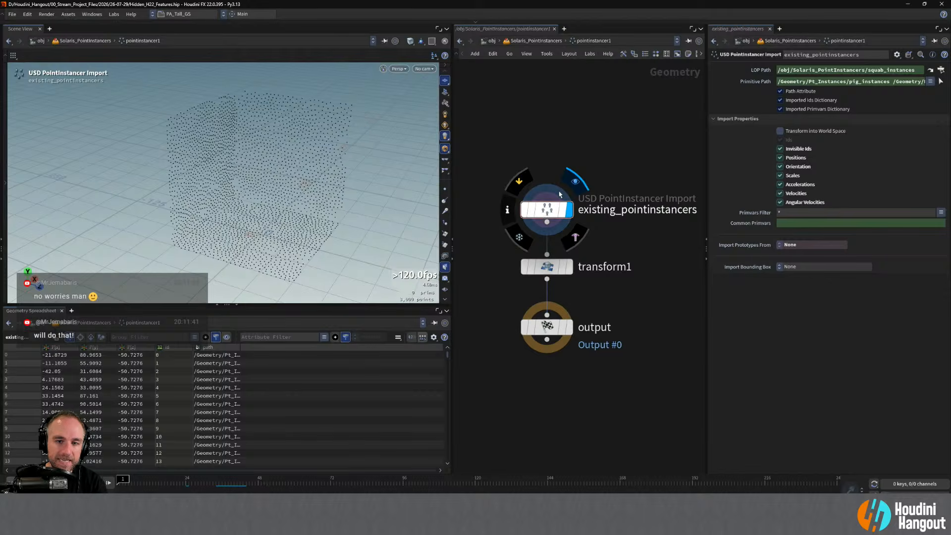
key(u)
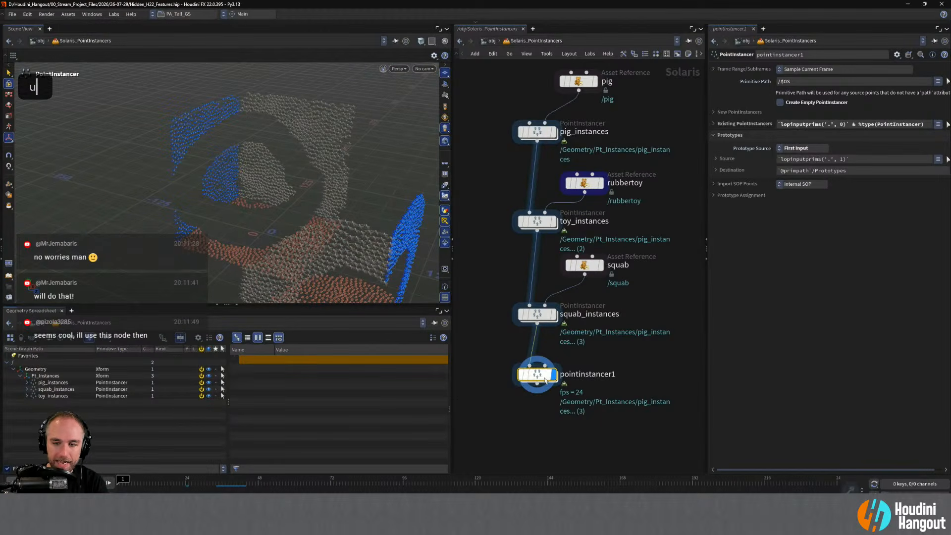
click(743, 124)
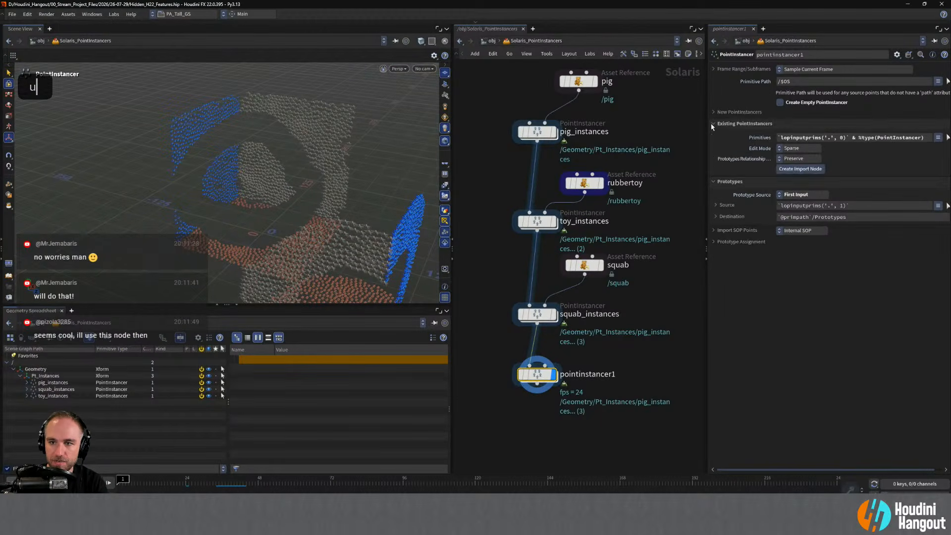
click(799, 148)
click(864, 156)
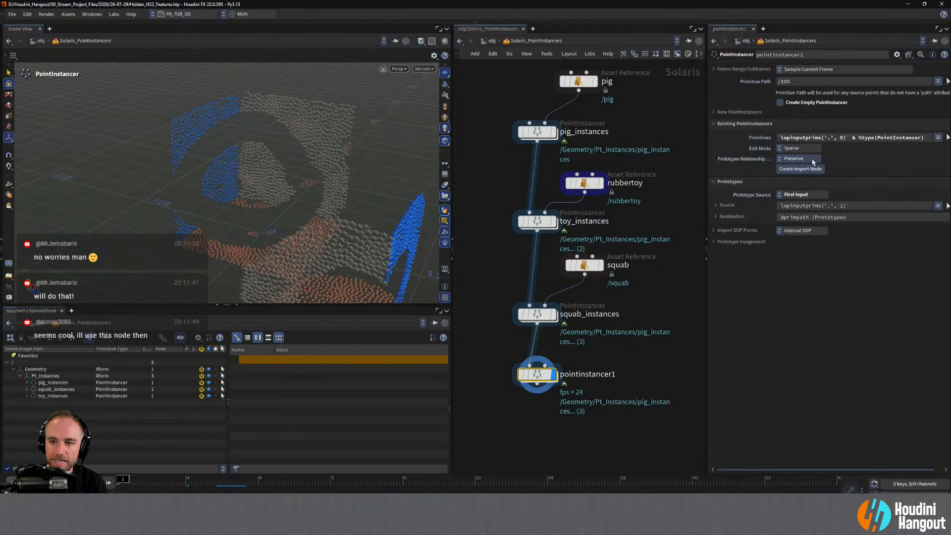
click(812, 159)
click(890, 157)
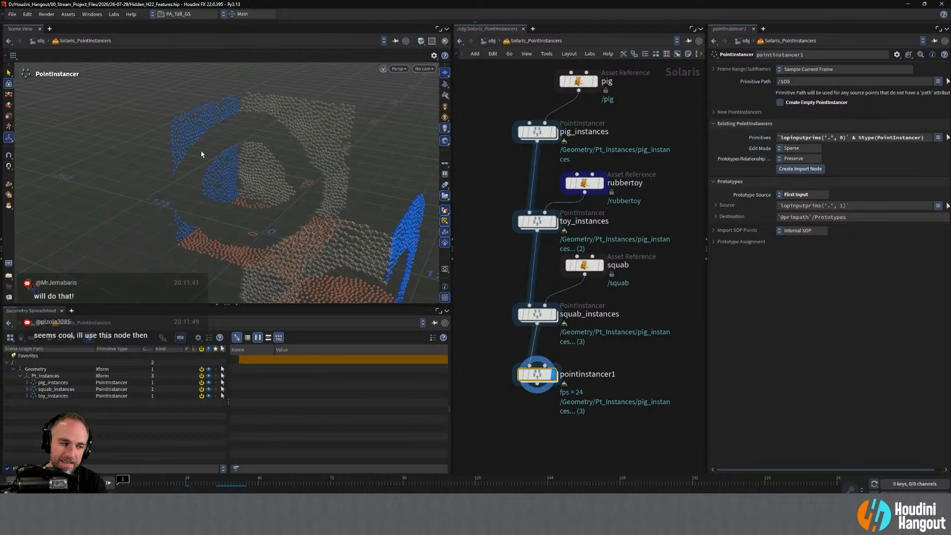
Examine the edited pig, toy and squab instances on the stage from several angles.
alt+middle_drag(254, 169, 260, 178)
alt+drag(260, 179, 269, 196)
alt+middle_drag(270, 196, 317, 213)
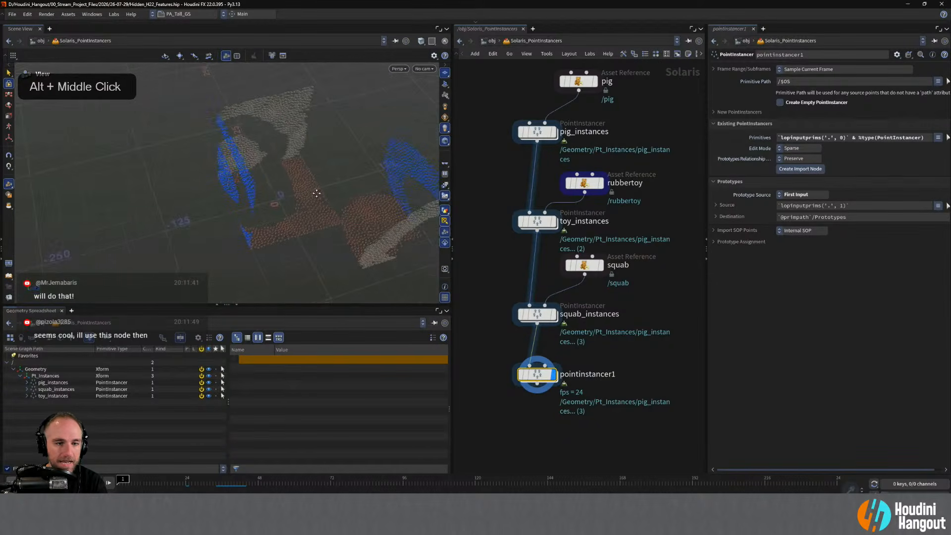
alt+drag(317, 213, 405, 200)
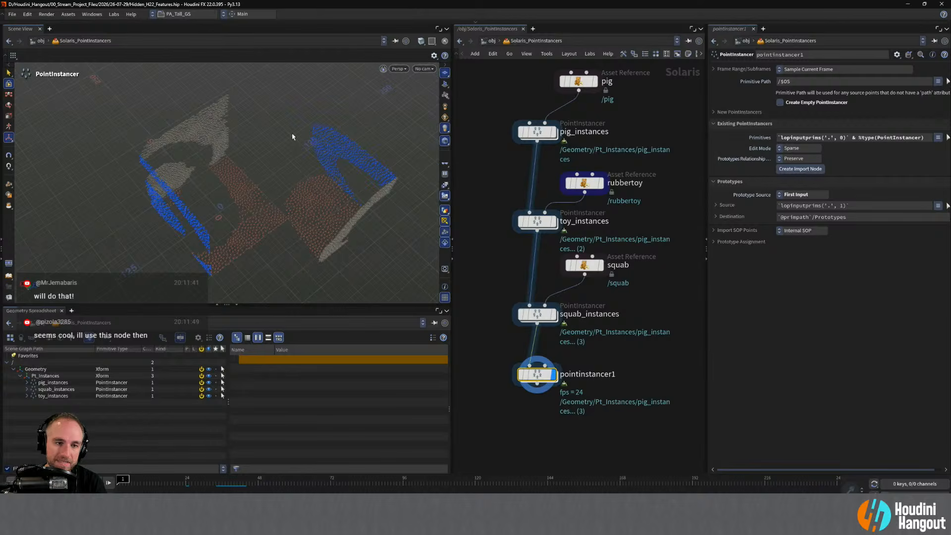
alt+drag(382, 294, 202, 187)
alt+middle_drag(201, 186, 350, 159)
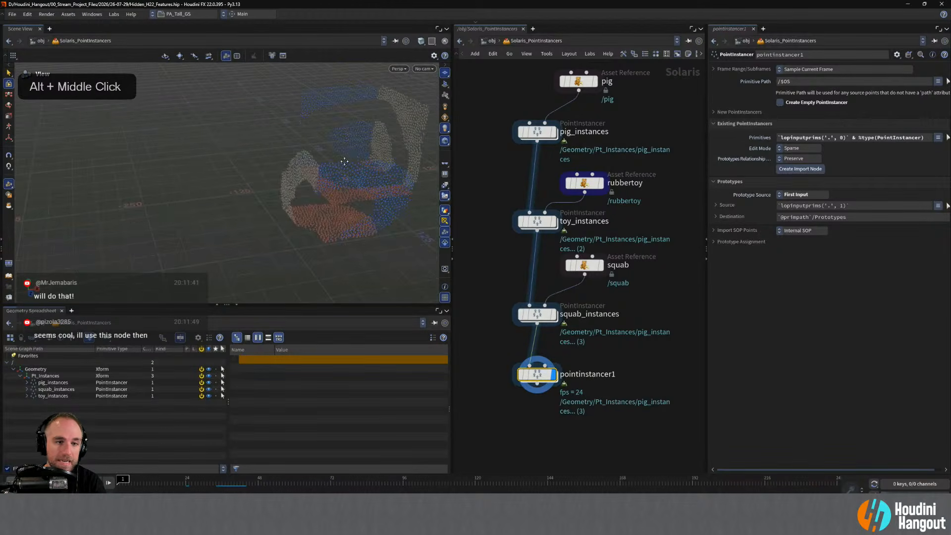
alt+right_drag(350, 159, 291, 160)
alt+drag(291, 160, 230, 200)
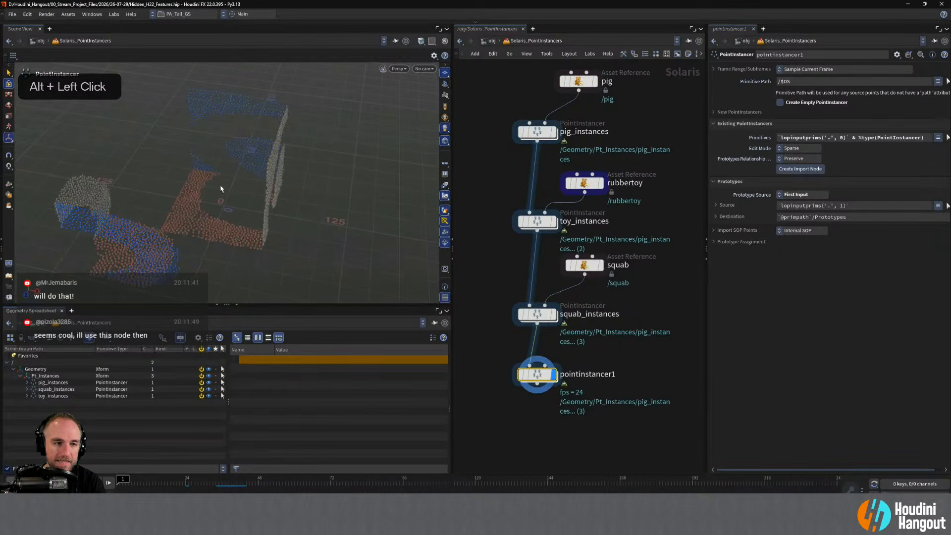
alt+right_drag(238, 213, 236, 206)
alt+drag(236, 206, 266, 159)
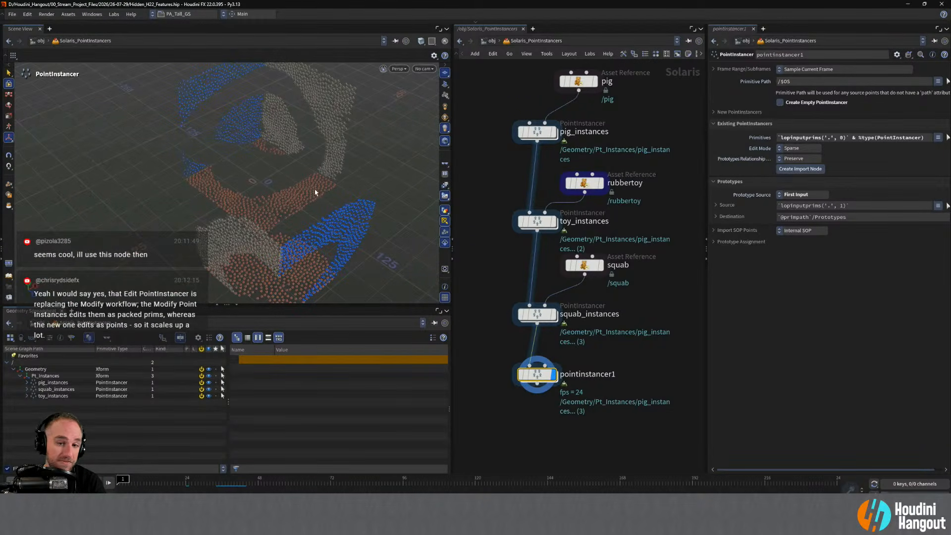
Rename the pointinstancer1 node to edit_point_instances.
double_click(589, 374)
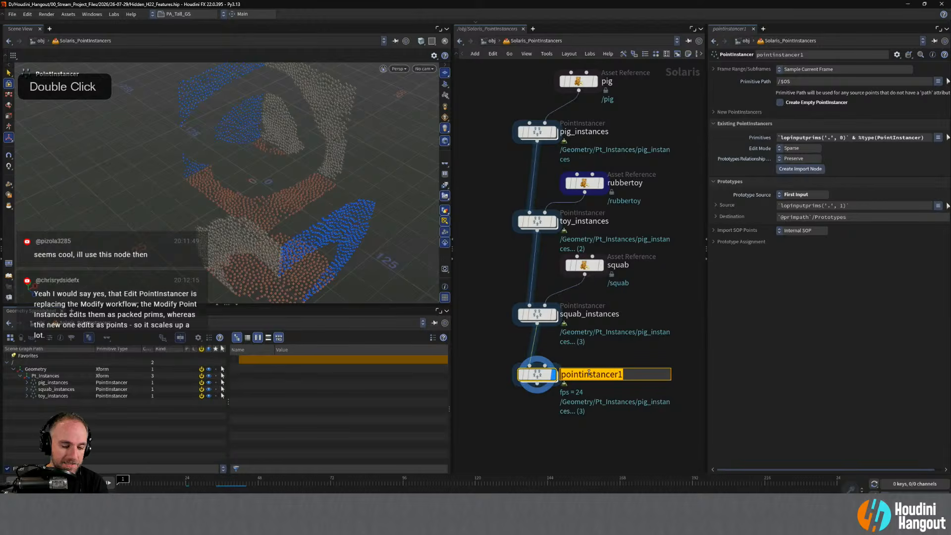
text(edit point ins)
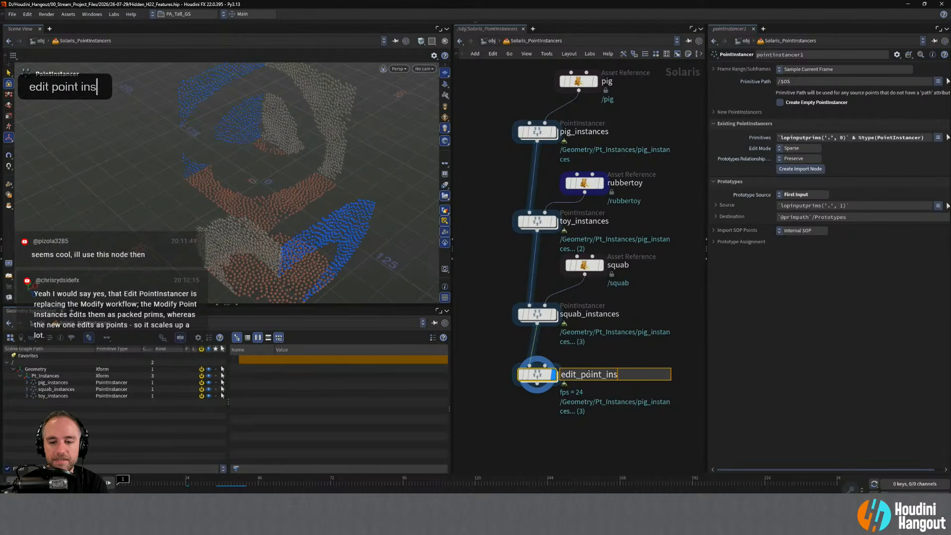
text(tances)
key(Return)
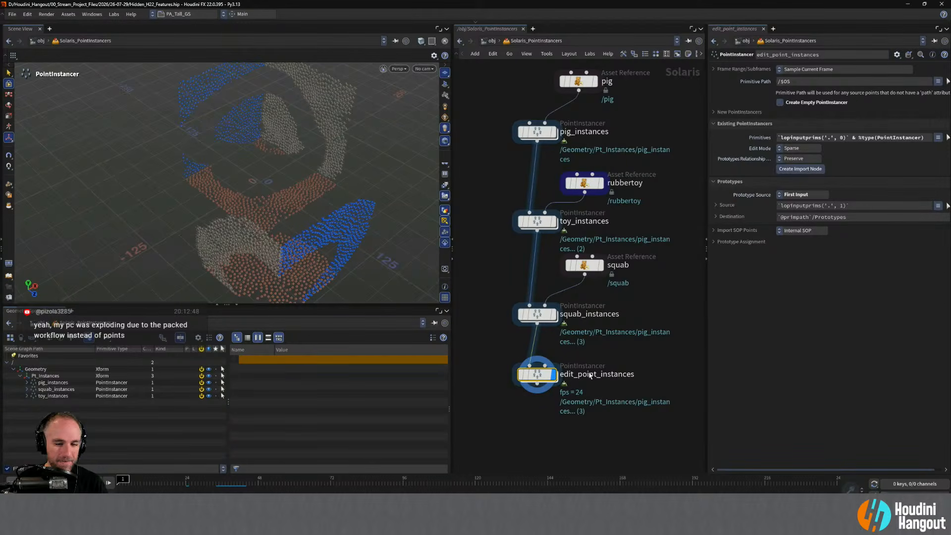
Open edit_point_instances and examine the imported points in the view and their path and id values in the geometry spreadsheet.
double_click(536, 384)
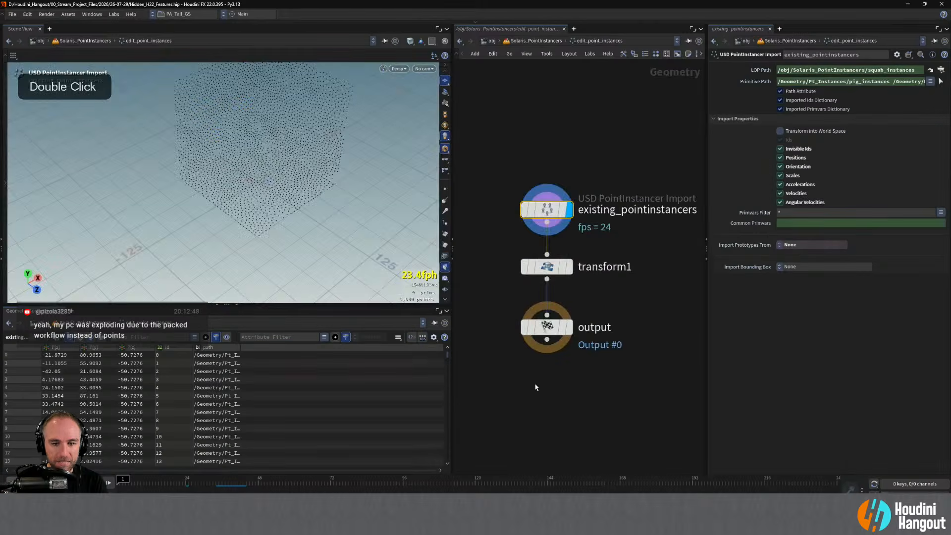
alt+middle_drag(270, 146, 254, 248)
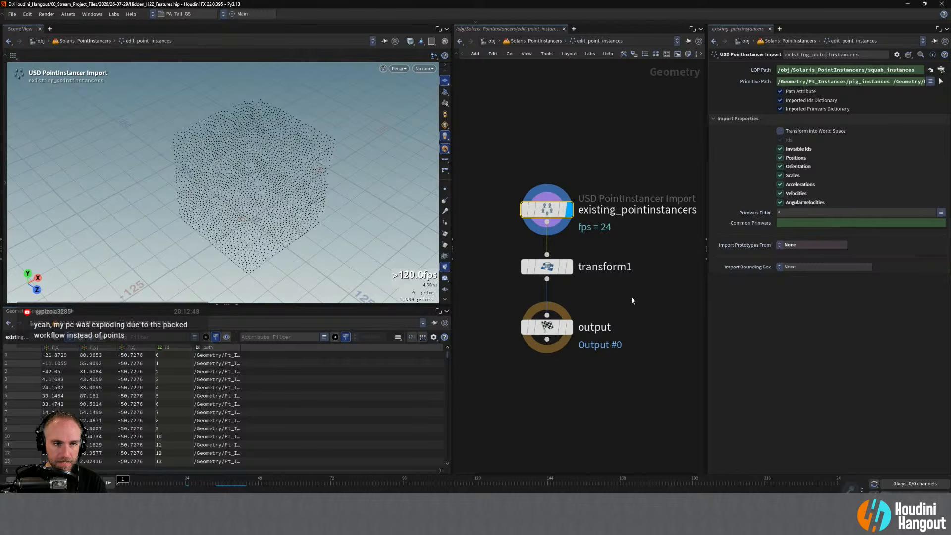
scroll(192, 392, down, 15)
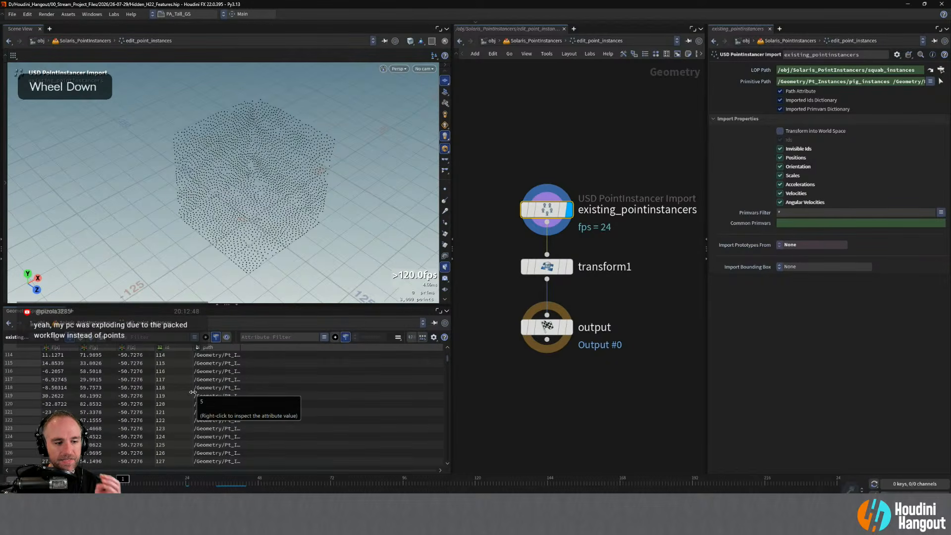
scroll(193, 392, up, 1)
scroll(192, 392, up, 15)
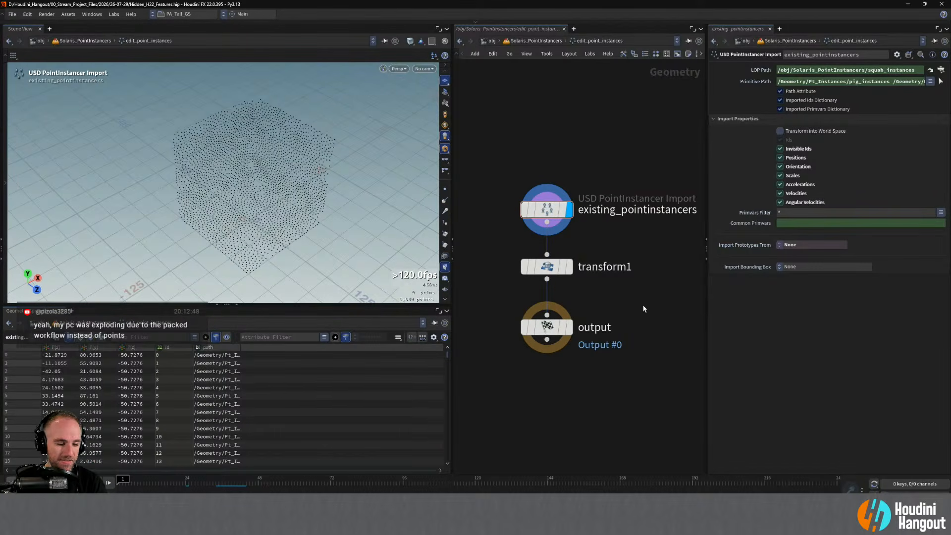
Add a Grid node beside transform1 and connect a Scatter node beneath it.
key(Tab)
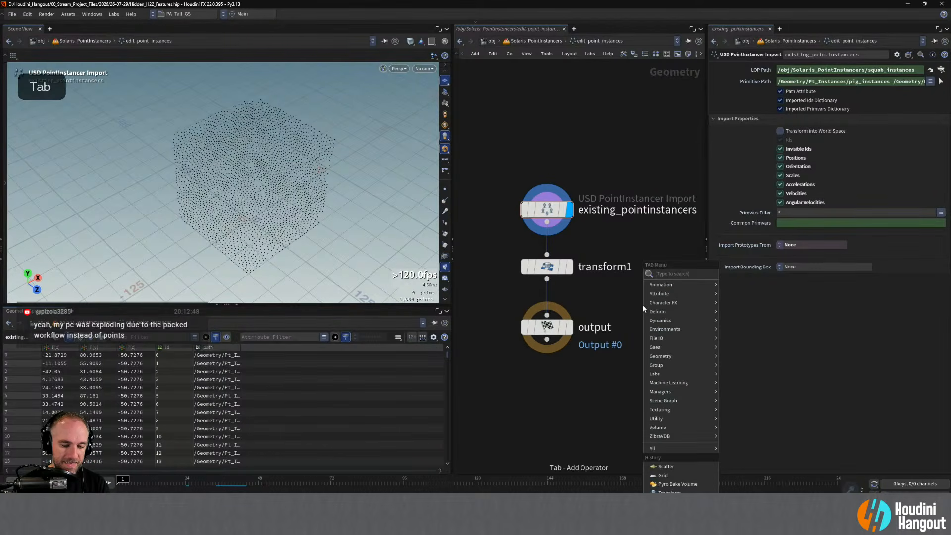
text(pl)
key(Return)
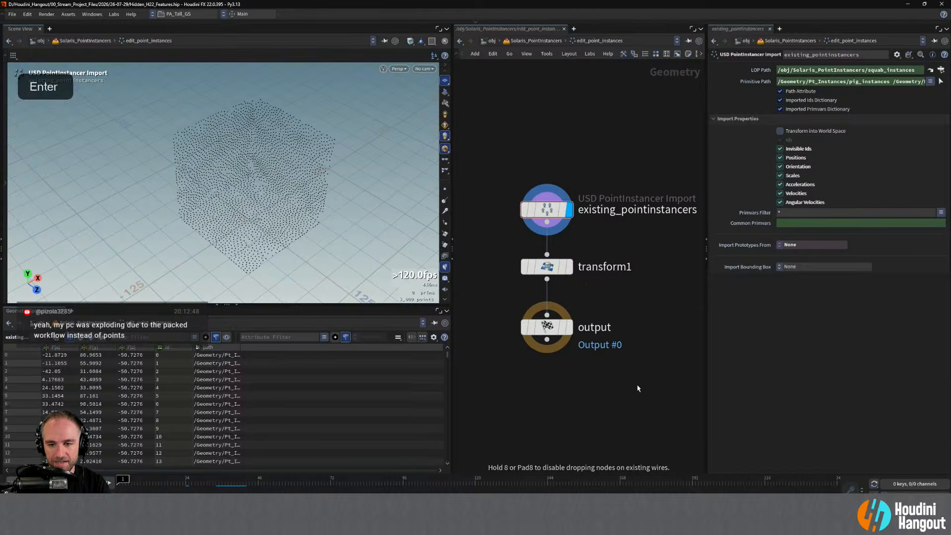
key(Tab)
text(grid)
key(Return)
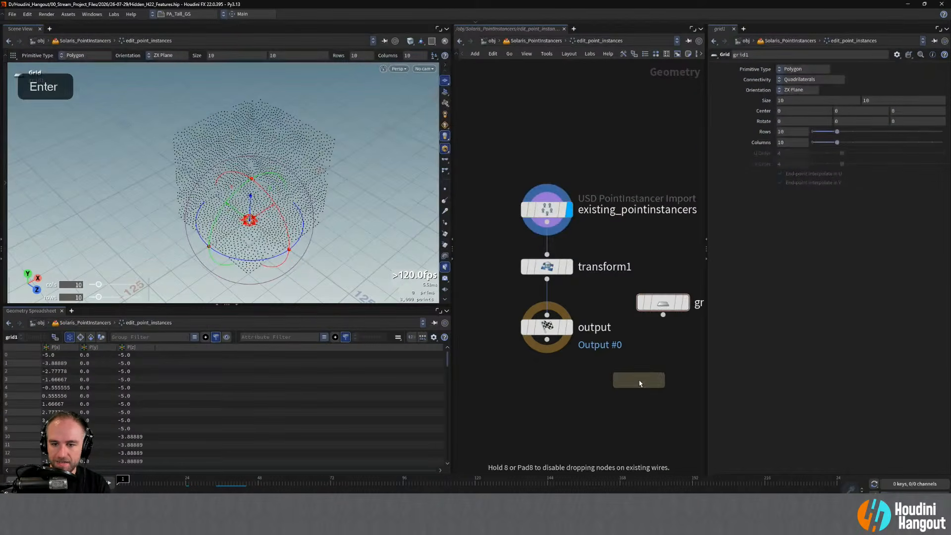
click(661, 324)
Merge the transform1 and scatter1 outputs and feed the merge into the output node, making room above output.
alt+middle_drag(637, 433, 567, 411)
drag(488, 319, 485, 460)
key(Tab)
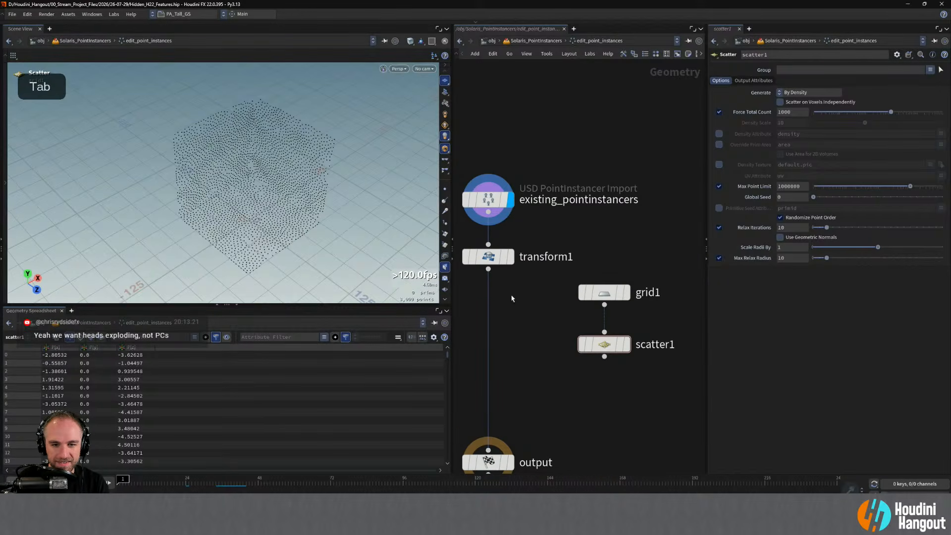
click(488, 268)
shift+click(604, 356)
alt+click(536, 377)
click(488, 450)
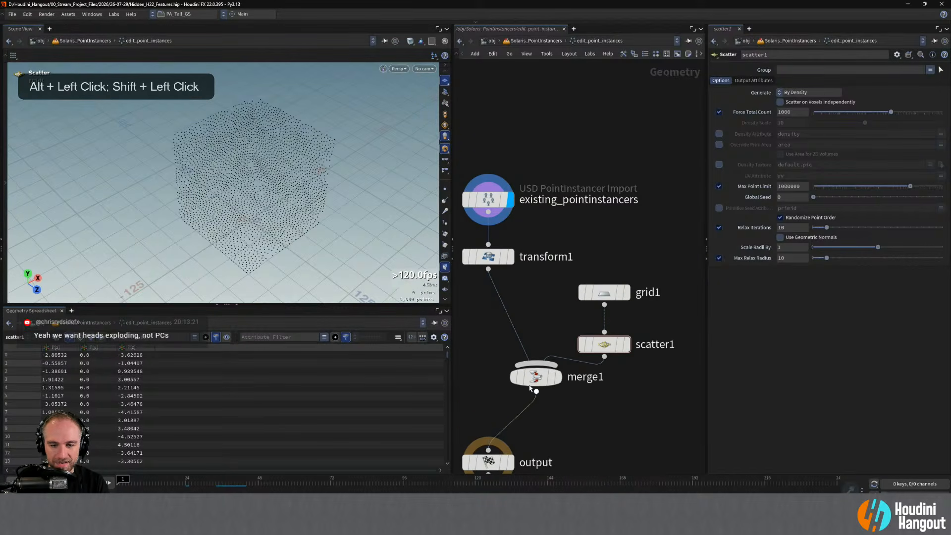
drag(529, 385, 489, 405)
middle_drag(561, 425, 573, 416)
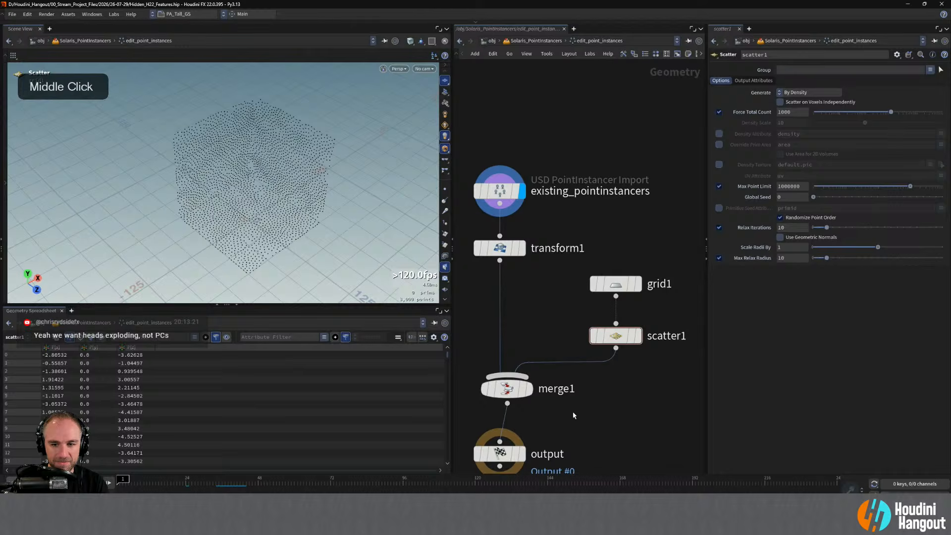
Display scatter1, move grid1 along Z to about 118.6 and set its size to 100 by 100.
click(638, 337)
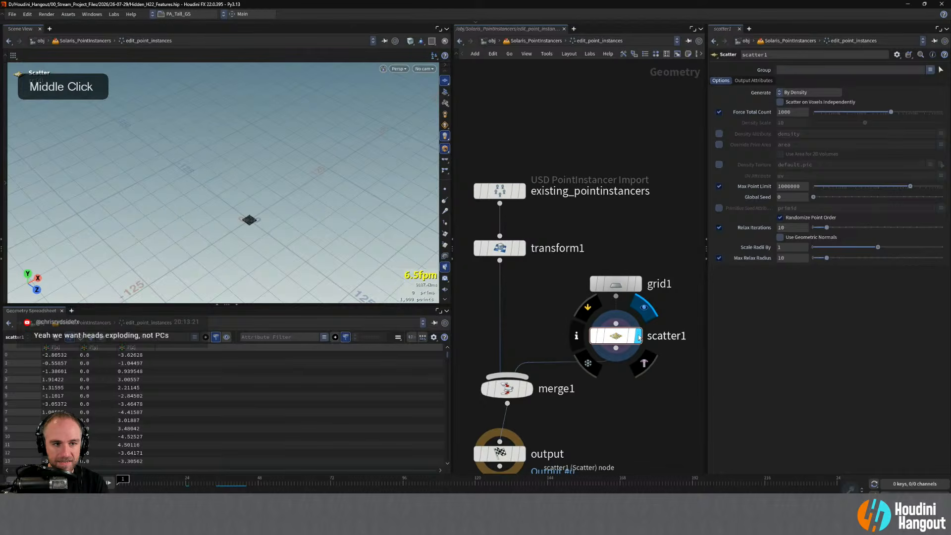
click(619, 288)
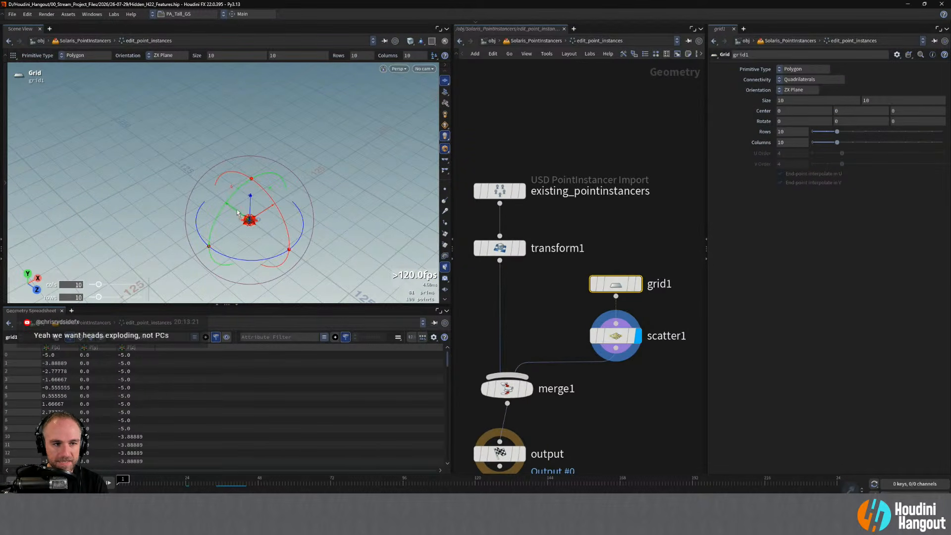
drag(238, 213, 331, 283)
double_click(807, 99)
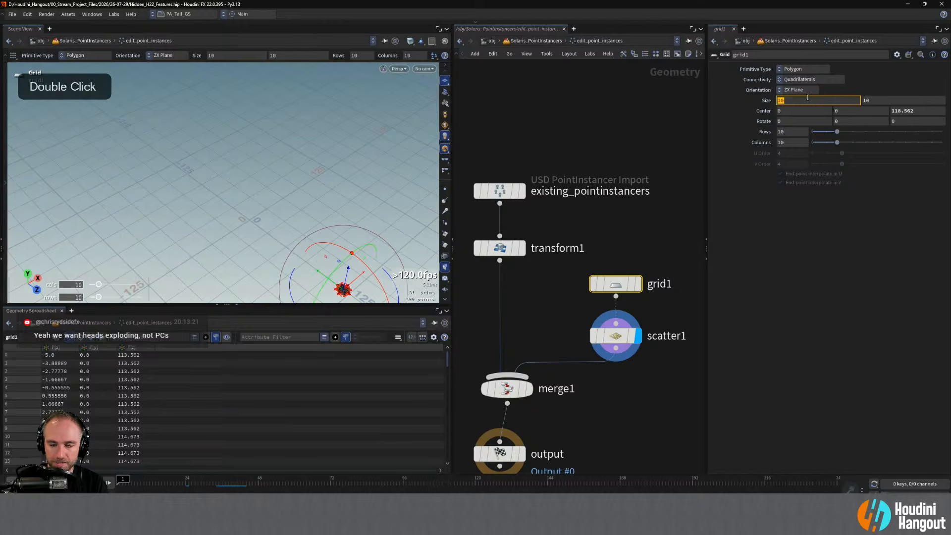
text(100)
key(Tab)
text(100)
key(Return)
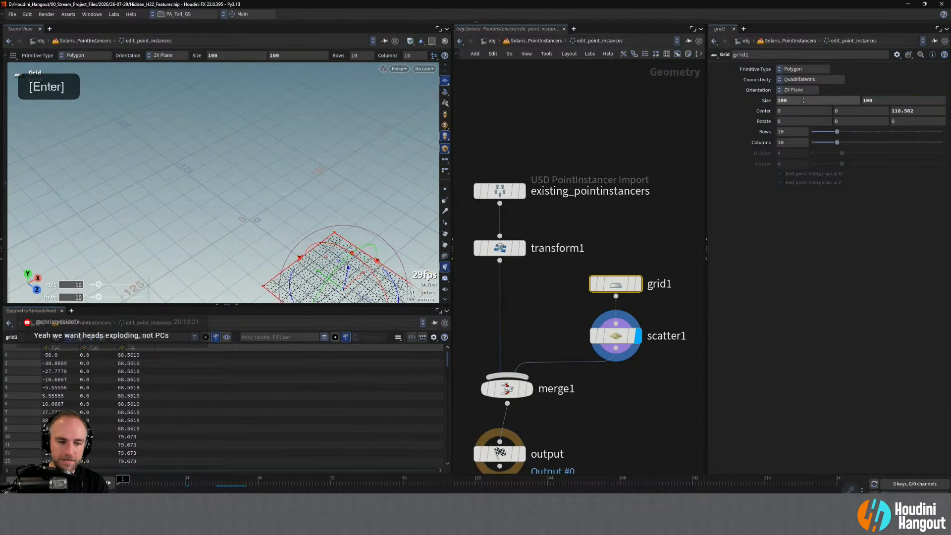
Move grid1 farther along Z to about 212.6, display the output node and align it beneath merge1.
alt+right_drag(278, 154, 285, 161)
alt+middle_drag(285, 161, 253, 117)
key(Return)
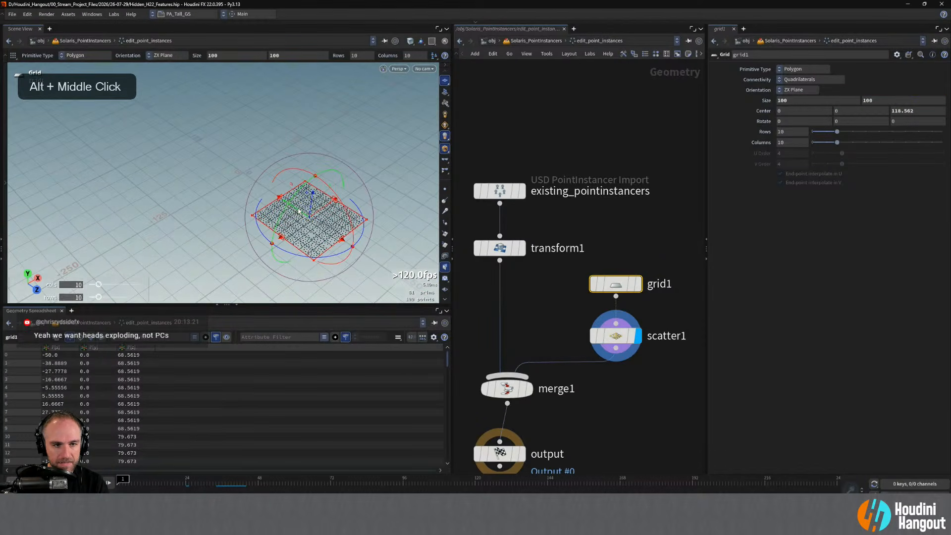
drag(299, 210, 362, 251)
alt+middle_drag(350, 176, 302, 135)
click(622, 406)
click(522, 454)
drag(494, 456, 501, 457)
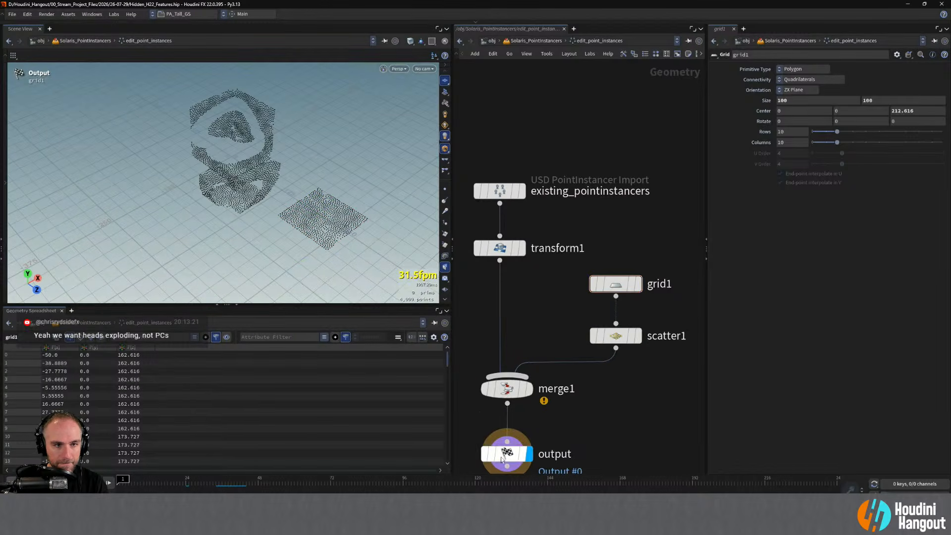
Return to the Solaris network and inspect the edit_point_instances primitive in the scene graph.
key(u)
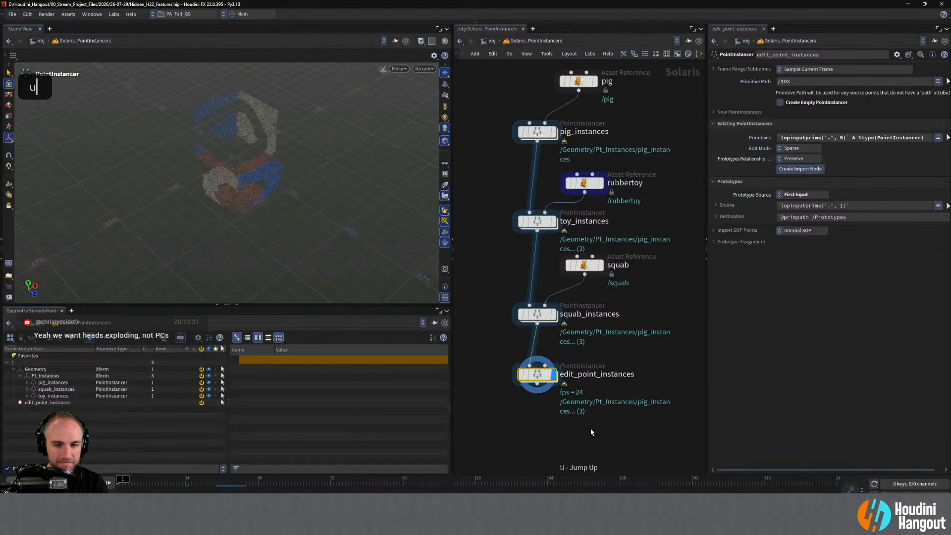
alt+drag(227, 149, 295, 206)
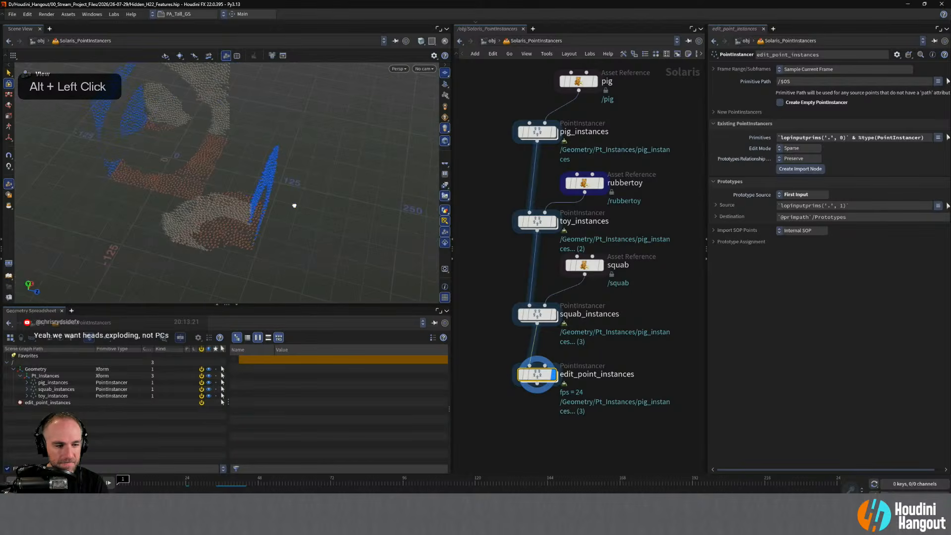
click(20, 403)
key(s)
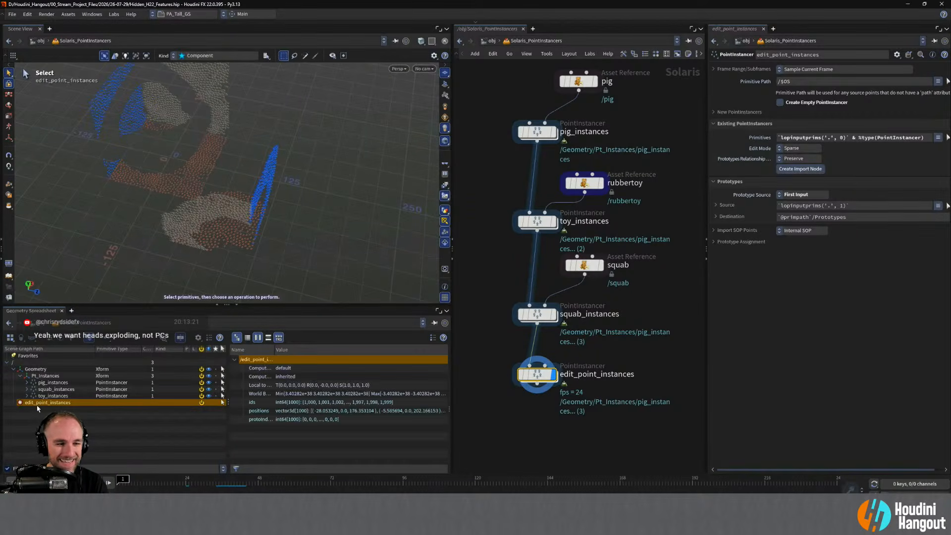
Reopen edit_point_instances, widen the path column in the geometry spreadsheet and copy the /Geometry/Pt_Instances/toy_instances value.
double_click(536, 375)
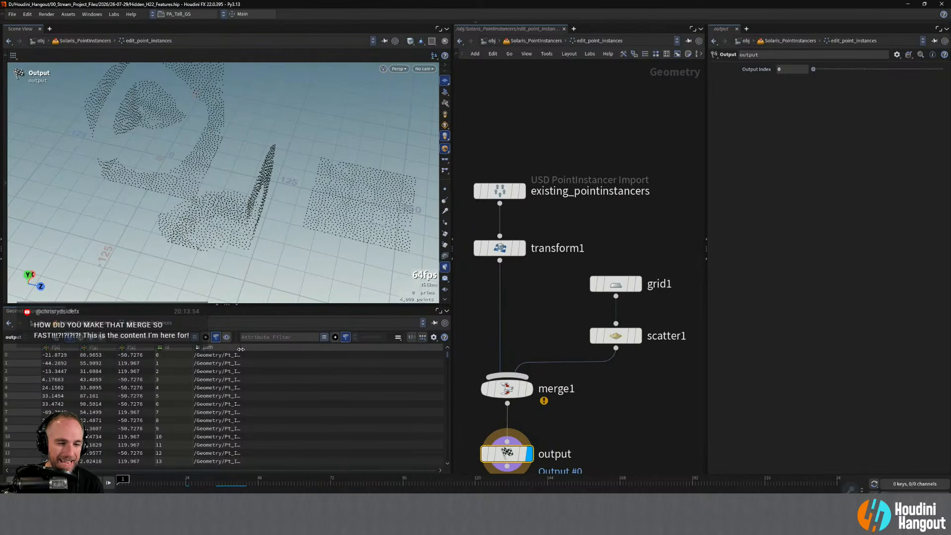
drag(241, 347, 340, 347)
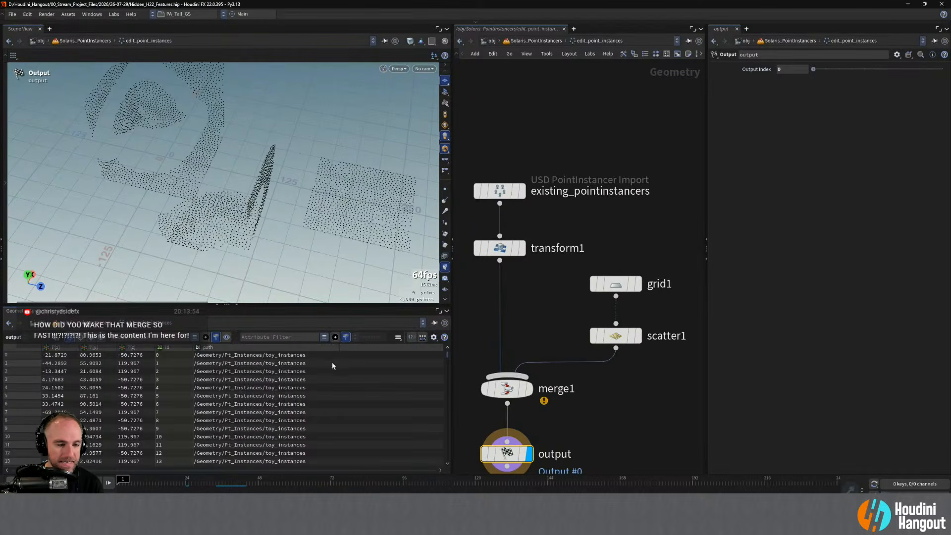
click(236, 355)
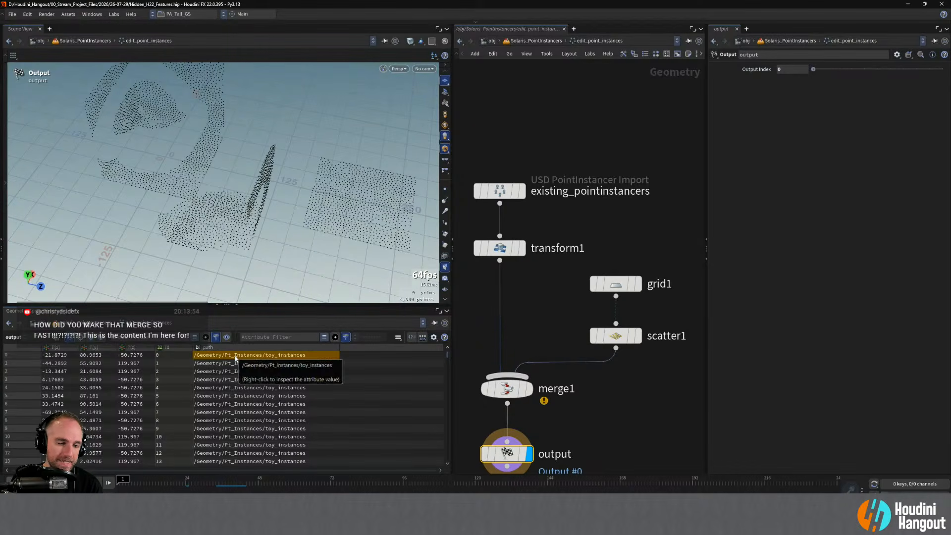
double_click(236, 357)
right_click(235, 356)
click(250, 360)
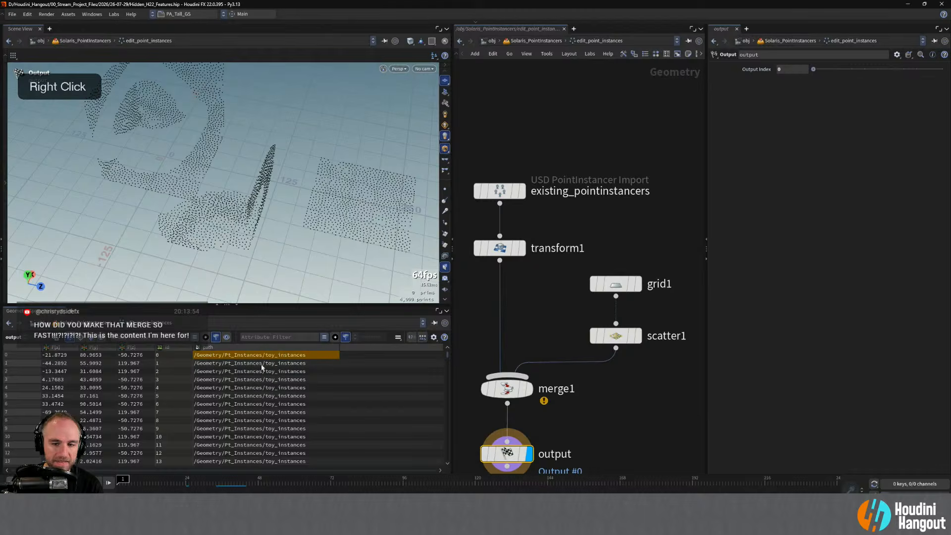
Insert a Name node between scatter1 and merge1.
key(Tab)
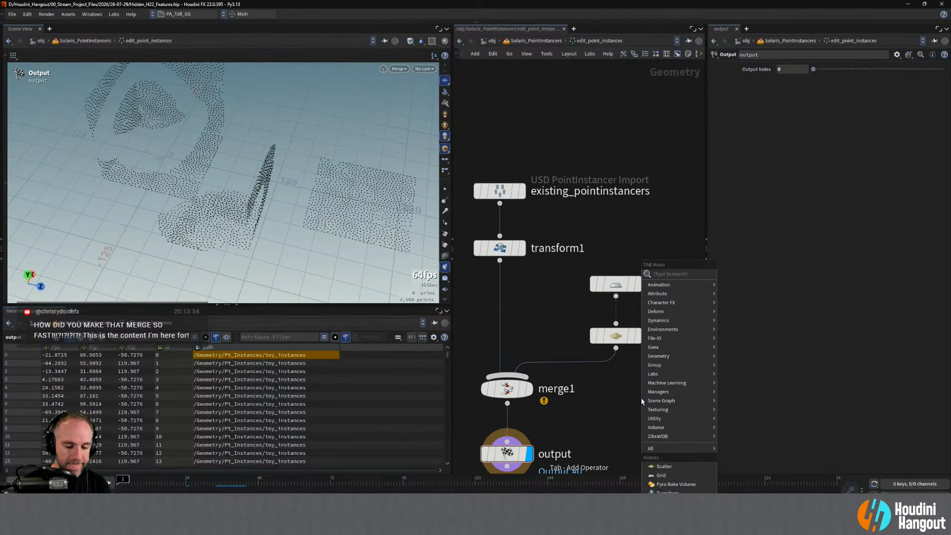
text(name)
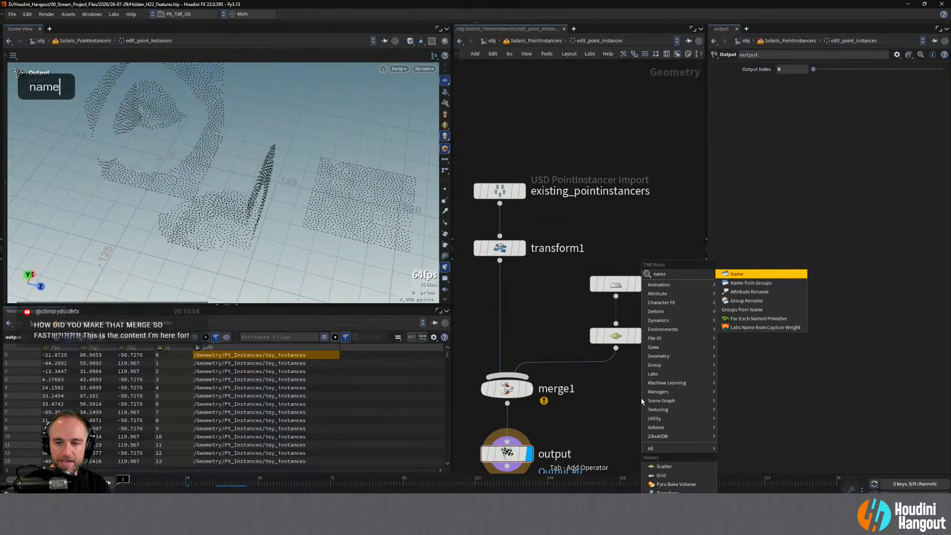
key(Return)
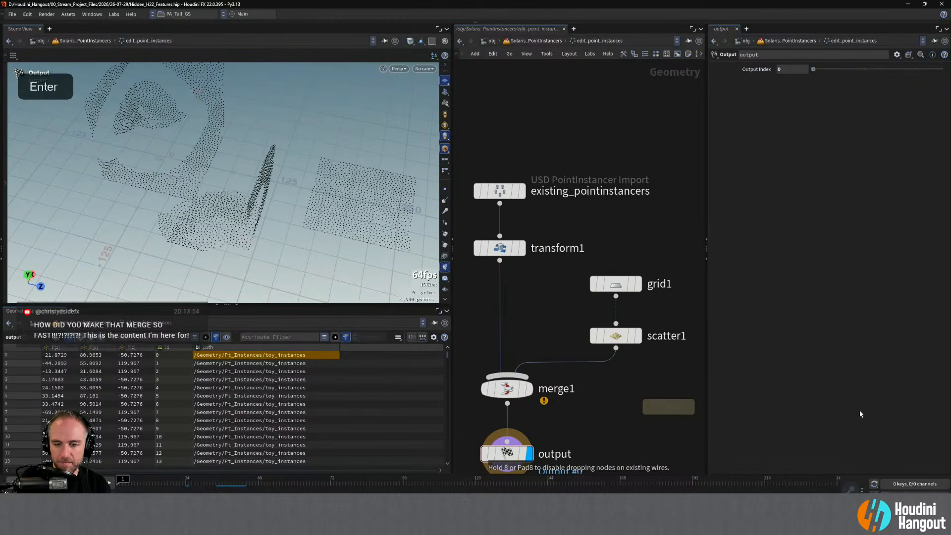
click(598, 378)
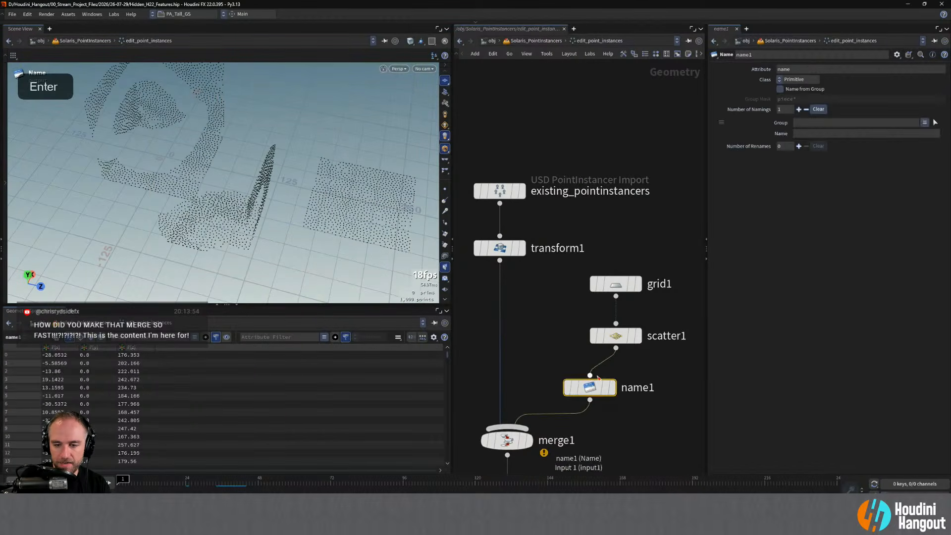
Set name1's attribute to path and its name value to /Geometry/Pt_Instances/toy_instances.
double_click(810, 69)
text(path)
key(Return)
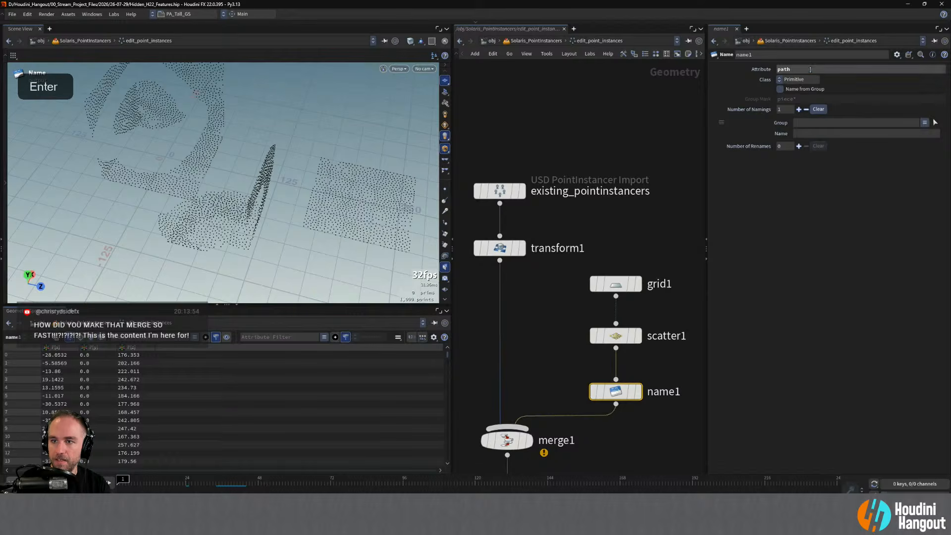
click(806, 134)
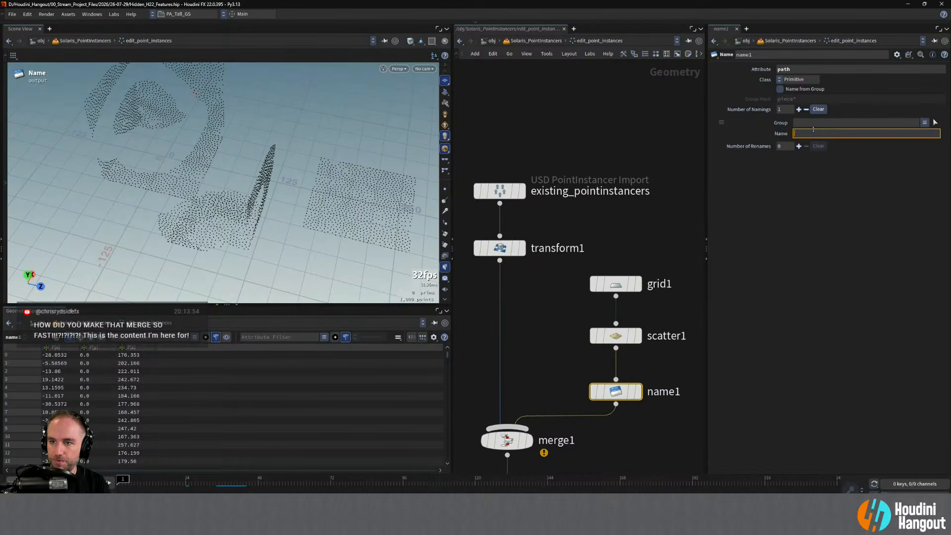
key(ctrl+v)
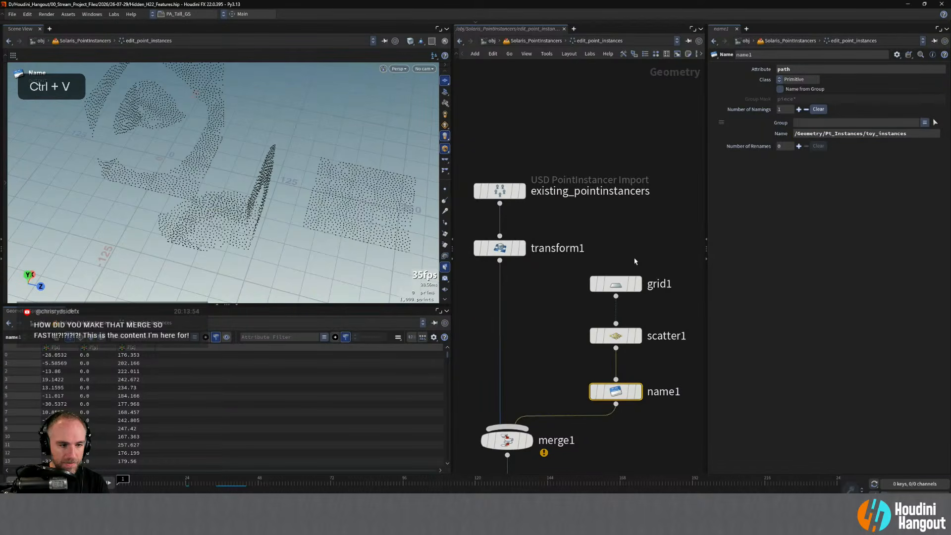
Display name1, set its class to Point, and return to the Solaris network.
click(639, 392)
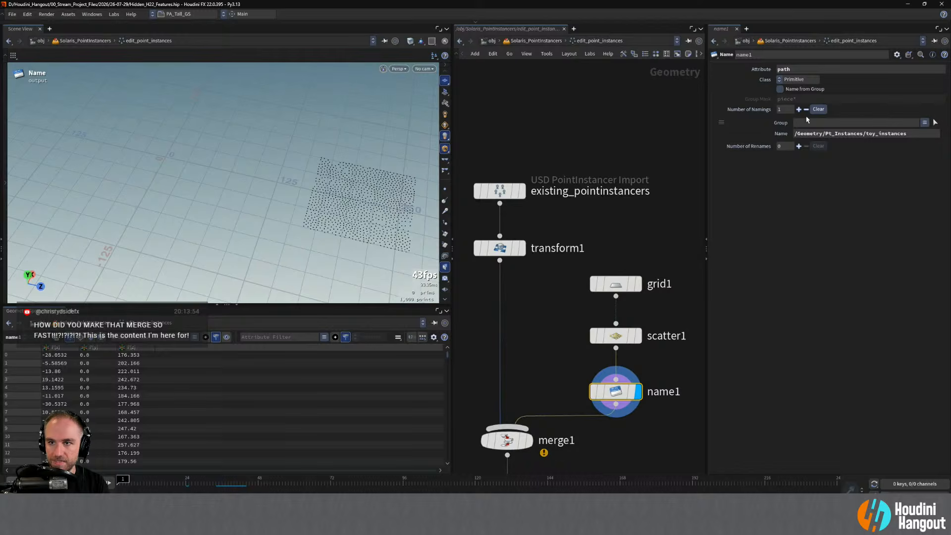
click(797, 80)
click(795, 88)
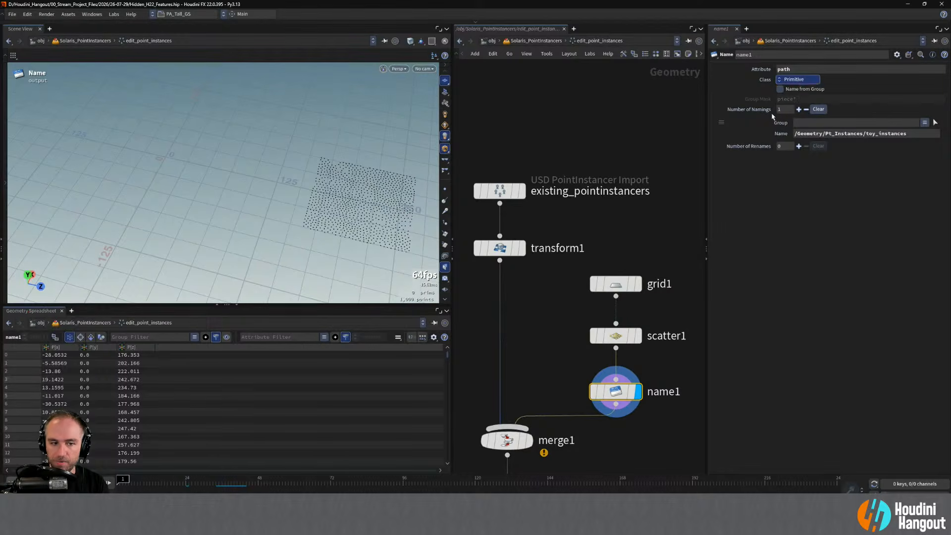
click(503, 358)
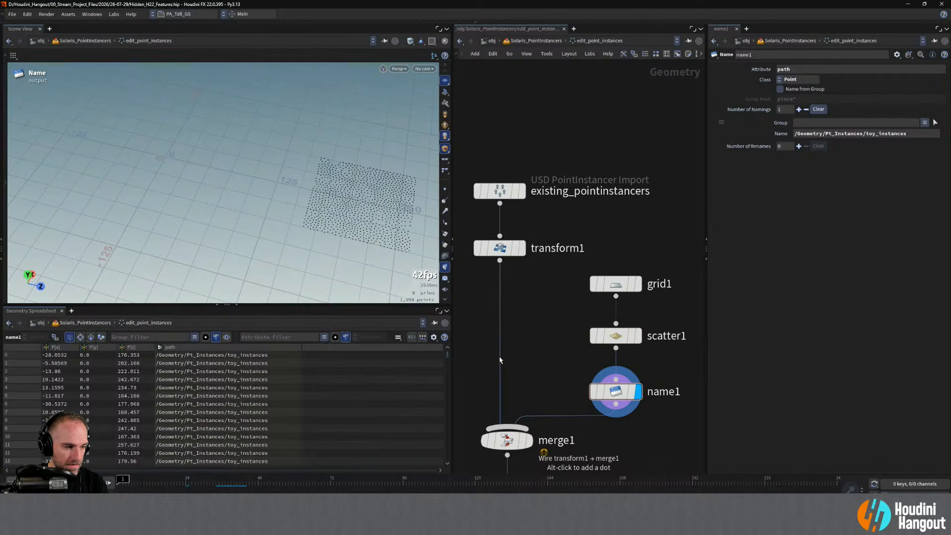
key(u)
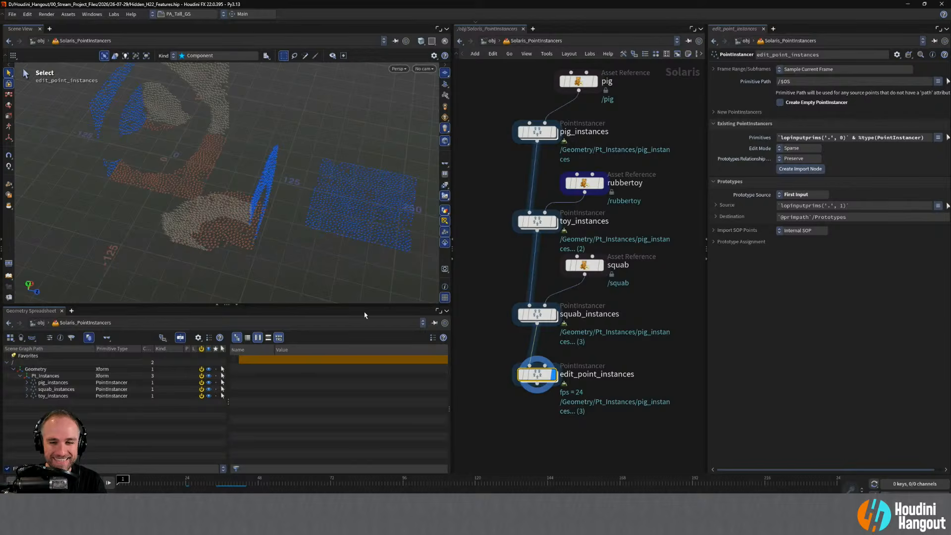
Inside edit_point_instances, wire transform1 and name1 into a new Merge node, delete it again and return to the Solaris network.
double_click(537, 374)
alt+middle_drag(554, 347, 591, 226)
click(513, 192)
shift+click(576, 271)
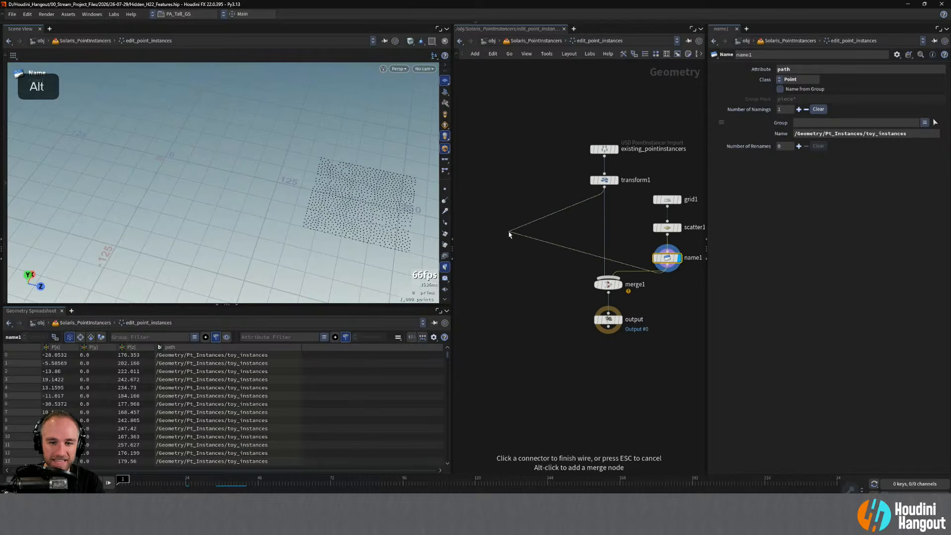
alt+click(510, 234)
key(Escape)
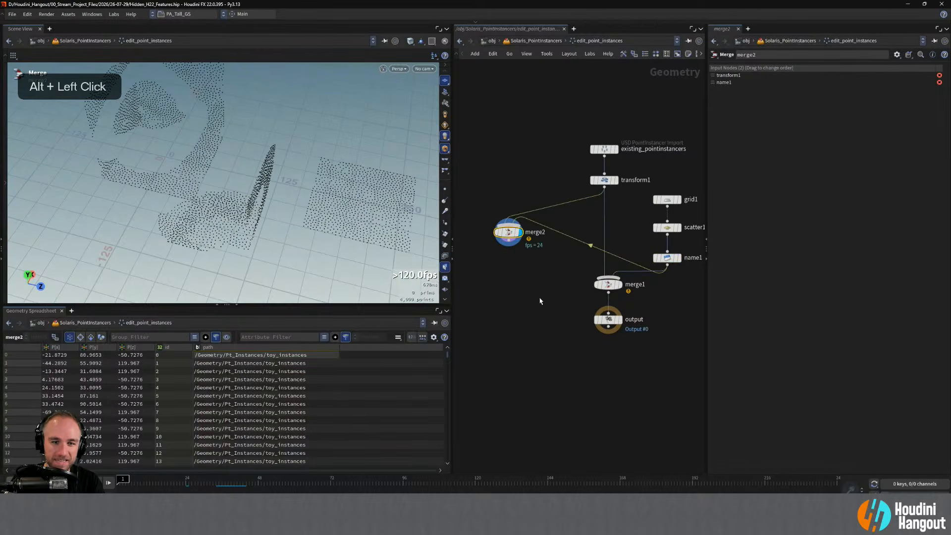
key(Delete)
key(u)
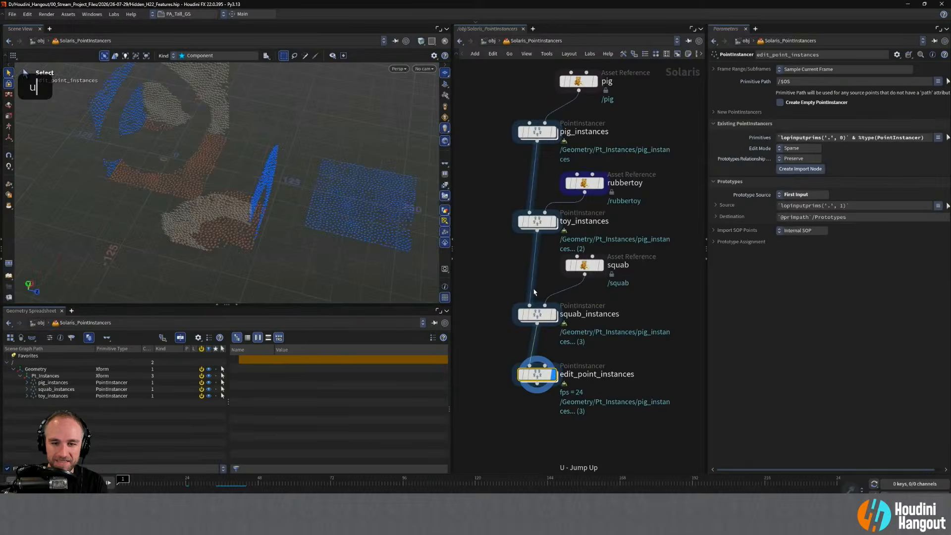
Wire toy_instances and squab into a new Merge node in the Solaris network, and delete that node again.
middle_drag(535, 291, 512, 289)
click(514, 229)
shift+click(562, 273)
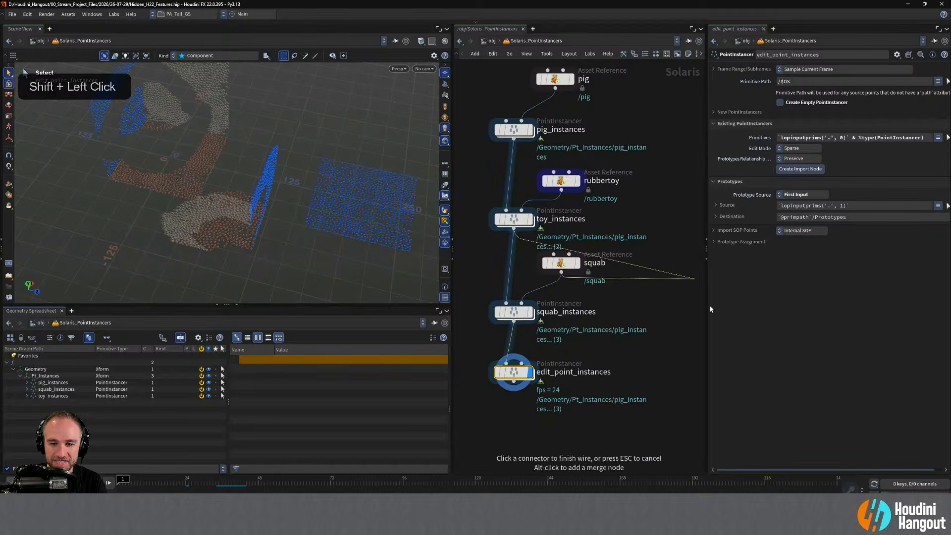
alt+click(663, 308)
middle_drag(682, 318, 638, 331)
click(615, 320)
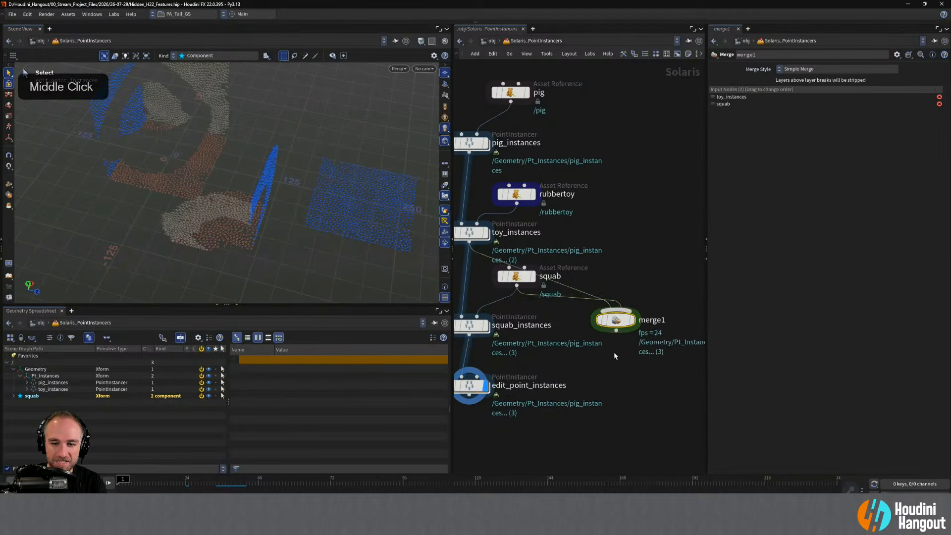
alt+right_drag(616, 323, 618, 302)
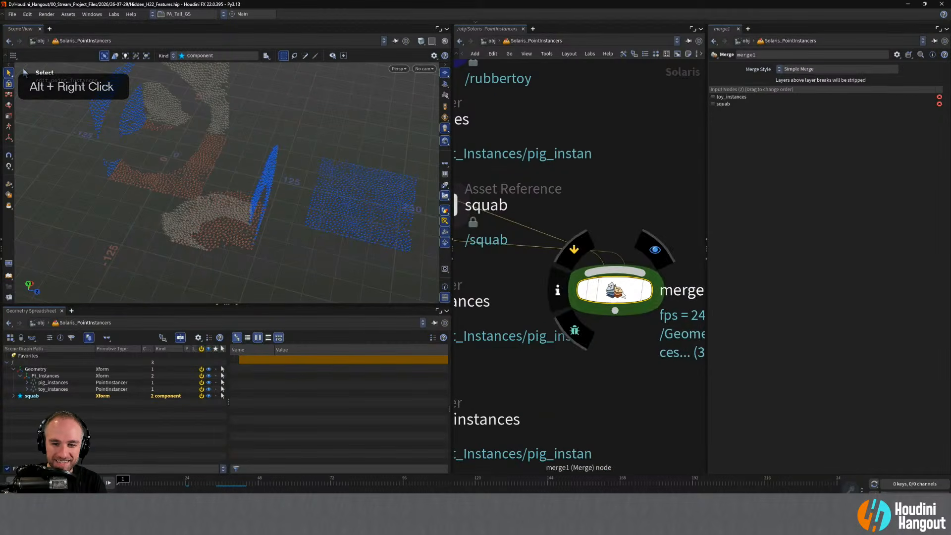
key(Delete)
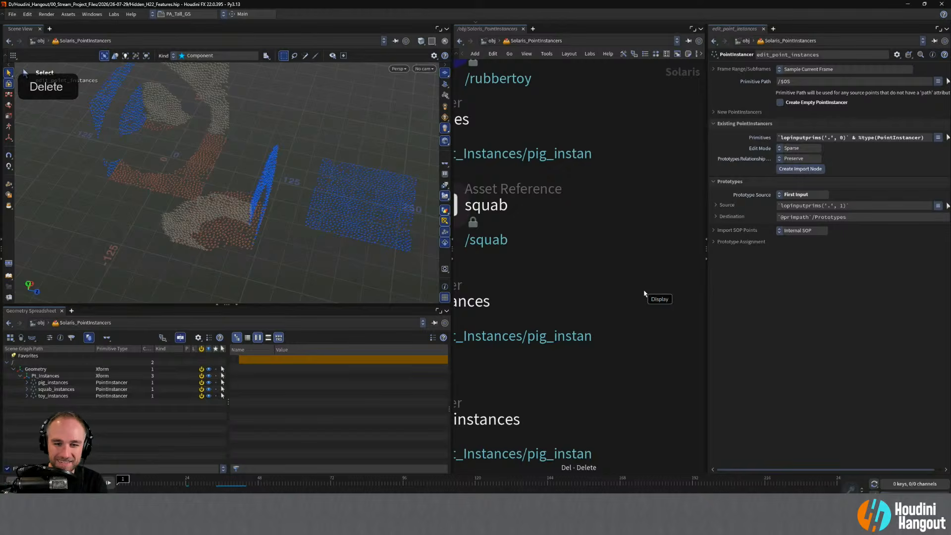
alt+middle_drag(578, 273, 669, 282)
alt+right_drag(668, 282, 623, 297)
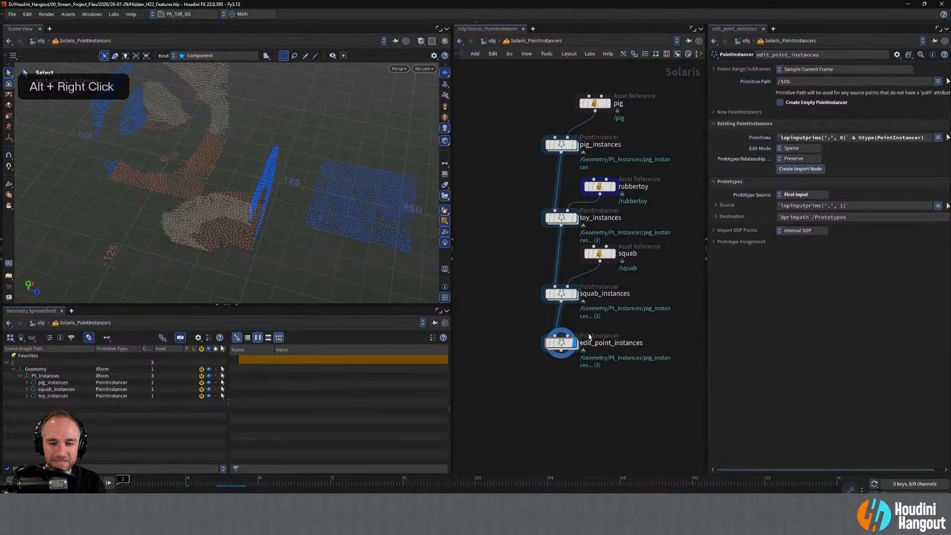
Reopen edit_point_instances and examine the scattered grid points and name1's path attribute in the geometry spreadsheet.
double_click(562, 343)
alt+middle_drag(645, 299, 580, 316)
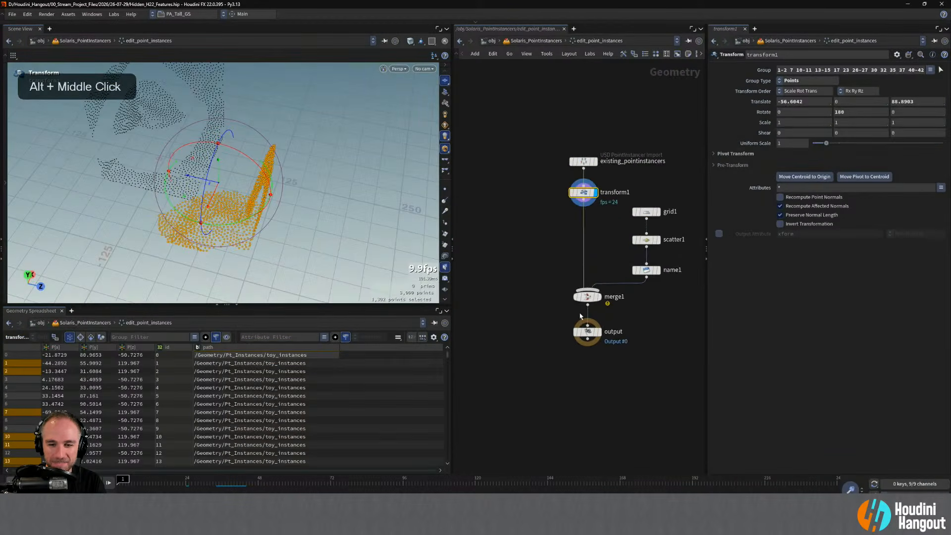
alt+right_drag(581, 316, 549, 318)
alt+middle_drag(548, 318, 522, 350)
alt+right_drag(513, 316, 519, 296)
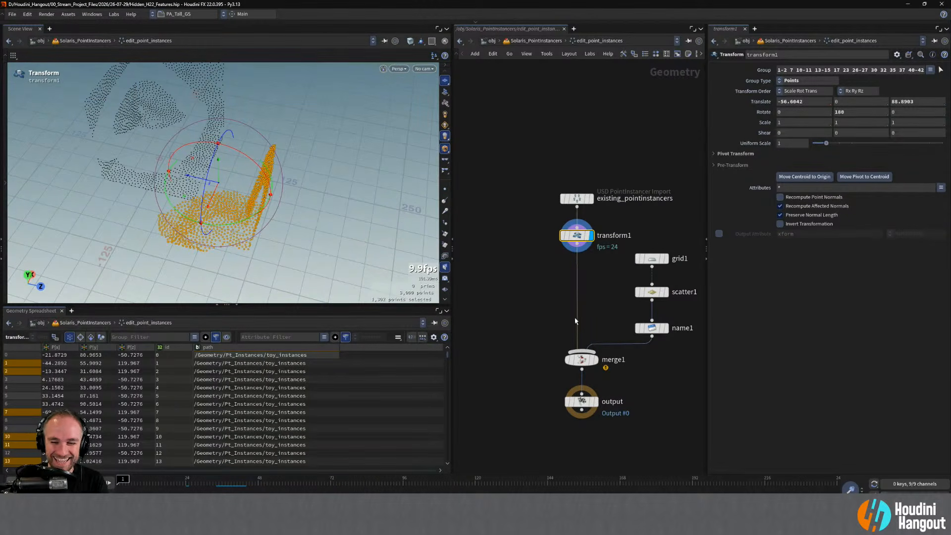
alt+middle_drag(625, 323, 609, 320)
mouse_move(646, 330)
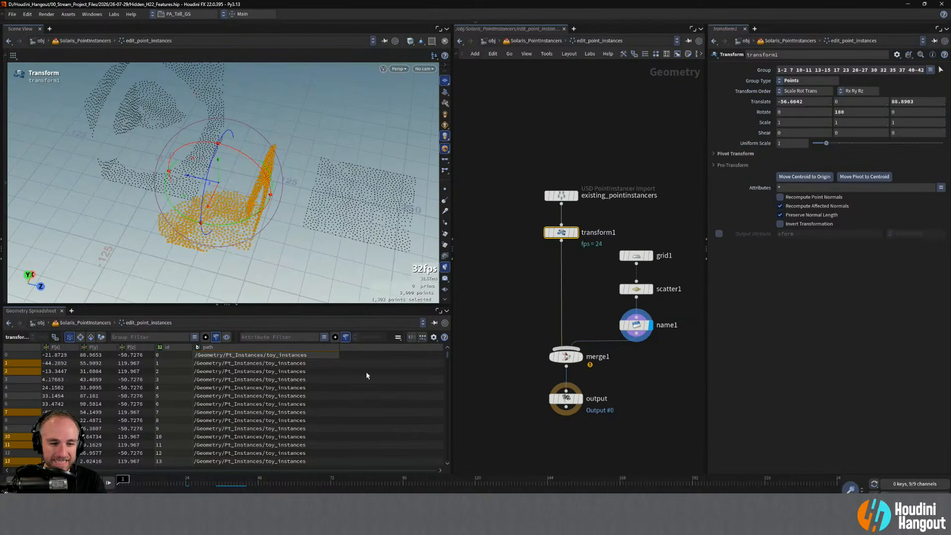
alt+middle_drag(384, 201, 290, 189)
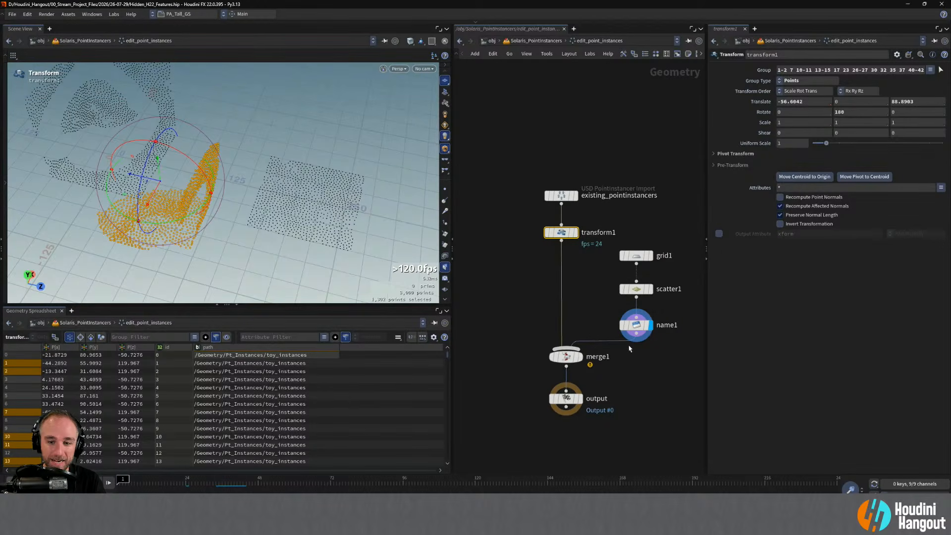
click(636, 325)
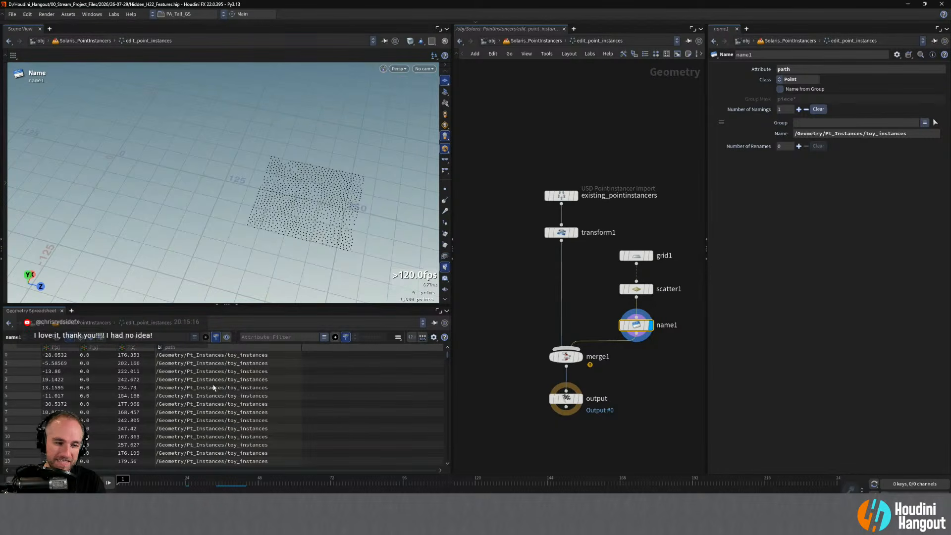
click(638, 362)
drag(615, 249, 651, 350)
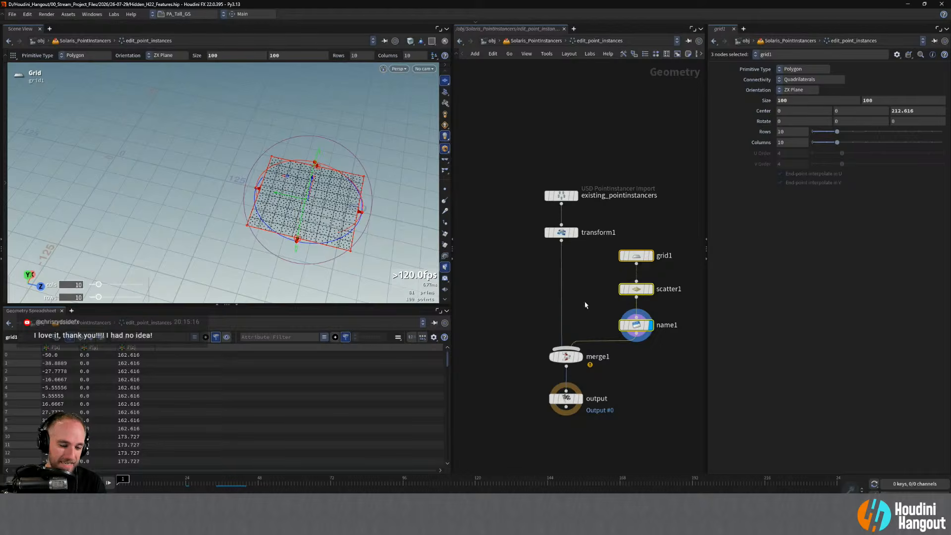
Return to the Solaris network and examine the instances added on the scattered grid up close in the viewport.
key(u)
alt+right_drag(314, 212, 307, 186)
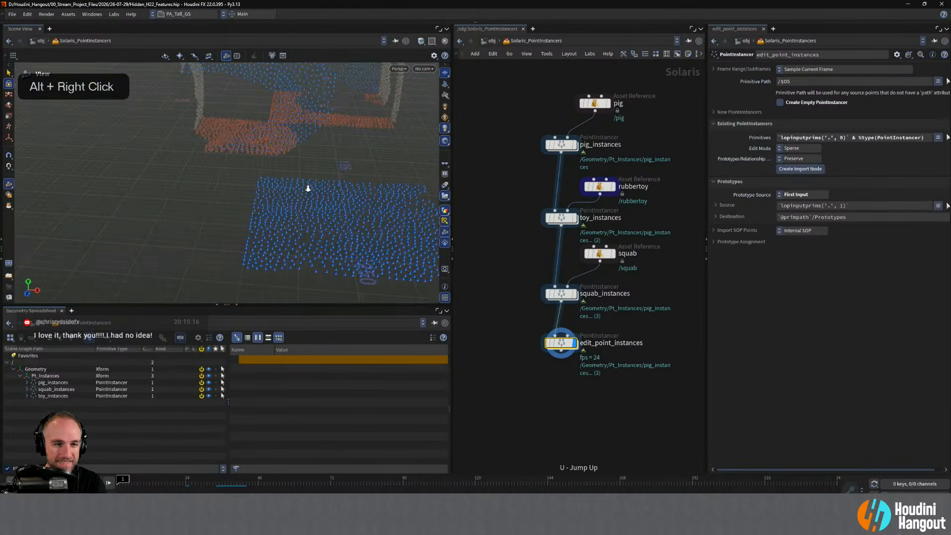
alt+middle_drag(307, 187, 297, 195)
alt+right_drag(297, 196, 278, 183)
alt+drag(277, 183, 294, 181)
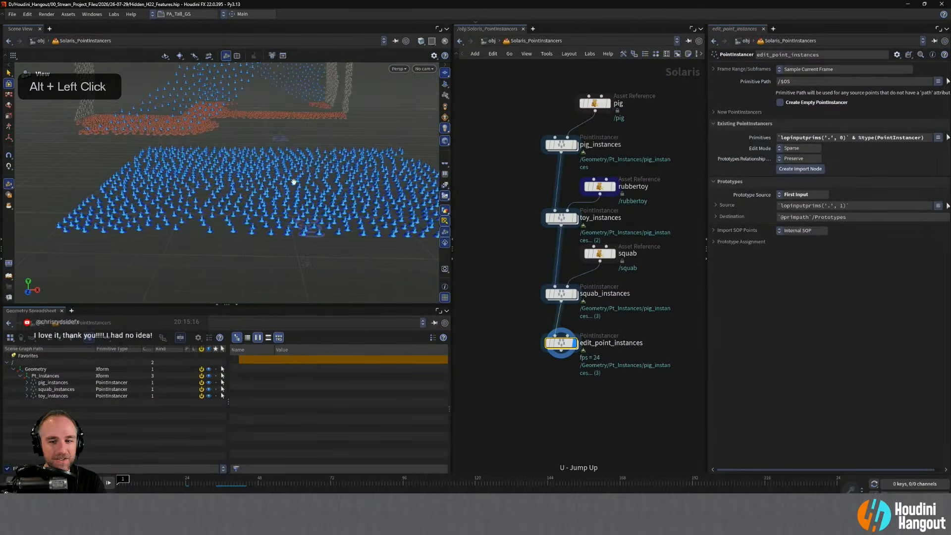
Add an Attribute Randomize node beside name1 inside edit_point_instances.
double_click(561, 343)
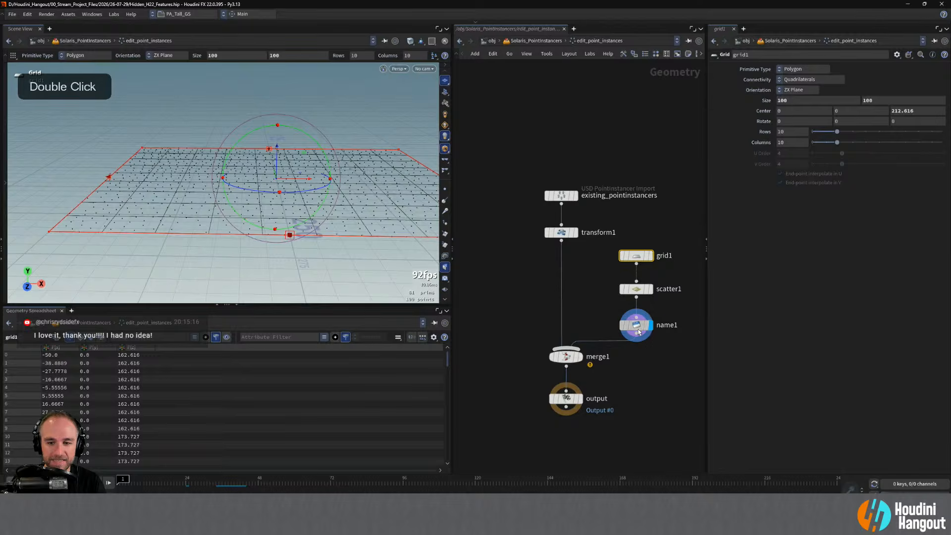
click(636, 326)
middle_drag(654, 387, 582, 400)
key(Tab)
text(rand)
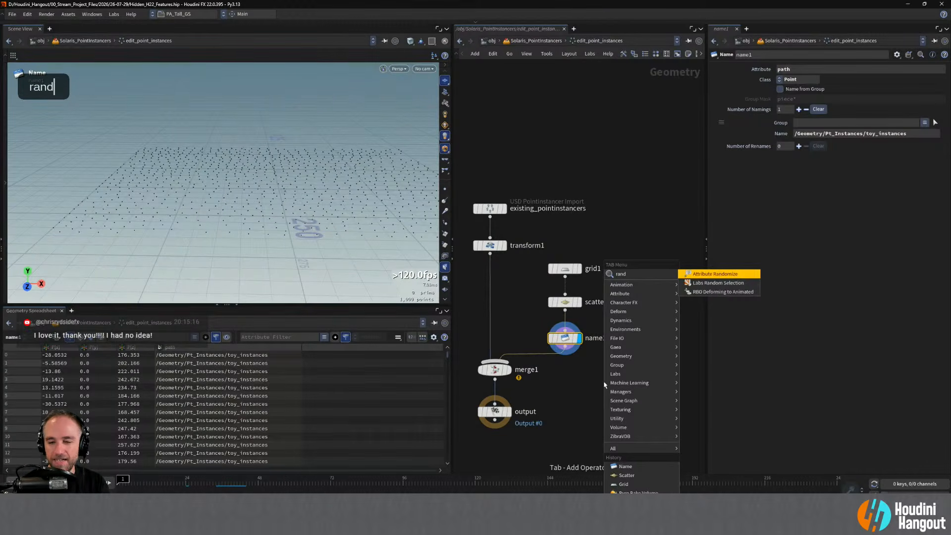
key(Return)
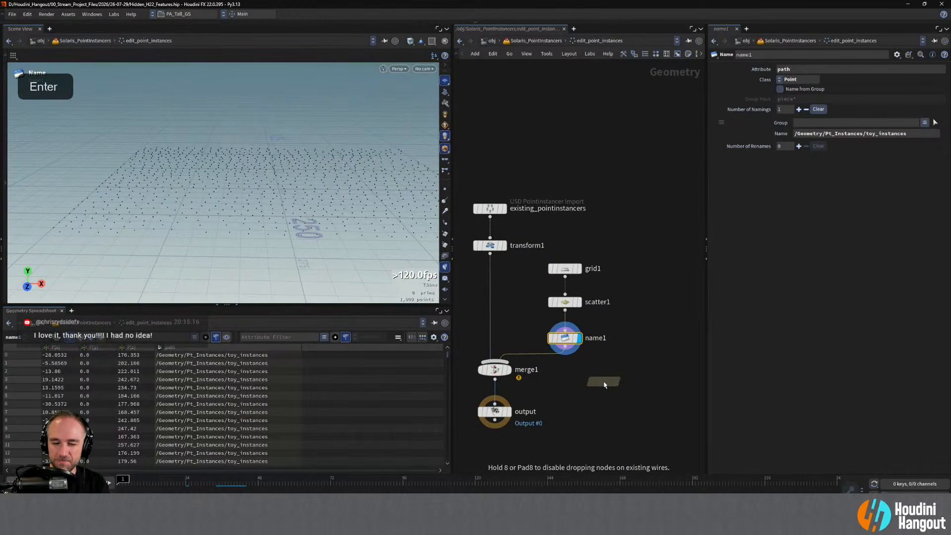
click(619, 367)
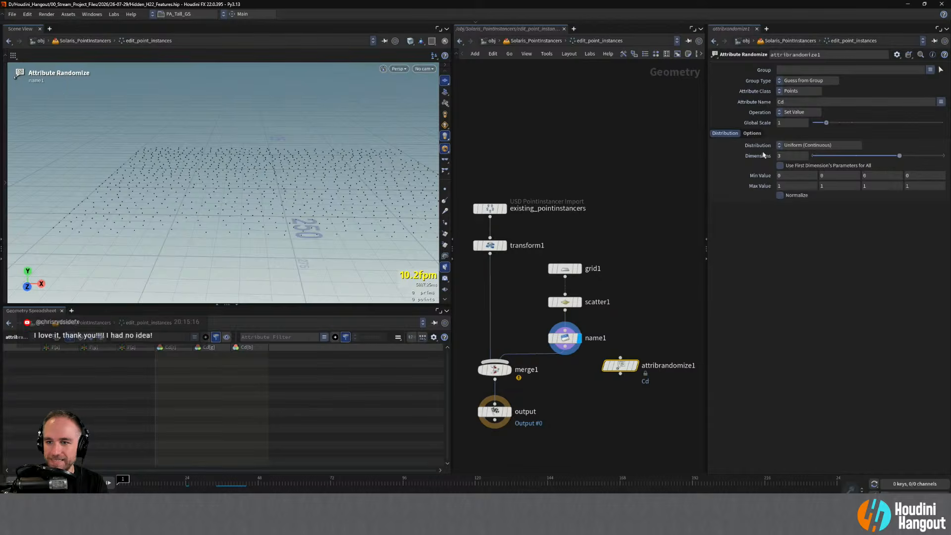
click(799, 145)
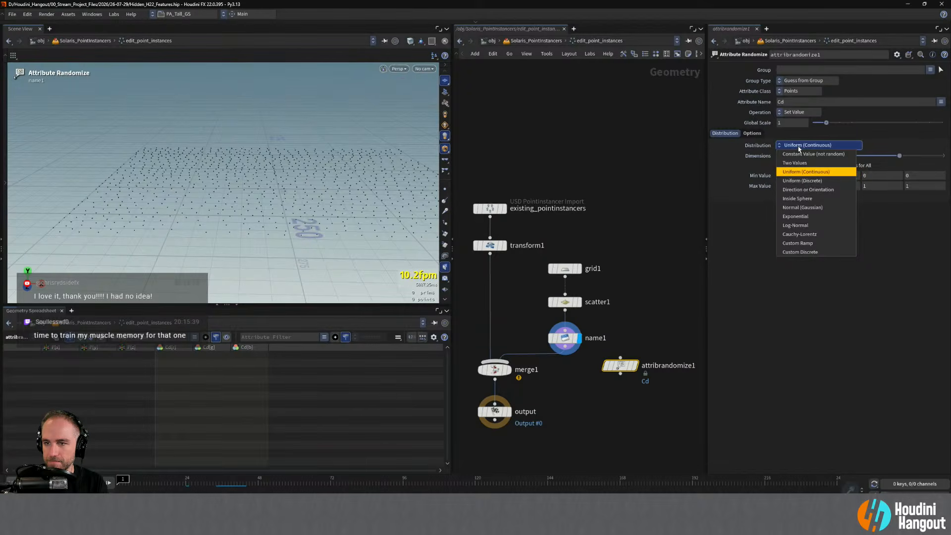
click(803, 181)
click(801, 145)
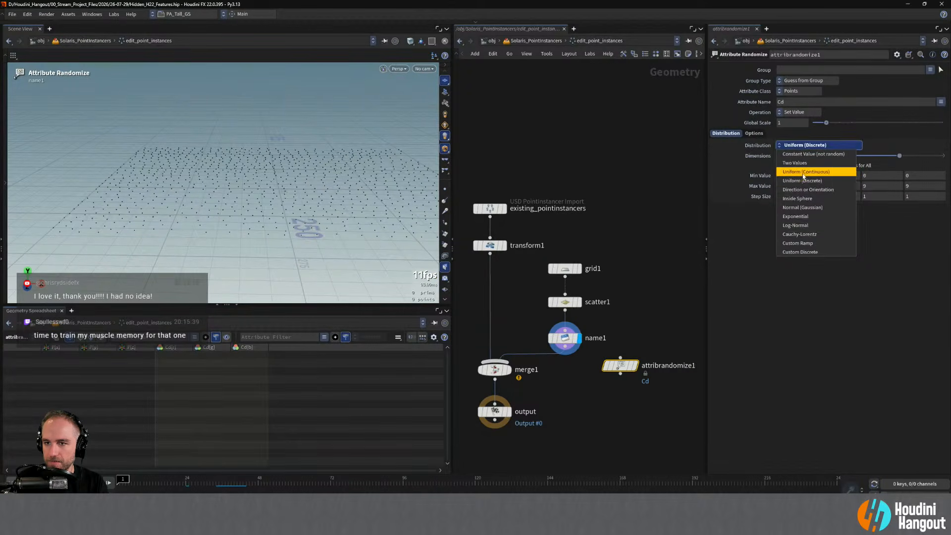
click(803, 172)
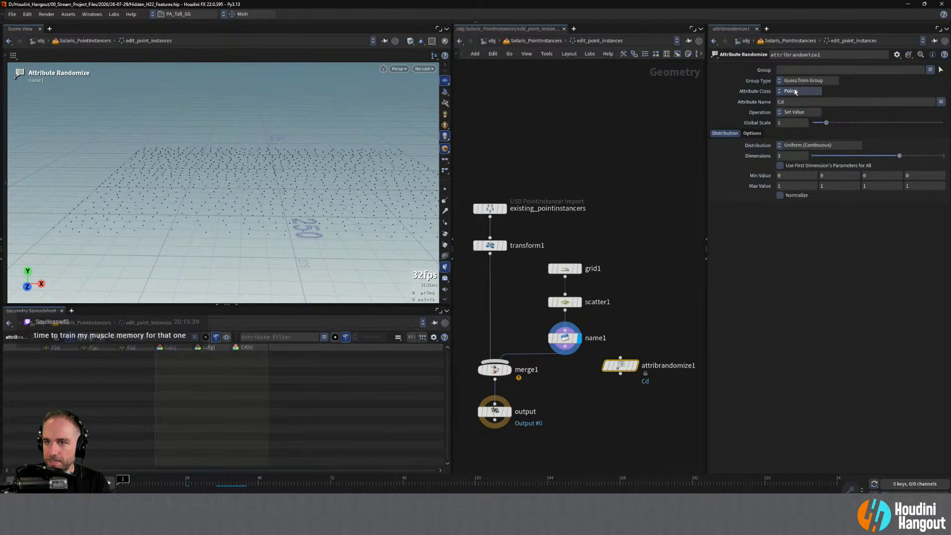
Set attribrandomize1's distribution to Custom Discrete with type String and 3 values.
click(793, 145)
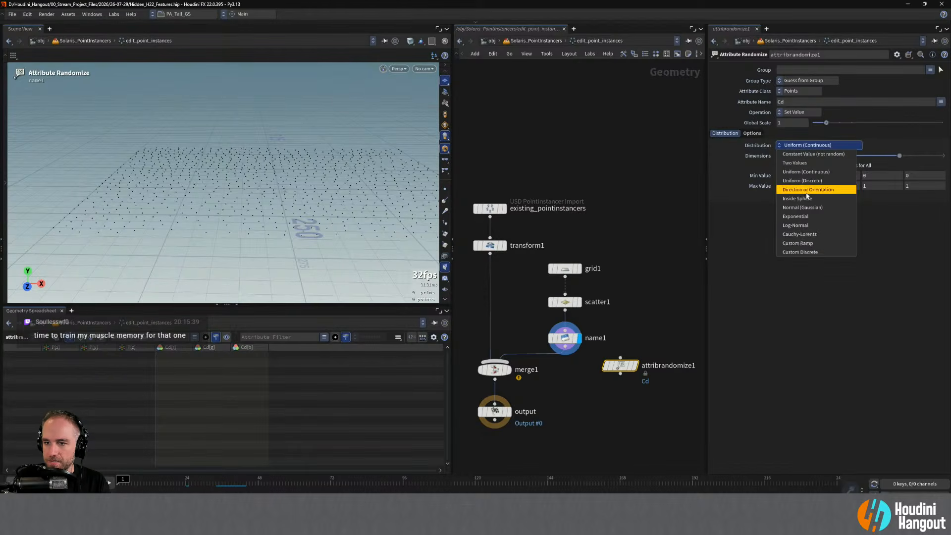
click(807, 254)
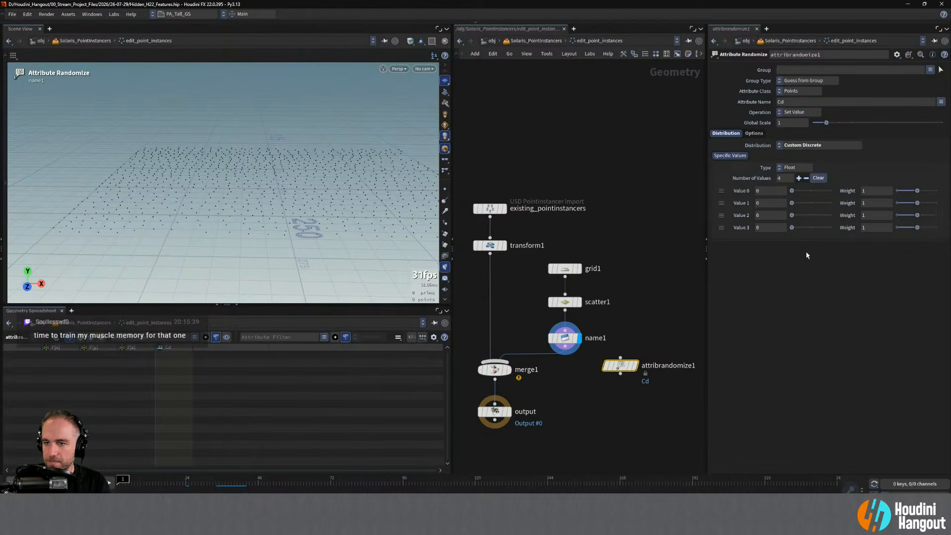
click(795, 168)
click(795, 185)
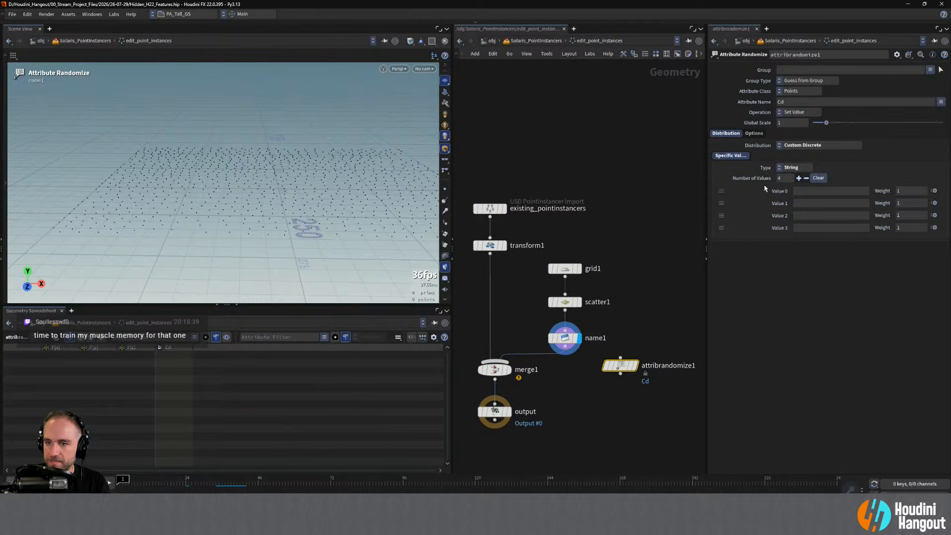
click(806, 177)
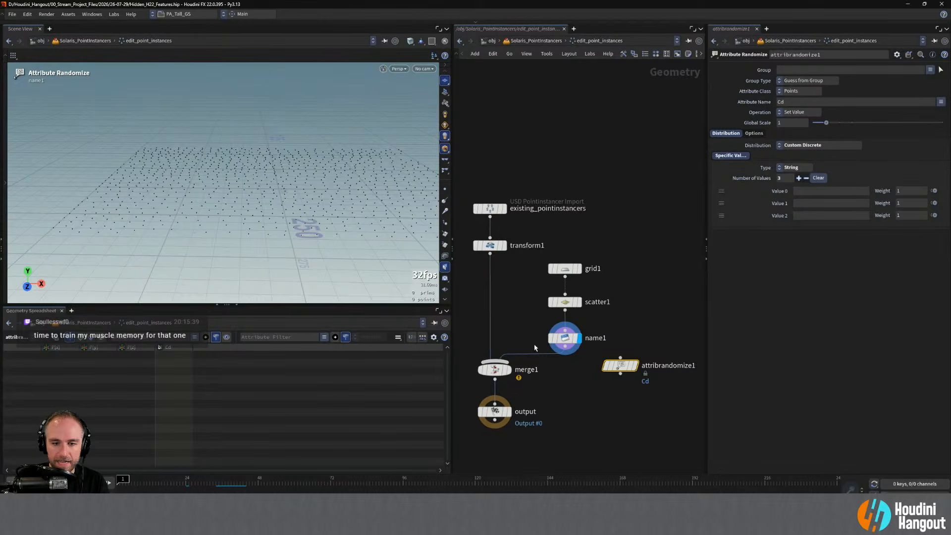
Copy name1's path /Geometry/Pt_Instances/toy_instances into Value 0, Value 1 and Value 2 of attribrandomize1.
click(490, 245)
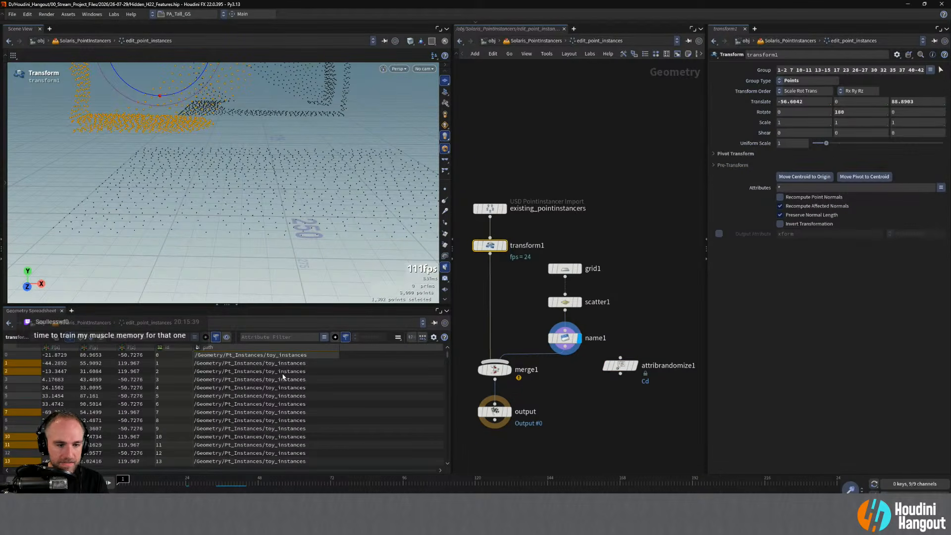
click(565, 337)
double_click(820, 134)
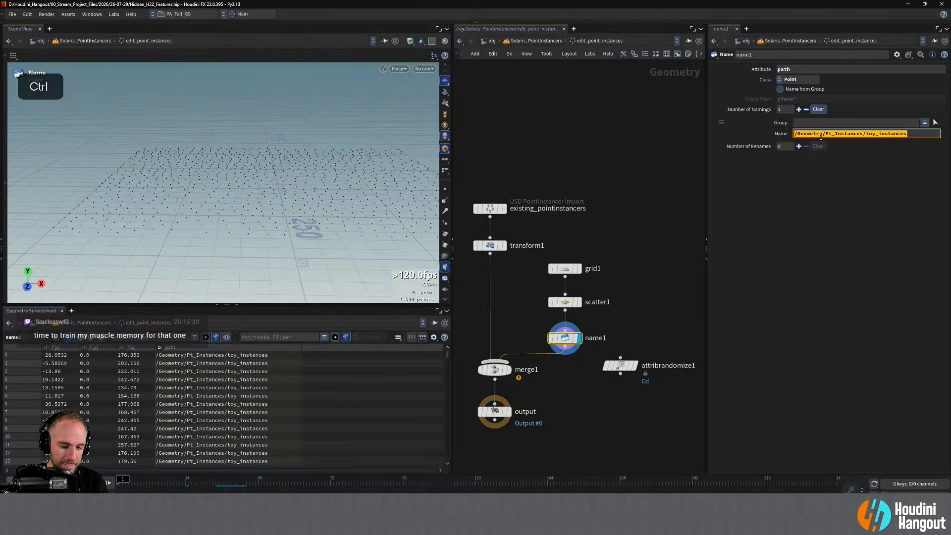
key(ctrl+c)
click(620, 366)
click(830, 191)
key(ctrl+v)
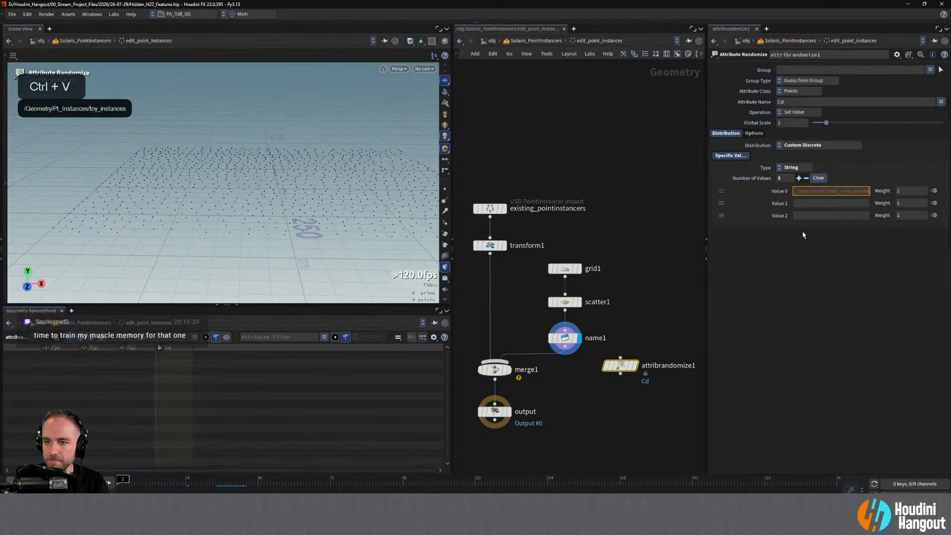
click(831, 203)
key(ctrl+v)
click(830, 215)
key(ctrl+v)
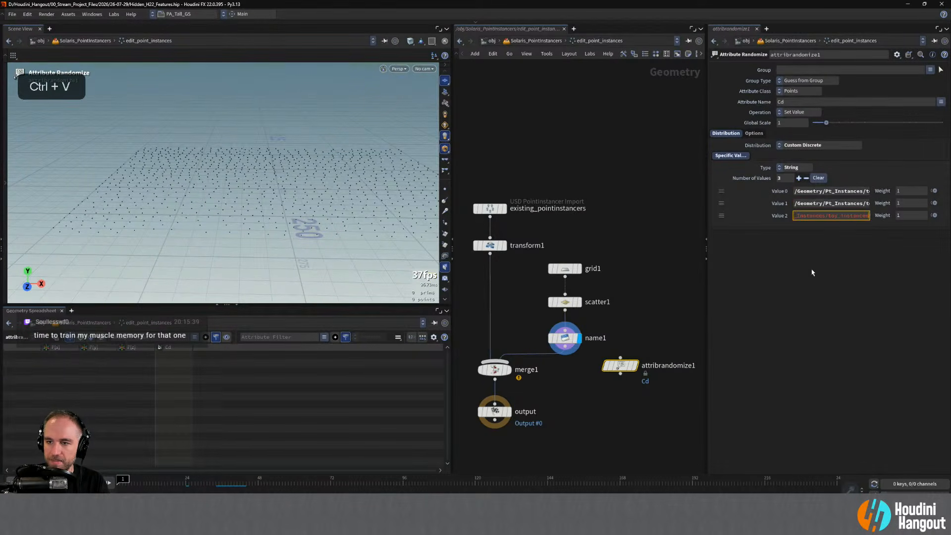
Change attribrandomize1's Value 2 path to squab_instances and its Value 1 path to pig_instances.
drag(838, 216, 825, 217)
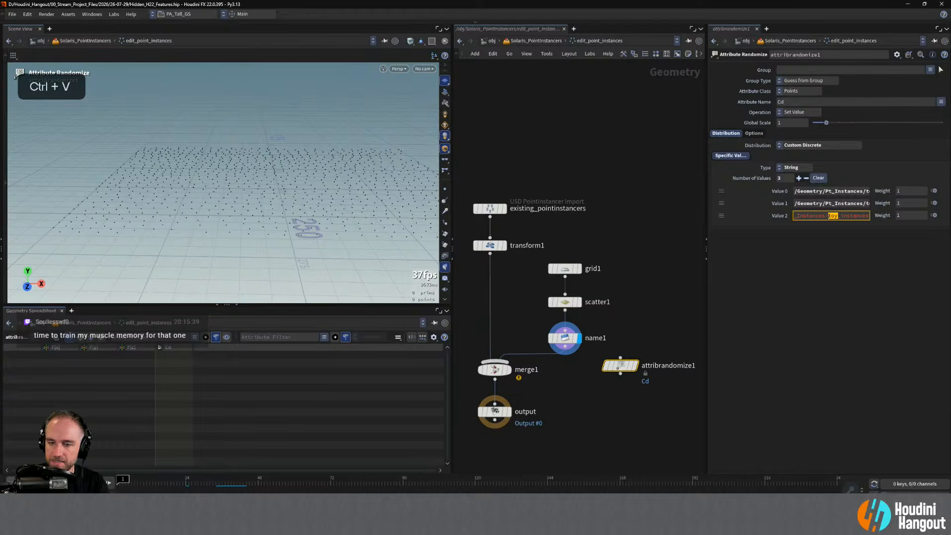
text(squab)
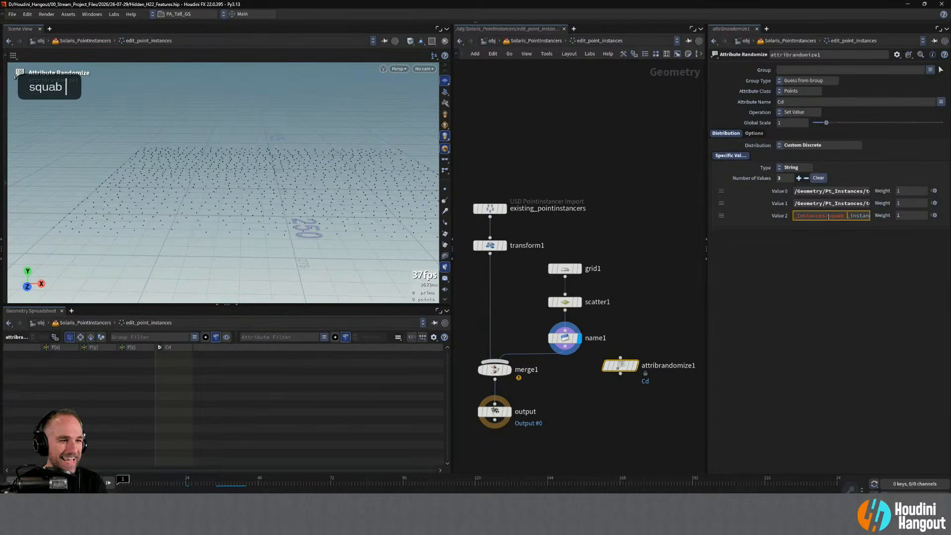
key(Return)
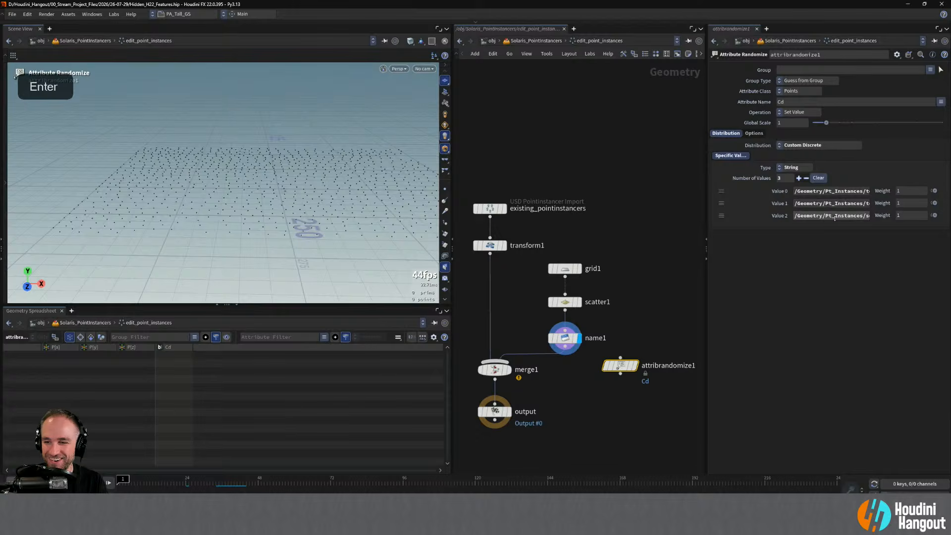
click(837, 204)
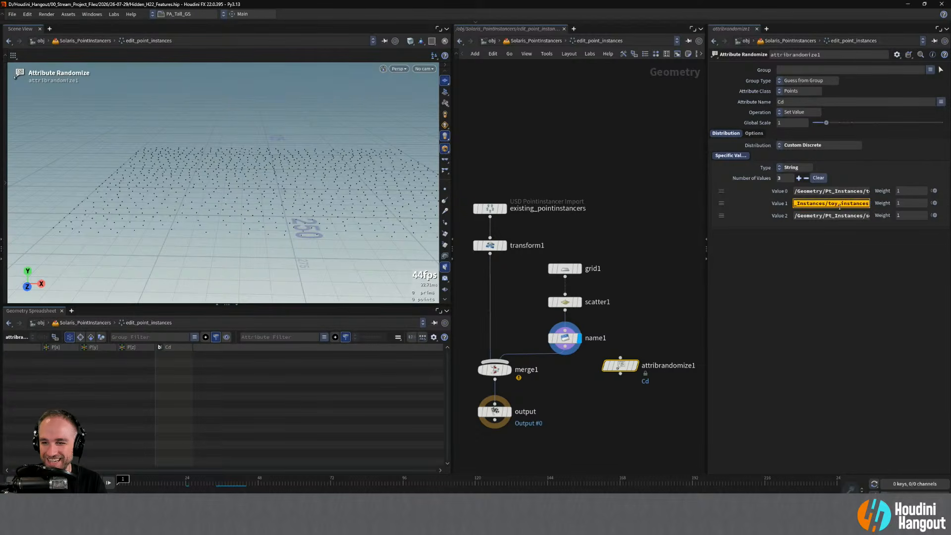
click(835, 208)
drag(836, 205, 826, 205)
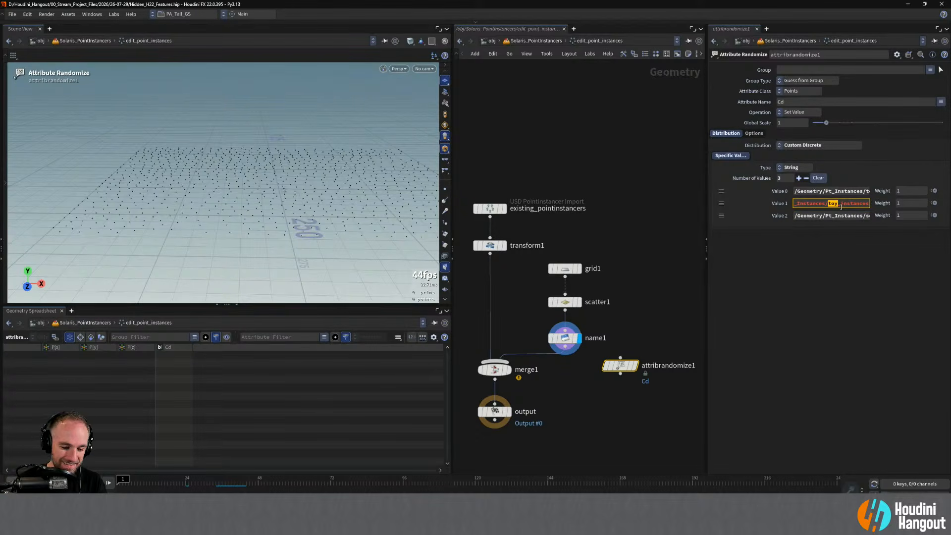
text(pig)
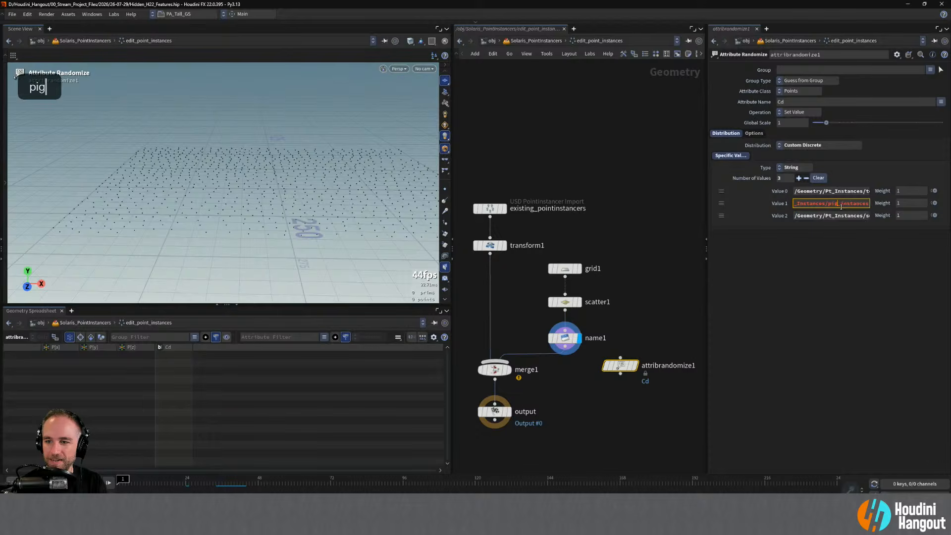
key(Return)
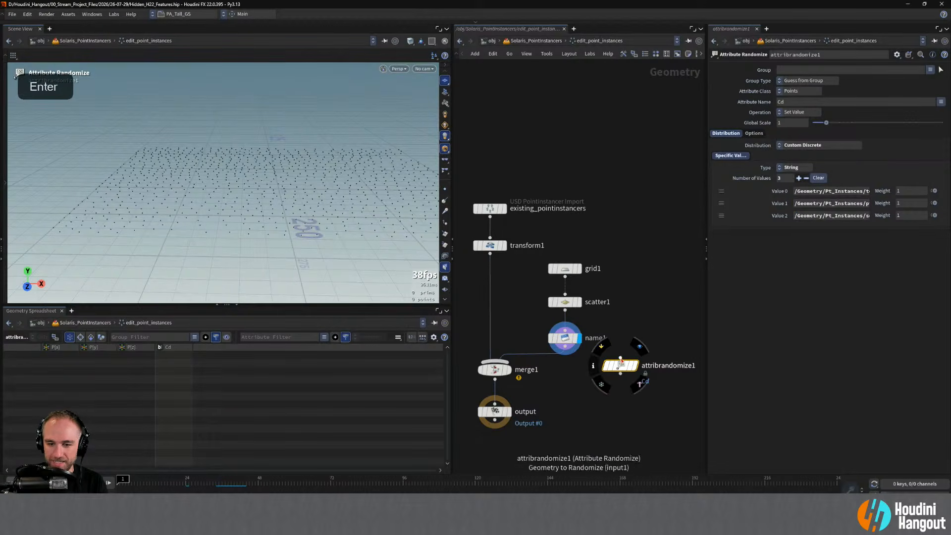
Set attribrandomize1's attribute name to path, wire its input to scatter1 and display its result.
double_click(794, 101)
text(path)
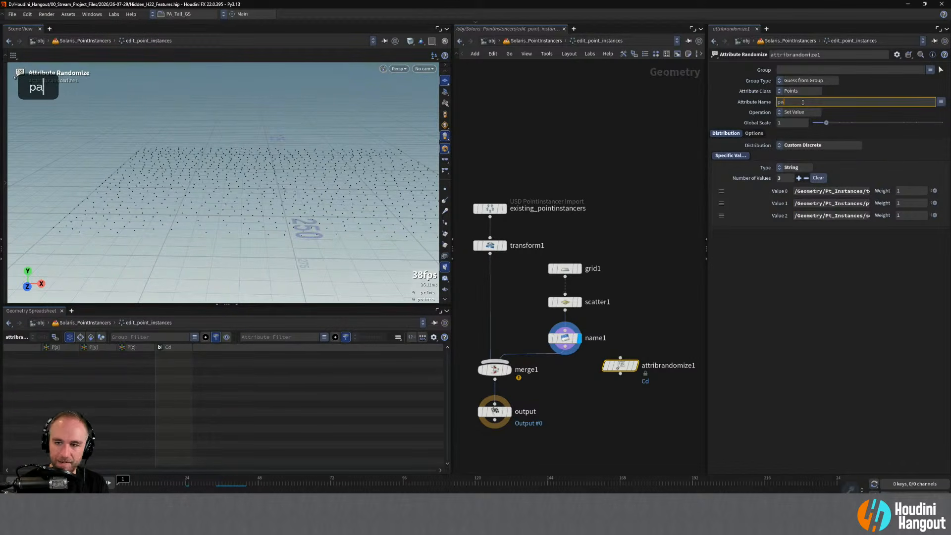
key(Return)
click(621, 358)
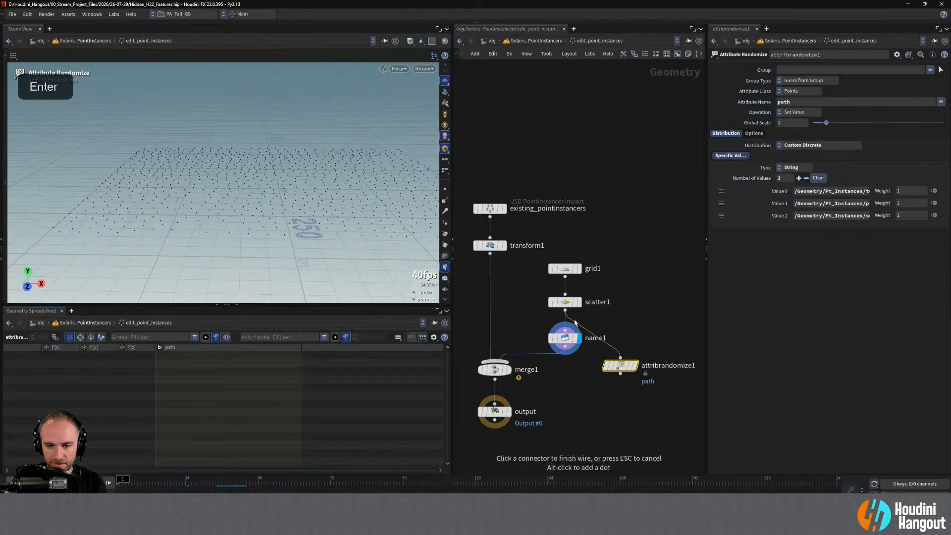
click(565, 310)
click(640, 347)
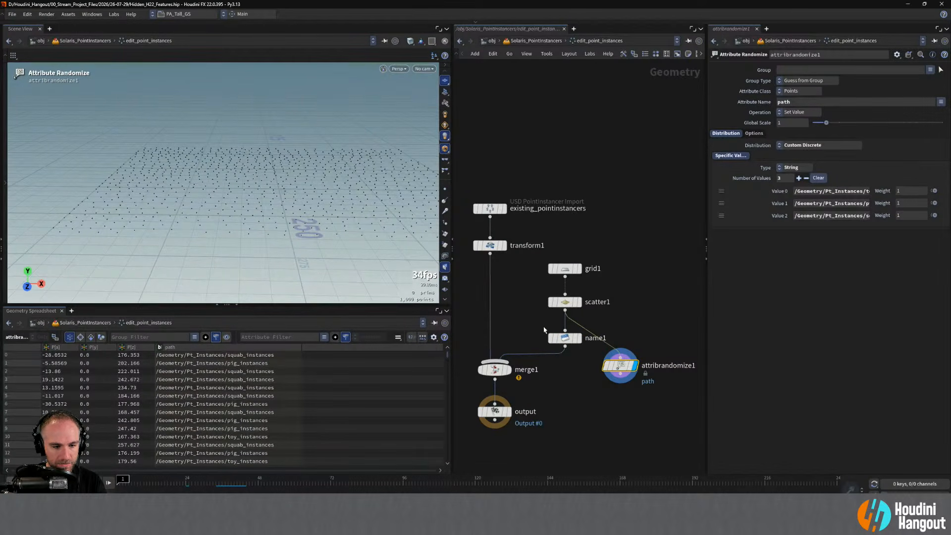
Delete name1 and put attribrandomize1 in its place between scatter1 and merge1.
drag(543, 329, 587, 363)
key(Delete)
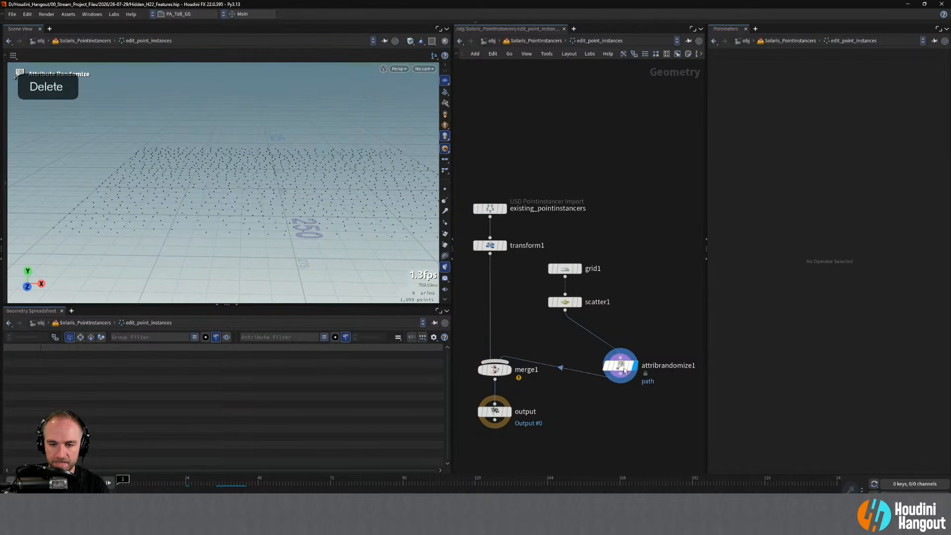
drag(625, 370, 570, 343)
Return to the Solaris network and examine the mixed instances on the scattered grid from several angles.
key(u)
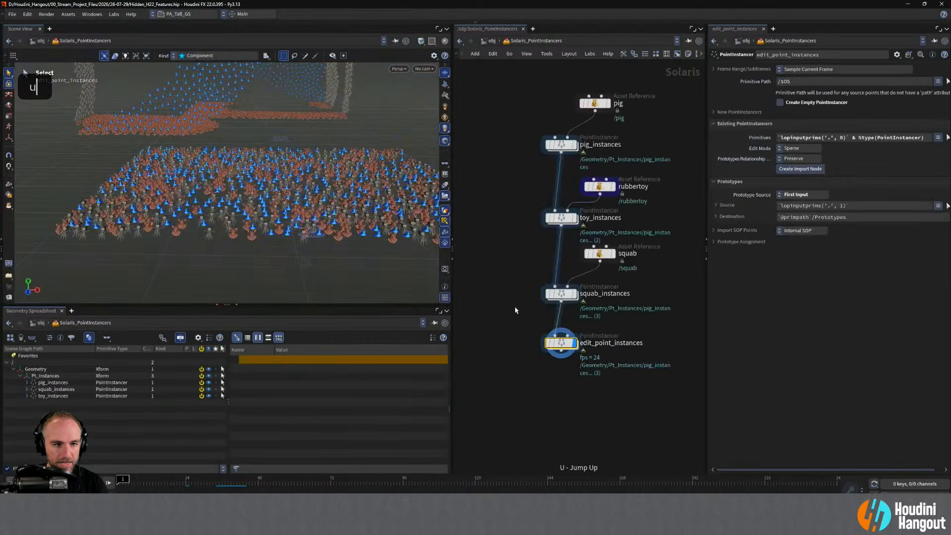
alt+drag(274, 179, 255, 208)
alt+right_drag(254, 208, 208, 198)
alt+drag(208, 198, 288, 174)
alt+right_drag(231, 163, 202, 153)
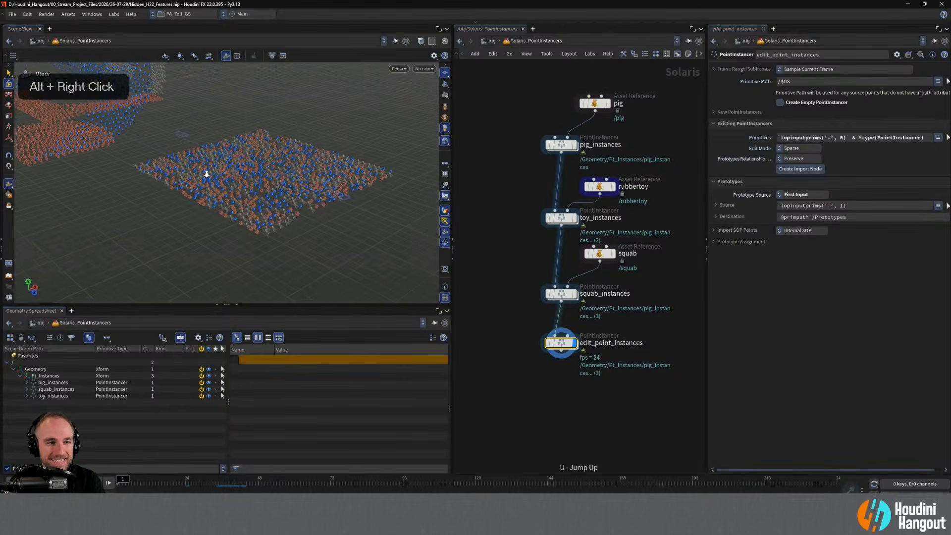
alt+middle_drag(202, 153, 282, 208)
alt+right_drag(282, 208, 182, 144)
alt+drag(183, 144, 164, 125)
alt+right_drag(164, 126, 170, 161)
key(s)
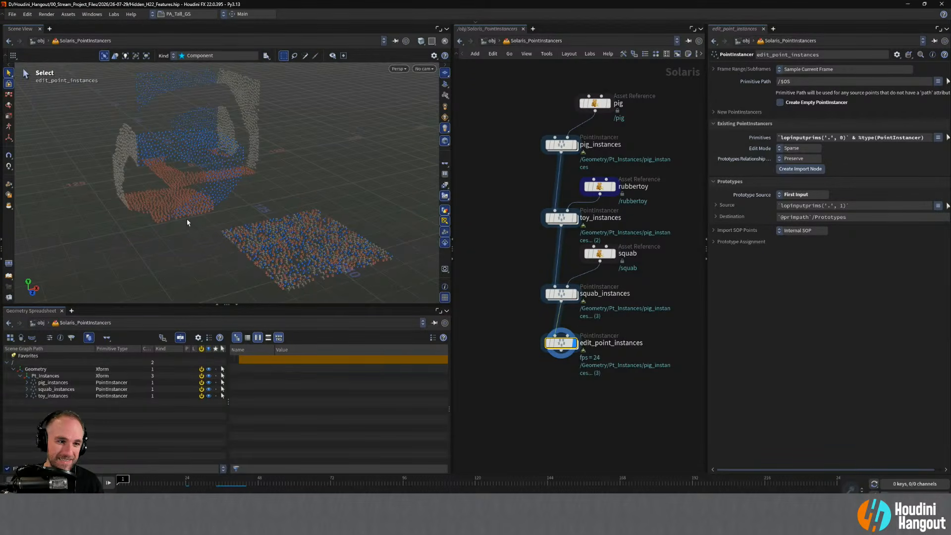
alt+right_drag(172, 189, 413, 194)
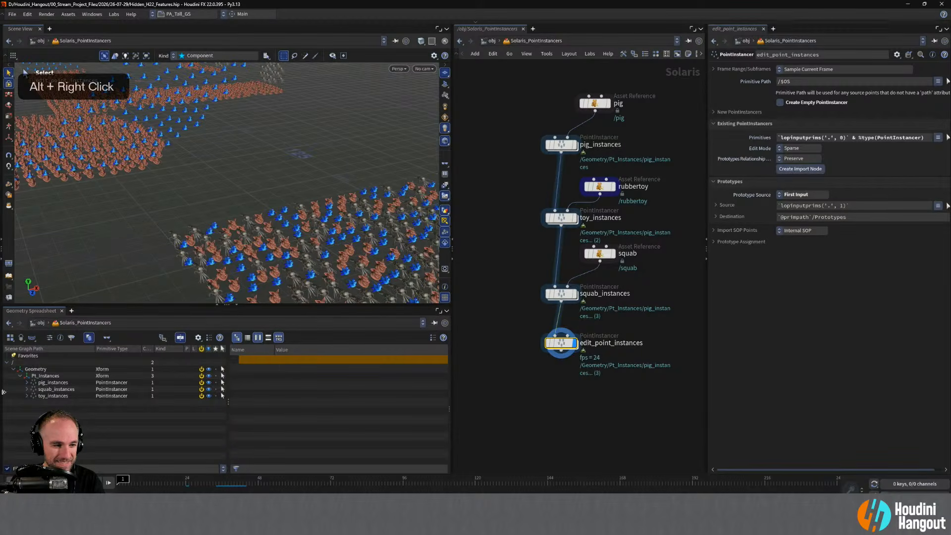
Select the pig, toy and squab instancers in turn in the viewport to inspect which instances belong to each.
click(237, 253)
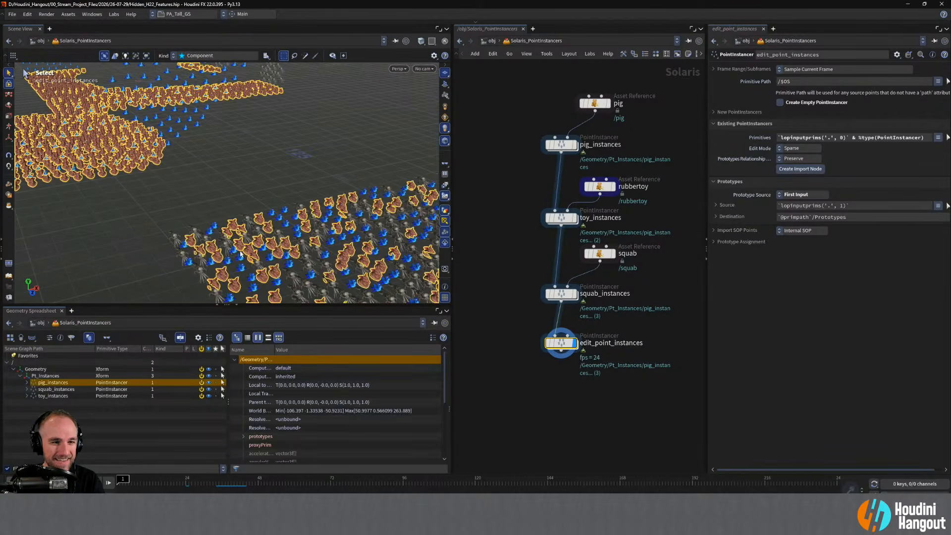
alt+right_drag(195, 169, 202, 245)
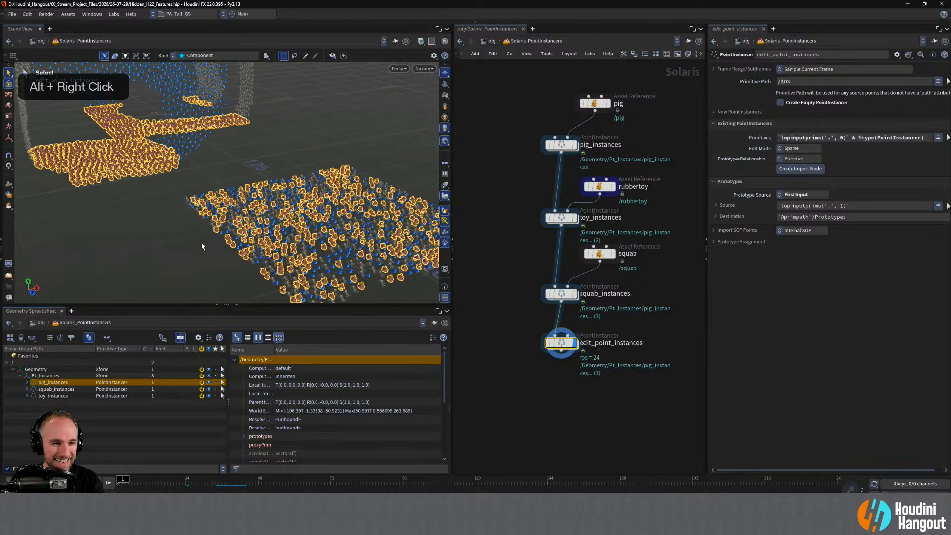
click(283, 261)
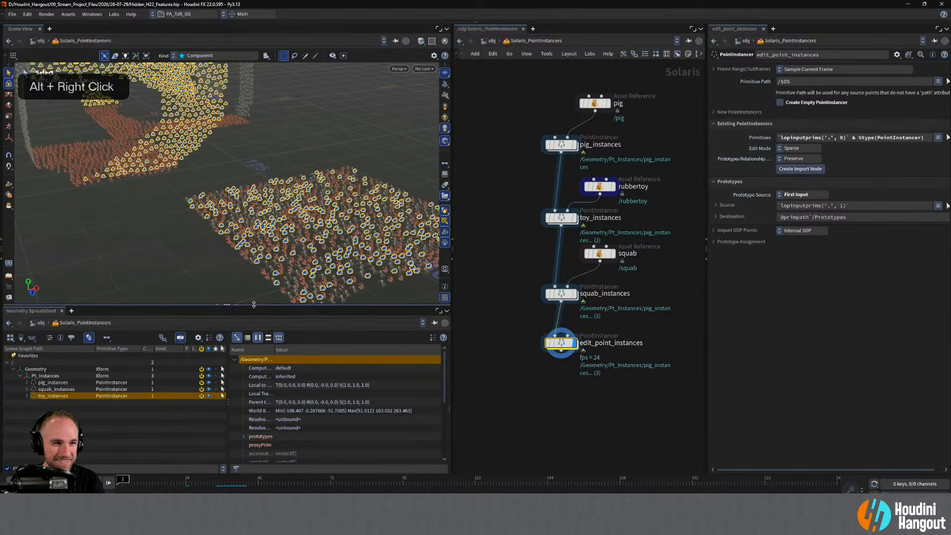
click(334, 255)
alt+right_drag(312, 226, 187, 229)
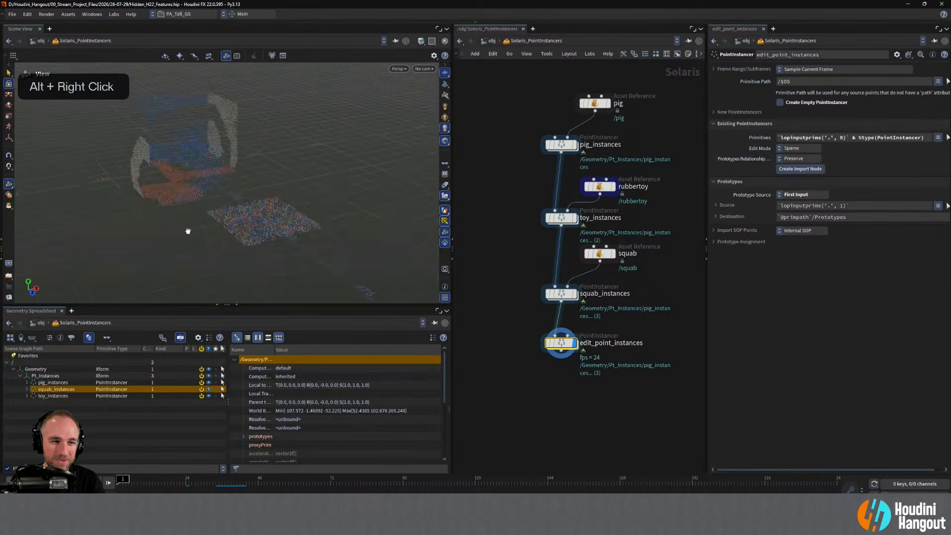
alt+drag(187, 229, 222, 178)
alt+right_drag(223, 178, 263, 176)
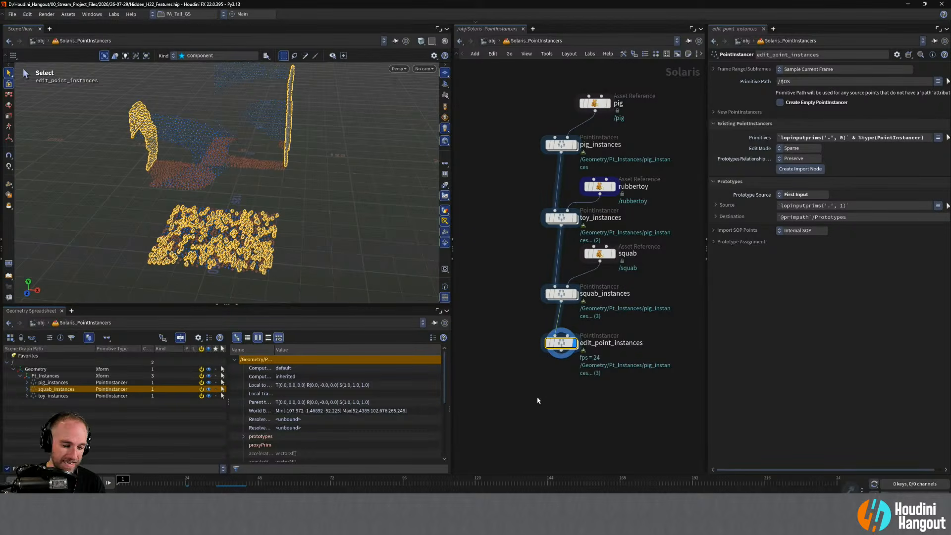
key(u)
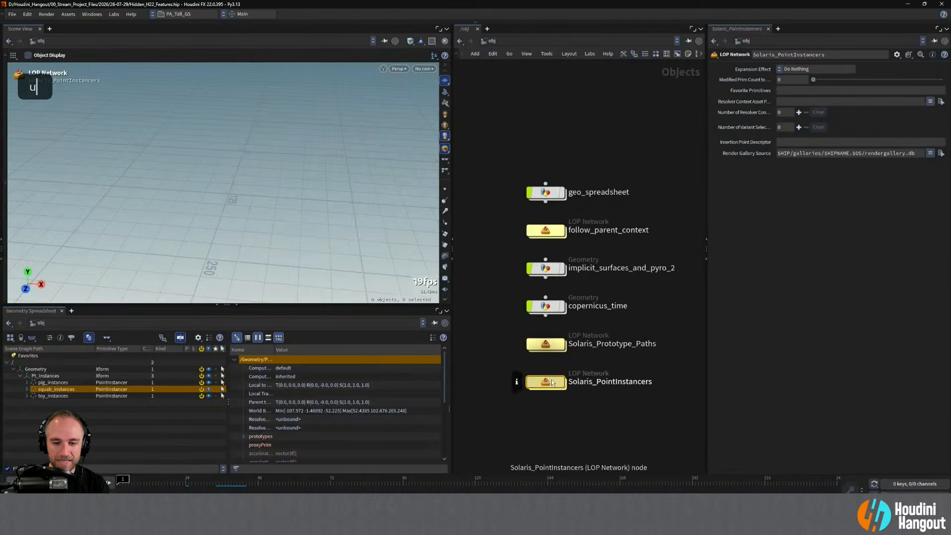
double_click(535, 382)
middle_drag(632, 402, 608, 404)
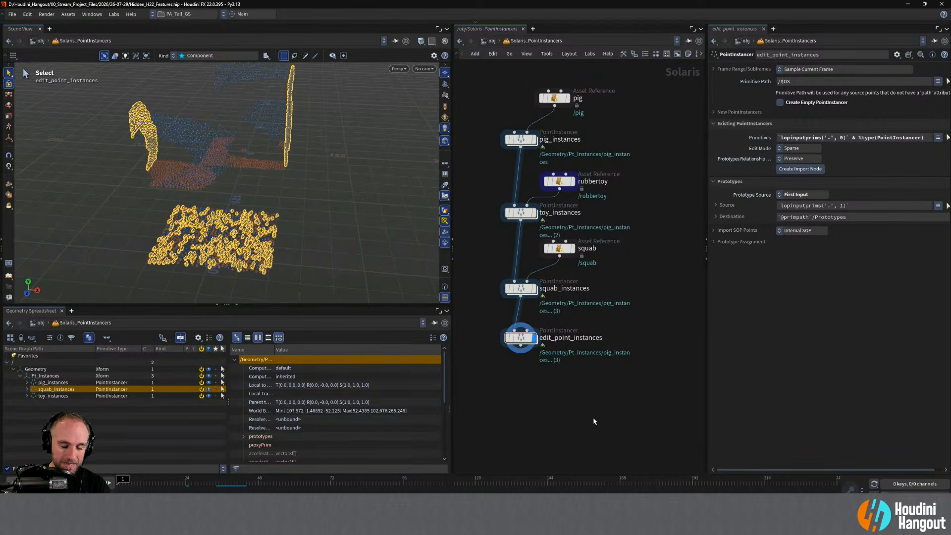
key(u)
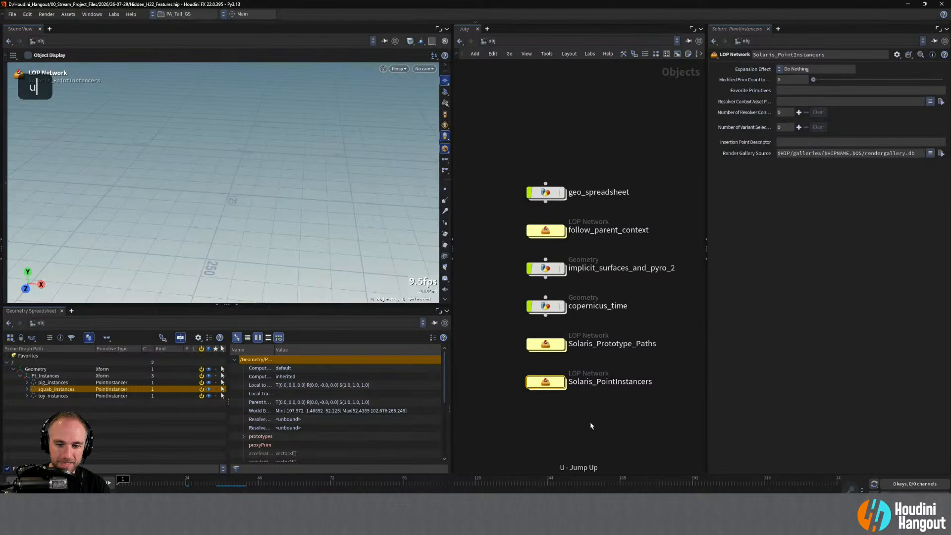
double_click(548, 383)
Add a Test Scene: Noise Sampler node beside the instancer chain, display it and frame the scene in the viewport.
middle_drag(641, 328, 586, 368)
right_drag(586, 369, 615, 359)
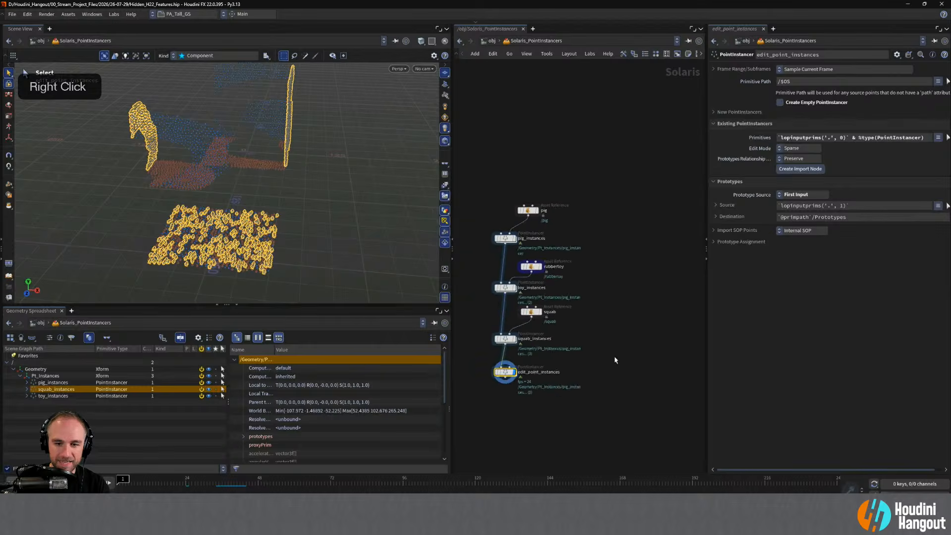
key(Tab)
text(test)
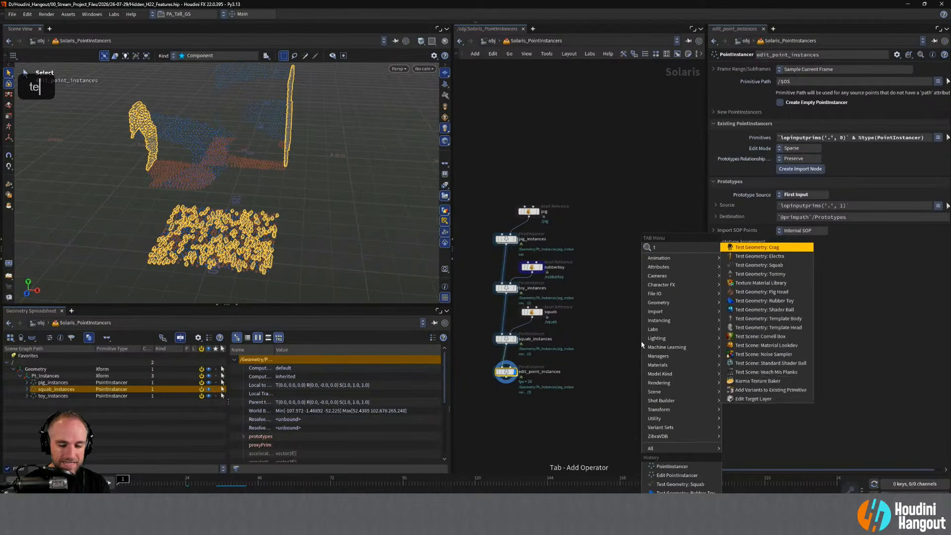
key(Down)
key(Down)
key(Down)
key(Down)
key(Down)
key(Down)
key(Down)
key(Down)
key(Down)
key(Down)
key(Down)
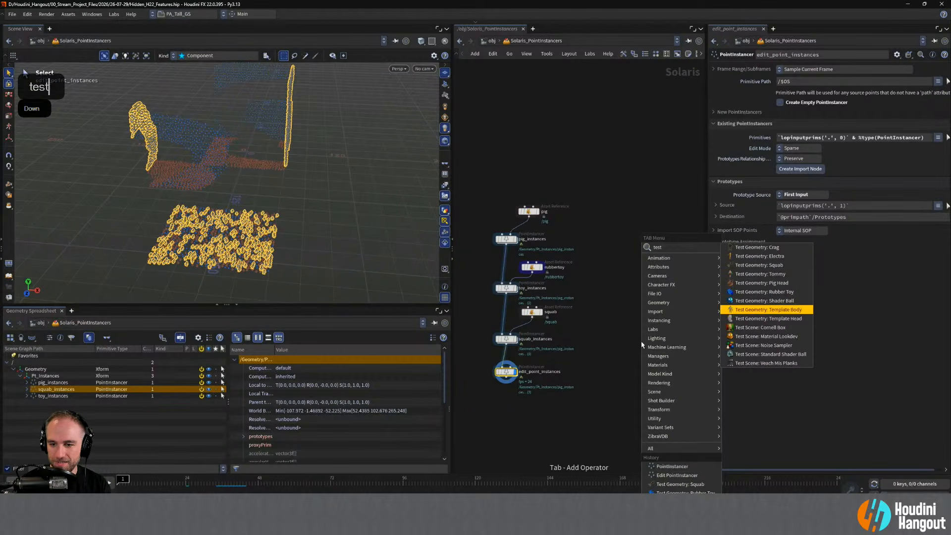
key(Return)
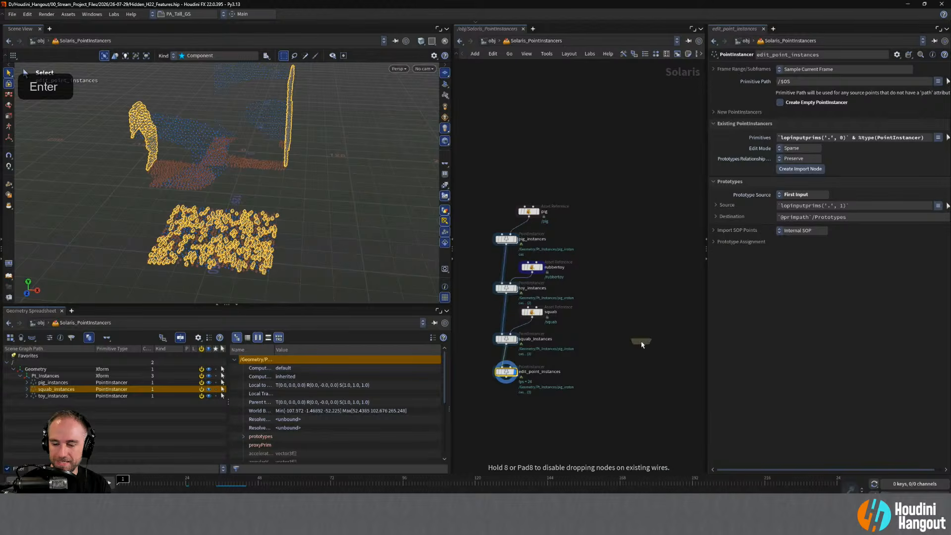
click(635, 280)
right_drag(636, 280, 649, 255)
mouse_move(641, 235)
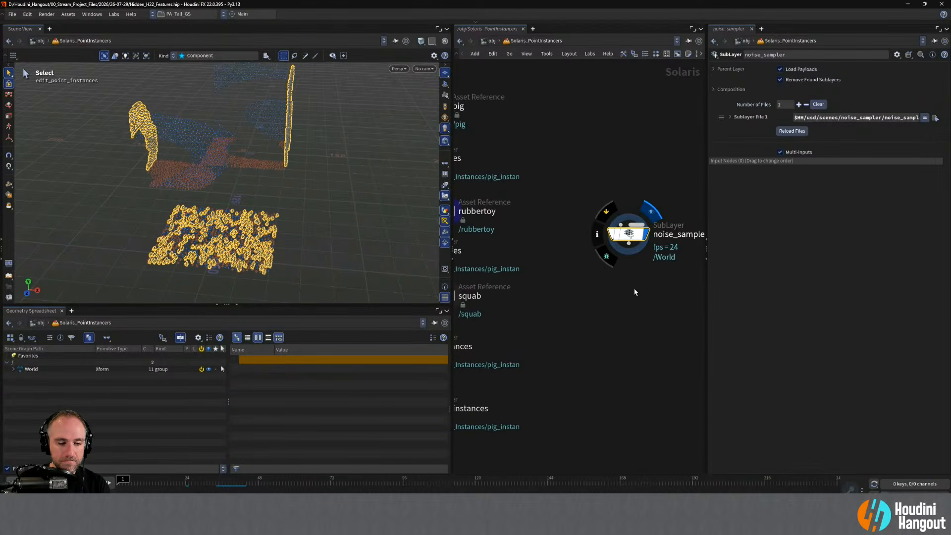
key(space+g)
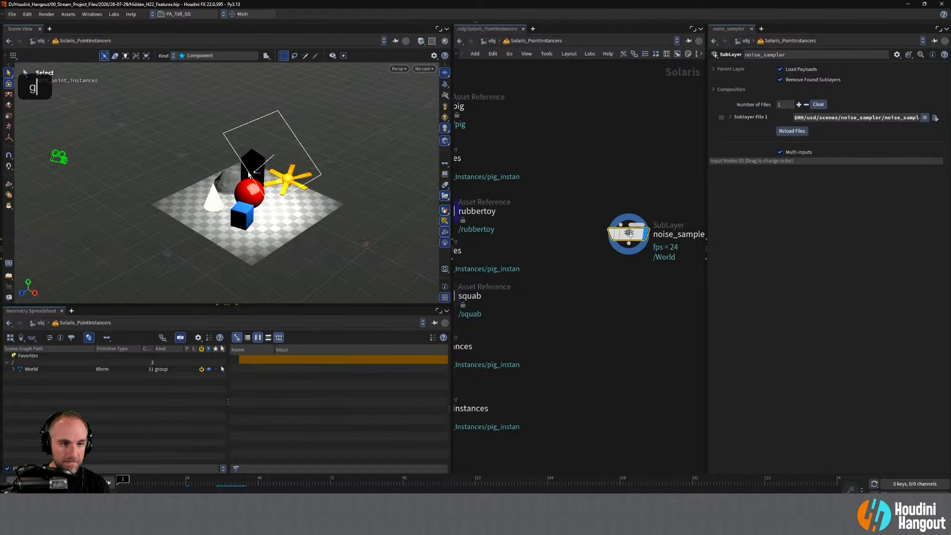
Add a Karma (Setup) below noise_sampler, connected to its output.
key(Tab)
text(karma)
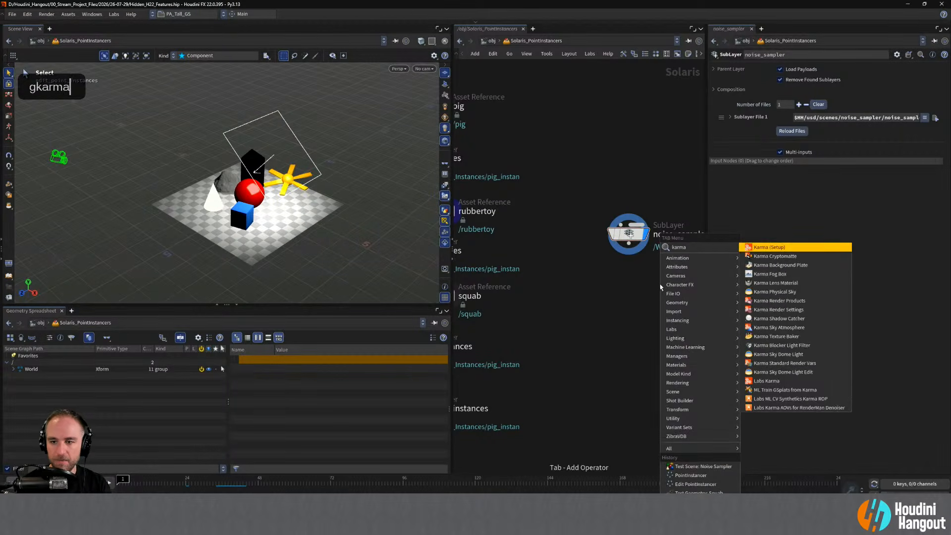
key(Return)
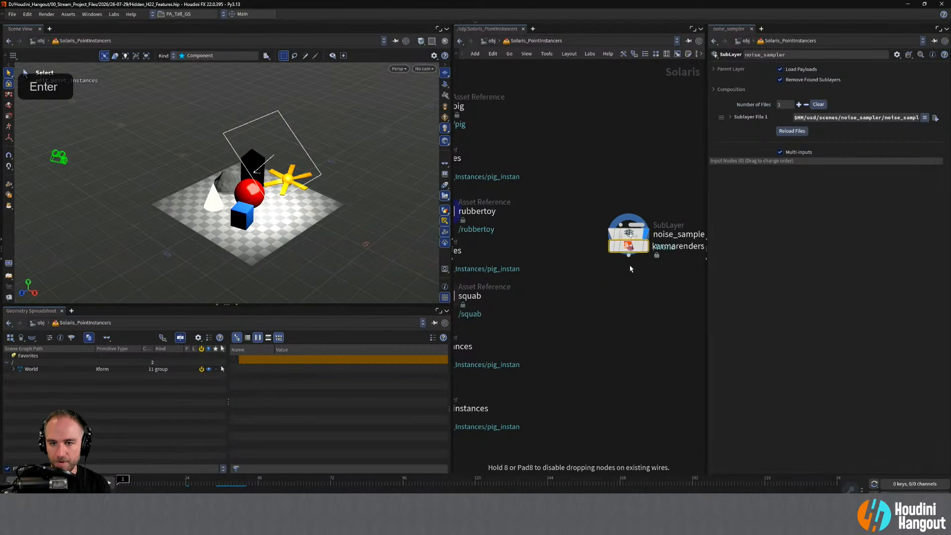
click(629, 237)
click(674, 388)
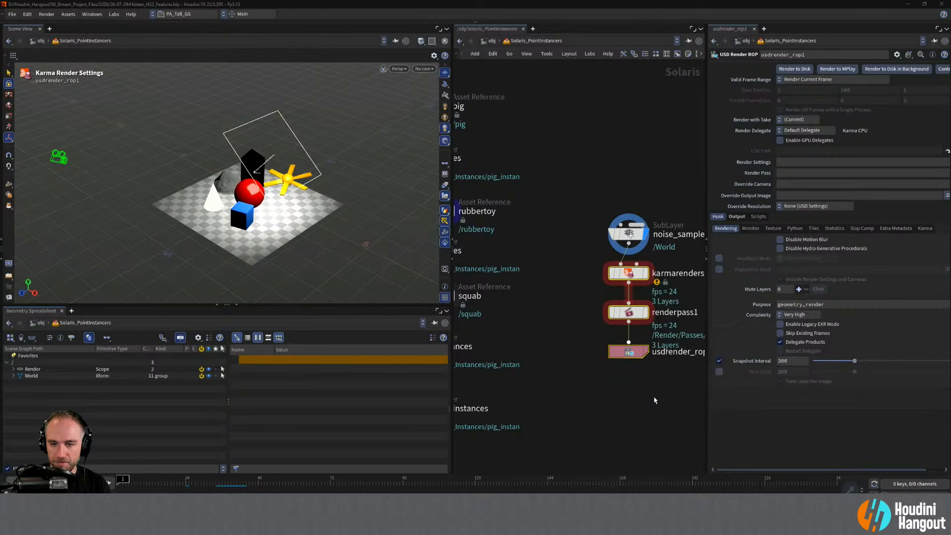
Create a Global AOV Material from the image output AOV settings of karmarendersettings.
middle_drag(596, 315, 554, 327)
click(587, 285)
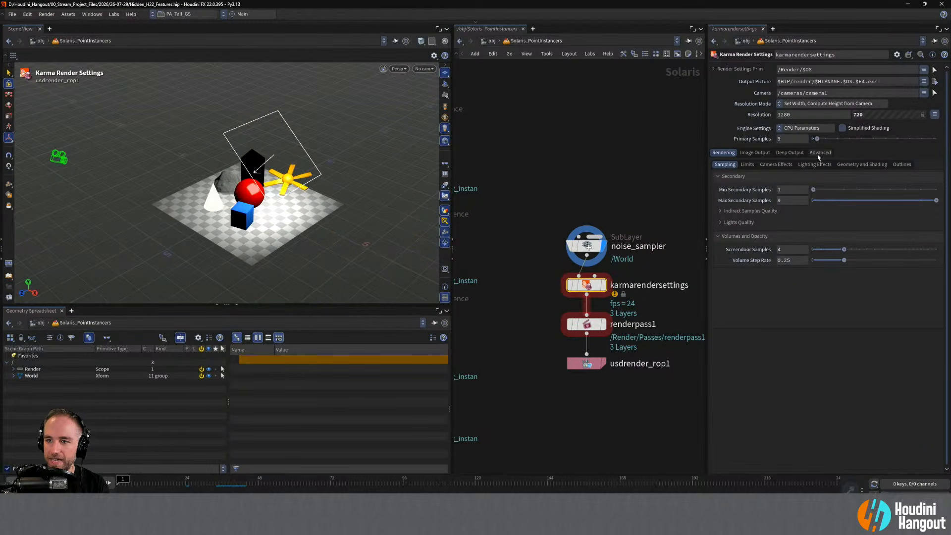
click(755, 153)
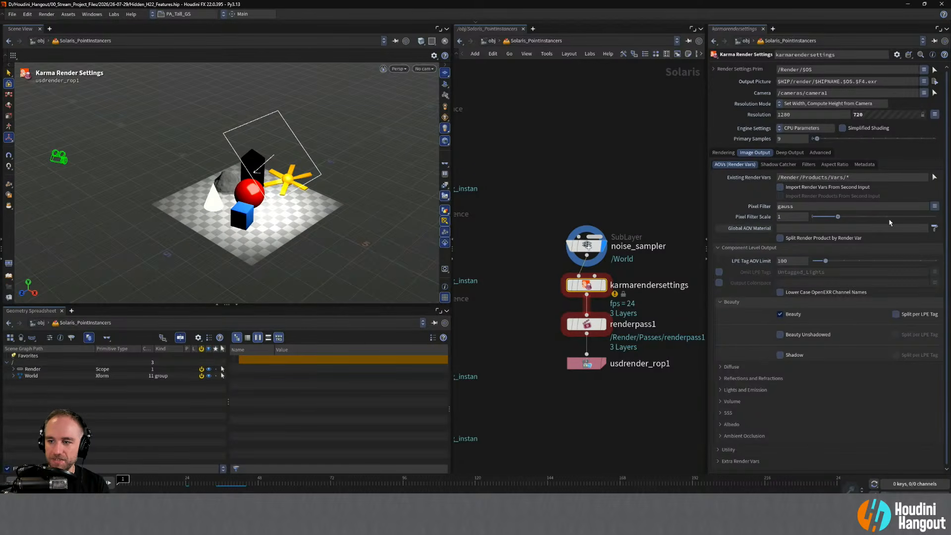
click(935, 228)
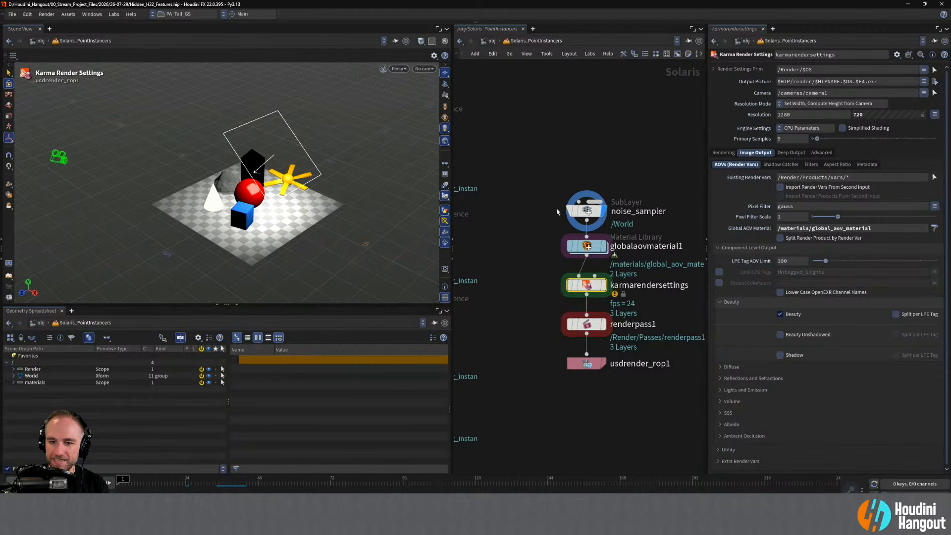
Space out the render setup nodes, inspect the network inside globalaovmaterial1's global_aov_material, and return to karmarendersettings' parameters.
drag(584, 211, 584, 177)
drag(593, 252, 592, 237)
double_click(581, 241)
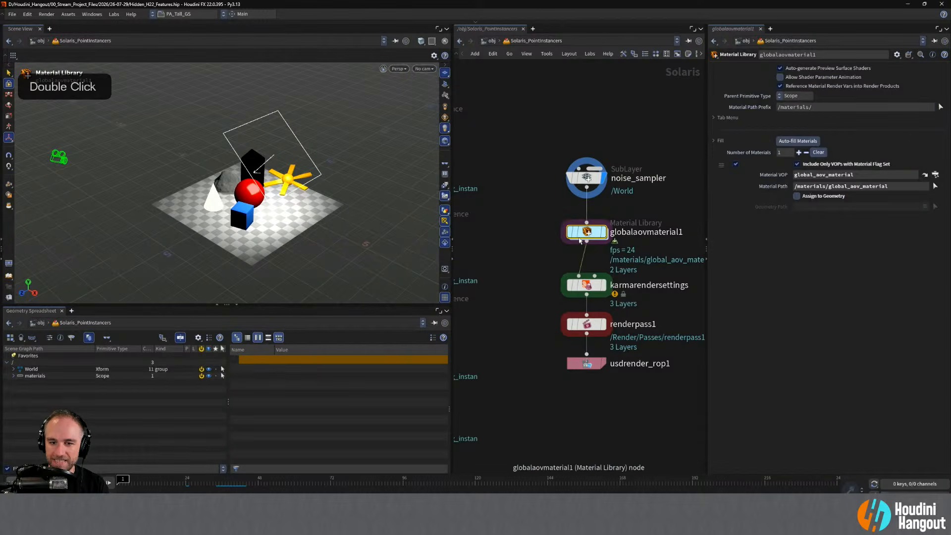
double_click(580, 256)
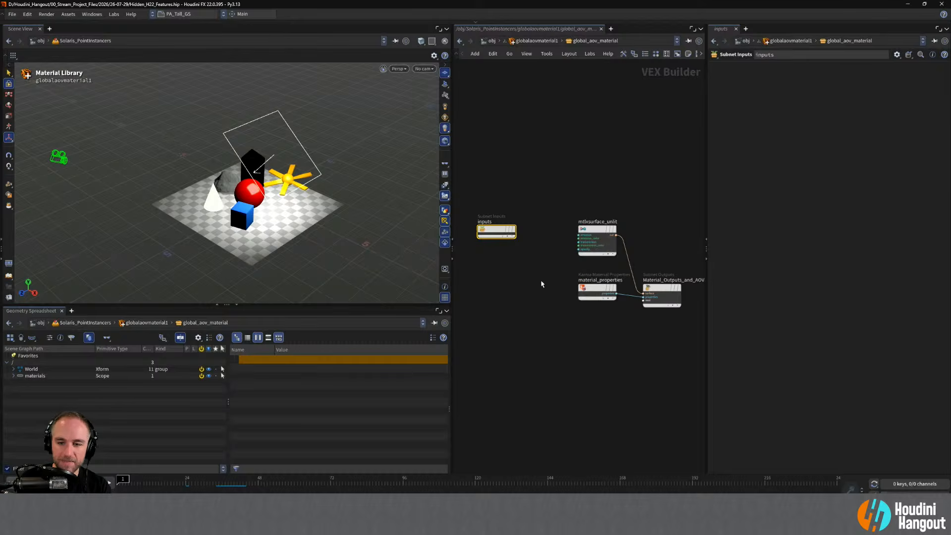
key(u)
key(u)
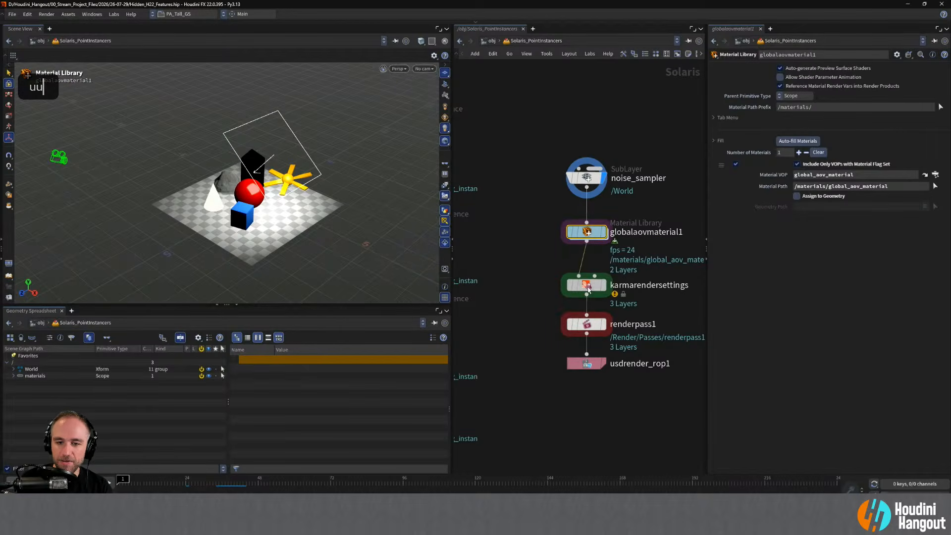
drag(589, 289, 588, 286)
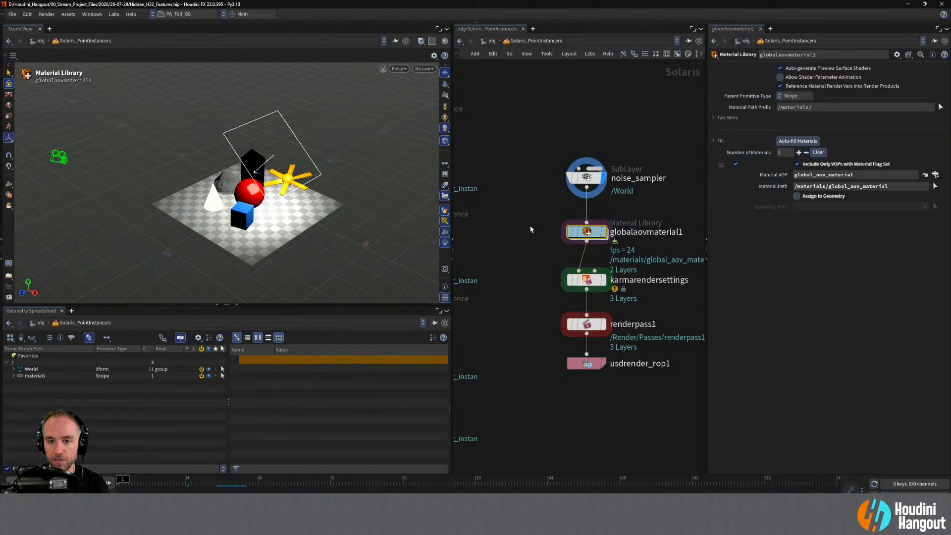
click(588, 280)
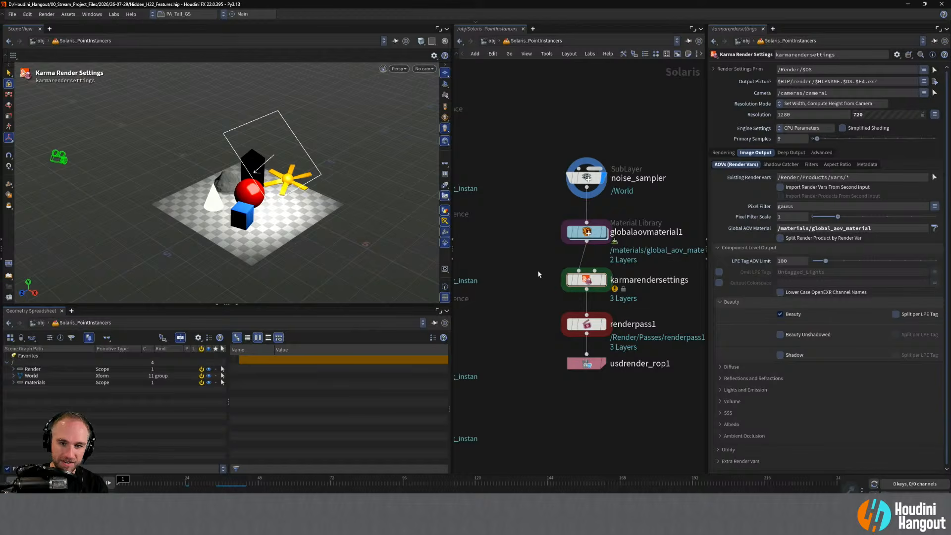
Insert an Image Filter node containing a Chromatic Aberration filter between noise_sampler and globalaovmaterial1, and display it.
key(Tab)
text(image)
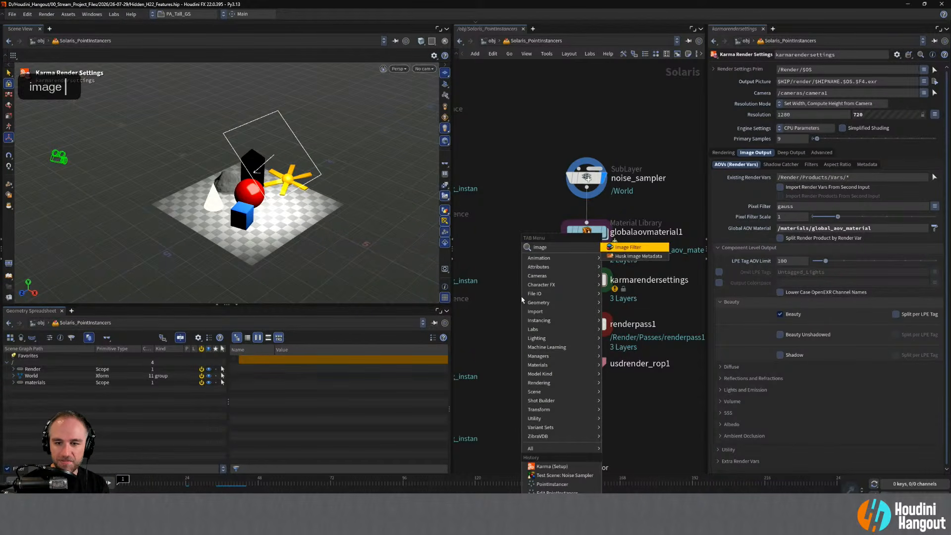
key(Return)
click(529, 214)
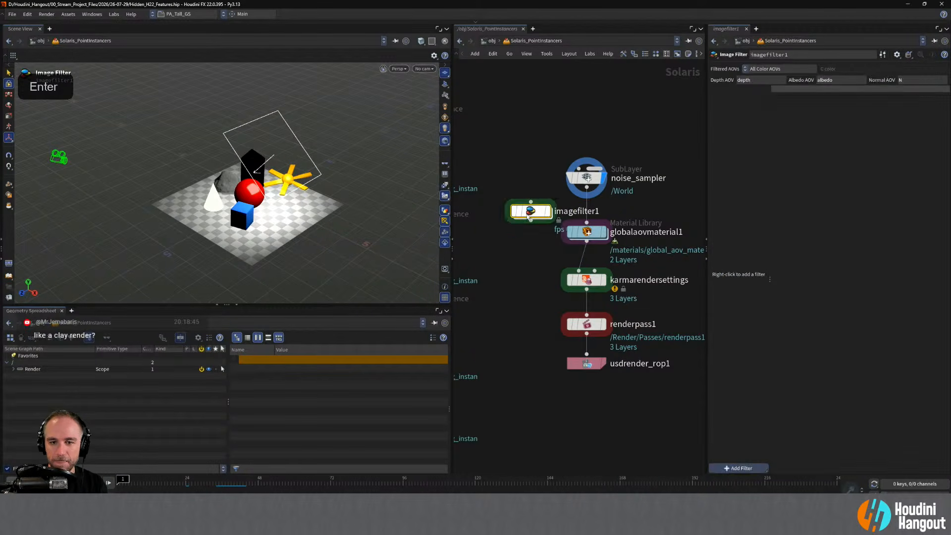
drag(529, 217, 511, 265)
middle_drag(511, 265, 531, 274)
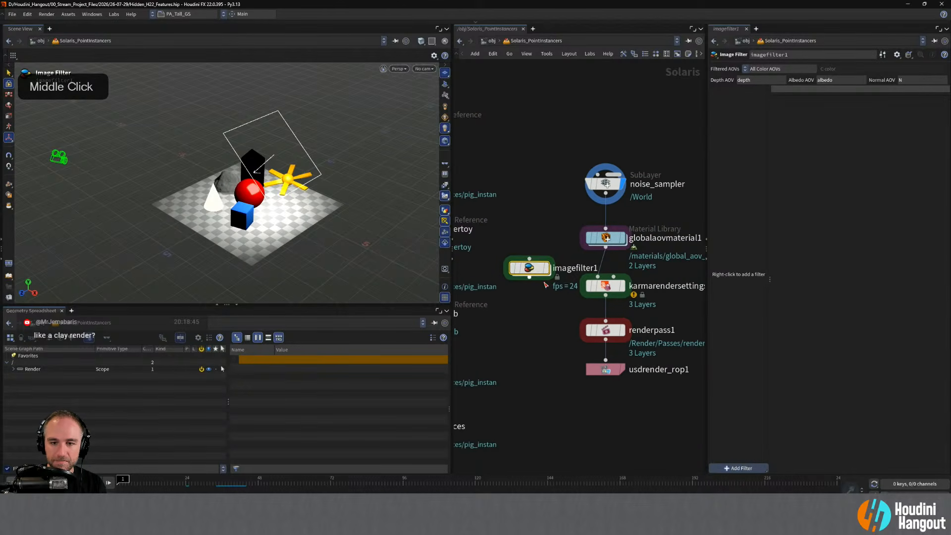
drag(543, 272, 606, 218)
click(605, 183)
click(605, 223)
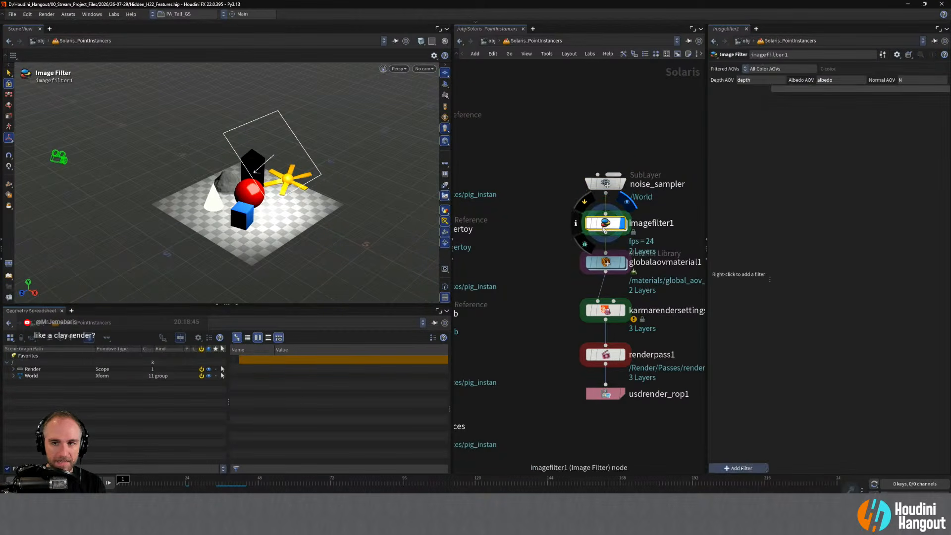
click(731, 471)
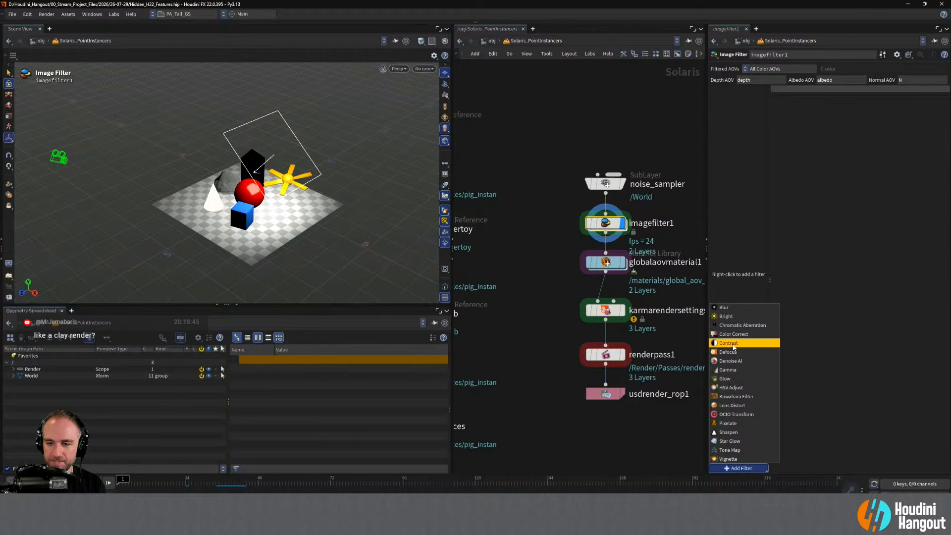
click(735, 326)
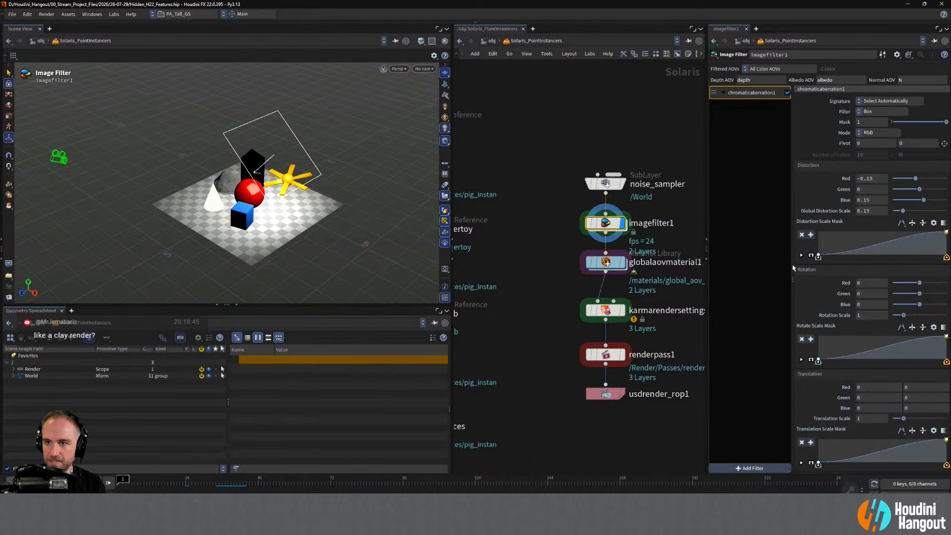
Render the test scene in the viewport with Karma CPU, looking through /World/Camera.
click(399, 68)
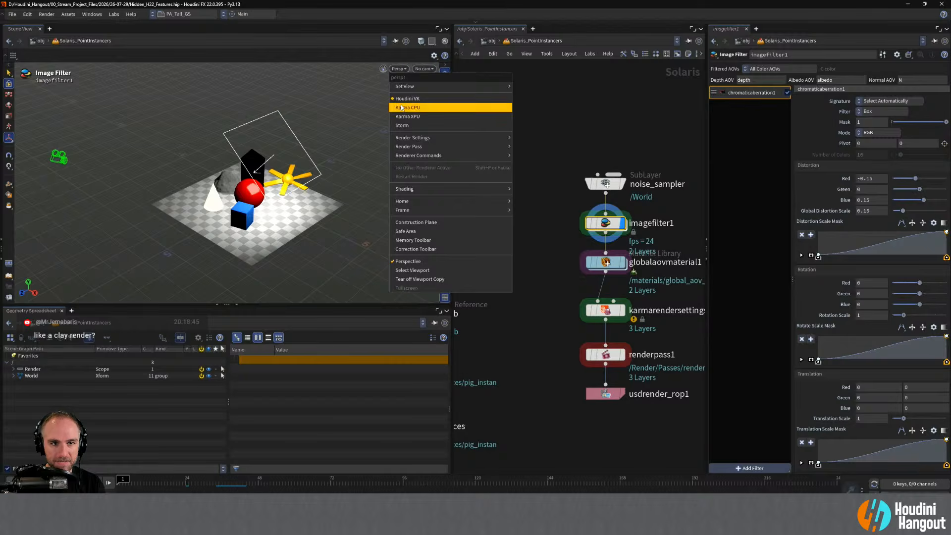
click(421, 108)
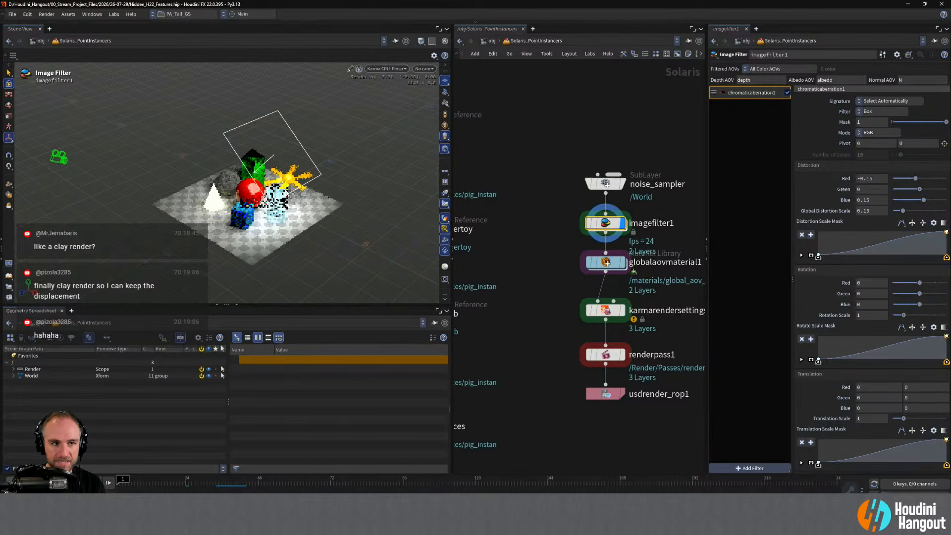
alt+right_drag(306, 184, 401, 92)
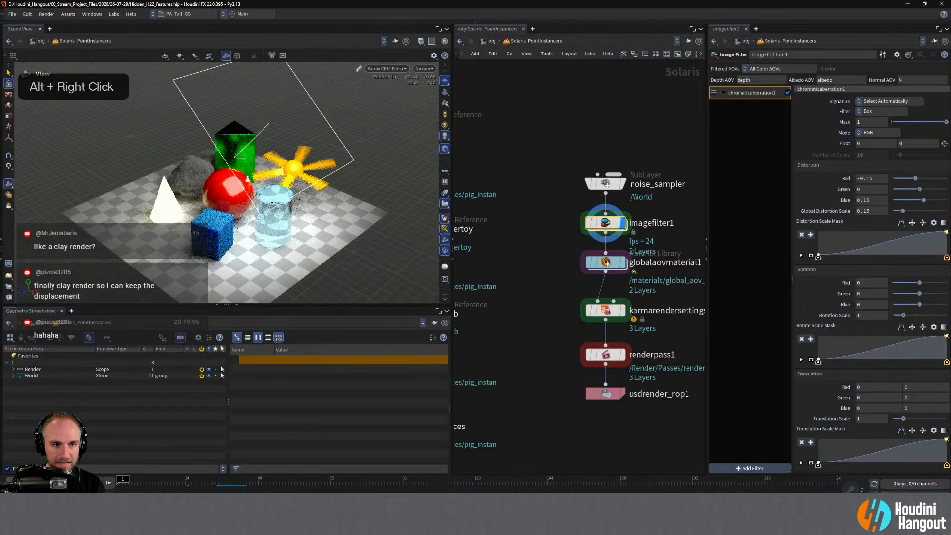
alt+right_drag(307, 179, 364, 124)
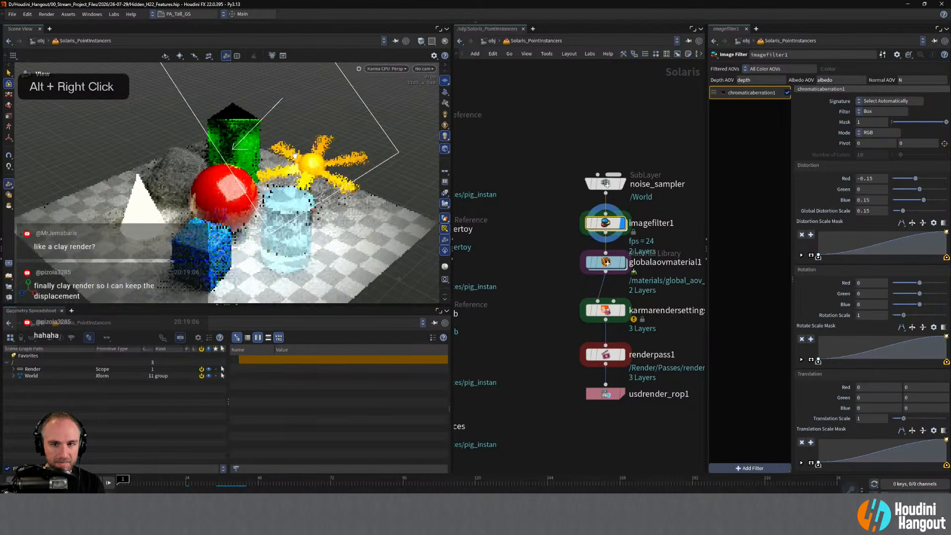
click(424, 68)
click(431, 118)
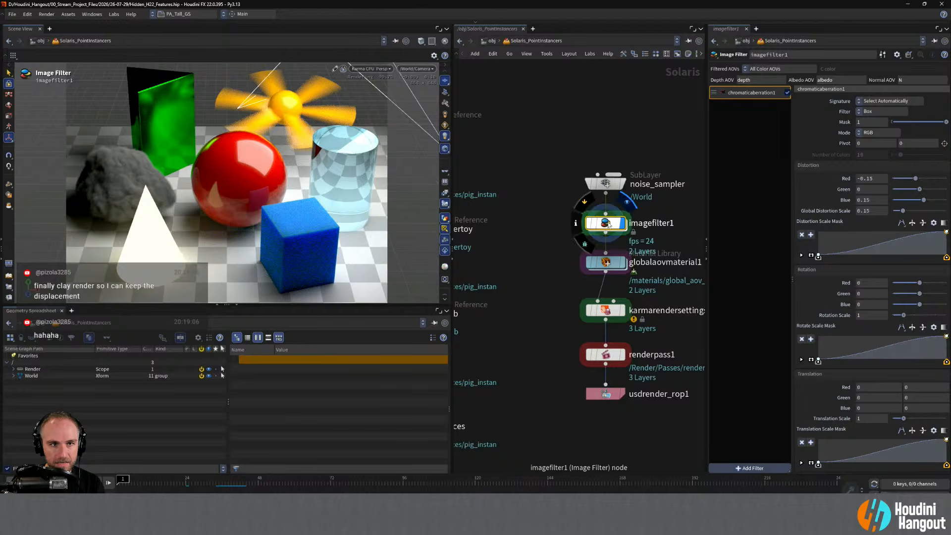
Check the viewport's slap comp and filter list options.
right_click(443, 204)
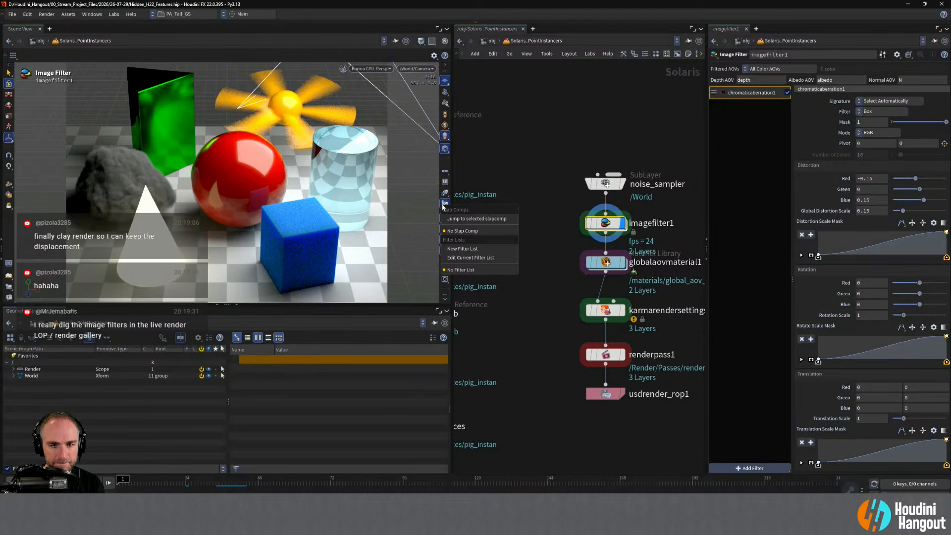
click(645, 144)
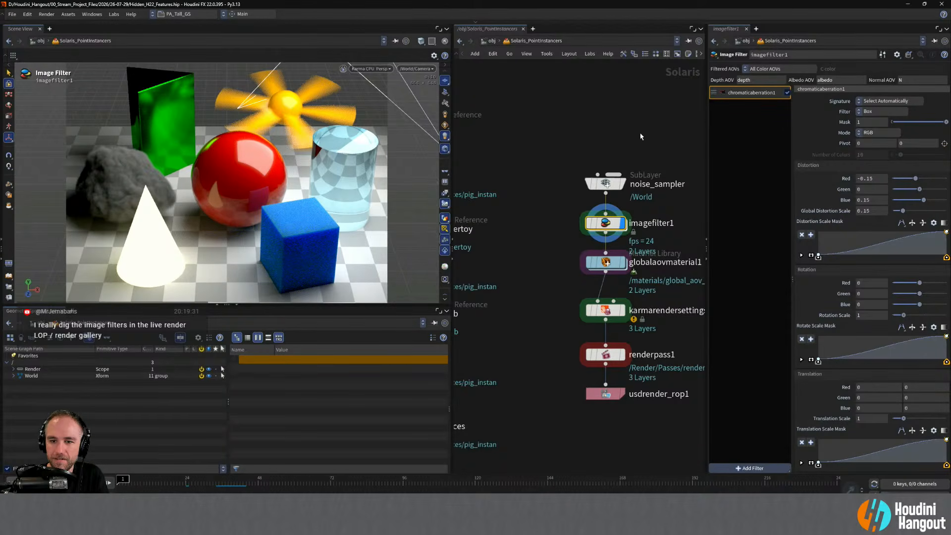
middle_drag(646, 123, 599, 117)
Try a Defocus filter on imagefilter1, review its focus settings, and remove it from the filter list.
mouse_move(567, 226)
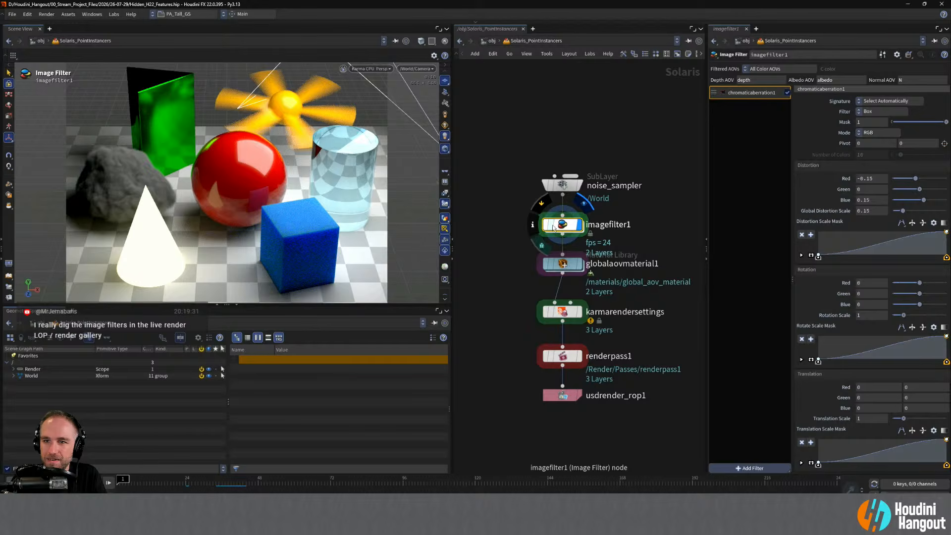
click(567, 226)
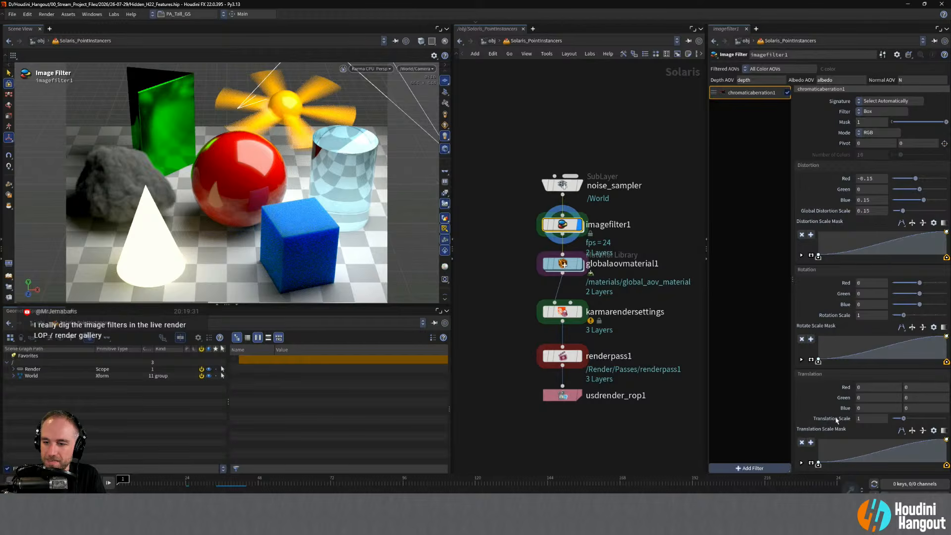
scroll(773, 455, down, 1)
click(741, 468)
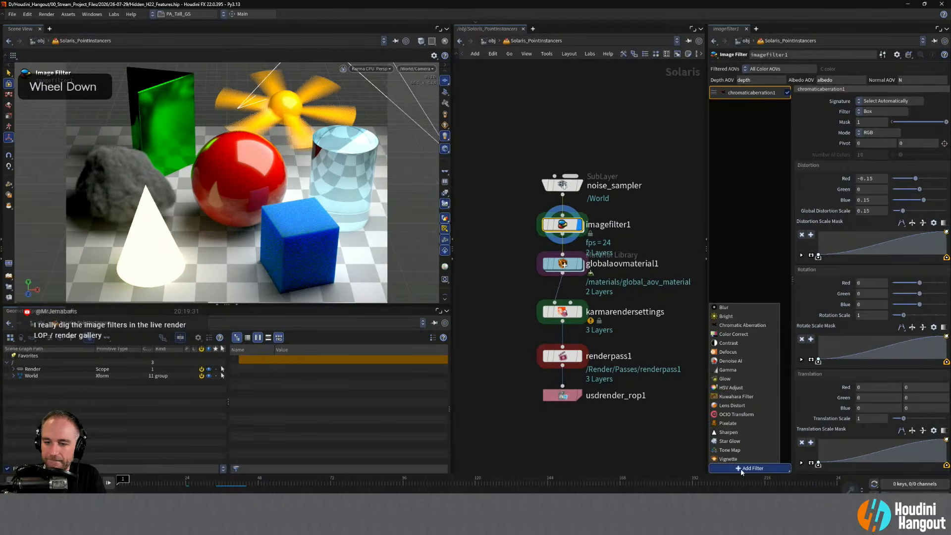
click(740, 353)
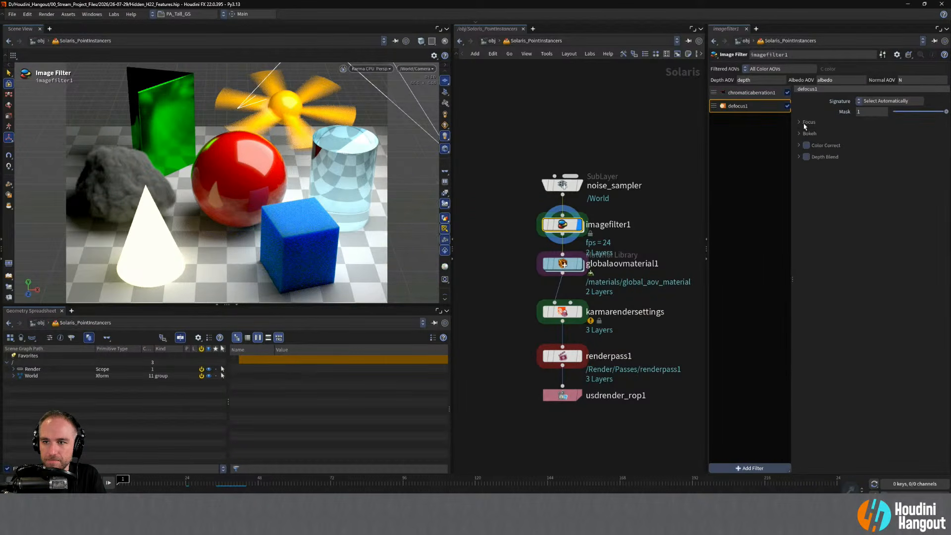
click(805, 123)
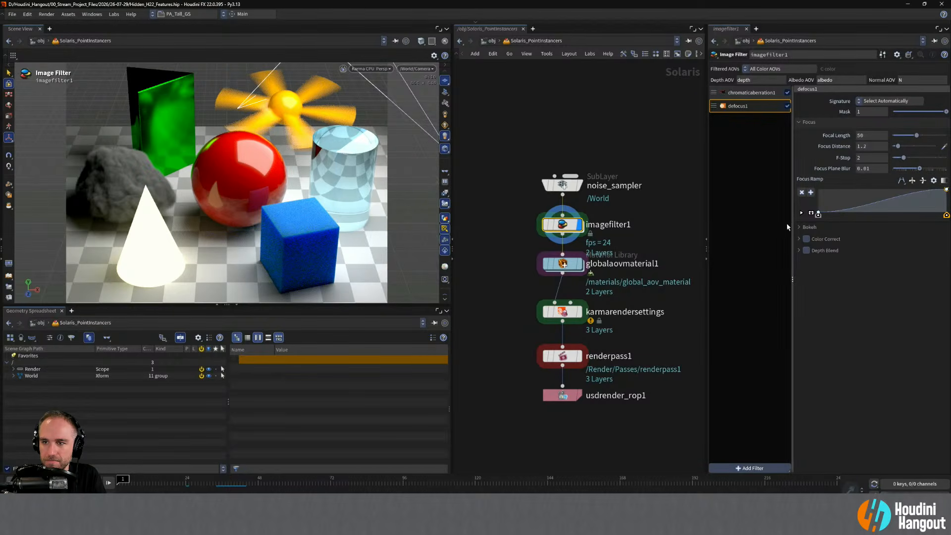
right_click(745, 111)
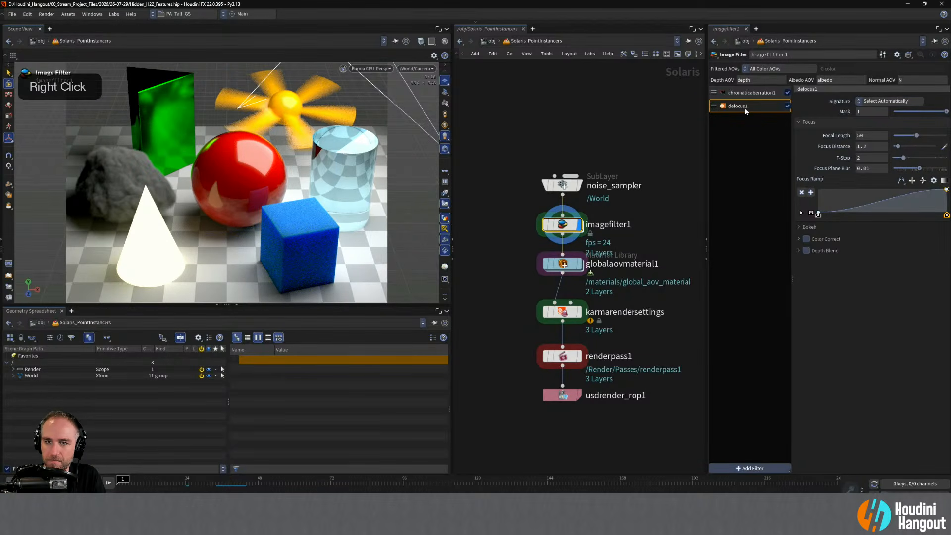
click(764, 112)
Add a Glow filter with brightness 8.75 to imagefilter1 and compare the render displayed from renderpass1 and from imagefilter1.
click(744, 467)
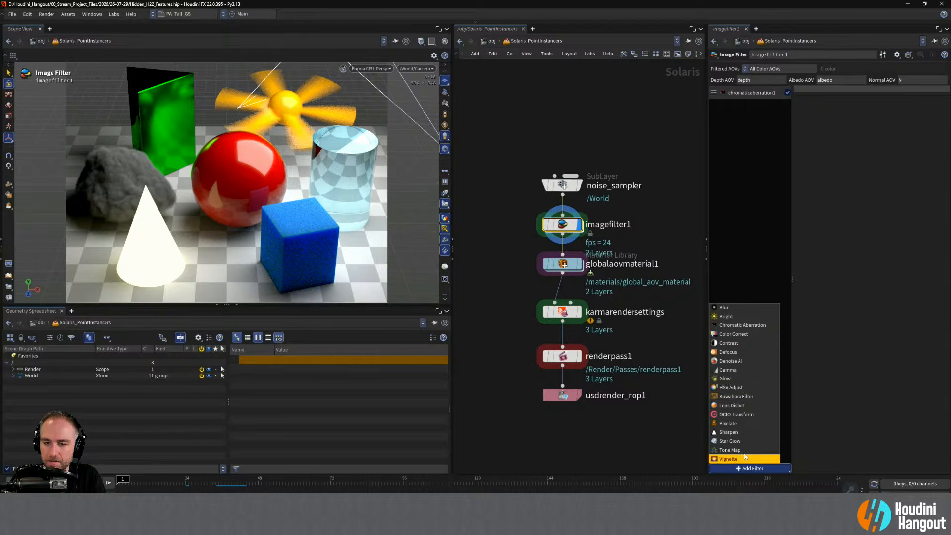
click(744, 382)
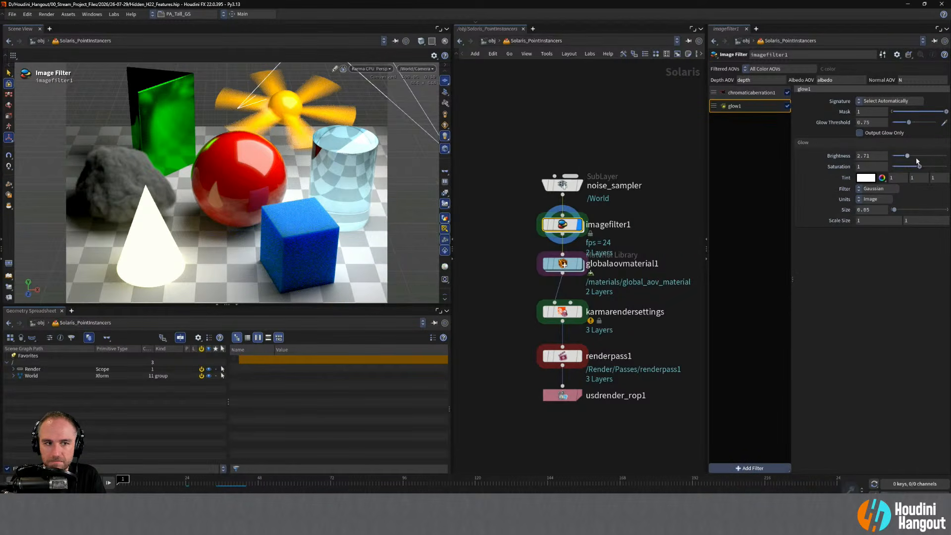
drag(904, 157, 941, 161)
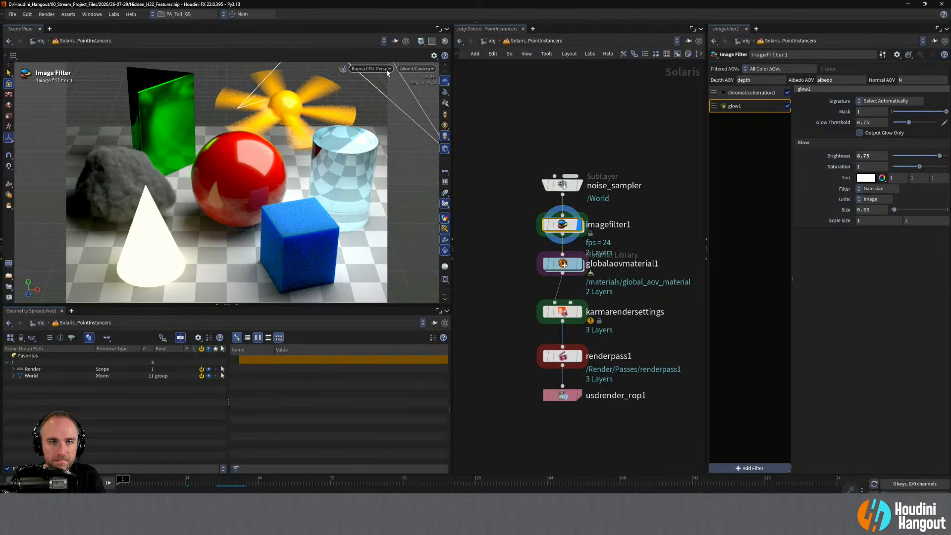
click(580, 312)
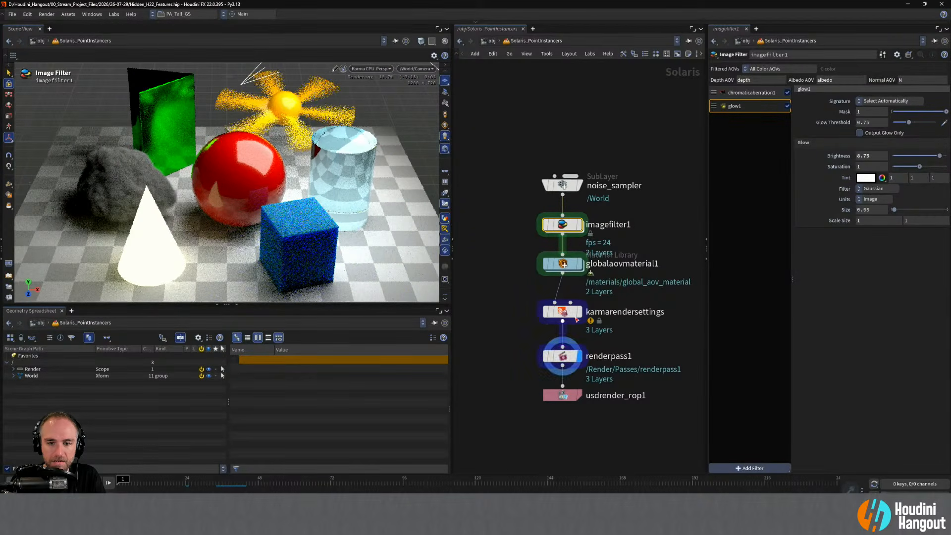
click(574, 226)
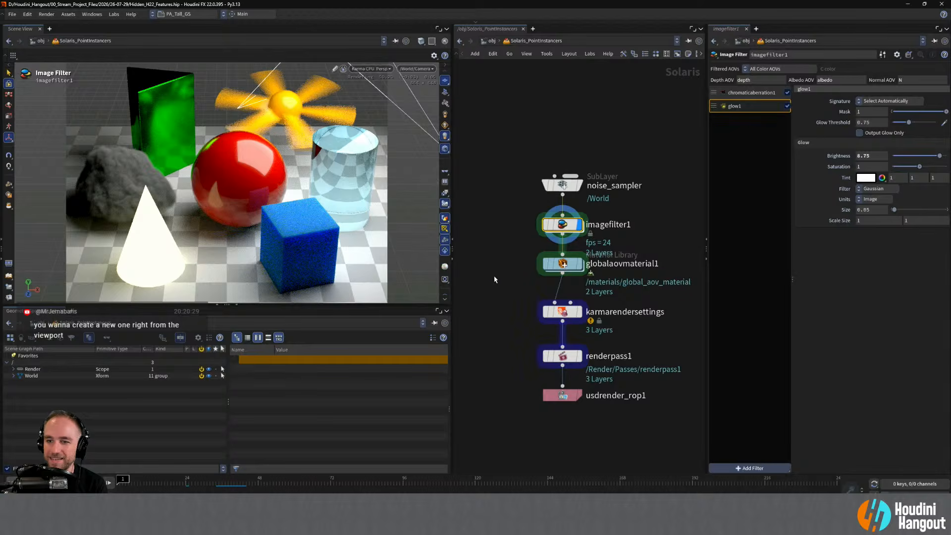
Delete the test chain from noise_sampler down to usdrender_rop1 and return to the point instancer chain.
right_drag(494, 278, 496, 218)
drag(496, 167, 619, 391)
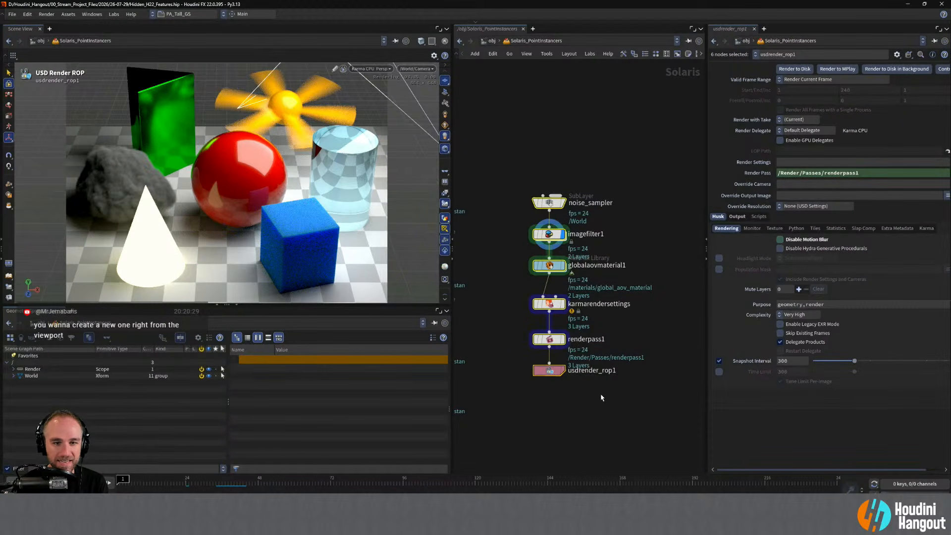
key(Delete)
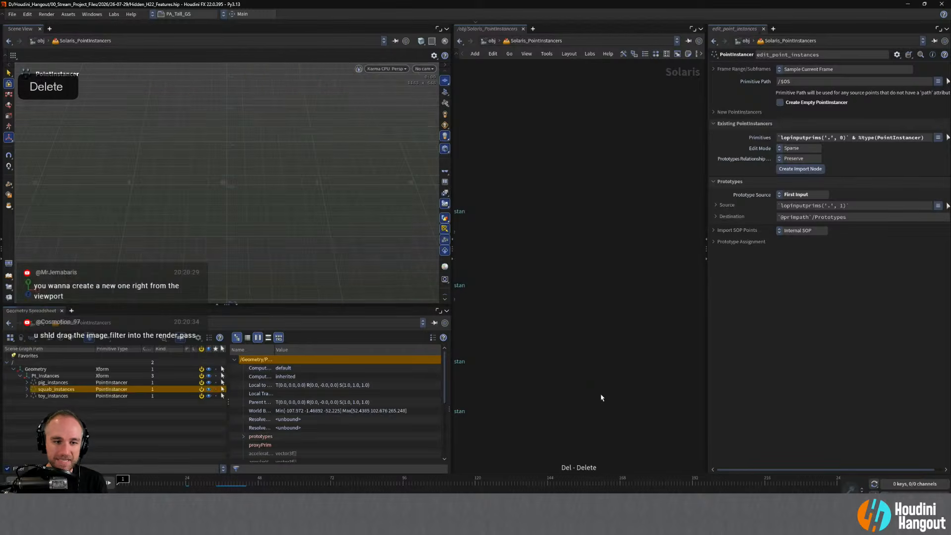
right_drag(557, 324, 539, 329)
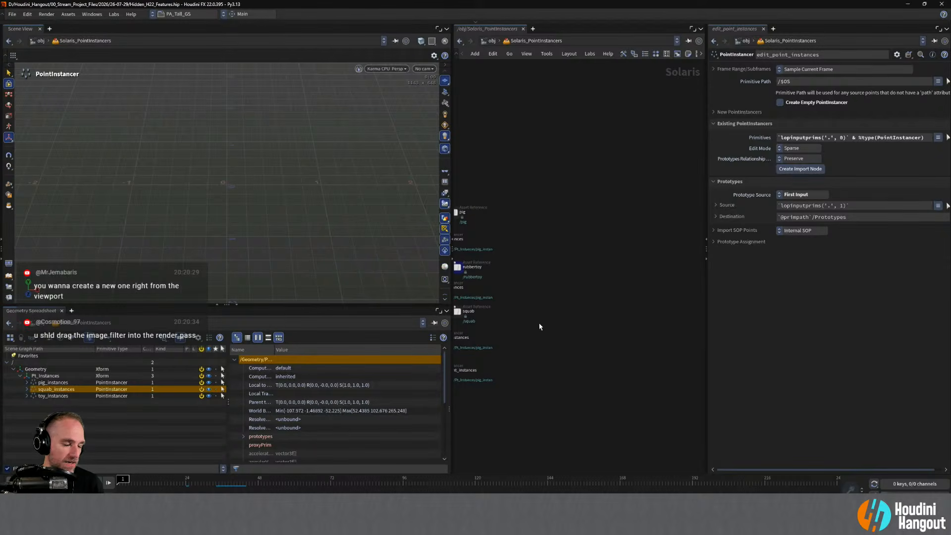
middle_drag(549, 173, 642, 180)
right_drag(642, 180, 627, 194)
right_drag(527, 204, 538, 164)
middle_drag(541, 203, 505, 146)
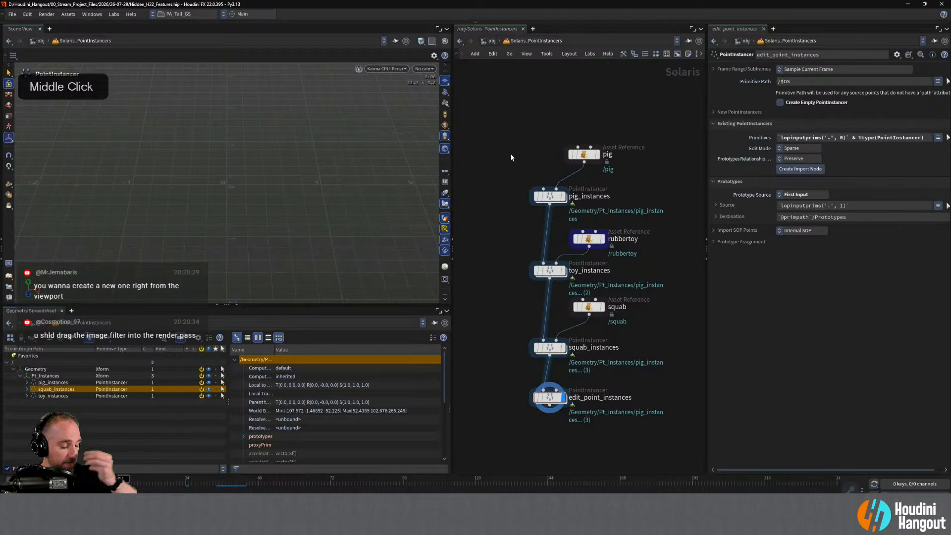